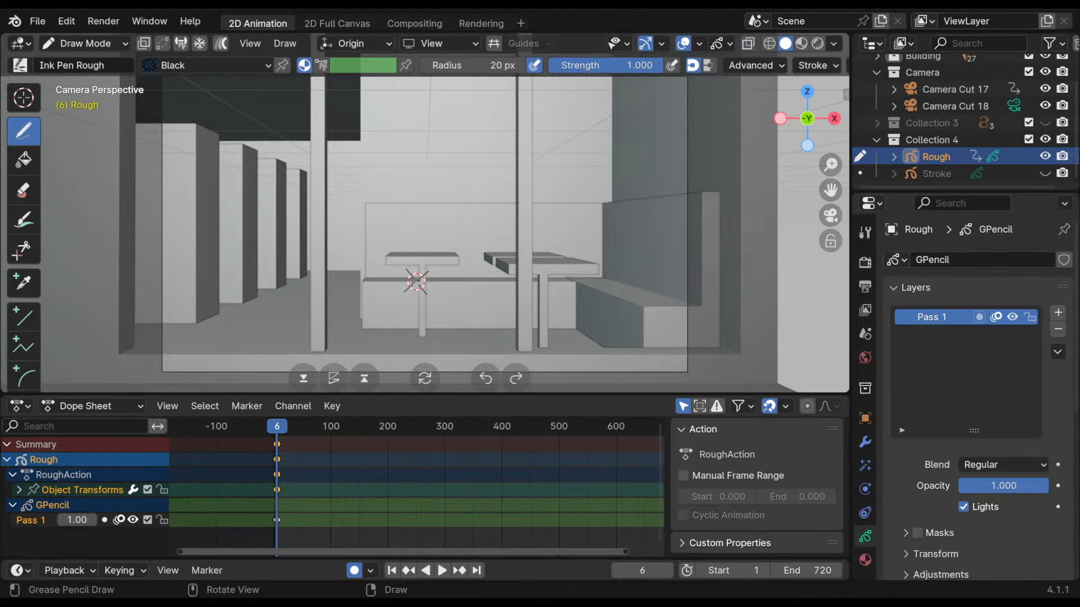
- Examine the left table and the surrounding booth seating through the scene camera
middle_click_drag(495, 247, 532, 219, "shift")
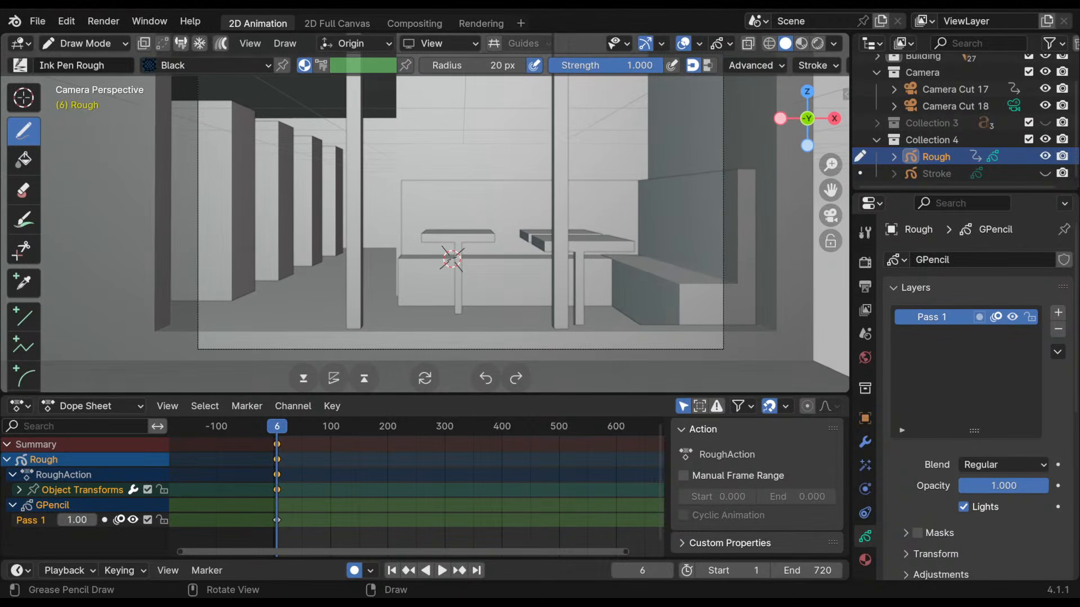
mouse_move(526, 226)
middle_mouse_down("shift")
mouse_move(498, 272)
mouse_move(448, 265)
mouse_move(465, 241)
mouse_move(452, 252)
middle_mouse_up("shift")
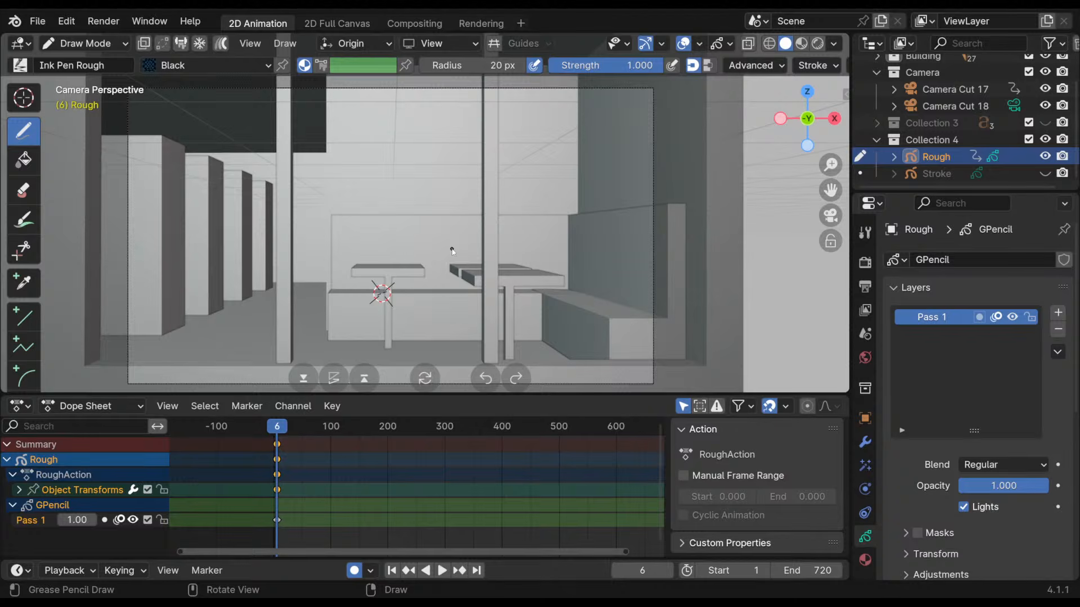
middle_click_drag(453, 252, 468, 176, "ctrl")
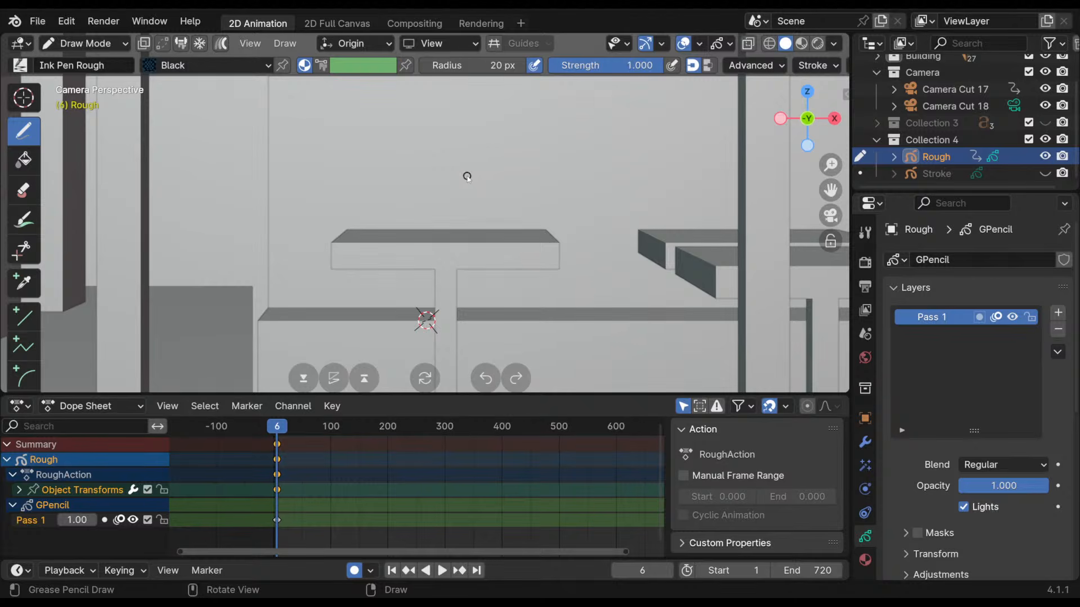
mouse_move(471, 246)
middle_mouse_down("shift")
mouse_move(443, 253)
mouse_move(458, 240)
middle_mouse_up("shift")
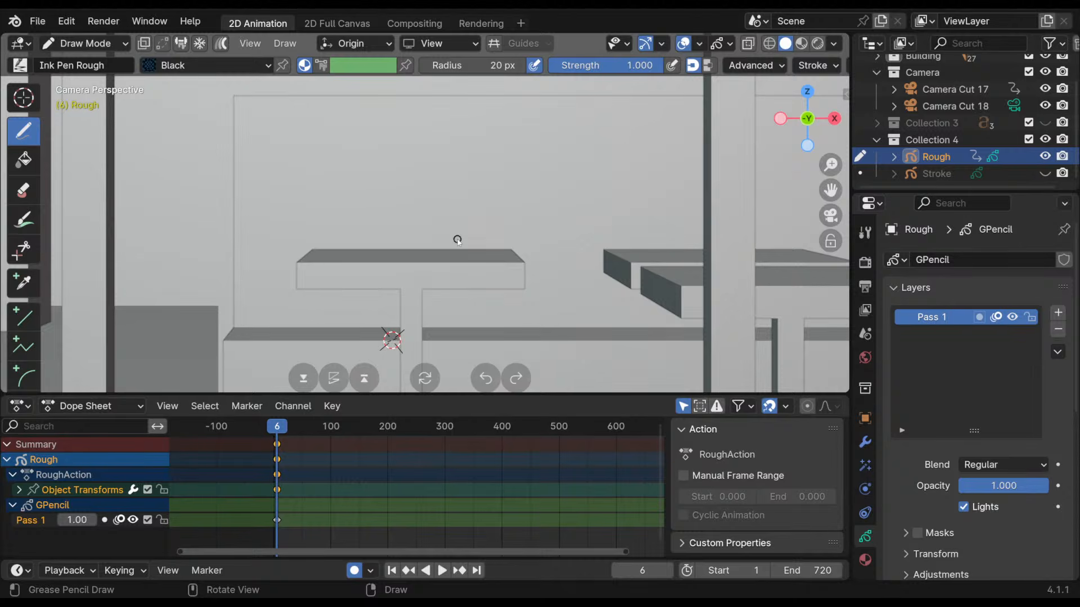
middle_click_drag(457, 240, 470, 210, "shift")
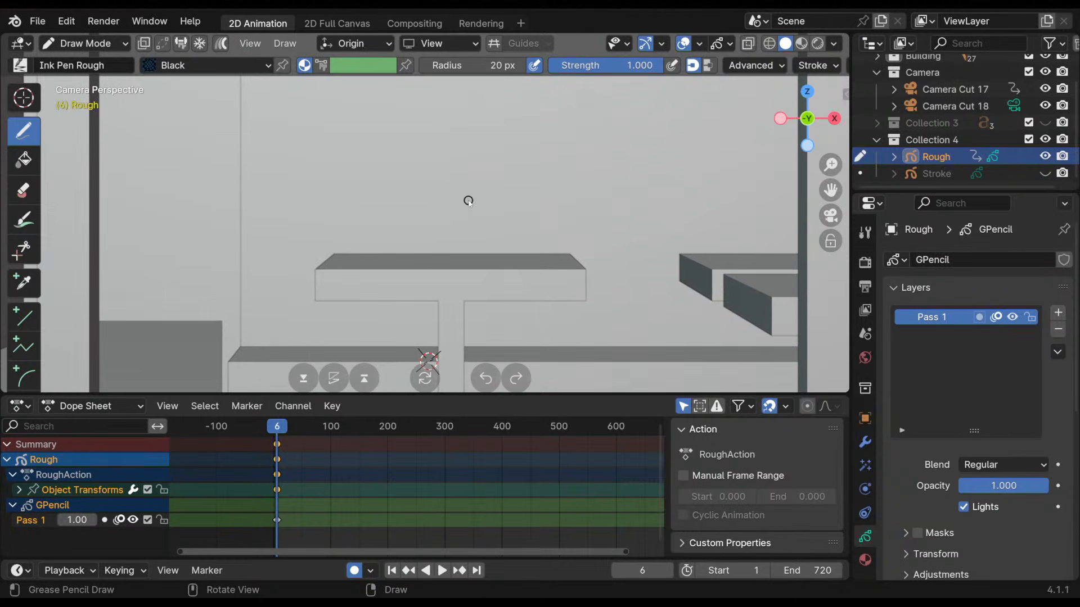
middle_click_drag(462, 257, 472, 186, "shift")
middle_click_drag(495, 220, 465, 215, "shift")
middle_click_drag(467, 216, 467, 250, "ctrl")
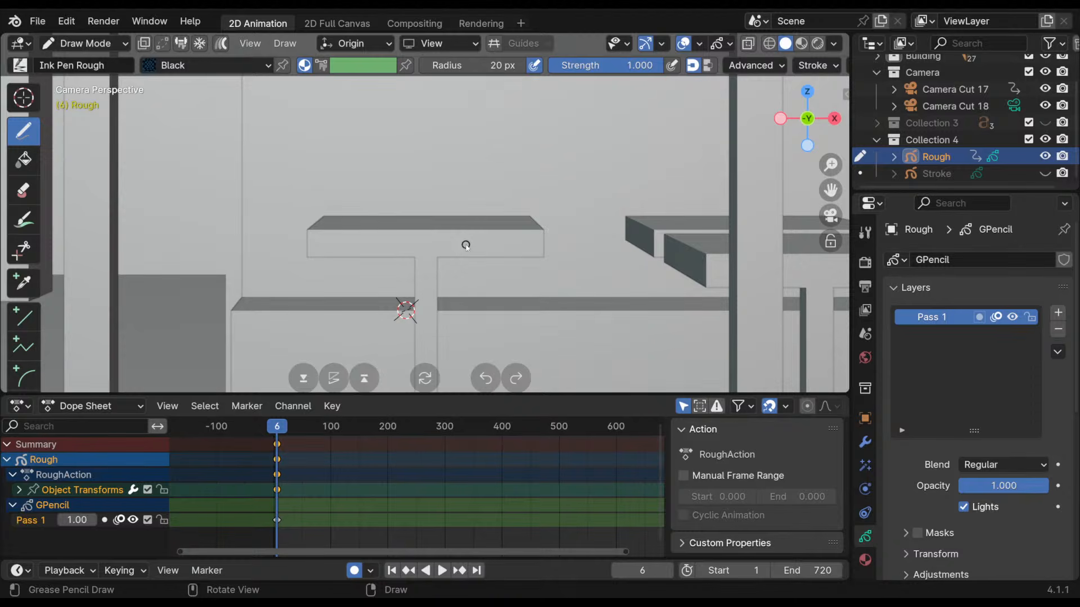
mouse_move(465, 246)
middle_mouse_down("shift")
mouse_move(437, 224)
mouse_move(454, 238)
mouse_move(442, 223)
mouse_move(444, 236)
mouse_move(449, 221)
middle_mouse_up("shift")
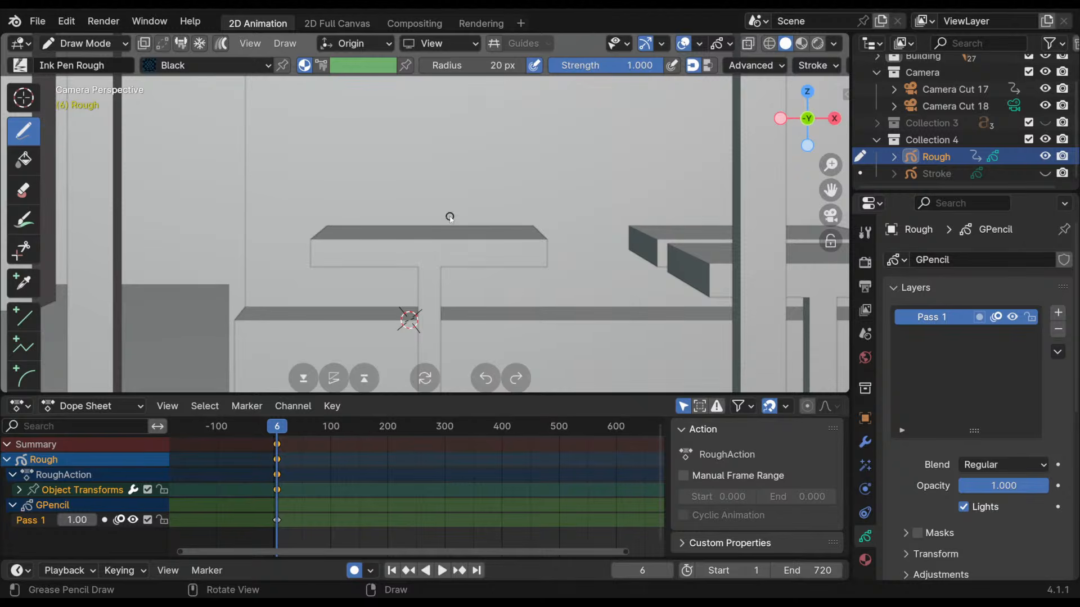
- Sketch a rough seated figure behind the left table with two curved arm outlines and a round head
middle_click_drag(489, 217, 489, 292, "shift")
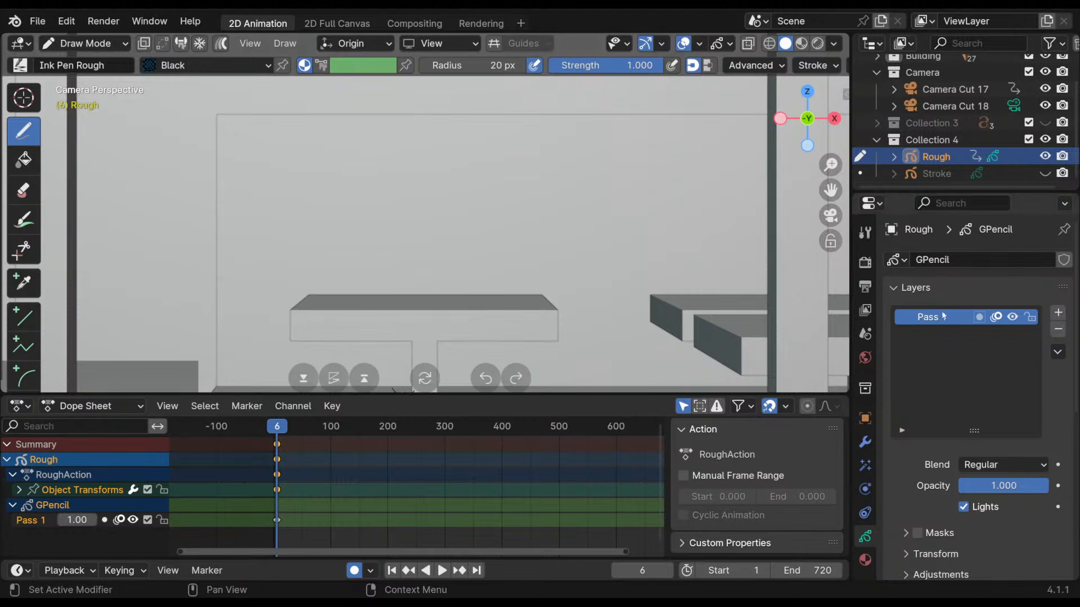
middle_click_drag(390, 222, 368, 233, "shift")
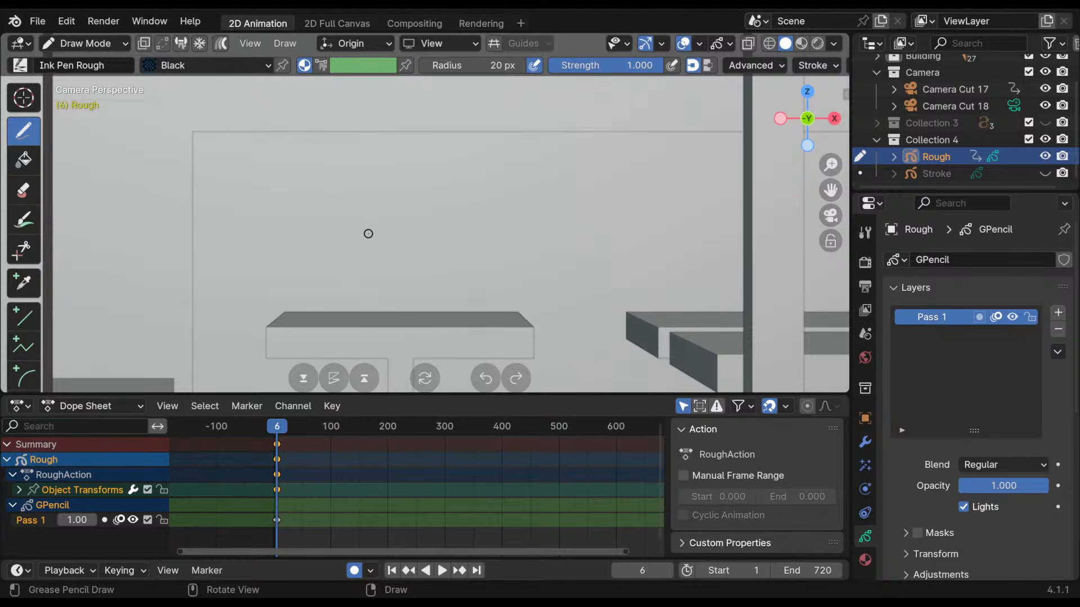
left_click_drag(350, 257, 367, 313)
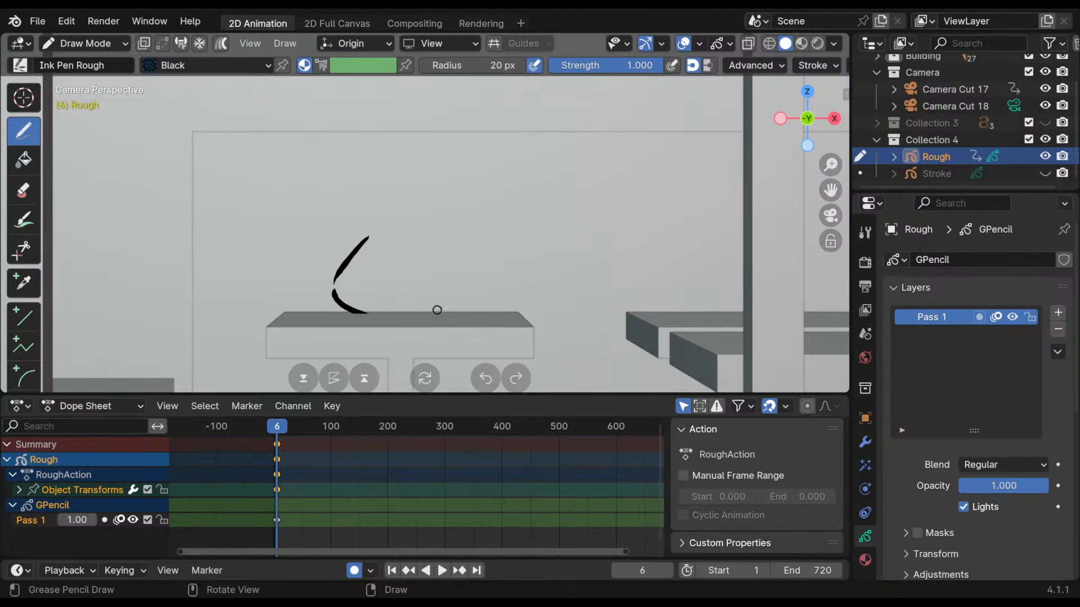
left_click_drag(443, 240, 452, 313)
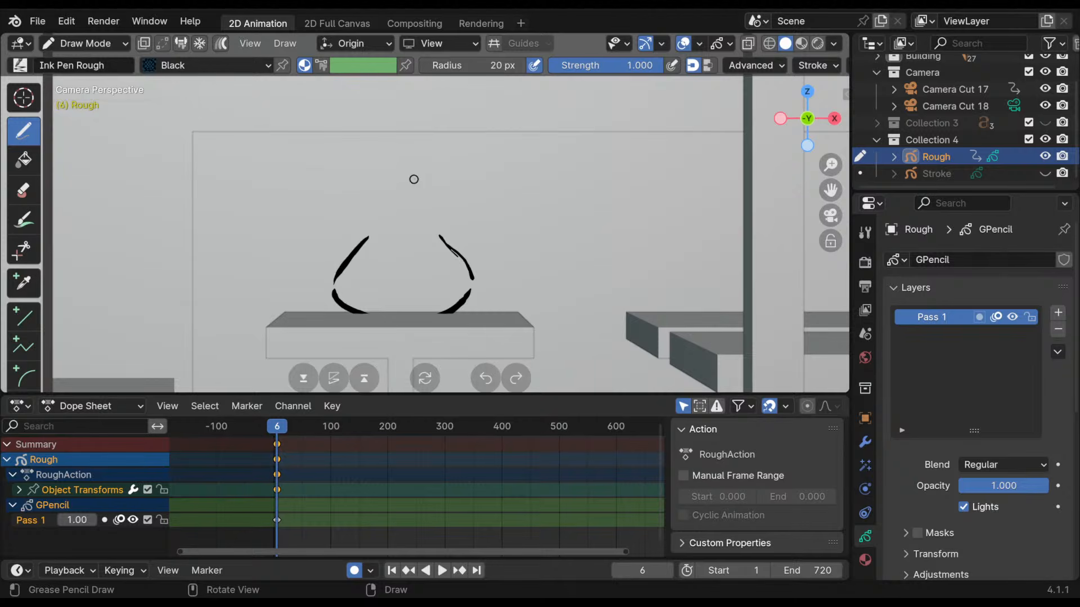
left_click_drag(414, 178, 412, 171)
scroll(387, 214, "up", 4)
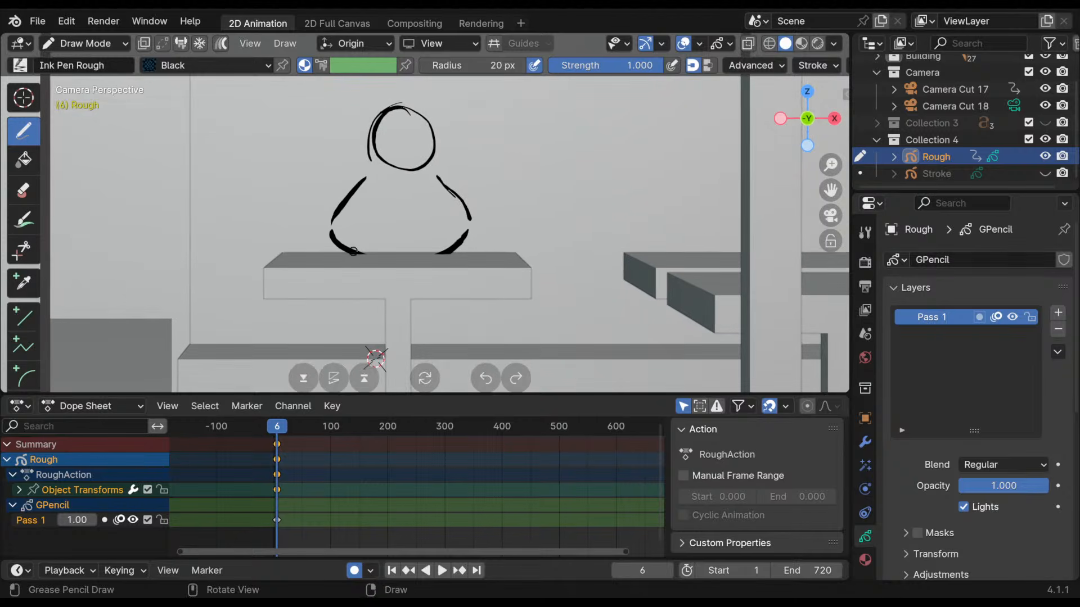
- Check the sketch's depth from the side, then draw a small cup on the table in front of the figure
mouse_move(389, 222)
middle_mouse_down()
mouse_move(490, 281)
mouse_move(515, 260)
mouse_move(500, 220)
mouse_move(537, 214)
middle_mouse_up()
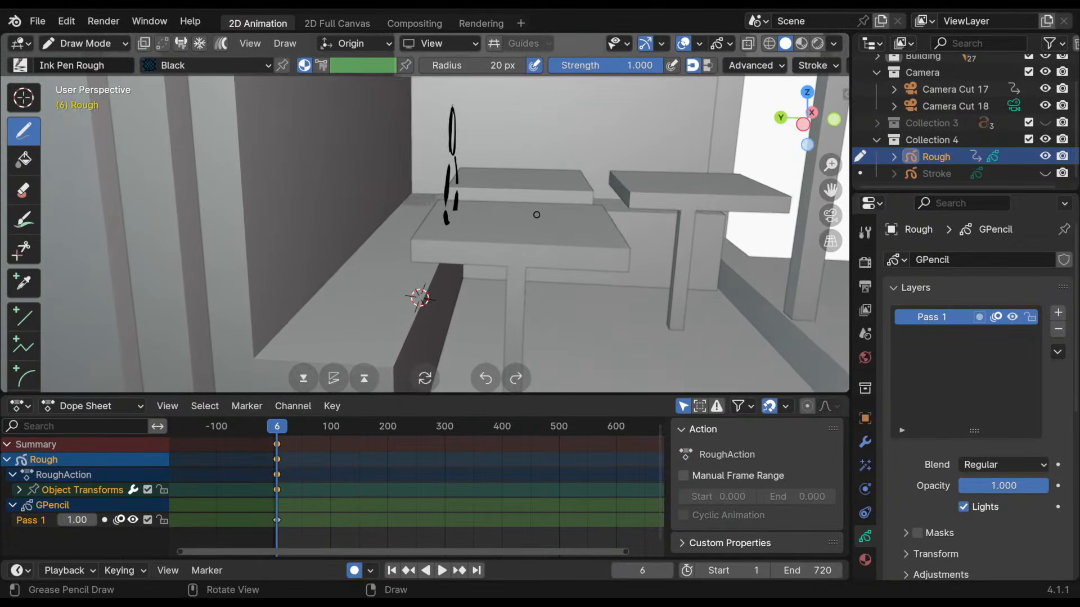
key("KP_0")
scroll(478, 195, "up", 3)
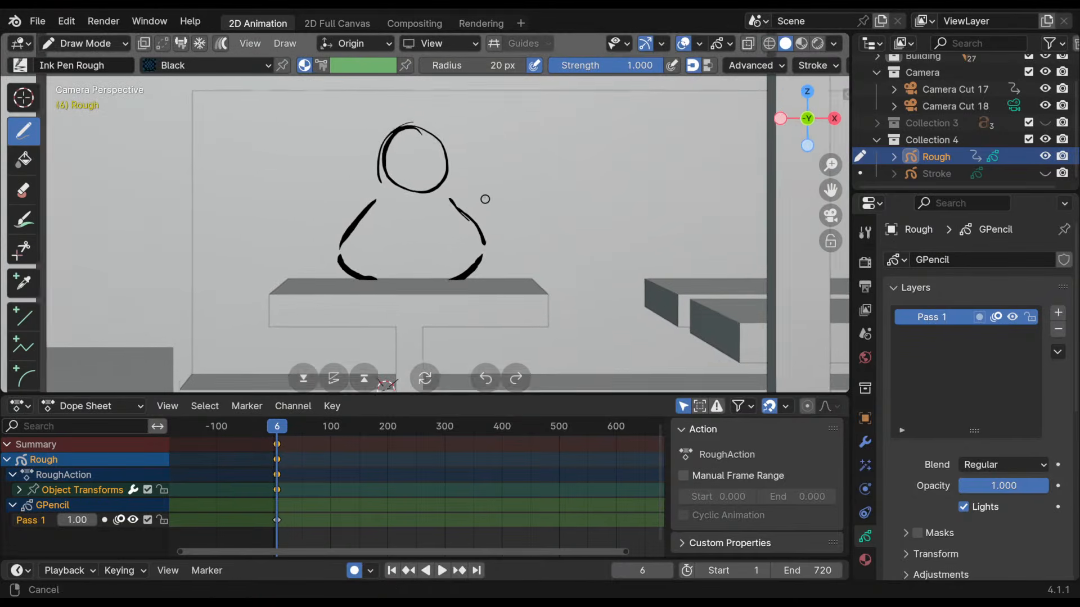
mouse_move(369, 305)
left_mouse_down()
mouse_move(389, 262)
mouse_move(397, 306)
left_mouse_up()
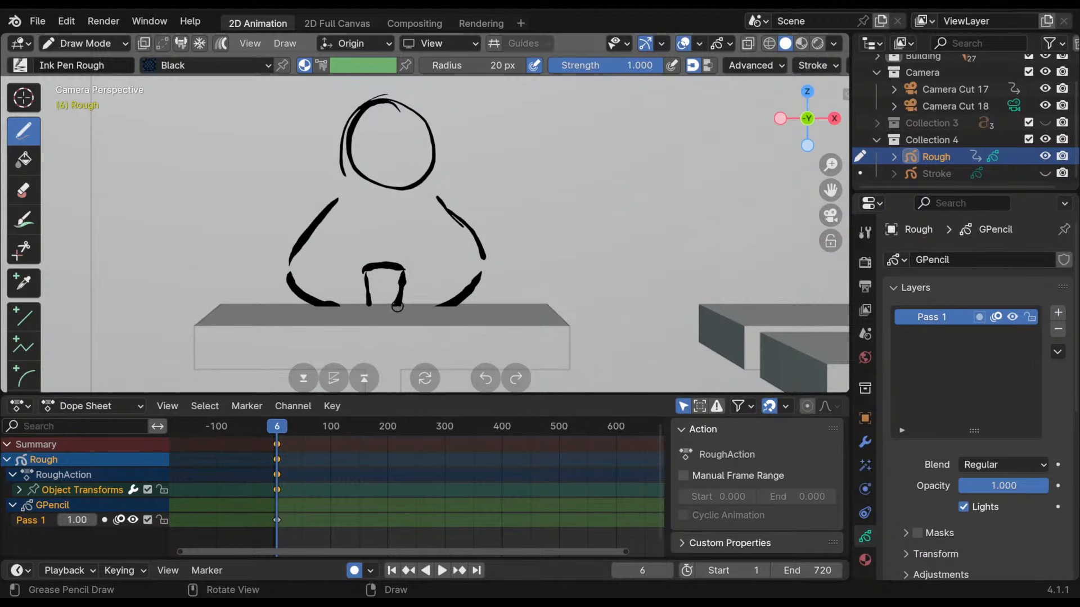
- Draw the inner arm lines on both sides of the torso, bent toward the cup
mouse_move(411, 295)
middle_mouse_down("shift")
mouse_move(463, 220)
mouse_move(422, 217)
middle_mouse_up("shift")
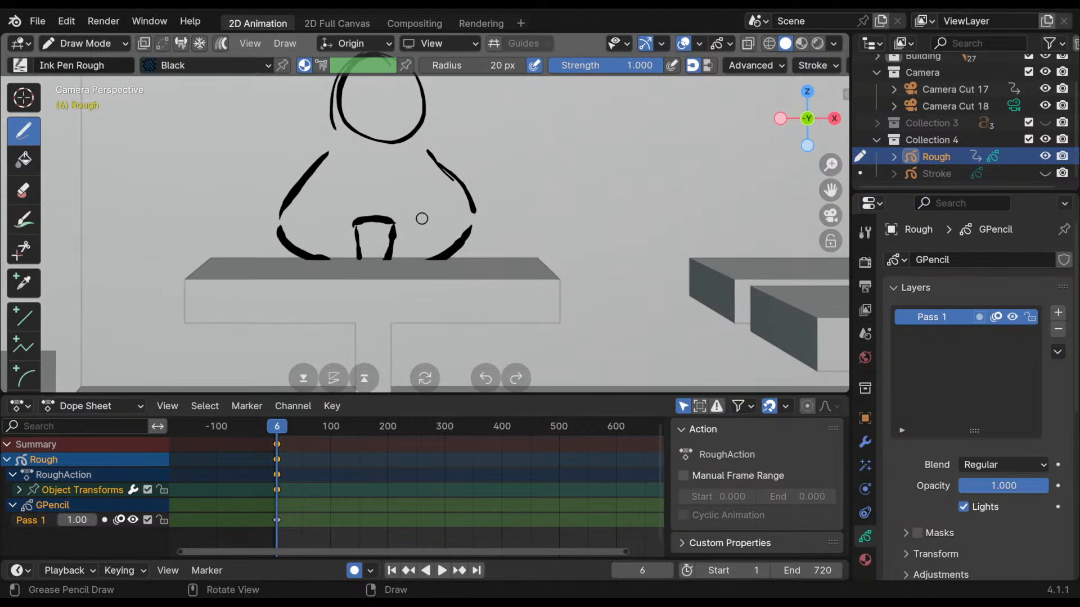
left_click_drag(428, 206, 405, 252)
mouse_move(438, 201)
left_mouse_down()
mouse_move(400, 170)
mouse_move(314, 212)
left_mouse_up()
left_click_drag(314, 214, 350, 249)
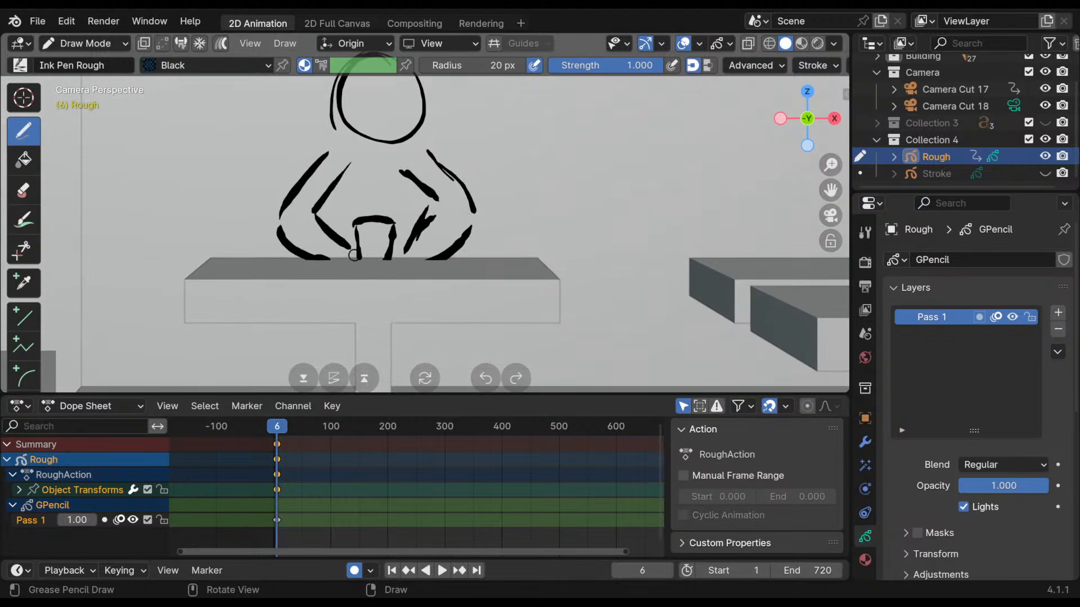
- Rework the inner line of the left-hand arm, add a neckline below the head, and refine the right-hand arm
middle_click_drag(457, 175, 440, 230, "shift")
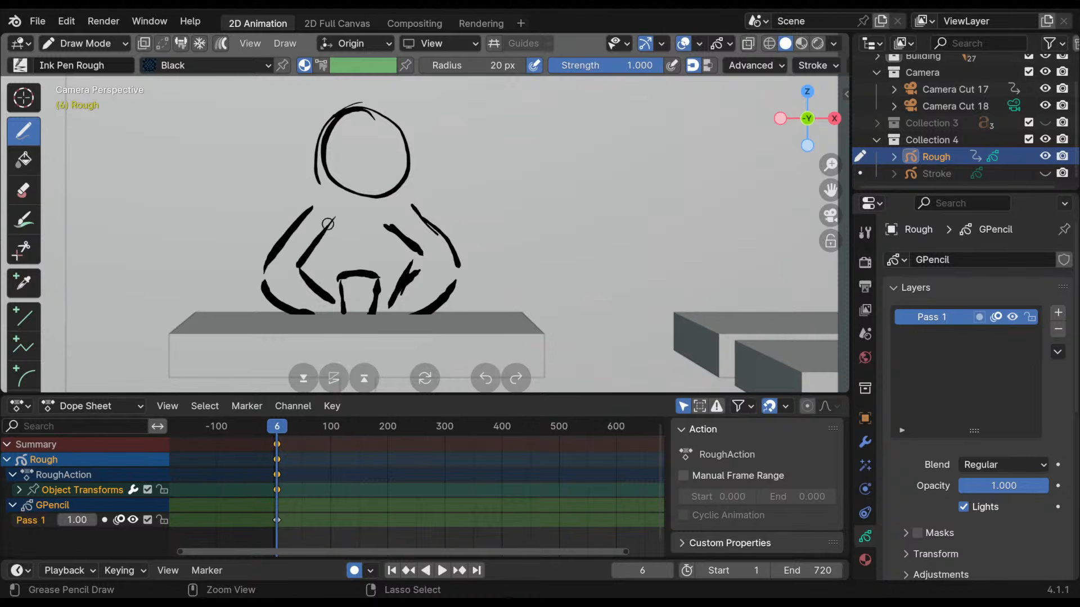
mouse_move(328, 223)
left_mouse_down("ctrl")
mouse_move(385, 228)
mouse_move(298, 269)
left_mouse_up("ctrl")
mouse_move(308, 210)
left_mouse_down()
mouse_move(343, 195)
mouse_move(369, 220)
left_mouse_up()
left_click_drag(390, 210, 363, 226)
middle_click_drag(443, 230, 422, 179, "shift")
left_click_drag(381, 152, 418, 183)
left_click_drag(427, 201, 412, 235)
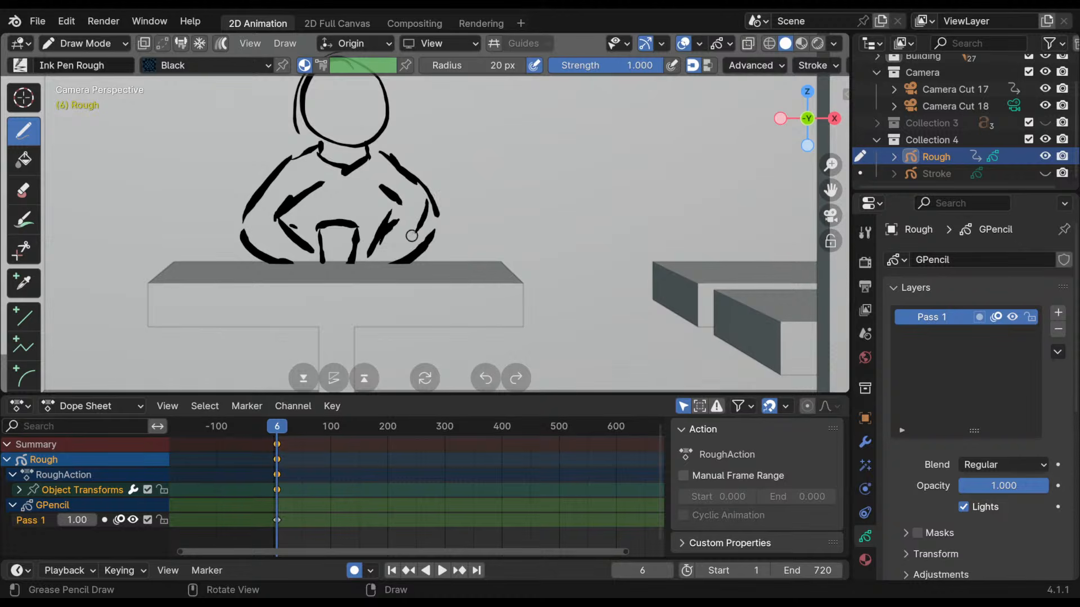
- Erase the arm on the image's left side and redraw it with the forearm resting on the table toward the cup
mouse_move(310, 191)
left_mouse_down("ctrl")
mouse_move(276, 218)
mouse_move(249, 209)
left_mouse_up("ctrl")
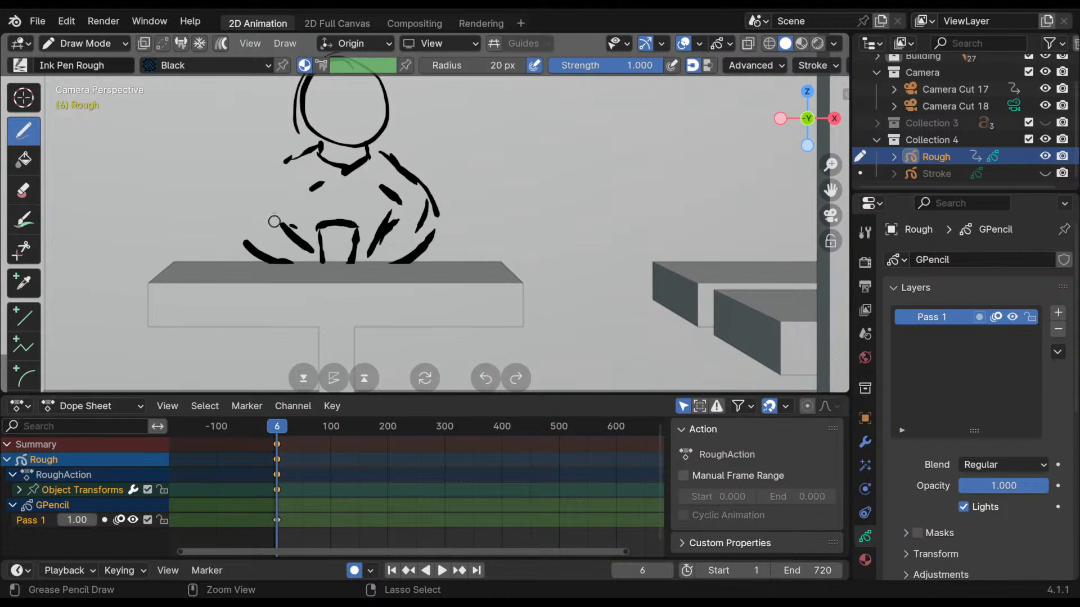
left_click_drag(279, 170, 240, 243)
mouse_move(312, 189)
left_mouse_down()
mouse_move(280, 236)
mouse_move(298, 251)
mouse_move(279, 239)
mouse_move(314, 245)
left_mouse_up()
left_click_drag(246, 245, 321, 260)
- Erase the arm on the image's right side and redraw it with a straight upper arm and its forearm resting toward the cup
mouse_move(396, 220)
left_mouse_down("ctrl")
mouse_move(428, 239)
mouse_move(425, 221)
left_mouse_up("ctrl")
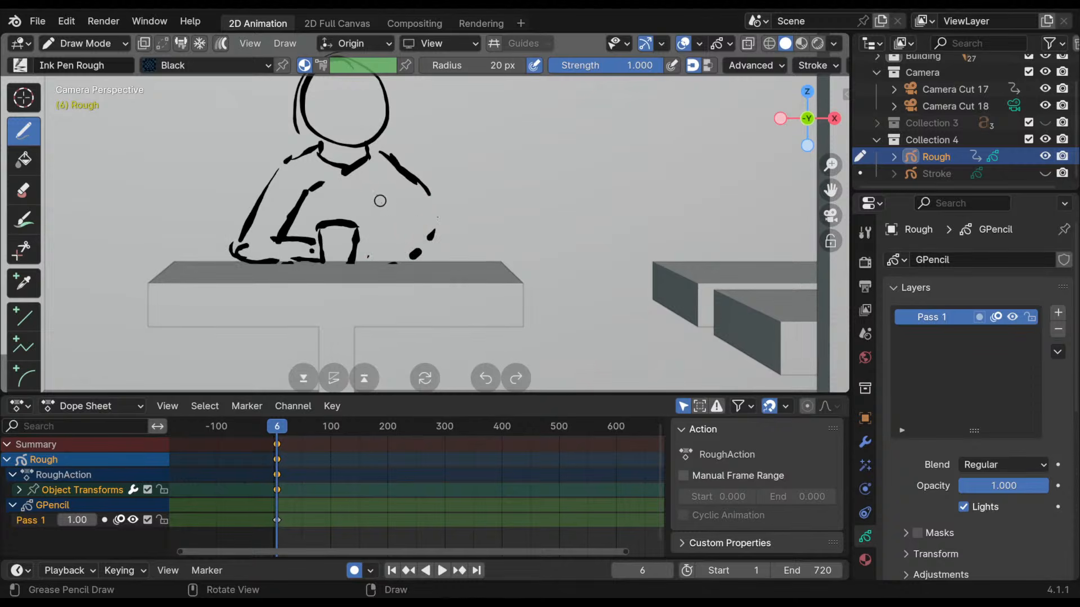
left_click_drag(376, 193, 409, 246)
mouse_move(388, 161)
left_mouse_down()
mouse_move(435, 227)
mouse_move(380, 196)
mouse_move(409, 230)
mouse_move(333, 262)
left_mouse_up()
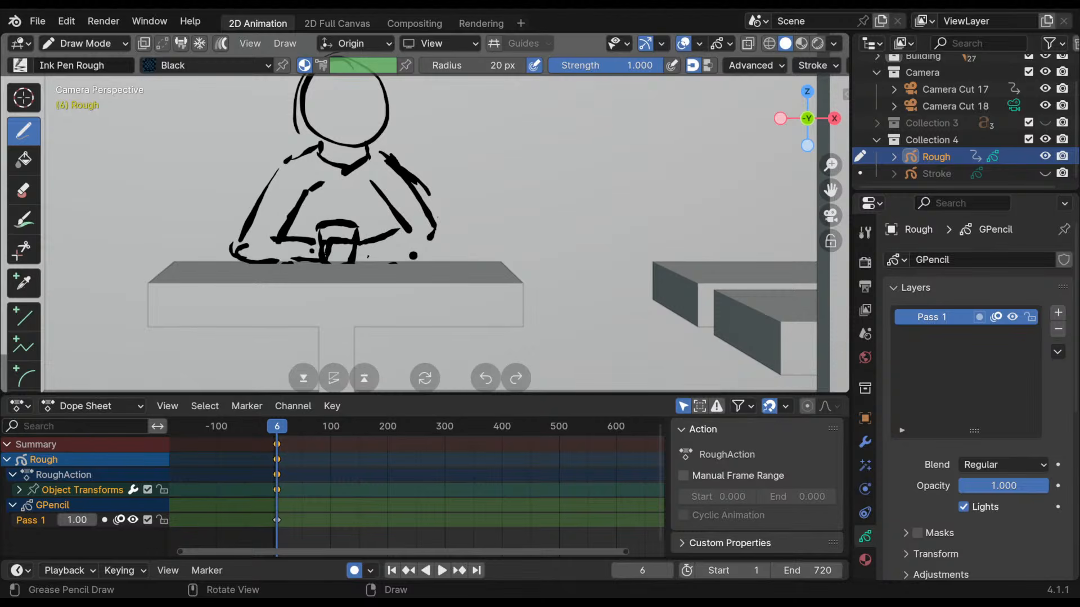
mouse_move(417, 243)
left_mouse_down("ctrl")
mouse_move(391, 159)
mouse_move(438, 239)
left_mouse_up("ctrl")
mouse_move(415, 186)
left_mouse_down("ctrl")
mouse_move(427, 188)
mouse_move(442, 252)
left_mouse_up("ctrl")
left_click_drag(366, 179, 396, 216, "ctrl")
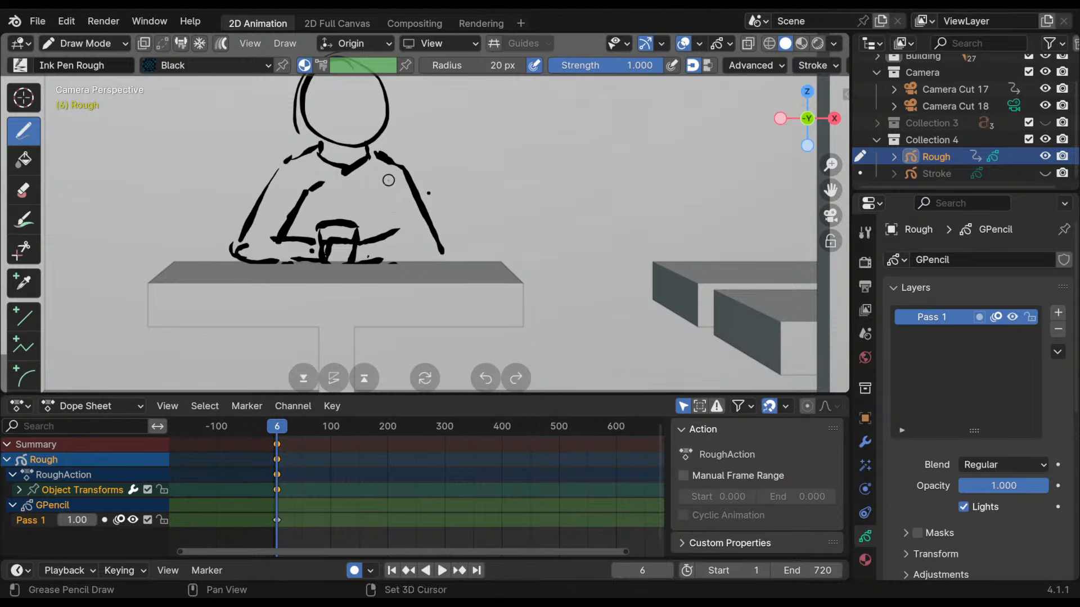
mouse_move(379, 189)
left_mouse_down()
mouse_move(428, 263)
mouse_move(347, 265)
left_mouse_up()
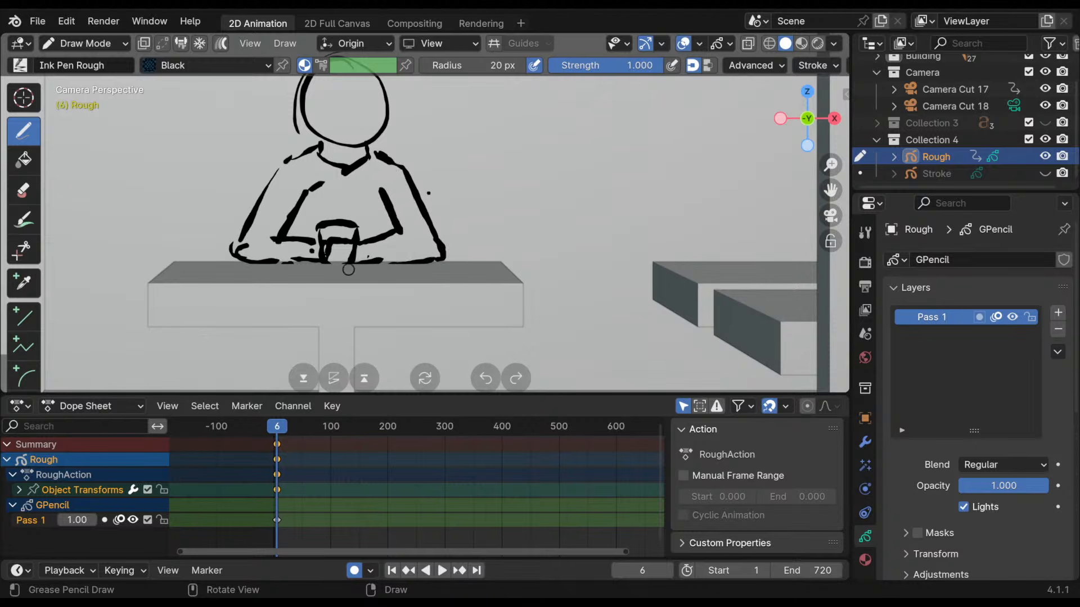
- Erase the neckline and redraw the lower part of the head as a tapered jaw
mouse_move(347, 265)
middle_mouse_down("shift")
mouse_move(355, 175)
mouse_move(355, 232)
middle_mouse_up("shift")
mouse_move(327, 197)
left_mouse_down("ctrl")
mouse_move(296, 204)
mouse_move(343, 198)
mouse_move(302, 187)
mouse_move(294, 160)
mouse_move(303, 185)
left_mouse_up("ctrl")
mouse_move(275, 149)
left_mouse_down()
mouse_move(302, 193)
mouse_move(358, 171)
mouse_move(298, 190)
left_mouse_up()
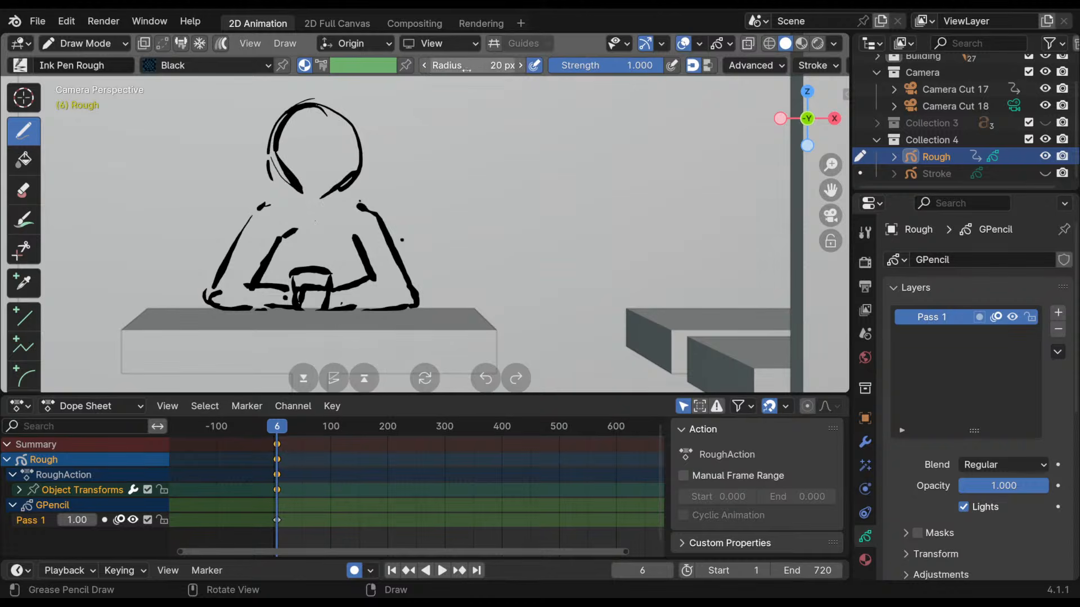
- In Object Mode, scale the figure drawing up about 1.3 times and move it down onto the left tabletop
mouse_move(395, 327)
middle_mouse_down("shift")
mouse_move(408, 309)
mouse_move(416, 176)
middle_mouse_up("shift")
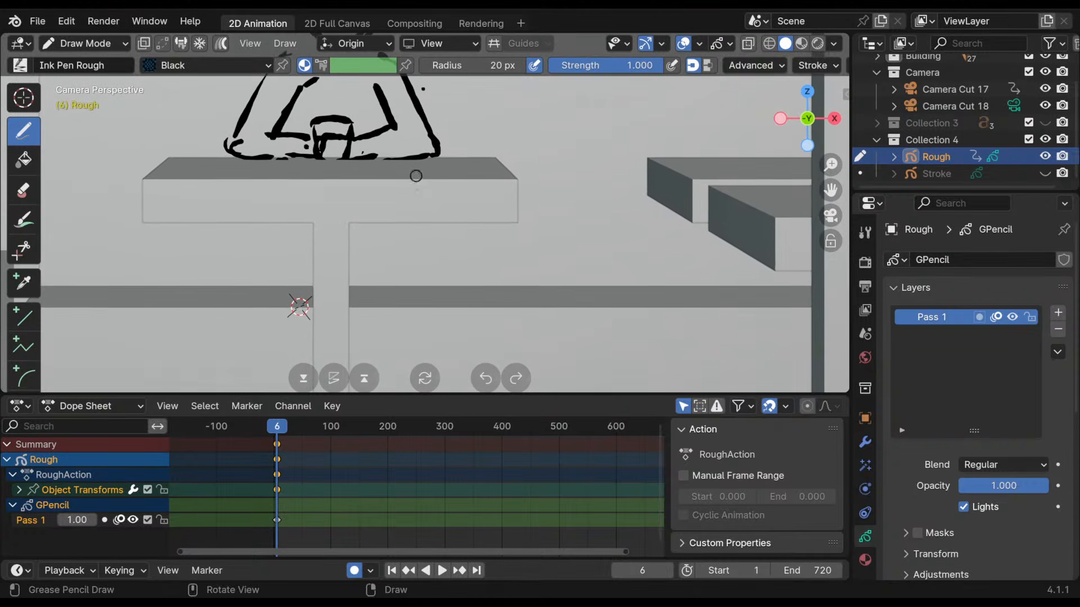
middle_click_drag(419, 212, 377, 259, "shift")
mouse_move(414, 196)
middle_mouse_down("ctrl")
mouse_move(421, 252)
mouse_move(557, 222)
mouse_move(514, 214)
mouse_move(516, 271)
middle_mouse_up("ctrl")
key("KP_0")
middle_click_drag(528, 222, 496, 289, "shift")
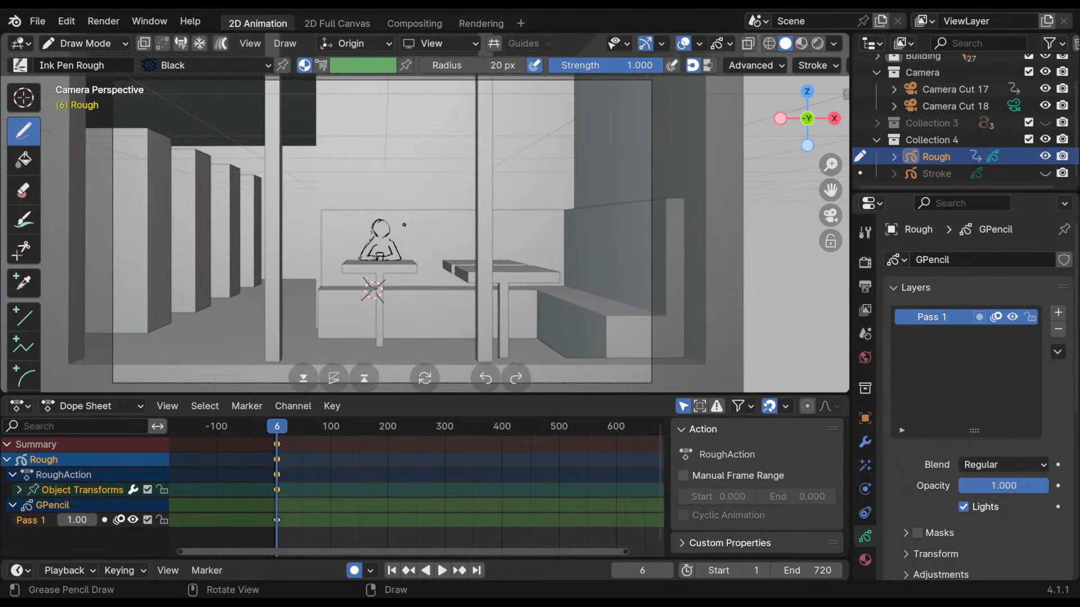
left_click(85, 44)
left_click(79, 56)
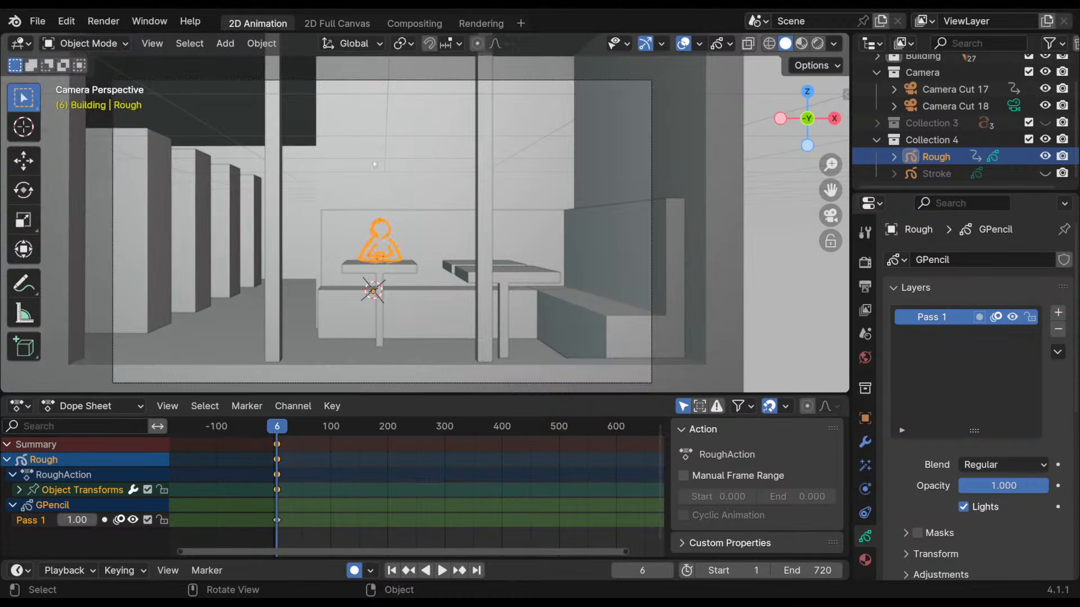
key("s")
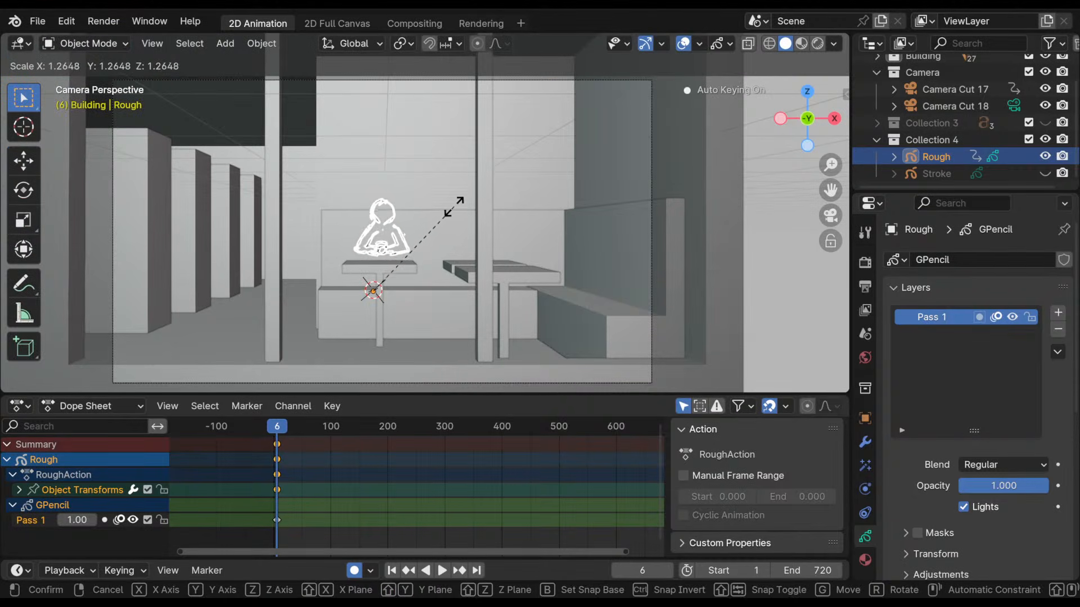
left_click(457, 202)
key("g")
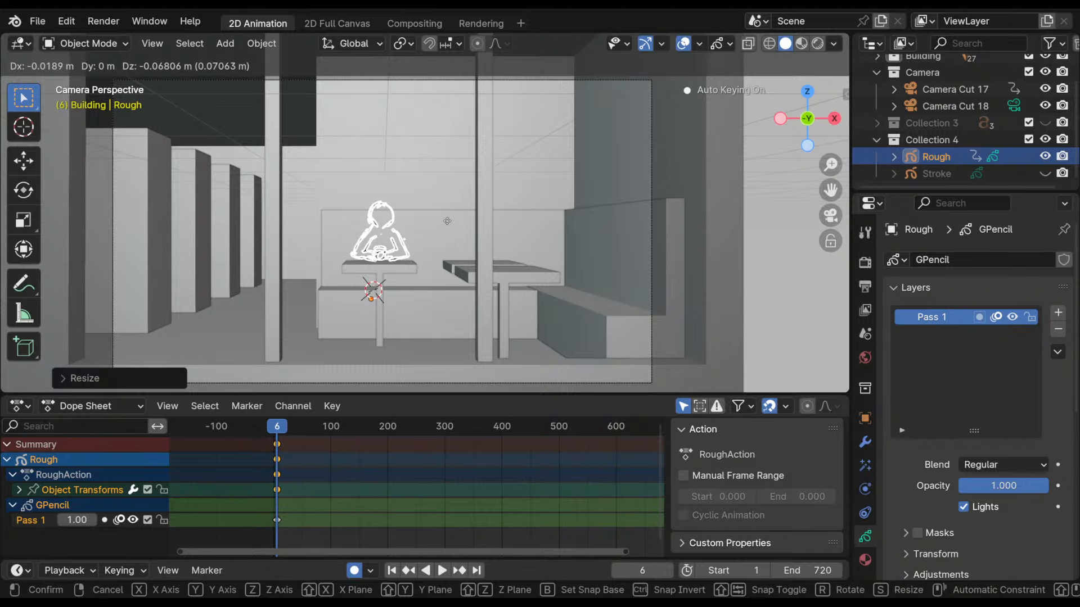
left_click(462, 209)
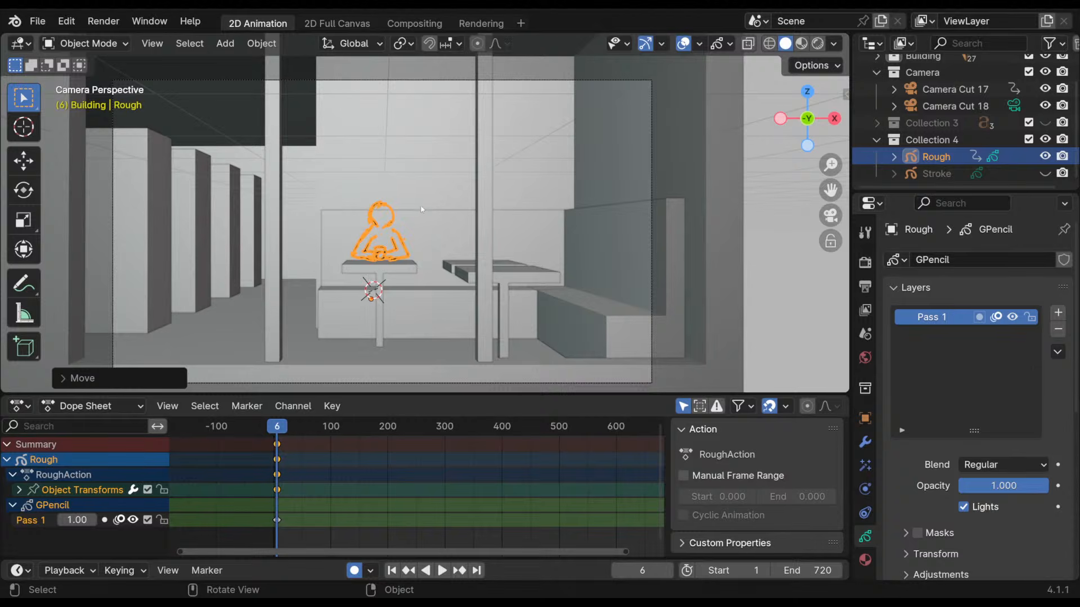
- Enlarge the figure drawing slightly more and reposition it so its arms rest on the left tabletop
key("s")
left_click(432, 214)
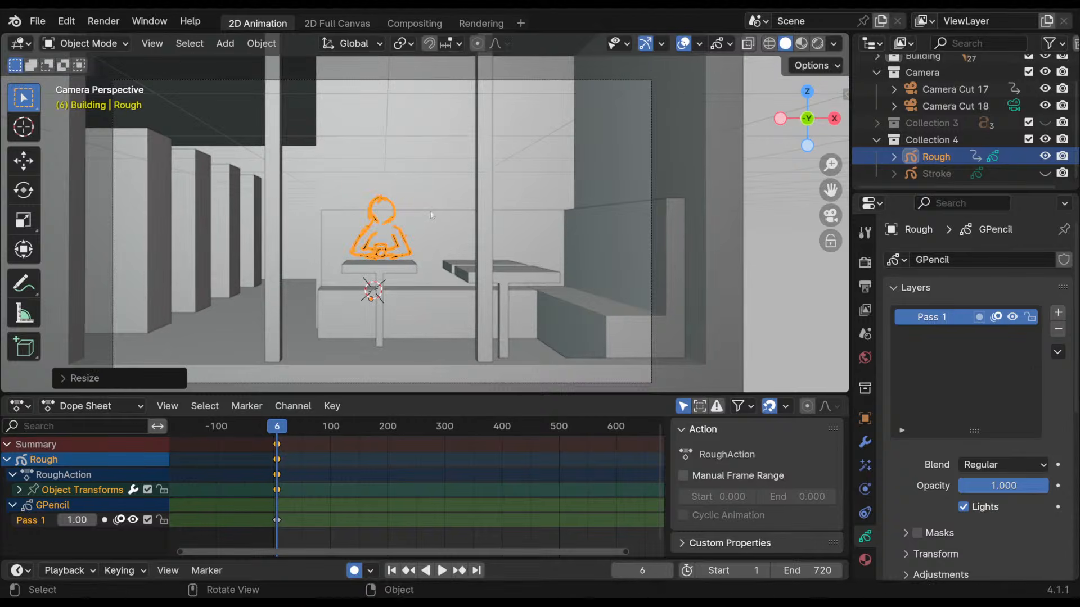
key("g")
left_click(426, 207)
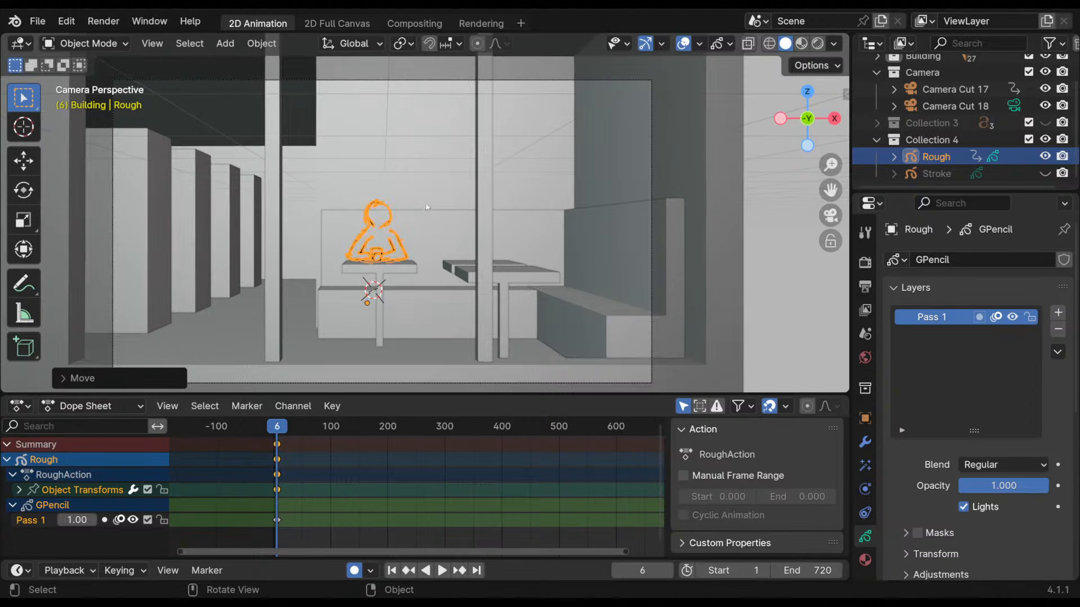
- Return the figure drawing to Draw Mode with the tables in close view
left_click(114, 47)
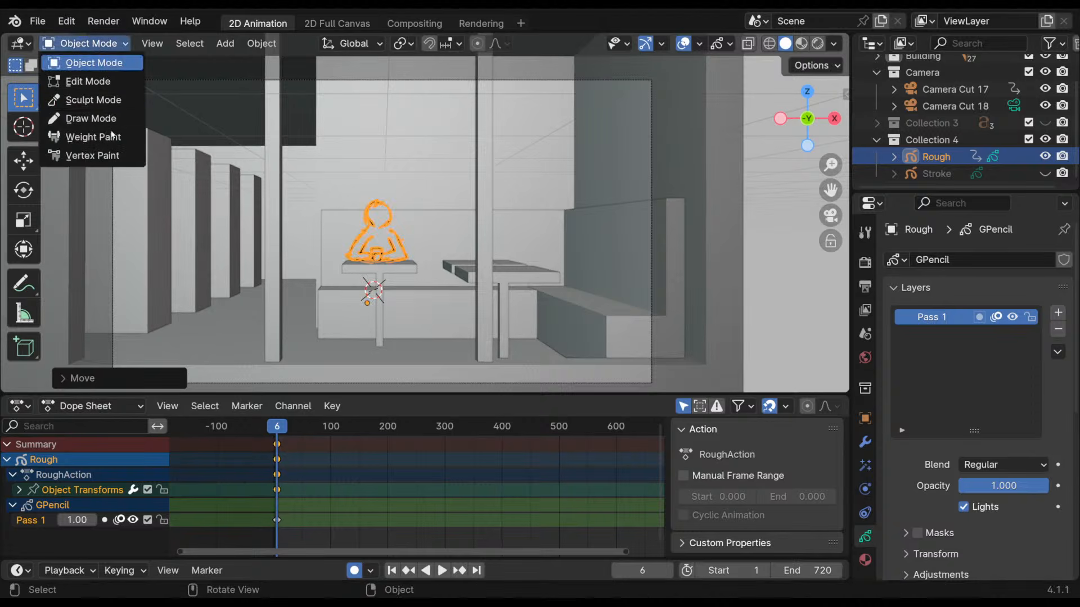
left_click(90, 118)
scroll(384, 183, "up", 4)
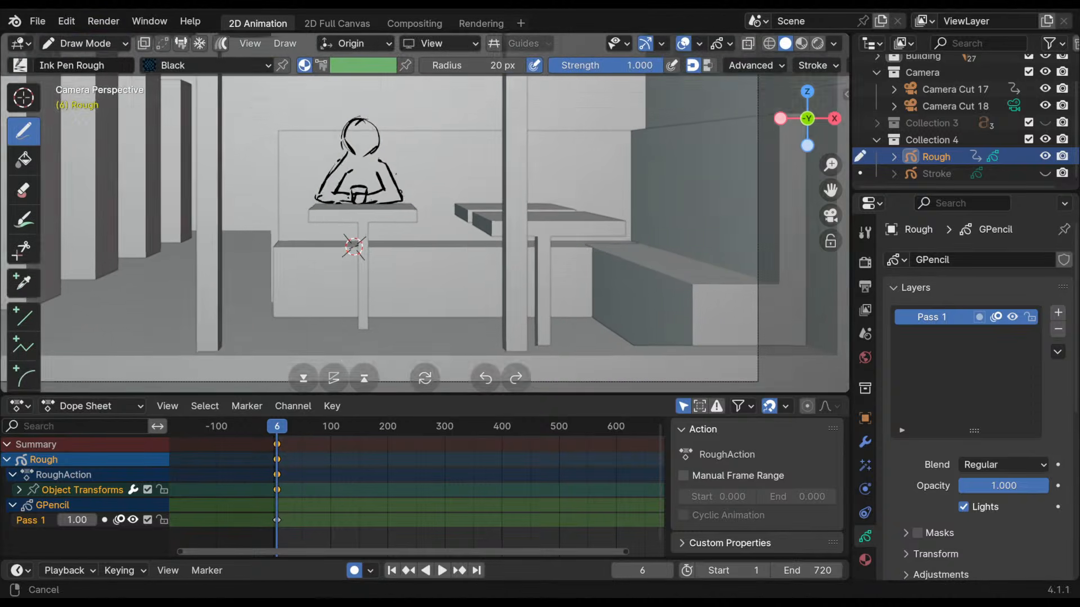
- Erase the straight left shoulder line and redraw it as a rounded shoulder joined to a short neck
mouse_move(408, 211)
middle_mouse_down("shift")
mouse_move(427, 236)
mouse_move(418, 192)
middle_mouse_up("shift")
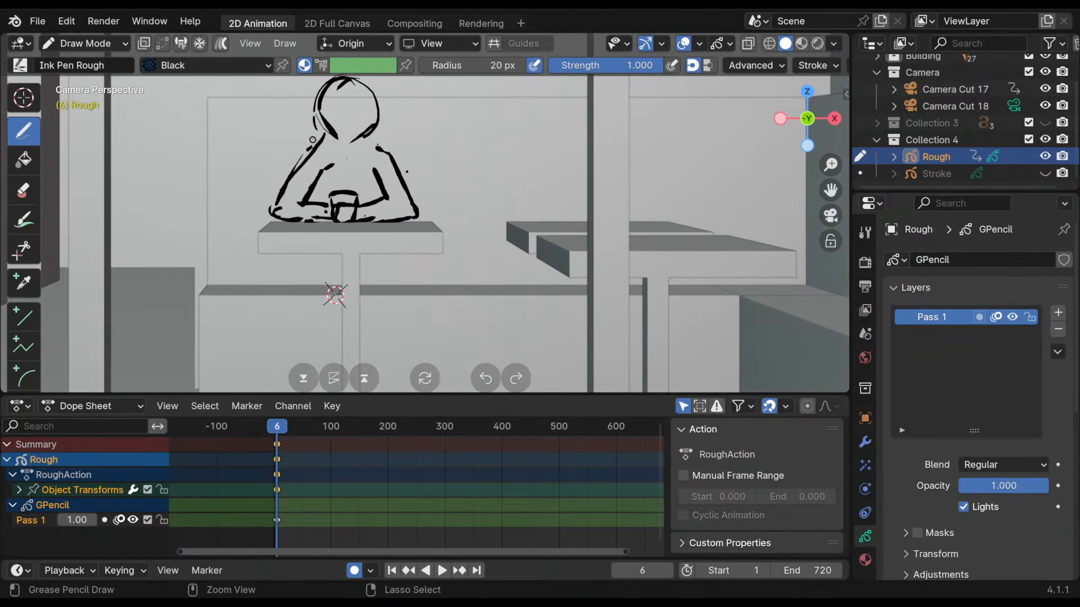
mouse_move(323, 135)
left_mouse_down("ctrl")
mouse_move(300, 162)
mouse_move(333, 144)
left_mouse_up("ctrl")
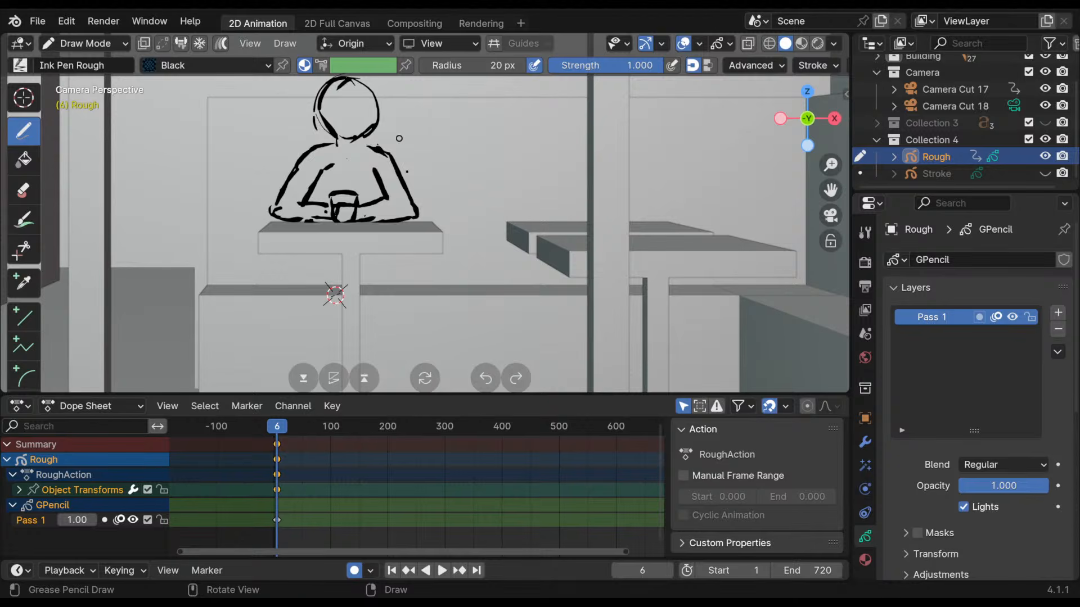
middle_click_drag(425, 216, 436, 150, "shift")
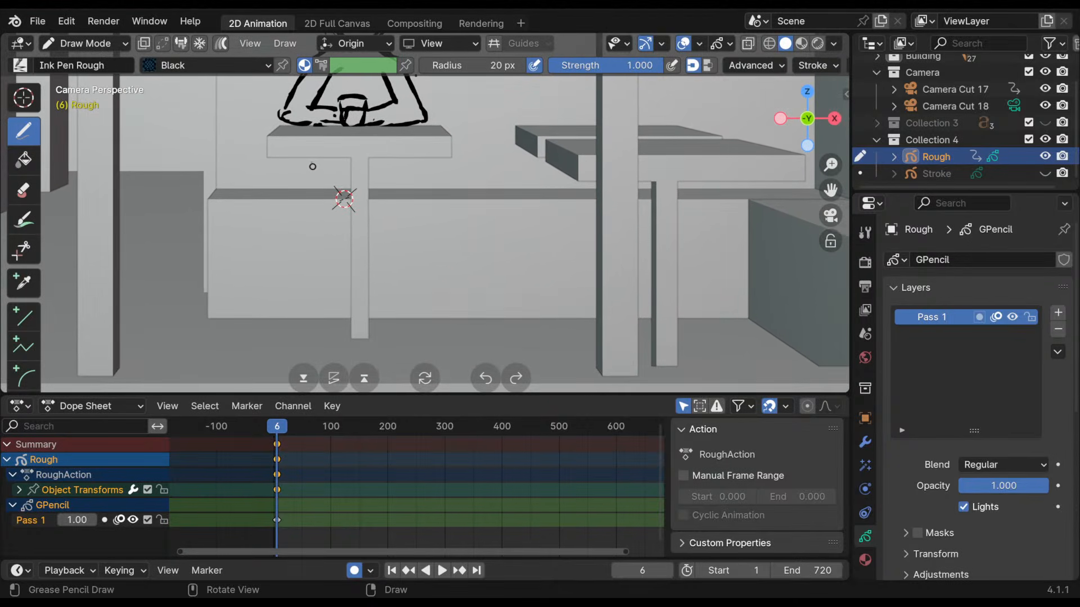
middle_click_drag(369, 173, 386, 244, "shift")
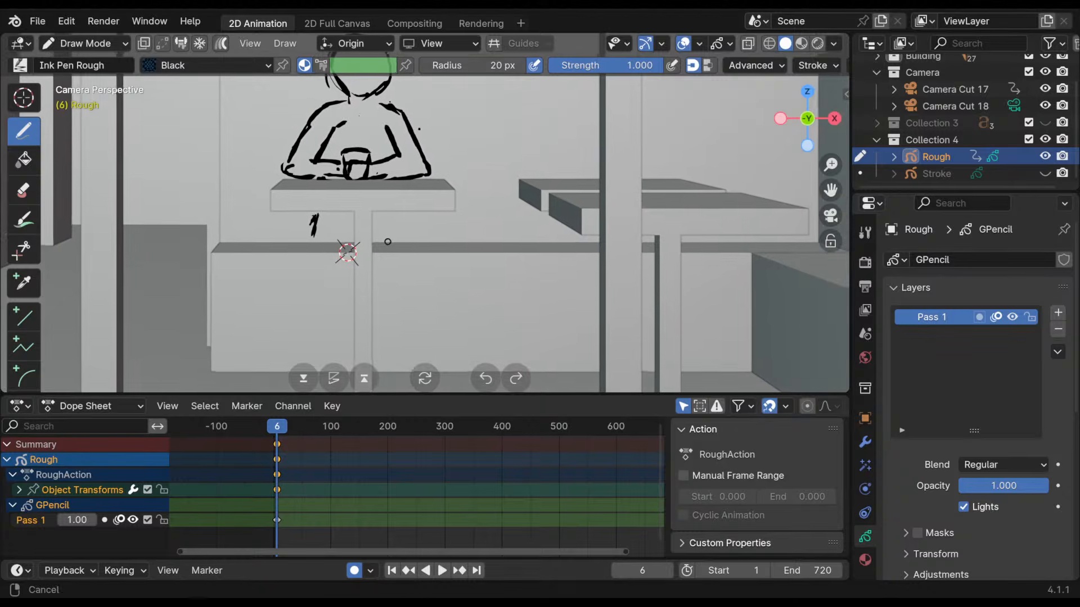
key("ctrl+z")
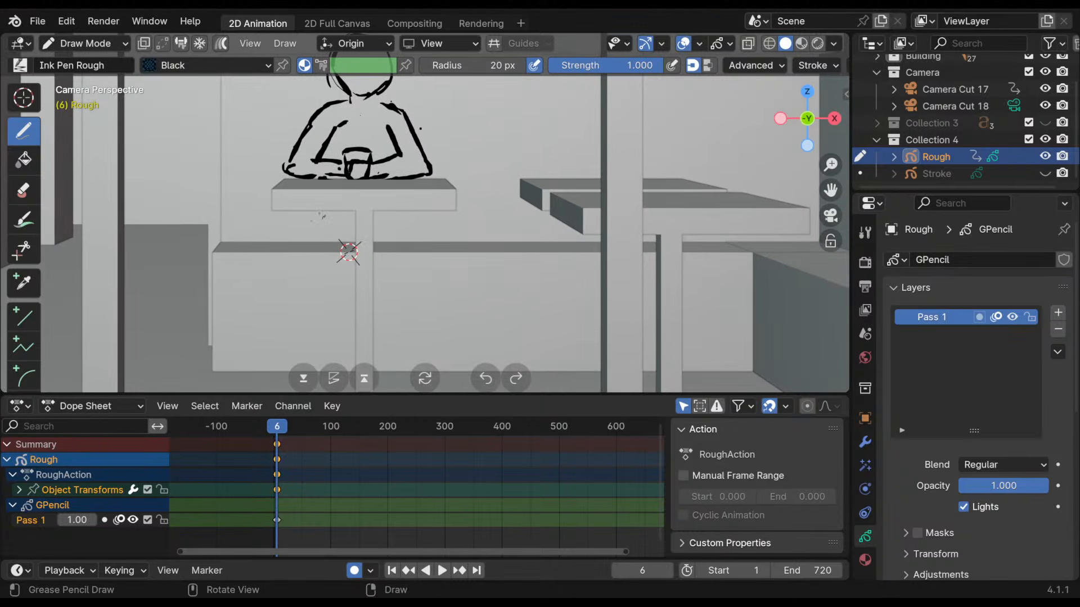
left_click_drag(301, 240, 305, 285)
middle_click_drag(417, 248, 400, 197, "shift")
key("ctrl+z")
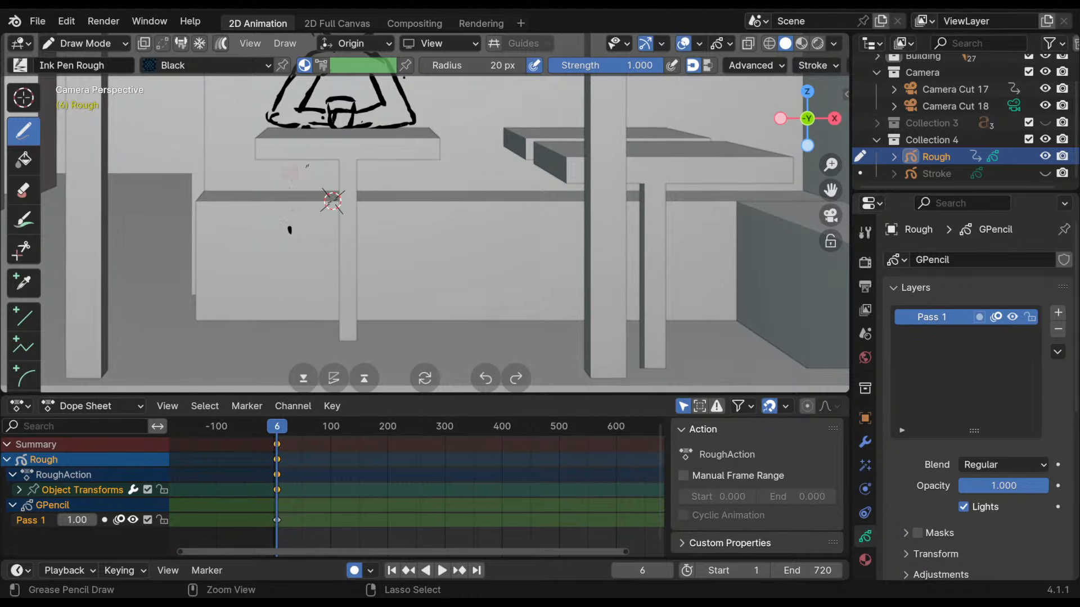
- Sketch both outer leg contours below the left tabletop, bending at the knees and converging on the table leg
mouse_move(312, 167)
left_mouse_down()
mouse_move(290, 211)
mouse_move(341, 290)
left_mouse_up()
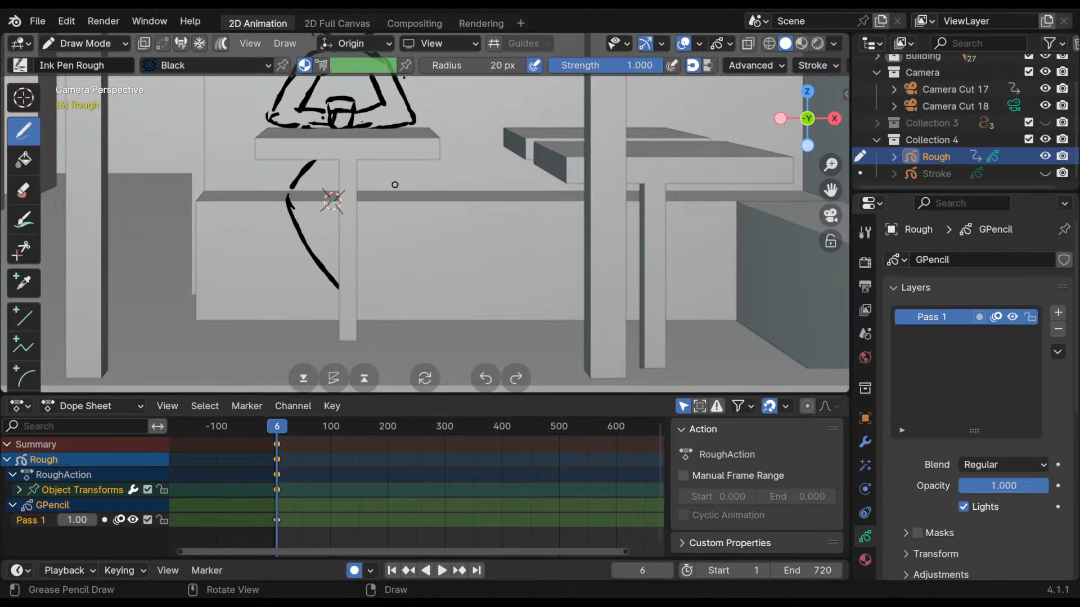
mouse_move(392, 173)
left_mouse_down("ctrl")
mouse_move(415, 192)
mouse_move(379, 265)
left_mouse_up("ctrl")
left_click_drag(414, 198, 394, 230, "ctrl")
left_click_drag(406, 188, 354, 286)
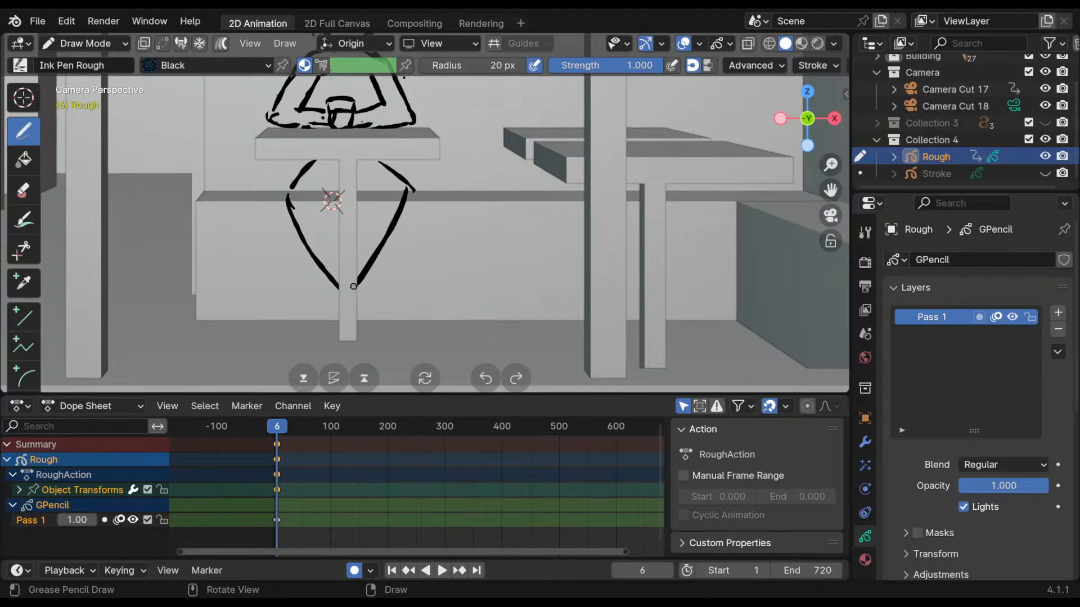
mouse_move(406, 147)
middle_mouse_down("shift")
mouse_move(386, 220)
mouse_move(390, 105)
middle_mouse_up("shift")
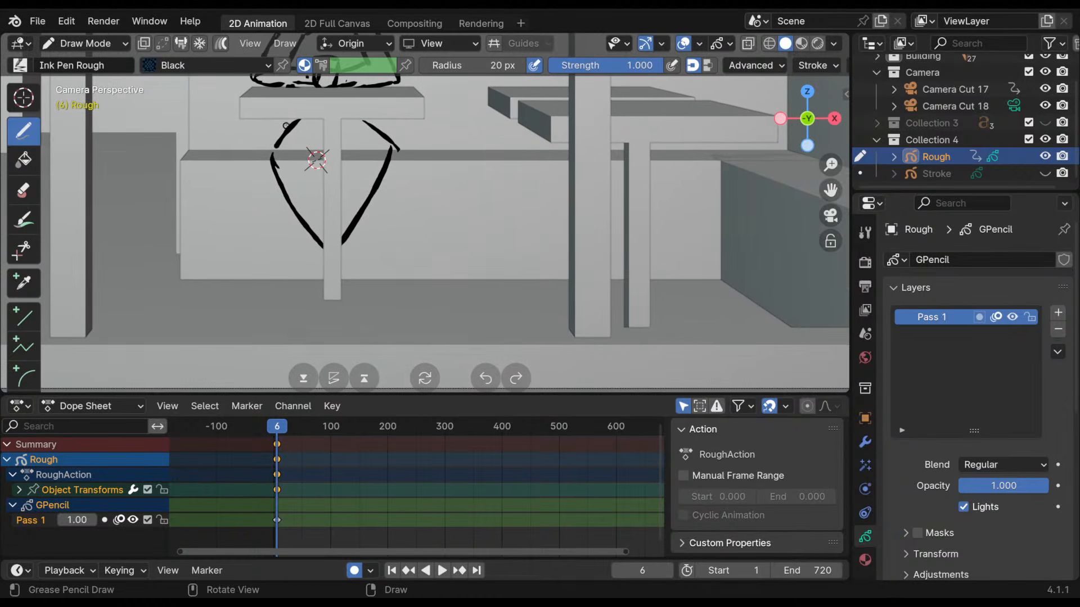
- Erase and redraw the outer leg contours farther apart, adding inner thigh lines for both knees
mouse_move(285, 126)
left_mouse_down()
mouse_move(267, 184)
mouse_move(330, 266)
left_mouse_up()
mouse_move(258, 161)
left_mouse_down("ctrl")
mouse_move(298, 121)
mouse_move(252, 165)
left_mouse_up("ctrl")
left_click_drag(312, 128, 275, 168)
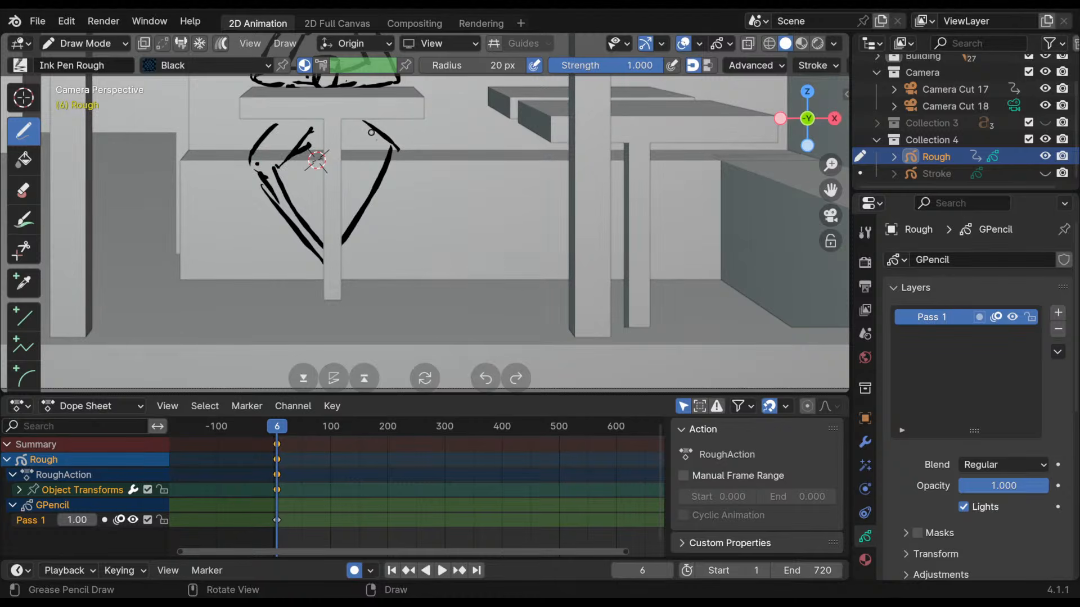
mouse_move(393, 159)
left_mouse_down("ctrl")
mouse_move(388, 138)
mouse_move(364, 122)
mouse_move(360, 164)
left_mouse_up("ctrl")
mouse_move(364, 125)
left_mouse_down()
mouse_move(400, 166)
mouse_move(377, 202)
left_mouse_up()
left_click_drag(387, 163, 342, 245, "ctrl")
left_click_drag(388, 191, 340, 264)
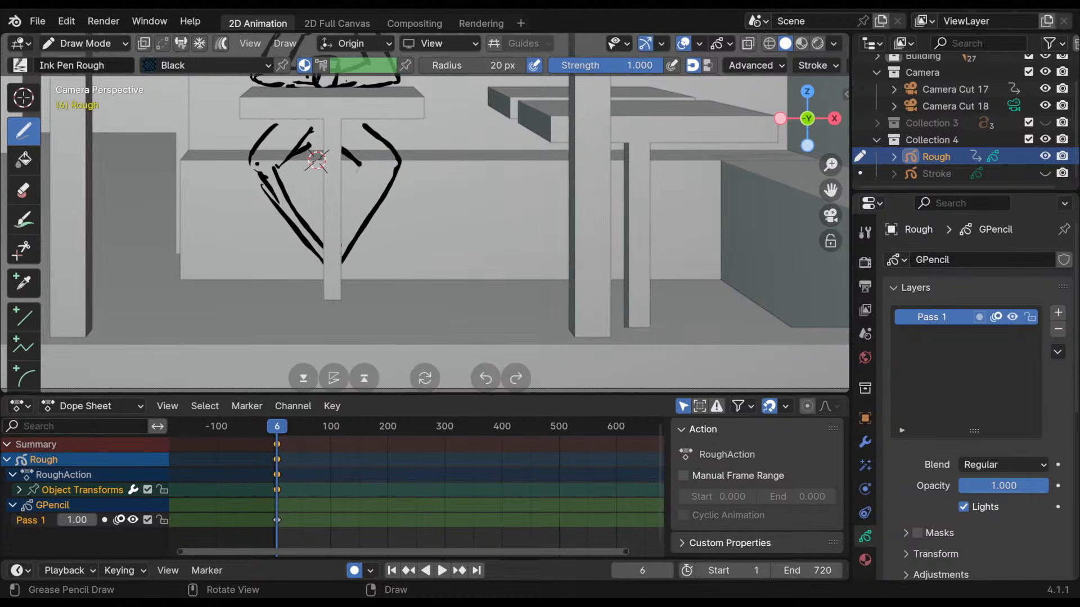
- Draw the inner shin lines from both knees and bring the lower legs together at the ankles
left_click_drag(359, 167, 339, 206)
left_click_drag(289, 164, 323, 223)
mouse_move(258, 172)
left_mouse_down()
mouse_move(323, 268)
mouse_move(278, 177)
mouse_move(260, 183)
mouse_move(312, 240)
mouse_move(366, 223)
mouse_move(391, 185)
mouse_move(360, 248)
mouse_move(387, 194)
mouse_move(356, 243)
mouse_move(299, 283)
left_mouse_up()
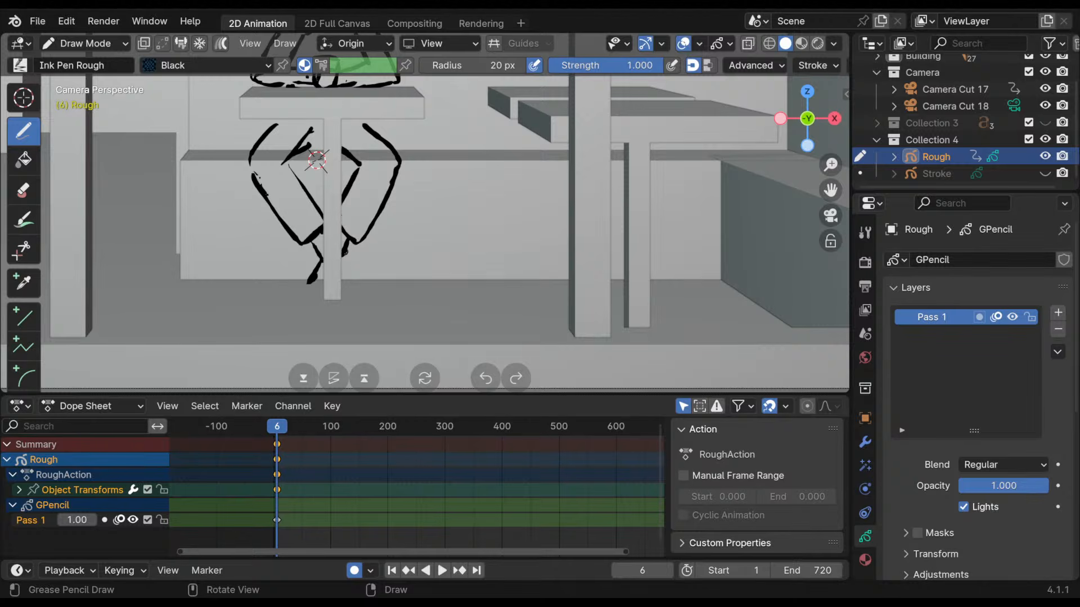
- Erase the shin lines and redraw the lower legs crossed at the ankles, with feet on the floor
mouse_move(359, 163)
left_mouse_down("ctrl")
mouse_move(345, 188)
mouse_move(314, 159)
mouse_move(323, 209)
mouse_move(253, 177)
mouse_move(312, 242)
left_mouse_up("ctrl")
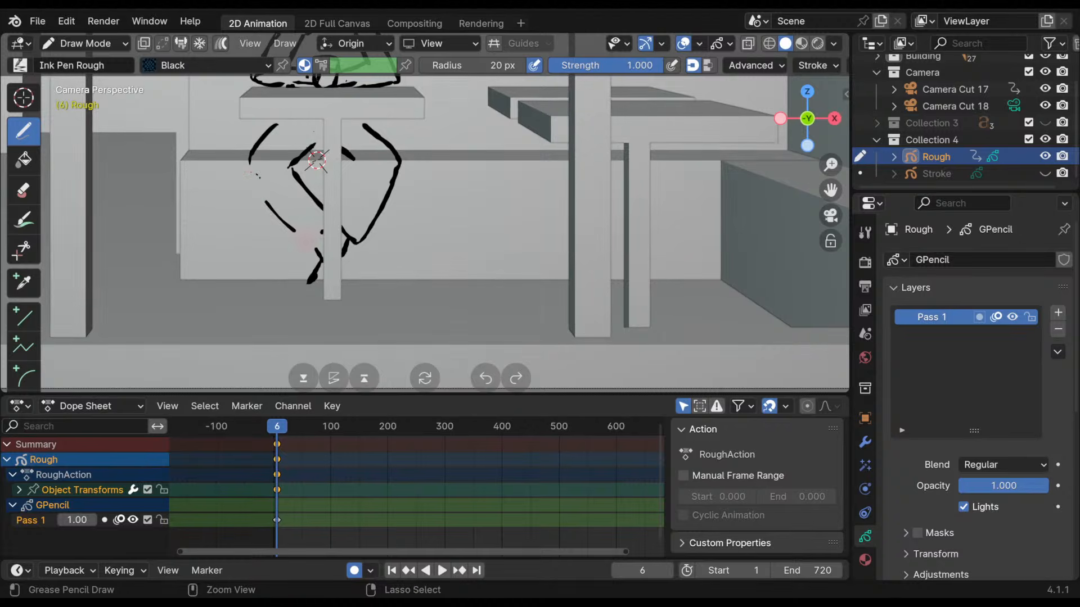
mouse_move(397, 171)
left_mouse_down("ctrl")
mouse_move(350, 243)
mouse_move(337, 225)
left_mouse_up("ctrl")
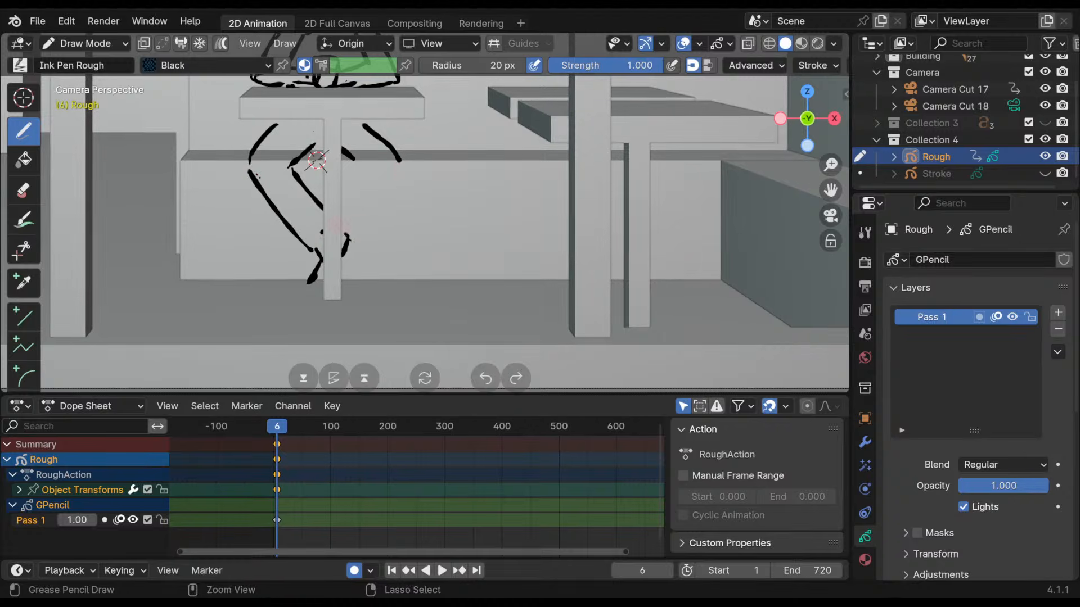
left_click_drag(257, 176, 320, 259, "ctrl")
left_click_drag(354, 164, 343, 191)
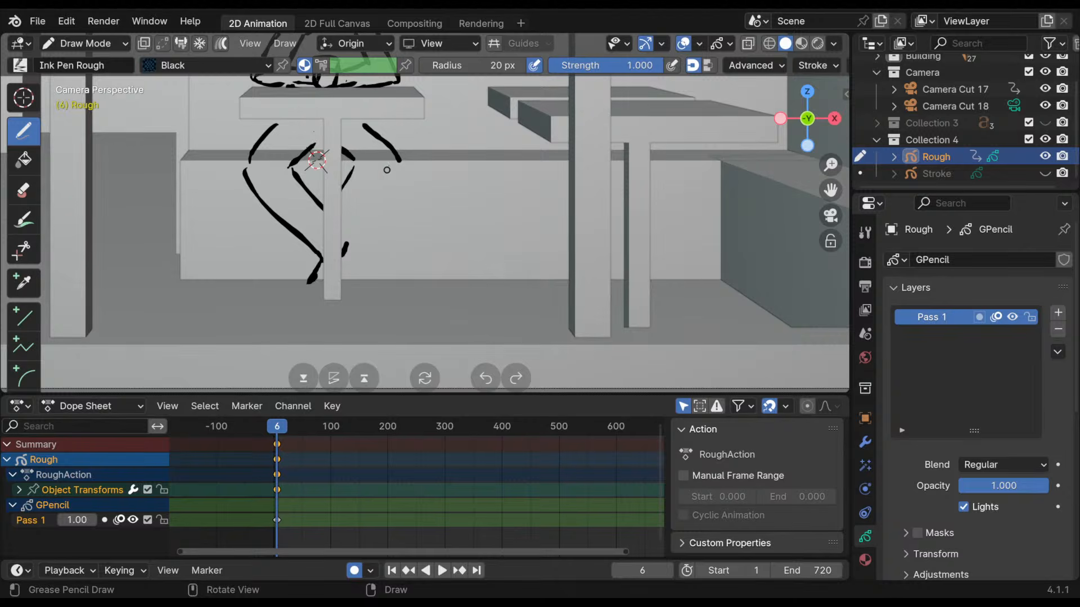
left_click_drag(388, 165, 344, 253)
mouse_move(324, 214)
left_mouse_down()
mouse_move(297, 256)
mouse_move(348, 245)
mouse_move(332, 254)
mouse_move(343, 254)
mouse_move(303, 242)
mouse_move(318, 231)
mouse_move(341, 244)
mouse_move(291, 278)
mouse_move(307, 244)
mouse_move(299, 283)
mouse_move(298, 270)
mouse_move(279, 282)
left_mouse_up()
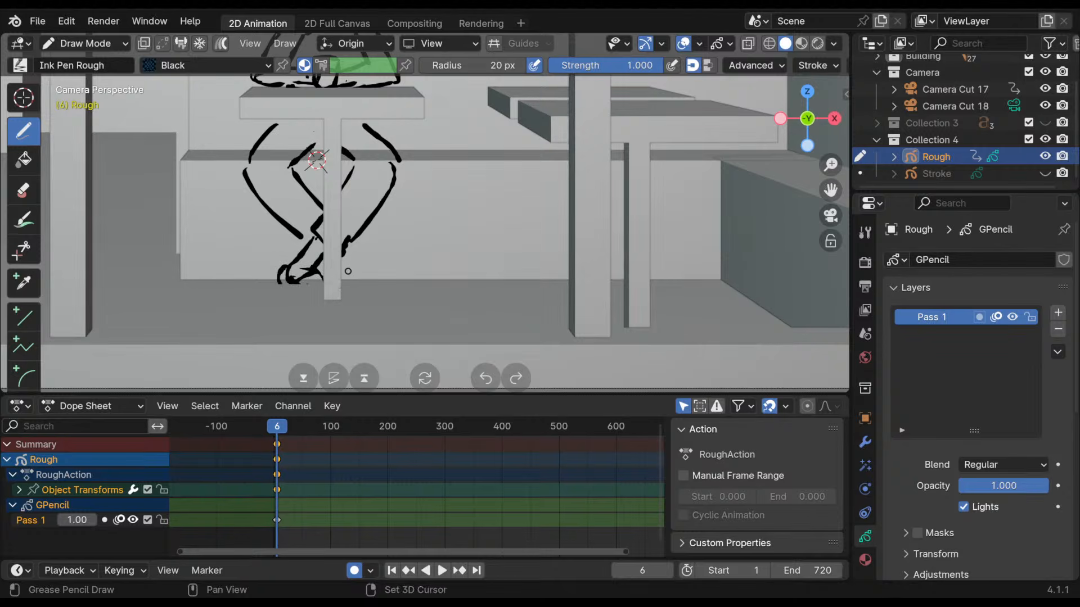
- Examine the crossed-leg figure's proportions against the table and bench, both close up and within the camera frame
mouse_move(347, 270)
middle_mouse_down()
mouse_move(499, 292)
mouse_move(426, 183)
mouse_move(450, 265)
middle_mouse_up()
key("KP_0")
mouse_move(454, 171)
middle_mouse_down("shift")
mouse_move(459, 261)
mouse_move(441, 221)
mouse_move(458, 268)
middle_mouse_up("shift")
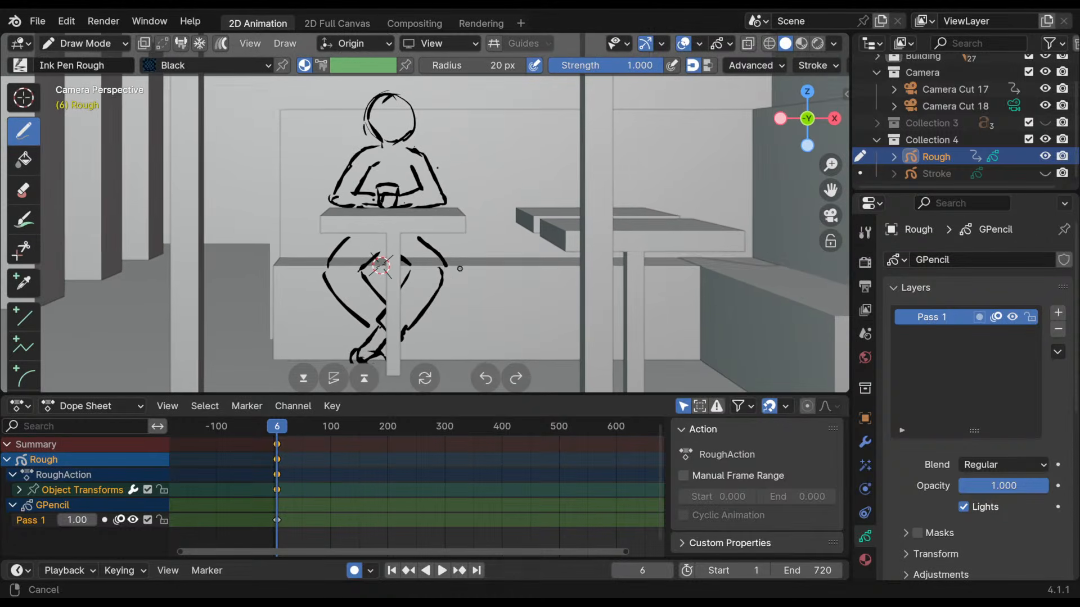
mouse_move(459, 216)
middle_mouse_down("shift")
mouse_move(449, 234)
mouse_move(428, 219)
middle_mouse_up("shift")
mouse_move(412, 169)
middle_mouse_down("shift")
mouse_move(431, 155)
mouse_move(425, 188)
mouse_move(415, 149)
mouse_move(351, 149)
middle_mouse_up("shift")
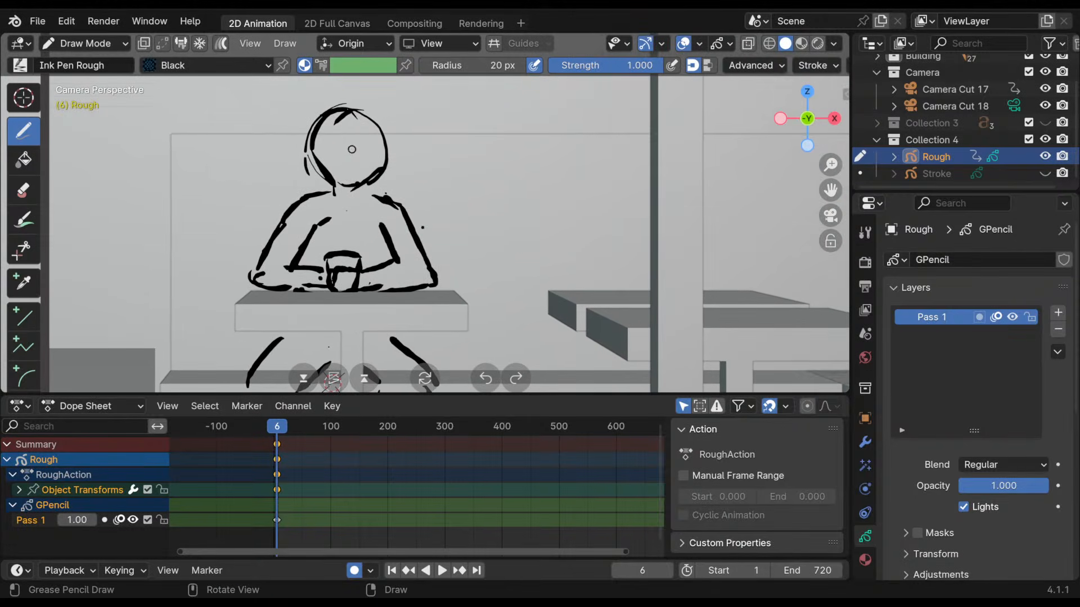
middle_click_drag(333, 378, 329, 206, "shift")
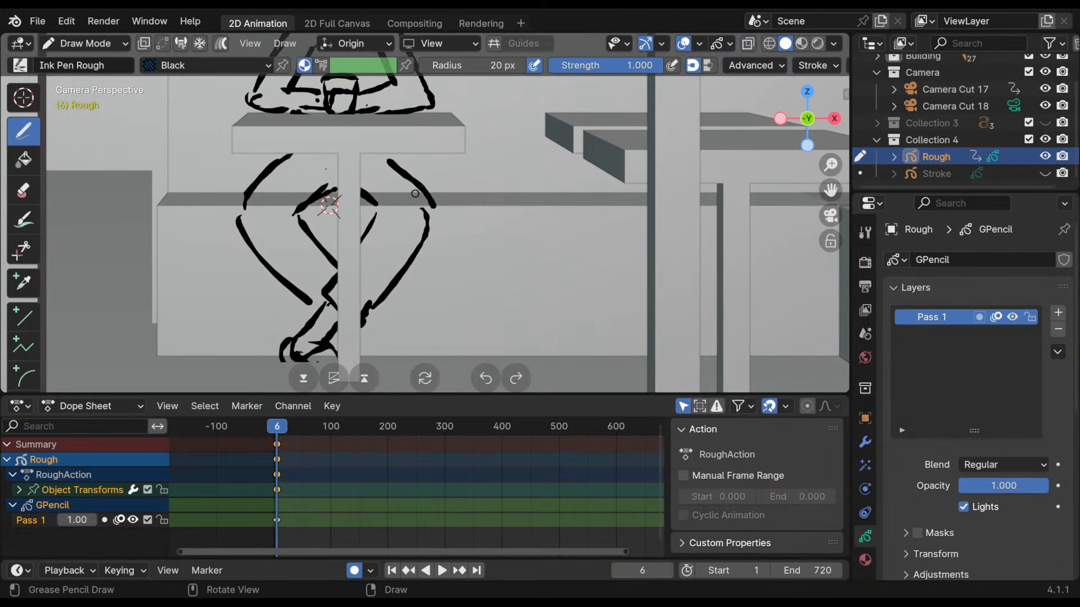
middle_click_drag(435, 179, 441, 355, "shift")
key("KP_0")
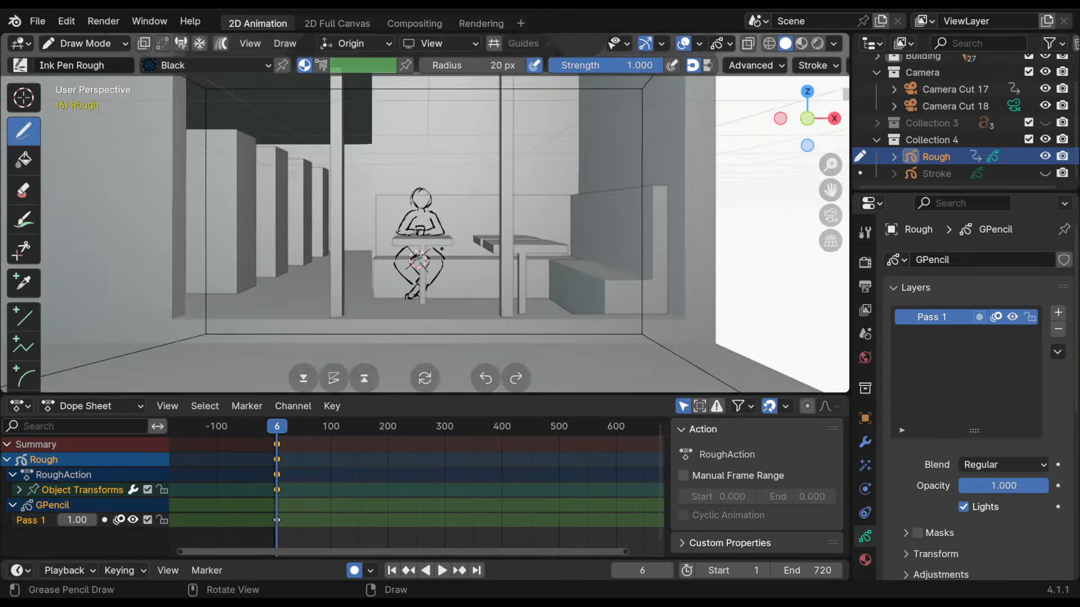
scroll(440, 275, "up", 5)
key("KP_Decimal")
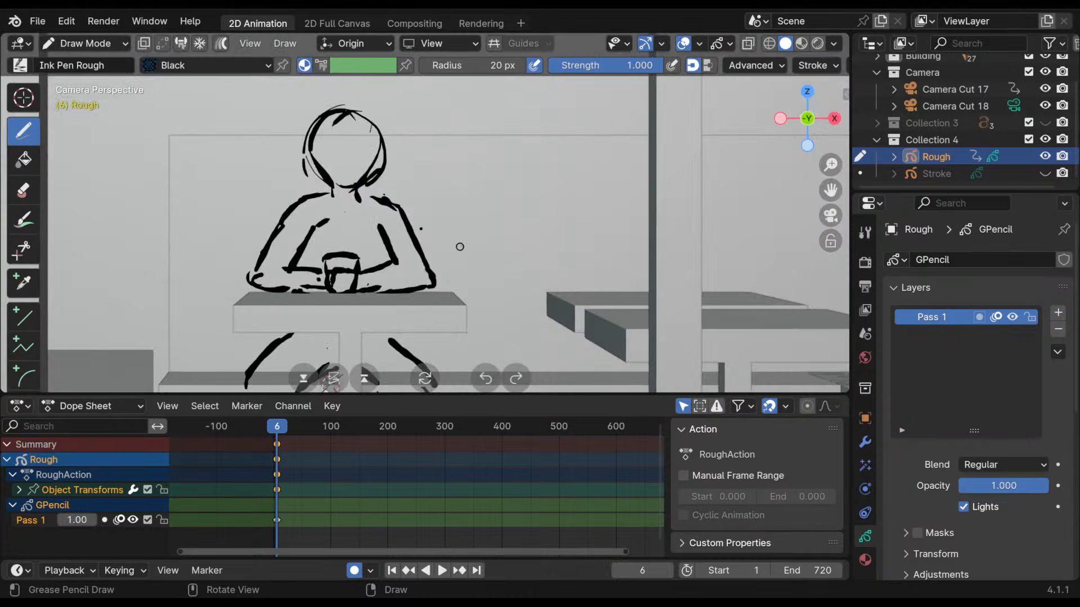
middle_click_drag(463, 226, 464, 160, "shift")
key("KP_0")
mouse_move(511, 287)
middle_mouse_down("ctrl")
mouse_move(514, 256)
mouse_move(521, 284)
middle_mouse_up("ctrl")
mouse_move(556, 221)
middle_mouse_down("shift")
mouse_move(511, 289)
mouse_move(507, 248)
middle_mouse_up("shift")
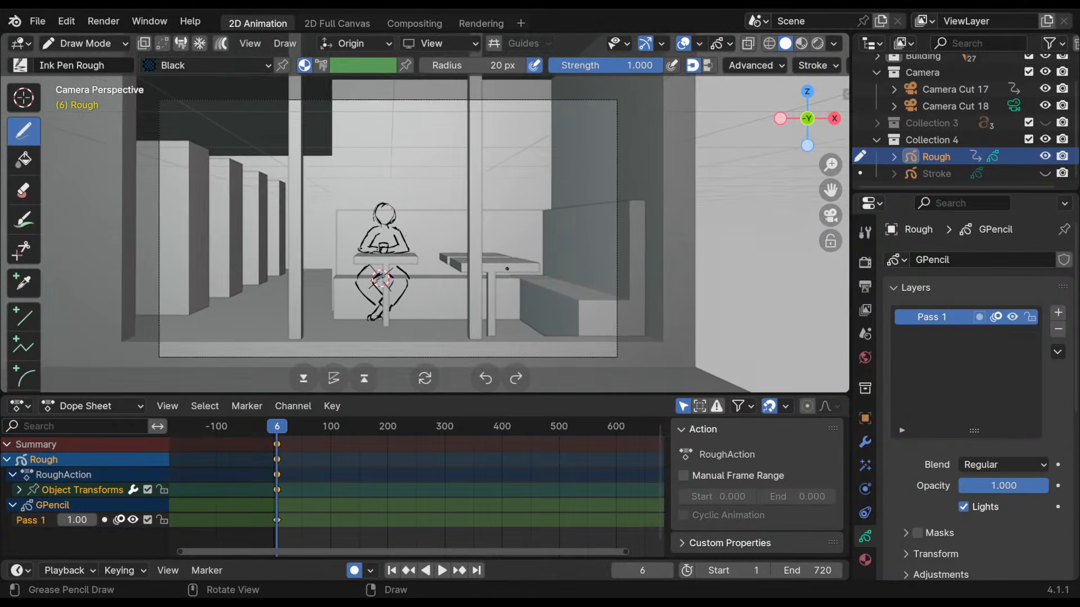
- Erase the crossed legs and sketch upright lower legs with trouser cuffs and both feet flat beneath the table
mouse_move(351, 283)
left_mouse_down("ctrl")
mouse_move(358, 271)
mouse_move(351, 282)
mouse_move(368, 305)
mouse_move(397, 285)
mouse_move(354, 281)
mouse_move(361, 264)
mouse_move(359, 273)
left_mouse_up("ctrl")
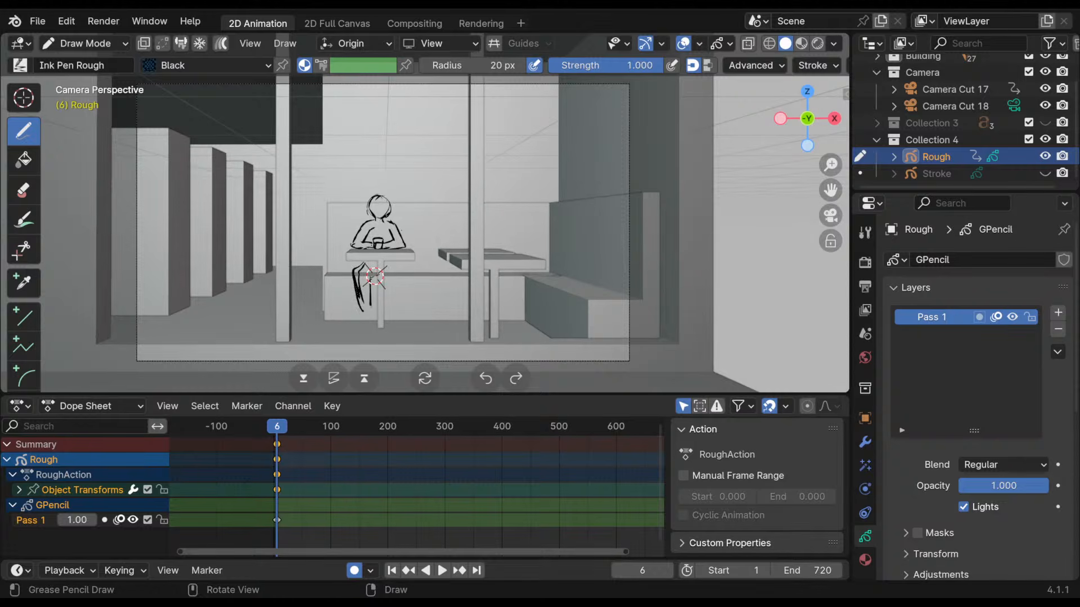
mouse_move(375, 276)
left_mouse_down("ctrl")
mouse_move(373, 289)
mouse_move(373, 265)
left_mouse_up("ctrl")
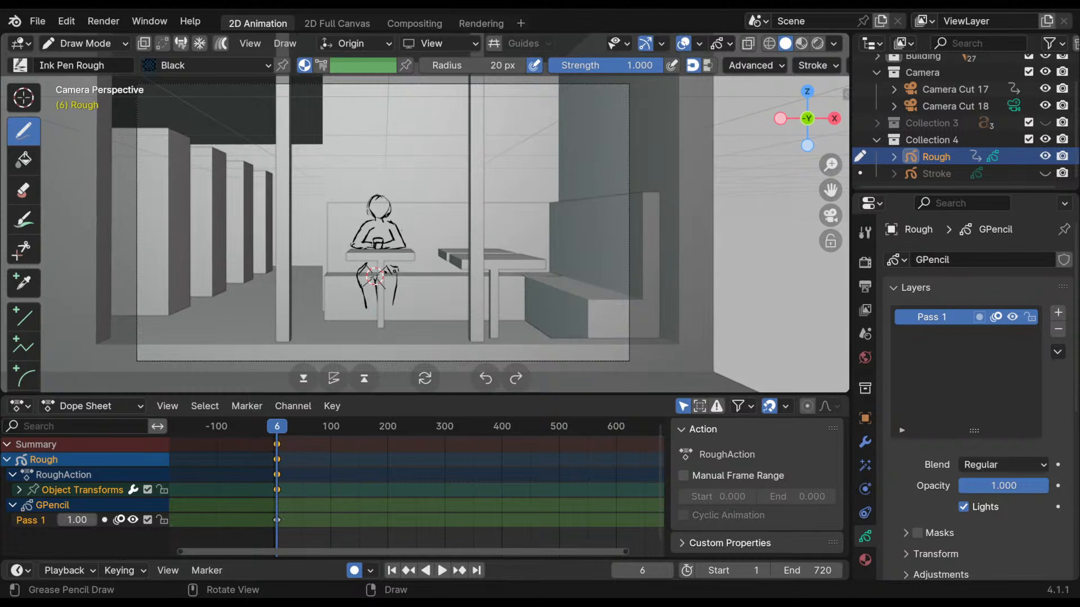
mouse_move(399, 273)
left_mouse_down()
mouse_move(391, 311)
mouse_move(382, 302)
left_mouse_up()
left_click_drag(367, 263, 358, 284, "ctrl")
key("ctrl+z")
key("ctrl+z")
middle_click_drag(445, 297, 415, 287, "shift")
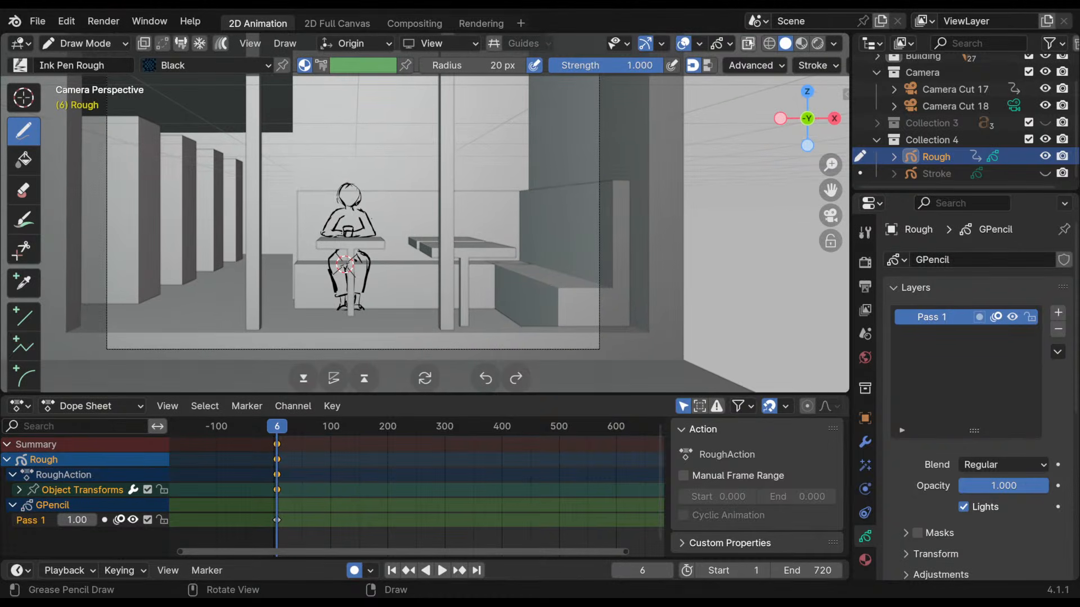
- Inspect the figure and tables in wireframe shading and restore solid shading
left_click(748, 43)
left_click(770, 44)
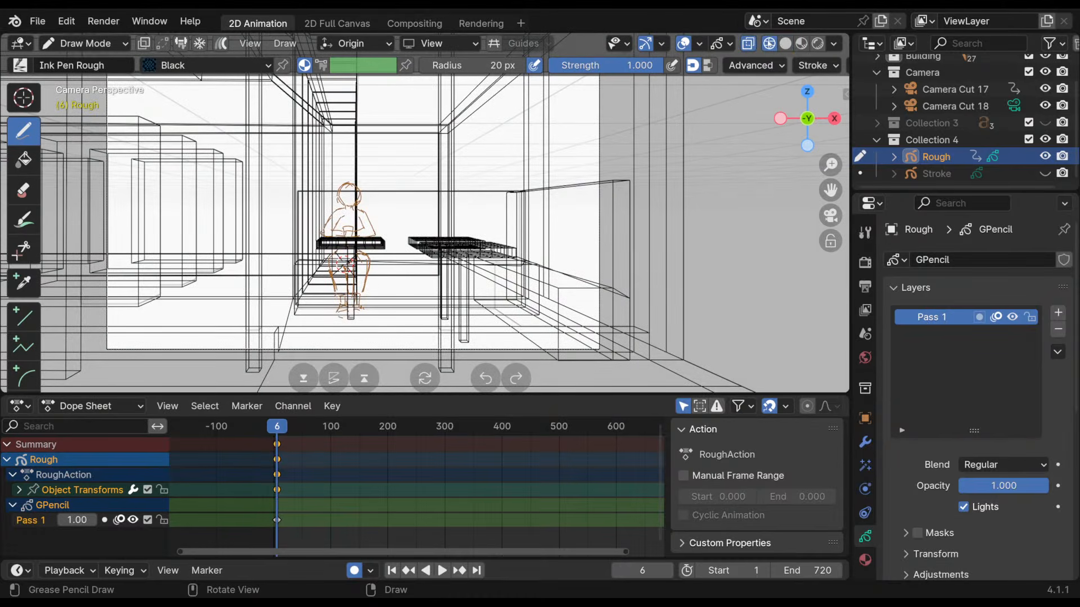
left_click(785, 43)
- Redraw the left leg's thigh and knee contour so the knee extends farther outward
mouse_move(426, 302)
middle_mouse_down("shift")
mouse_move(448, 287)
mouse_move(404, 239)
mouse_move(336, 256)
middle_mouse_up("shift")
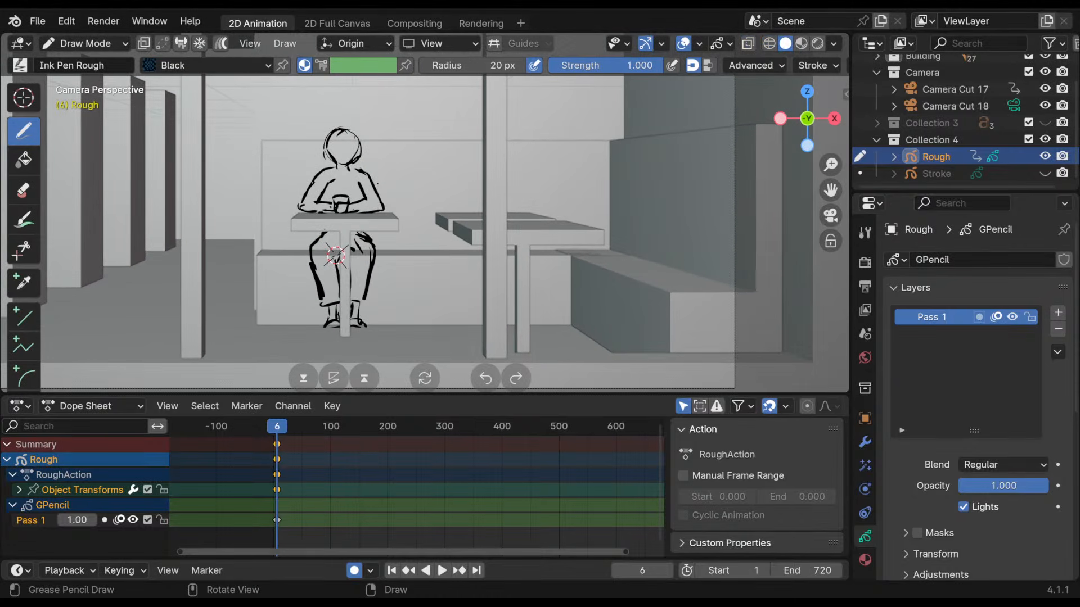
mouse_move(325, 231)
left_mouse_down()
mouse_move(309, 263)
mouse_move(323, 237)
mouse_move(306, 247)
left_mouse_up()
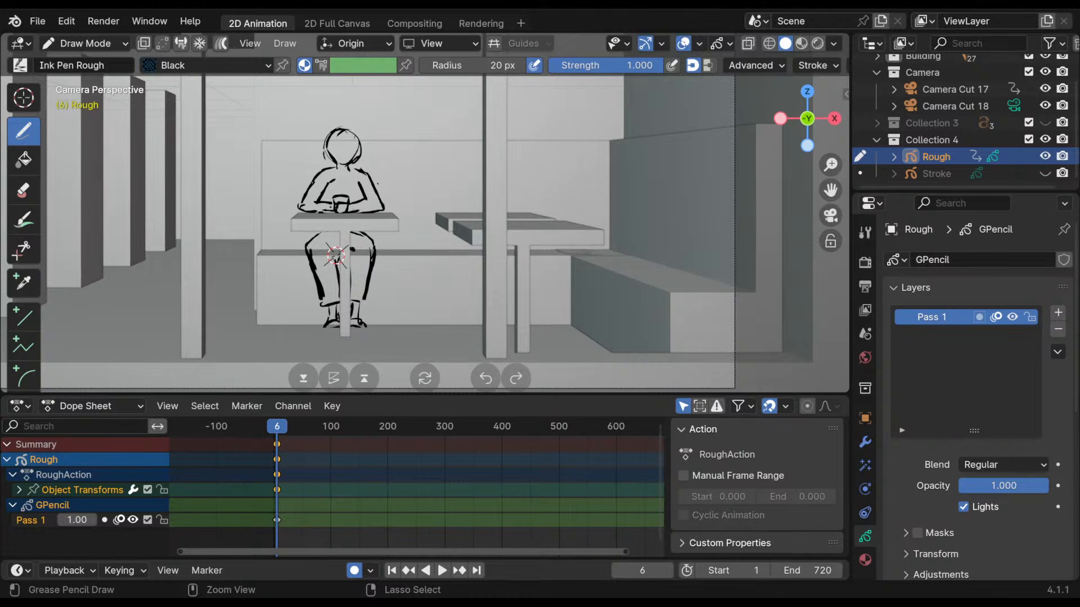
mouse_move(368, 182)
middle_mouse_down("shift")
mouse_move(367, 220)
mouse_move(393, 244)
mouse_move(385, 231)
mouse_move(414, 238)
mouse_move(404, 215)
mouse_move(395, 242)
middle_mouse_up("shift")
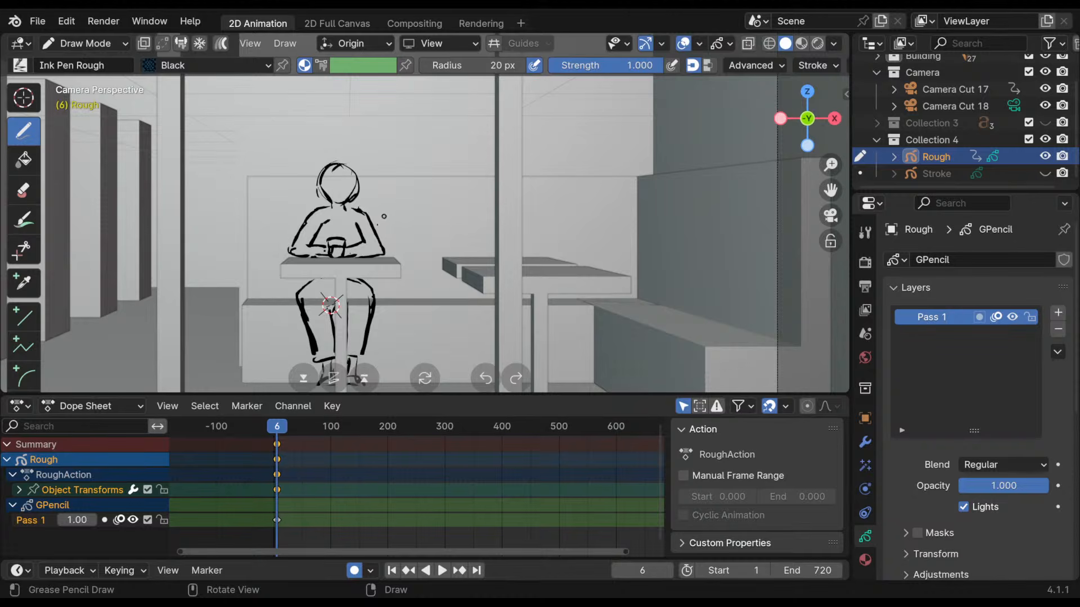
middle_click_drag(384, 216, 396, 218, "shift")
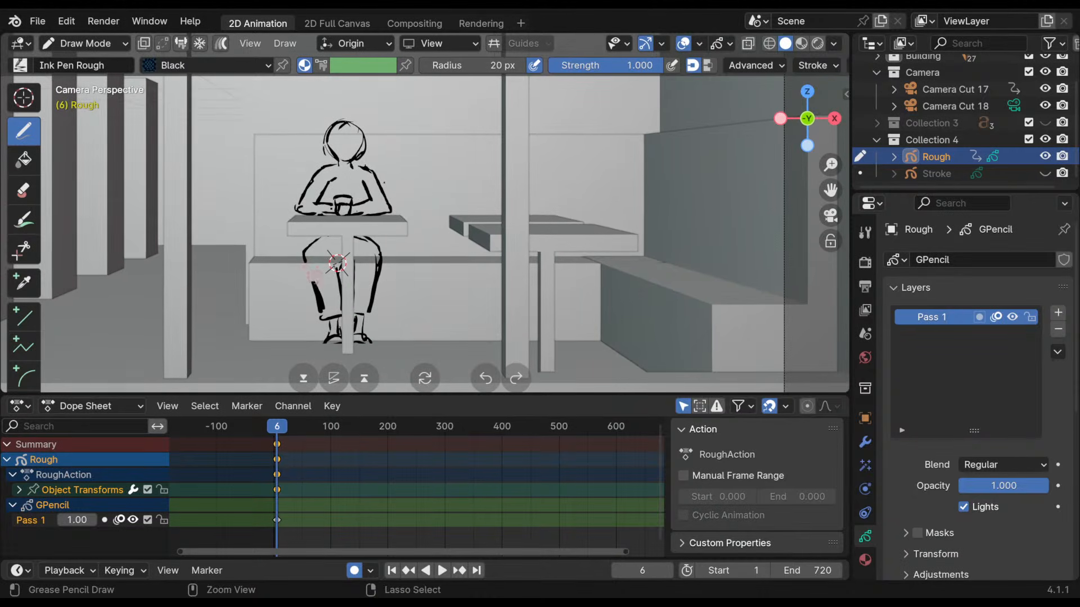
- Clear the heavy leg outlines and redraw both outer contours as cleaner curves from thigh to ankle
key("ctrl+z")
key("ctrl+z")
key("ctrl+z")
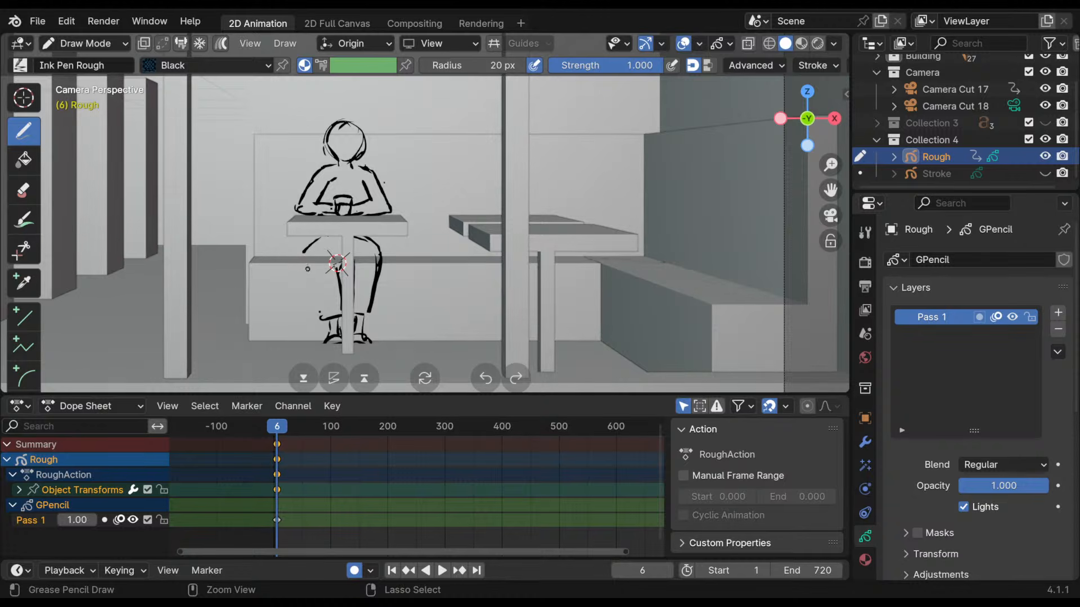
left_click_drag(304, 253, 322, 312)
key("ctrl+z")
key("ctrl+z")
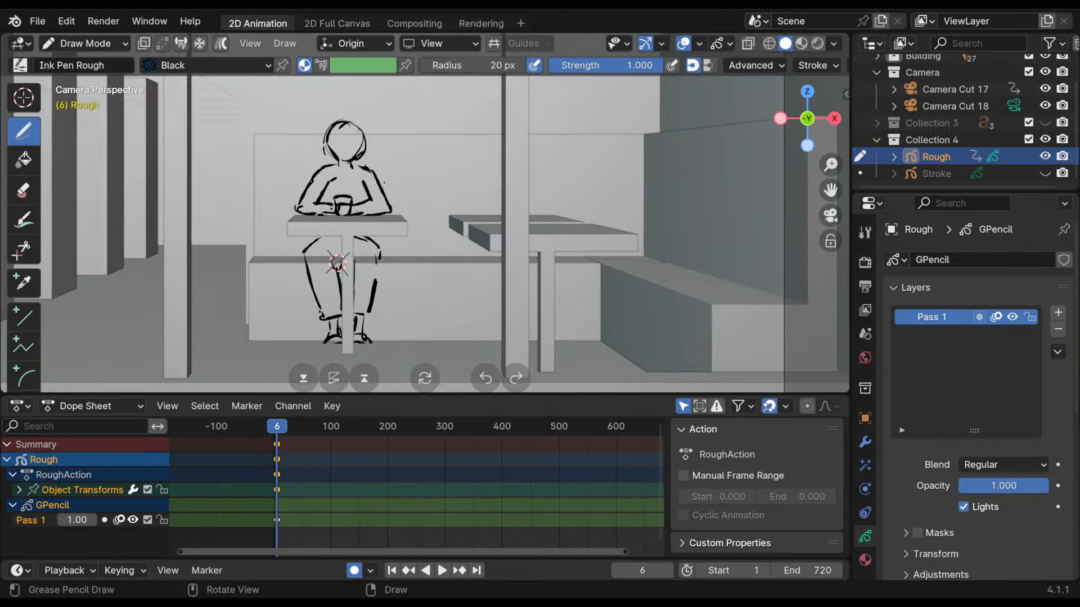
key("ctrl+z")
key("ctrl+z")
left_click_drag(327, 236, 316, 240)
scroll(337, 263, "up", 3)
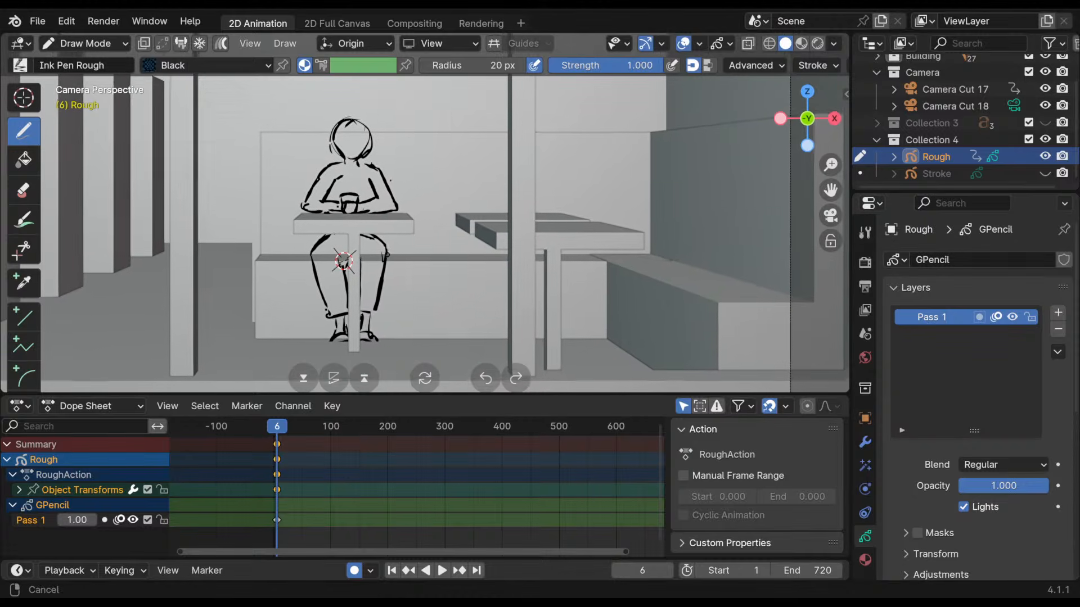
- Erase the heavy upper contour of the leg on the table post's right side and redraw its thigh and knee curve
mouse_move(326, 270)
middle_mouse_down("shift")
mouse_move(324, 288)
mouse_move(326, 252)
mouse_move(340, 248)
middle_mouse_up("shift")
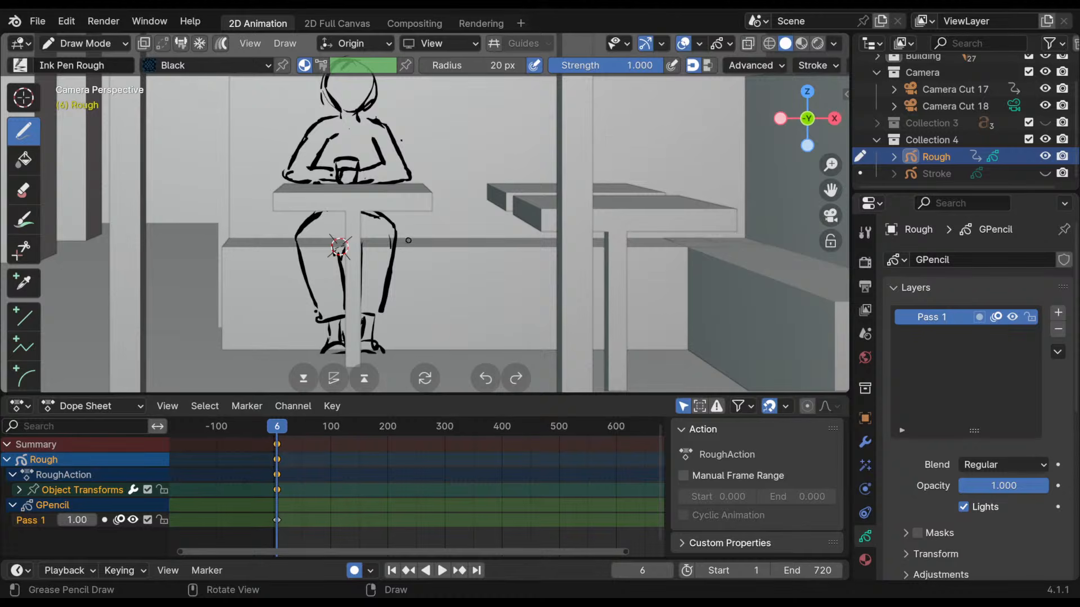
middle_click_drag(340, 246, 334, 235, "shift")
key("ctrl+z")
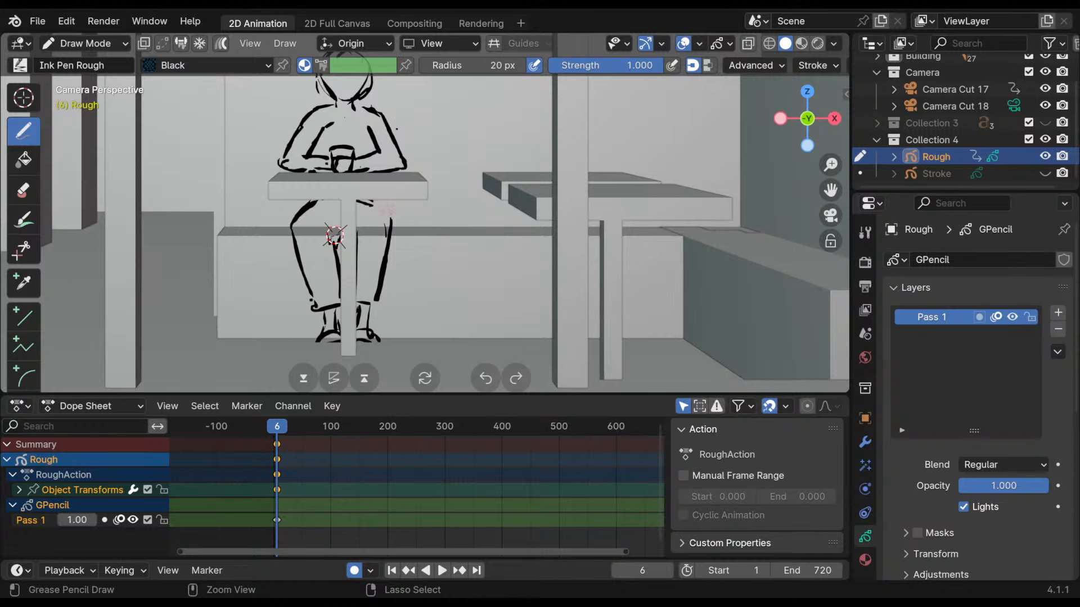
mouse_move(369, 203)
left_mouse_down()
mouse_move(389, 217)
mouse_move(389, 253)
left_mouse_up()
key("ctrl+z")
key("ctrl+z")
middle_click_drag(389, 253, 384, 224, "shift")
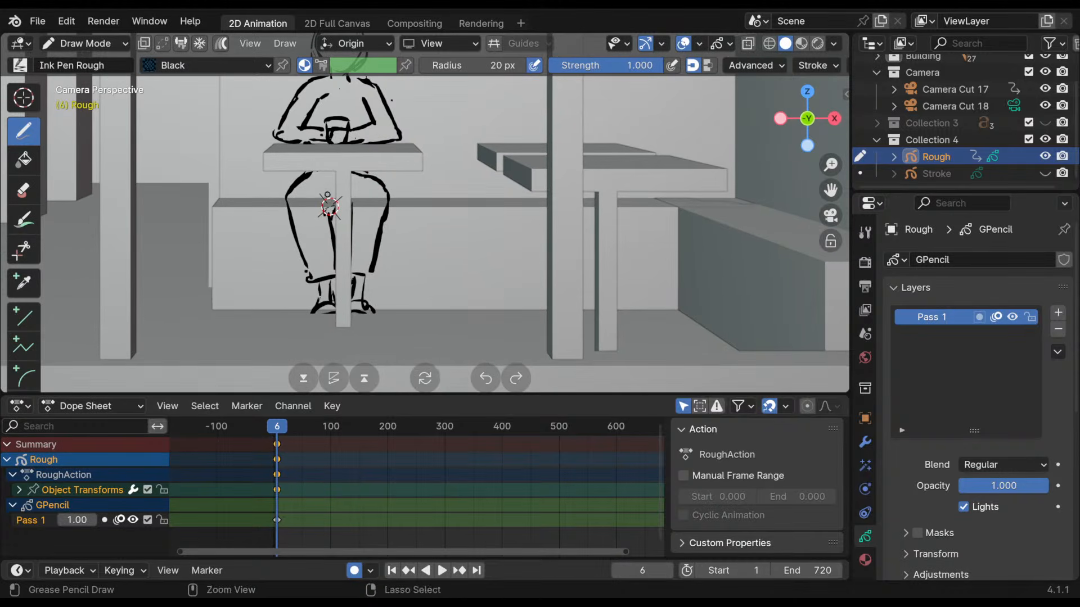
- Add short strokes to the inner knee beside the table post and reinforce the trouser cuff on the left
mouse_move(328, 195)
left_mouse_down()
mouse_move(330, 214)
mouse_move(328, 201)
left_mouse_up()
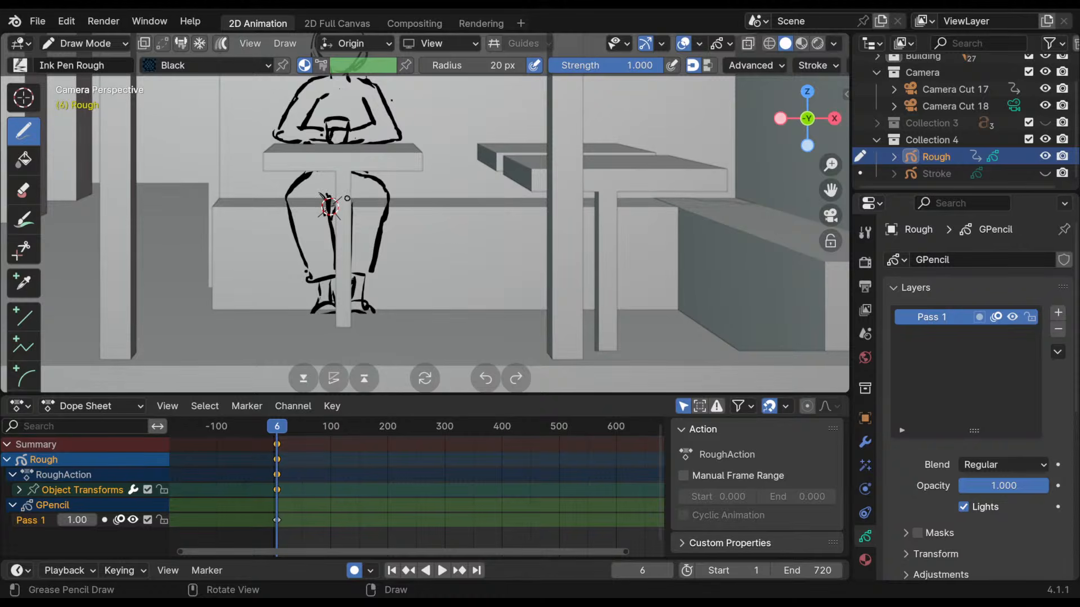
mouse_move(366, 239)
middle_mouse_down("shift")
mouse_move(357, 232)
mouse_move(373, 222)
middle_mouse_up("shift")
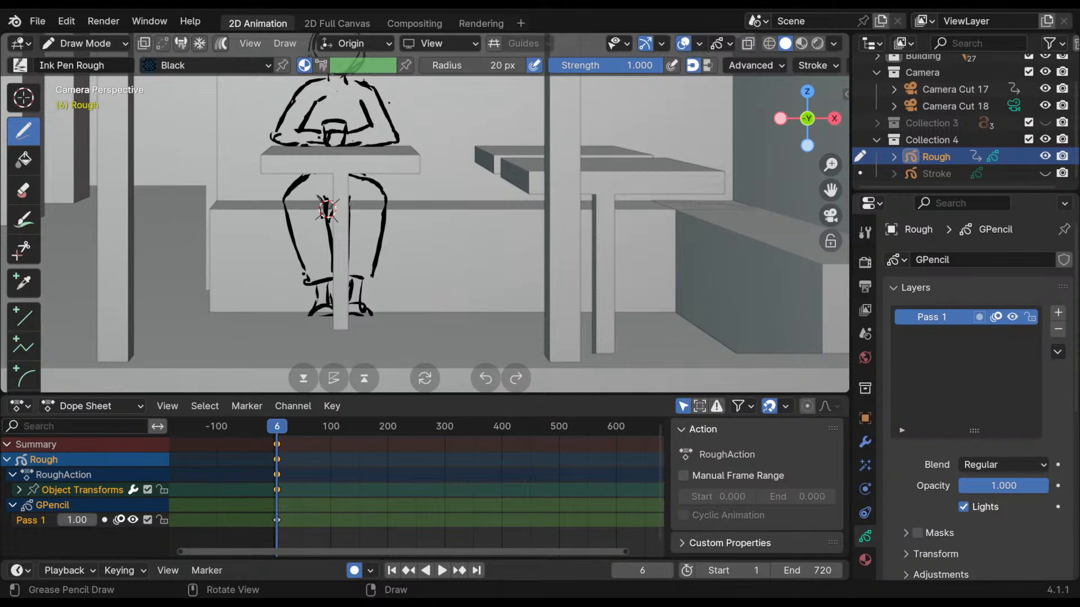
left_click_drag(304, 272, 332, 275)
- Erase the upper parts of the inner arm lines and redraw them as narrow triangular gaps between torso and arms
mouse_move(328, 209)
middle_mouse_down("shift")
mouse_move(315, 286)
mouse_move(325, 307)
mouse_move(324, 286)
middle_mouse_up("shift")
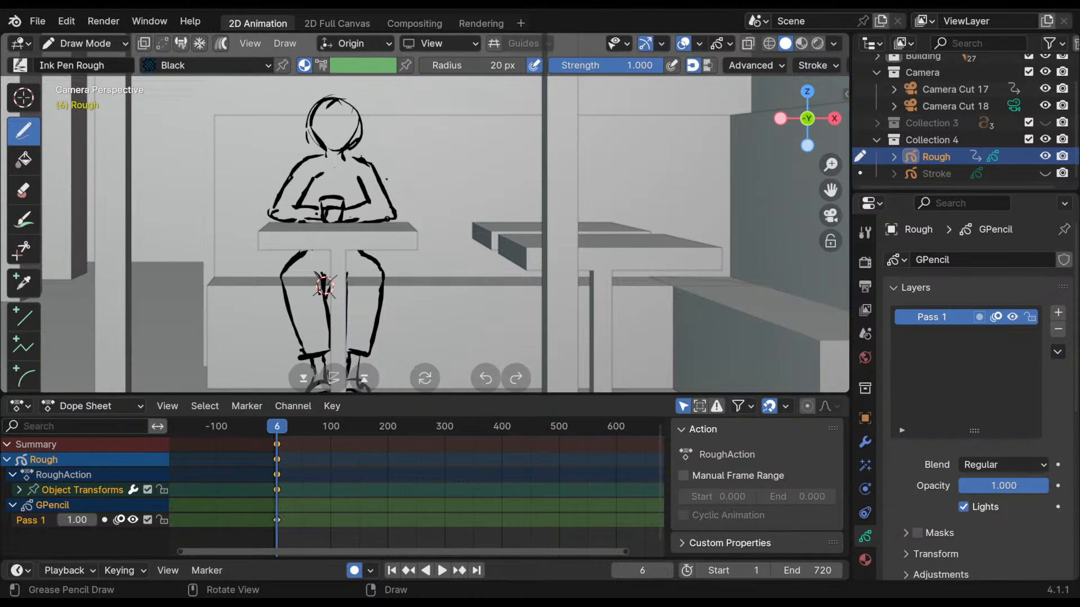
middle_click_drag(325, 286, 329, 306, "shift")
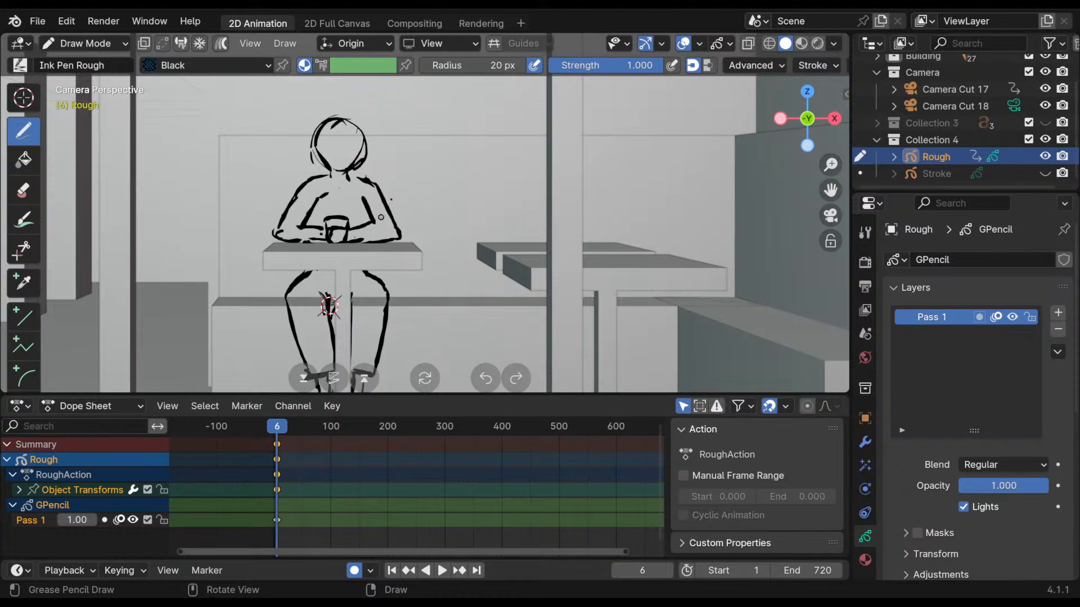
mouse_move(372, 168)
middle_mouse_down("shift")
mouse_move(396, 192)
mouse_move(393, 154)
middle_mouse_up("shift")
mouse_move(321, 235)
left_mouse_down("ctrl")
mouse_move(305, 249)
mouse_move(276, 244)
mouse_move(295, 216)
left_mouse_up("ctrl")
left_click_drag(368, 209, 383, 215, "ctrl")
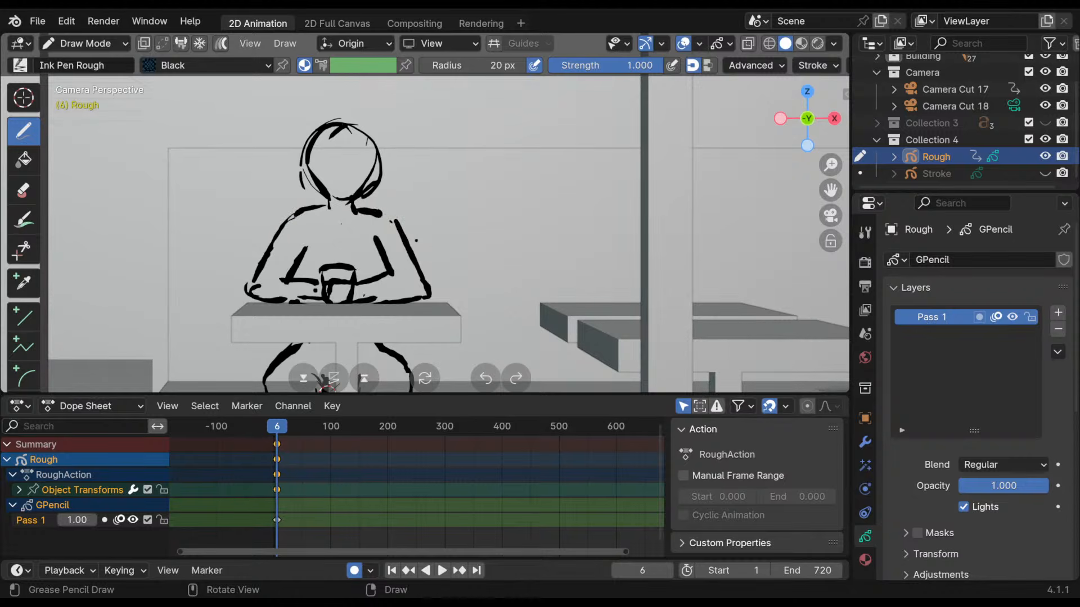
middle_click_drag(329, 387, 337, 362, "shift")
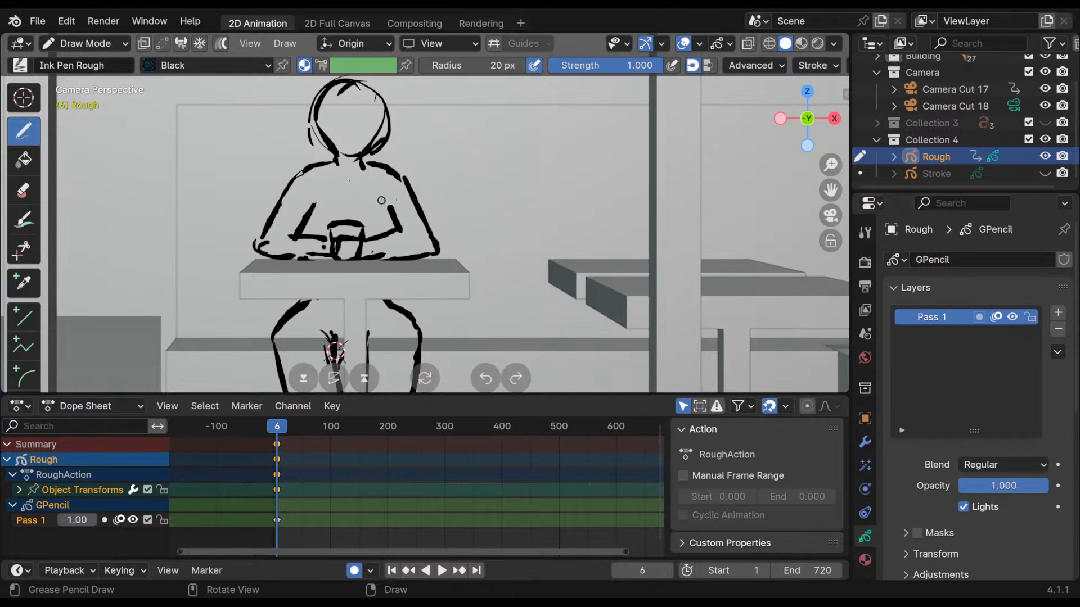
middle_click_drag(387, 203, 392, 150, "shift")
left_click_drag(318, 161, 319, 183)
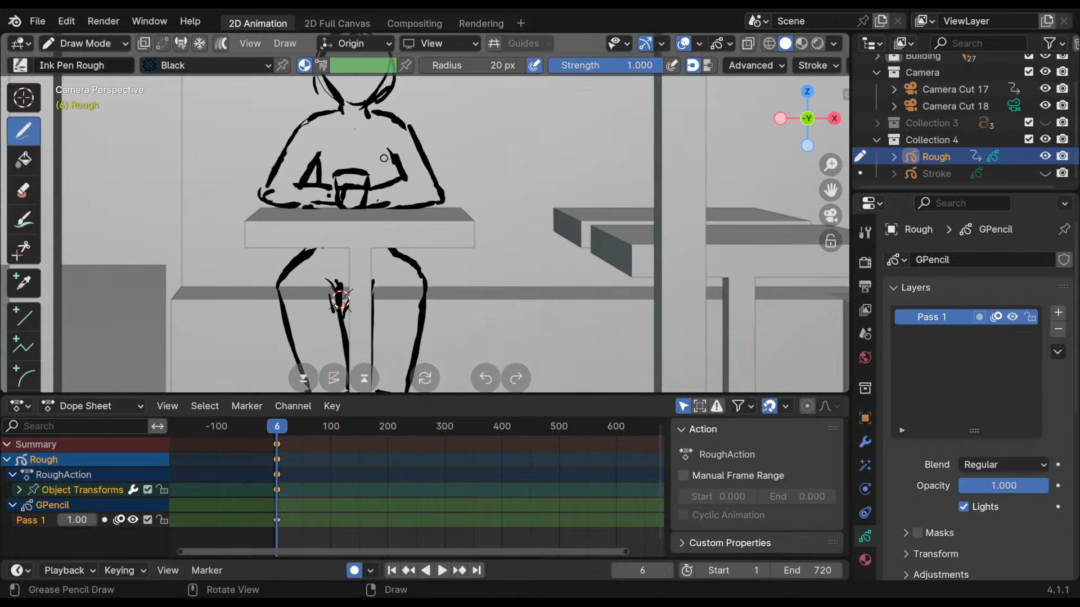
left_click_drag(386, 152, 389, 178)
middle_click_drag(340, 300, 324, 250, "shift")
mouse_move(415, 155)
middle_mouse_down("ctrl")
mouse_move(425, 193)
mouse_move(417, 217)
mouse_move(420, 180)
middle_mouse_up("ctrl")
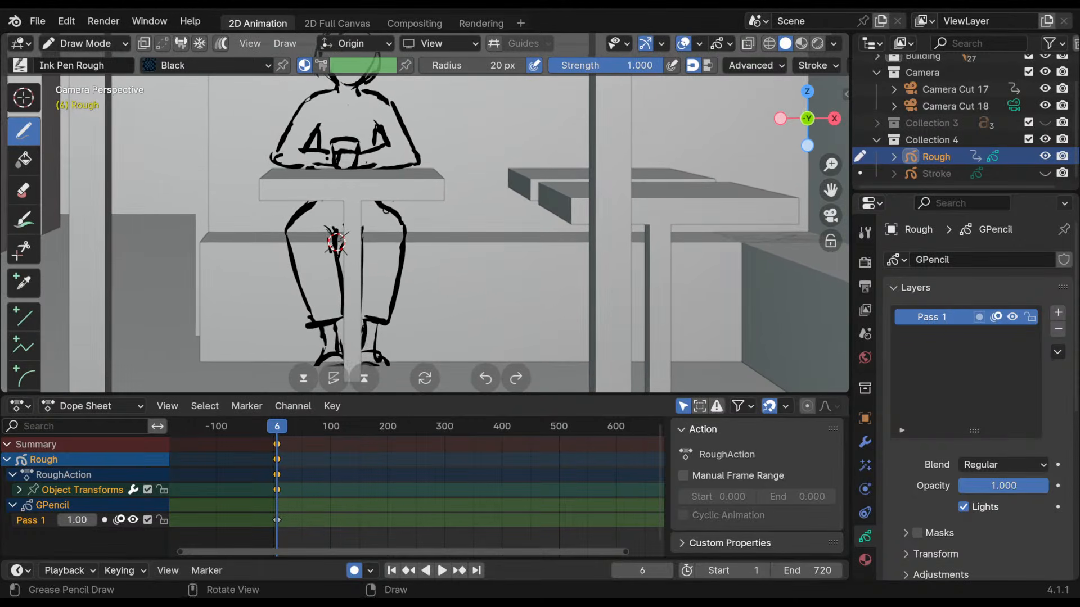
- Erase the rough side strokes of the head and redraw both cheeks as a cleaner, narrower oval
mouse_move(336, 242)
middle_mouse_down("shift")
mouse_move(335, 301)
mouse_move(311, 333)
mouse_move(325, 334)
middle_mouse_up("shift")
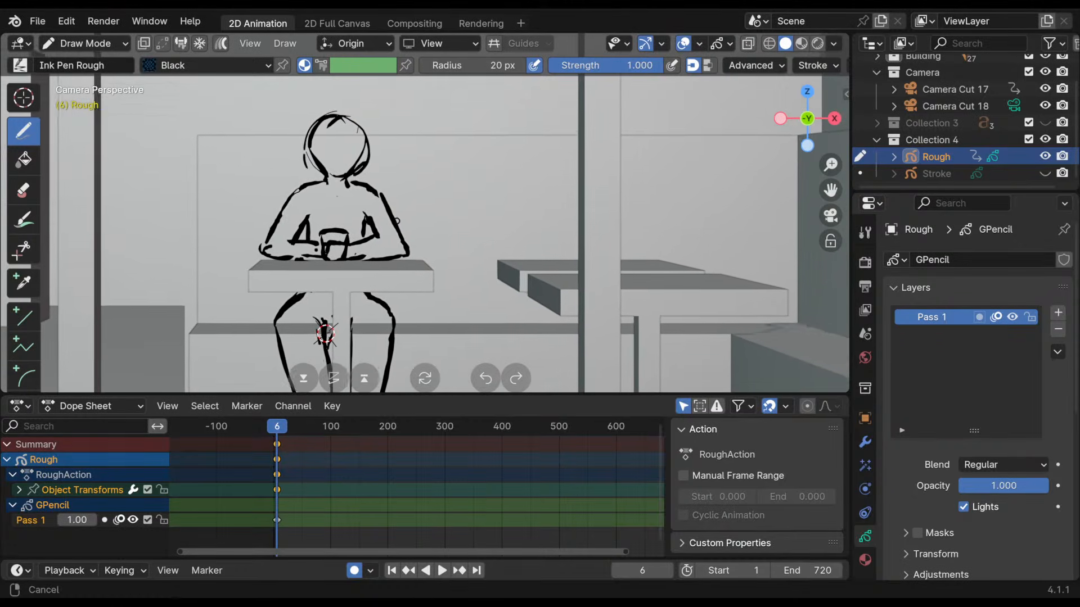
middle_click_drag(448, 169, 463, 251, "ctrl")
mouse_move(452, 211)
middle_mouse_down("shift")
mouse_move(454, 260)
mouse_move(419, 147)
middle_mouse_up("shift")
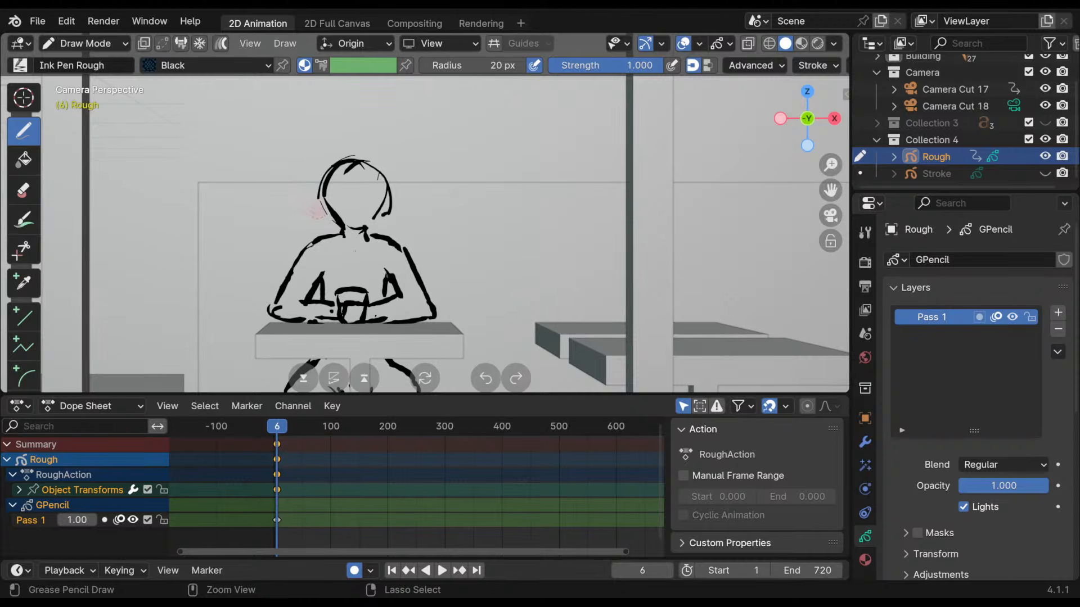
left_click_drag(379, 174, 386, 190)
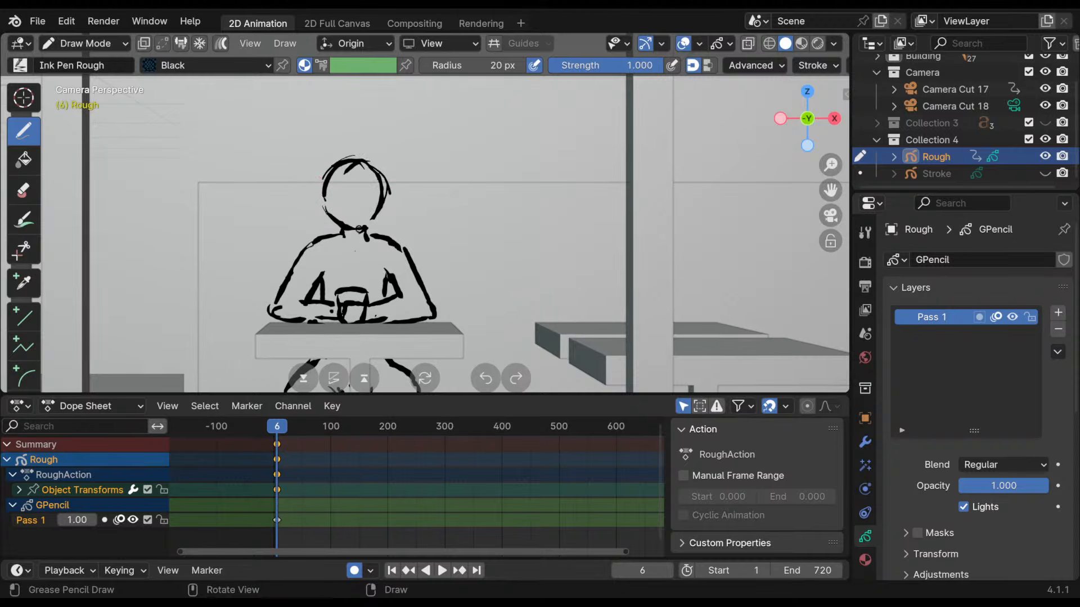
left_click_drag(324, 191, 326, 211)
middle_click_drag(390, 171, 392, 192, "shift")
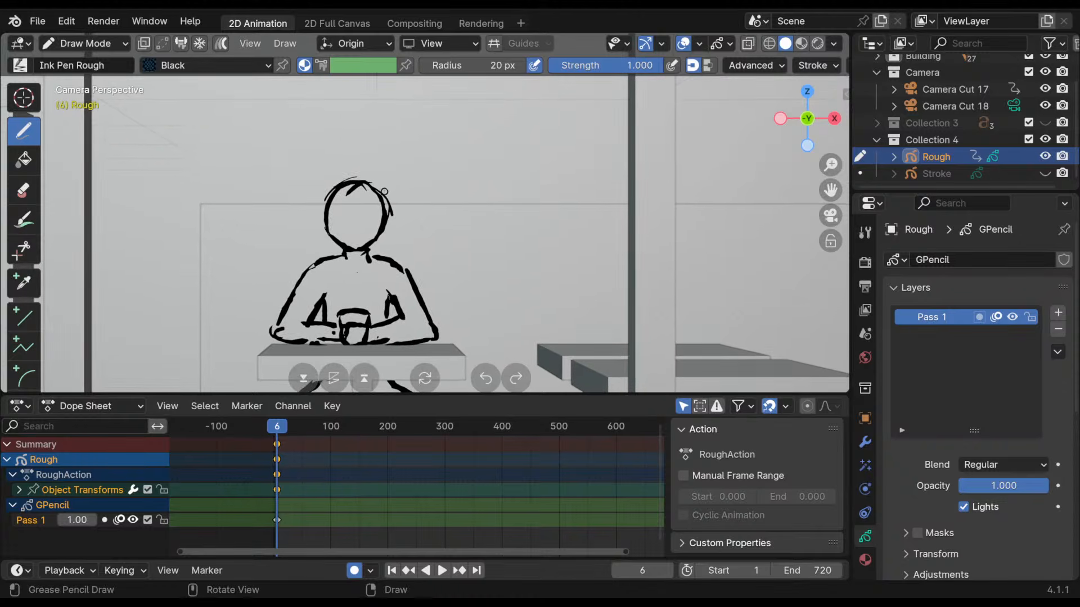
- Sketch crossed horizontal and vertical guidelines on the face and mark both eyes along the horizontal one
middle_click_drag(398, 192, 411, 194, "shift")
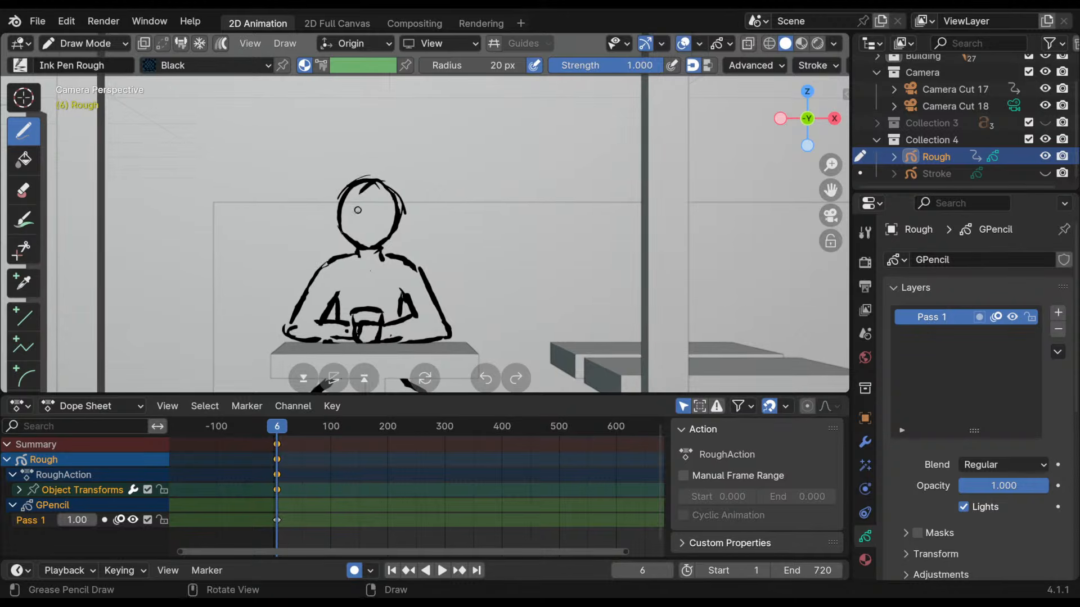
left_click_drag(344, 219, 391, 217)
key("ctrl+z")
left_click_drag(346, 220, 381, 220)
left_click_drag(368, 209, 369, 244)
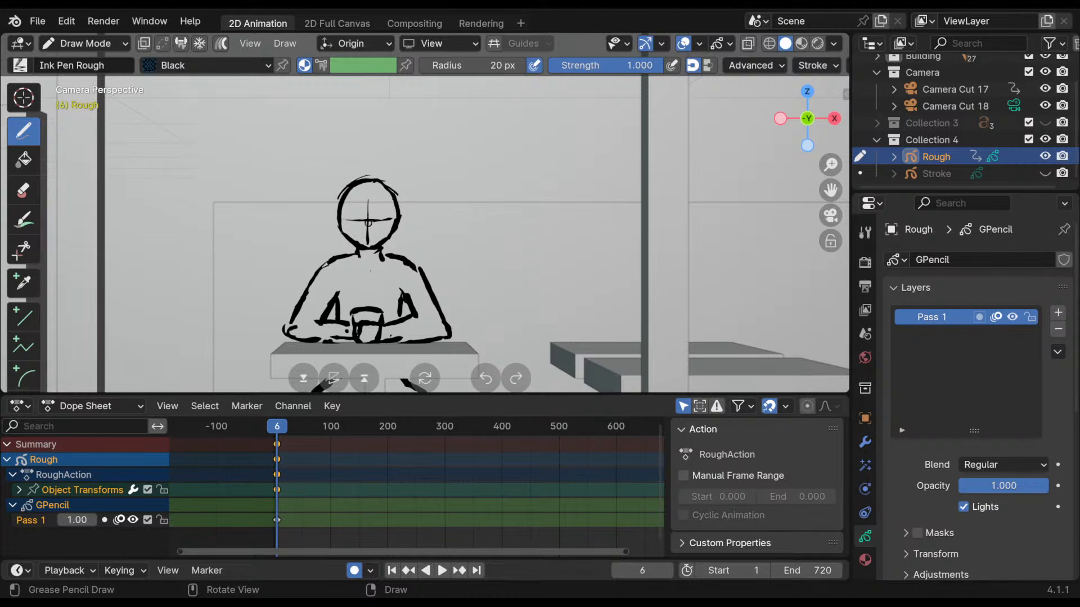
middle_click_drag(372, 215, 380, 192, "shift")
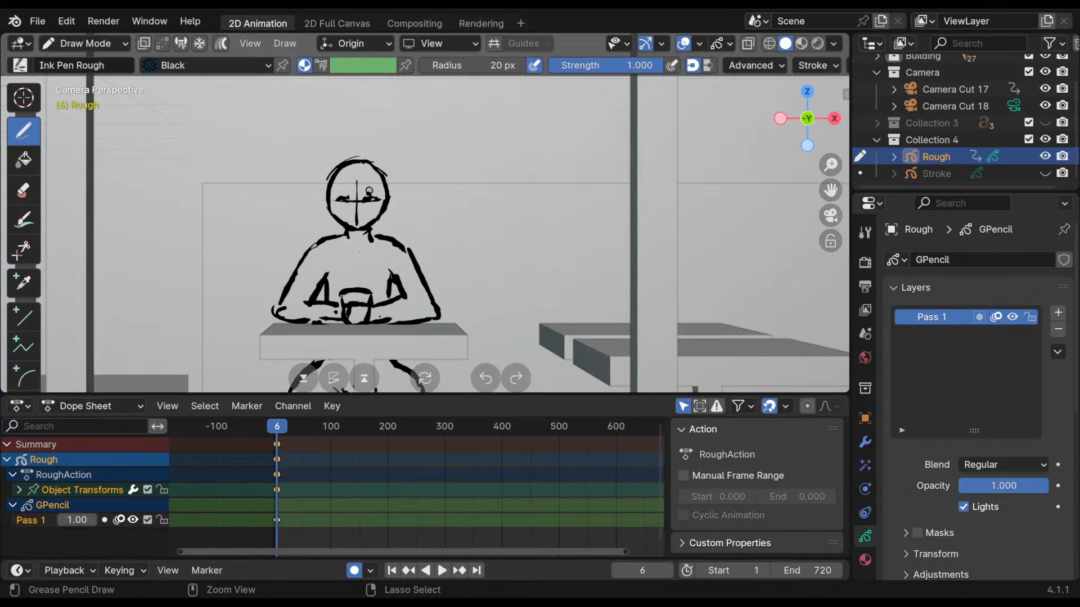
middle_click_drag(369, 169, 363, 195, "shift")
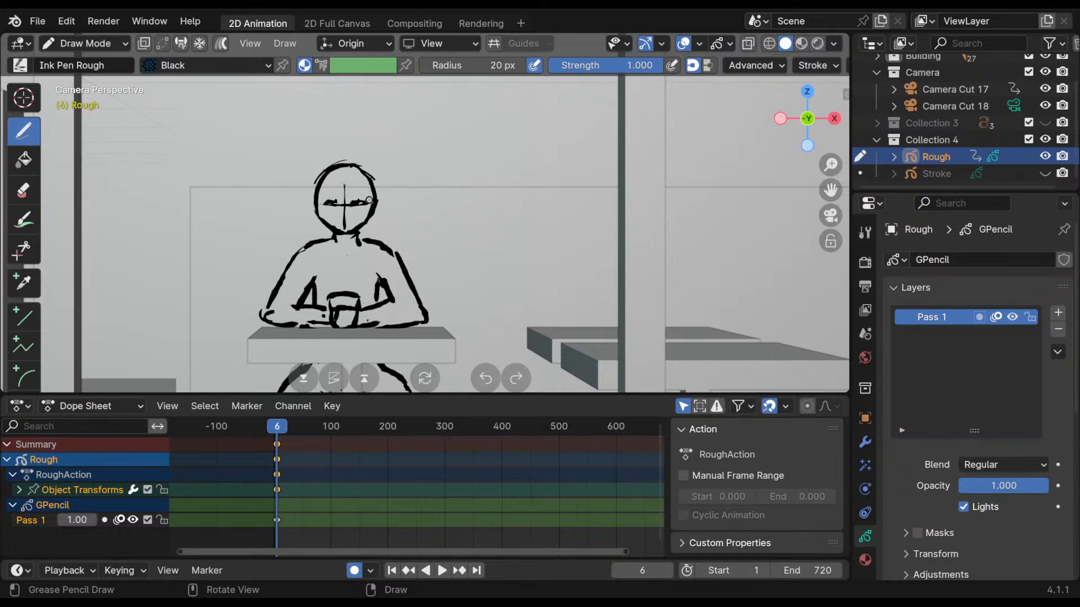
- Sketch an ear on each side of the head at eye level
middle_click_drag(369, 200, 377, 177, "shift")
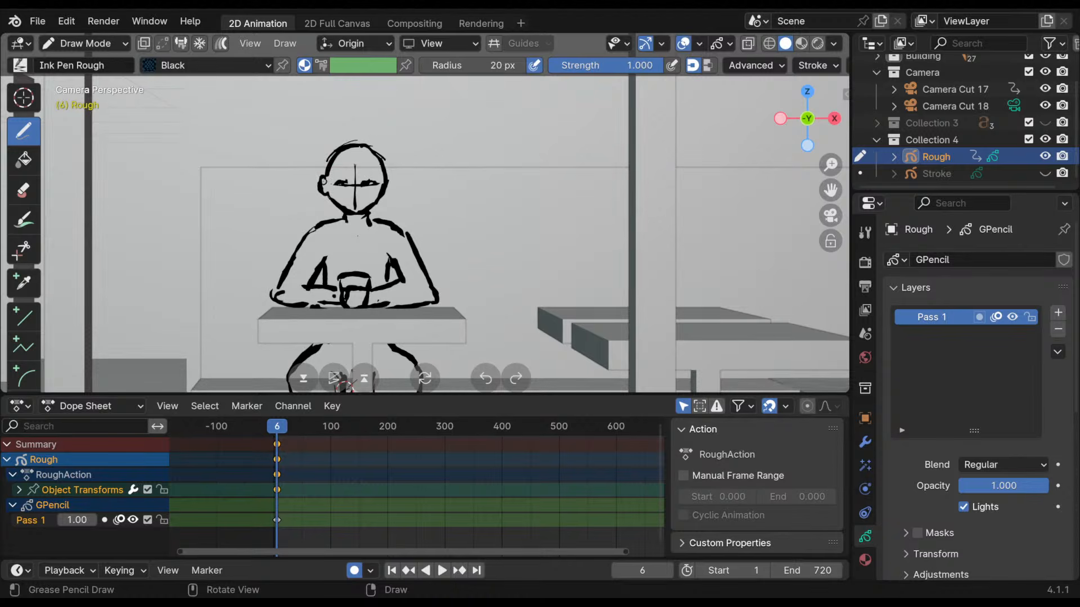
left_click_drag(388, 177, 389, 194)
key("ctrl+z")
middle_click_drag(374, 194, 390, 148, "shift")
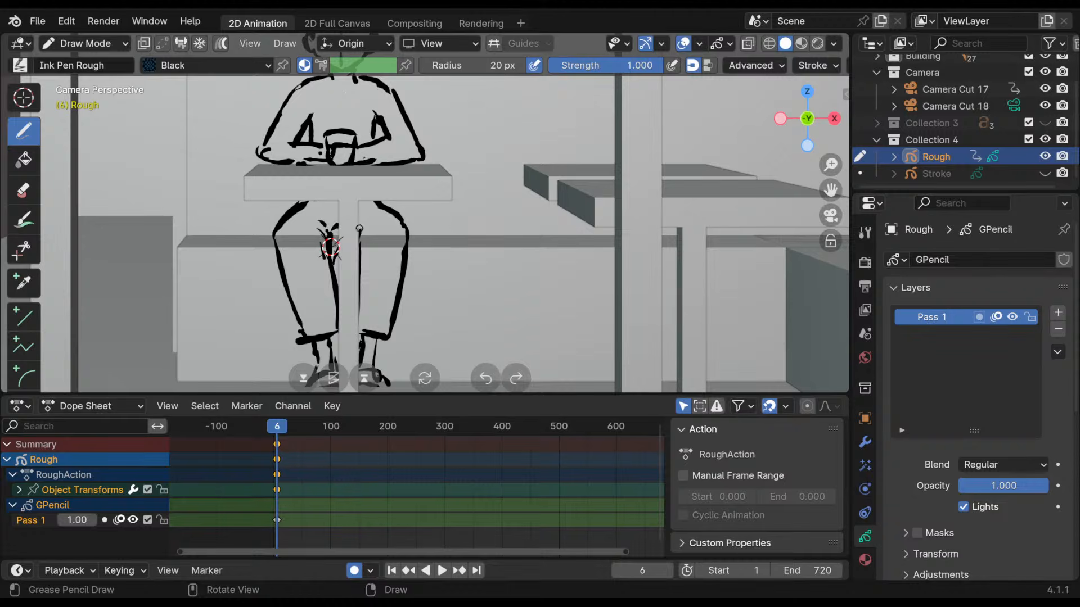
- Rework the inner knee strokes of the leg on the left of the table post
key("ctrl+z")
key("ctrl+z")
left_click_drag(329, 238, 339, 225)
mouse_move(331, 246)
middle_mouse_down("shift")
mouse_move(321, 204)
mouse_move(318, 262)
middle_mouse_up("shift")
- Sketch swept bangs across the forehead and the first hair strokes around the sides of the head
middle_click_drag(401, 251, 446, 170, "shift")
middle_click_drag(446, 170, 442, 294, "ctrl")
middle_click_drag(439, 229, 438, 244, "shift")
middle_click_drag(436, 241, 428, 211, "ctrl")
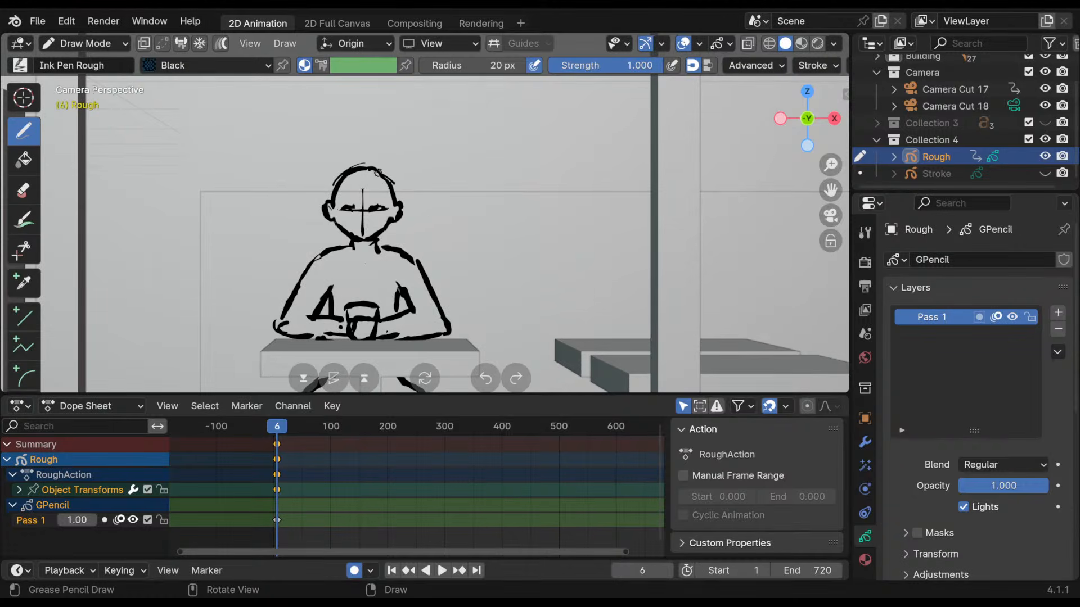
mouse_move(340, 191)
left_mouse_down()
mouse_move(376, 203)
mouse_move(363, 196)
mouse_move(379, 198)
mouse_move(370, 202)
mouse_move(374, 190)
left_mouse_up()
left_click_drag(385, 179, 396, 193)
left_click_drag(348, 168, 324, 190)
left_click_drag(328, 179, 322, 253)
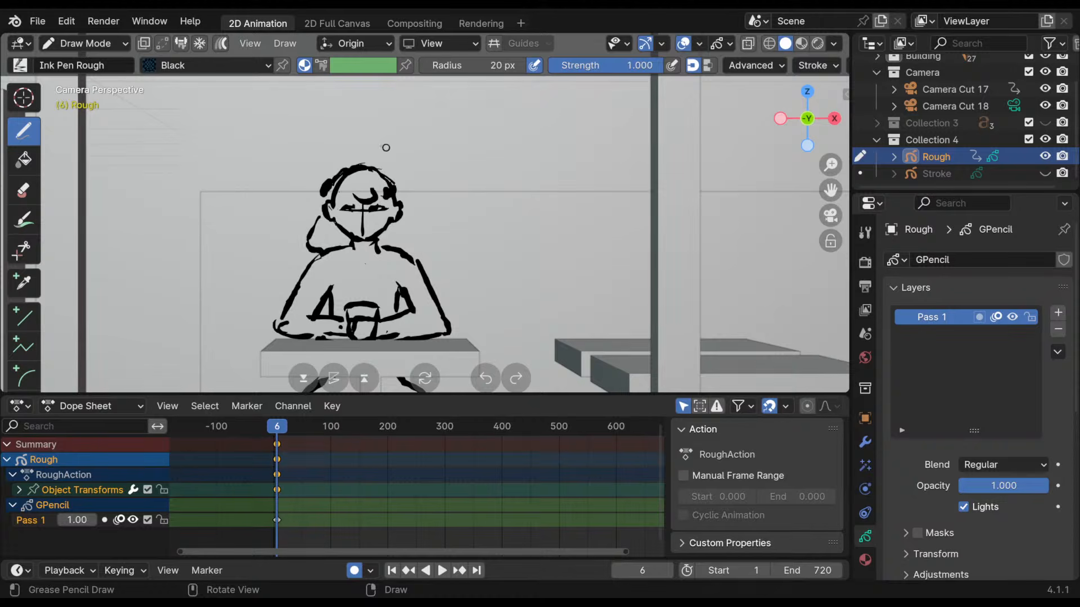
- Erase the trial hair strokes and overlapping shoulder lines, and draw full shoulder-length hair on both sides of the head
mouse_move(321, 202)
left_mouse_down("ctrl")
mouse_move(356, 182)
mouse_move(348, 191)
mouse_move(366, 197)
mouse_move(385, 186)
mouse_move(310, 235)
mouse_move(342, 258)
left_mouse_up("ctrl")
left_click_drag(341, 248, 407, 256)
left_click_drag(405, 214, 407, 253)
mouse_move(324, 197)
left_mouse_down("ctrl")
mouse_move(310, 246)
mouse_move(342, 253)
left_mouse_up("ctrl")
mouse_move(309, 221)
left_mouse_down()
mouse_move(305, 236)
mouse_move(326, 263)
mouse_move(352, 248)
left_mouse_up()
mouse_move(409, 223)
left_mouse_down("ctrl")
mouse_move(413, 253)
mouse_move(395, 260)
left_mouse_up("ctrl")
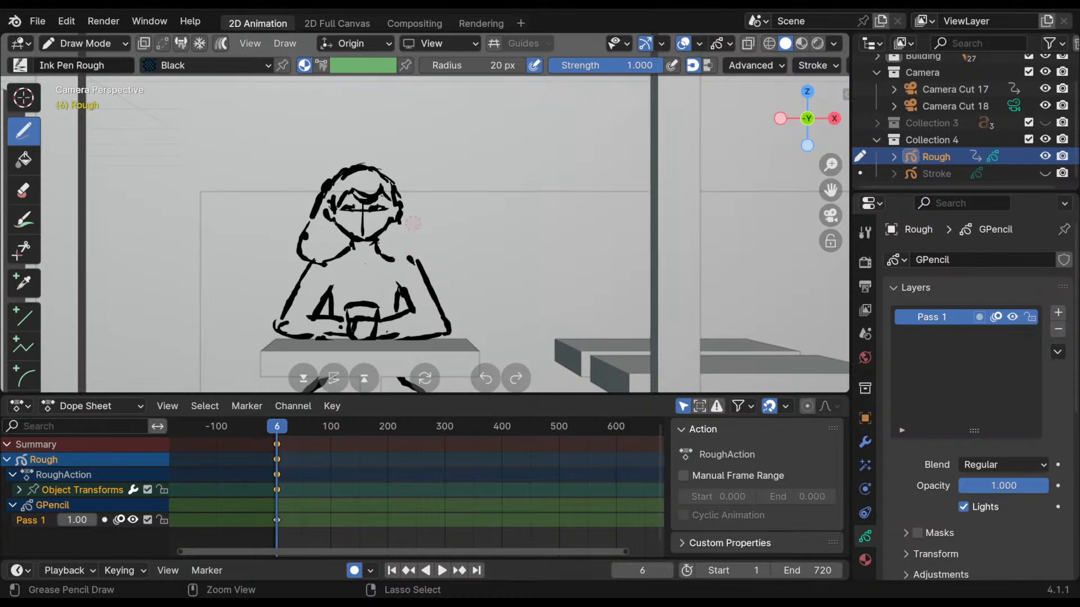
mouse_move(395, 189)
left_mouse_down()
mouse_move(413, 228)
mouse_move(392, 258)
left_mouse_up()
scroll(417, 226, "down", 6)
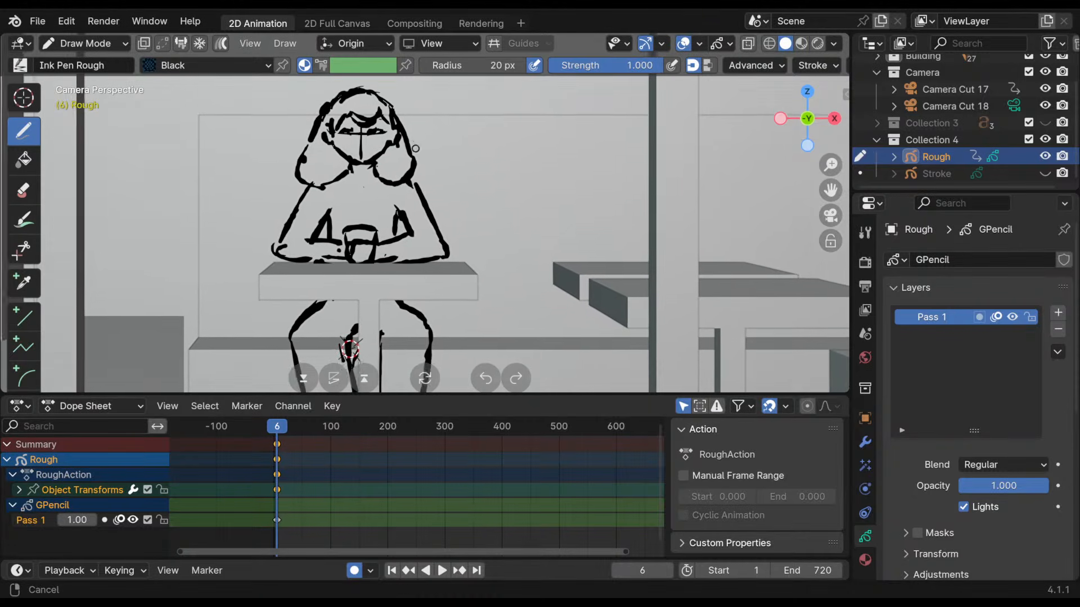
- Rework the inner elbows of both arms with loose sleeve folds and forearm strokes
scroll(374, 262, "up", 4)
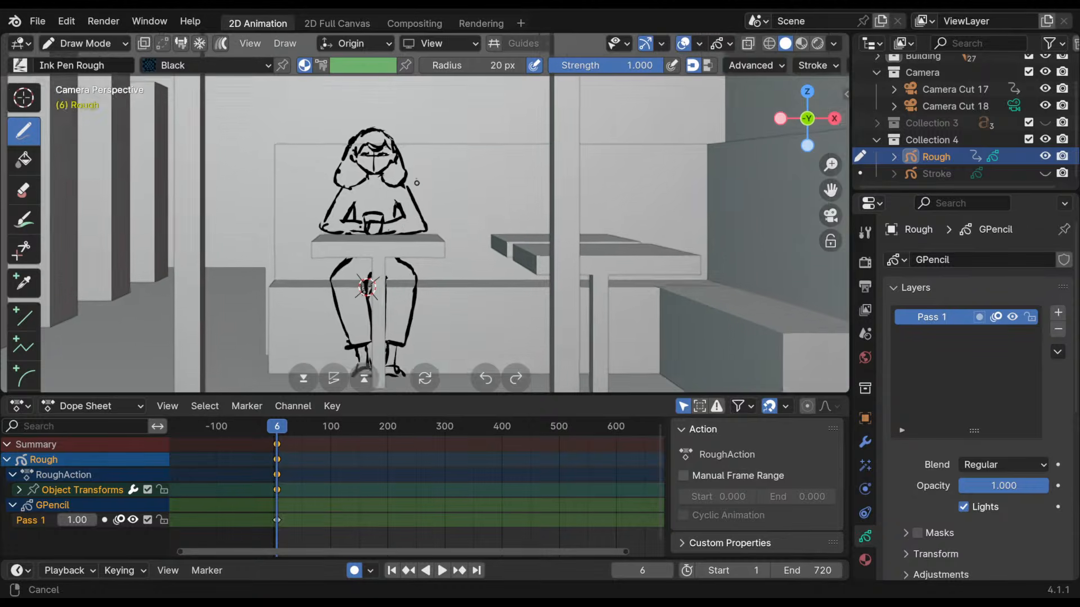
left_click_drag(302, 231, 308, 239, "ctrl")
mouse_move(307, 224)
left_mouse_down()
mouse_move(316, 211)
mouse_move(311, 231)
left_mouse_up()
left_click_drag(308, 240, 329, 241)
mouse_move(392, 213)
left_mouse_down()
mouse_move(406, 223)
mouse_move(383, 232)
mouse_move(405, 226)
left_mouse_up()
left_click_drag(406, 227, 385, 238)
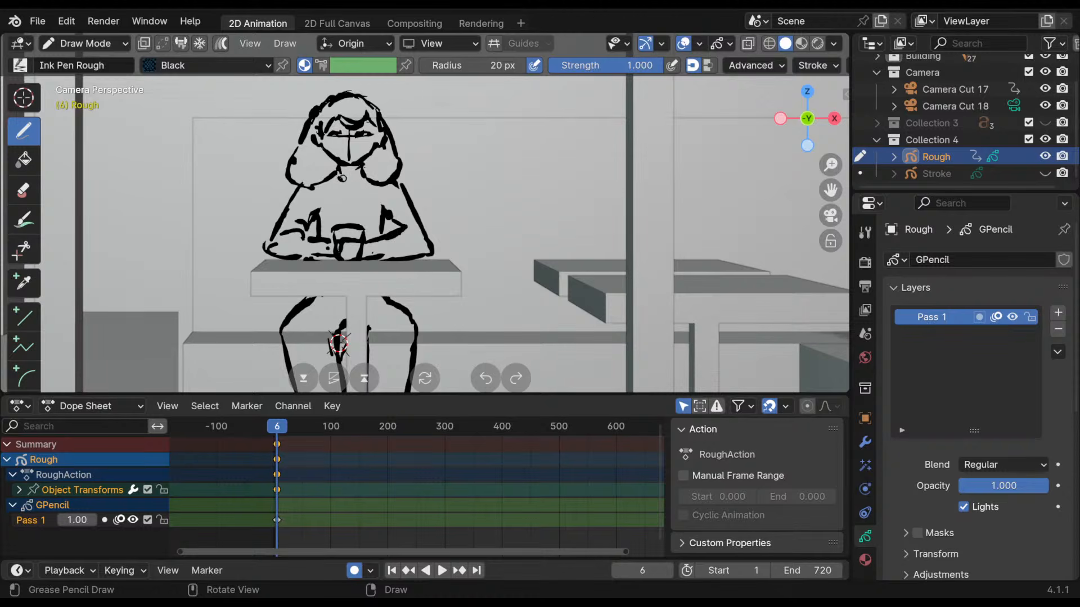
- Draw a curved neckline below the chin and trim the excess stroke at the left inner sleeve
left_click_drag(338, 175, 352, 185)
left_click_drag(367, 179, 346, 181)
mouse_move(323, 216)
left_mouse_down("ctrl")
mouse_move(319, 236)
mouse_move(319, 221)
left_mouse_up("ctrl")
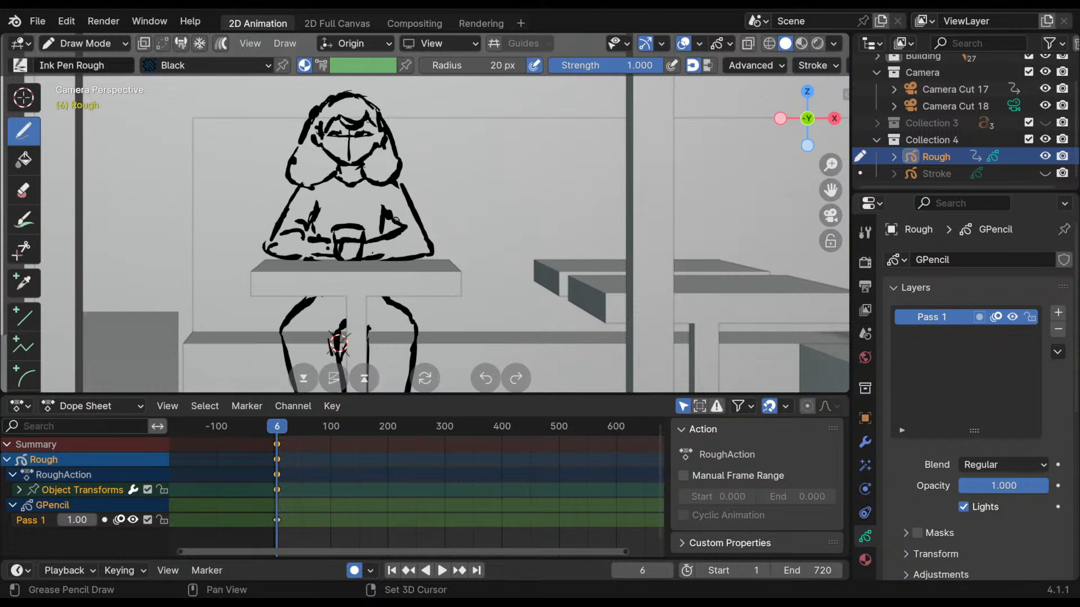
- Sketch the sleeve cuffs and hands on both sides of the cup
middle_click_drag(338, 344, 351, 285, "shift")
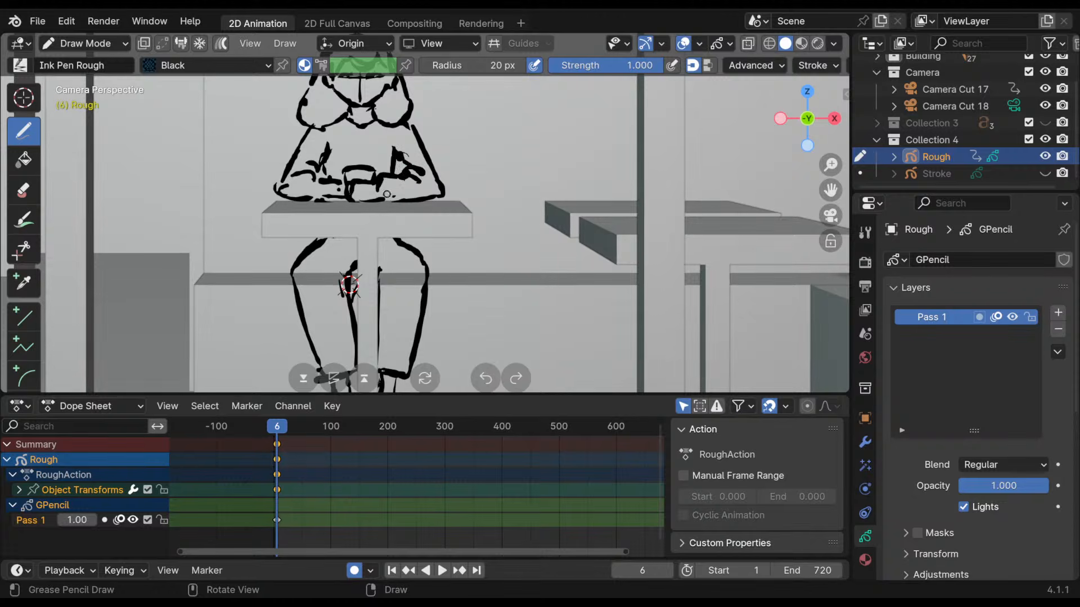
left_click_drag(386, 194, 388, 200)
middle_click_drag(349, 286, 342, 325, "shift")
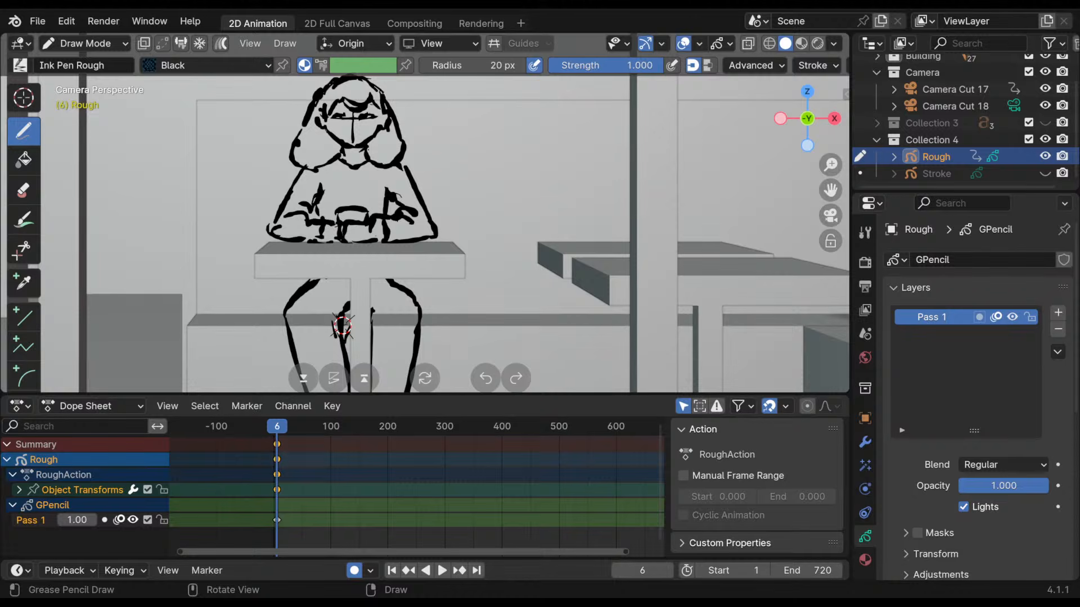
- Erase the thigh contour right of the table post and redraw it as a smoother curve over the knee
mouse_move(341, 325)
middle_mouse_down("shift")
mouse_move(345, 174)
mouse_move(331, 253)
middle_mouse_up("shift")
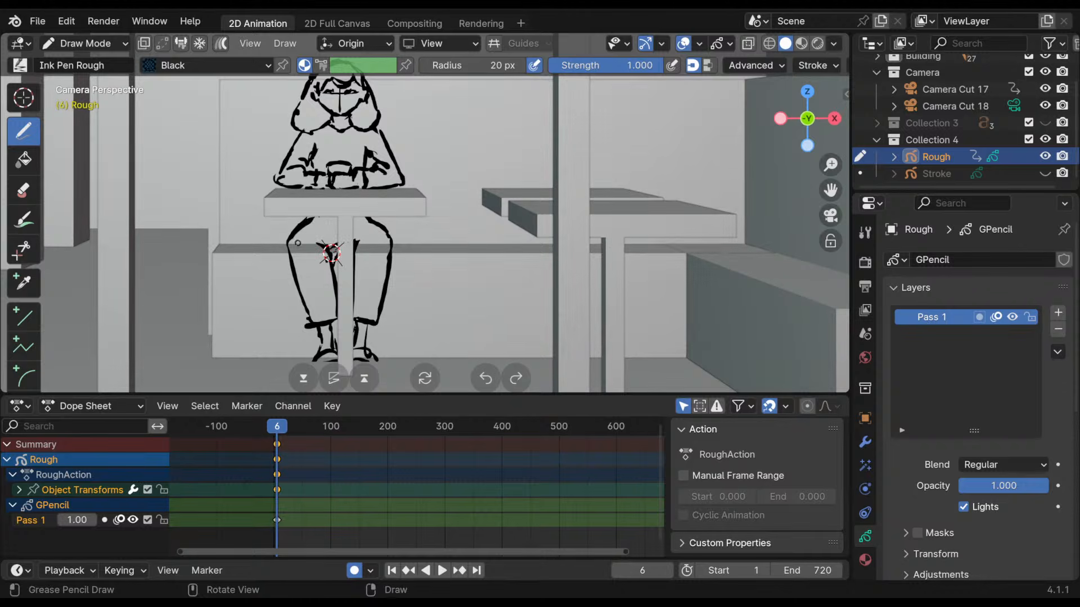
key("ctrl+z")
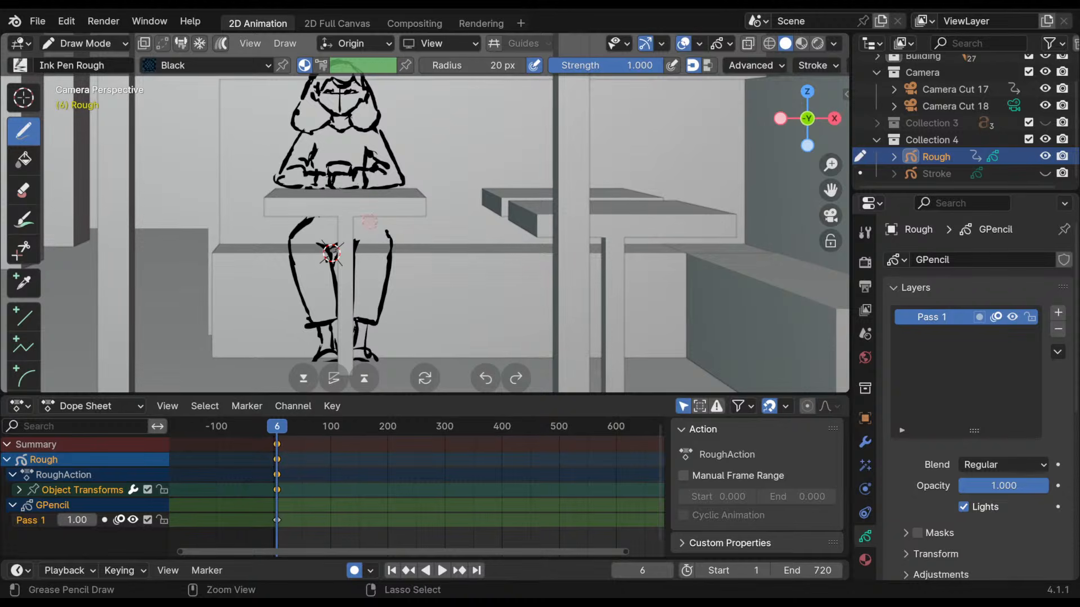
mouse_move(367, 219)
left_mouse_down()
mouse_move(390, 235)
mouse_move(390, 254)
left_mouse_up()
mouse_move(412, 199)
middle_mouse_down("shift")
mouse_move(414, 231)
mouse_move(429, 210)
mouse_move(396, 225)
mouse_move(406, 207)
middle_mouse_up("shift")
middle_click_drag(406, 207, 406, 201, "ctrl")
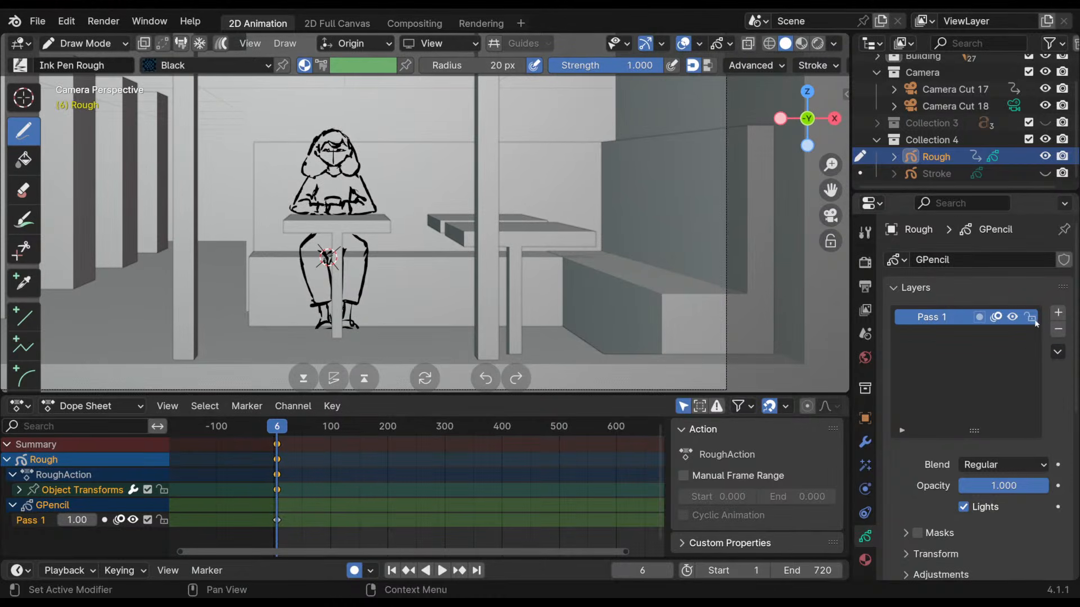
- Lower the Pass 1 layer's opacity to 0.33 and add a new Grease Pencil layer above it
left_click_drag(1025, 489, 963, 492)
left_click(1058, 313)
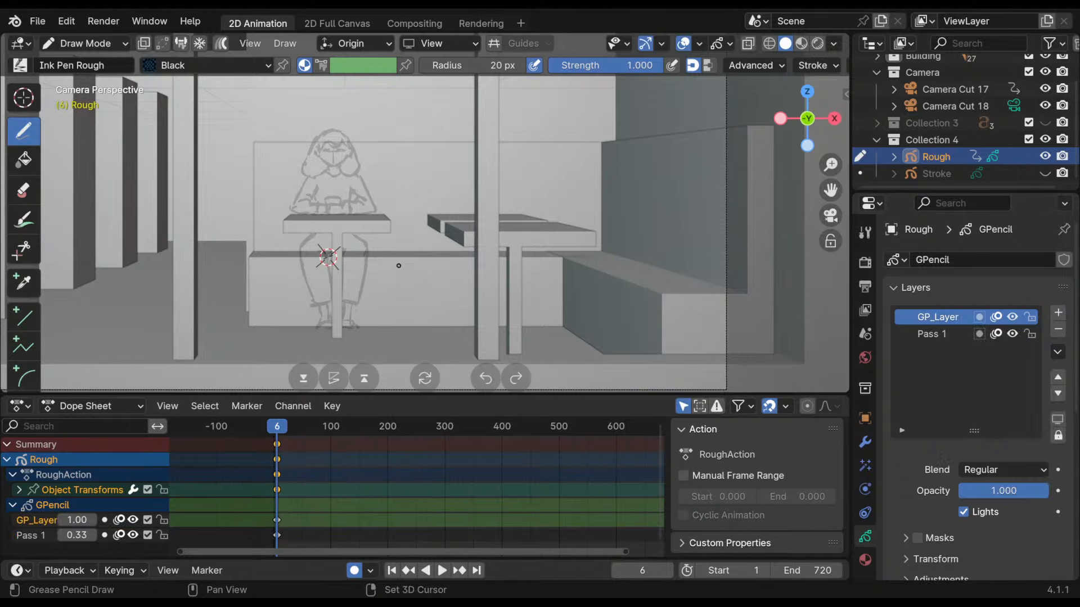
middle_click_drag(400, 264, 441, 241, "shift")
middle_click_drag(311, 428, 309, 428)
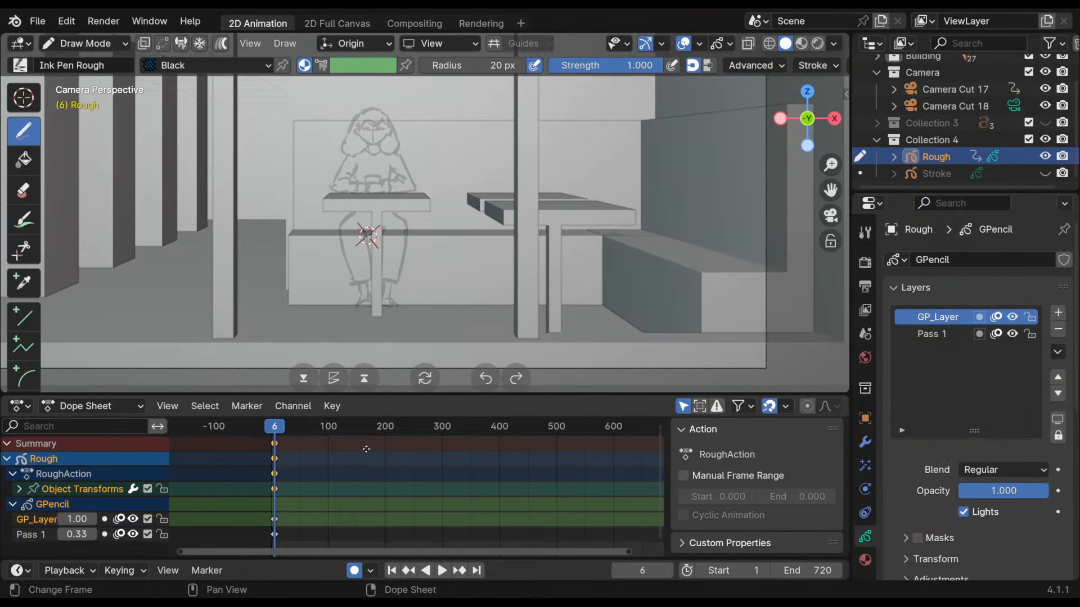
- Briefly play the timeline from frame 6 and undo the addition of the new layer above Pass 1
left_click_drag(309, 428, 276, 430)
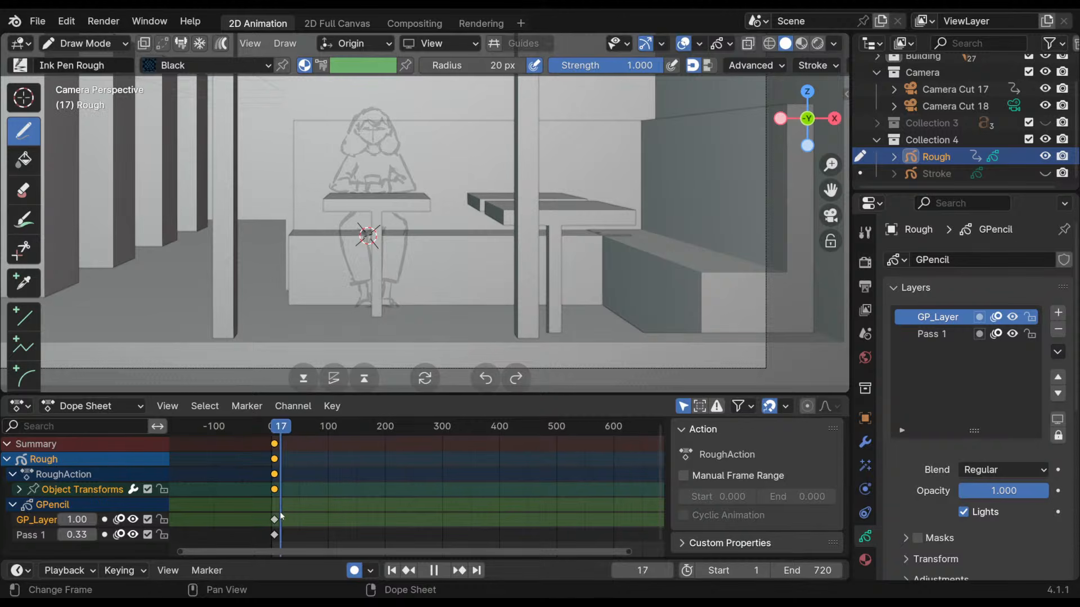
key("space")
key("Escape")
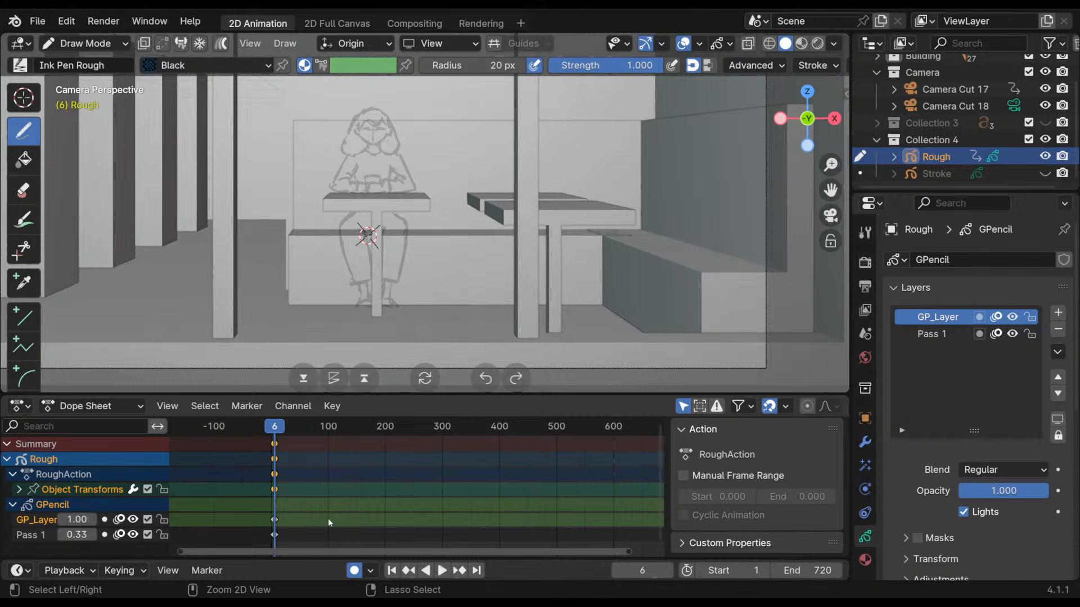
key("ctrl+z")
left_click(275, 520)
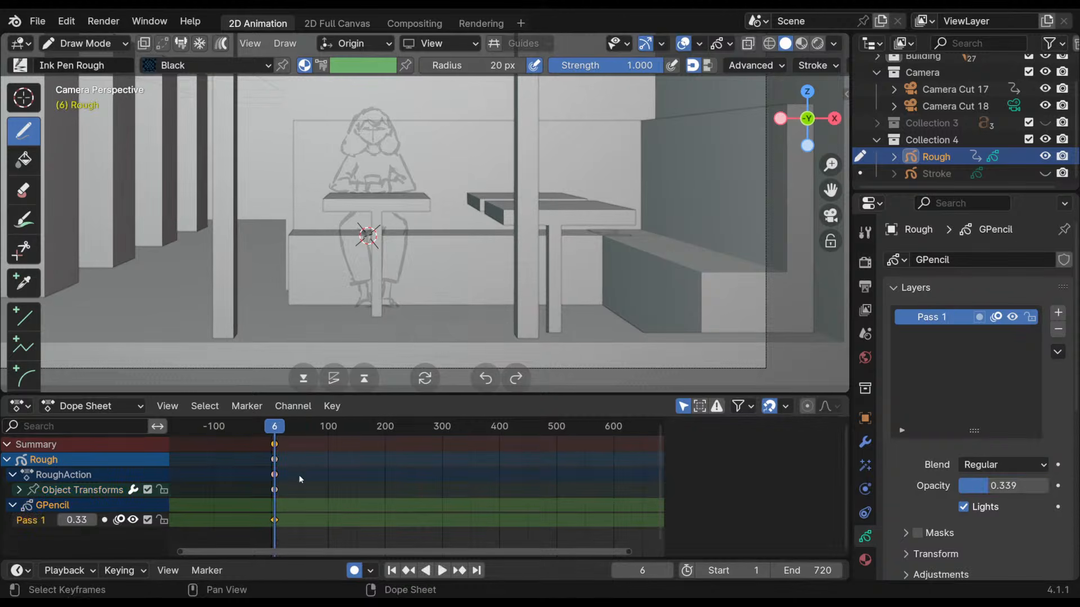
- Go to frame 74 and set the Pass 1 layer's opacity to 1.000, undoing the stray test stroke
left_click_drag(292, 428, 313, 498)
scroll(419, 169, "up", 4)
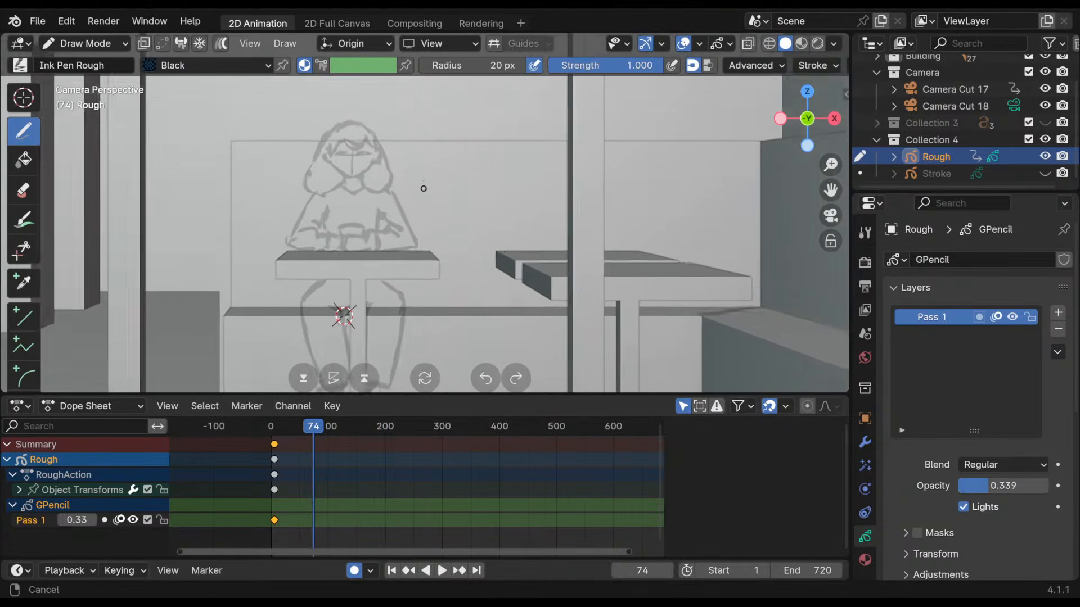
scroll(419, 169, "up", 3)
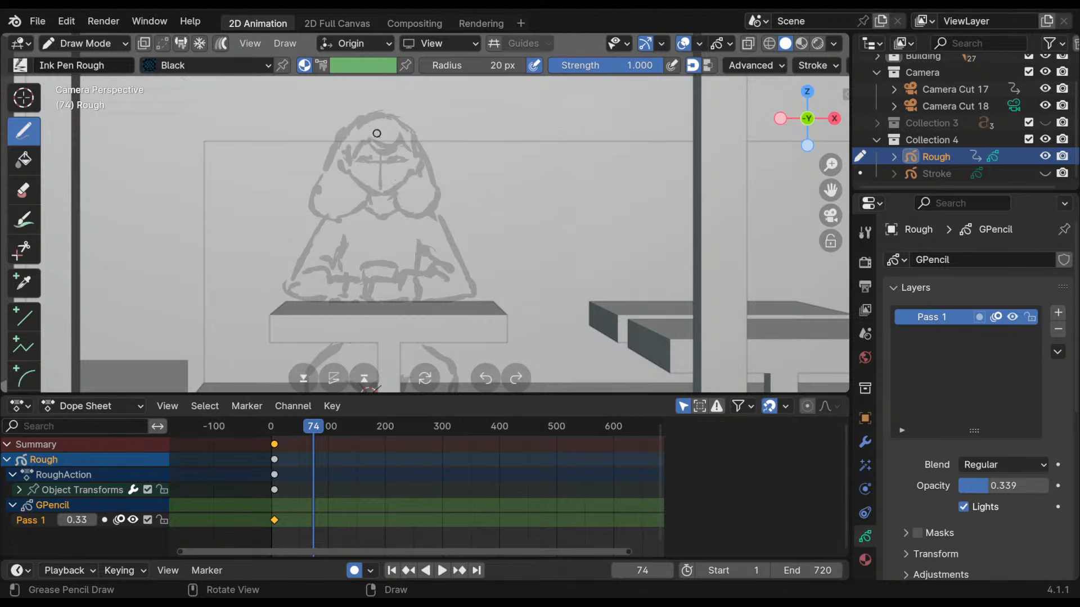
mouse_move(441, 174)
middle_mouse_down("shift")
mouse_move(427, 216)
mouse_move(369, 144)
mouse_move(437, 258)
mouse_move(421, 186)
middle_mouse_up("shift")
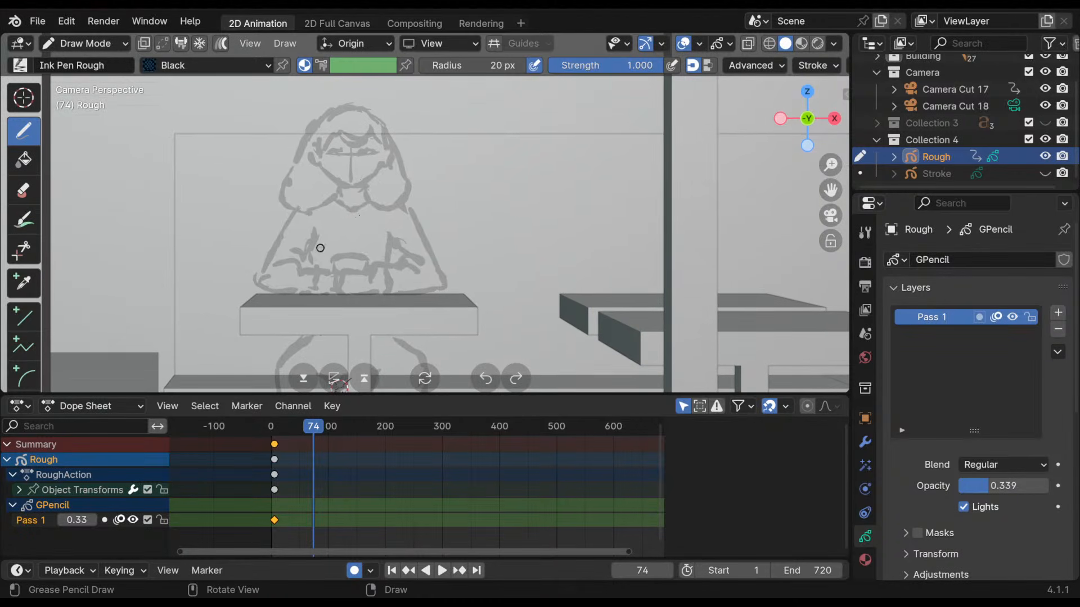
left_click_drag(306, 256, 332, 235)
key("ctrl+z")
left_click_drag(992, 488, 1050, 487)
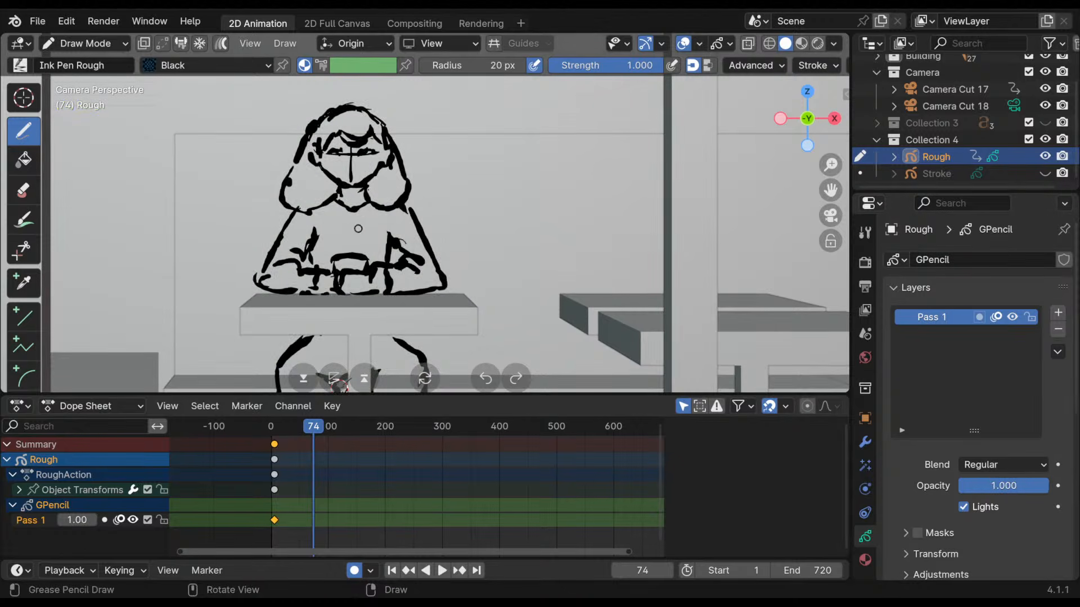
- Sketch the hands for a new pose at frame 74 in front of the figure's chest, undoing unwanted strokes
left_click(323, 280)
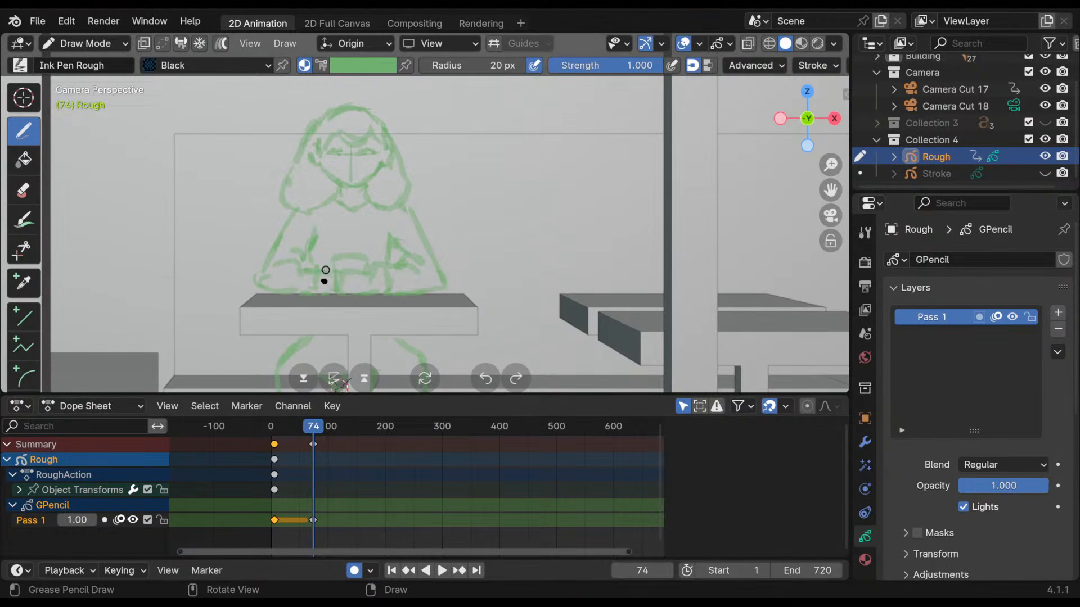
key("ctrl+z")
mouse_move(312, 264)
left_mouse_down()
mouse_move(350, 241)
mouse_move(336, 268)
left_mouse_up()
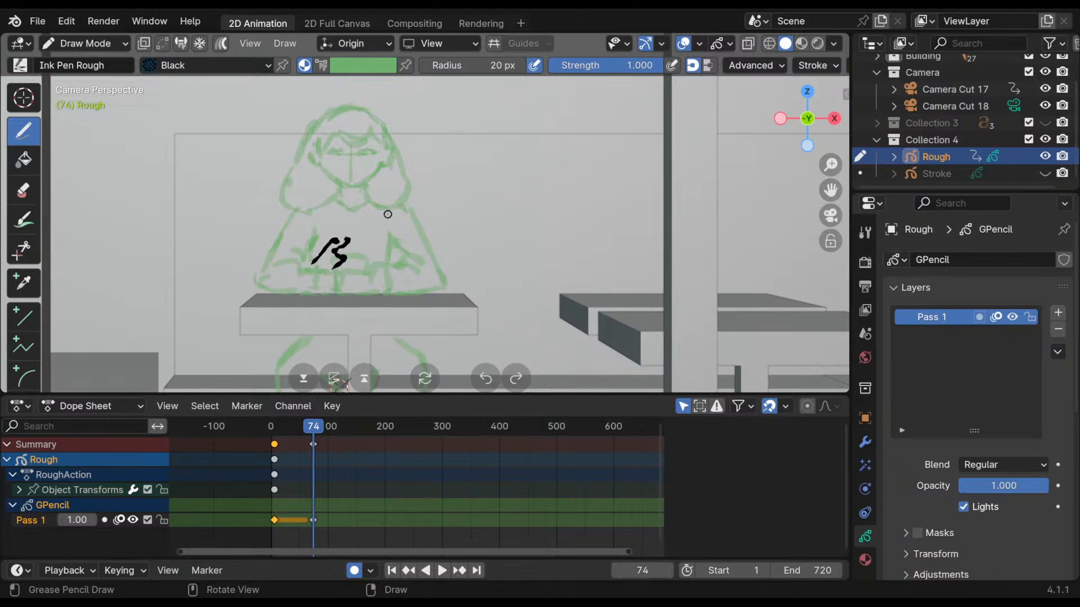
left_click_drag(338, 269, 330, 275)
mouse_move(301, 237)
left_mouse_down()
mouse_move(329, 241)
mouse_move(318, 280)
mouse_move(351, 294)
mouse_move(339, 278)
mouse_move(355, 293)
left_mouse_up()
key("ctrl+z")
key("ctrl+z")
key("ctrl+z")
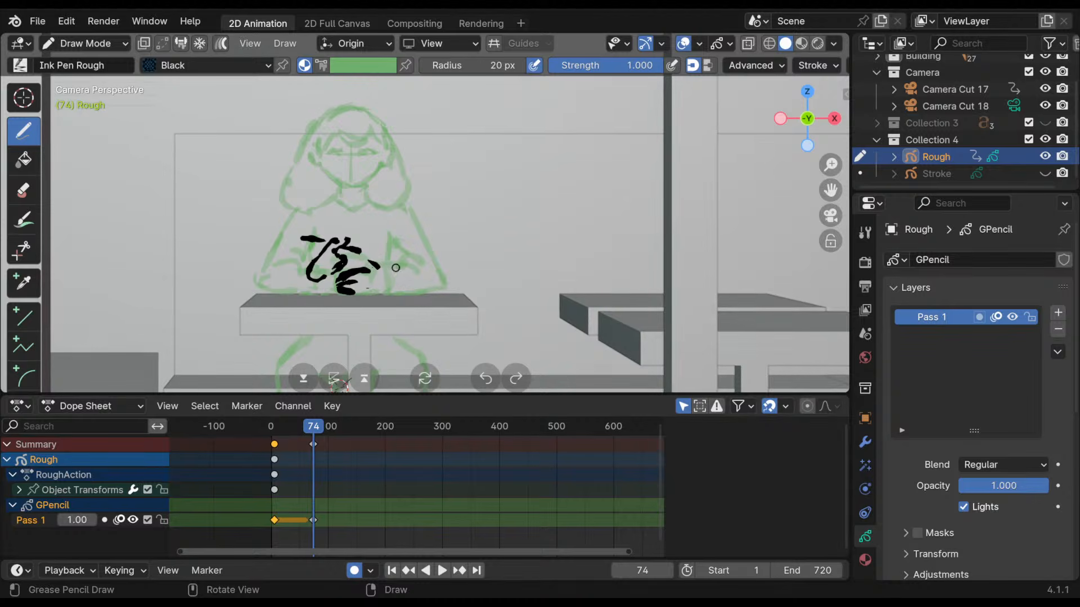
- Add curved cuff outlines on both sides of the hands at frame 74, plus a short line at the upper hand
mouse_move(377, 273)
left_mouse_down()
mouse_move(404, 264)
mouse_move(410, 293)
left_mouse_up()
mouse_move(308, 264)
left_mouse_down()
mouse_move(305, 285)
mouse_move(312, 269)
mouse_move(316, 284)
left_mouse_up()
key("ctrl+z")
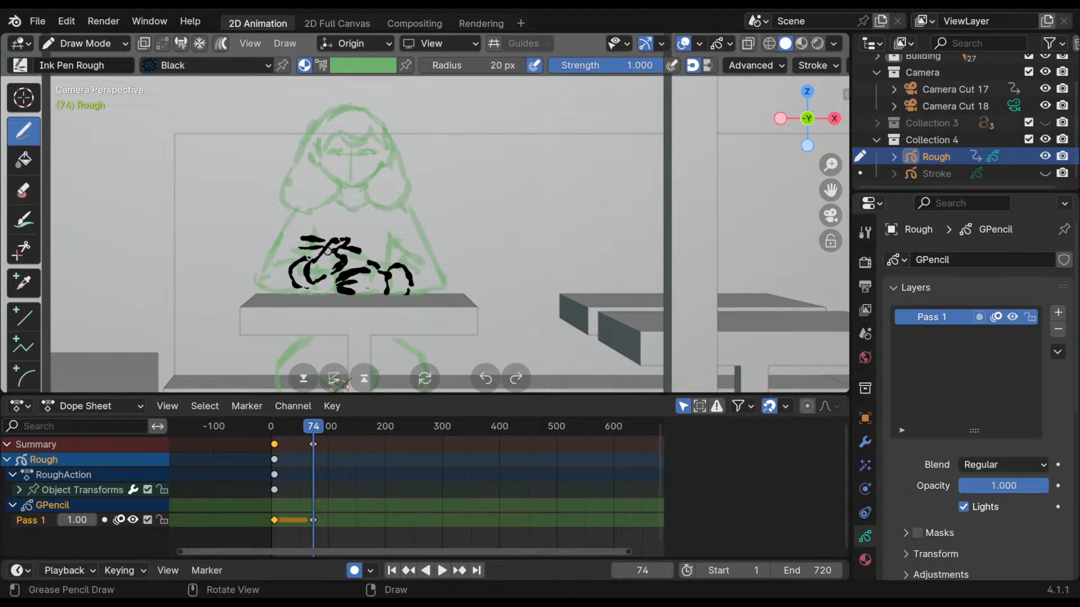
left_click_drag(295, 249, 310, 248)
- Sketch both sleeves resting on the tabletop and the outer arm line on the figure's right-hand side as seen
mouse_move(421, 176)
middle_mouse_down("shift")
mouse_move(396, 218)
mouse_move(408, 222)
middle_mouse_up("shift")
mouse_move(278, 280)
left_mouse_down()
mouse_move(236, 295)
mouse_move(243, 310)
mouse_move(279, 308)
left_mouse_up()
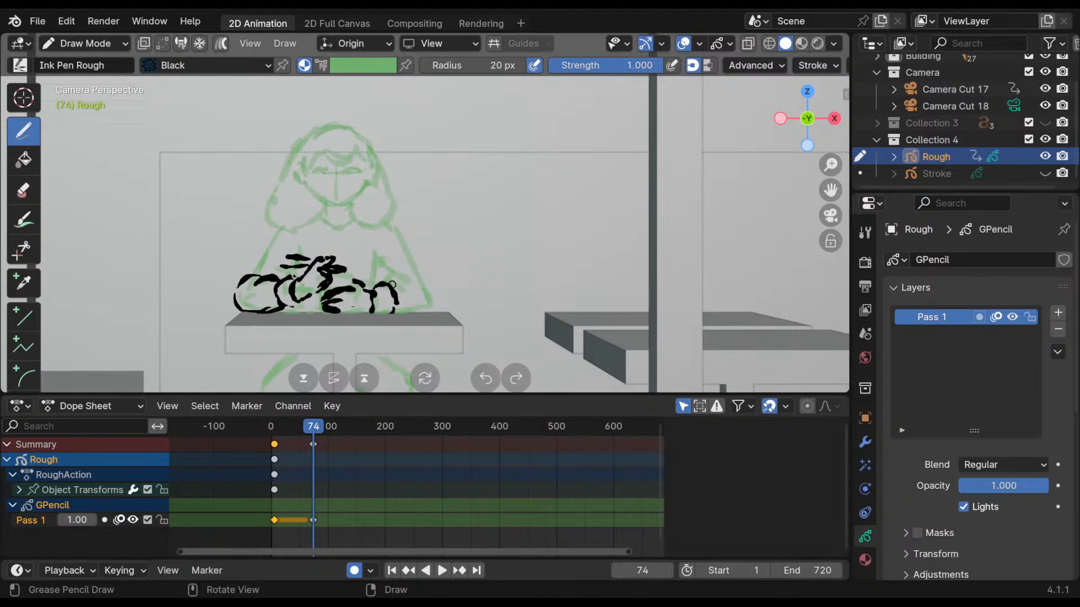
mouse_move(392, 285)
left_mouse_down()
mouse_move(432, 291)
mouse_move(388, 274)
left_mouse_up()
left_click_drag(392, 226, 427, 276)
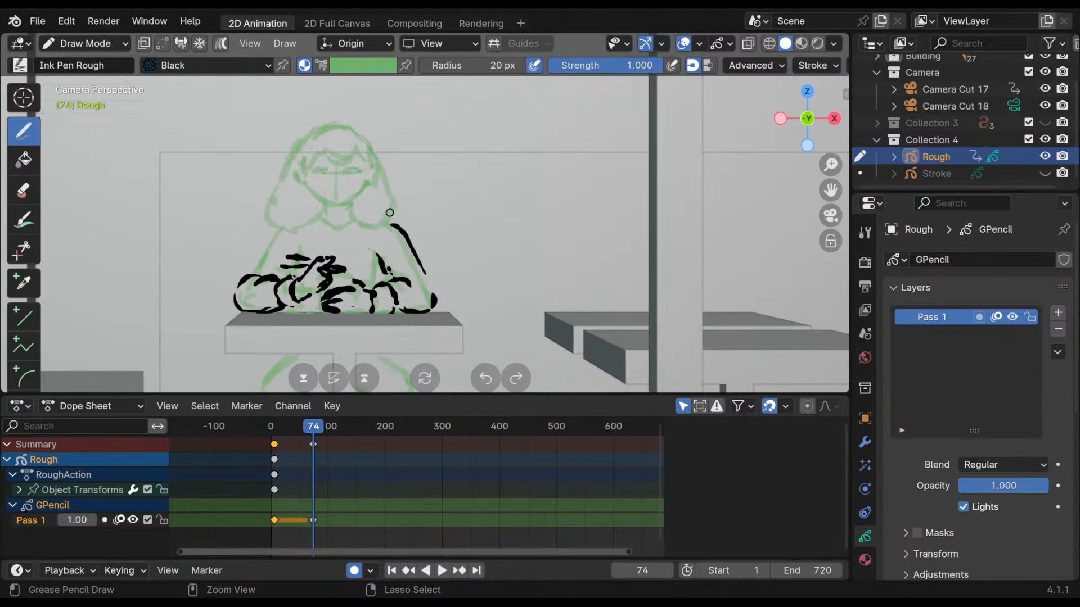
key("ctrl+z")
mouse_move(364, 217)
left_mouse_down()
mouse_move(412, 255)
mouse_move(396, 277)
left_mouse_up()
left_click_drag(402, 246, 433, 297)
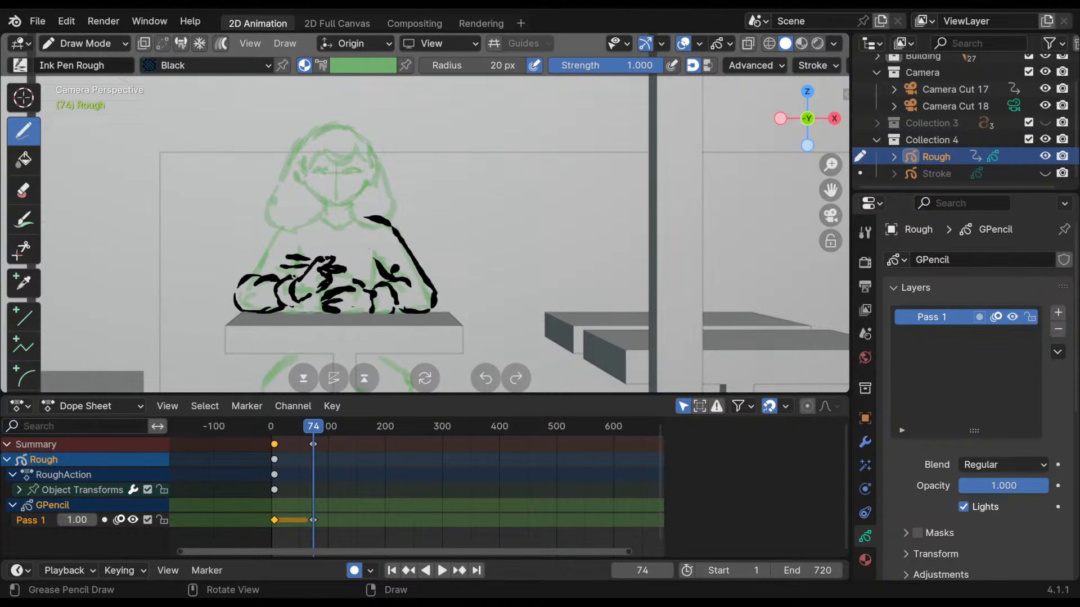
- Try shoulder-to-sleeve contours on both sides of the figure and erase them, keeping the sleeve strokes near the table
left_click_drag(250, 269, 246, 274)
left_click_drag(251, 265, 267, 245)
key("ctrl+z")
mouse_move(364, 217)
left_mouse_down("ctrl")
mouse_move(434, 296)
mouse_move(400, 310)
mouse_move(432, 293)
left_mouse_up("ctrl")
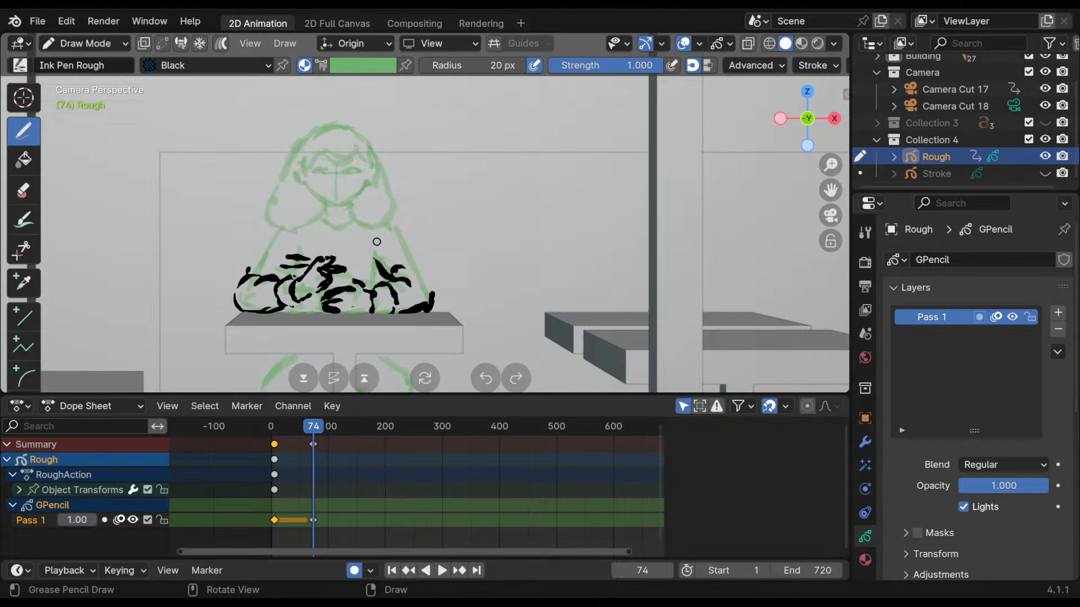
mouse_move(247, 274)
left_mouse_down()
mouse_move(292, 222)
mouse_move(326, 211)
mouse_move(293, 221)
mouse_move(382, 221)
mouse_move(411, 251)
left_mouse_up()
key("ctrl+z")
key("ctrl+z")
left_click(414, 256)
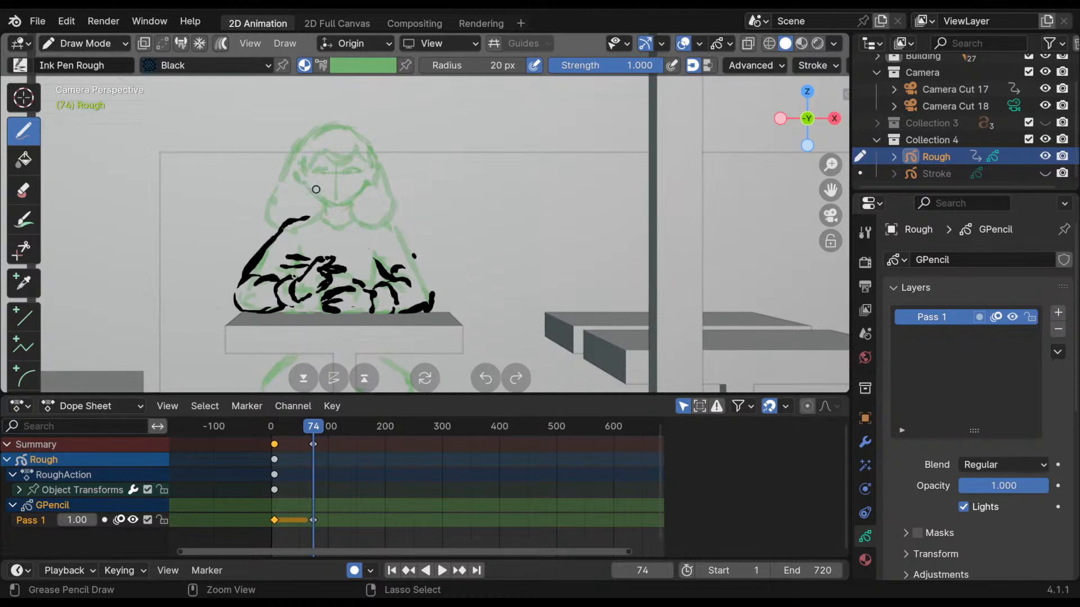
left_click_drag(310, 216, 252, 269, "ctrl")
left_click_drag(413, 255, 419, 262, "ctrl")
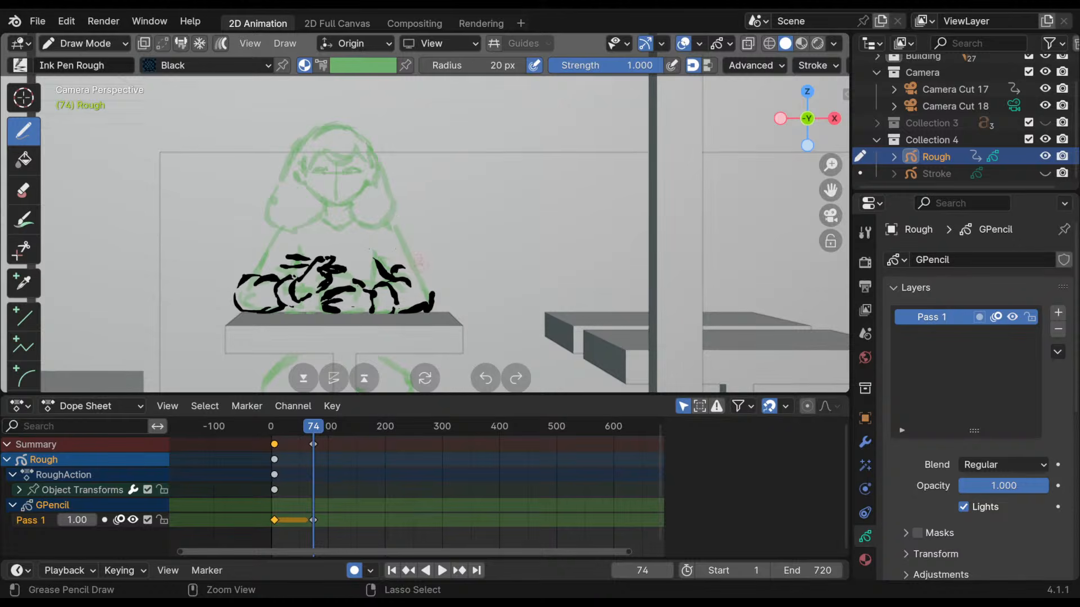
- Undo the sleeve strokes back to the hands and cuffs
mouse_move(414, 260)
middle_mouse_down("shift")
mouse_move(397, 174)
mouse_move(406, 221)
middle_mouse_up("shift")
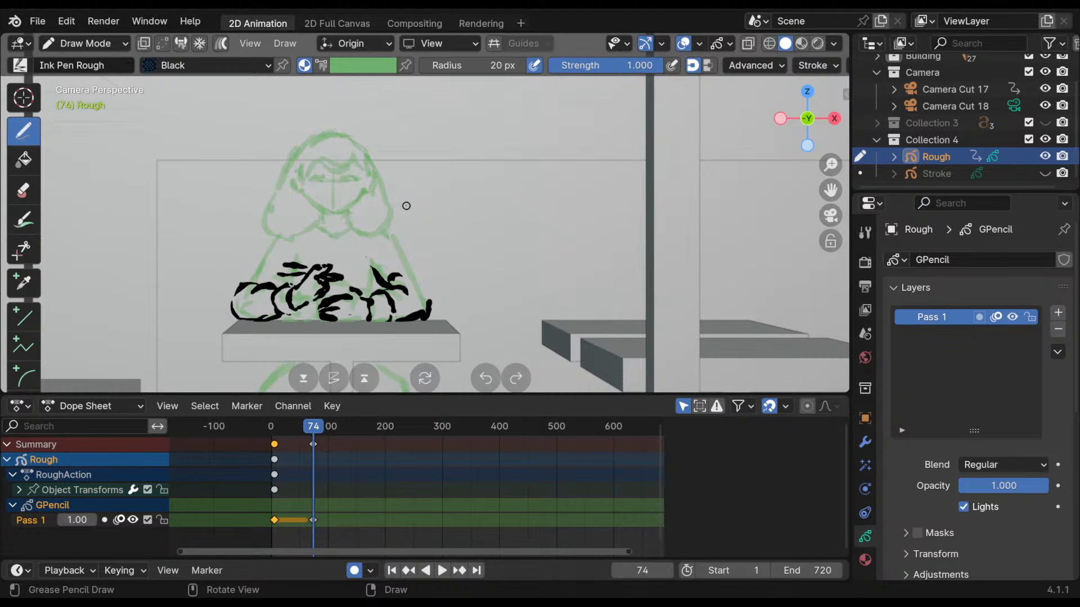
middle_click_drag(441, 231, 453, 196, "shift")
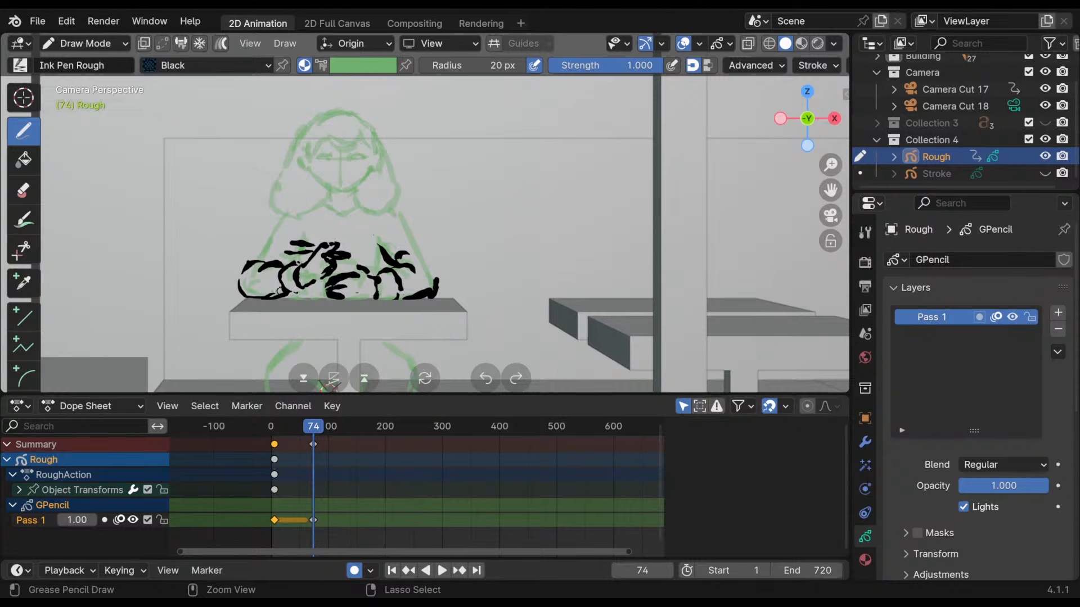
key("ctrl+z")
key("ctrl+z")
key("ctrl+z")
key("ctrl+z")
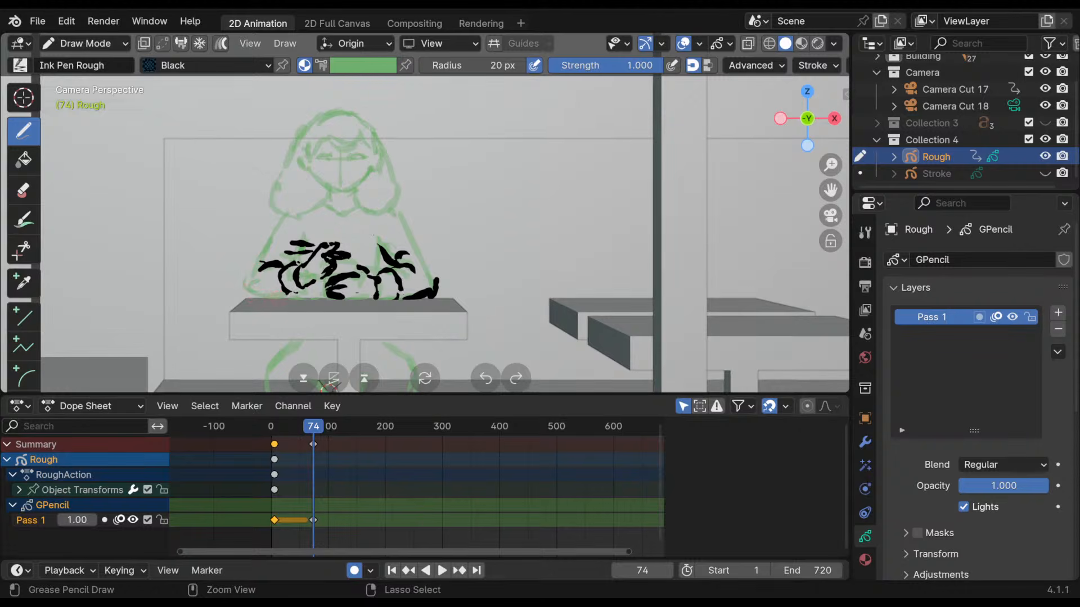
key("ctrl+z")
key("ctrl+z")
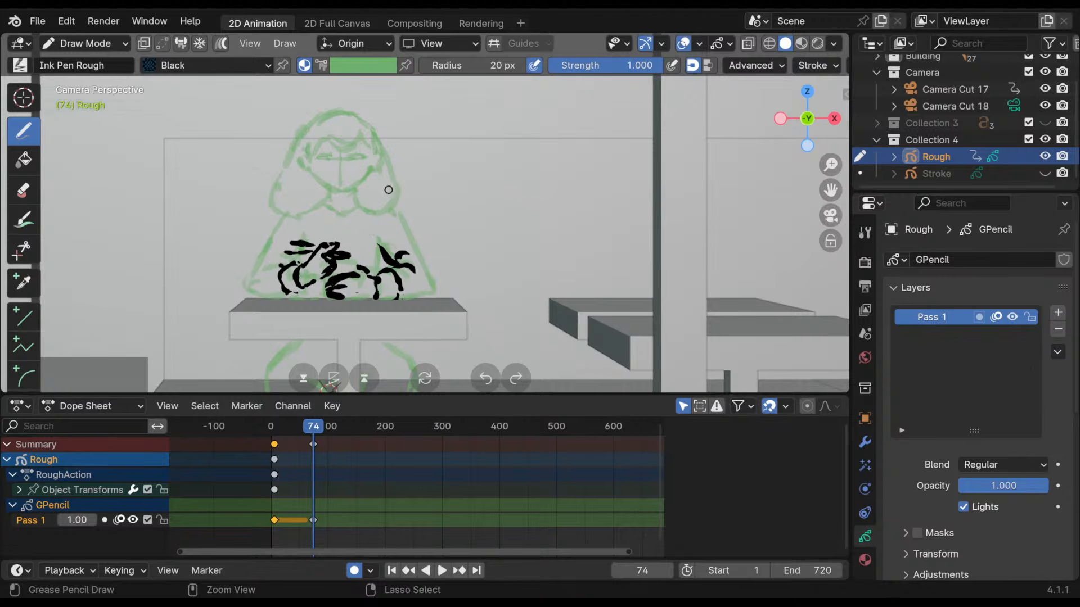
key("ctrl+z")
key("ctrl+z")
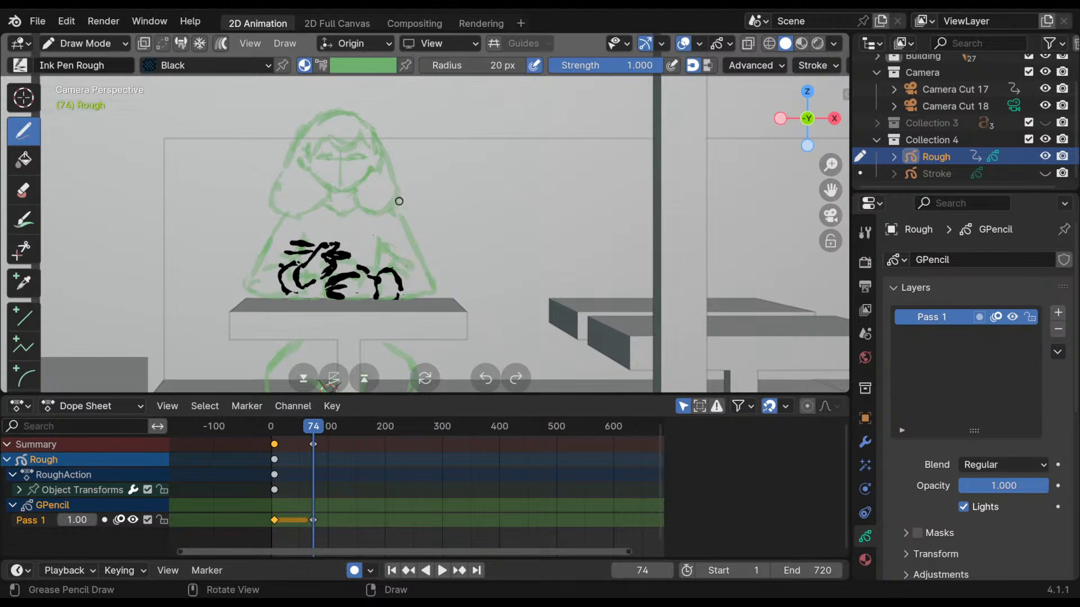
middle_click_drag(400, 225, 429, 265, "shift")
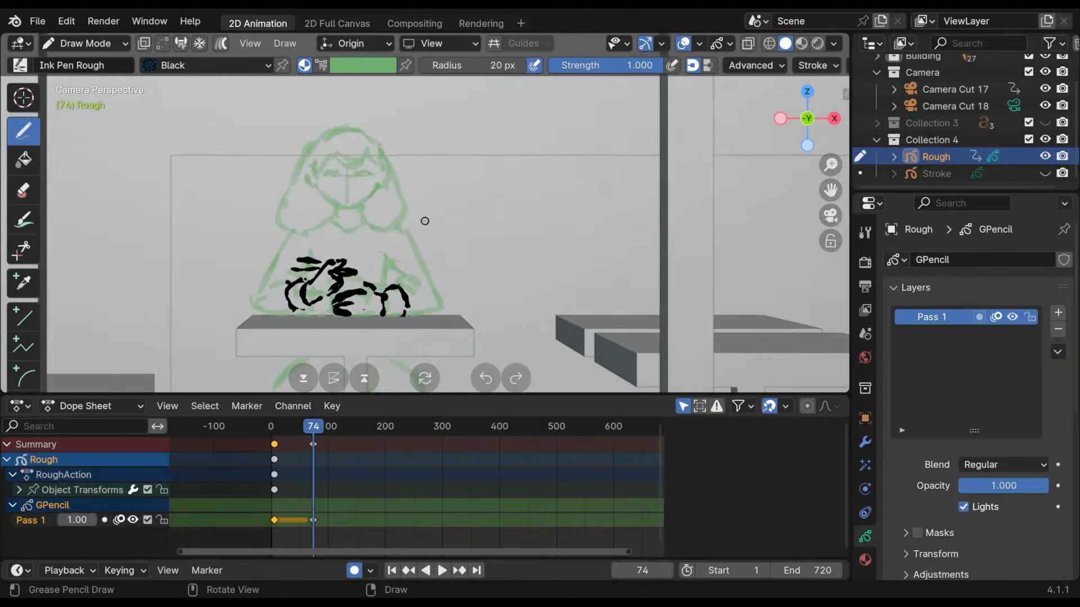
middle_click_drag(390, 267, 435, 221, "shift")
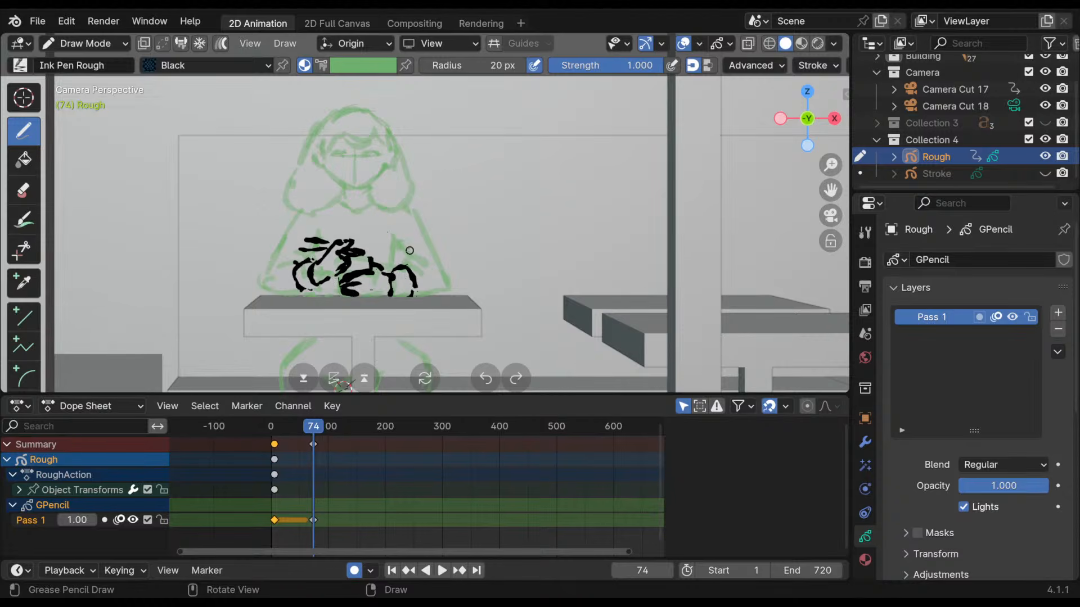
mouse_move(429, 278)
middle_mouse_down("shift")
mouse_move(450, 127)
mouse_move(439, 197)
mouse_move(444, 138)
mouse_move(453, 287)
middle_mouse_up("shift")
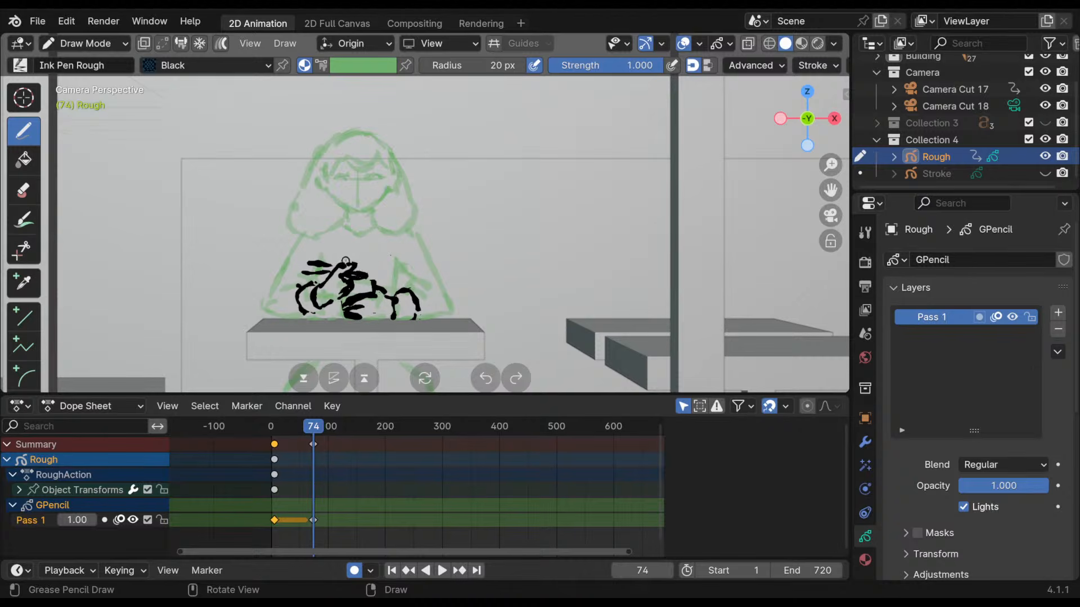
mouse_move(374, 227)
middle_mouse_down("shift")
mouse_move(367, 240)
mouse_move(396, 225)
mouse_move(412, 242)
middle_mouse_up("shift")
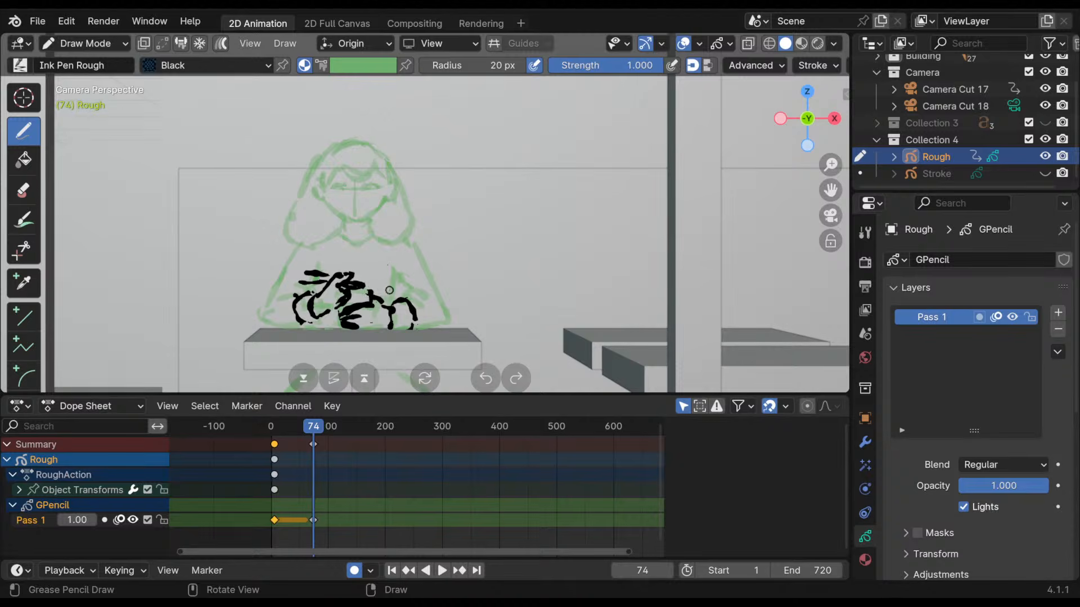
mouse_move(398, 277)
middle_mouse_down("shift")
mouse_move(407, 265)
mouse_move(399, 279)
mouse_move(386, 276)
mouse_move(439, 118)
mouse_move(419, 285)
mouse_move(408, 240)
middle_mouse_up("shift")
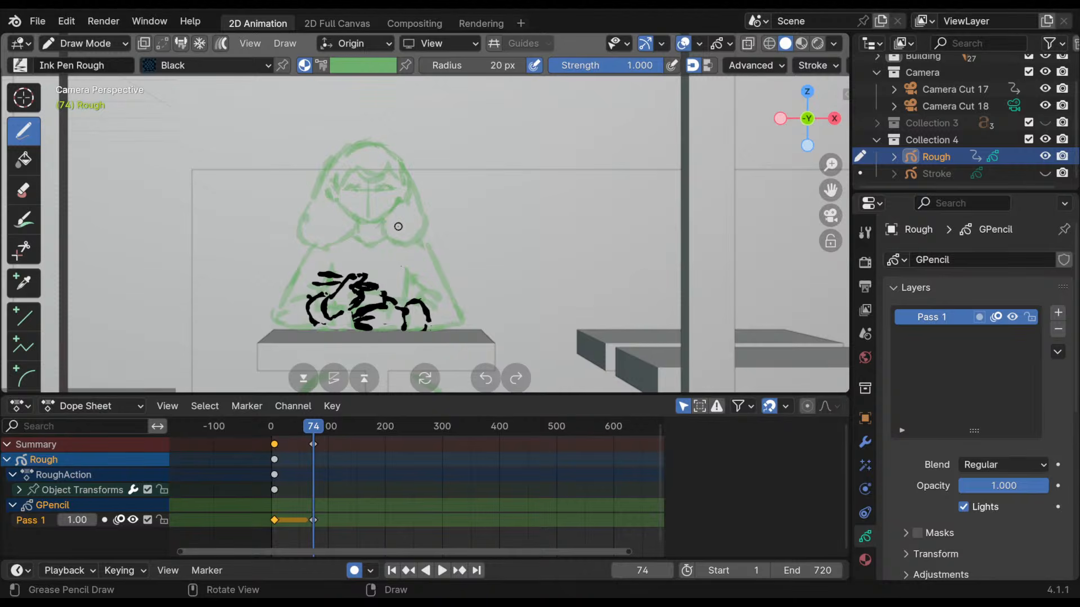
- Add a new Grease Pencil layer at frame 48 and move its keyframe to frame 74, in line with the Pass 1 keyframe
mouse_move(314, 435)
left_mouse_down()
mouse_move(279, 437)
mouse_move(390, 441)
mouse_move(306, 450)
mouse_move(330, 450)
mouse_move(312, 433)
mouse_move(298, 439)
left_mouse_up()
left_click(315, 520)
left_click(1058, 314)
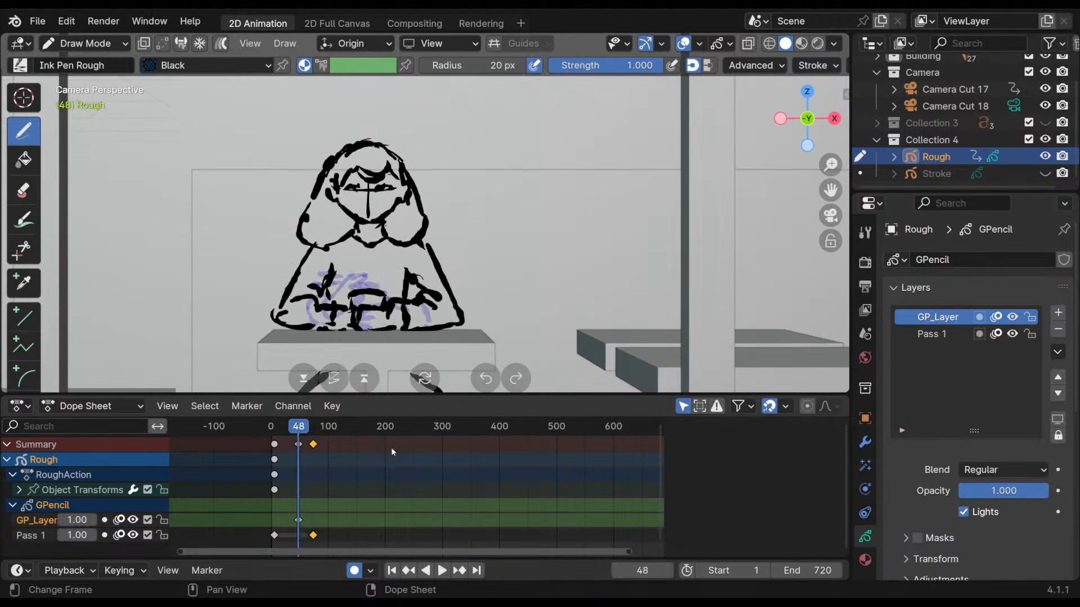
left_click(316, 430)
mouse_move(298, 520)
left_mouse_down()
mouse_move(286, 521)
mouse_move(325, 522)
mouse_move(304, 530)
left_mouse_up()
left_click_drag(317, 430, 307, 432)
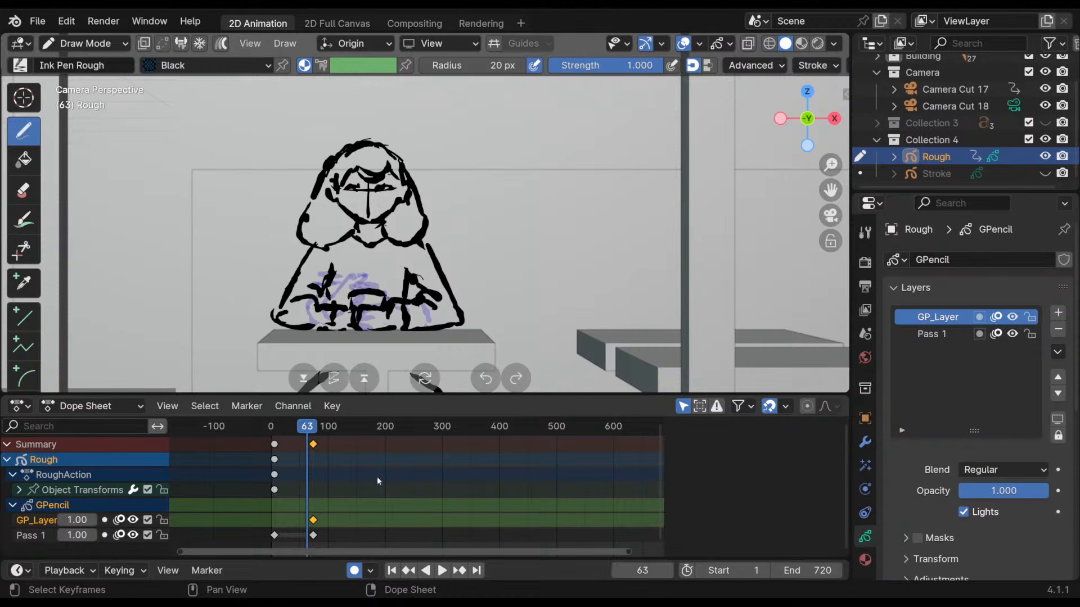
- Lower the Pass 1 layer's opacity to 0.472 and select the new layer's keyframe near frame 76
left_click(956, 333)
left_click_drag(1046, 498, 982, 495)
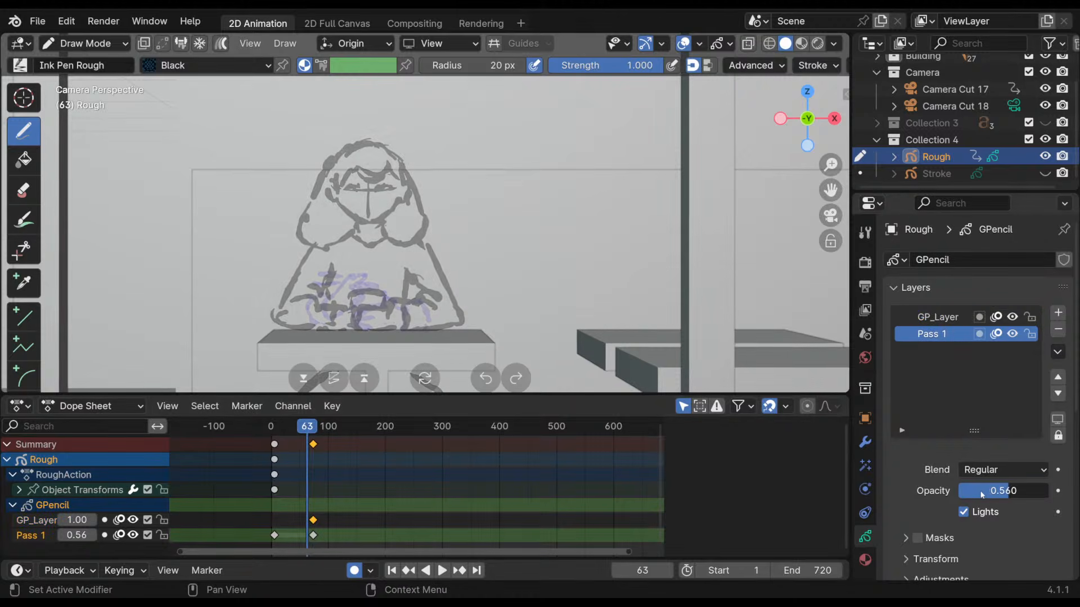
left_click_drag(307, 431, 315, 433)
left_click(313, 519)
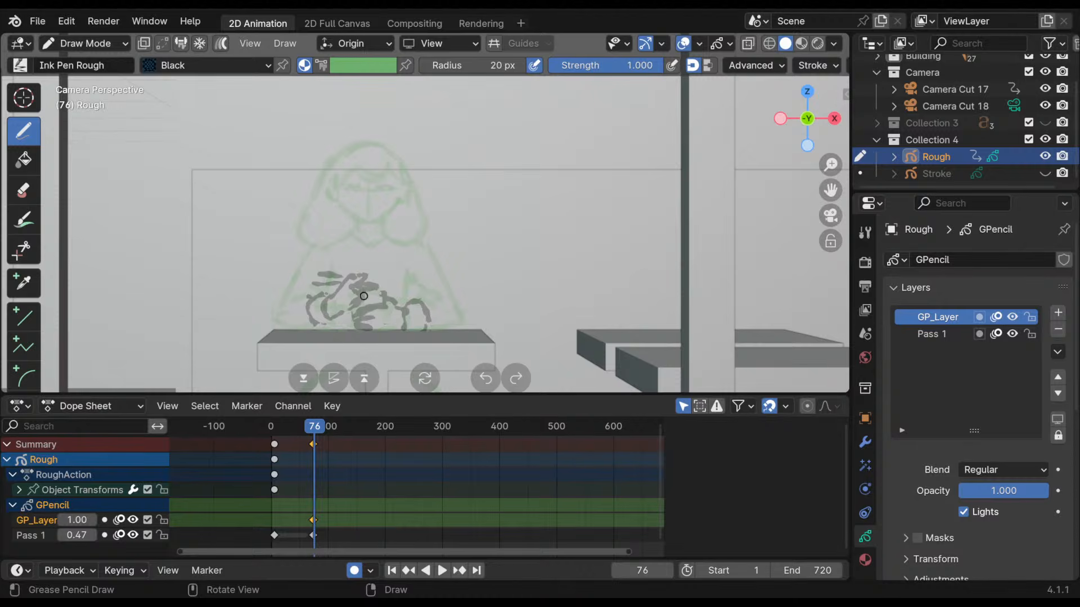
- Test a stroke on Pass 1 at frame 40, undo it, and turn off automatic keyframing
mouse_move(315, 467)
left_mouse_down()
mouse_move(295, 495)
mouse_move(306, 508)
left_mouse_up()
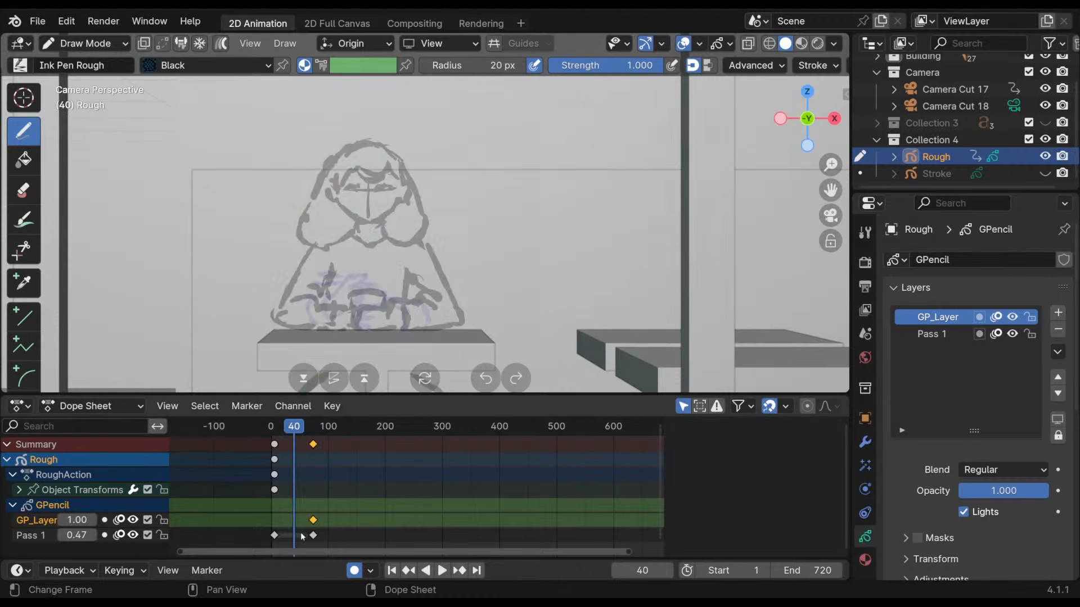
left_click(276, 536)
left_click_drag(353, 297, 354, 319)
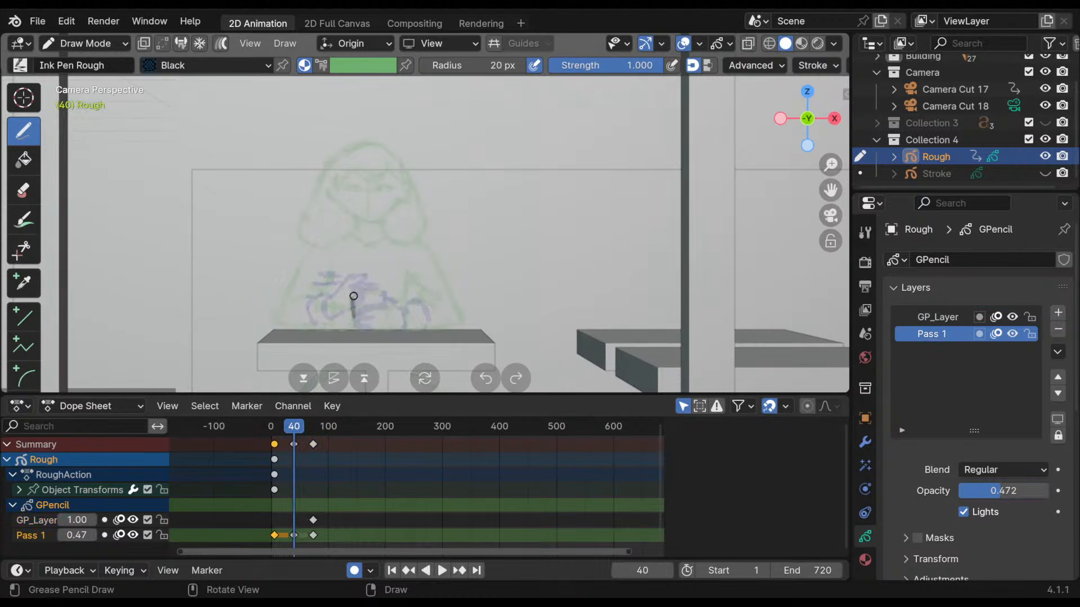
key("ctrl+z")
left_click(354, 571)
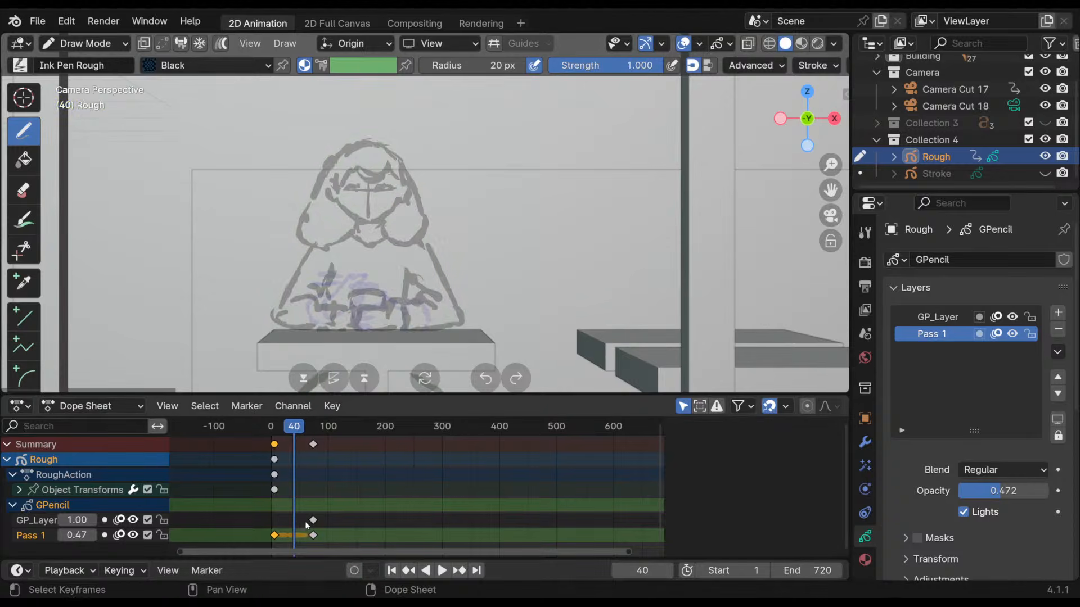
- Delete the Pass 1 layer's keyframe at frame 74 and select its remaining keyframe near the start of the timeline
left_click(313, 536)
left_click(319, 427)
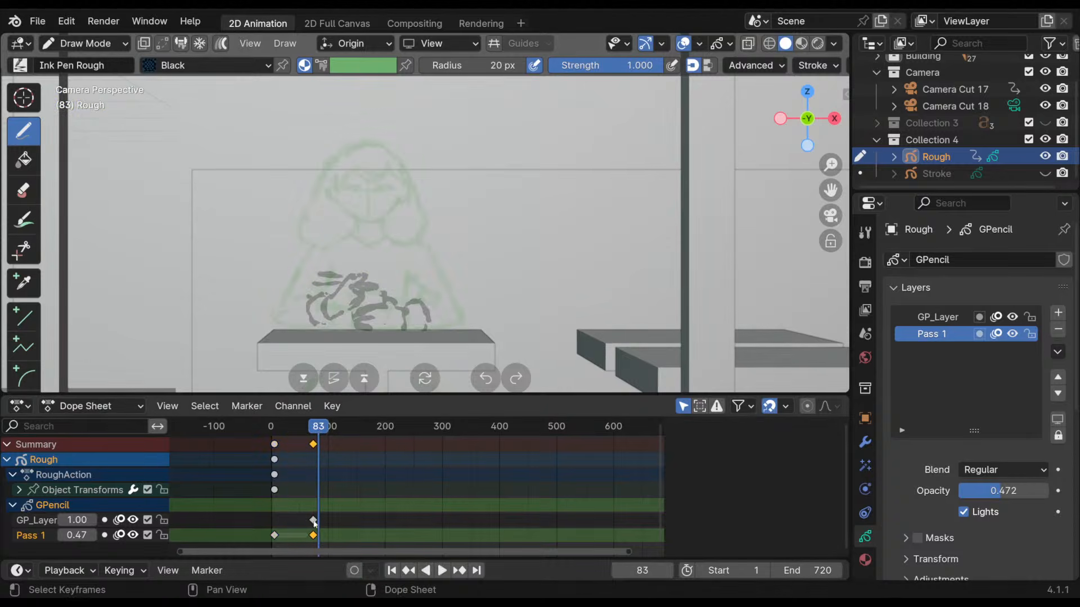
key("x")
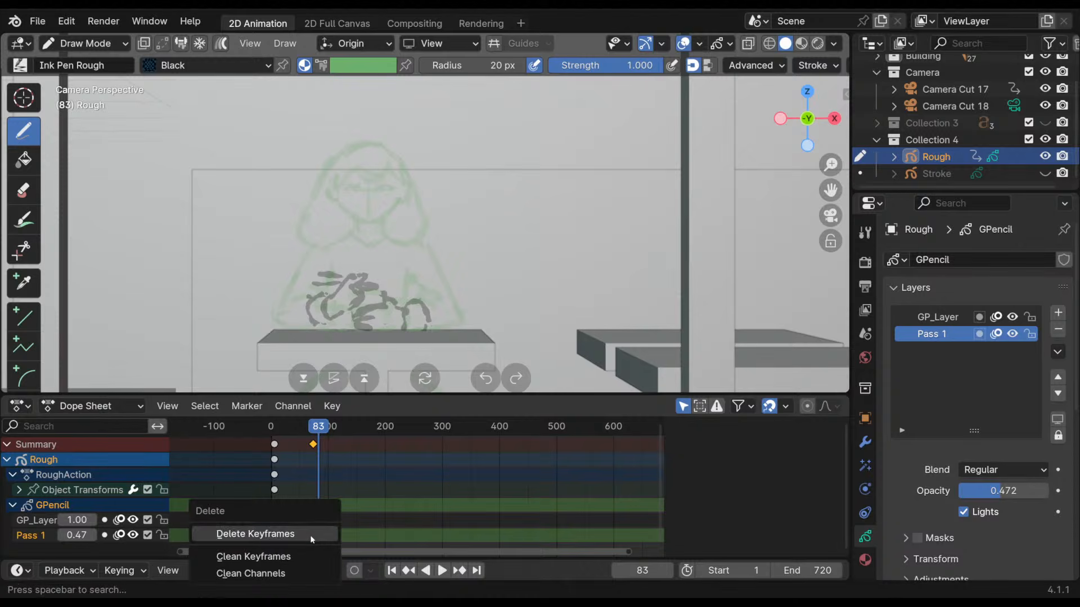
left_click(309, 533)
left_click_drag(319, 425, 276, 426)
left_click(274, 536)
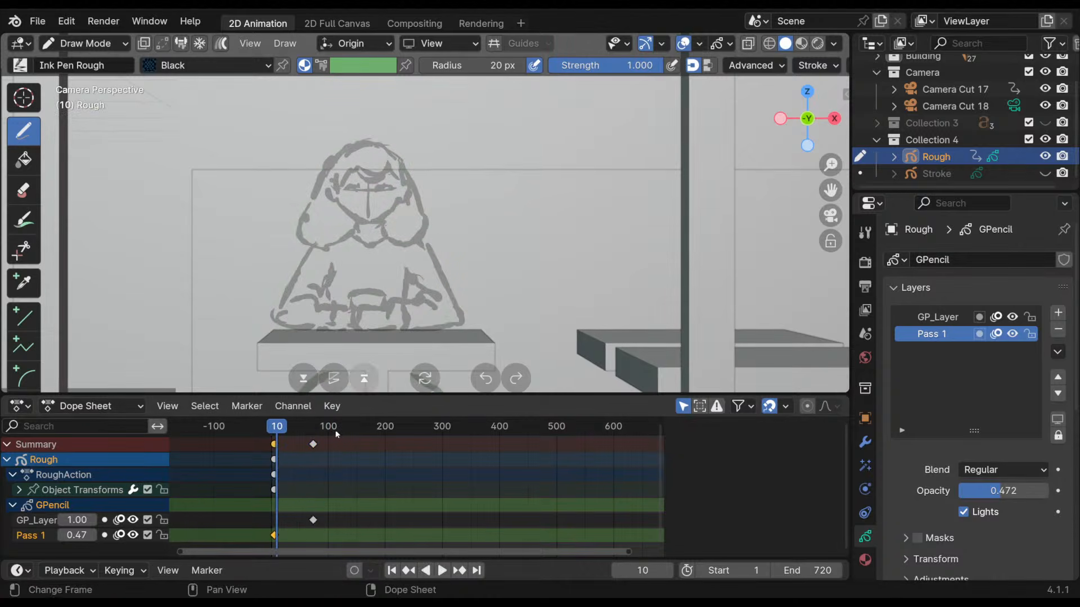
- Go to frame 74 and make GP_Layer active by selecting its keyframe there
left_click(318, 428)
key("space")
left_click_drag(319, 431, 313, 431)
left_click(313, 520)
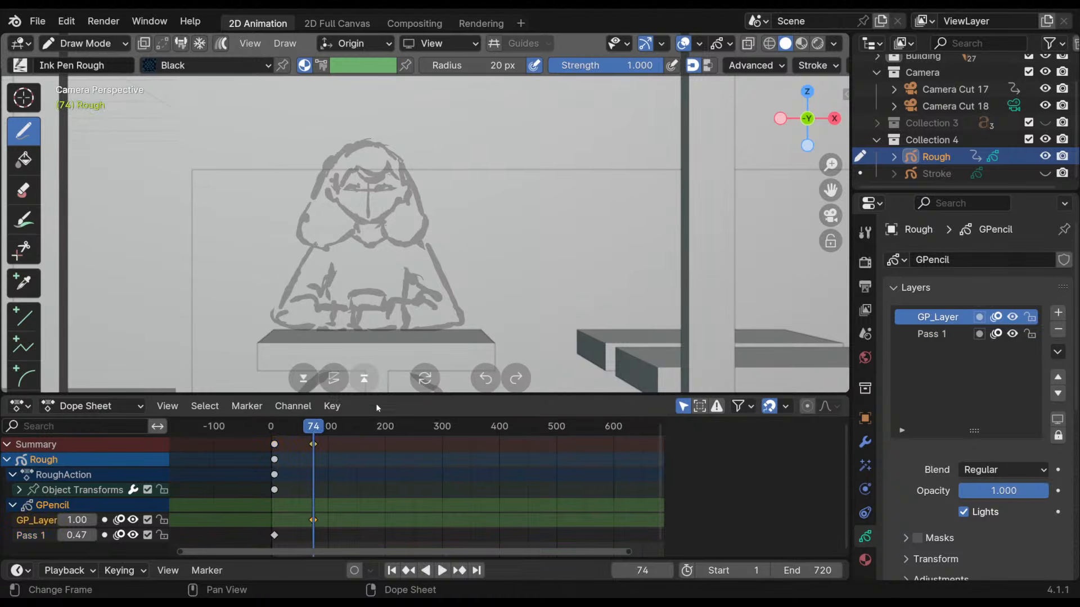
mouse_move(423, 213)
middle_mouse_down("shift")
mouse_move(425, 230)
mouse_move(432, 198)
middle_mouse_up("shift")
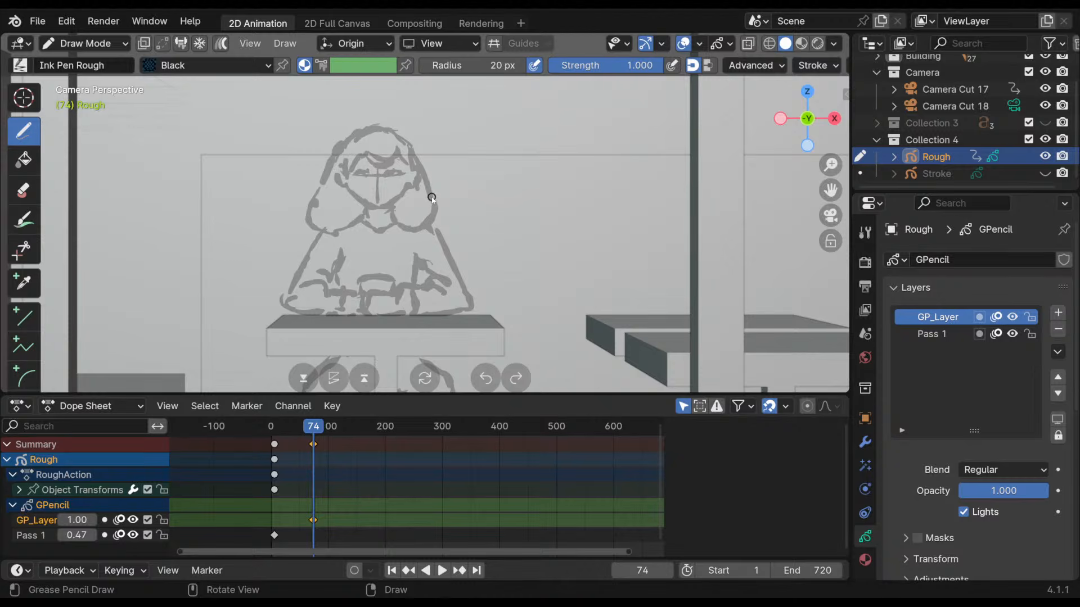
middle_click_drag(414, 234, 408, 235, "shift")
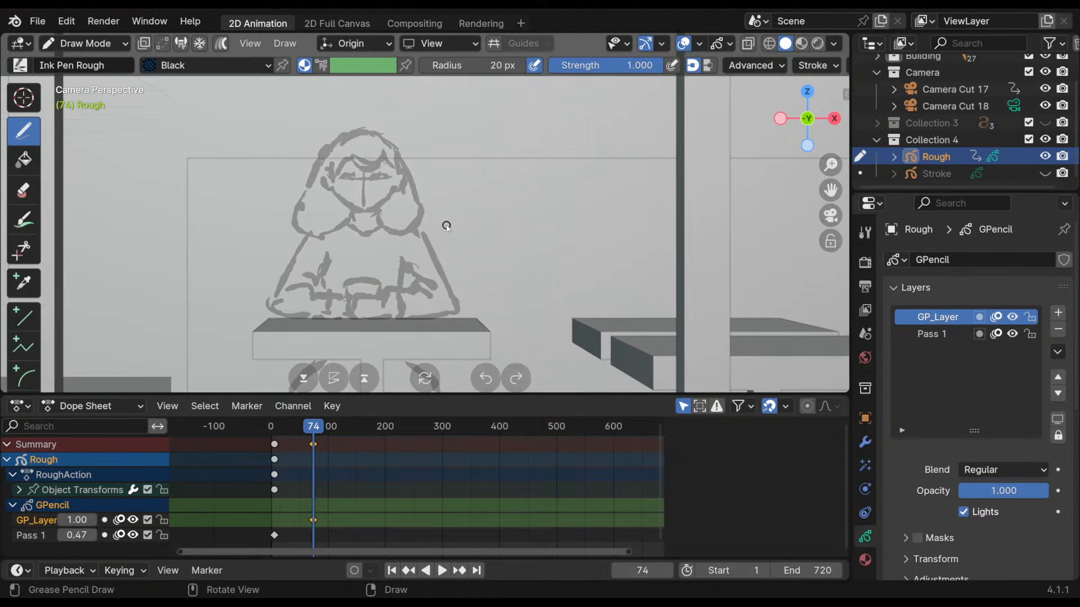
middle_click_drag(444, 230, 427, 242, "shift")
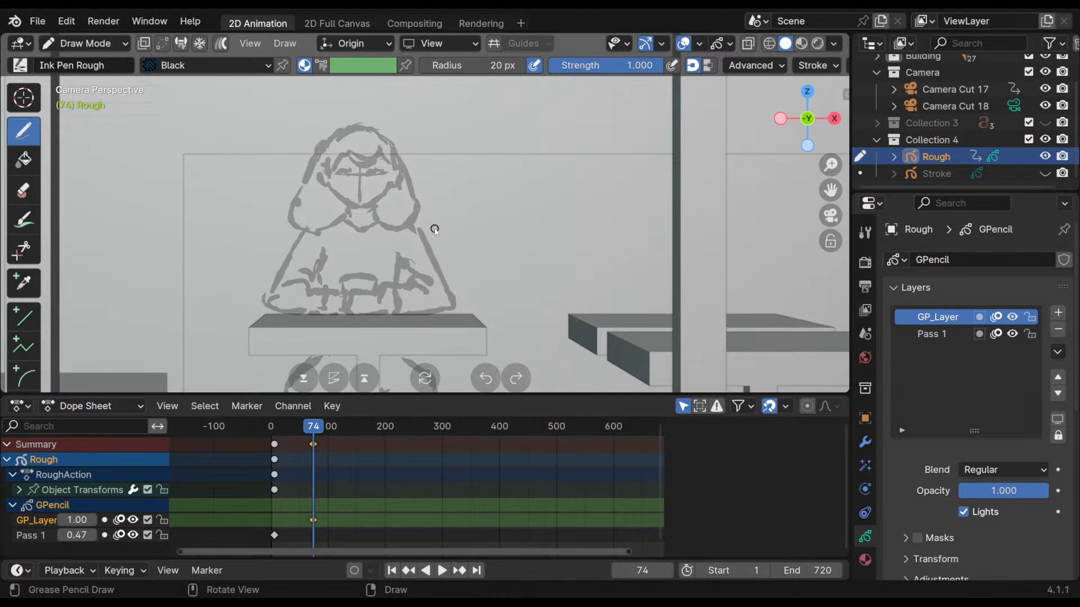
mouse_move(434, 229)
middle_mouse_down("shift")
mouse_move(470, 284)
mouse_move(443, 268)
mouse_move(454, 188)
middle_mouse_up("shift")
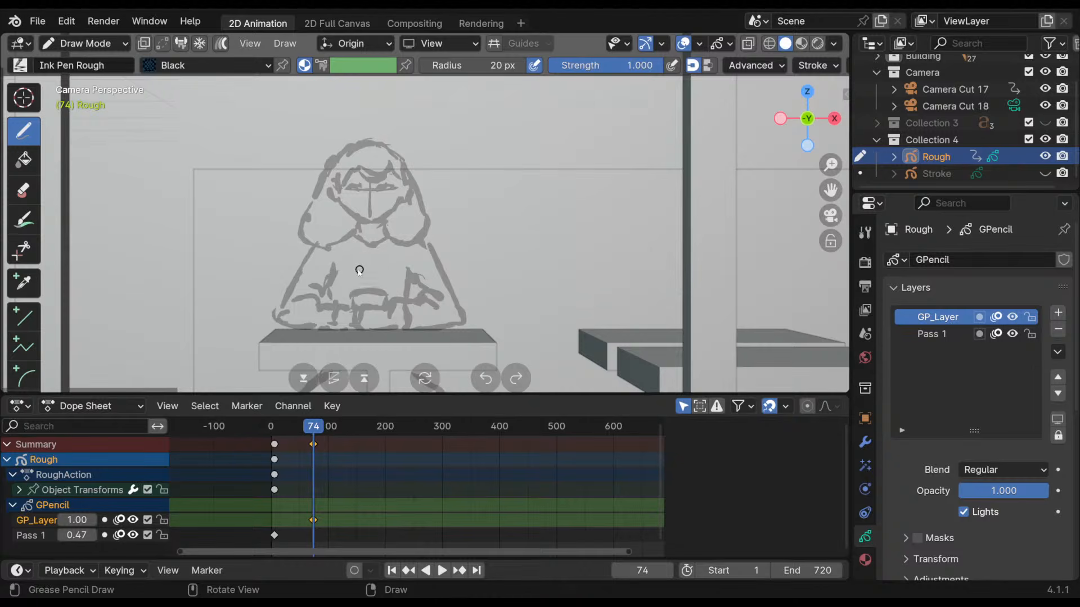
mouse_move(334, 284)
left_mouse_down()
mouse_move(372, 261)
mouse_move(359, 287)
mouse_move(371, 260)
mouse_move(363, 265)
left_mouse_up()
key("ctrl+z")
mouse_move(360, 271)
left_mouse_down()
mouse_move(388, 279)
mouse_move(331, 288)
mouse_move(362, 281)
mouse_move(360, 272)
mouse_move(385, 277)
mouse_move(374, 260)
mouse_move(376, 270)
mouse_move(361, 268)
mouse_move(373, 272)
left_mouse_up()
key("ctrl+z")
key("ctrl+z")
key("ctrl+z")
key("ctrl+z")
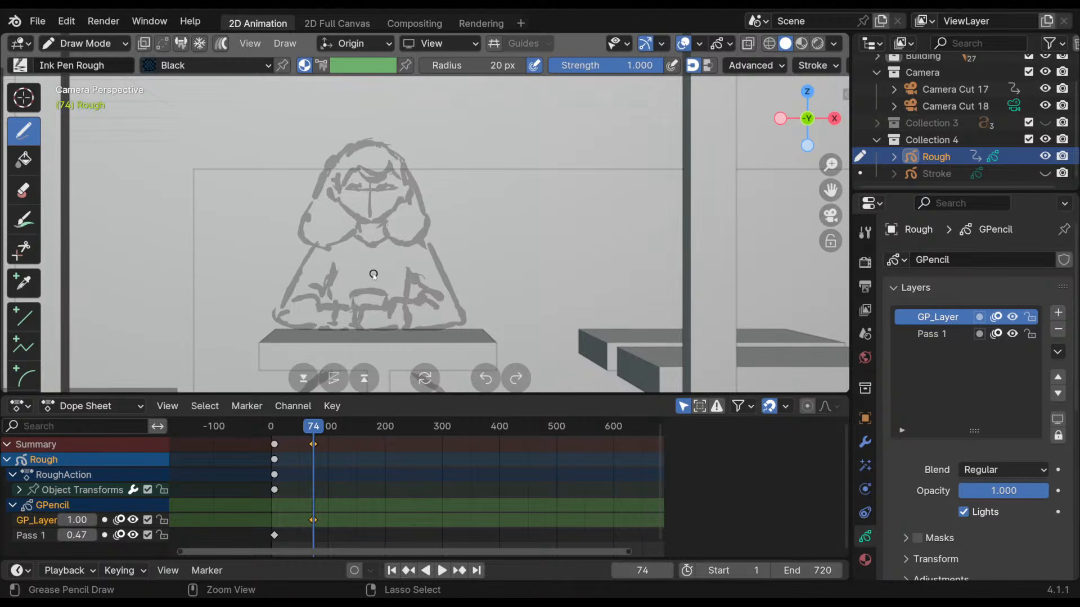
- Lock the Pass 1 layer and enable Autolock Inactive Layers
left_click(1029, 334)
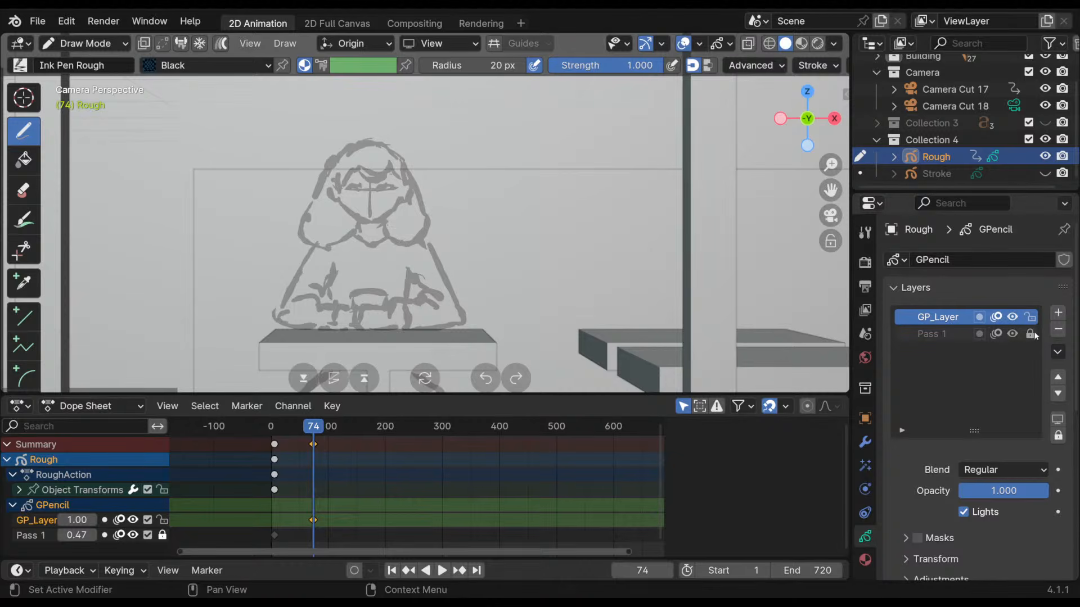
left_click(1058, 352)
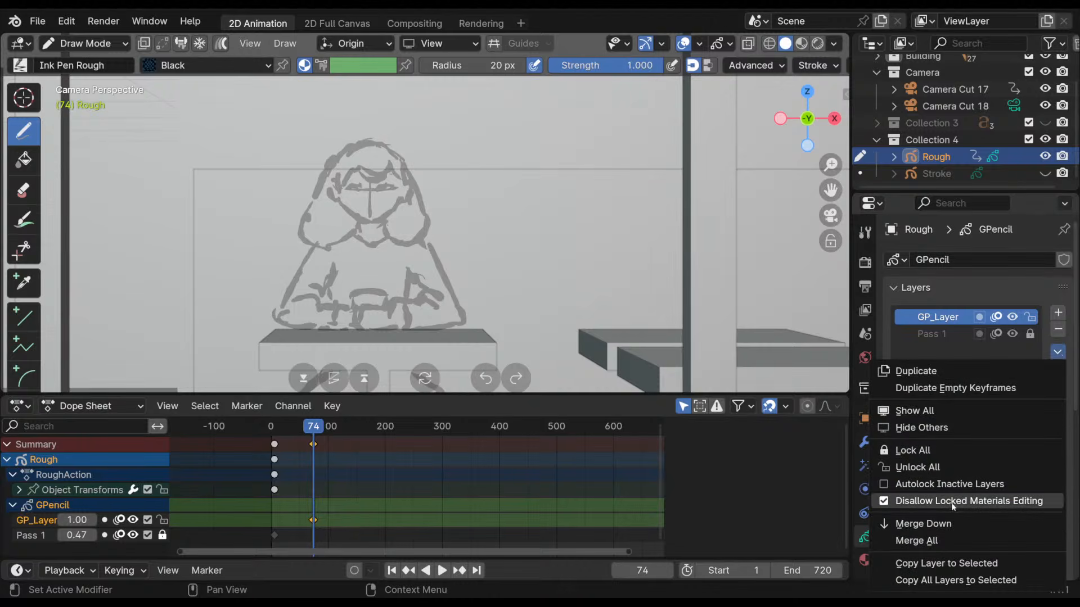
left_click(949, 485)
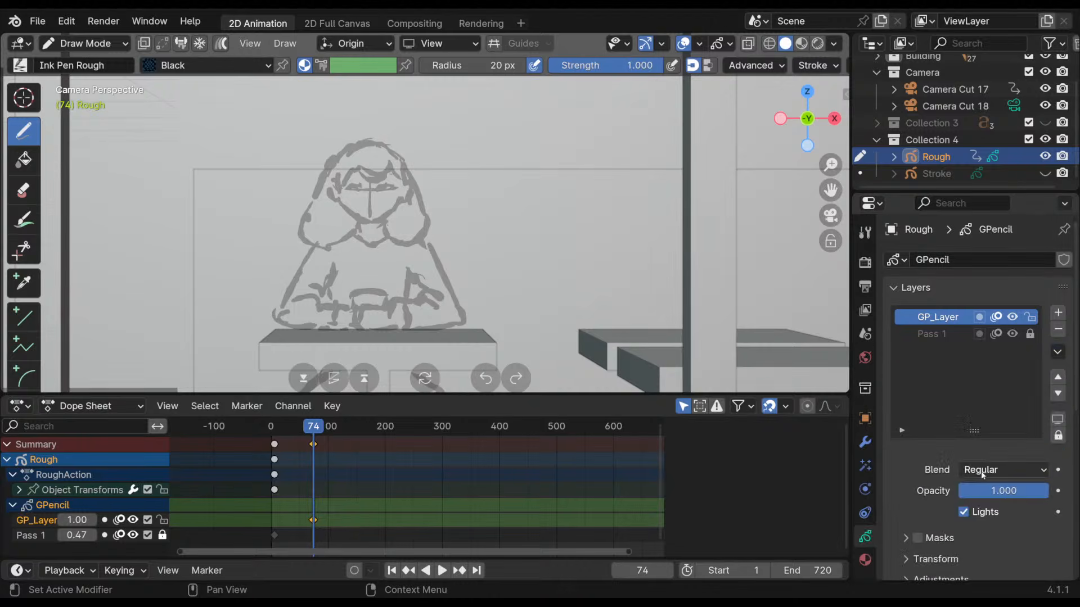
left_click(1057, 352)
key("super+n")
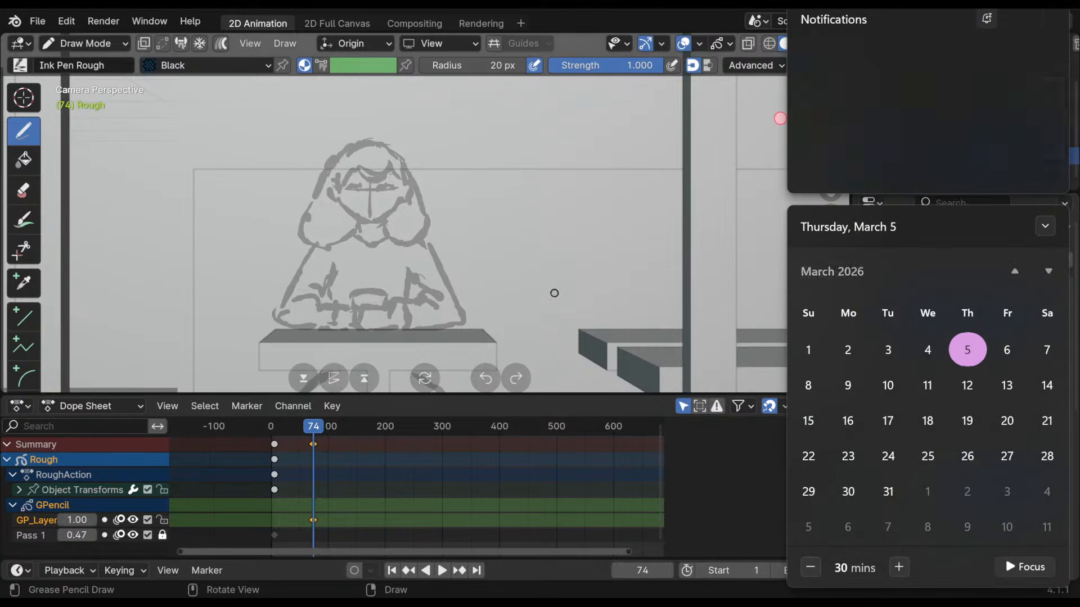
left_click(674, 249)
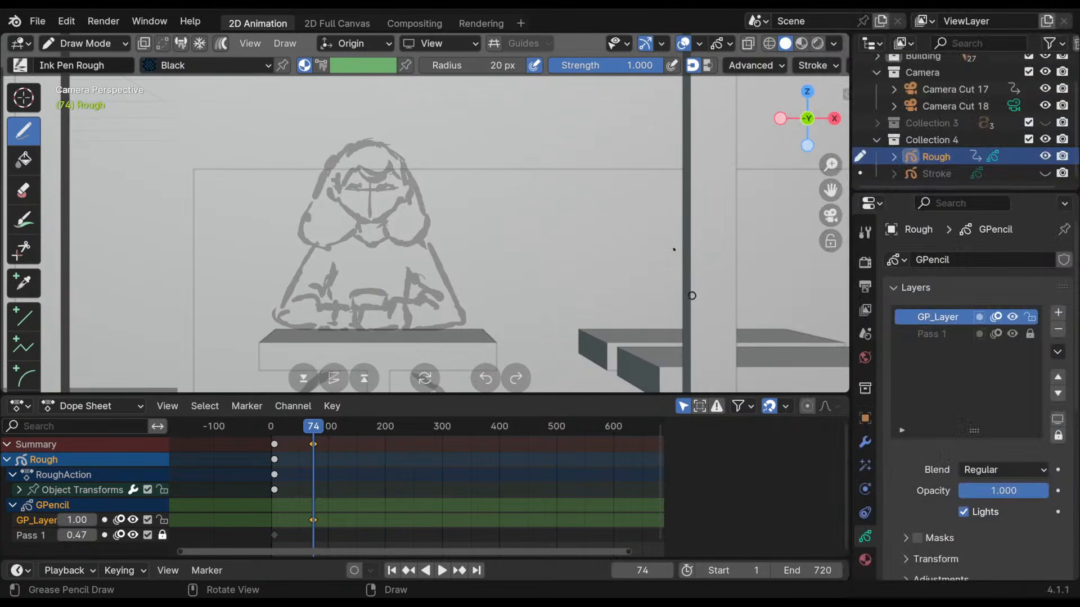
- Sketch the hand raised in front of the chest, the rounded face outline and the mouth on GP_Layer at frame 74
mouse_move(478, 234)
middle_mouse_down("shift")
mouse_move(414, 224)
mouse_move(426, 216)
middle_mouse_up("shift")
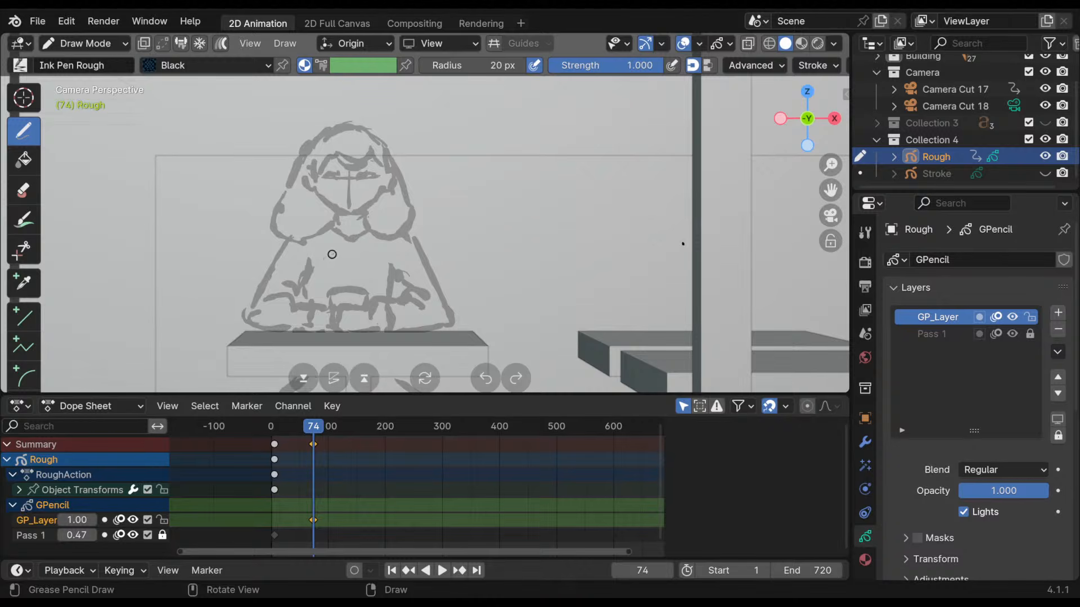
mouse_move(307, 269)
left_mouse_down()
mouse_move(346, 242)
mouse_move(345, 275)
mouse_move(367, 265)
left_mouse_up()
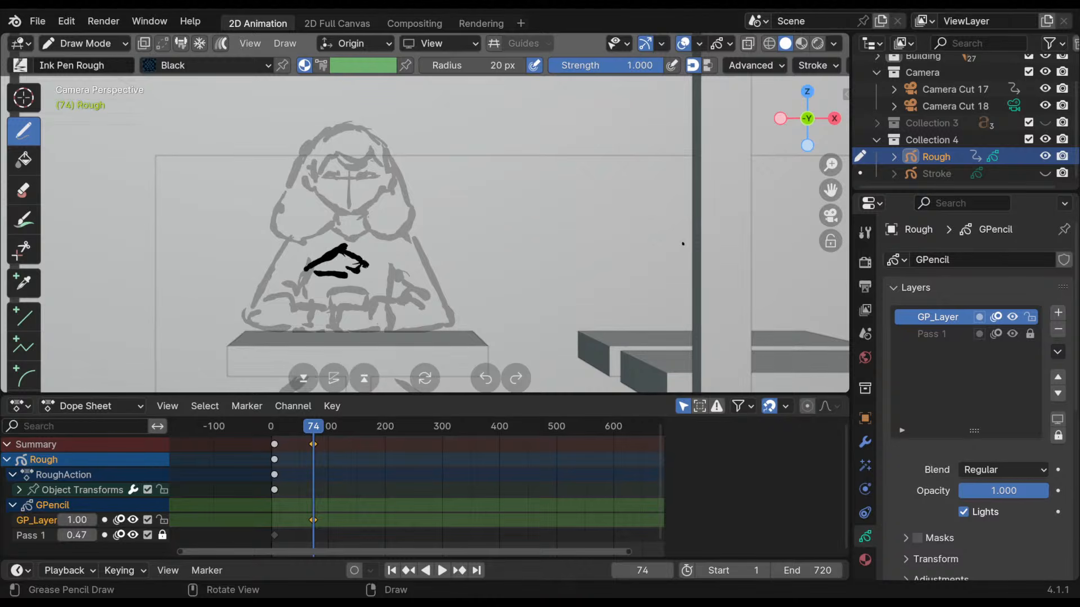
mouse_move(309, 234)
left_mouse_down()
mouse_move(344, 251)
mouse_move(328, 248)
left_mouse_up()
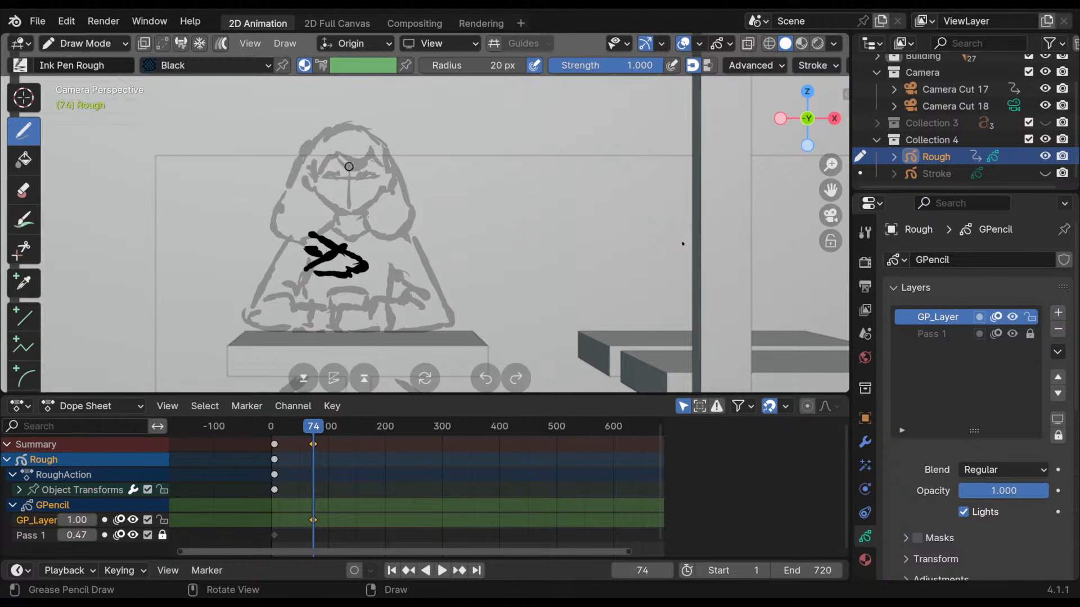
mouse_move(344, 153)
left_mouse_down()
mouse_move(318, 204)
mouse_move(355, 223)
left_mouse_up()
left_click_drag(394, 181, 349, 223)
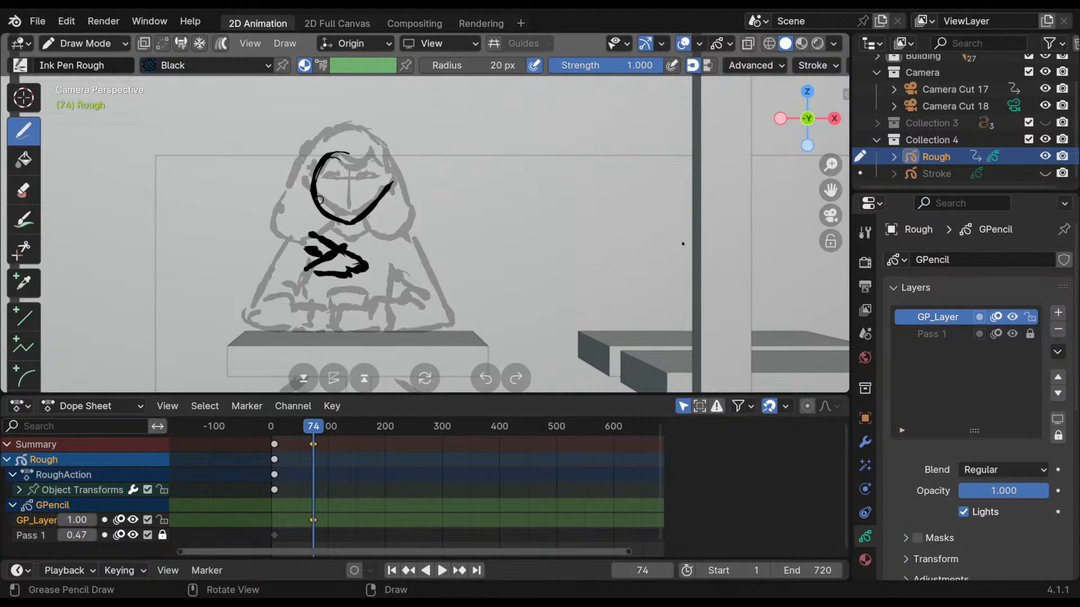
mouse_move(394, 178)
left_mouse_down("ctrl")
mouse_move(353, 221)
mouse_move(389, 194)
left_mouse_up("ctrl")
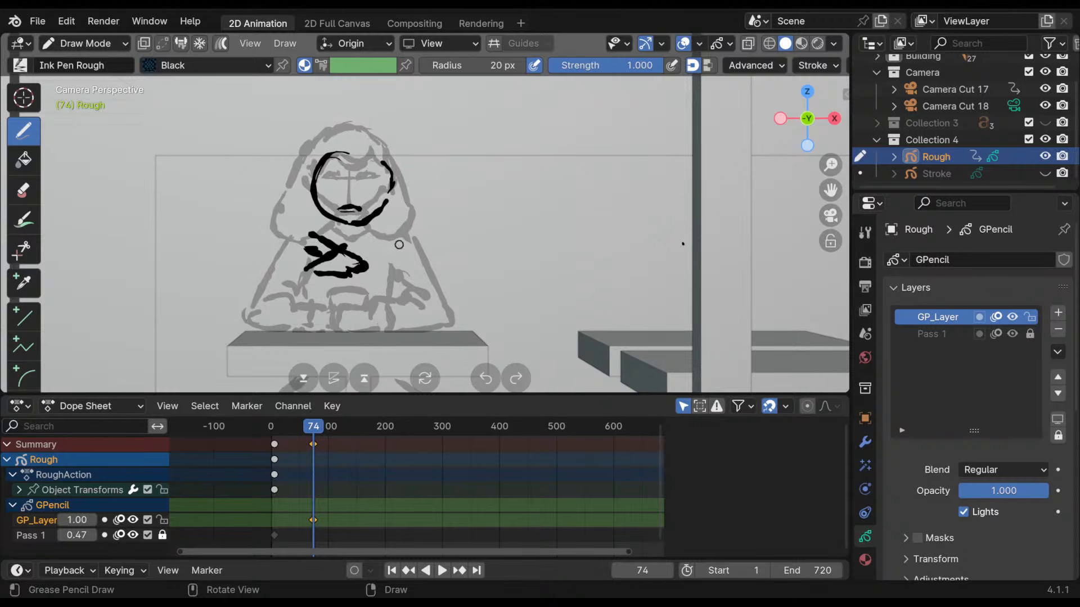
- Turn on automatic keyframing at frame 126 and sketch the lowered hand with its fingers, cuff and sleeve over the torso
left_click_drag(318, 433, 344, 437)
left_click(354, 570)
mouse_move(344, 253)
left_mouse_down()
mouse_move(360, 277)
mouse_move(307, 273)
left_mouse_up()
left_click_drag(313, 287, 333, 287)
left_click_drag(339, 280, 358, 281)
left_click_drag(303, 229, 322, 252)
left_click_drag(295, 245, 319, 259)
left_click_drag(304, 222, 318, 263, "ctrl")
mouse_move(292, 231)
left_mouse_down()
mouse_move(329, 257)
mouse_move(297, 302)
left_mouse_up()
left_click_drag(307, 271, 313, 289)
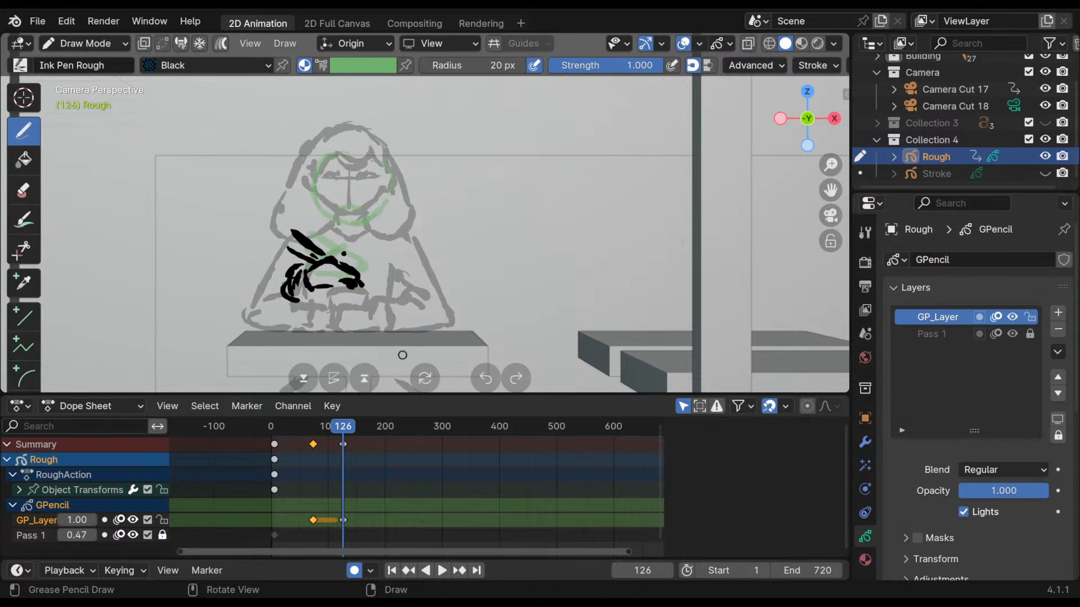
- Flip between the hand poses at frames 74 and 126 and play the animation to check the movement
mouse_move(341, 431)
left_mouse_down()
mouse_move(314, 430)
mouse_move(343, 430)
left_mouse_up()
key("Down")
key("Up")
key("Down")
key("Up")
key("Right")
key("space")
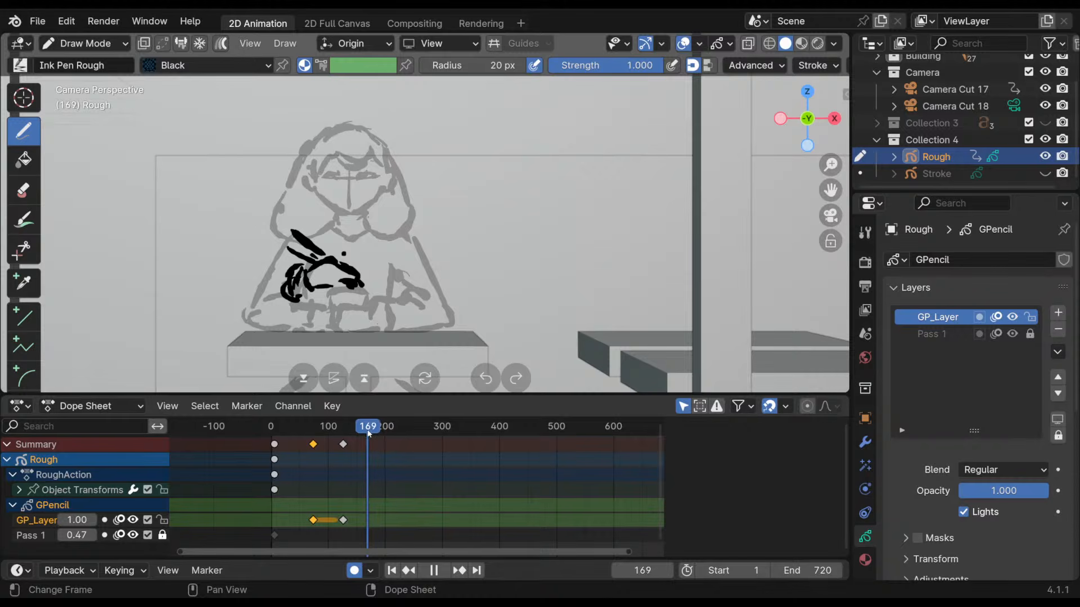
- Add a blank keyframe at frame 164 and sketch the hand under the chin with hanging strands, the jaw, mouth and eyes
left_click_drag(365, 435, 365, 436)
key("shift+i")
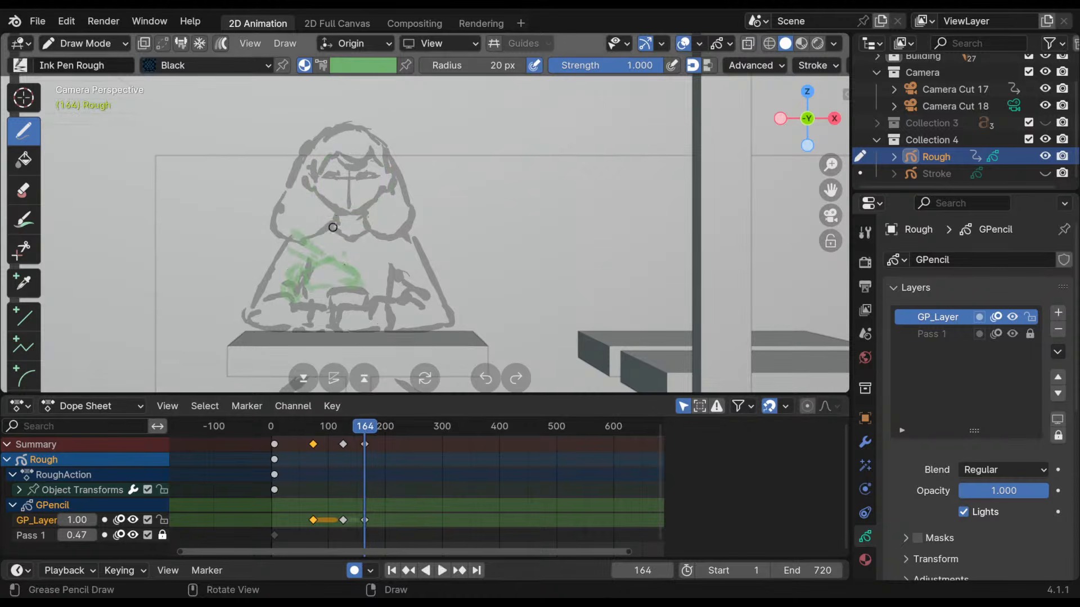
mouse_move(319, 235)
left_mouse_down()
mouse_move(344, 231)
mouse_move(340, 252)
mouse_move(344, 232)
mouse_move(350, 245)
mouse_move(330, 266)
left_mouse_up()
mouse_move(326, 233)
left_mouse_down()
mouse_move(298, 278)
mouse_move(356, 288)
left_mouse_up()
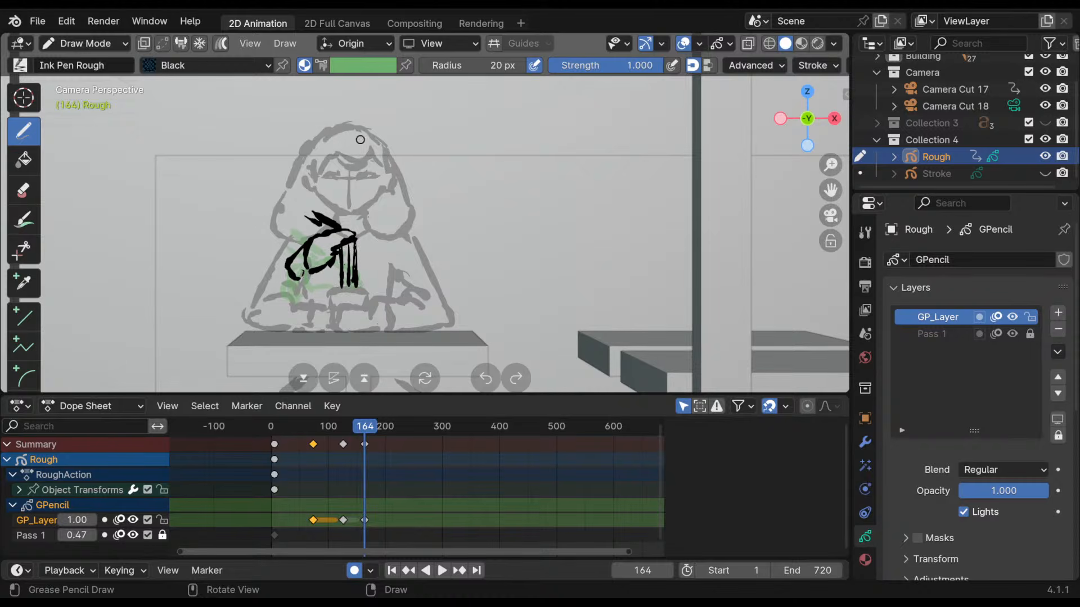
mouse_move(313, 191)
left_mouse_down()
mouse_move(324, 218)
mouse_move(395, 189)
left_mouse_up()
mouse_move(332, 217)
left_mouse_down()
mouse_move(341, 208)
mouse_move(368, 217)
left_mouse_up()
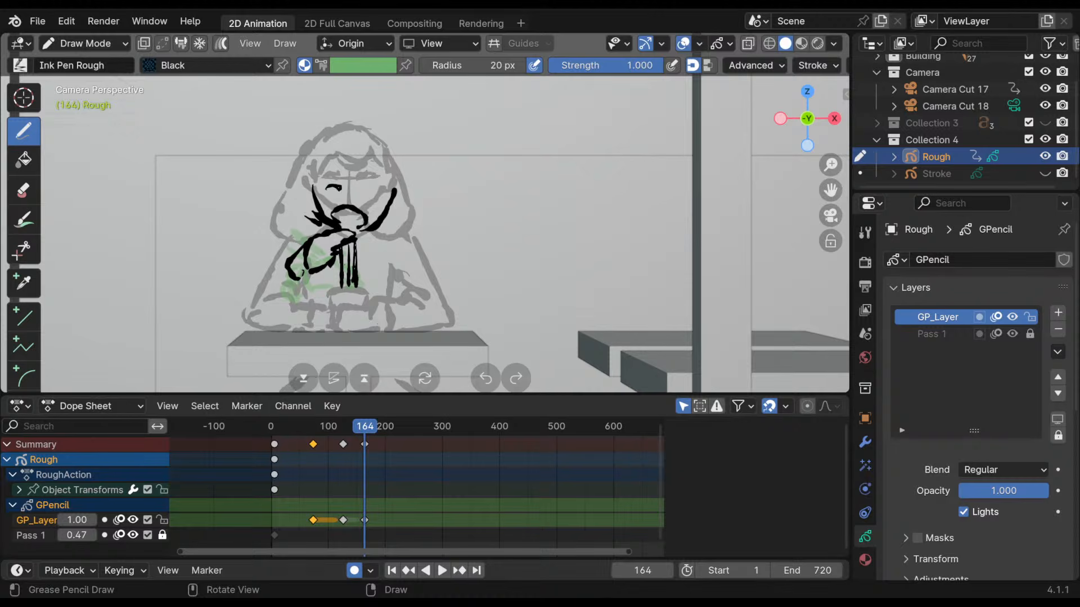
left_click_drag(360, 191, 389, 198)
- Return to the frame 164 pose and add strokes to the hand at the chin and to the cuff
mouse_move(376, 425)
left_mouse_down()
mouse_move(330, 428)
mouse_move(386, 442)
mouse_move(375, 442)
left_mouse_up()
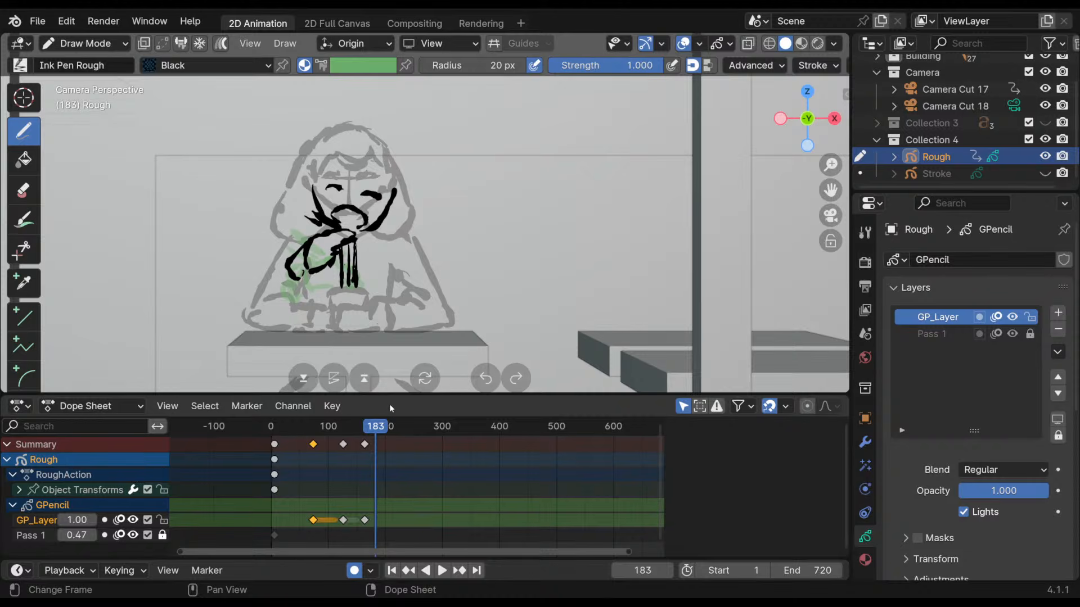
key("Down")
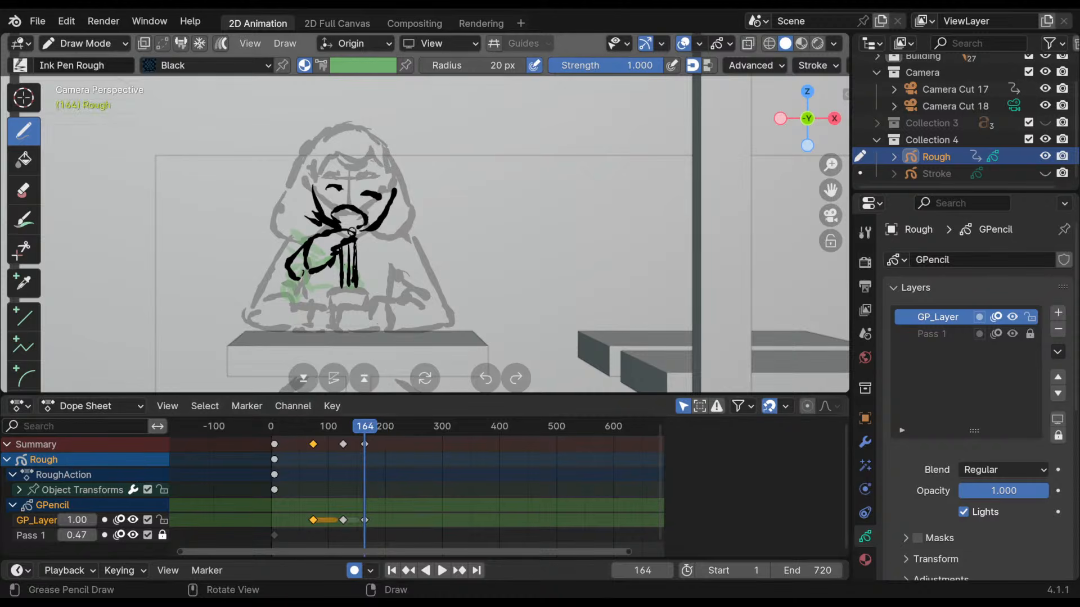
left_click_drag(333, 238, 354, 229)
left_click_drag(300, 216, 325, 231)
- Flip repeatedly between the poses at frames 126 and 164 and scrub on to frame 207 to judge the motion
left_click_drag(362, 428, 365, 426)
key("Down")
key("Up")
key("Down")
key("Up")
key("Down")
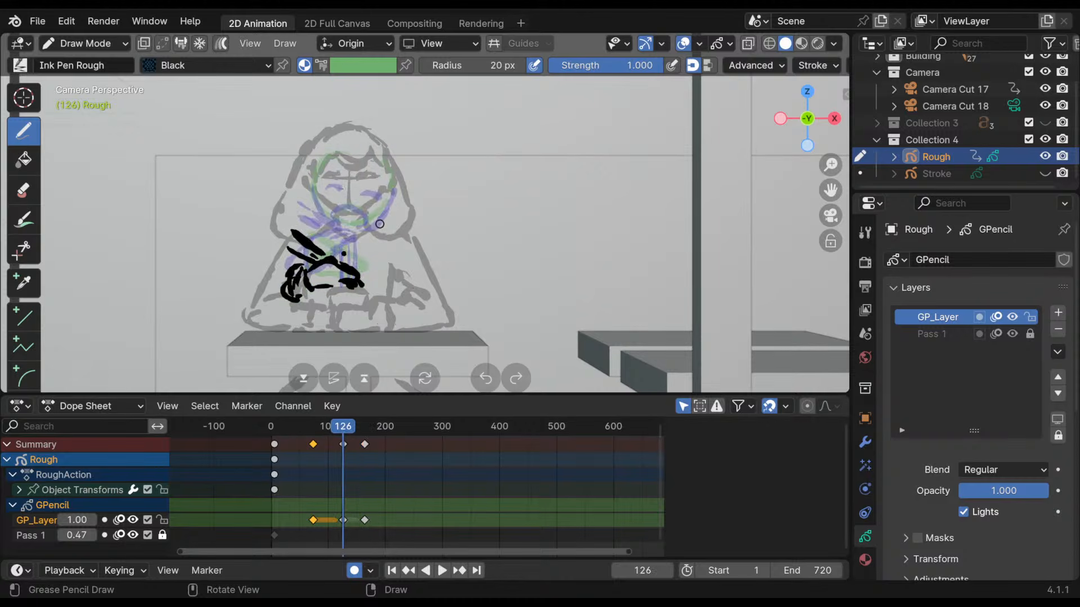
key("Up")
key("Down")
key("Up")
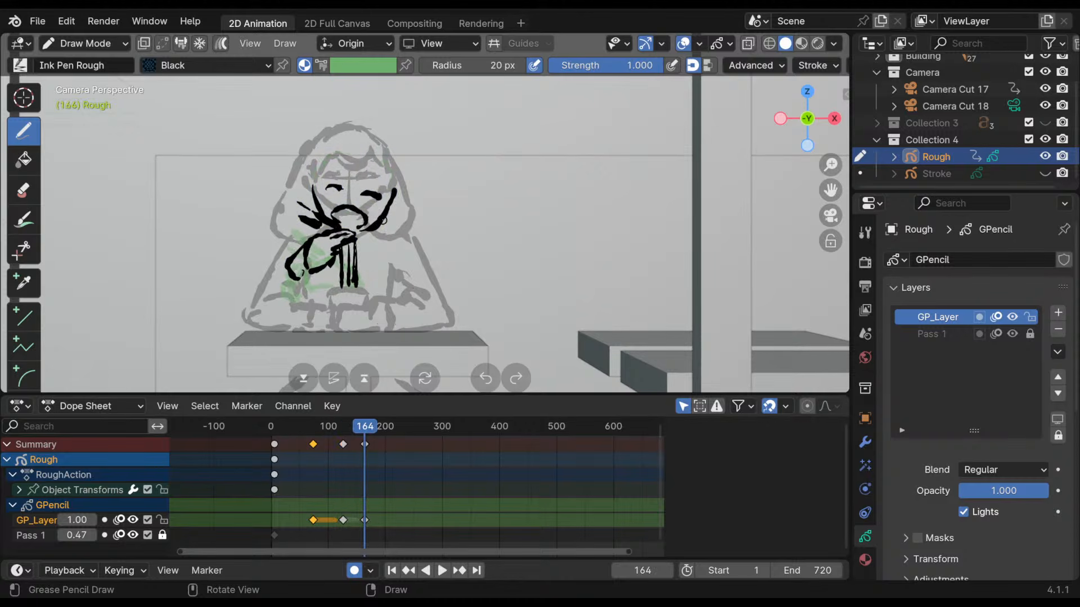
key("Down")
key("Up")
key("Up")
key("Down")
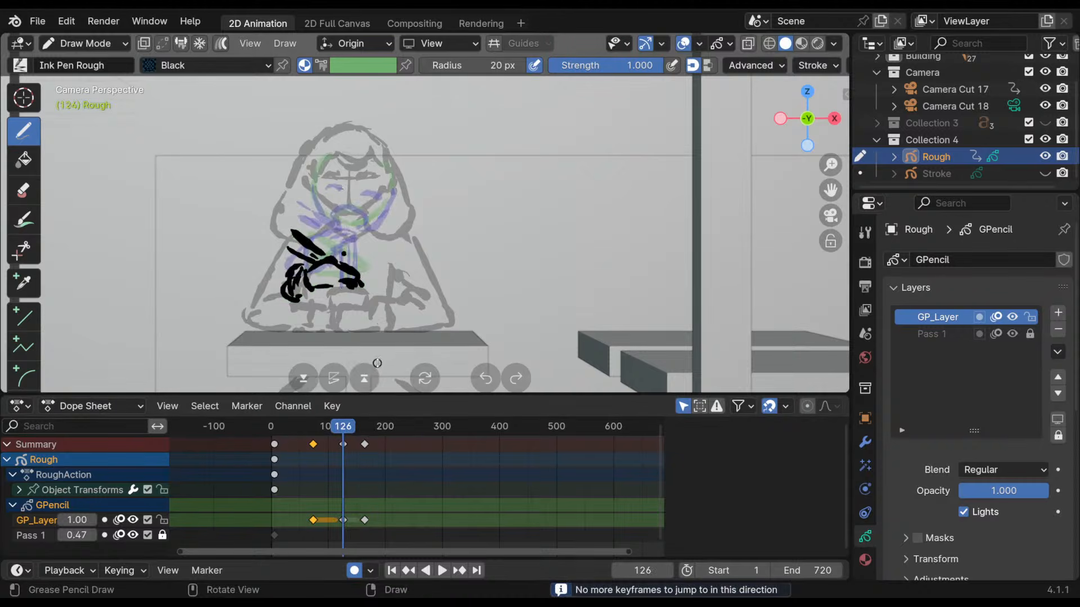
left_click_drag(363, 427, 367, 430)
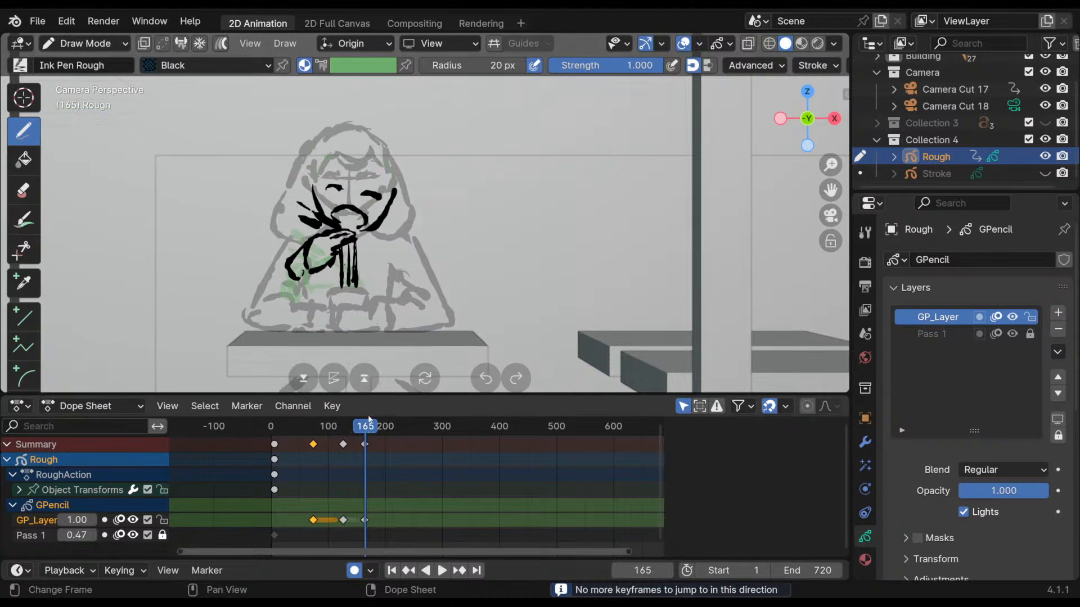
key("Down")
key("Down")
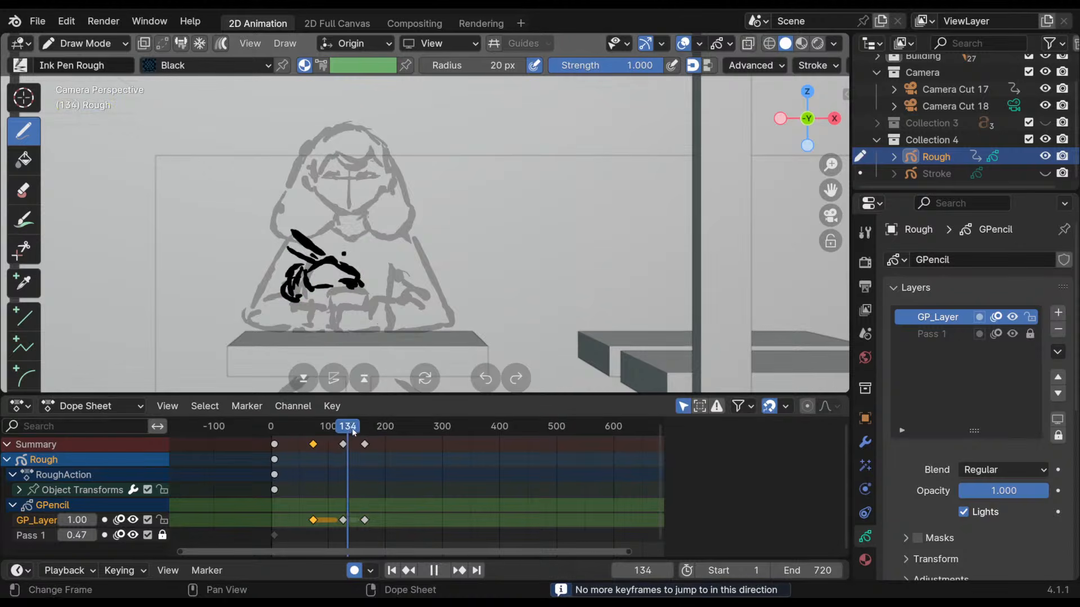
key("Up")
left_click_drag(375, 430, 389, 429)
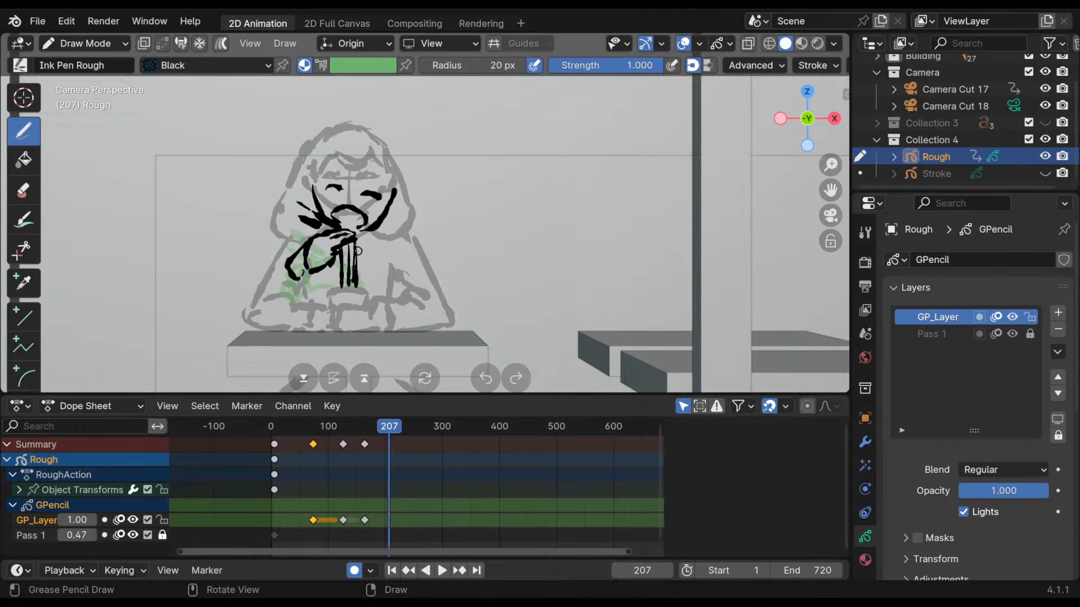
- Remove the forearm strokes from the frame 164 pose and rework the forearm higher, towards the mouth
key("Down")
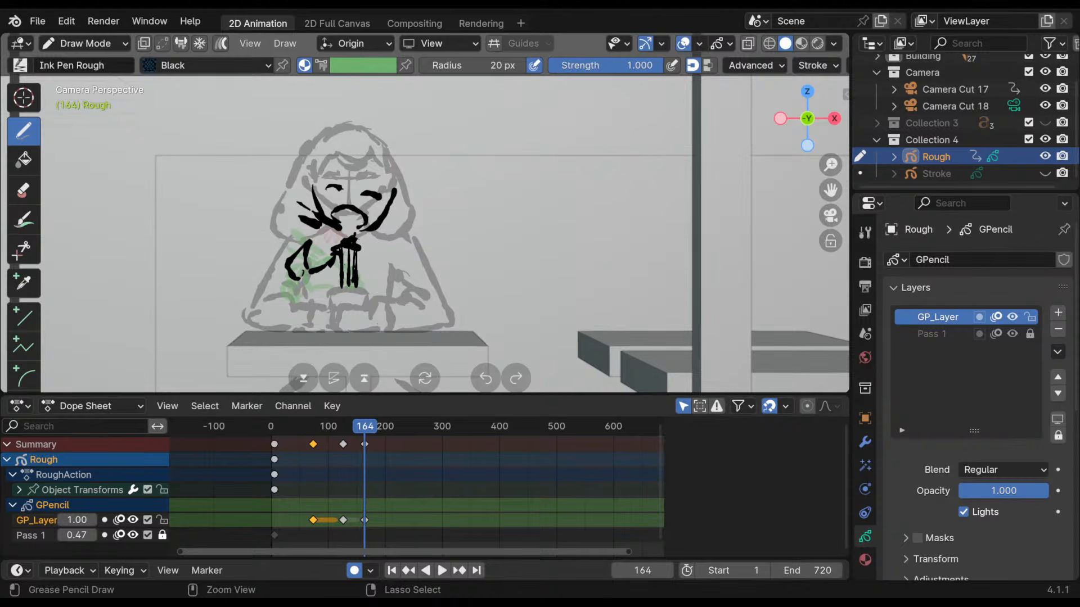
key("ctrl+z")
key("ctrl+z")
key("ctrl+z")
key("ctrl+z")
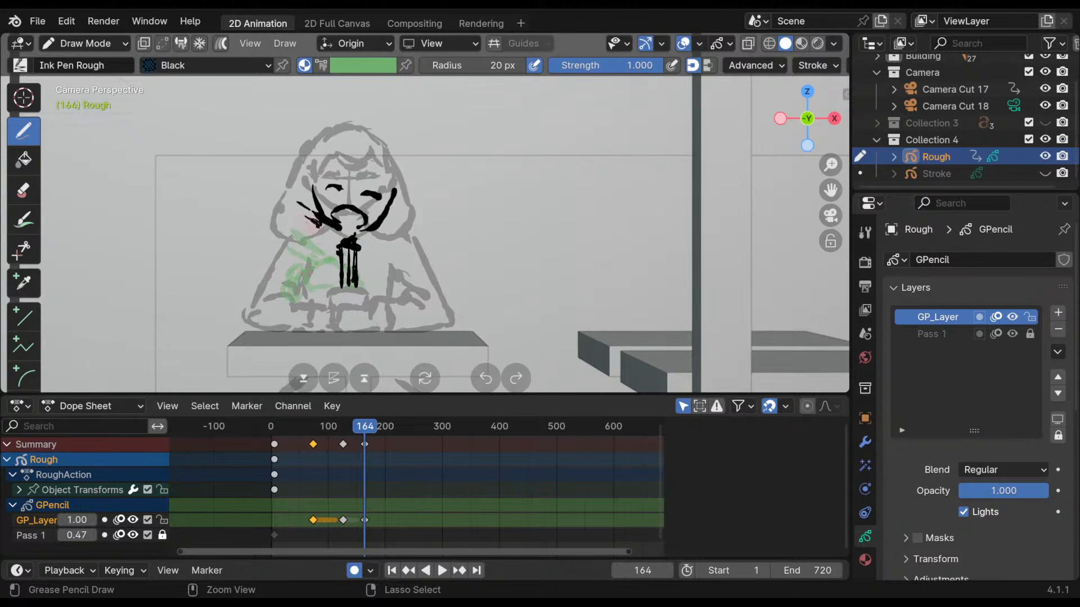
left_click_drag(294, 212, 341, 225)
left_click_drag(309, 232, 350, 221)
- Switch to the Pen brush, test its line beside the figure, set its radius to 4 px and remove the test strokes
left_click(23, 65)
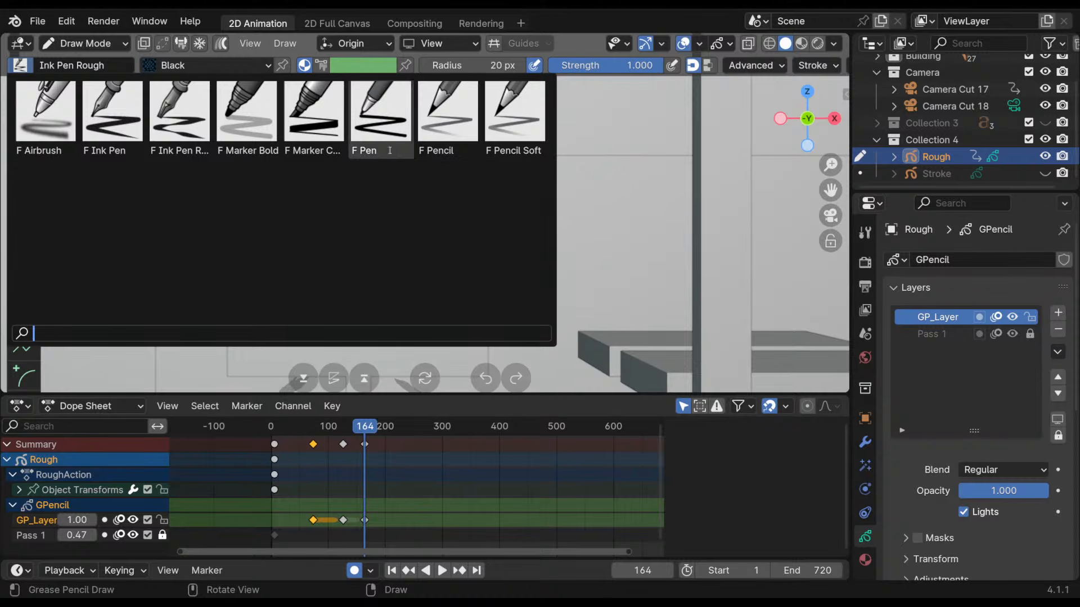
left_click(386, 118)
mouse_move(461, 177)
left_mouse_down()
mouse_move(533, 192)
mouse_move(470, 324)
left_mouse_up()
left_click_drag(457, 66, 427, 65)
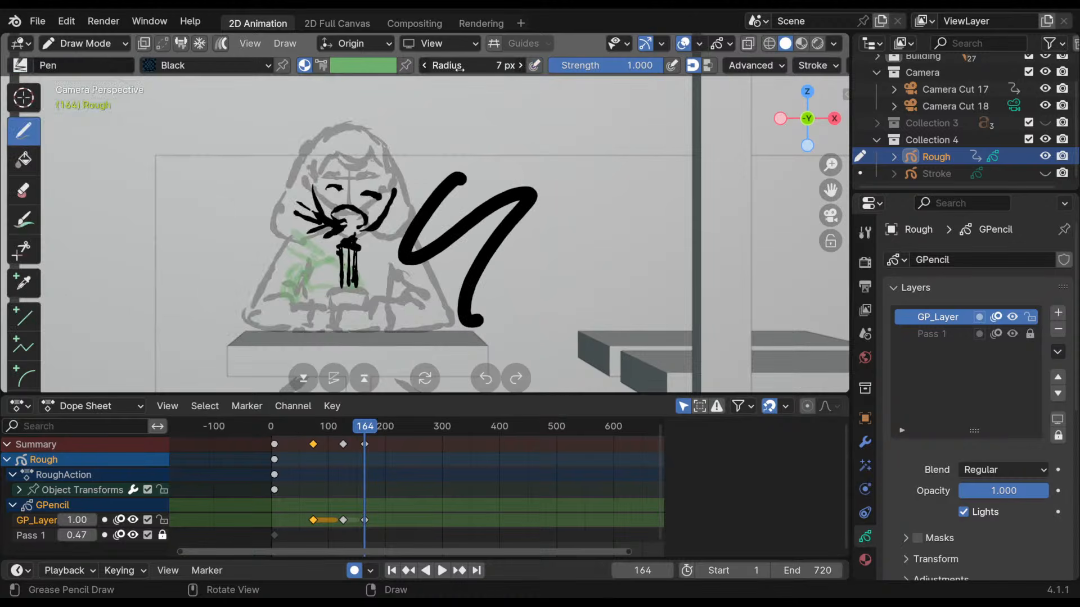
mouse_move(505, 123)
left_mouse_down()
mouse_move(499, 145)
mouse_move(581, 264)
left_mouse_up()
key("ctrl+z")
left_click_drag(424, 67, 422, 67)
mouse_move(548, 124)
left_mouse_down()
mouse_move(558, 244)
mouse_move(511, 290)
left_mouse_up()
key("ctrl+z")
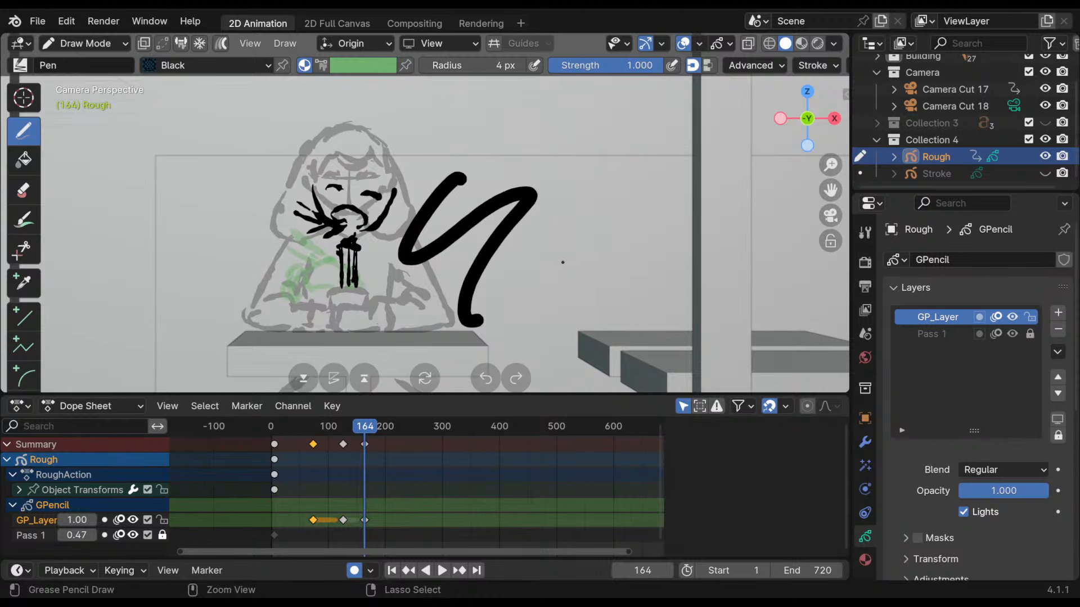
mouse_move(509, 228)
left_mouse_down("ctrl")
mouse_move(481, 263)
mouse_move(466, 315)
mouse_move(450, 234)
mouse_move(404, 262)
mouse_move(459, 179)
left_mouse_up("ctrl")
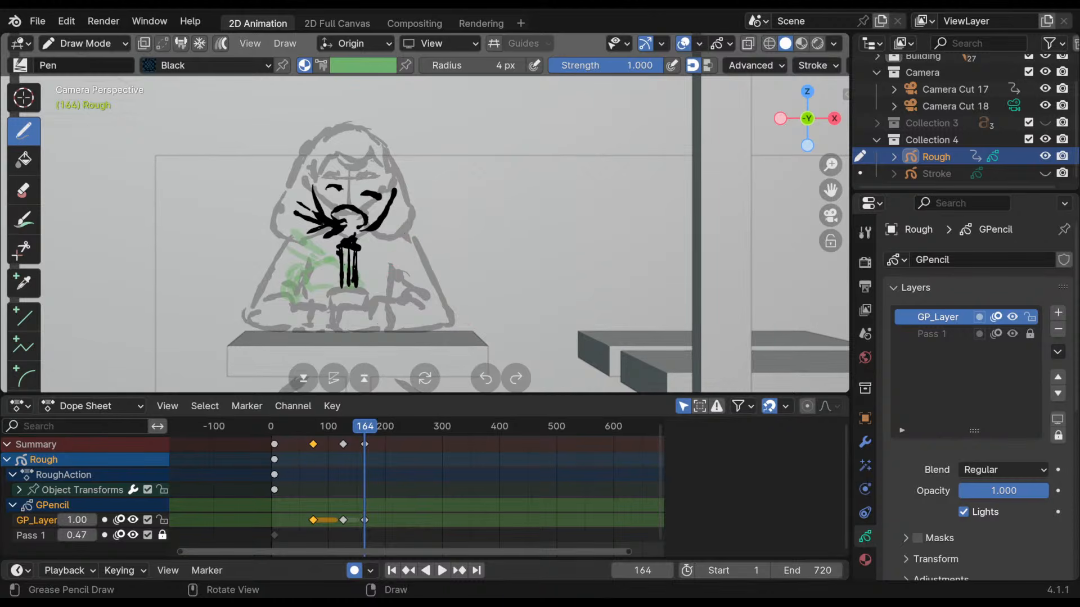
- Remove the thick hand and chopstick strokes from the frame 164 pose and try out thinner finger lines
left_click_drag(344, 231, 295, 206, "ctrl")
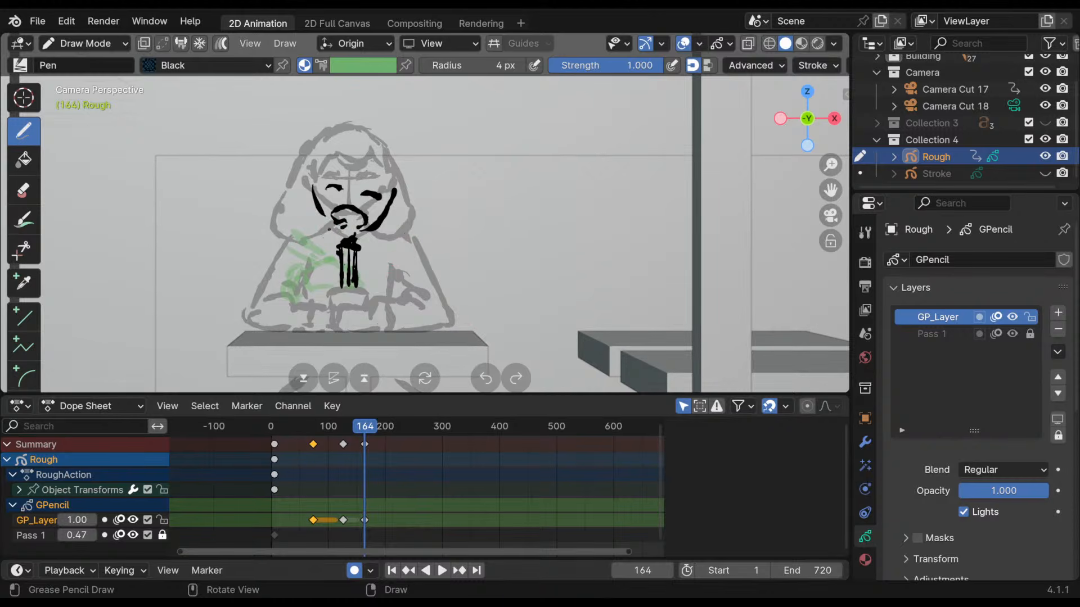
mouse_move(339, 243)
left_mouse_down("ctrl")
mouse_move(359, 237)
mouse_move(301, 208)
left_mouse_up("ctrl")
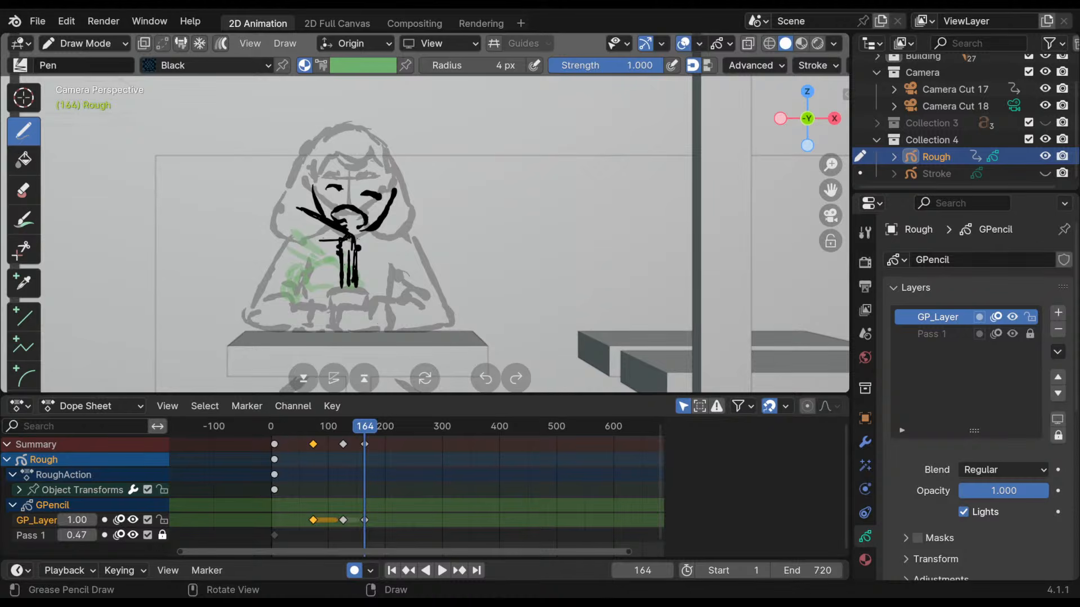
mouse_move(337, 246)
left_mouse_down()
mouse_move(289, 226)
mouse_move(341, 242)
mouse_move(327, 221)
mouse_move(344, 225)
mouse_move(321, 255)
mouse_move(321, 236)
mouse_move(309, 250)
mouse_move(329, 243)
mouse_move(307, 256)
mouse_move(327, 245)
mouse_move(317, 255)
left_mouse_up()
key("ctrl+z")
key("ctrl+z")
key("ctrl+z")
key("ctrl+z")
key("ctrl+z")
key("ctrl+z")
- Draw the back of the hand, the wrist and a chopstick line with thin strokes in the frame 164 pose
left_click_drag(300, 232, 307, 263)
left_click_drag(299, 234, 288, 252)
left_click_drag(289, 260, 300, 263)
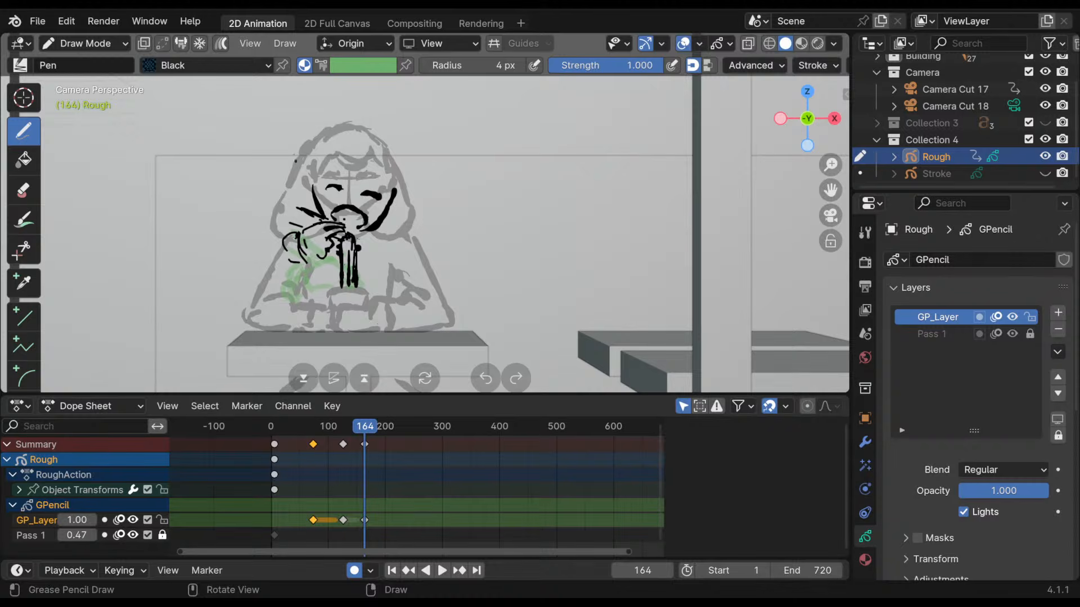
mouse_move(303, 209)
left_mouse_down()
mouse_move(292, 201)
mouse_move(284, 225)
left_mouse_up()
- Compare the reworked frame 164 pose with the previous one and play the motion onward
key("Down")
key("Up")
key("space")
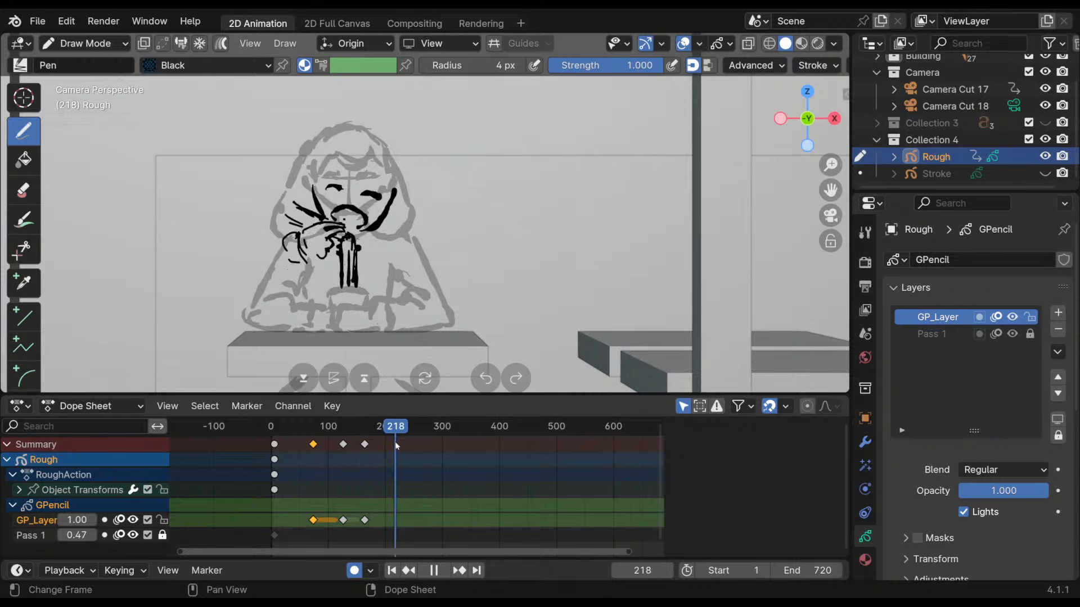
mouse_move(395, 443)
left_mouse_down()
mouse_move(355, 443)
mouse_move(378, 441)
mouse_move(378, 431)
left_mouse_up()
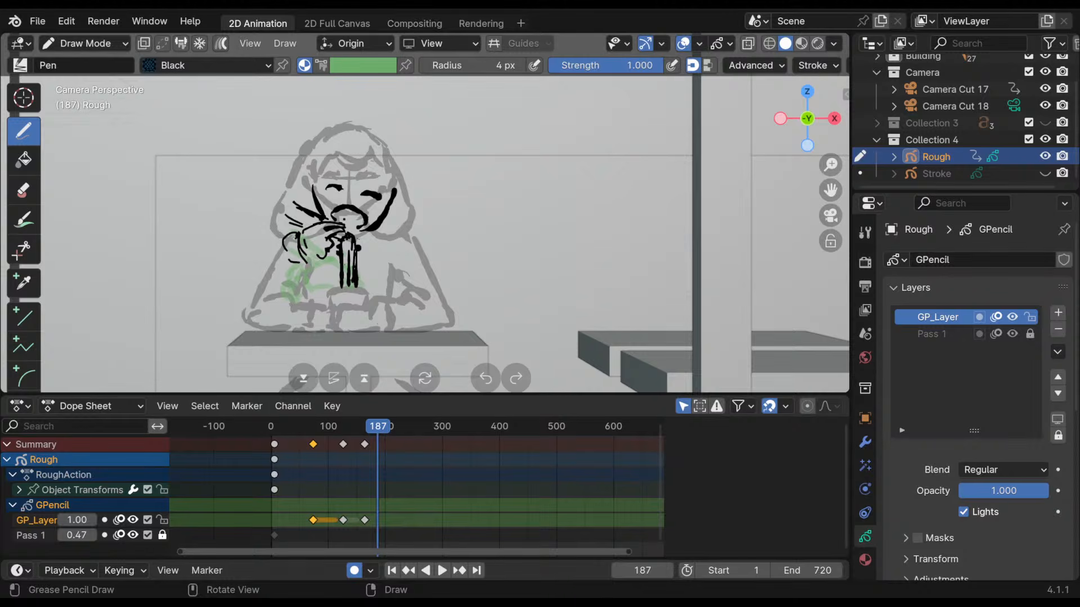
left_click_drag(329, 250, 299, 254)
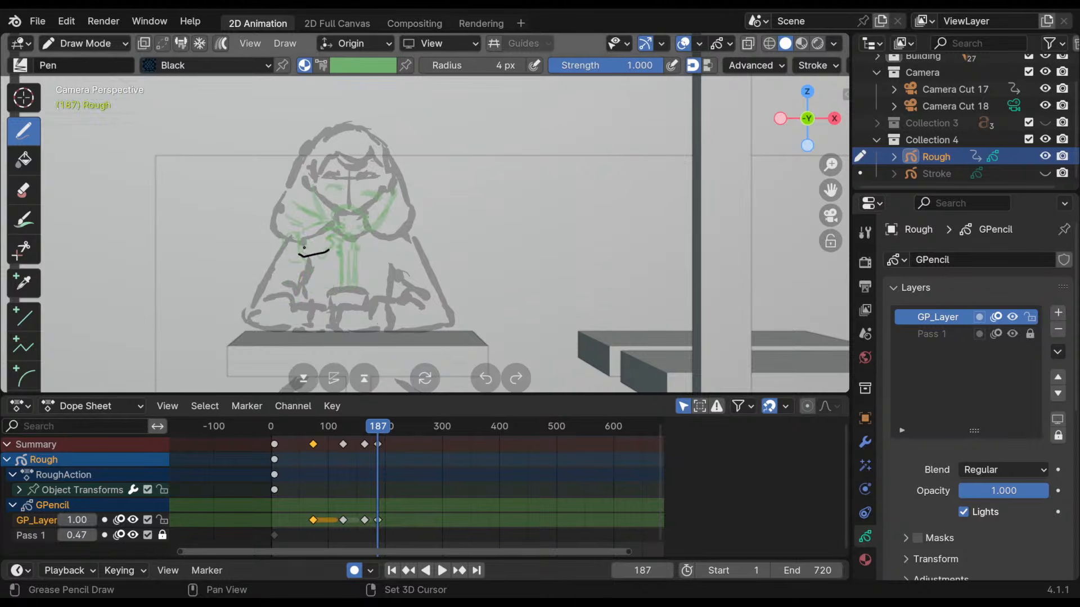
key("ctrl+z")
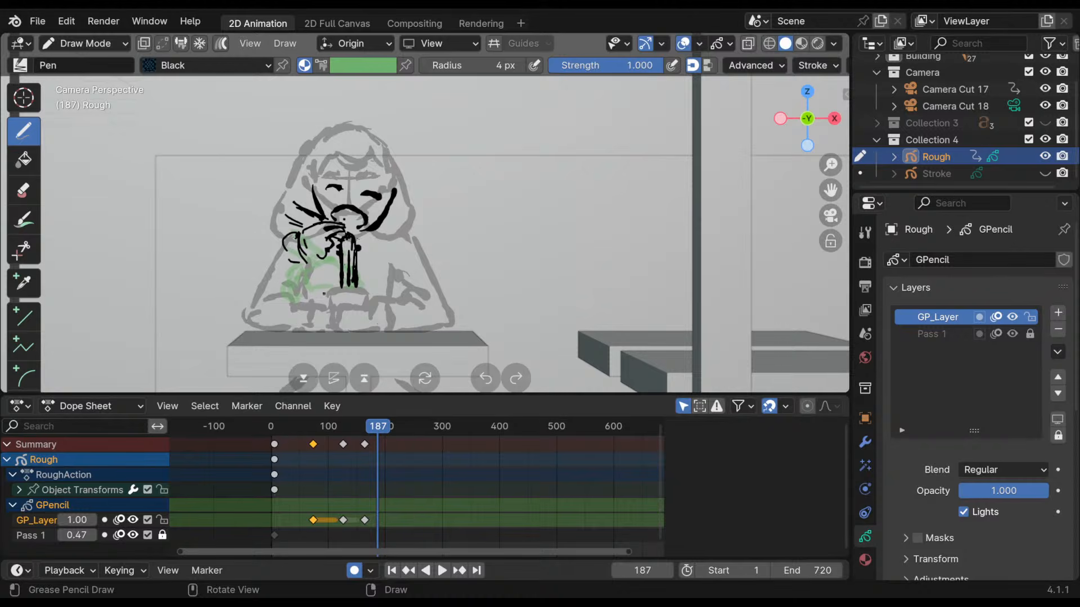
- Return to the frame 164 pose, redraw the hand as a rounder outline and extend the chopstick lines outward
key("Down")
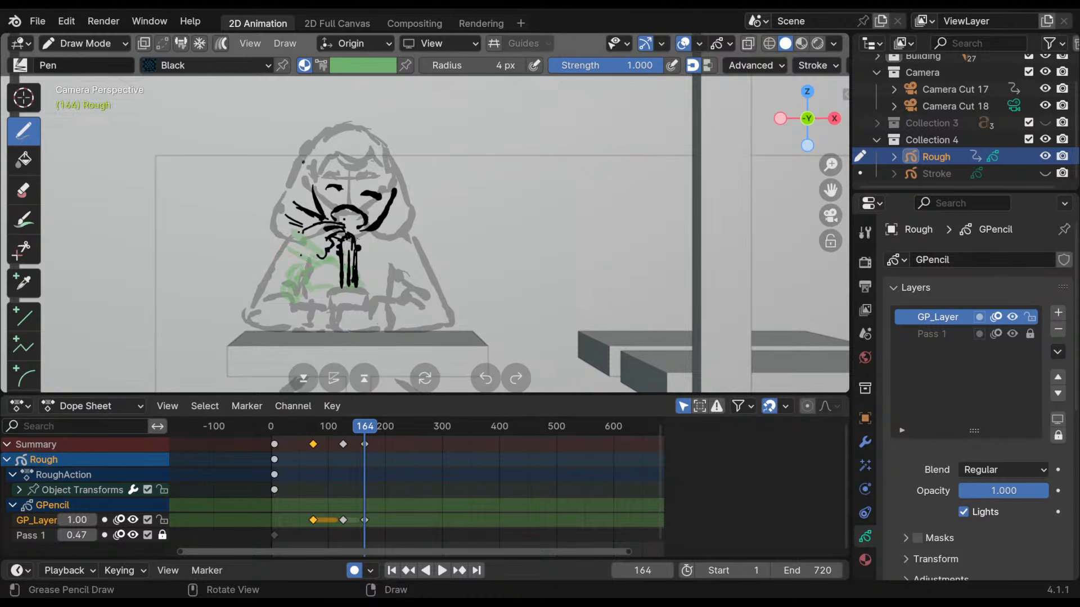
mouse_move(308, 210)
left_mouse_down()
mouse_move(287, 194)
mouse_move(267, 206)
mouse_move(293, 262)
mouse_move(319, 264)
mouse_move(333, 244)
left_mouse_up()
key("ctrl+z")
key("ctrl+z")
key("ctrl+z")
key("ctrl+z")
key("ctrl+z")
key("ctrl+z")
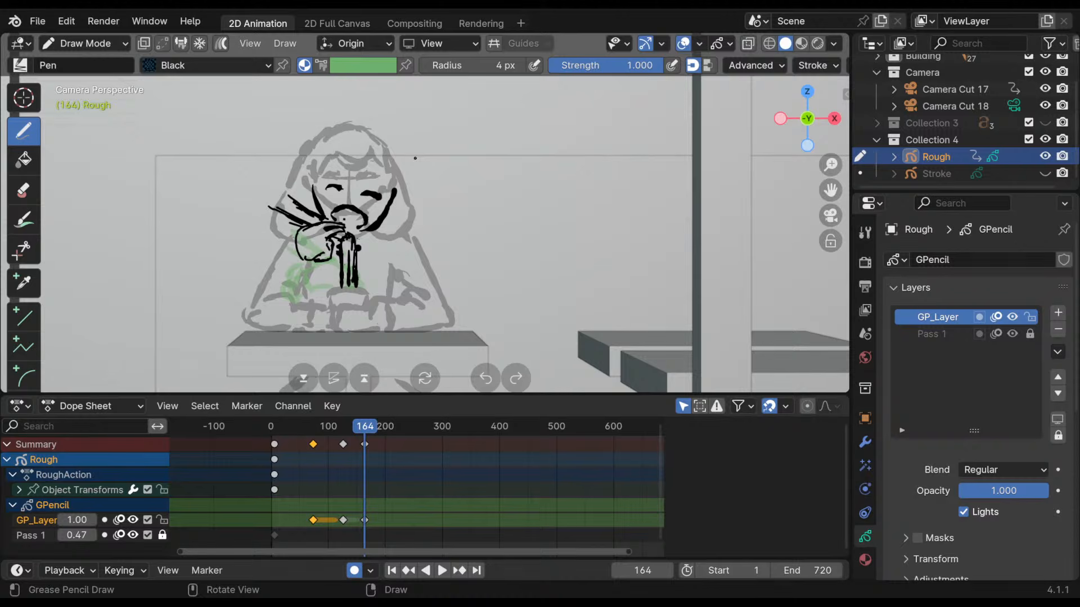
- Add a blank keyframe at frame 218 and sketch the mouth with long hanging strands and the first face contours
mouse_move(368, 437)
left_mouse_down()
mouse_move(349, 438)
mouse_move(397, 437)
left_mouse_up()
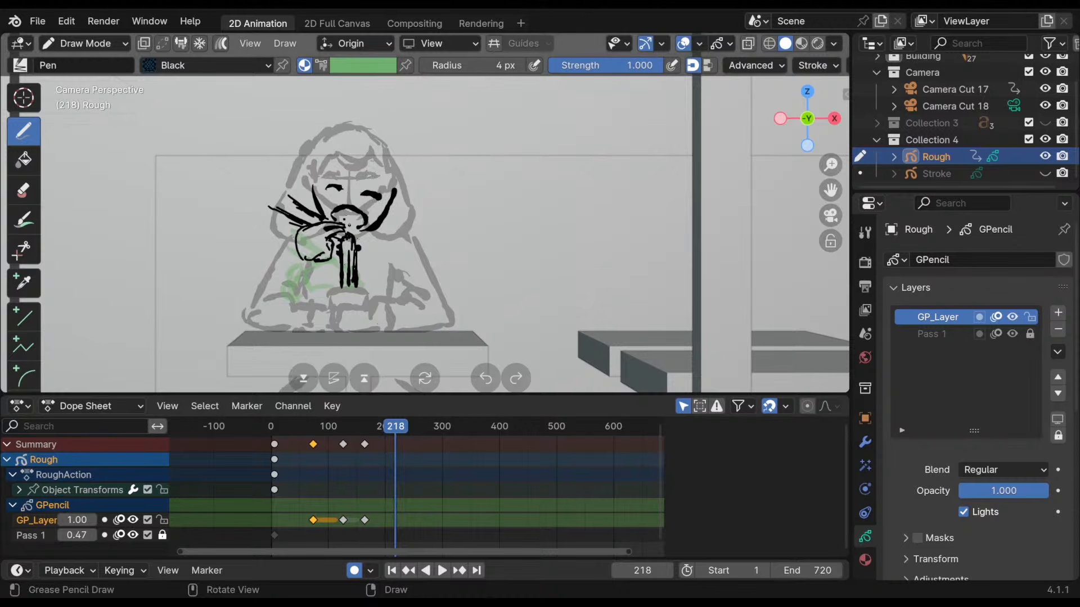
left_click(348, 213)
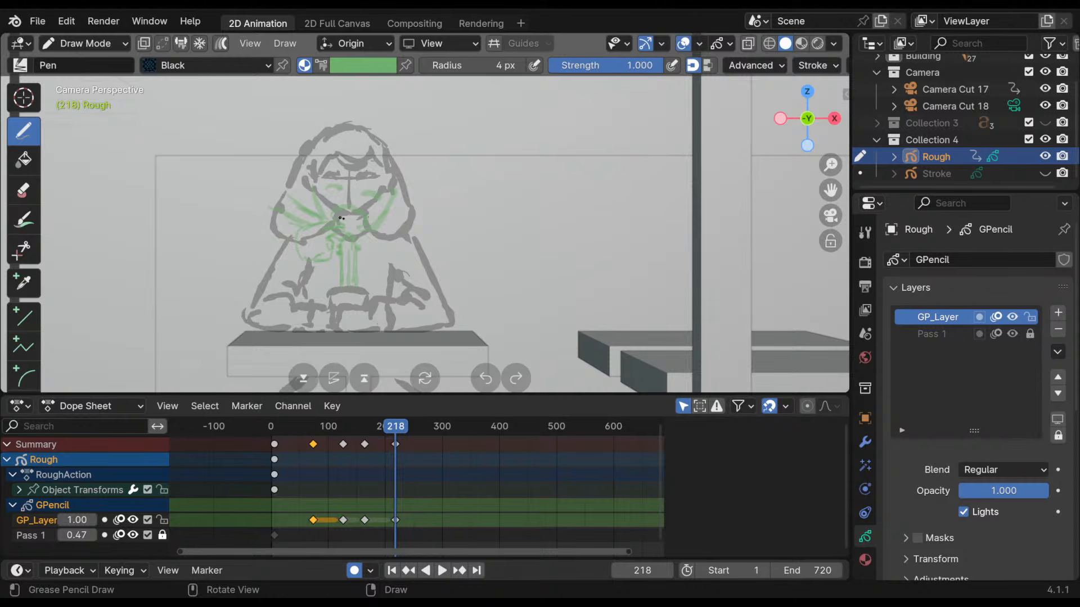
mouse_move(342, 217)
left_mouse_down()
mouse_move(338, 278)
mouse_move(349, 255)
mouse_move(357, 282)
mouse_move(349, 216)
left_mouse_up()
mouse_move(342, 214)
left_mouse_down()
mouse_move(318, 214)
mouse_move(334, 225)
left_mouse_up()
left_click_drag(324, 186, 320, 204)
left_click_drag(375, 177, 387, 192)
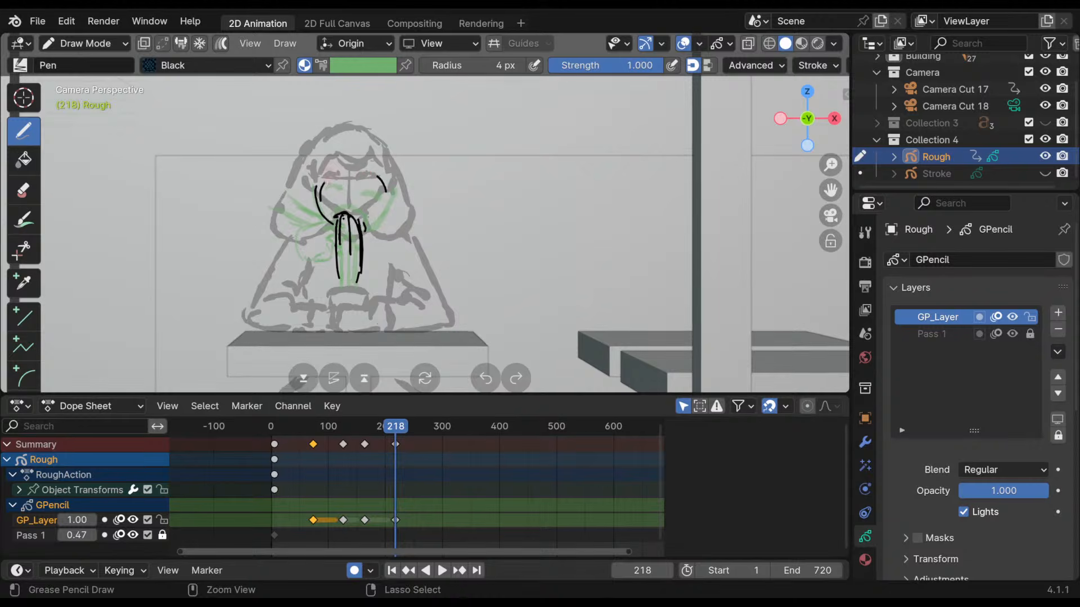
- Undo the last face contours at frame 218 and draw both sides of the jaw as longer curves down to the mouth
key("ctrl+z")
key("ctrl+z")
key("ctrl+z")
left_click_drag(316, 163, 335, 220)
left_click_drag(385, 173, 367, 225)
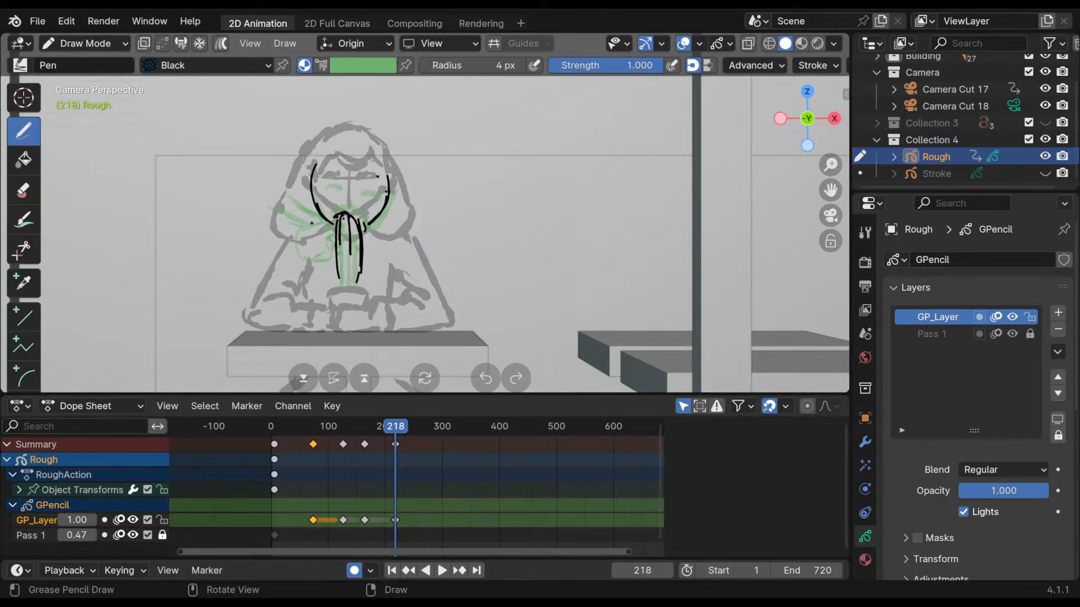
- Sketch two long chopsticks reaching to the strands and the hand holding them in the frame 218 pose
left_click_drag(322, 223, 267, 207)
left_click_drag(315, 234, 251, 225)
mouse_move(322, 220)
left_mouse_down()
mouse_move(296, 231)
mouse_move(317, 247)
mouse_move(304, 267)
mouse_move(280, 261)
mouse_move(314, 262)
left_mouse_up()
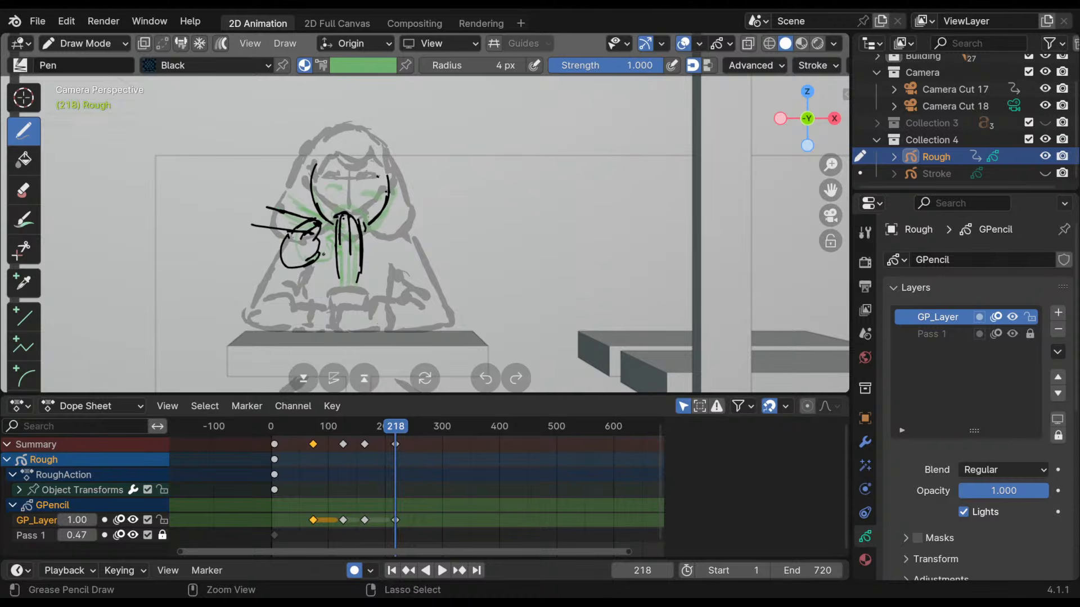
key("ctrl+z")
left_click_drag(320, 220, 334, 224)
left_click_drag(318, 227, 330, 229)
- Add a blank keyframe at frame 275 and sketch the hand lowered in front of the chest with fingers and cuff
mouse_move(396, 450)
left_mouse_down()
mouse_move(317, 447)
mouse_move(428, 460)
left_mouse_up()
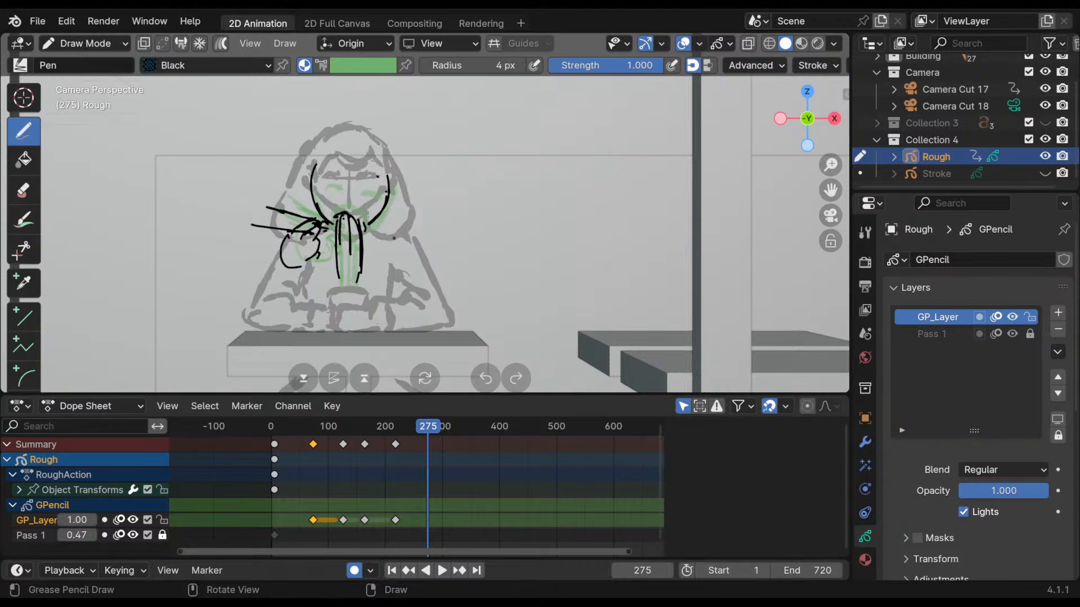
left_click(318, 246)
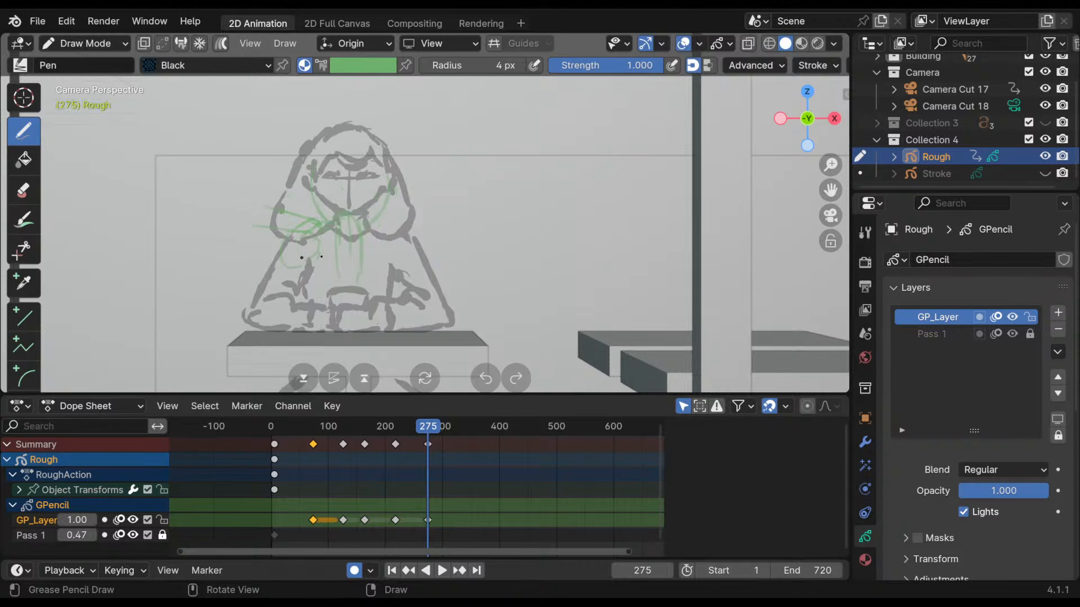
left_click_drag(314, 254, 309, 257)
mouse_move(320, 246)
left_mouse_down()
mouse_move(302, 246)
mouse_move(325, 256)
mouse_move(317, 278)
mouse_move(280, 273)
mouse_move(314, 272)
mouse_move(320, 261)
mouse_move(301, 262)
mouse_move(331, 253)
mouse_move(314, 256)
left_mouse_up()
key("ctrl+z")
mouse_move(323, 251)
left_mouse_down()
mouse_move(333, 255)
mouse_move(324, 261)
left_mouse_up()
left_click_drag(326, 259, 319, 262)
mouse_move(305, 261)
left_mouse_down()
mouse_move(322, 261)
mouse_move(319, 276)
left_mouse_up()
mouse_move(322, 269)
left_mouse_down()
mouse_move(312, 278)
mouse_move(321, 283)
mouse_move(298, 283)
left_mouse_up()
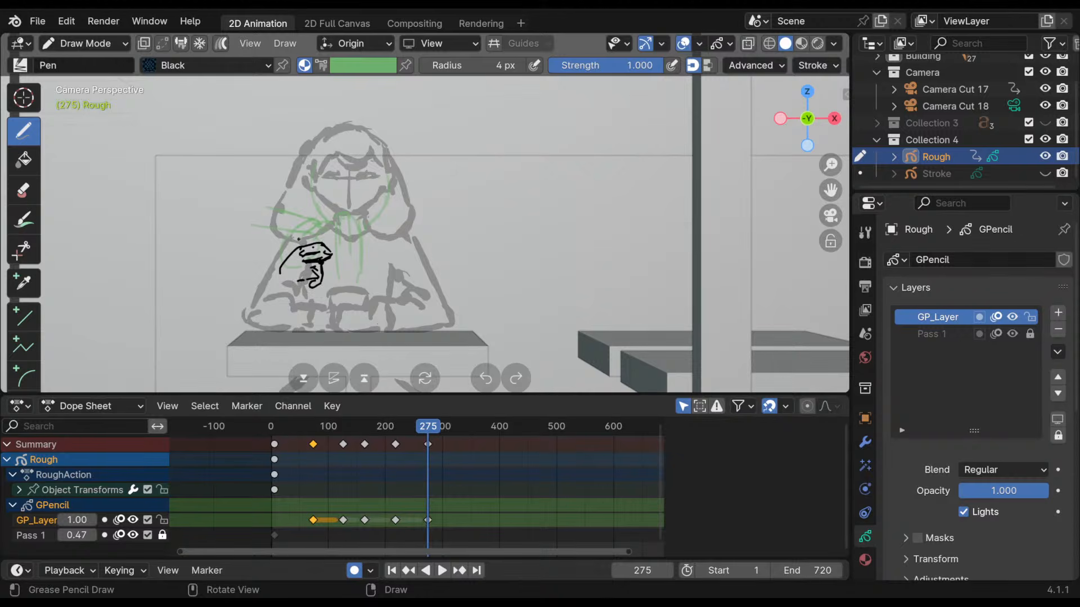
- Draw the two chopsticks slanting down through the lowered hand in the frame 275 pose
left_click_drag(258, 228, 298, 243)
left_click_drag(268, 211, 337, 268)
left_click_drag(328, 259, 339, 265)
- Sketch the turned face contour and the strands swinging sideways from the mouth in the frame 275 pose
left_click_drag(322, 153, 337, 220)
left_click_drag(382, 208, 361, 224)
left_click_drag(398, 173, 349, 224)
mouse_move(369, 136)
left_mouse_down()
mouse_move(387, 208)
mouse_move(344, 197)
mouse_move(337, 211)
mouse_move(360, 239)
mouse_move(349, 267)
left_mouse_up()
left_click_drag(361, 224, 354, 266)
left_click_drag(352, 206, 367, 266)
- Add a blank keyframe at frame 329 and sketch shorter strands curving from the mouth the opposite way
left_click_drag(398, 444, 459, 447)
left_click_drag(341, 203, 333, 220)
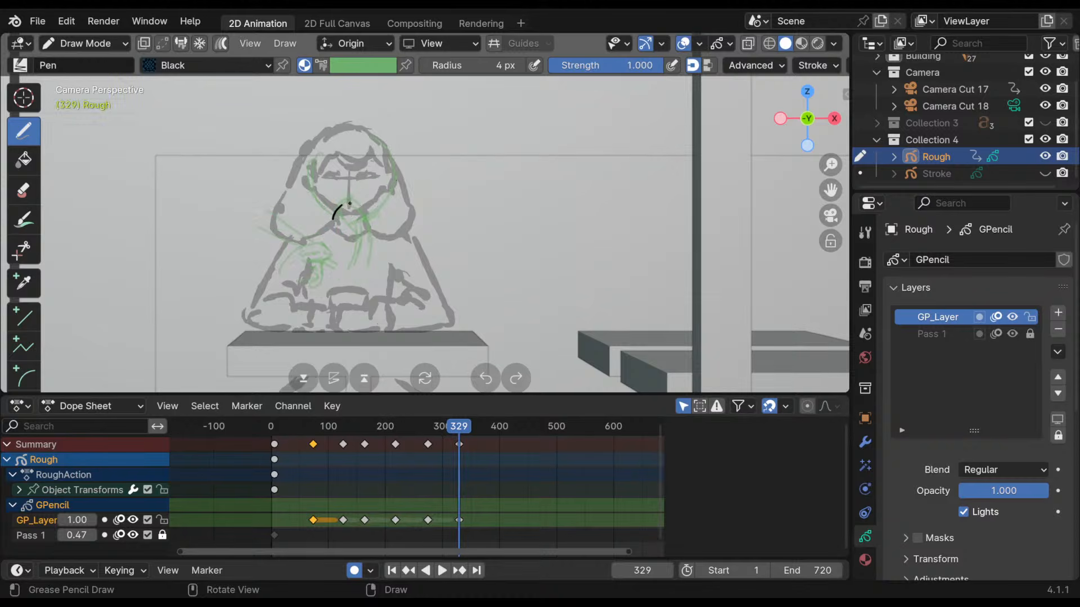
mouse_move(346, 204)
left_mouse_down()
mouse_move(342, 243)
mouse_move(356, 246)
left_mouse_up()
mouse_move(353, 211)
left_mouse_down()
mouse_move(344, 224)
mouse_move(354, 212)
left_mouse_up()
- Move further past frame 329 and sketch the small remainder of the strands at the mouth on a new keyframe
left_click_drag(461, 432, 494, 429)
mouse_move(342, 216)
left_mouse_down()
mouse_move(347, 227)
mouse_move(354, 222)
left_mouse_up()
mouse_move(354, 208)
left_mouse_down()
mouse_move(357, 220)
mouse_move(348, 216)
mouse_move(360, 214)
left_mouse_up()
- Add a blank keyframe at frame 425 and sketch the closed mouth with the curved jaw line below it
left_click_drag(493, 427, 514, 427)
left_click(339, 210)
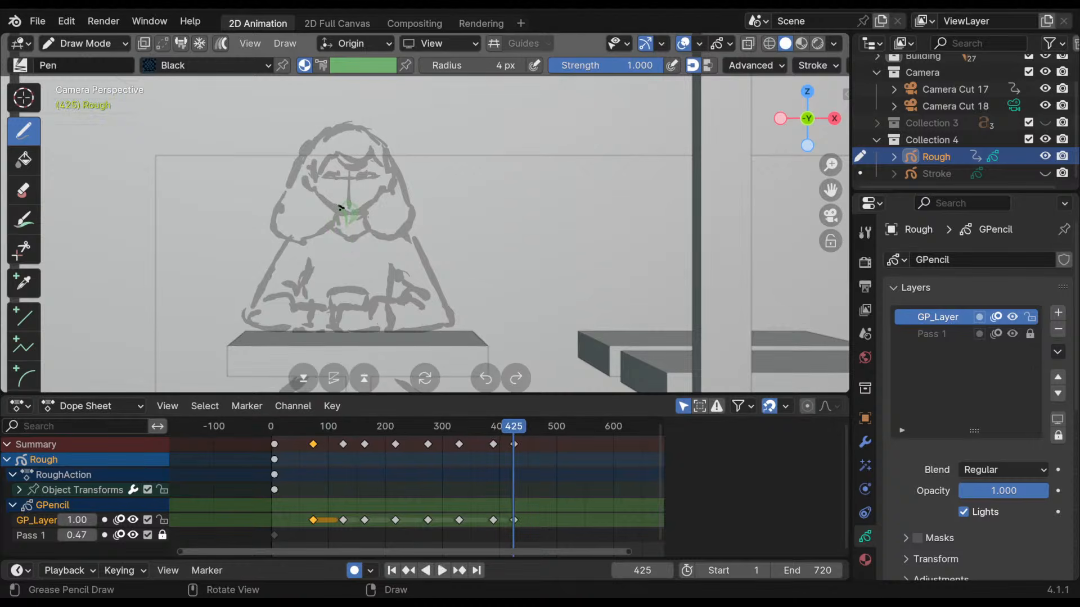
mouse_move(339, 208)
left_mouse_down()
mouse_move(359, 217)
mouse_move(383, 193)
left_mouse_up()
- Flip back and forth through the poses at frames 218, 275 and 329 and play them to judge the strands' motion
mouse_move(514, 442)
left_mouse_down()
mouse_move(431, 439)
mouse_move(518, 443)
mouse_move(366, 454)
mouse_move(515, 448)
mouse_move(395, 444)
mouse_move(459, 444)
left_mouse_up()
key("Down")
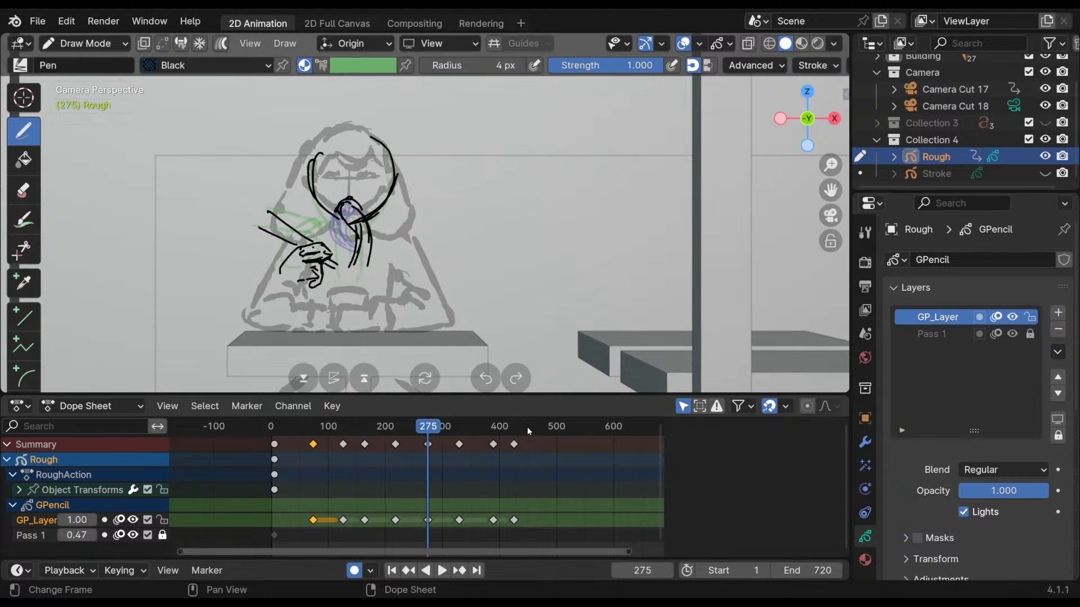
key("Down")
key("Up")
key("Down")
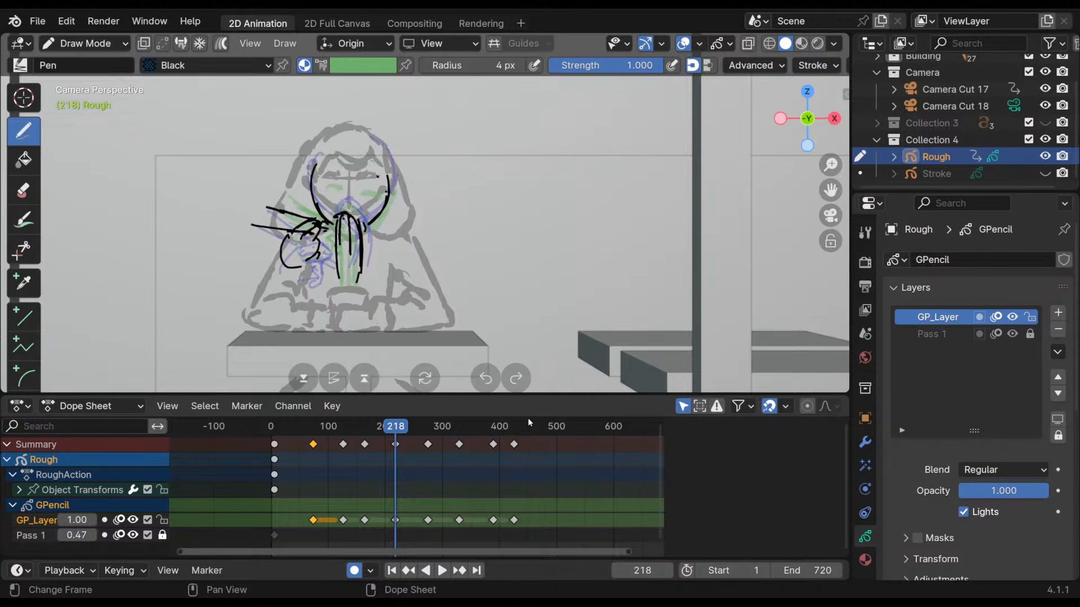
key("Up")
key("Up")
key("Up")
key("Down")
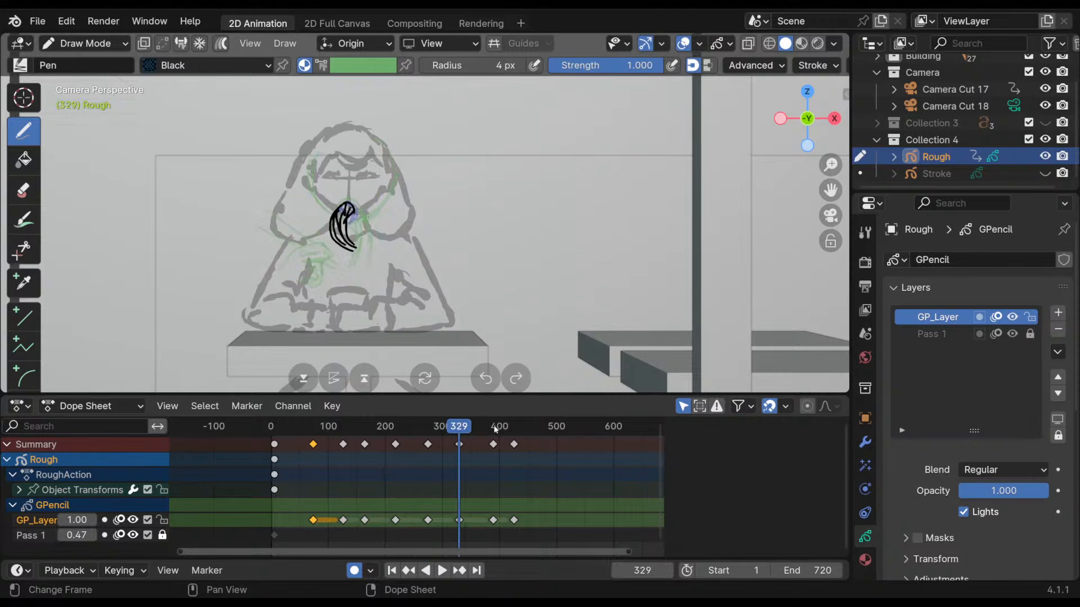
key("Down")
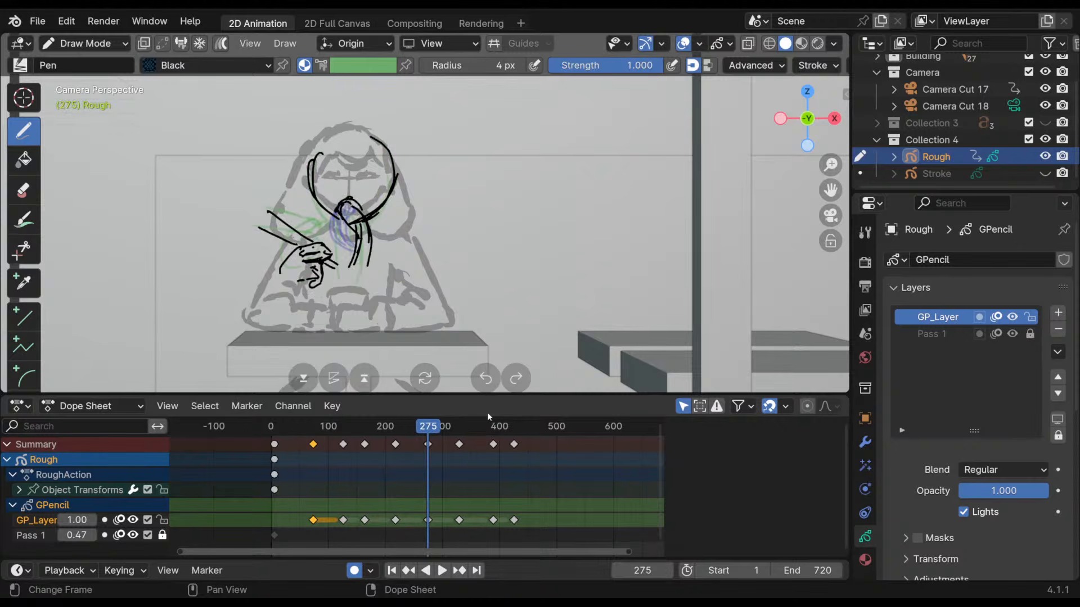
key("Up")
key("space")
mouse_move(490, 417)
left_mouse_down()
mouse_move(511, 427)
mouse_move(429, 430)
mouse_move(559, 439)
mouse_move(312, 499)
mouse_move(559, 495)
mouse_move(421, 488)
mouse_move(418, 502)
mouse_move(545, 500)
mouse_move(333, 502)
mouse_move(374, 521)
mouse_move(349, 523)
left_mouse_up()
- Go back to the pose at frame 126 and remove all of its thick hand and chopstick strokes
left_click_drag(352, 437, 346, 488)
key("Up")
key("Down")
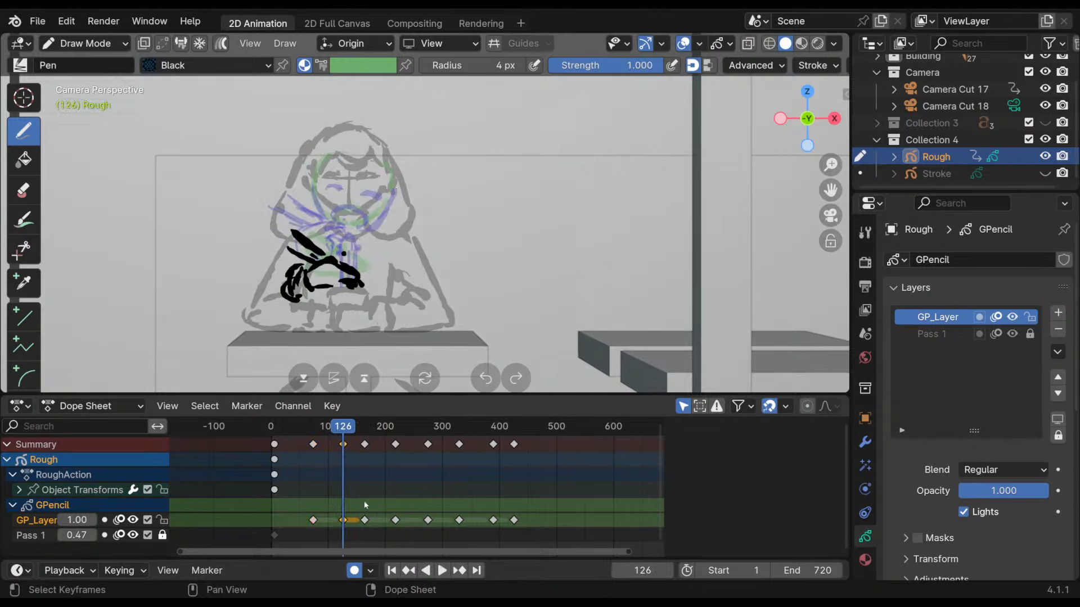
key("ctrl+z")
key("ctrl+z")
key("ctrl+z")
key("ctrl+z")
key("ctrl+z")
key("ctrl+z")
key("ctrl+z")
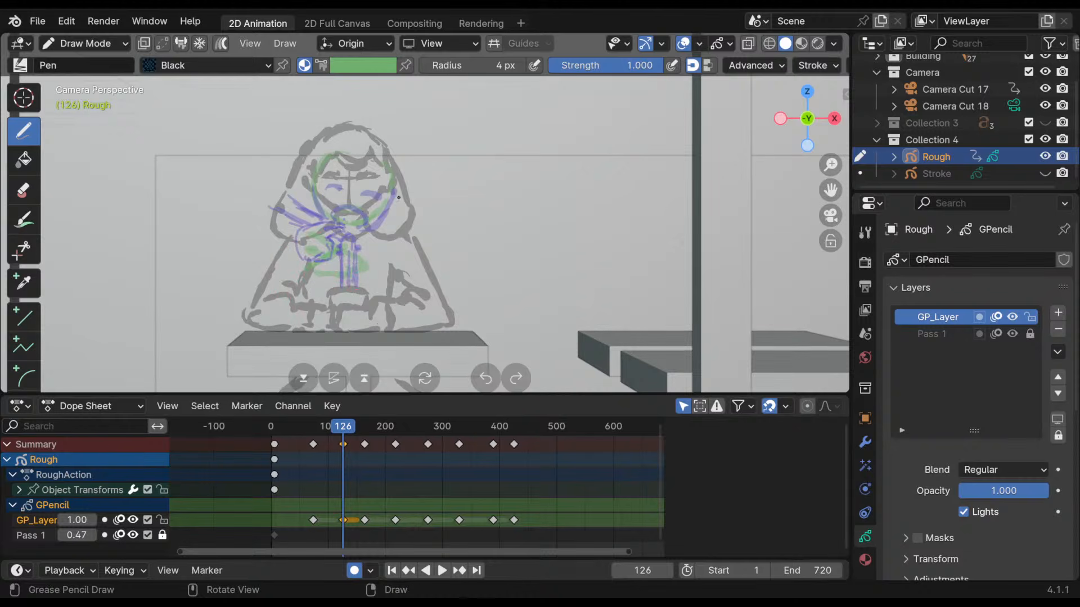
left_click(119, 520)
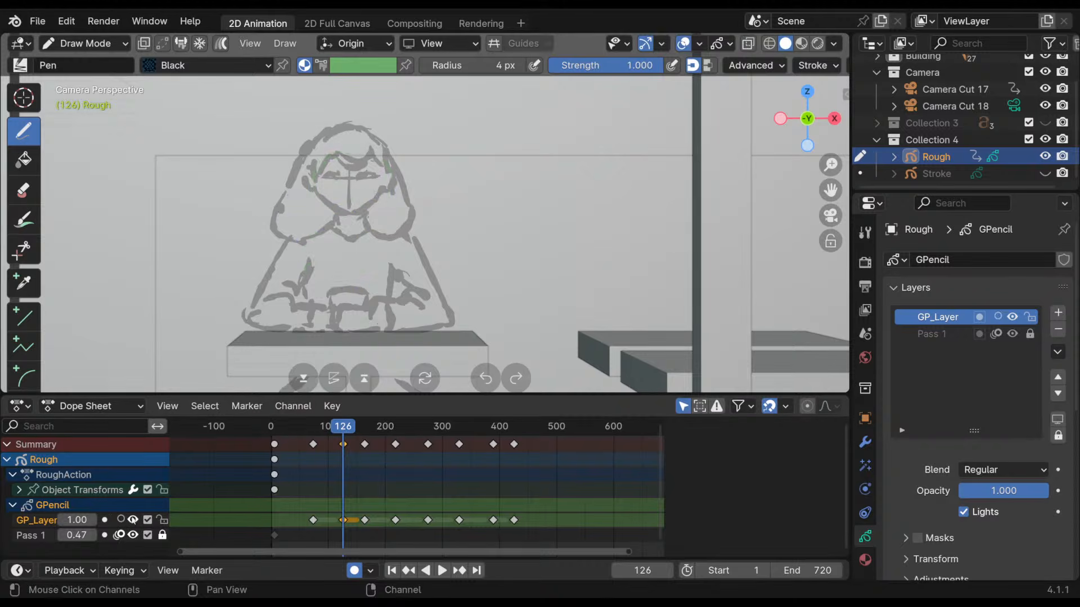
left_click(120, 519)
key("space")
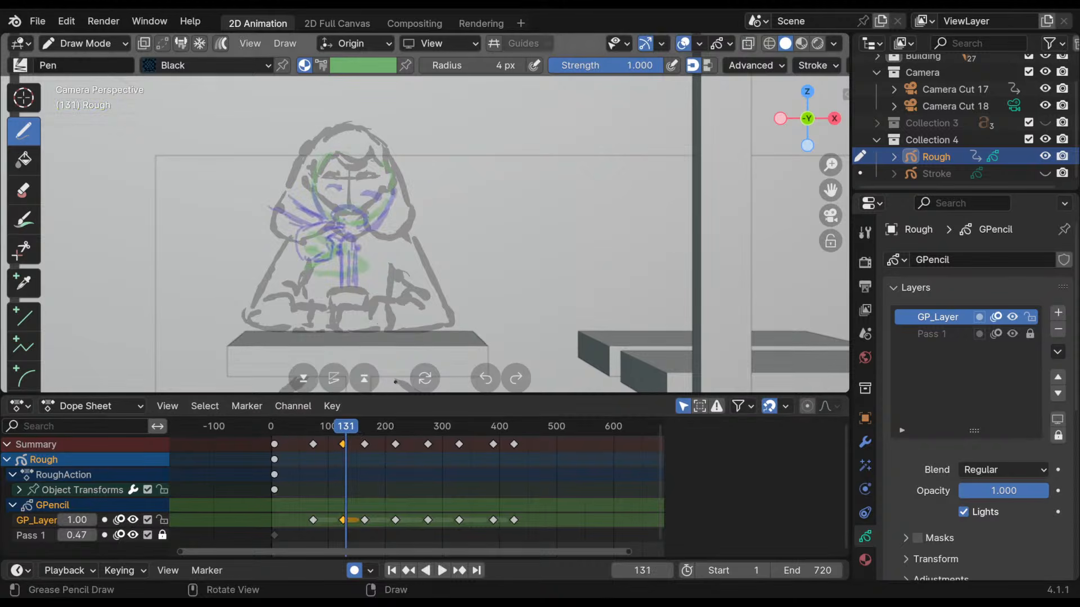
key("Escape")
- Flip repeatedly through all key poses between frames 74 and 425 to review the action, ending on frame 126
key("Down")
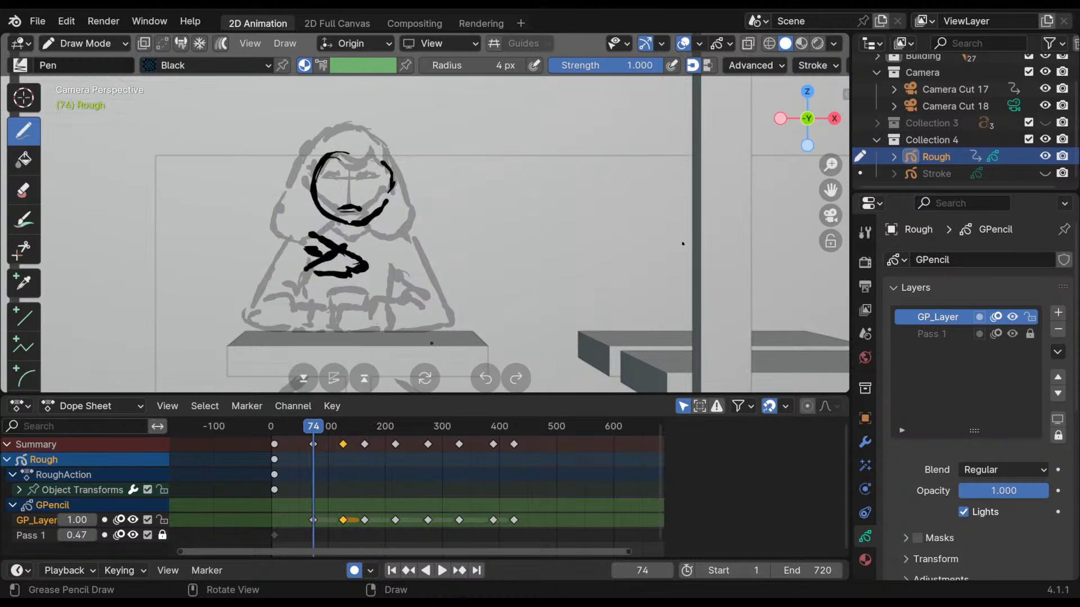
key("Up")
key("Up")
key("Down")
key("Down")
key("Up")
key("Down")
key("Up")
key("Down")
key("Up")
key("Up")
key("Up")
key("Up")
key("Up")
key("Up")
key("Up")
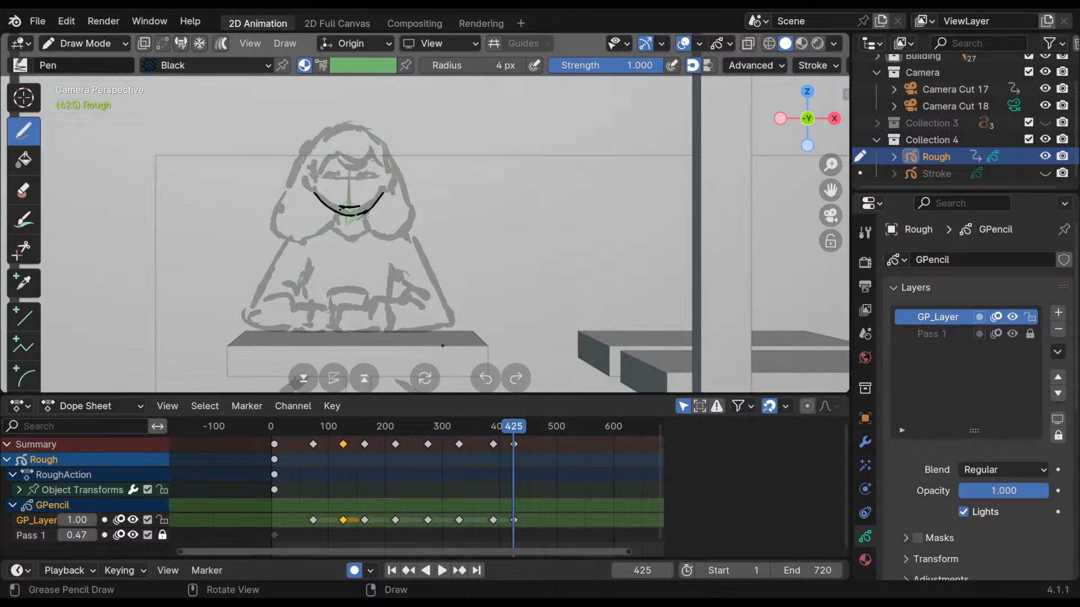
key("Down")
key("Down")
key("Down")
key("Down")
key("Down")
key("Down")
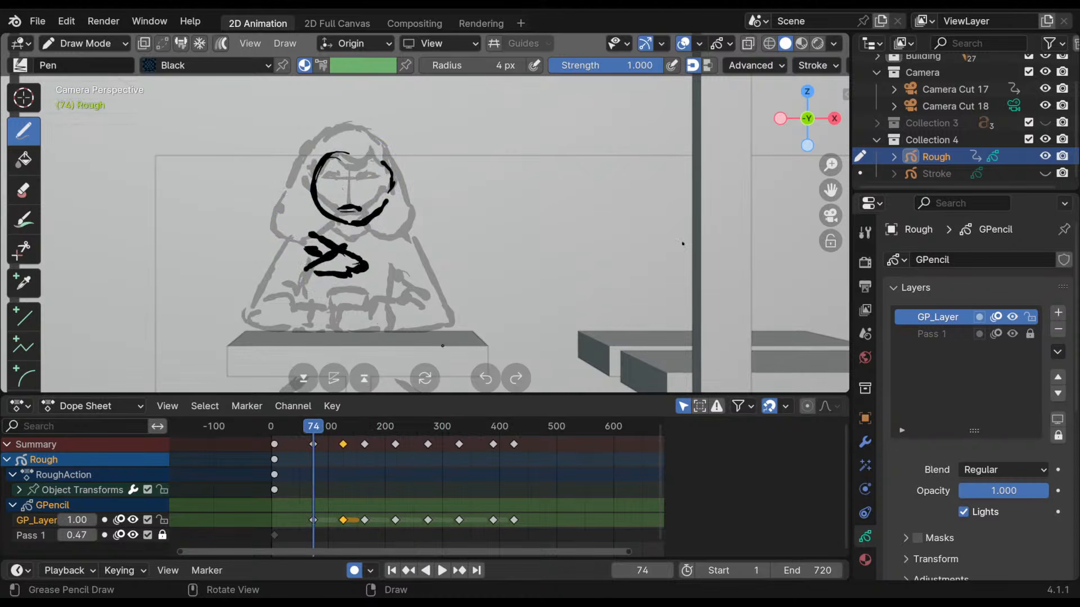
key("Up")
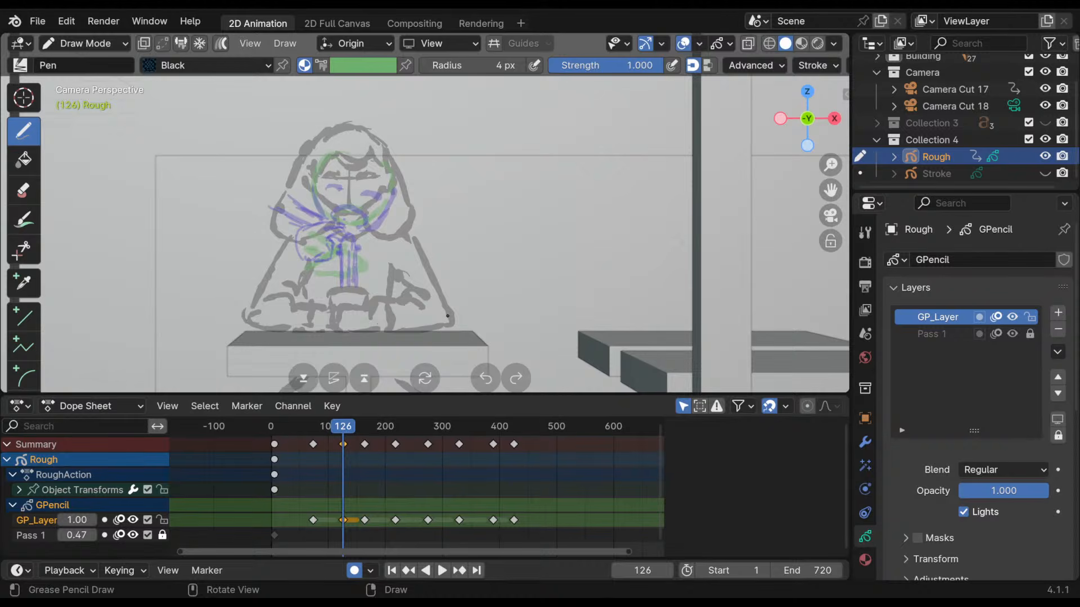
- Flip back and forth between the poses at frames 126 and 164 and through the key poses up to frame 425
key("Up")
key("Down")
key("Up")
key("Down")
mouse_move(410, 197)
left_mouse_down()
mouse_move(431, 225)
mouse_move(469, 242)
left_mouse_up()
key("ctrl+z")
key("Up")
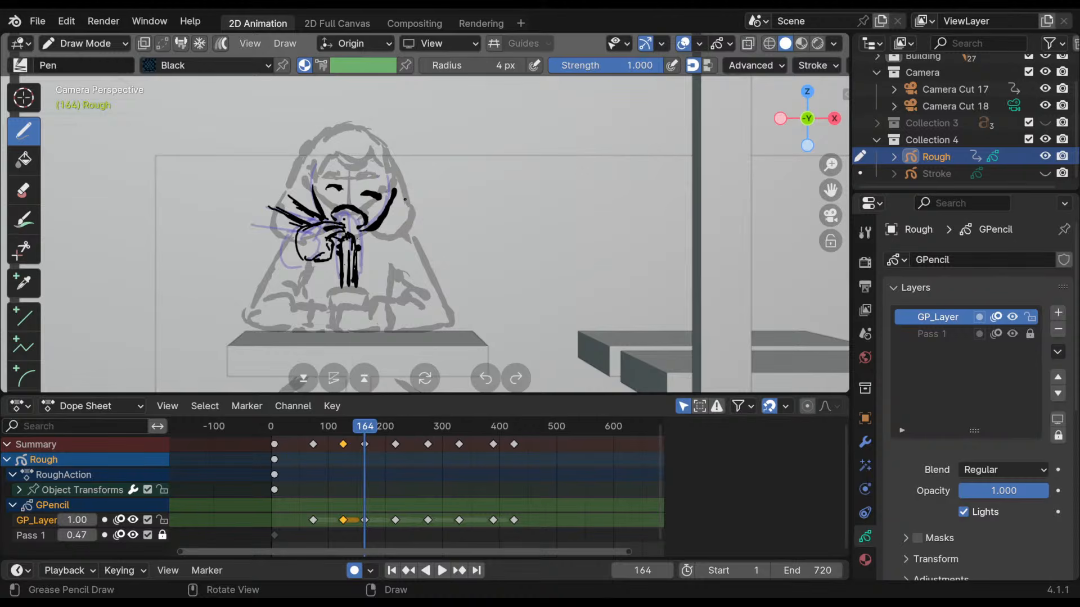
key("Down")
key("Up")
key("Down")
key("Up")
key("Down")
key("Up")
key("Up")
key("Up")
key("Up")
key("Up")
key("Up")
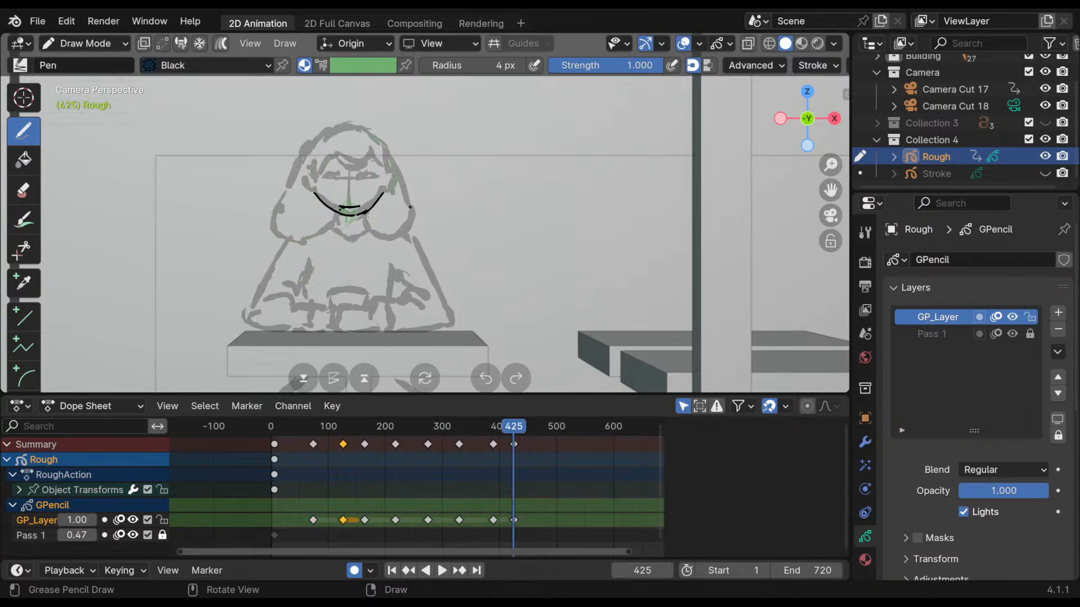
key("Down")
key("Down")
key("Down")
key("Down")
key("Down")
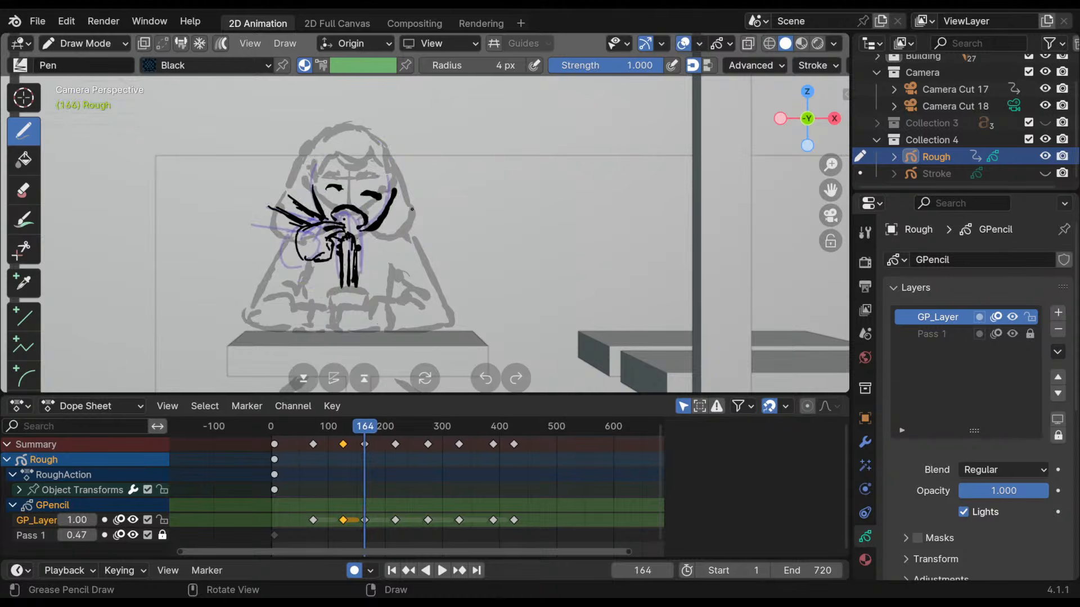
- Compare the empty pose at frame 126 with the neighbouring poses at frames 74 and 164
key("Down")
key("Up")
key("Down")
key("Down")
key("Up")
key("Up")
key("Down")
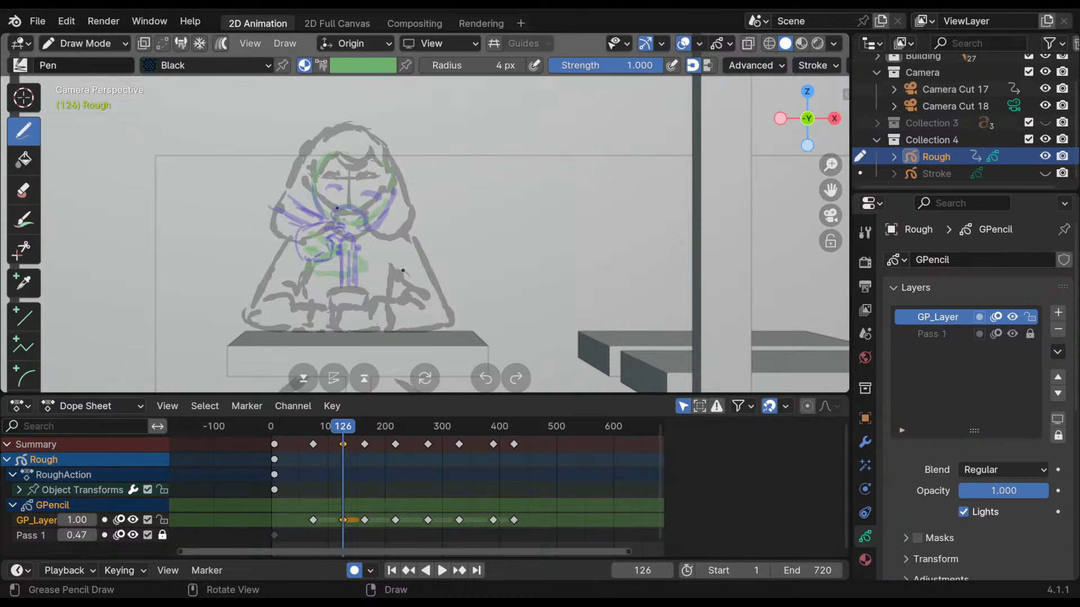
key("Up")
key("Up")
key("Down")
key("Down")
mouse_move(342, 209)
left_mouse_down()
mouse_move(369, 220)
mouse_move(336, 212)
left_mouse_up()
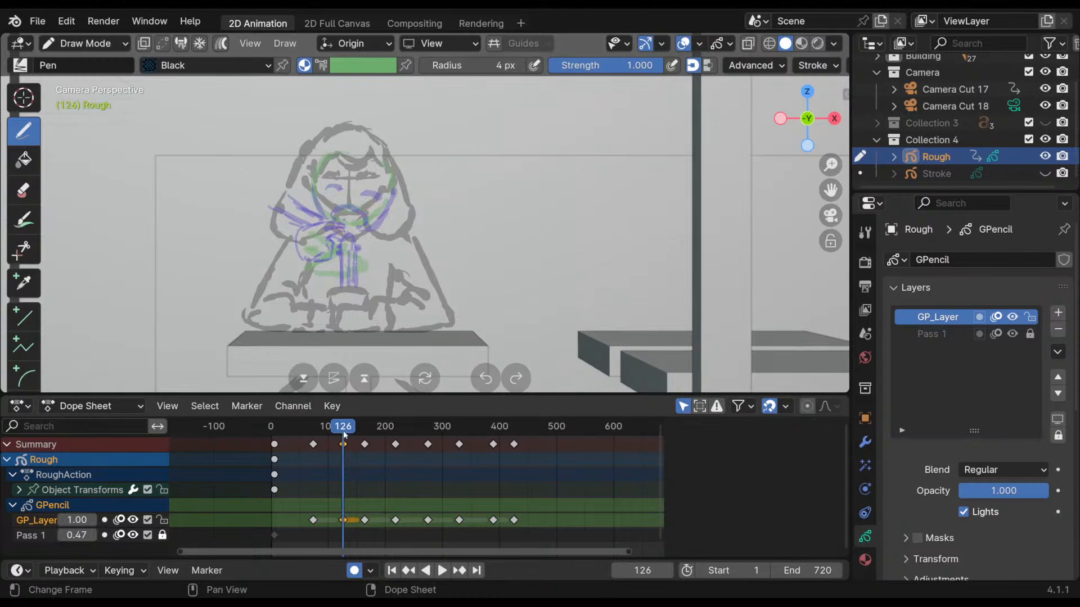
- Play the opening of the action and flip between frames 6, 74 and 126 to check how the hand starts moving
left_click(277, 452)
key("space")
mouse_move(278, 451)
left_mouse_down()
mouse_move(484, 441)
mouse_move(534, 455)
mouse_move(658, 457)
mouse_move(327, 490)
mouse_move(391, 474)
mouse_move(548, 477)
mouse_move(320, 488)
mouse_move(431, 481)
mouse_move(352, 477)
left_mouse_up()
key("Up")
key("Down")
key("Down")
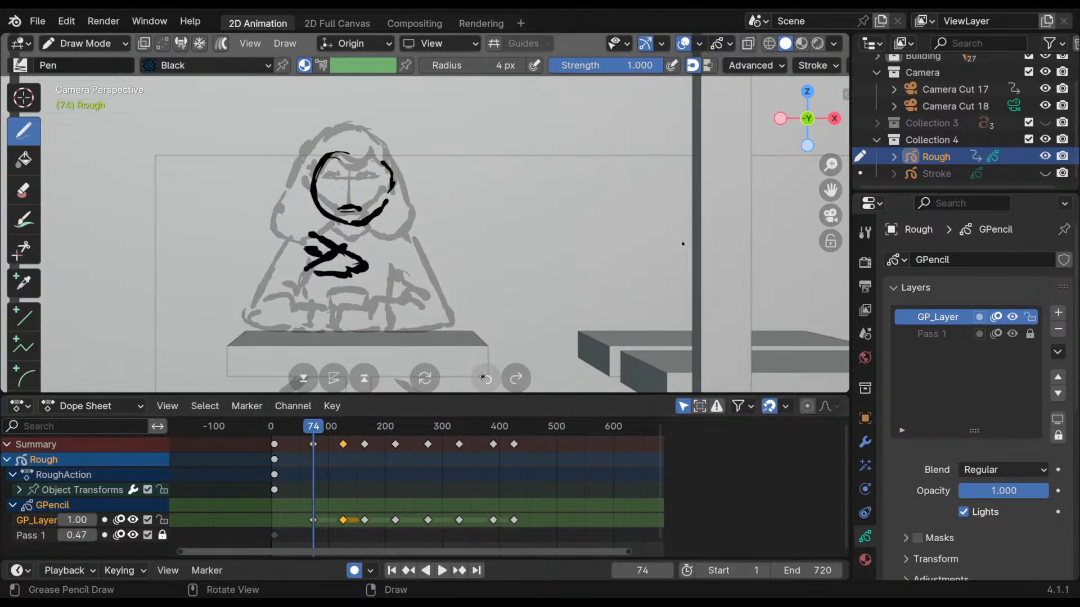
key("Up")
key("Up")
key("Down")
key("Down")
key("Down")
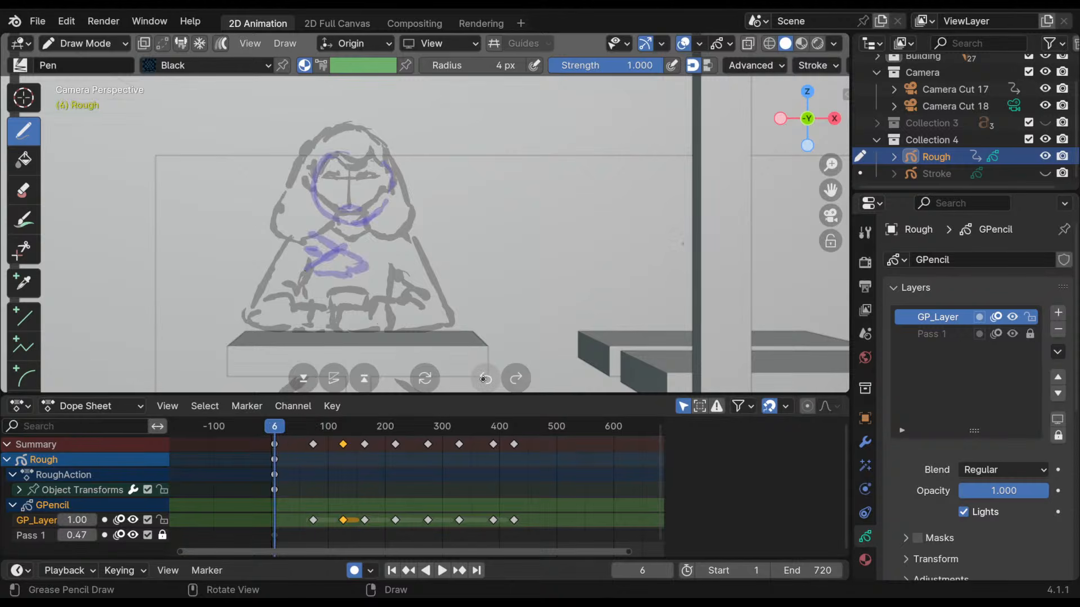
- Remove the thick hand and chopstick strokes from the pose at frame 74, keeping the face circle and mouth
key("Up")
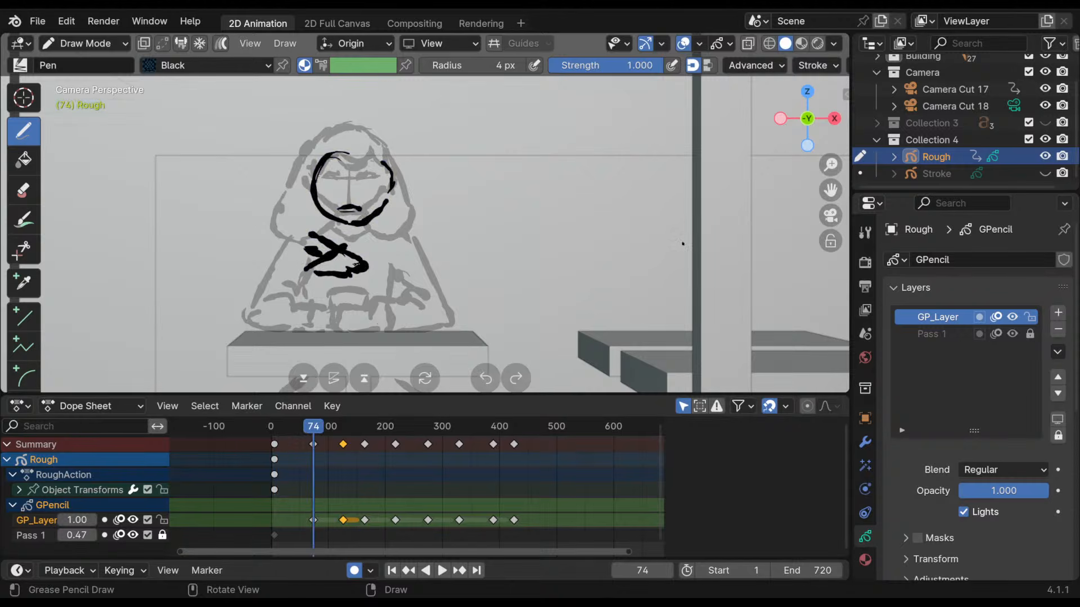
key("ctrl+z")
key("ctrl+z")
left_click_drag(333, 263, 377, 275)
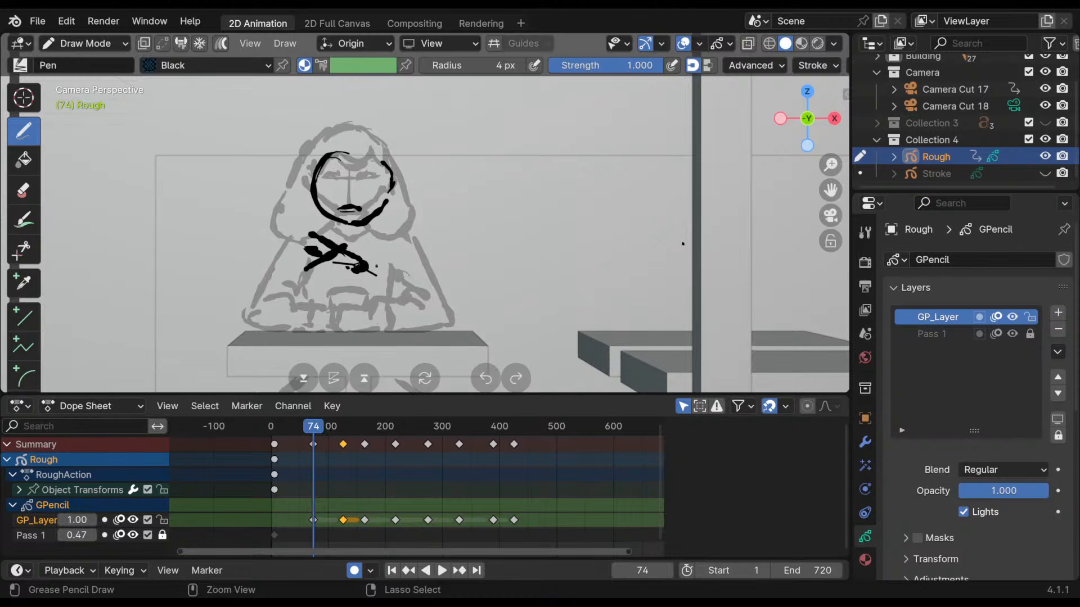
key("ctrl+z")
key("ctrl+z")
key("ctrl+z")
key("ctrl+z")
- Sketch a new thin-lined hand holding the chopsticks in front of the chest at frame 74
mouse_move(302, 273)
left_mouse_down()
mouse_move(344, 250)
mouse_move(356, 259)
mouse_move(331, 259)
left_mouse_up()
left_click_drag(358, 263, 329, 265)
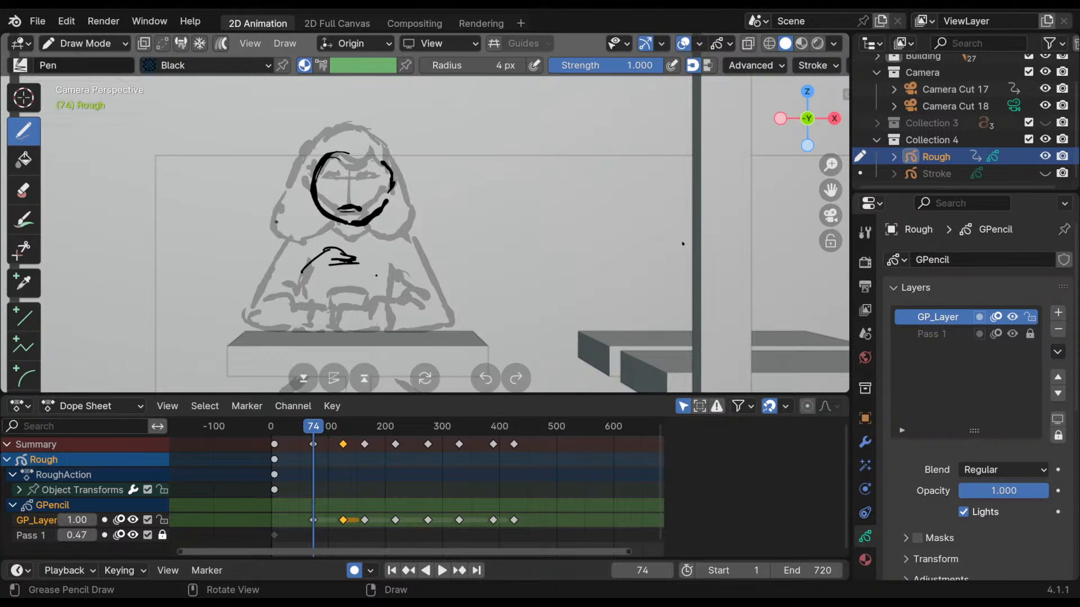
mouse_move(306, 228)
left_mouse_down()
mouse_move(329, 248)
mouse_move(320, 256)
mouse_move(312, 246)
mouse_move(338, 250)
mouse_move(333, 279)
left_mouse_up()
left_click_drag(335, 273, 331, 260, "ctrl")
mouse_move(337, 259)
left_mouse_down()
mouse_move(336, 286)
mouse_move(324, 288)
left_mouse_up()
mouse_move(330, 264)
left_mouse_down()
mouse_move(302, 287)
mouse_move(315, 291)
left_mouse_up()
- Draw the forearm and sleeve from the hand down to the elbow on the table at frame 74
mouse_move(307, 288)
left_mouse_down()
mouse_move(324, 288)
mouse_move(287, 291)
mouse_move(304, 299)
mouse_move(241, 328)
left_mouse_up()
left_click_drag(301, 268, 263, 327)
left_click_drag(310, 294, 256, 332)
left_click_drag(247, 324, 245, 333)
left_click_drag(292, 244, 238, 317)
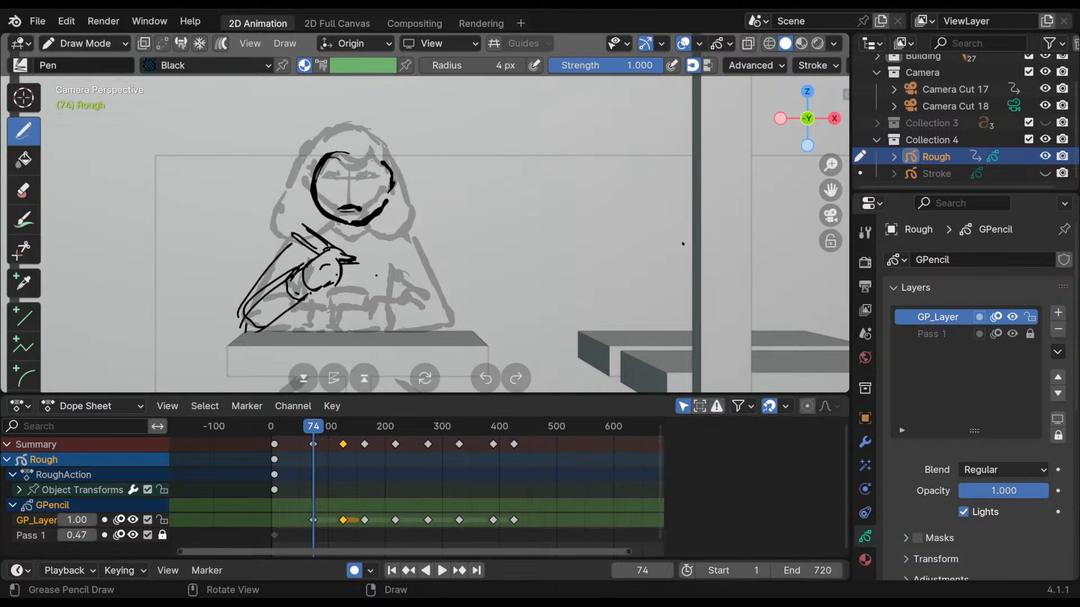
- Outline the bowl below the hand and add short finger strokes beside the fingertips at frame 74
mouse_move(331, 309)
left_mouse_down()
mouse_move(332, 295)
mouse_move(354, 288)
mouse_move(363, 305)
left_mouse_up()
left_click_drag(342, 263, 355, 276)
mouse_move(347, 263)
left_mouse_down()
mouse_move(359, 274)
mouse_move(350, 275)
left_mouse_up()
- Flip between the poses at frames 74, 126 and 164 to judge where the in-between hand belongs
mouse_move(330, 431)
left_mouse_down()
mouse_move(395, 428)
mouse_move(313, 427)
left_mouse_up()
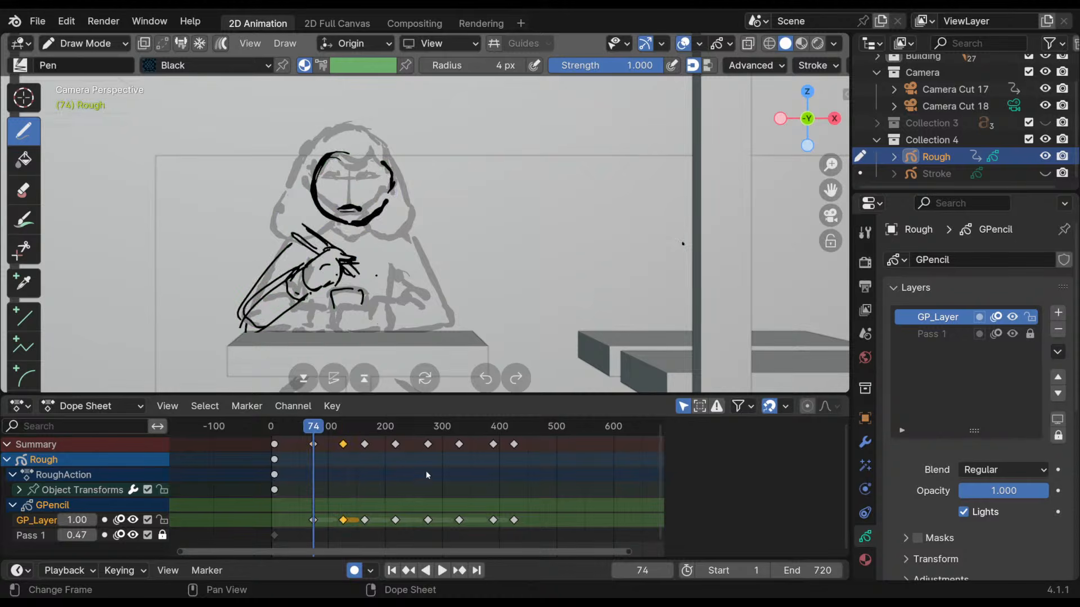
key("Up")
key("Down")
key("Up")
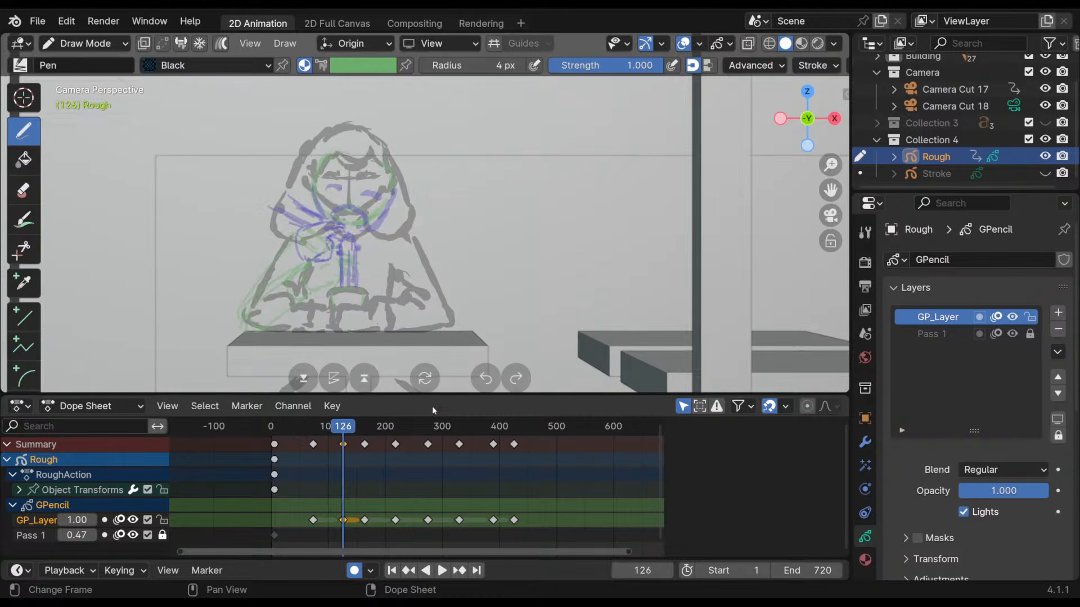
key("Up")
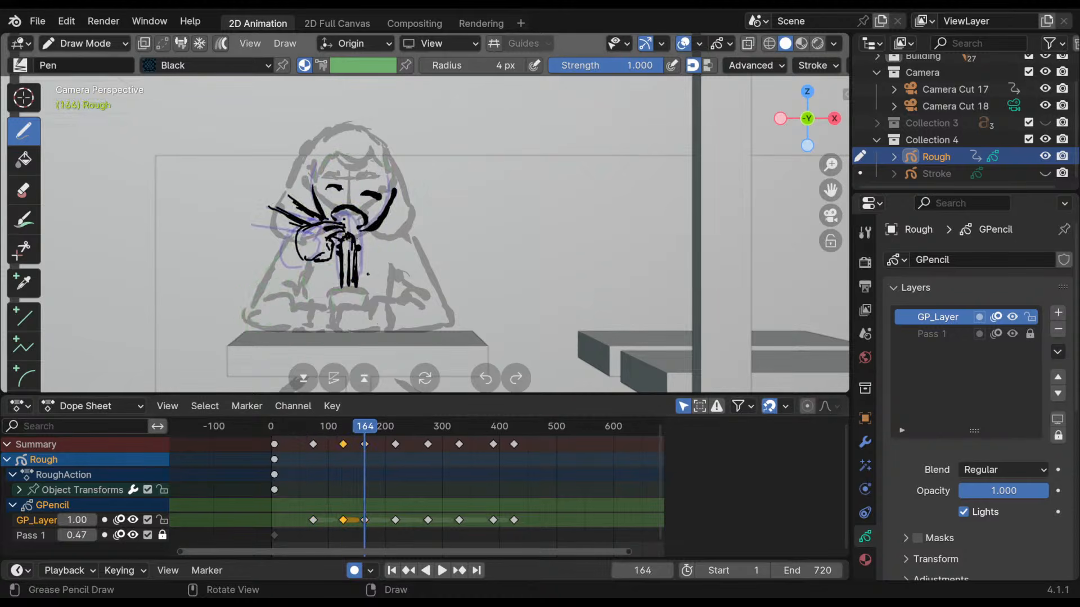
key("Down")
key("Down")
key("Up")
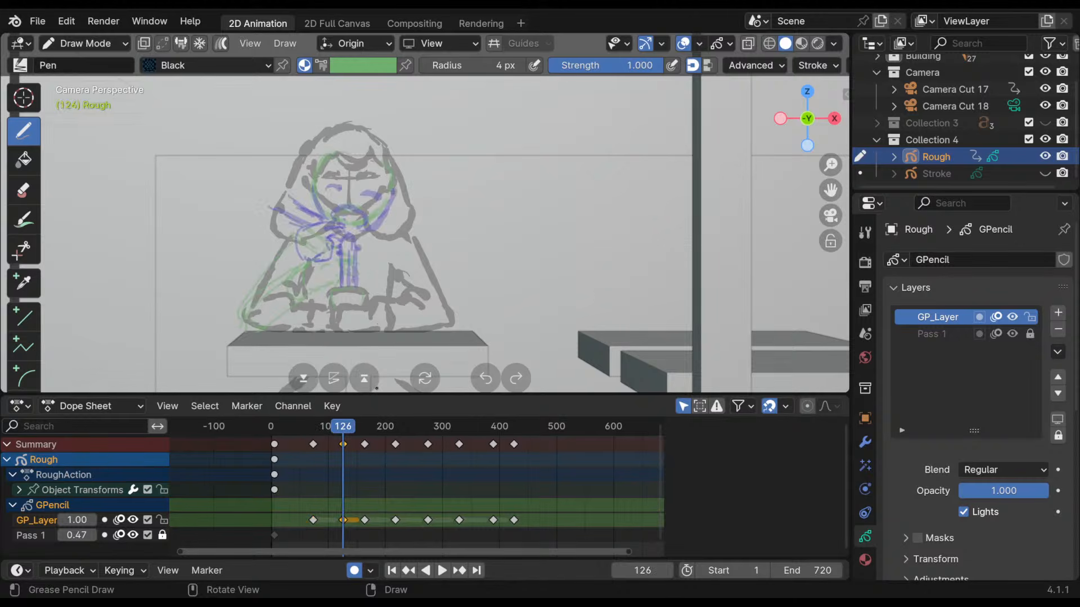
key("Up")
key("Down")
key("Down")
- Sketch the outline and fingers of the lowered hand just above the bowl at frame 126
key("Up")
left_click_drag(314, 287, 334, 283)
key("ctrl+z")
mouse_move(320, 269)
left_mouse_down()
mouse_move(343, 257)
mouse_move(355, 286)
mouse_move(320, 267)
mouse_move(328, 259)
mouse_move(315, 292)
mouse_move(349, 284)
left_mouse_up()
mouse_move(342, 276)
left_mouse_down()
mouse_move(351, 273)
mouse_move(350, 286)
mouse_move(339, 279)
mouse_move(317, 295)
left_mouse_up()
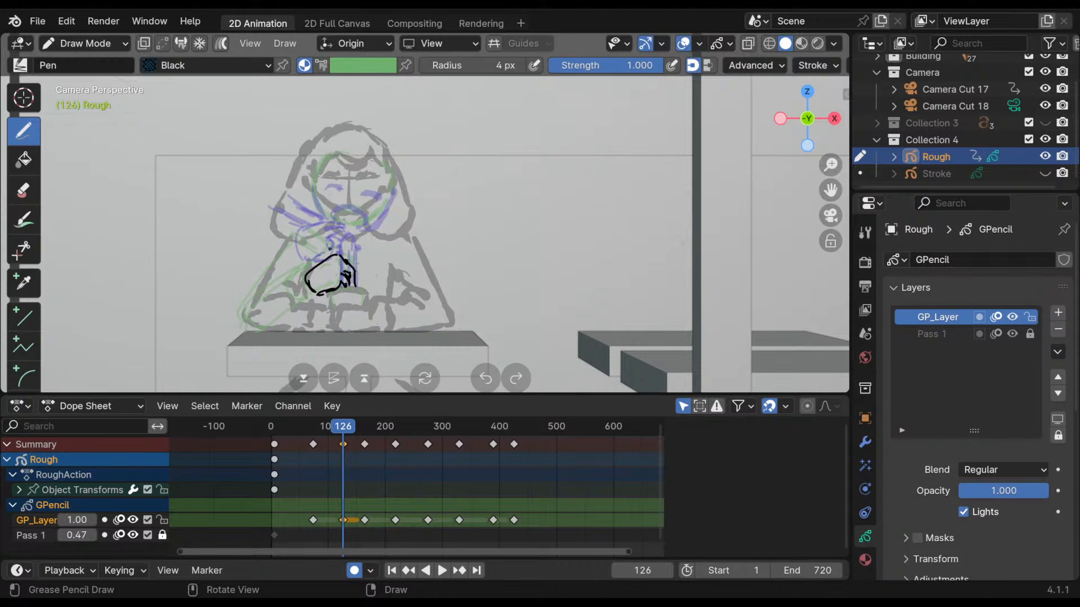
- Add the chopsticks rising from the hand and the rounded sleeve cuff behind the wrist at frame 126
mouse_move(318, 242)
left_mouse_down()
mouse_move(356, 274)
mouse_move(350, 283)
left_mouse_up()
mouse_move(351, 277)
left_mouse_down()
mouse_move(355, 288)
mouse_move(287, 296)
mouse_move(301, 303)
mouse_move(302, 273)
mouse_move(281, 291)
mouse_move(305, 289)
left_mouse_up()
left_click_drag(314, 295, 293, 303)
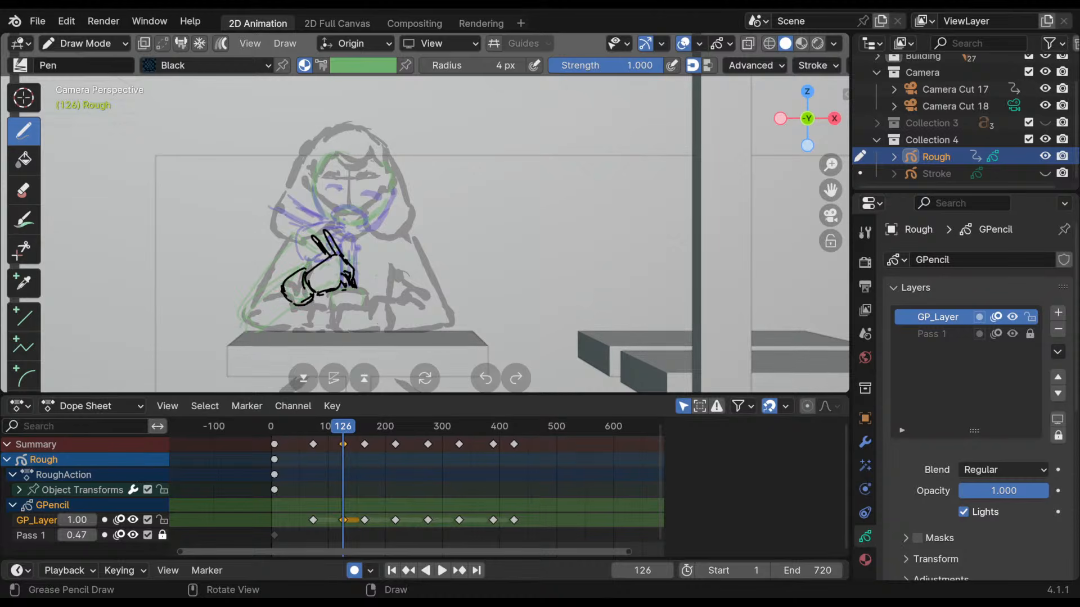
- Scrub and flip through all poses from frame 74 to 425 to review the redrawn hand motion
left_click(335, 453)
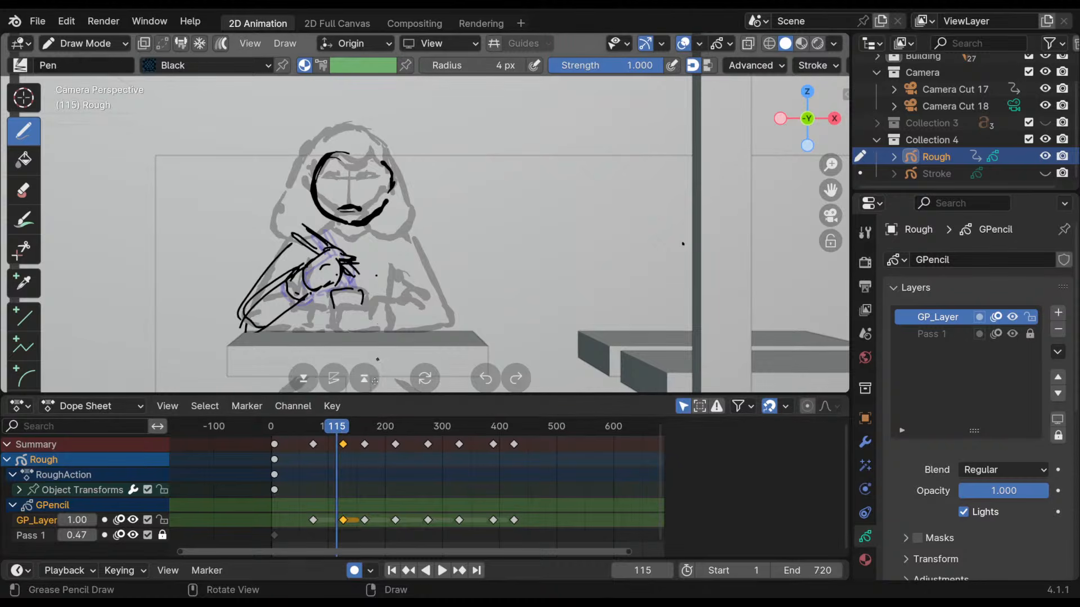
mouse_move(346, 429)
left_mouse_down()
mouse_move(359, 430)
mouse_move(313, 434)
mouse_move(363, 435)
mouse_move(313, 436)
left_mouse_up()
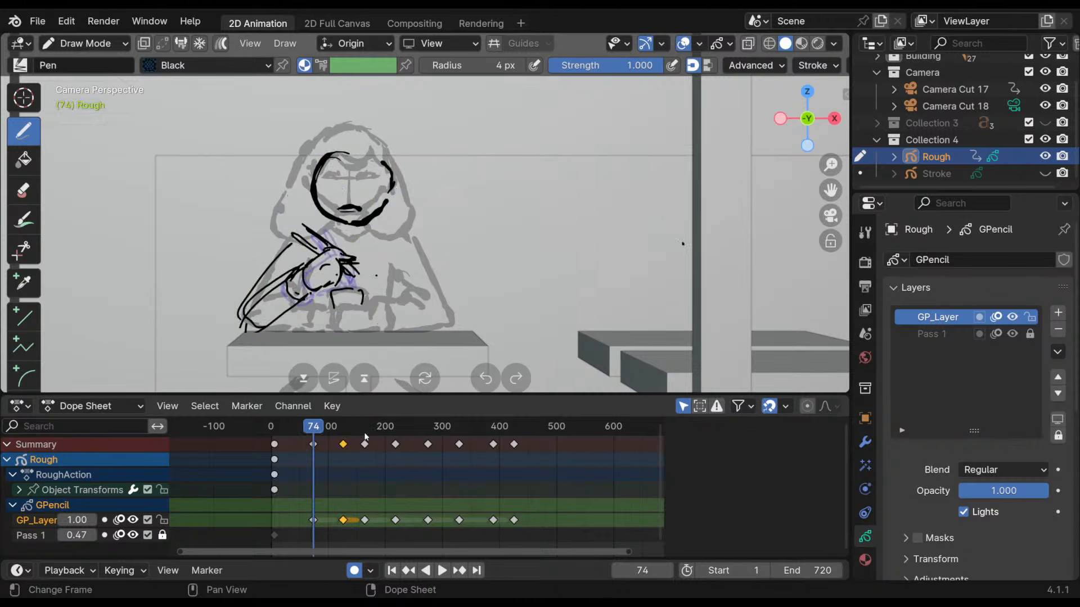
key("Up")
key("Up")
key("Down")
key("Down")
key("Up")
key("Up")
key("Up")
key("Up")
key("Up")
key("Up")
key("Up")
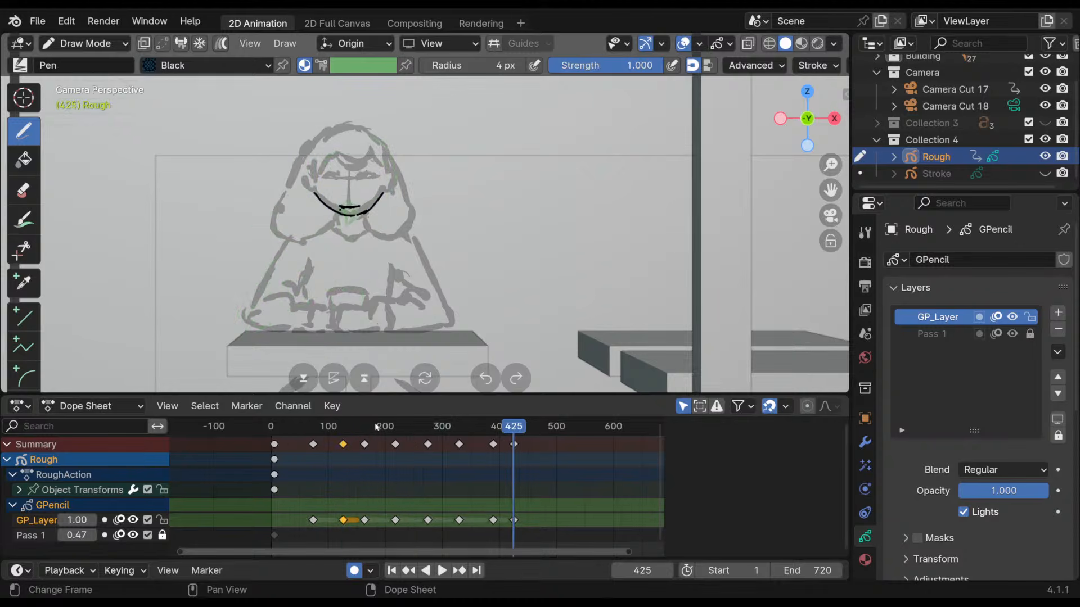
mouse_move(376, 428)
left_mouse_down()
mouse_move(358, 430)
mouse_move(369, 432)
left_mouse_up()
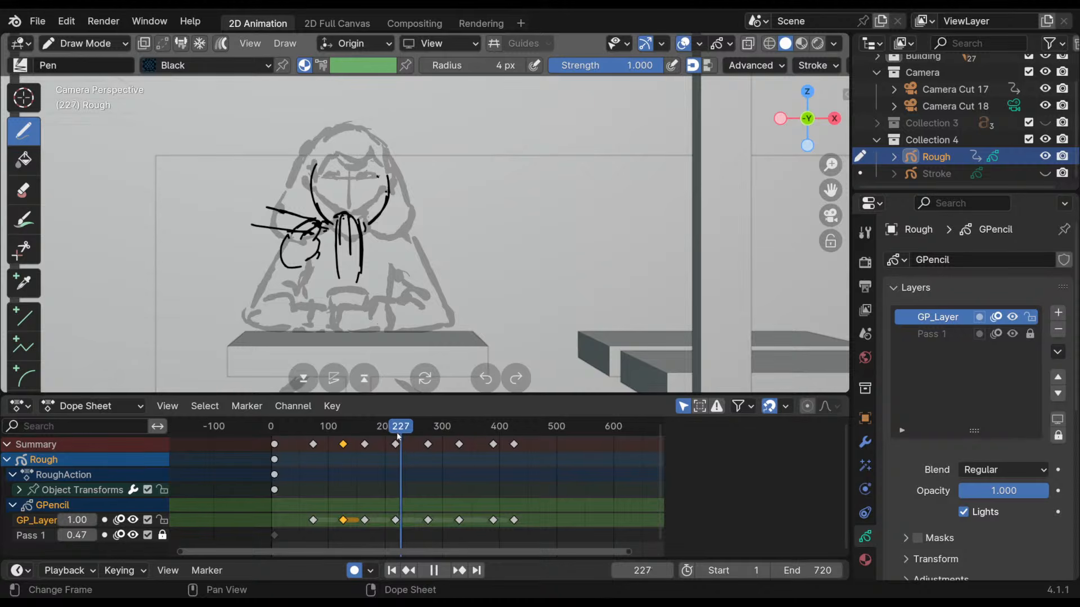
- Undo the stray keyframe at frame 178, turn off auto keying and sketch the raised arm's sleeve down to the table
mouse_move(397, 432)
left_mouse_down()
mouse_move(355, 442)
mouse_move(372, 442)
left_mouse_up()
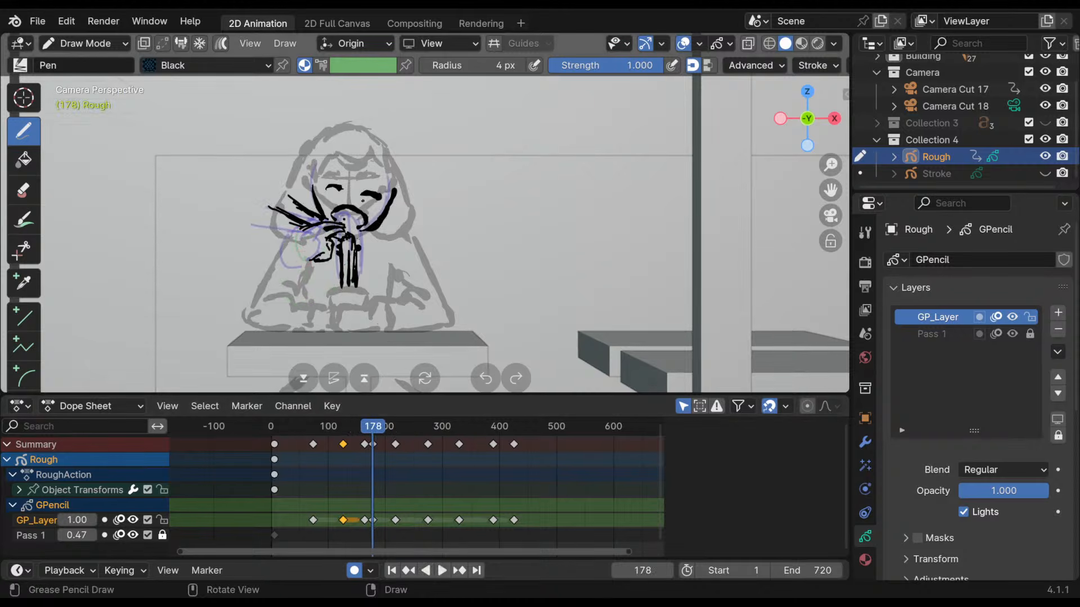
key("ctrl+z")
left_click(354, 571)
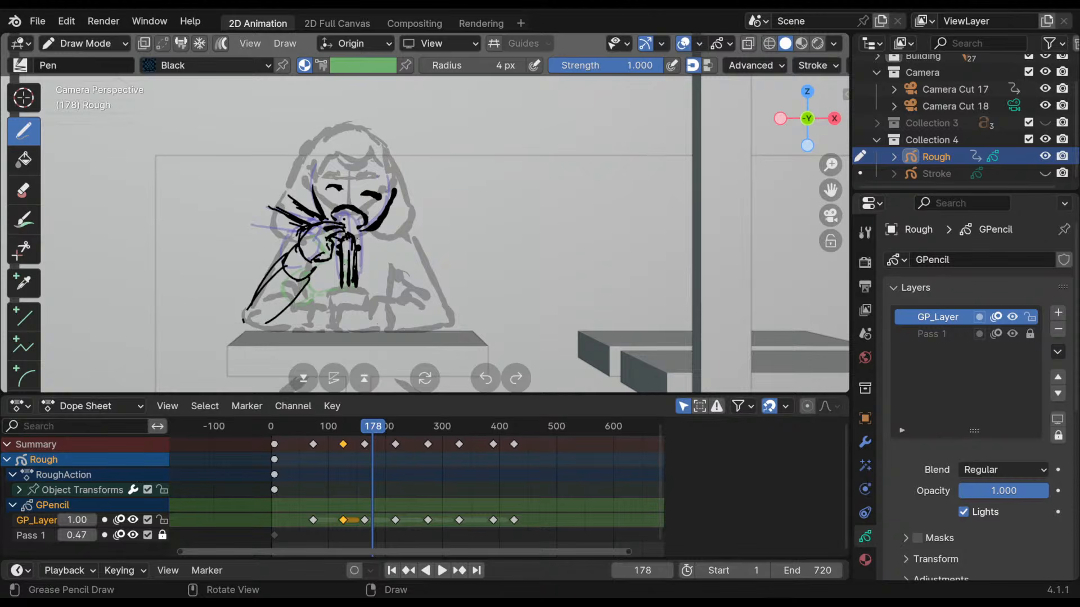
- Scrub through the action, then lower the opacity of Pass 1 to about 0.19 and of GP_Layer to 0.52
mouse_move(370, 431)
left_mouse_down()
mouse_move(344, 445)
mouse_move(511, 455)
left_mouse_up()
mouse_move(605, 507)
left_mouse_down()
mouse_move(299, 496)
mouse_move(581, 498)
mouse_move(336, 519)
mouse_move(466, 503)
mouse_move(325, 483)
left_mouse_up()
left_click_drag(1019, 491, 960, 498)
left_click(941, 334)
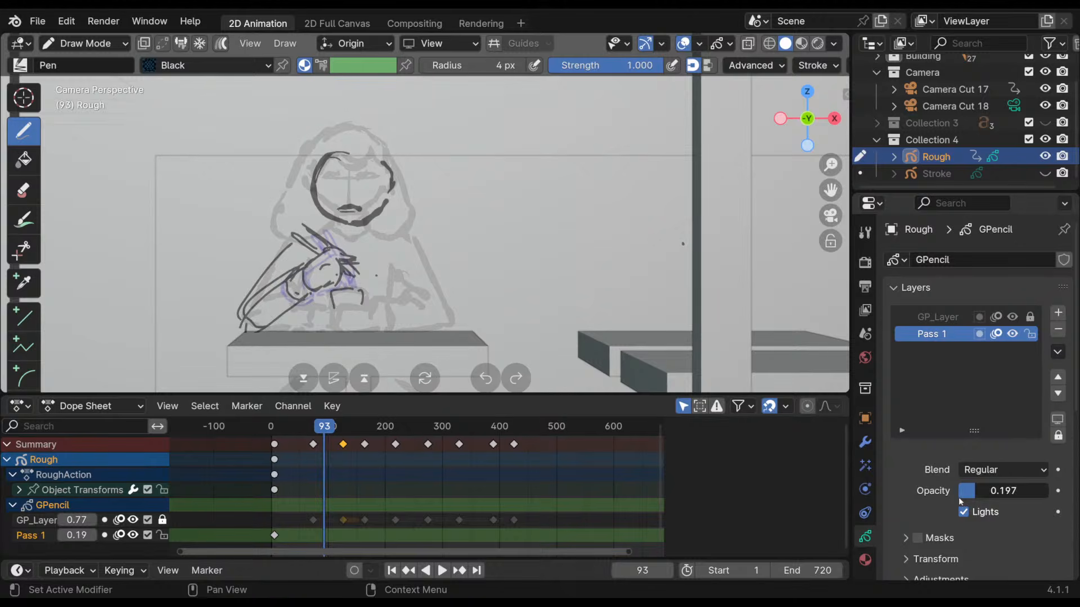
left_click(950, 319)
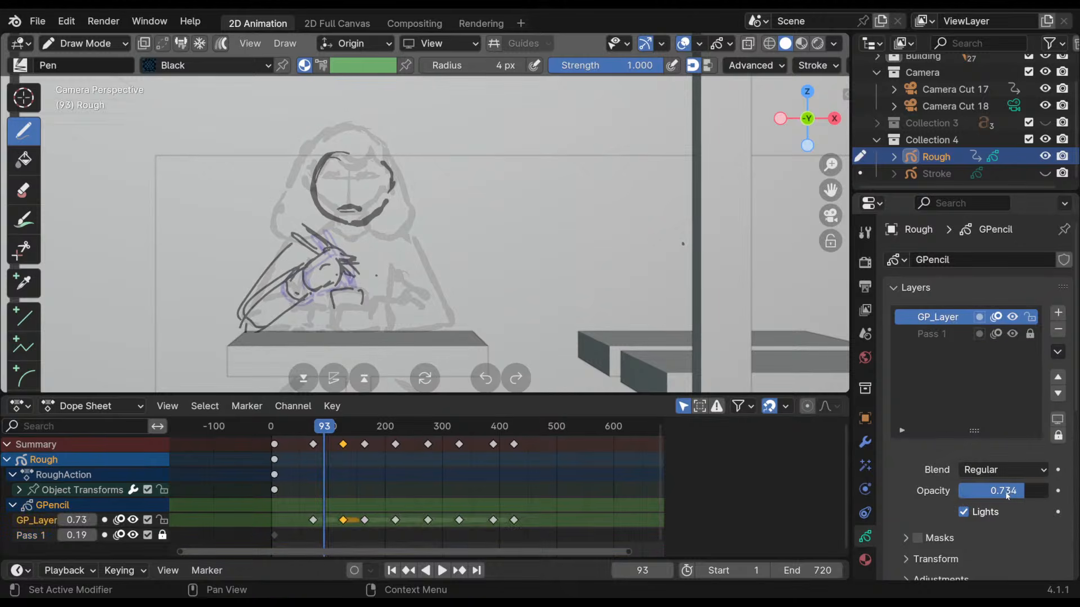
- Add a new layer above GP_Layer and move its keyframe to the start of the action
left_click(1055, 312)
mouse_move(282, 385)
middle_mouse_down("shift")
mouse_move(349, 271)
mouse_move(332, 258)
mouse_move(333, 268)
middle_mouse_up("shift")
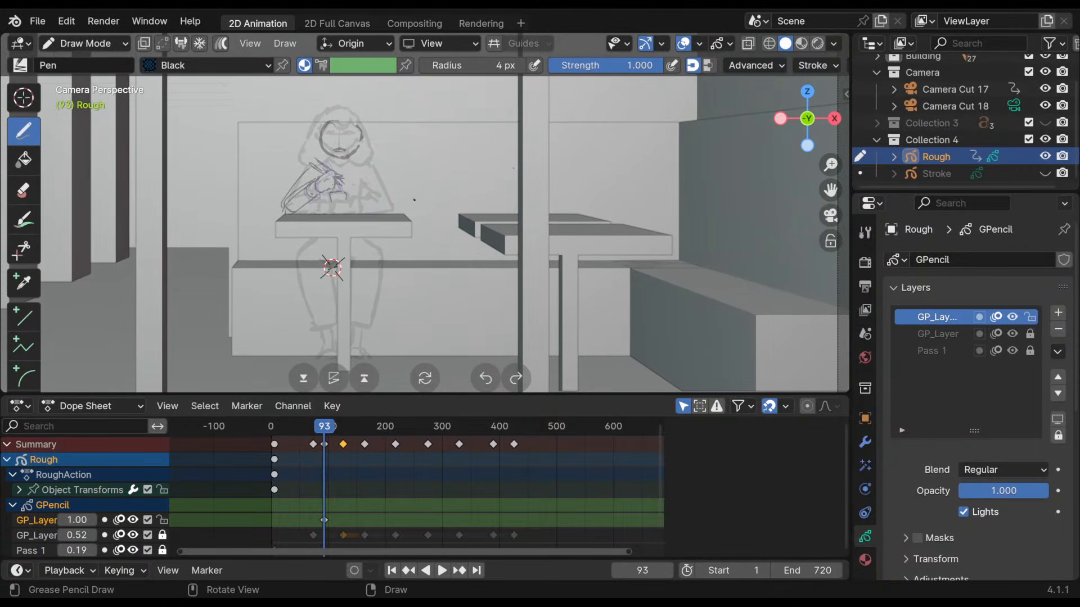
key("space")
left_click_drag(309, 429, 317, 435)
left_click_drag(324, 519, 264, 530)
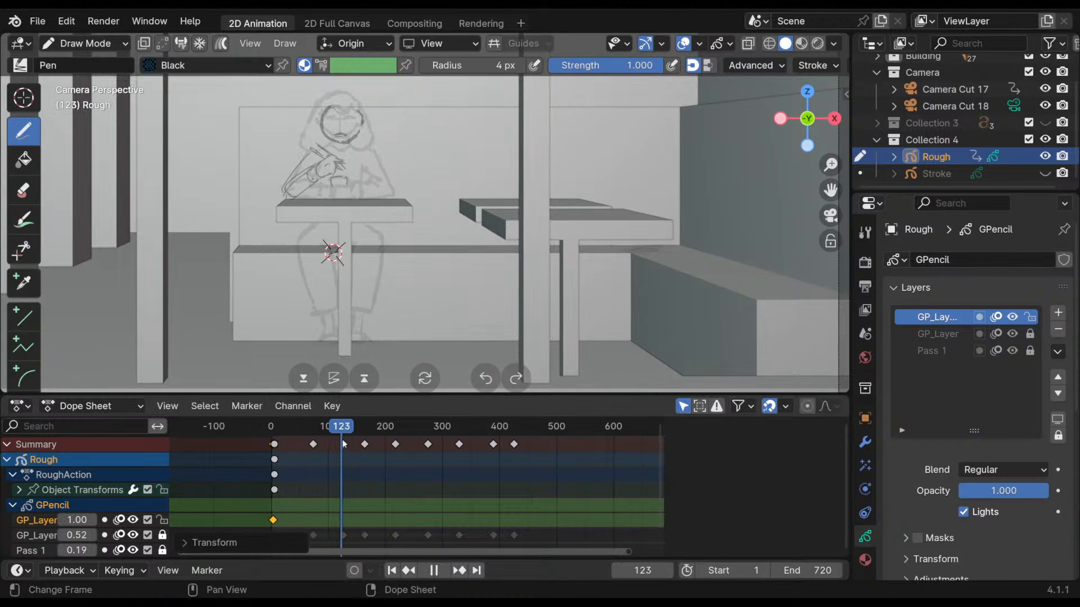
mouse_move(344, 444)
left_mouse_down()
mouse_move(608, 470)
mouse_move(420, 488)
mouse_move(602, 480)
mouse_move(289, 492)
mouse_move(582, 491)
mouse_move(454, 475)
mouse_move(331, 487)
left_mouse_up()
- Line up the new layer's keyframe with the first keyframe at frame 6 and go to that frame
mouse_move(393, 169)
middle_mouse_down("shift")
mouse_move(414, 220)
mouse_move(407, 166)
middle_mouse_up("shift")
middle_click_drag(406, 169, 433, 186, "shift")
key("g")
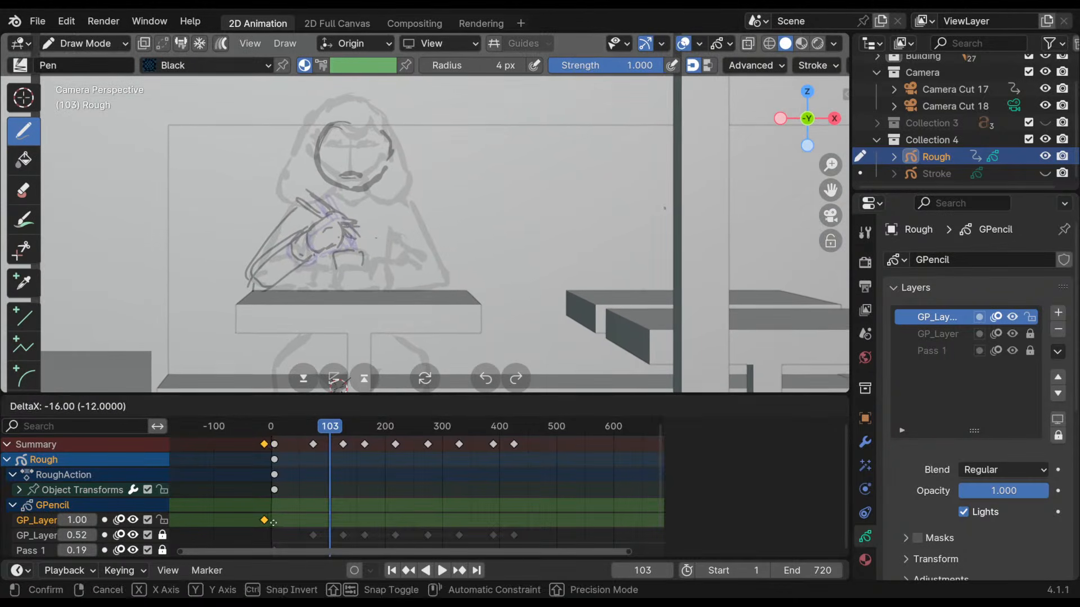
left_click(284, 522)
mouse_move(297, 430)
left_mouse_down()
mouse_move(297, 440)
mouse_move(275, 443)
mouse_move(438, 465)
mouse_move(275, 490)
left_mouse_up()
- Set the pen radius to 7 px and try a test stroke across the figure, undoing it
left_click(521, 65)
left_click(521, 65)
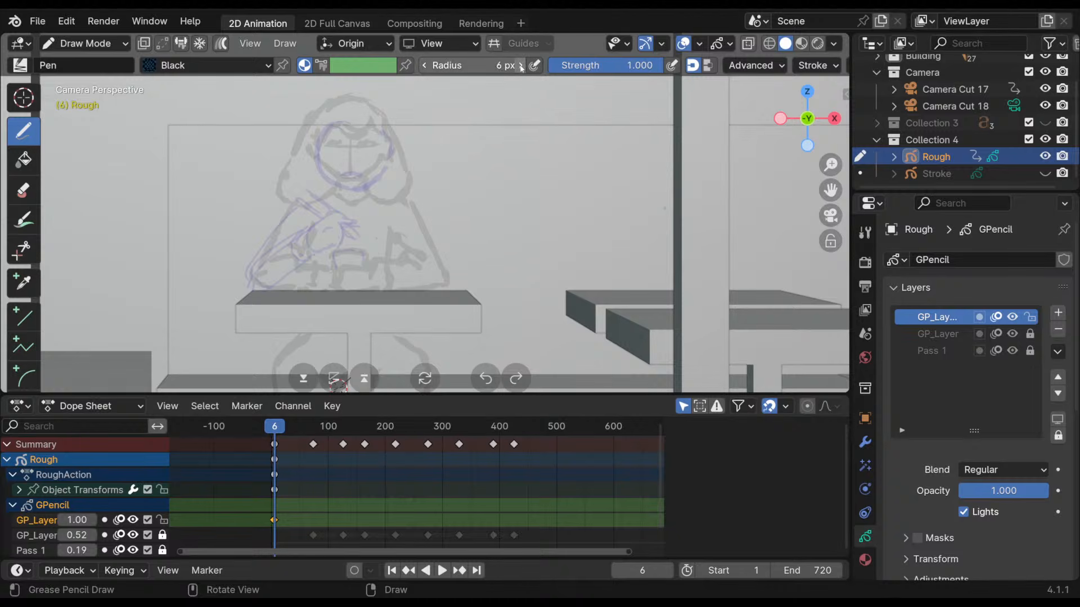
mouse_move(300, 253)
left_mouse_down()
mouse_move(489, 107)
mouse_move(566, 225)
left_mouse_up()
key("ctrl+z")
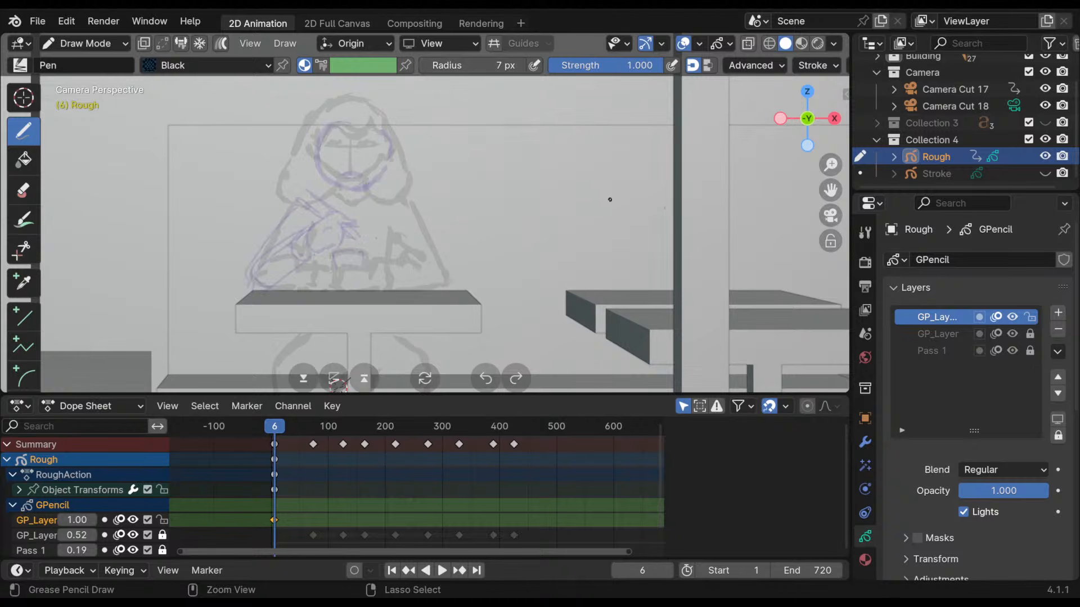
- Frame the seated figure closely and play the faded rough from frame 6 to review the action
left_click_drag(275, 435, 276, 434)
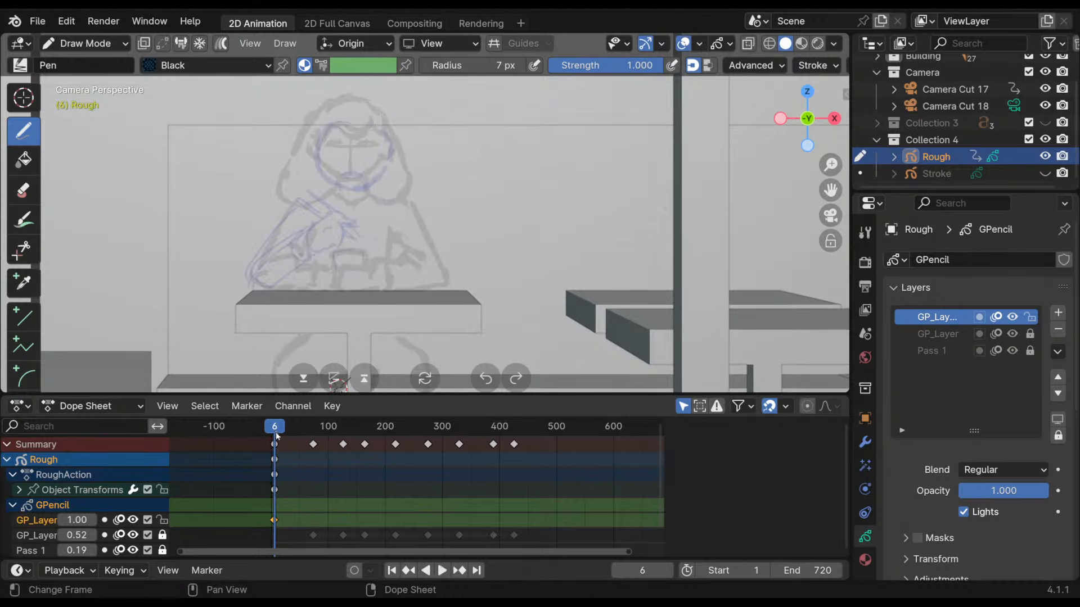
middle_click_drag(303, 508, 314, 410)
middle_click_drag(439, 240, 459, 222, "shift")
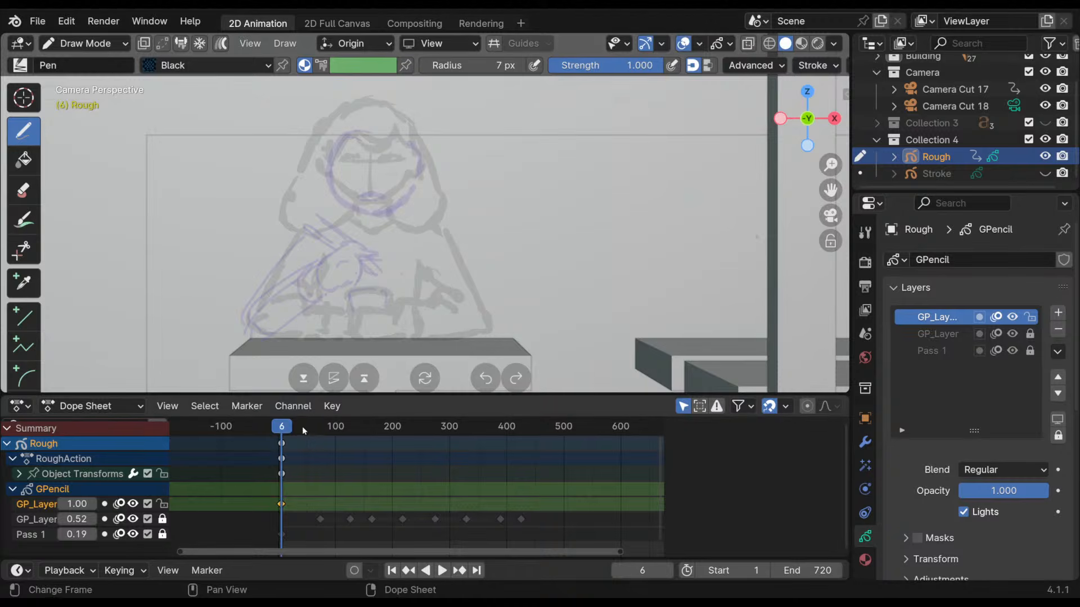
mouse_move(302, 426)
left_mouse_down()
mouse_move(495, 446)
mouse_move(326, 452)
mouse_move(528, 451)
mouse_move(323, 460)
mouse_move(382, 451)
mouse_move(446, 454)
mouse_move(352, 453)
mouse_move(495, 454)
mouse_move(299, 467)
mouse_move(563, 484)
mouse_move(282, 512)
left_mouse_up()
key("Escape")
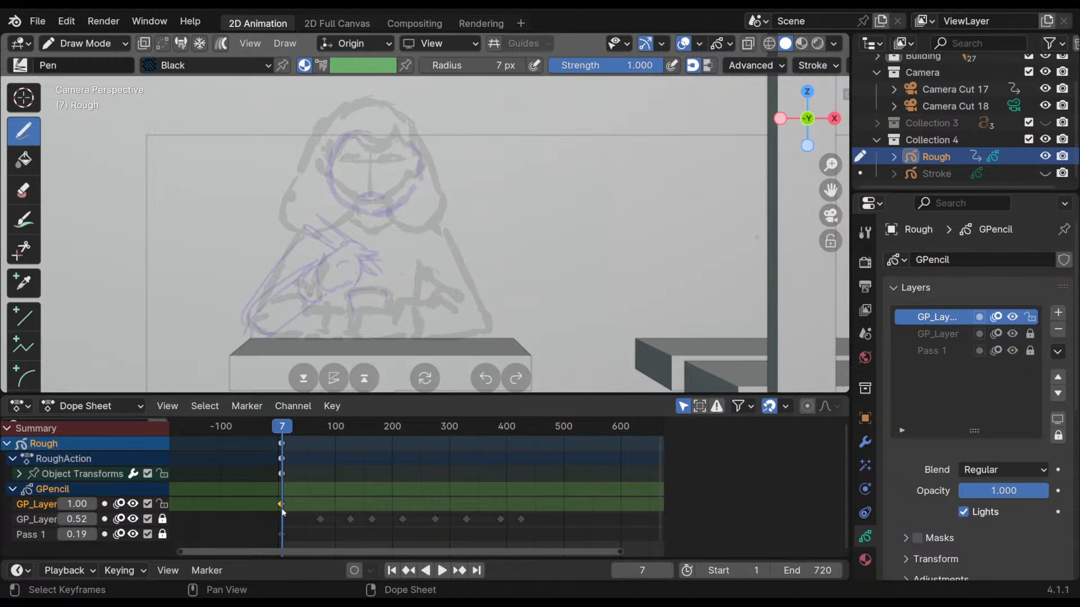
key("space")
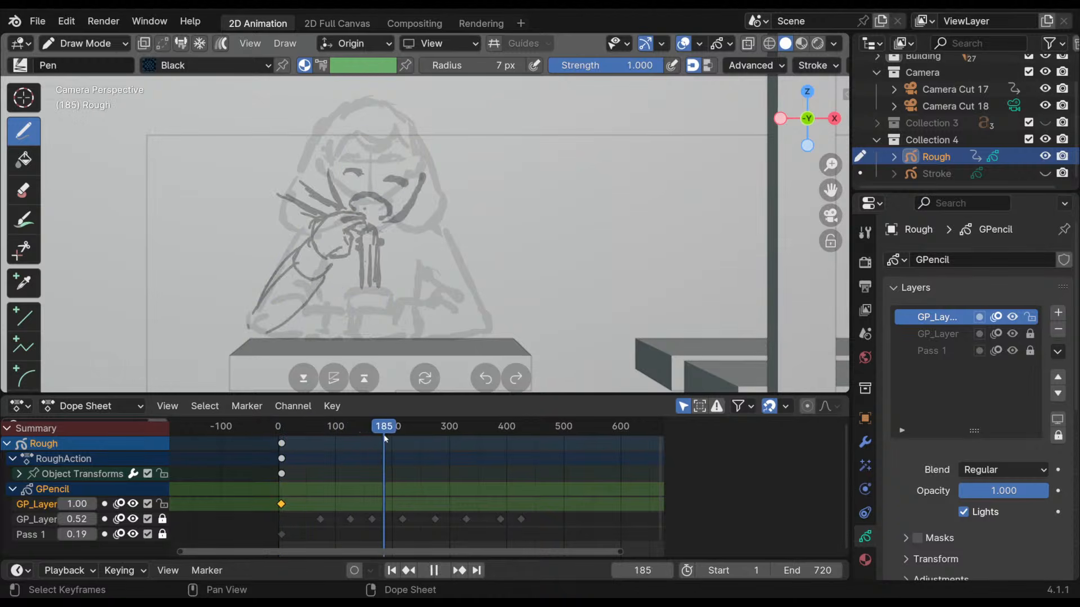
left_click_drag(308, 430, 282, 431)
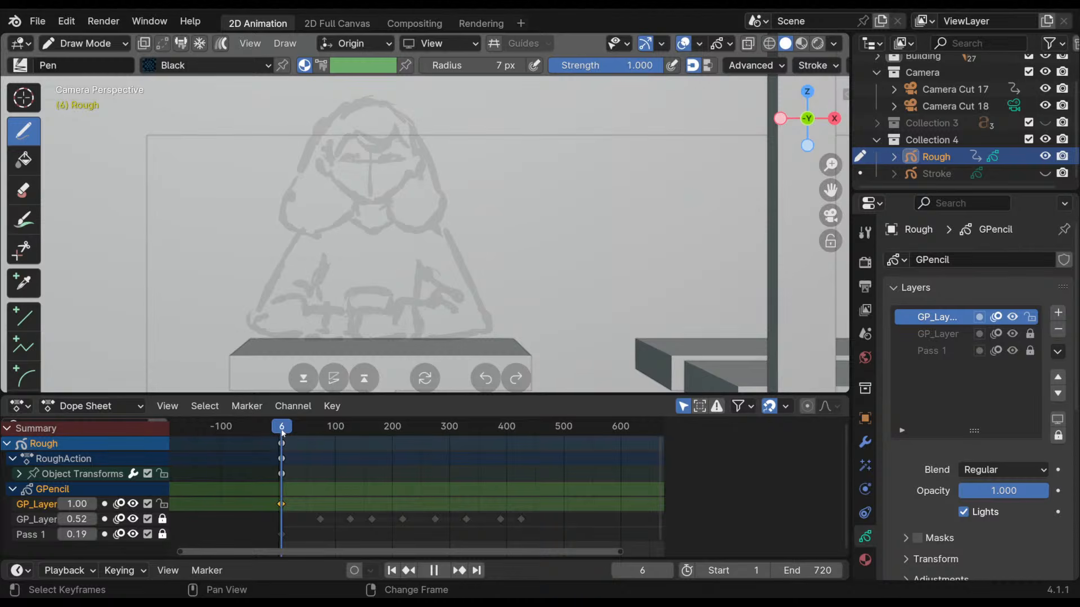
- Stop playback at frame 8 and draw a cup on the table with the hand and fingers gripping it and its sleeve cuff
key("space")
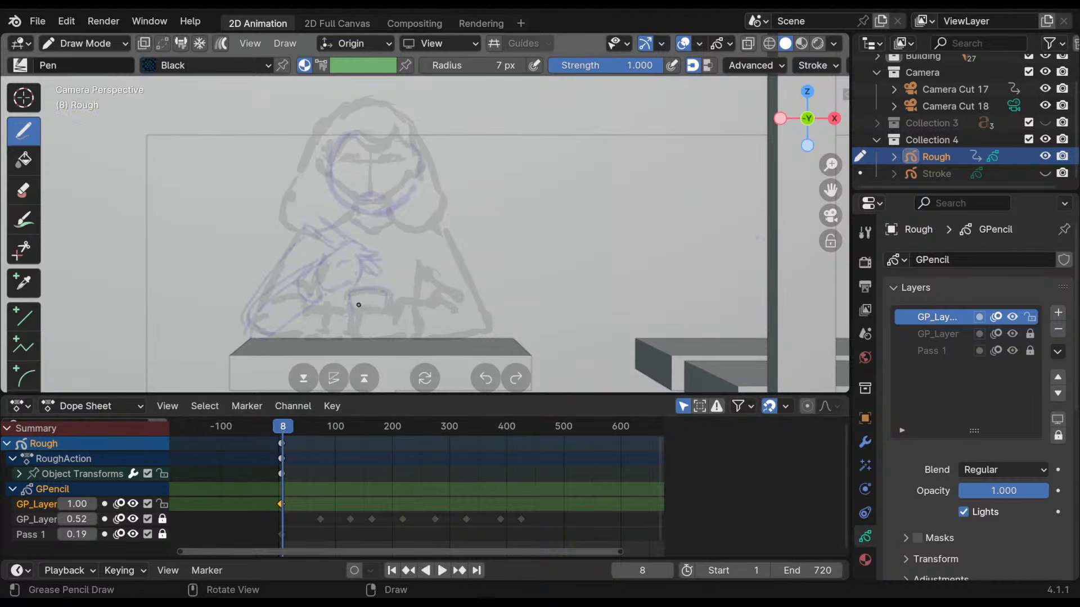
left_click_drag(389, 308, 351, 327)
mouse_move(397, 310)
left_mouse_down()
mouse_move(360, 305)
mouse_move(372, 327)
mouse_move(368, 308)
mouse_move(394, 309)
mouse_move(358, 338)
mouse_move(399, 335)
left_mouse_up()
mouse_move(390, 296)
left_mouse_down()
mouse_move(401, 309)
mouse_move(389, 280)
mouse_move(347, 284)
mouse_move(349, 304)
mouse_move(393, 283)
mouse_move(399, 306)
left_mouse_up()
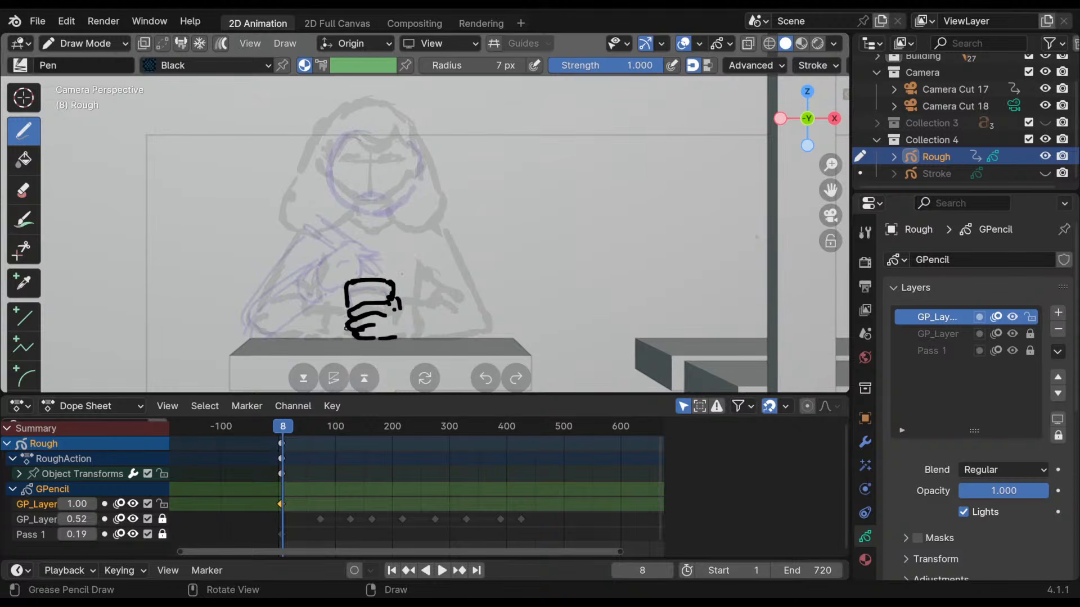
left_click_drag(345, 327, 349, 336)
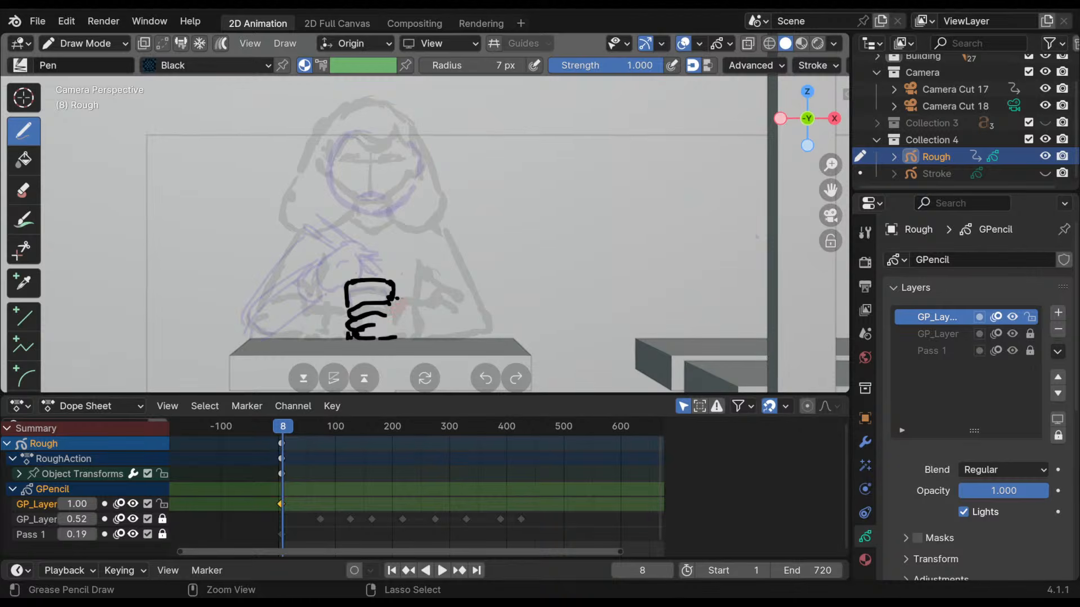
mouse_move(390, 295)
left_mouse_down()
mouse_move(404, 306)
mouse_move(395, 338)
left_mouse_up()
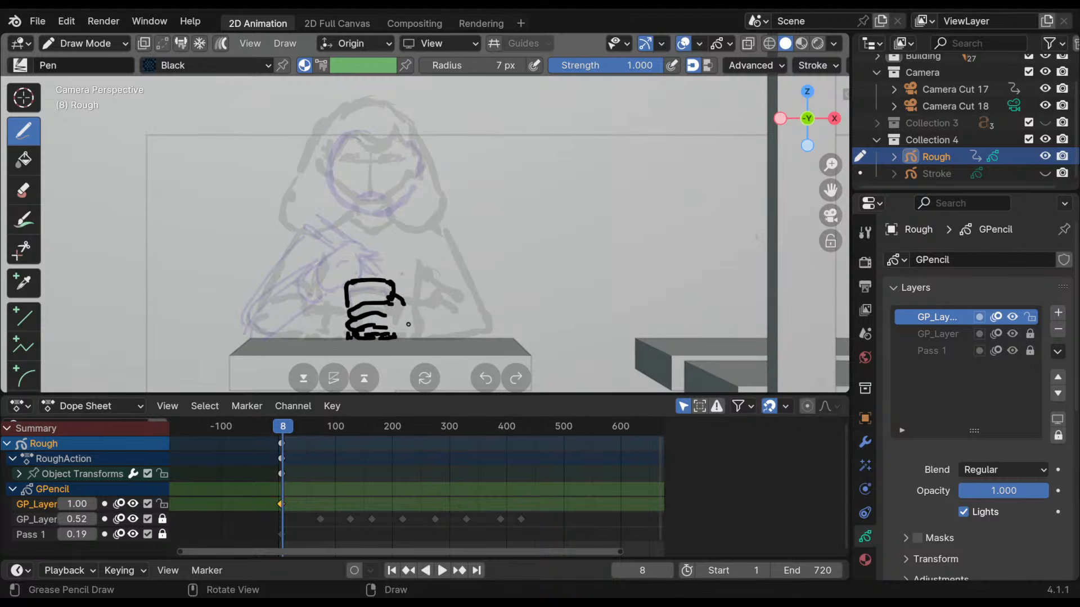
mouse_move(394, 295)
left_mouse_down()
mouse_move(401, 338)
mouse_move(412, 311)
mouse_move(401, 337)
mouse_move(431, 314)
mouse_move(433, 338)
left_mouse_up()
left_click_drag(419, 339, 432, 339)
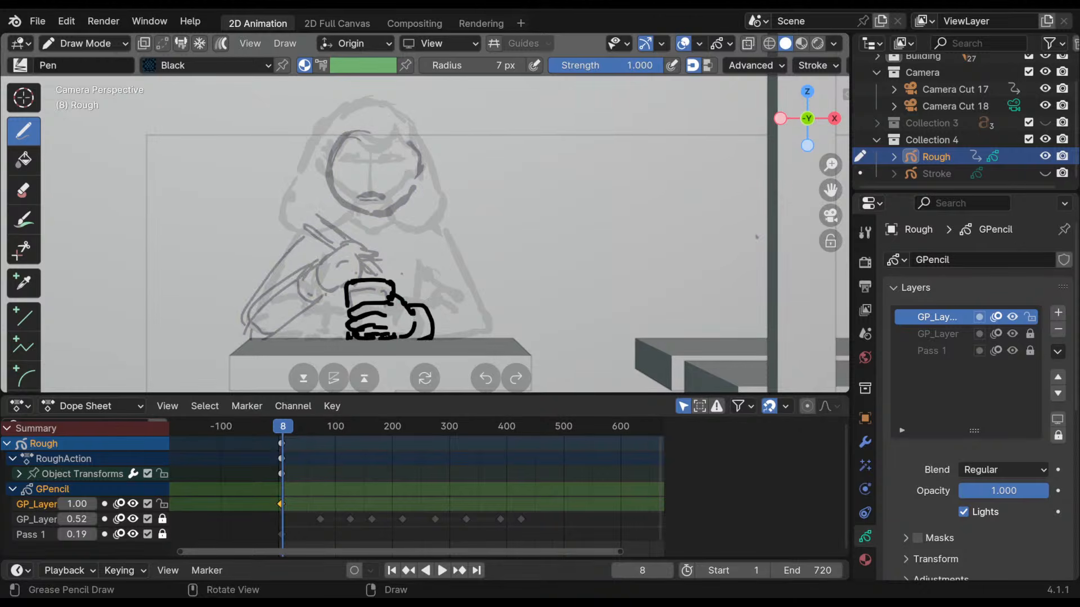
left_click_drag(390, 292, 394, 302)
- Move the whole Rough object toward the camera along the global Y axis in Object Mode and check it through the camera
mouse_move(510, 313)
middle_mouse_down("shift")
mouse_move(501, 236)
mouse_move(498, 307)
mouse_move(506, 229)
mouse_move(497, 280)
middle_mouse_up("shift")
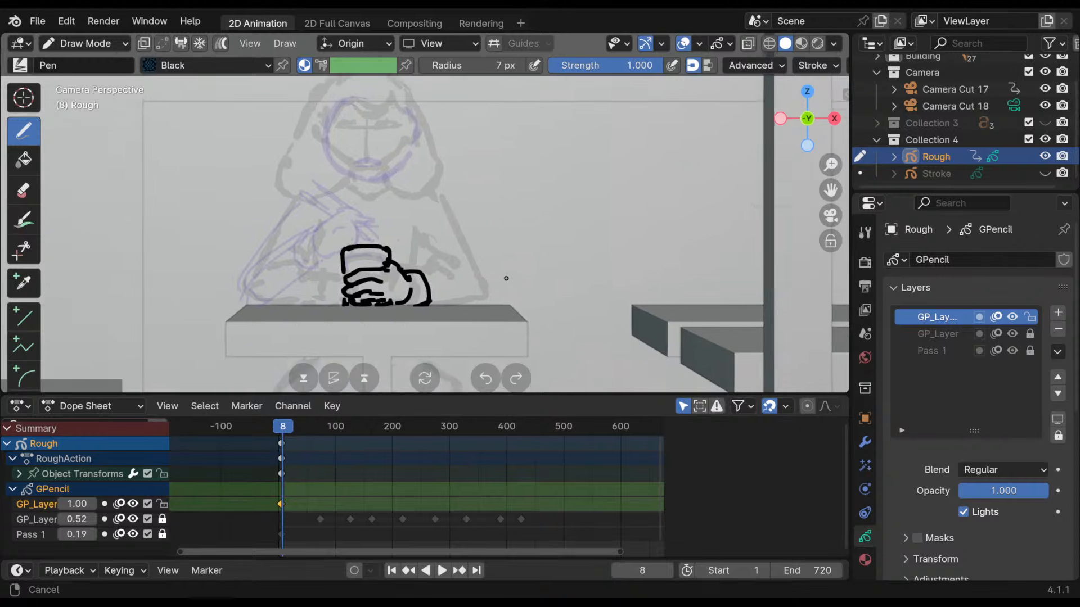
middle_click_drag(498, 280, 597, 304)
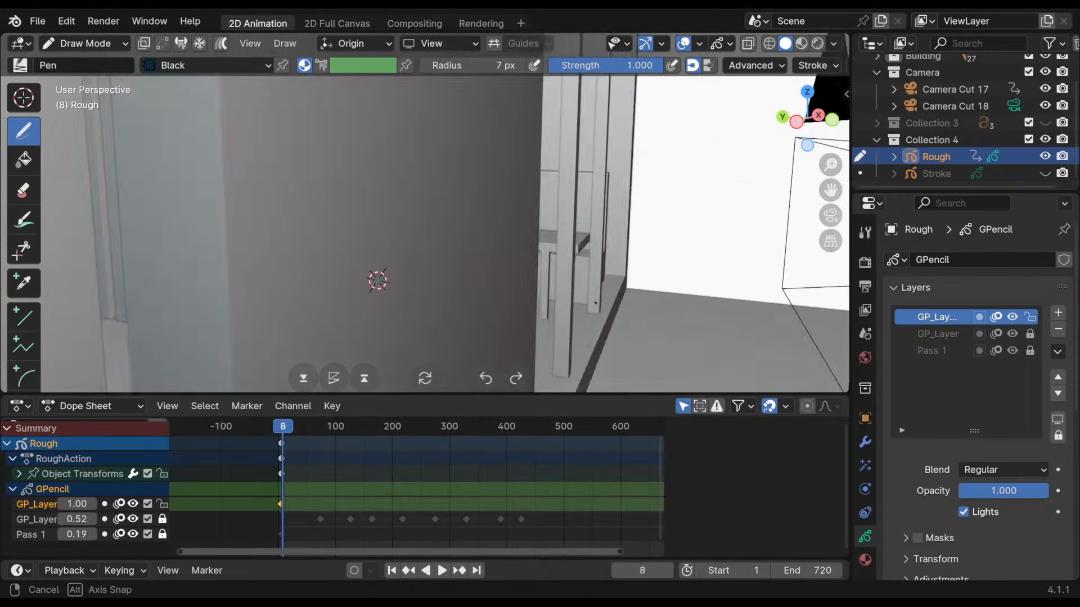
mouse_move(378, 281)
middle_mouse_down()
mouse_move(390, 278)
mouse_move(330, 271)
mouse_move(331, 290)
mouse_move(313, 174)
middle_mouse_up()
left_click(84, 43)
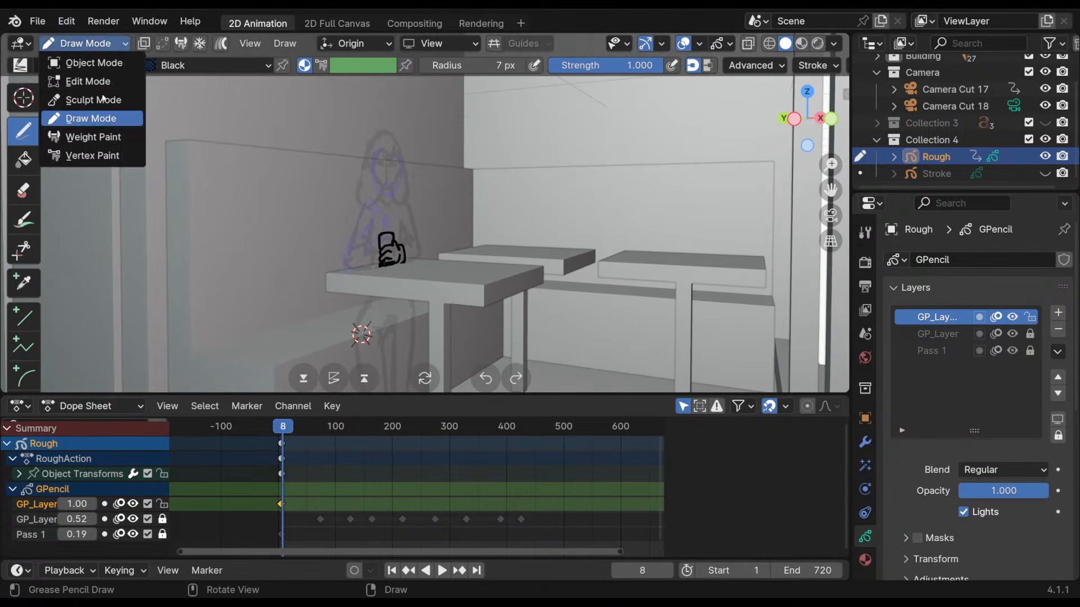
left_click(97, 63)
mouse_move(504, 266)
middle_mouse_down()
mouse_move(467, 284)
mouse_move(538, 249)
middle_mouse_up()
key("g")
key("x")
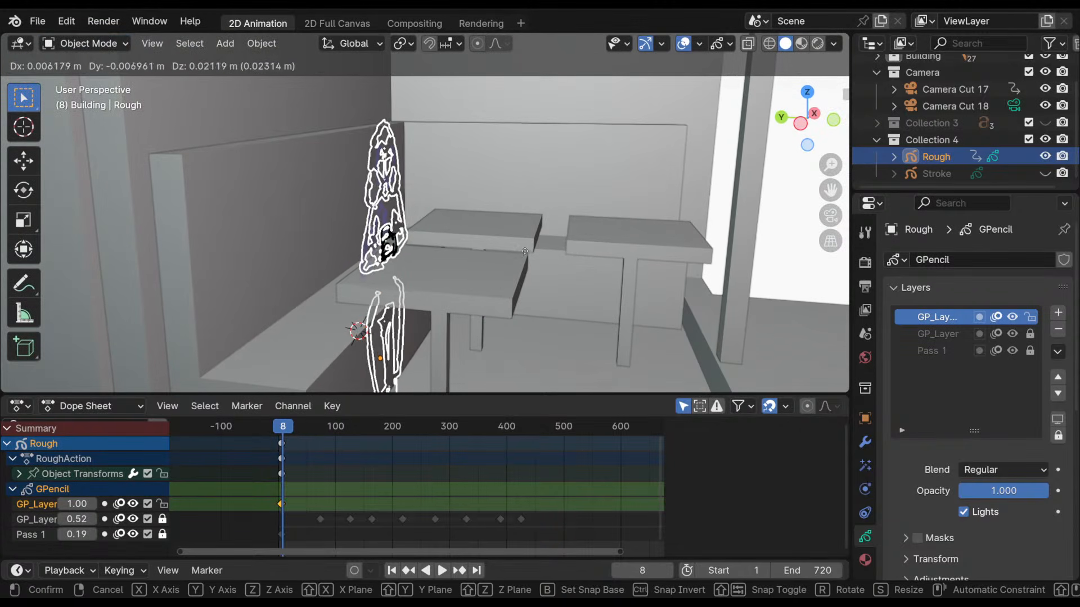
key("y")
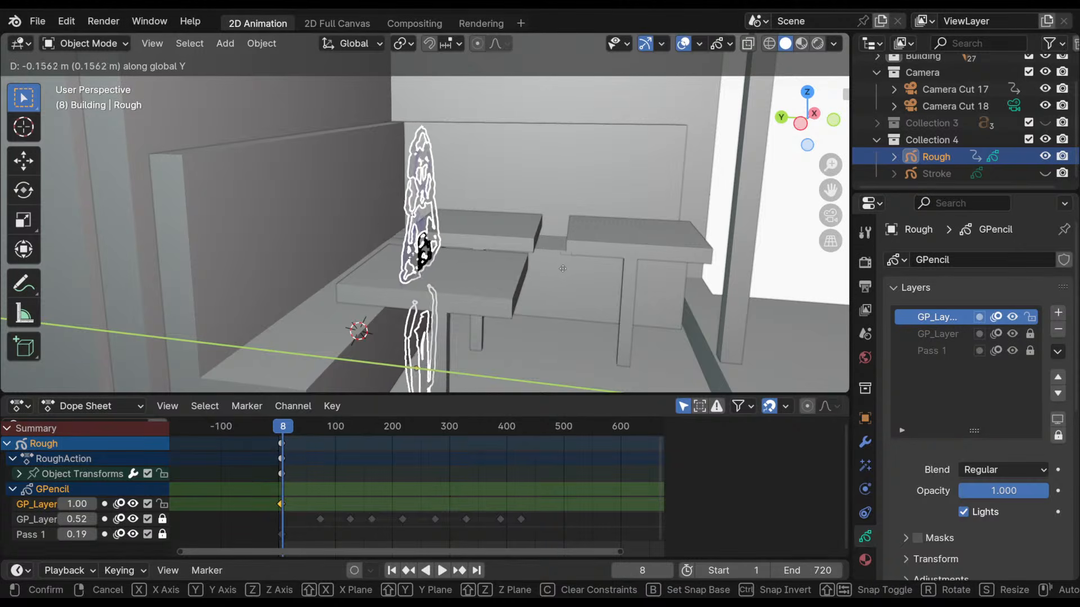
left_click(670, 279)
mouse_move(672, 279)
middle_mouse_down()
mouse_move(399, 260)
mouse_move(477, 301)
mouse_move(437, 258)
mouse_move(564, 183)
mouse_move(495, 163)
mouse_move(518, 158)
middle_mouse_up()
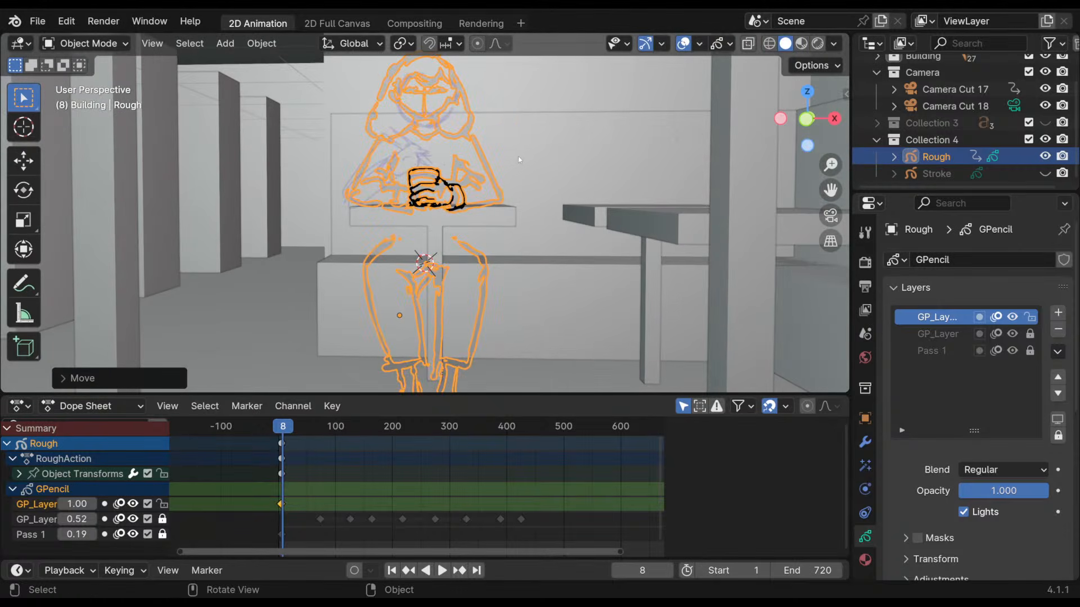
key("KP_0")
scroll(507, 180, "up", 8)
middle_click_drag(488, 202, 555, 357, "shift")
middle_click_drag(555, 318, 469, 238, "shift")
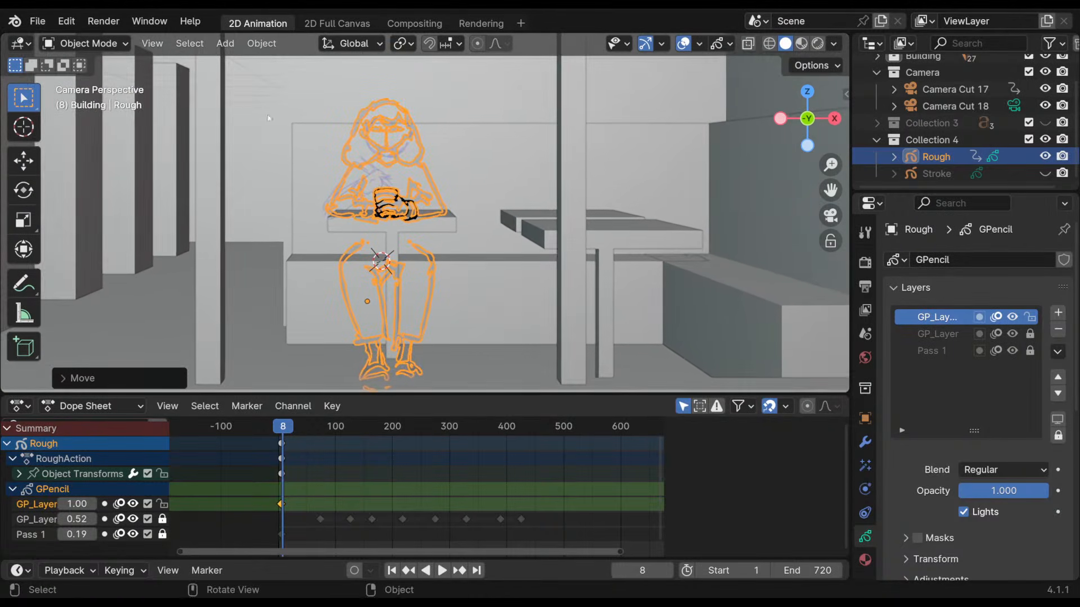
- Switch Rough to Edit Mode and unlock GP_Layer and Pass 1 for editing
left_click(95, 45)
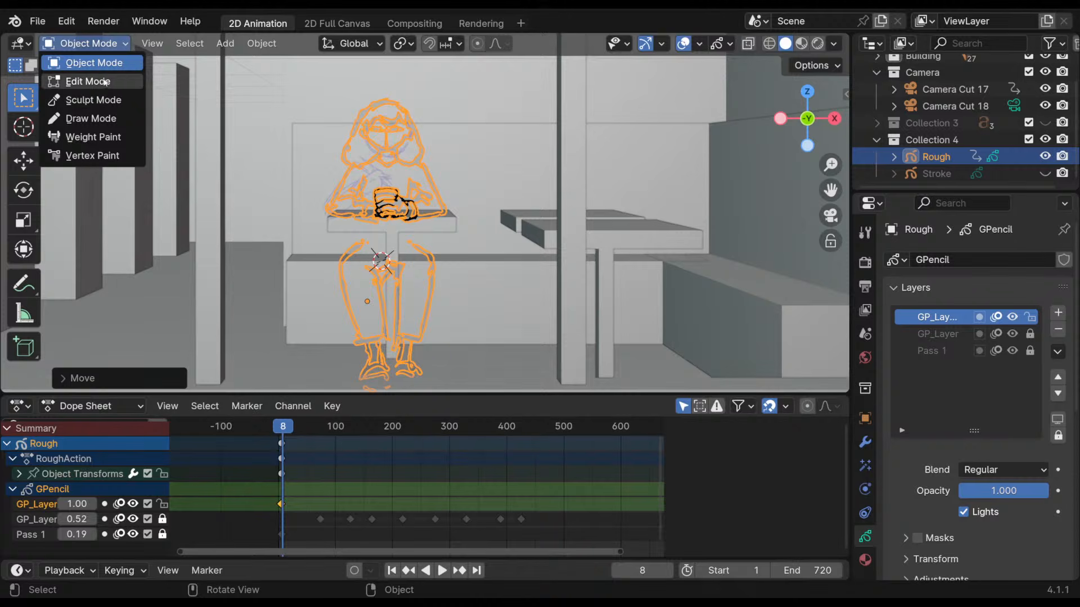
left_click(104, 82)
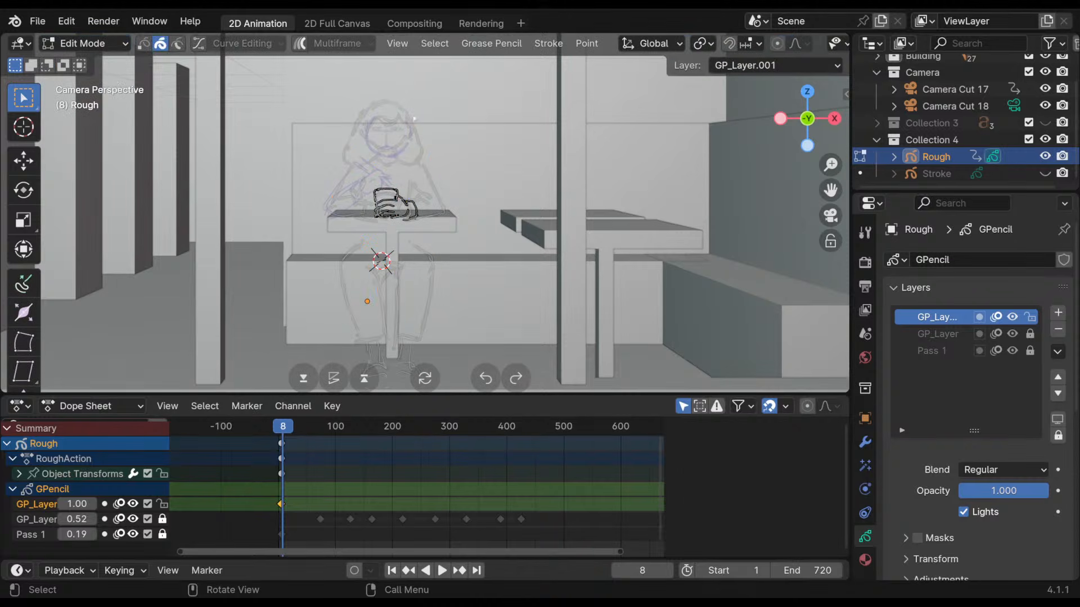
left_click_drag(381, 235, 379, 232)
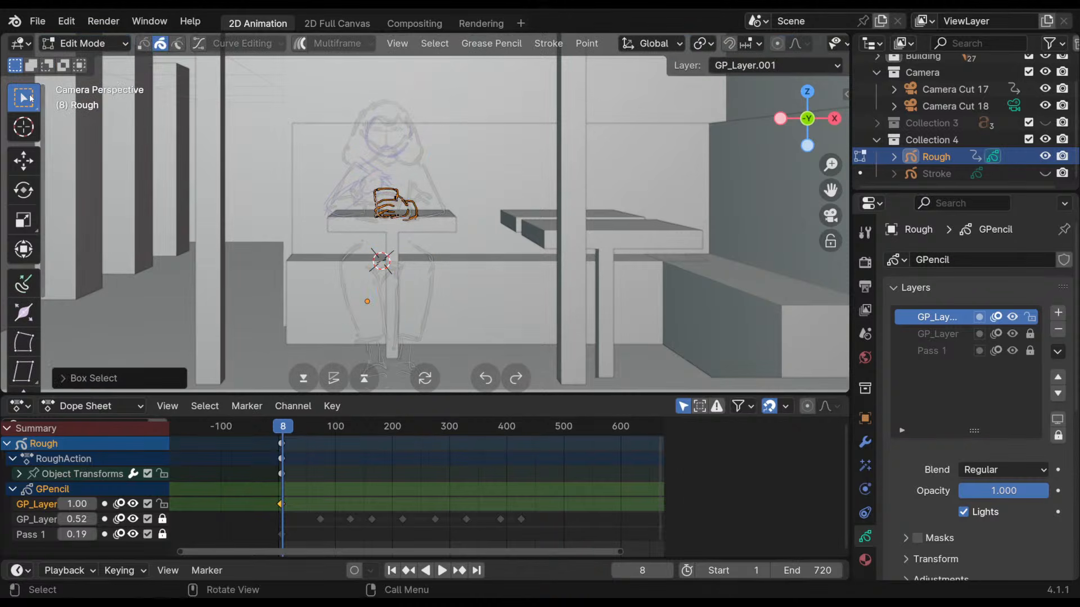
left_click_drag(31, 97, 101, 204)
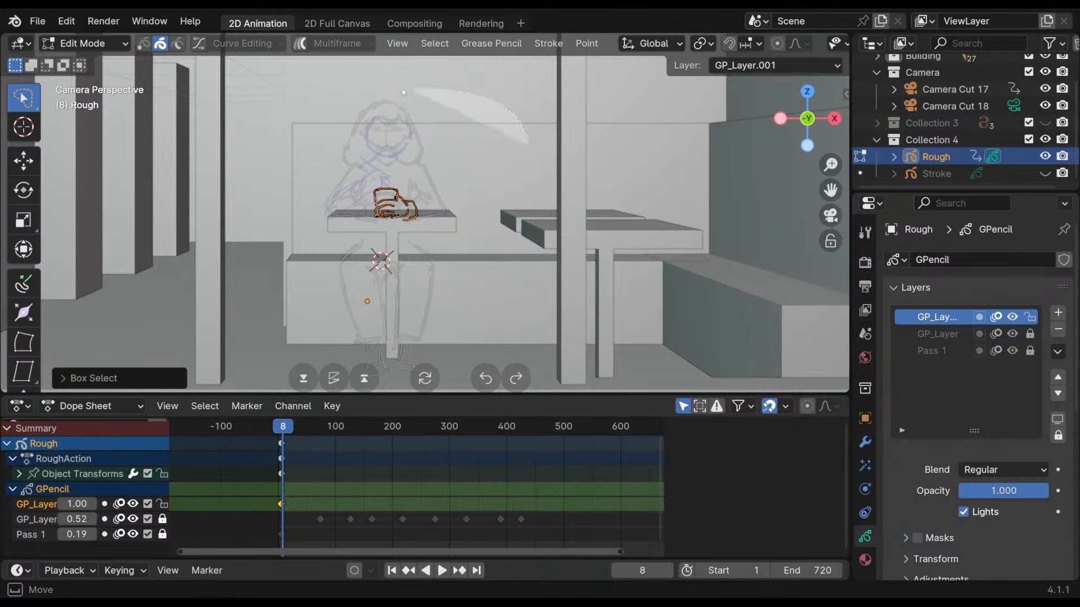
mouse_move(403, 93)
left_mouse_down()
mouse_move(332, 225)
mouse_move(490, 215)
left_mouse_up()
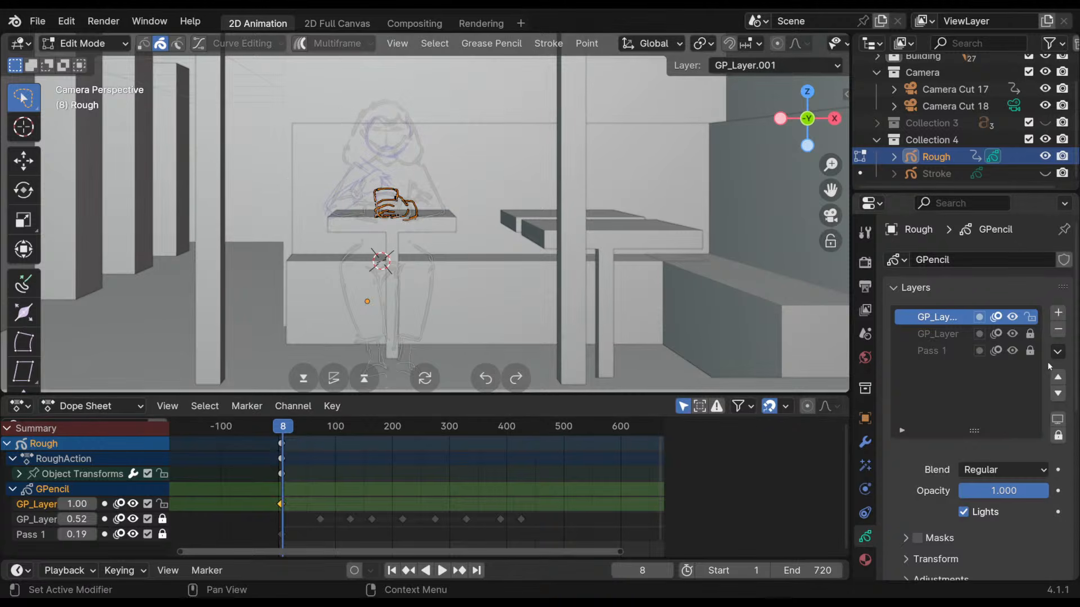
left_click(1030, 334)
left_click(1030, 351)
- Select the figure's upper body with the cup, scale it down slightly and reposition it along Z to sit on the tabletop
mouse_move(464, 106)
left_mouse_down()
mouse_move(305, 221)
mouse_move(426, 226)
mouse_move(485, 162)
left_mouse_up()
key("g")
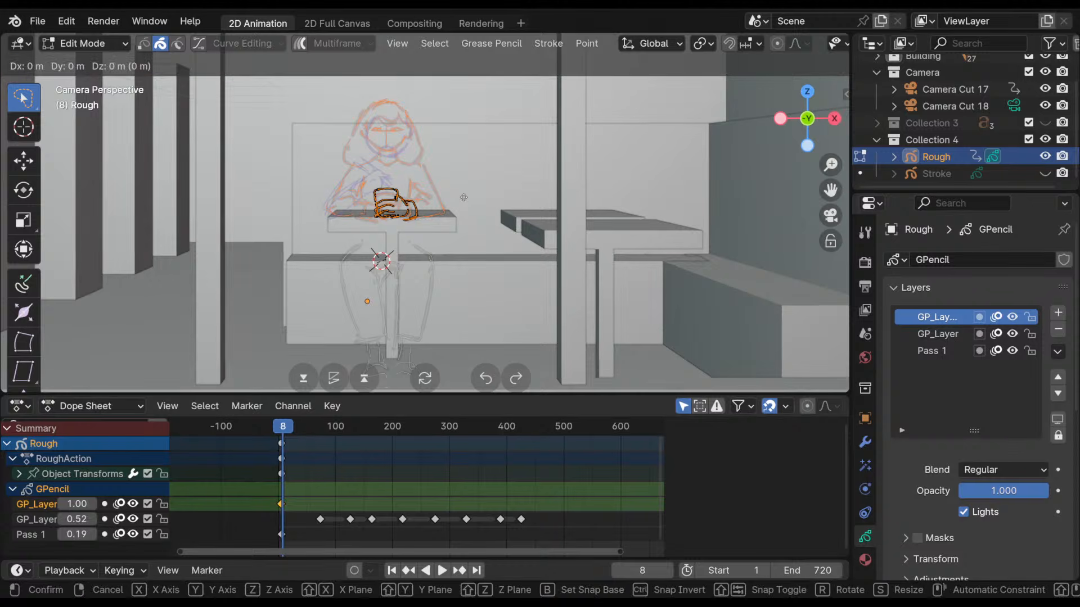
key("z")
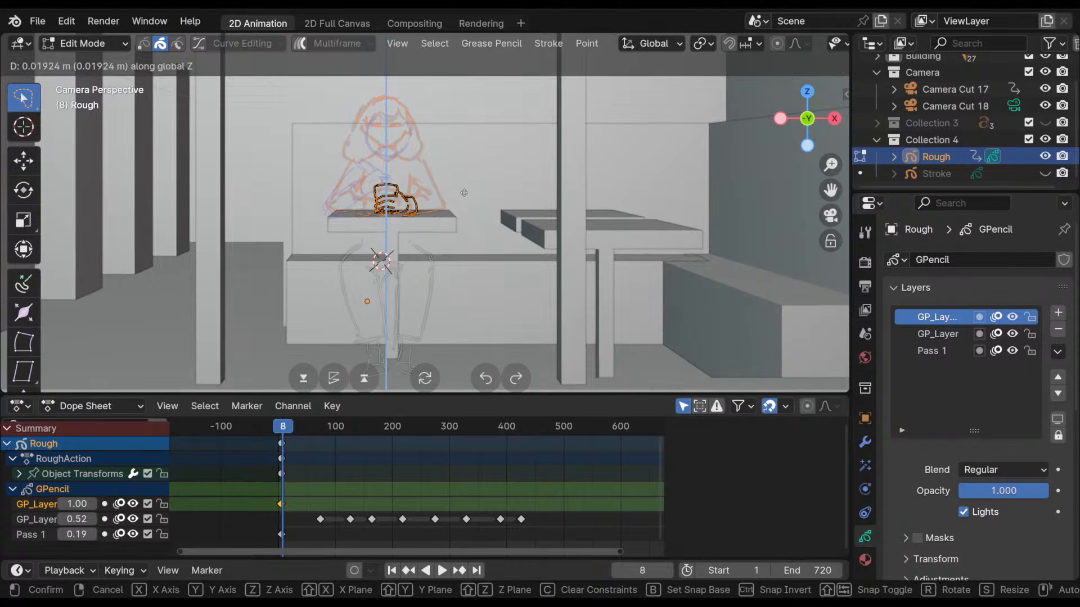
left_click(466, 193)
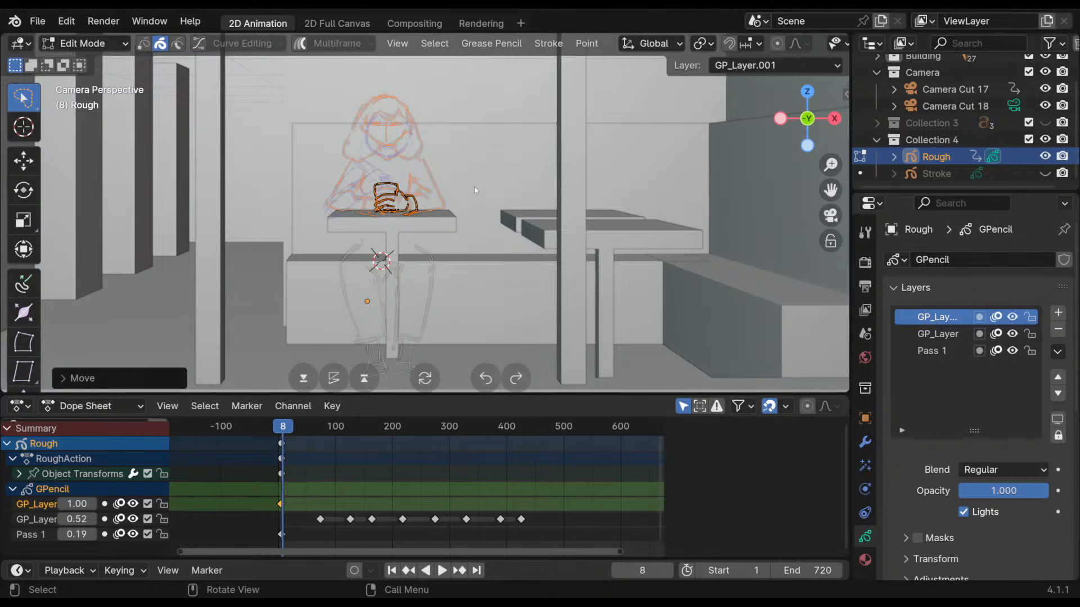
key("s")
left_click(466, 189)
key("g")
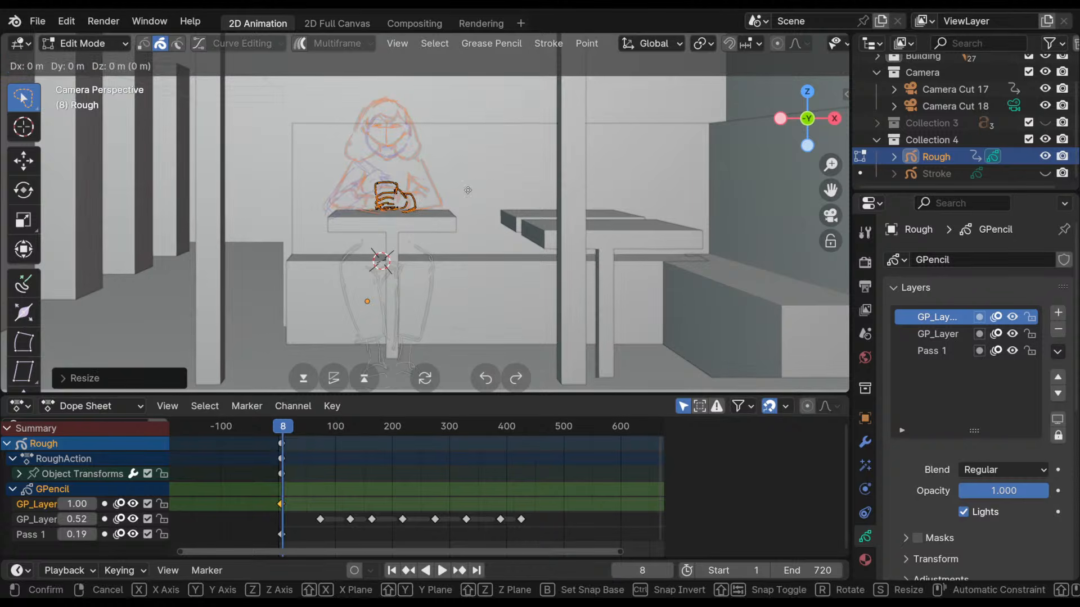
key("z")
left_click(468, 193)
- Select the leg strokes under the table, raise them along Z and scale them down slightly to fit the seat
left_click(450, 249)
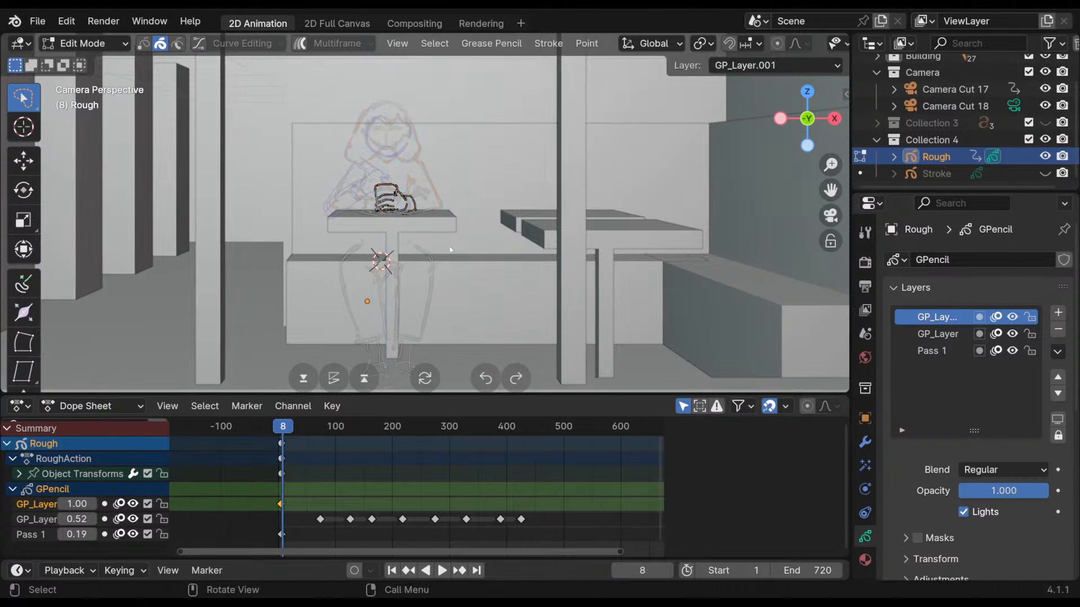
mouse_move(451, 249)
left_mouse_down()
mouse_move(359, 393)
mouse_move(480, 253)
left_mouse_up()
middle_click_drag(482, 286, 475, 239, "shift")
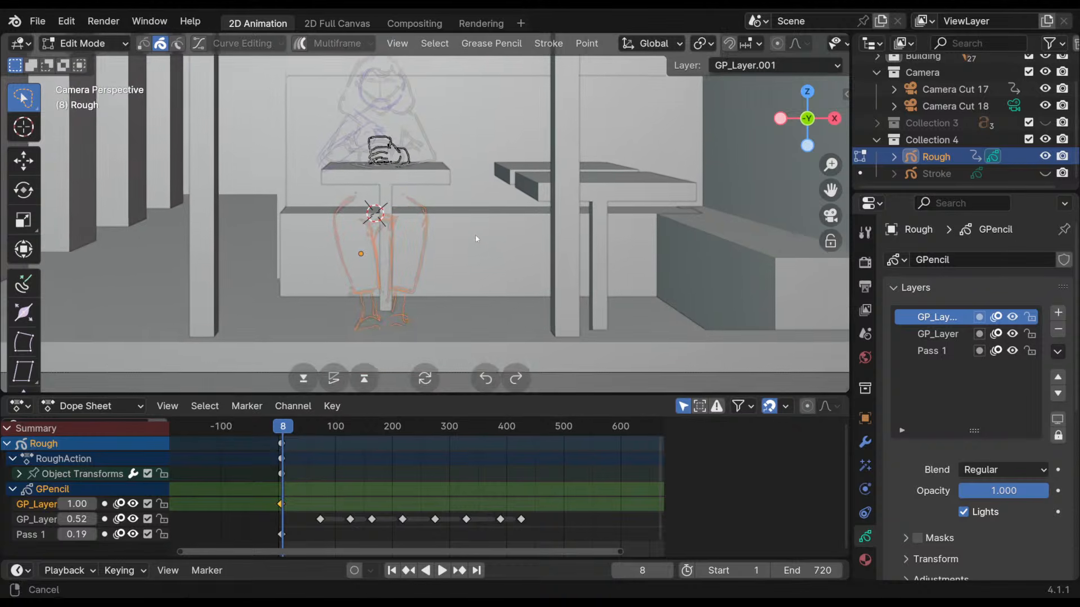
key("g")
key("z")
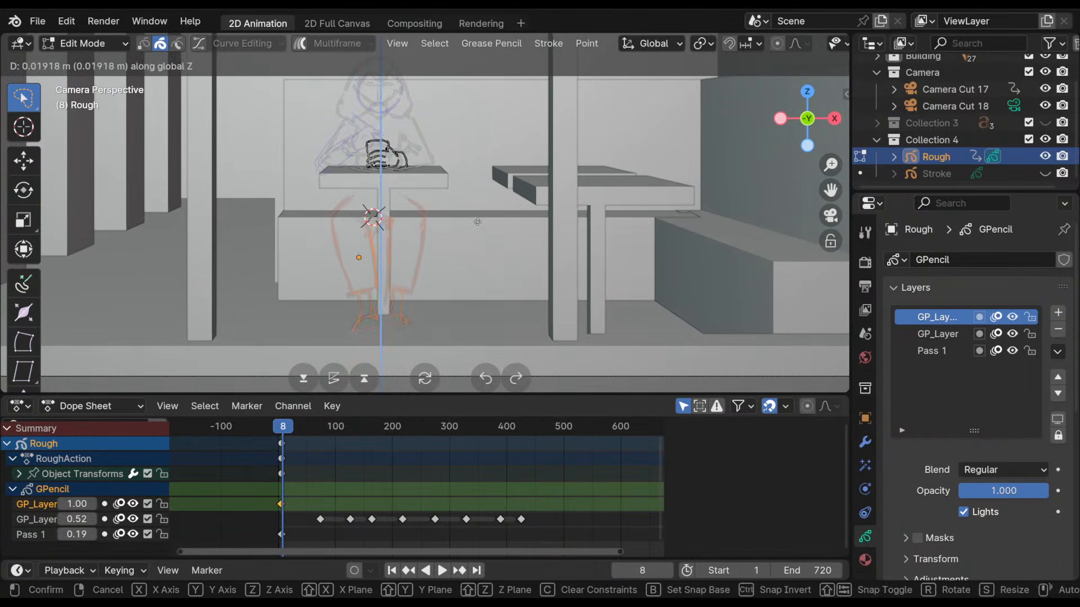
left_click(480, 218)
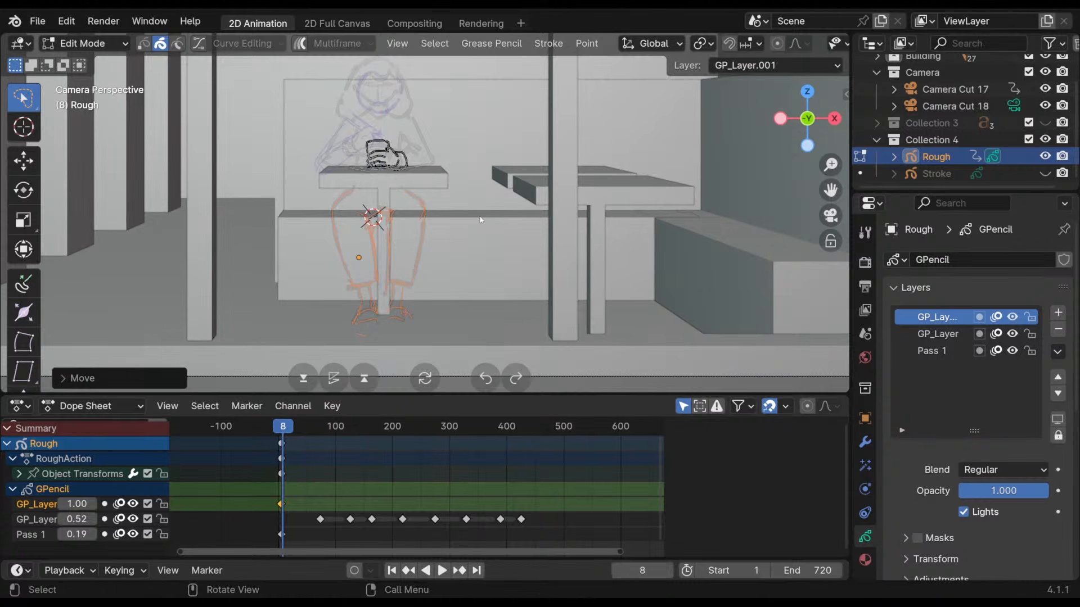
key("s")
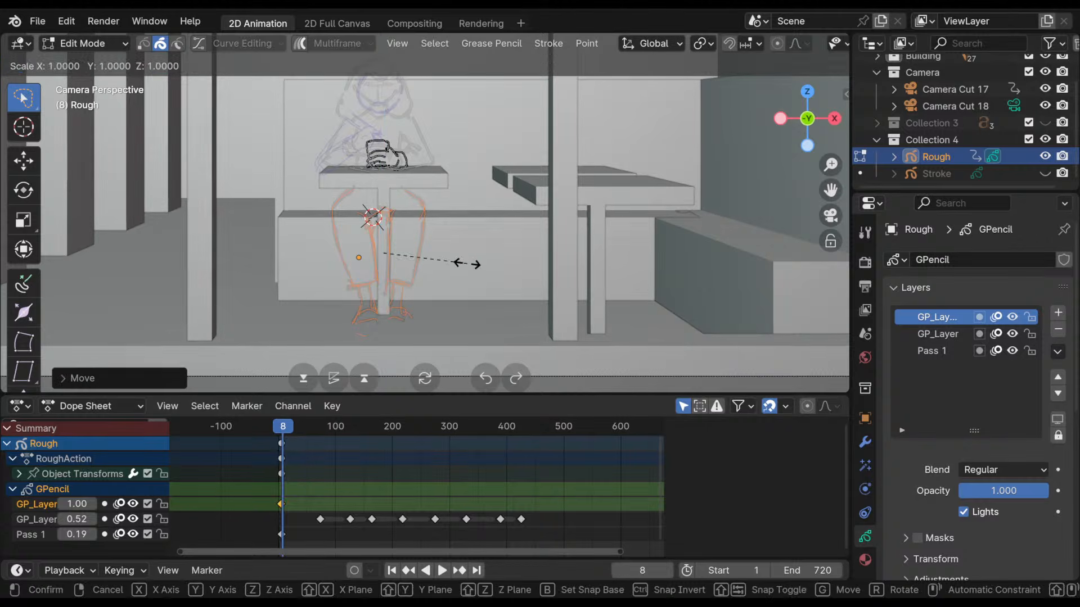
left_click(462, 260)
key("g")
key("z")
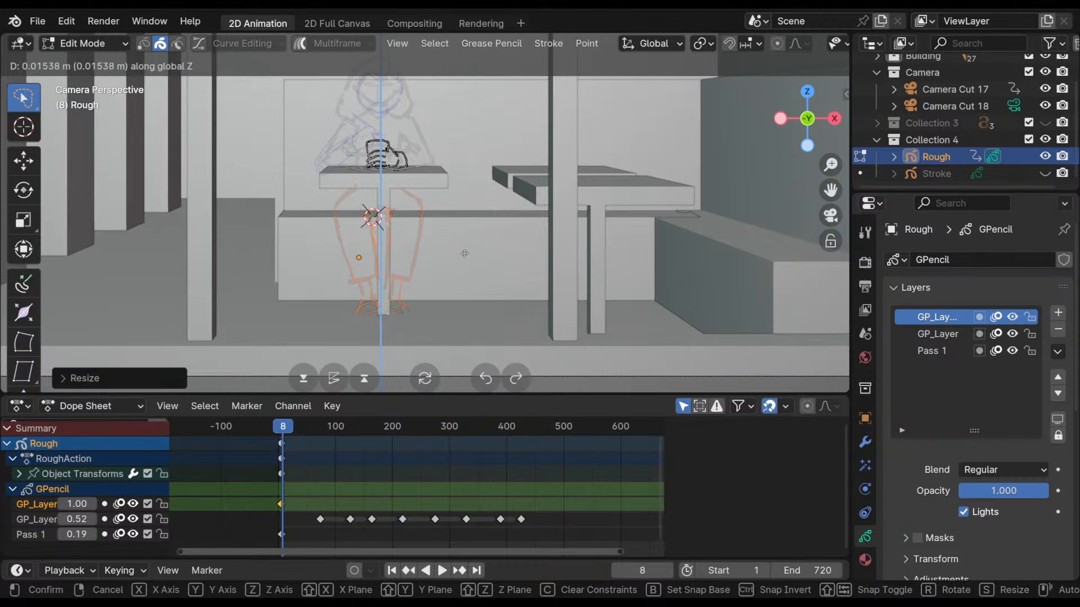
left_click(466, 257)
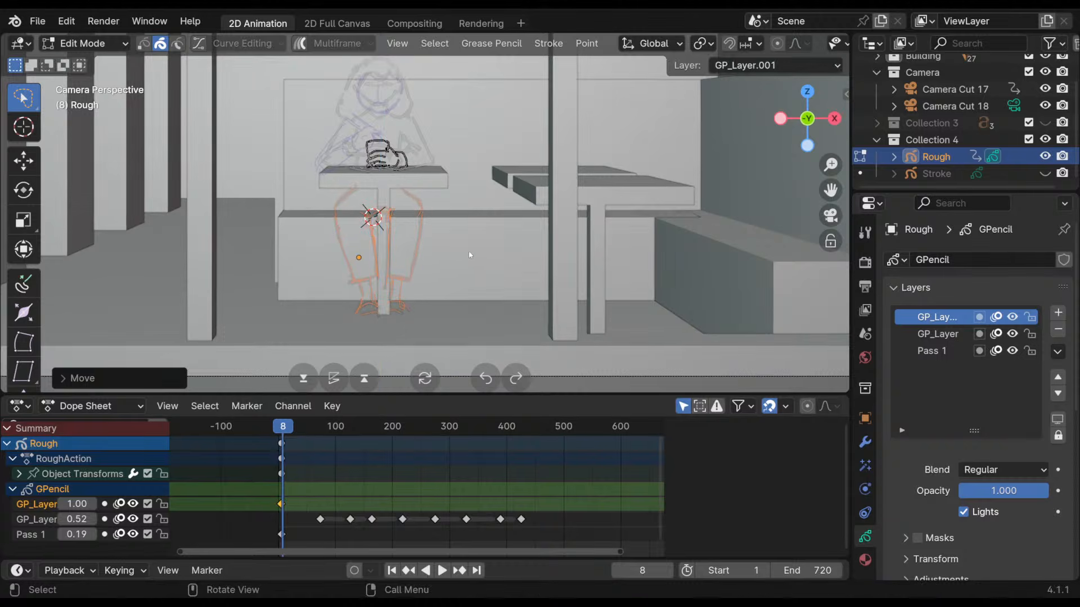
- Select the lower-leg and feet strokes, shift them along Z and rescale them
mouse_move(451, 272)
left_mouse_down()
mouse_move(311, 302)
mouse_move(304, 360)
left_mouse_up()
key("g")
key("z")
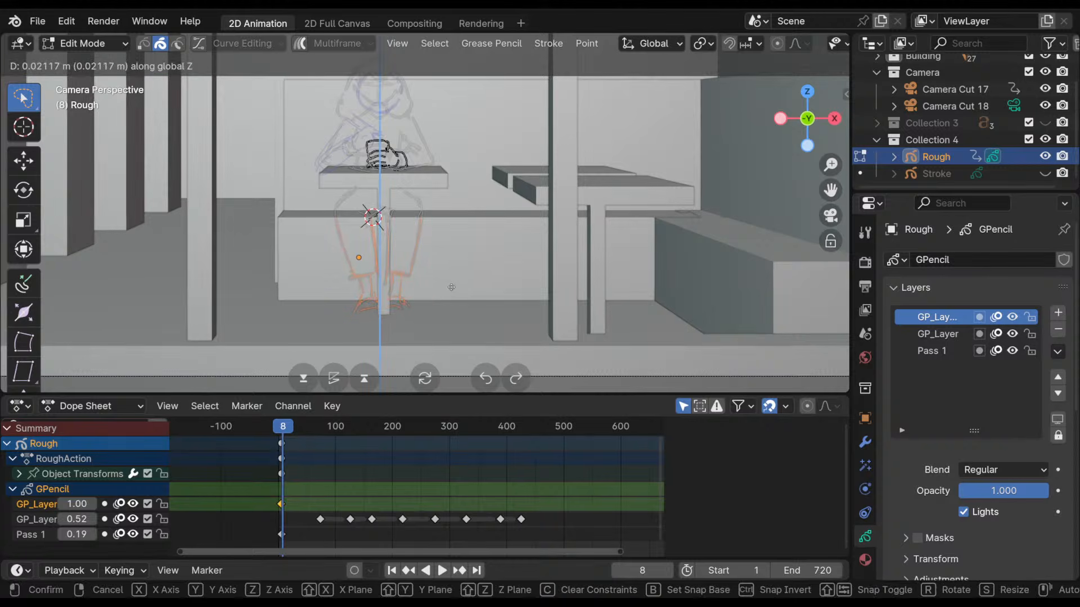
left_click(451, 289)
key("s")
left_click(450, 285)
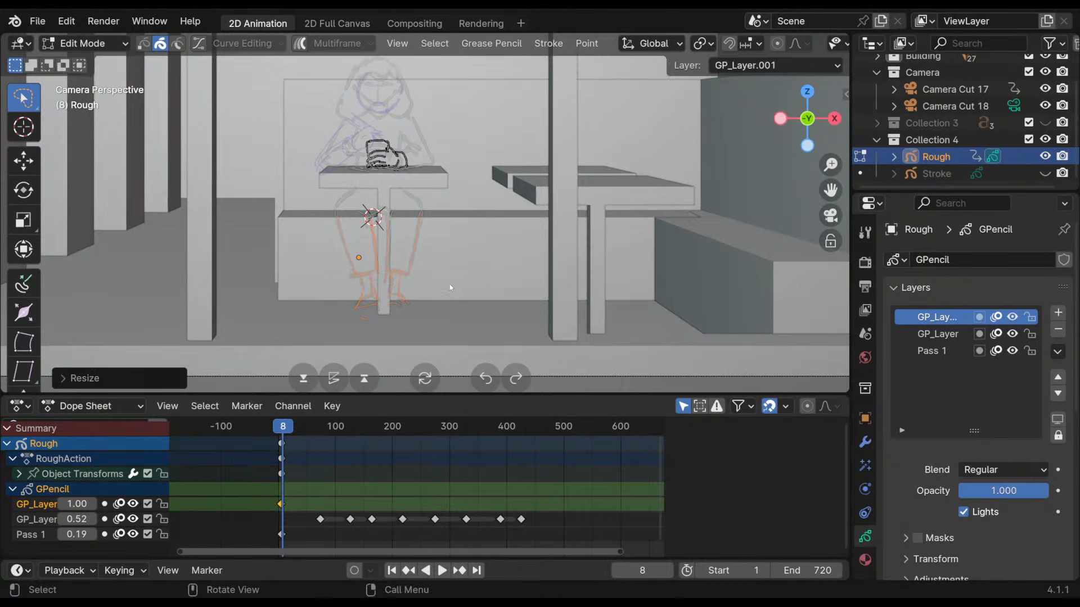
- Nudge the selected lower legs and feet slightly upward along the Z axis
left_click(446, 288)
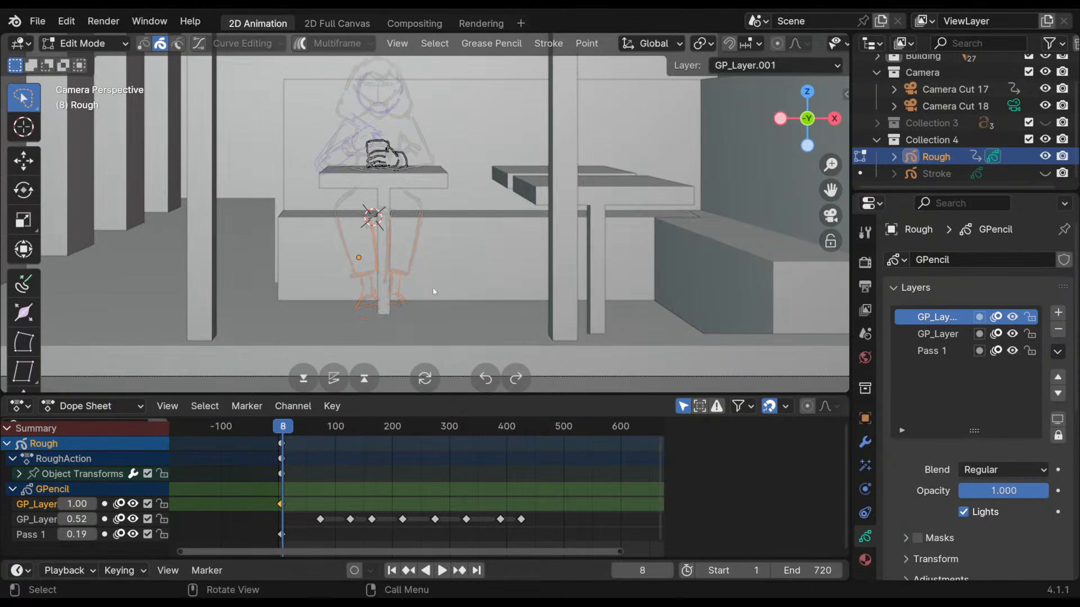
key("ctrl+l")
key("ctrl+l")
key("g")
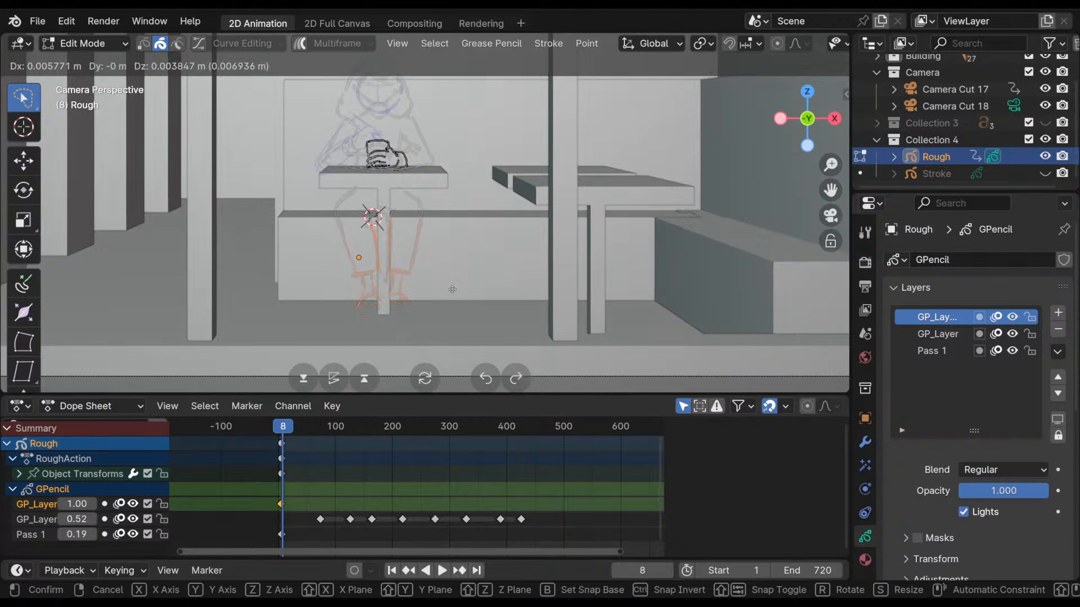
key("z")
left_click(453, 292)
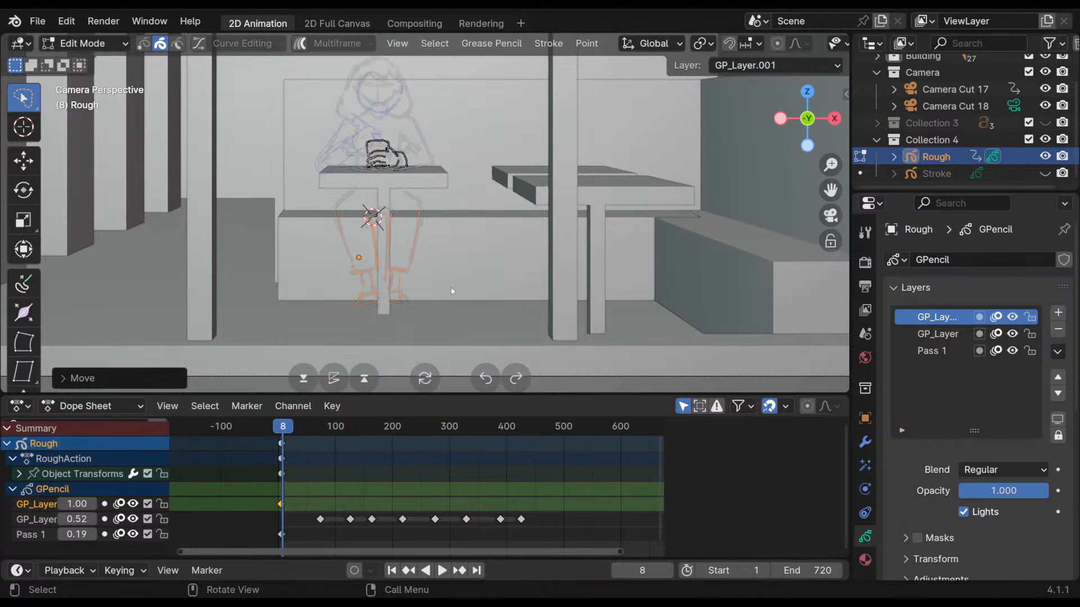
- Make GP_Layer.001 active with GP_Layer and Pass 1 locked again, and frame the legs under the table
left_click(947, 317)
middle_click_drag(465, 262, 469, 206, "shift")
middle_click_drag(468, 225, 430, 175, "ctrl")
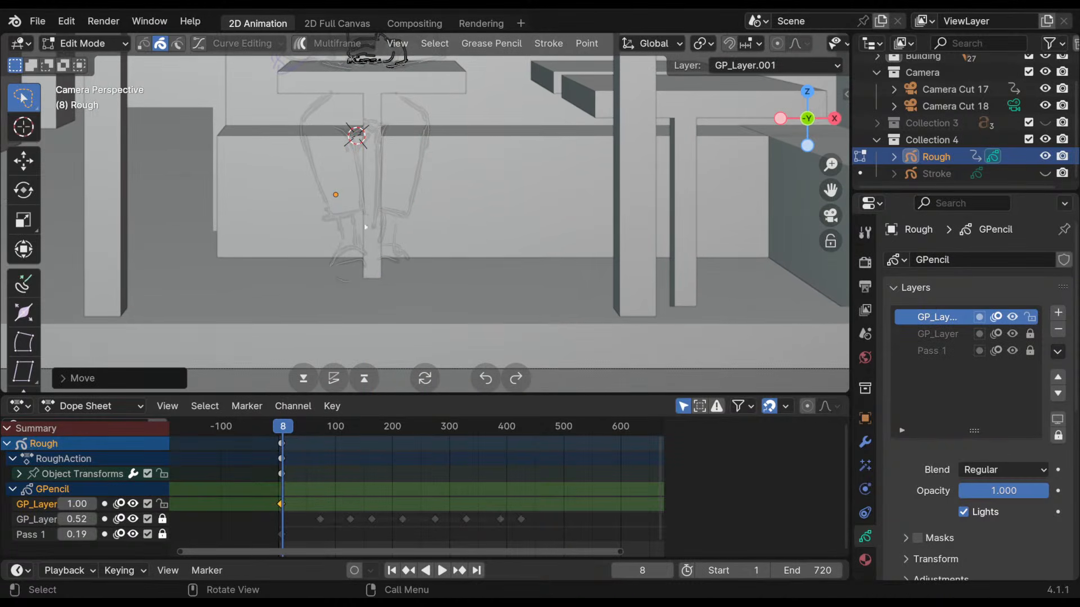
left_click(94, 44)
left_click(113, 83)
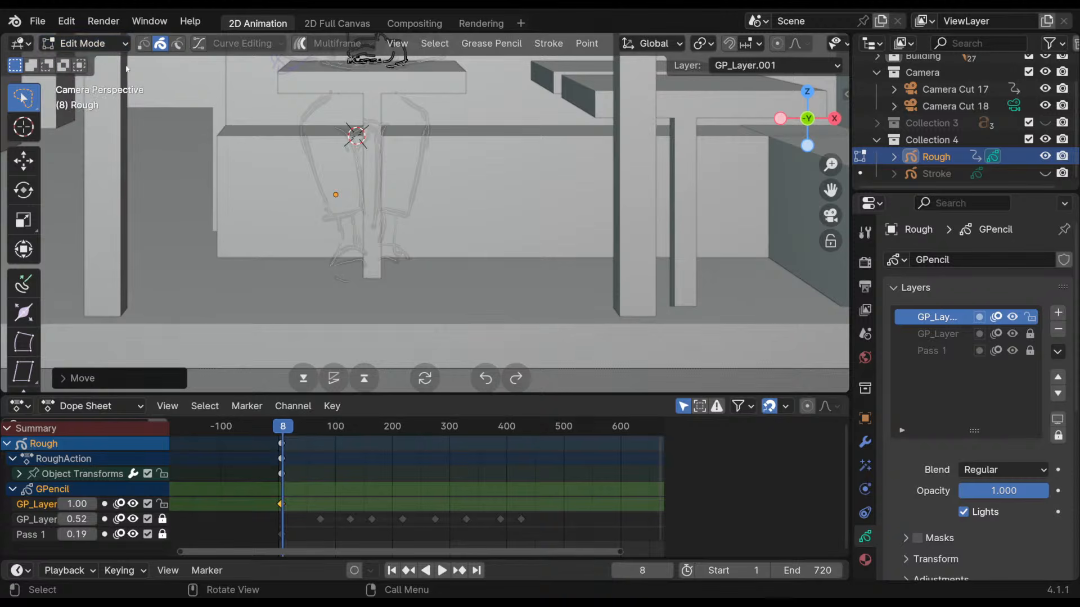
- Switch to Draw Mode and draw both ankles and shoes over the rough feet beneath the table
left_click(102, 45)
left_click(90, 118)
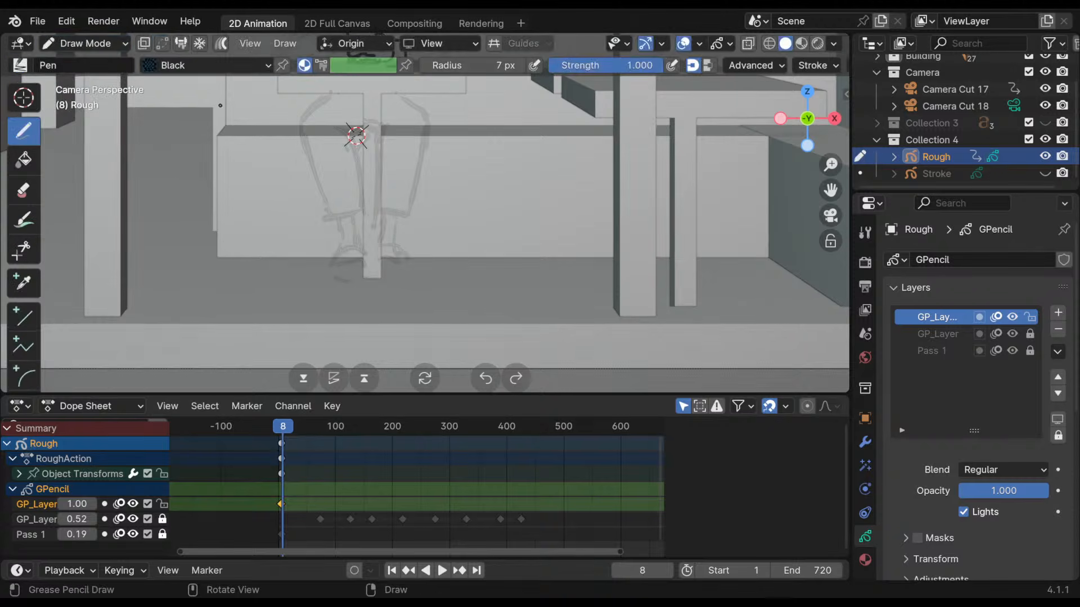
middle_click_drag(467, 231, 460, 307, "shift")
middle_click_drag(443, 267, 466, 202, "shift")
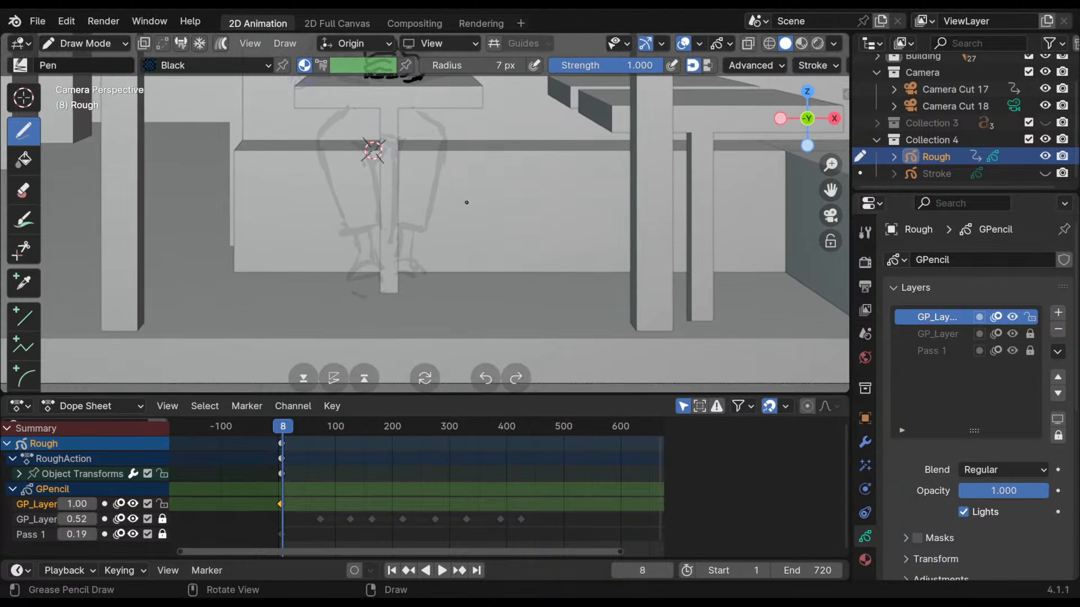
mouse_move(356, 263)
left_mouse_down()
mouse_move(384, 276)
mouse_move(349, 288)
mouse_move(383, 291)
mouse_move(386, 275)
mouse_move(353, 269)
mouse_move(373, 256)
mouse_move(353, 264)
left_mouse_up()
key("ctrl+z")
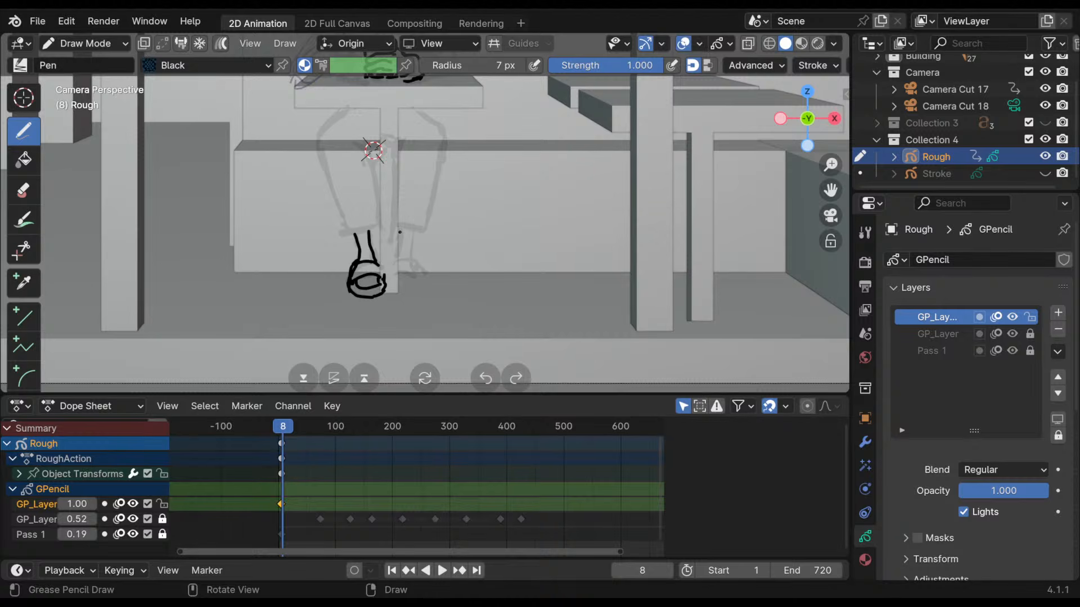
left_click_drag(400, 232, 397, 258)
left_click_drag(412, 235, 412, 240)
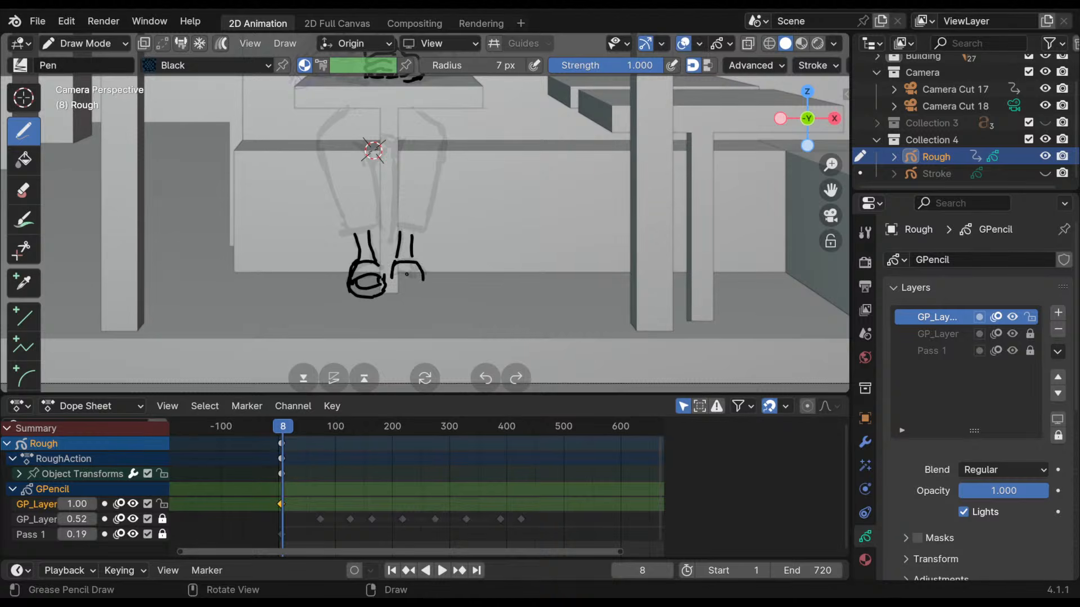
mouse_move(392, 281)
left_mouse_down()
mouse_move(423, 285)
mouse_move(402, 261)
mouse_move(421, 270)
mouse_move(405, 279)
mouse_move(419, 279)
mouse_move(414, 300)
mouse_move(422, 296)
mouse_move(393, 301)
mouse_move(426, 284)
mouse_move(386, 291)
left_mouse_up()
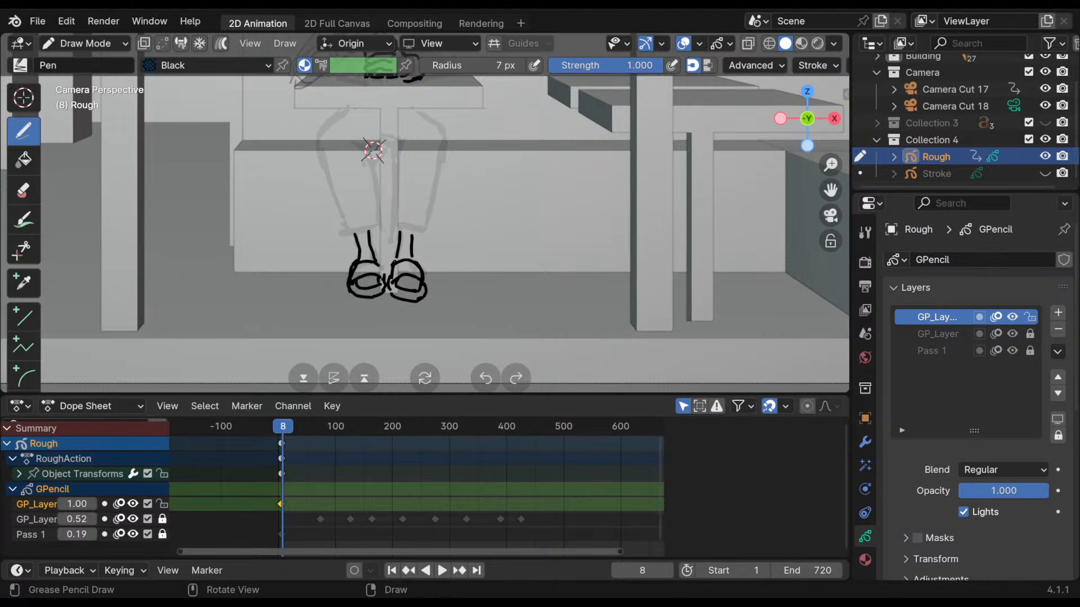
- Draw the cuff and both sides of the trouser leg on the figure's bent-arm side, following the rough
mouse_move(440, 214)
middle_mouse_down("shift")
mouse_move(442, 292)
mouse_move(453, 210)
mouse_move(404, 293)
middle_mouse_up("shift")
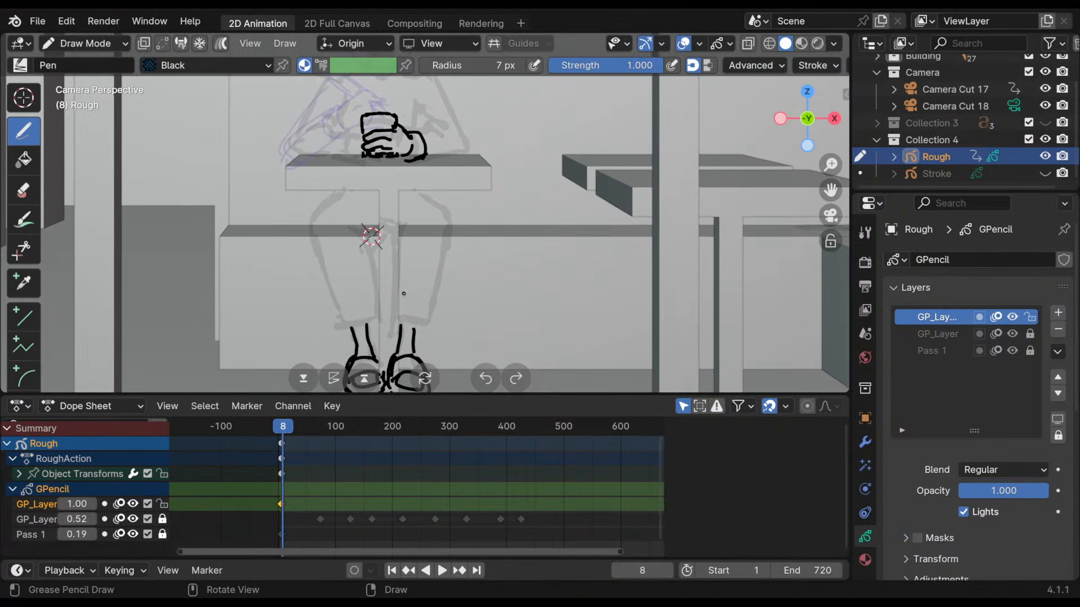
left_click_drag(395, 319, 432, 320)
mouse_move(446, 248)
left_mouse_down()
mouse_move(430, 329)
mouse_move(447, 220)
mouse_move(401, 298)
left_mouse_up()
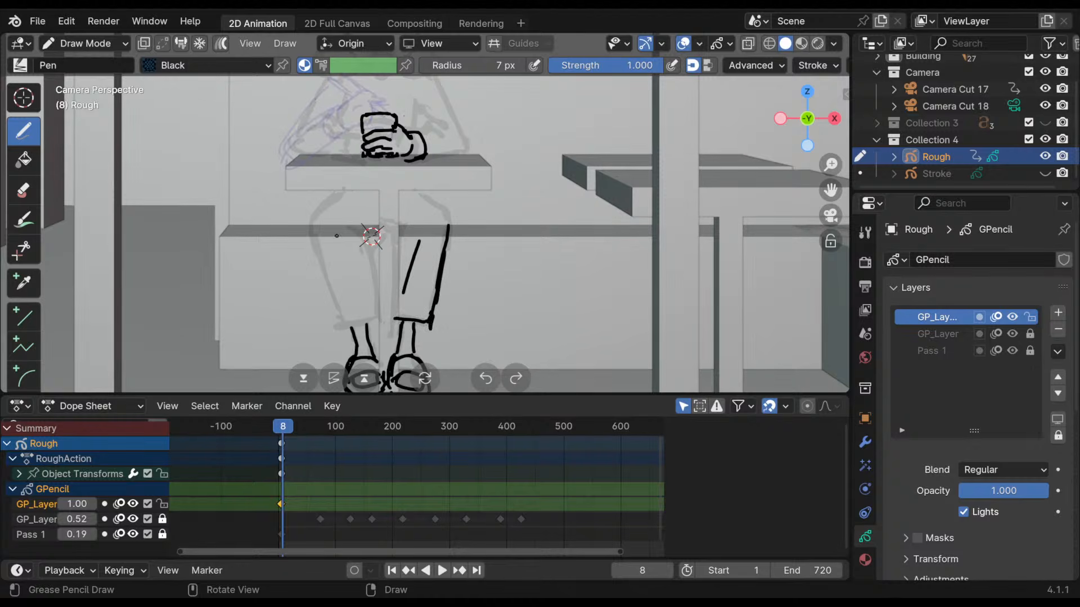
- Draw the other trouser leg with its sides, hem, inner fold lines and bent knee below the tabletop
left_click_drag(339, 212, 331, 290)
left_click_drag(356, 248, 368, 306)
mouse_move(317, 239)
left_mouse_down()
mouse_move(342, 325)
mouse_move(371, 326)
left_mouse_up()
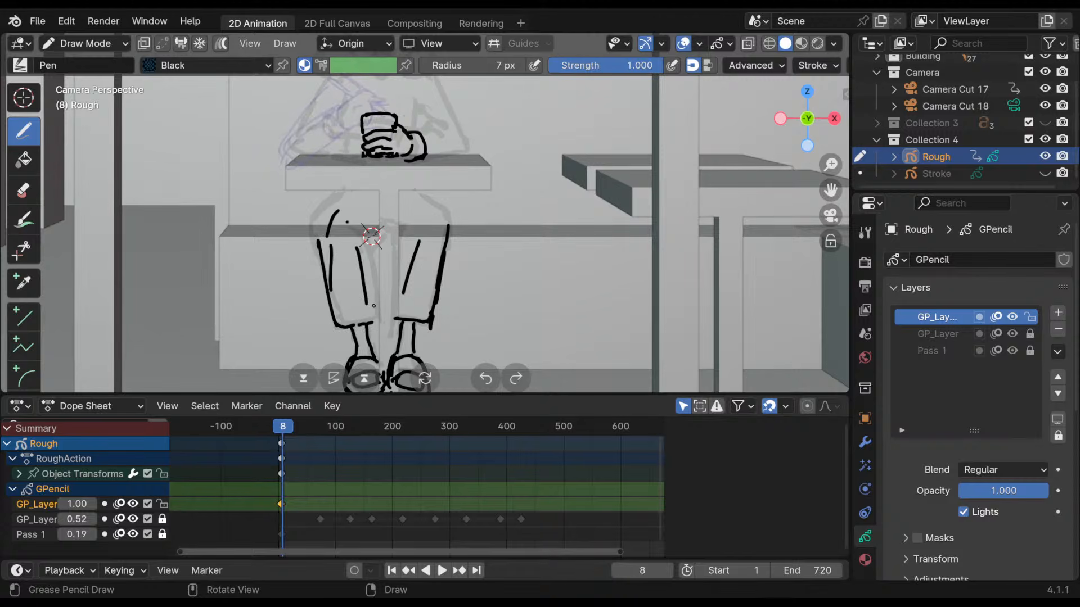
left_click_drag(374, 285, 377, 325)
left_click_drag(367, 237, 374, 286)
left_click_drag(318, 236, 340, 196)
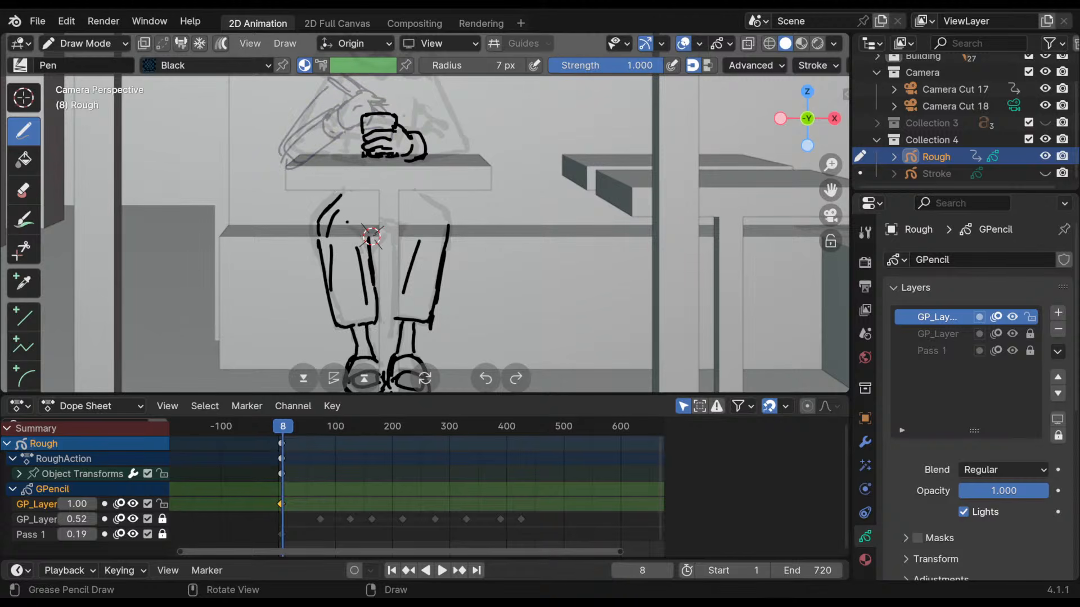
- Draw the remaining knee up to the tabletop and rework the knee contours of both trouser legs
mouse_move(408, 223)
left_mouse_down()
mouse_move(397, 213)
mouse_move(437, 203)
mouse_move(449, 223)
left_mouse_up()
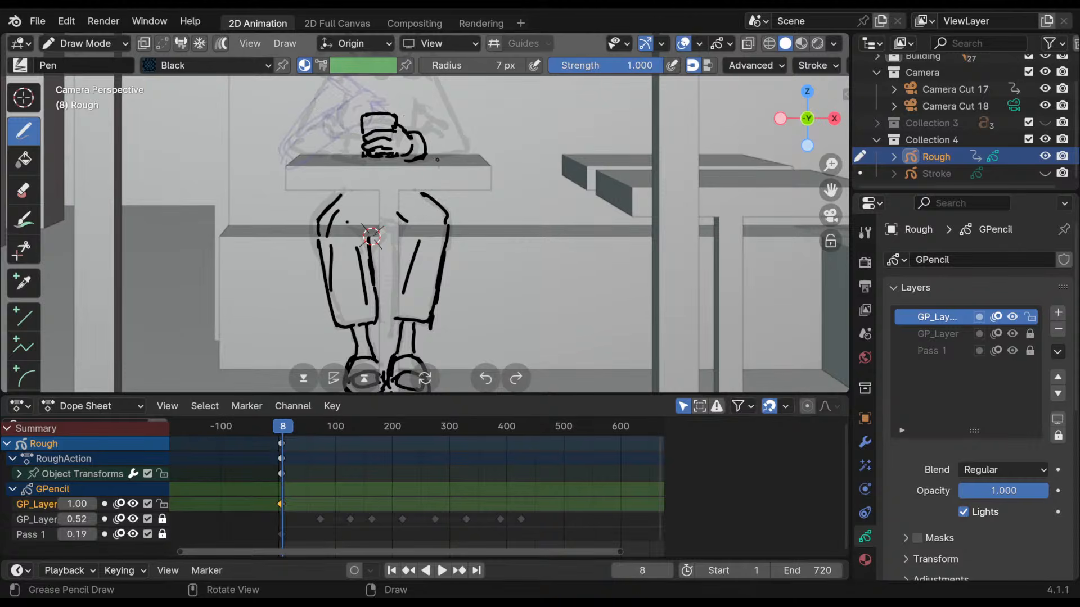
middle_click_drag(455, 201, 458, 237, "shift")
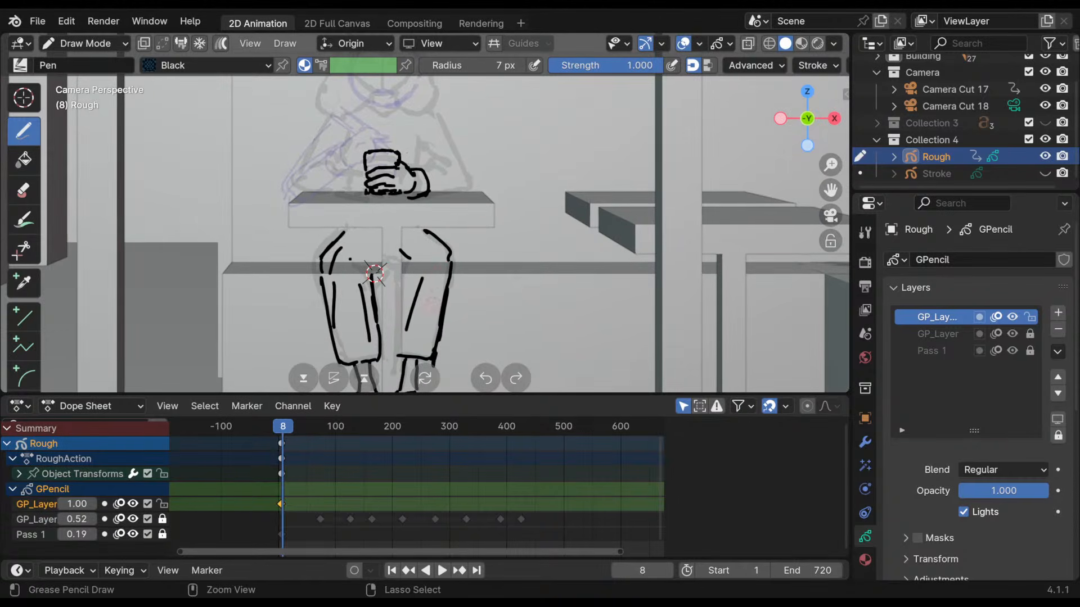
left_click_drag(449, 268, 442, 298)
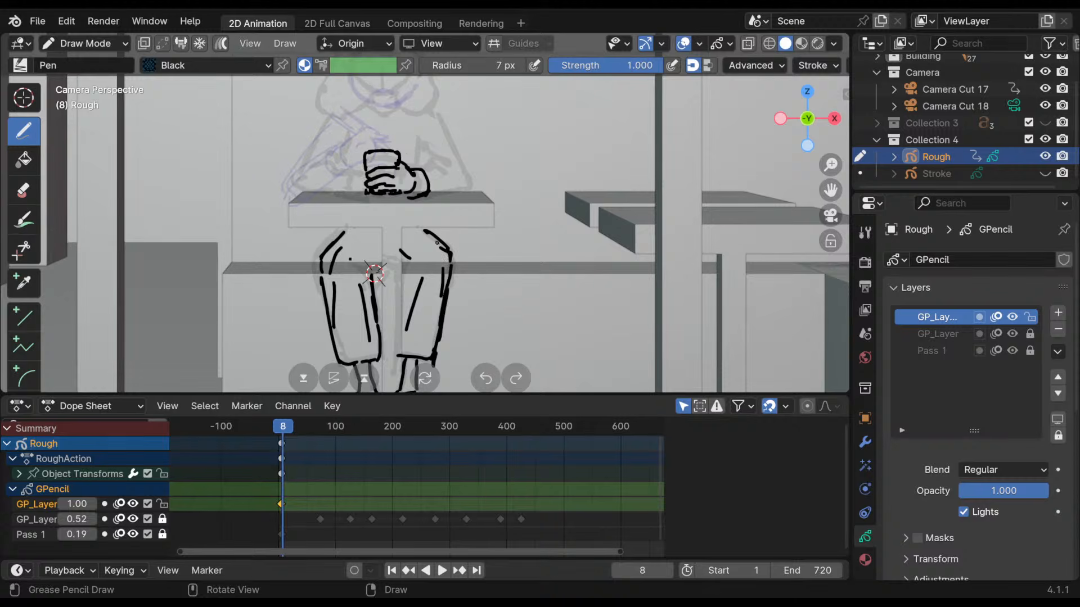
key("ctrl+z")
left_click_drag(423, 231, 453, 257)
mouse_move(347, 229)
left_mouse_down()
mouse_move(310, 261)
mouse_move(322, 266)
left_mouse_up()
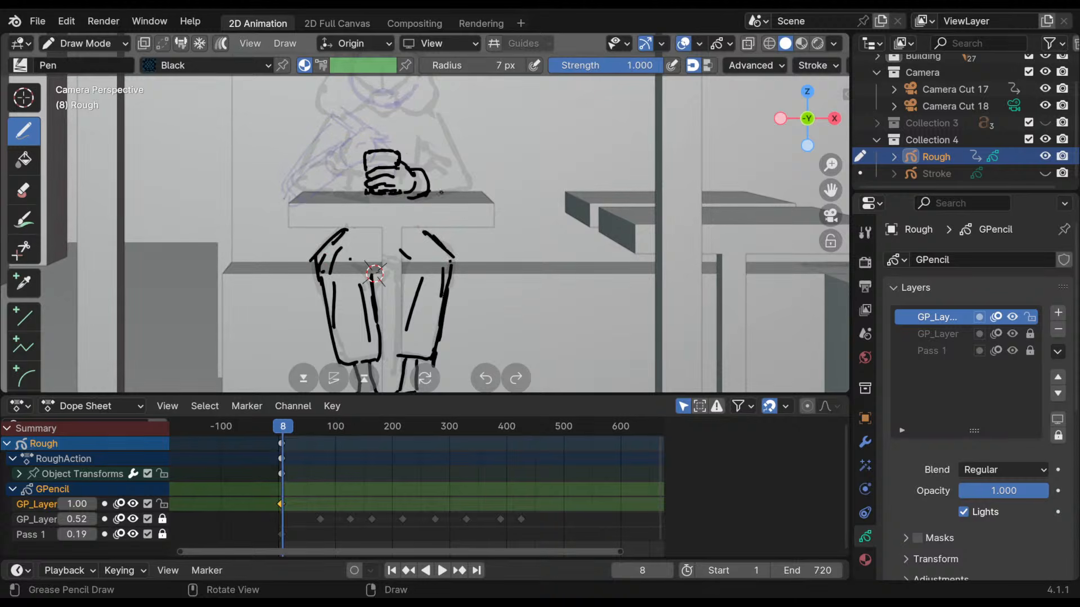
key("ctrl+z")
key("ctrl+z")
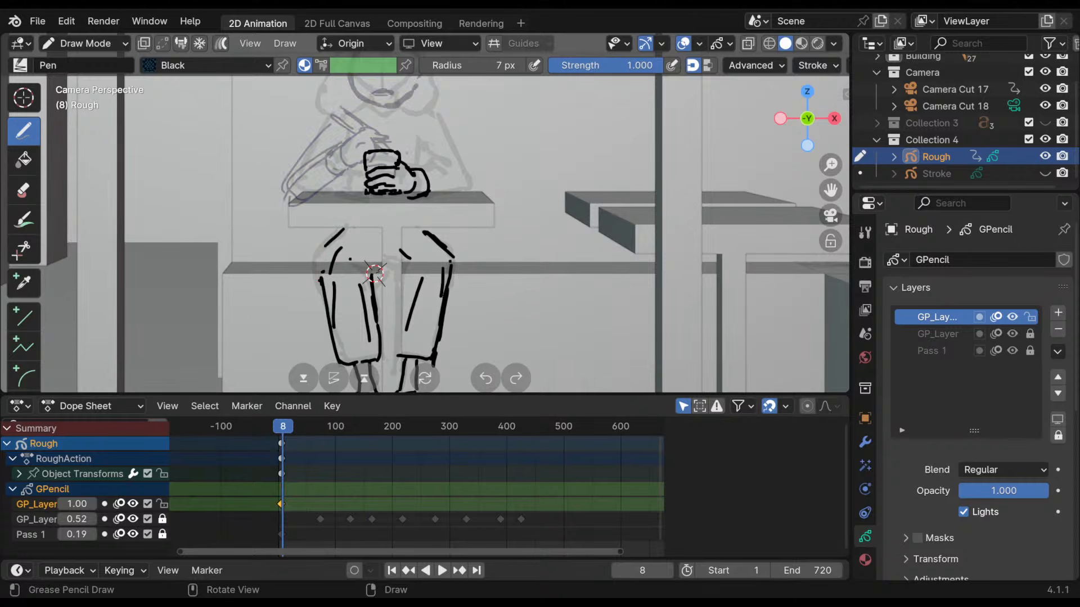
- Erase the finger lines of the hand holding the cup and redraw the fingers and the hand's lower edge
mouse_move(438, 236)
middle_mouse_down("shift")
mouse_move(436, 333)
mouse_move(463, 239)
mouse_move(474, 261)
mouse_move(482, 195)
middle_mouse_up("shift")
mouse_move(413, 321)
left_mouse_down("ctrl")
mouse_move(353, 315)
mouse_move(393, 322)
mouse_move(357, 317)
mouse_move(377, 321)
left_mouse_up("ctrl")
key("ctrl+z")
key("ctrl+z")
key("ctrl+z")
key("ctrl+z")
mouse_move(383, 323)
left_mouse_down()
mouse_move(412, 319)
mouse_move(371, 297)
left_mouse_up()
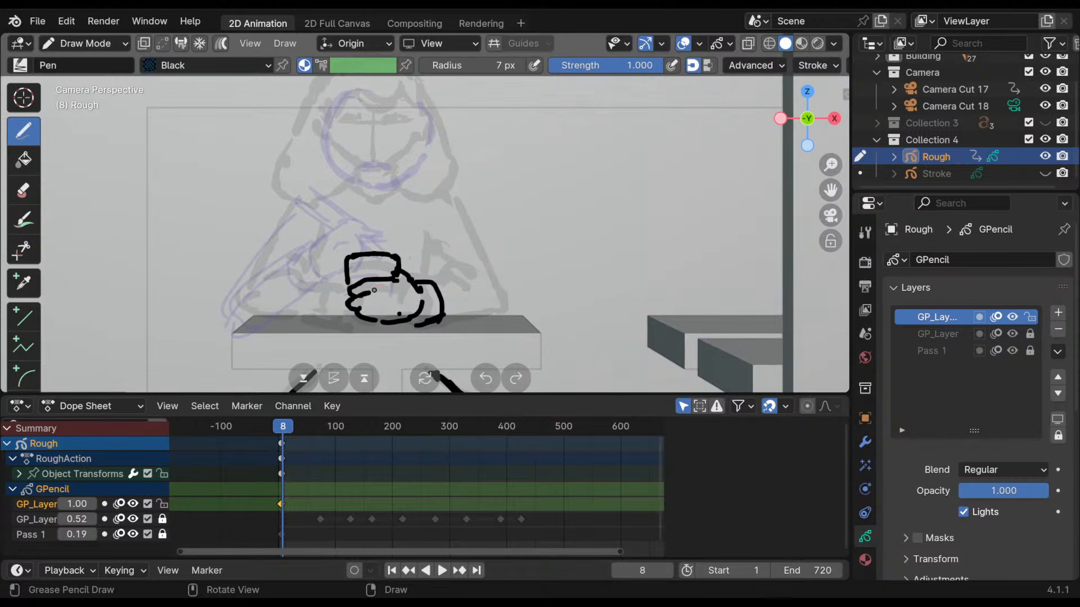
left_click_drag(376, 307, 370, 313, "ctrl")
mouse_move(379, 314)
left_mouse_down()
mouse_move(349, 303)
mouse_move(380, 302)
mouse_move(387, 313)
left_mouse_up()
left_click_drag(413, 320, 427, 322)
- Draw the sleeve of the cup-holding arm, from the wrist folds along the forearm and elbow up to the shoulder
left_click_drag(432, 282, 461, 285)
left_click_drag(450, 277, 474, 280)
left_click_drag(431, 325, 502, 305)
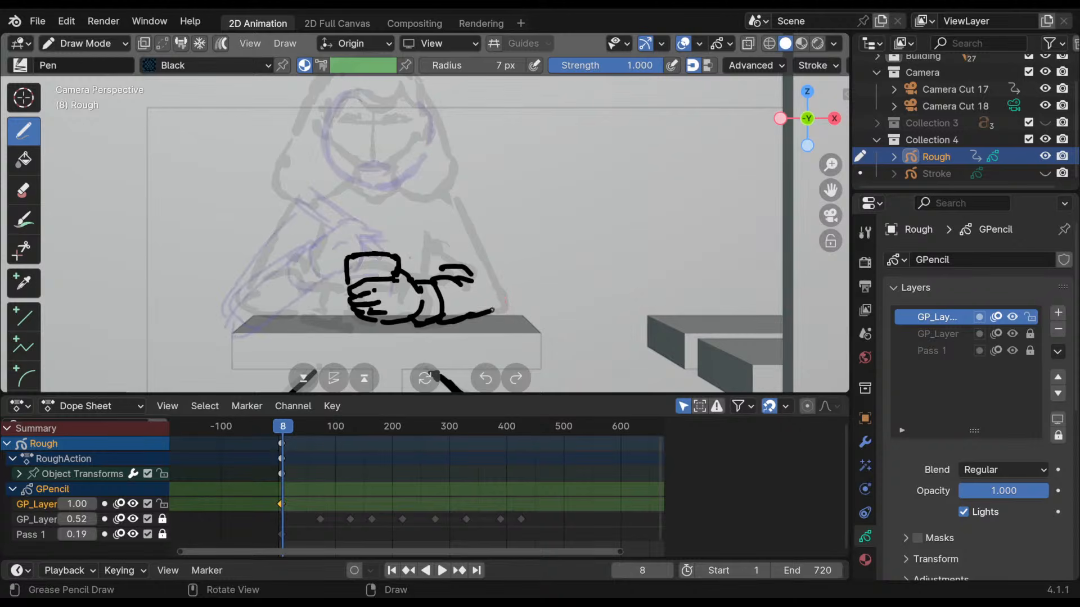
left_click_drag(497, 309, 493, 272)
left_click_drag(446, 204, 498, 283)
mouse_move(434, 193)
left_mouse_down()
mouse_move(469, 242)
mouse_move(420, 186)
left_mouse_up()
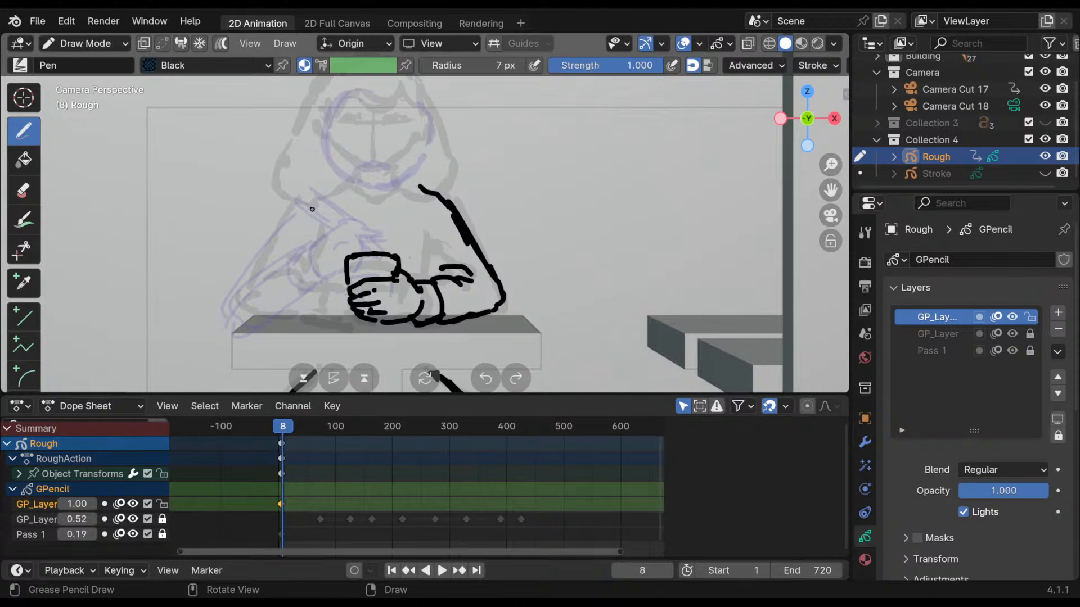
left_click_drag(252, 312, 261, 319)
mouse_move(320, 192)
left_mouse_down()
mouse_move(264, 245)
mouse_move(247, 289)
left_mouse_up()
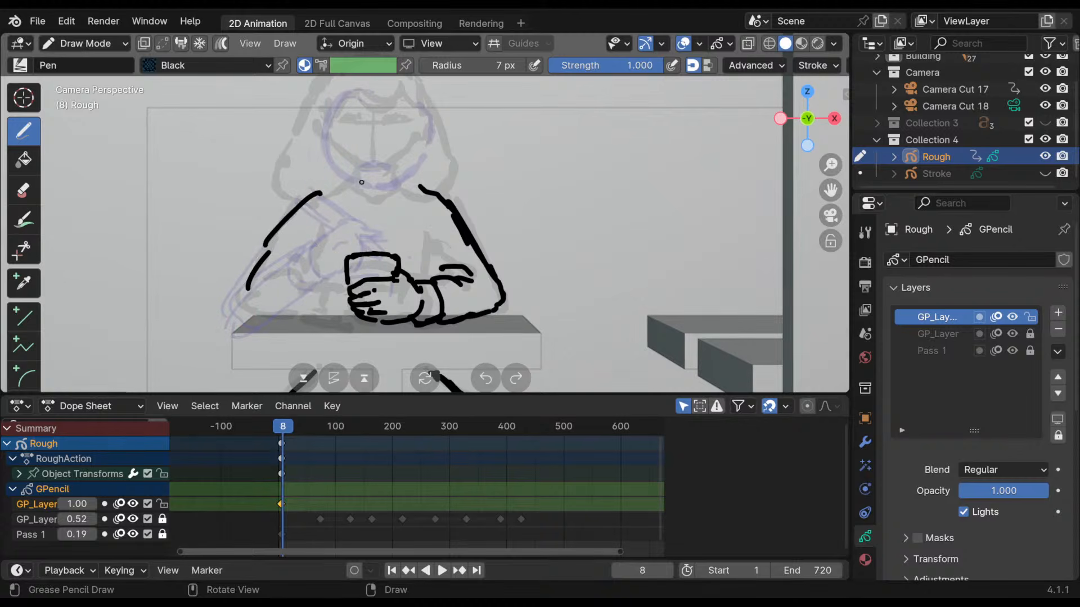
left_click_drag(365, 179, 321, 211)
key("ctrl+z")
key("ctrl+z")
key("ctrl+z")
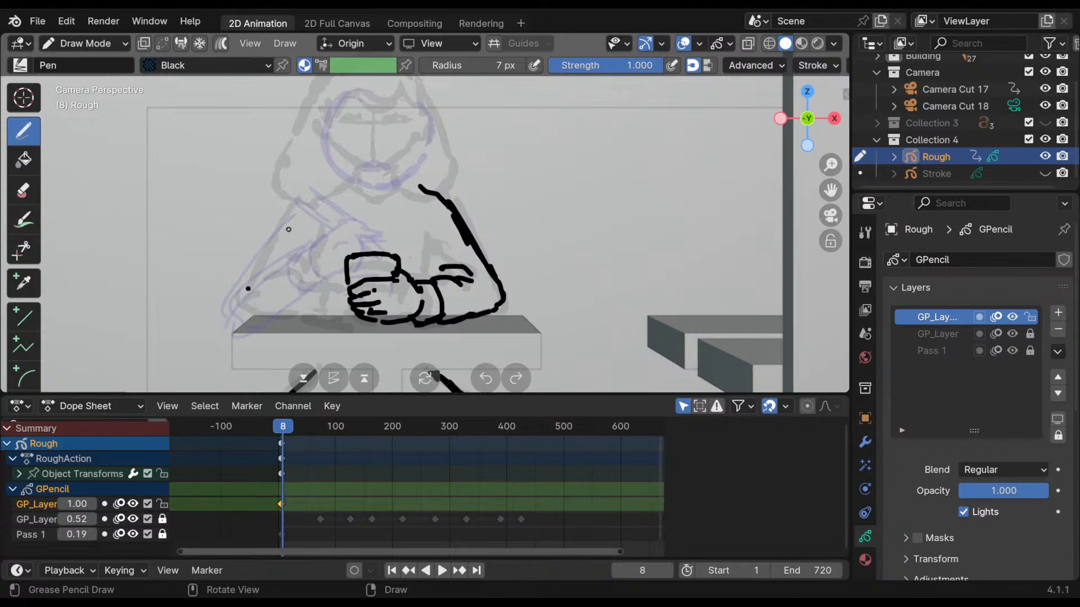
- Draw the raised arm's sleeve with its shoulder line, bent elbow resting on the table, forearm and cuff
left_click_drag(307, 199, 288, 208)
left_click_drag(292, 260, 255, 291)
mouse_move(260, 248)
left_mouse_down()
mouse_move(254, 321)
mouse_move(284, 318)
mouse_move(311, 285)
mouse_move(291, 248)
mouse_move(308, 279)
left_mouse_up()
key("ctrl+z")
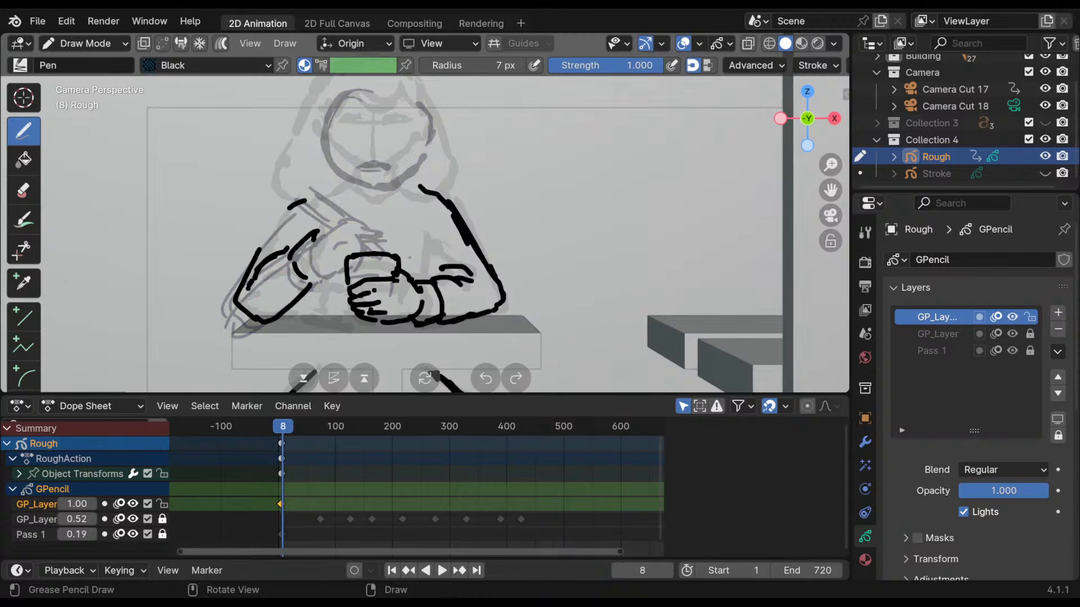
- Draw the raised hand's outline and upper fingers above the cup, undoing the strokes that miss the shape
mouse_move(316, 233)
left_mouse_down()
mouse_move(350, 242)
mouse_move(366, 233)
left_mouse_up()
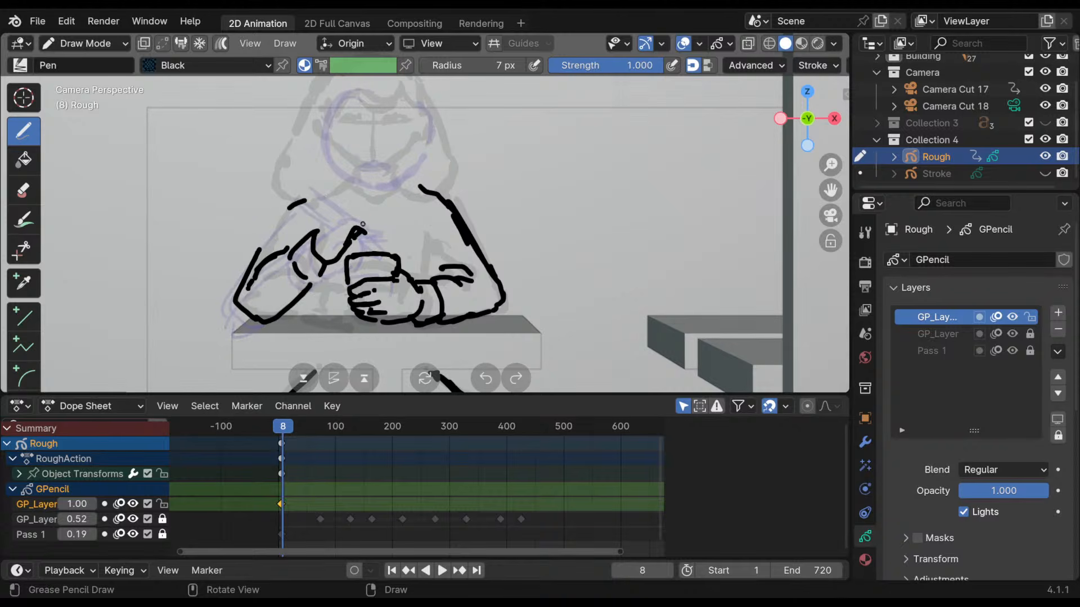
key("ctrl+z")
mouse_move(320, 204)
left_mouse_down()
mouse_move(373, 220)
mouse_move(366, 214)
left_mouse_up()
key("ctrl+z")
key("ctrl+z")
key("ctrl+z")
key("ctrl+z")
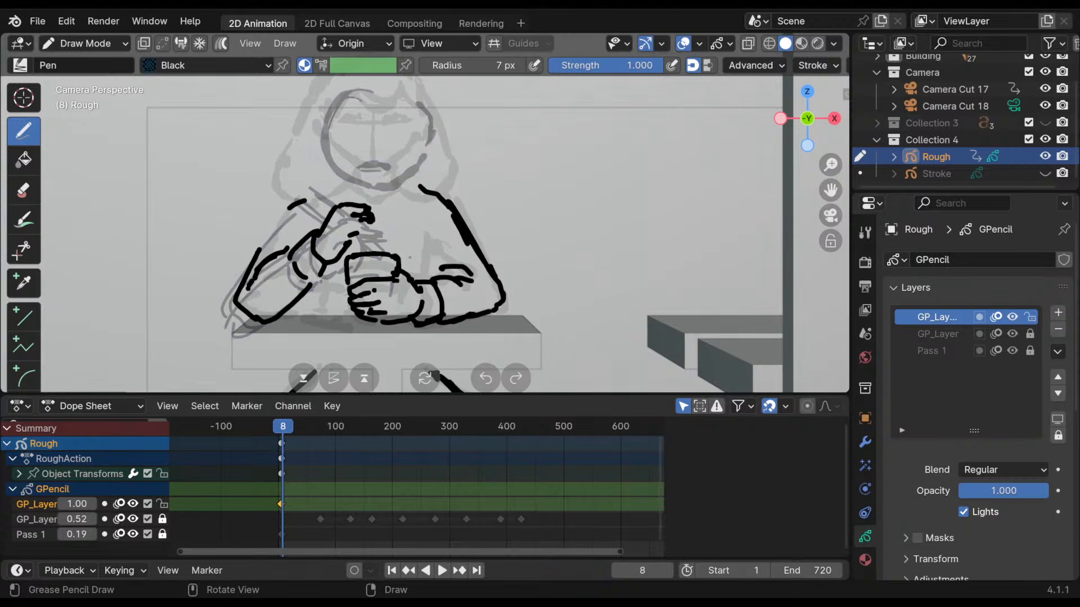
key("ctrl+z")
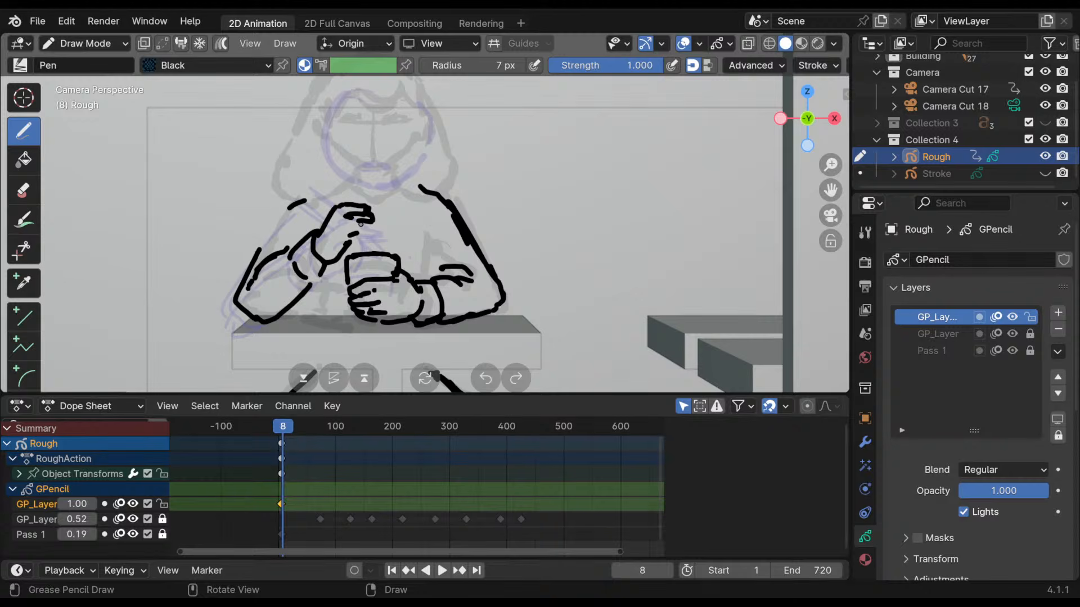
- Add the lower fingers of the raised hand and draw the pair of chopsticks it holds
mouse_move(355, 226)
left_mouse_down()
mouse_move(370, 224)
mouse_move(350, 236)
mouse_move(368, 230)
mouse_move(356, 246)
left_mouse_up()
key("ctrl+z")
mouse_move(320, 180)
left_mouse_down()
mouse_move(365, 207)
mouse_move(384, 239)
mouse_move(319, 194)
left_mouse_up()
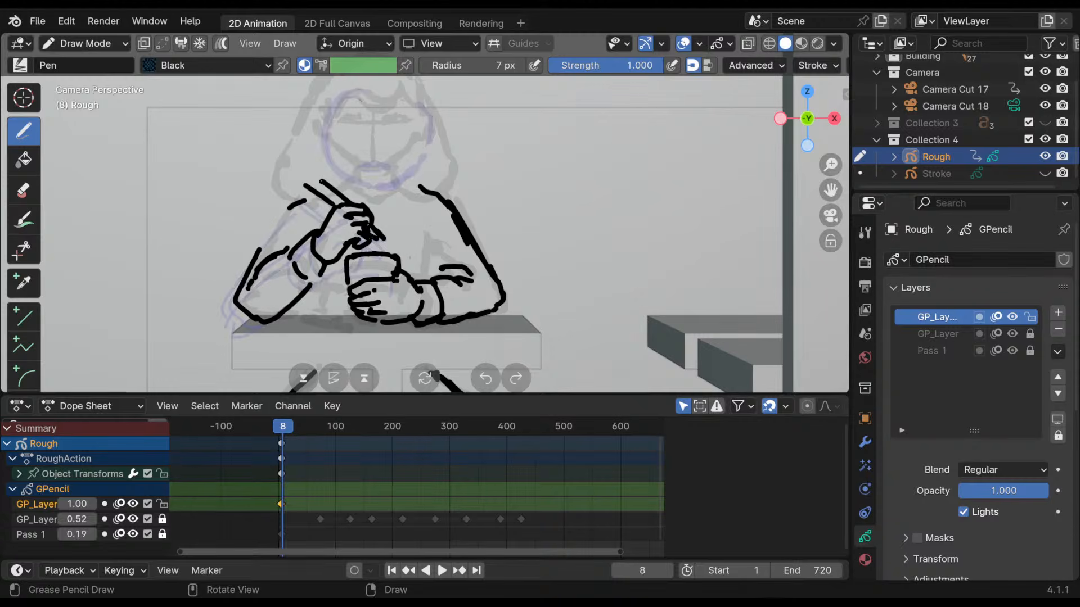
- Redraw the shoulder line of the cup-holding arm and replace the raised arm's upper contour with one continuous line
middle_click_drag(517, 230, 370, 244, "shift")
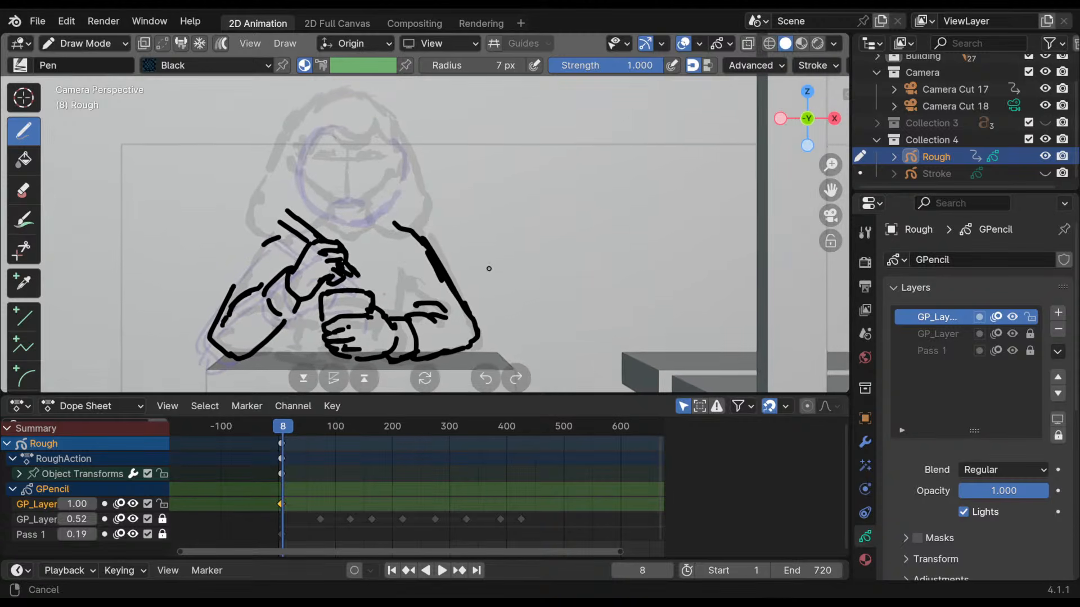
left_click_drag(426, 236, 371, 221)
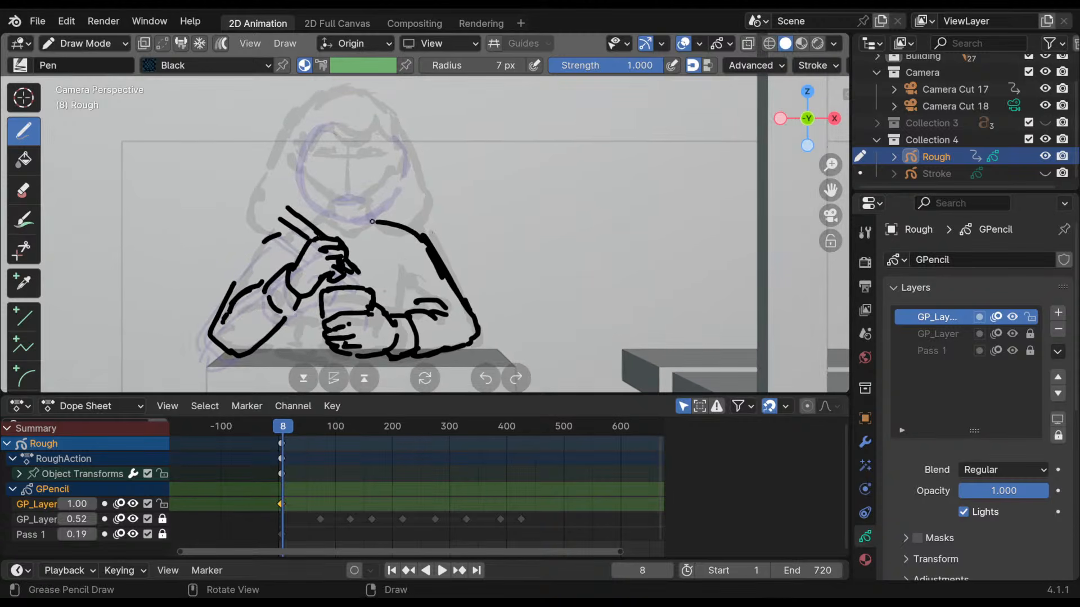
left_click_drag(277, 234, 246, 264)
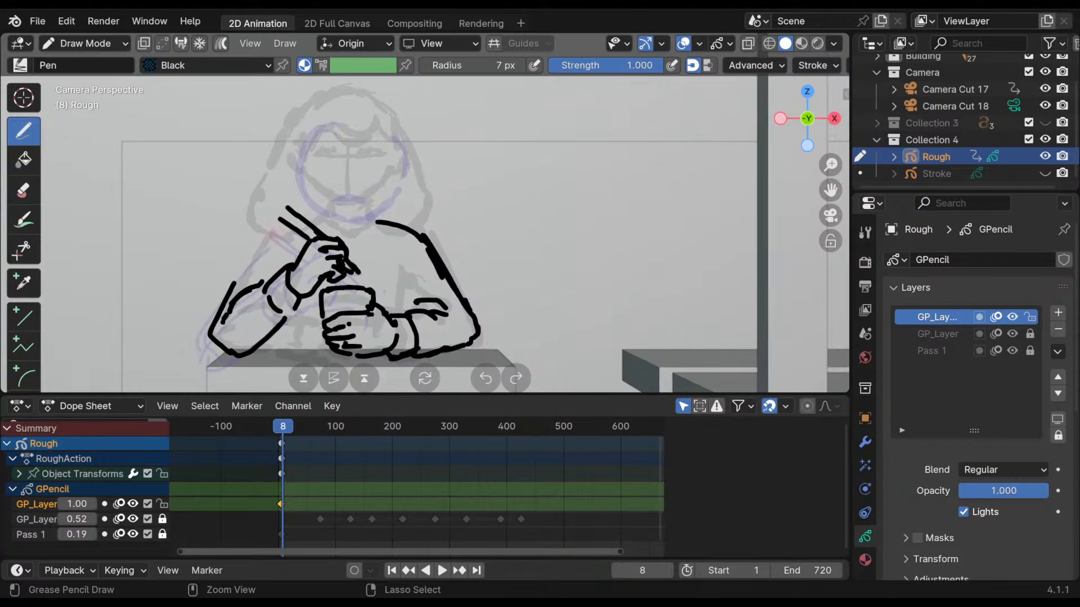
left_click_drag(277, 231, 235, 283)
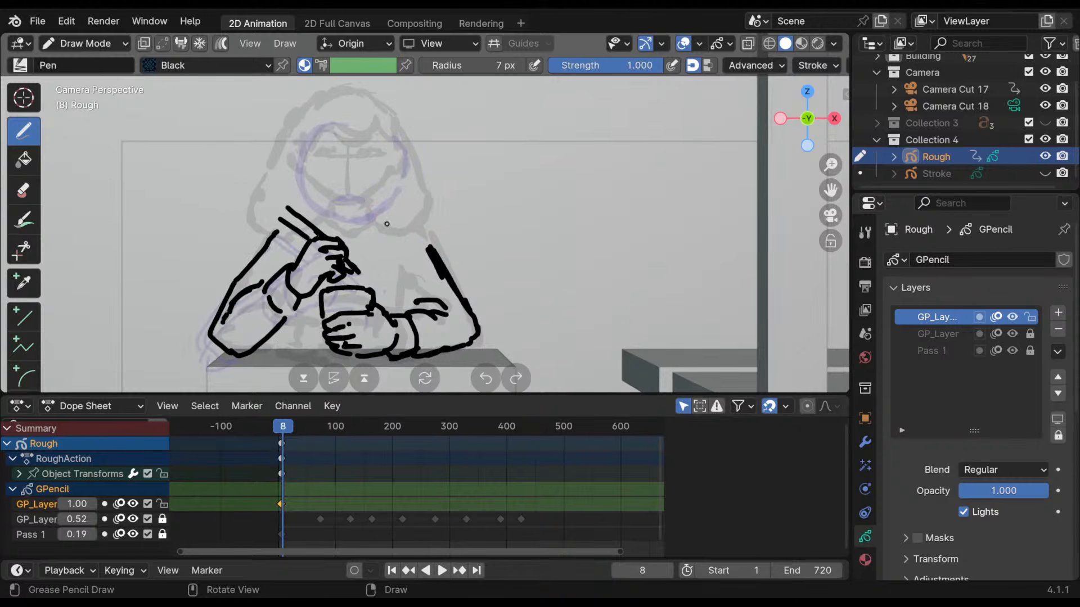
key("ctrl+z")
left_click_drag(450, 281, 376, 218)
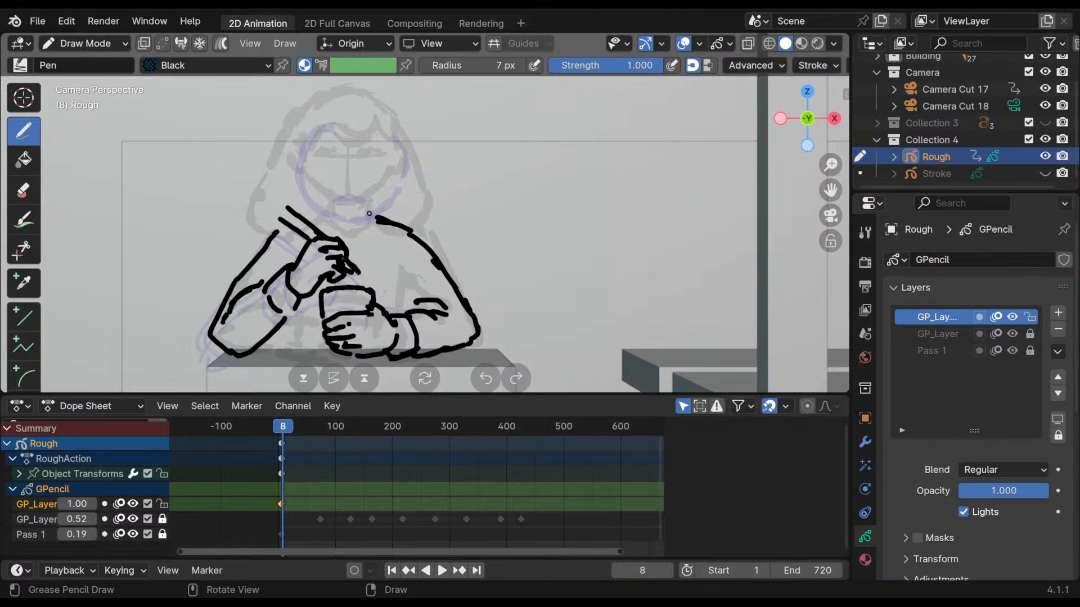
- Draw the jawline, neck and folded collar between the shoulders, following the rough head
middle_click_drag(404, 164, 407, 192, "shift")
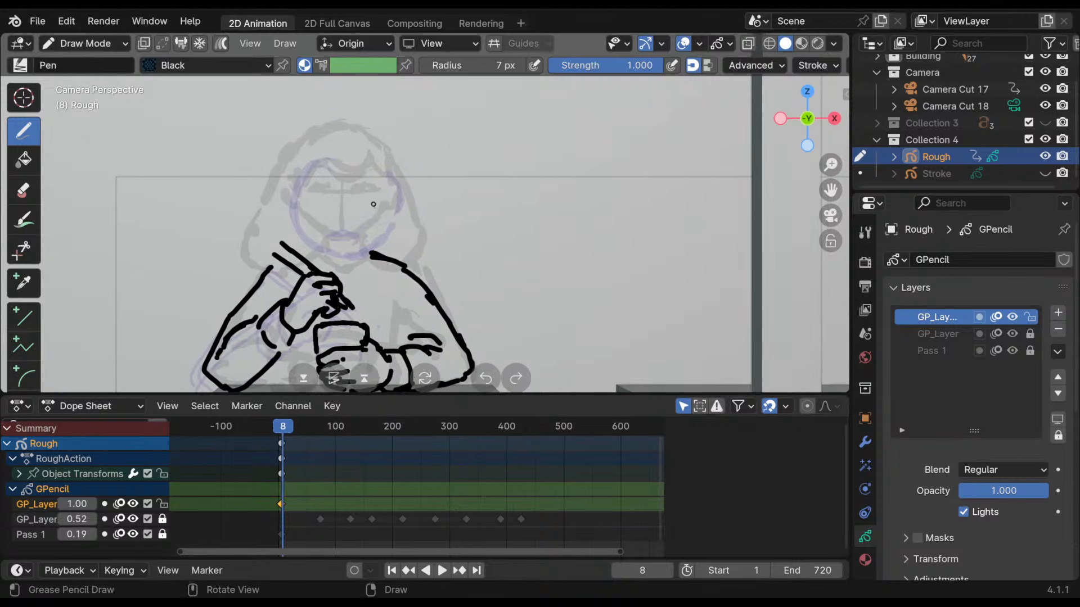
mouse_move(304, 216)
left_mouse_down()
mouse_move(349, 236)
mouse_move(317, 239)
mouse_move(354, 265)
mouse_move(369, 251)
mouse_move(402, 255)
left_mouse_up()
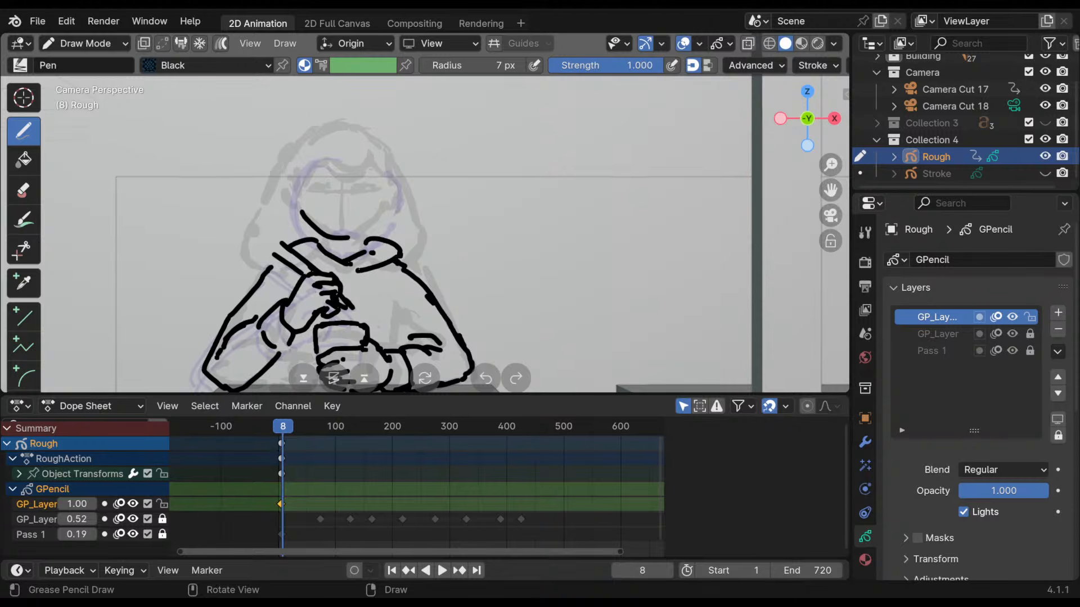
middle_click_drag(397, 174, 358, 240, "shift")
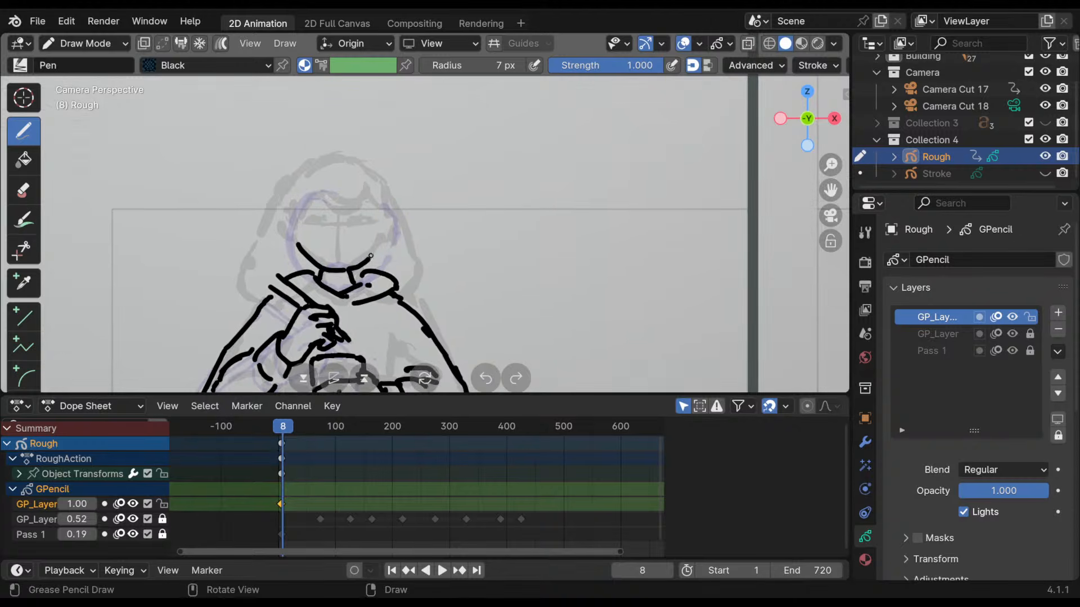
left_click_drag(360, 264, 379, 243)
- Draw the ear and the curved fringe strokes framing the face
left_click_drag(292, 214, 288, 234)
mouse_move(304, 197)
left_mouse_down()
mouse_move(376, 221)
mouse_move(363, 237)
mouse_move(395, 245)
left_mouse_up()
key("ctrl+z")
- Draw the outer silhouette of the long hair from the crown down both sides to the shoulders
mouse_move(334, 159)
left_mouse_down()
mouse_move(278, 194)
mouse_move(247, 248)
left_mouse_up()
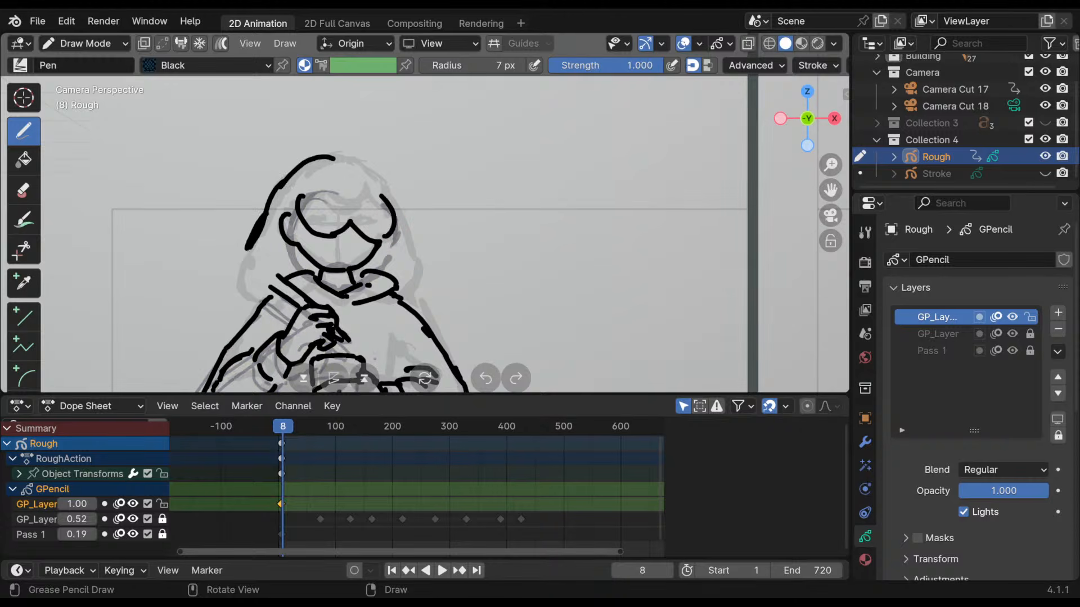
mouse_move(338, 158)
left_mouse_down()
mouse_move(385, 181)
mouse_move(401, 221)
left_mouse_up()
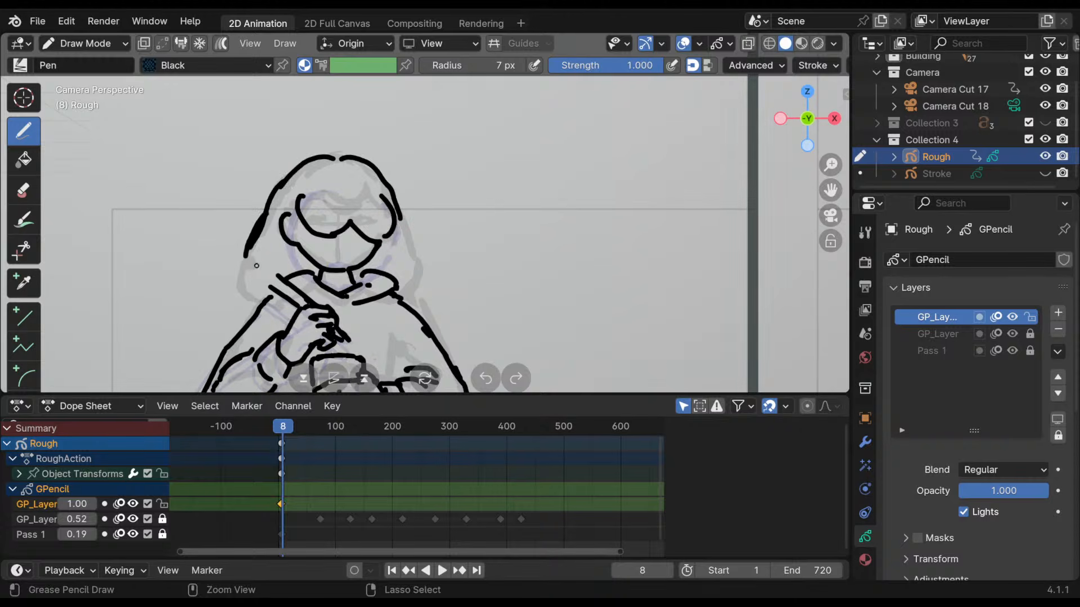
left_click_drag(249, 253, 252, 300)
left_click_drag(405, 226, 427, 272)
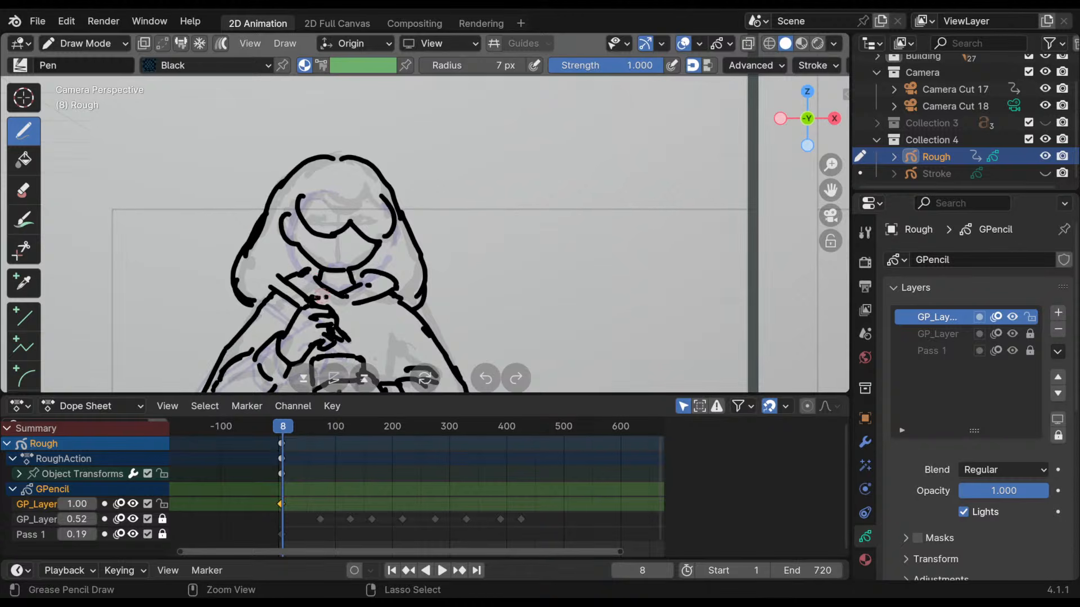
- Place the 3D cursor just beside the end of the figure's table
middle_click_drag(468, 273, 451, 155, "shift")
middle_click_drag(451, 155, 446, 249, "ctrl")
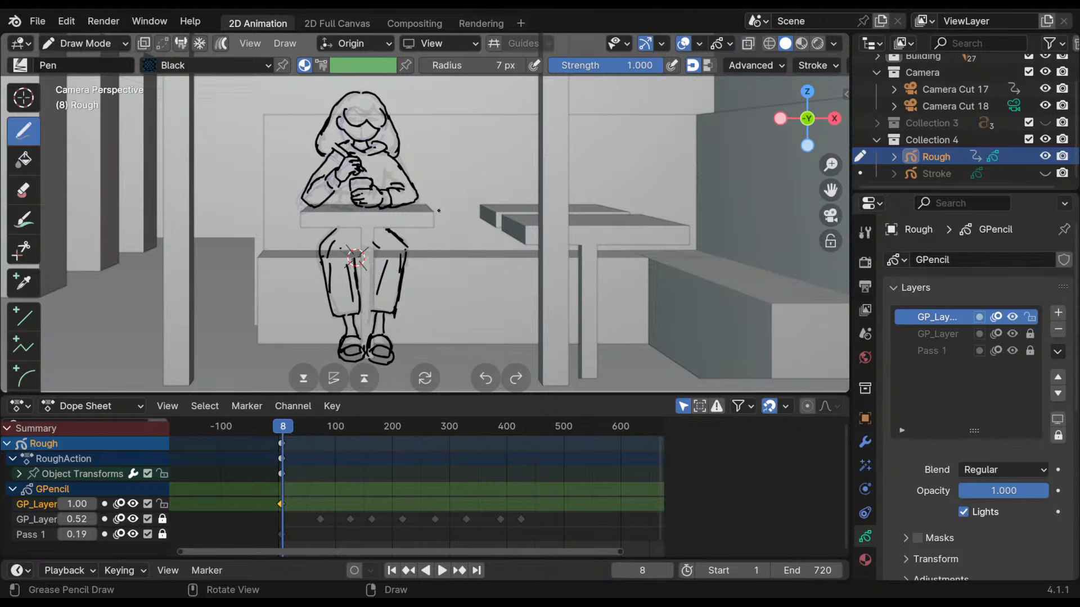
right_click_drag(439, 211, 446, 225, "shift")
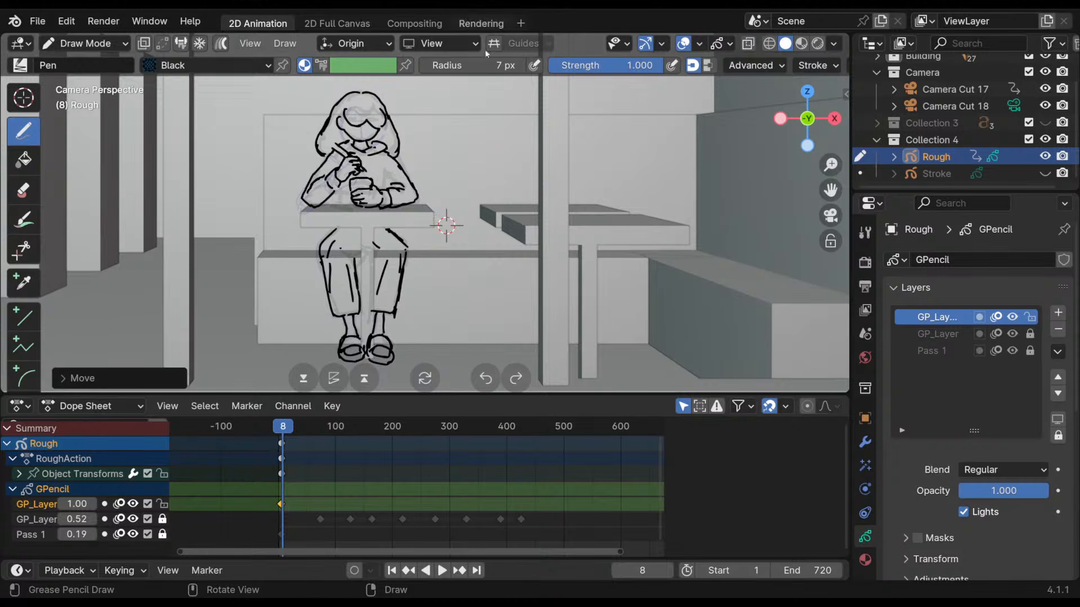
mouse_move(470, 279)
middle_mouse_down("shift")
mouse_move(506, 275)
mouse_move(477, 279)
middle_mouse_up("shift")
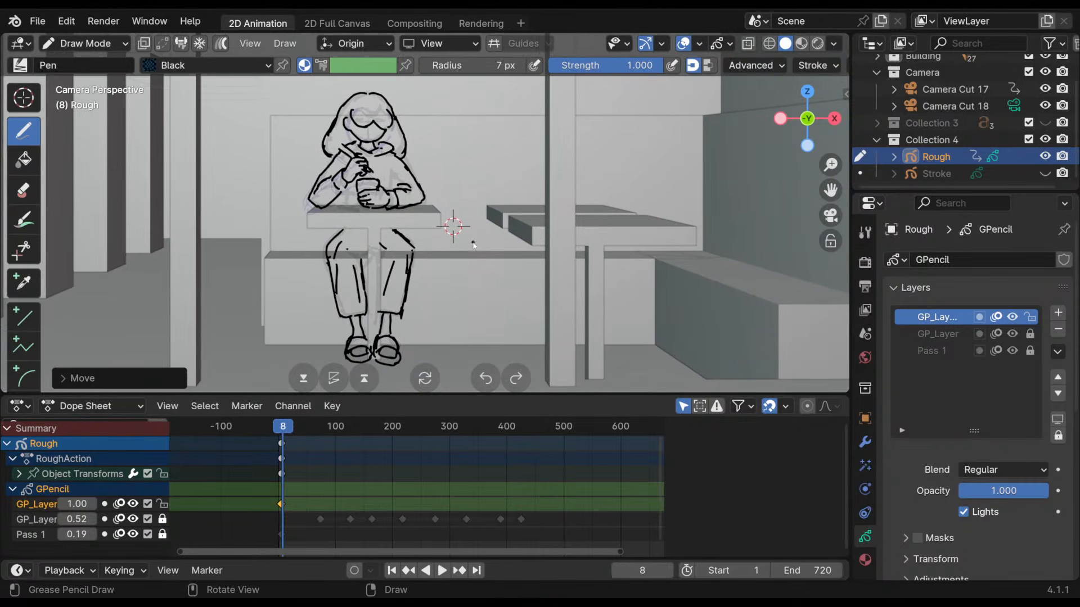
- Examine the figure's fit with the table and bench from several angles and at different frames
middle_click_drag(465, 243, 477, 250, "shift")
scroll(446, 188, "up", 2)
mouse_move(446, 187)
middle_mouse_down()
mouse_move(542, 282)
mouse_move(605, 228)
mouse_move(619, 278)
mouse_move(437, 289)
mouse_move(468, 268)
mouse_move(451, 238)
mouse_move(499, 257)
mouse_move(494, 250)
middle_mouse_up()
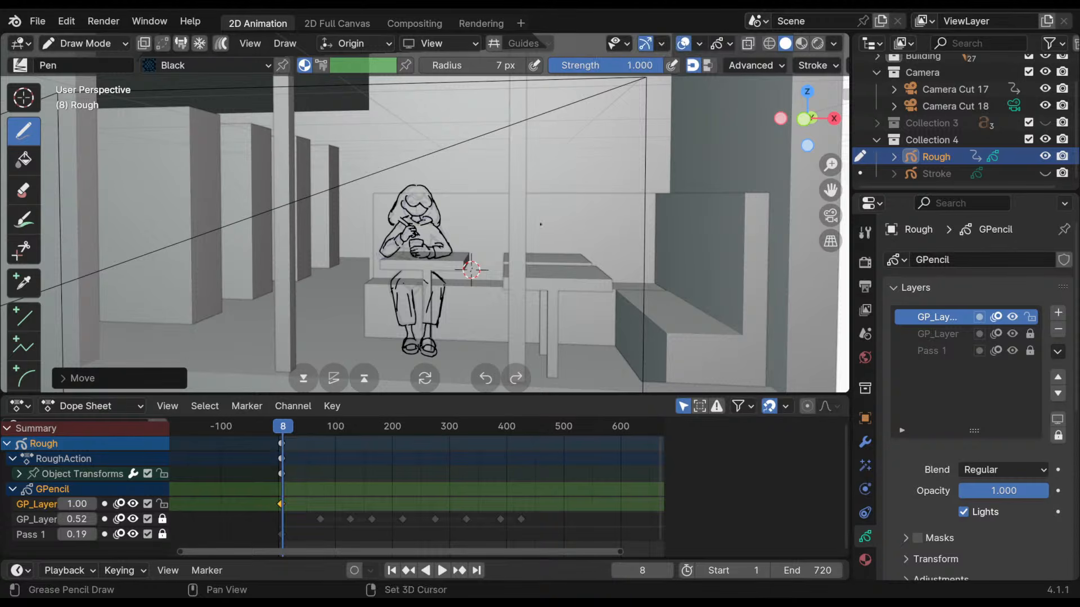
mouse_move(541, 225)
middle_mouse_down()
mouse_move(487, 231)
mouse_move(496, 243)
mouse_move(461, 199)
mouse_move(477, 227)
middle_mouse_up()
key("KP_0")
mouse_move(299, 425)
left_mouse_down()
mouse_move(371, 432)
mouse_move(275, 442)
mouse_move(297, 444)
left_mouse_up()
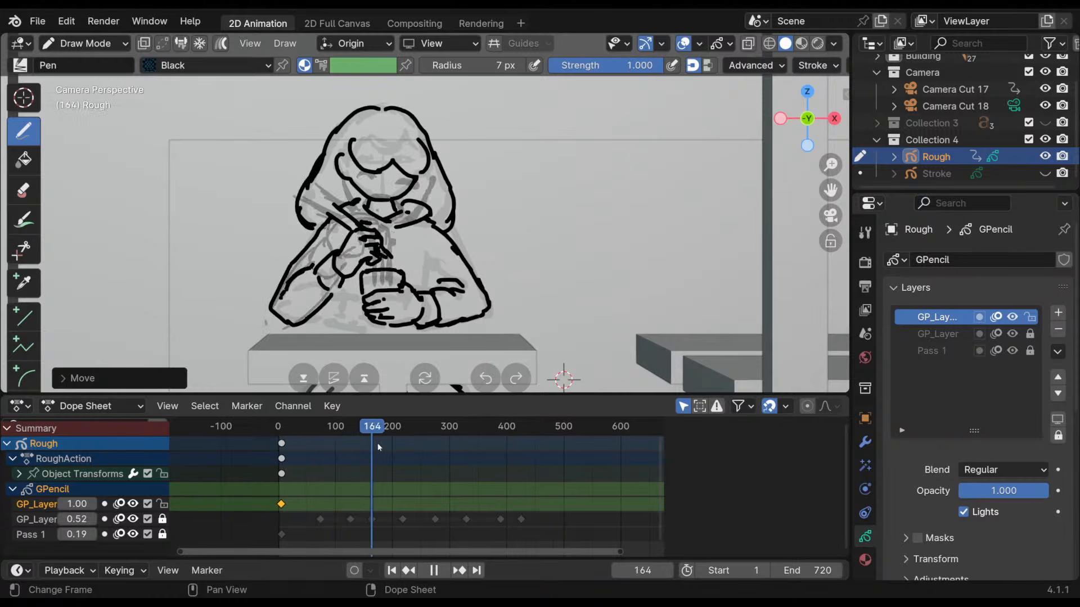
left_click_drag(378, 447, 418, 440)
mouse_move(513, 261)
middle_mouse_down("shift")
mouse_move(515, 210)
mouse_move(581, 315)
mouse_move(556, 274)
mouse_move(474, 229)
mouse_move(509, 289)
mouse_move(458, 306)
mouse_move(470, 276)
mouse_move(503, 265)
mouse_move(495, 222)
mouse_move(512, 206)
middle_mouse_up("shift")
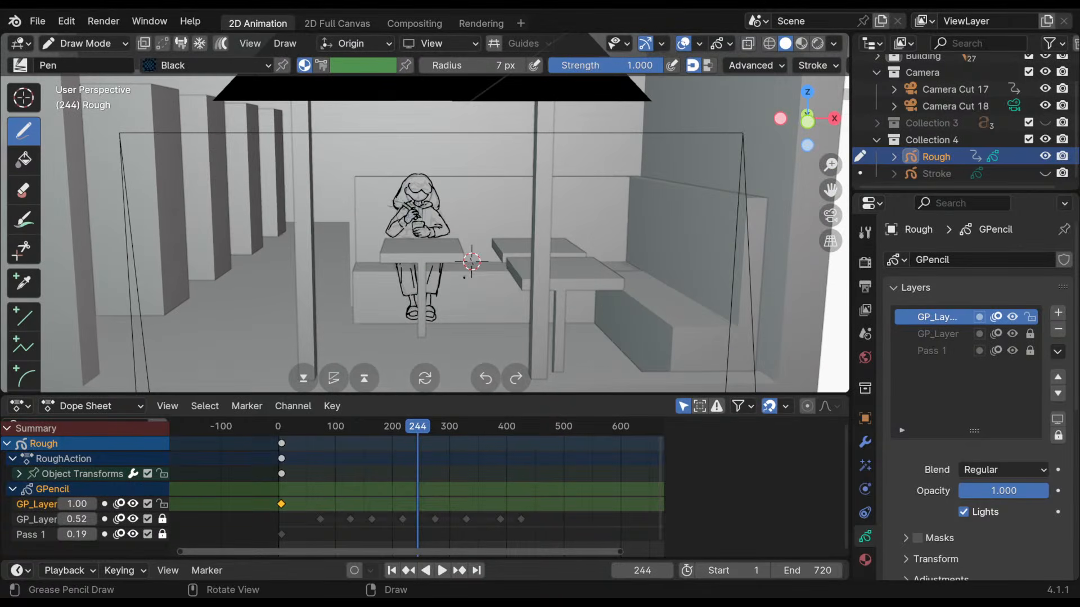
key("KP_0")
- Scrub the shot in camera view and inspect the figure's legs, feet and upper body up close
left_click(265, 436)
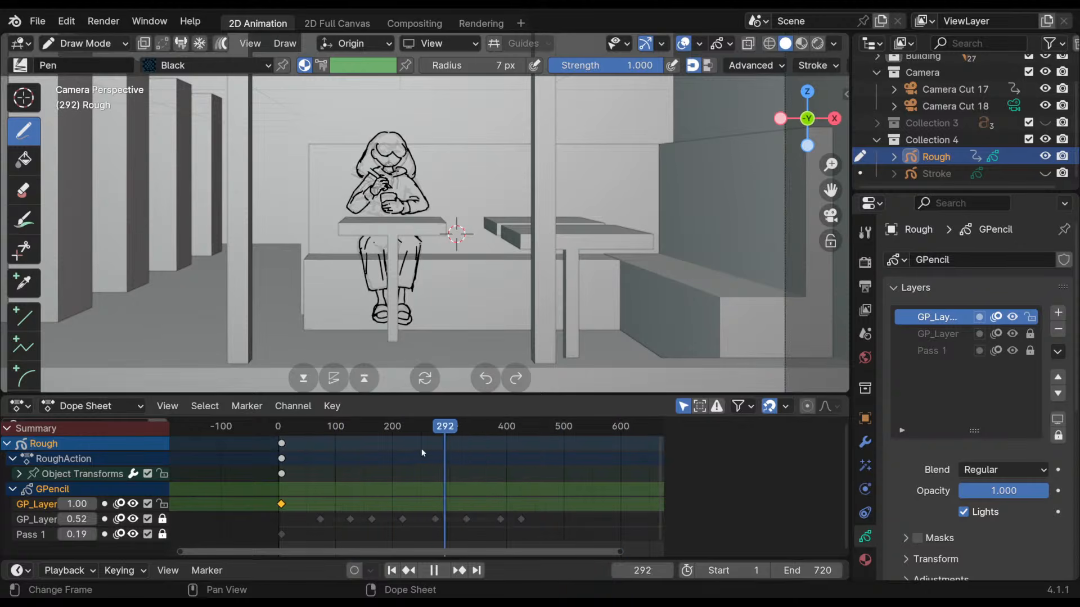
left_click_drag(269, 456, 303, 464)
middle_click_drag(450, 282, 466, 246, "shift")
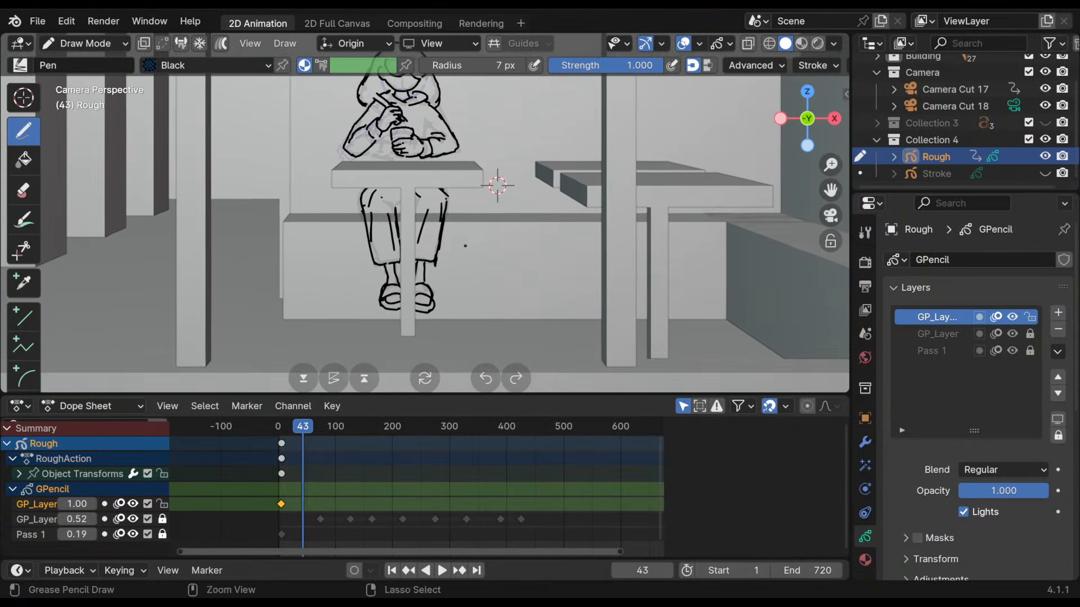
middle_click_drag(497, 185, 463, 205, "shift")
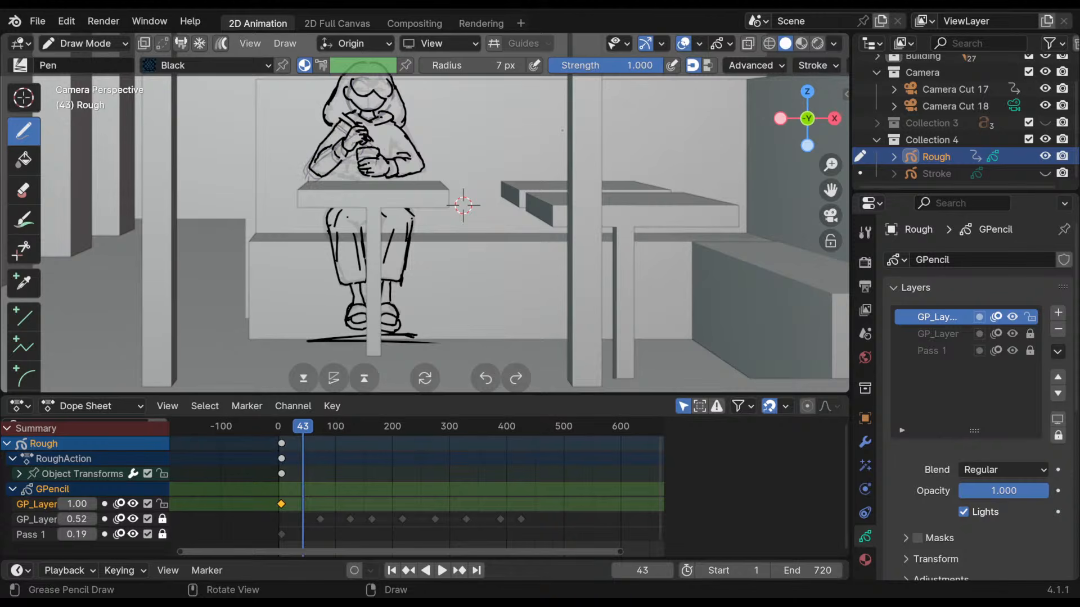
middle_click_drag(464, 205, 455, 103, "shift")
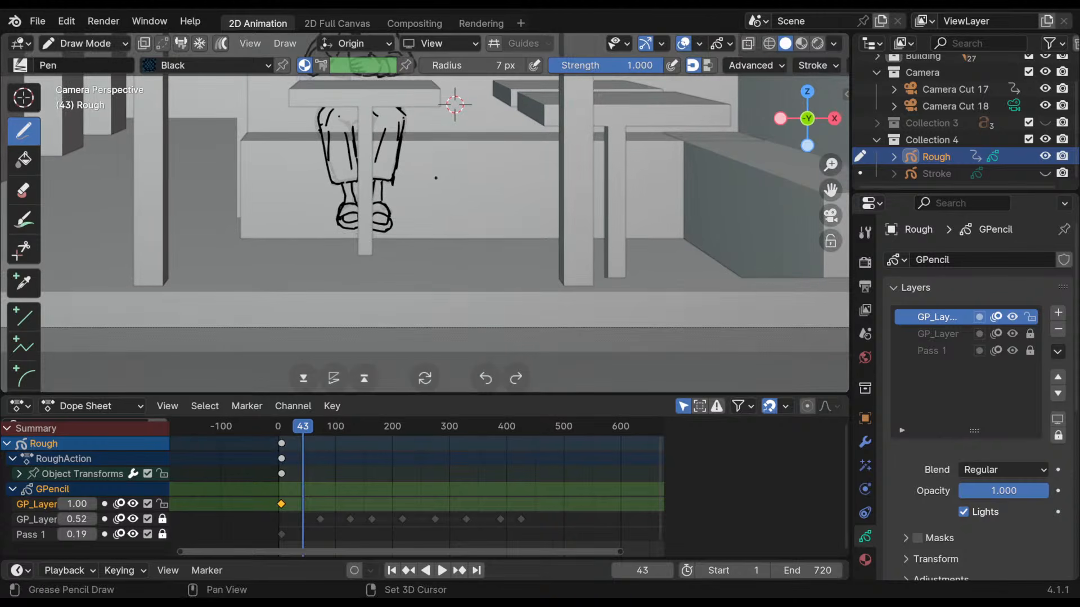
middle_click_drag(435, 178, 440, 274, "shift")
mouse_move(439, 274)
middle_mouse_down("ctrl")
mouse_move(425, 222)
mouse_move(448, 266)
mouse_move(425, 213)
middle_mouse_up("ctrl")
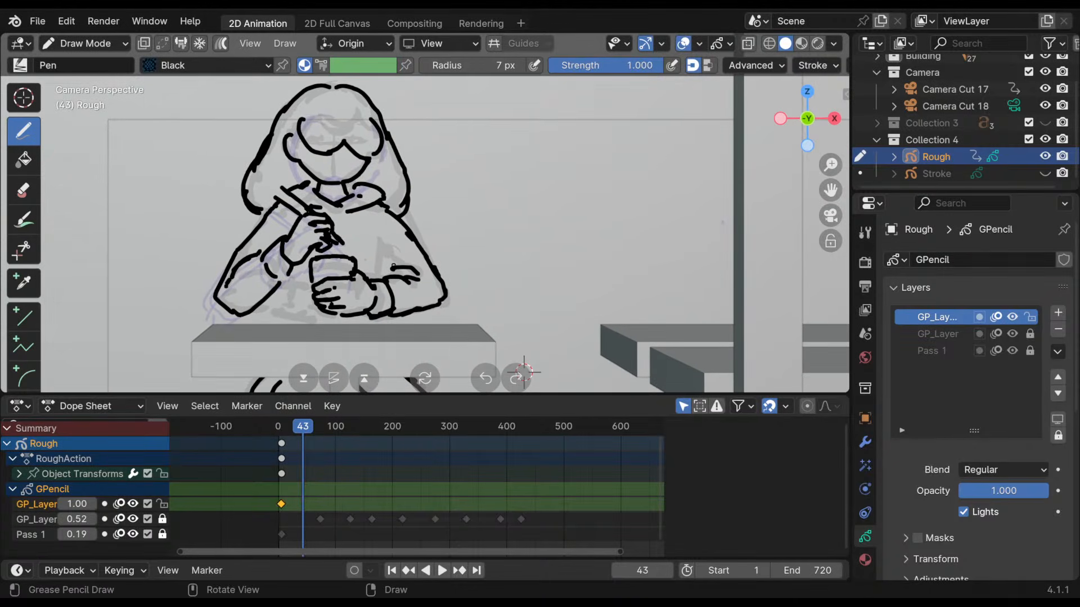
mouse_move(308, 428)
left_mouse_down()
mouse_move(286, 431)
mouse_move(356, 437)
mouse_move(320, 455)
mouse_move(321, 435)
left_mouse_up()
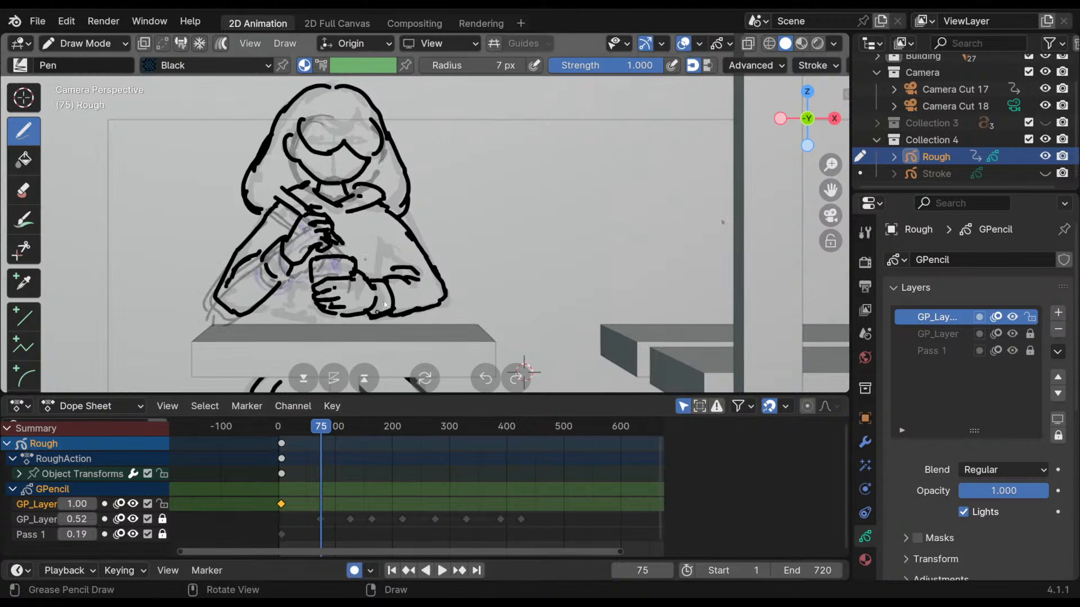
left_click(416, 275)
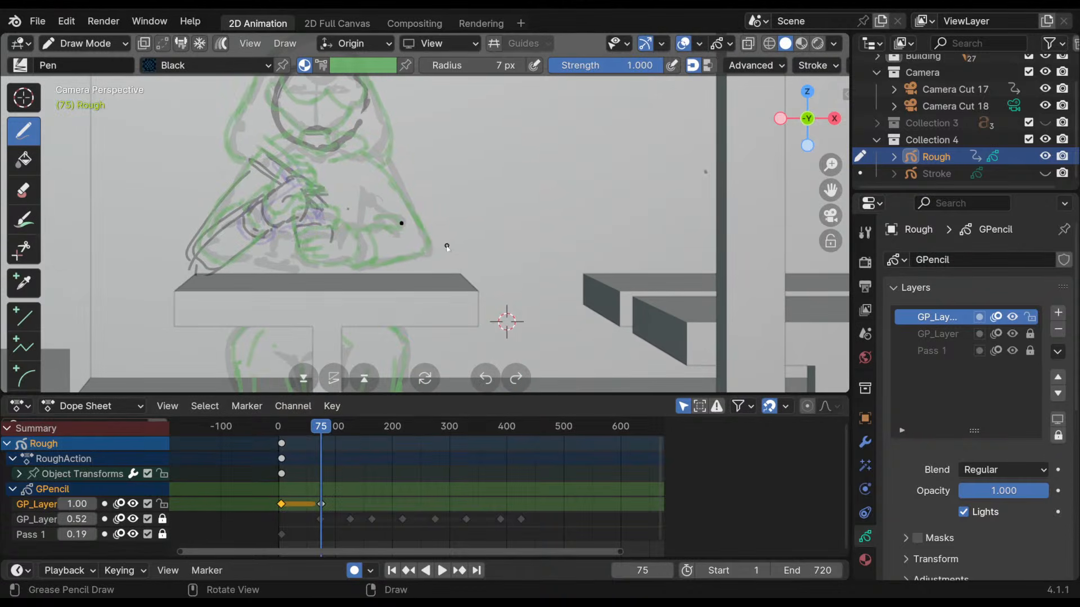
key("ctrl+z")
scroll(453, 252, "down", 4)
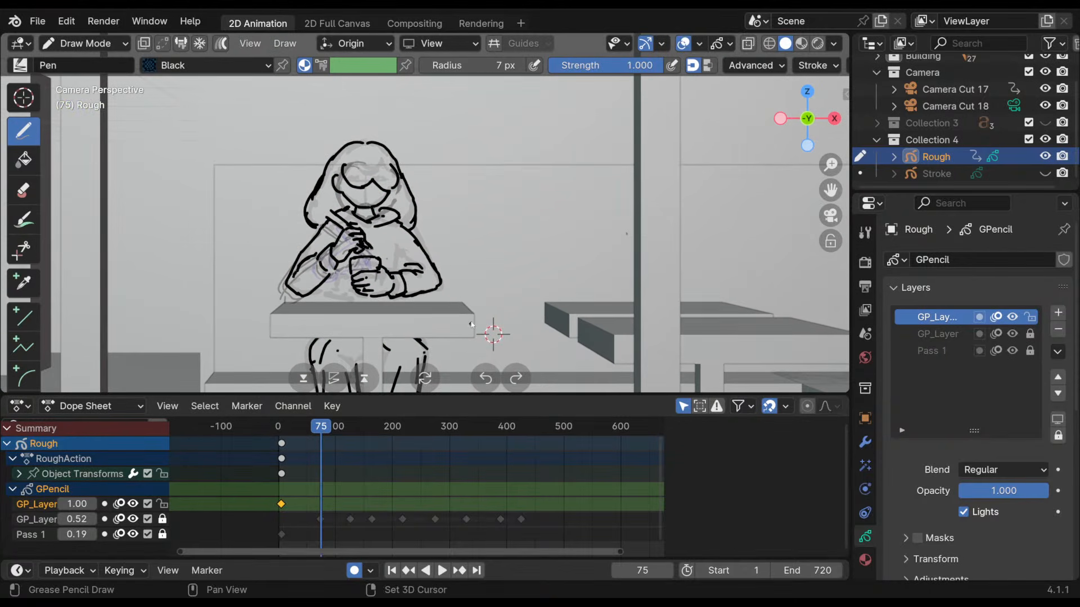
scroll(452, 252, "down", 3)
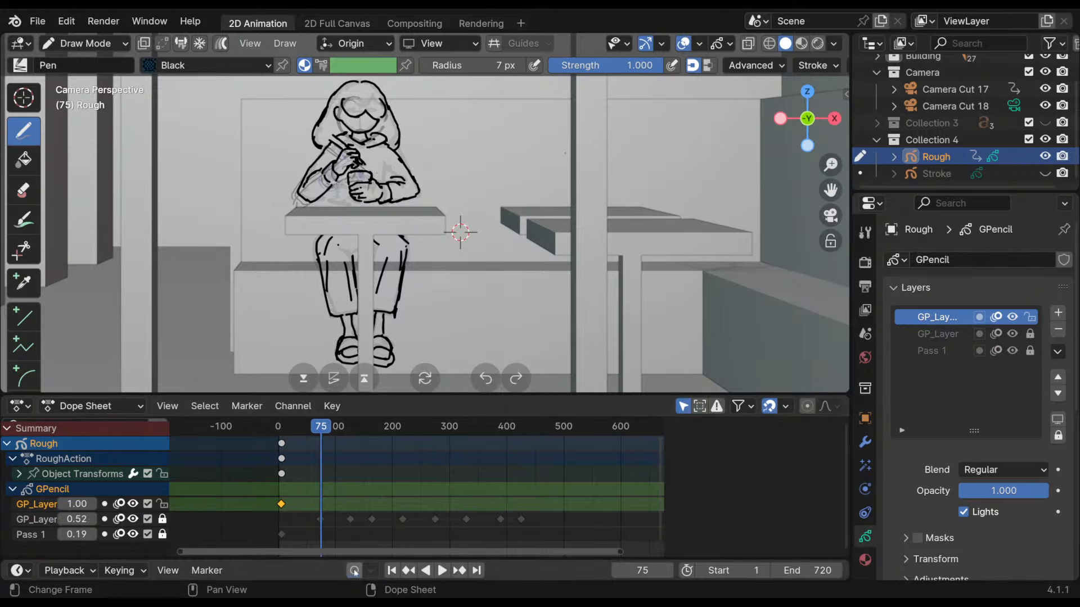
- Hide the GP_Layer.001 clean pass and play the rough animation from frame 1 to check its timing
left_click_drag(329, 430, 289, 429)
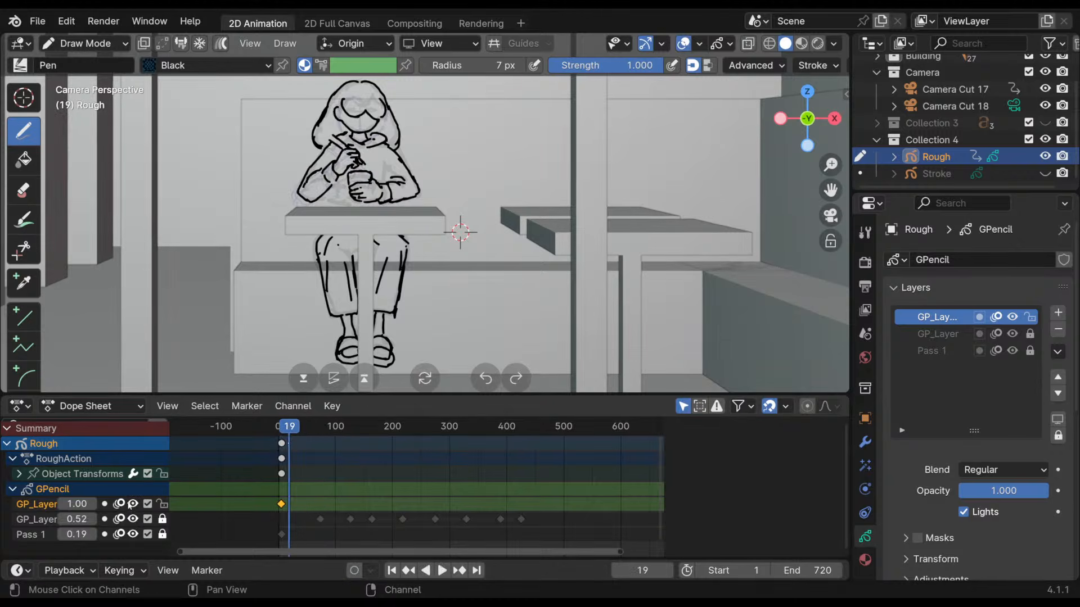
left_click(133, 504)
left_click(392, 571)
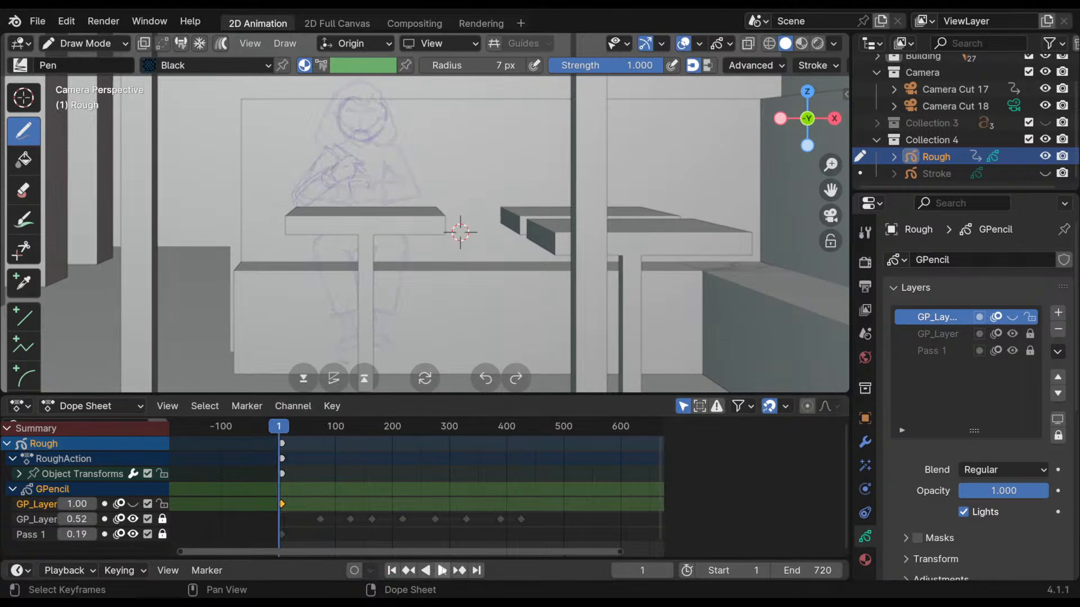
left_click(442, 570)
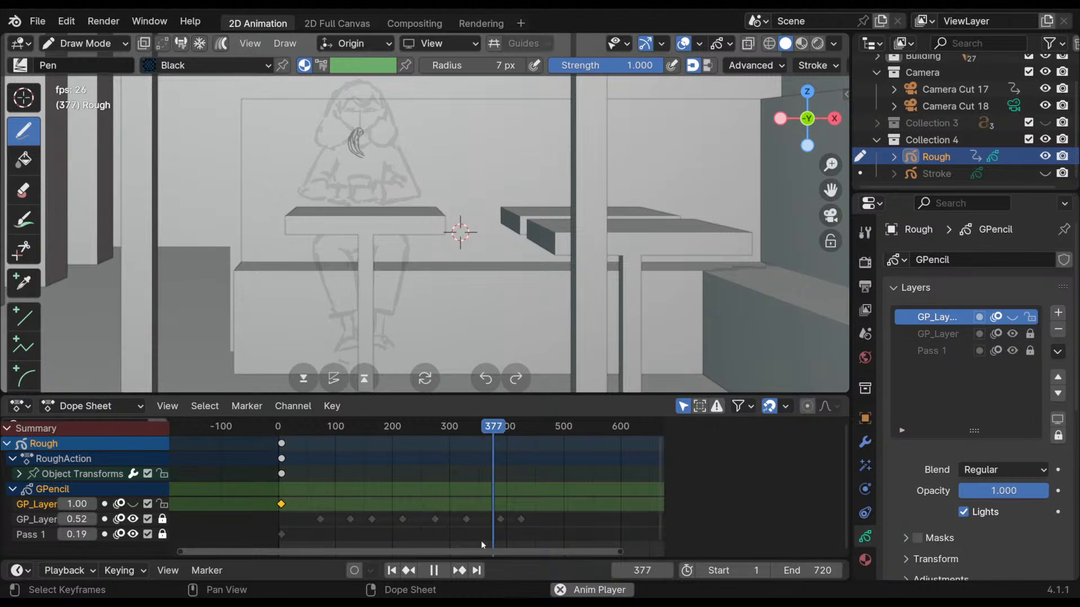
left_click(440, 571)
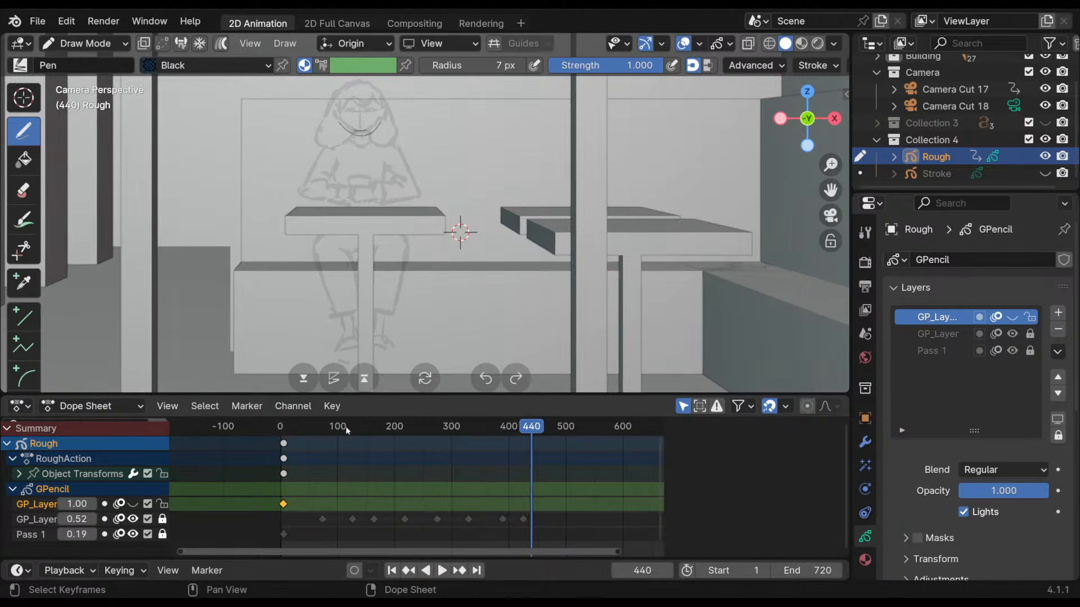
- Unlock the GP_Layer and Pass 1 layers
left_click(302, 433)
left_click_drag(302, 438, 301, 440)
left_click_drag(162, 519, 163, 534)
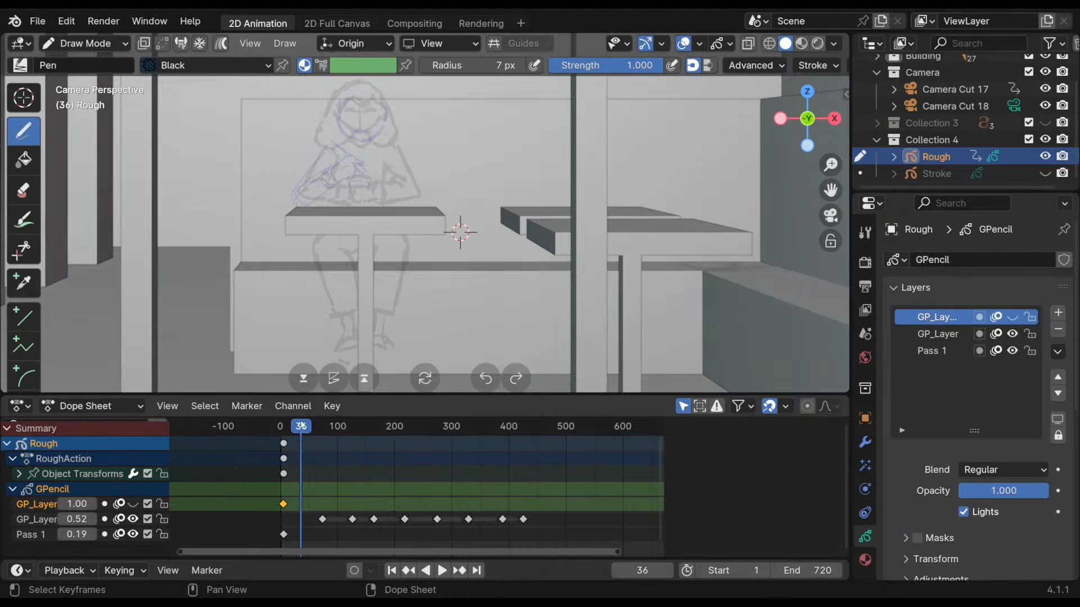
- Shift the last two GP_Layer keyframes earlier so they sit at about frames 359 and 395
mouse_move(302, 425)
left_mouse_down()
mouse_move(402, 440)
mouse_move(335, 496)
mouse_move(398, 516)
mouse_move(310, 522)
mouse_move(316, 514)
left_mouse_up()
middle_click_drag(454, 468, 570, 491)
middle_click_drag(411, 465, 586, 471)
middle_click_drag(498, 468, 669, 438)
middle_click_drag(527, 436, 501, 422)
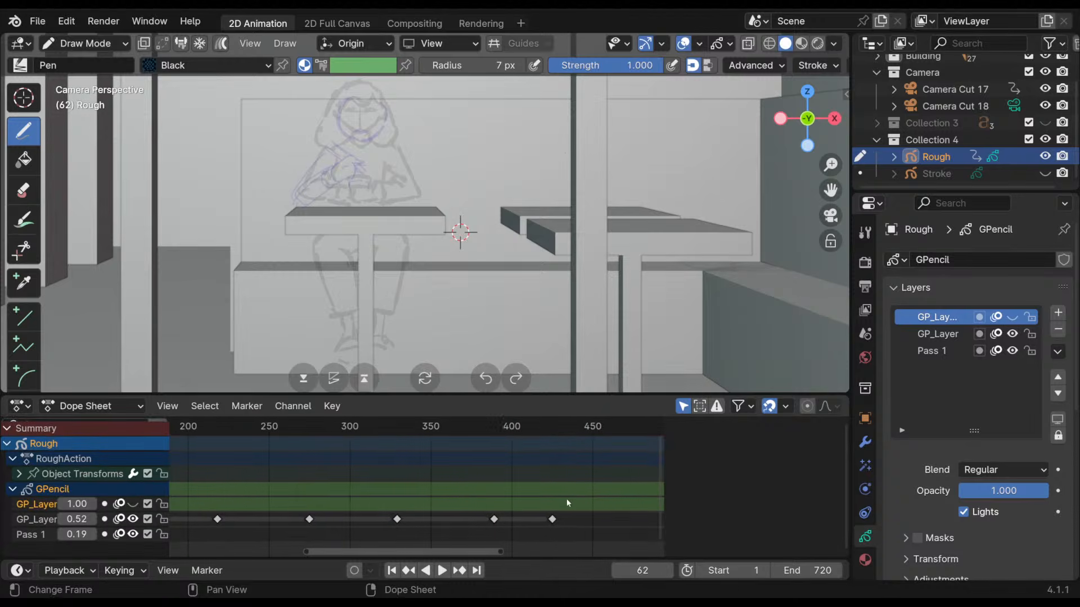
left_click_drag(567, 500, 454, 525)
key("g")
left_click(427, 520)
- Shift the last three GP_Layer keyframes earlier, and pull the last four in to start at about frame 251
left_click_drag(550, 501, 394, 521)
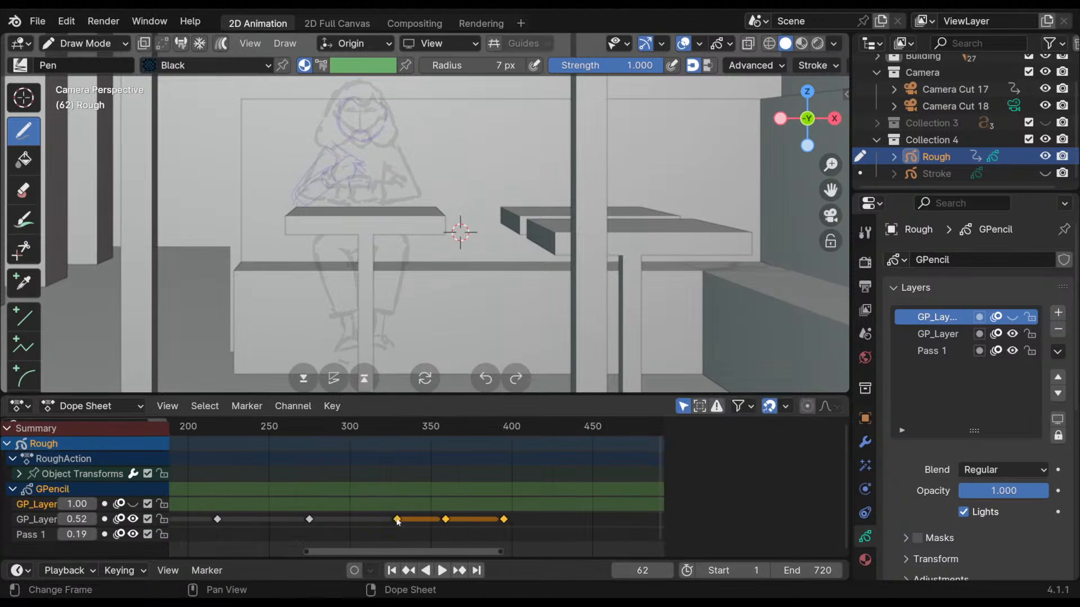
key("g")
left_click(354, 514)
middle_click_drag(356, 482, 538, 475)
left_click_drag(648, 495, 447, 531)
key("g")
left_click(409, 526)
- Pull the last five GP_Layer keyframes in to start at about frame 192, and the last six at about frame 148
left_click_drag(629, 507, 390, 522)
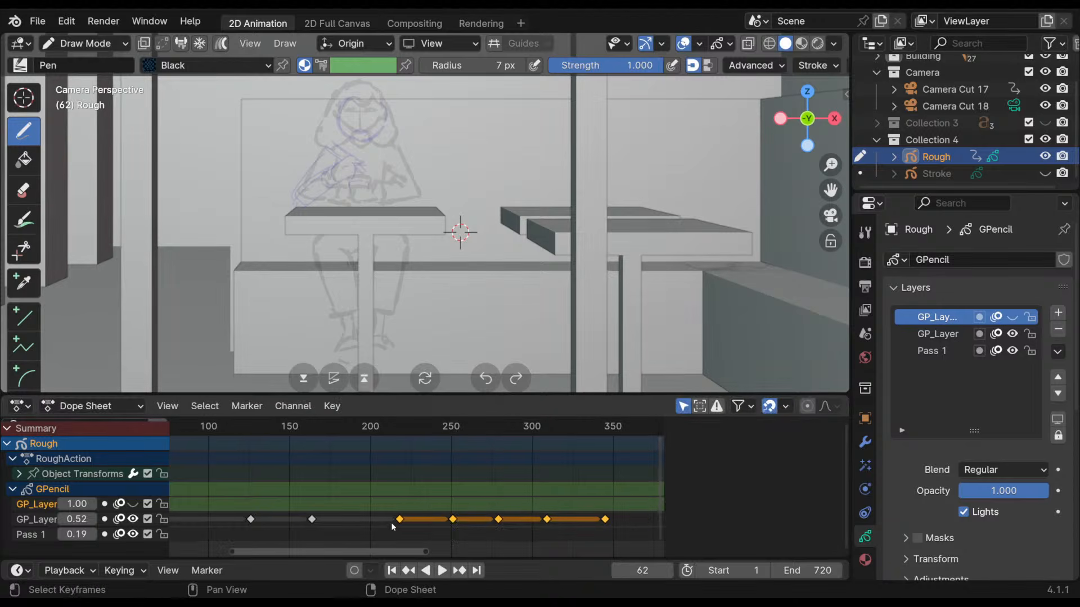
key("g")
left_click(348, 522)
middle_click_drag(365, 506, 472, 506)
middle_click_drag(632, 504, 548, 504)
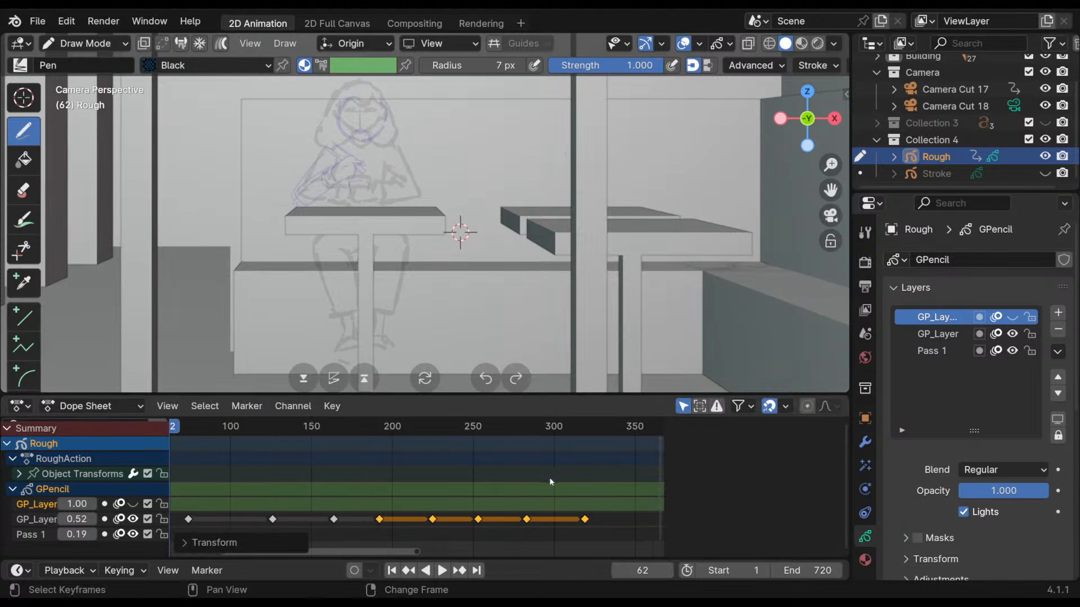
left_click_drag(630, 503, 327, 522)
key("g")
left_click(301, 523)
- Shift the last seven GP_Layer keyframes earlier to start at about frame 103
left_click_drag(608, 490, 287, 517)
left_click_drag(577, 497, 245, 521)
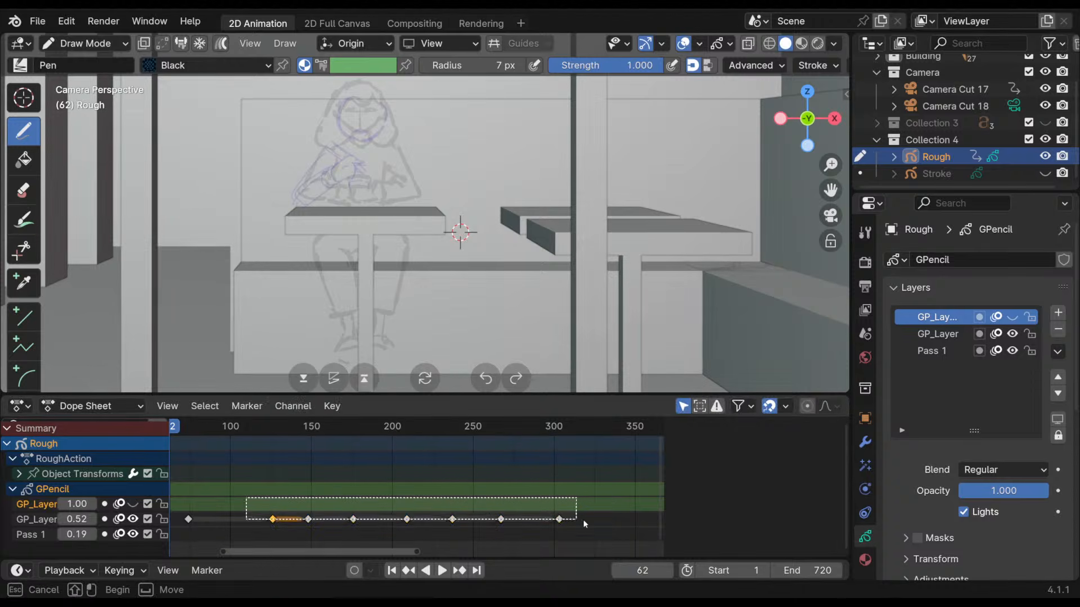
key("g")
left_click(351, 467)
- Move the entire GP_Layer keyframe sequence earlier so that it starts at frame 19
middle_click_drag(351, 468, 478, 468)
middle_click_drag(630, 479, 563, 479)
left_click_drag(609, 497, 238, 525)
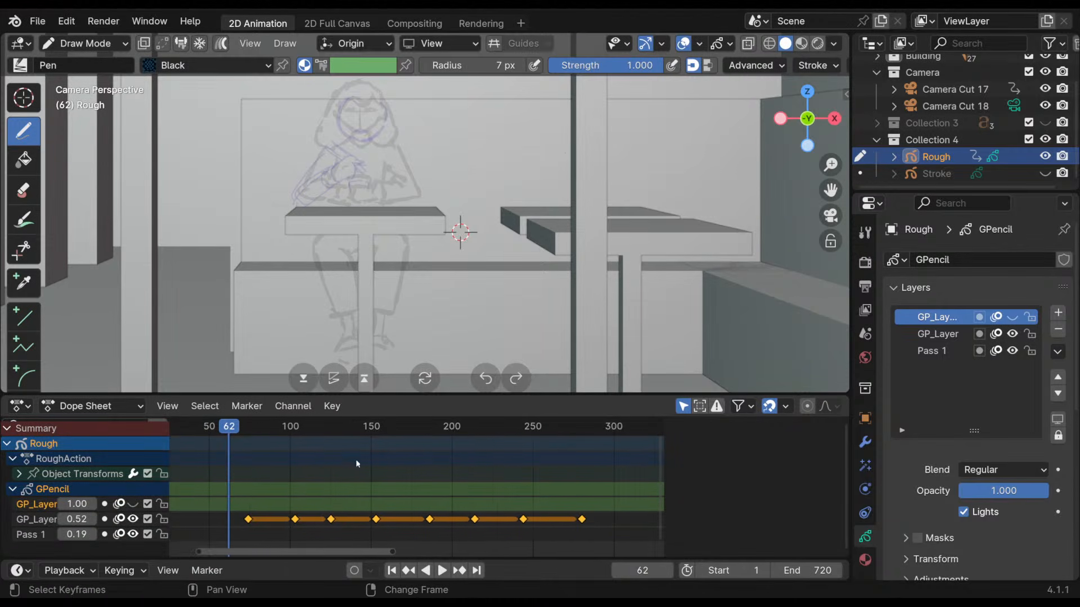
middle_click_drag(357, 462, 459, 478)
left_click_drag(345, 516, 641, 531)
left_click_drag(352, 519, 263, 531)
middle_click_drag(423, 458, 485, 457)
middle_click_drag(412, 472, 529, 460, "shift")
mouse_move(488, 467)
middle_mouse_down("shift")
mouse_move(477, 467)
mouse_move(486, 463)
middle_mouse_up("shift")
left_click_drag(288, 428, 308, 520)
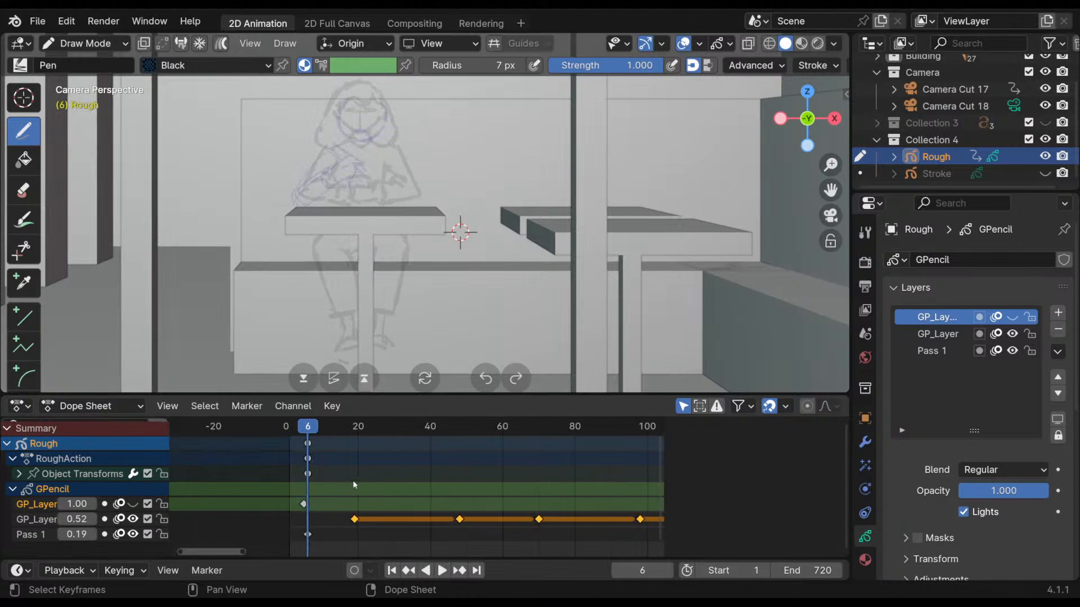
- Move the Pass 1 and GP_Layer.001 keyframes to frame 1
middle_click_drag(353, 480, 442, 468, "ctrl")
middle_click_drag(394, 472, 435, 468, "shift")
left_click_drag(308, 429, 309, 445)
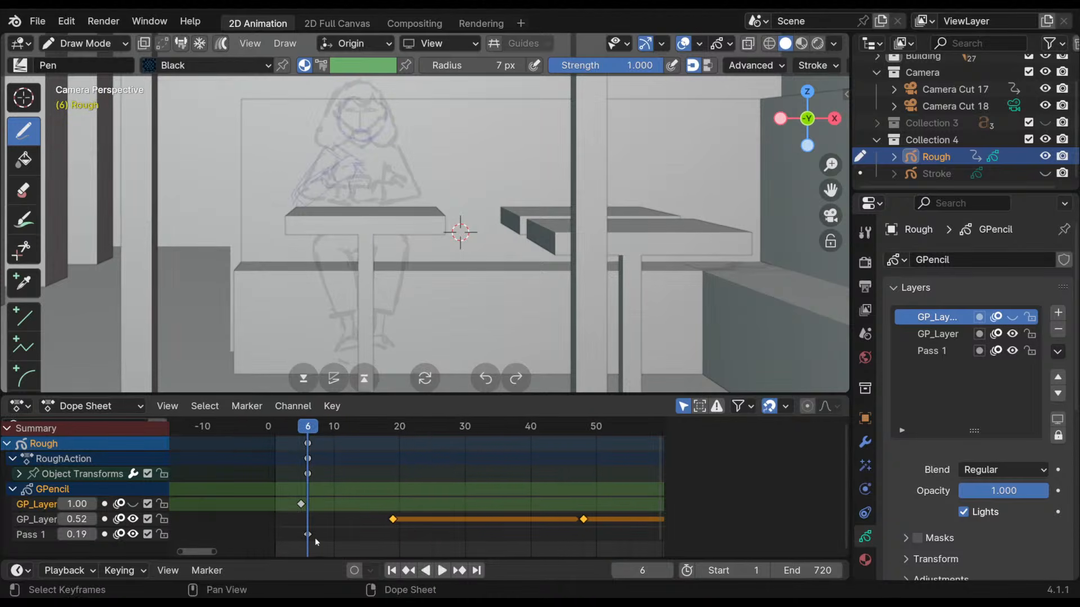
left_click_drag(309, 534, 274, 539)
left_click_drag(301, 509, 268, 515)
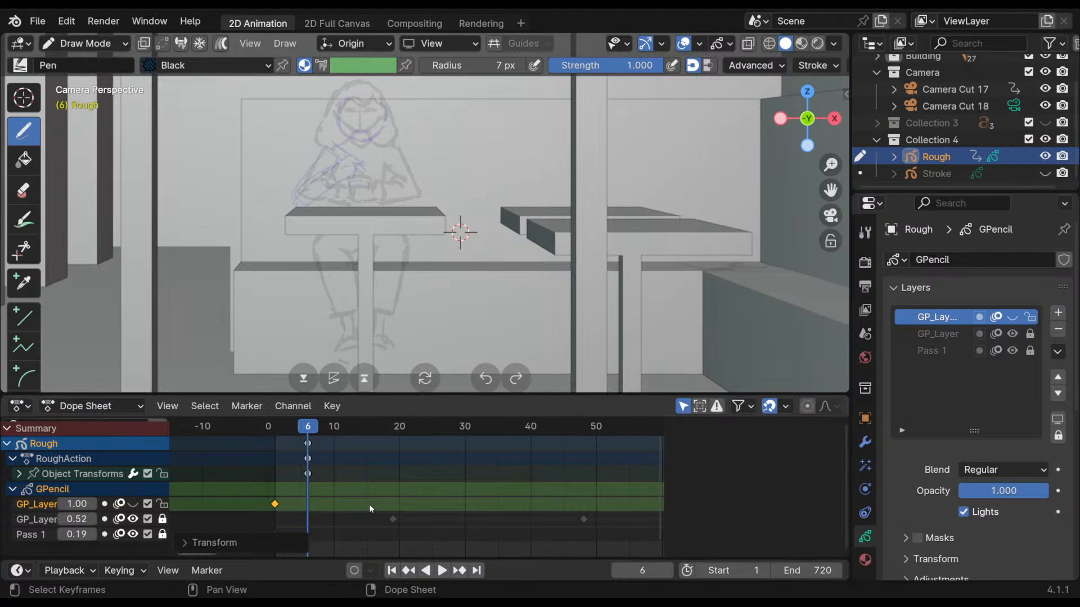
- Move the first GP_Layer keyframe to frame 1 and play the animation from the start
left_click(393, 519)
left_click_drag(392, 519, 321, 425)
left_click_drag(308, 520, 280, 526)
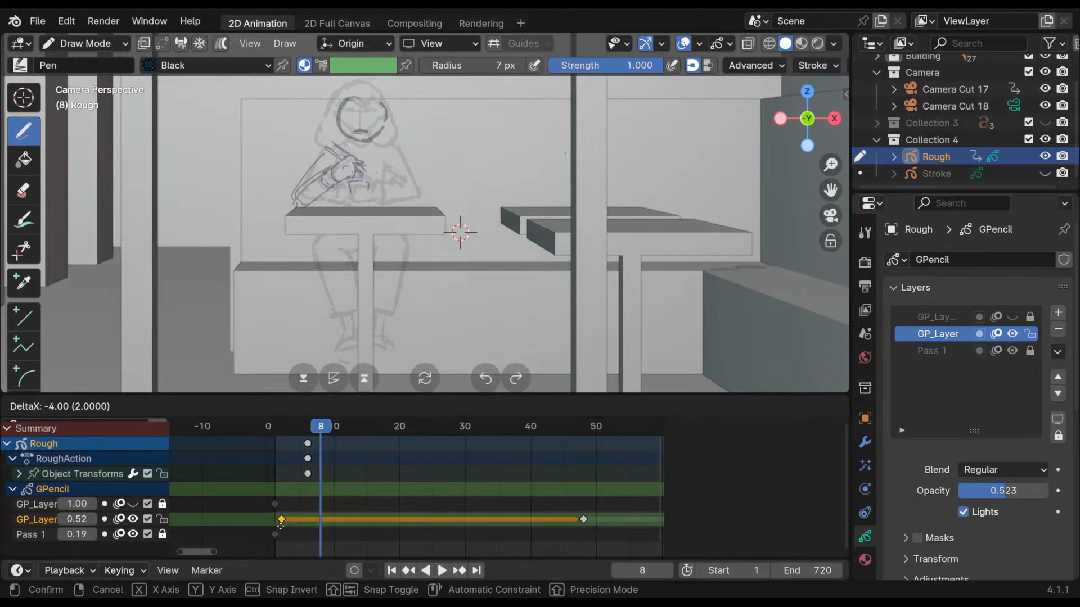
left_click(273, 527)
key("shift+Left")
key("space")
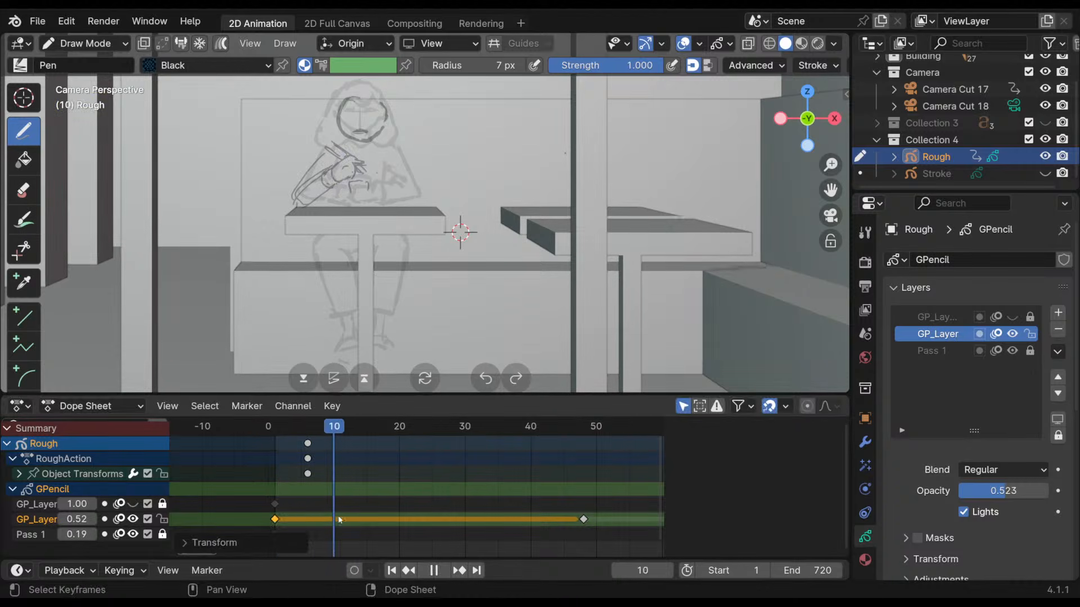
key("space")
- Move the second GP_Layer keyframe to frame 12, checking the timing by playing from the start
left_click_drag(456, 440, 576, 440)
left_click(583, 519)
key("g")
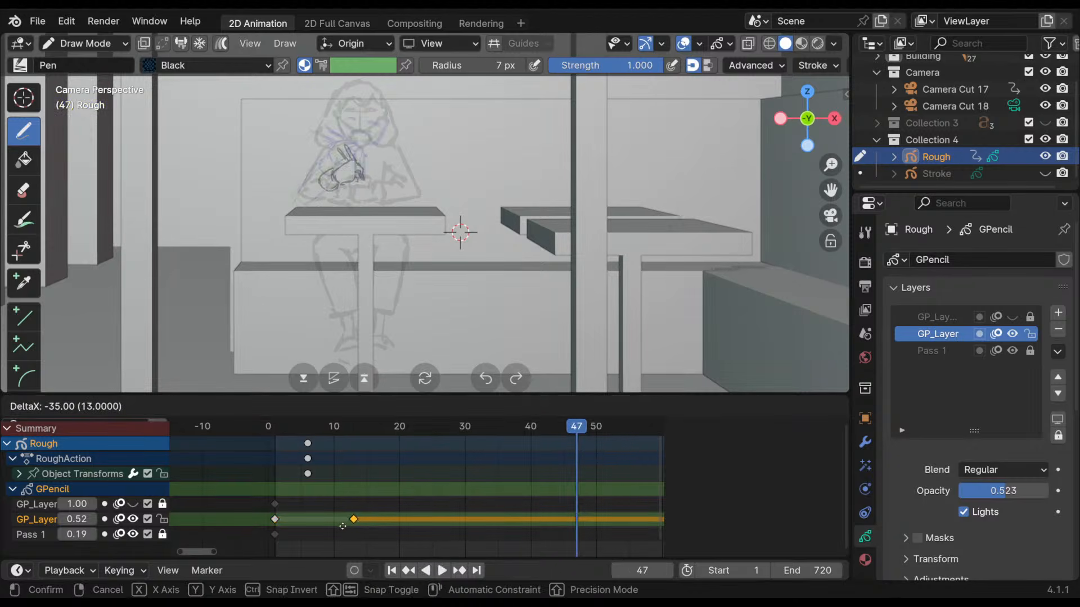
left_click(348, 523)
key("shift+Left")
key("space")
key("space")
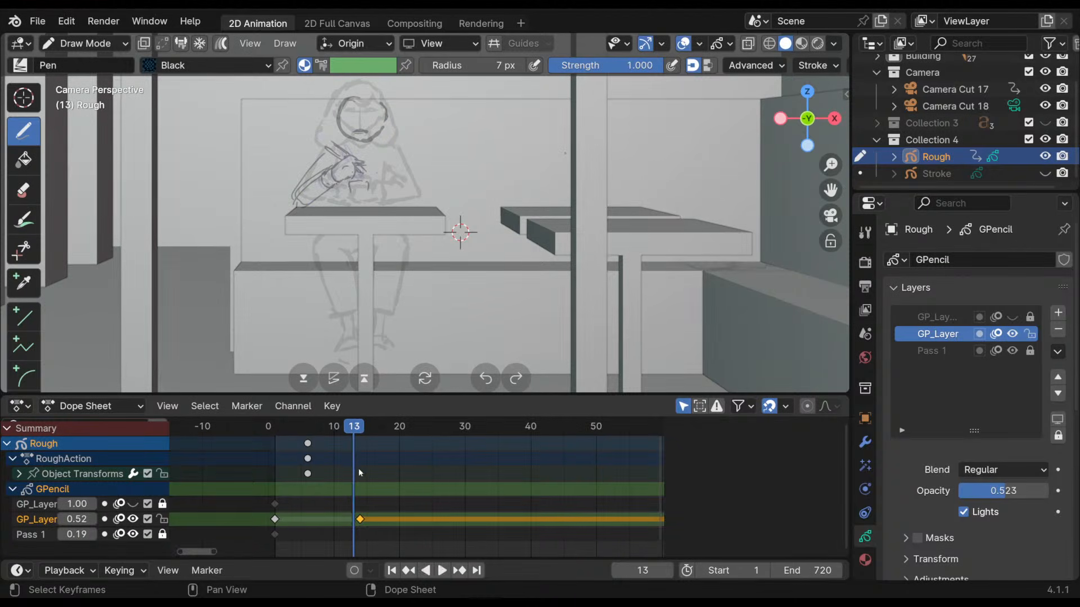
key("Left")
key("g")
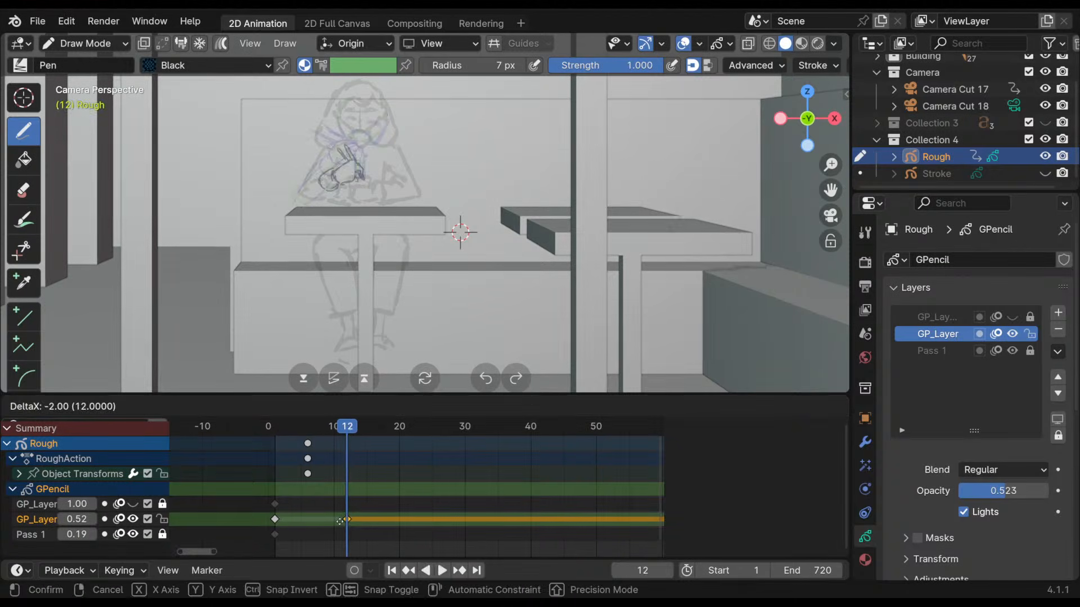
left_click(345, 519)
scroll(413, 471, "down", 5, "ctrl")
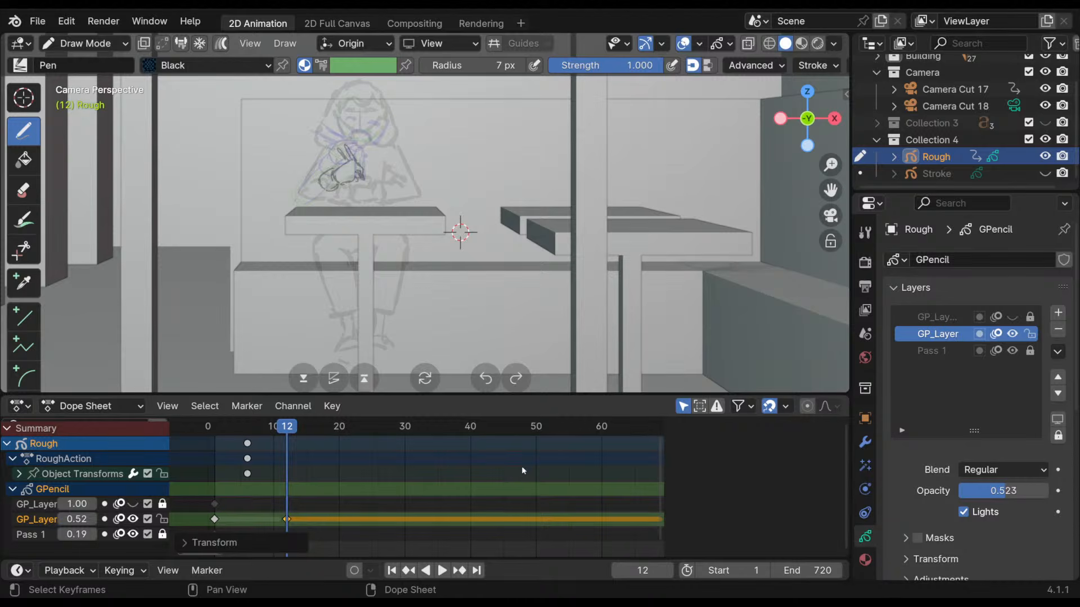
- Move the third through last GP_Layer keyframes earlier to start at about frame 28, and bring the last one in to about frame 161
middle_click_drag(525, 485, 264, 501)
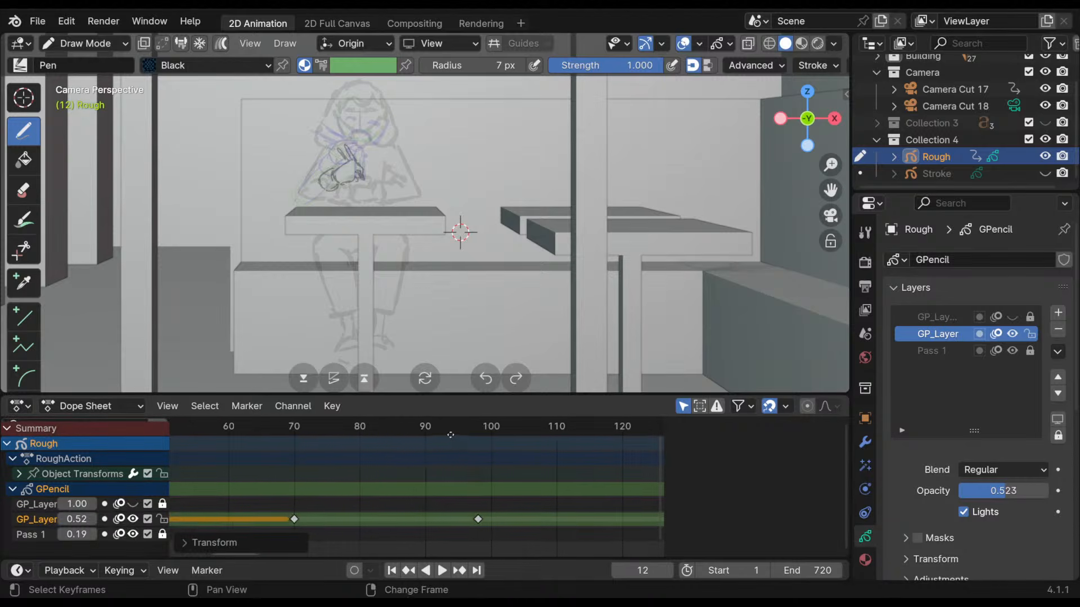
scroll(413, 495, "down", 5)
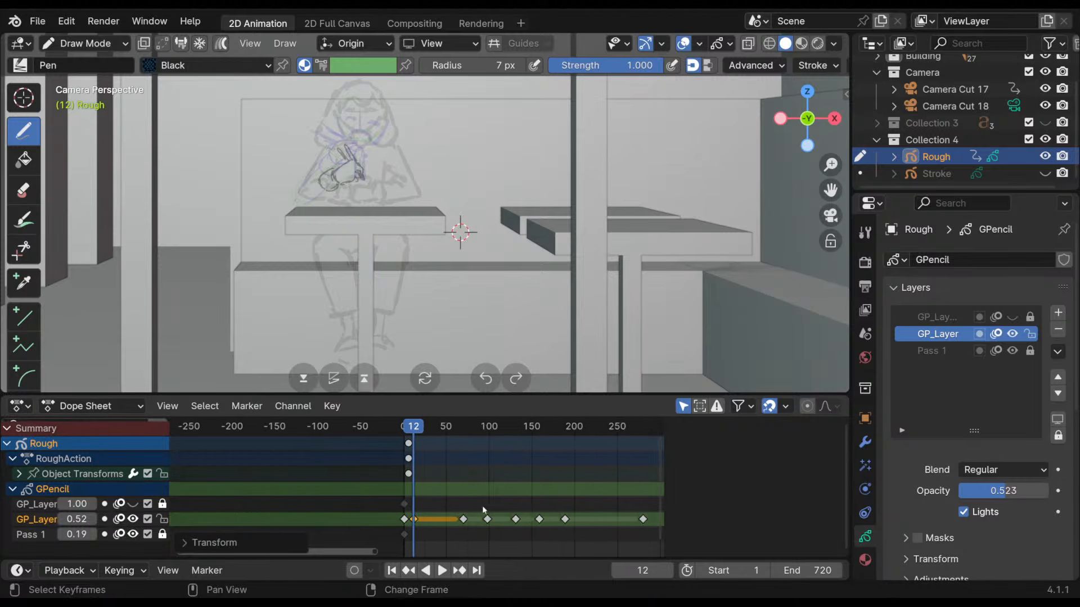
key("Home")
left_click_drag(584, 509, 318, 527)
middle_click_drag(364, 461, 383, 455)
scroll(383, 455, "up", 3)
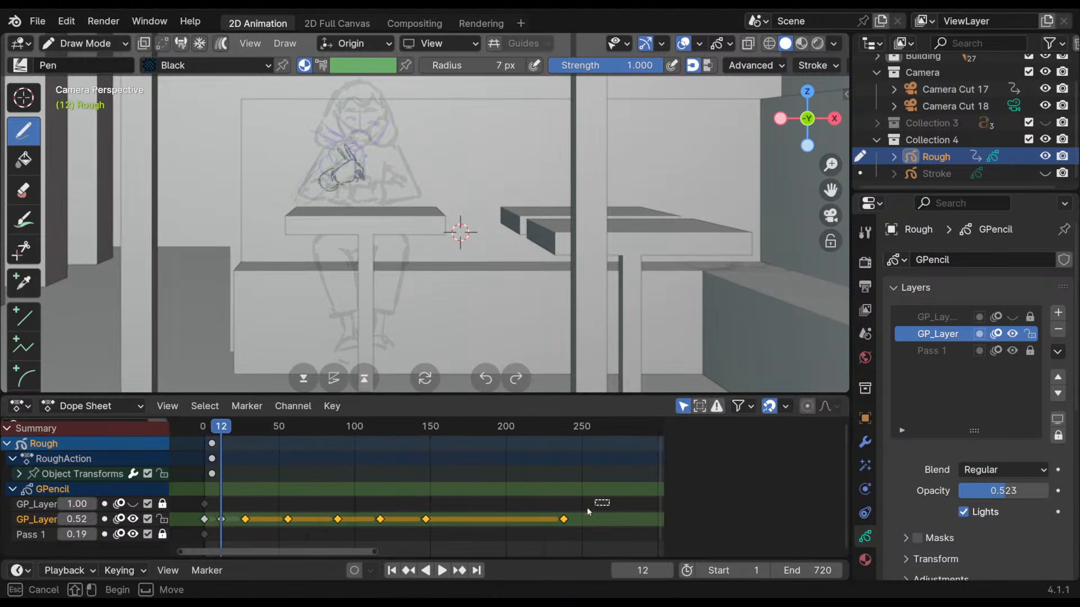
left_click(564, 519)
left_click_drag(564, 520, 447, 519)
- Move the third through last GP_Layer keyframes earlier together so the third sits at frame 19
left_click_drag(517, 499, 238, 541)
middle_click_drag(394, 471, 453, 472)
middle_click_drag(526, 477, 567, 486, "ctrl")
middle_click_drag(460, 483, 597, 474)
middle_click_drag(345, 473, 465, 473, "shift")
left_click_drag(386, 521, 353, 520)
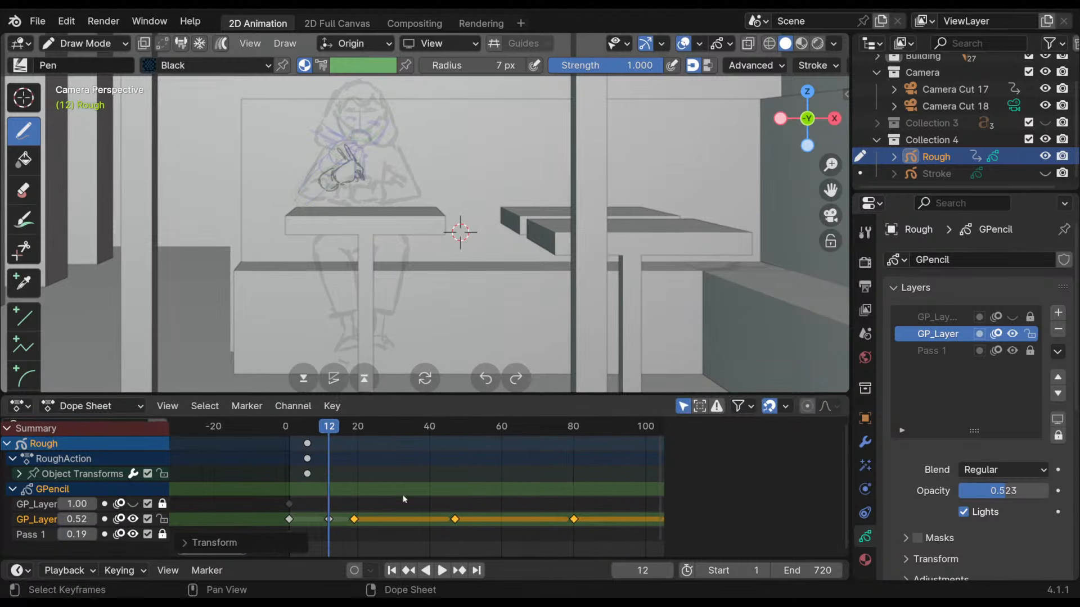
- Move the fourth and fifth GP_Layer keyframes 17 frames earlier, placing the fourth at frame 30
middle_click_drag(471, 462, 450, 458)
left_click(416, 504)
left_click_drag(417, 504, 656, 541)
key("g")
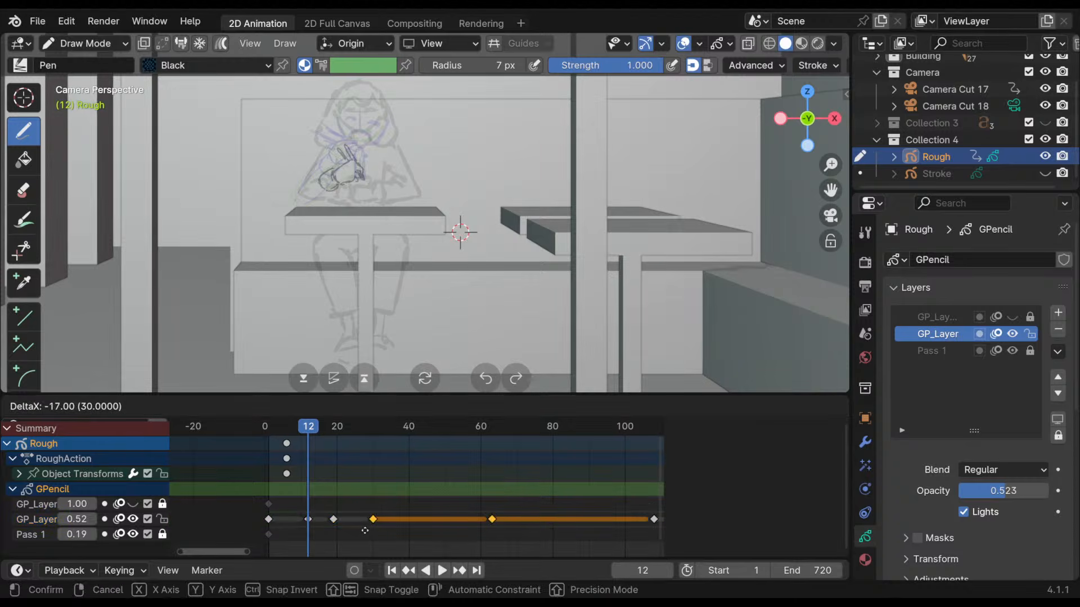
left_click(364, 528)
- Move the last three GP_Layer keyframes earlier together so the sixth sits at about frame 78
middle_click_drag(532, 474, 417, 470)
middle_click_drag(568, 448, 448, 444)
left_click_drag(387, 498, 545, 526)
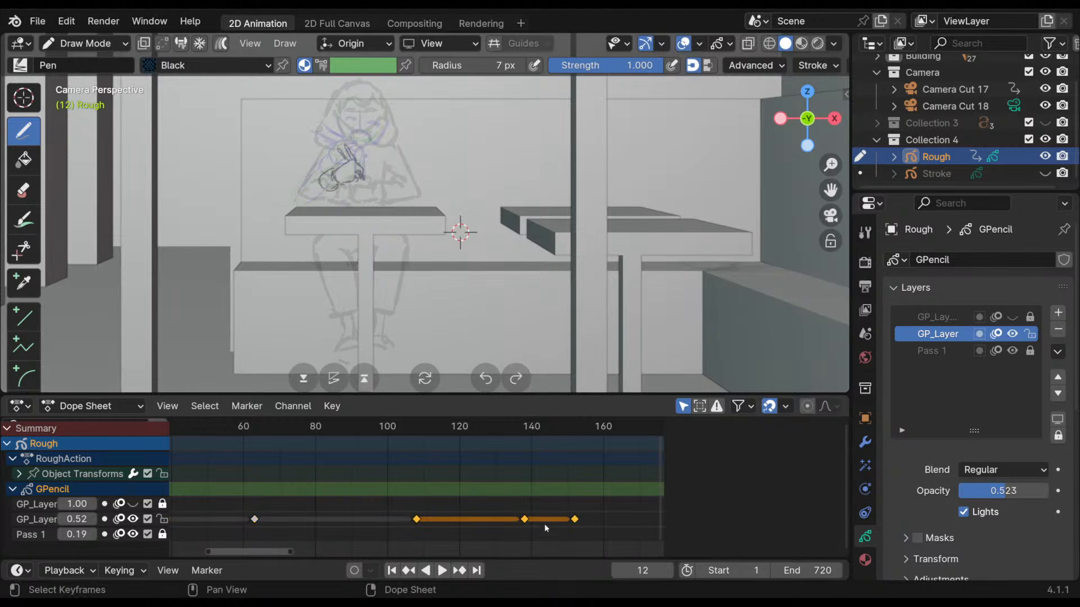
key("g")
left_click(295, 520)
- Move the last two GP_Layer keyframes earlier together, placing them at about frames 89 and 103
middle_click_drag(521, 491, 628, 454)
middle_click_drag(446, 453, 519, 448)
middle_click_drag(589, 435, 624, 447)
left_click_drag(633, 511, 527, 526)
key("g")
left_click(482, 518)
- Move the fifth through last GP_Layer keyframes earlier together so the fifth sits at frame 40
left_click_drag(602, 504, 384, 524)
key("g")
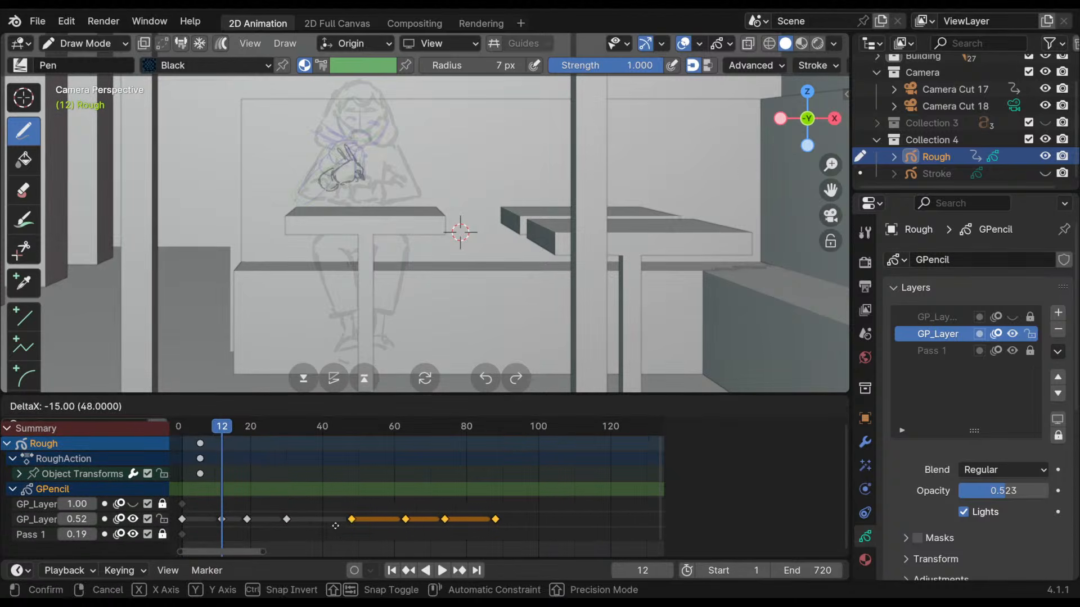
left_click(438, 479)
- Move the last three GP_Layer keyframes earlier together so the sixth sits at frame 48
middle_click_drag(465, 473, 639, 443)
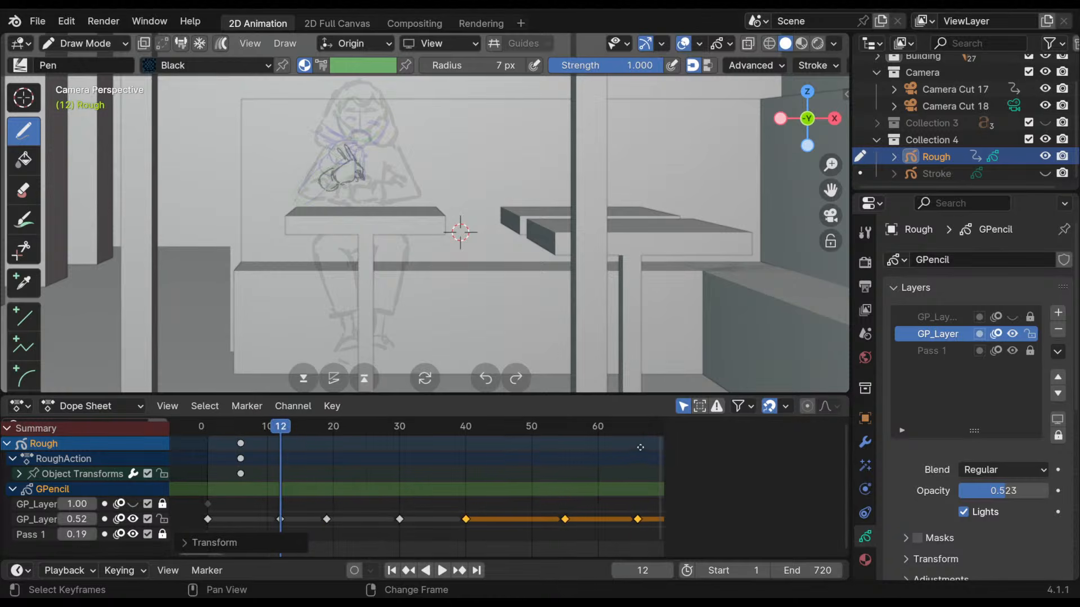
middle_click_drag(586, 481, 572, 457, "ctrl")
left_click_drag(624, 506, 531, 527)
left_click_drag(627, 498, 455, 524)
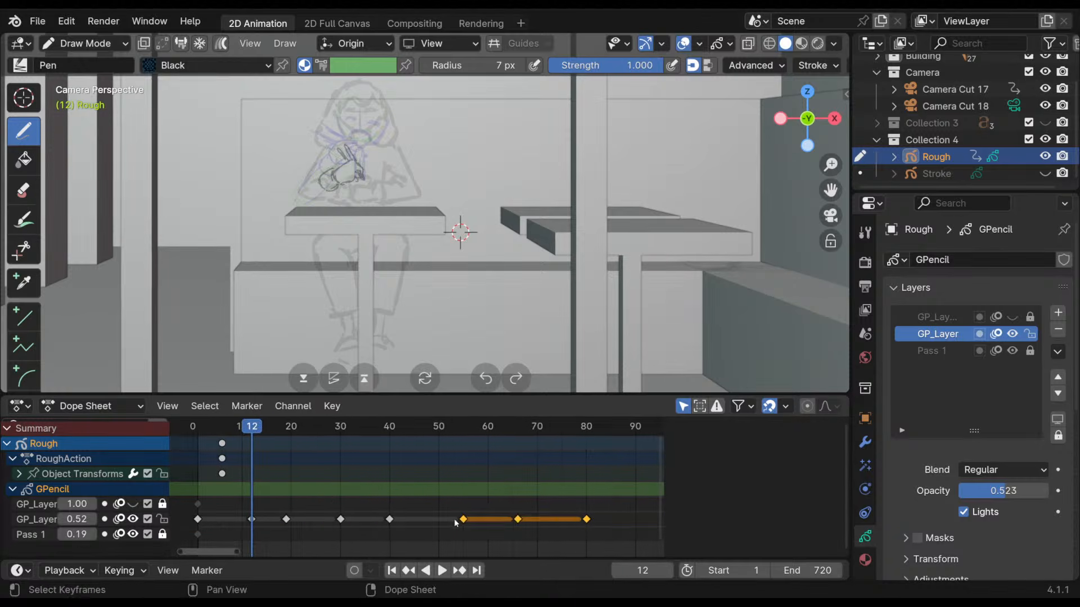
key("g")
left_click(423, 520)
- Tighten the end of the GP_Layer sequence by moving the seventh keyframe to frame 54 and the last one to frame 60
left_click_drag(595, 496, 518, 521)
key("g")
left_click(433, 529)
key("g")
left_click(490, 476)
- Move the fifth through last GP_Layer keyframes earlier together so the fifth sits at about frame 35
middle_click_drag(490, 472, 580, 460)
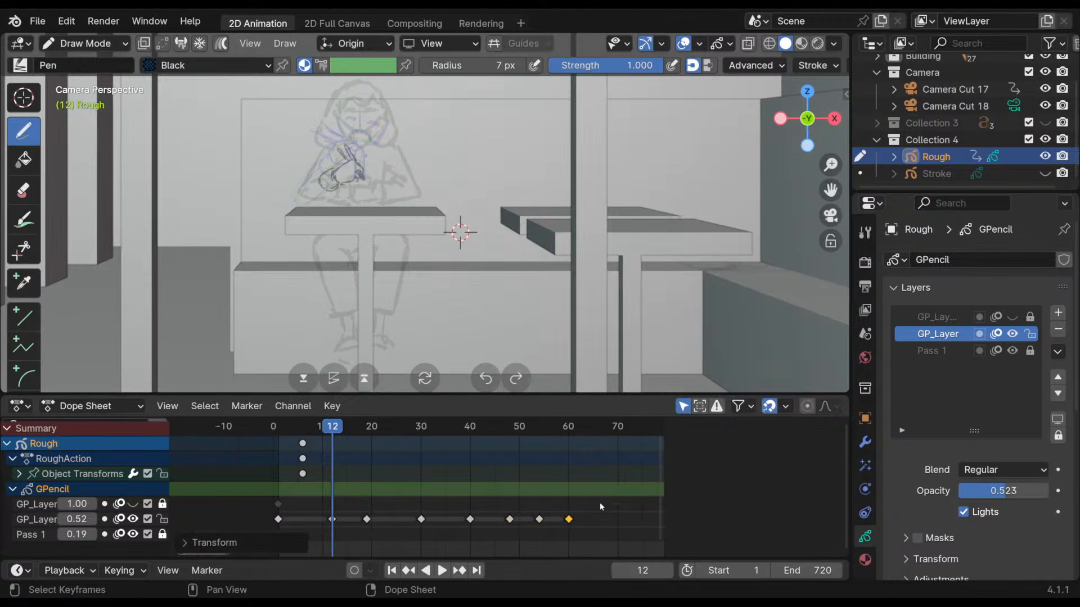
left_click_drag(599, 498, 453, 526)
key("g")
left_click(524, 487)
- Move the fourth through last GP_Layer keyframes earlier together so the fourth sits at about frame 24
middle_click_drag(534, 484, 611, 477)
scroll(546, 473, "up", 5)
left_click_drag(623, 500, 392, 533)
key("g")
left_click(443, 474)
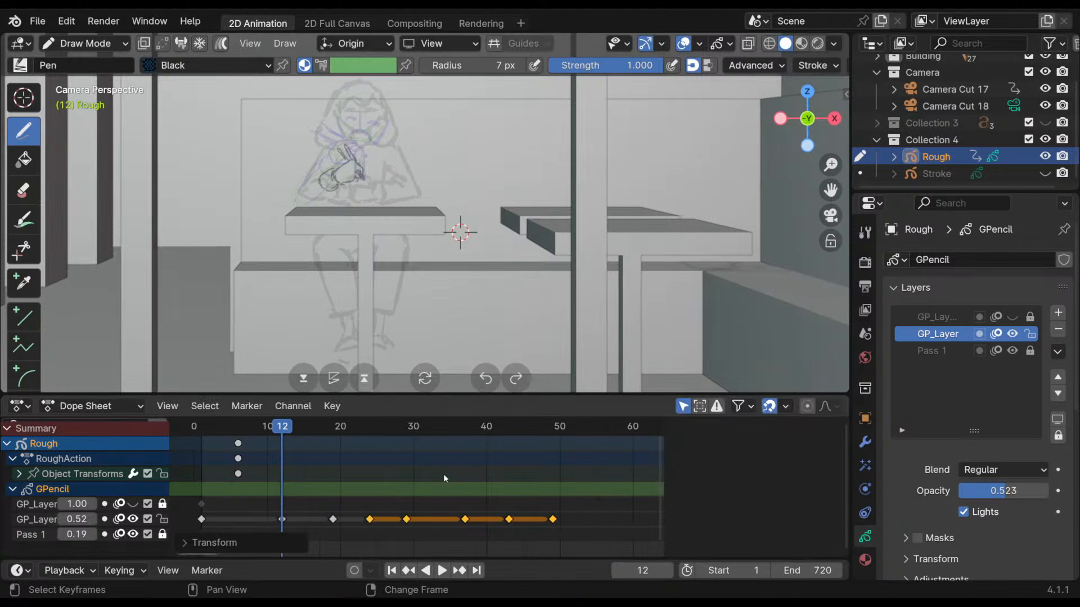
- Go to frame 24 and move the third through last GP_Layer keyframes later together so the third sits on that frame
middle_click_drag(381, 467, 454, 427)
mouse_move(315, 427)
left_mouse_down()
mouse_move(310, 459)
mouse_move(386, 484)
mouse_move(633, 508)
mouse_move(327, 512)
mouse_move(608, 505)
mouse_move(346, 522)
mouse_move(265, 464)
mouse_move(354, 515)
left_mouse_up()
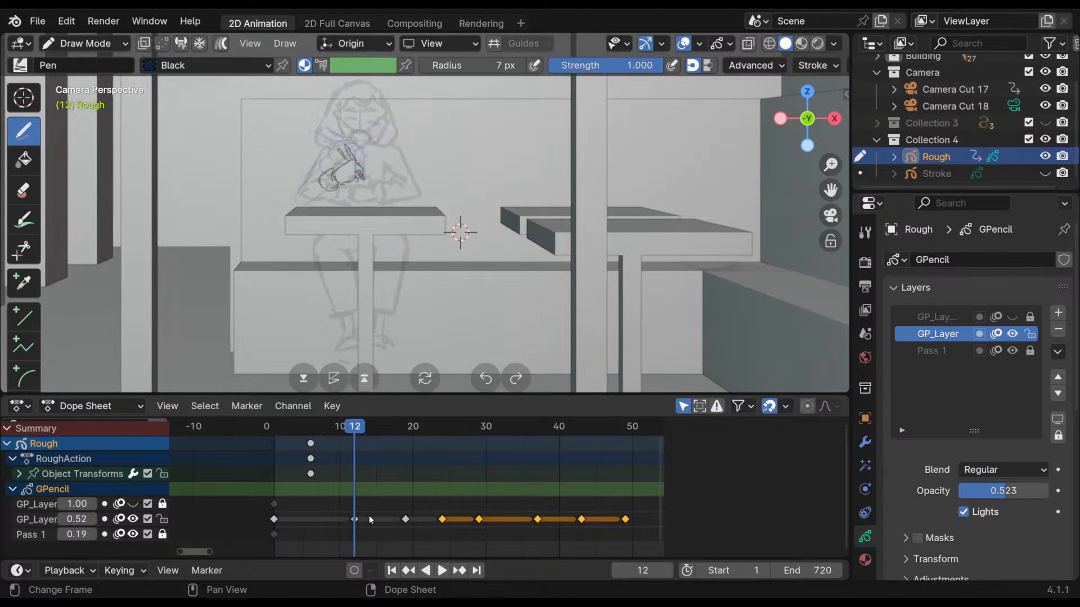
mouse_move(373, 434)
left_mouse_down()
mouse_move(422, 481)
mouse_move(405, 504)
mouse_move(342, 527)
mouse_move(331, 520)
mouse_move(448, 512)
mouse_move(338, 523)
mouse_move(420, 529)
mouse_move(344, 520)
mouse_move(427, 512)
mouse_move(355, 508)
left_mouse_up()
left_click_drag(380, 433, 443, 463)
middle_click_drag(581, 455, 504, 466)
left_click_drag(583, 490, 360, 531)
left_click(329, 519, "shift")
key("g")
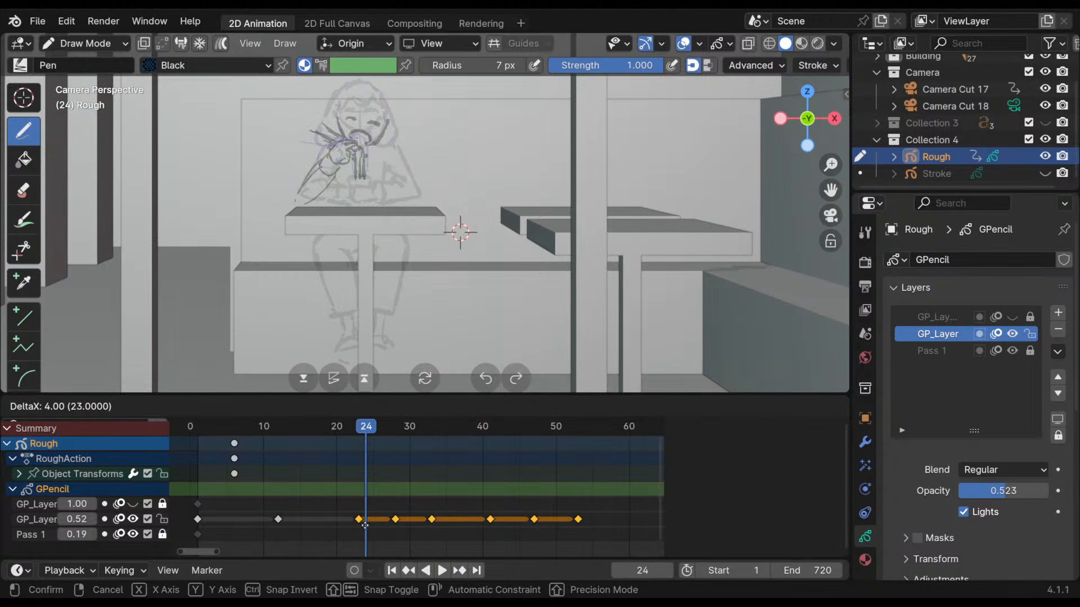
left_click(361, 429)
mouse_move(262, 492)
left_mouse_down()
mouse_move(421, 535)
mouse_move(366, 528)
left_mouse_up()
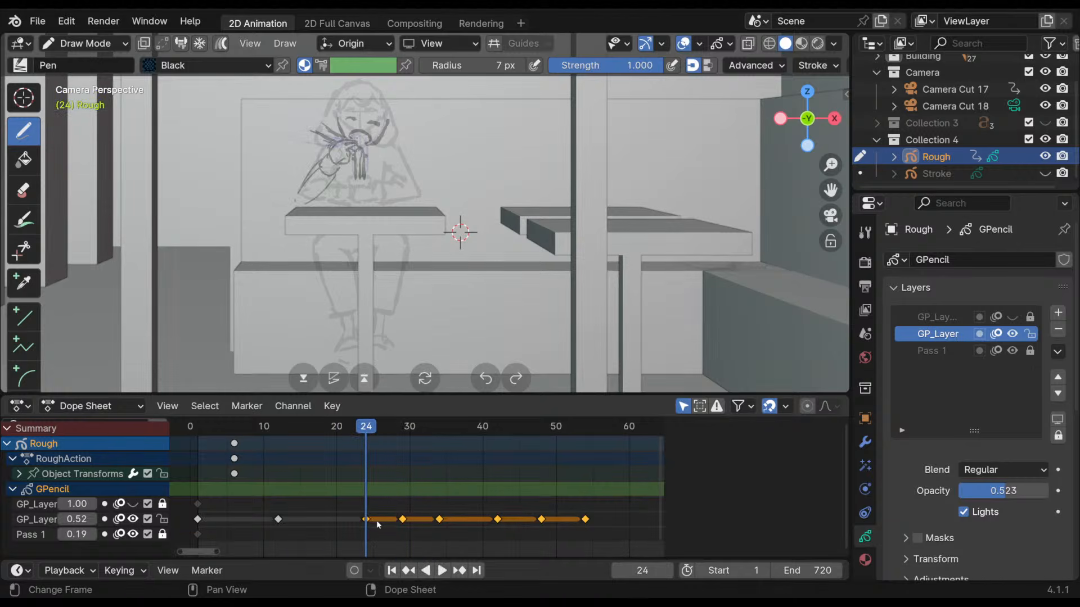
- Step forward to frame 30 and move the fourth GP_Layer keyframe onto it
key("Right")
key("Right")
key("Right")
key("Right")
key("Right")
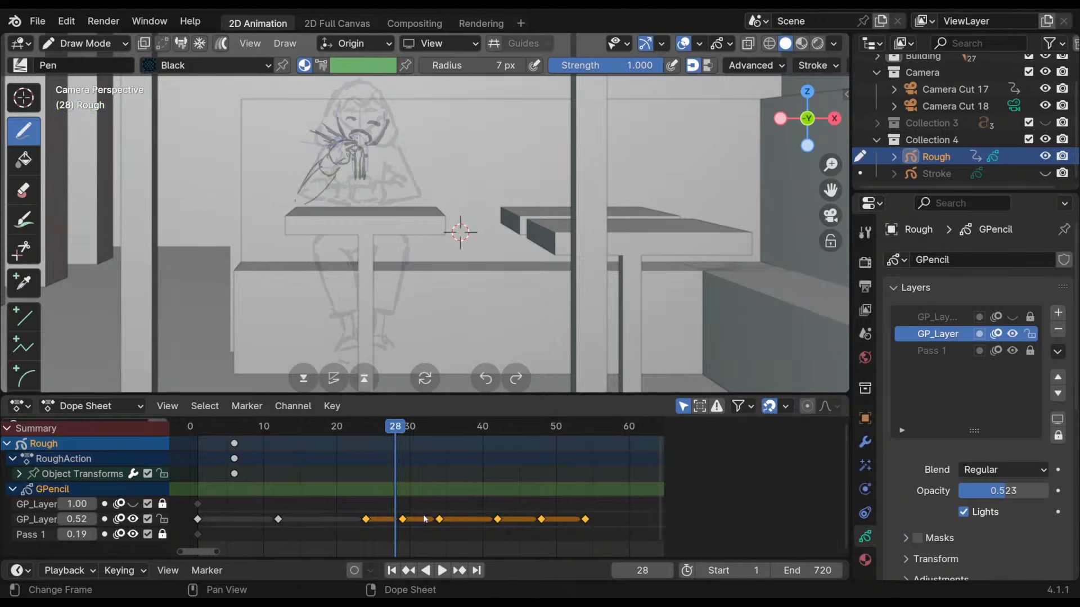
key("Right")
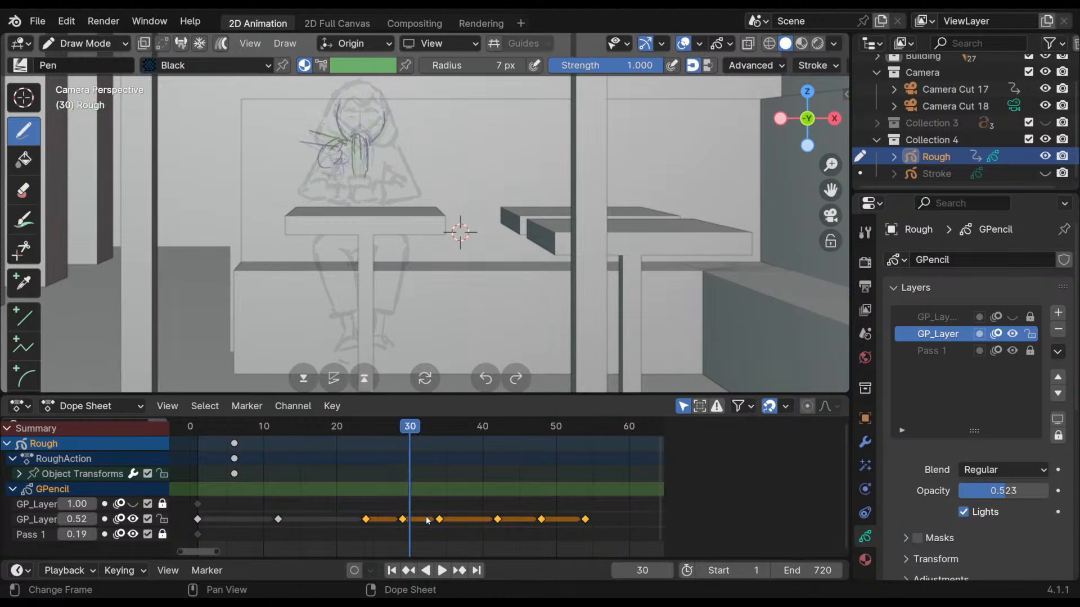
left_click_drag(417, 520, 423, 522)
- Step forward to frame 37 and move the sixth GP_Layer keyframe onto it
key("Right")
key("Right")
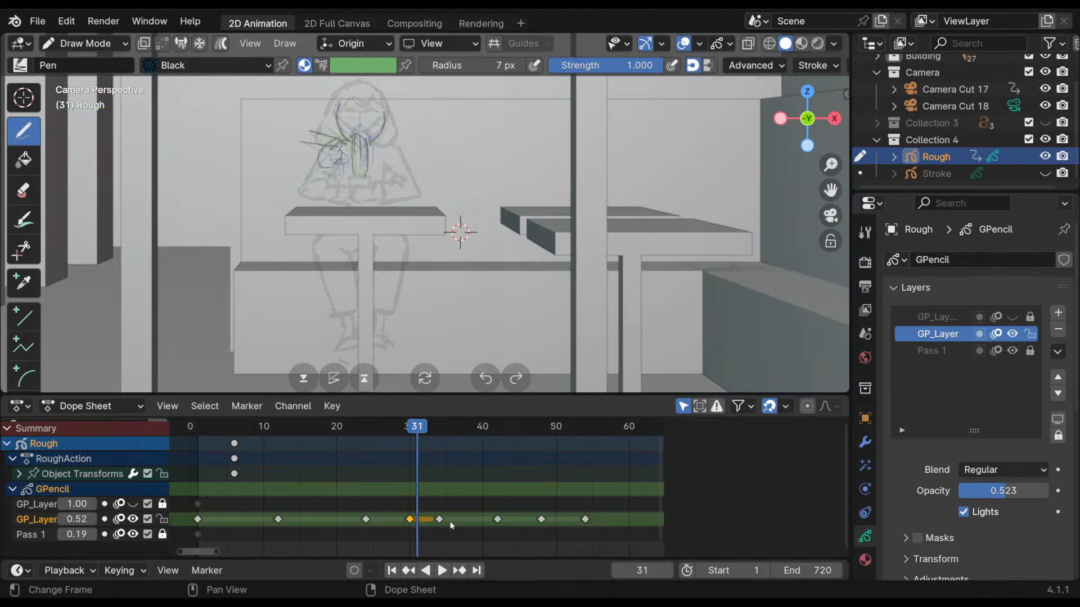
key("Right")
key("Right")
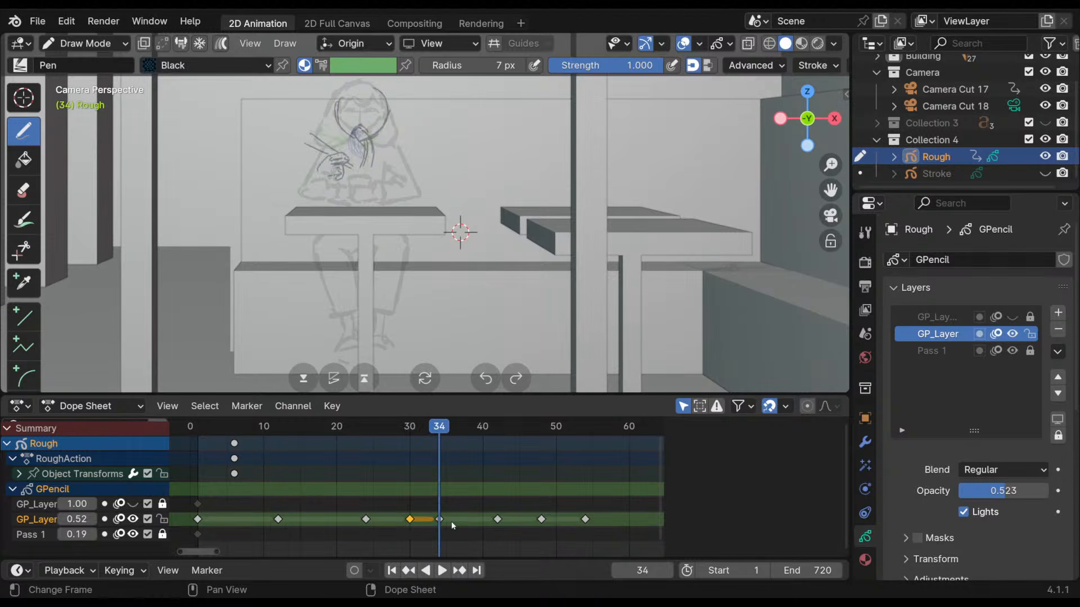
key("Right")
key("Right")
key("Right")
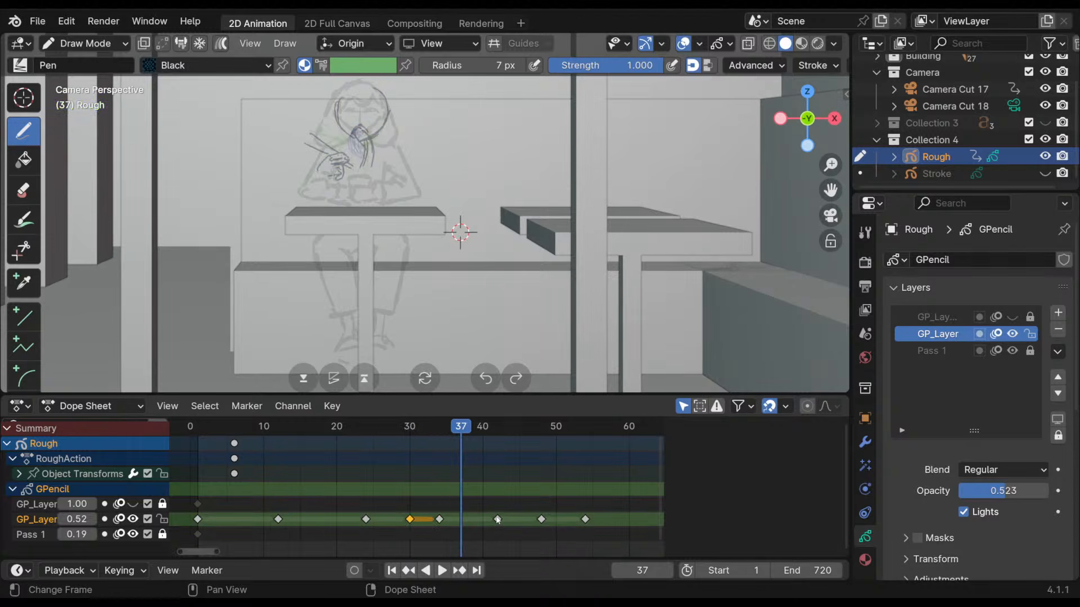
left_click(498, 519)
left_click_drag(497, 519, 461, 520)
- Step back and forth to compare the drawings, stop at frame 39 and move the seventh GP_Layer keyframe there
key("Right")
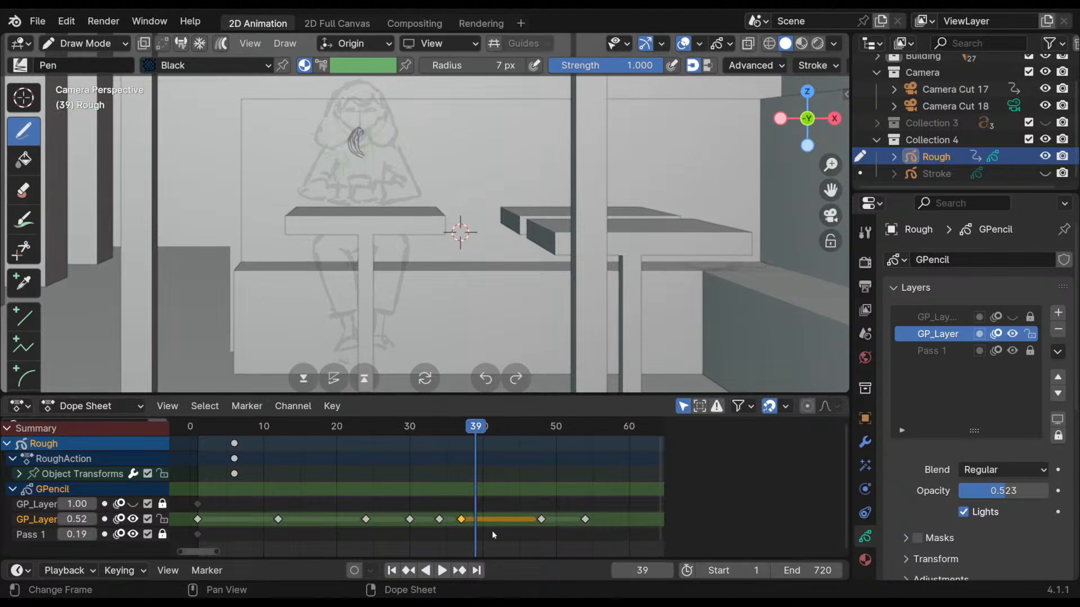
key("Right")
key("Left")
key("Left")
key("Left")
key("Right")
key("Right")
left_click_drag(542, 518, 476, 520)
- Step forward to frame 41, move the last GP_Layer keyframe onto it and check the neighbouring frames
key("Right")
key("Right")
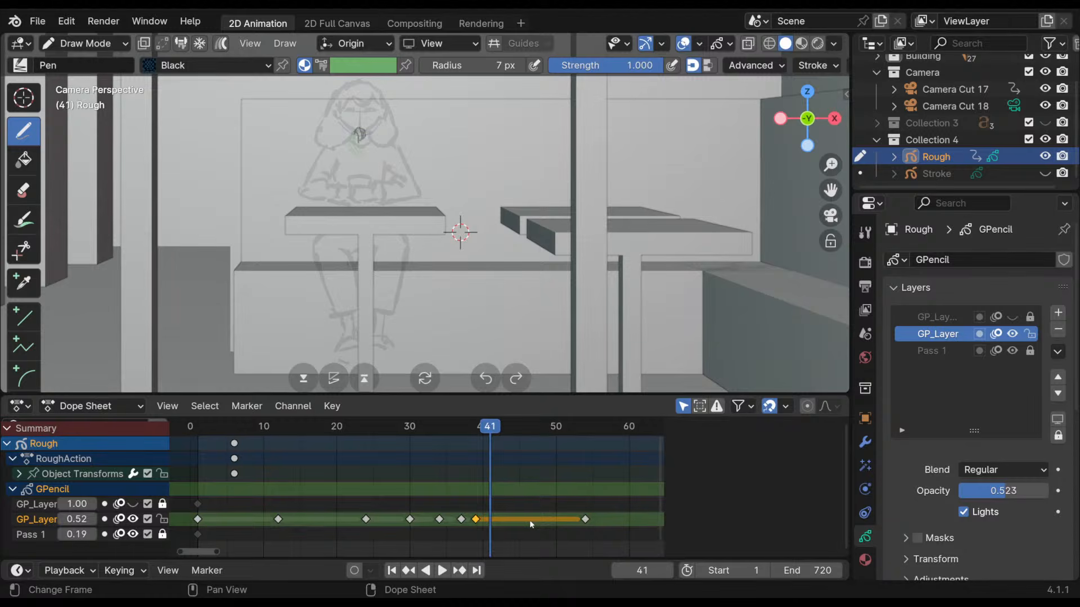
left_click_drag(591, 519, 481, 528)
key("Right")
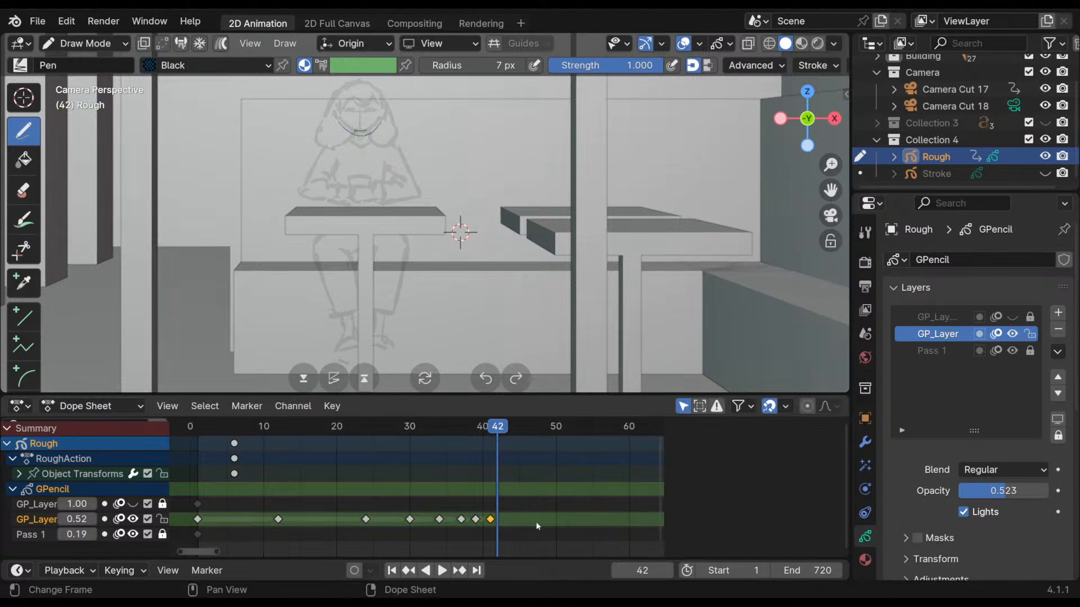
key("Right")
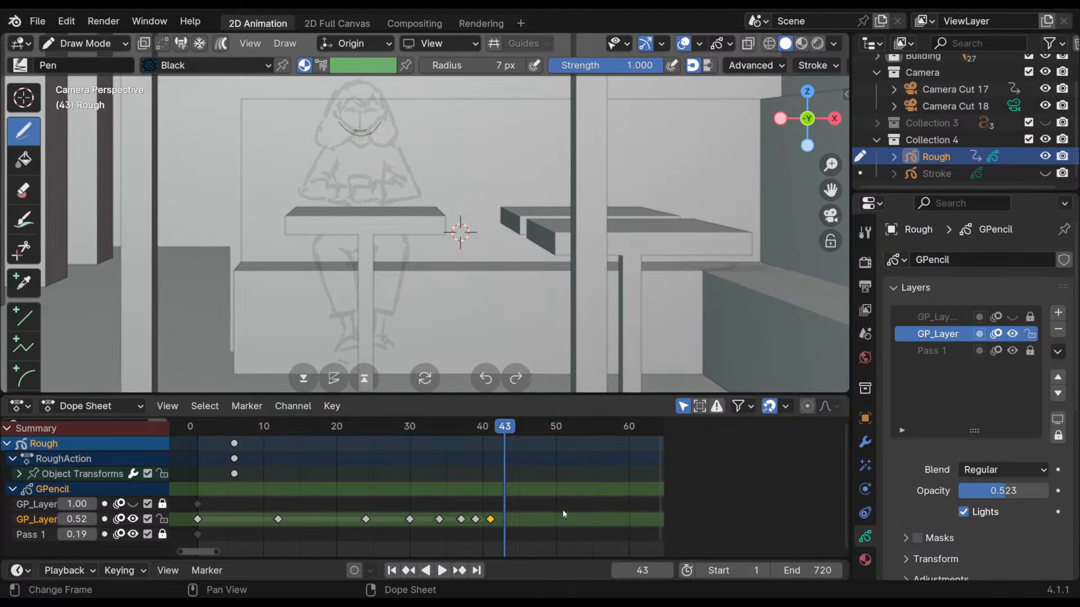
key("Left")
- Look along the timeline beyond the last keyframe, past the scene's end frame, and return to the GP_Layer keyframes
middle_click_drag(545, 491, 435, 489)
scroll(436, 488, "down", 10, "ctrl")
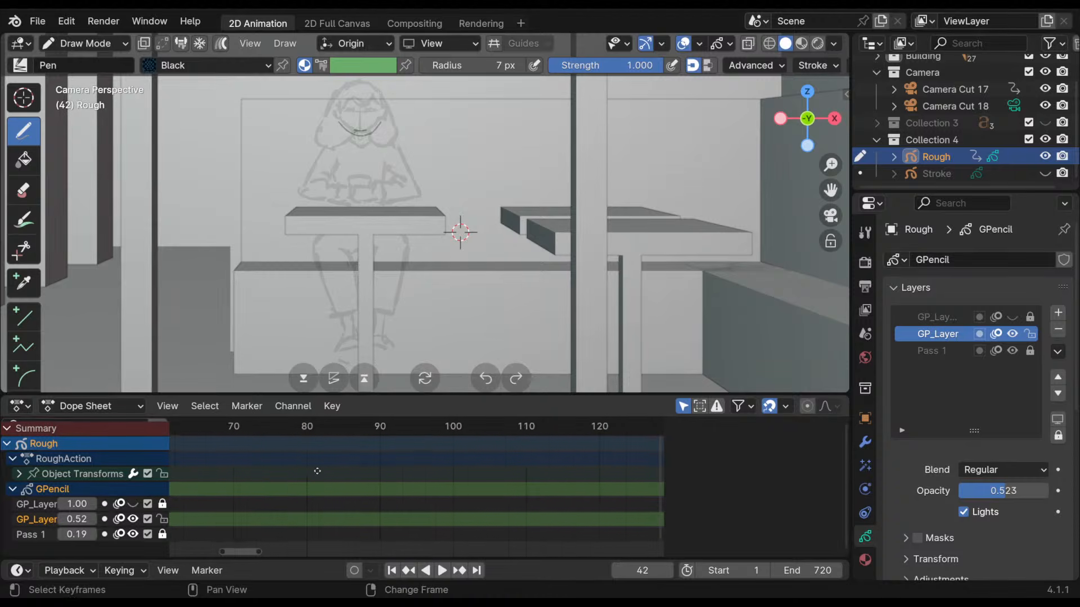
middle_click_drag(510, 518, 467, 528, "ctrl")
middle_click_drag(554, 524, 294, 521)
middle_click_drag(669, 509, 254, 501)
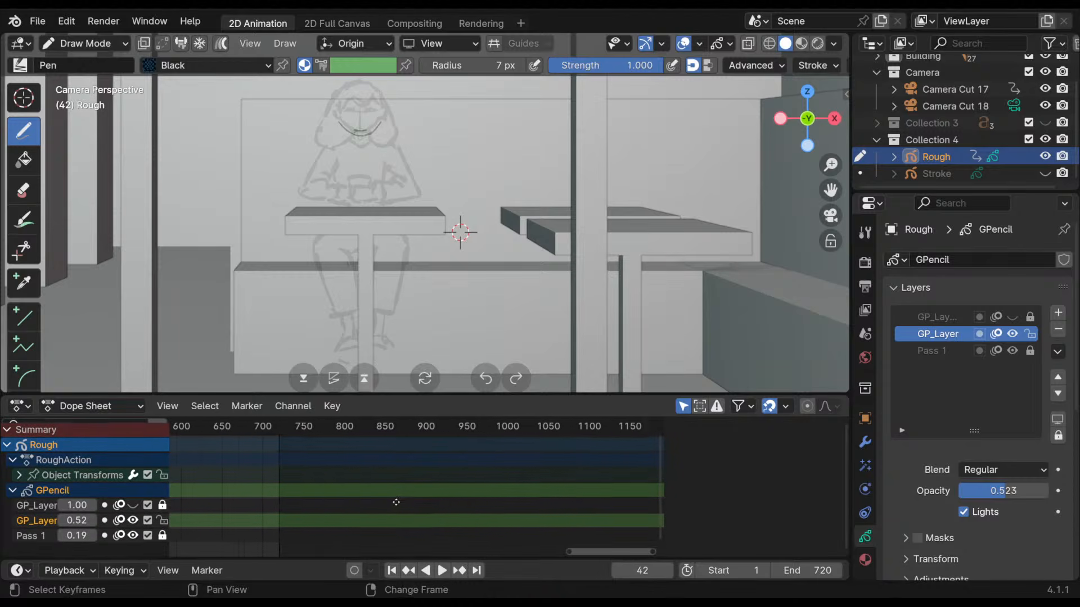
middle_click_drag(584, 501, 648, 475)
middle_click_drag(274, 478, 495, 479)
middle_click_drag(173, 478, 576, 479)
middle_click_drag(448, 480, 516, 479, "ctrl")
middle_click_drag(416, 470, 625, 450)
middle_click_drag(439, 473, 523, 474, "ctrl")
middle_click_drag(453, 470, 585, 466)
key("Left")
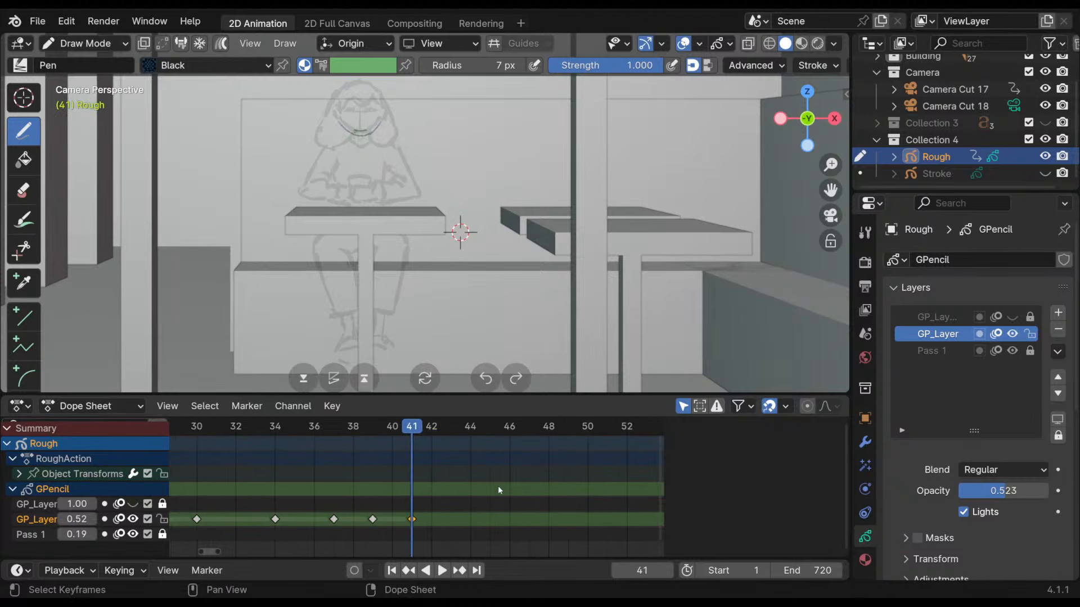
mouse_move(453, 465)
middle_mouse_down()
mouse_move(578, 466)
mouse_move(572, 477)
mouse_move(525, 480)
mouse_move(559, 479)
mouse_move(546, 479)
middle_mouse_up()
middle_click_drag(580, 473, 568, 472, "shift")
- Scrub back through the retimed drawings and play the animation twice from the start to check the timing
mouse_move(601, 429)
left_mouse_down()
mouse_move(536, 479)
mouse_move(637, 482)
mouse_move(296, 483)
left_mouse_up()
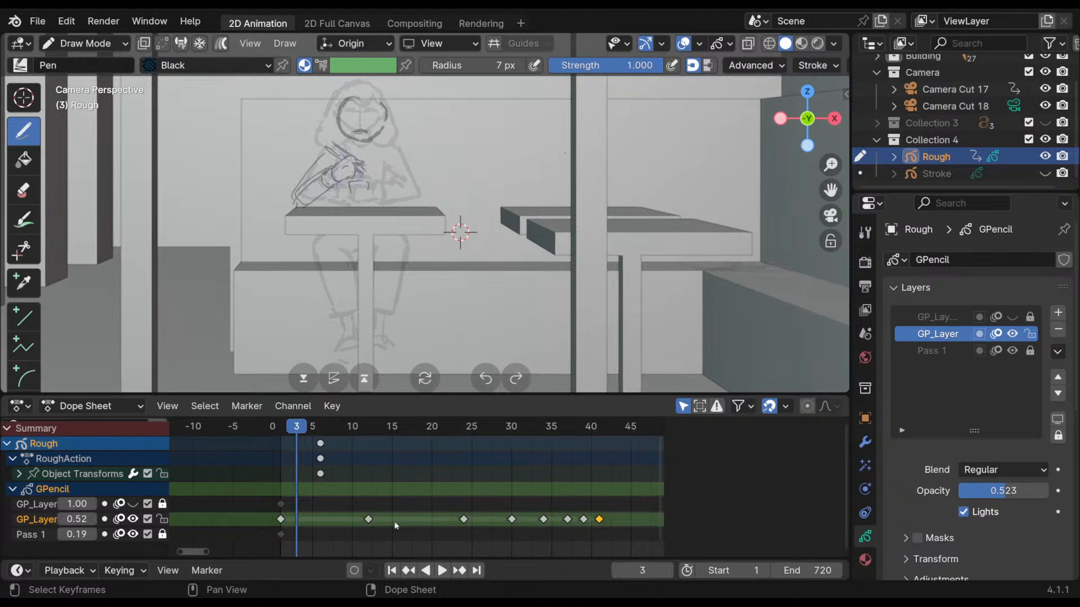
left_click(392, 571)
left_click(443, 571)
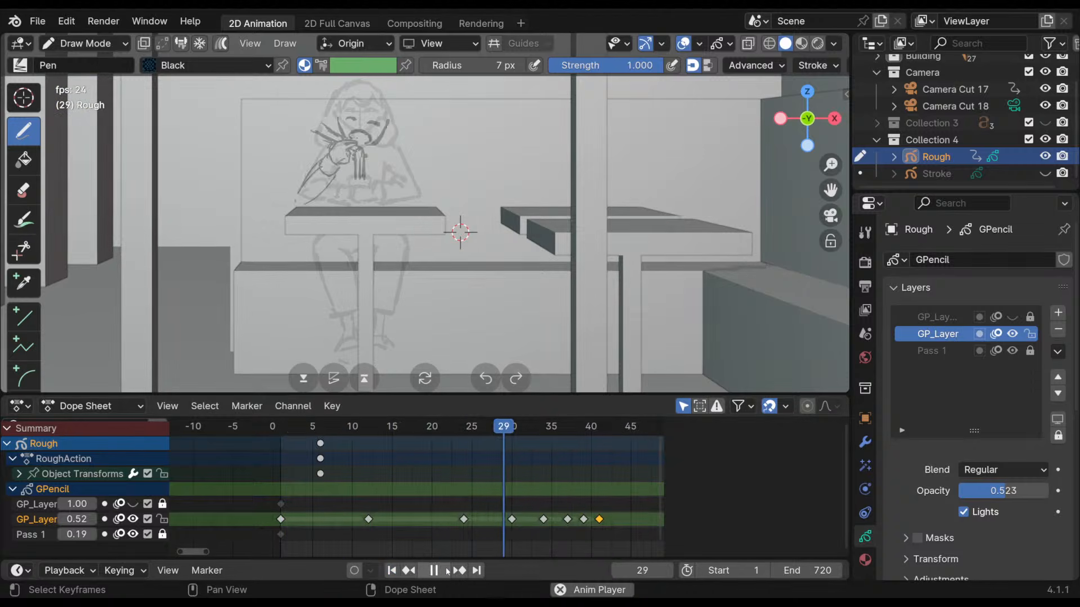
left_click(438, 570)
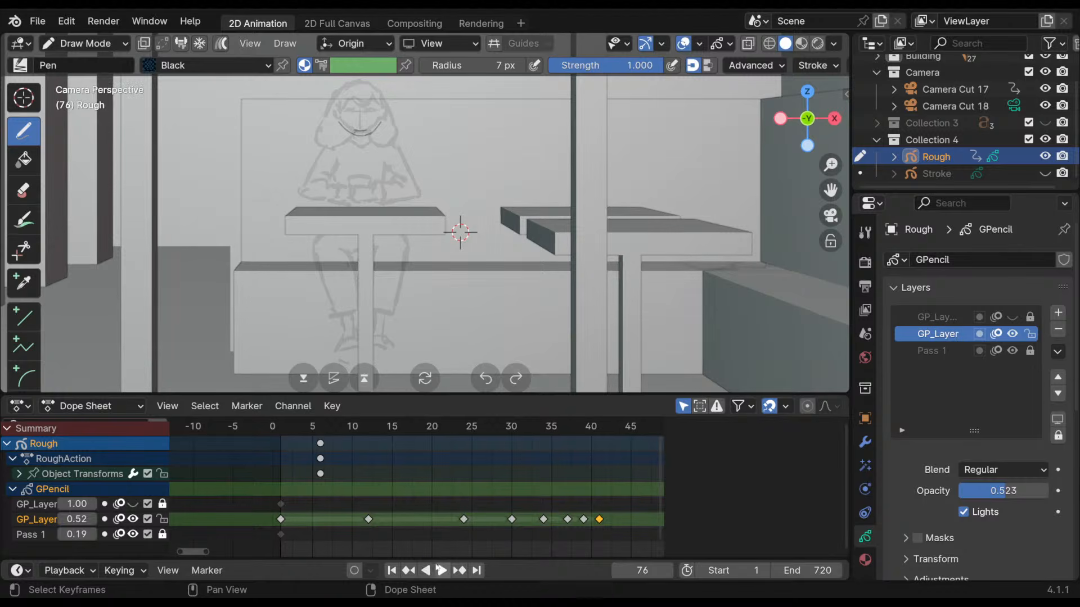
key("shift+Left")
left_click(443, 570)
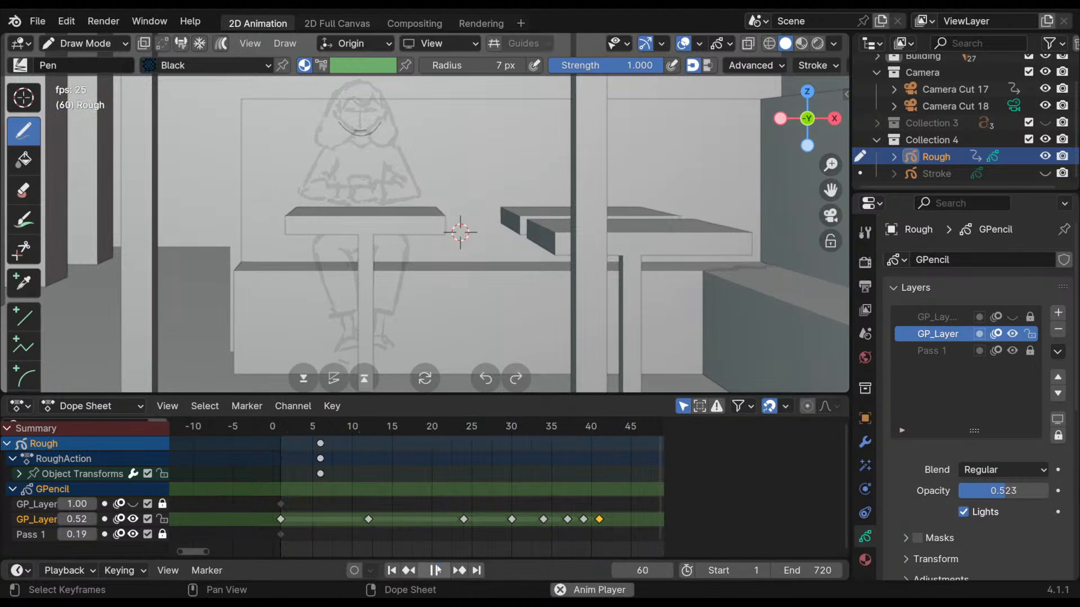
- Play the rough grey sketch animation from the first frame and scrub back through its keyed poses to review the motion
left_click(438, 570)
key("shift+Left")
left_click(443, 570)
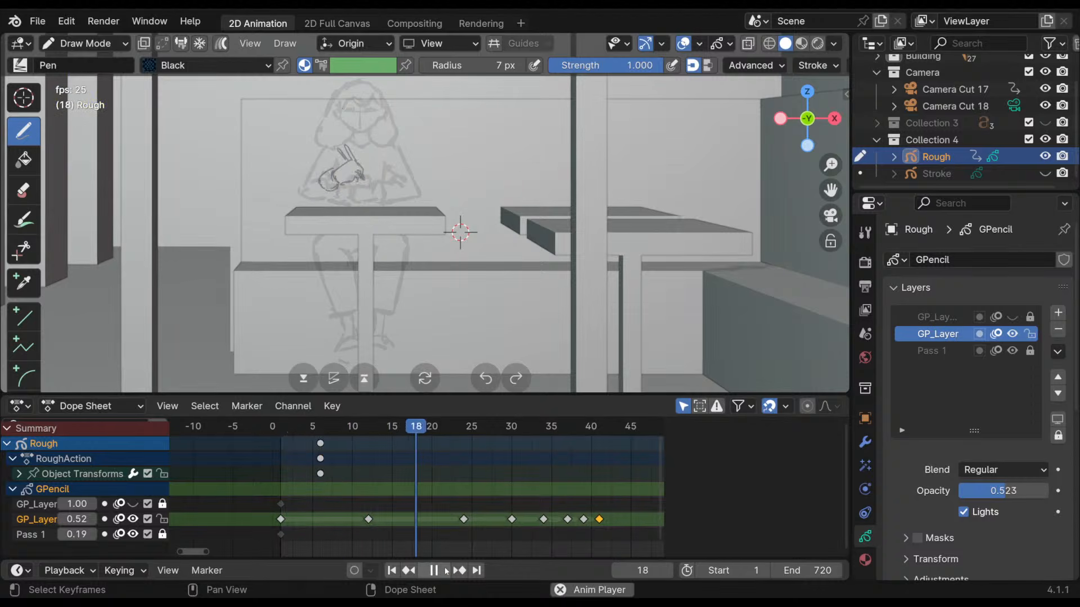
left_click(435, 570)
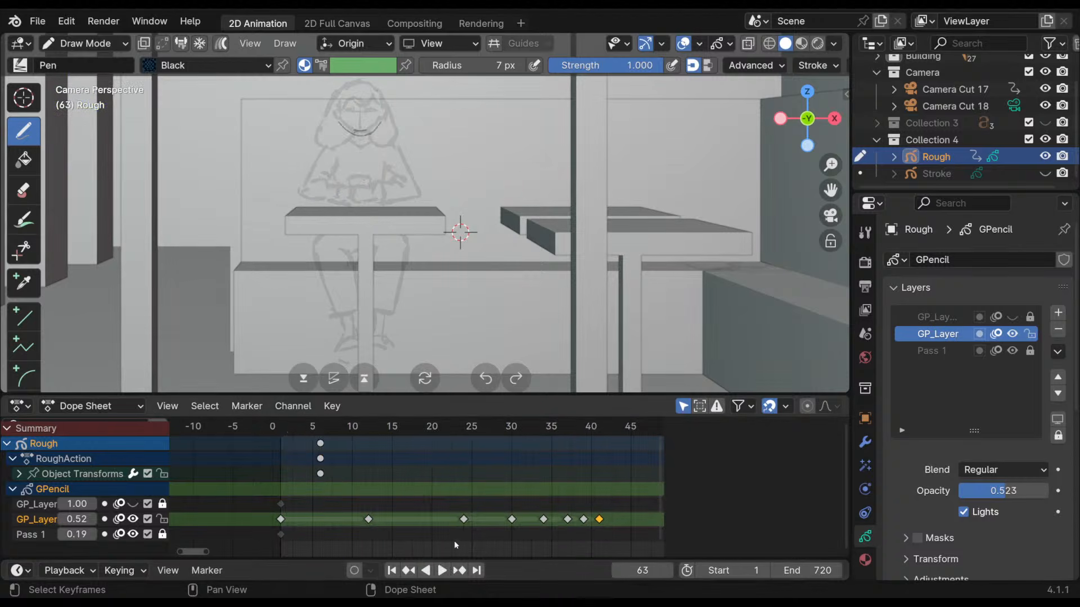
mouse_move(460, 423)
left_mouse_down()
mouse_move(424, 427)
mouse_move(392, 477)
mouse_move(604, 537)
mouse_move(345, 540)
left_mouse_up()
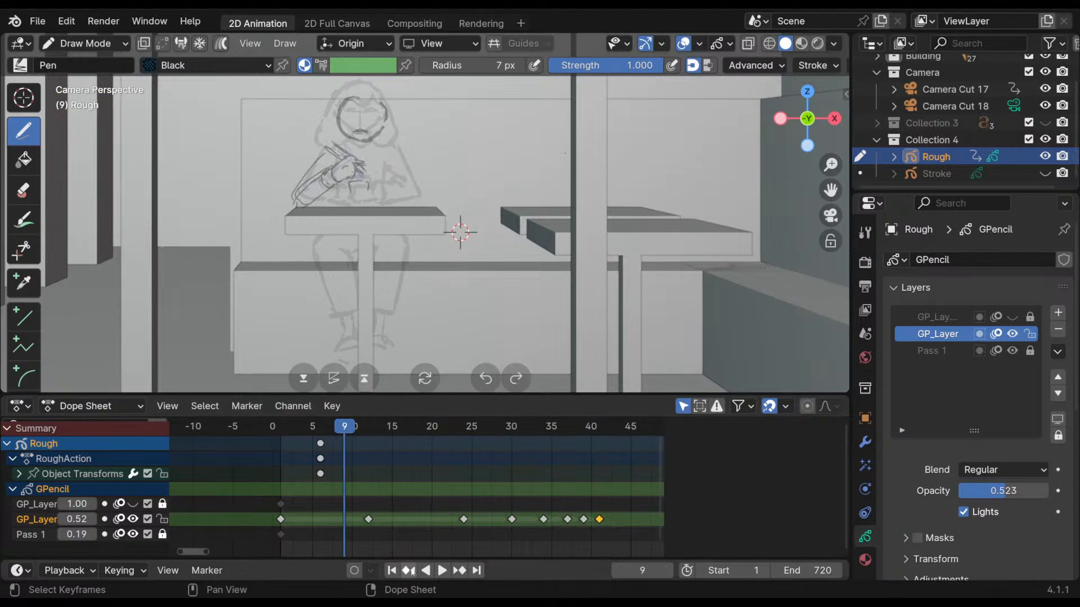
left_click(392, 570)
left_click(442, 570)
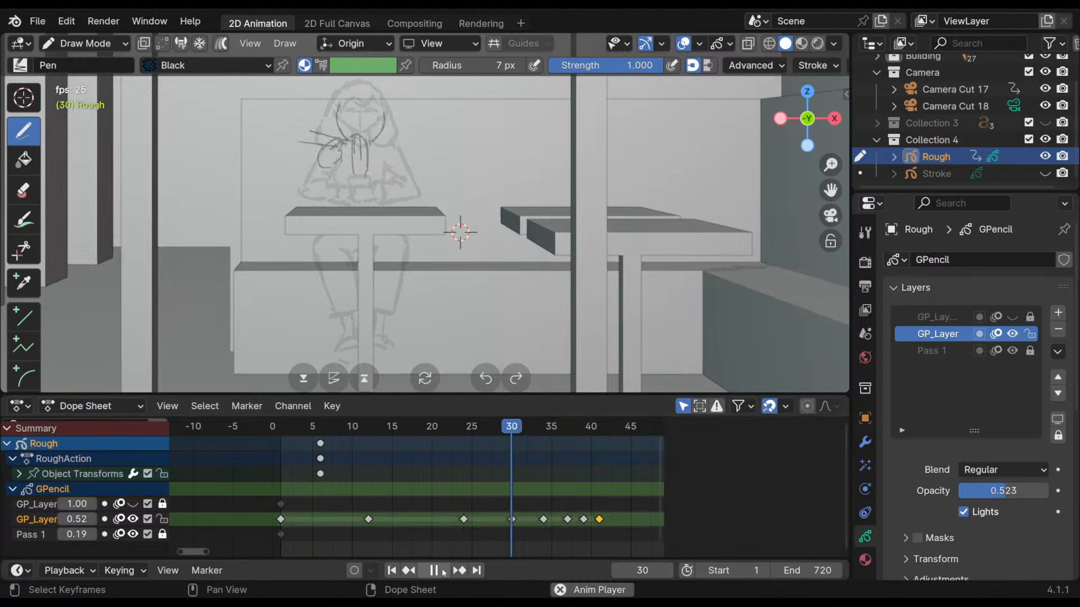
left_click(444, 571)
mouse_move(627, 513)
left_mouse_down()
mouse_move(511, 506)
mouse_move(569, 485)
mouse_move(598, 501)
mouse_move(550, 523)
mouse_move(583, 529)
mouse_move(526, 535)
mouse_move(604, 547)
mouse_move(481, 522)
mouse_move(285, 535)
mouse_move(304, 495)
left_mouse_up()
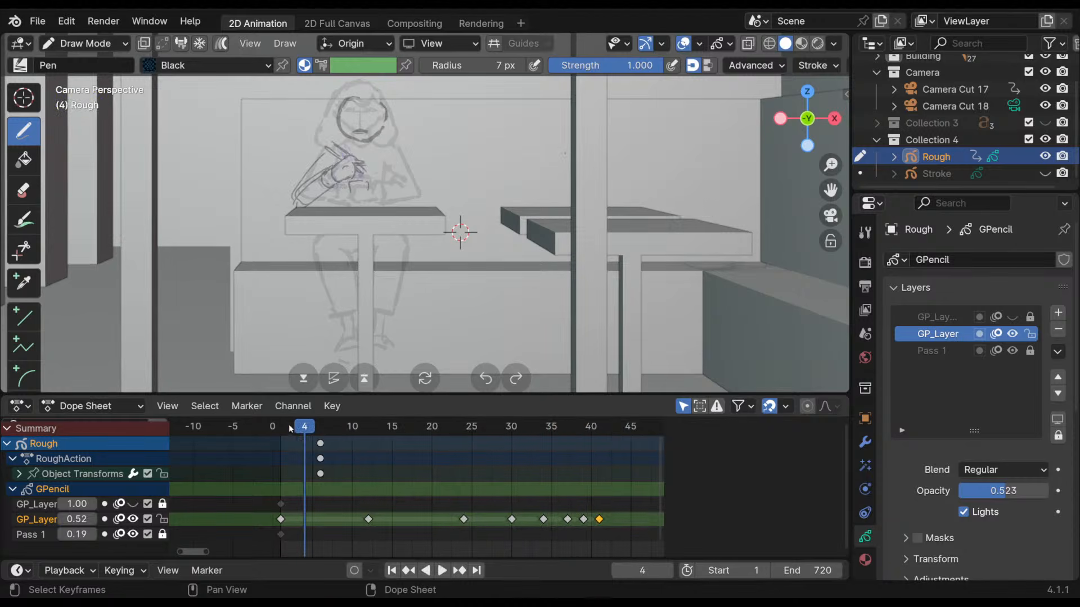
- Return to frame 1, then unlock and show the top GP_Layer holding the black line drawing
left_click_drag(289, 428, 282, 438)
left_click(162, 504)
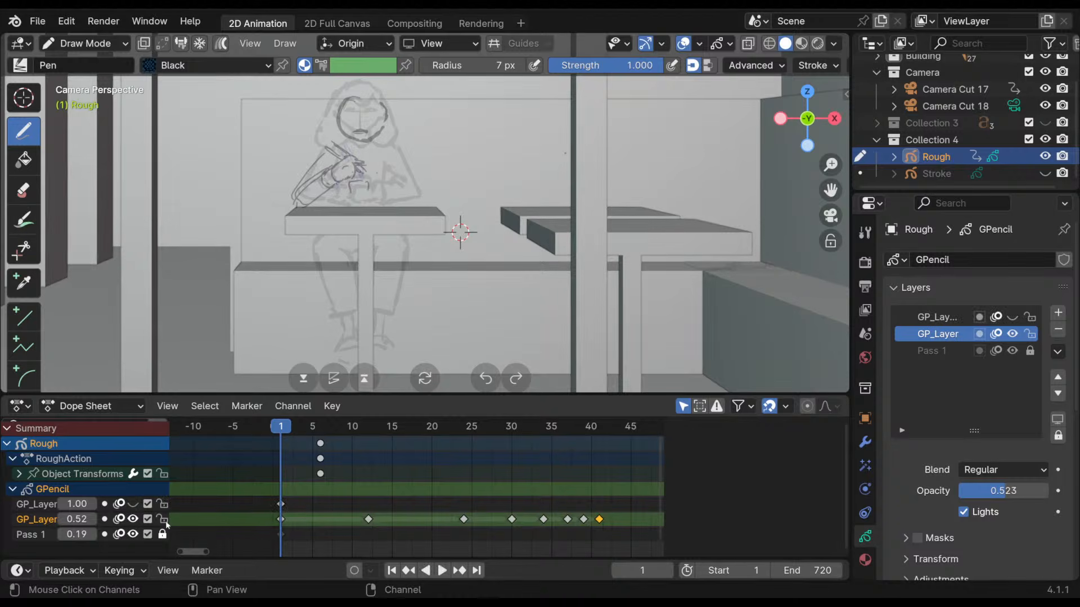
left_click(134, 504)
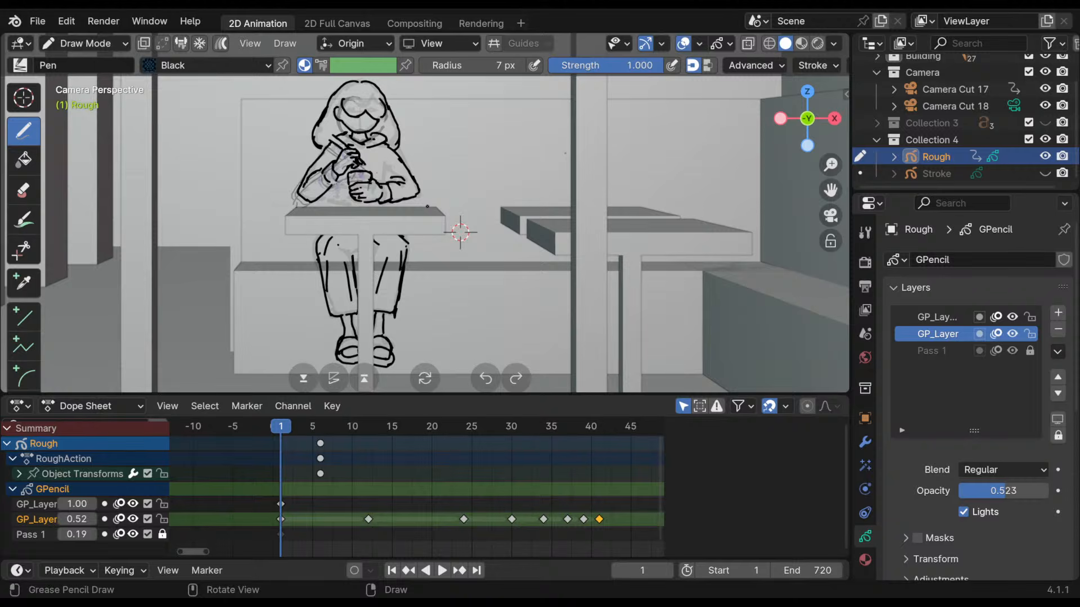
- Scrub between frames 1 and 15 to compare the black line drawing with the rough arm poses underneath
key("space")
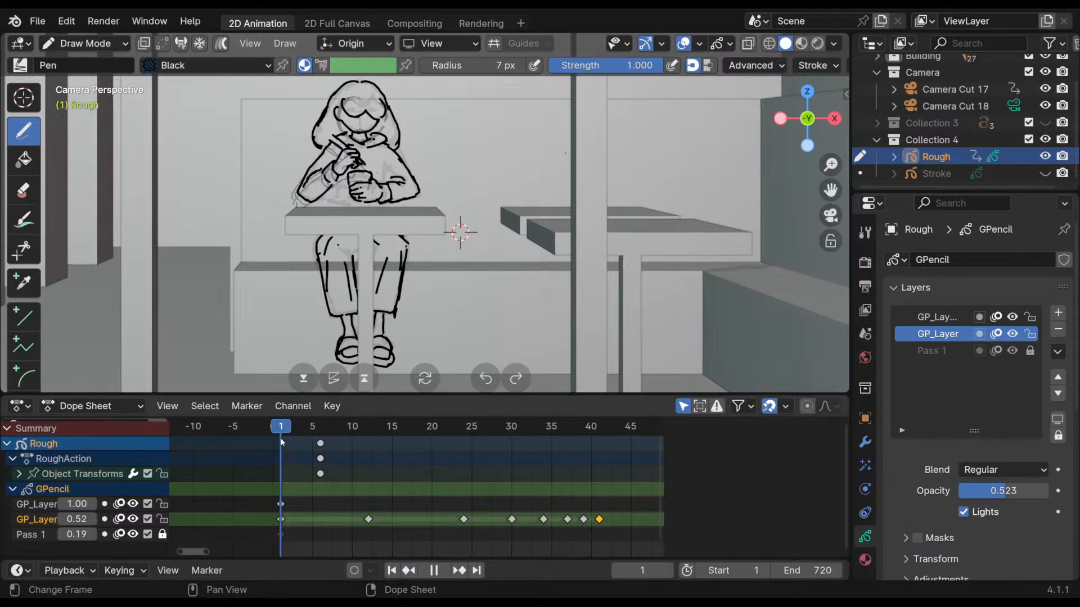
key("space")
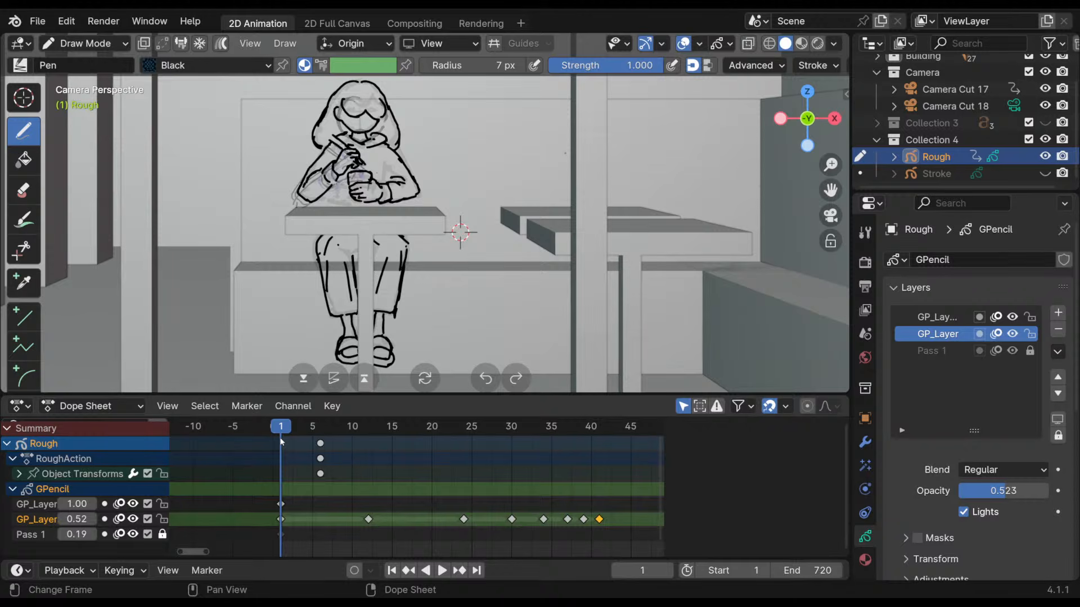
left_click_drag(303, 441, 337, 432)
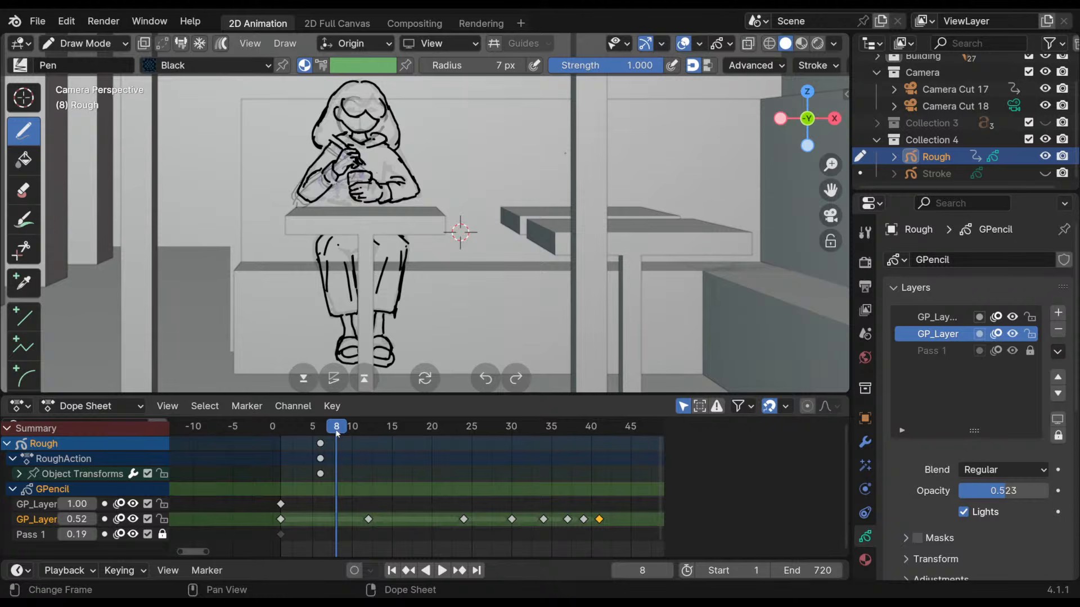
left_click_drag(336, 432, 368, 437)
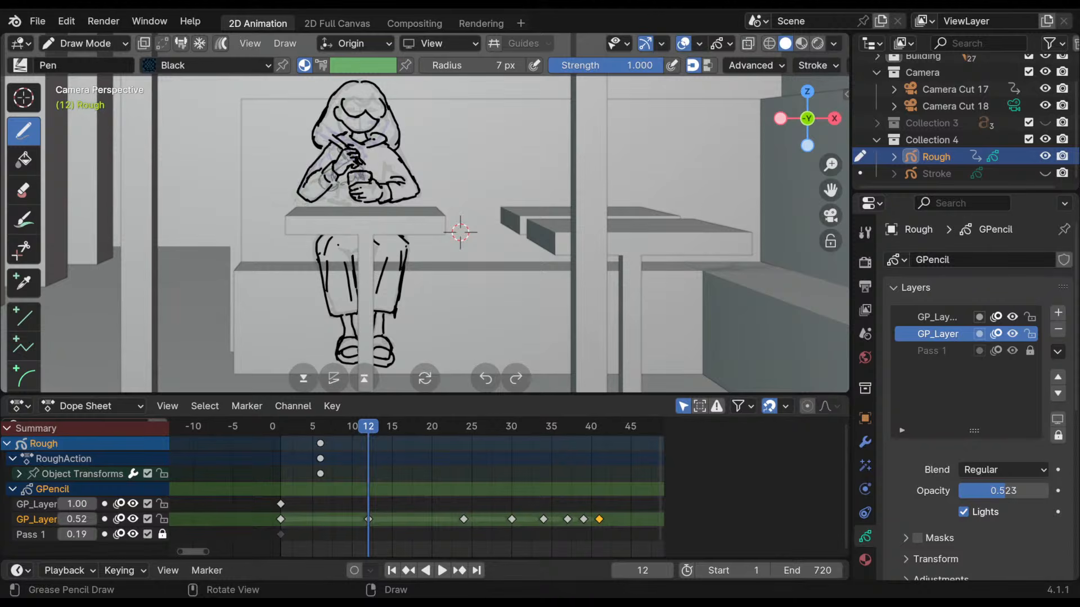
mouse_move(368, 430)
left_mouse_down()
mouse_move(360, 434)
mouse_move(377, 434)
mouse_move(293, 461)
mouse_move(389, 452)
left_mouse_up()
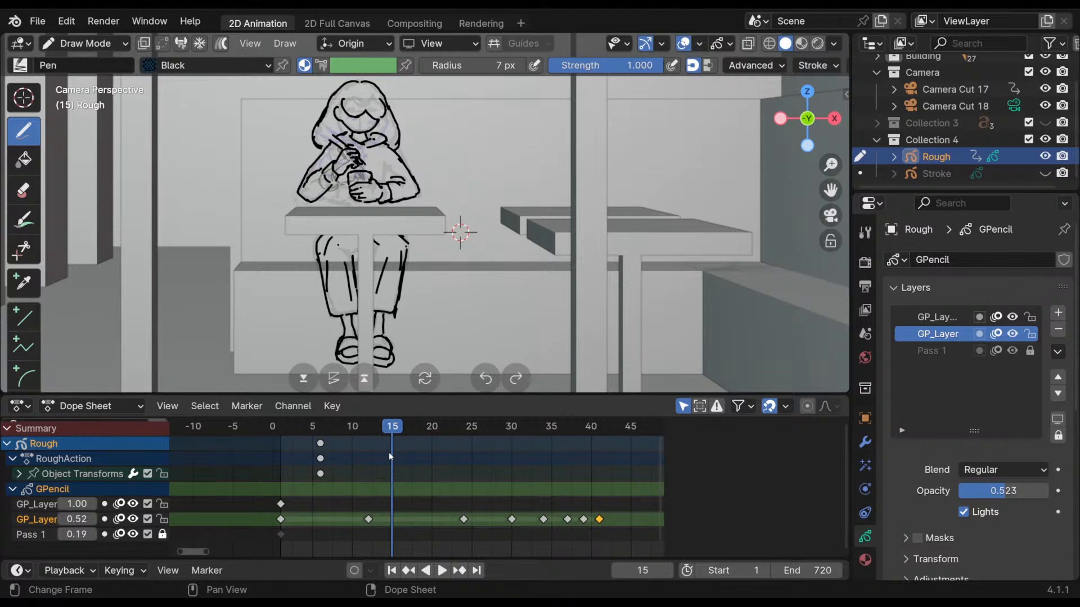
mouse_move(373, 430)
left_mouse_down()
mouse_move(358, 437)
mouse_move(369, 437)
left_mouse_up()
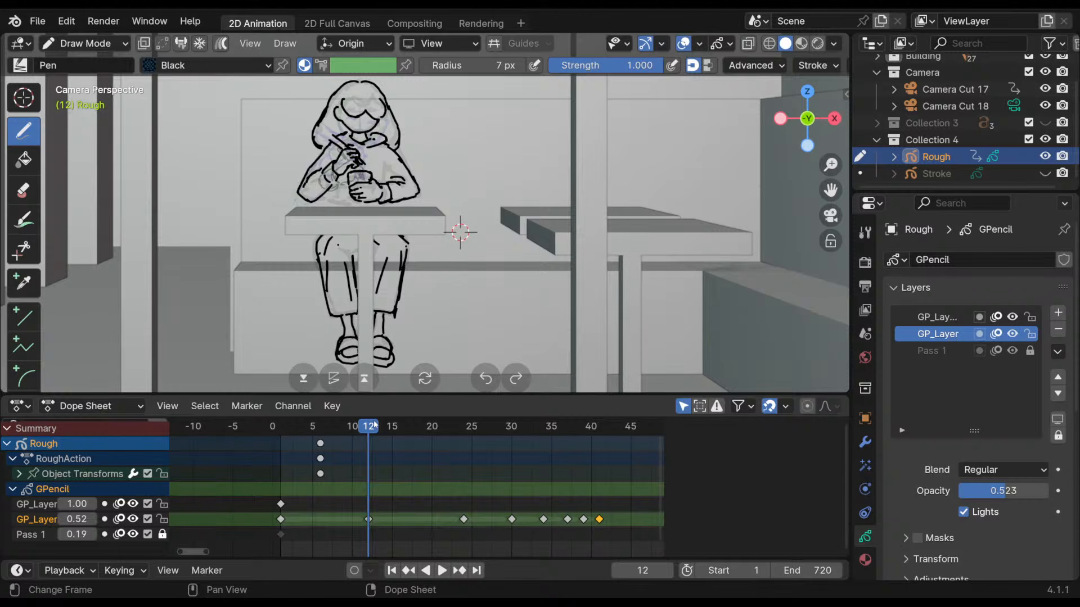
left_click_drag(375, 426, 369, 426)
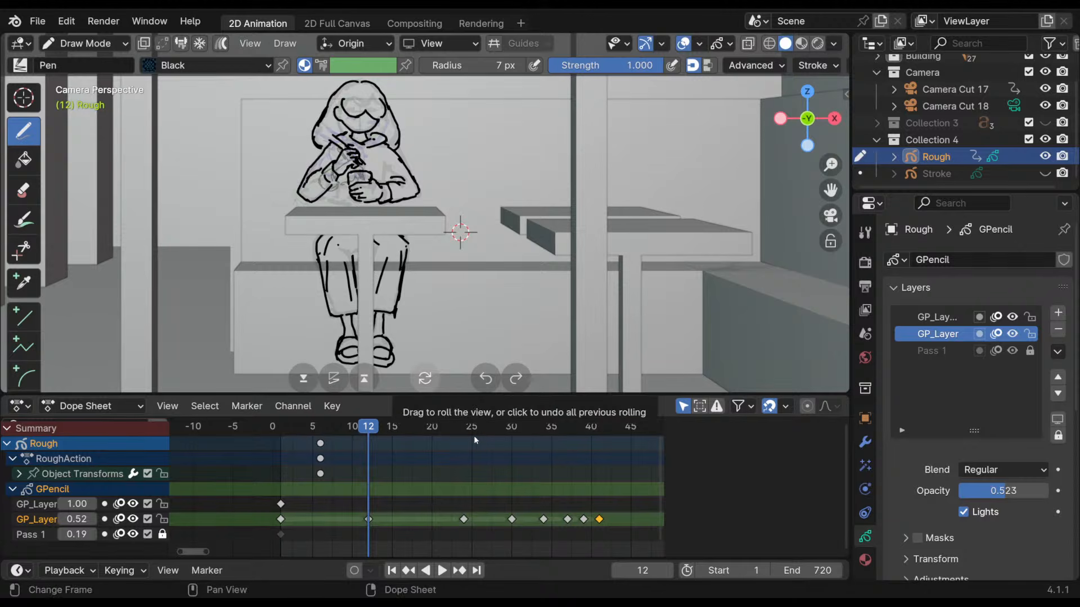
left_click_drag(473, 436, 389, 485)
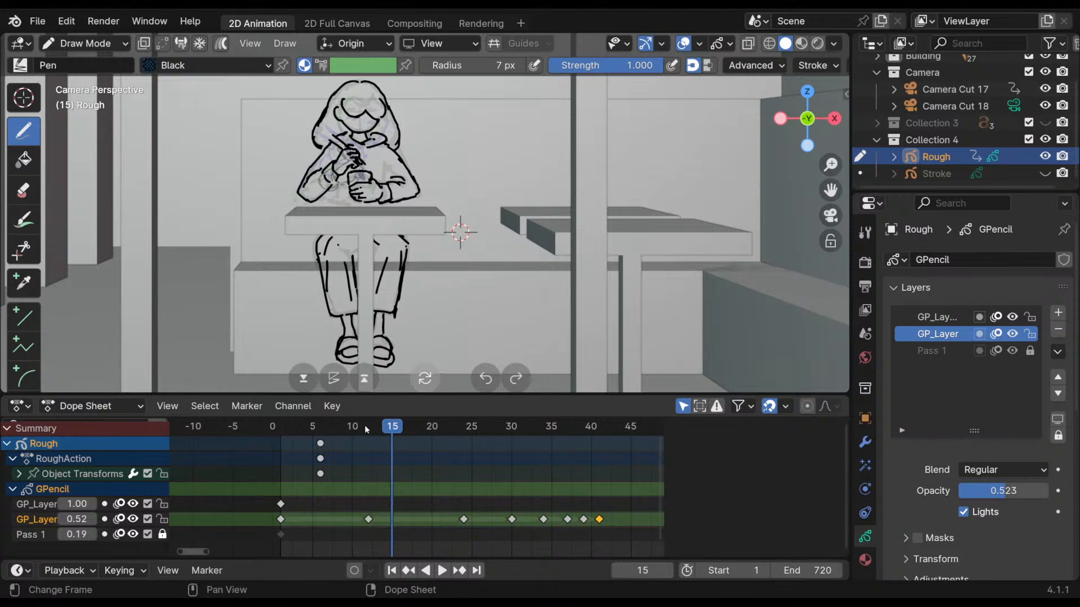
mouse_move(365, 425)
left_mouse_down()
mouse_move(347, 439)
mouse_move(414, 436)
mouse_move(539, 464)
mouse_move(656, 472)
mouse_move(337, 476)
left_mouse_up()
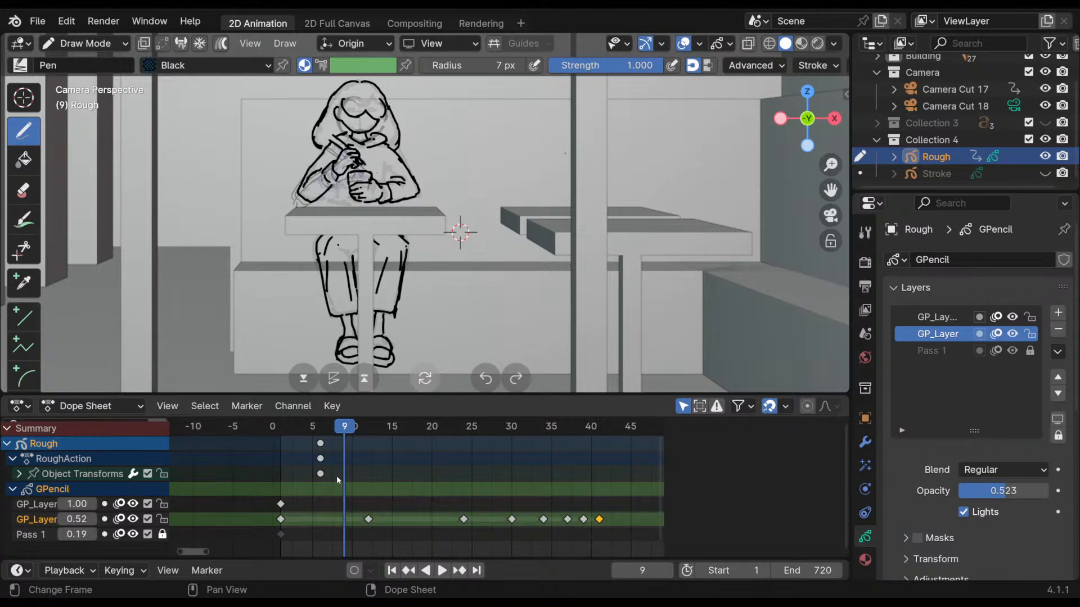
mouse_move(360, 424)
left_mouse_down()
mouse_move(395, 430)
mouse_move(361, 444)
mouse_move(542, 464)
mouse_move(390, 484)
mouse_move(487, 495)
mouse_move(367, 516)
left_mouse_up()
key("space")
key("space")
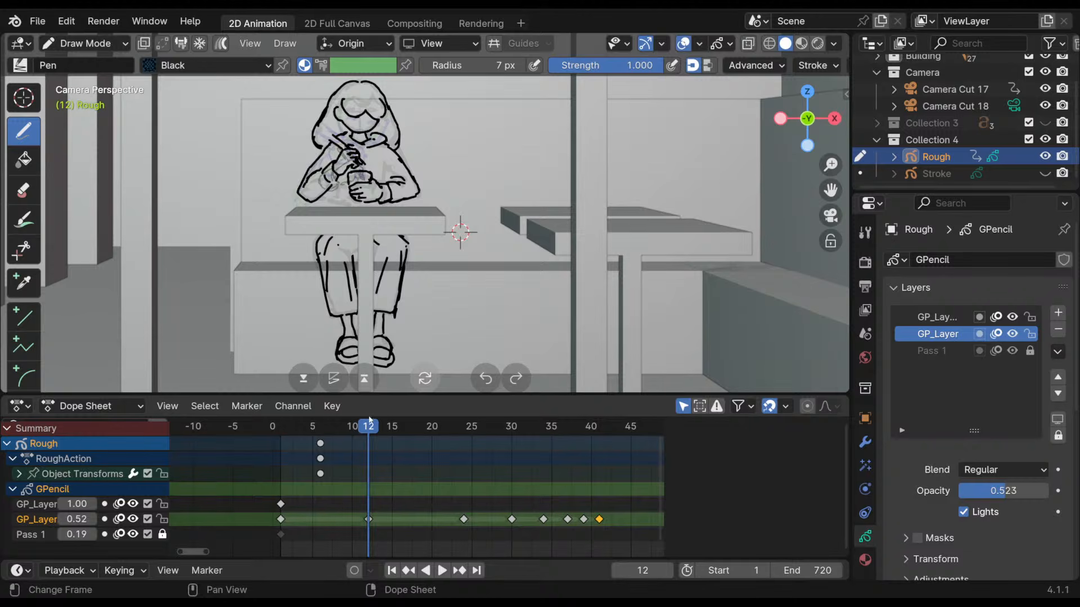
left_click_drag(368, 429, 367, 441)
- Examine the character's upper body up close while scrubbing around the rough pose change at frame 12
middle_click_drag(419, 223, 454, 231, "shift")
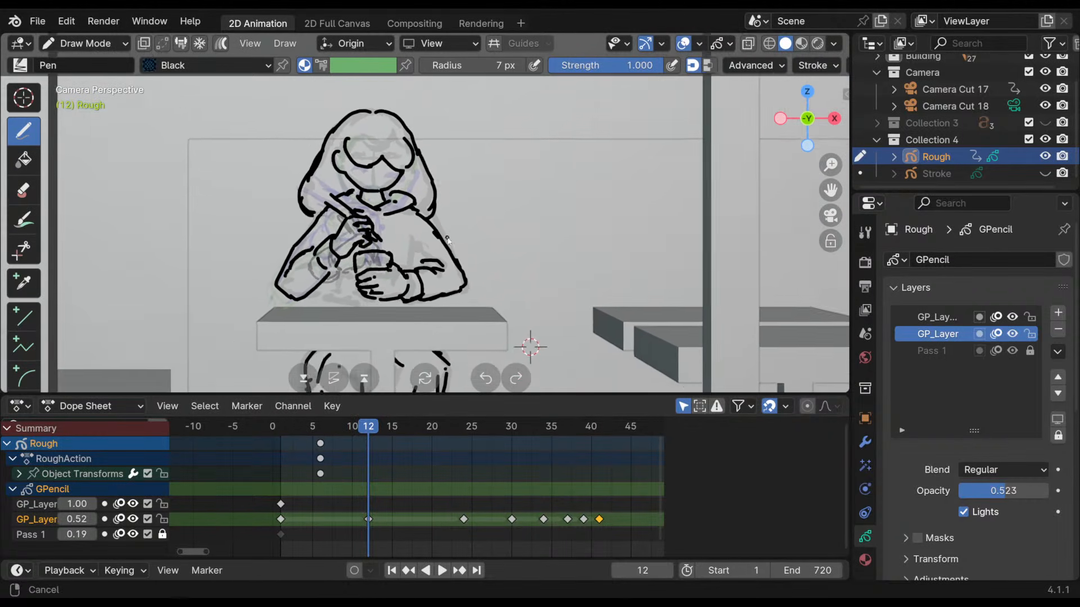
middle_click_drag(447, 240, 439, 221)
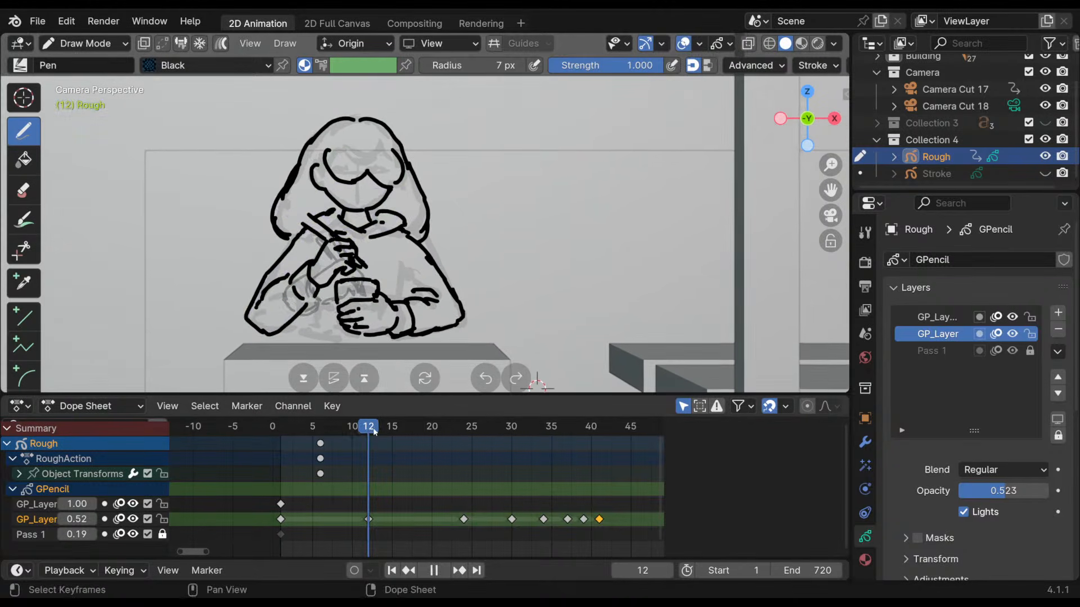
left_click_drag(364, 430, 407, 433)
key("space")
left_click_drag(404, 486, 355, 494)
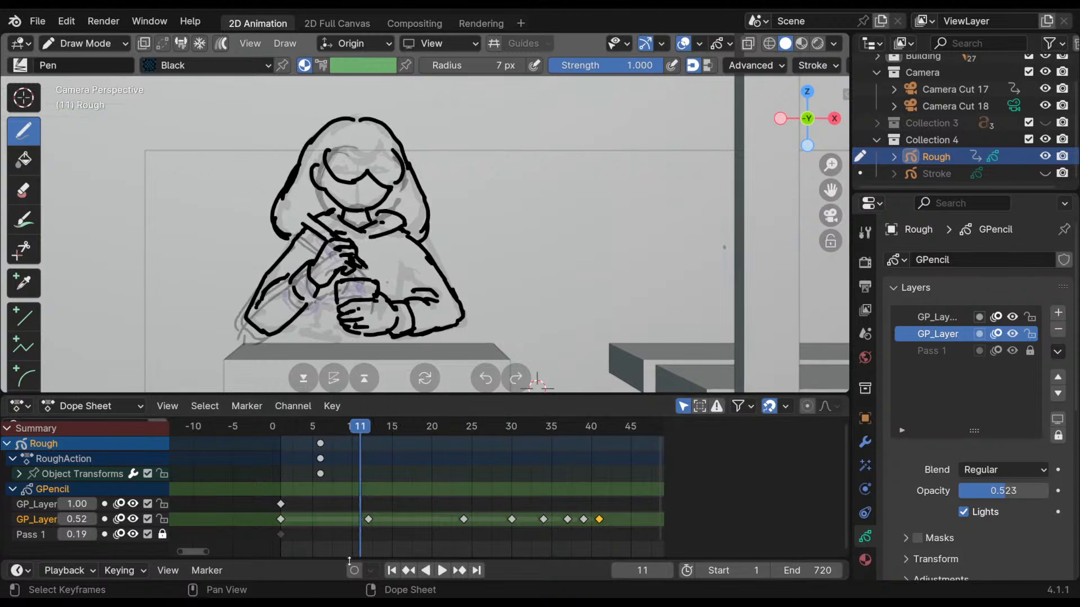
key("space")
mouse_move(368, 437)
left_mouse_down()
mouse_move(356, 440)
mouse_move(509, 439)
mouse_move(503, 452)
mouse_move(356, 465)
mouse_move(362, 475)
mouse_move(525, 485)
mouse_move(359, 489)
left_mouse_up()
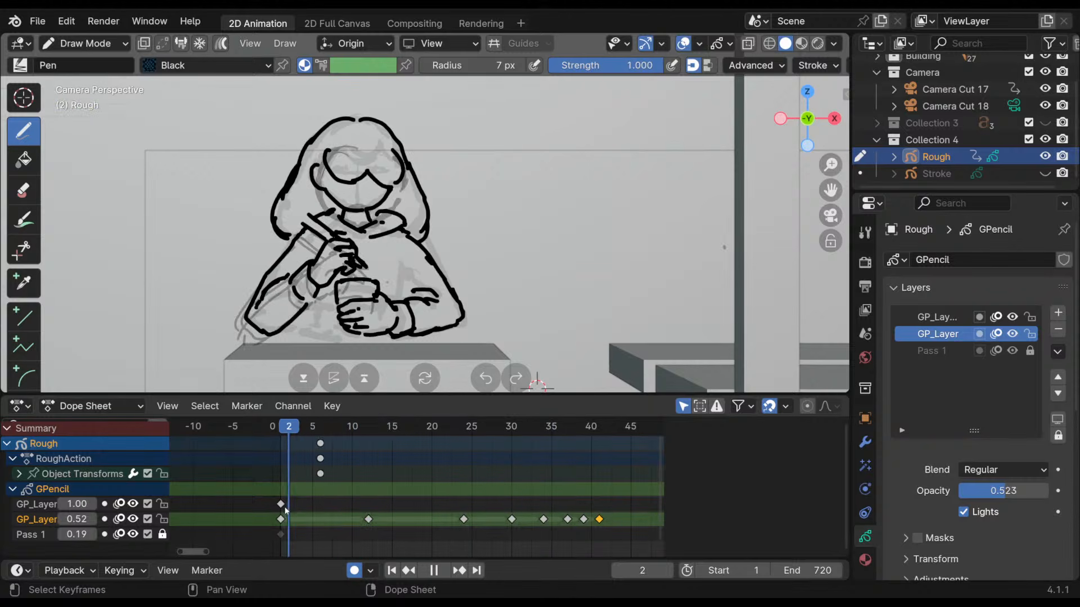
- Hide the top line layer, play and scrub the rough animation alone, then show the line layer again
middle_click_drag(401, 448, 413, 448)
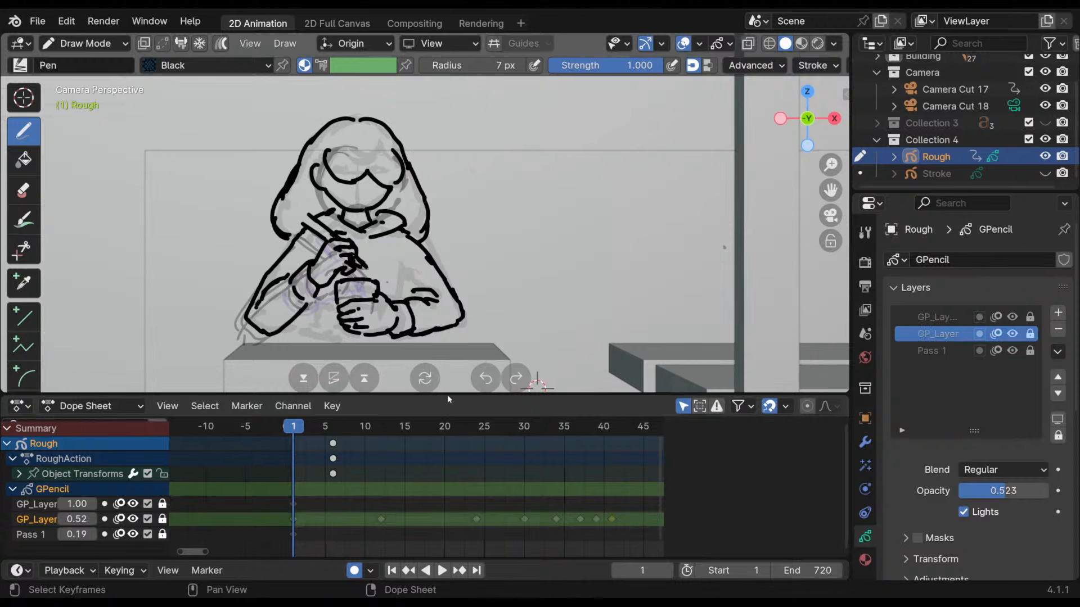
left_click(119, 504)
left_click(133, 503)
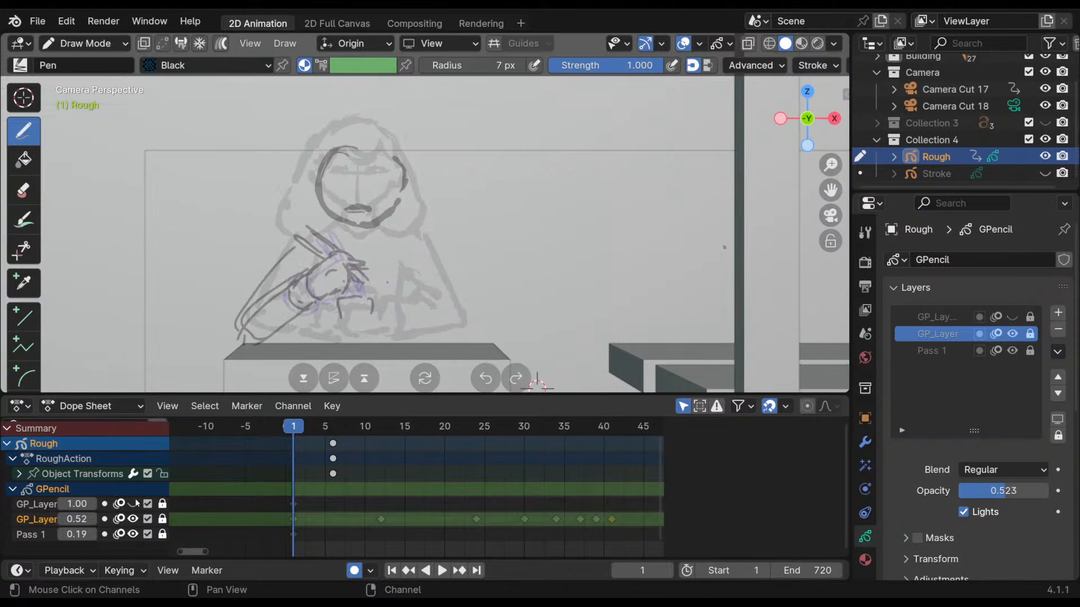
left_click(442, 570)
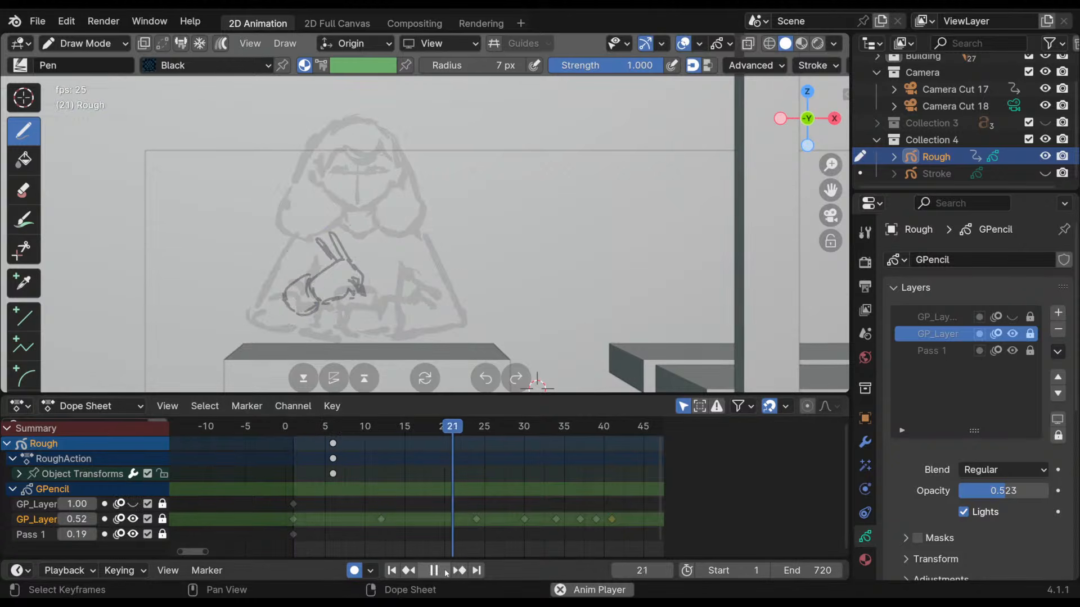
left_click(442, 571)
left_click(360, 427)
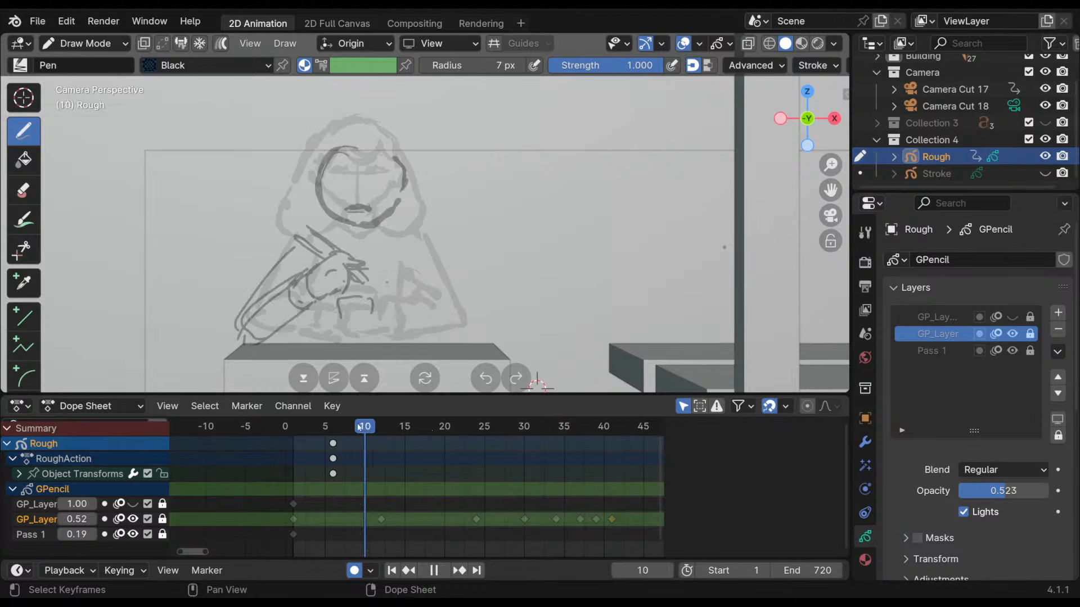
key("Escape")
left_click(132, 503)
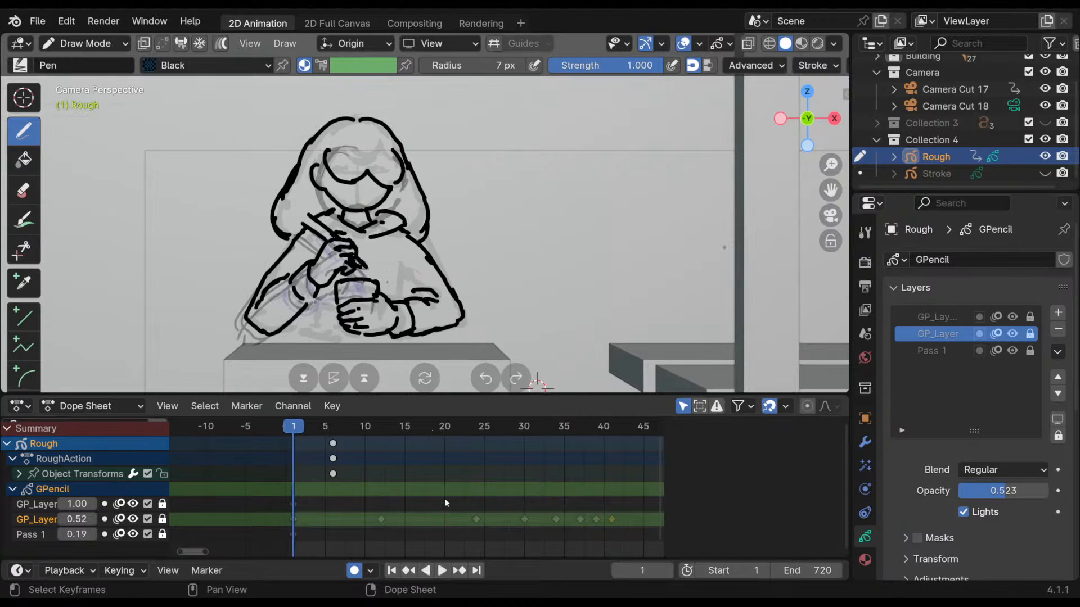
- Make the top GP_Layer active through its frame 1 keyframe and go to frame 12
left_click(290, 505)
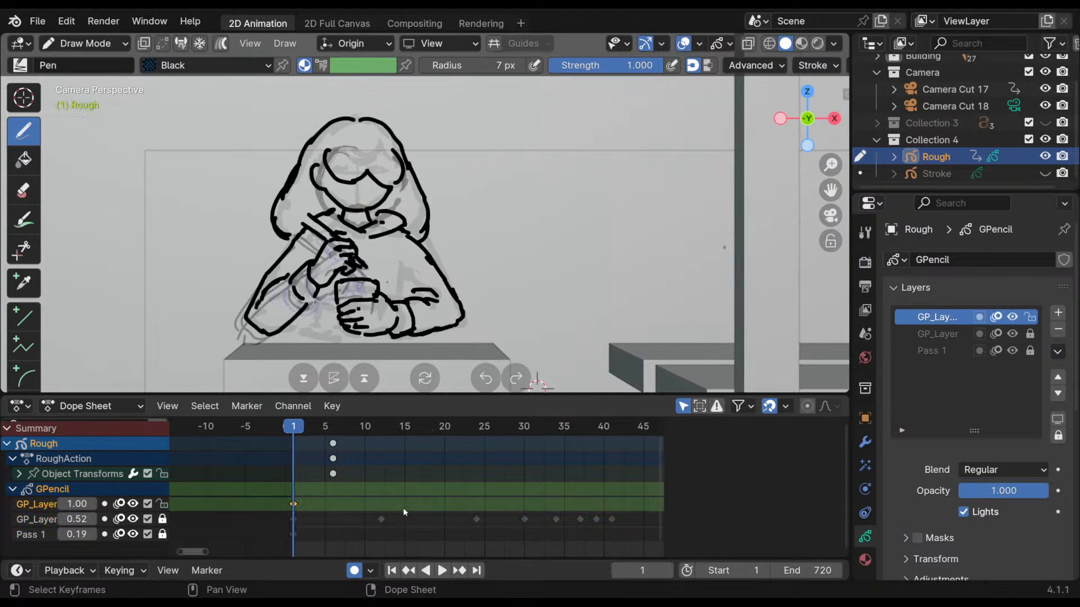
left_click(382, 426)
- Try short black pen strokes along the table's back edge at frame 12, undoing each one
scroll(431, 220, "down", 5, "shift")
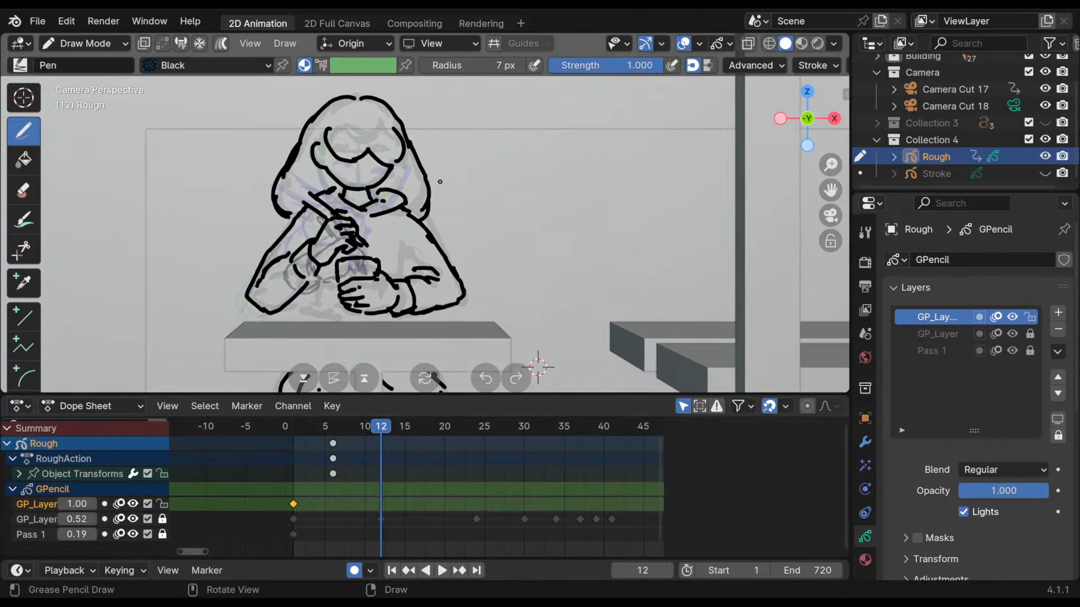
mouse_move(447, 219)
middle_mouse_down("ctrl")
mouse_move(444, 249)
mouse_move(425, 233)
middle_mouse_up("ctrl")
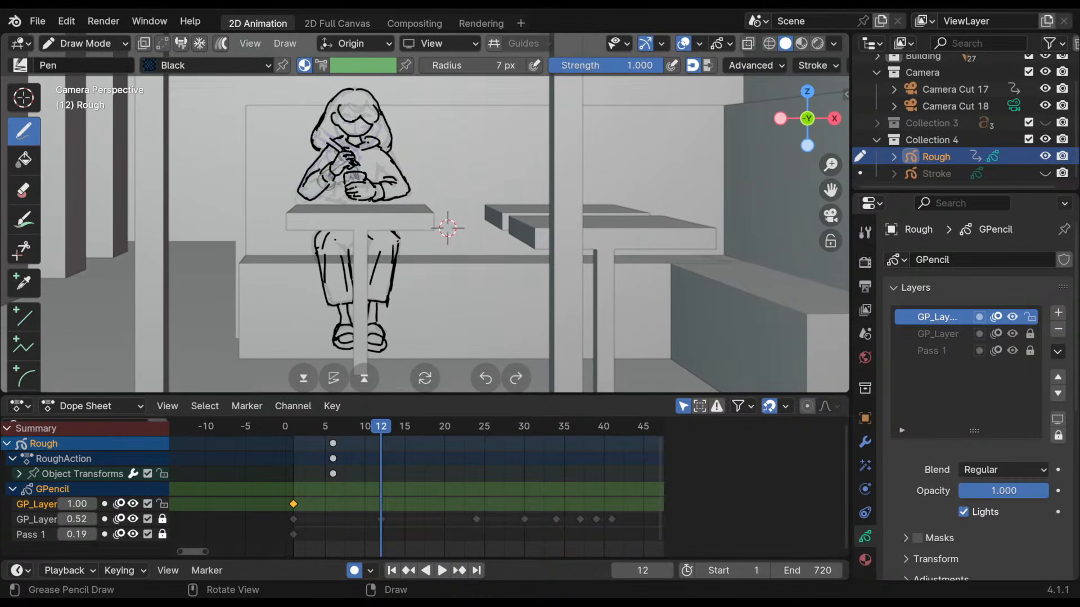
scroll(336, 261, "up", 4)
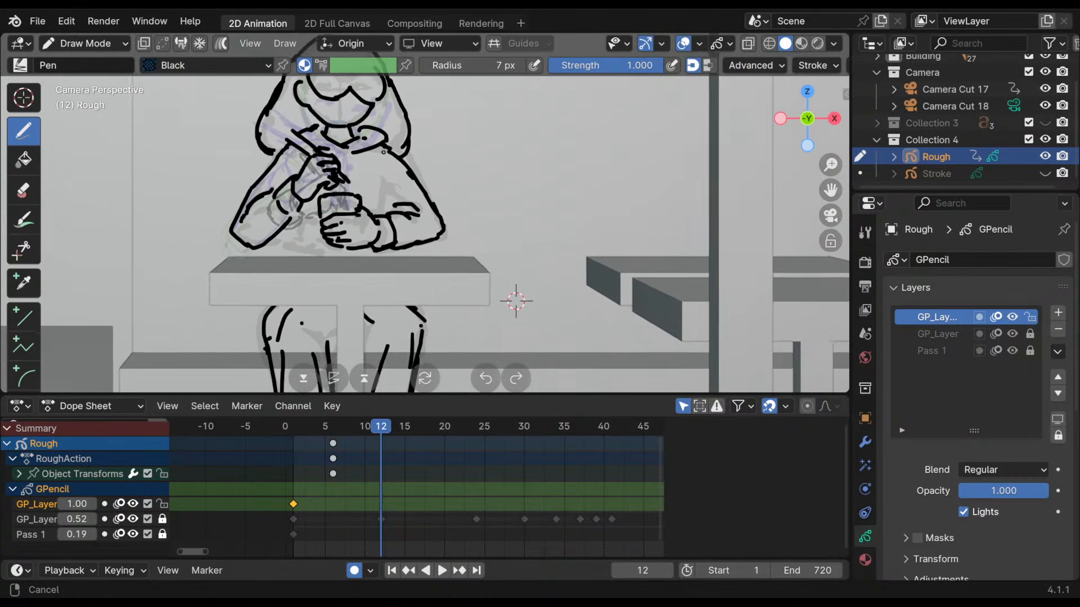
left_click_drag(327, 256, 373, 257)
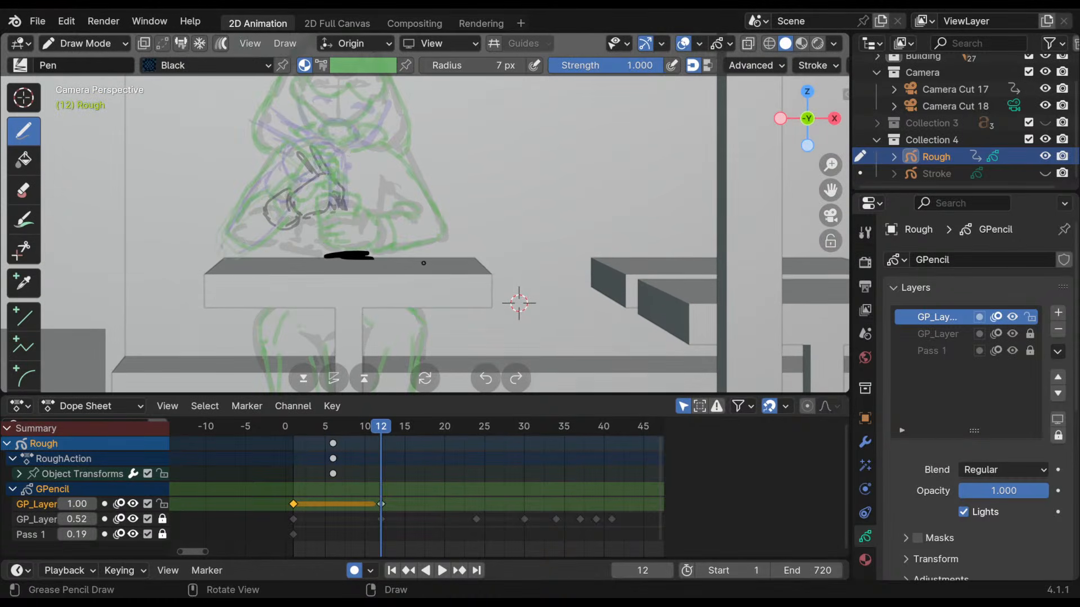
key("ctrl+z")
middle_click_drag(418, 246, 415, 179, "shift")
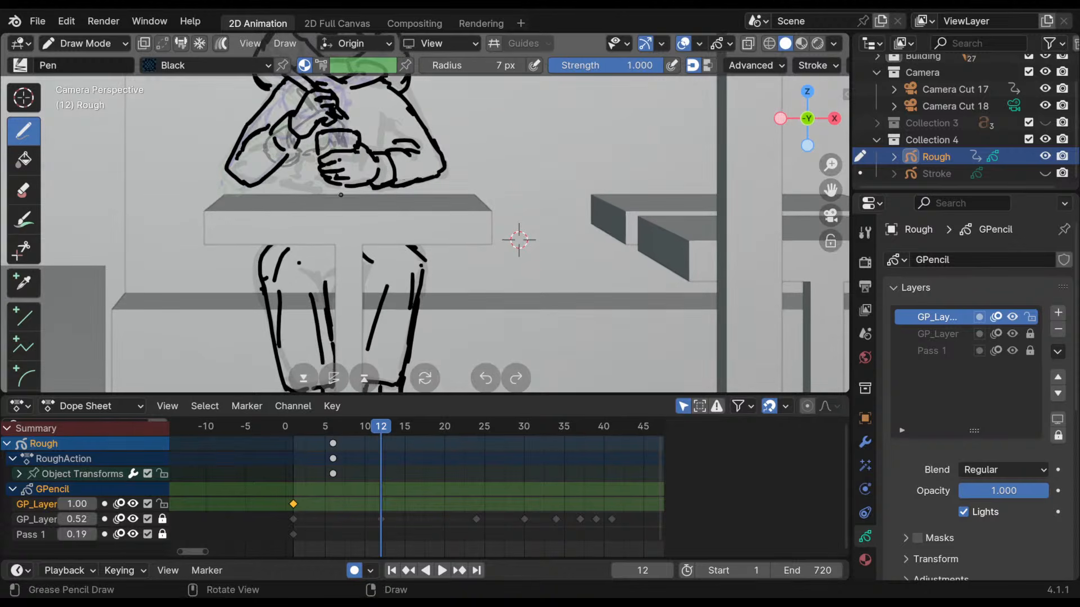
left_click_drag(351, 194, 373, 196)
key("ctrl+z")
mouse_move(448, 224)
middle_mouse_down("shift")
mouse_move(438, 263)
mouse_move(462, 343)
mouse_move(441, 315)
middle_mouse_up("shift")
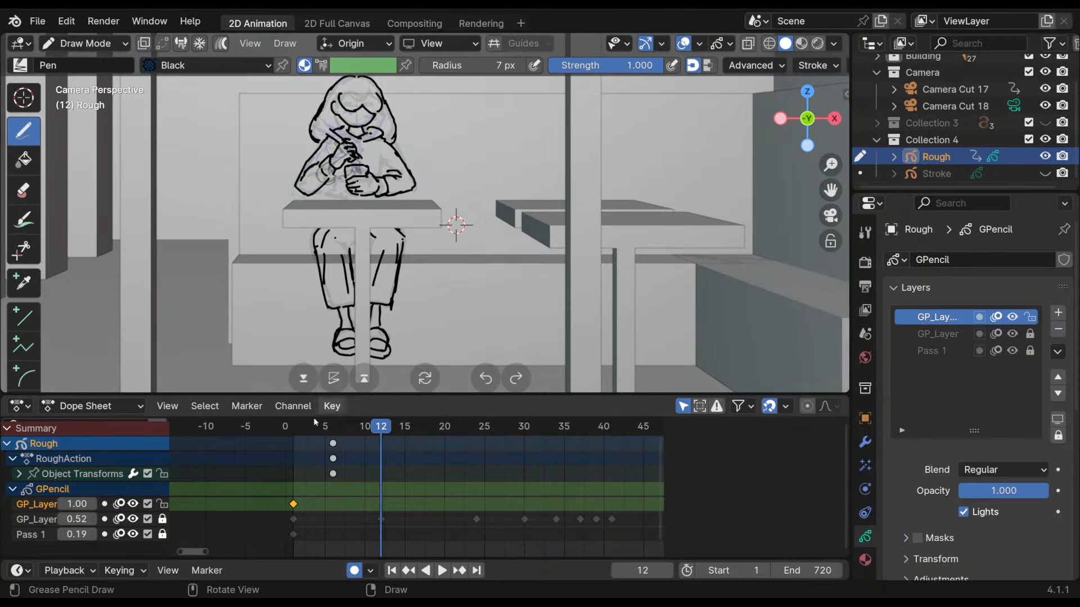
- At frame 1, switch to Object Mode and move the Rough drawing down about 0.014 m along global Z
left_click(296, 432)
left_click(83, 44)
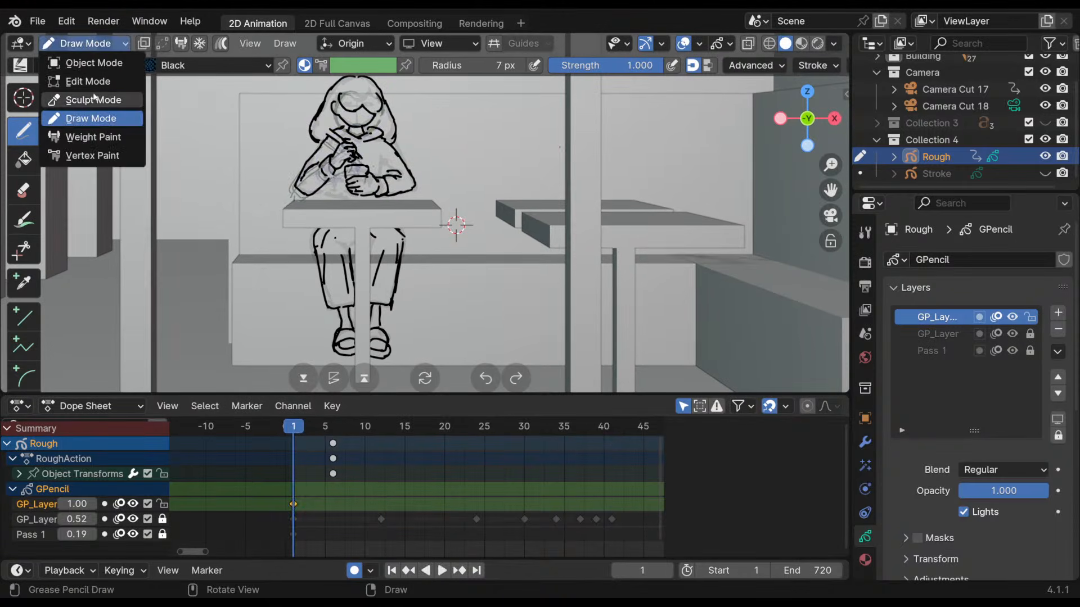
left_click(93, 56)
key("g")
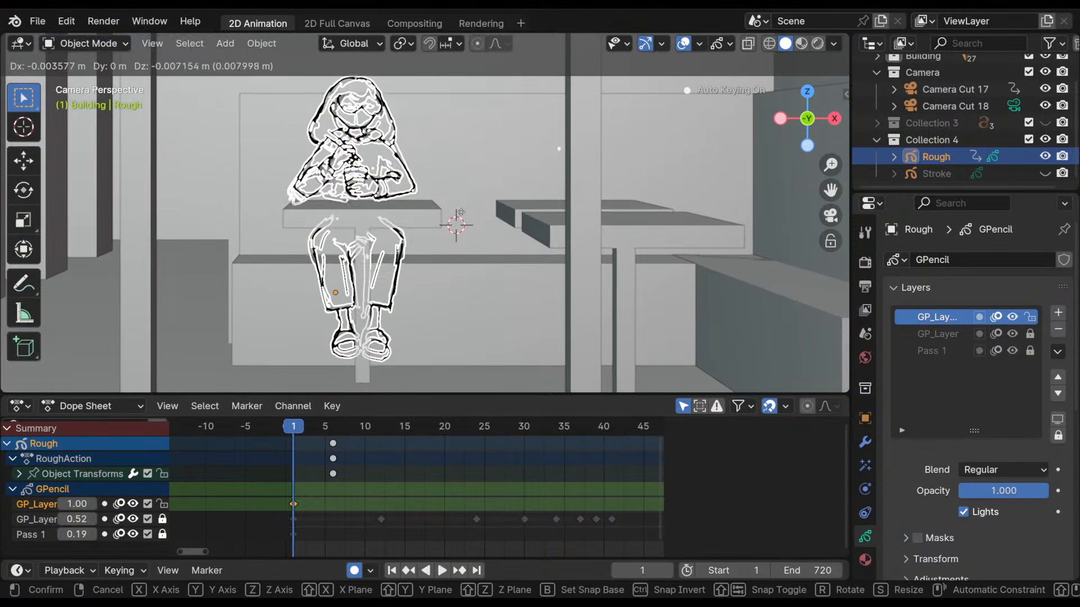
key("z")
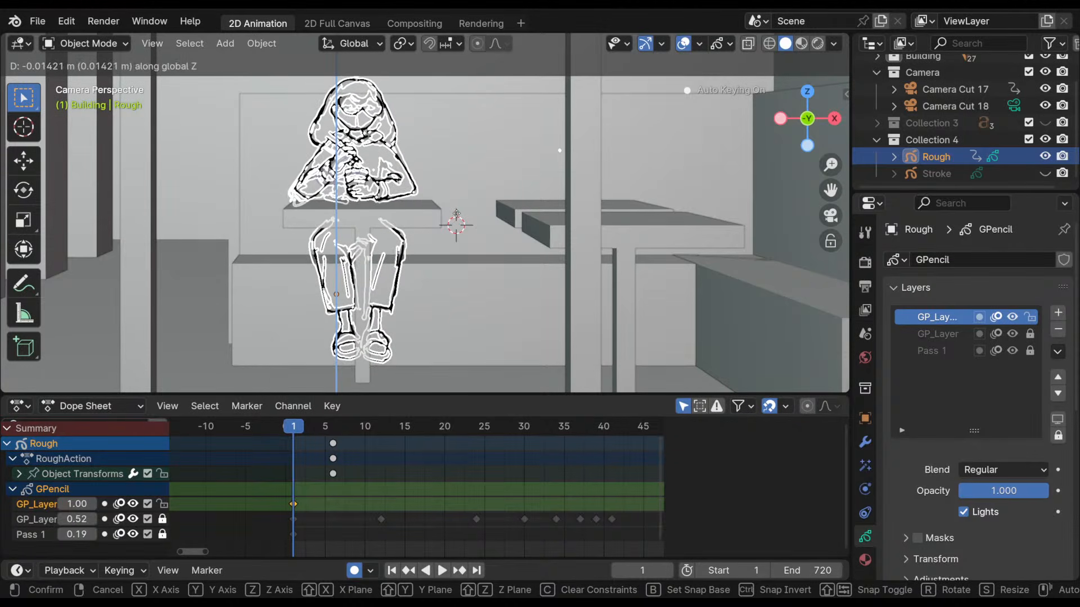
left_click(464, 216)
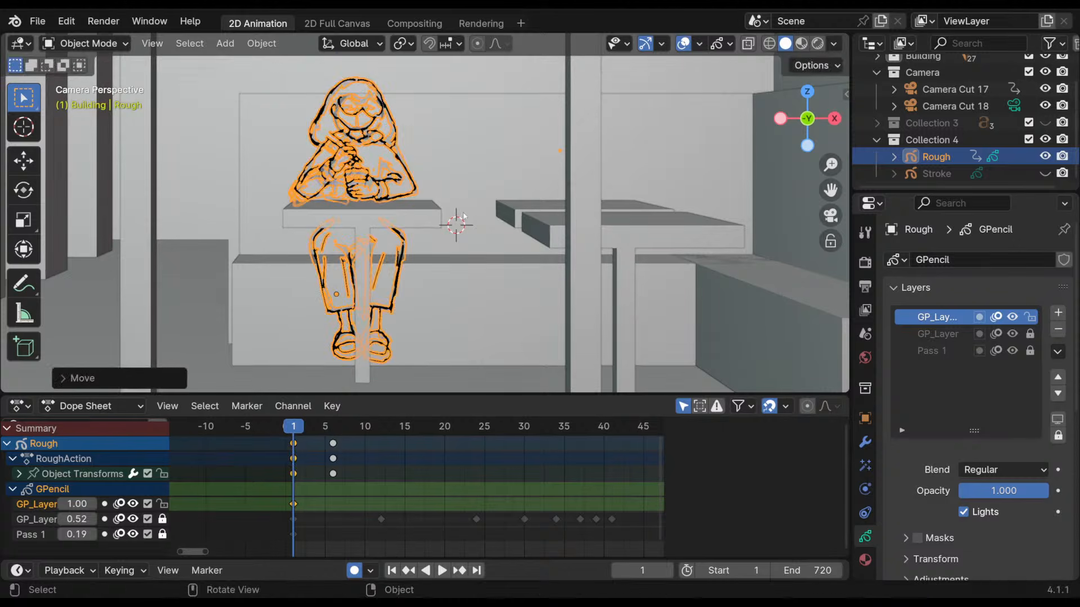
middle_click_drag(475, 262, 470, 238, "shift")
- Check the Rough drawing's movement by scrubbing and playing frames 1 to 12 in Draw Mode, then return to Object Mode
left_click(89, 43)
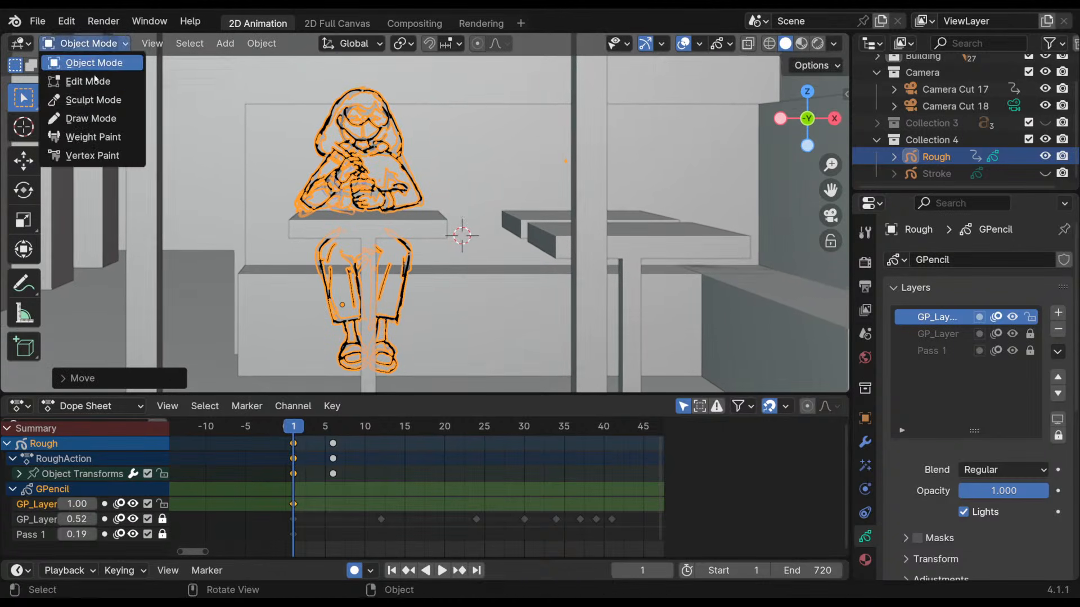
left_click(107, 118)
key("space")
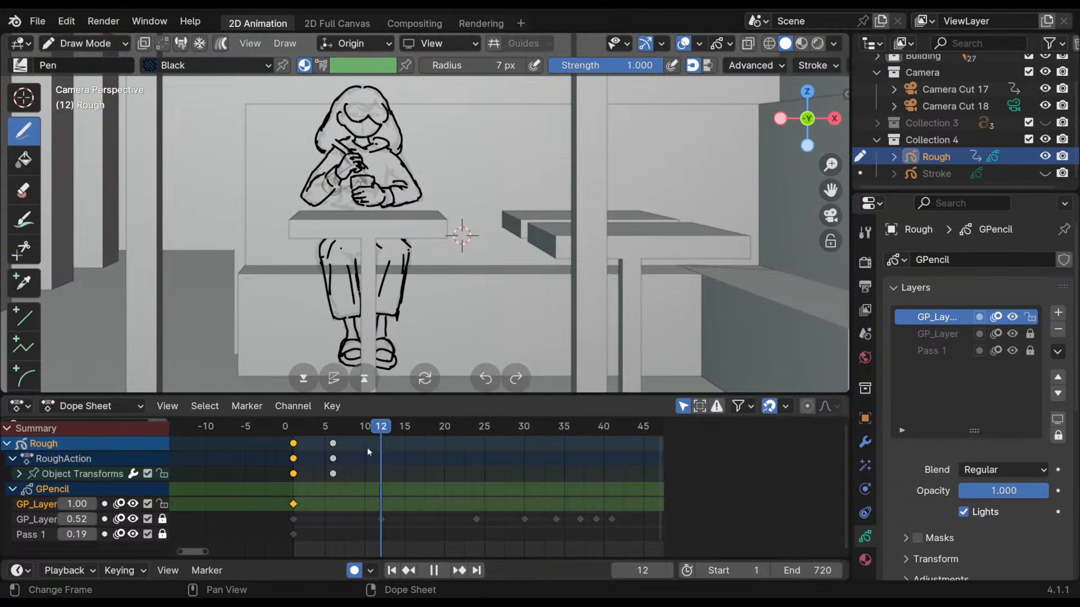
key("space")
left_click(84, 43)
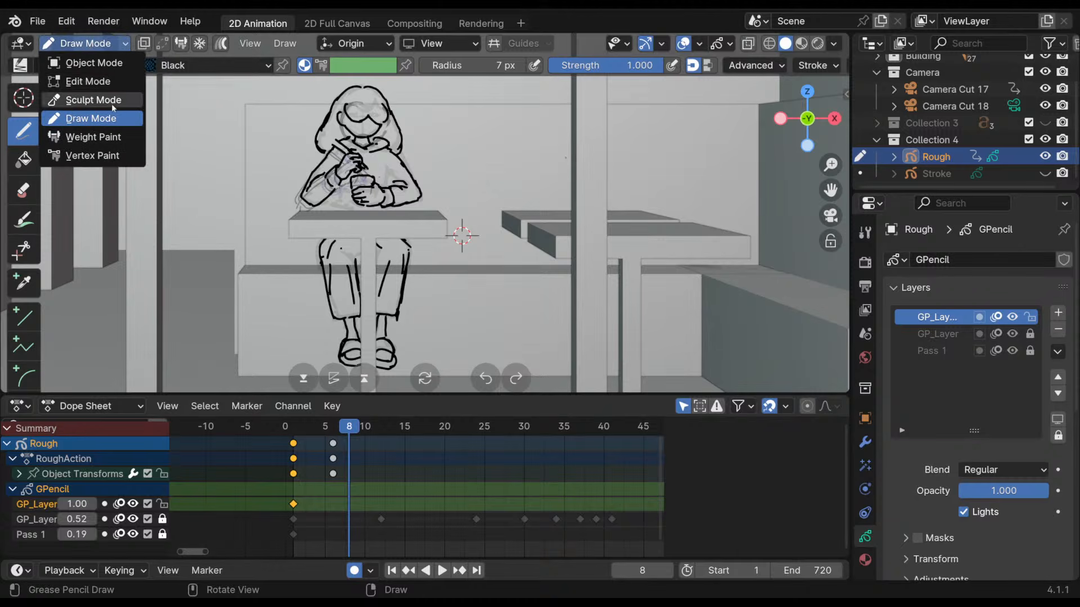
left_click(114, 65)
- Turn off auto keying and delete the Rough object's transform keyframe at frame 6
mouse_move(389, 470)
middle_mouse_down()
mouse_move(405, 471)
mouse_move(397, 486)
middle_mouse_up()
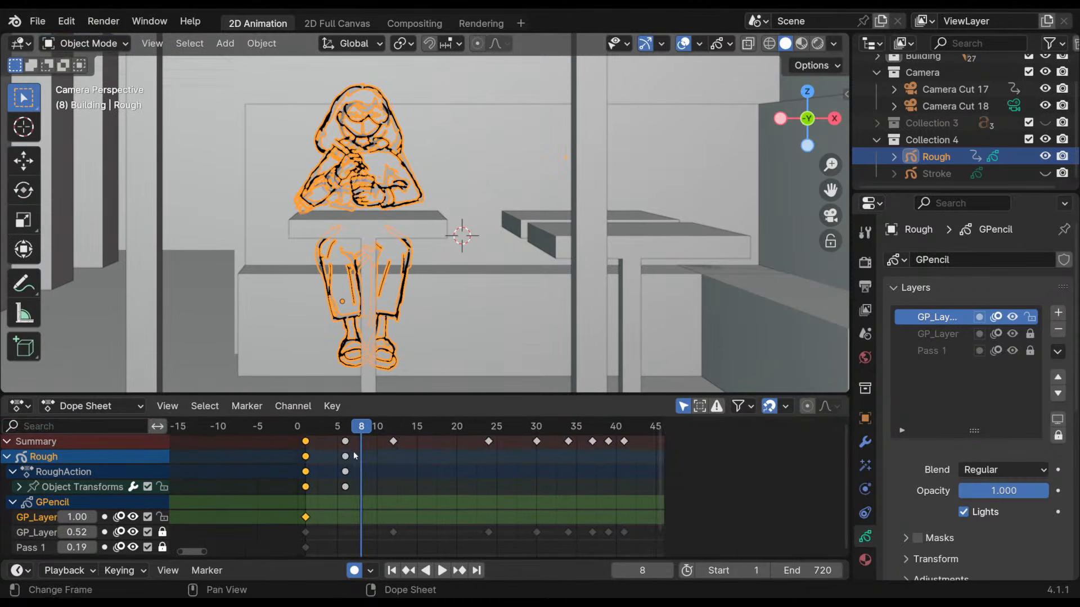
left_click(346, 487)
left_click_drag(361, 429, 362, 429)
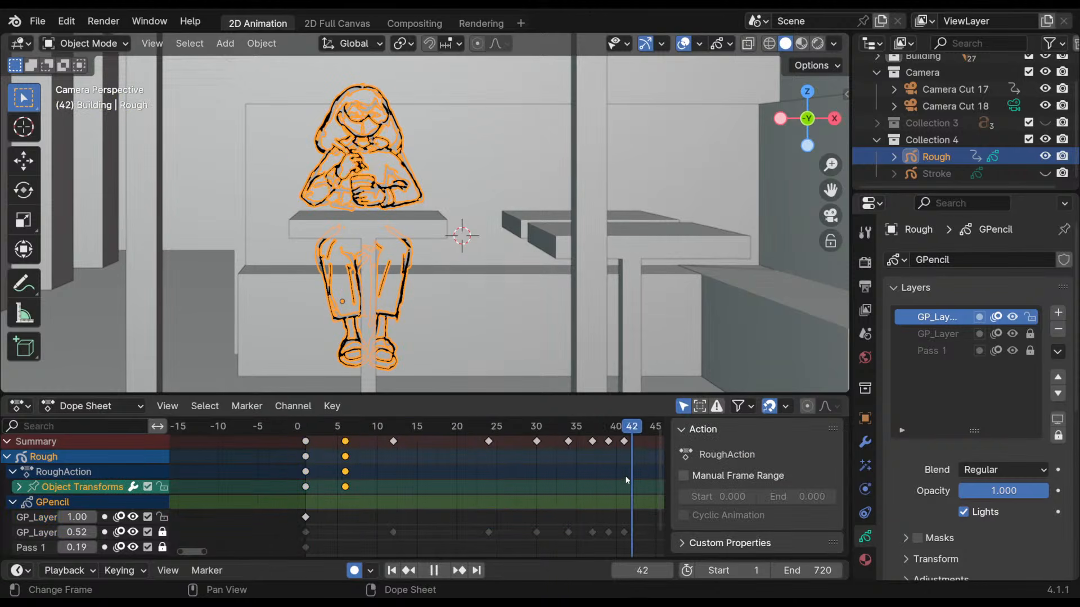
left_click(338, 502)
left_click(354, 571)
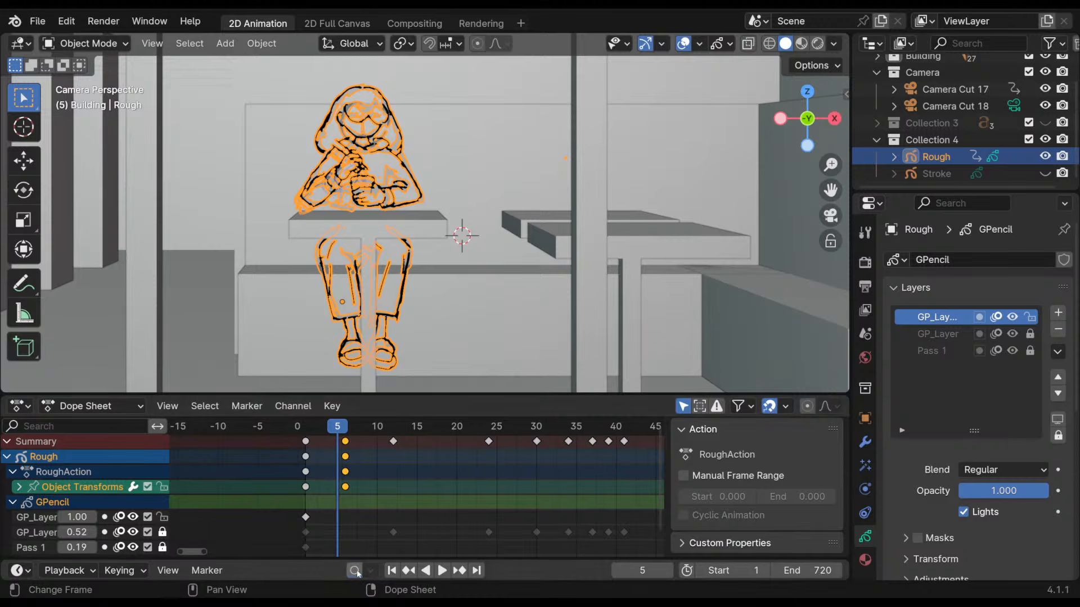
mouse_move(341, 435)
left_mouse_down()
mouse_move(352, 438)
mouse_move(300, 461)
mouse_move(298, 479)
mouse_move(354, 491)
left_mouse_up()
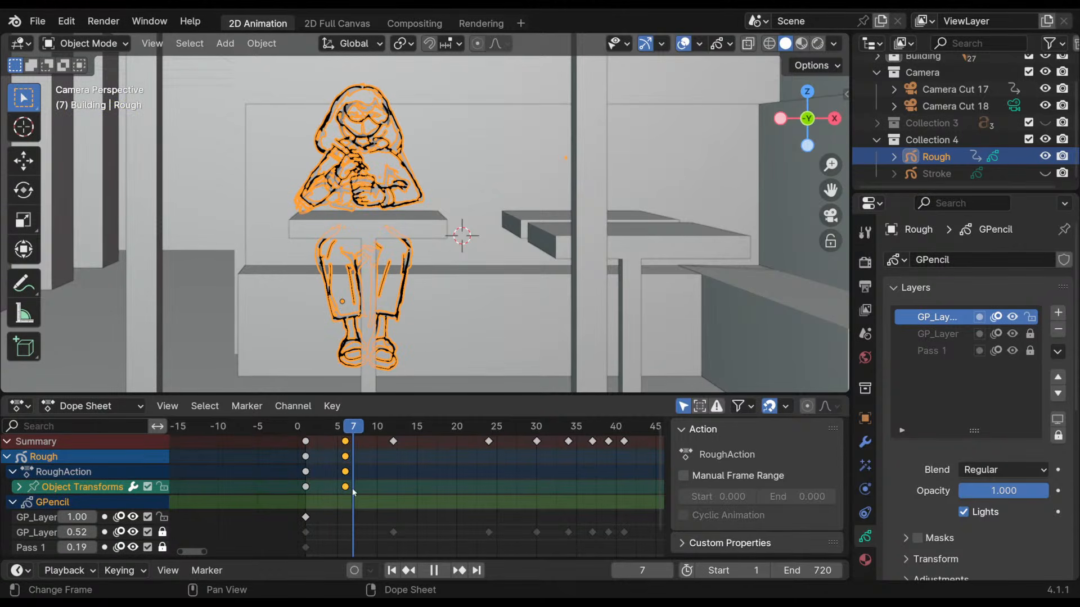
key("x")
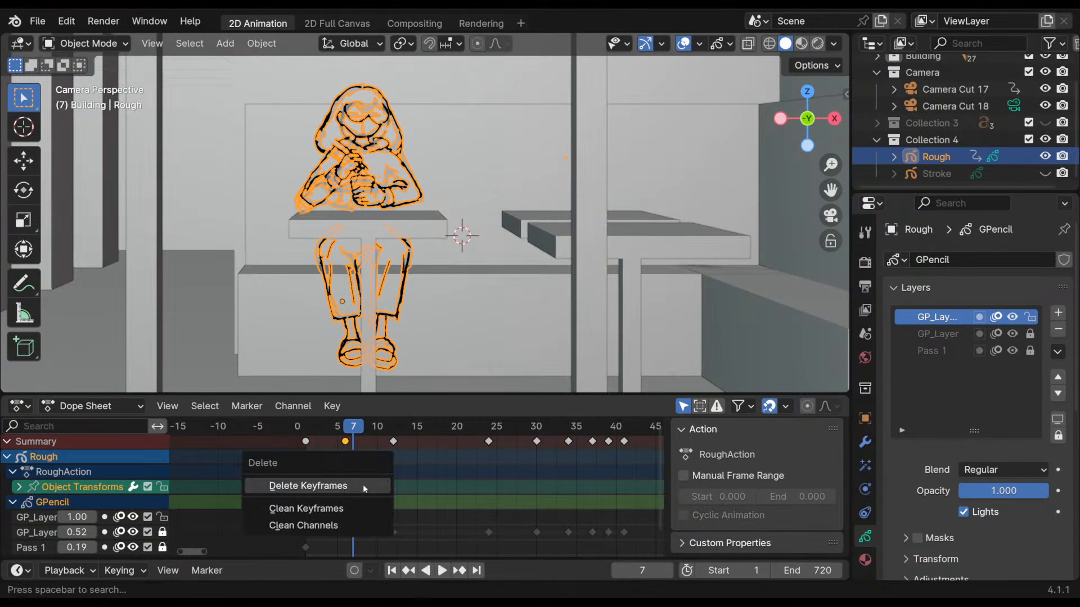
left_click(353, 487)
- Scrub back to frame 1 and delete the Rough object's remaining transform keyframe there
left_click(338, 433)
key("space")
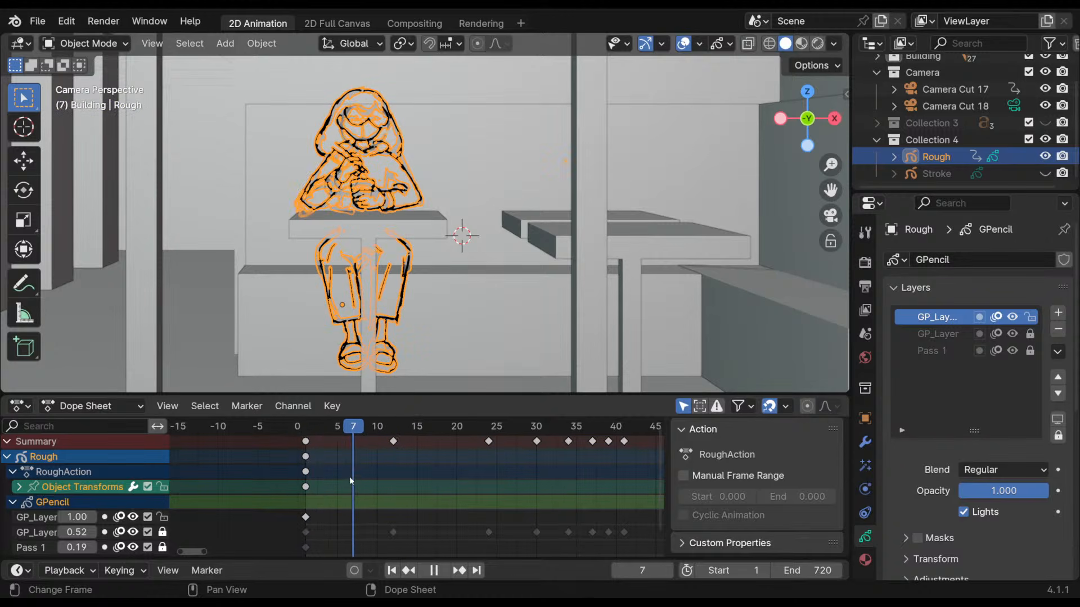
key("Escape")
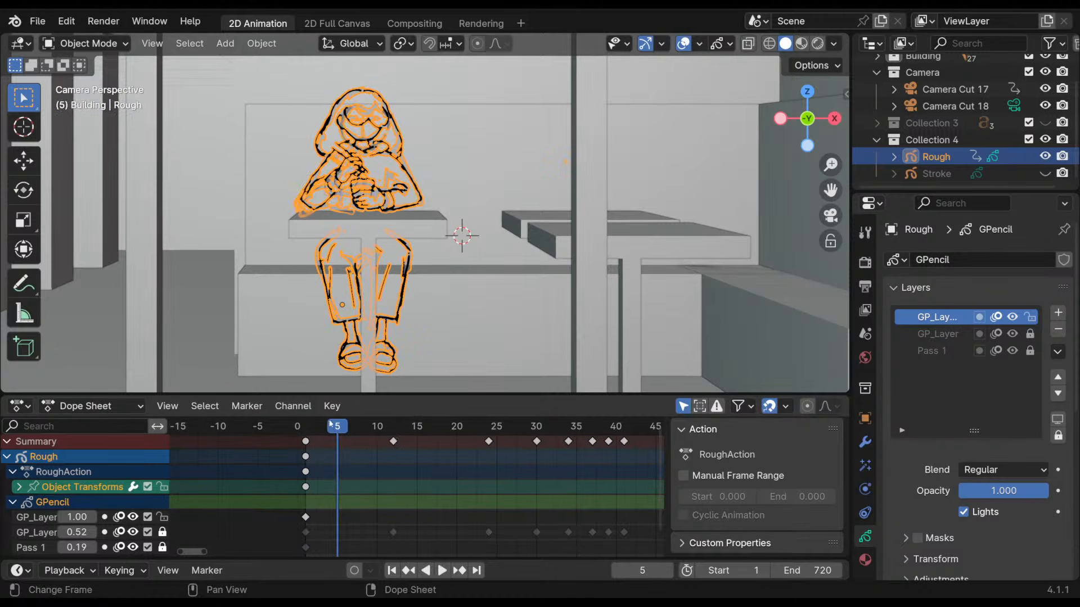
left_click(308, 431)
key("space")
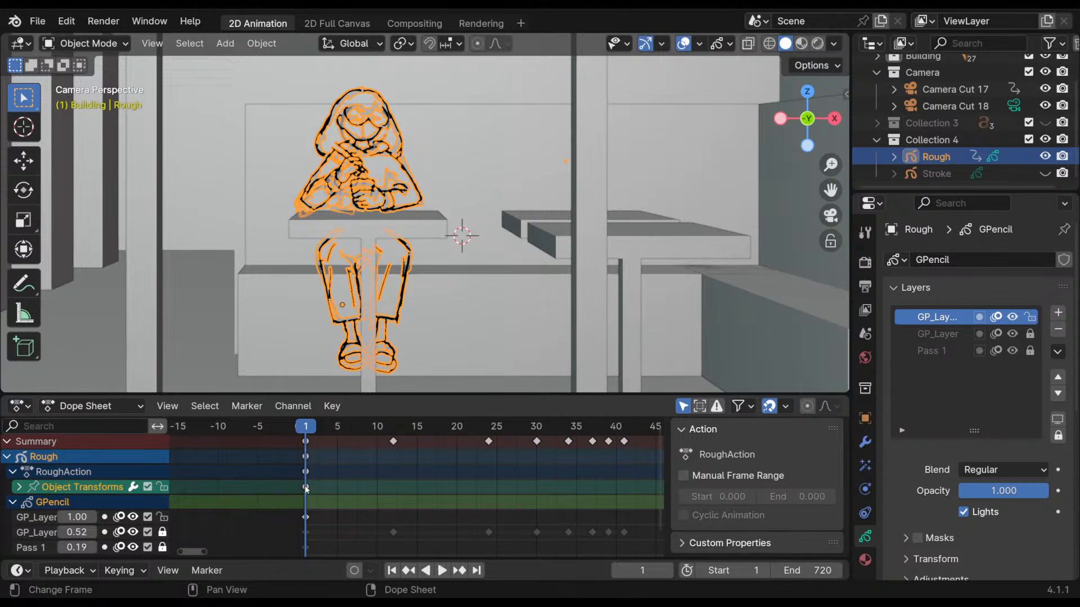
key("x")
left_click(317, 490)
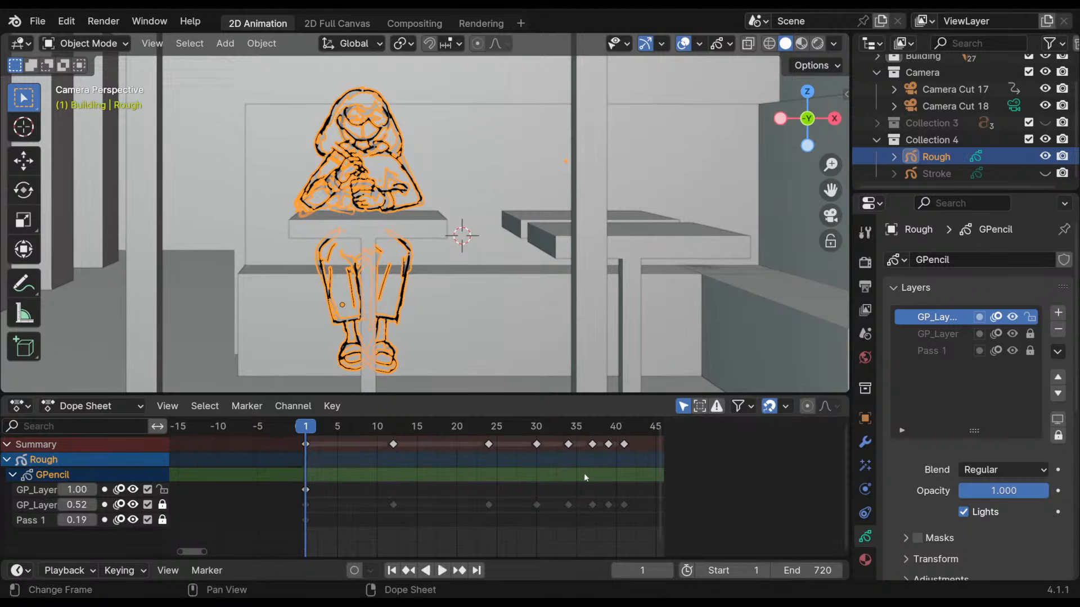
- Return to Draw Mode and scrub the rough animation between frames 1 and 21 to check the character's placement
left_click(90, 43)
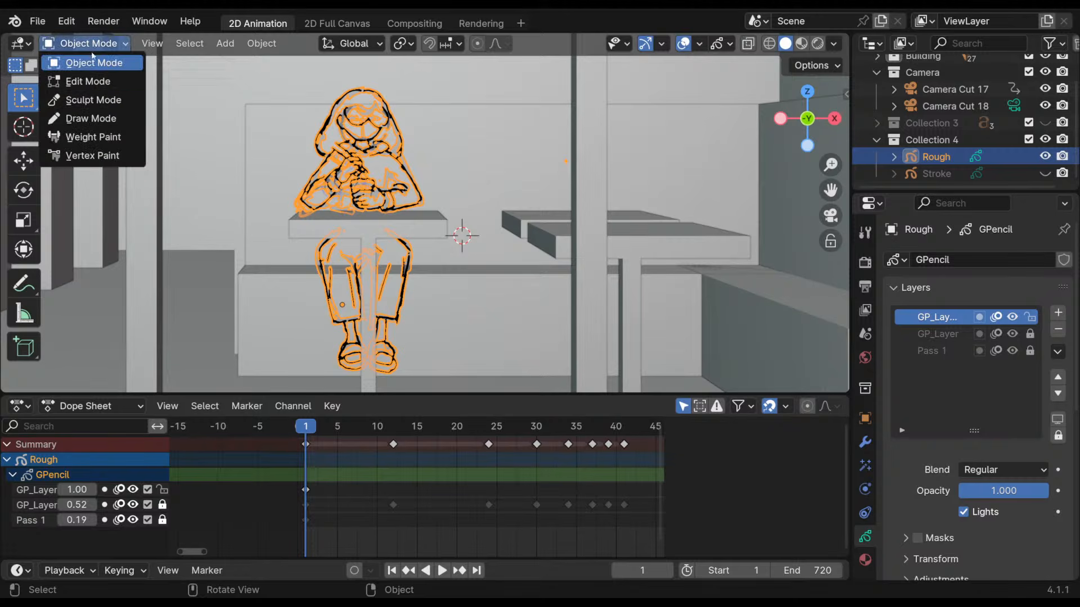
left_click(93, 117)
middle_click_drag(431, 260, 415, 248, "shift")
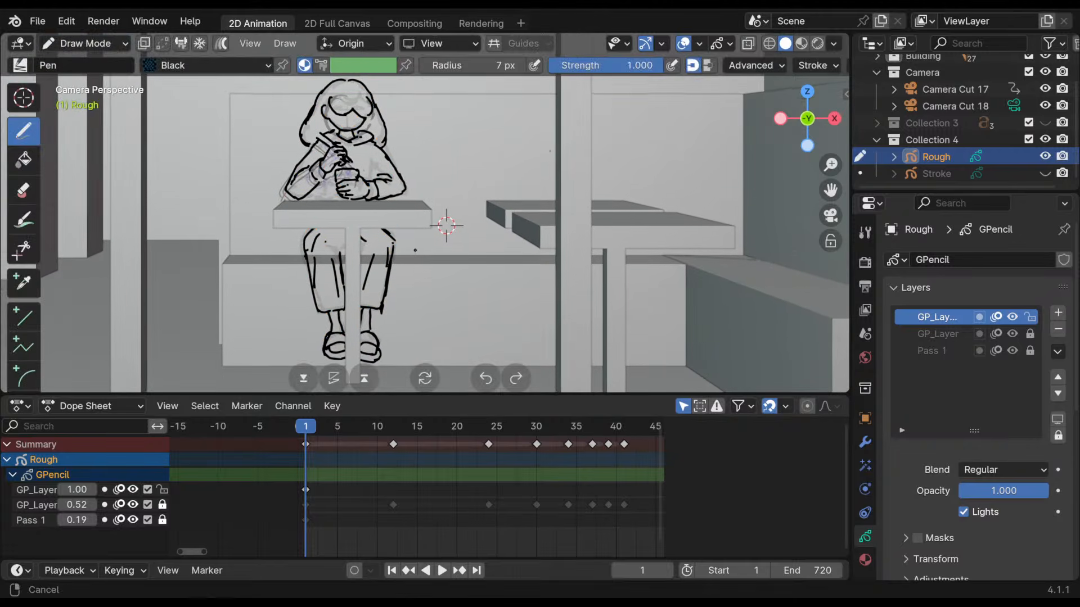
key("space")
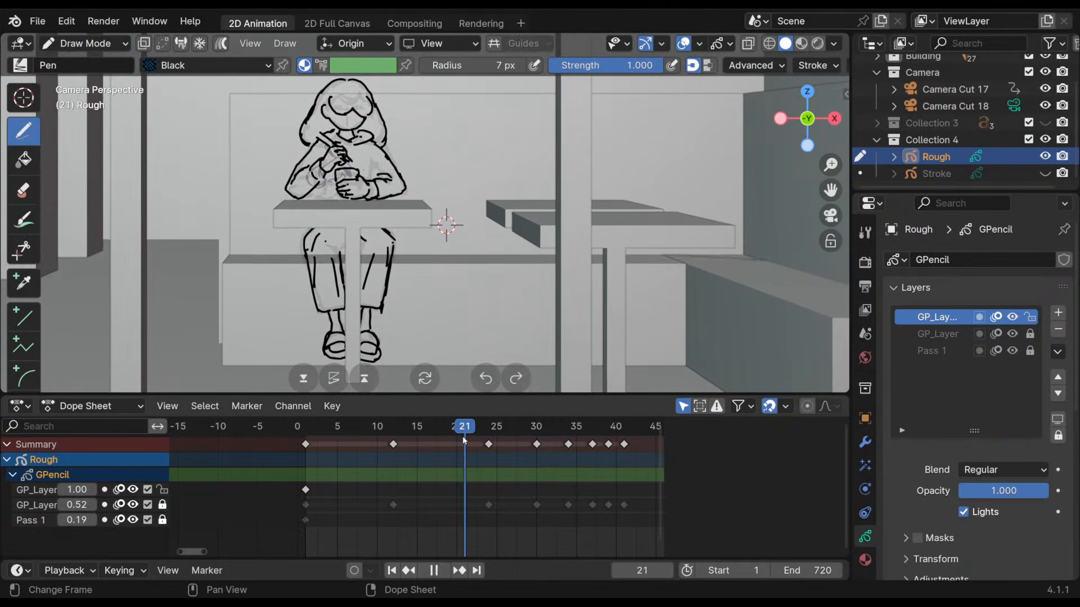
left_click(356, 453)
left_click_drag(314, 463, 307, 461)
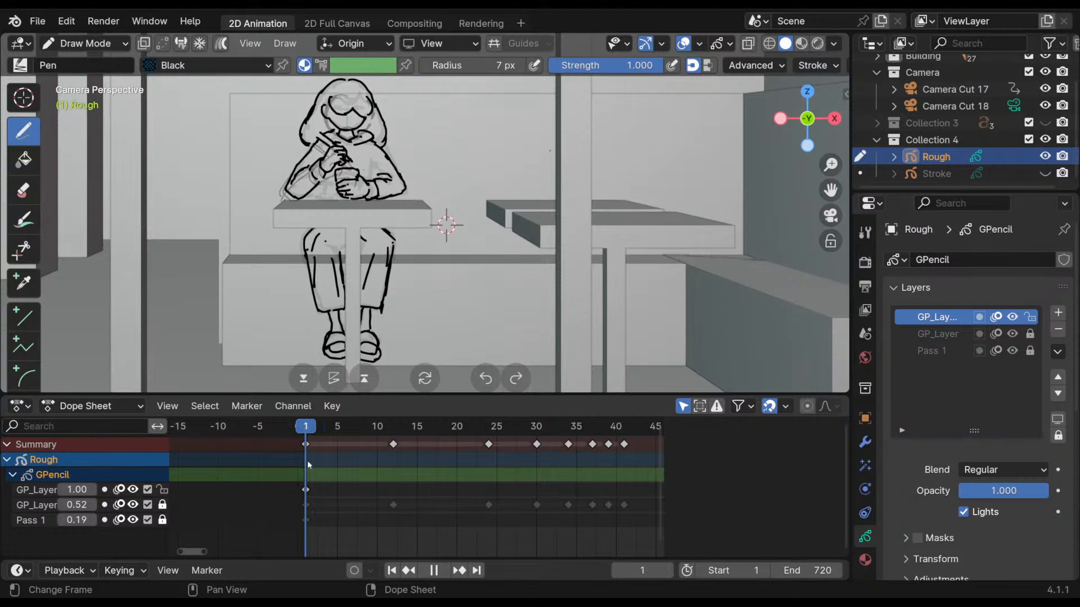
key("space")
- In Object Mode, lower the Rough drawing about 0.045 m along global Z
left_click(90, 43)
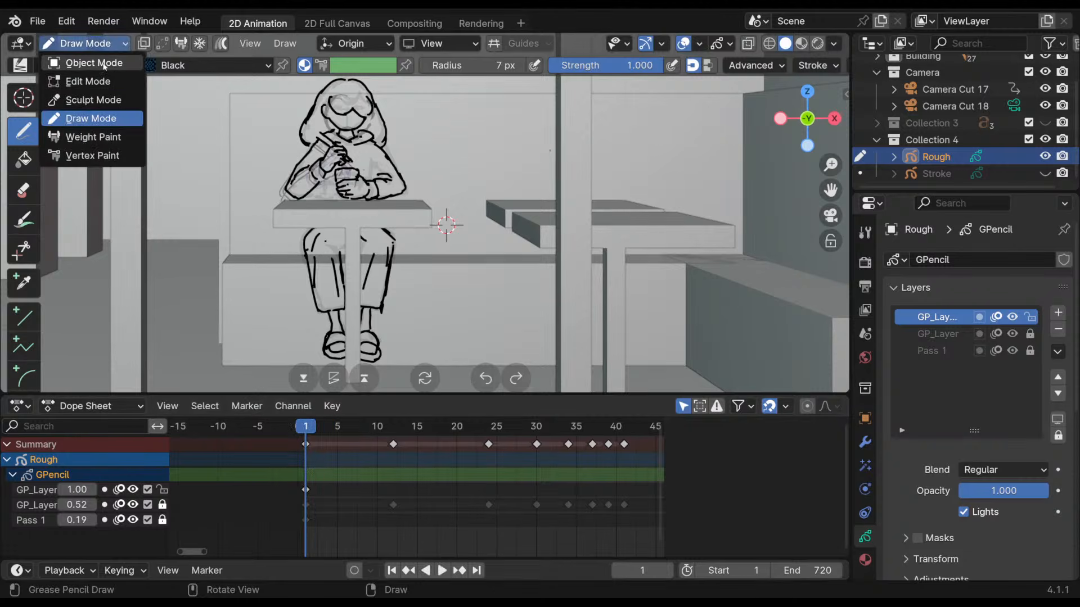
left_click(90, 63)
key("g")
key("z")
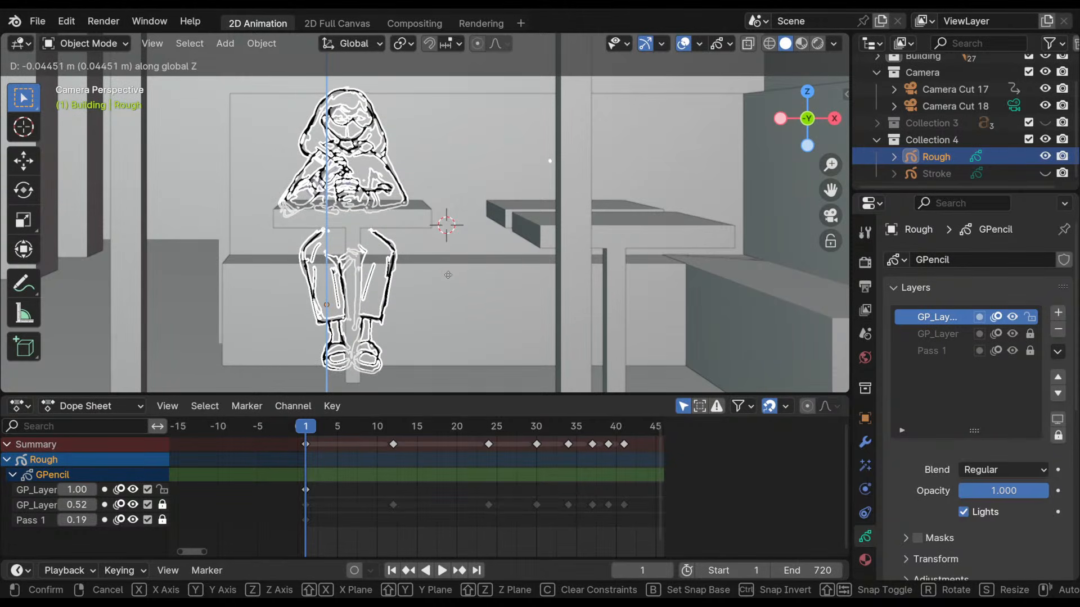
left_click(451, 274)
- Select the Rough drawing in a side view of the scene and move it over 0.5 m along negative global Y, away from the bench
left_click(557, 307)
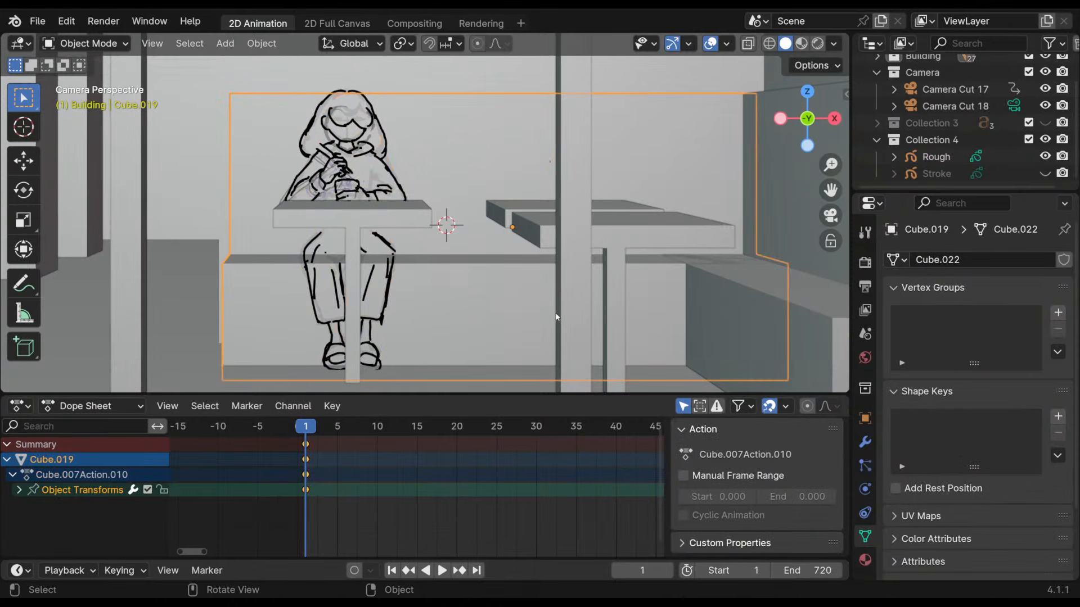
mouse_move(503, 288)
middle_mouse_down()
mouse_move(514, 272)
mouse_move(566, 308)
mouse_move(475, 318)
middle_mouse_up()
mouse_move(466, 282)
middle_mouse_down("shift")
mouse_move(448, 262)
mouse_move(474, 309)
mouse_move(424, 219)
middle_mouse_up("shift")
mouse_move(429, 239)
middle_mouse_down()
mouse_move(480, 224)
mouse_move(477, 168)
middle_mouse_up()
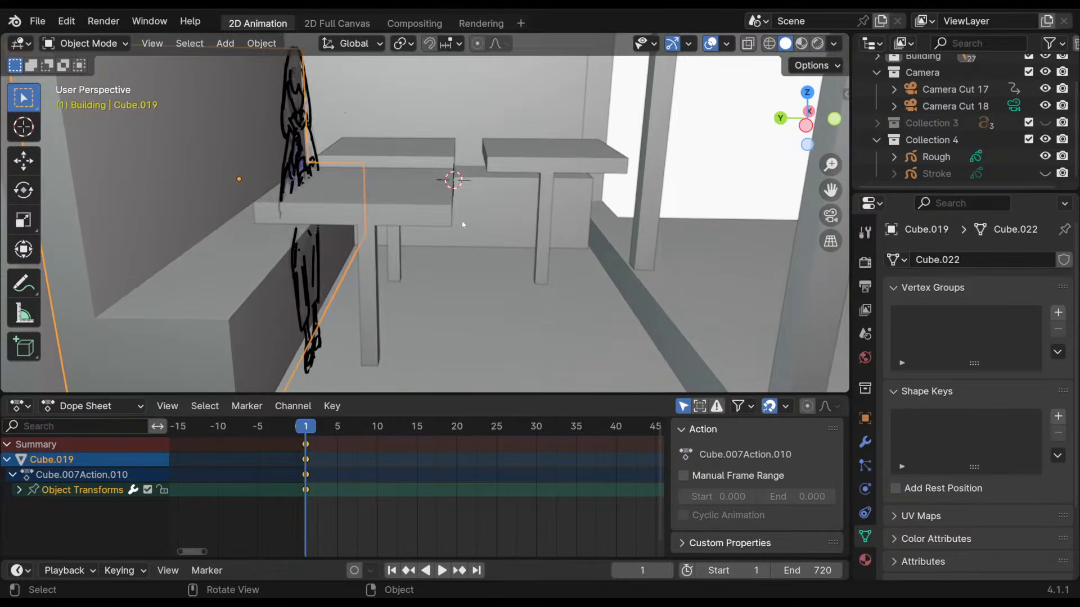
mouse_move(463, 224)
middle_mouse_down()
mouse_move(415, 221)
mouse_move(450, 218)
mouse_move(421, 245)
mouse_move(442, 234)
middle_mouse_up()
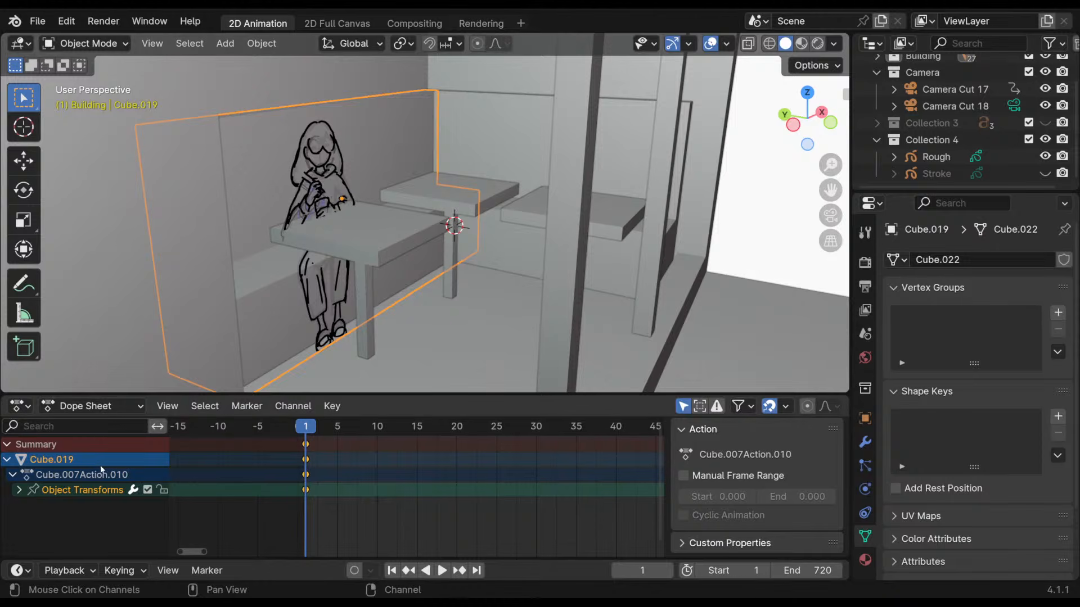
left_click(936, 156)
mouse_move(445, 242)
middle_mouse_down()
mouse_move(414, 263)
mouse_move(420, 277)
middle_mouse_up()
key("g")
key("x")
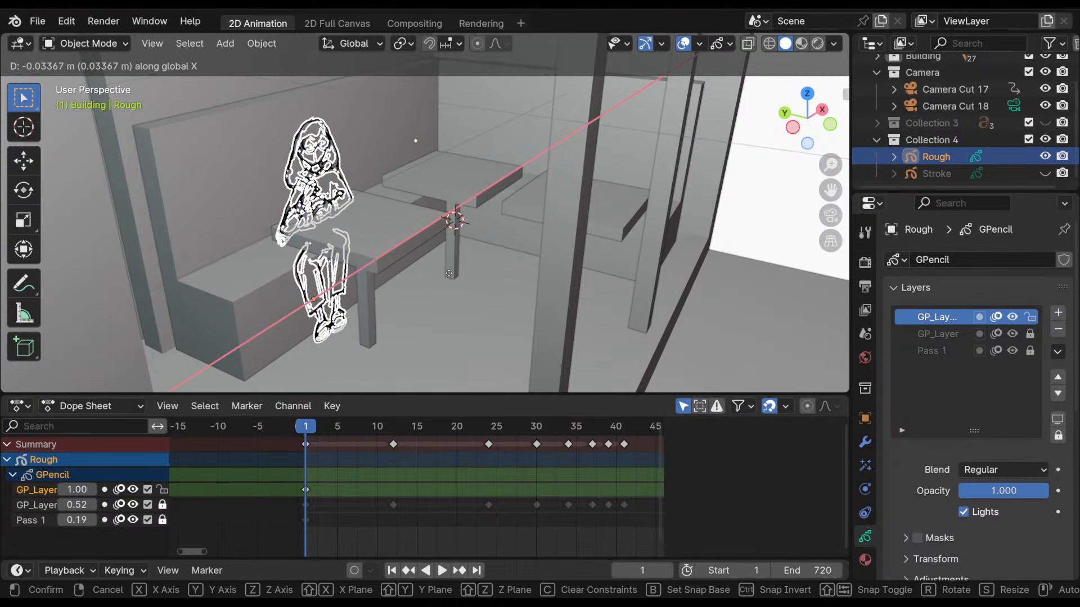
key("y")
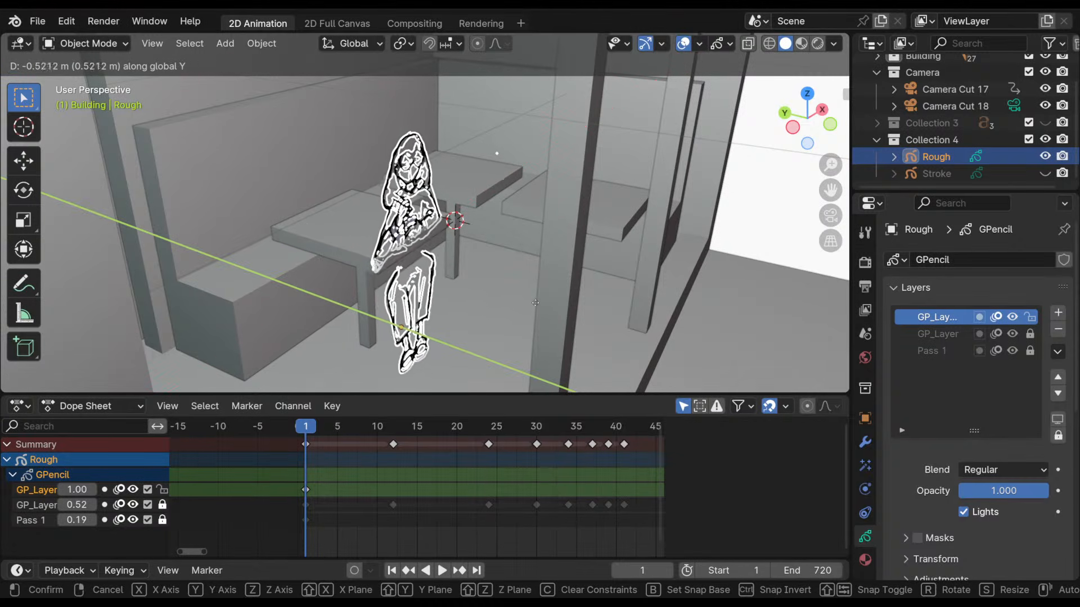
left_click(558, 308)
middle_click_drag(558, 308, 412, 234)
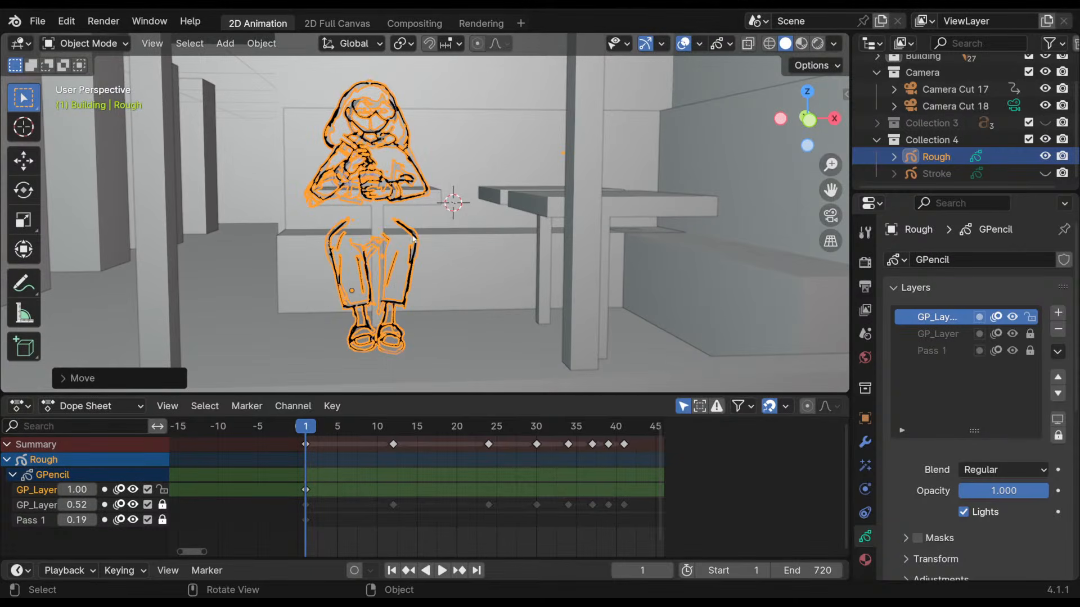
- Return to the camera view and raise the Rough drawing about 0.06 m along global Z so the elbows meet the tabletop
key("KP_0")
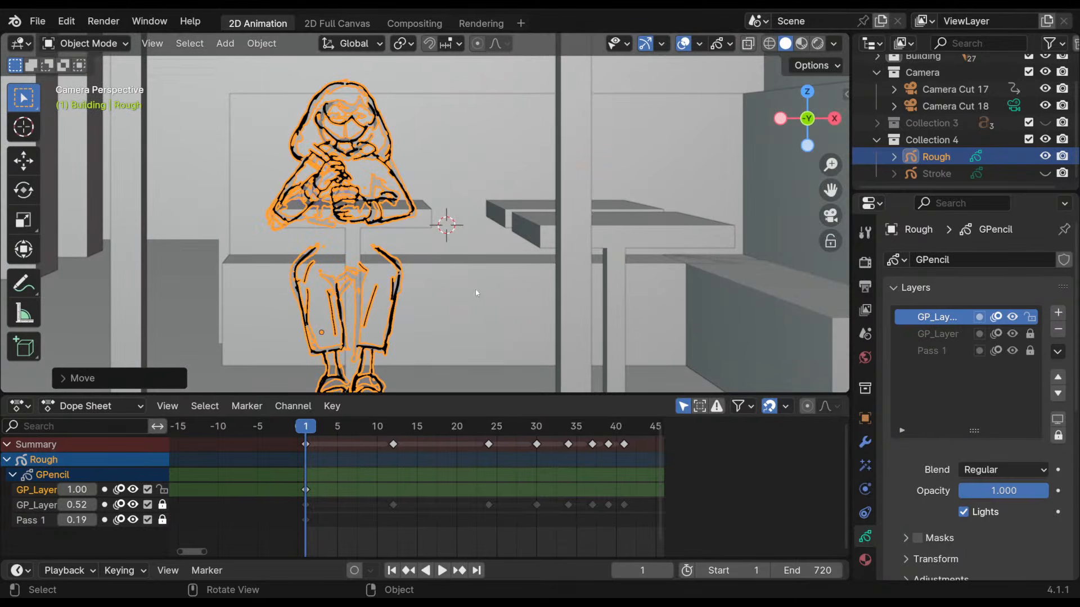
key("g")
key("z")
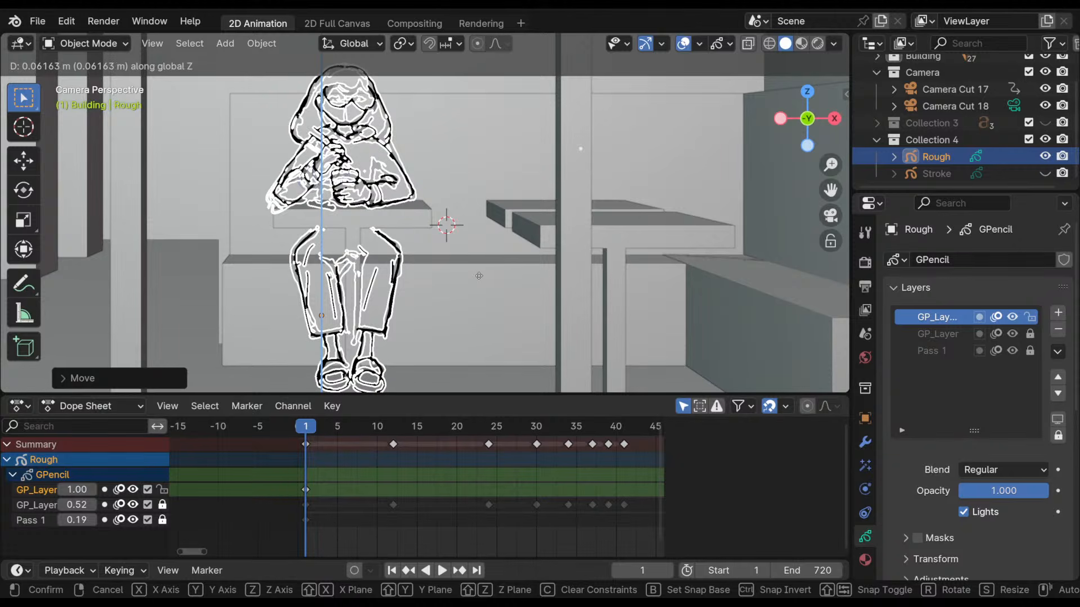
left_click(479, 280)
middle_click_drag(479, 281, 493, 261, "shift")
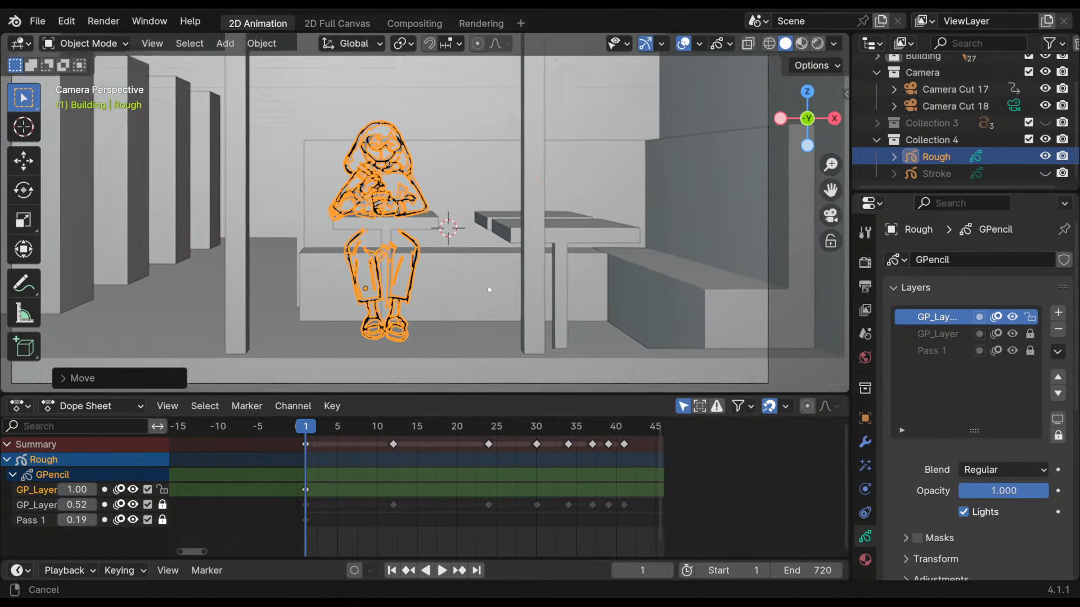
mouse_move(494, 261)
middle_mouse_down("shift")
mouse_move(484, 275)
mouse_move(433, 263)
mouse_move(452, 247)
mouse_move(446, 220)
mouse_move(432, 231)
mouse_move(437, 254)
mouse_move(439, 208)
mouse_move(466, 193)
middle_mouse_up("shift")
- In Edit Mode, select the upper-body line strokes and shift them about 0.013 m along global X
left_click(97, 49)
left_click(106, 119)
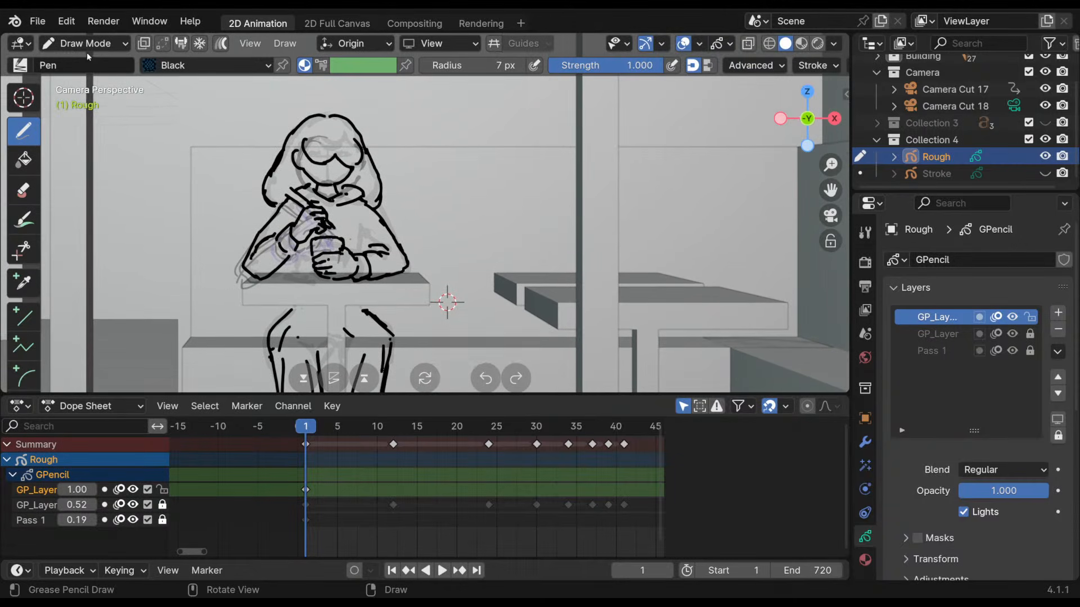
left_click(84, 44)
left_click(113, 78)
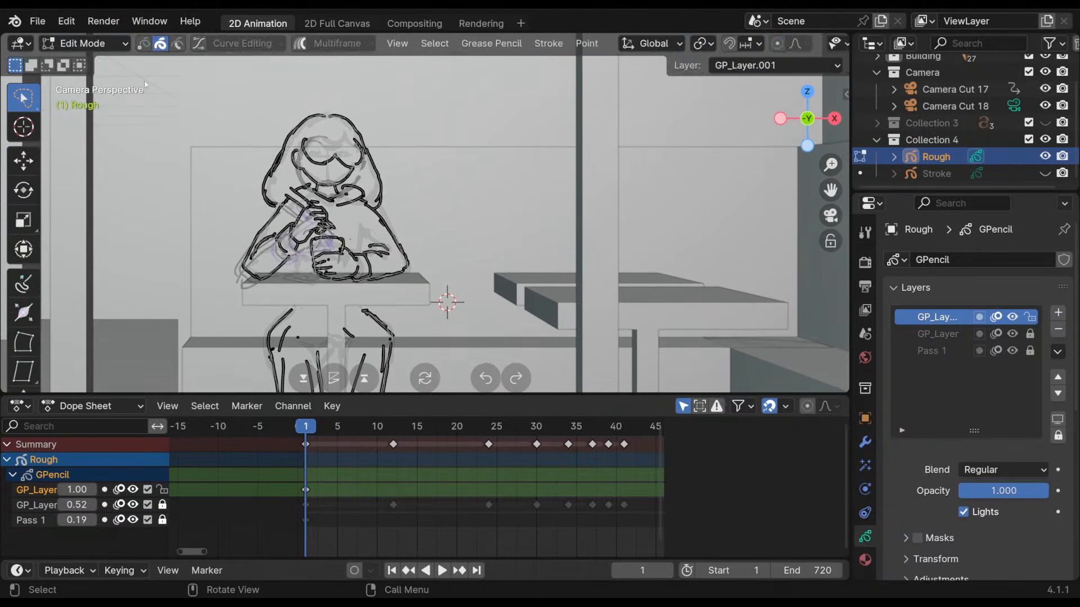
mouse_move(432, 114)
left_mouse_down()
mouse_move(360, 303)
mouse_move(464, 301)
mouse_move(467, 221)
left_mouse_up()
key("g")
key("x")
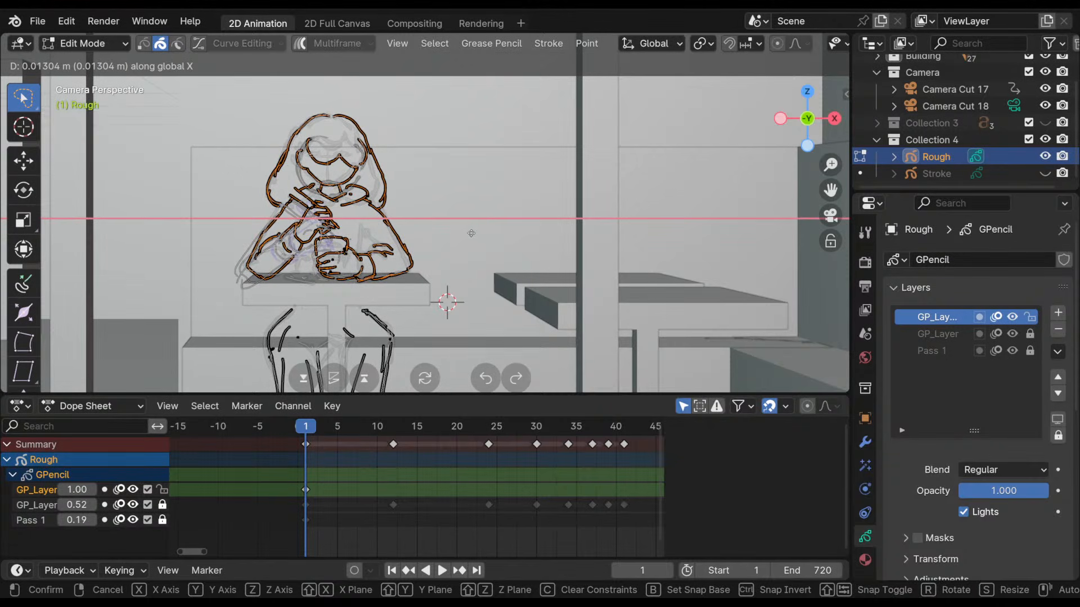
left_click(472, 237)
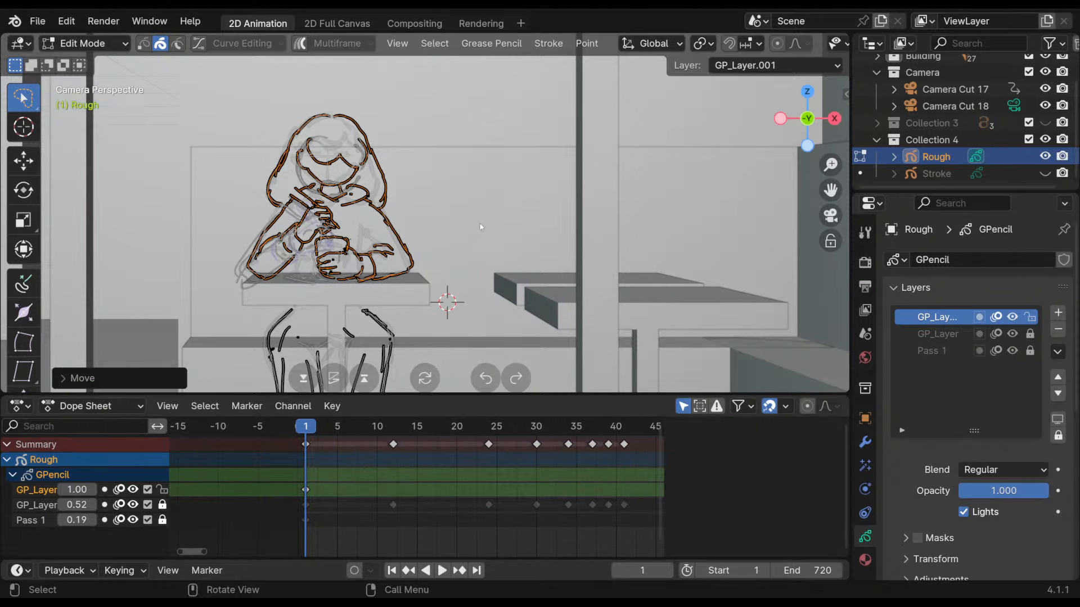
- In the camera view, scale the selected upper-body line strokes to about 0.95
middle_click_drag(458, 264, 465, 201, "shift")
key("KP_0")
scroll(444, 204, "up", 4)
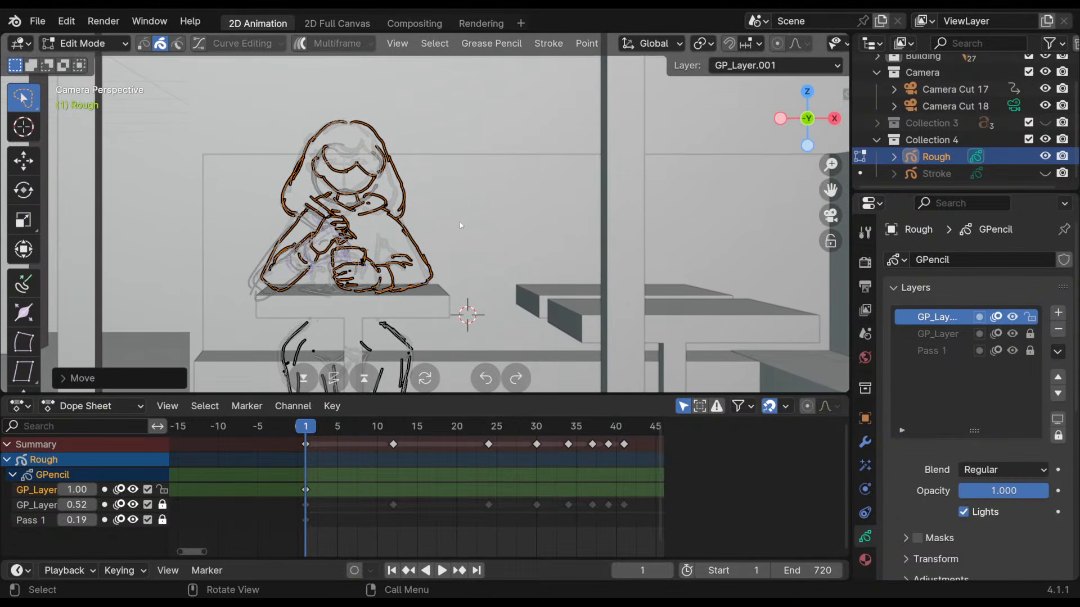
key("s")
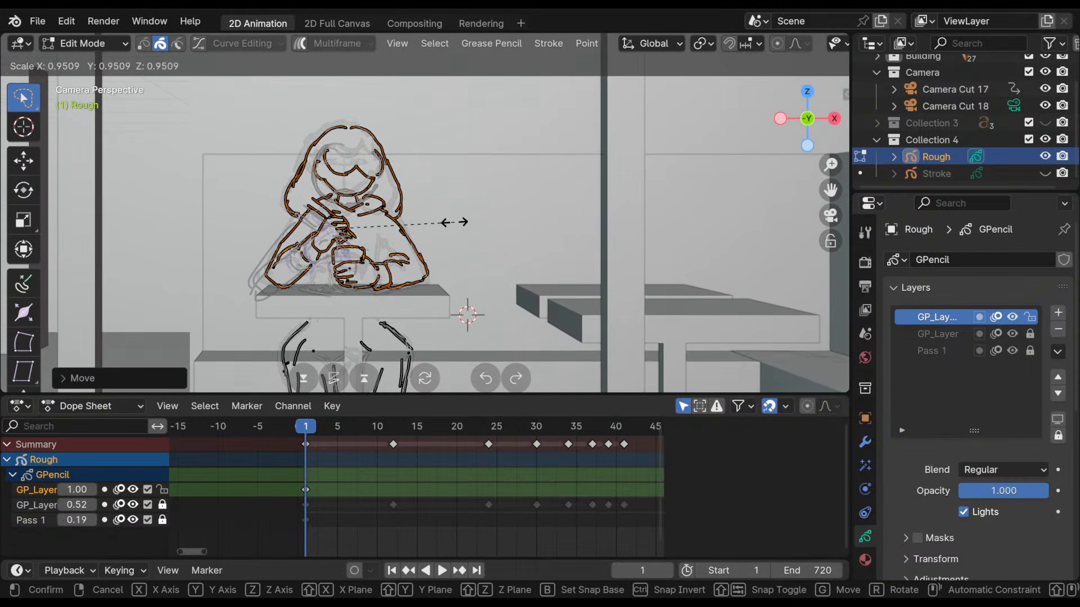
left_click(459, 221)
middle_click_drag(461, 238, 458, 219, "shift")
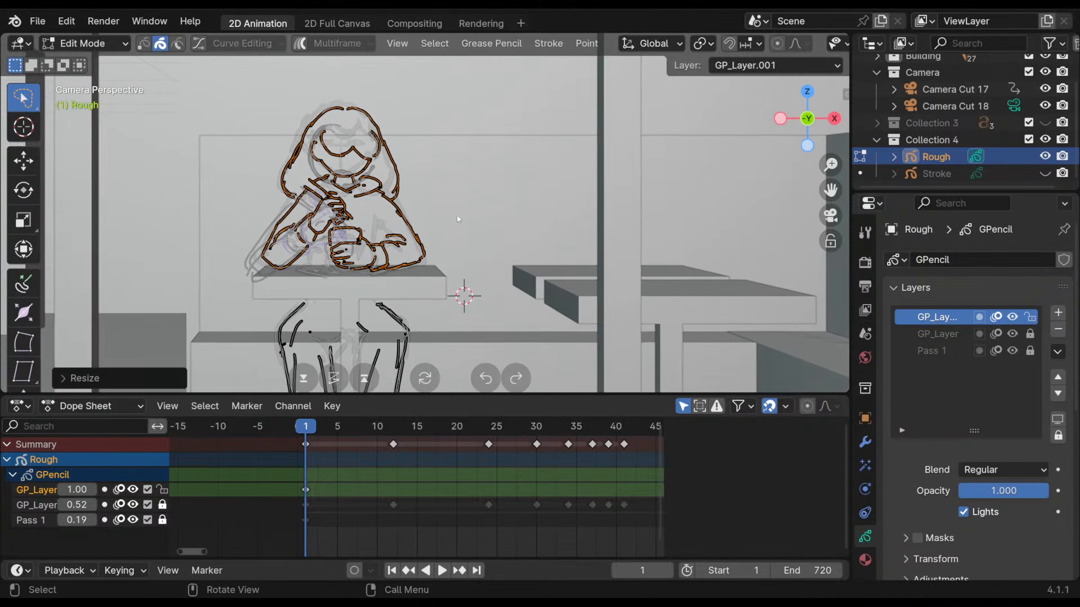
- Lower the upper-body strokes about 0.0076 m along global Z so the arms rest on the tabletop, then clear the selection
key("g")
key("z")
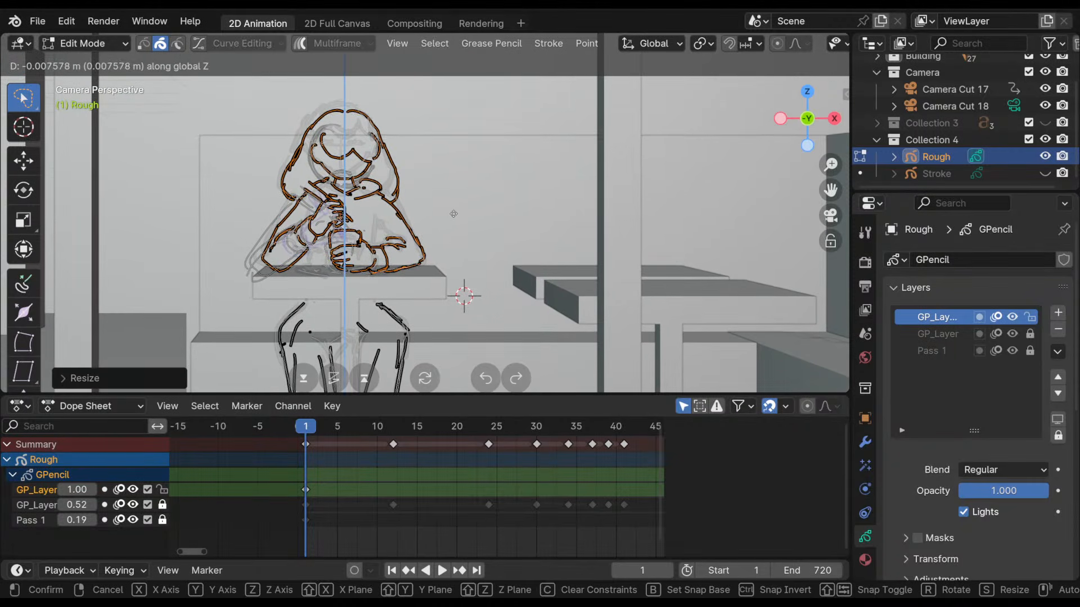
left_click(454, 214)
left_click(456, 213)
middle_click_drag(456, 216, 472, 171, "shift")
middle_click_drag(471, 180, 465, 225, "ctrl")
mouse_move(465, 225)
middle_mouse_down("ctrl")
mouse_move(458, 253)
mouse_move(533, 273)
mouse_move(449, 253)
mouse_move(441, 222)
mouse_move(460, 210)
middle_mouse_up("ctrl")
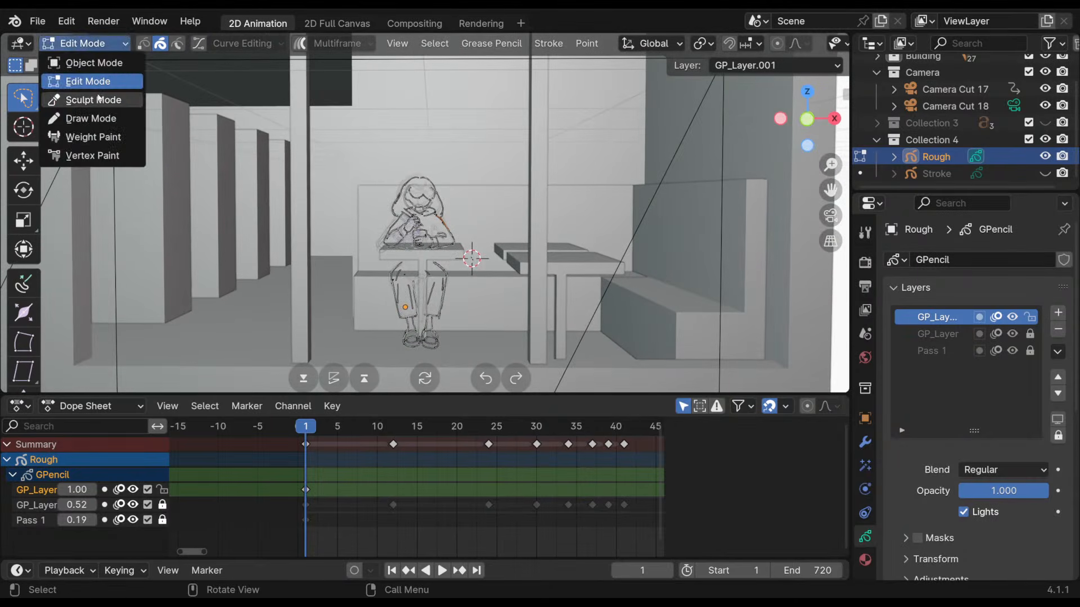
- Switch the Rough drawing to Draw Mode in the camera view and select all its keyframes in the Dope Sheet
left_click(91, 117)
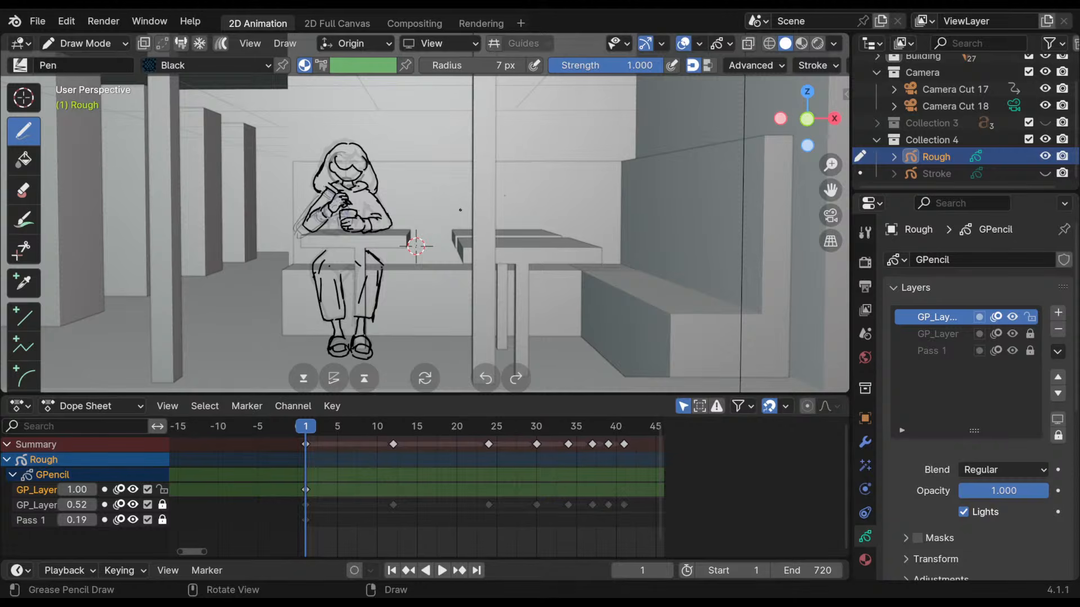
scroll(416, 245, "down", 6)
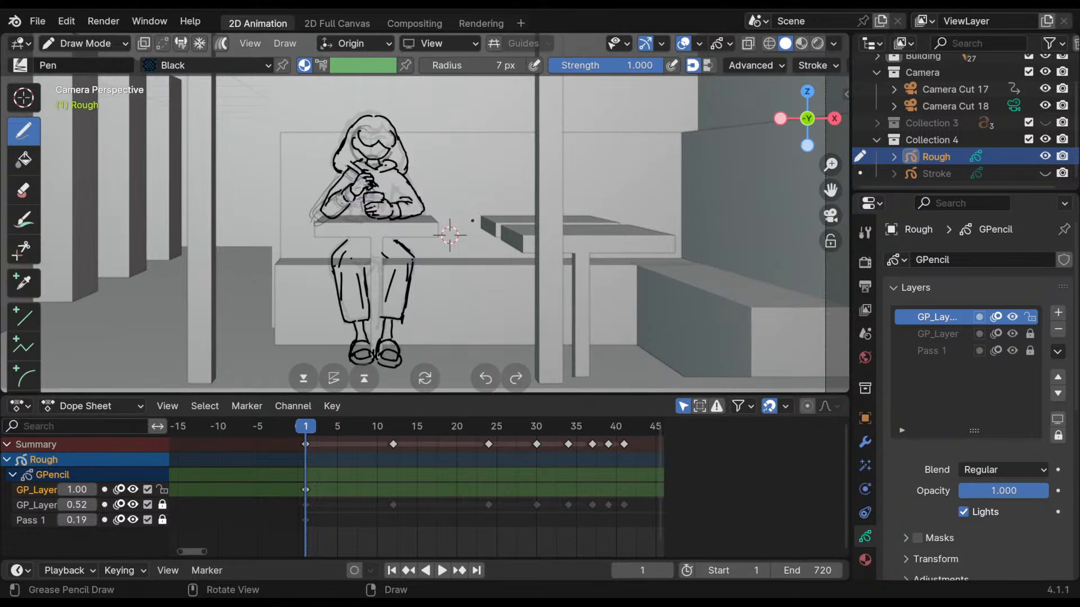
key("KP_0")
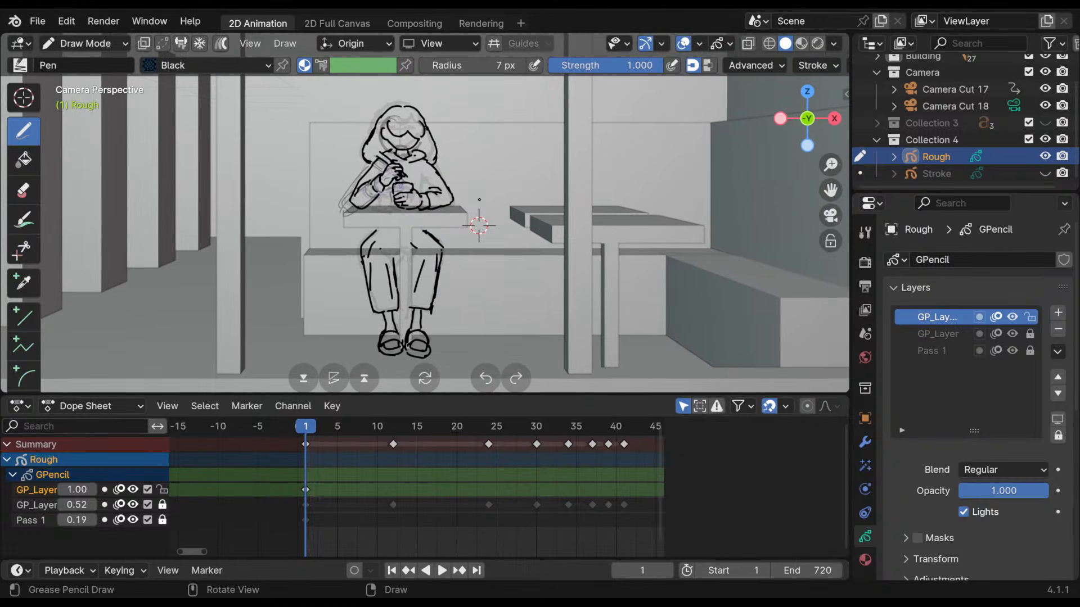
middle_click_drag(478, 225, 468, 222, "shift")
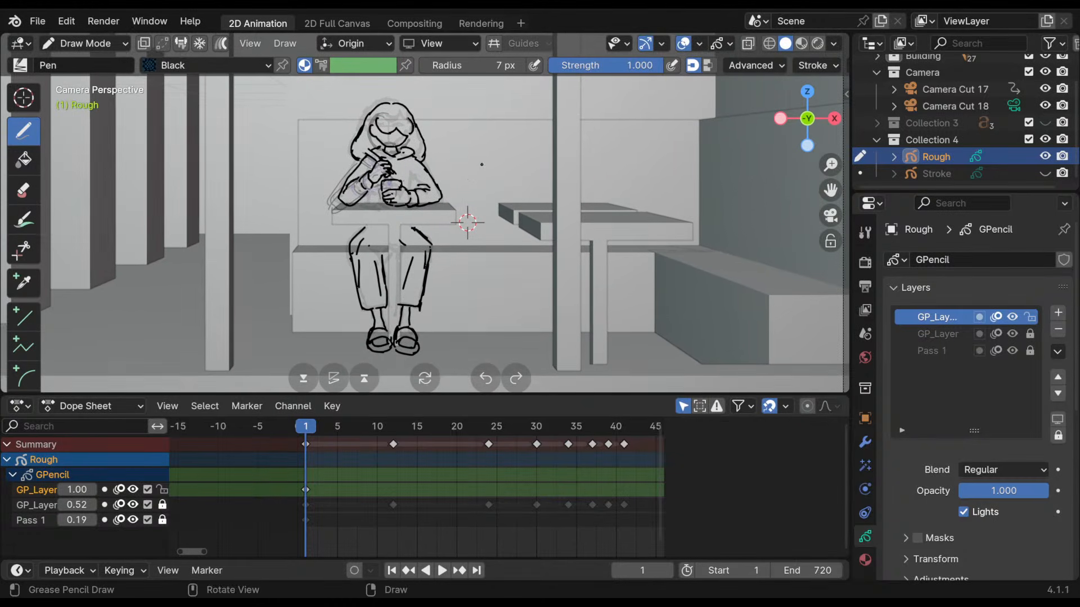
mouse_move(481, 164)
middle_mouse_down("ctrl")
mouse_move(457, 147)
mouse_move(456, 193)
mouse_move(452, 175)
middle_mouse_up("ctrl")
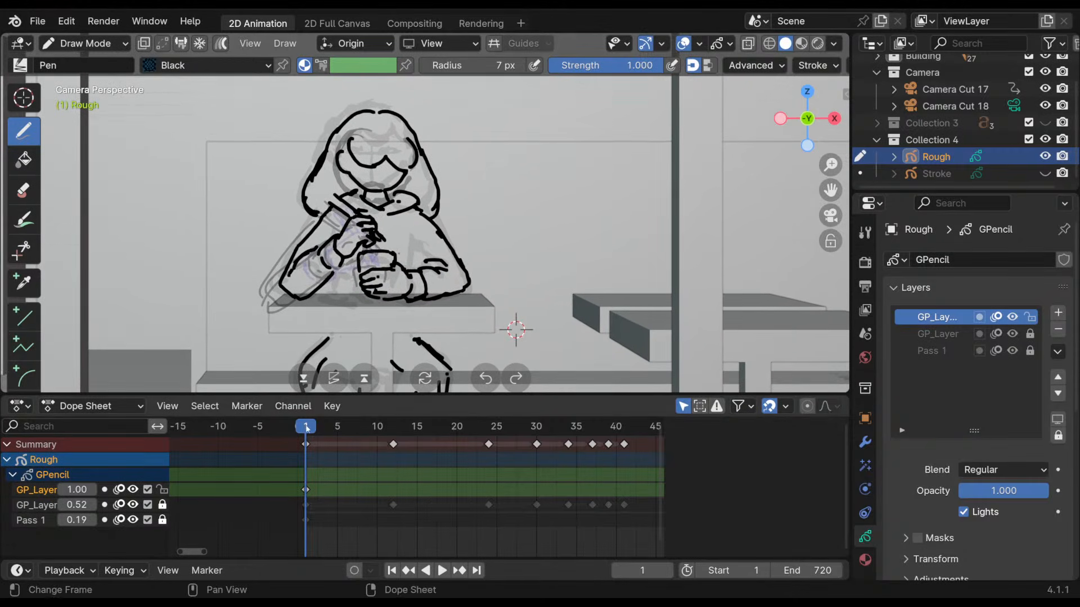
left_click_drag(310, 426, 307, 504)
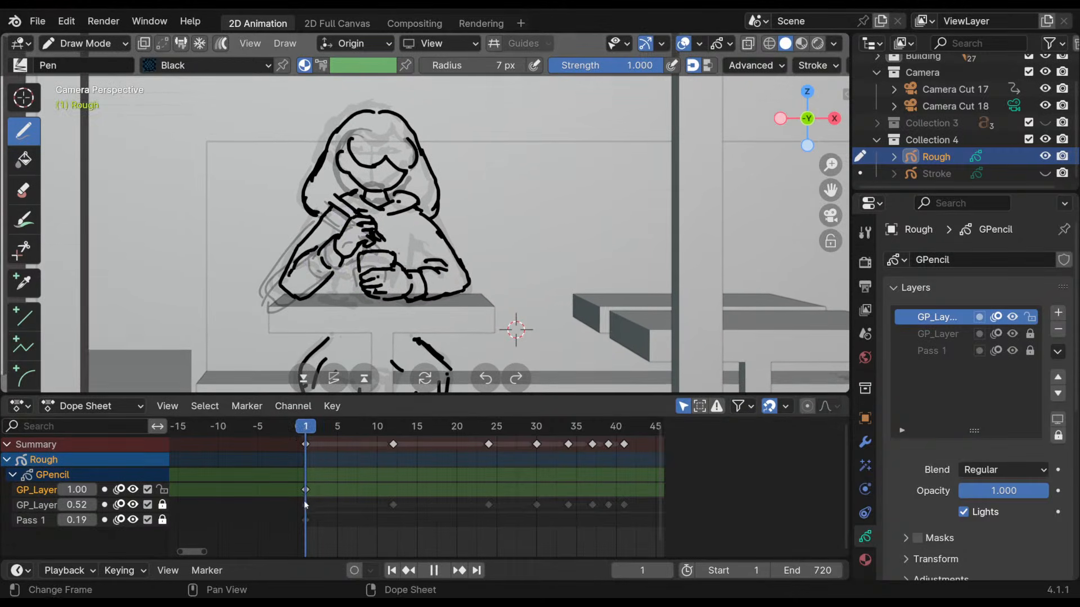
key("a")
- Draw an inner-thigh line and a short line joining the two trouser legs below the table on frame 1
middle_click_drag(471, 223, 446, 239, "shift")
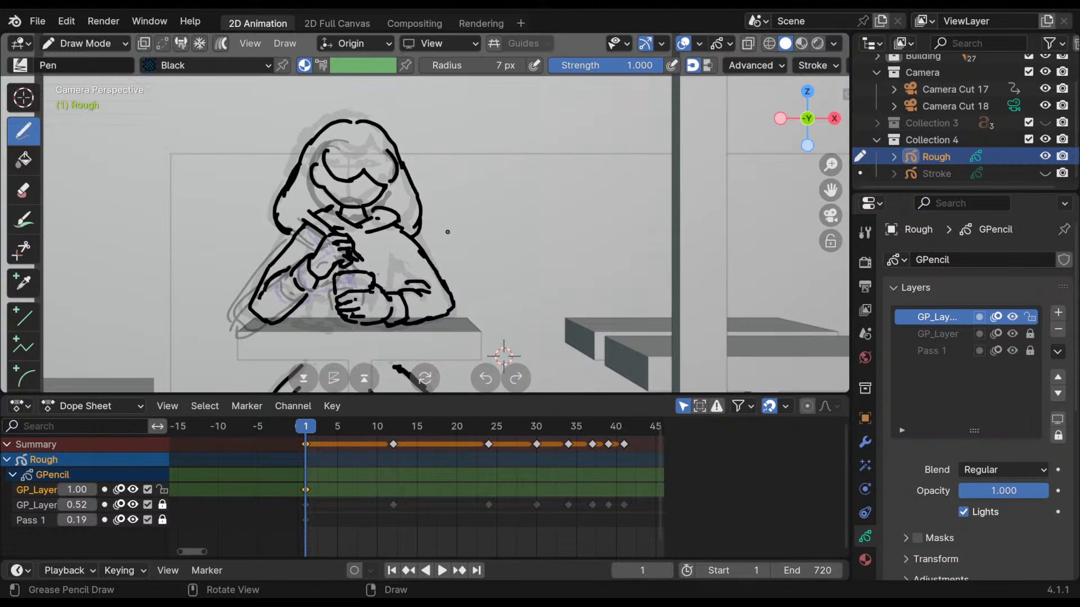
mouse_move(471, 249)
middle_mouse_down("shift")
mouse_move(458, 230)
mouse_move(463, 241)
middle_mouse_up("shift")
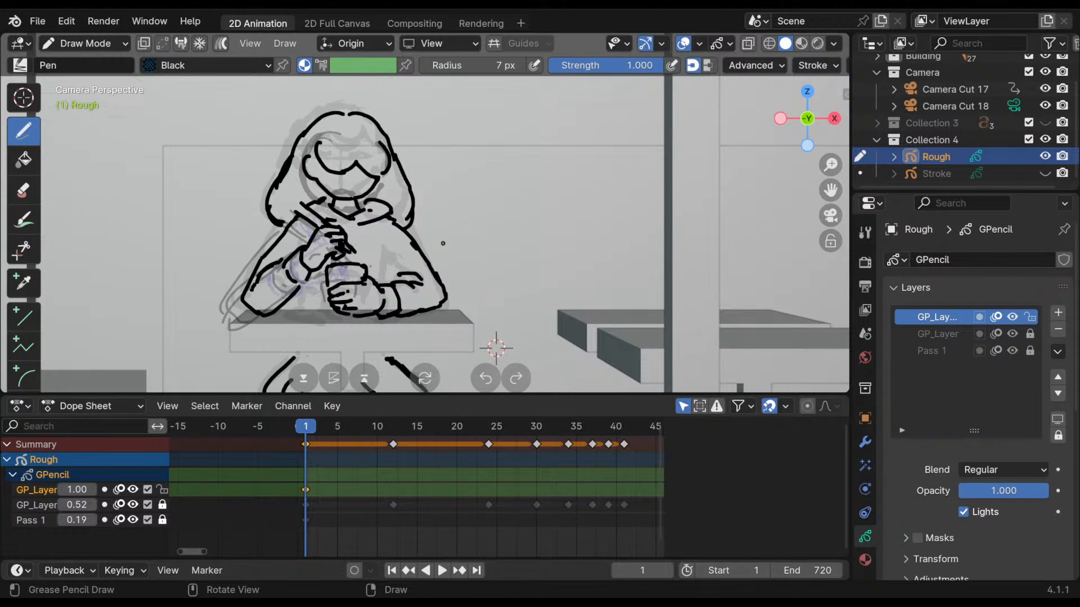
mouse_move(443, 243)
middle_mouse_down("shift")
mouse_move(457, 107)
mouse_move(457, 223)
mouse_move(426, 340)
mouse_move(418, 333)
mouse_move(429, 326)
mouse_move(429, 336)
middle_mouse_up("shift")
middle_click_drag(429, 336, 478, 211, "ctrl")
mouse_move(478, 211)
middle_mouse_down("ctrl")
mouse_move(488, 273)
mouse_move(460, 217)
middle_mouse_up("ctrl")
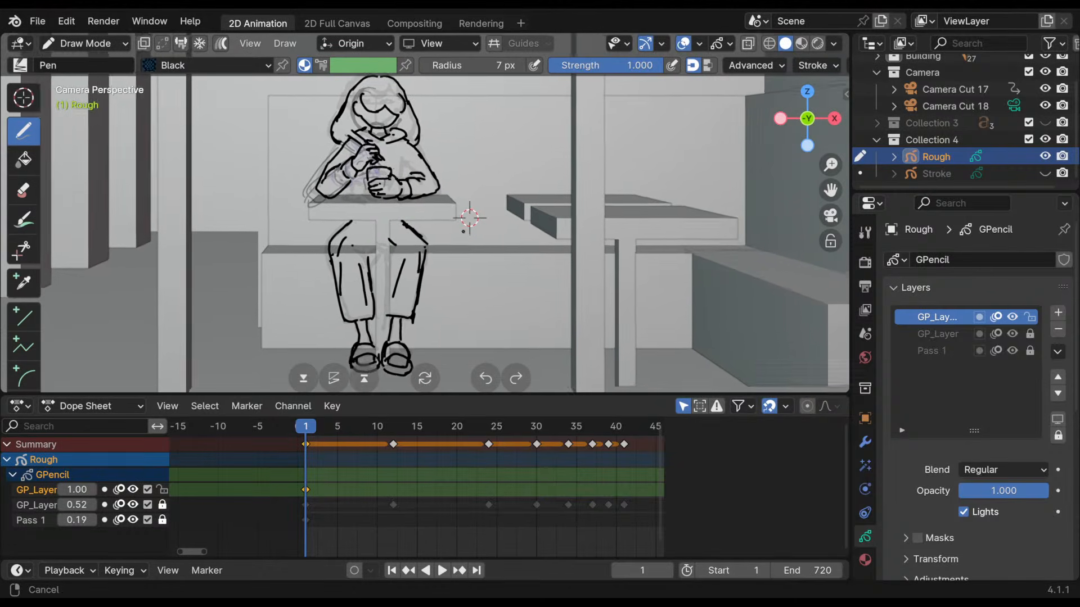
middle_click_drag(382, 308, 378, 301, "ctrl")
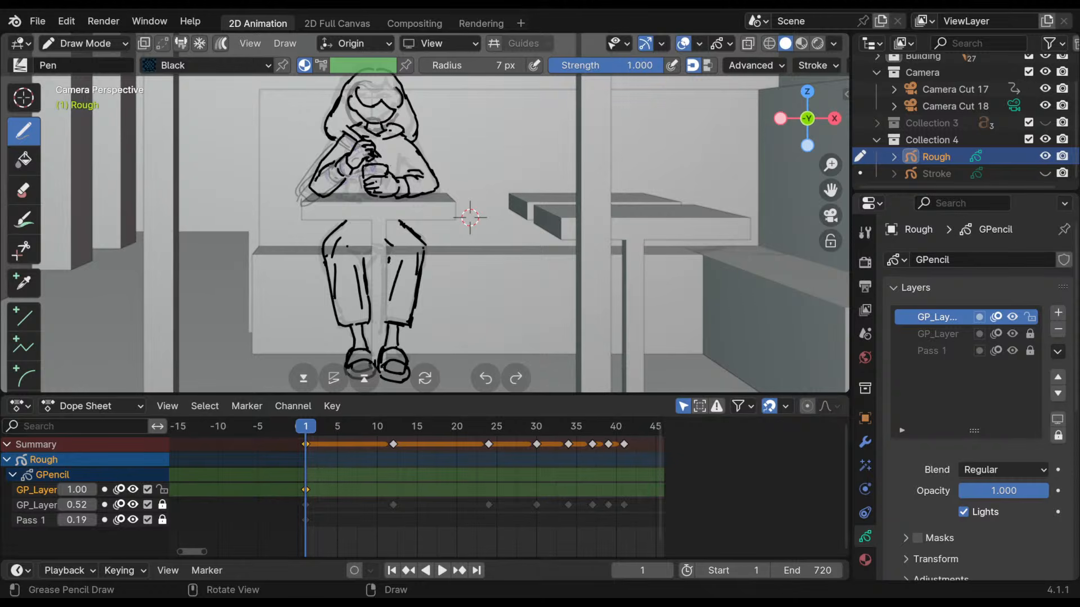
left_click_drag(388, 260, 383, 312)
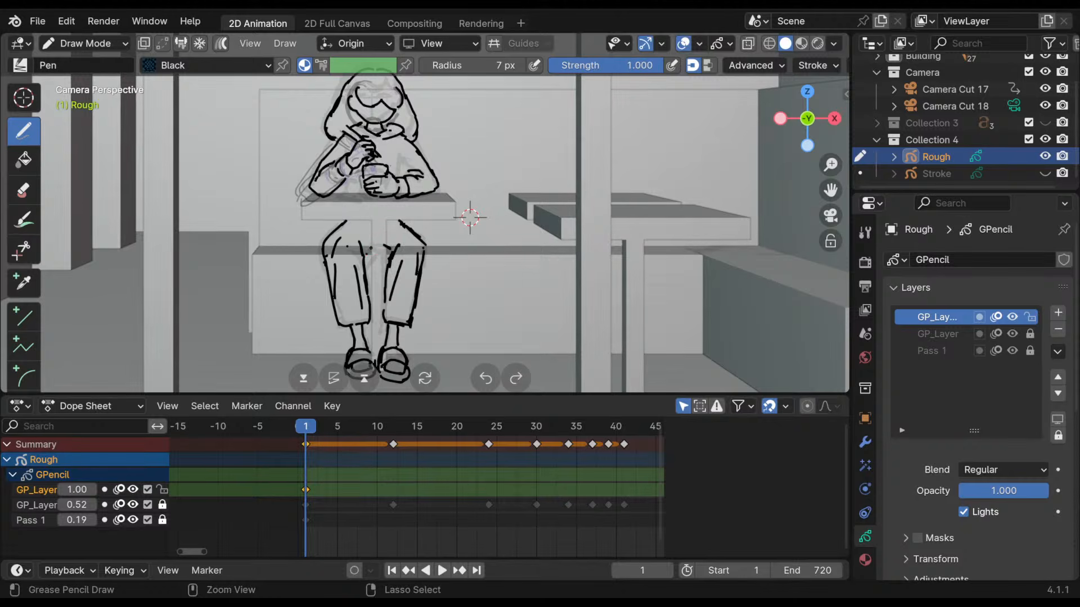
mouse_move(357, 247)
left_mouse_down()
mouse_move(365, 260)
mouse_move(390, 252)
left_mouse_up()
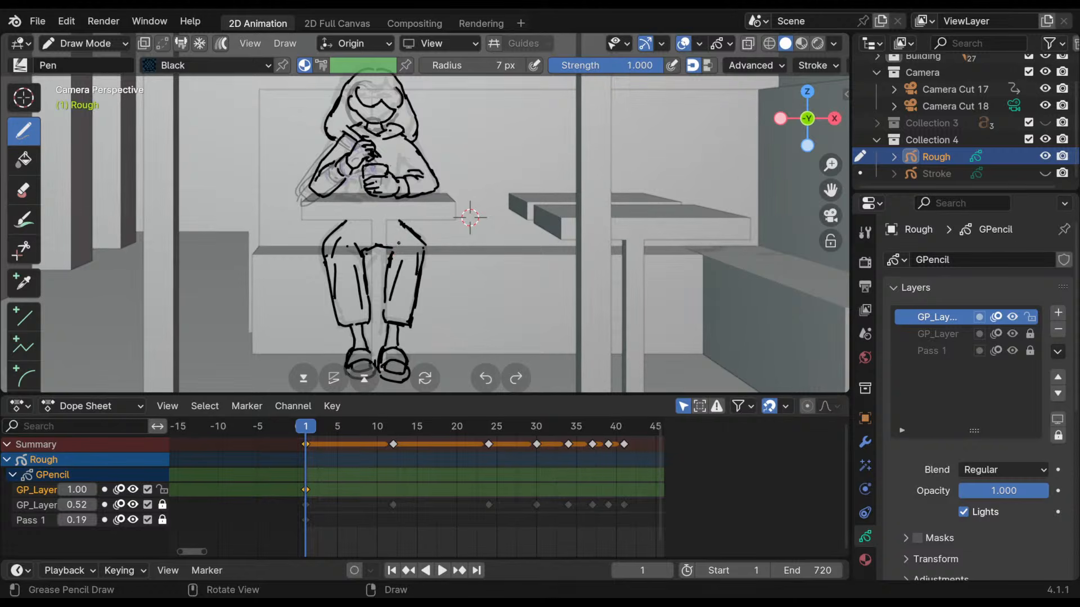
mouse_move(432, 227)
middle_mouse_down("shift")
mouse_move(422, 220)
mouse_move(438, 266)
mouse_move(410, 318)
mouse_move(436, 219)
middle_mouse_up("shift")
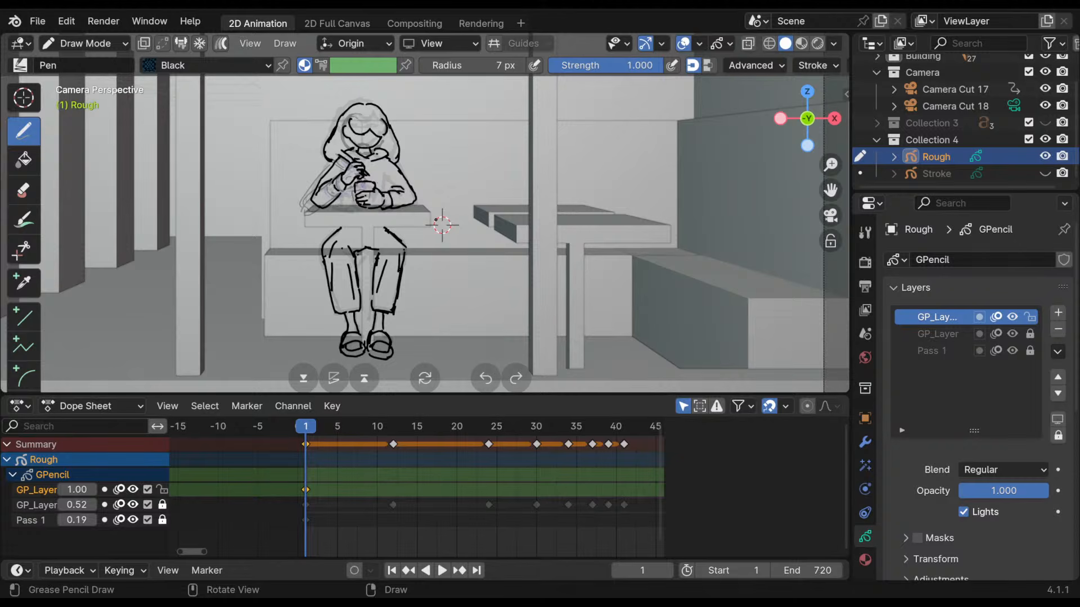
middle_click_drag(442, 225, 482, 314, "ctrl")
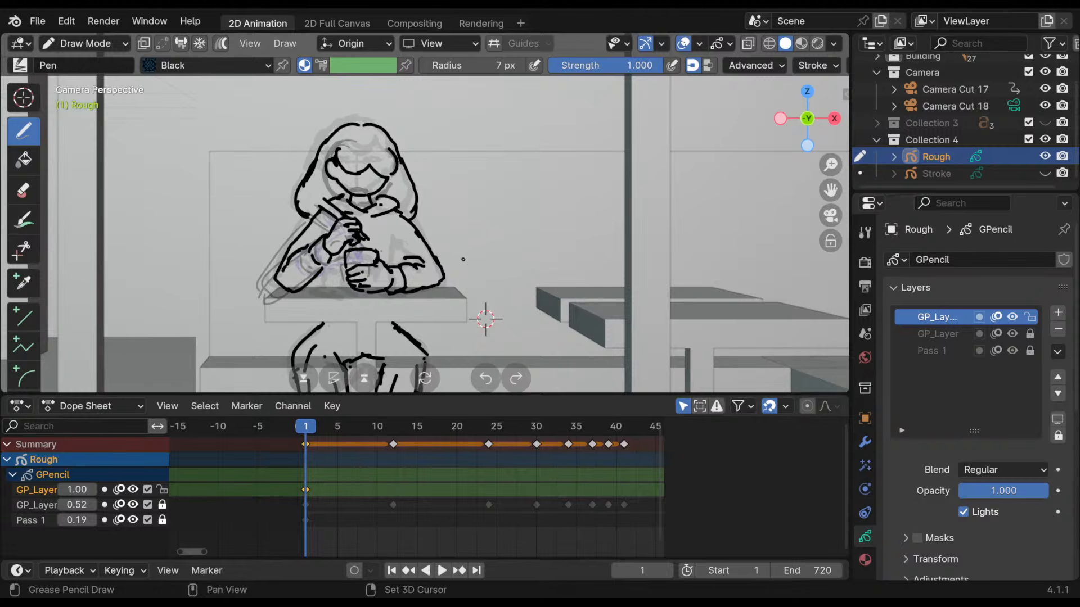
mouse_move(463, 260)
middle_mouse_down("shift")
mouse_move(470, 150)
mouse_move(481, 220)
mouse_move(472, 231)
middle_mouse_up("shift")
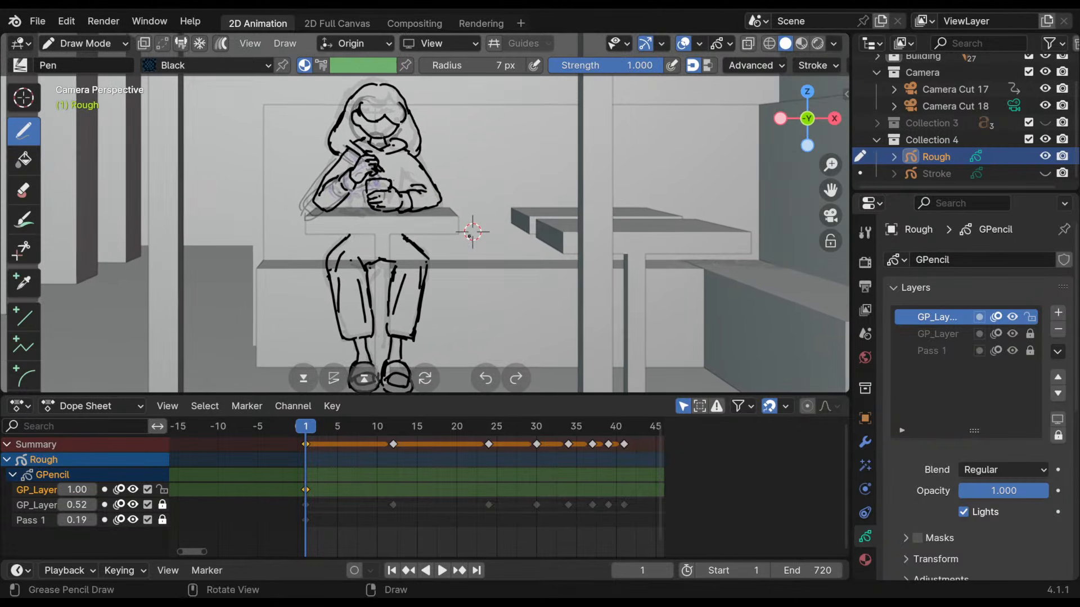
- Go to frame 12 with auto keying enabled and add a clean-line keyframe by placing a pen dot at the hand
left_click_drag(323, 430, 395, 514)
key("space")
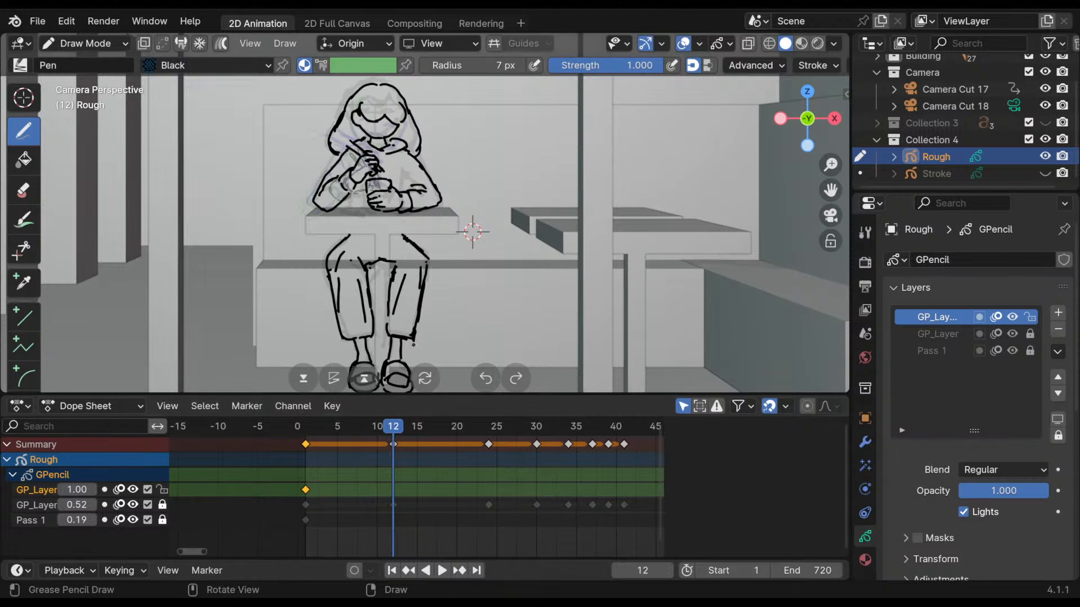
left_click(353, 567)
mouse_move(432, 160)
middle_mouse_down("shift")
mouse_move(439, 205)
mouse_move(441, 189)
mouse_move(496, 220)
middle_mouse_up("shift")
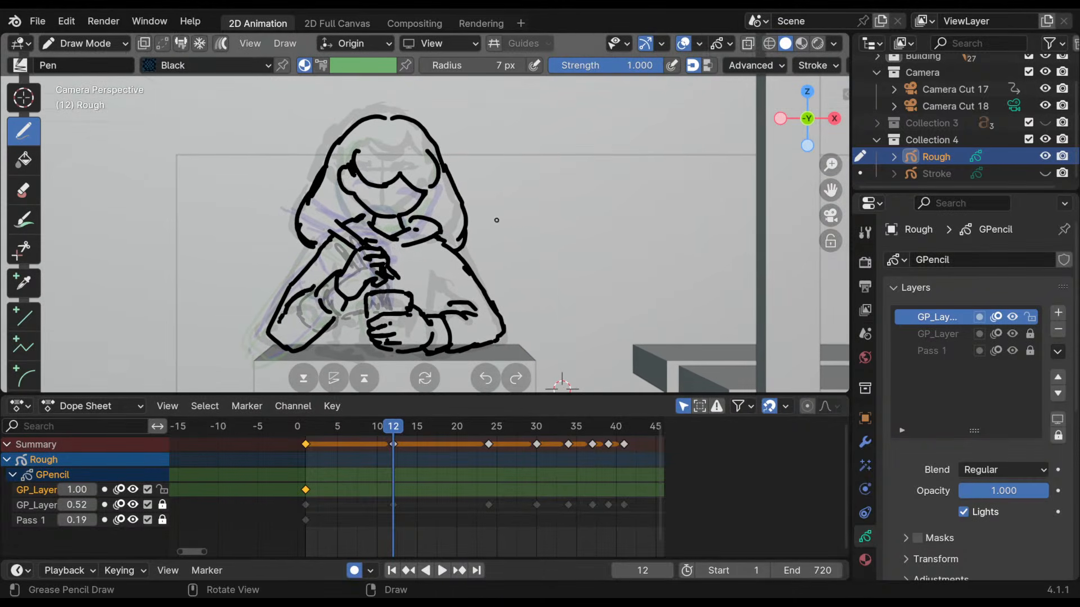
left_click(416, 293)
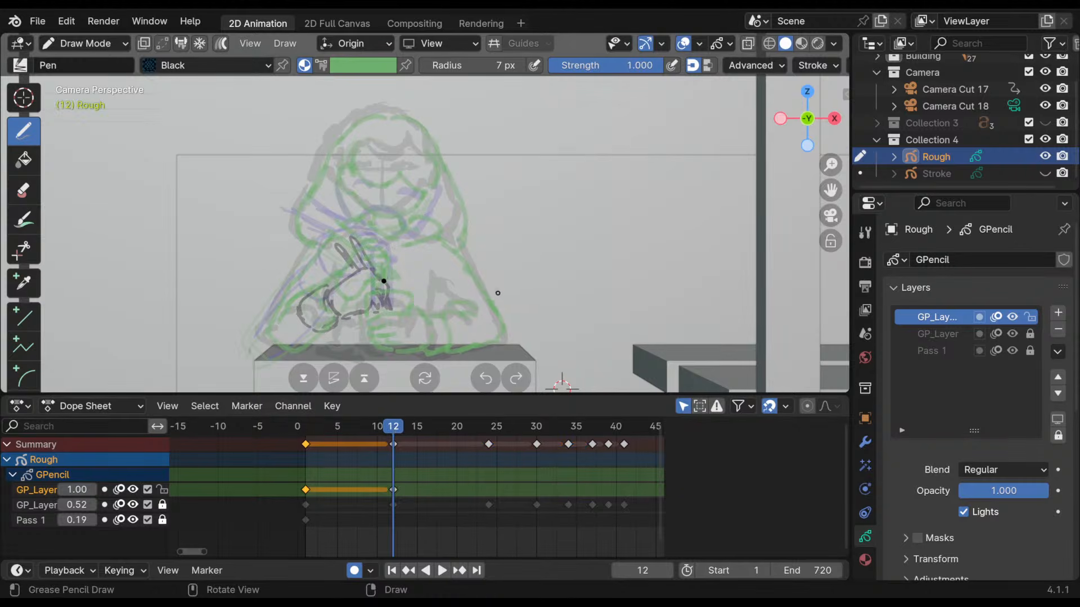
- Flip between the frame 1 and frame 12 drawings to compare the arm and hand poses
key("Down")
key("Up")
key("Down")
key("Up")
key("Down")
key("Up")
key("Down")
key("Up")
key("Down")
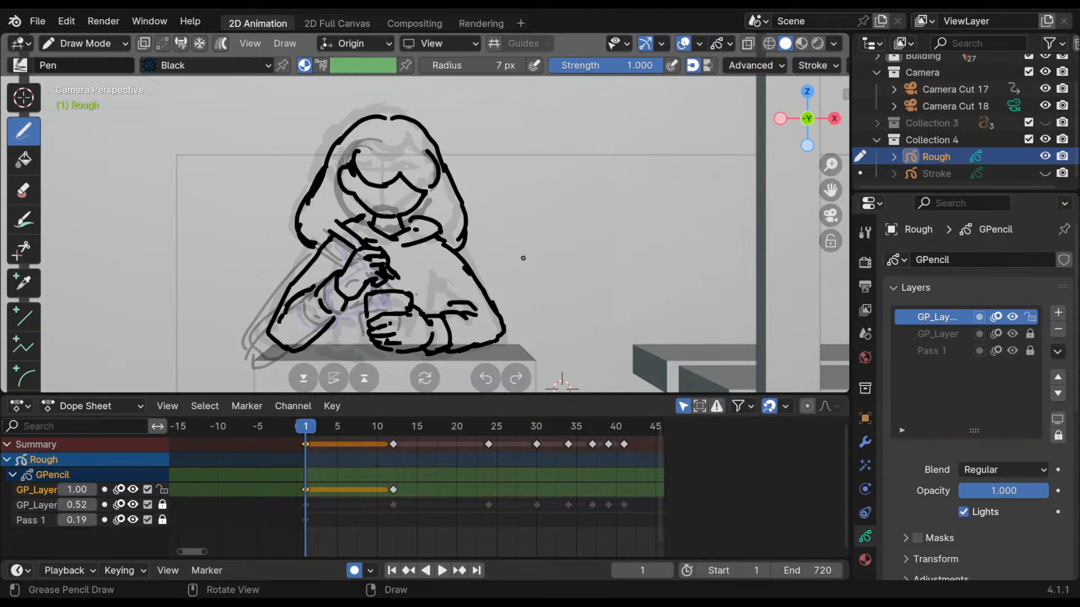
key("Up")
key("Down")
key("Up")
key("Down")
key("Up")
key("Down")
key("Up")
key("Down")
key("Up")
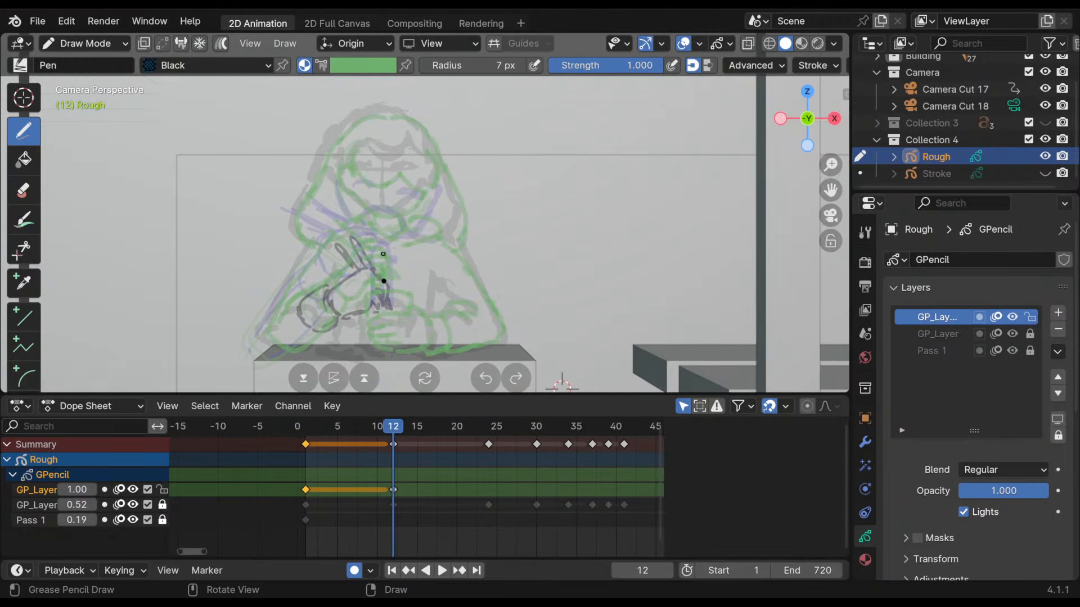
- Try comparing frames 1 and 12 with onion skinning off for the clean-line layer, and restore that layer's onion skinning
left_click(118, 489)
key("Down")
key("Up")
key("Down")
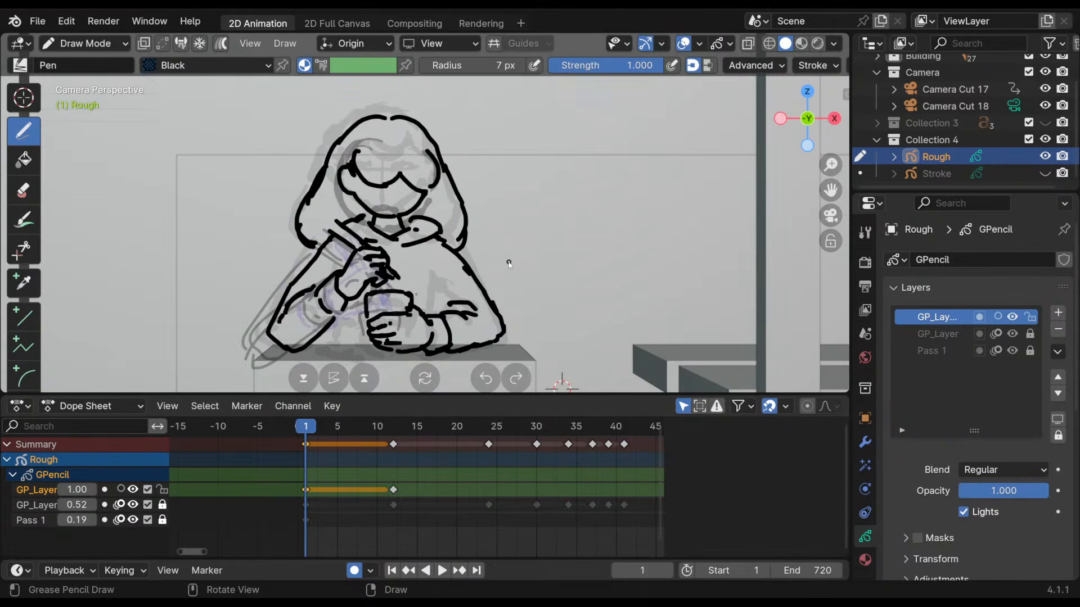
key("Up")
key("Down")
key("Up")
key("Down")
key("Up")
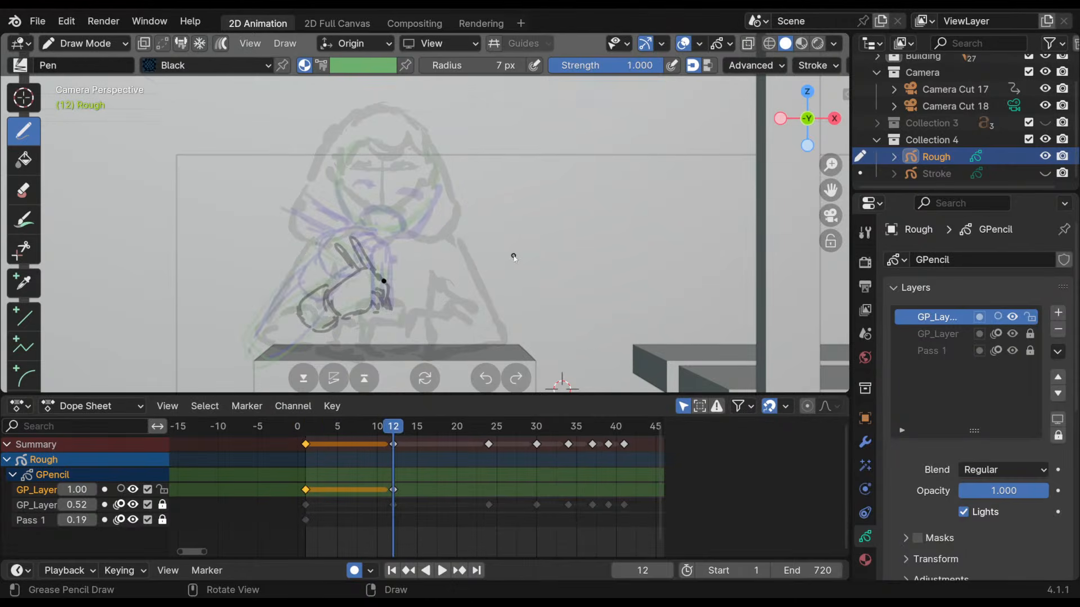
key("Down")
key("Up")
key("Down")
key("Up")
key("Down")
key("Up")
key("Down")
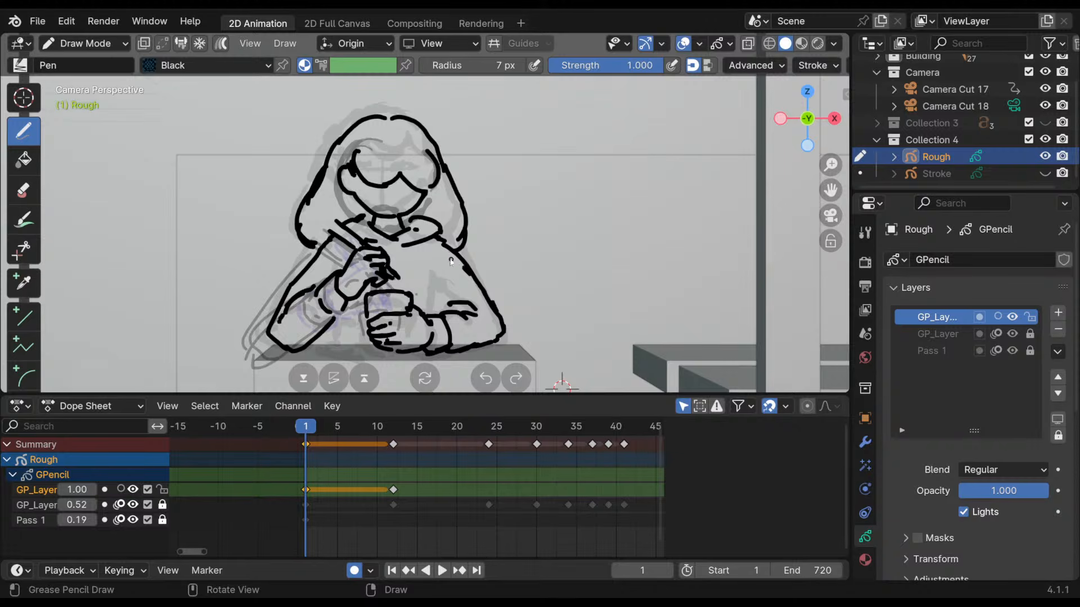
key("Up")
key("Down")
key("Up")
key("Down")
key("Up")
key("Down")
key("Up")
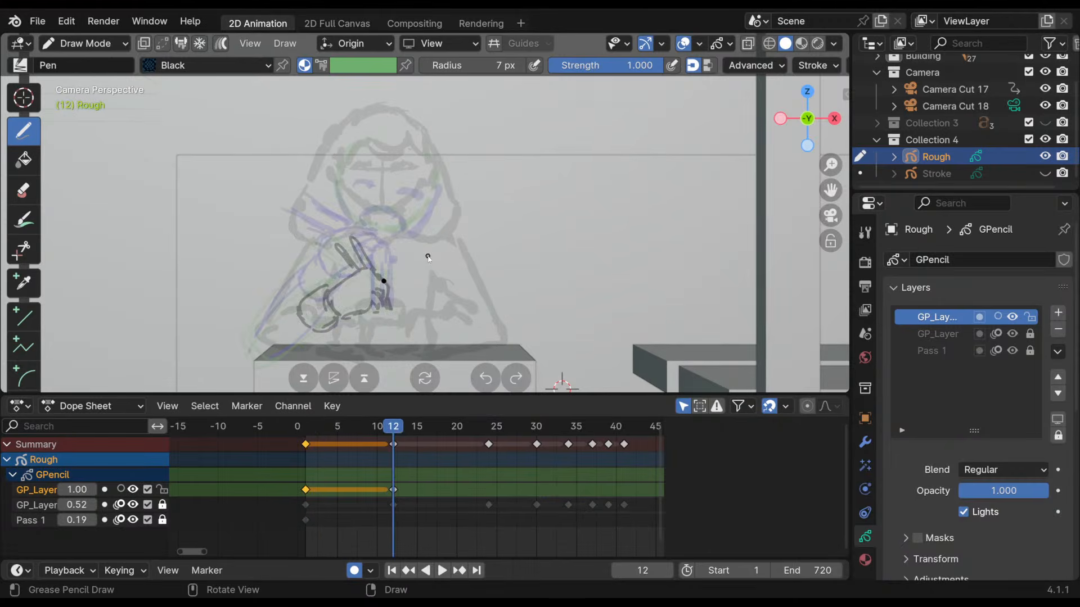
key("Down")
key("Up")
left_click(120, 489)
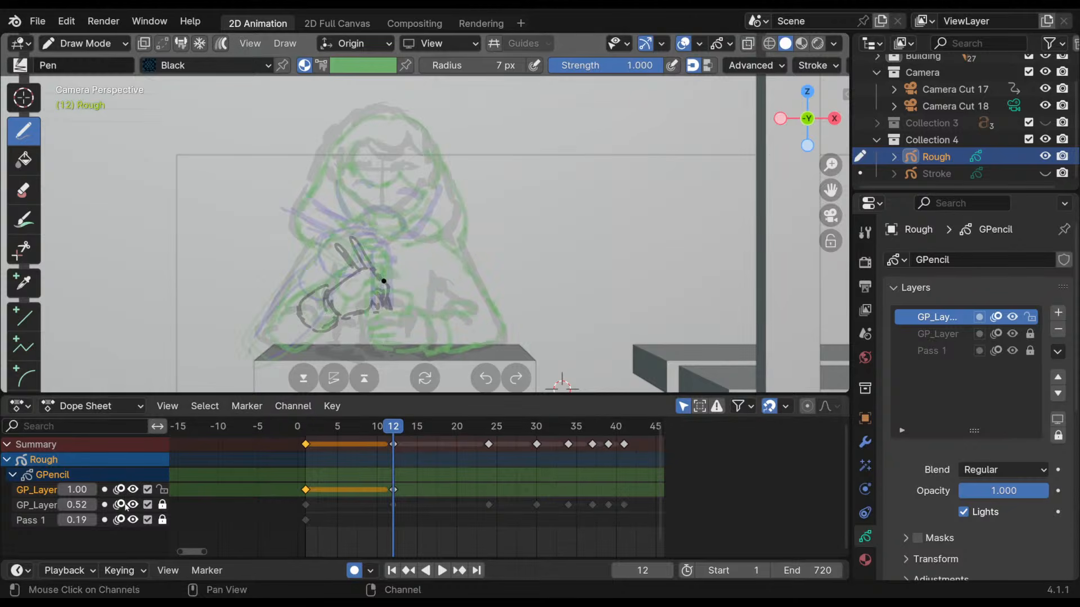
- Turn off onion skinning for the rough GP_Layer and the Pass 1 layer
key("Down")
key("Up")
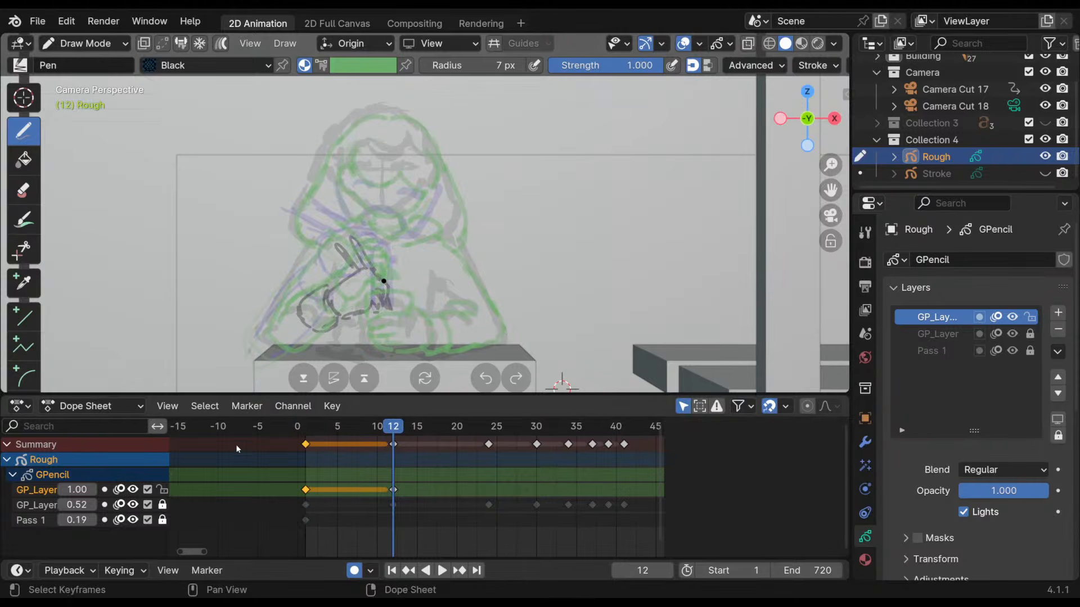
left_click_drag(119, 504, 120, 519)
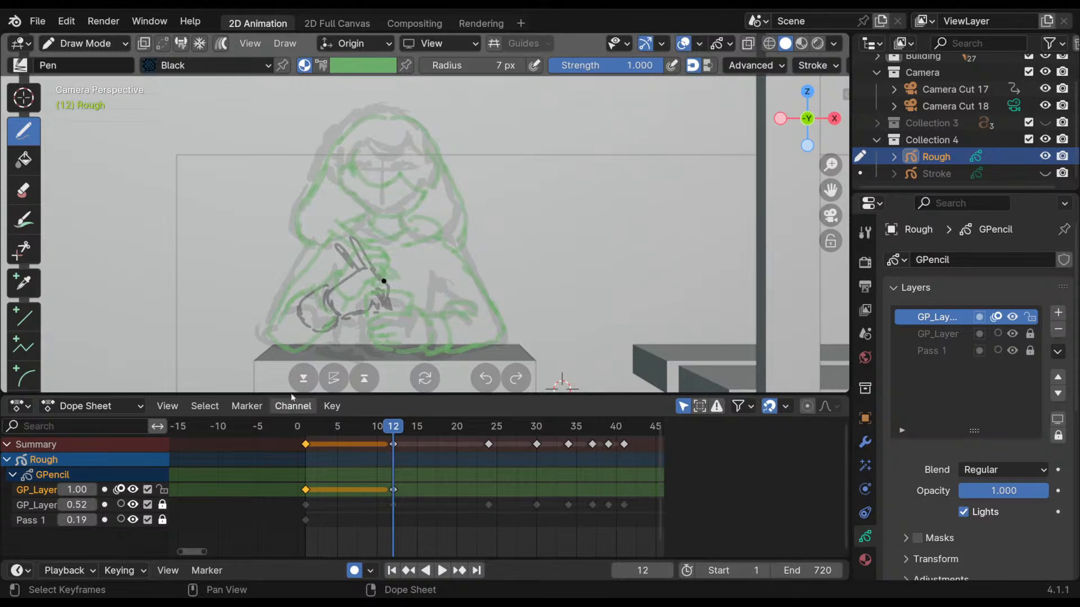
- Compare the full frame 1 drawing with the frame 12 drawing by flipping between the two keyframes
key("Down")
key("Up")
key("Down")
key("Up")
key("Down")
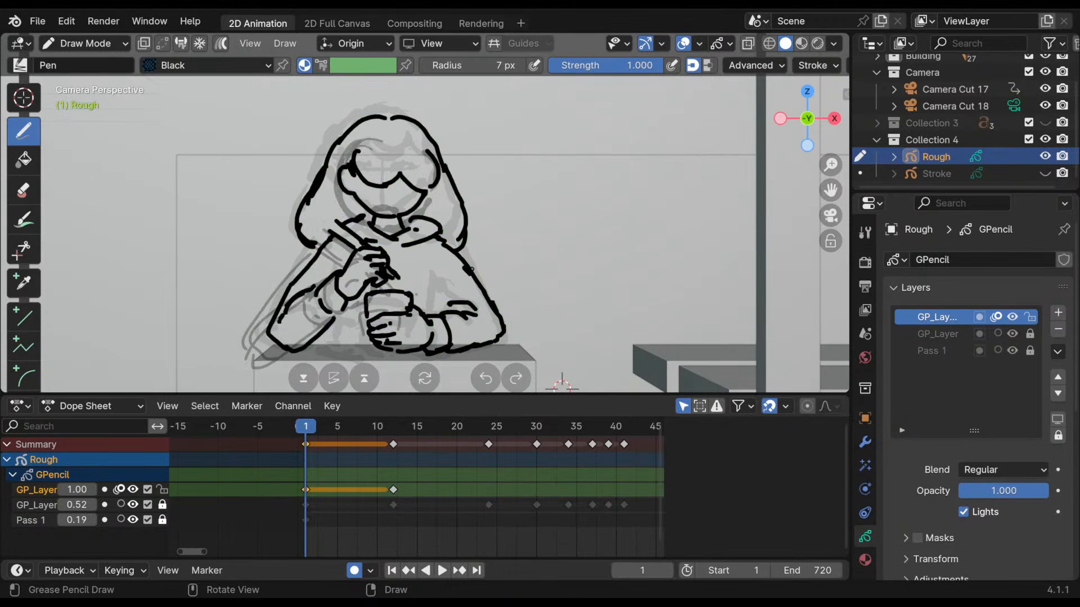
key("Up")
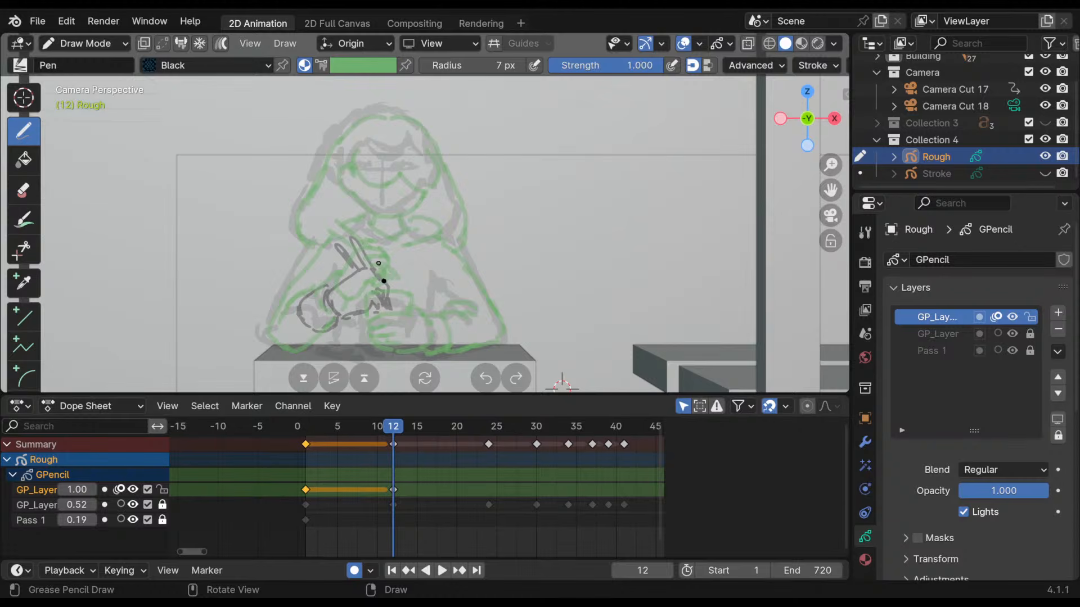
- Try drawing the raised hand, its sleeve cuff and the held stick over the rough pose on frame 12
mouse_move(372, 254)
left_mouse_down()
mouse_move(395, 279)
mouse_move(362, 258)
mouse_move(332, 282)
mouse_move(385, 292)
mouse_move(339, 302)
mouse_move(317, 324)
mouse_move(342, 310)
mouse_move(337, 299)
left_mouse_up()
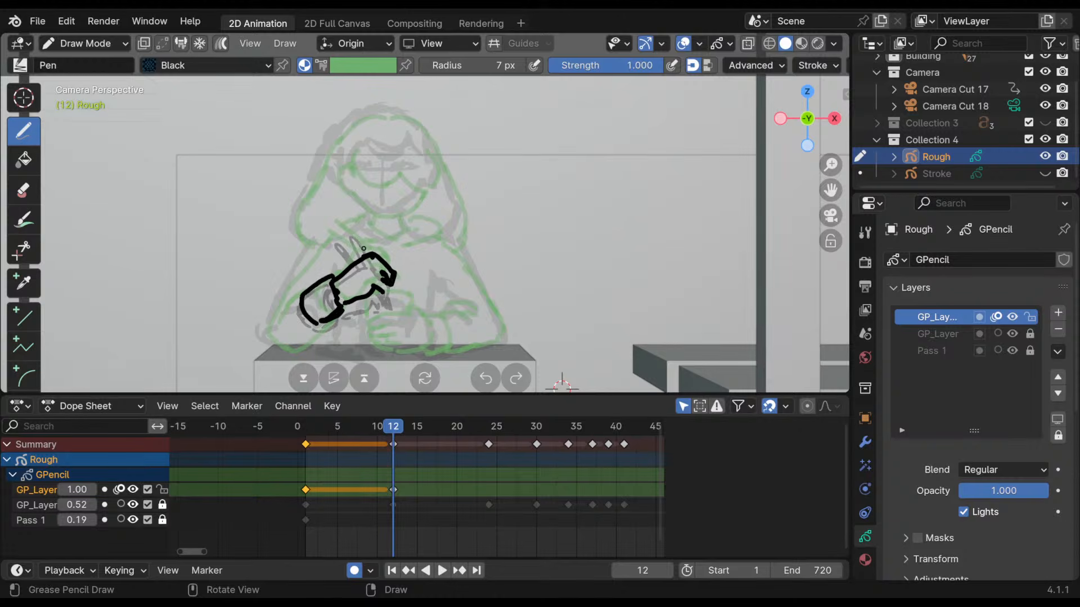
mouse_move(349, 235)
left_mouse_down()
mouse_move(368, 252)
mouse_move(359, 262)
mouse_move(403, 292)
left_mouse_up()
left_click_drag(373, 304, 386, 298)
left_click_drag(383, 303, 391, 295)
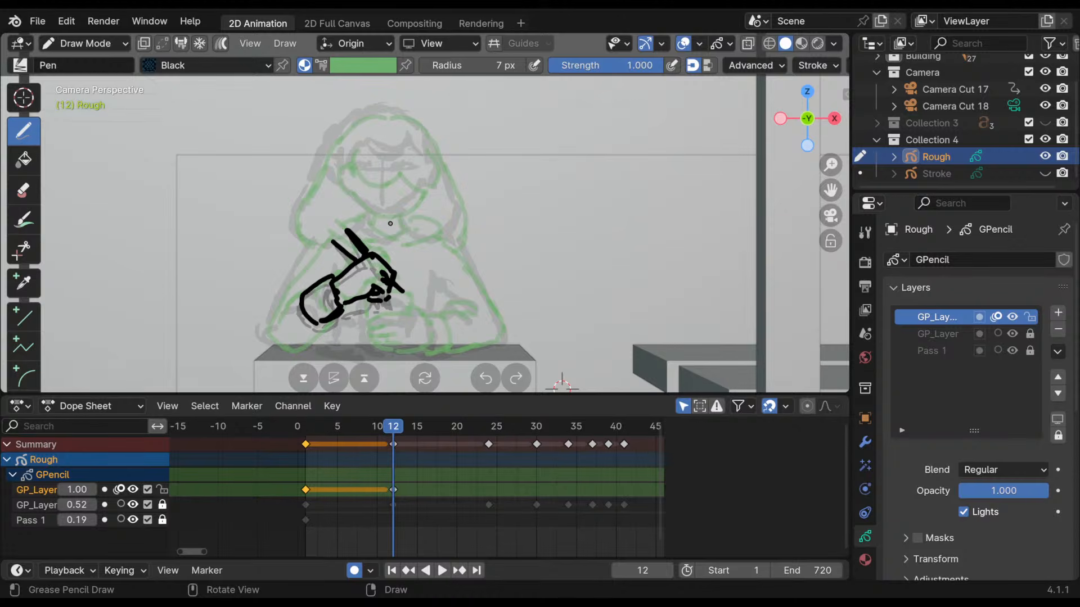
- Flip between keyframes 1 and 12 to check the newly drawn hand against the first pose
key("Up")
key("Down")
key("Up")
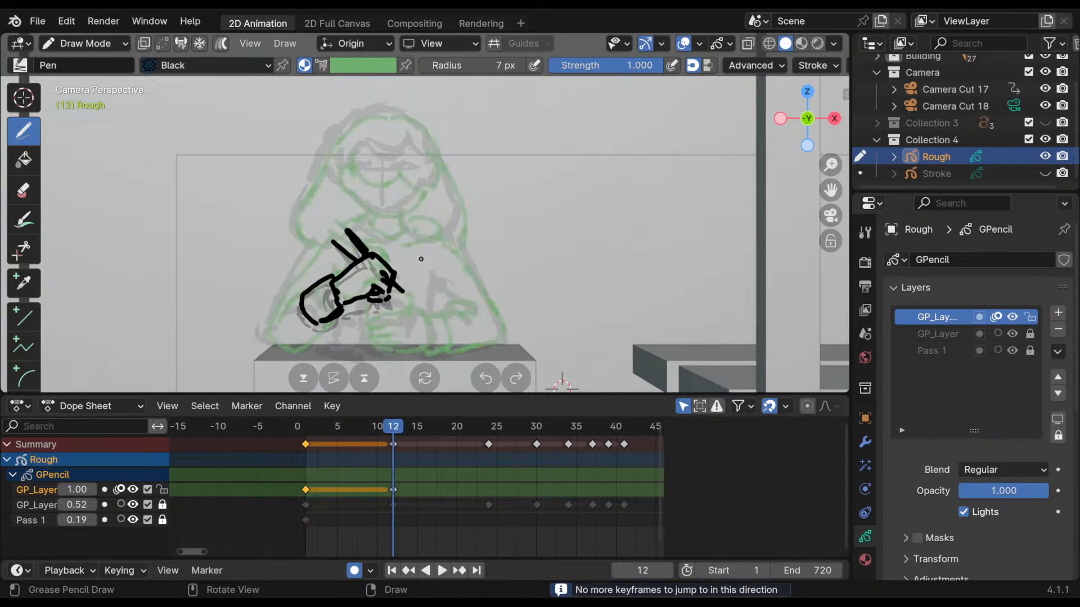
key("Down")
key("Up")
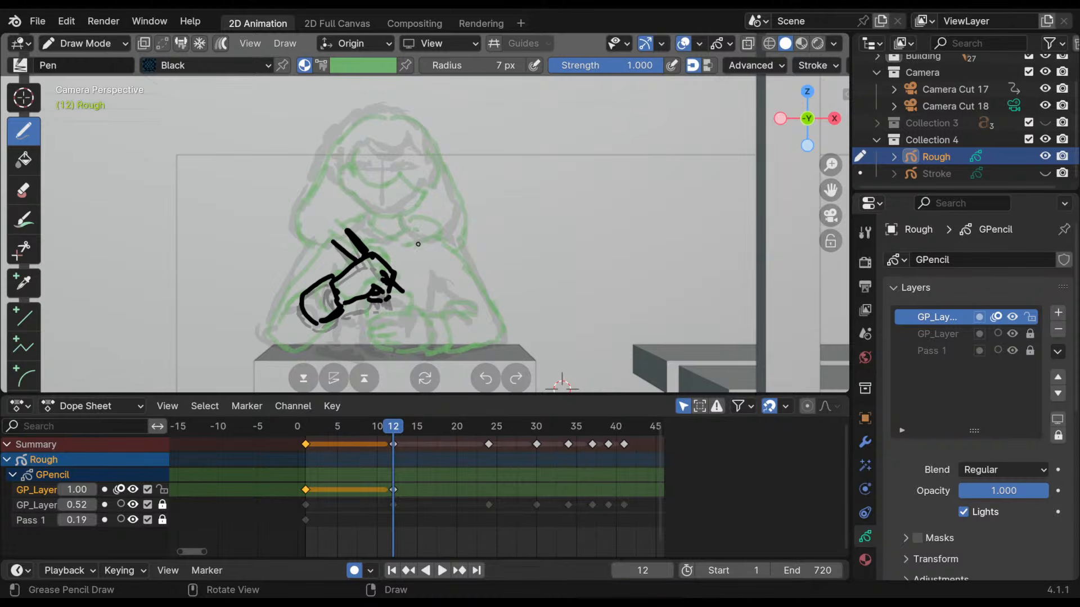
- Undo the hand and cuff strokes on frame 12, then try redrawing the hand slightly lower around the held stick
key("ctrl+z")
key("ctrl+z")
key("ctrl+z")
key("ctrl+z")
key("ctrl+z")
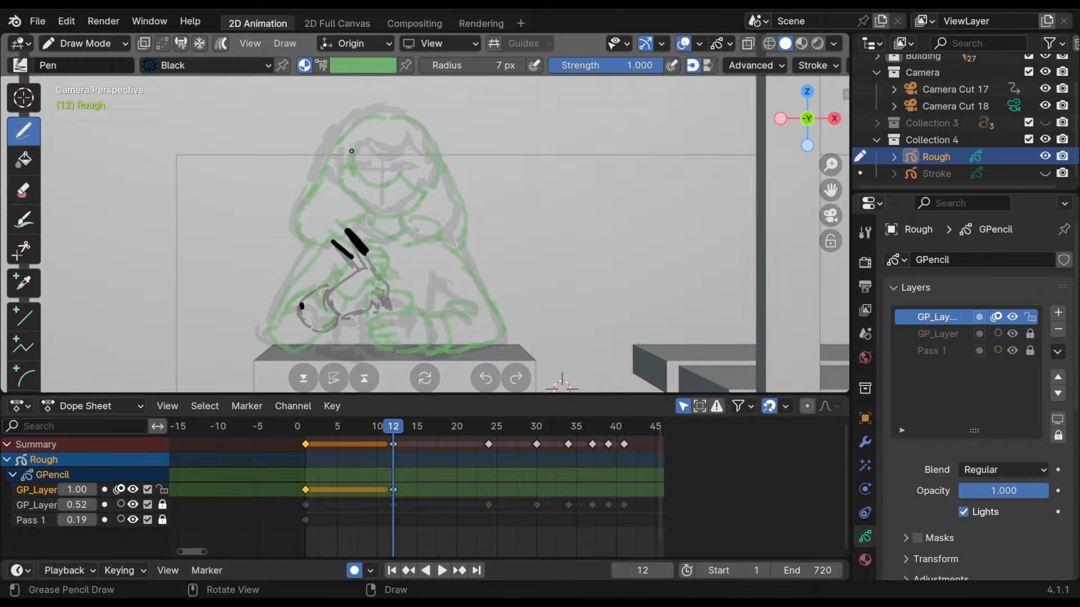
mouse_move(350, 233)
left_mouse_down()
mouse_move(380, 271)
mouse_move(349, 259)
mouse_move(369, 276)
mouse_move(385, 264)
mouse_move(398, 280)
mouse_move(349, 289)
mouse_move(378, 265)
mouse_move(377, 279)
mouse_move(396, 287)
mouse_move(363, 285)
mouse_move(404, 292)
mouse_move(350, 312)
left_mouse_up()
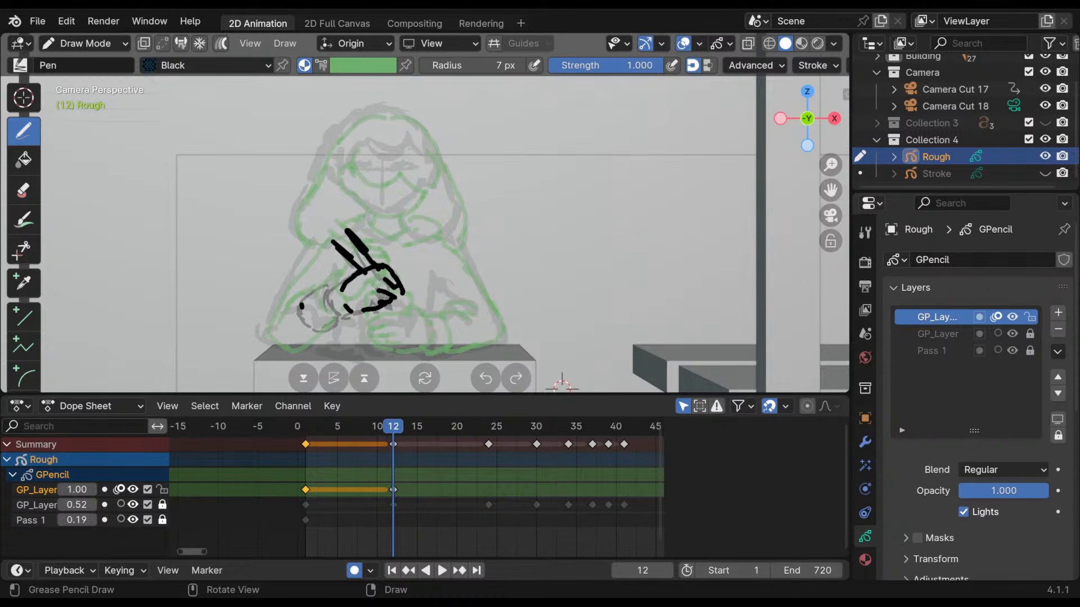
- Try drawing a curved sleeve cuff around the wrist and a short angled stroke beside the fingertips on frame 12
mouse_move(344, 276)
left_mouse_down()
mouse_move(320, 285)
mouse_move(337, 324)
left_mouse_up()
mouse_move(339, 275)
left_mouse_down("ctrl")
mouse_move(316, 291)
mouse_move(326, 324)
left_mouse_up("ctrl")
key("ctrl+z")
key("ctrl+z")
key("ctrl+z")
left_click_drag(331, 326, 349, 324)
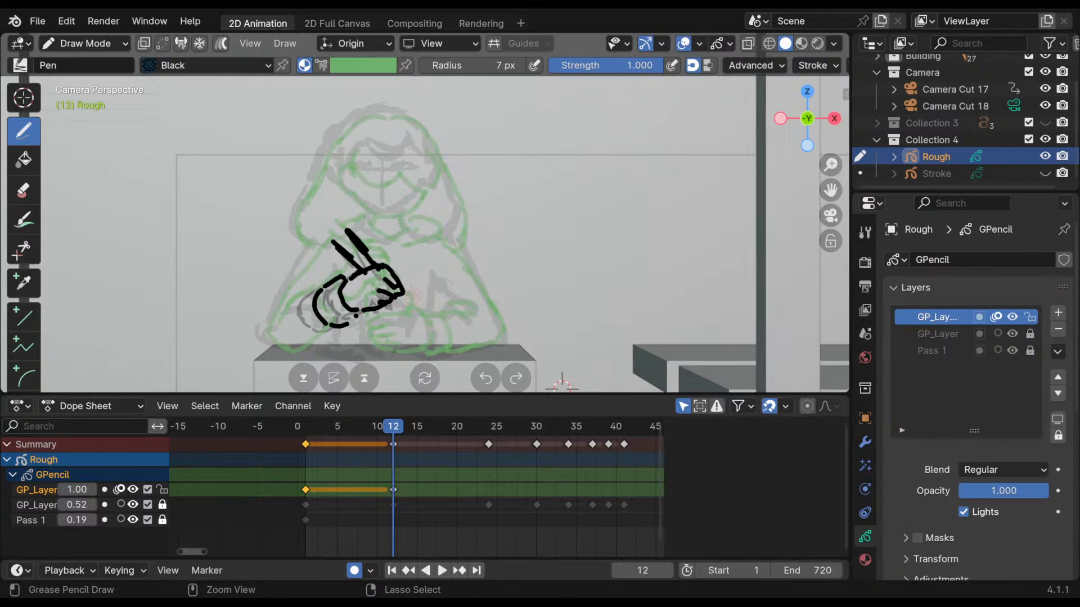
left_click_drag(415, 294, 410, 312)
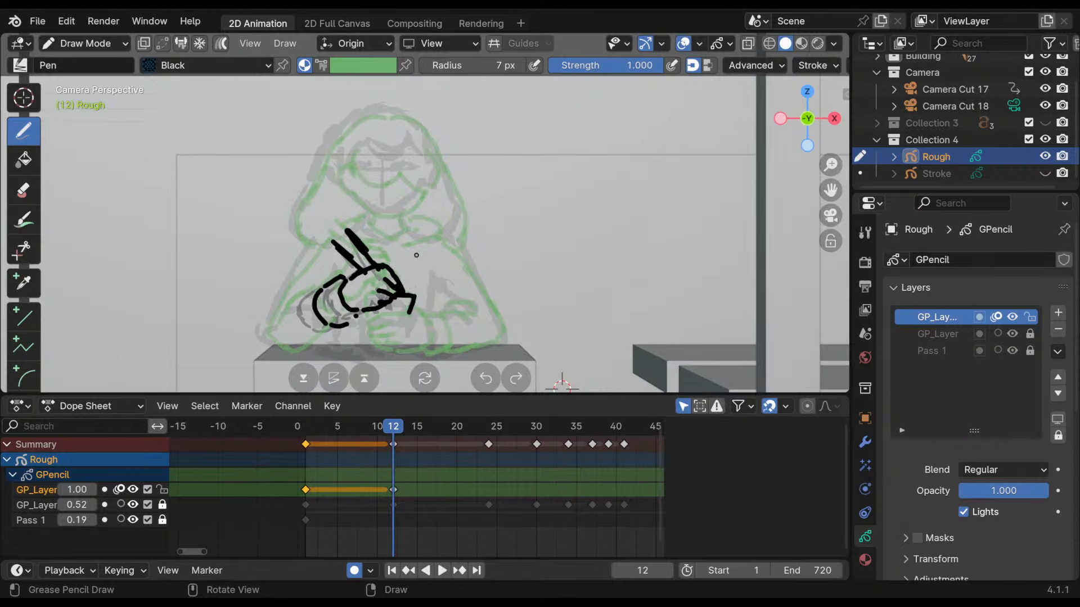
- Flip repeatedly between frames 1 and 12 to compare the redrawn hand and cuff with the first pose
key("Down")
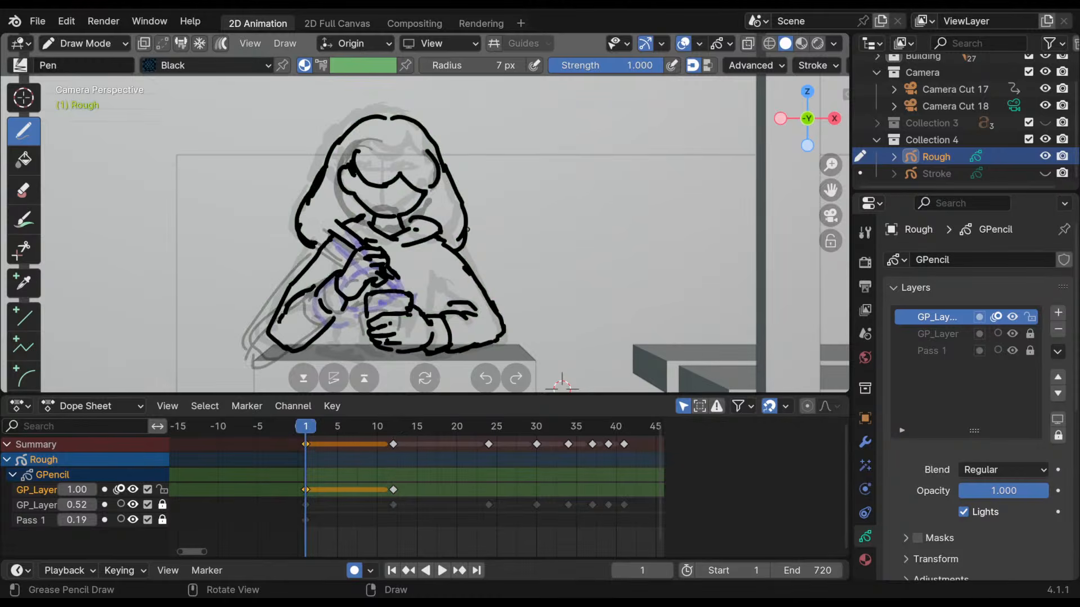
key("Up")
key("Down")
key("Up")
key("Down")
key("Up")
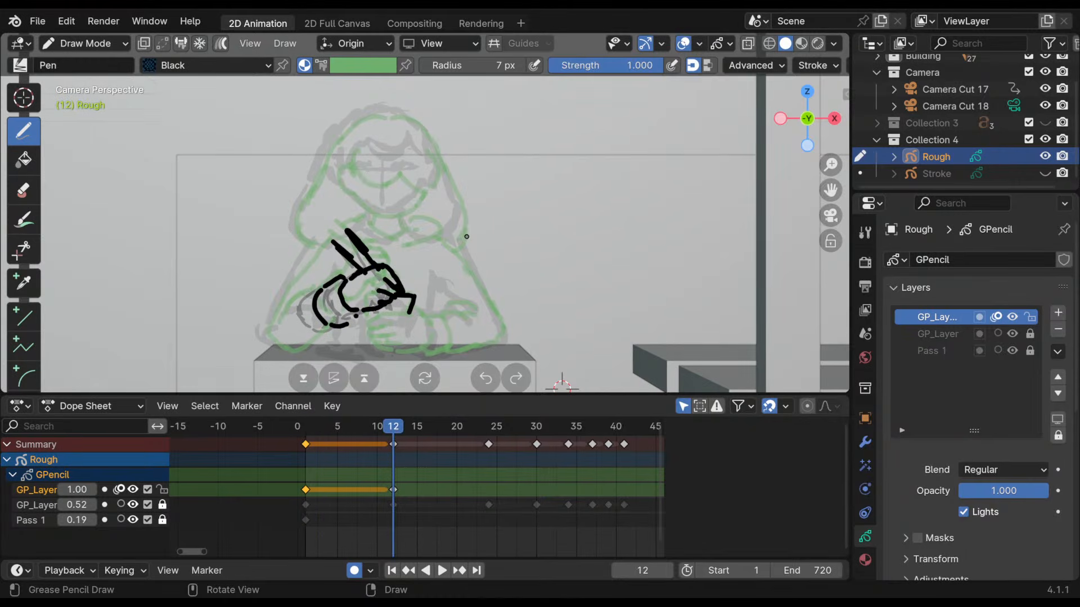
key("Down")
key("Up")
key("Down")
key("Up")
key("Down")
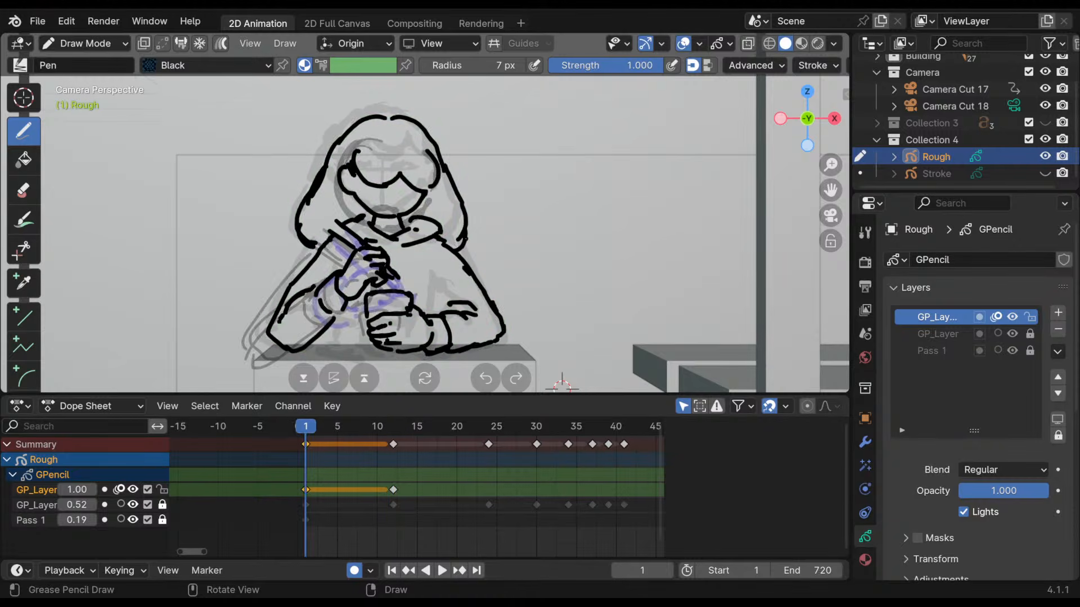
key("Up")
- Erase all clean lines on frame 12 and draw a new back of the hand with curled fingers higher up
mouse_move(366, 305)
left_mouse_down("ctrl")
mouse_move(414, 313)
mouse_move(374, 308)
mouse_move(392, 291)
mouse_move(414, 314)
mouse_move(333, 279)
mouse_move(333, 242)
mouse_move(393, 284)
mouse_move(388, 307)
mouse_move(410, 309)
left_mouse_up("ctrl")
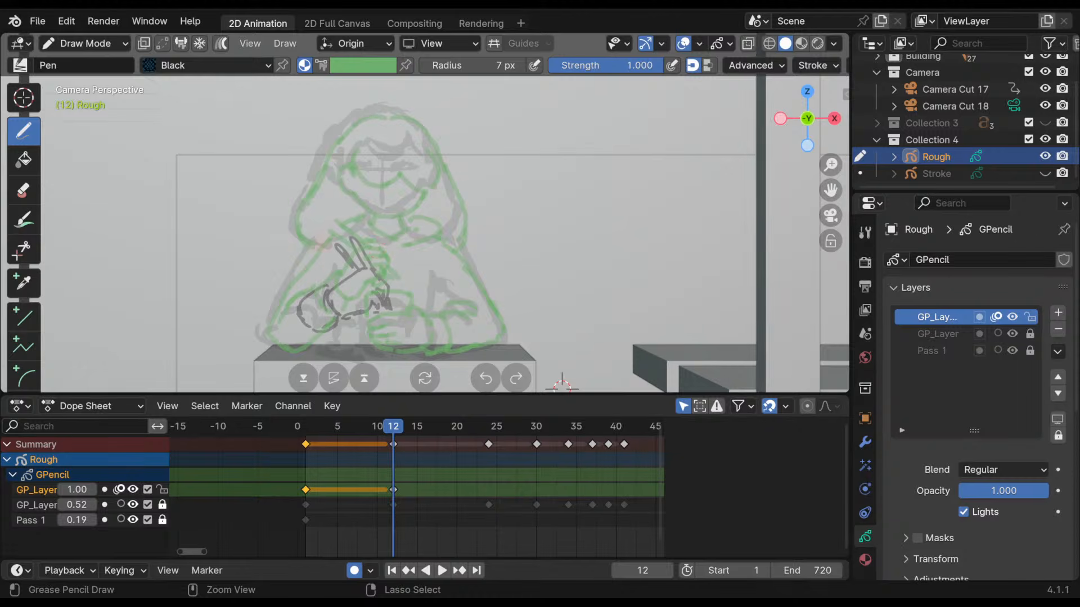
mouse_move(393, 441)
left_mouse_down()
mouse_move(377, 442)
mouse_move(393, 441)
left_mouse_up()
mouse_move(391, 262)
left_mouse_down()
mouse_move(346, 267)
mouse_move(355, 279)
mouse_move(398, 277)
mouse_move(387, 279)
left_mouse_up()
key("ctrl+z")
key("ctrl+z")
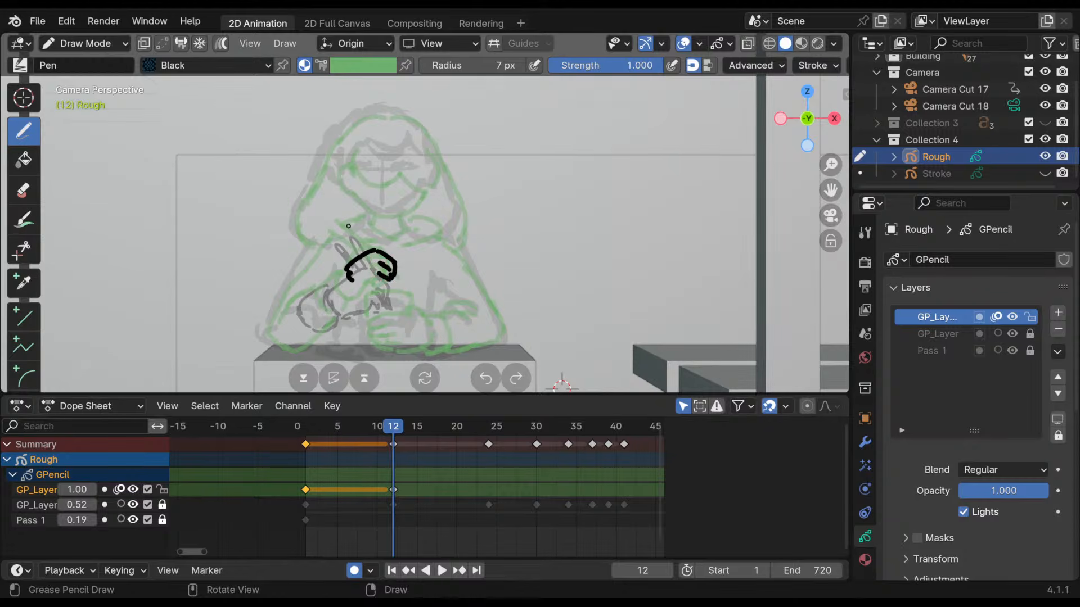
- Draw the two slanted lines of the held stick above the hand on frame 12, redoing them slightly higher
left_click_drag(355, 220, 374, 248)
left_click_drag(339, 225, 360, 252)
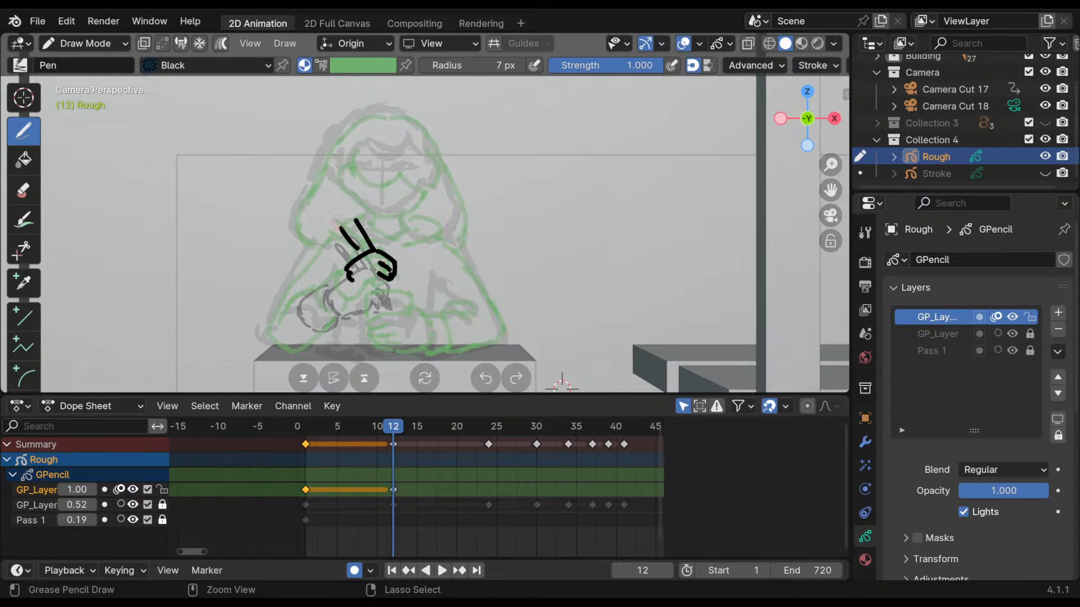
key("ctrl+z")
key("ctrl+z")
mouse_move(349, 213)
left_mouse_down()
mouse_move(371, 247)
mouse_move(359, 248)
left_mouse_up()
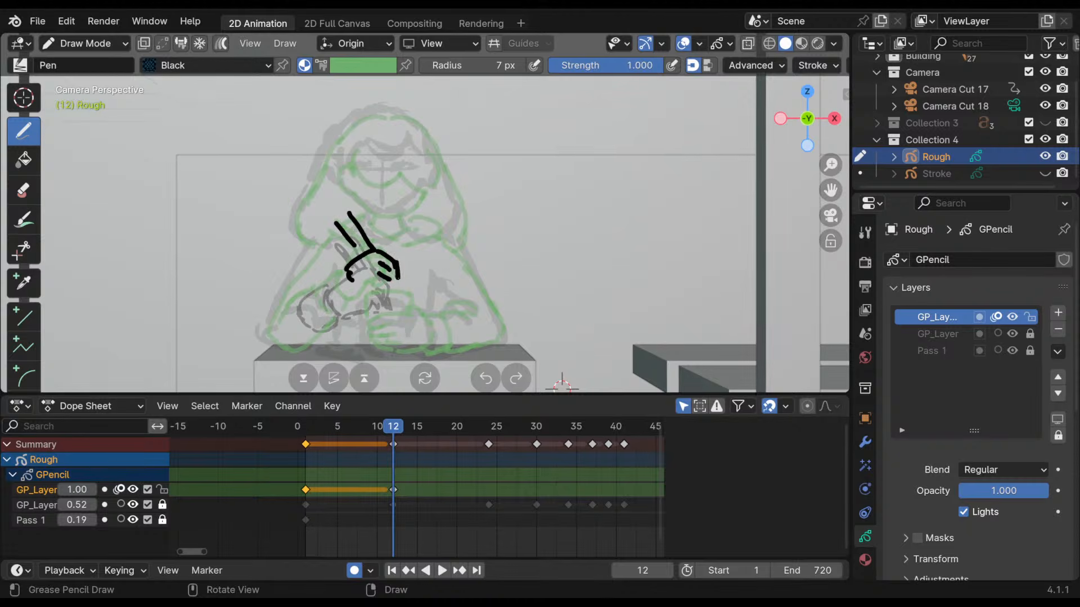
- Draw the palm outline and the lower curled fingers of the raised hand on frame 12
left_click_drag(393, 266, 397, 281)
key("ctrl+z")
key("ctrl+z")
mouse_move(362, 253)
left_mouse_down()
mouse_move(342, 270)
mouse_move(369, 290)
left_mouse_up()
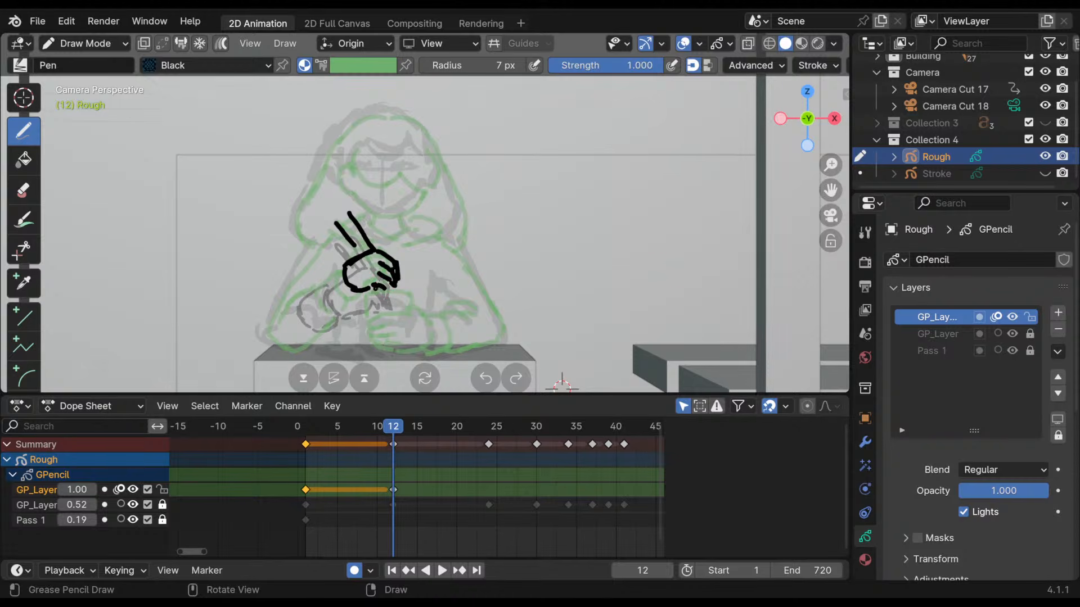
left_click_drag(373, 288, 395, 296)
- Draw a rounded sleeve cuff around the wrist of the raised hand, reworking its upper edge
mouse_move(344, 259)
left_mouse_down()
mouse_move(326, 267)
mouse_move(340, 296)
left_mouse_up()
key("ctrl+z")
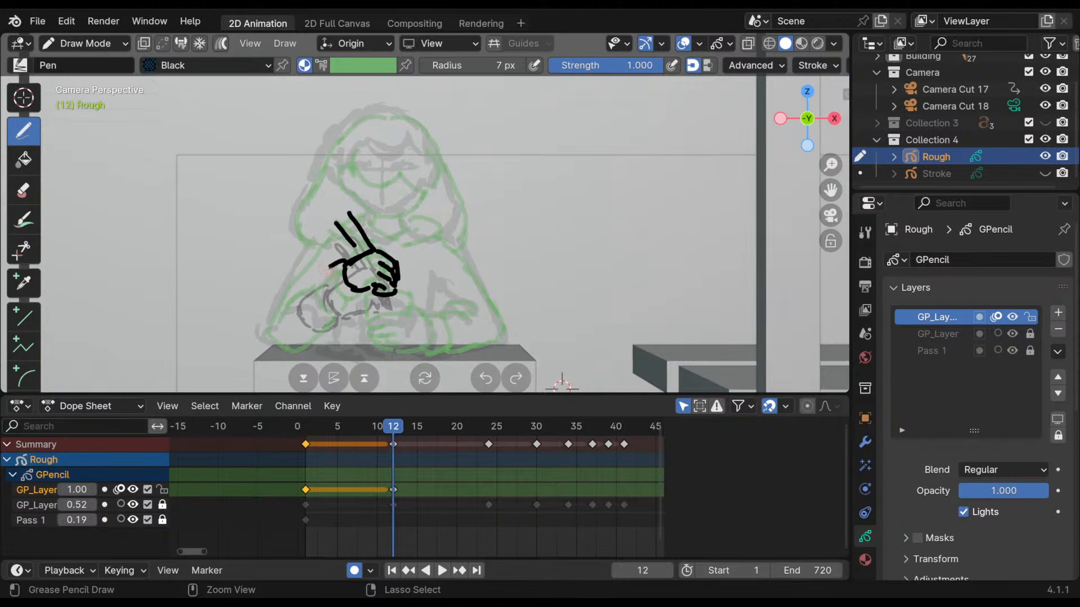
mouse_move(345, 256)
left_mouse_down()
mouse_move(322, 294)
mouse_move(344, 298)
mouse_move(319, 273)
mouse_move(334, 302)
mouse_move(347, 301)
left_mouse_up()
mouse_move(324, 266)
left_mouse_down("ctrl")
mouse_move(325, 298)
mouse_move(343, 302)
mouse_move(321, 289)
left_mouse_up("ctrl")
left_click_drag(323, 296, 351, 300)
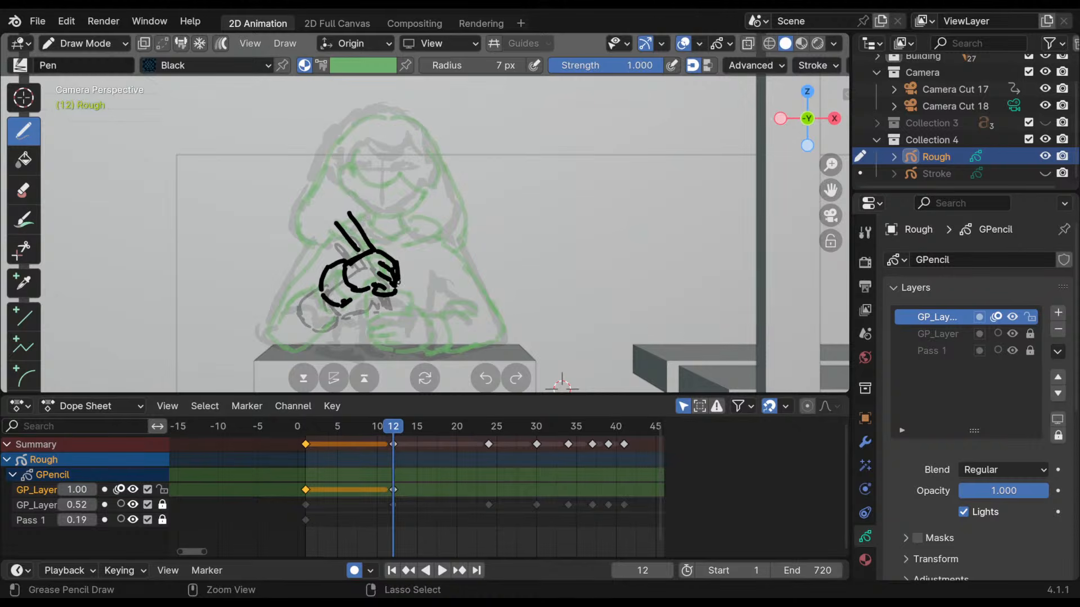
- Redraw the outer finger of the raised hand and extend its tip below the other fingers
key("ctrl+z")
key("ctrl+z")
left_click_drag(390, 258, 400, 271)
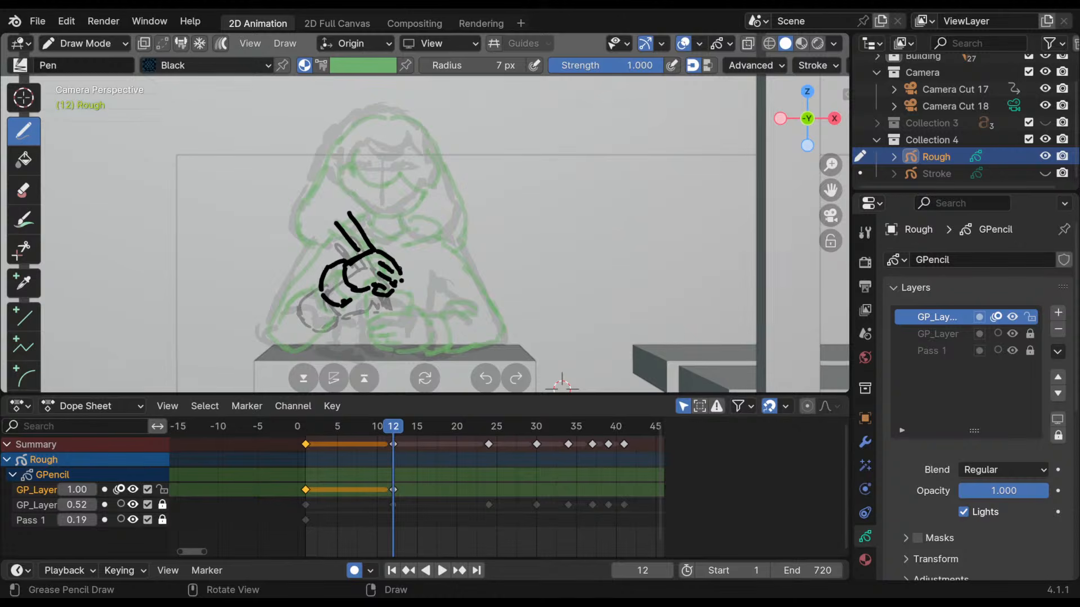
key("ctrl+z")
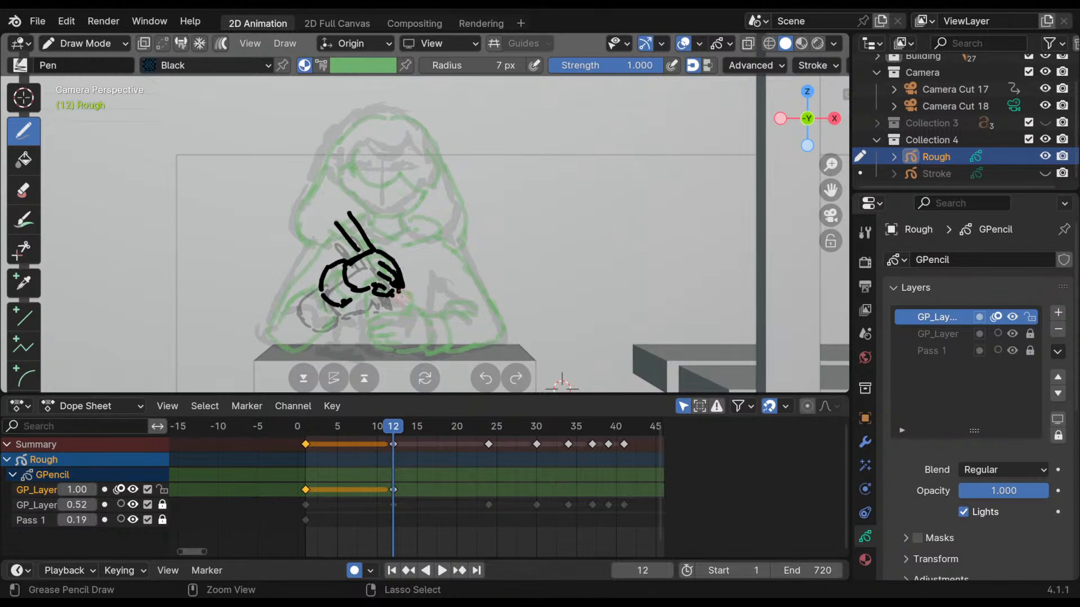
left_click_drag(401, 290, 406, 298)
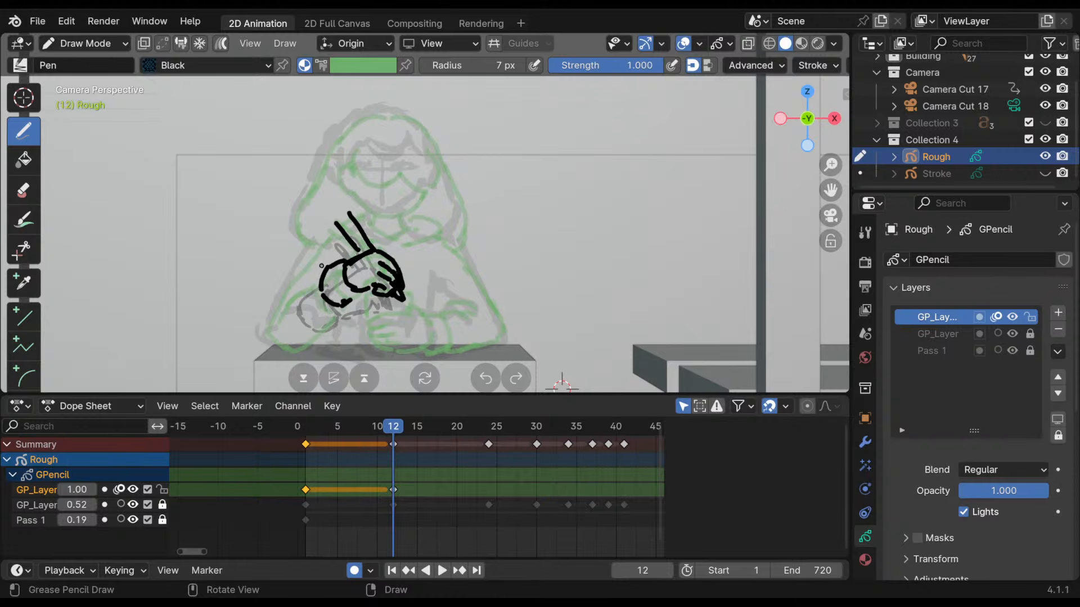
- Draw the forearm from the cuff to the elbow and a line for the upper arm toward the shoulder
mouse_move(323, 269)
left_mouse_down()
mouse_move(285, 269)
mouse_move(269, 292)
mouse_move(275, 323)
mouse_move(299, 322)
mouse_move(275, 321)
mouse_move(287, 326)
left_mouse_up()
mouse_move(298, 322)
left_mouse_down("ctrl")
mouse_move(271, 324)
mouse_move(329, 307)
left_mouse_up("ctrl")
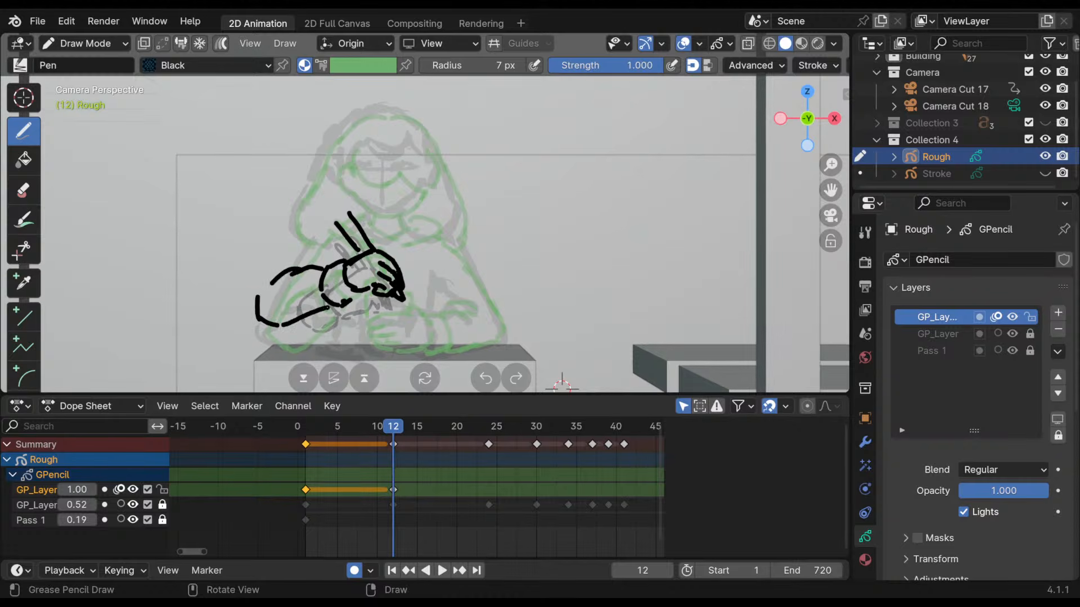
left_click_drag(281, 265, 330, 233)
- Play the animation from just before frame 12 to check the arm movement, and return to frame 12
left_click(376, 445)
key("space")
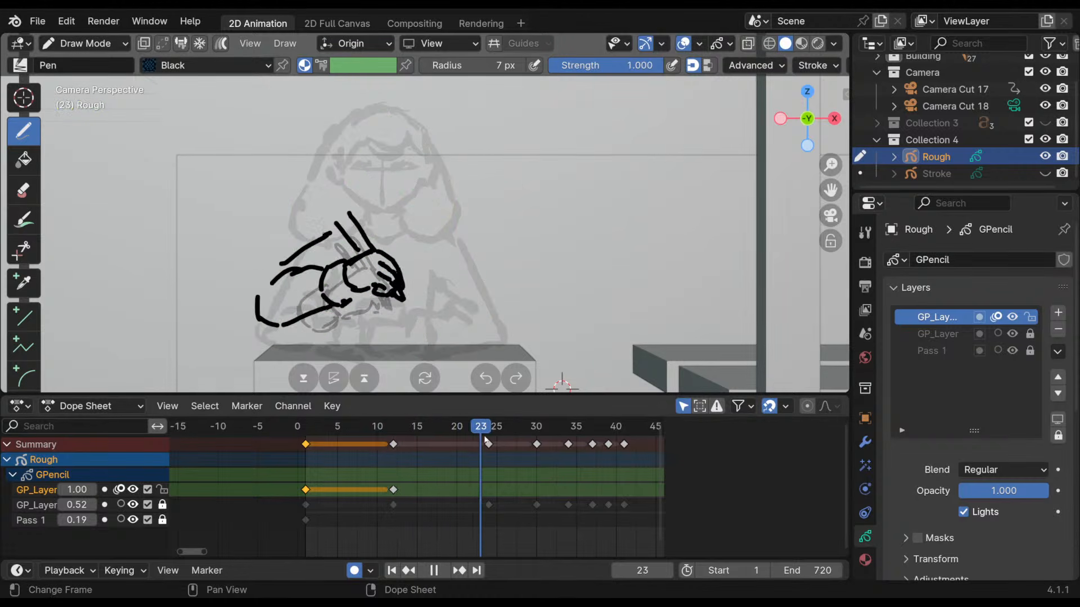
left_click(373, 448)
left_click_drag(375, 449, 396, 449)
- Rework the elbow corner and upper-arm line on frame 12, and remove the stray dot near the shoulder
mouse_move(278, 325)
left_mouse_down("ctrl")
mouse_move(258, 299)
mouse_move(279, 277)
mouse_move(266, 290)
mouse_move(288, 323)
left_mouse_up("ctrl")
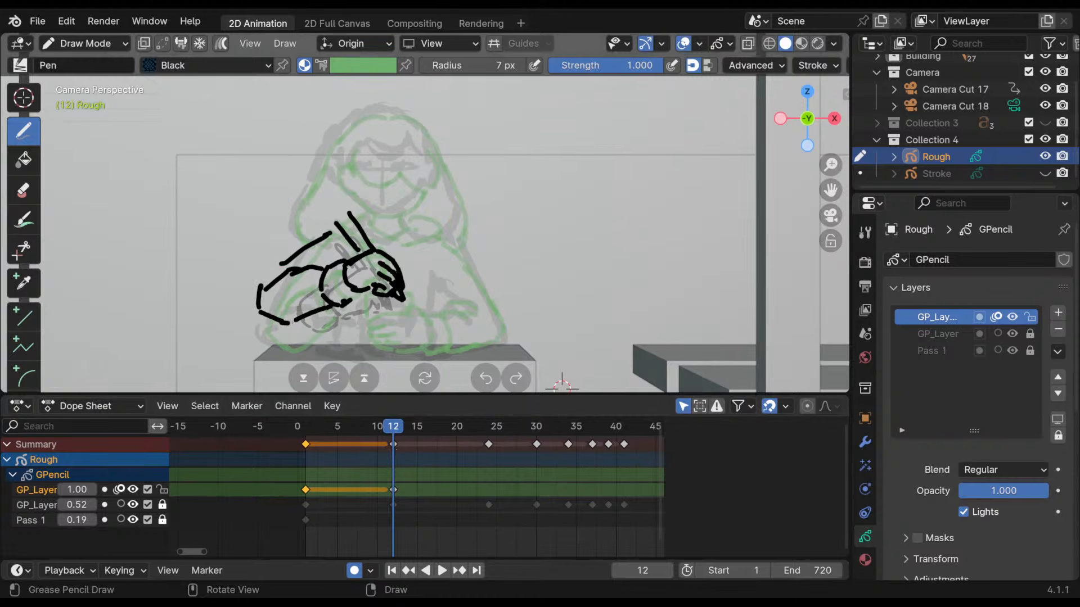
mouse_move(292, 259)
left_mouse_down("ctrl")
mouse_move(265, 280)
mouse_move(326, 236)
left_mouse_up("ctrl")
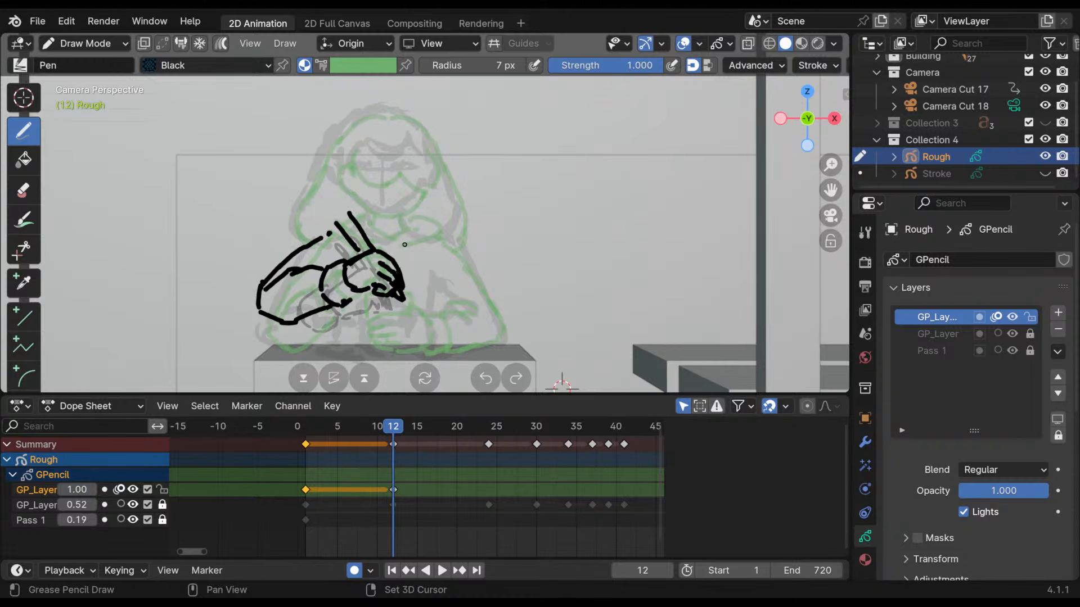
middle_click_drag(417, 226, 392, 217, "shift")
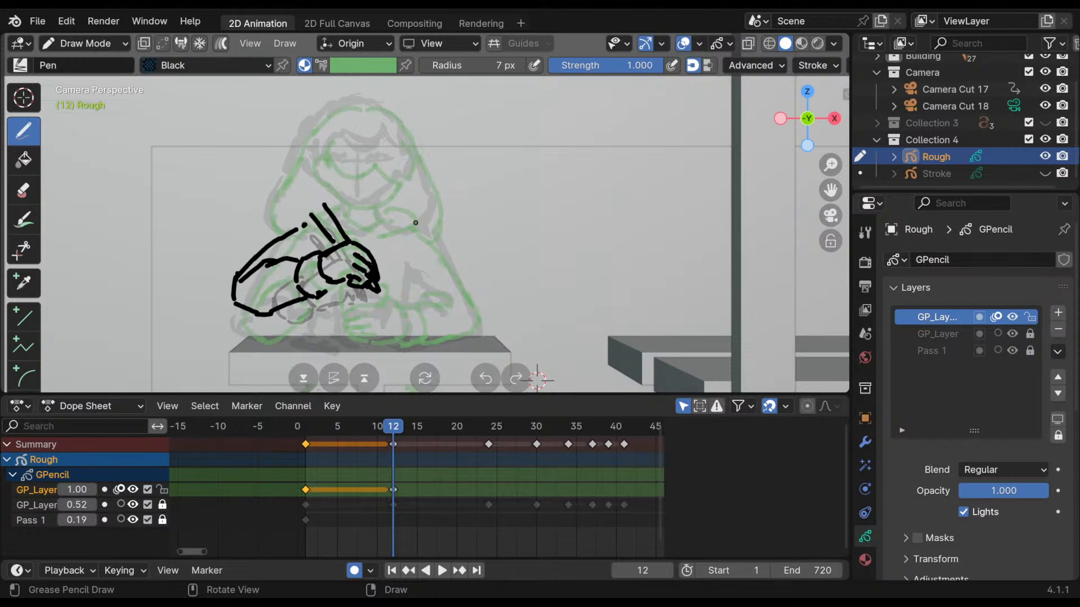
middle_click_drag(431, 217, 432, 183, "shift")
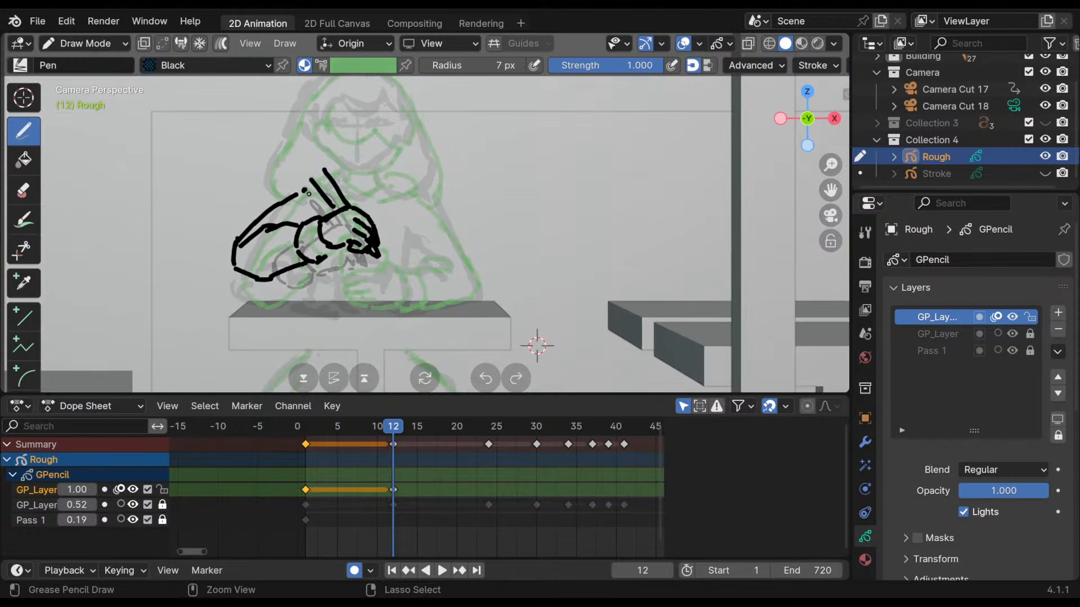
key("ctrl+z")
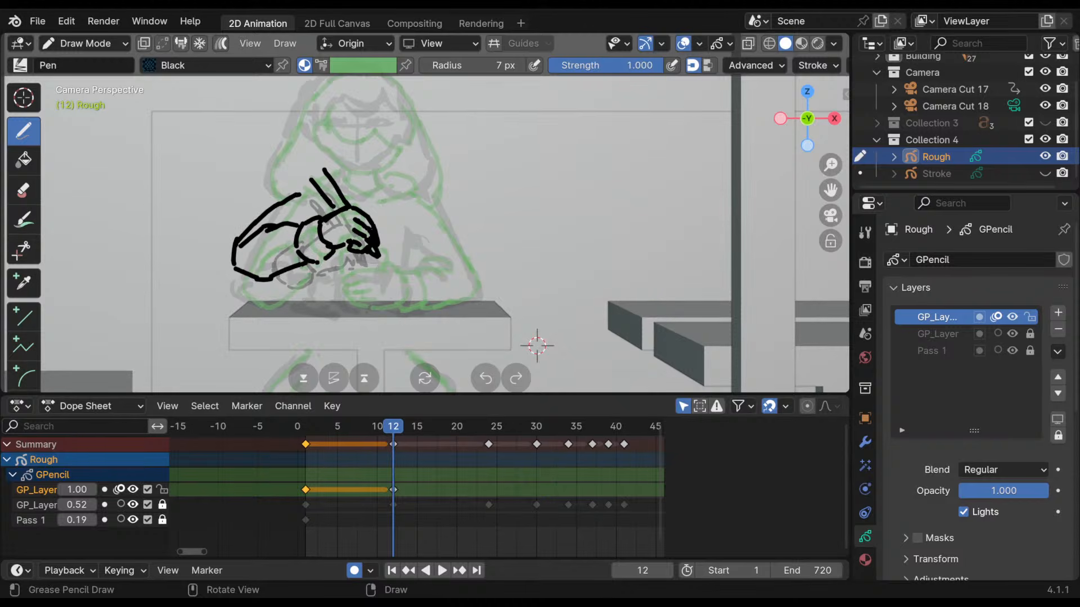
- Flip repeatedly between frames 1 and 12 to compare the arm's position and elbow in the two poses
left_click_drag(386, 430, 394, 428)
key("Down")
key("Up")
key("Up")
key("Down")
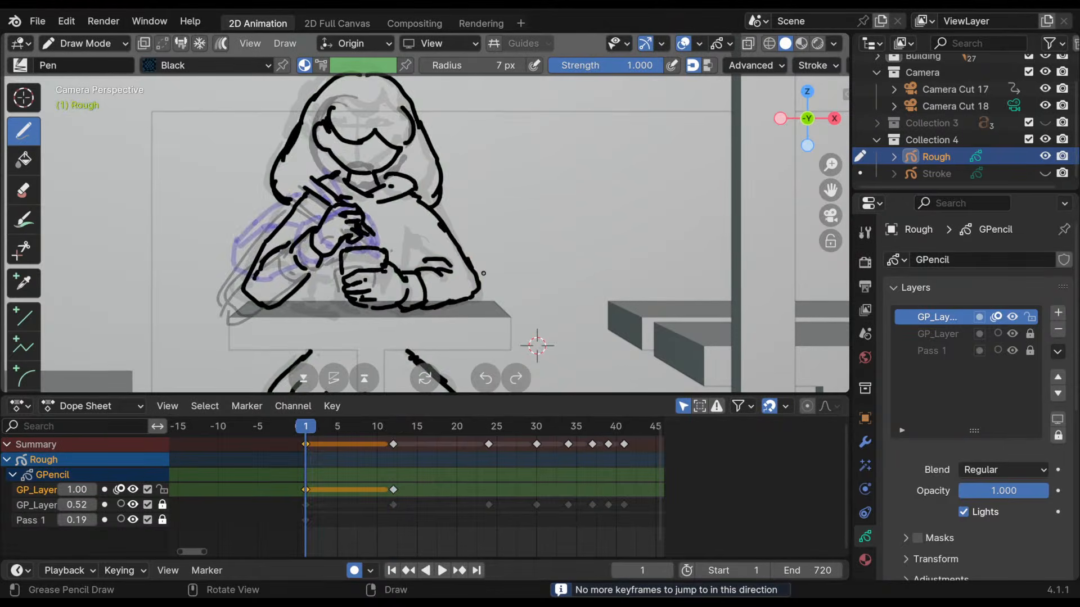
key("Up")
key("Down")
key("Up")
key("Down")
key("Up")
key("Down")
key("Up")
- Go back to frame 12, erase the old elbow lines and redraw the arm with a lower, rounded elbow
mouse_move(465, 429)
left_mouse_down()
mouse_move(497, 430)
mouse_move(381, 442)
left_mouse_up()
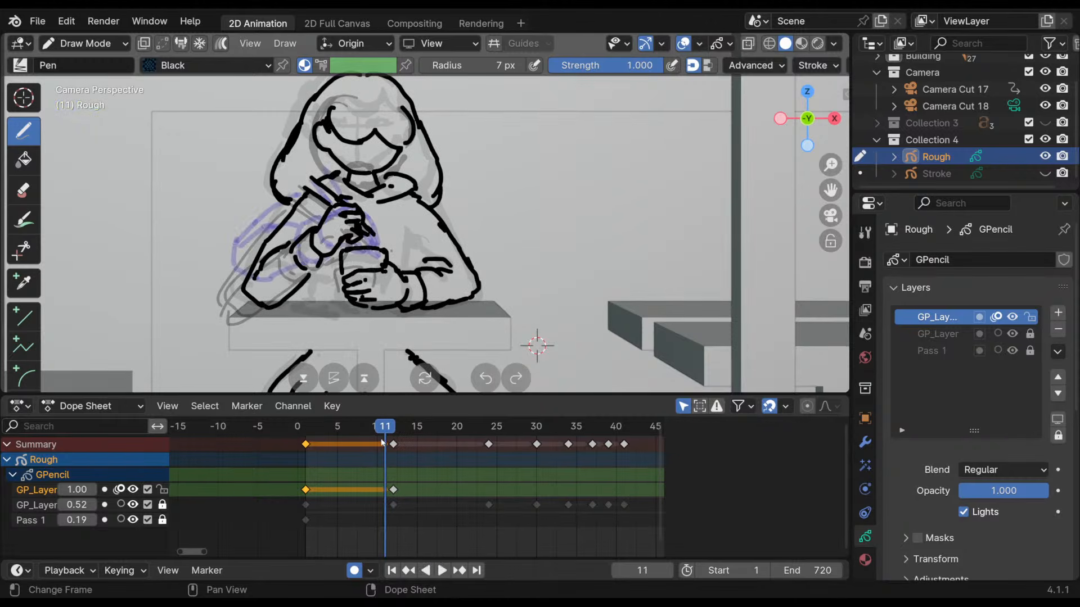
left_click(395, 441)
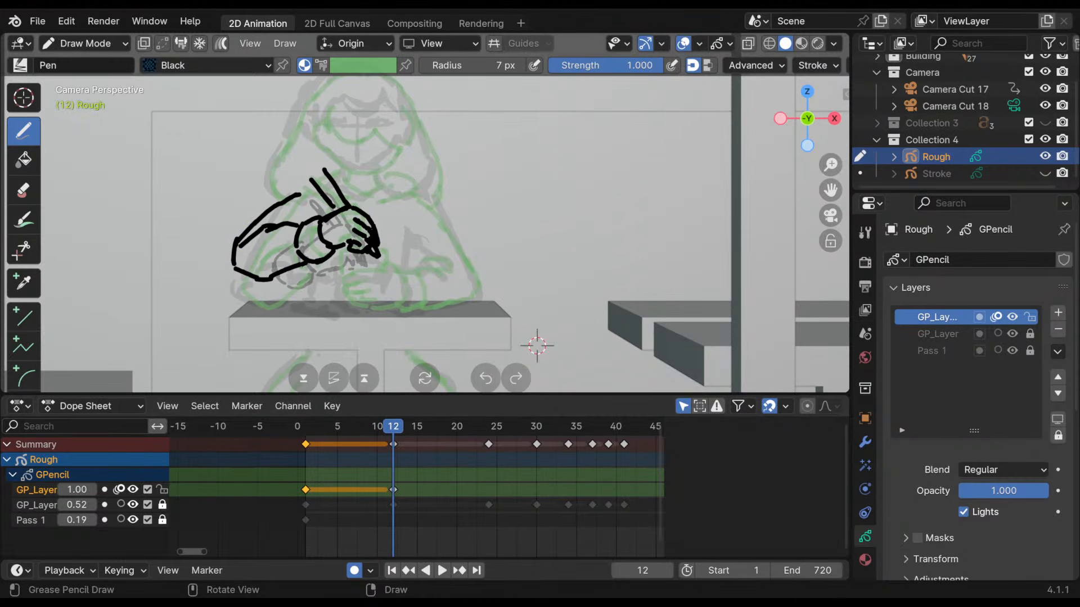
left_click_drag(240, 248, 242, 269, "ctrl")
mouse_move(296, 226)
left_mouse_down()
mouse_move(257, 247)
mouse_move(253, 259)
mouse_move(286, 272)
mouse_move(269, 287)
mouse_move(237, 276)
mouse_move(250, 235)
left_mouse_up()
mouse_move(299, 195)
left_mouse_down()
mouse_move(243, 257)
mouse_move(297, 196)
mouse_move(251, 254)
left_mouse_up()
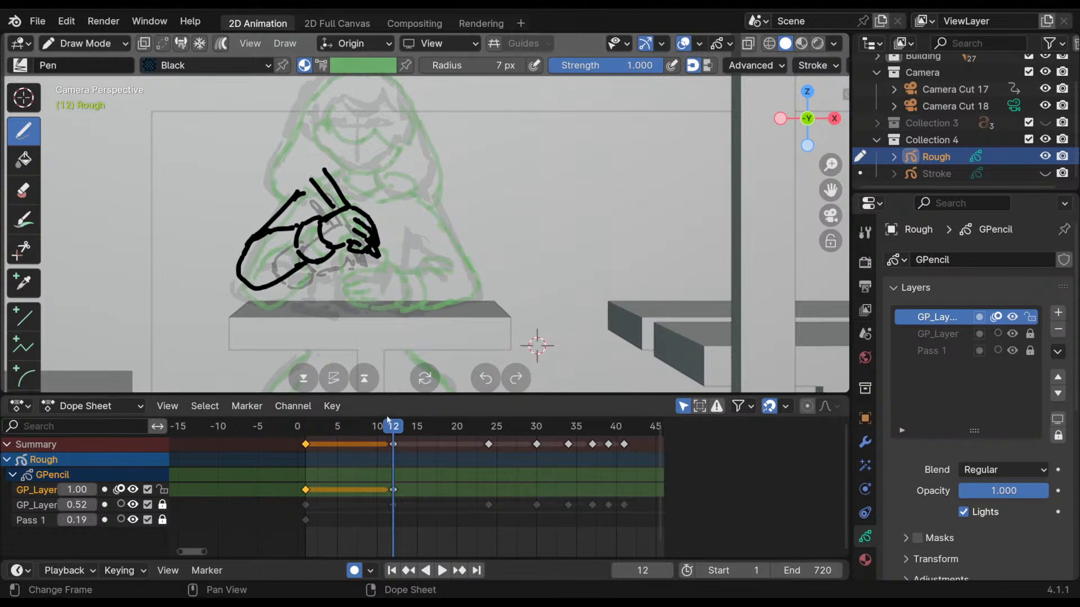
mouse_move(393, 428)
left_mouse_down()
mouse_move(499, 429)
mouse_move(394, 429)
mouse_move(416, 426)
mouse_move(377, 444)
mouse_move(498, 445)
mouse_move(377, 444)
mouse_move(414, 473)
mouse_move(494, 470)
mouse_move(362, 468)
mouse_move(397, 473)
left_mouse_up()
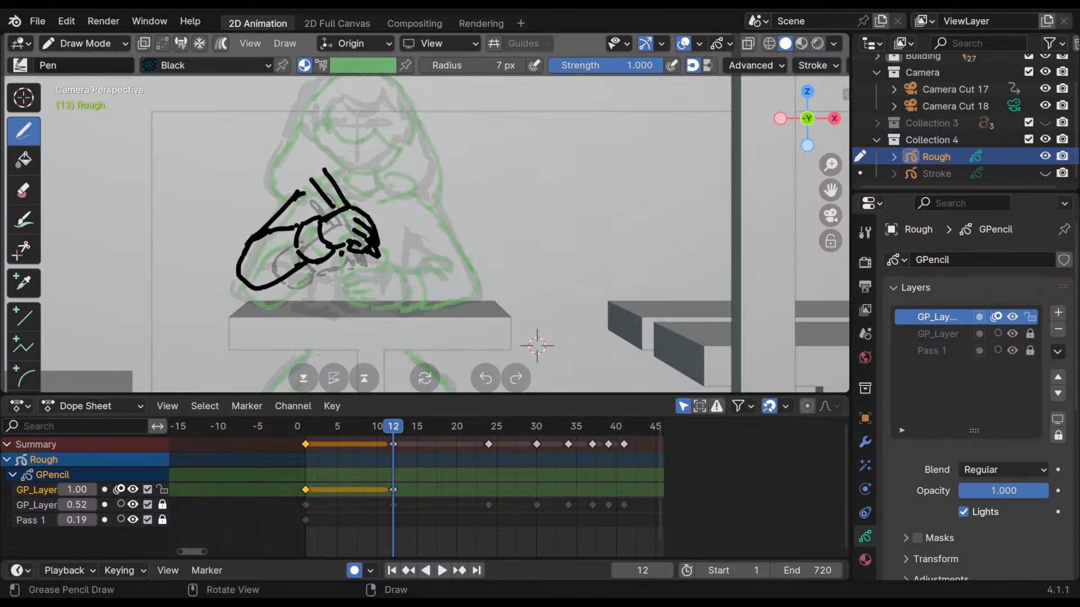
- Draw the cup's rim and sides under the hand on frame 12, play the animation and stop on frame 16
mouse_move(341, 255)
left_mouse_down()
mouse_move(388, 258)
mouse_move(348, 252)
mouse_move(386, 249)
left_mouse_up()
key("space")
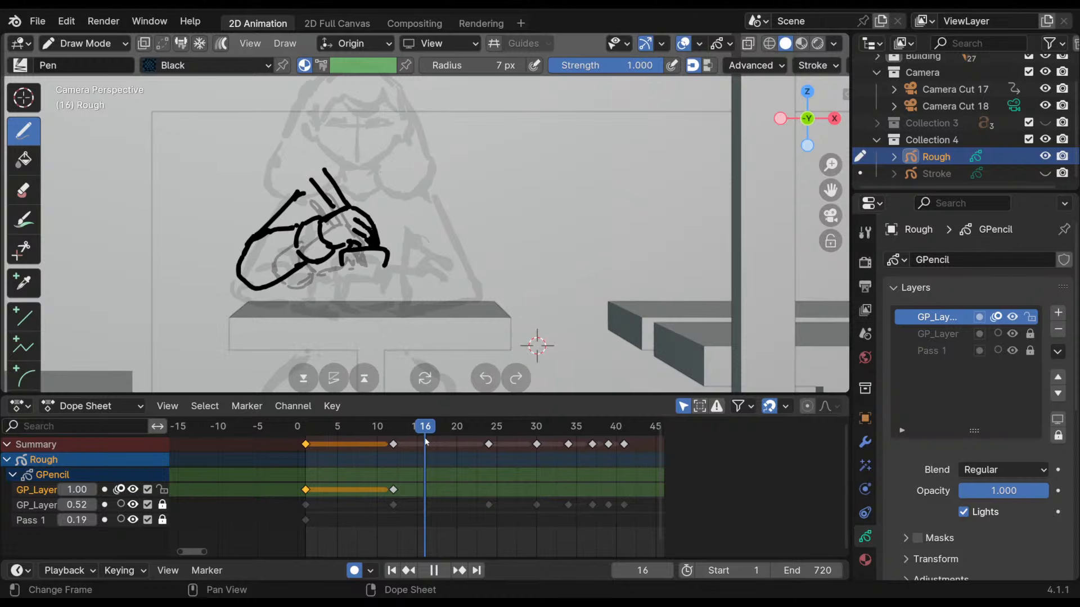
mouse_move(425, 442)
left_mouse_down()
mouse_move(394, 454)
mouse_move(487, 460)
mouse_move(395, 468)
mouse_move(424, 466)
left_mouse_up()
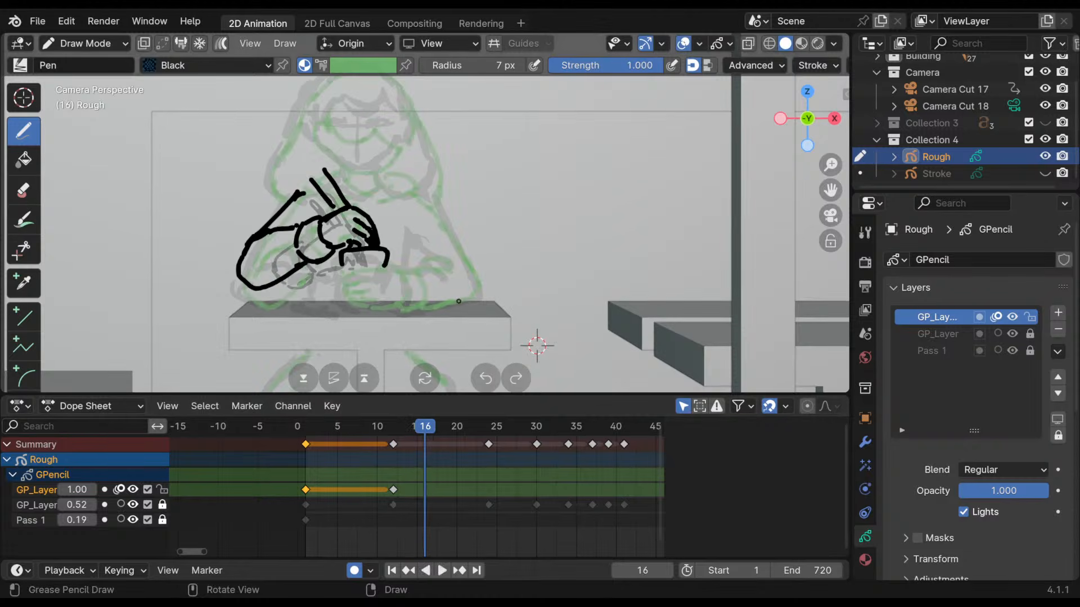
- Start a new keyframe on frame 16 and draw the cup, the hand and the sleeve cuff slightly lower
left_click(384, 257)
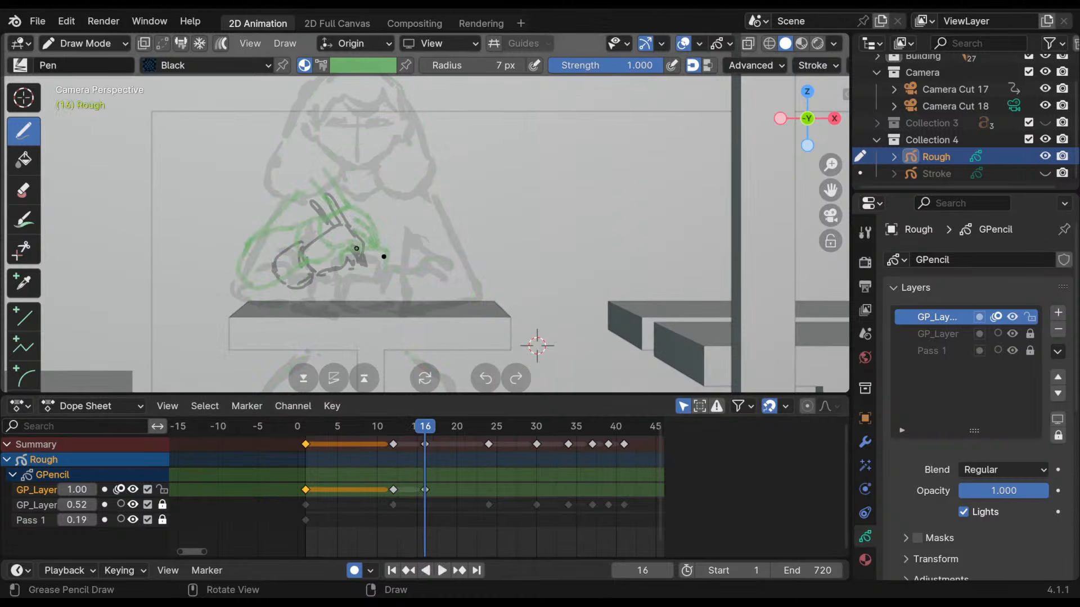
mouse_move(342, 267)
left_mouse_down()
mouse_move(340, 256)
mouse_move(387, 250)
mouse_move(387, 269)
left_mouse_up()
mouse_move(329, 240)
left_mouse_down()
mouse_move(367, 222)
mouse_move(350, 220)
mouse_move(375, 238)
mouse_move(329, 250)
mouse_move(300, 243)
mouse_move(337, 262)
left_mouse_up()
key("ctrl+z")
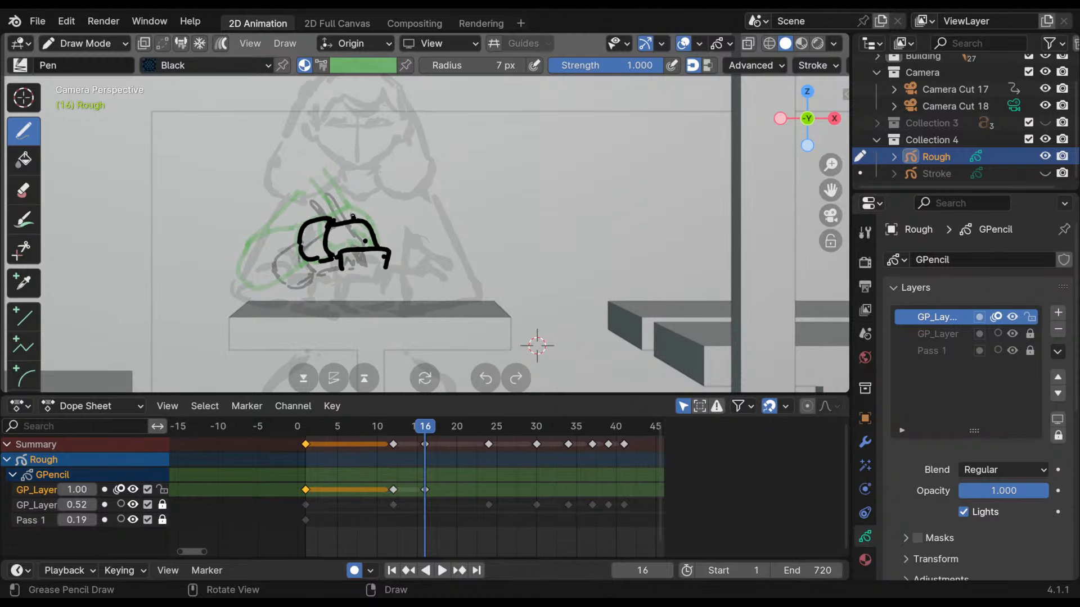
- Draw the held object's slanted lines above the hand and the forearm with its rounded elbow on frame 16
mouse_move(331, 186)
left_mouse_down()
mouse_move(362, 218)
mouse_move(259, 225)
left_mouse_up()
key("ctrl+z")
key("ctrl+z")
left_click_drag(247, 235, 236, 255)
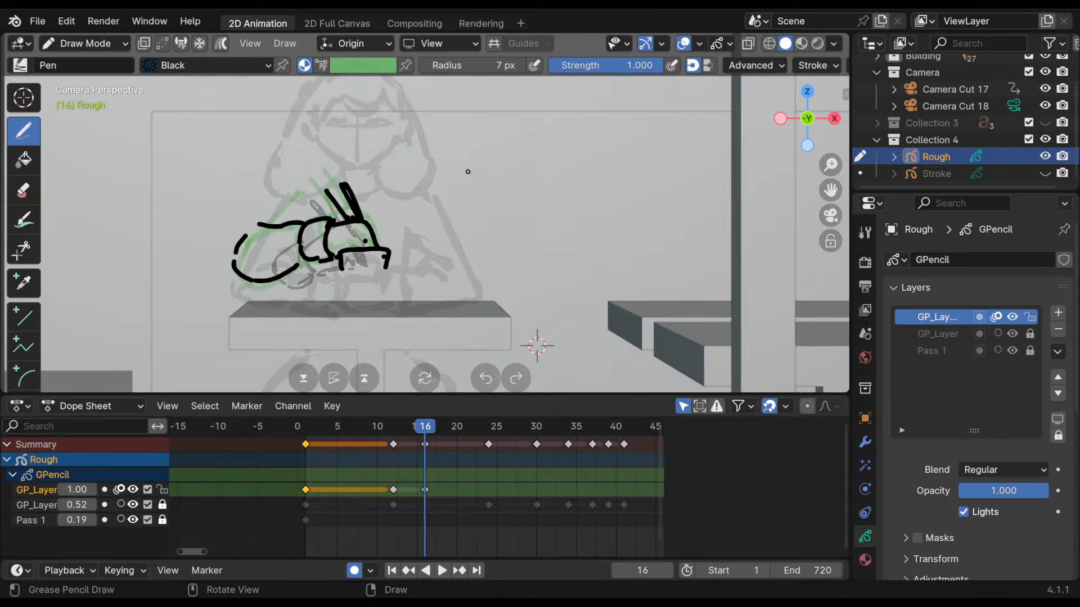
- Check the rough pose on frame 24, return to frame 20 and start a clean keyframe there
mouse_move(412, 432)
left_mouse_down()
mouse_move(486, 435)
mouse_move(535, 454)
mouse_move(478, 484)
mouse_move(488, 500)
left_mouse_up()
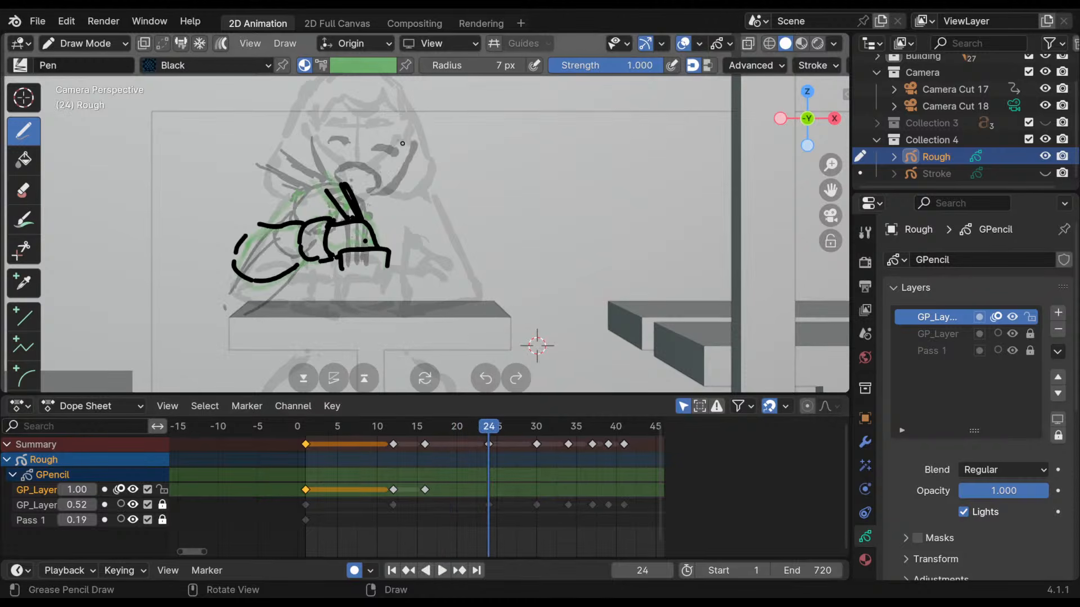
mouse_move(477, 432)
left_mouse_down()
mouse_move(389, 447)
mouse_move(487, 447)
mouse_move(455, 457)
mouse_move(459, 467)
left_mouse_up()
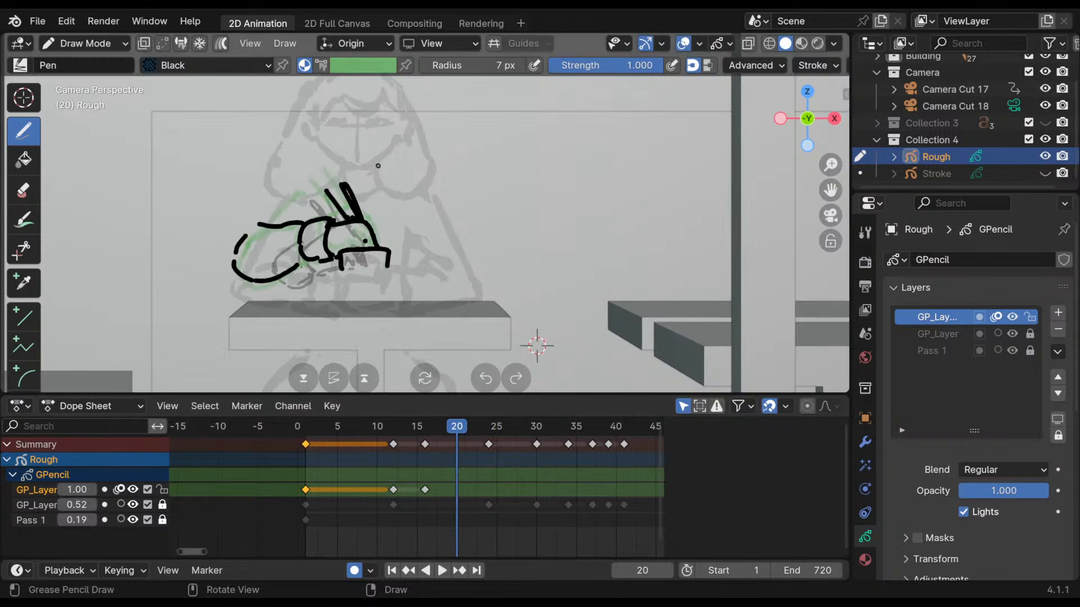
mouse_move(500, 431)
left_mouse_down()
mouse_move(419, 444)
mouse_move(450, 445)
mouse_move(465, 459)
mouse_move(426, 468)
mouse_move(457, 471)
left_mouse_up()
left_click(370, 171)
left_click(371, 168, "ctrl")
mouse_move(412, 164)
middle_mouse_down("shift")
mouse_move(399, 203)
mouse_move(425, 195)
middle_mouse_up("shift")
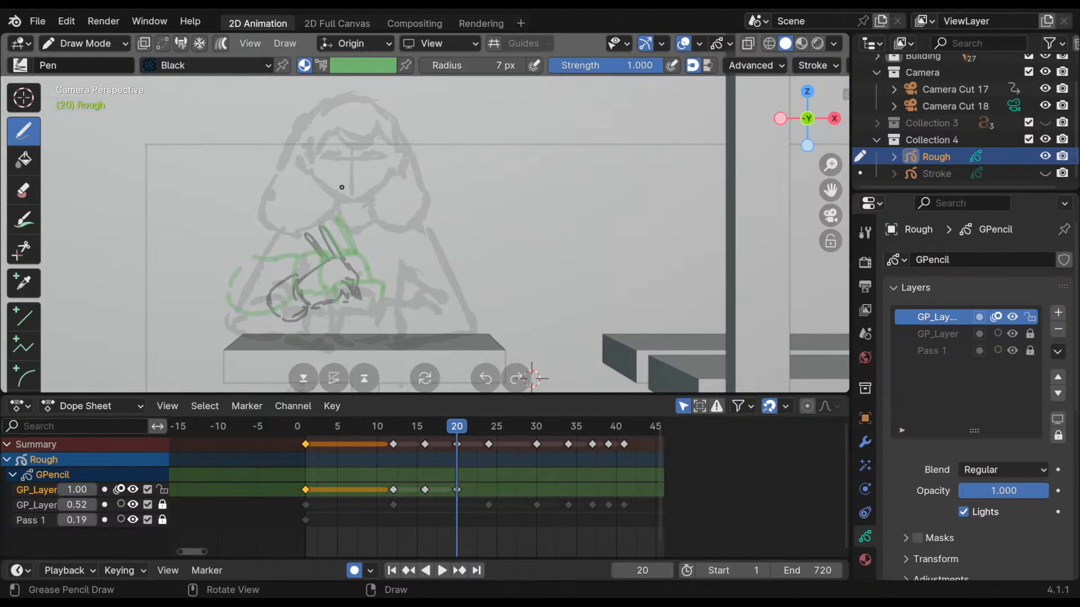
- Draw the cup's oval rim over the chin, the jawline on both sides and the ear on frame 20
mouse_move(339, 189)
left_mouse_down()
mouse_move(359, 182)
mouse_move(335, 195)
left_mouse_up()
key("ctrl+z")
key("ctrl+z")
key("ctrl+z")
key("ctrl+z")
left_click_drag(344, 199, 362, 198)
key("ctrl+z")
left_click_drag(367, 195, 391, 171)
key("ctrl+z")
key("ctrl+z")
mouse_move(307, 169)
left_mouse_down()
mouse_move(335, 193)
mouse_move(305, 152)
left_mouse_up()
- Flip between frames 1 and 12 to compare the head and arm poses, finishing on frame 12
left_click_drag(435, 432, 393, 444)
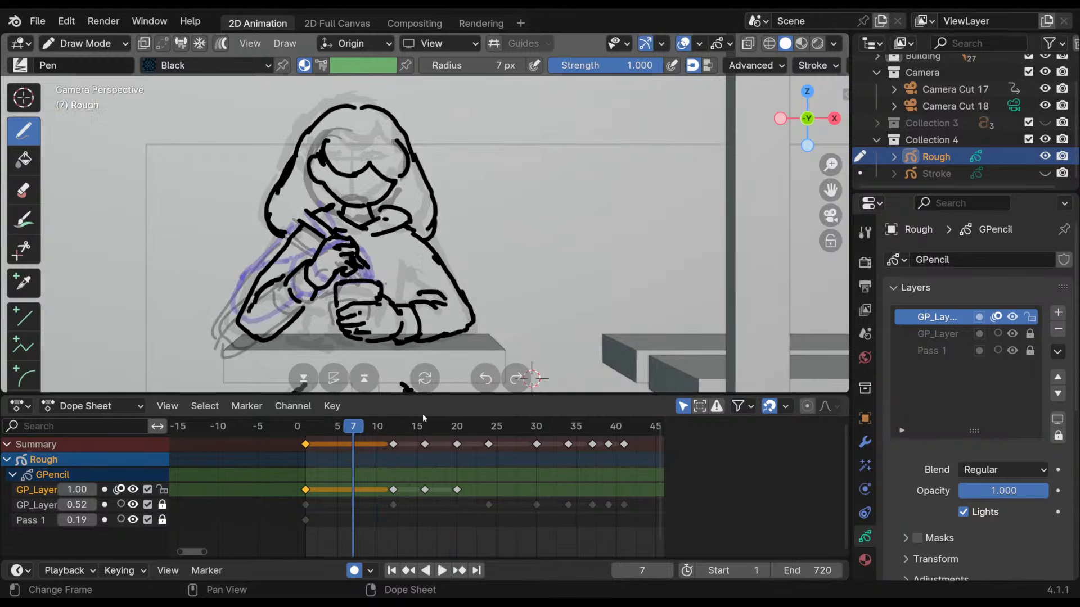
key("Down")
key("Up")
key("Down")
key("Up")
key("Down")
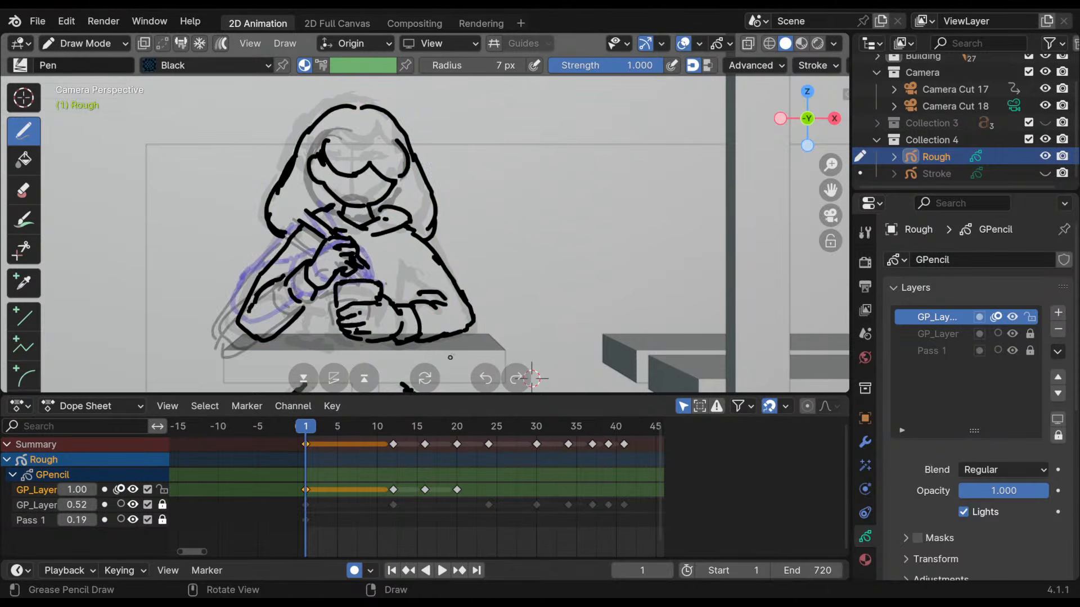
key("Up")
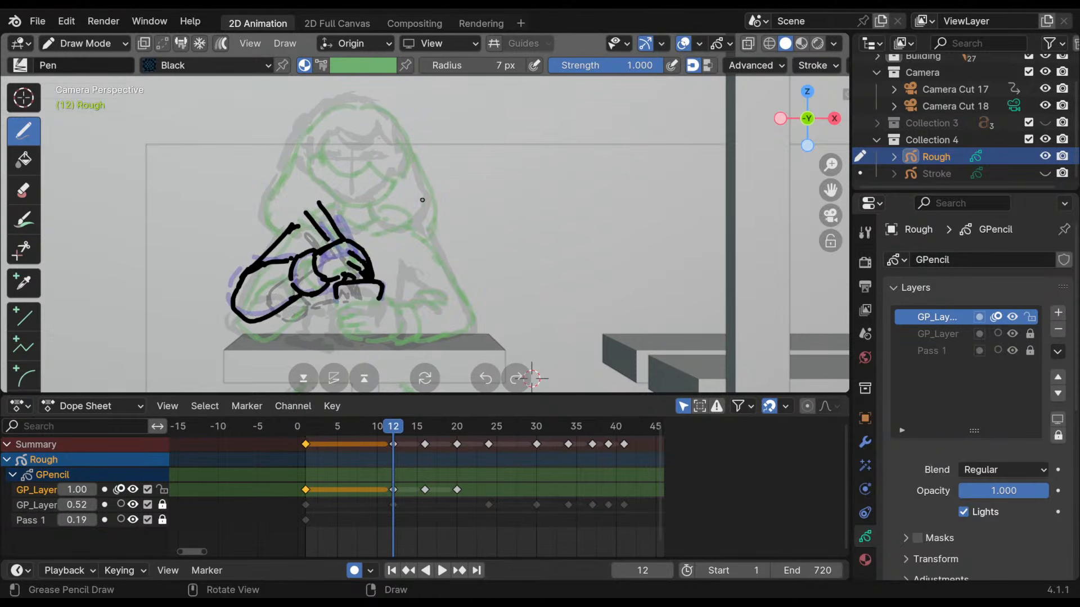
- Draw the ear, the jawline and the hair fringe across the face on frame 12
mouse_move(318, 159)
left_mouse_down()
mouse_move(314, 179)
mouse_move(357, 204)
left_mouse_up()
key("ctrl+z")
key("ctrl+shift+z")
key("ctrl+z")
key("ctrl+shift+z")
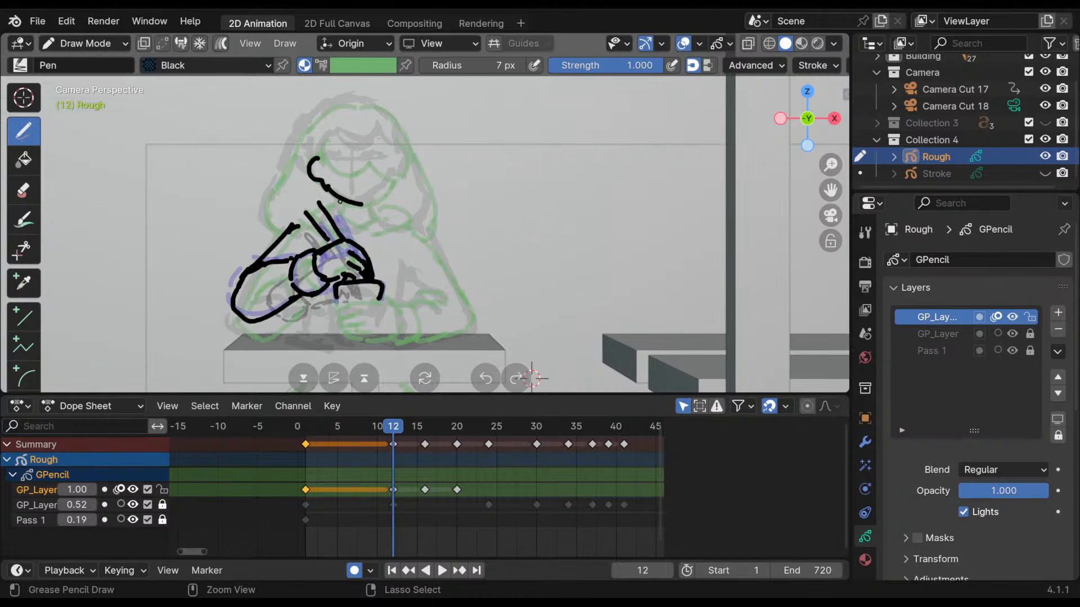
key("ctrl+z")
key("ctrl+shift+z")
left_click_drag(371, 206, 397, 184)
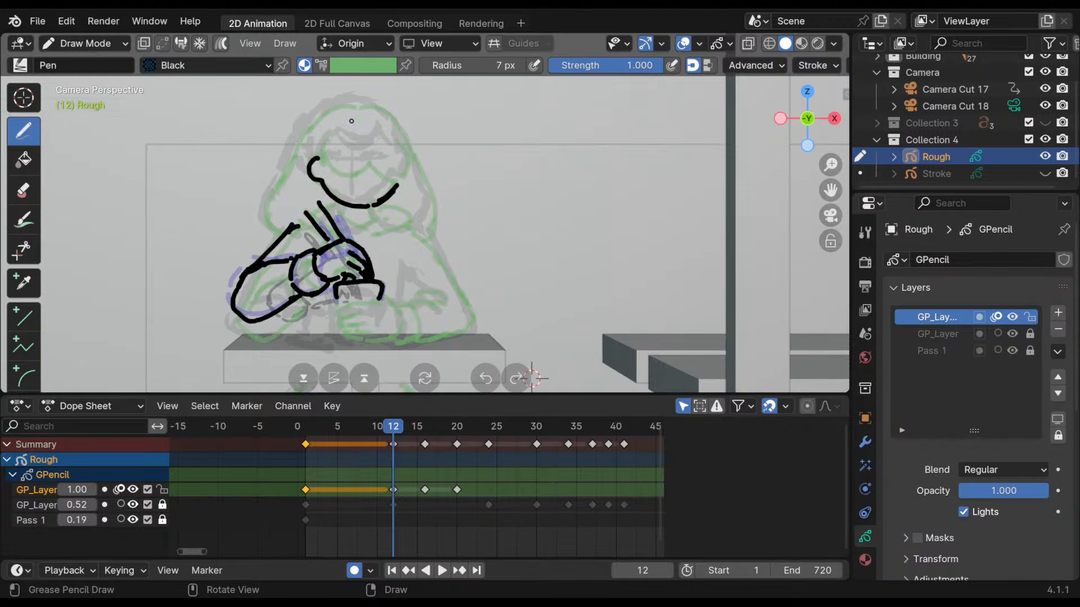
mouse_move(328, 138)
left_mouse_down()
mouse_move(346, 159)
mouse_move(369, 163)
mouse_move(404, 148)
mouse_move(409, 171)
left_mouse_up()
key("ctrl+z")
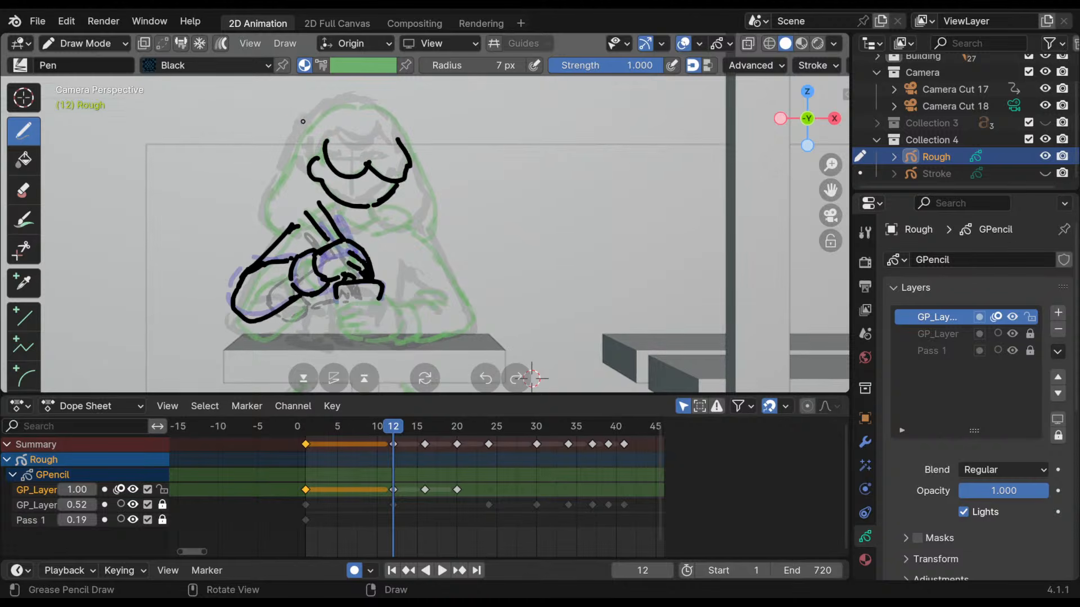
- Draw the outer hair outline down to the shoulders and the neck with its collar on frame 12
left_click_drag(337, 107, 300, 147)
key("ctrl+z")
mouse_move(353, 103)
left_mouse_down()
mouse_move(308, 124)
mouse_move(276, 169)
mouse_move(270, 214)
mouse_move(286, 226)
mouse_move(366, 104)
mouse_move(377, 105)
mouse_move(428, 198)
mouse_move(363, 223)
mouse_move(327, 206)
mouse_move(398, 205)
mouse_move(415, 219)
mouse_move(383, 237)
left_mouse_up()
key("ctrl+z")
key("ctrl+z")
key("ctrl+z")
mouse_move(427, 198)
left_mouse_down("ctrl")
mouse_move(426, 174)
mouse_move(428, 230)
mouse_move(384, 236)
mouse_move(431, 234)
mouse_move(410, 236)
left_mouse_up("ctrl")
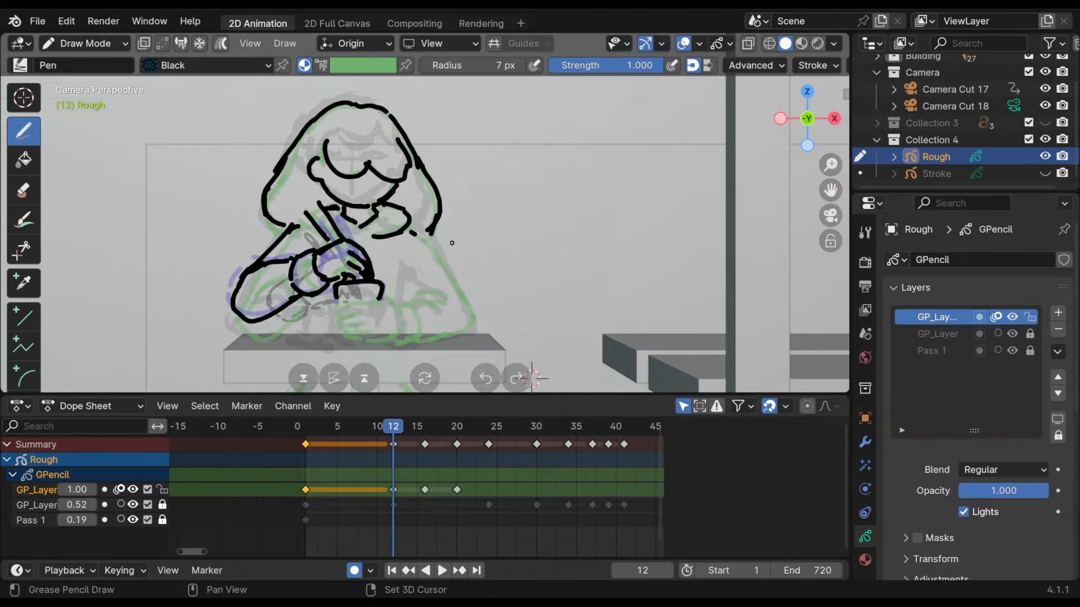
- Flip repeatedly through frames 12, 16 and 20 to examine how the head and arm move between the poses
middle_click_drag(471, 239, 464, 225, "shift")
key("Down")
key("Up")
key("Up")
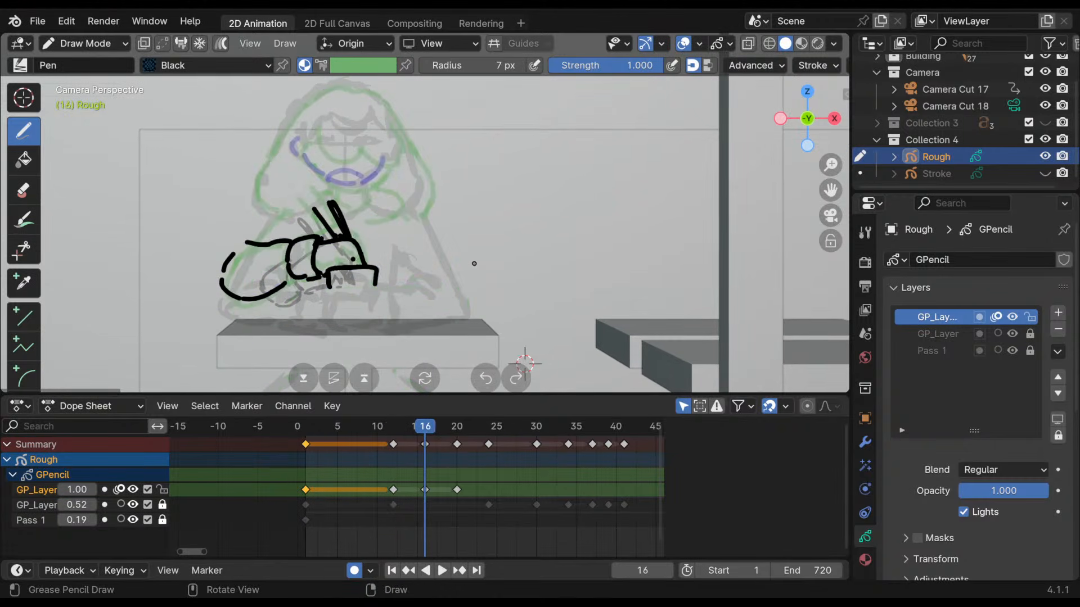
key("Down")
key("Down")
key("Up")
key("Up")
key("Down")
key("Down")
key("Up")
key("Up")
key("Down")
key("Up")
key("Down")
key("Up")
key("Up")
key("Down")
key("Down")
key("Up")
key("Up")
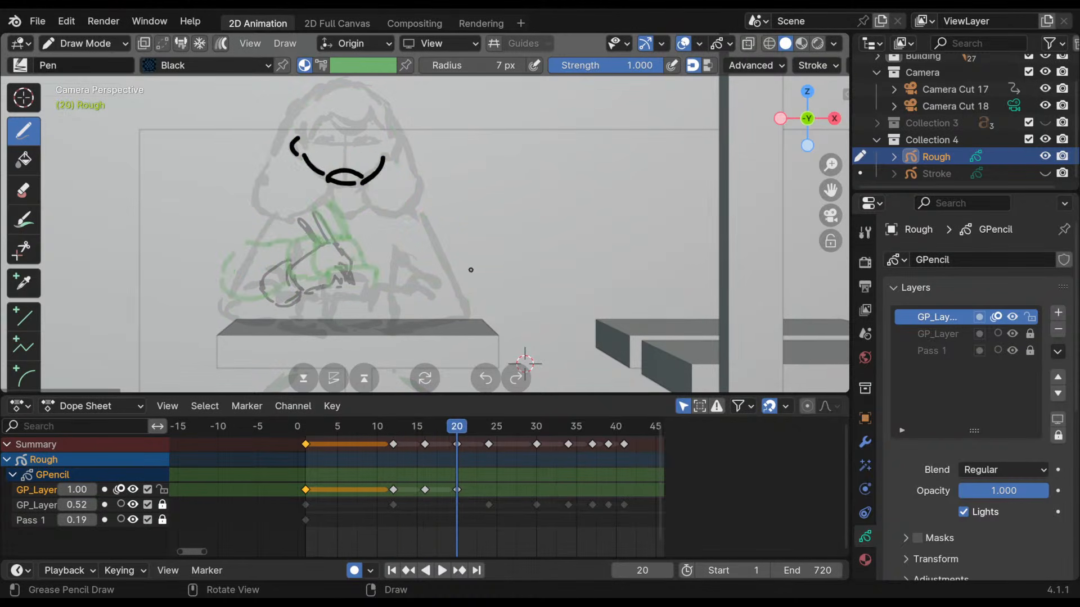
key("Down")
key("Down")
key("Up")
key("Up")
key("Down")
key("Down")
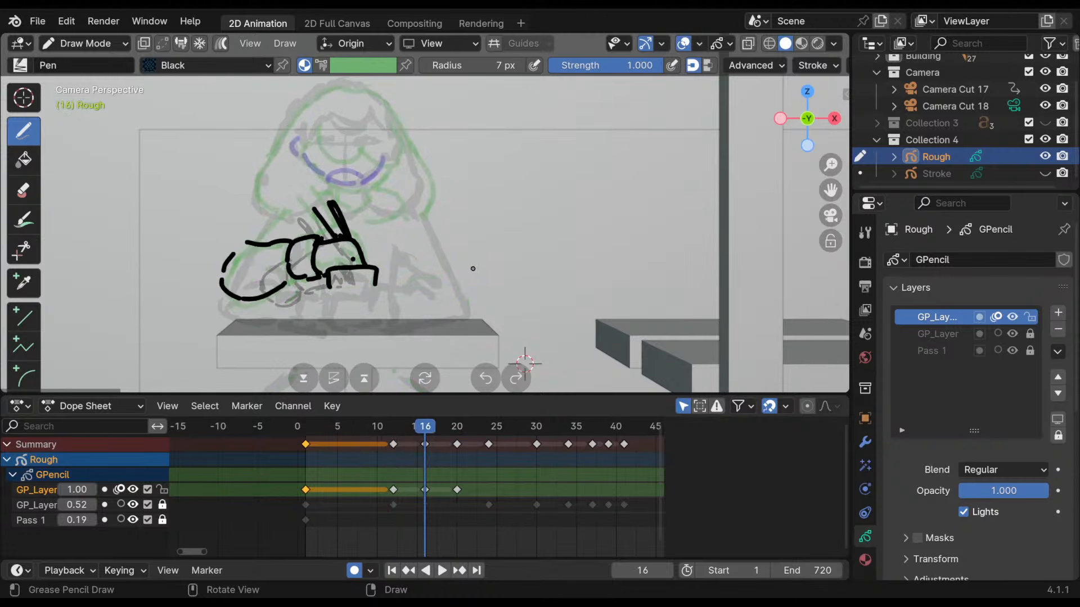
key("Up")
key("Up")
key("Down")
key("Down")
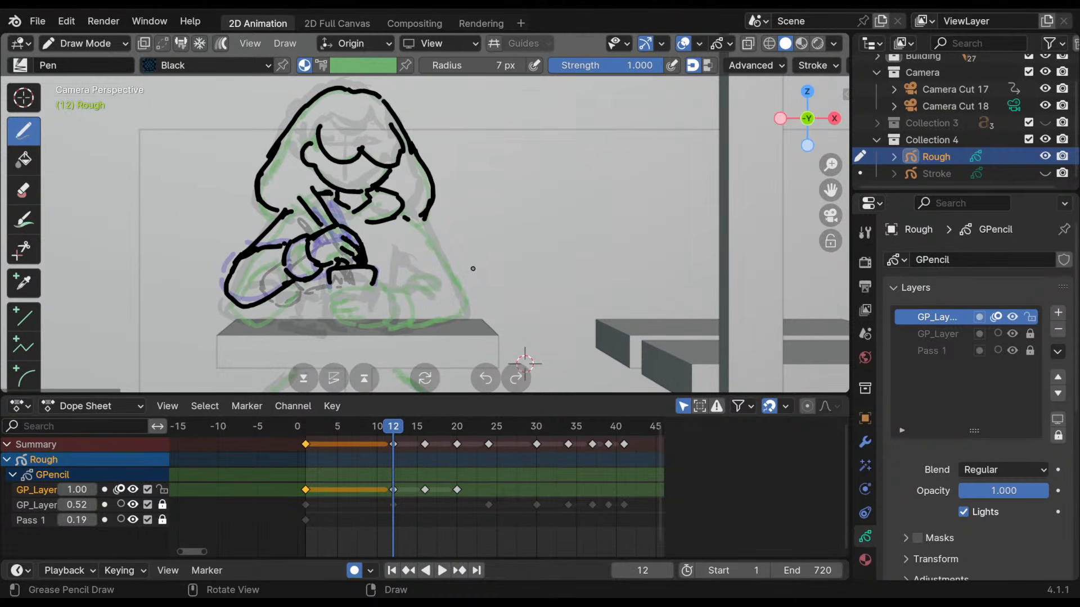
key("Up")
key("Down")
key("Up")
key("Down")
key("Up")
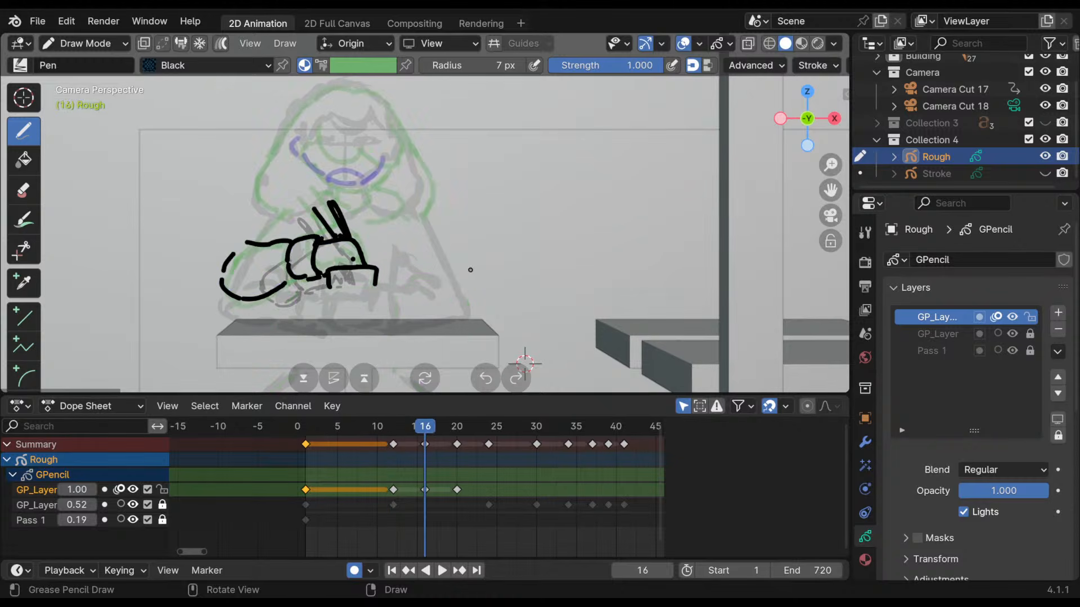
key("Up")
key("Down")
key("Down")
key("Up")
key("Up")
key("Down")
key("Down")
key("Up")
key("Up")
key("Down")
key("Down")
key("Up")
key("Down")
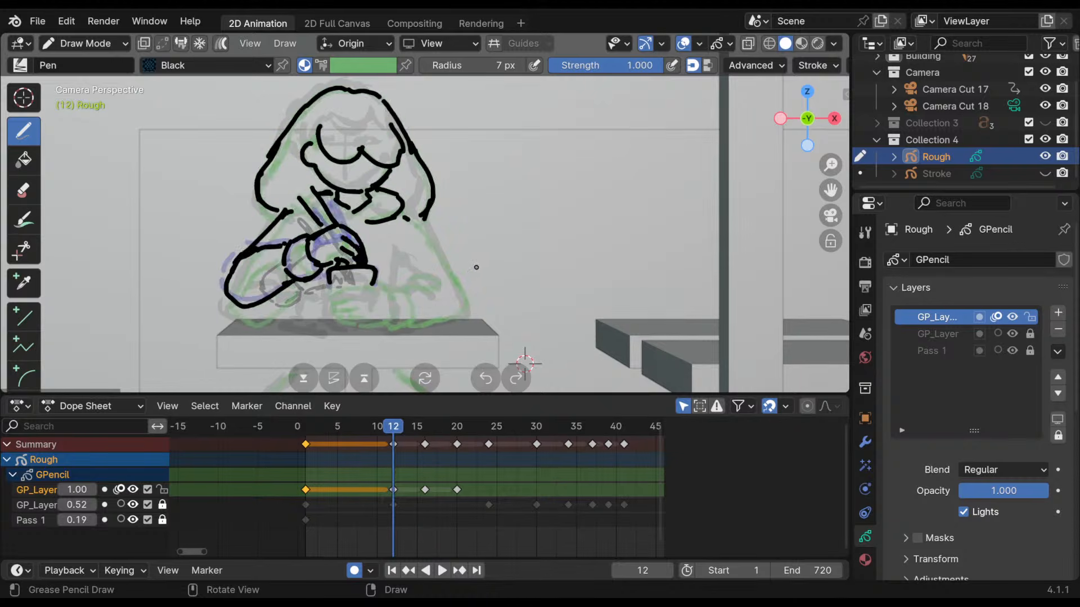
key("Up")
key("Up")
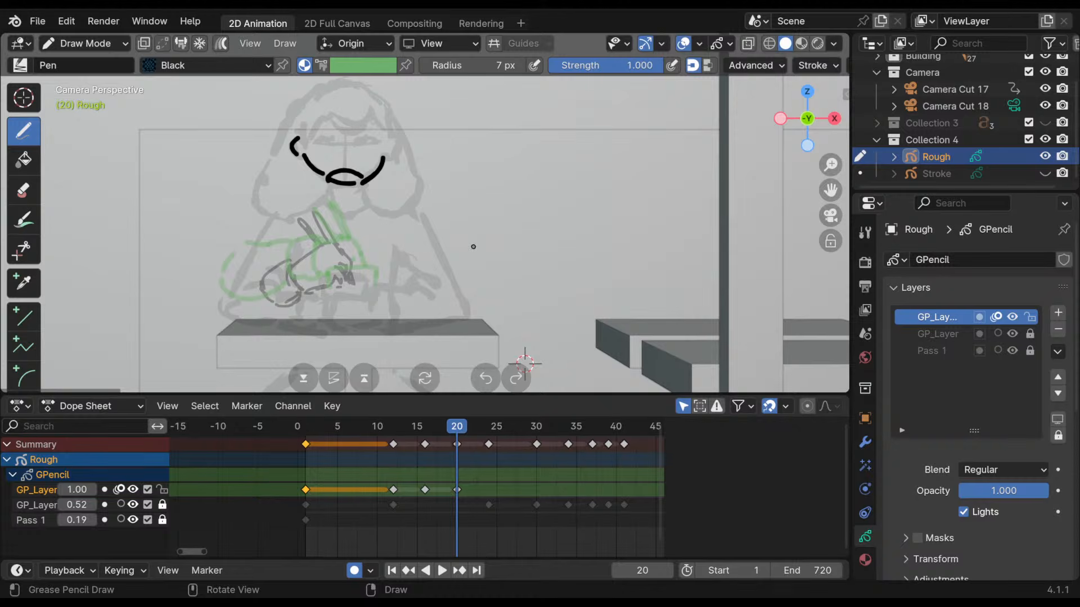
key("Down")
key("Down")
key("Up")
key("Down")
key("Down")
key("Up")
key("Up")
key("Down")
key("Down")
key("Up")
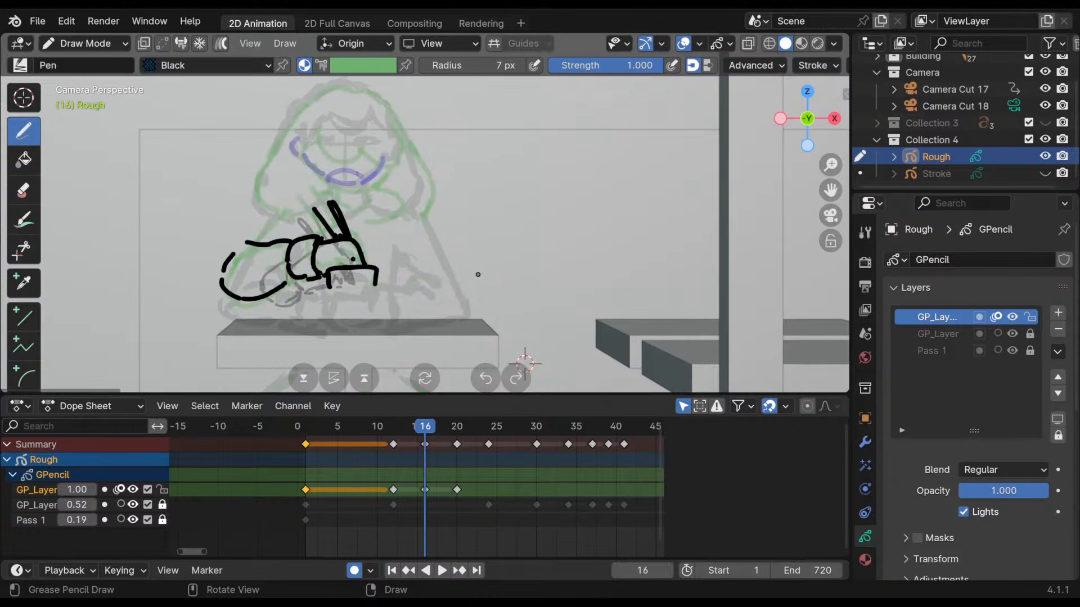
key("Up")
key("Down")
key("Up")
key("Down")
key("Up")
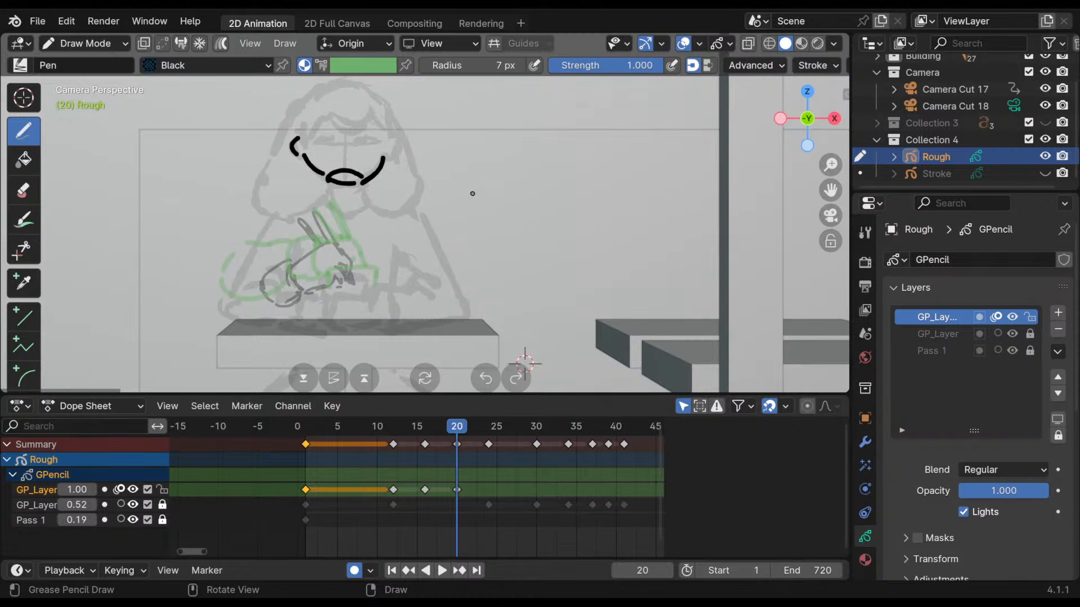
left_click_drag(446, 429, 464, 432)
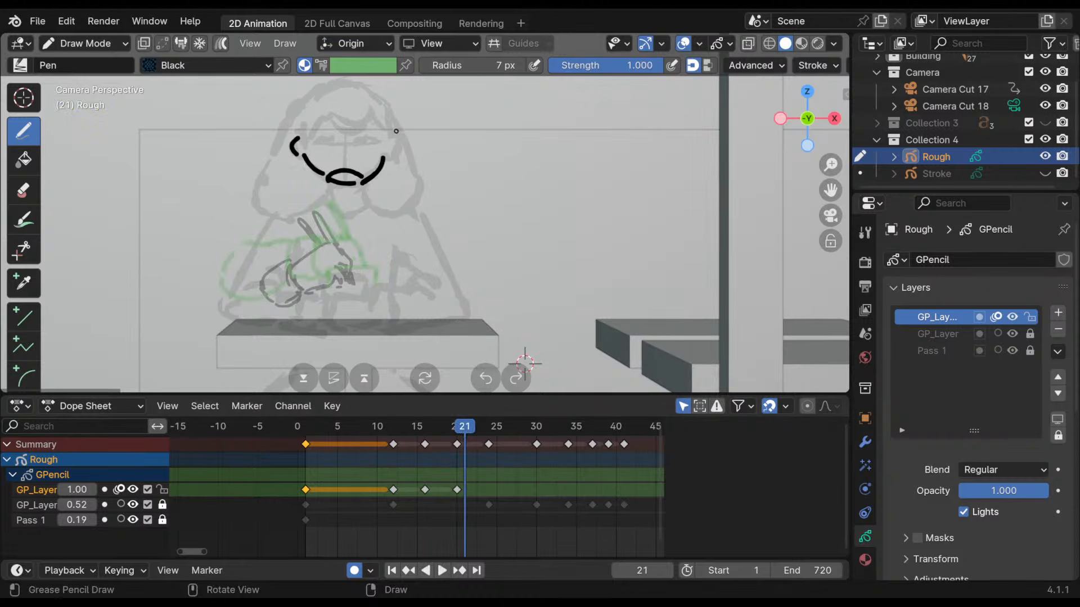
left_click_drag(301, 135, 296, 155, "ctrl")
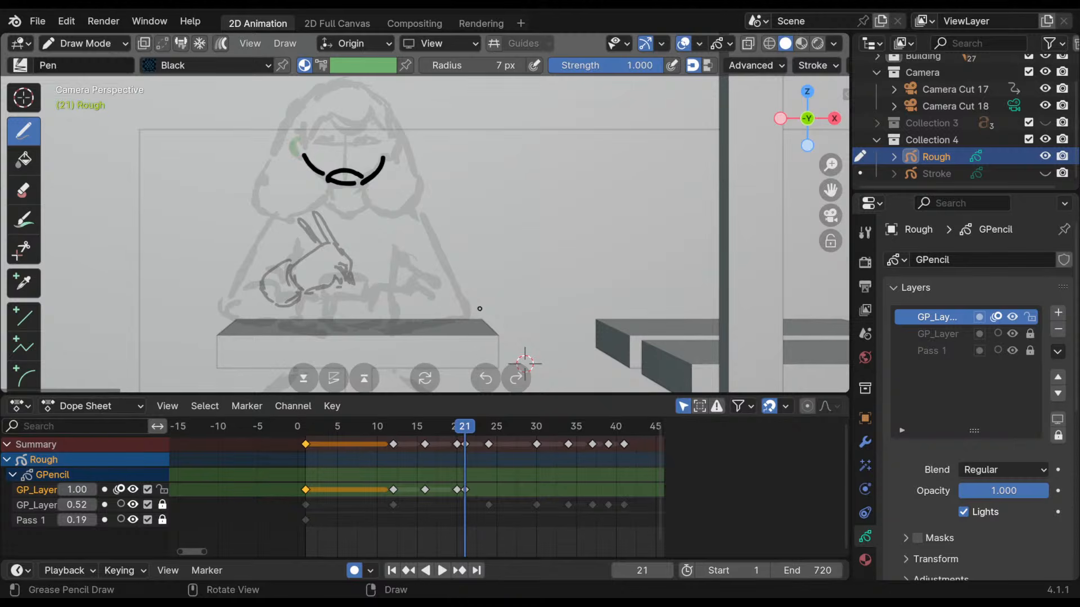
key("ctrl+z")
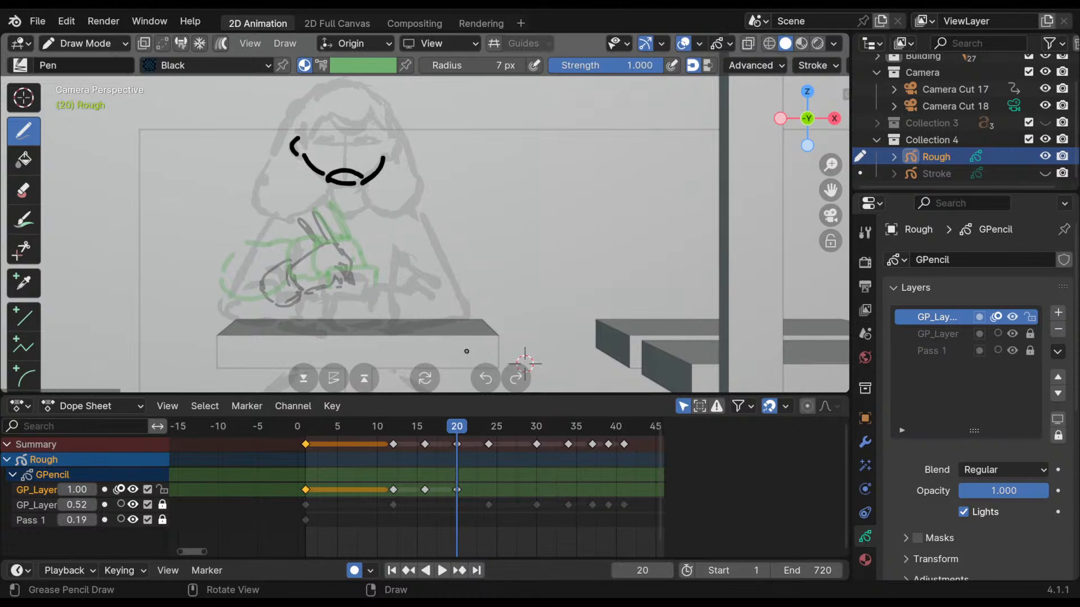
- Step back and forth between the frame 12, 16 and 20 keyframes to judge the in-between pose on frame 16
key("Down")
key("Up")
key("Down")
key("Up")
key("Down")
key("Down")
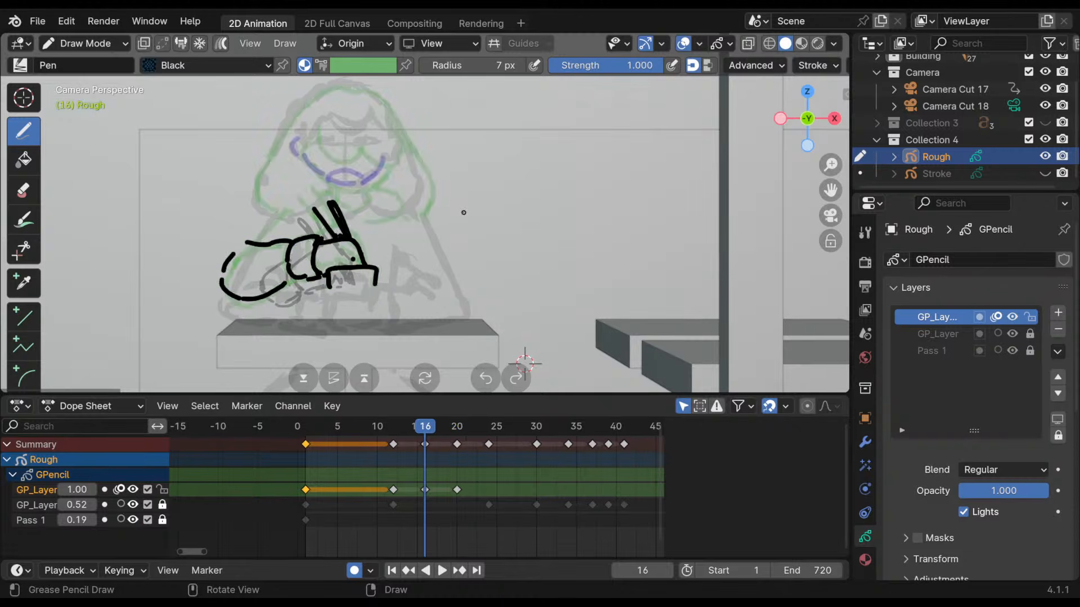
key("Down")
key("Up")
key("Up")
key("Down")
key("Up")
key("Down")
key("Up")
key("Down")
key("Up")
key("Down")
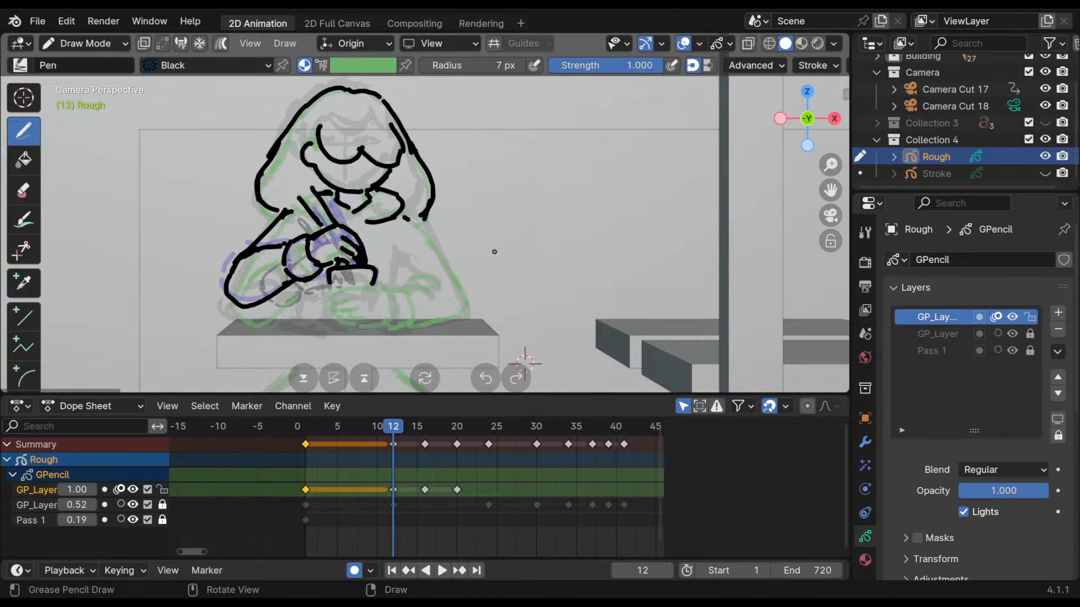
key("Up")
key("Down")
key("Down")
key("Up")
key("Up")
key("Down")
key("Up")
key("Up")
key("Down")
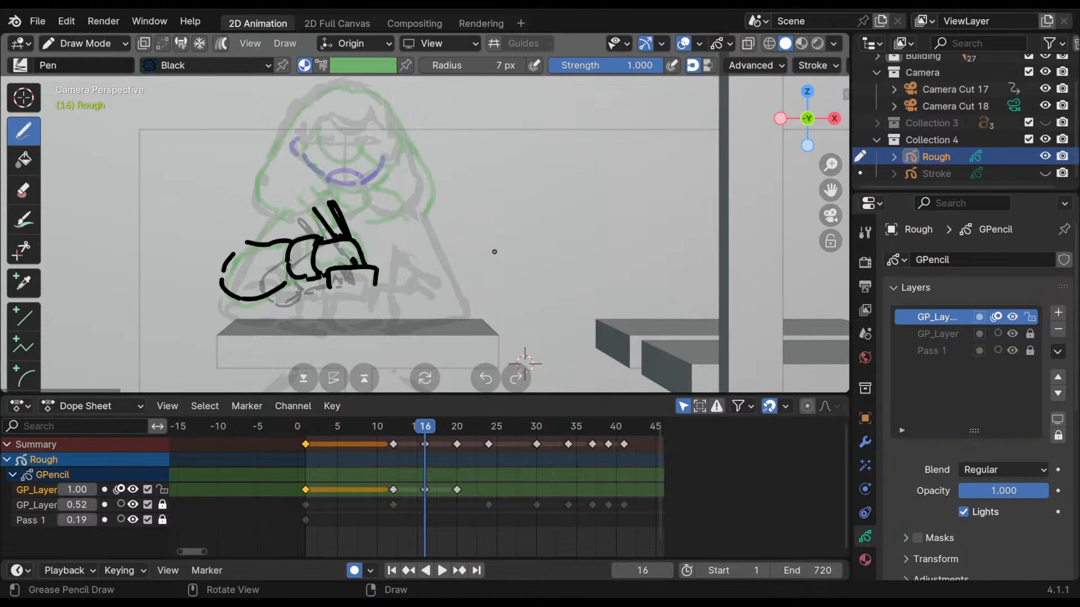
key("Up")
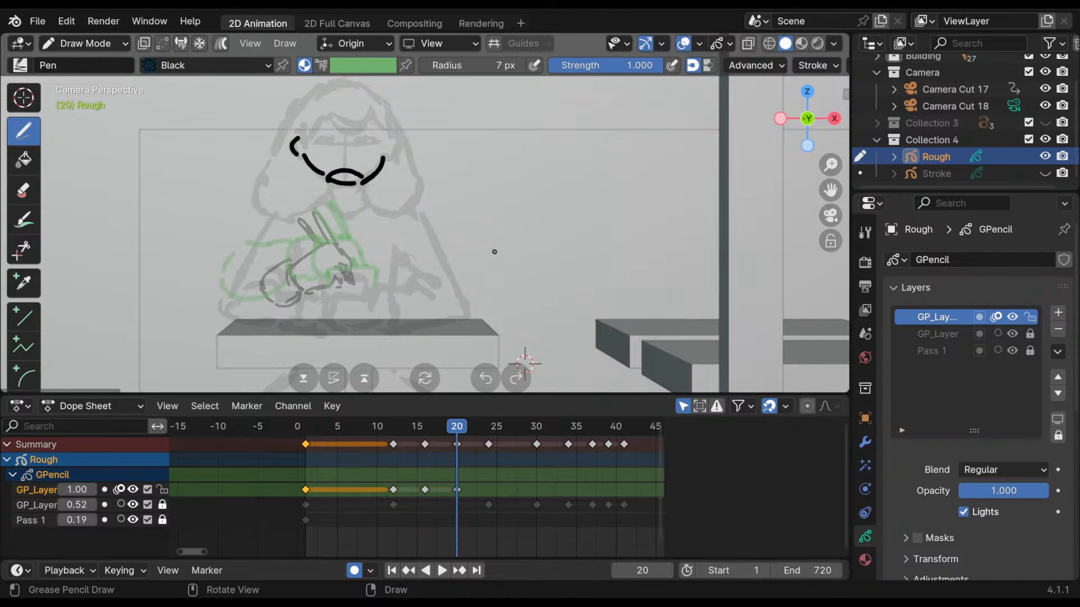
key("Up")
key("Down")
key("Down")
key("Up")
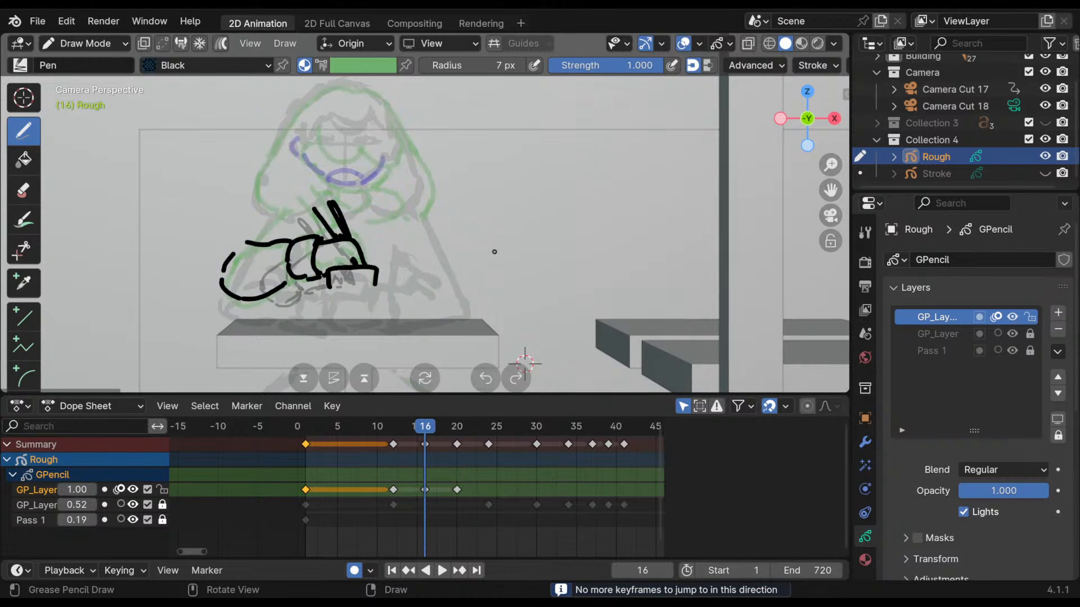
- Flip through the keyframes between frame 1 and frame 20 to check how the drawn poses flow
key("Up")
key("Down")
key("Down")
key("Up")
key("Up")
key("Down")
key("Down")
key("Up")
key("Up")
key("Down")
key("Down")
key("Down")
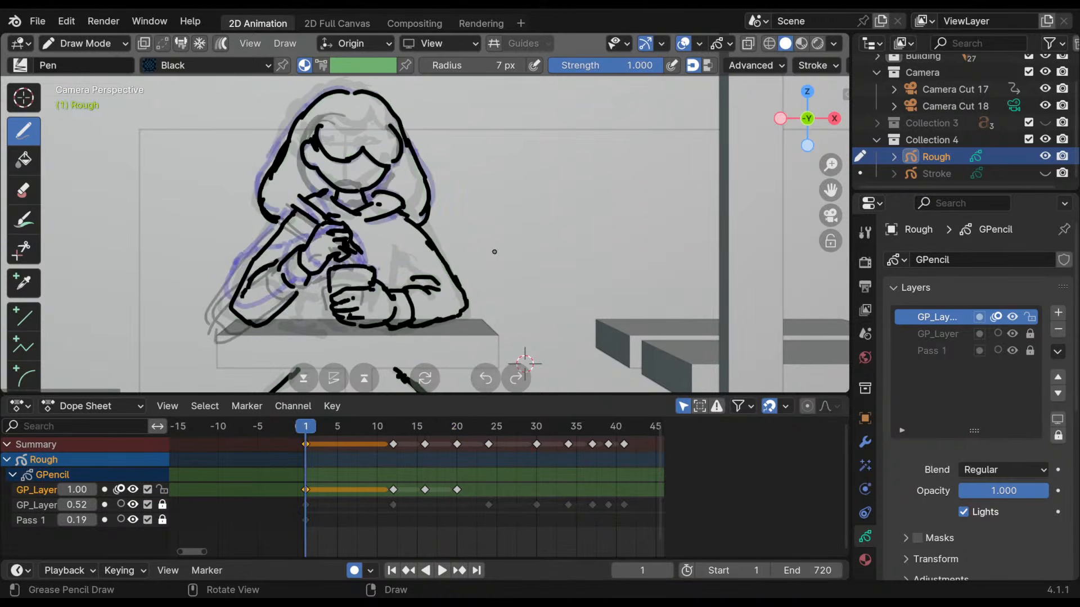
key("Up")
key("Up")
key("Up")
key("Up")
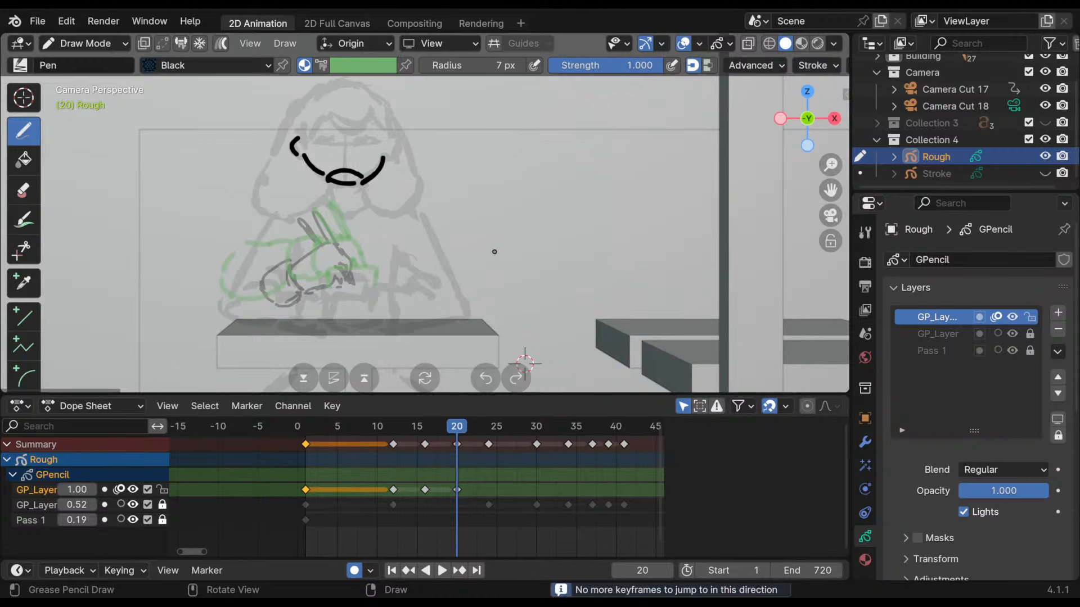
key("Down")
key("Up")
- On frame 20, erase the face strokes and draw the rim and sides of the cup
mouse_move(456, 434)
left_mouse_down()
mouse_move(429, 434)
mouse_move(458, 434)
left_mouse_up()
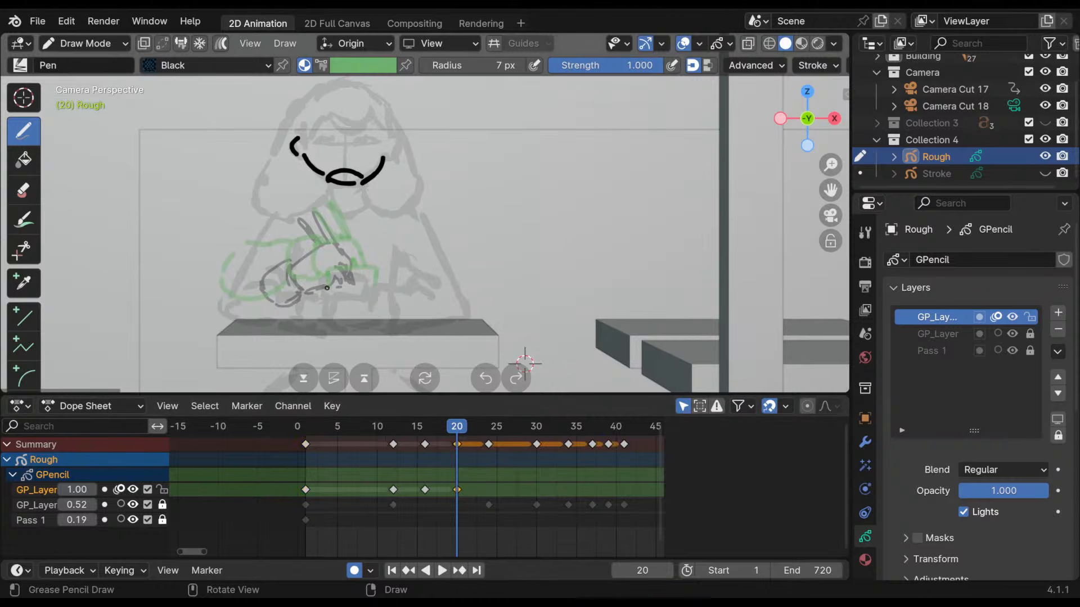
mouse_move(327, 270)
left_mouse_down()
mouse_move(326, 285)
mouse_move(375, 276)
mouse_move(373, 287)
mouse_move(373, 275)
mouse_move(327, 269)
mouse_move(375, 288)
left_mouse_up()
mouse_move(335, 183)
left_mouse_down("ctrl")
mouse_move(360, 180)
mouse_move(322, 172)
mouse_move(382, 159)
left_mouse_up("ctrl")
mouse_move(447, 430)
left_mouse_down()
mouse_move(374, 439)
mouse_move(456, 429)
left_mouse_up()
mouse_move(329, 287)
left_mouse_down("ctrl")
mouse_move(386, 269)
mouse_move(325, 272)
mouse_move(375, 270)
left_mouse_up("ctrl")
- Draw the hand with its fingers, the slanted sticks it holds and the wrist cuff on frame 20
mouse_move(317, 240)
left_mouse_down()
mouse_move(347, 227)
mouse_move(363, 254)
mouse_move(345, 259)
left_mouse_up()
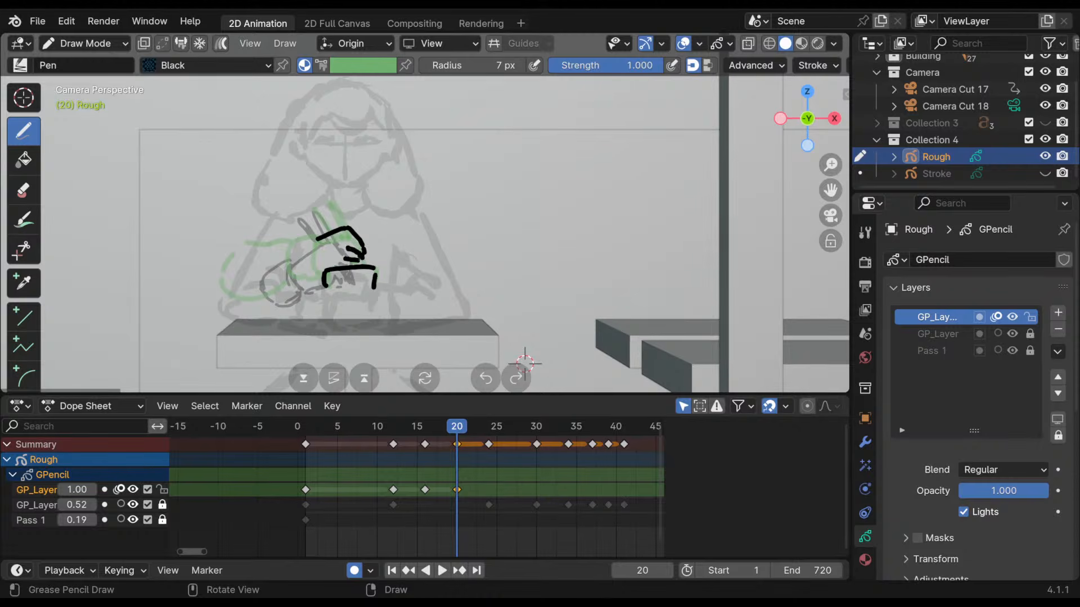
left_click_drag(319, 201, 337, 226)
left_click_drag(316, 196, 338, 226)
mouse_move(299, 203)
left_mouse_down()
mouse_move(328, 231)
mouse_move(313, 270)
mouse_move(298, 236)
mouse_move(291, 270)
mouse_move(284, 264)
mouse_move(306, 282)
left_mouse_up()
key("ctrl+z")
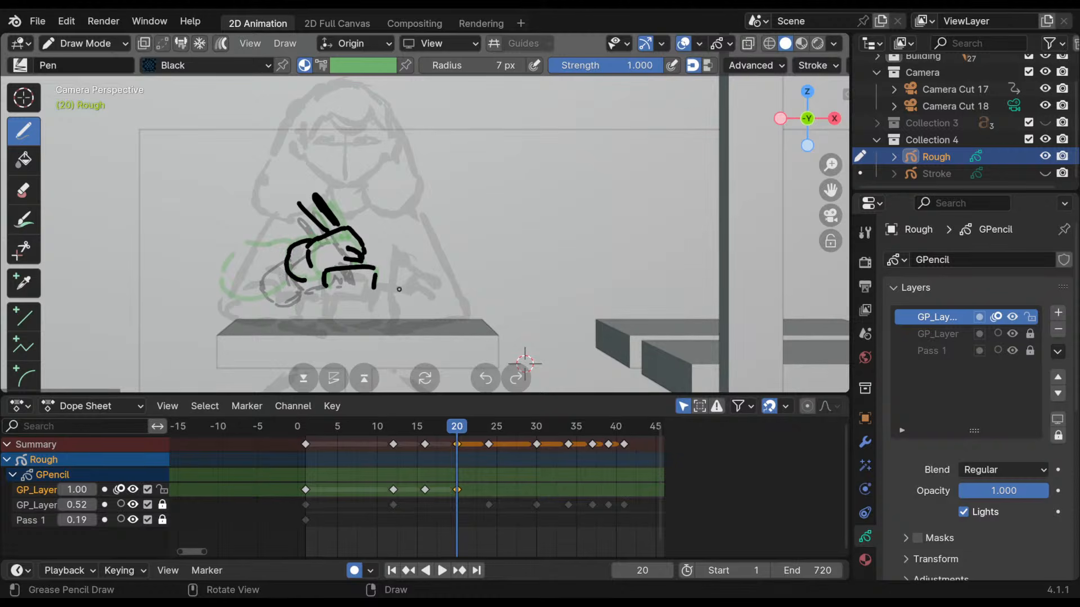
- Compare frame 20 with the preceding frames, undo the cuff strokes and try a new cuff curve
left_click(441, 431)
left_click_drag(442, 435, 457, 434)
key("ctrl+z")
key("ctrl+z")
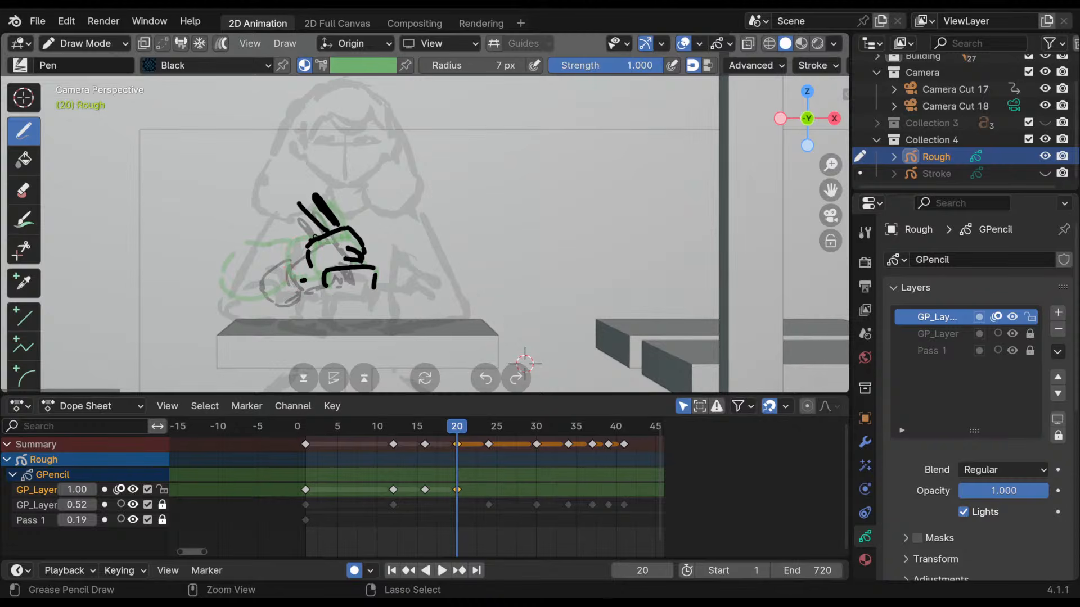
key("ctrl+z")
mouse_move(323, 231)
left_mouse_down()
mouse_move(303, 229)
mouse_move(294, 274)
left_mouse_up()
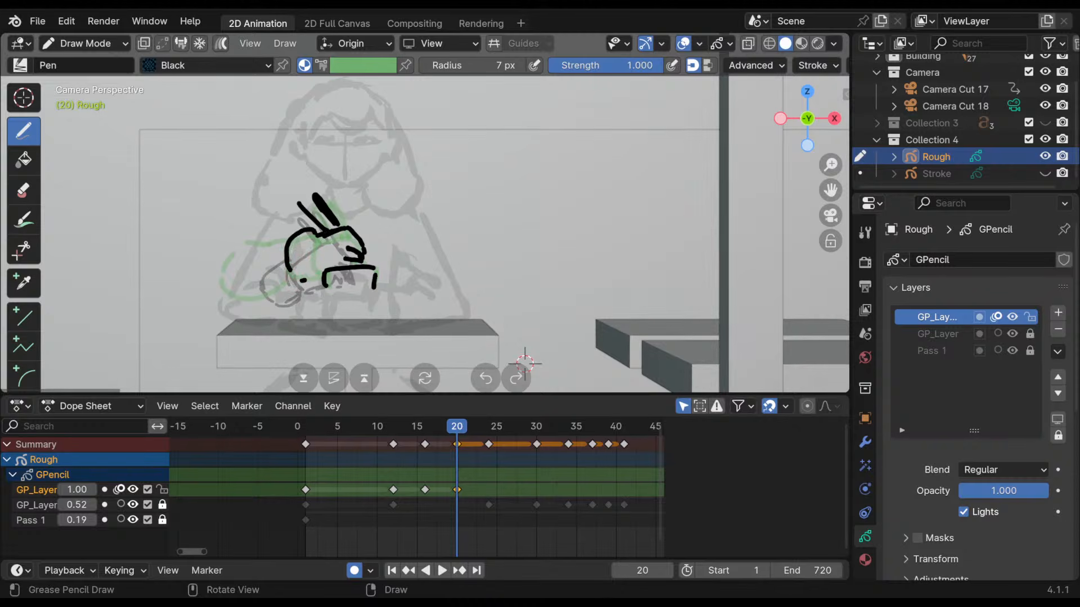
key("ctrl+z")
key("ctrl+z")
- Redraw the cuff around the wrist and outline the forearm sleeve back to the elbow on frame 20
mouse_move(314, 230)
left_mouse_down()
mouse_move(288, 239)
mouse_move(296, 275)
mouse_move(331, 263)
left_mouse_up()
key("ctrl+z")
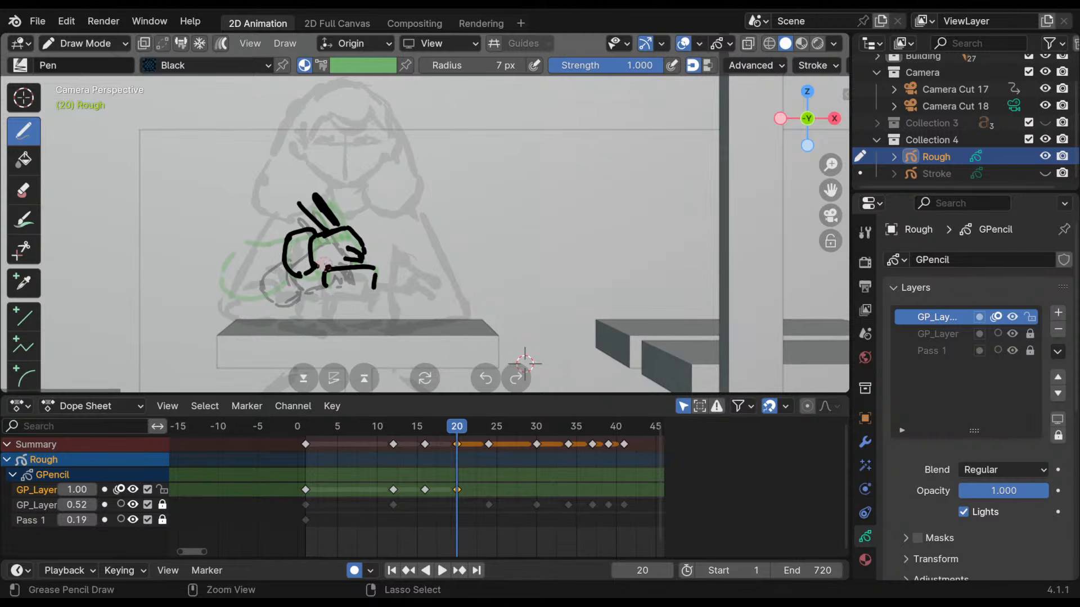
key("ctrl+z")
key("ctrl+z")
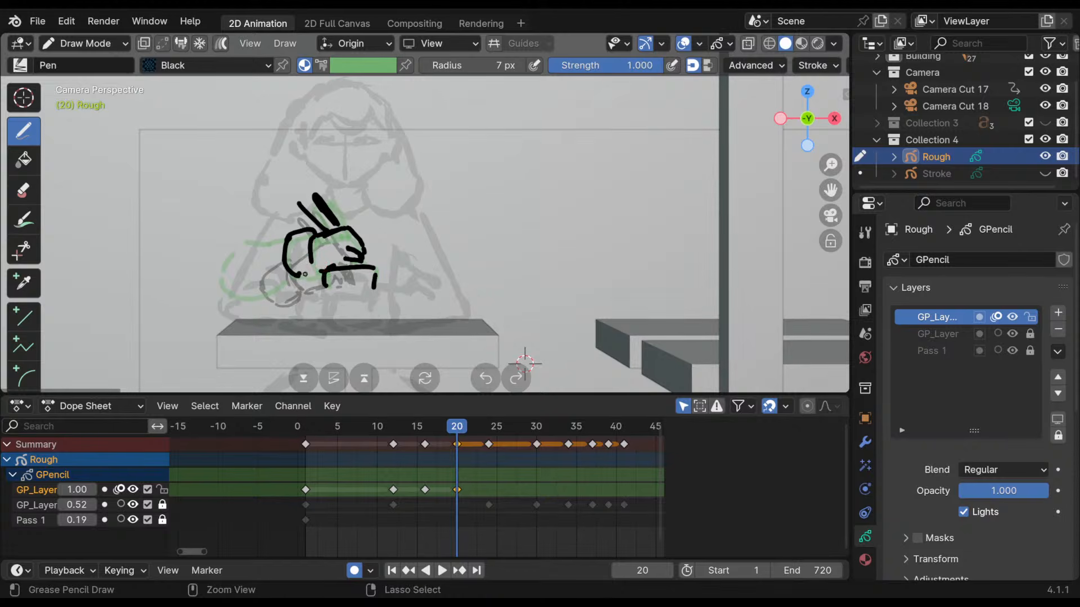
mouse_move(293, 274)
left_mouse_down()
mouse_move(325, 262)
mouse_move(250, 246)
mouse_move(225, 265)
mouse_move(272, 288)
mouse_move(228, 273)
mouse_move(226, 296)
mouse_move(292, 274)
mouse_move(252, 296)
left_mouse_up()
key("ctrl+z")
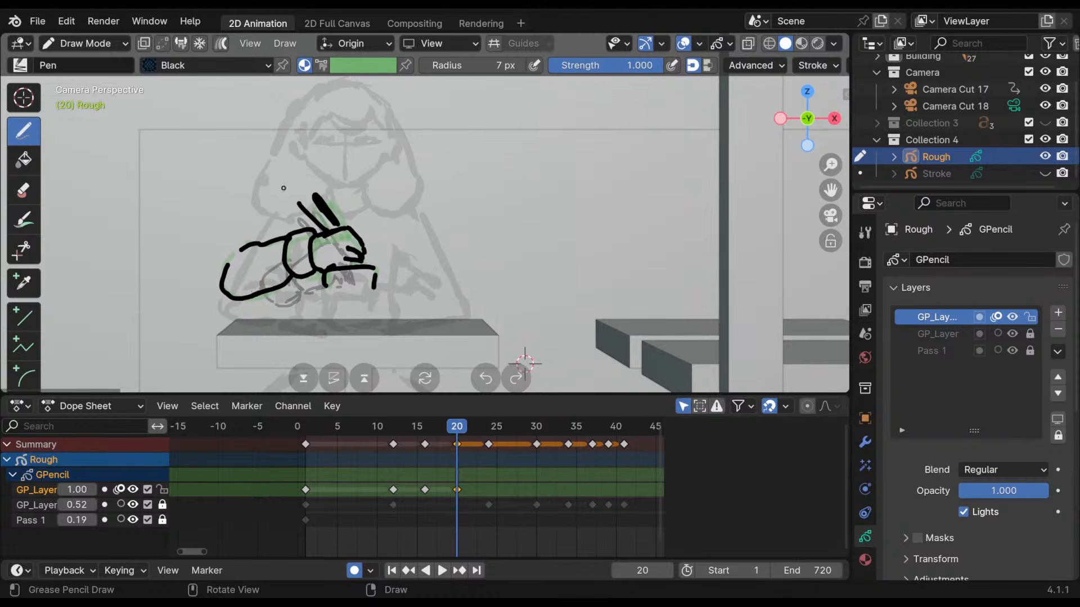
- In Edit Mode, select the arm, hand and stick strokes on frame 20 and move them up about 0.016 m along global Z
left_click(85, 43)
left_click(96, 81)
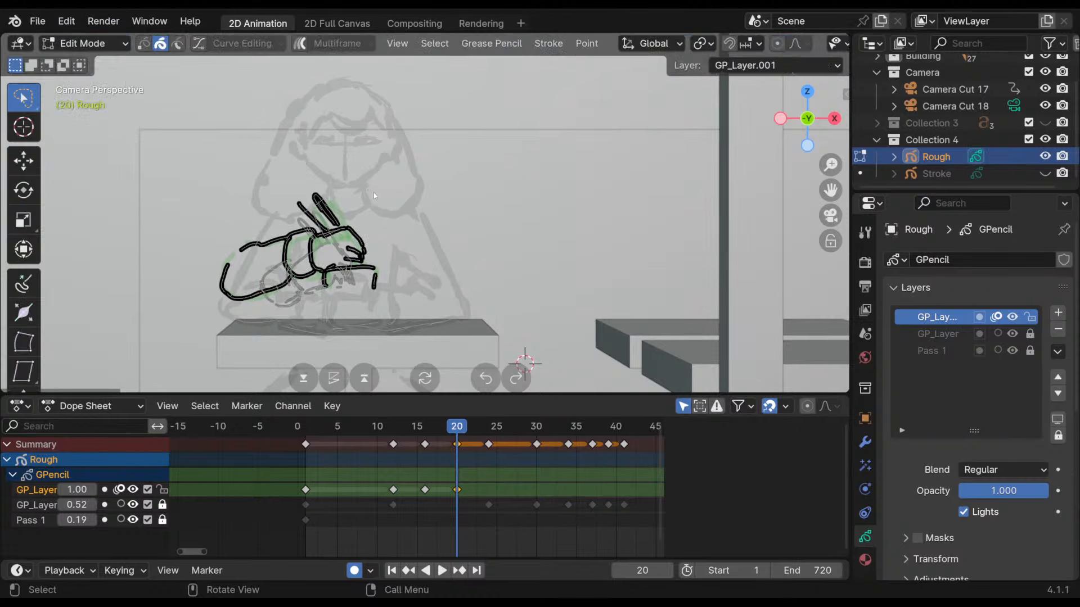
key("a")
key("g")
key("z")
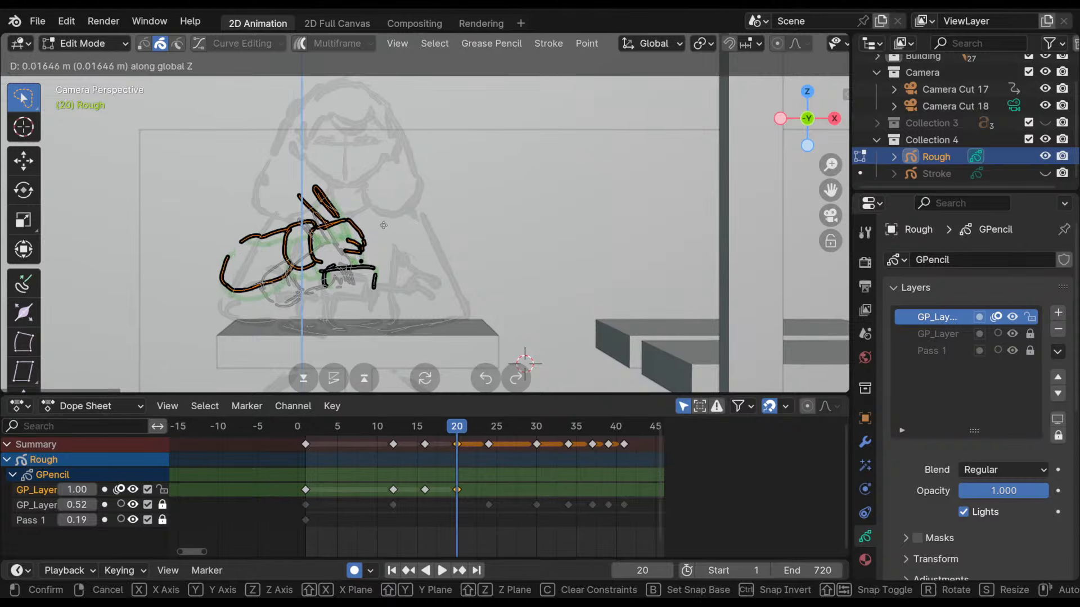
left_click(385, 228)
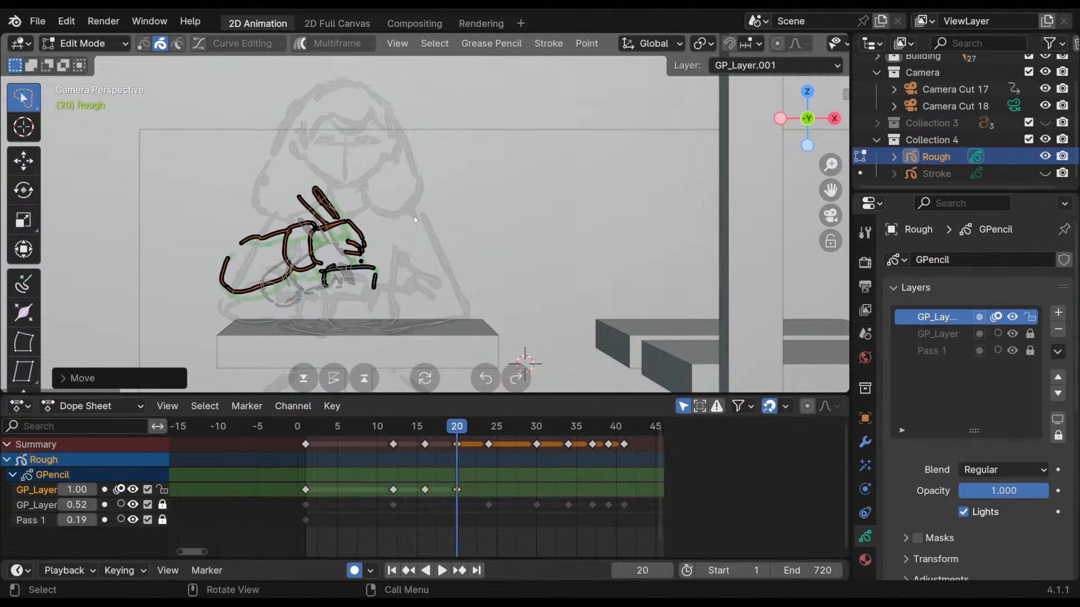
- Rotate the selected arm strokes slightly, nudge them into position and return to Draw Mode
key("r")
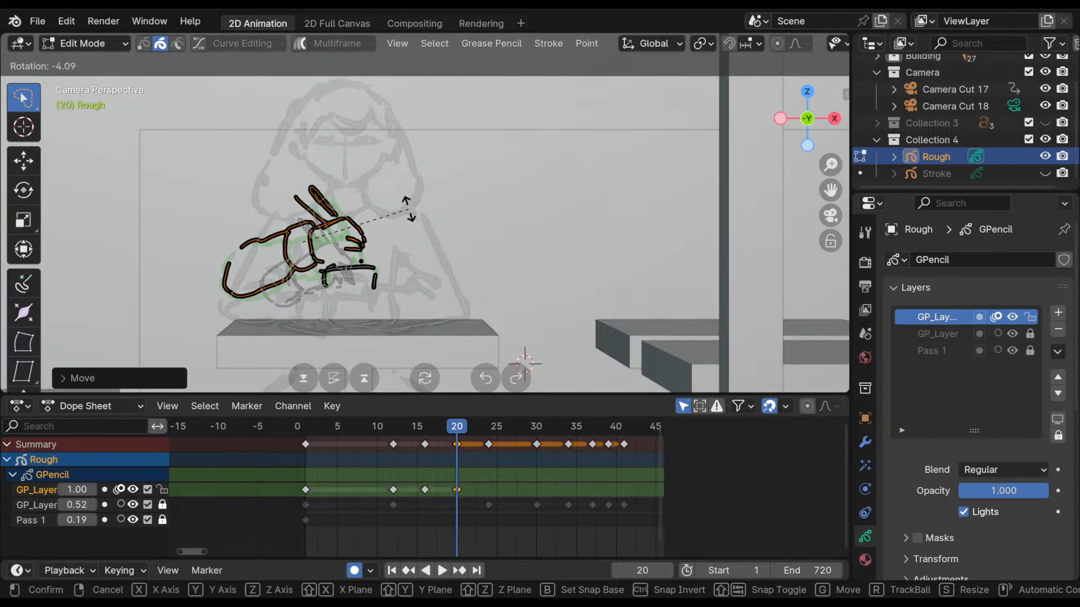
left_click(406, 217)
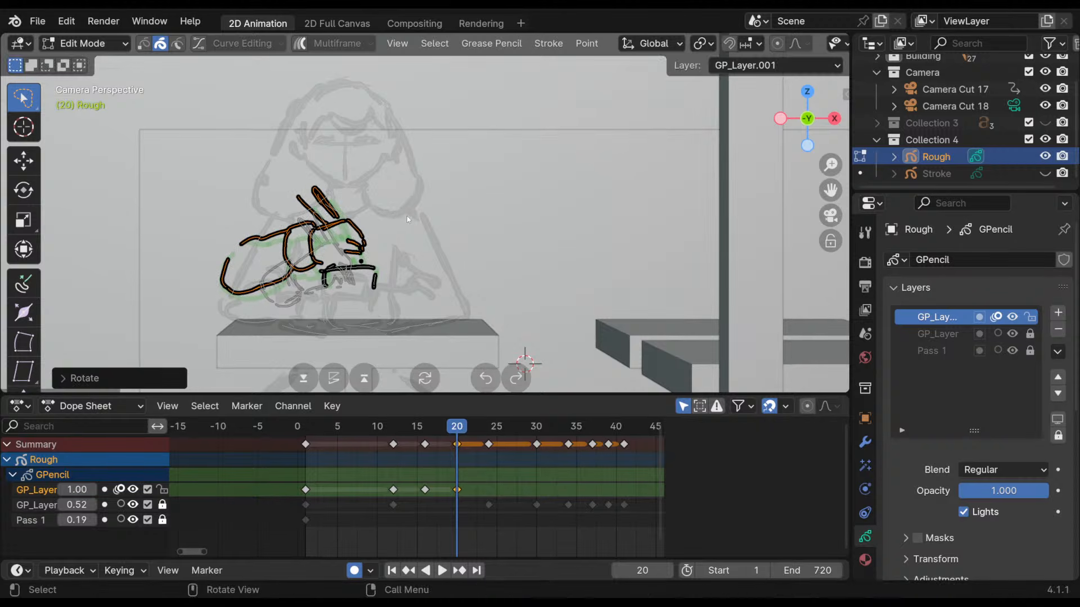
key("g")
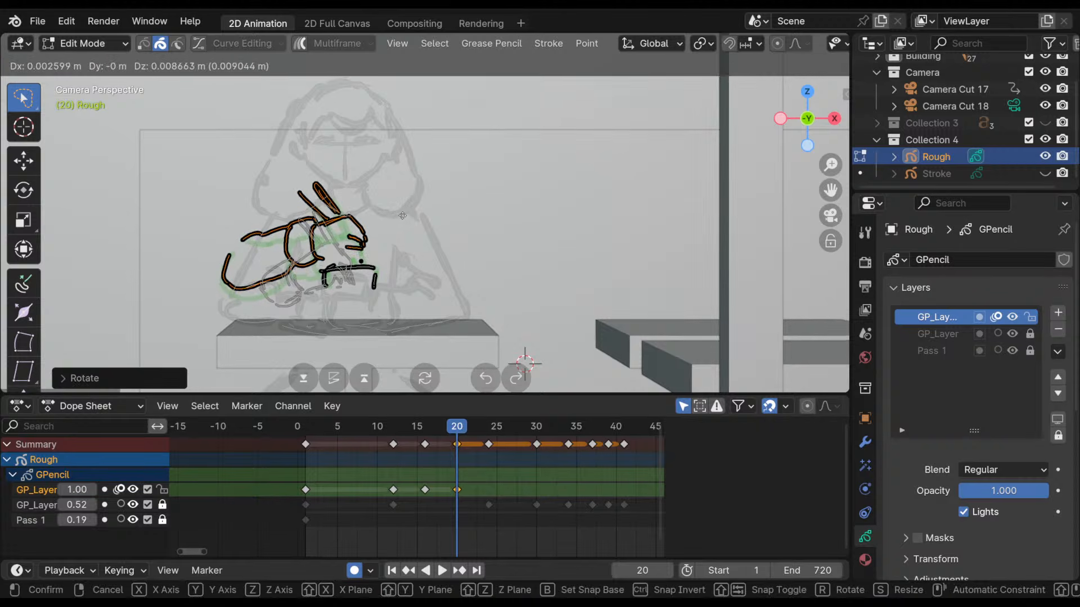
left_click(403, 220)
left_click(95, 48)
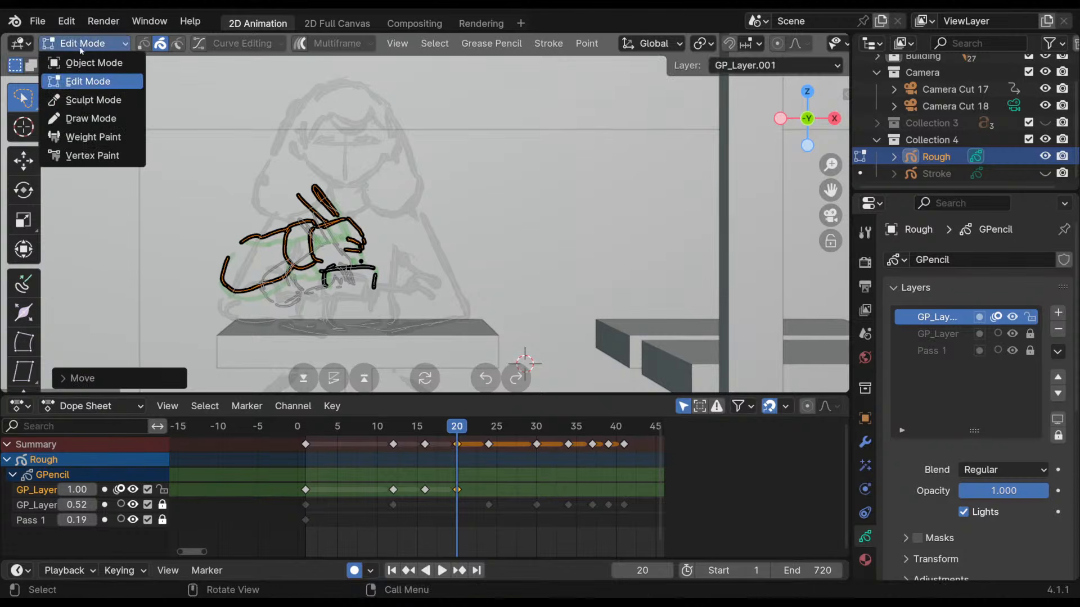
left_click(95, 115)
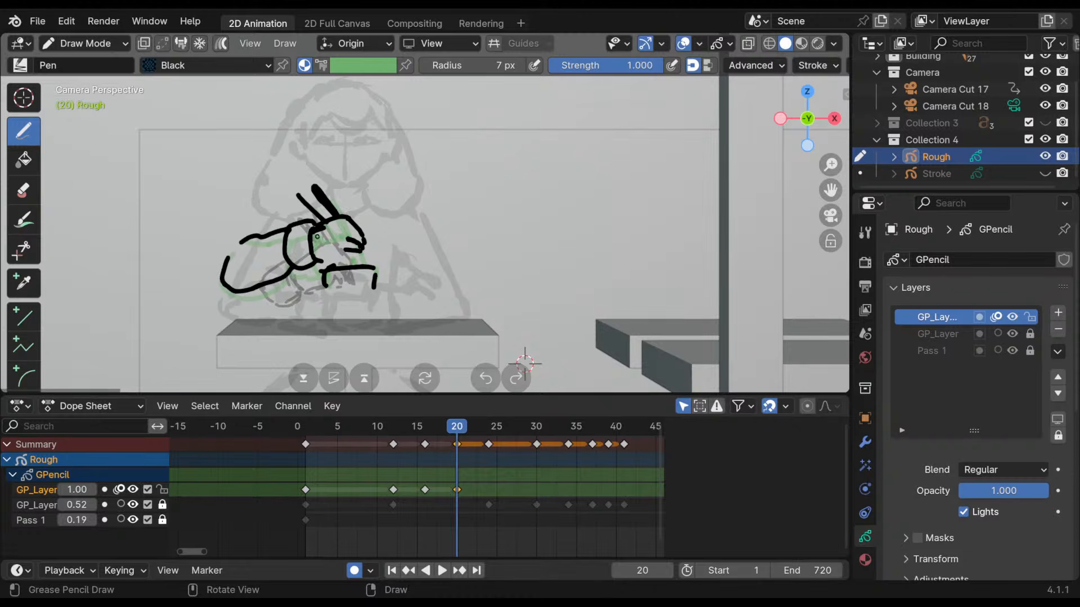
- Draw the lower finger lines between the hand and the cup rim on frame 20, undoing the stray strokes
mouse_move(326, 263)
left_mouse_down()
mouse_move(363, 254)
mouse_move(342, 263)
left_mouse_up()
key("ctrl+z")
key("ctrl+z")
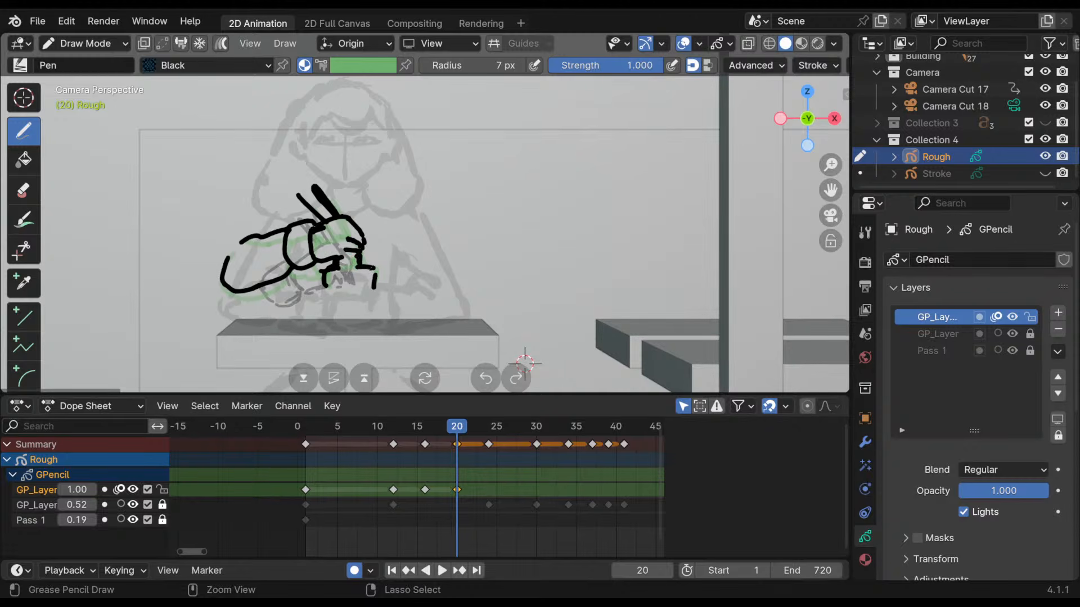
- Reduce the eraser radius to 7 px and clean up the strokes between the fingers and the cup rim
left_click(23, 191)
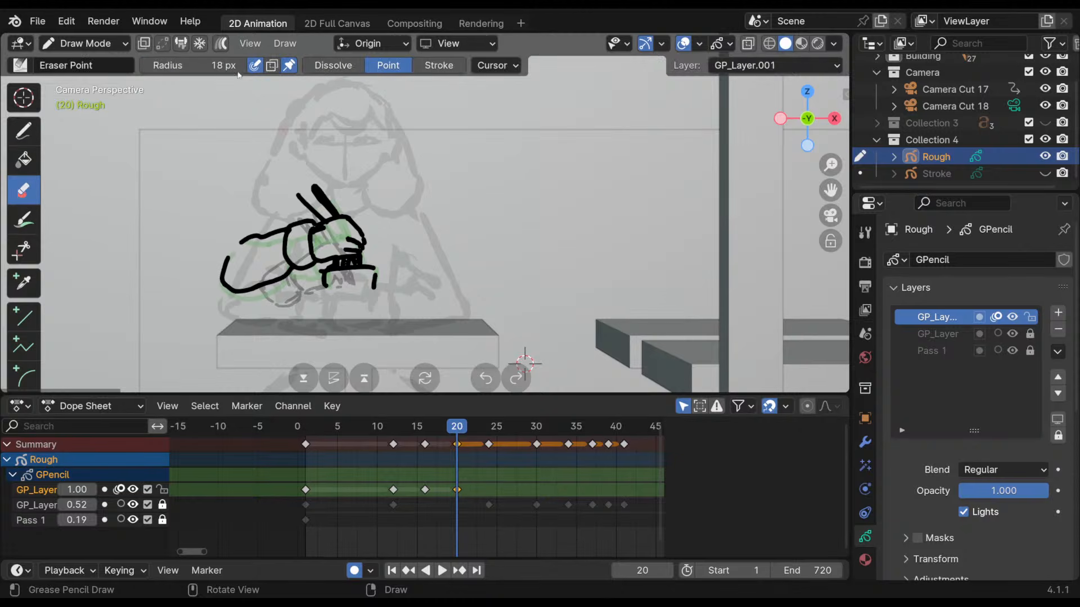
left_click_drag(181, 66, 160, 67)
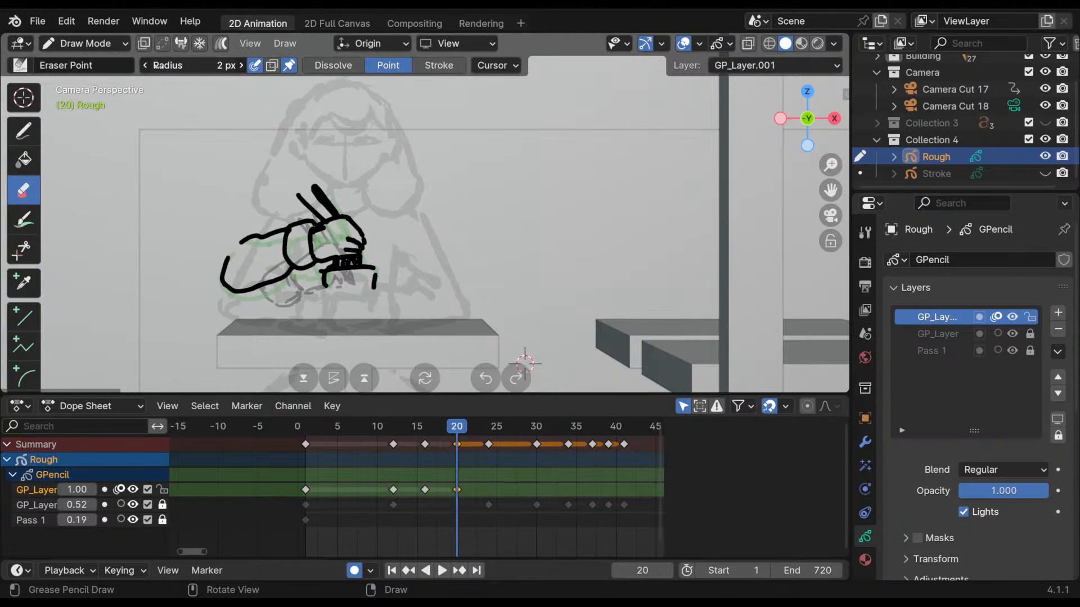
left_click_drag(228, 66, 240, 67)
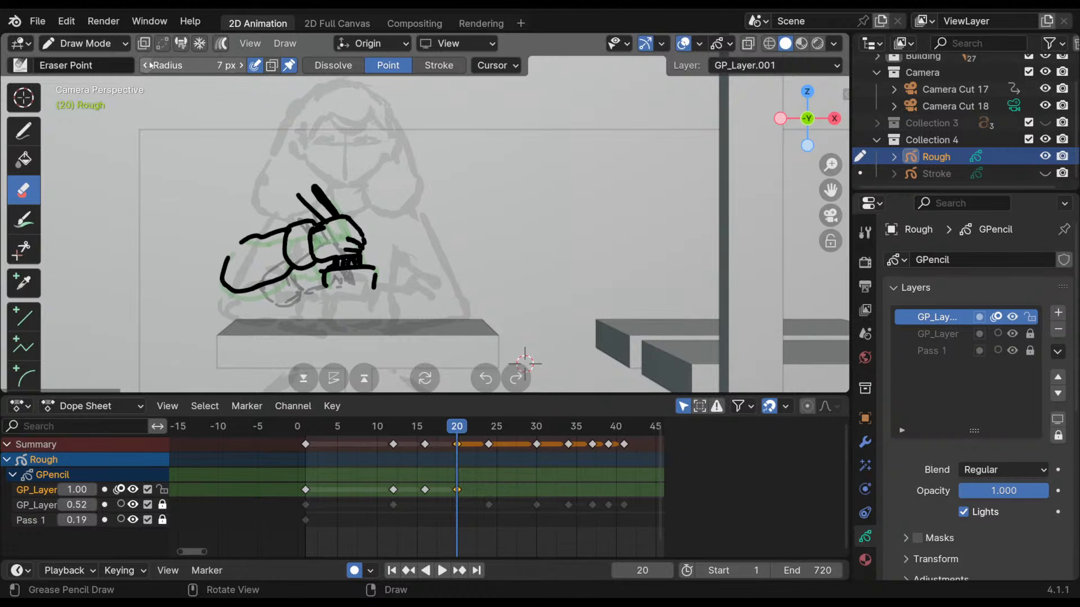
left_click(27, 129)
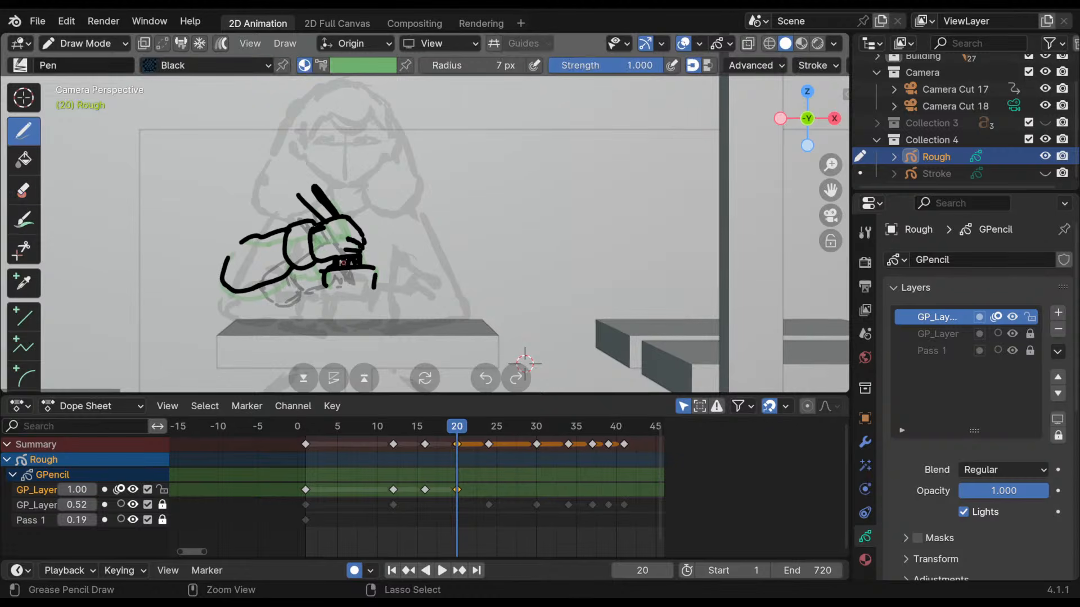
mouse_move(349, 263)
left_mouse_down("ctrl")
mouse_move(339, 262)
mouse_move(362, 262)
mouse_move(333, 267)
mouse_move(353, 266)
left_mouse_up("ctrl")
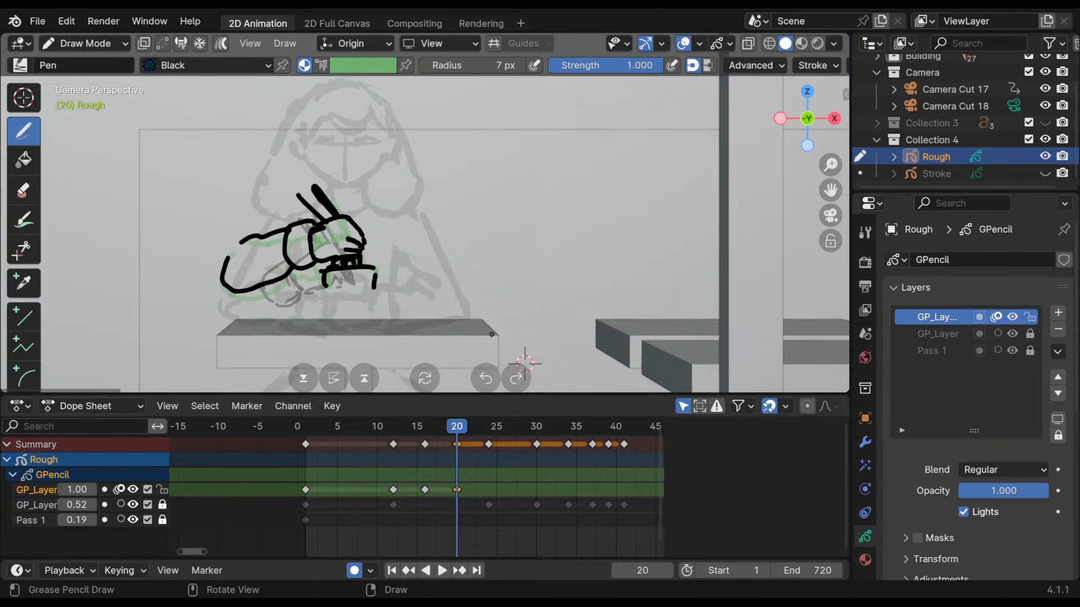
- Flip back and forth through frames 12, 16 and 20 to examine the movement of the raised hand and forearm
key("Down")
key("Up")
key("Up")
key("Down")
key("Down")
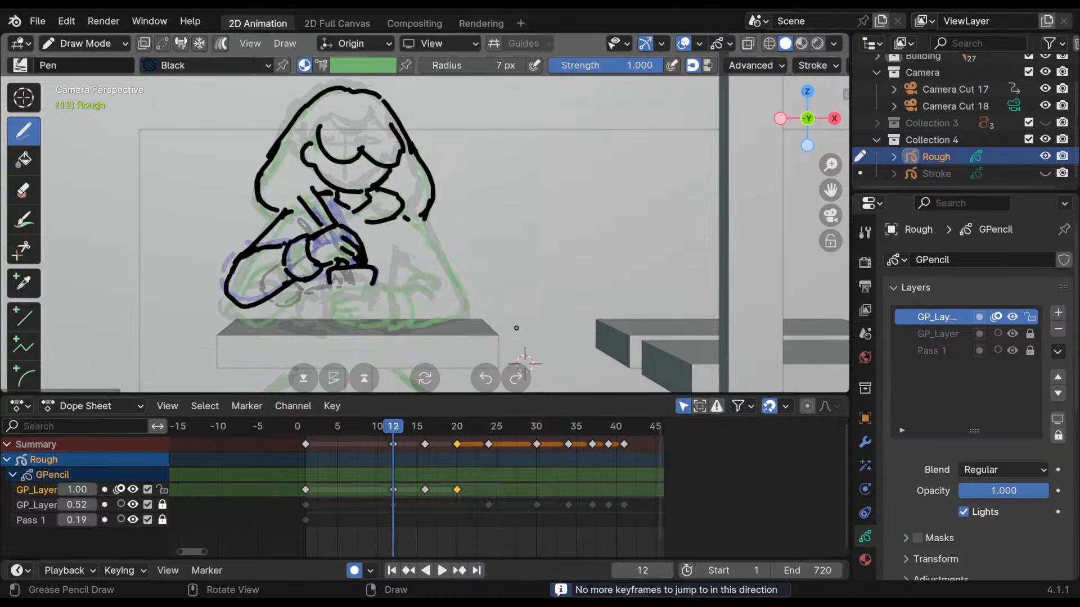
key("Up")
key("Up")
key("Down")
key("Up")
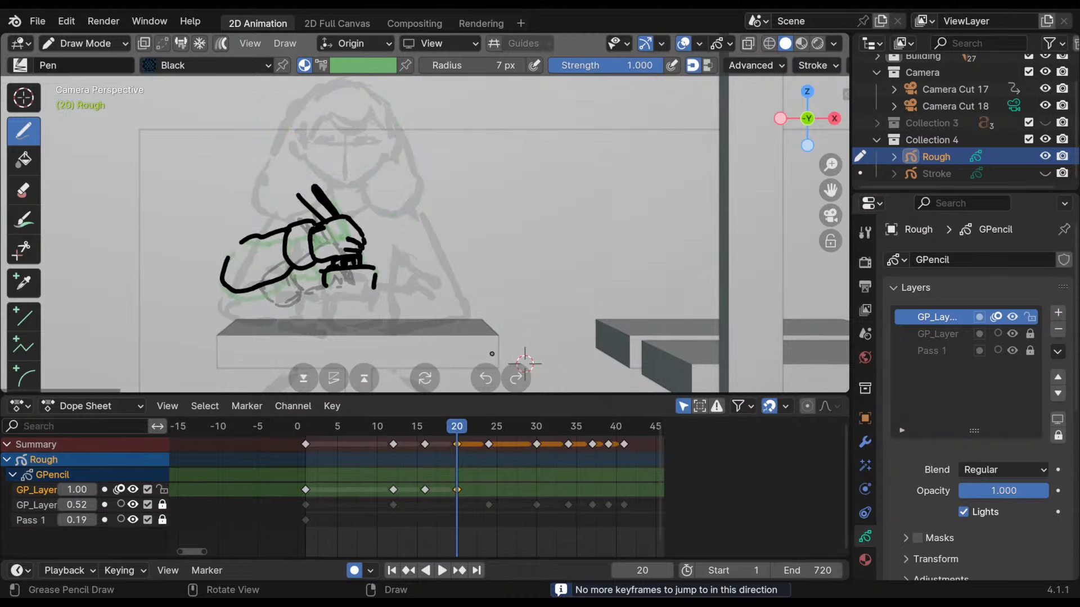
key("Down")
key("Down")
key("Up")
key("Down")
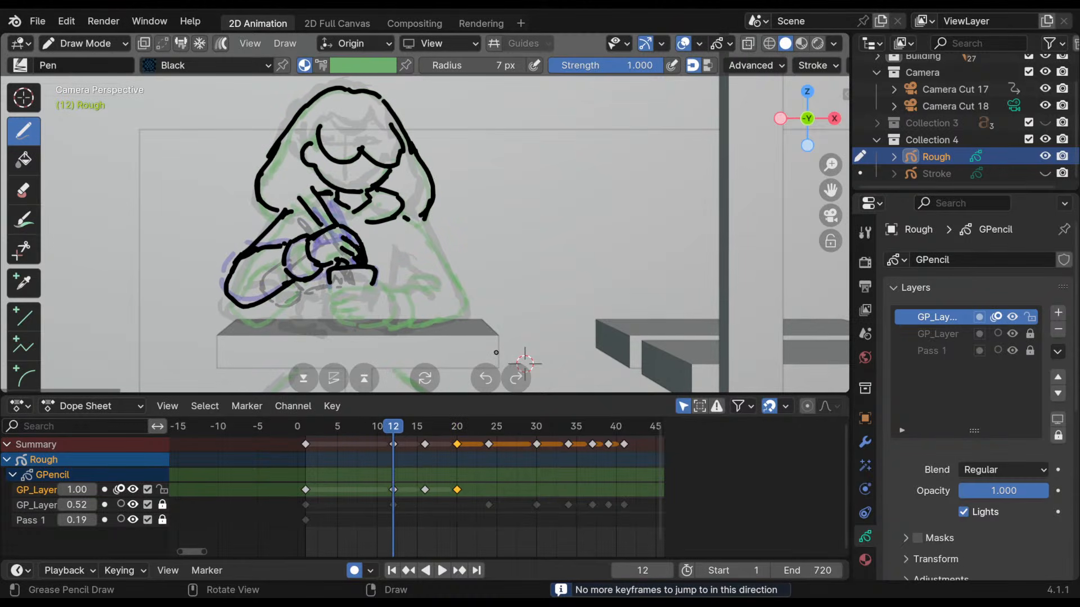
key("Up")
key("Down")
key("Up")
key("Down")
key("Up")
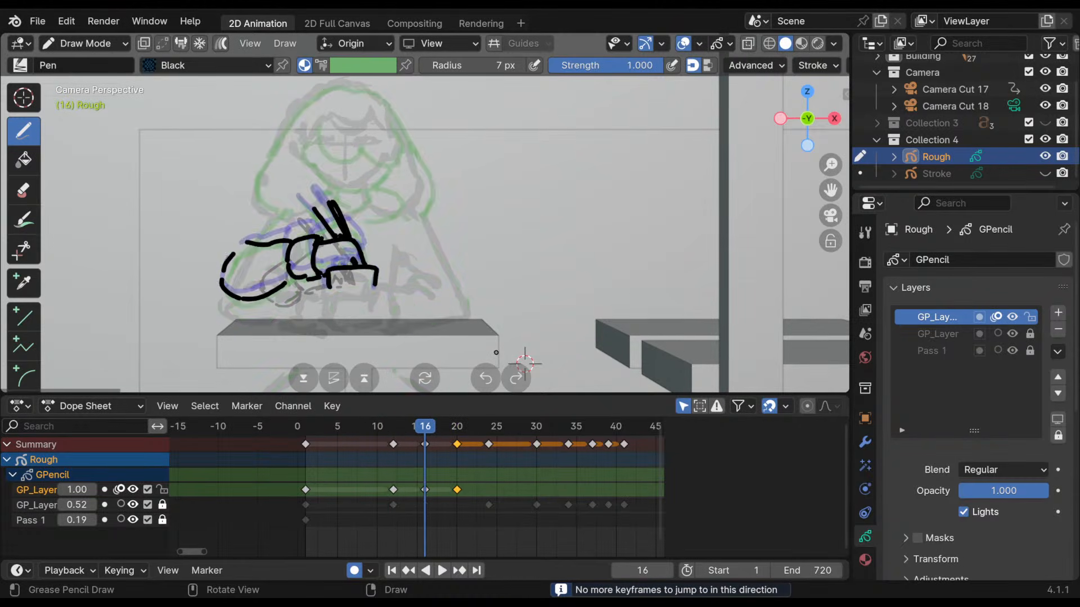
key("Down")
key("Up")
key("Up")
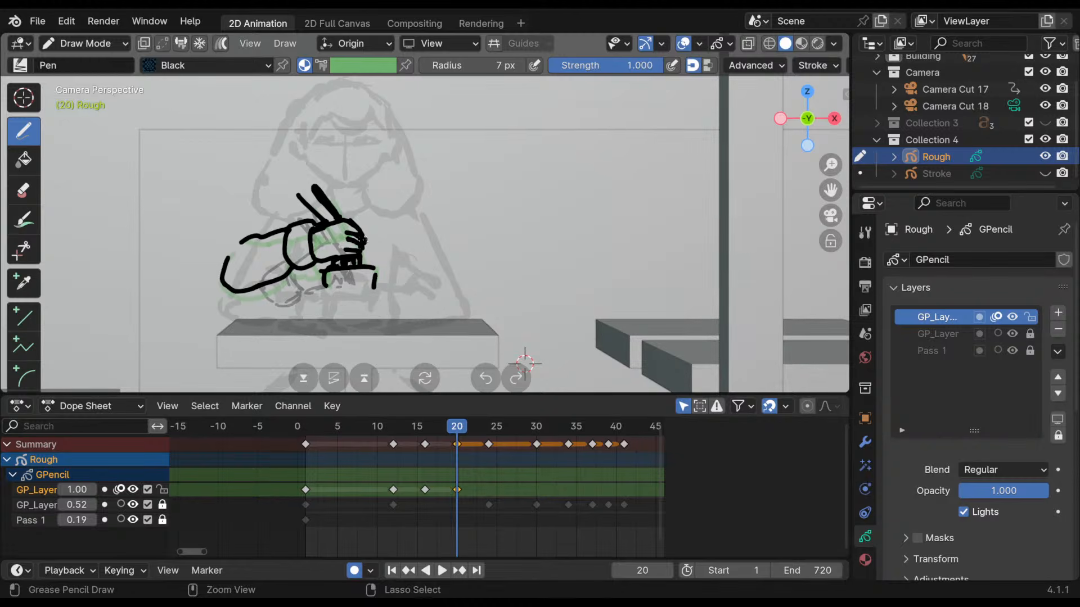
- Refine the finger lines of the hand on frame 20 and scrub the timeline ahead to frame 23
left_click_drag(346, 240, 354, 245)
left_click(441, 433)
mouse_move(463, 432)
left_mouse_down()
mouse_move(542, 430)
mouse_move(424, 461)
mouse_move(456, 453)
mouse_move(476, 467)
mouse_move(416, 468)
mouse_move(484, 478)
left_mouse_up()
- Unlock the 0.52-opacity GP_Layer, shift its keyframes from frame 24 onward 7 frames later, and lock the layer again
left_click(162, 505)
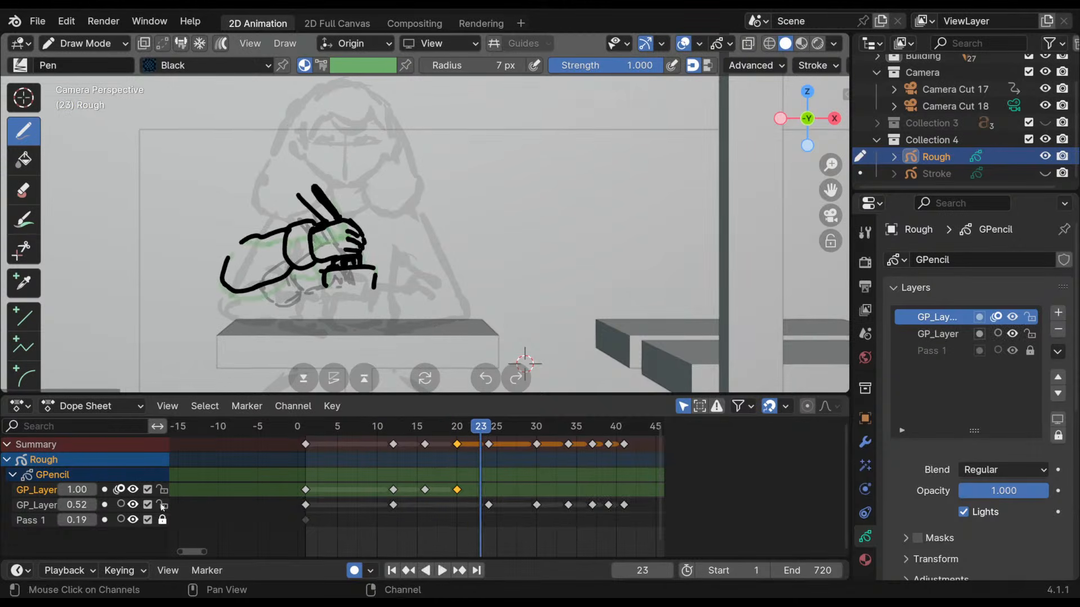
left_click_drag(631, 498, 549, 508)
left_click(162, 505)
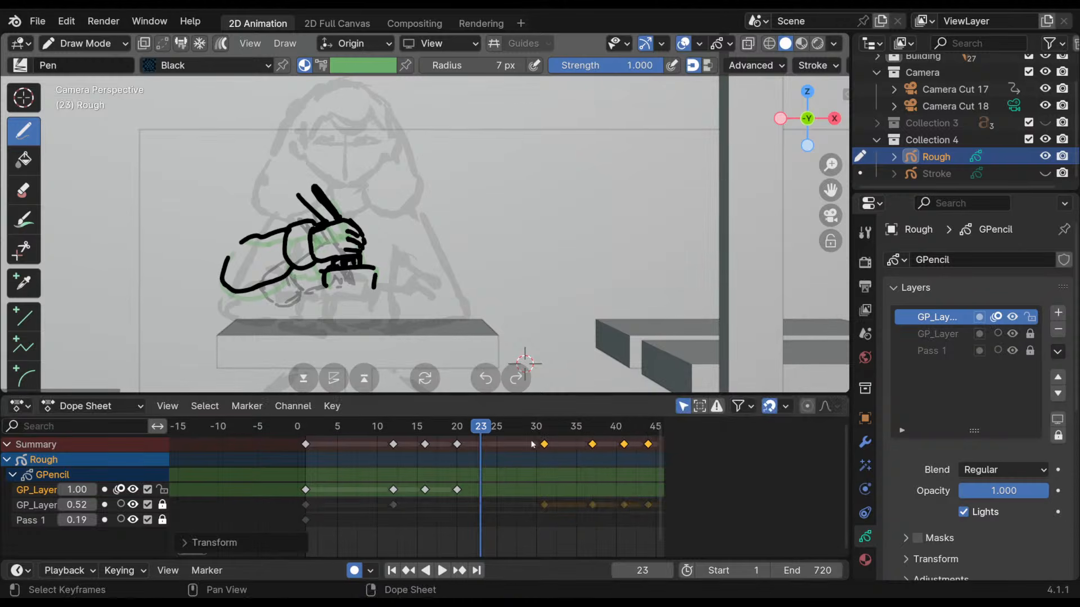
- Go to frame 24 and draw the rim and sides of the cup as a new keyframe
mouse_move(494, 444)
left_mouse_down()
mouse_move(458, 478)
mouse_move(504, 474)
mouse_move(447, 478)
mouse_move(486, 484)
left_mouse_up()
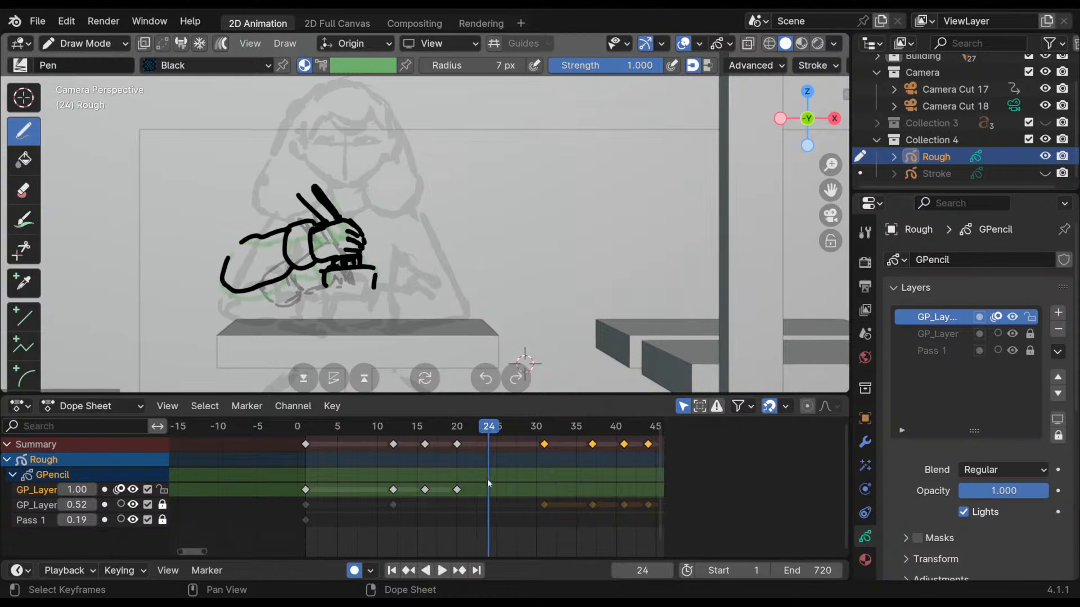
left_click(356, 265)
mouse_move(323, 289)
left_mouse_down()
mouse_move(324, 272)
mouse_move(374, 269)
left_mouse_up()
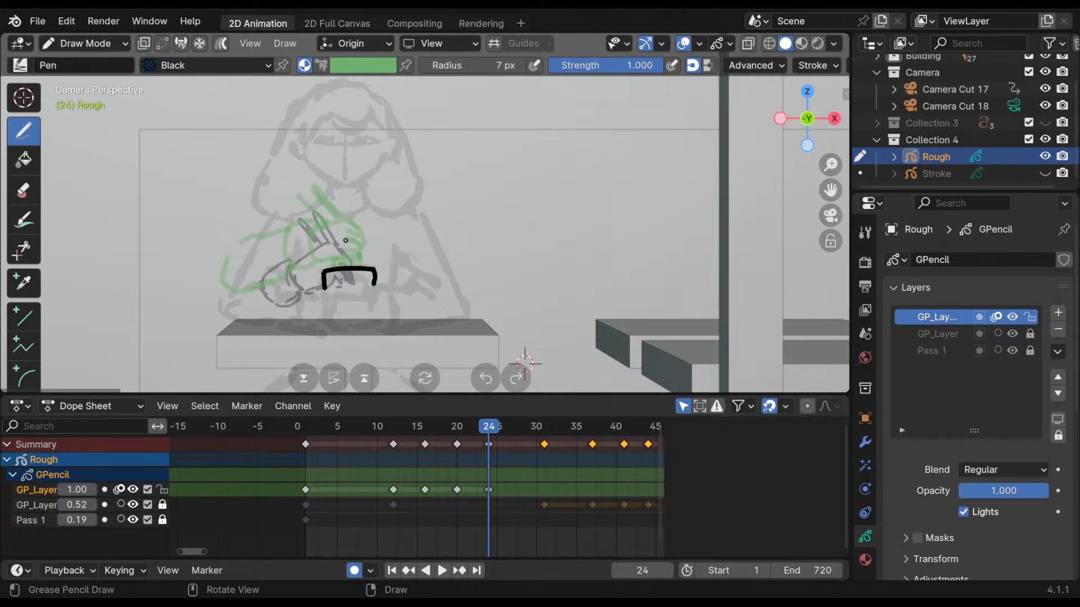
mouse_move(487, 439)
left_mouse_down()
mouse_move(417, 438)
mouse_move(500, 437)
mouse_move(490, 438)
left_mouse_up()
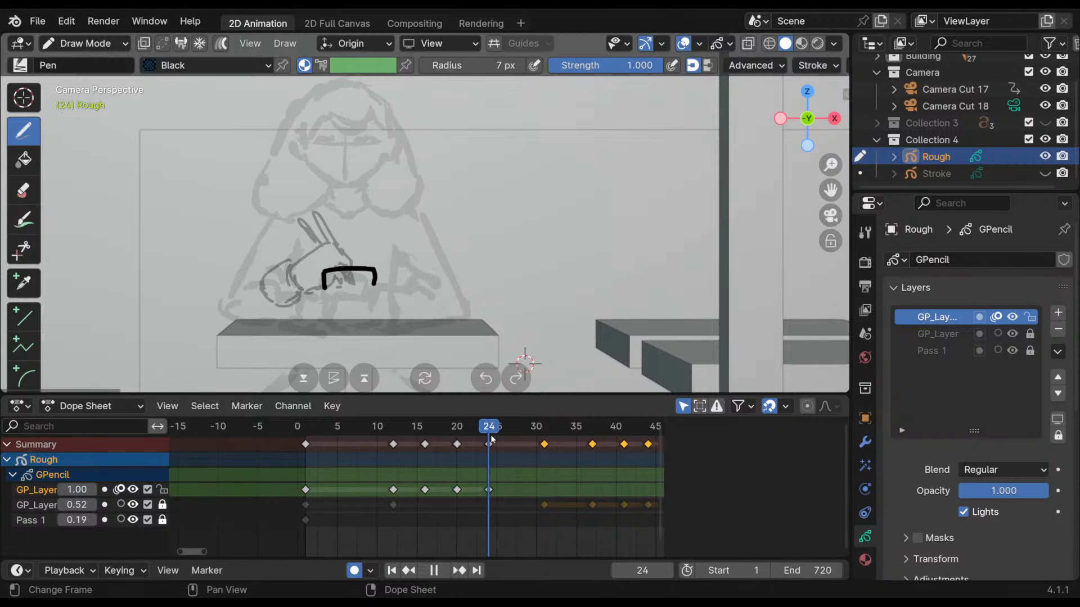
- Draw the hand with its finger lines and the pair of sticks it holds above the cup on frame 24
mouse_move(316, 242)
left_mouse_down()
mouse_move(347, 231)
mouse_move(366, 262)
left_mouse_up()
mouse_move(316, 202)
left_mouse_down()
mouse_move(339, 231)
mouse_move(328, 235)
mouse_move(323, 271)
mouse_move(284, 246)
mouse_move(312, 277)
left_mouse_up()
key("ctrl+z")
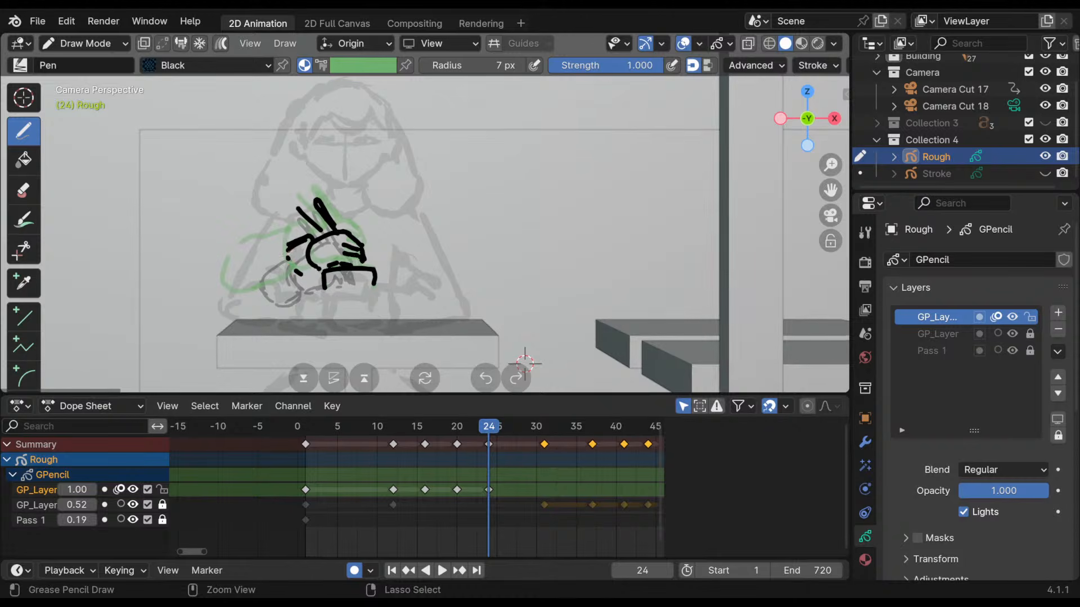
- Draw the sleeve cuff and forearm joined to the hand on frame 24, undoing the first attempt and redrawing the lines
mouse_move(311, 239)
left_mouse_down()
mouse_move(282, 262)
mouse_move(322, 278)
left_mouse_up()
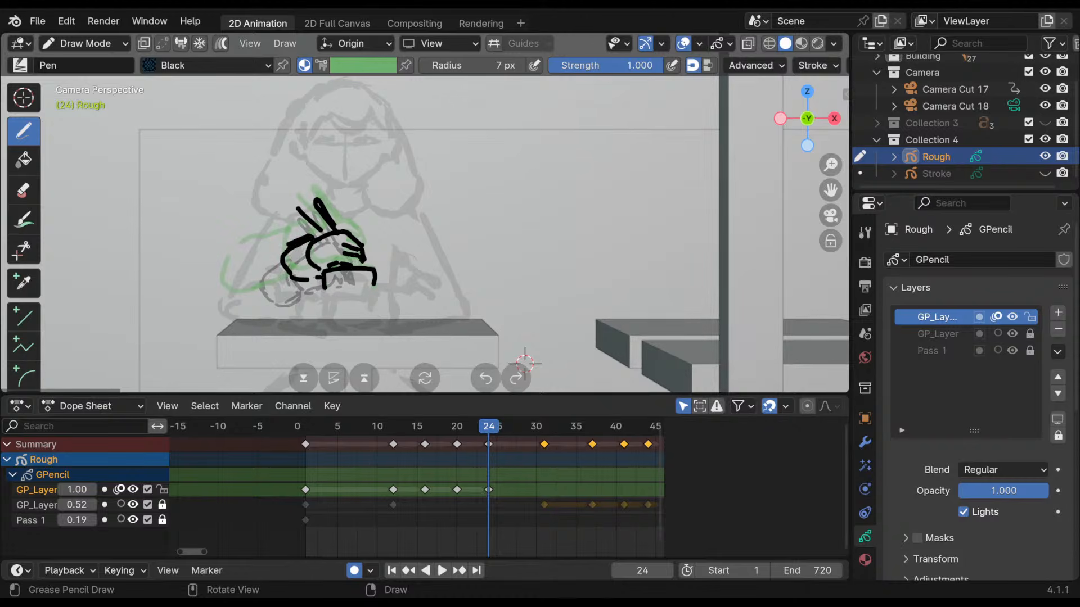
left_click_drag(285, 245, 229, 279)
key("ctrl+z")
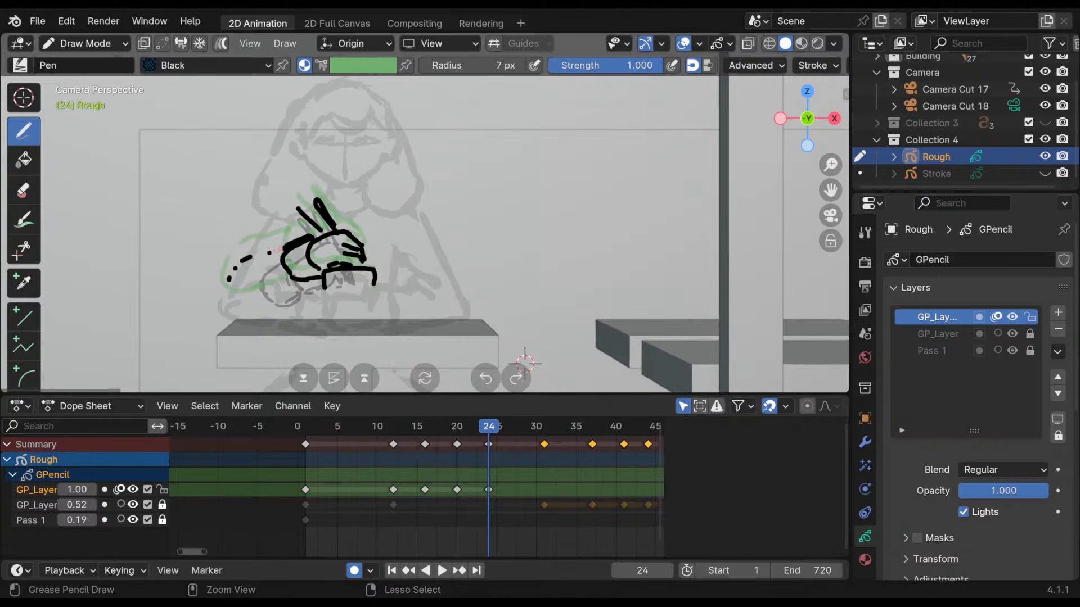
key("ctrl+z")
key("ctrl+z")
key("ctrl+z")
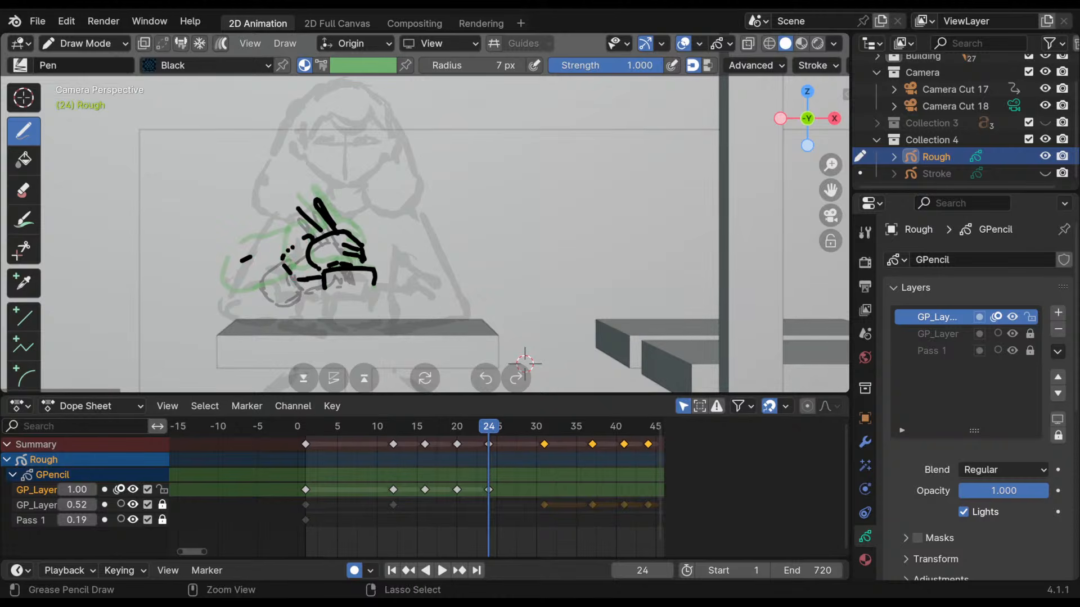
key("ctrl+z")
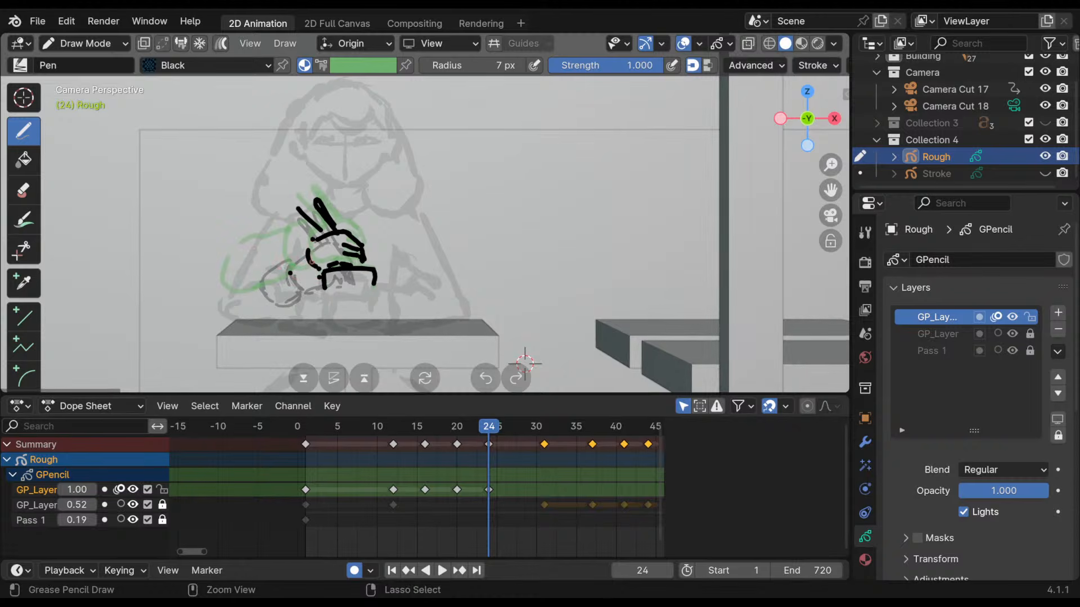
mouse_move(312, 245)
left_mouse_down("ctrl")
mouse_move(312, 262)
mouse_move(327, 233)
mouse_move(305, 273)
mouse_move(262, 241)
mouse_move(226, 269)
mouse_move(296, 278)
left_mouse_up("ctrl")
mouse_move(491, 429)
left_mouse_down()
mouse_move(471, 432)
mouse_move(513, 434)
mouse_move(445, 444)
mouse_move(506, 442)
mouse_move(491, 444)
left_mouse_up()
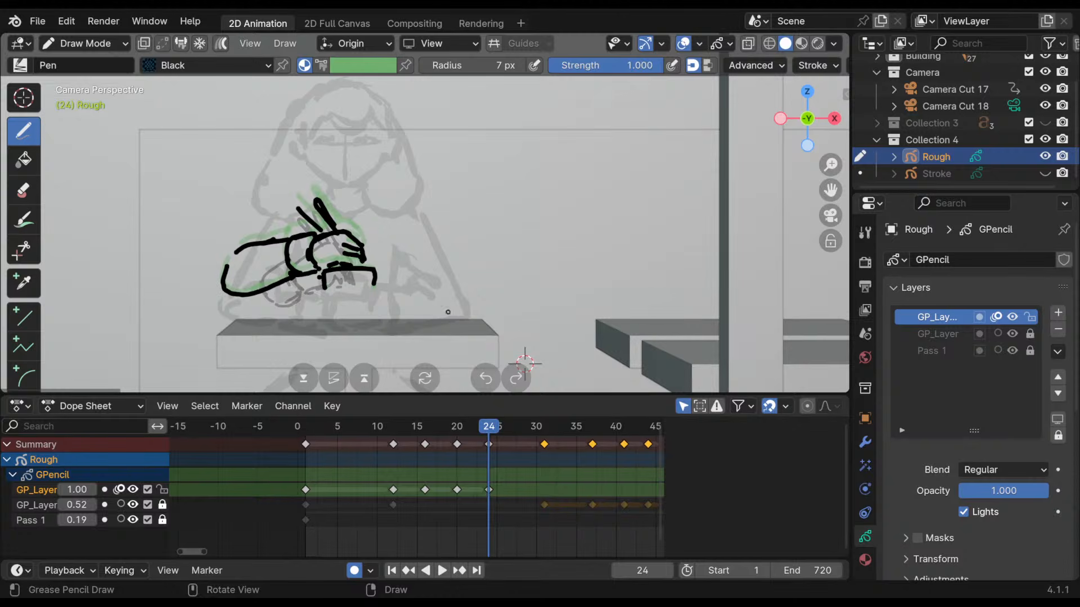
- Draw the character's fringe, face, hair outline, collar and shoulder line on frame 16, using the frame 12 pose as reference
mouse_move(486, 432)
left_mouse_down()
mouse_move(469, 441)
mouse_move(559, 430)
mouse_move(456, 436)
mouse_move(616, 434)
mouse_move(315, 443)
mouse_move(423, 455)
mouse_move(595, 449)
mouse_move(346, 489)
mouse_move(504, 482)
mouse_move(379, 485)
mouse_move(441, 492)
mouse_move(382, 496)
mouse_move(419, 500)
left_mouse_up()
key("Right")
key("Left")
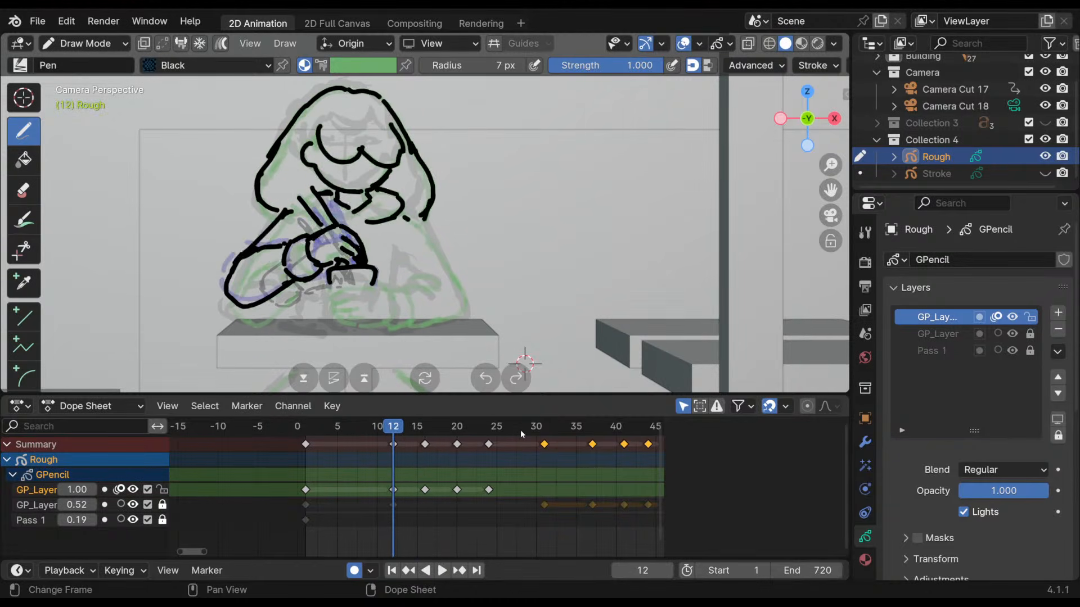
key("Right")
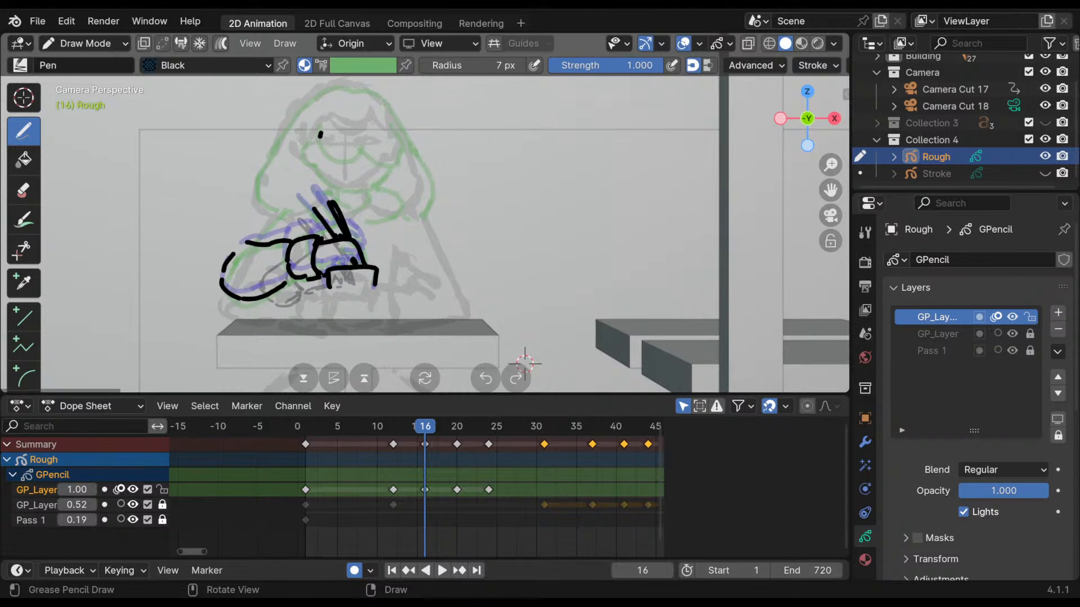
left_click_drag(321, 135, 399, 159)
mouse_move(317, 147)
left_mouse_down()
mouse_move(332, 186)
mouse_move(391, 160)
left_mouse_up()
mouse_move(370, 96)
left_mouse_down()
mouse_move(320, 96)
mouse_move(276, 148)
mouse_move(264, 226)
mouse_move(371, 198)
mouse_move(384, 218)
mouse_move(409, 208)
mouse_move(397, 119)
mouse_move(437, 201)
left_mouse_up()
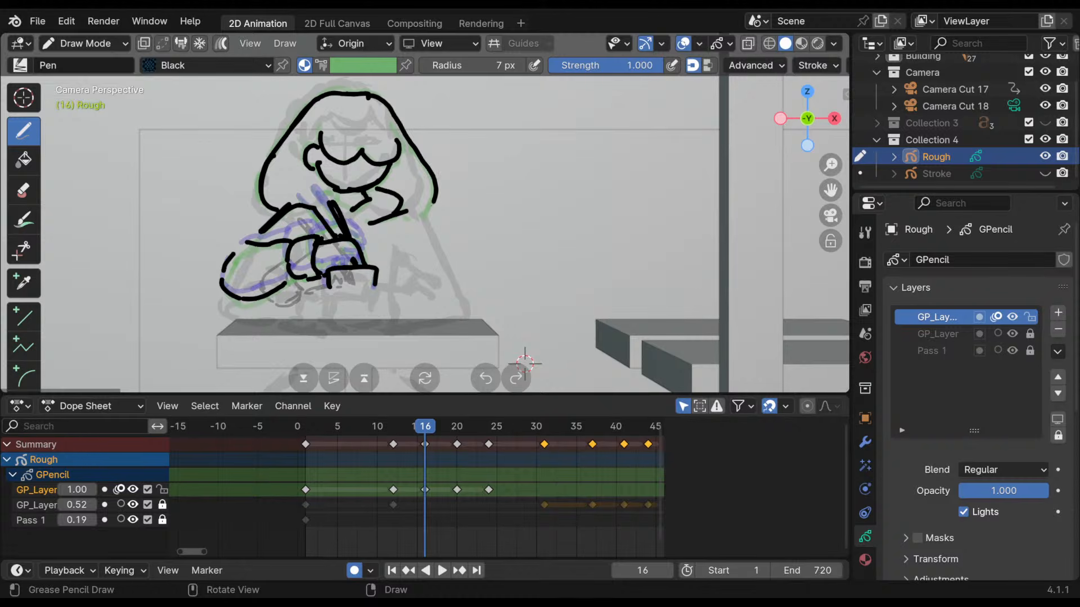
left_click_drag(323, 191, 302, 201)
- Flip back and forth through frames 12, 16 and 20 to examine how the head and arm move together
key("Up")
key("Down")
key("Down")
key("Up")
key("Up")
key("Down")
key("Down")
key("Up")
key("Down")
key("Up")
key("Up")
key("Down")
key("Down")
key("Up")
key("Up")
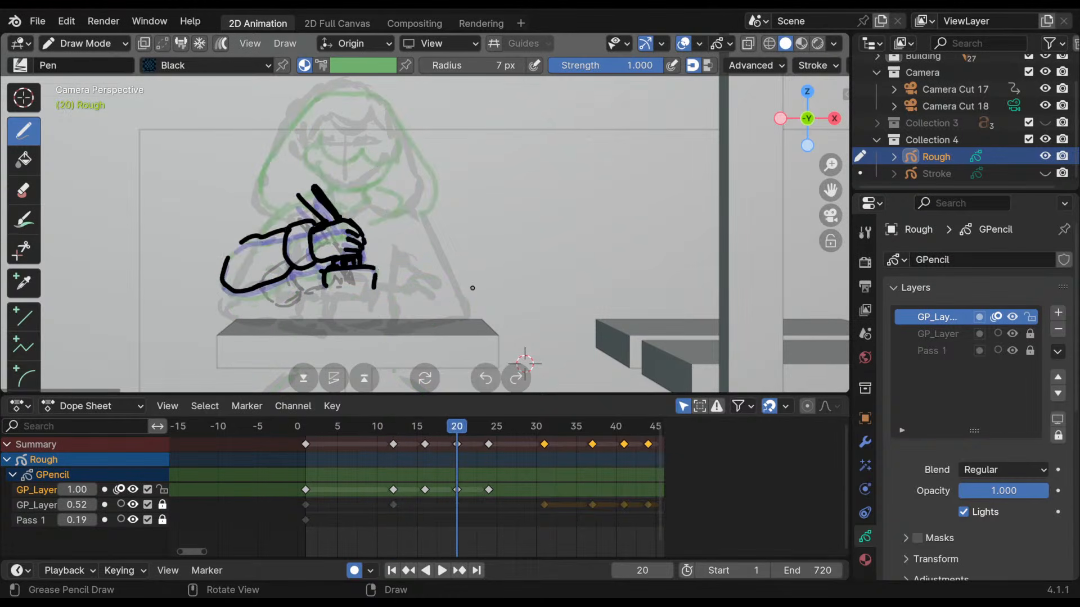
key("Down")
key("Down")
key("Down")
key("Up")
key("Up")
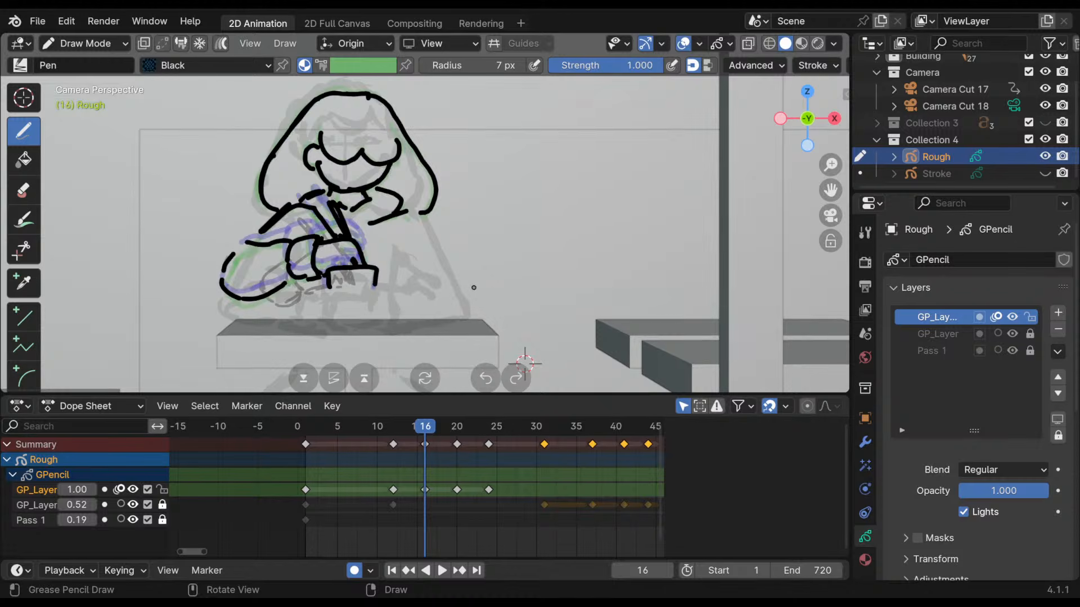
key("Up")
key("Down")
key("Down")
key("Down")
key("Up")
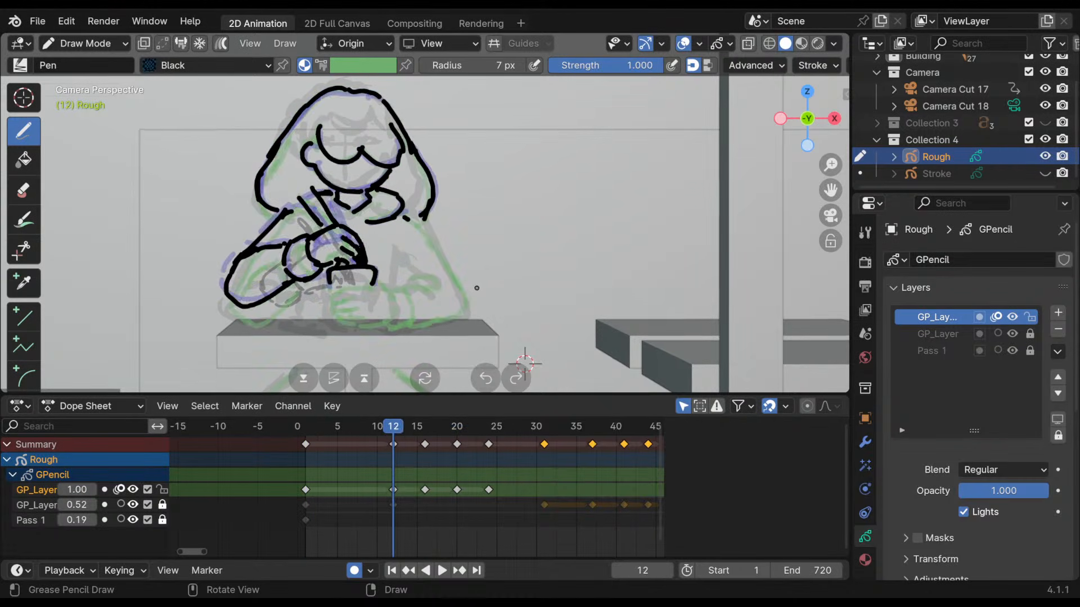
key("Up")
key("Down")
key("Up")
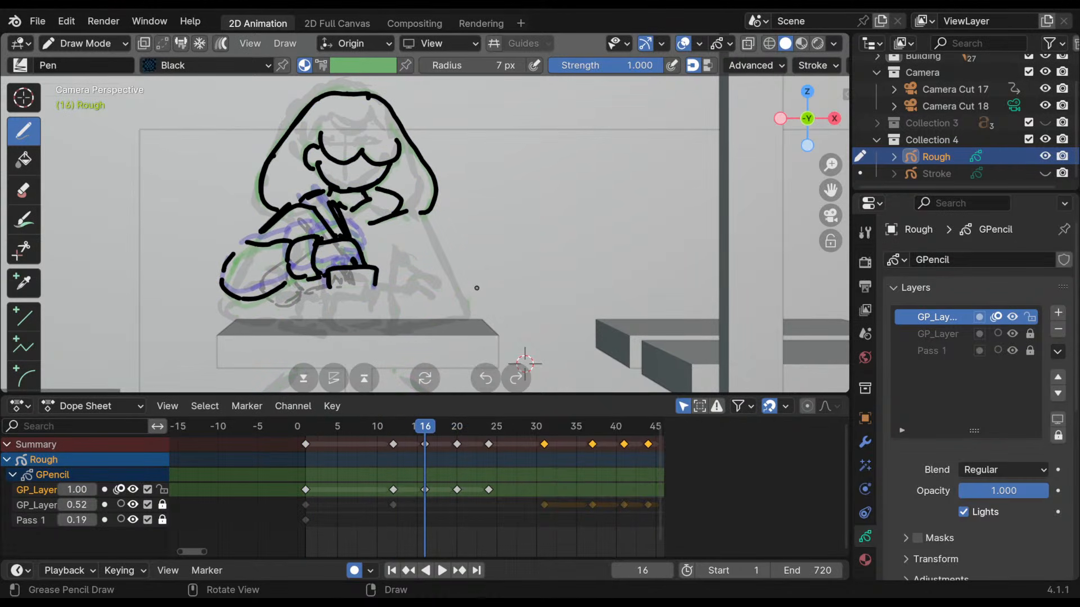
key("Up")
key("Down")
key("Down")
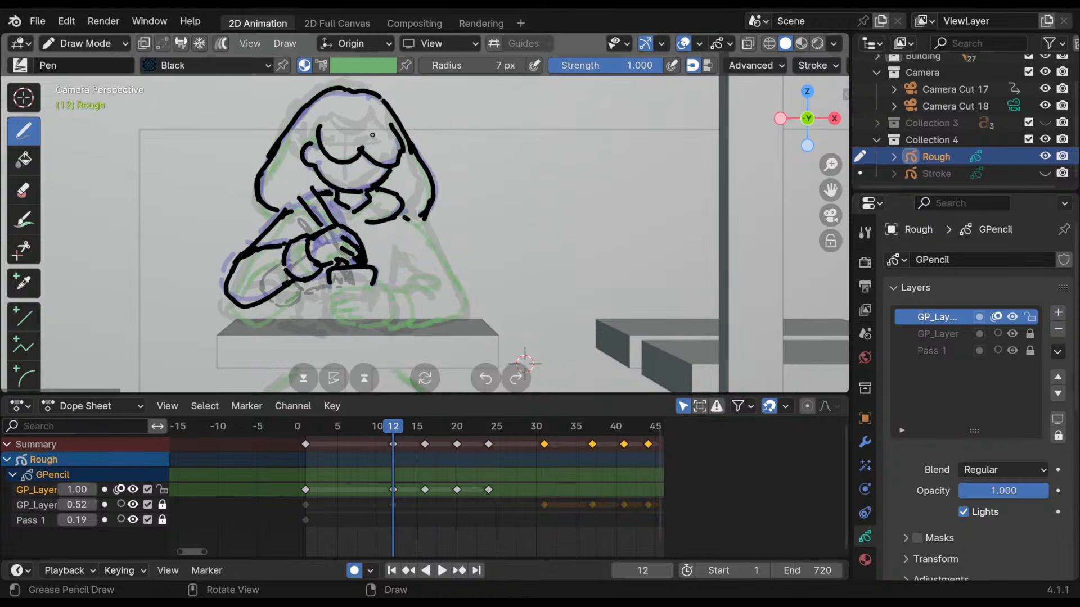
- Draw a temporary arrow pointing at the head on frame 1 and compare the head's movement across frames 1, 12 and 16
key("Down")
key("Up")
key("Down")
left_click_drag(465, 103, 411, 117)
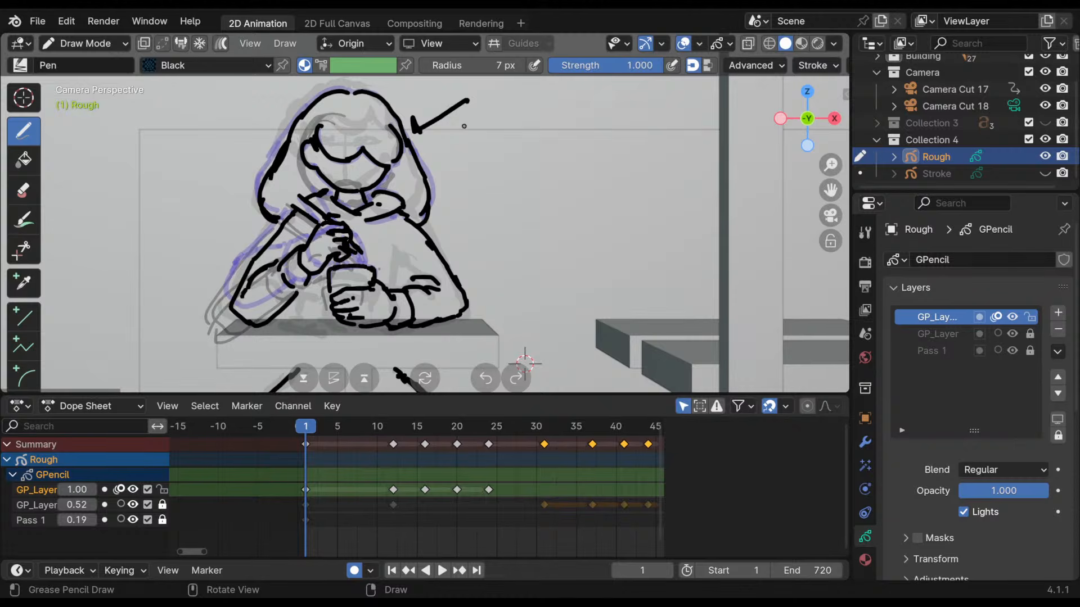
key("Up")
key("Down")
key("Up")
key("Up")
key("Down")
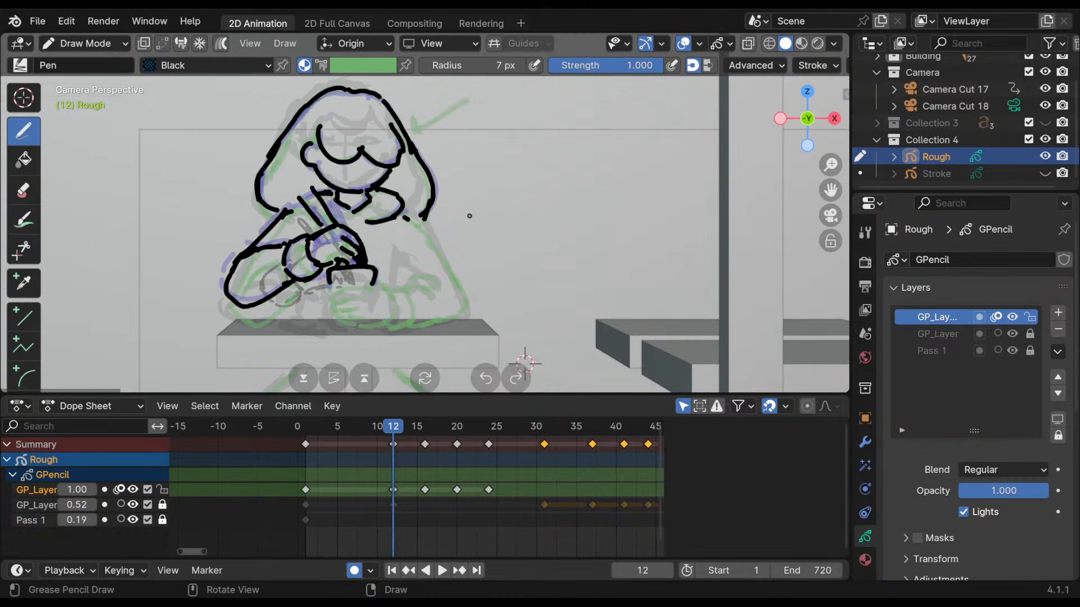
key("Up")
key("Up")
key("Down")
key("Down")
key("Down")
key("Up")
key("Up")
key("Down")
key("Down")
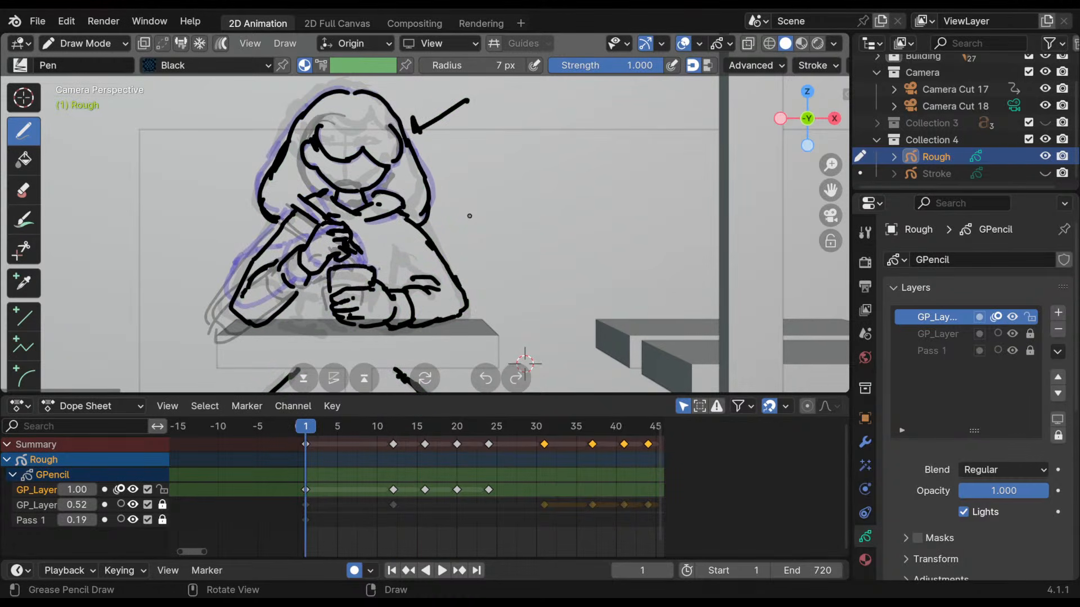
key("Up")
key("Up")
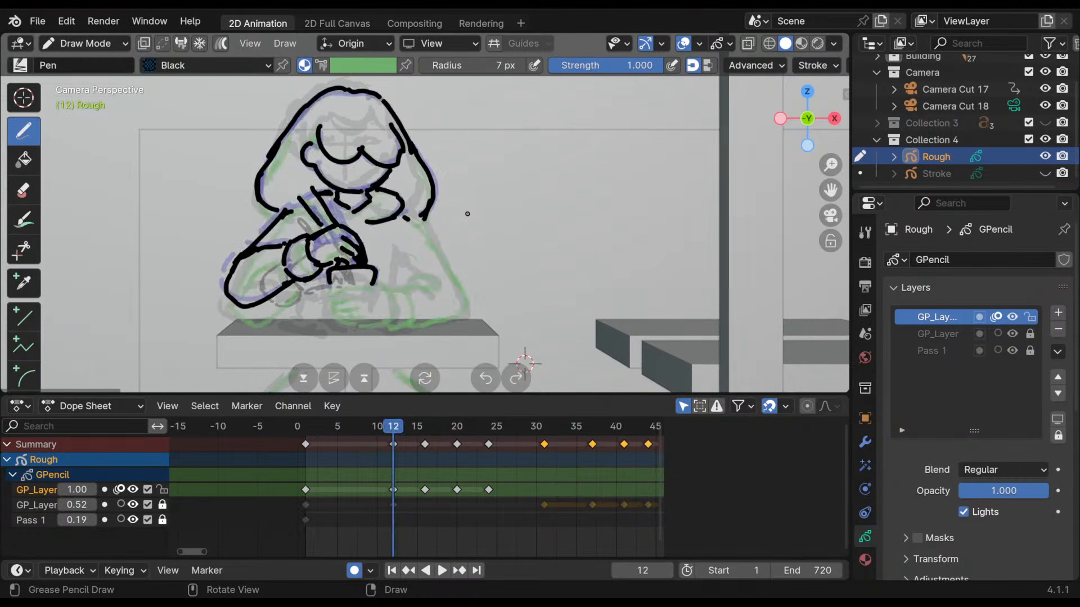
key("Up")
key("Down")
key("Down")
key("Down")
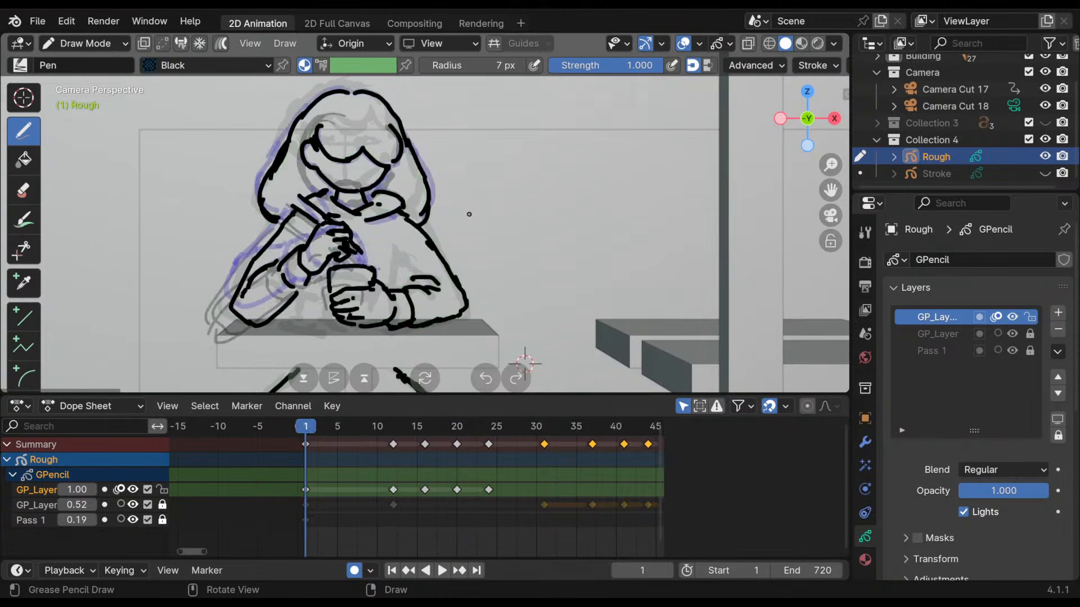
- Step forward to the frame 24 keyframe and flip between frames 16, 20 and 24 to examine the arm's settling motion
key("Up")
key("Up")
key("Up")
key("Up")
key("Up")
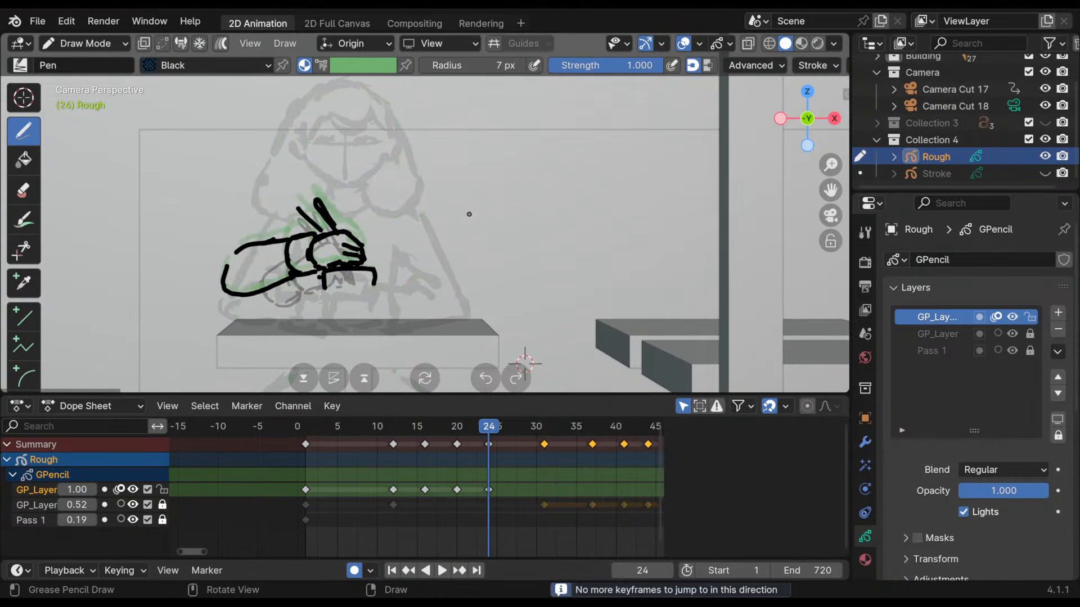
key("Down")
key("Up")
key("Down")
key("Up")
key("Down")
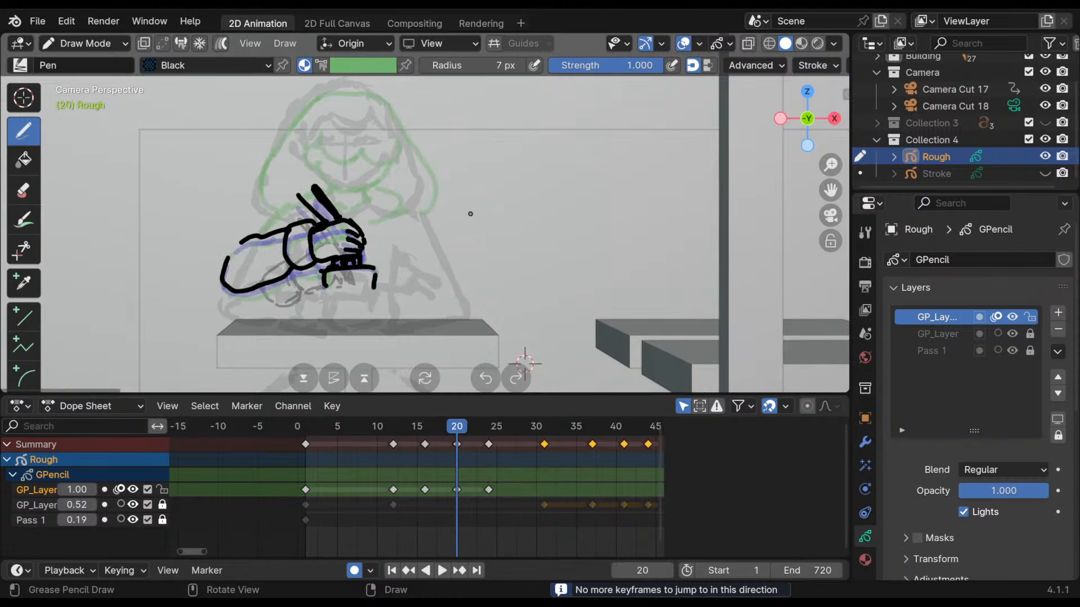
key("Down")
key("Up")
key("Up")
key("Down")
key("Up")
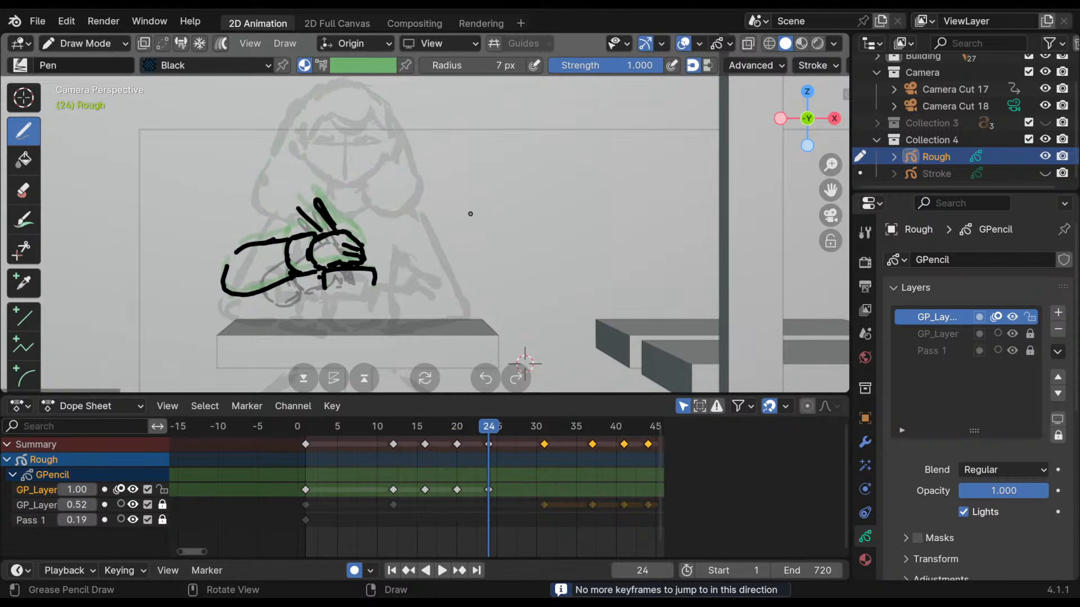
- Scrub back to frame 9, play the animation to review the motion, and step through the keyframes to frame 20
mouse_move(380, 442)
left_mouse_down()
mouse_move(552, 444)
mouse_move(554, 457)
mouse_move(538, 476)
mouse_move(484, 449)
mouse_move(370, 447)
left_mouse_up()
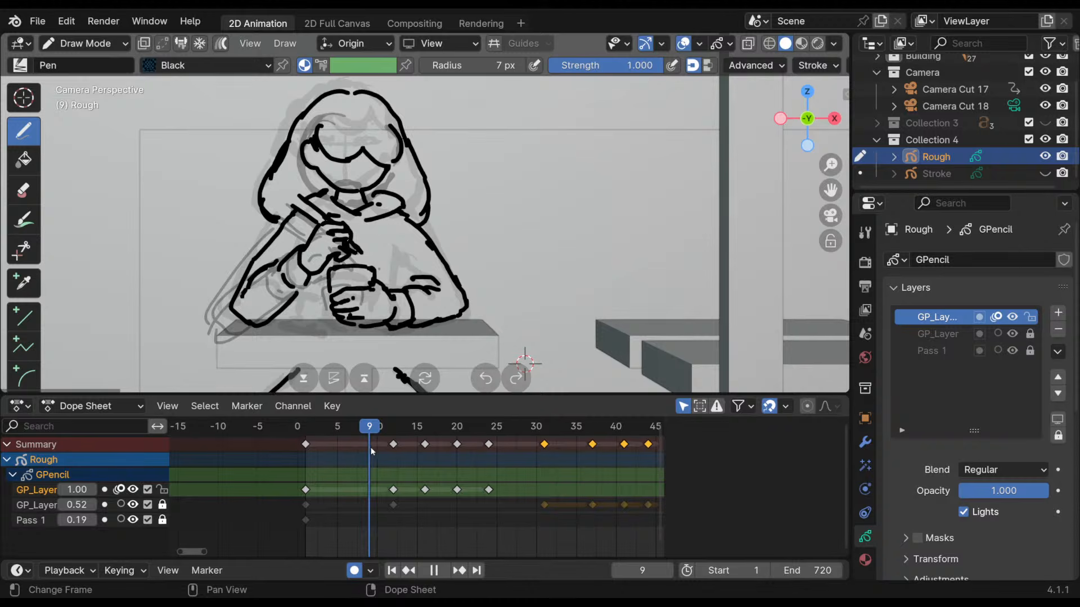
key("space")
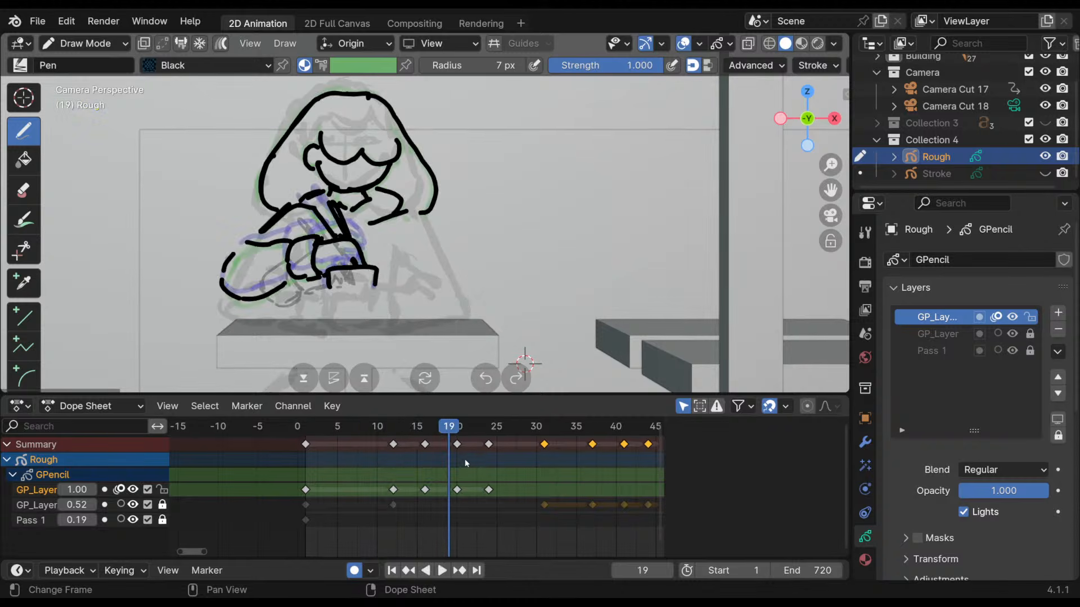
key("space")
key("Down")
key("Down")
key("Down")
key("Up")
key("Up")
key("Up")
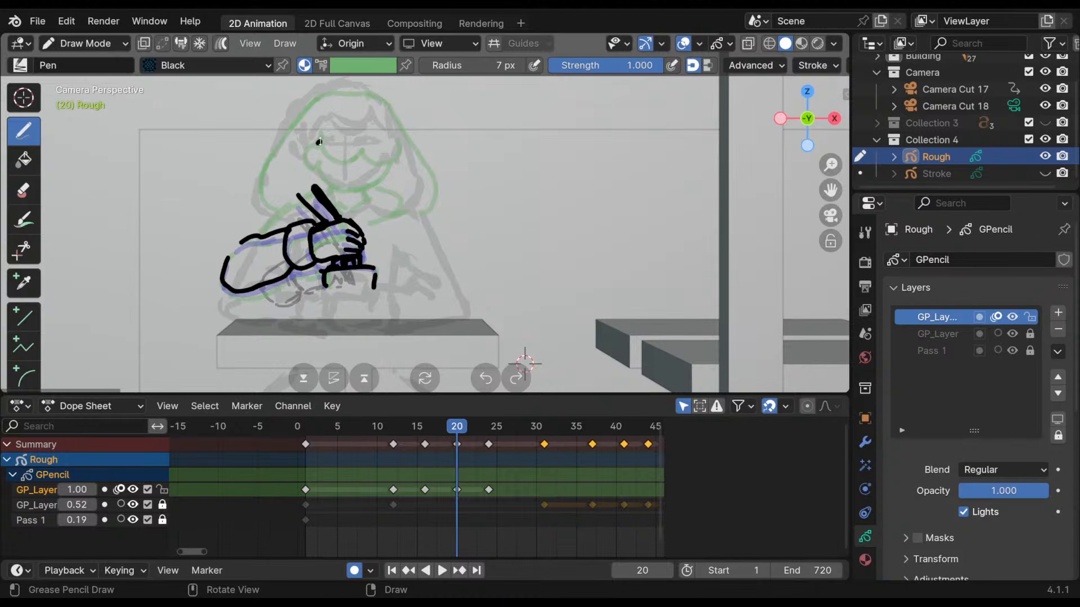
- Draw the fringe, face, hair outline, collar, shoulders and the side of the torso on frame 20
mouse_move(320, 142)
left_mouse_down()
mouse_move(311, 165)
mouse_move(322, 146)
mouse_move(340, 160)
mouse_move(398, 150)
left_mouse_up()
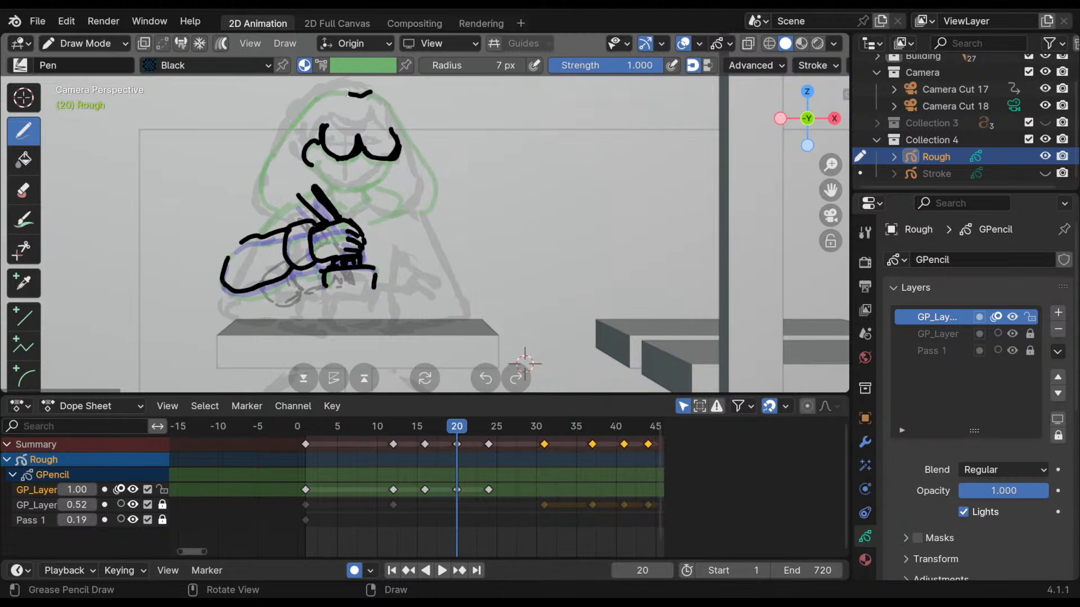
mouse_move(343, 90)
left_mouse_down()
mouse_move(296, 125)
mouse_move(270, 167)
left_mouse_up()
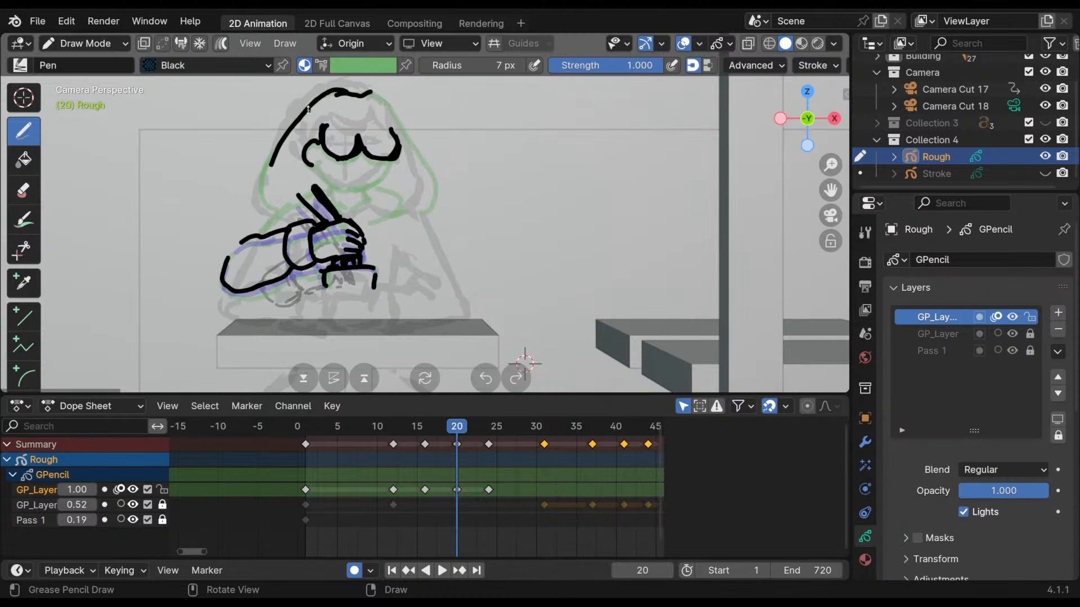
mouse_move(314, 98)
left_mouse_down()
mouse_move(259, 166)
mouse_move(289, 199)
left_mouse_up()
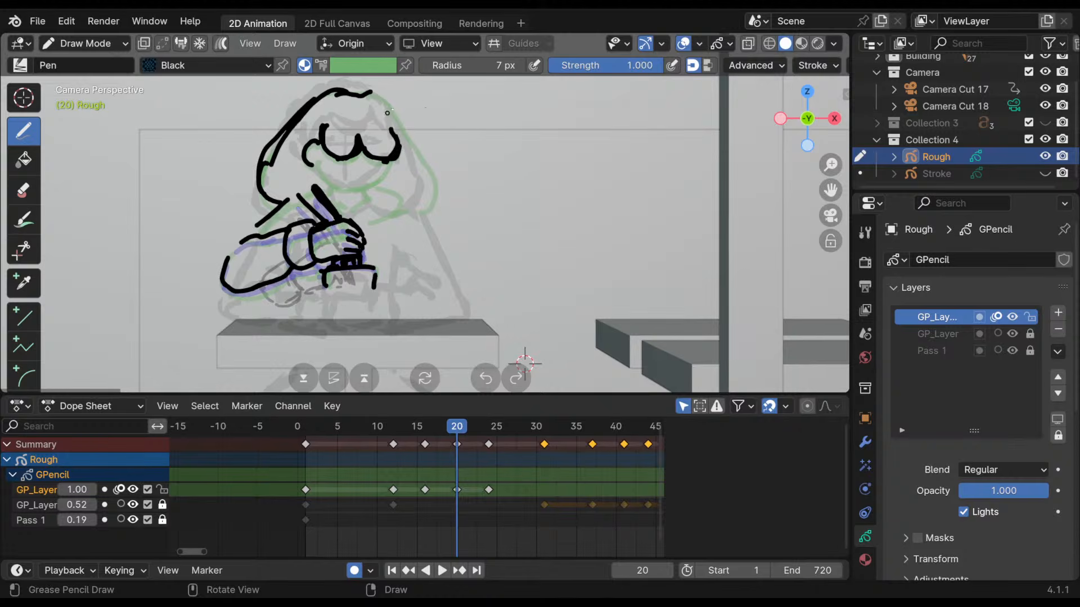
mouse_move(373, 97)
left_mouse_down()
mouse_move(425, 169)
mouse_move(429, 197)
left_mouse_up()
mouse_move(313, 163)
left_mouse_down()
mouse_move(337, 187)
mouse_move(374, 182)
mouse_move(388, 163)
mouse_move(400, 198)
mouse_move(378, 222)
mouse_move(430, 195)
mouse_move(423, 170)
left_mouse_up()
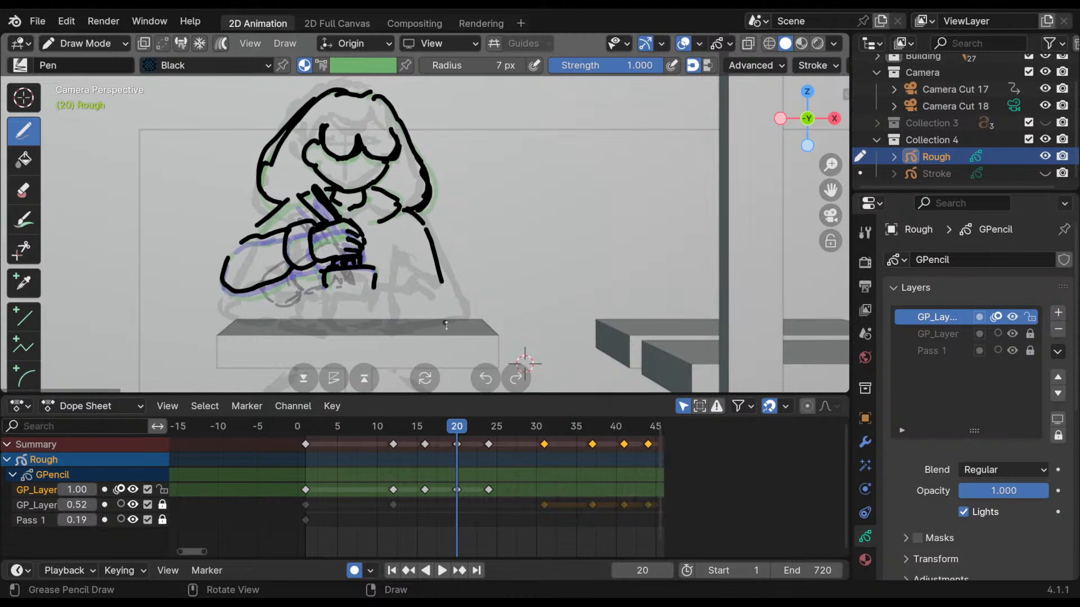
- Scrub to frame 24 and flip through frames 12, 16, 20 and 24 to check the head poses against each other
mouse_move(414, 428)
left_mouse_down()
mouse_move(392, 441)
mouse_move(462, 436)
mouse_move(362, 435)
mouse_move(514, 440)
mouse_move(486, 466)
left_mouse_up()
key("Down")
key("Up")
key("Down")
key("Up")
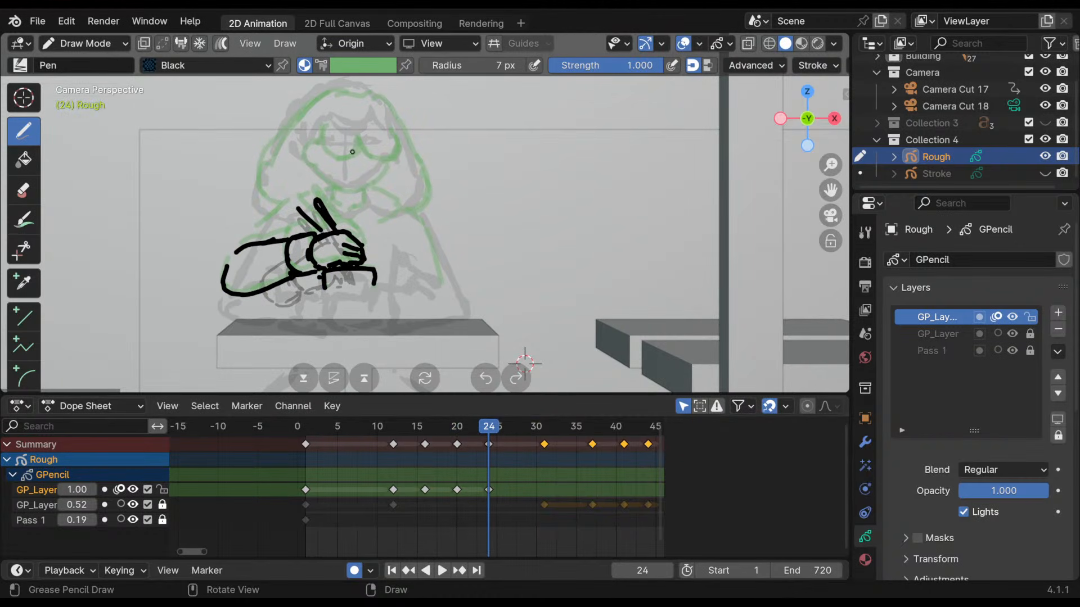
key("Down")
key("Up")
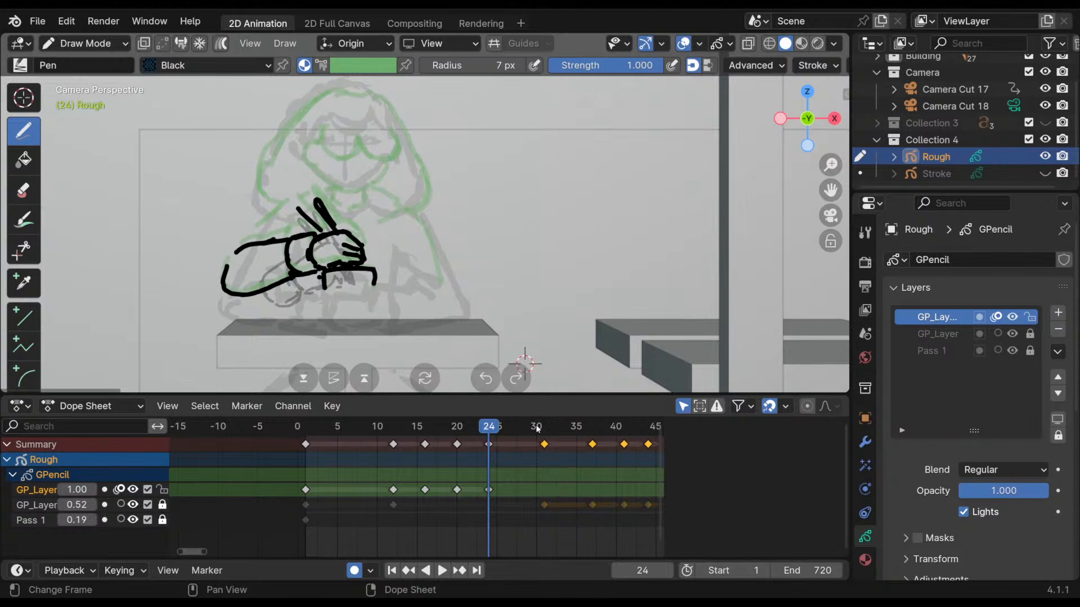
key("Down")
key("Down")
key("Up")
key("Down")
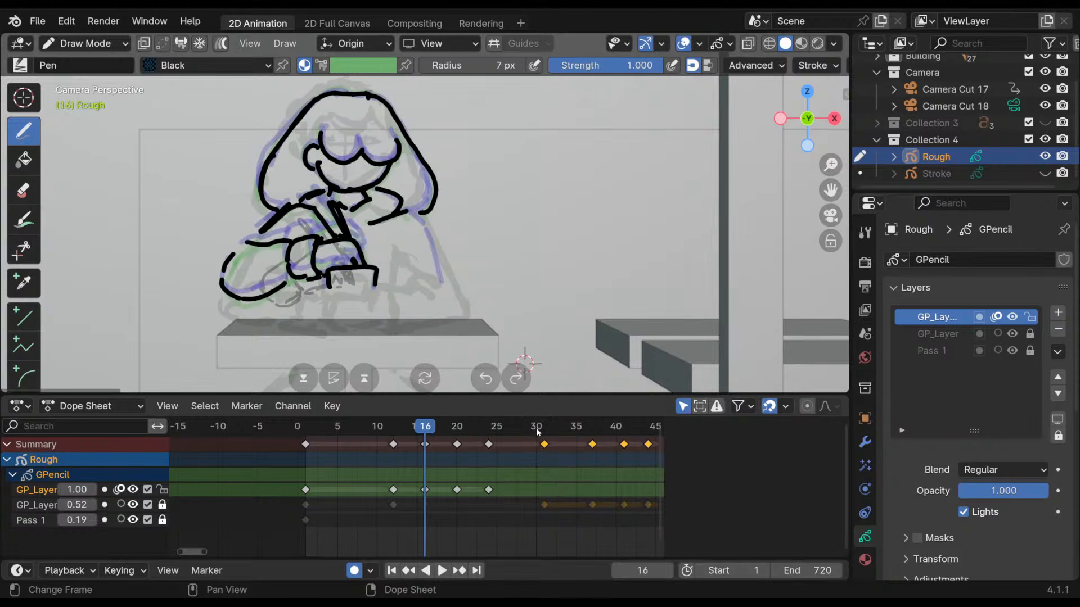
key("Up")
key("Up")
key("Down")
key("Down")
key("Down")
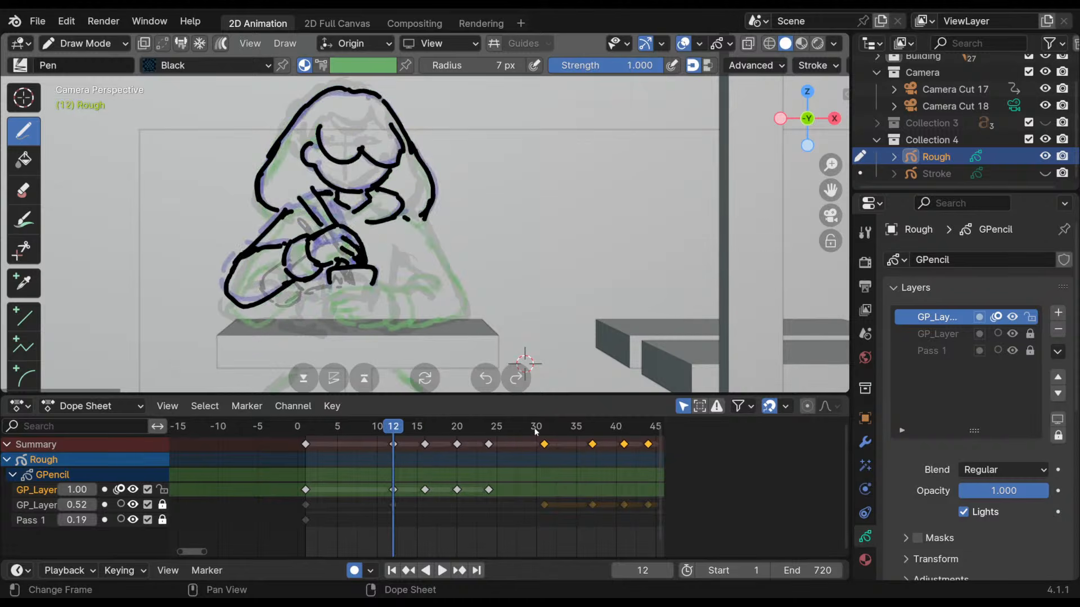
key("Up")
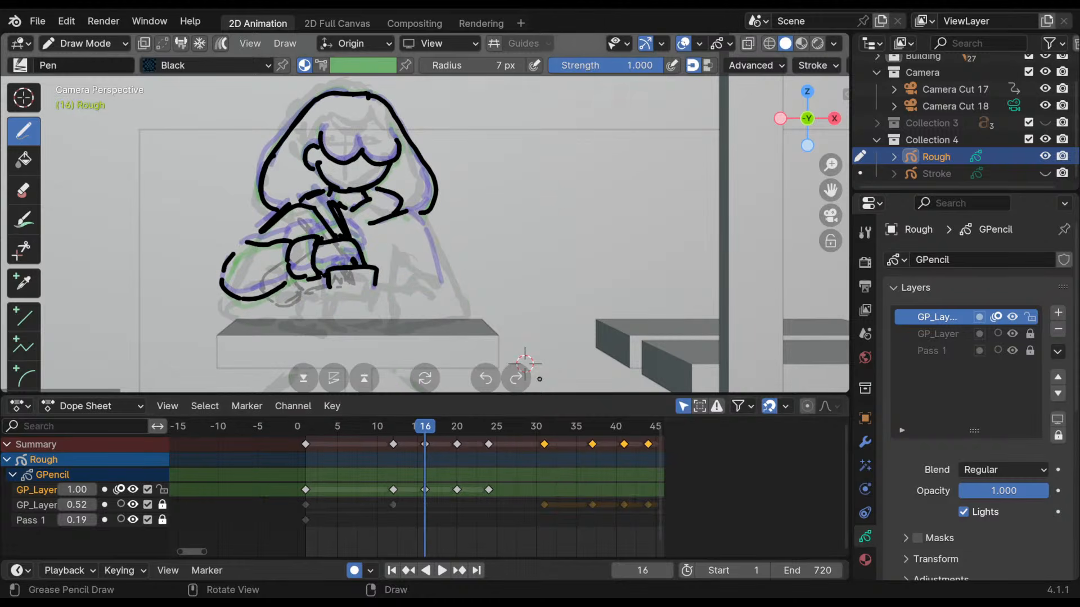
key("Up")
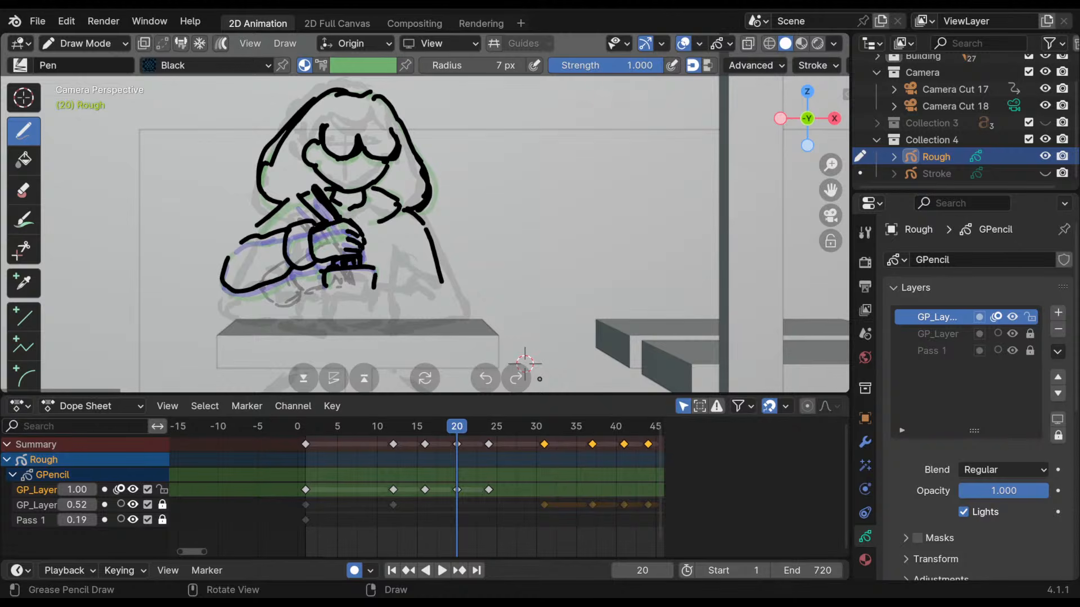
- Flip through the keyframes from frame 12 to frame 24 to compare the head poses
key("Down")
key("Down")
key("Up")
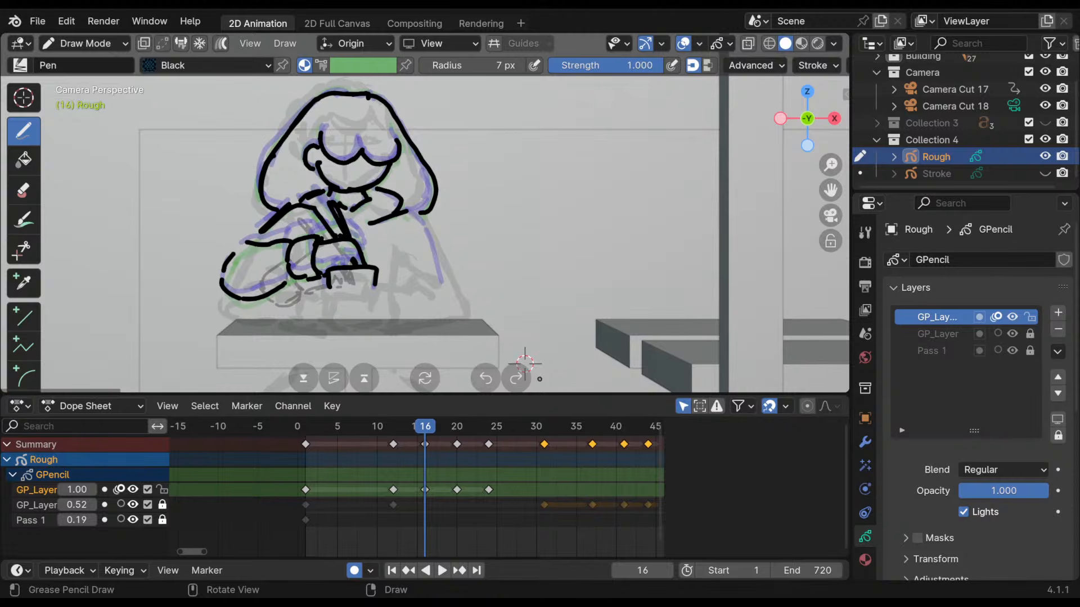
key("Down")
key("Up")
key("Up")
key("Up")
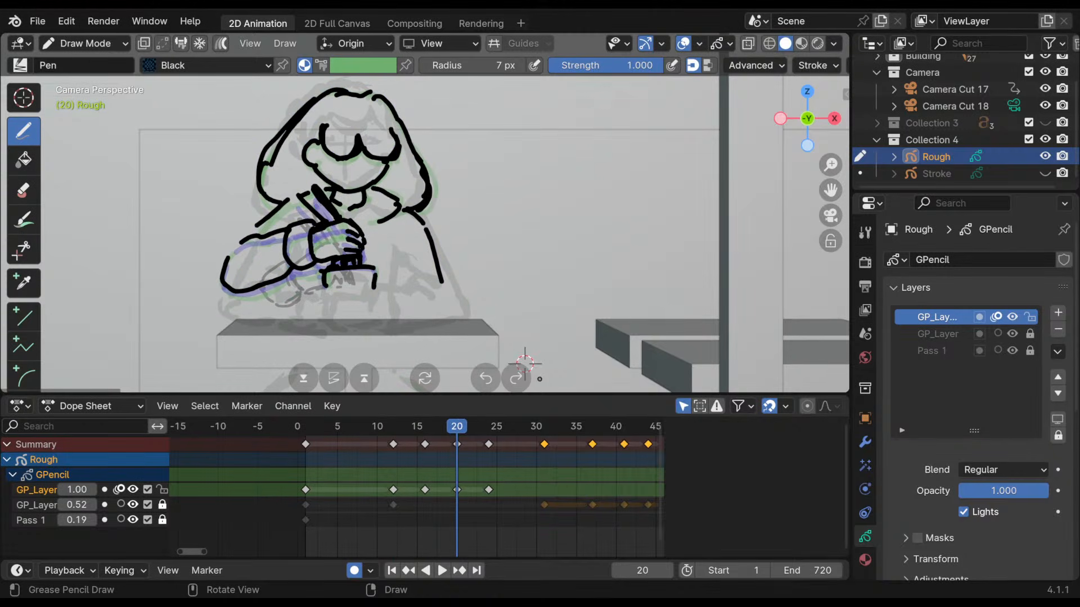
key("Down")
key("Up")
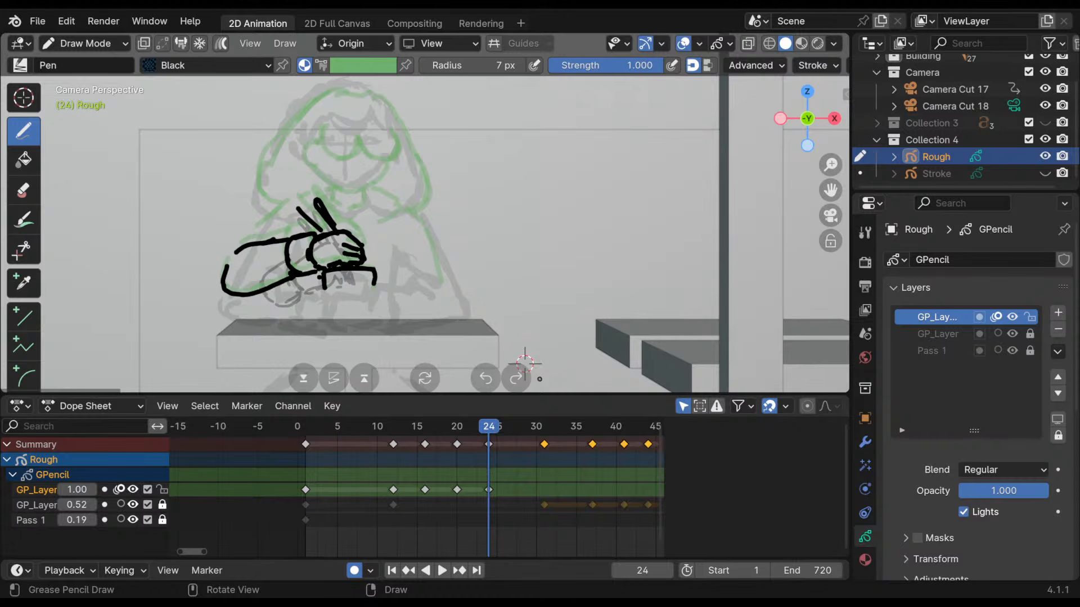
- Flip repeatedly between frames 20 and 24 and back to frame 12 to study the head and arm movement
key("Down")
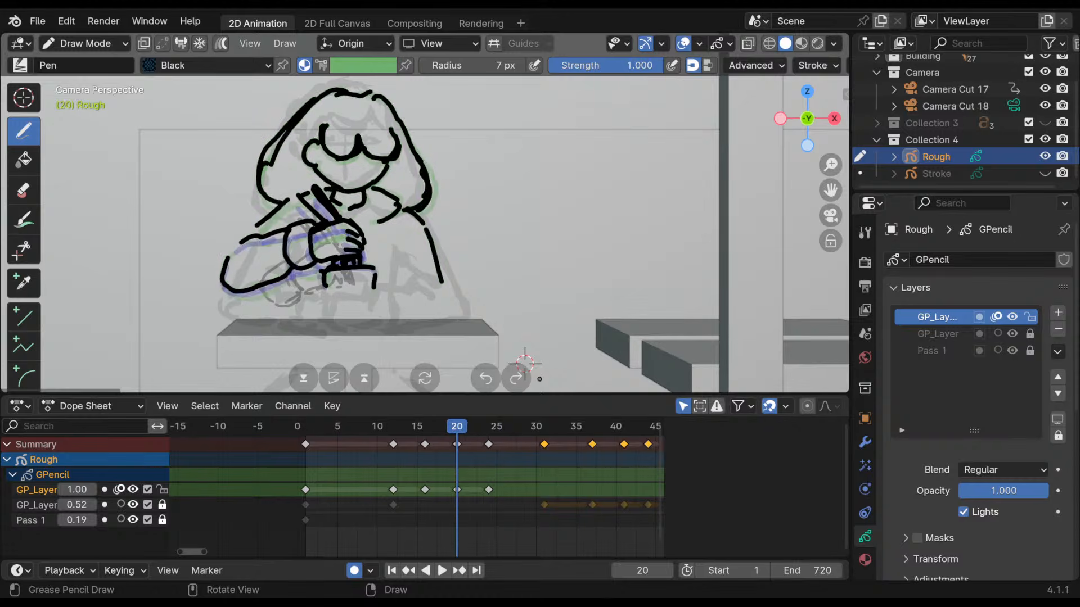
key("Up")
key("Down")
key("Up")
key("Down")
key("Up")
key("Down")
key("Up")
key("Down")
key("Down")
key("Up")
key("Up")
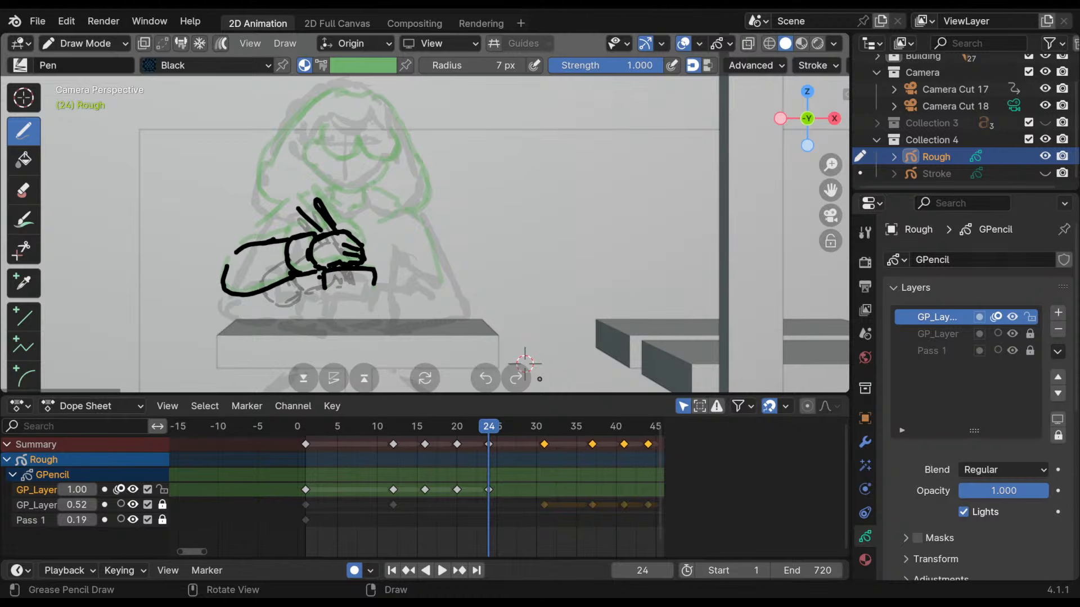
key("Down")
key("Down")
key("Down")
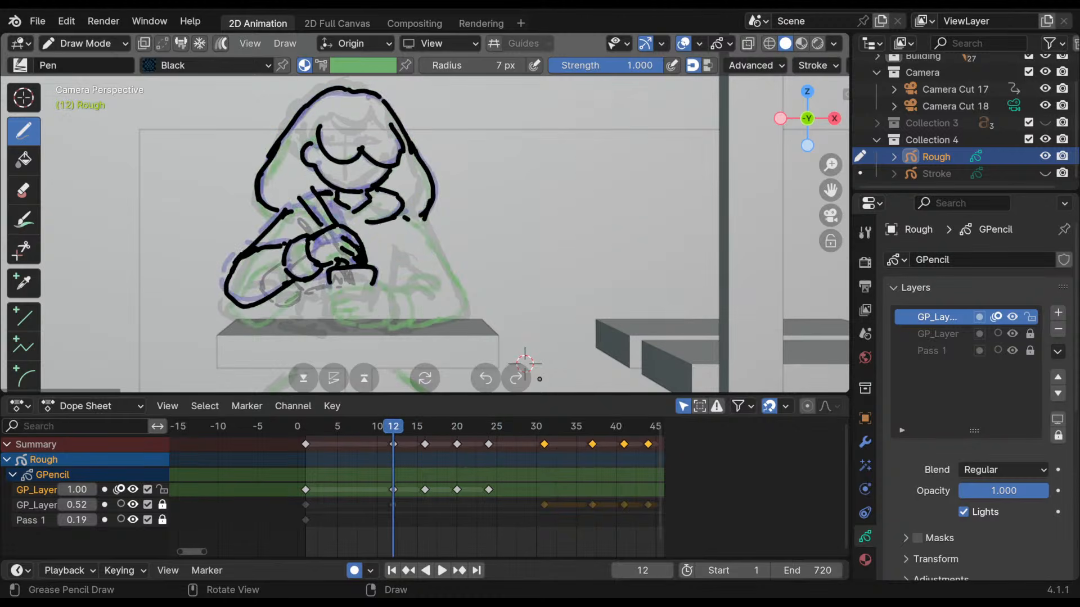
key("Up")
key("Up")
key("Up")
- Scrub back through the timeline and step through the keyframes from frame 1 to frame 24 to review the whole movement
mouse_move(489, 427)
left_mouse_down()
mouse_move(369, 430)
mouse_move(511, 432)
mouse_move(420, 446)
mouse_move(421, 456)
mouse_move(482, 455)
mouse_move(350, 470)
mouse_move(425, 462)
left_mouse_up()
key("Down")
key("Down")
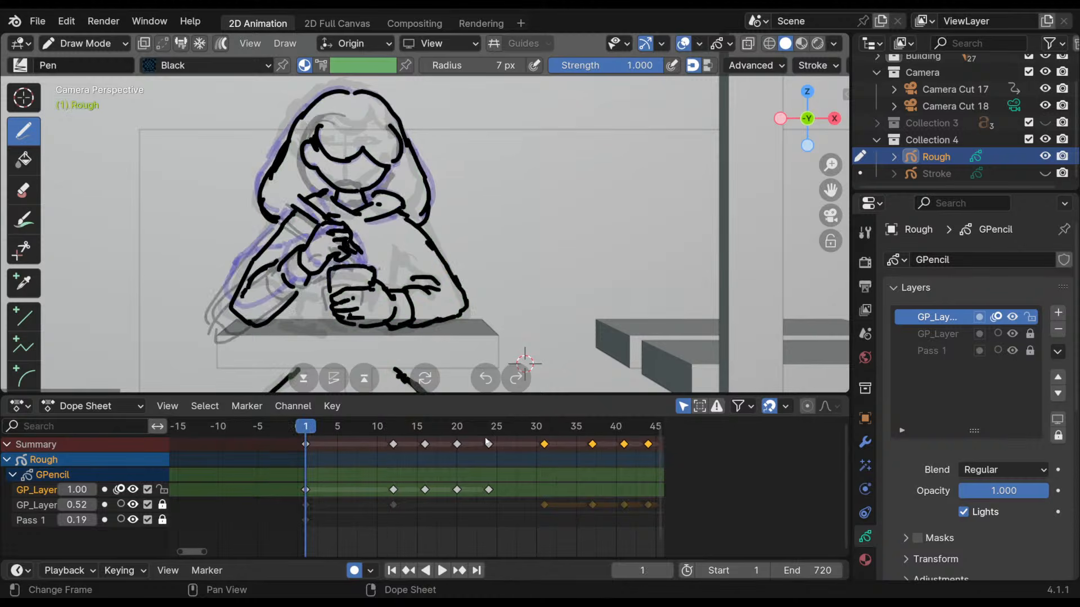
key("Up")
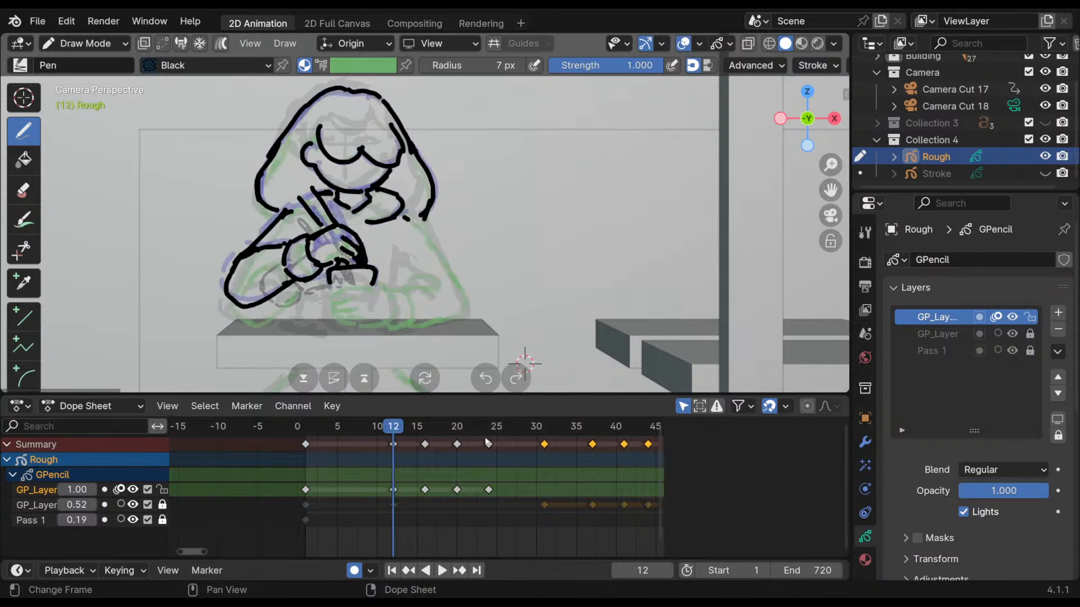
key("Up")
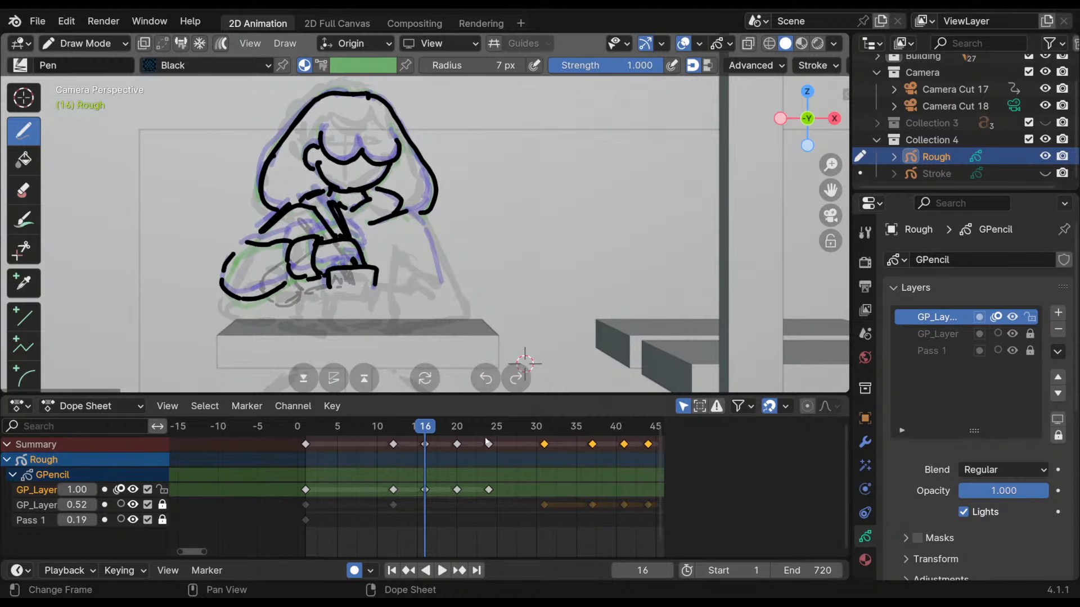
key("Up")
key("Up")
key("Down")
key("Up")
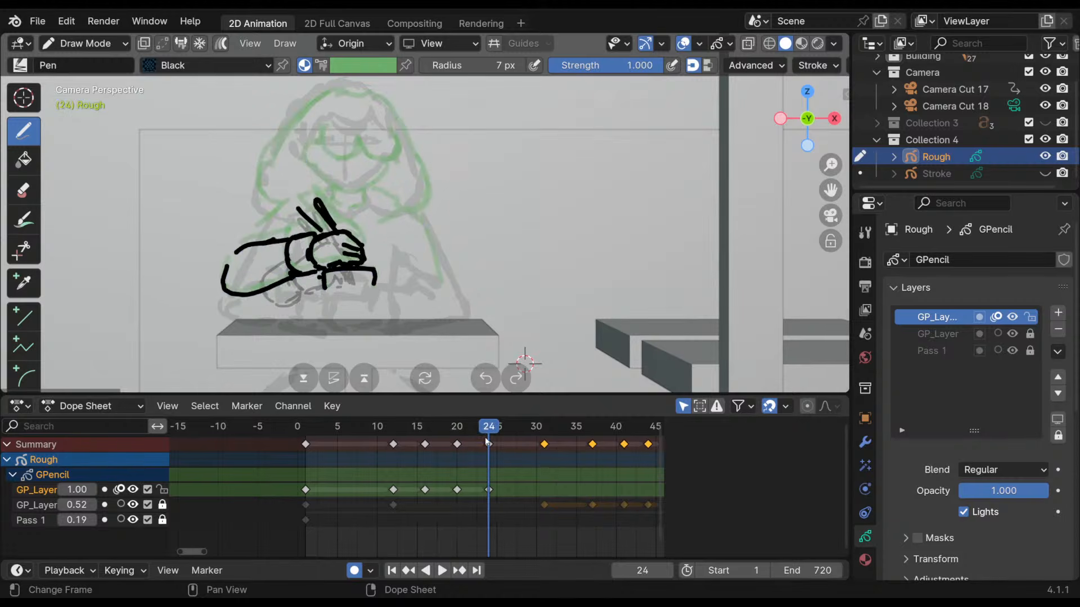
- Flip back and forth between frames 16, 20 and 24 to plan the missing head pose on frame 24
key("Down")
key("Up")
key("Down")
key("Down")
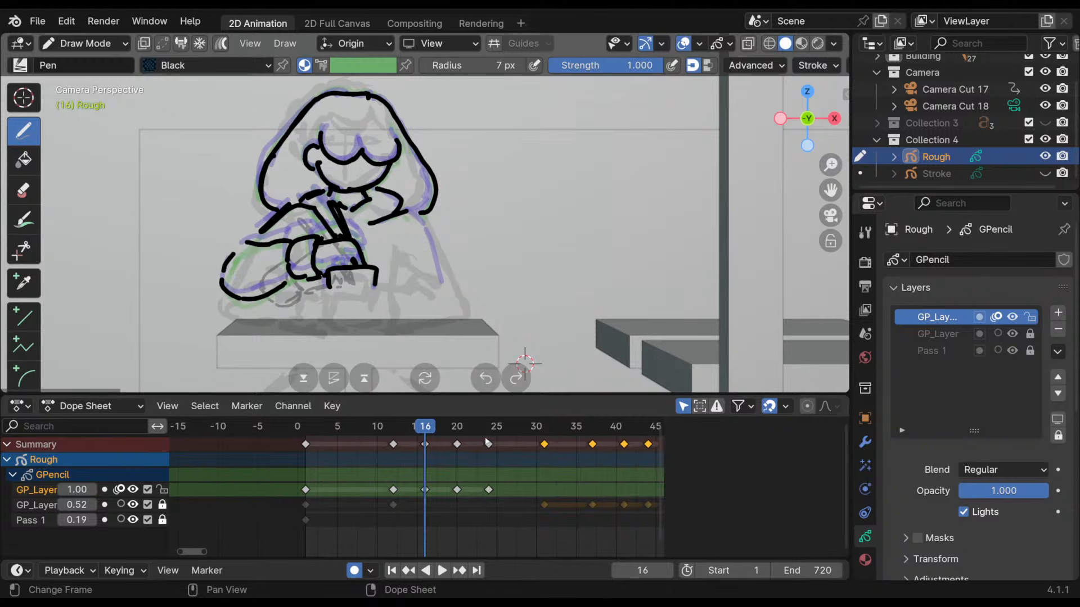
key("Up")
key("Down")
key("Up")
key("Down")
key("Up")
key("Down")
key("Up")
key("Down")
key("Up")
key("Down")
key("Up")
key("Up")
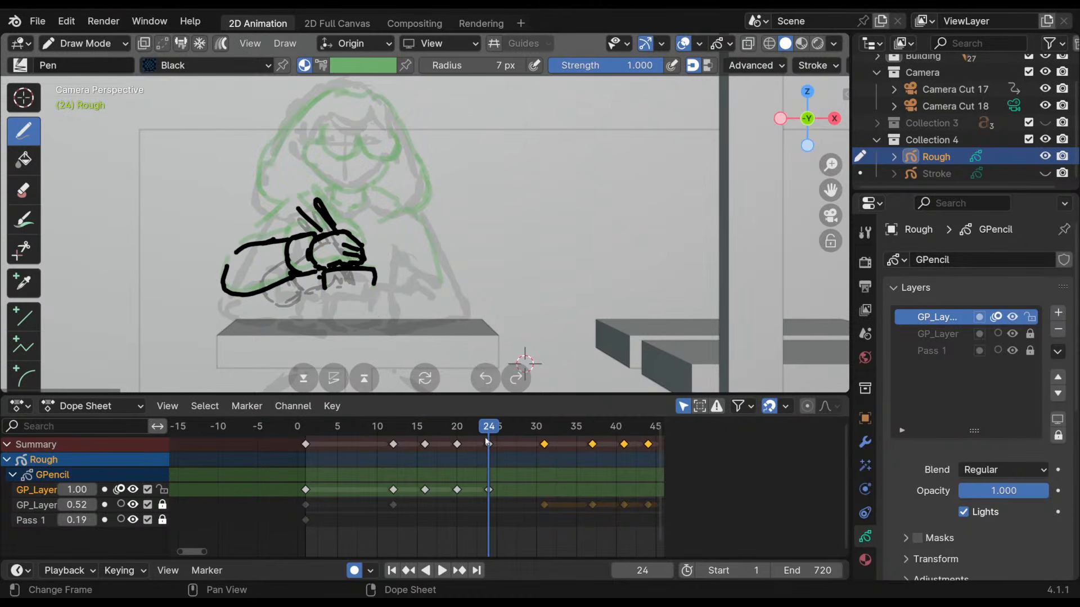
key("Down")
key("Down")
key("Up")
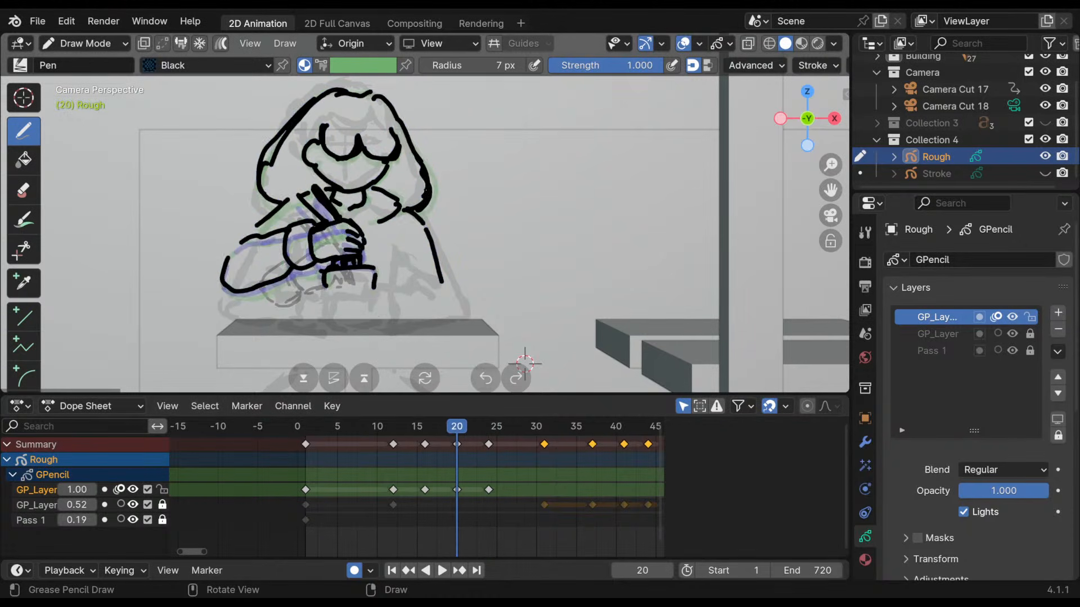
key("Up")
key("Down")
key("Down")
key("Down")
key("Up")
key("Up")
key("Up")
key("Down")
key("Up")
key("Down")
key("Up")
key("Down")
key("Up")
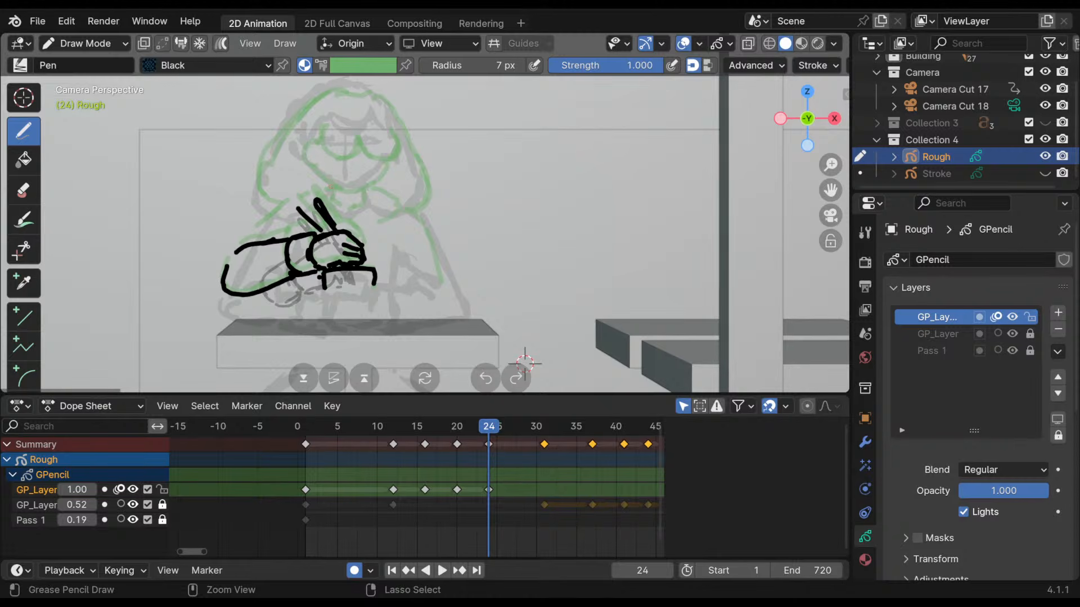
- Draw the jawline, chin, neck, ear and fringe of the raised head on frame 24
mouse_move(340, 167)
left_mouse_down()
mouse_move(332, 185)
mouse_move(343, 200)
mouse_move(360, 195)
left_mouse_up()
mouse_move(318, 159)
left_mouse_down()
mouse_move(360, 183)
mouse_move(381, 164)
mouse_move(324, 167)
mouse_move(361, 180)
mouse_move(359, 197)
mouse_move(334, 177)
mouse_move(366, 179)
left_mouse_up()
left_click(329, 172, "ctrl")
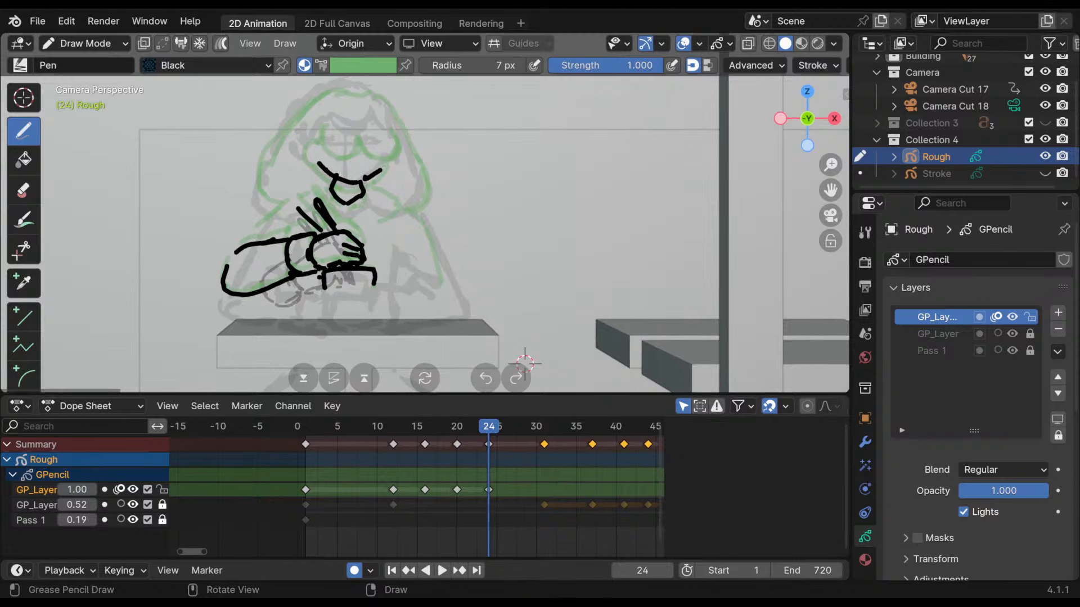
mouse_move(315, 140)
left_mouse_down()
mouse_move(303, 149)
mouse_move(319, 164)
mouse_move(330, 107)
mouse_move(386, 141)
mouse_move(398, 120)
left_mouse_up()
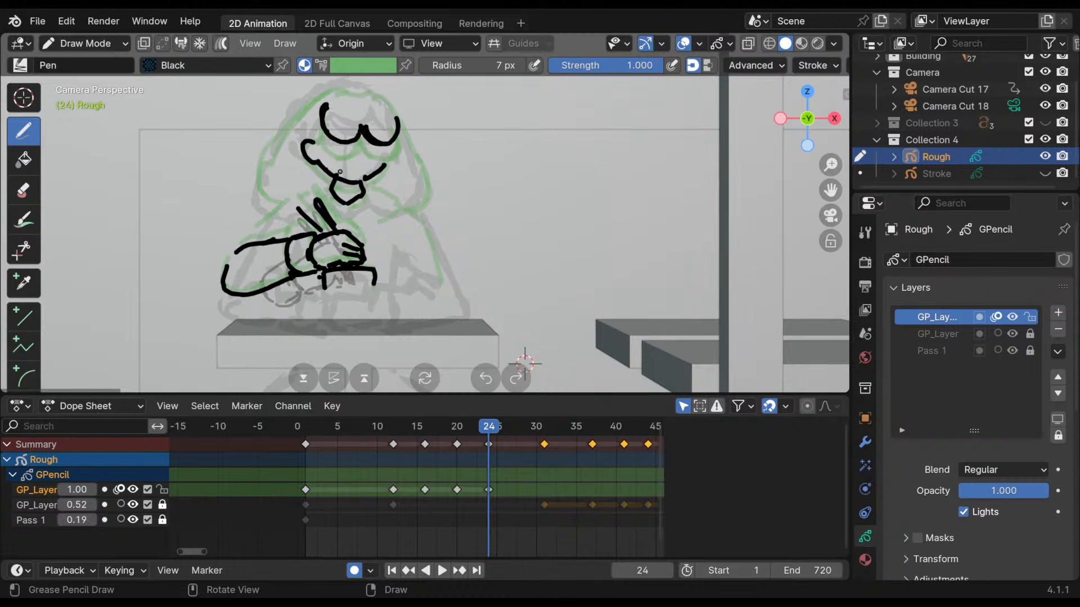
left_click_drag(340, 172, 366, 167)
- Draw the hair outline over the crown and down both sides of the head, plus the shoulder line, on frame 24
mouse_move(360, 81)
left_mouse_down()
mouse_move(311, 106)
mouse_move(388, 91)
left_mouse_up()
mouse_move(323, 82)
left_mouse_down()
mouse_move(291, 115)
mouse_move(264, 175)
mouse_move(277, 208)
left_mouse_up()
mouse_move(276, 142)
left_mouse_down("ctrl")
mouse_move(264, 168)
mouse_move(275, 207)
mouse_move(256, 176)
left_mouse_up("ctrl")
mouse_move(279, 137)
left_mouse_down()
mouse_move(268, 211)
mouse_move(307, 192)
left_mouse_up()
left_click_drag(401, 133, 403, 142)
mouse_move(400, 125)
left_mouse_down()
mouse_move(423, 176)
mouse_move(423, 213)
mouse_move(376, 200)
left_mouse_up()
- Draw both sides of the collar around the neck on frame 24
mouse_move(371, 185)
left_mouse_down()
mouse_move(400, 207)
mouse_move(373, 198)
left_mouse_up()
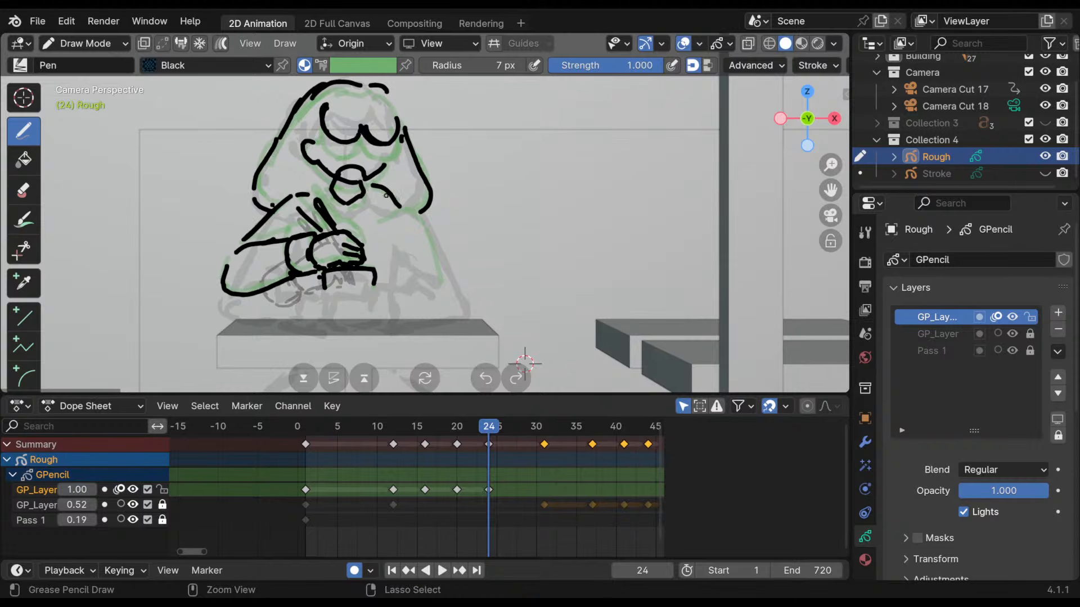
left_click_drag(388, 191, 400, 209, "ctrl")
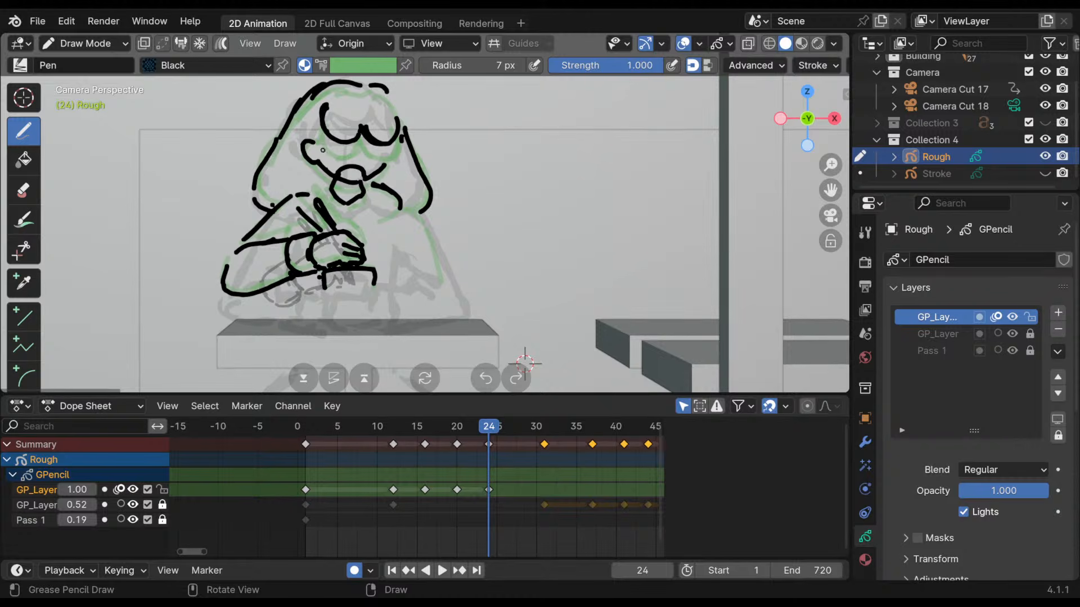
left_click_drag(328, 182, 294, 195)
left_click_drag(296, 201, 305, 204)
mouse_move(399, 209)
left_mouse_down()
mouse_move(371, 222)
mouse_move(362, 195)
mouse_move(351, 203)
mouse_move(374, 185)
left_mouse_up()
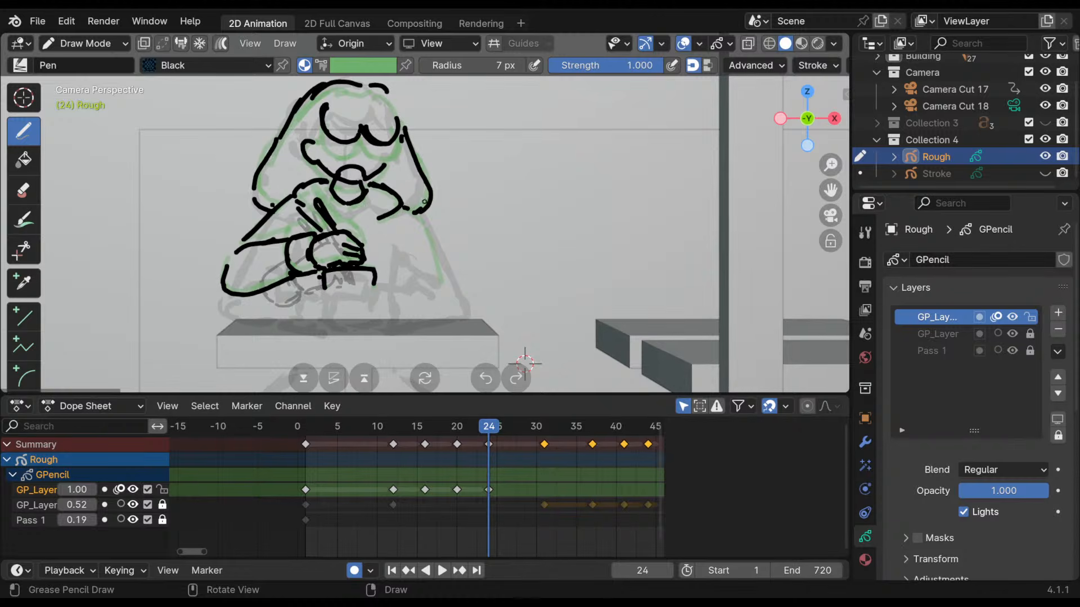
- Refine the hair tip beside the collar and draw the outer shoulder and side of the torso on frame 24
left_click_drag(416, 210, 430, 194)
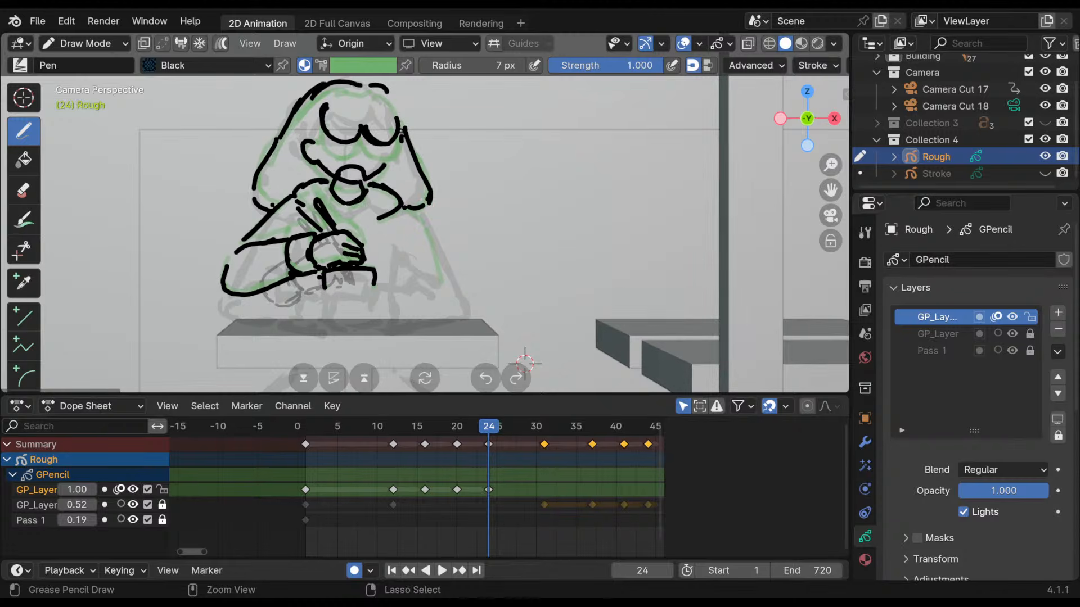
key("ctrl+z")
key("ctrl+z")
mouse_move(412, 210)
left_mouse_down()
mouse_move(432, 190)
mouse_move(442, 283)
mouse_move(415, 213)
left_mouse_up()
mouse_move(440, 277)
left_mouse_down("ctrl")
mouse_move(433, 256)
mouse_move(448, 284)
left_mouse_up("ctrl")
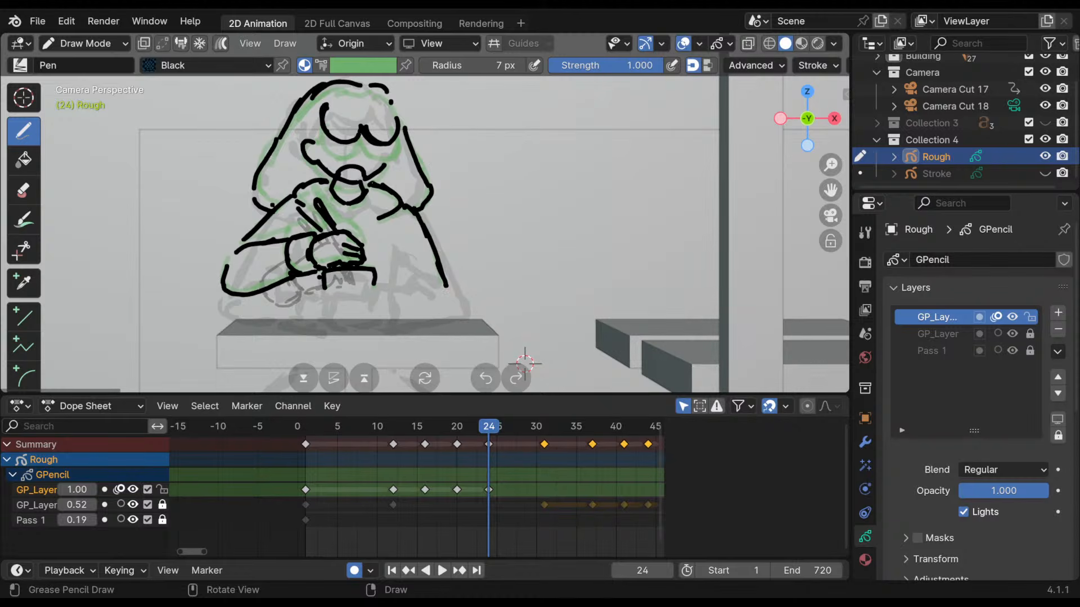
mouse_move(377, 186)
left_mouse_down("ctrl")
mouse_move(388, 189)
mouse_move(375, 183)
left_mouse_up("ctrl")
key("ctrl+z")
- Flip between frames 16, 20 and 24 to check the new head drawing against the previous poses
key("Down")
key("Up")
key("Down")
key("Up")
key("Up")
key("Down")
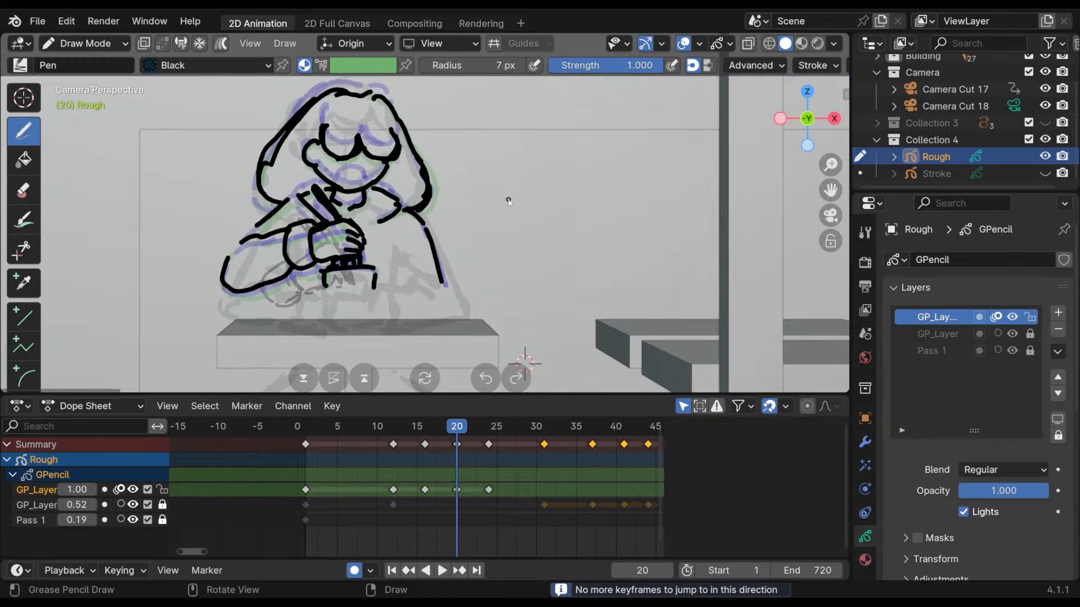
key("Down")
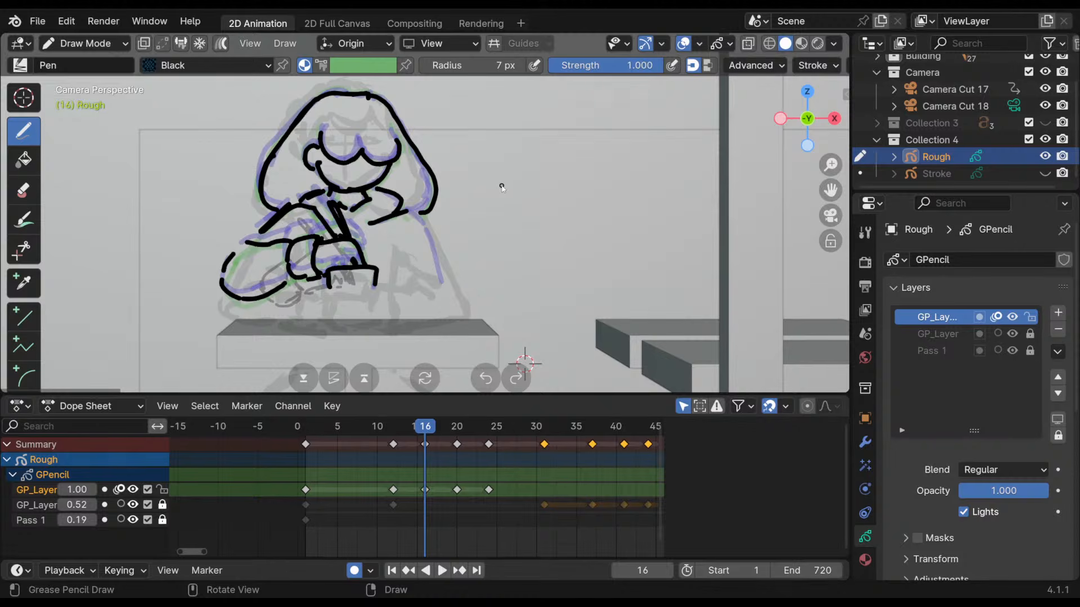
key("Up")
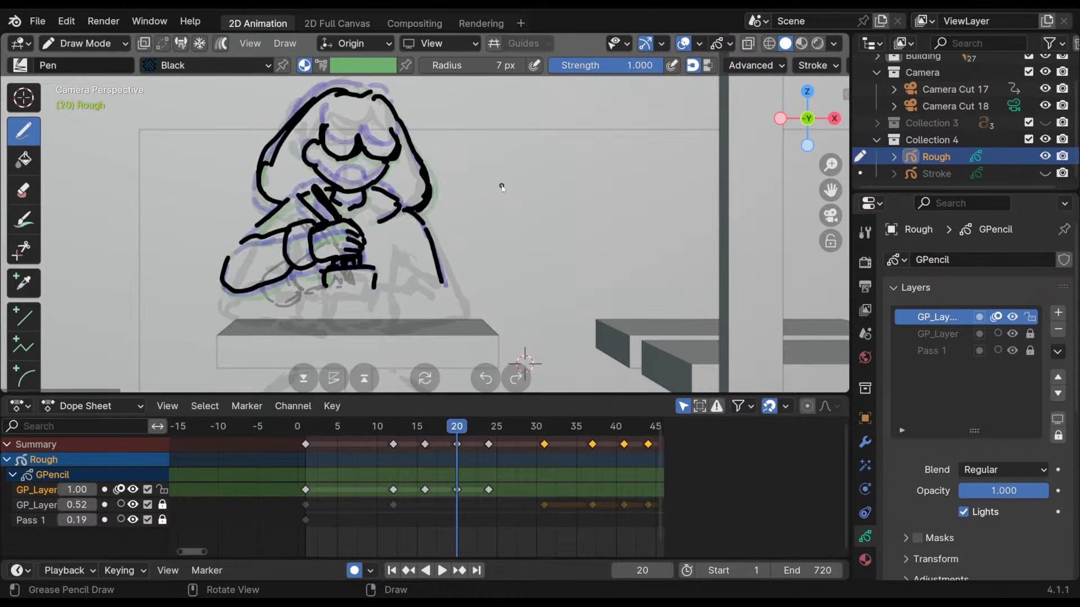
key("Up")
- Step back to frame 1 and forward to frame 24 to examine the full head and arm motion
key("Down")
key("Down")
key("Down")
key("Down")
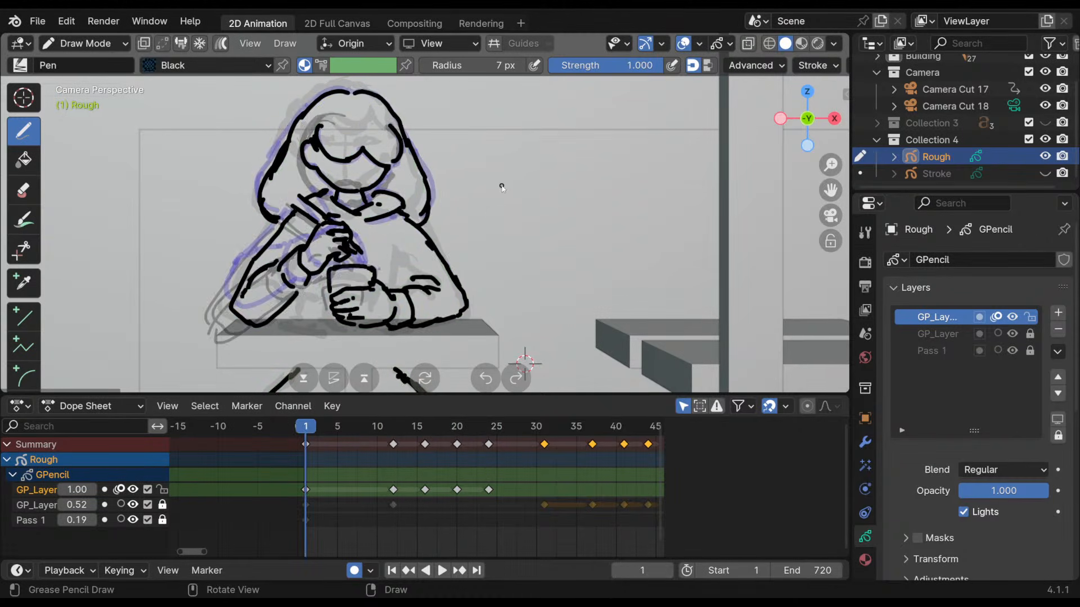
key("Up")
key("Up")
key("Up")
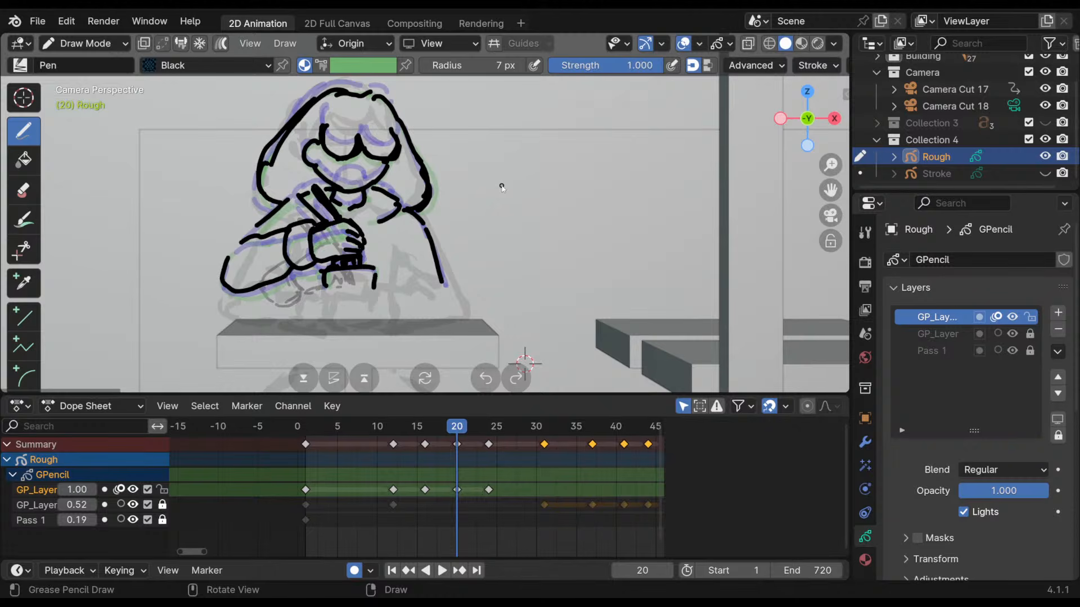
key("Down")
key("Up")
key("Up")
key("Down")
key("Up")
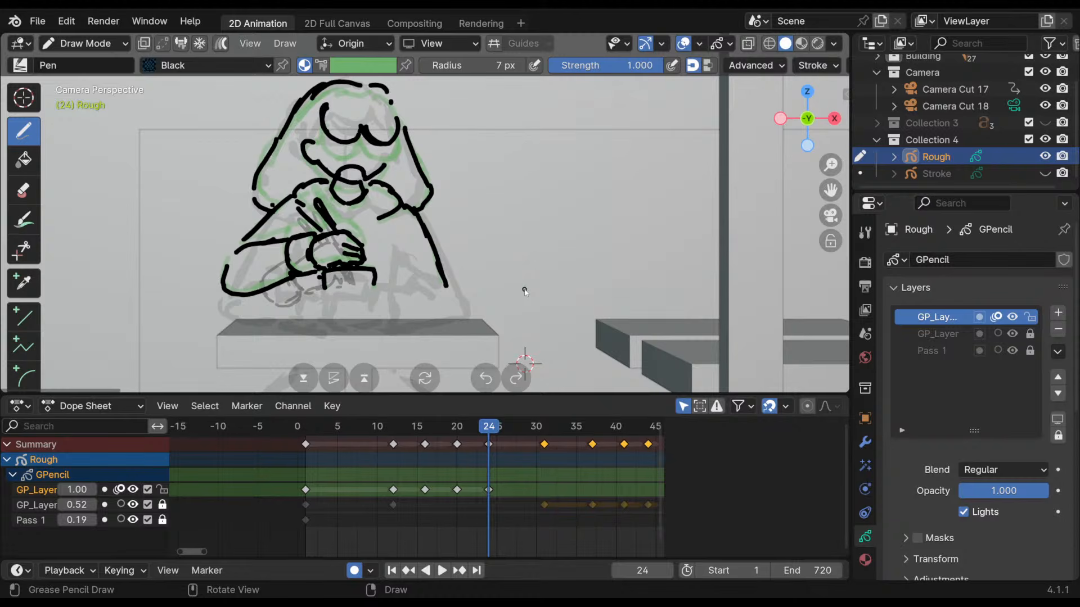
- Flip repeatedly between frames 16, 20 and 24 to examine how the head lifts
key("Down")
key("Up")
key("Down")
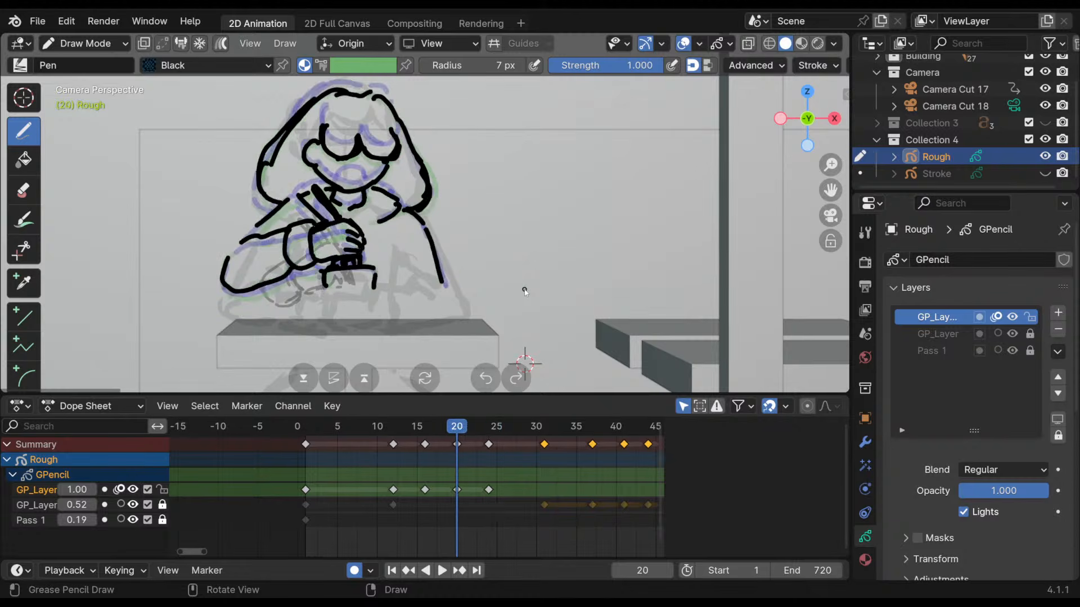
key("Up")
key("Up")
key("Down")
key("Down")
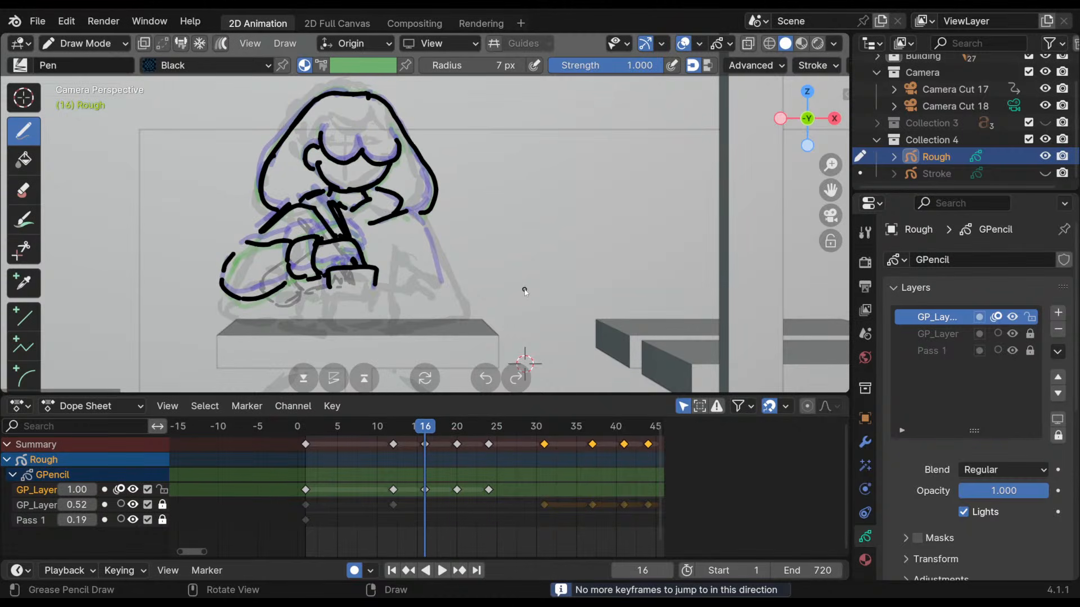
key("Up")
key("Up")
key("Down")
key("Down")
key("Up")
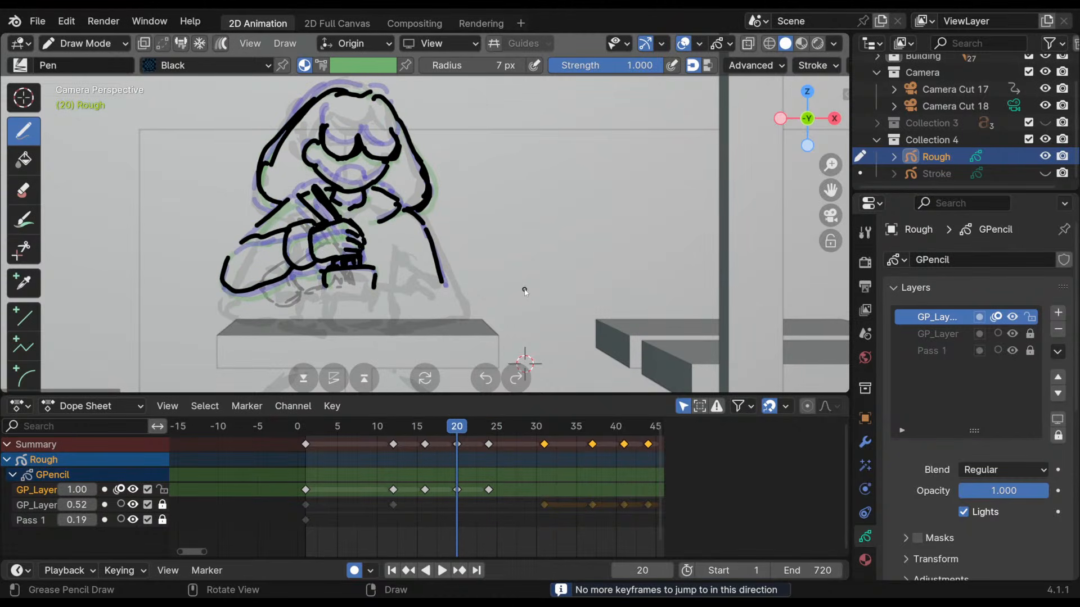
key("Up")
- Flip through frames 12 to 24 several times to check the head's arc and the placement of the facial features
key("Down")
key("Down")
key("Down")
key("Up")
key("Up")
key("Up")
key("Down")
key("Down")
key("Down")
key("Up")
key("Up")
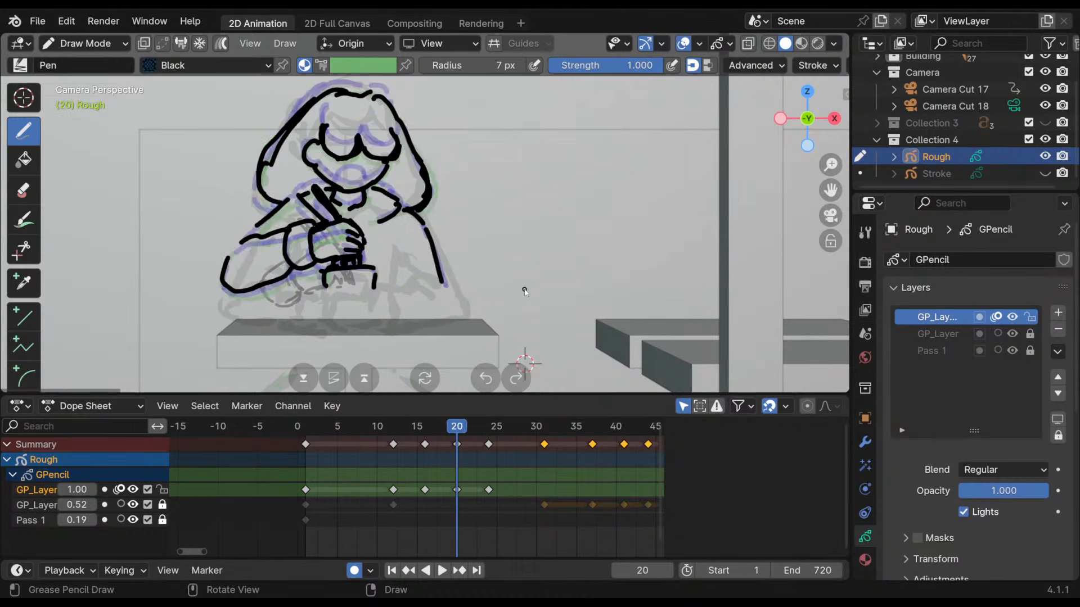
key("Up")
key("Down")
key("Up")
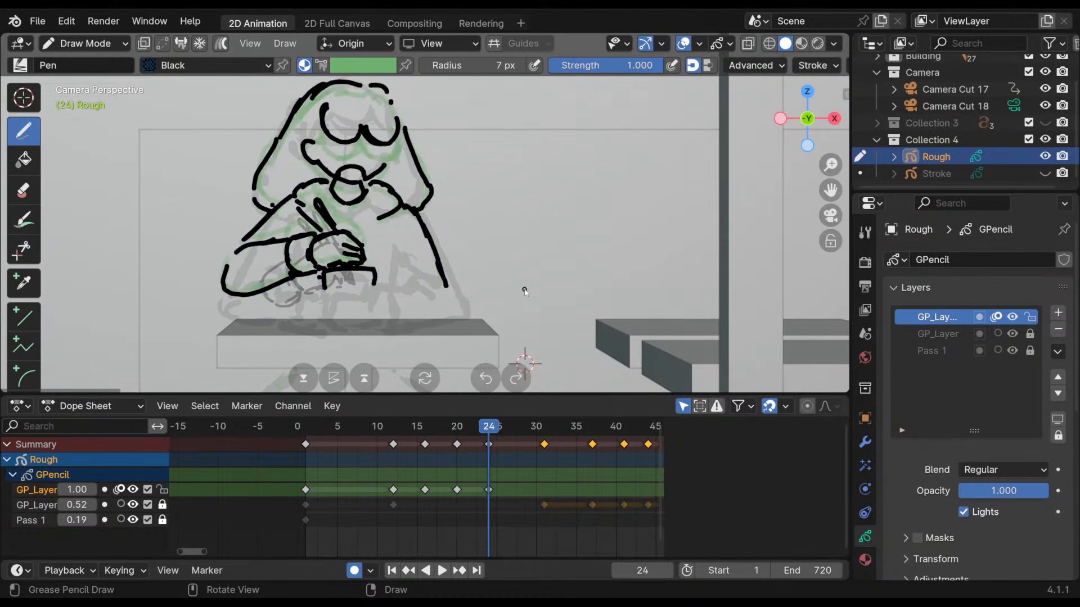
key("Down")
key("Up")
key("Down")
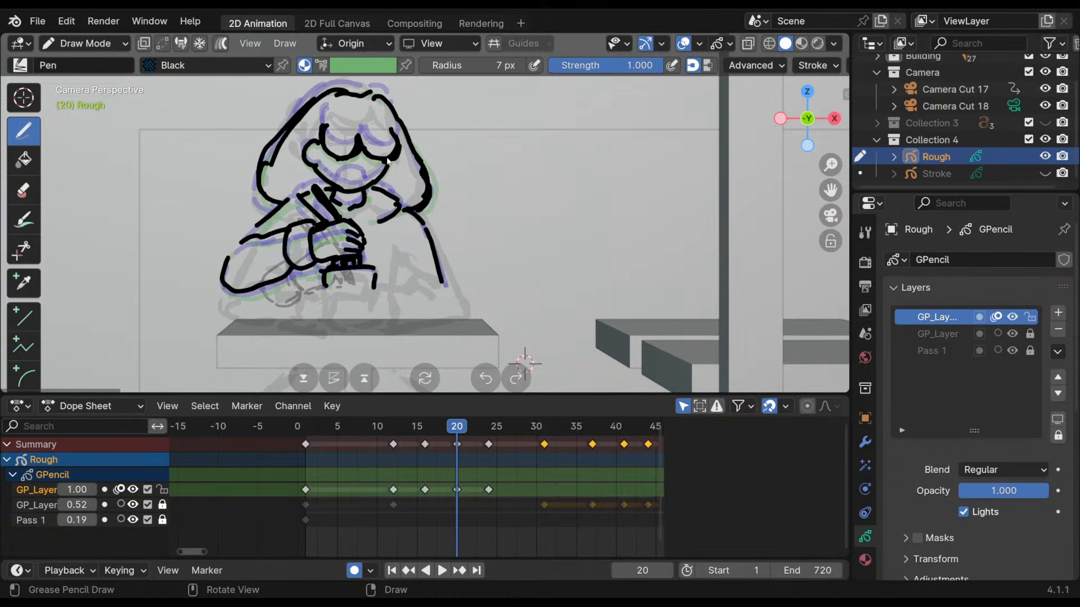
key("Up")
- Compare frames 16 to 24 once more and redraw the ear closer to the fringe on frame 24
key("Down")
key("Down")
key("Up")
key("Up")
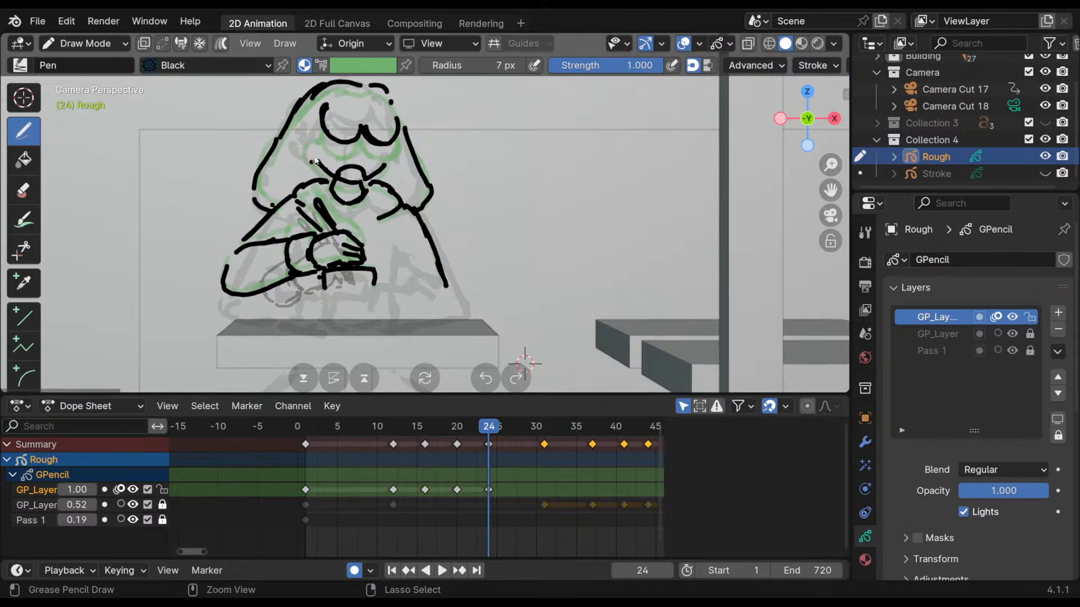
mouse_move(318, 135)
left_mouse_down()
mouse_move(305, 144)
mouse_move(316, 163)
left_mouse_up()
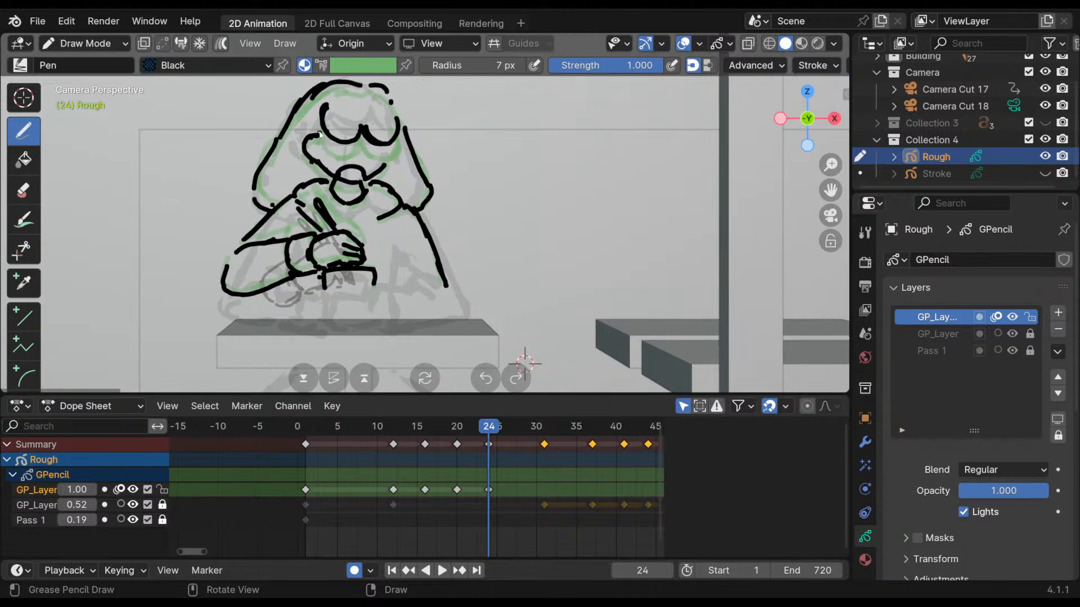
- Compare frames 20 and 24 and add short strokes at the cheek and the upper right hair on frame 24
left_click(389, 151)
key("Down")
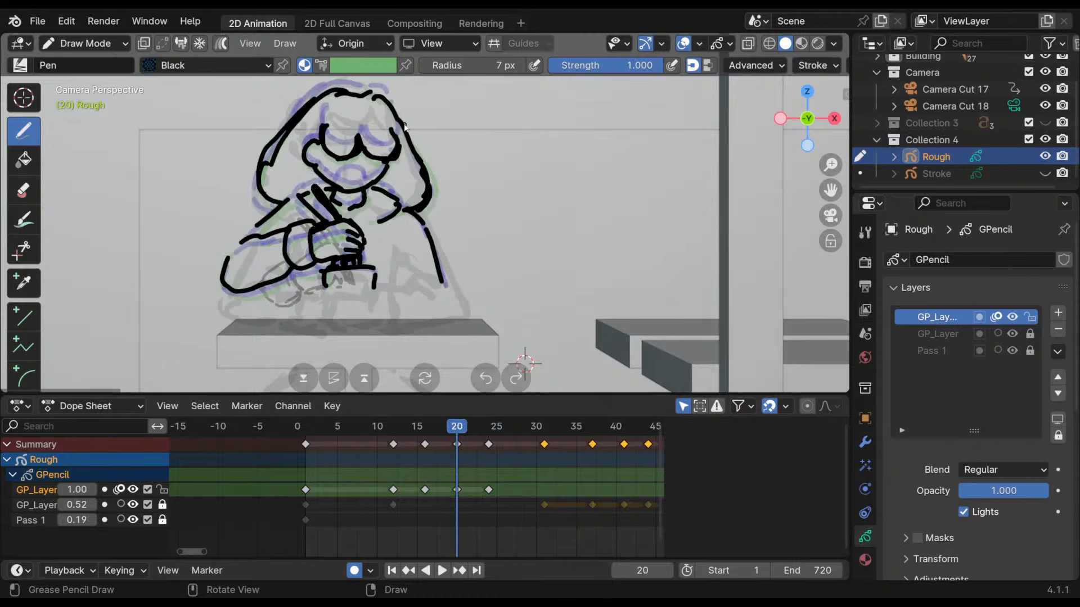
key("Up")
key("Down")
key("Up")
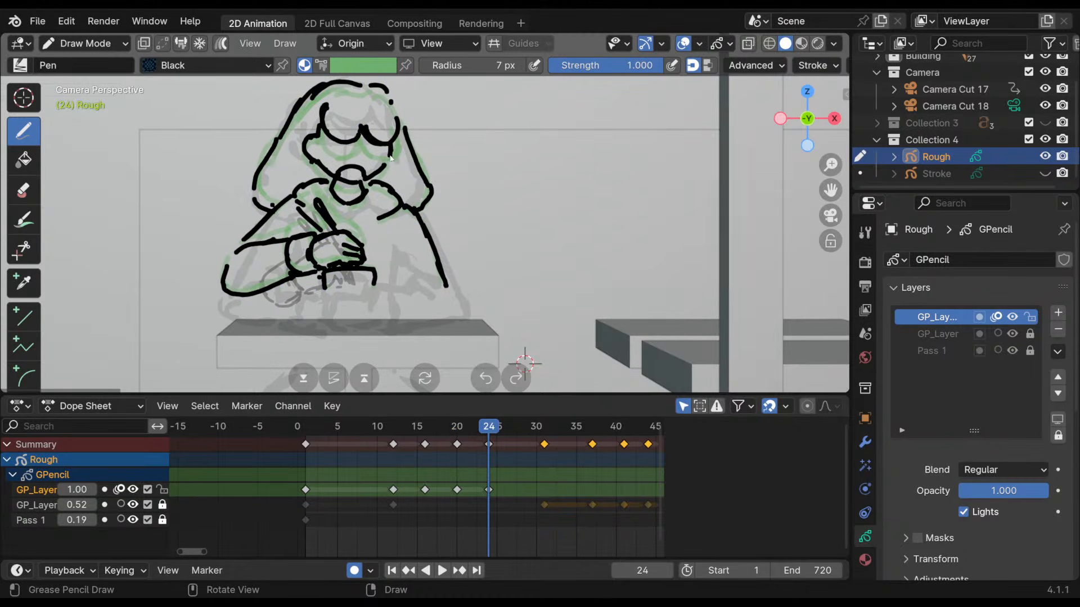
left_click_drag(397, 113, 405, 121)
key("Down")
key("Up")
- Play the animation from around frame 8 and stop at frame 31, checking how frame 20 leads into frame 24
left_click(358, 446)
key("space")
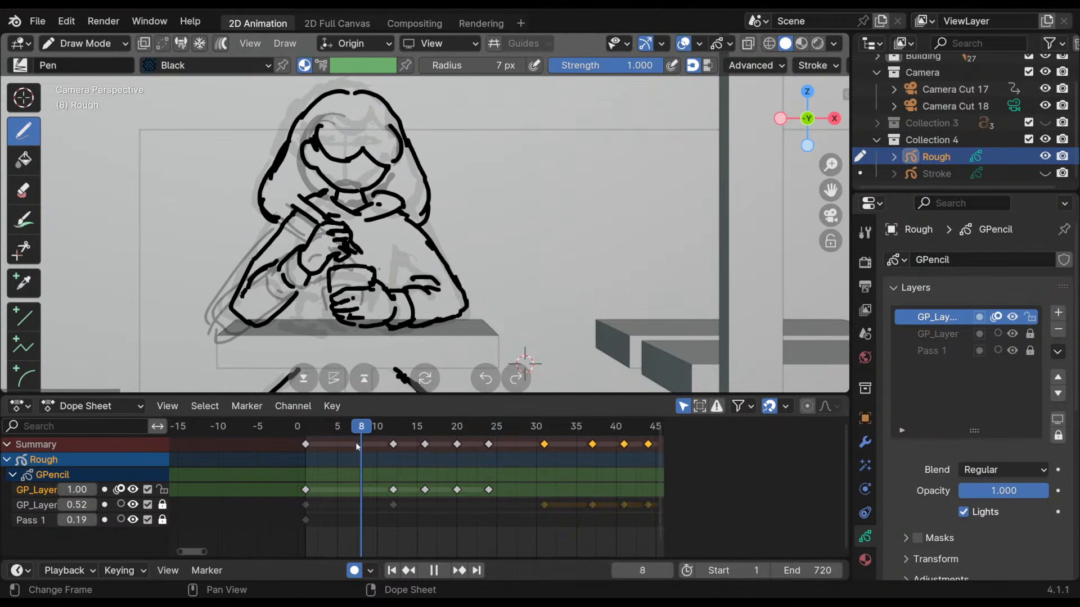
left_click(468, 487)
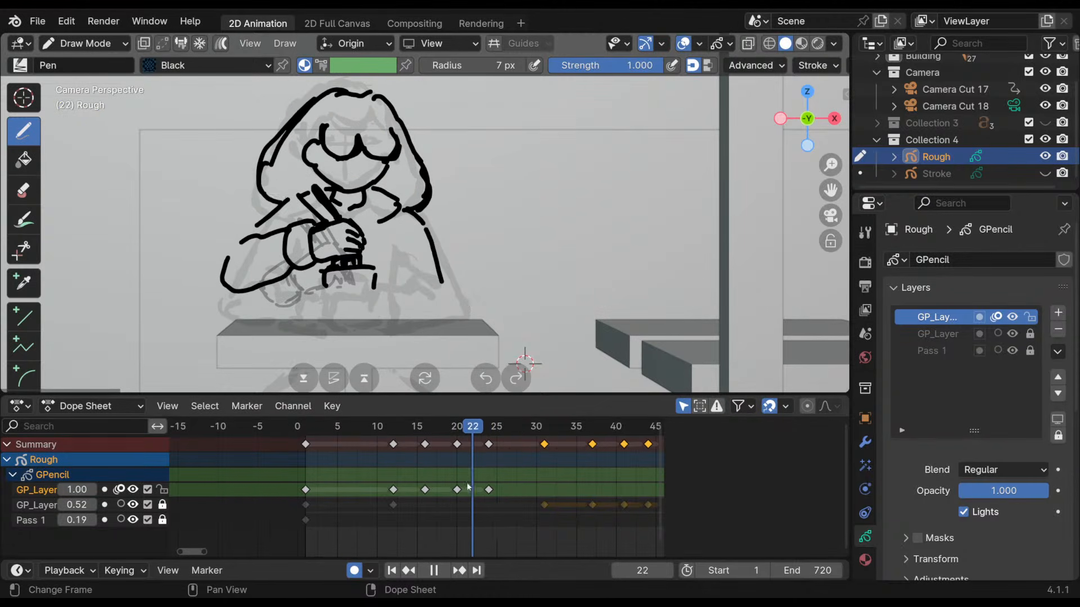
left_click(457, 497)
key("space")
key("Down")
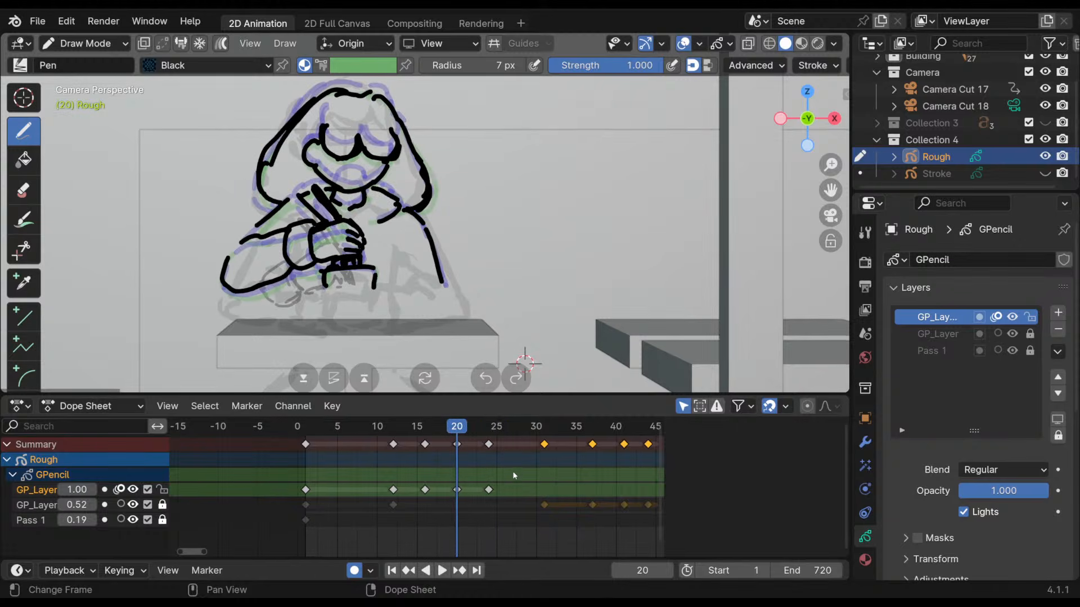
key("Up")
key("space")
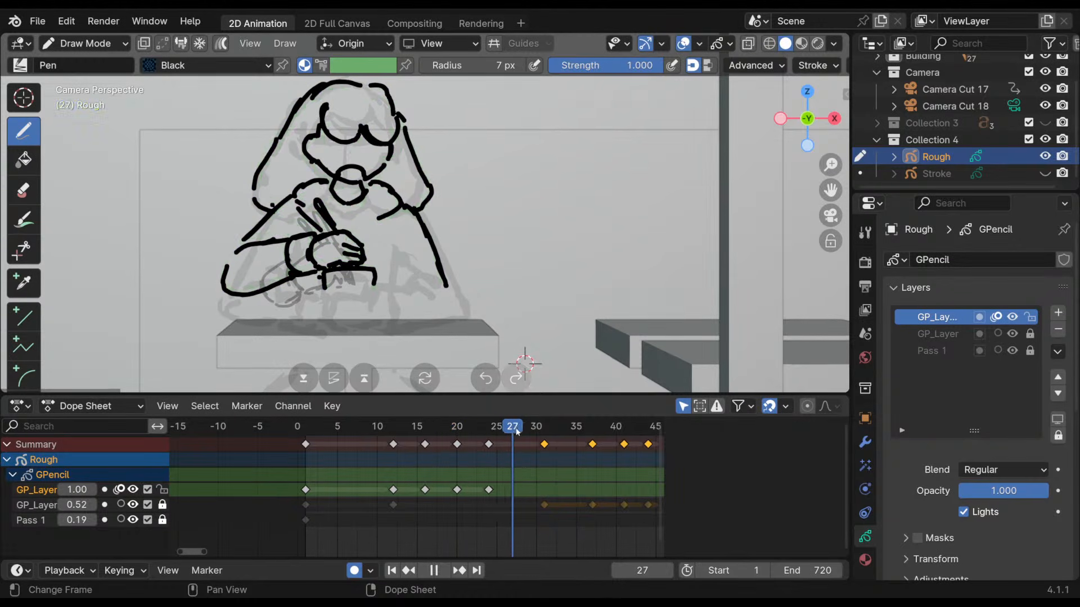
key("space")
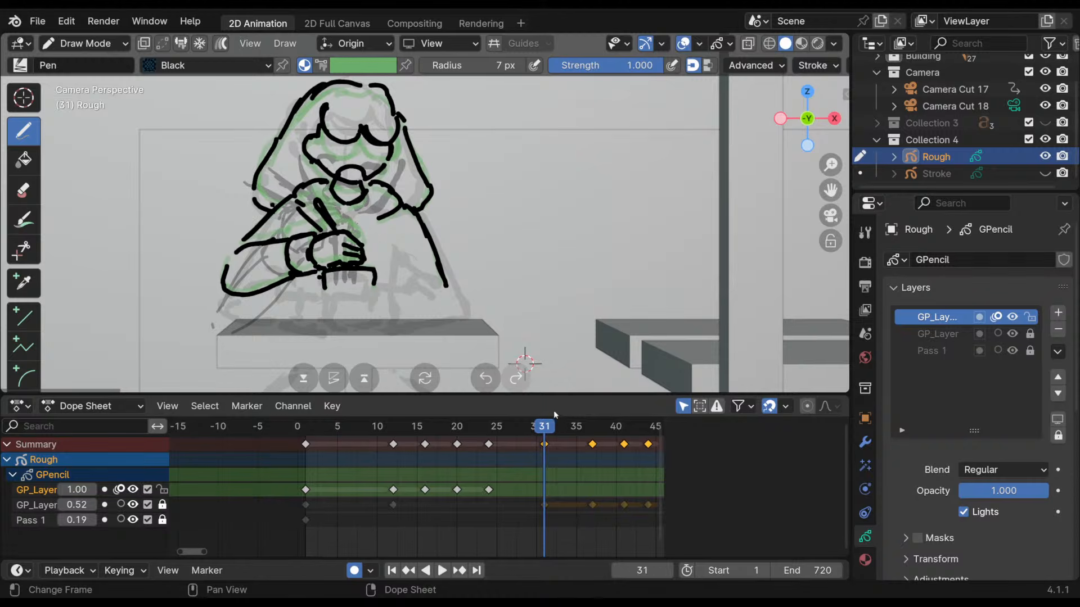
- Start a new Grease Pencil keyframe on frame 31 and examine its rough pose with onion skinning off, restoring it before drawing
left_click(548, 477)
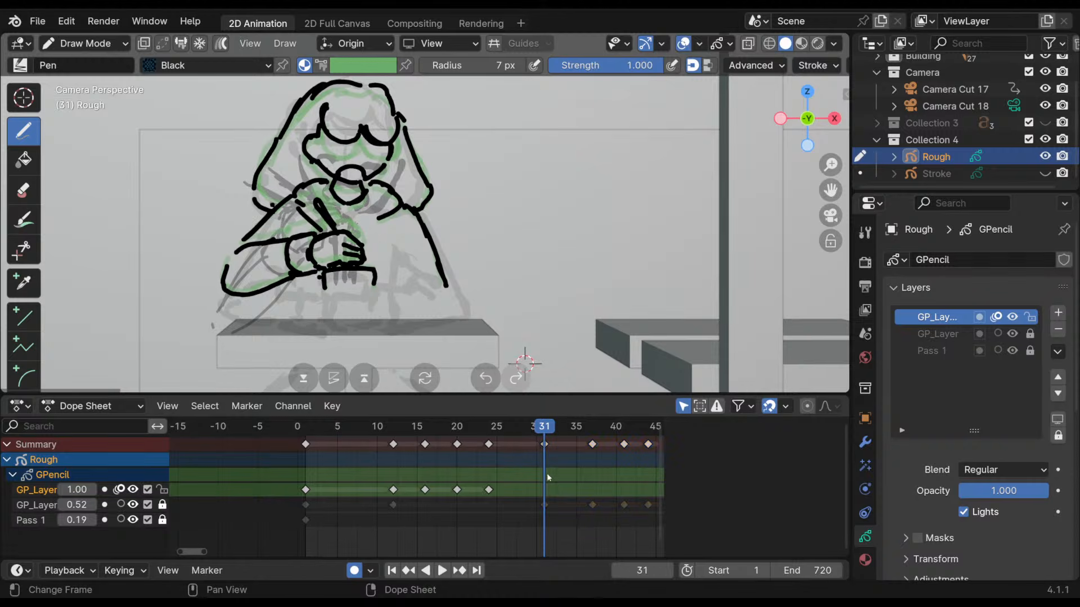
left_click(451, 291)
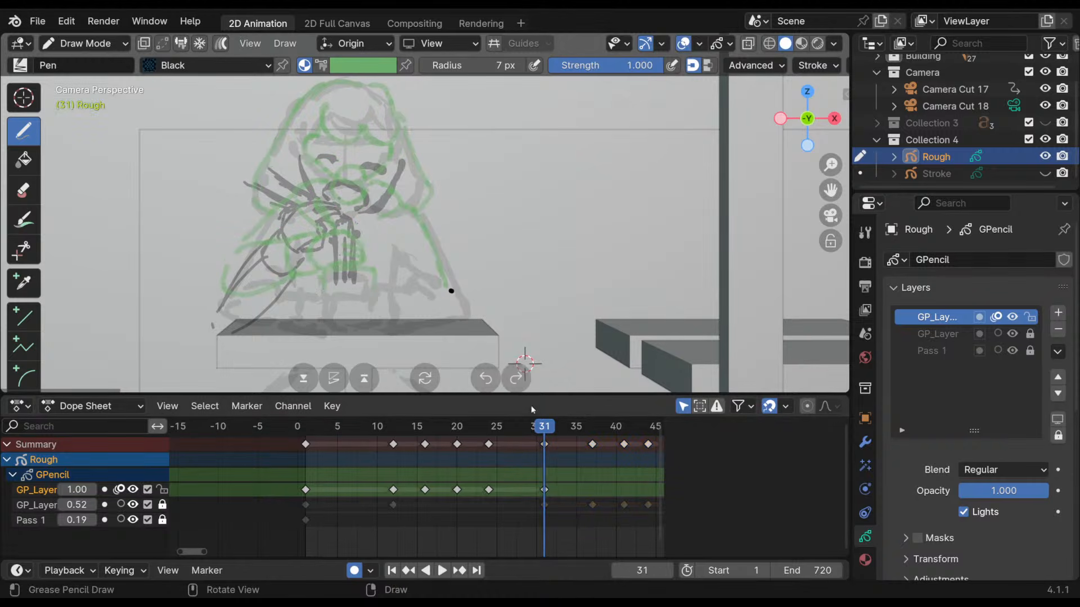
left_click(120, 490)
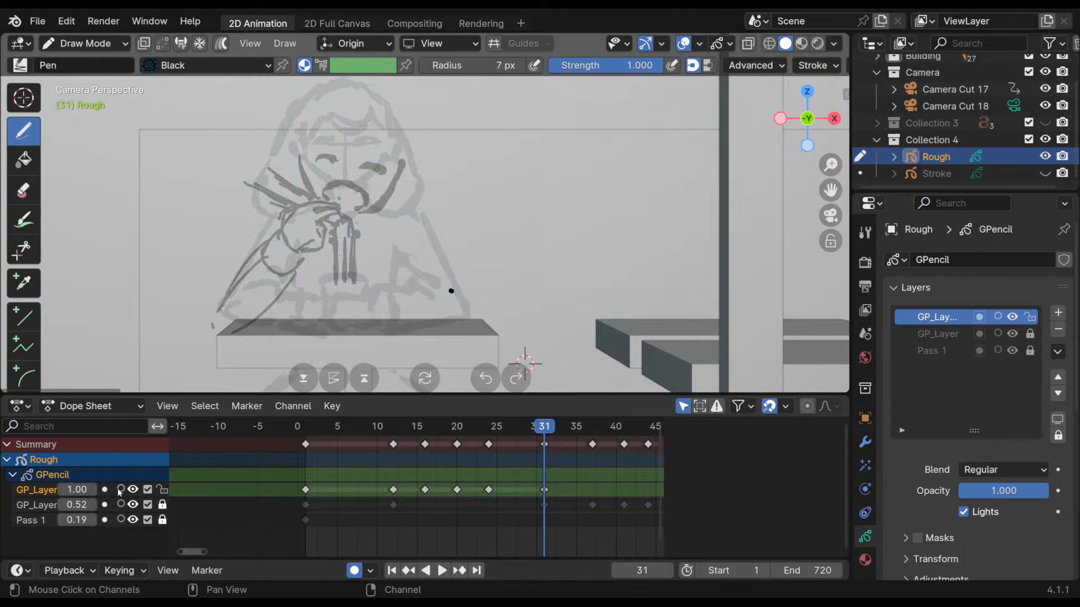
mouse_move(544, 428)
left_mouse_down()
mouse_move(537, 442)
mouse_move(432, 453)
mouse_move(557, 467)
mouse_move(543, 476)
left_mouse_up()
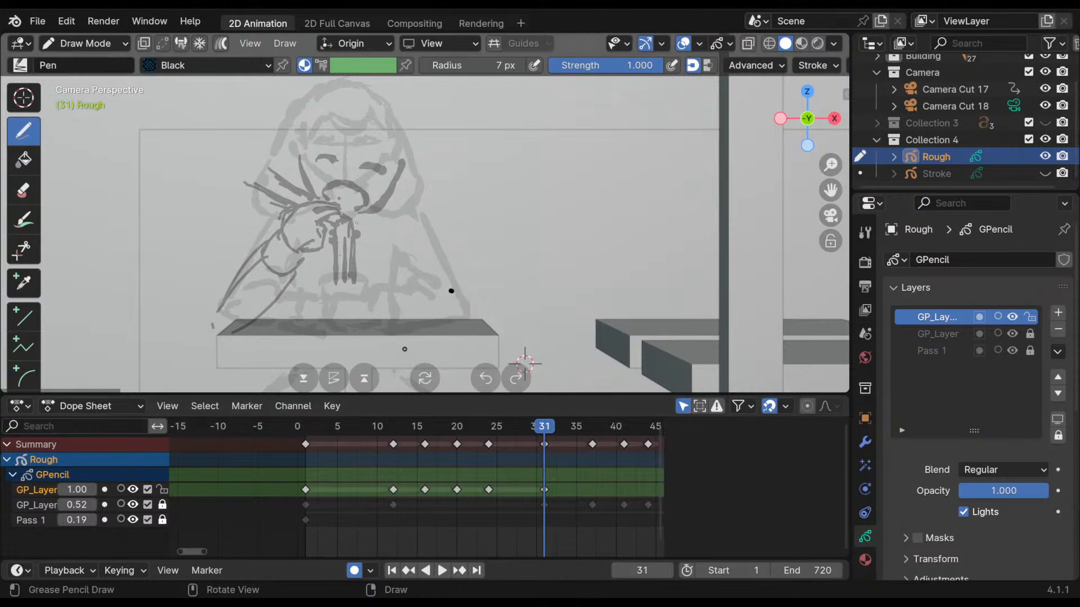
left_click(120, 490)
- Draw the raised hand with its fingers and thumb over the rough pose on frame 31
scroll(437, 219, "up", 2)
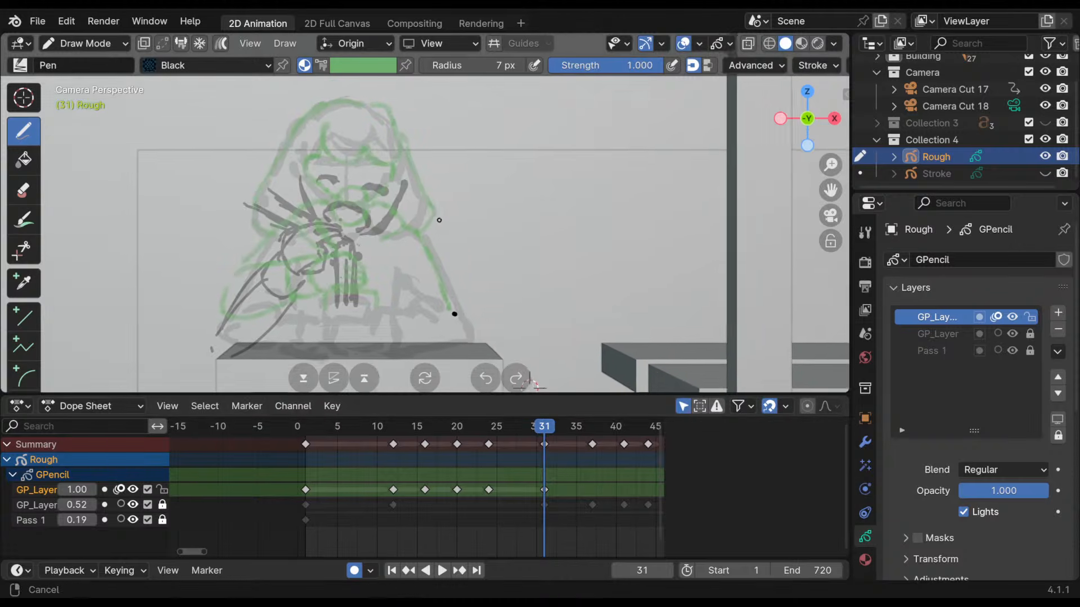
middle_click_drag(437, 219, 437, 193, "shift")
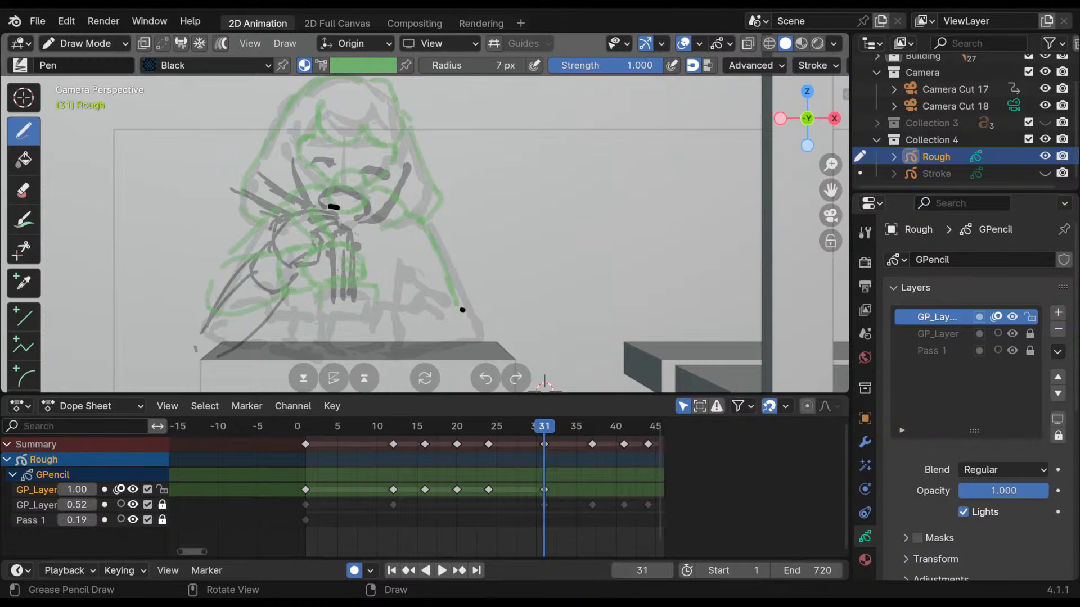
mouse_move(335, 205)
left_mouse_down()
mouse_move(294, 217)
mouse_move(343, 217)
mouse_move(280, 254)
mouse_move(325, 242)
left_mouse_up()
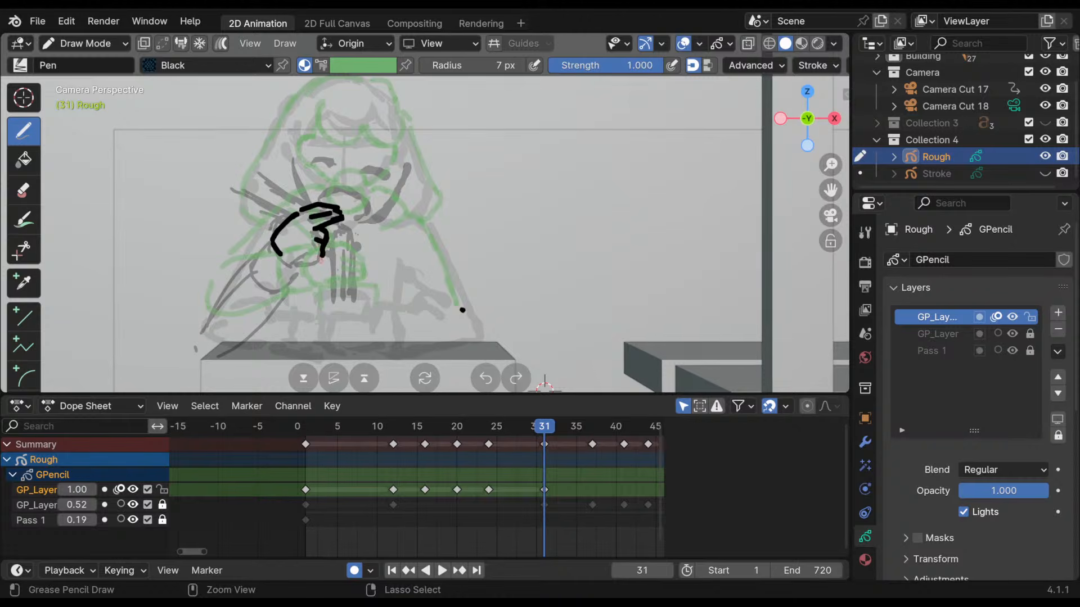
key("ctrl+z")
key("ctrl+z")
left_click_drag(319, 238, 329, 255)
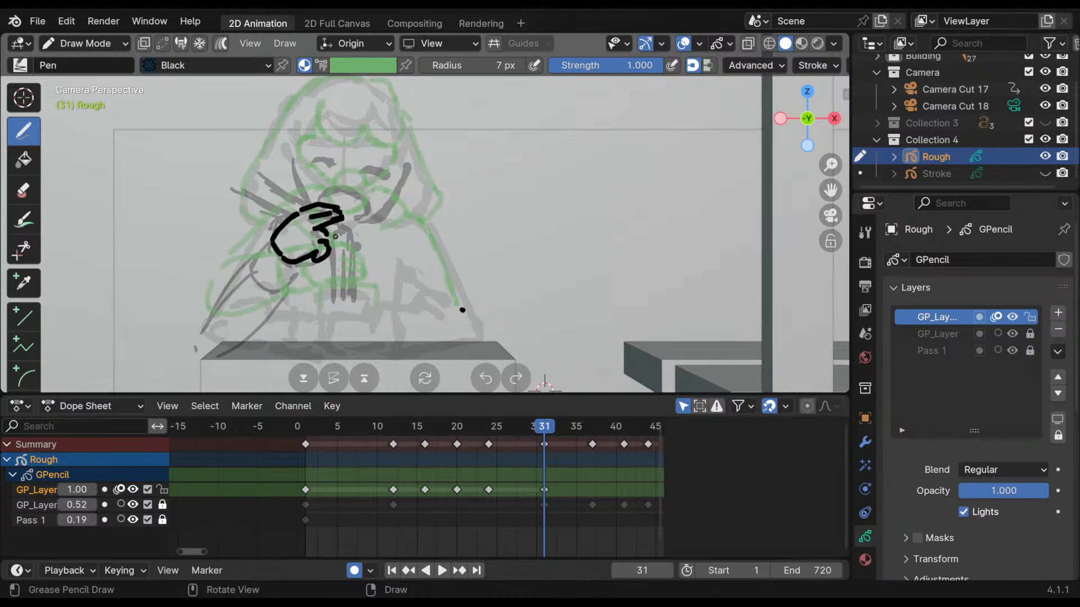
mouse_move(336, 223)
left_mouse_down()
mouse_move(352, 235)
mouse_move(346, 242)
left_mouse_up()
key("ctrl+z")
key("ctrl+z")
key("ctrl+z")
key("ctrl+z")
key("ctrl+z")
- Draw the noodle strands hanging beside the hand and the two chopsticks extending behind it on frame 31
mouse_move(327, 227)
left_mouse_down()
mouse_move(357, 233)
mouse_move(331, 267)
mouse_move(332, 294)
mouse_move(356, 294)
left_mouse_up()
left_click_drag(348, 228, 361, 235)
key("ctrl+z")
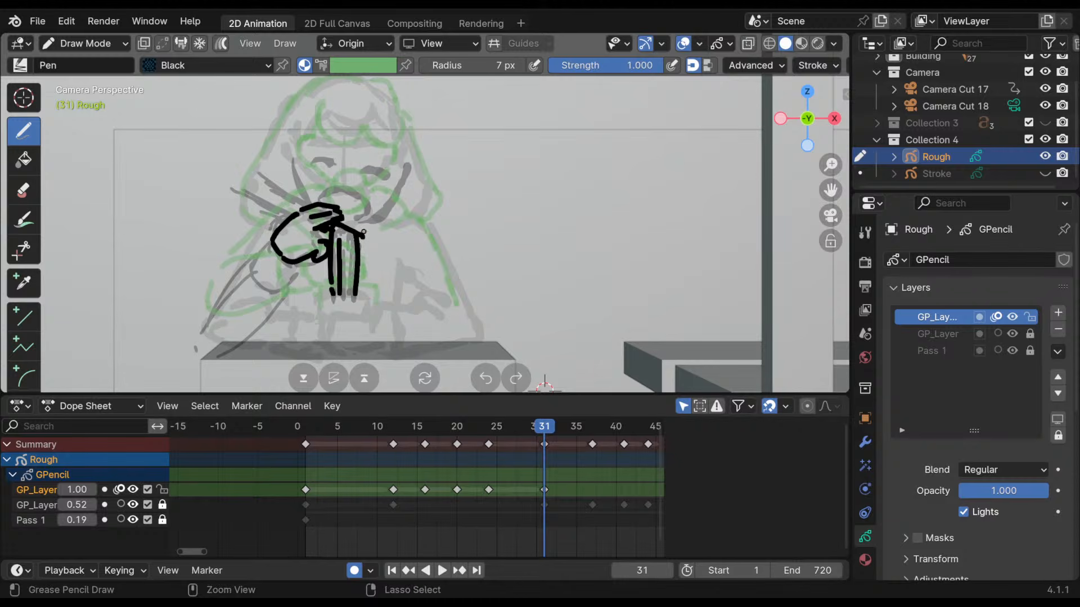
left_click_drag(252, 178, 305, 208)
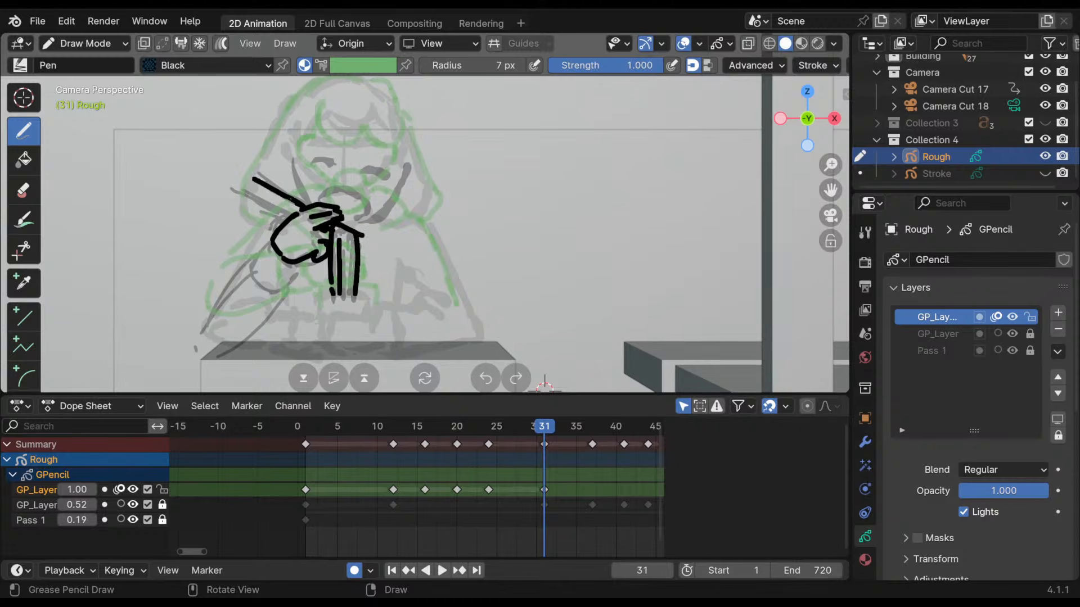
left_click_drag(240, 199, 296, 217)
left_click_drag(366, 248, 363, 284)
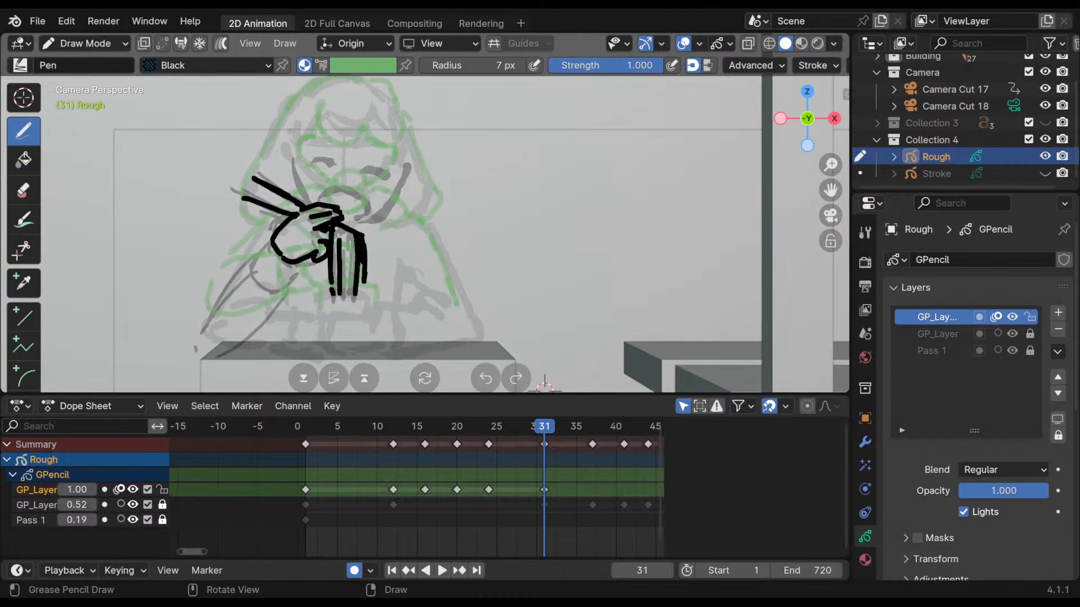
mouse_move(537, 425)
left_mouse_down()
mouse_move(506, 426)
mouse_move(552, 426)
left_mouse_up()
left_click_drag(342, 216, 350, 217)
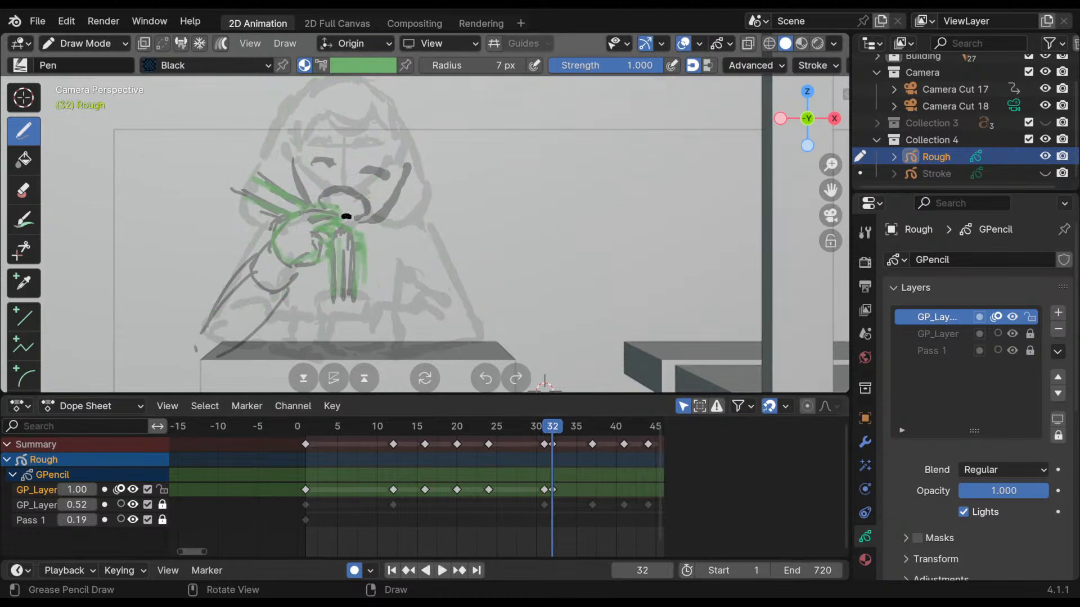
key("ctrl+z")
key("Left")
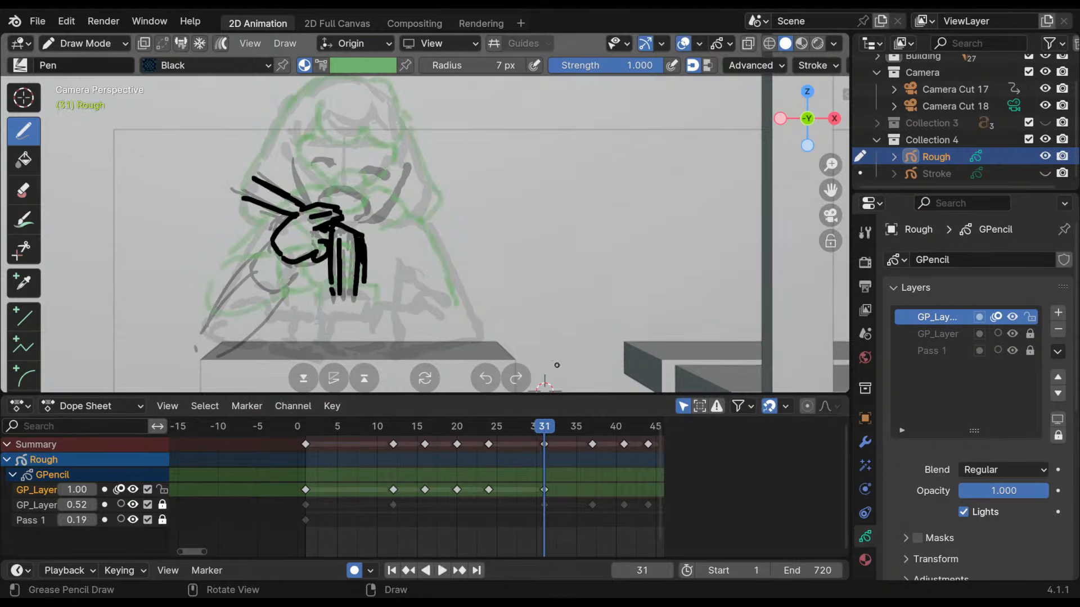
- Add the curved top of the noodle strands on frame 31 and flip repeatedly against frame 24 to compare the poses
mouse_move(344, 214)
left_mouse_down()
mouse_move(359, 231)
mouse_move(349, 229)
left_mouse_up()
key("Up")
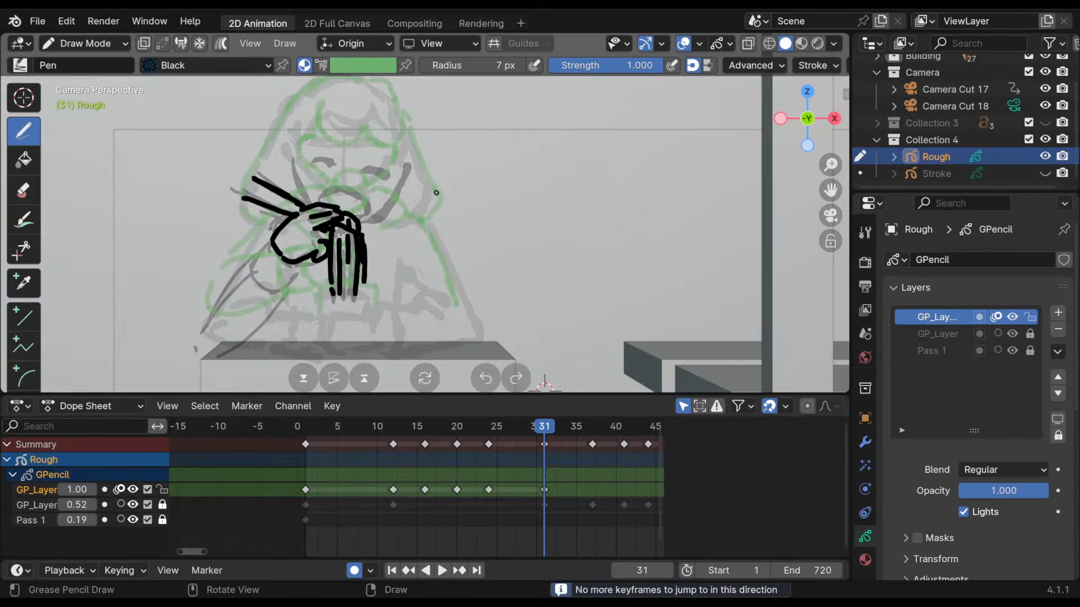
key("Down")
key("Up")
key("Down")
key("Up")
key("Down")
key("Up")
key("Down")
key("Up")
key("Down")
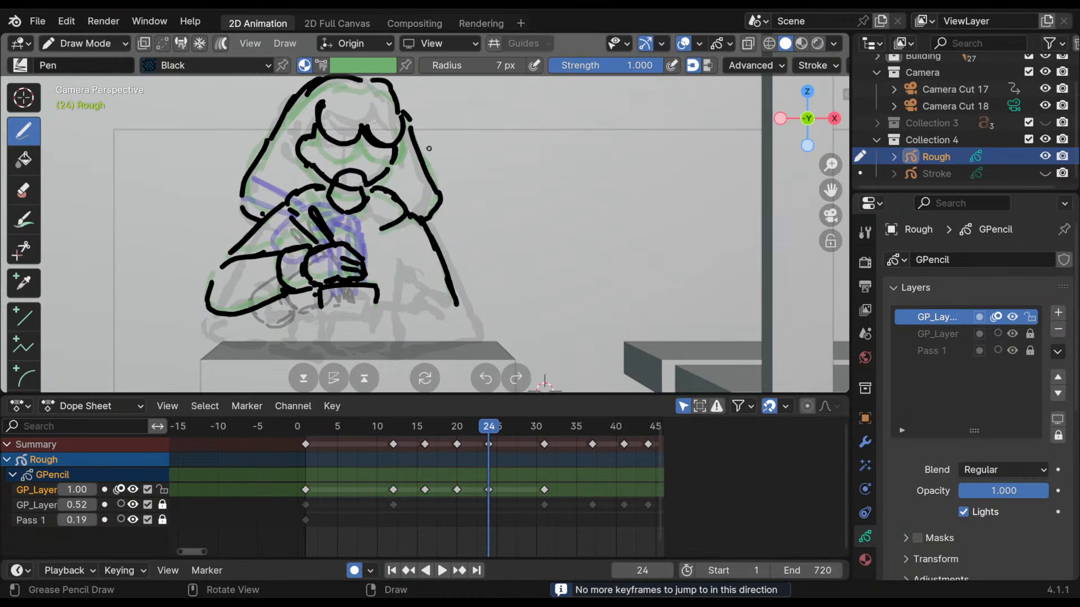
key("Up")
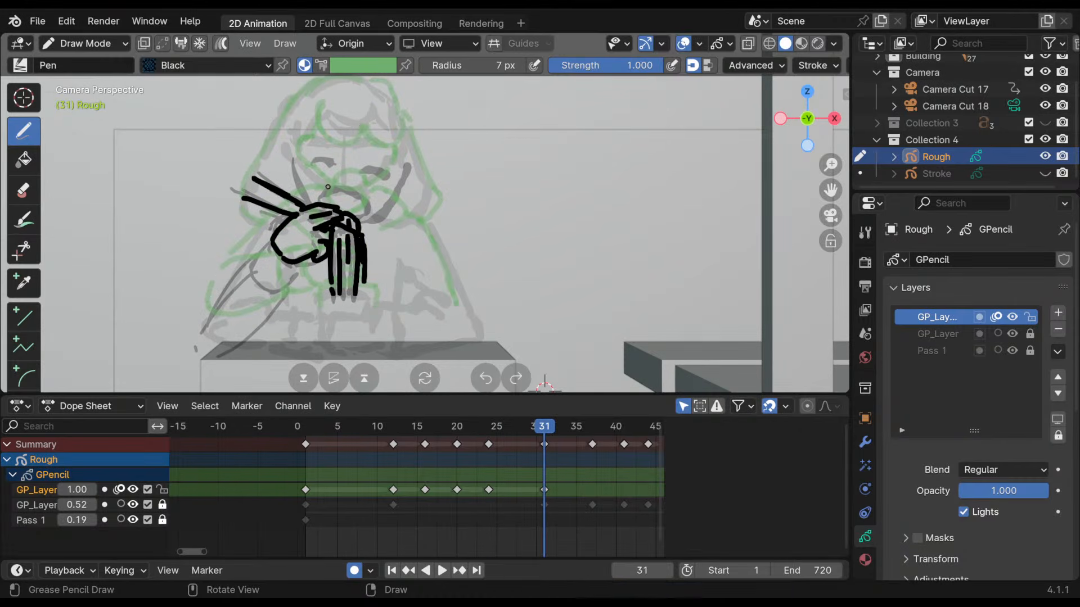
- Draw the open mouth, ear, face contour and fringe on frame 31, redrawing the fringe lower over the forehead
mouse_move(324, 190)
left_mouse_down()
mouse_move(332, 178)
mouse_move(374, 194)
mouse_move(367, 209)
mouse_move(349, 205)
mouse_move(364, 207)
left_mouse_up()
left_click_drag(300, 161, 326, 201)
key("ctrl+z")
mouse_move(300, 155)
left_mouse_down()
mouse_move(306, 135)
mouse_move(351, 168)
mouse_move(369, 144)
mouse_move(409, 158)
left_mouse_up()
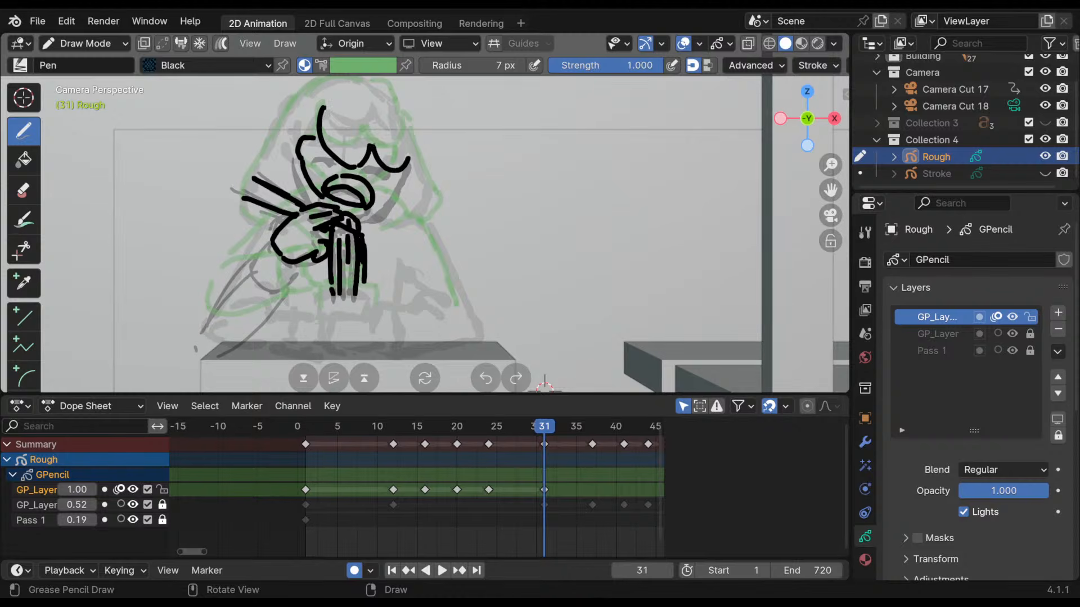
key("ctrl+z")
key("ctrl+z")
key("ctrl+z")
mouse_move(322, 113)
left_mouse_down()
mouse_move(367, 159)
mouse_move(409, 147)
mouse_move(380, 200)
left_mouse_up()
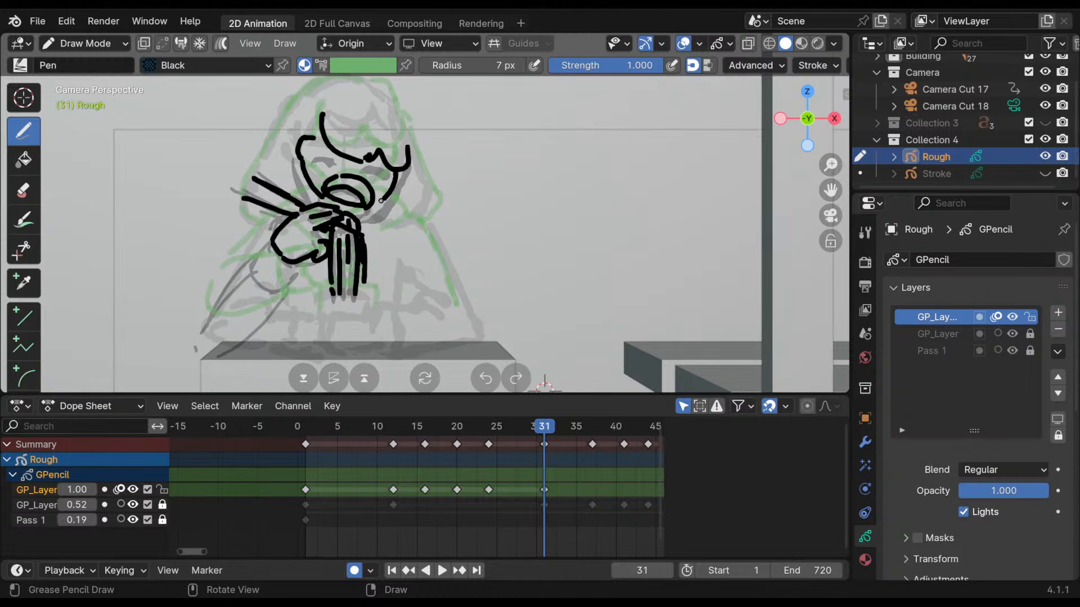
- Draw the outer hair outline over the crown and down both sides of the tilted head on frame 31
middle_click_drag(395, 95, 393, 132, "shift")
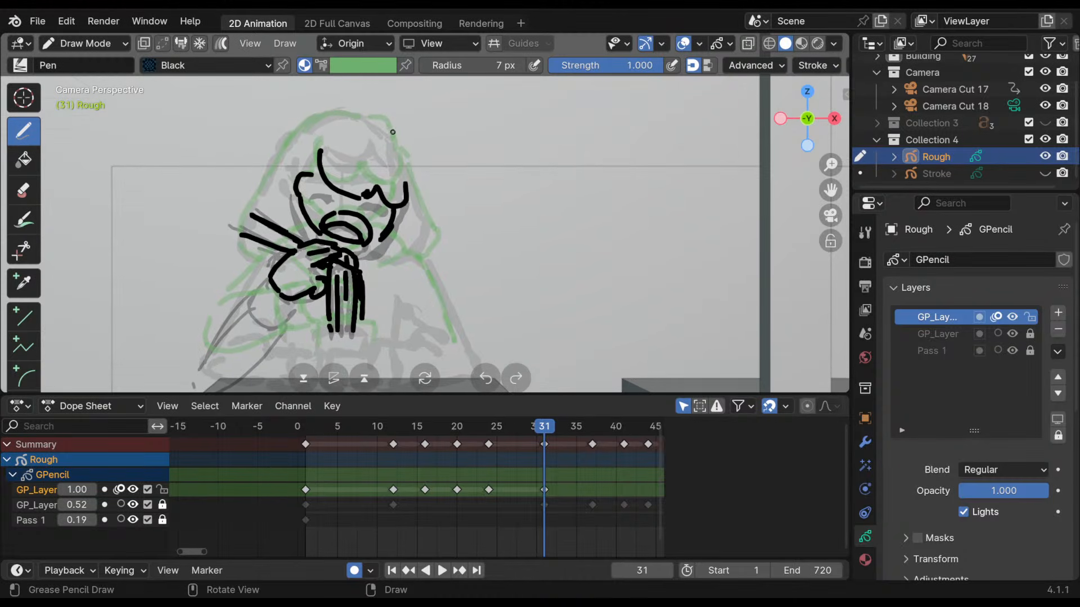
mouse_move(403, 164)
left_mouse_down()
mouse_move(374, 126)
mouse_move(329, 124)
mouse_move(377, 128)
mouse_move(334, 124)
left_mouse_up()
mouse_move(404, 164)
left_mouse_down("ctrl")
mouse_move(377, 128)
mouse_move(360, 125)
mouse_move(396, 149)
mouse_move(408, 182)
left_mouse_up("ctrl")
mouse_move(353, 129)
left_mouse_down()
mouse_move(306, 141)
mouse_move(256, 194)
mouse_move(301, 153)
mouse_move(257, 179)
mouse_move(247, 229)
mouse_move(251, 188)
mouse_move(304, 151)
mouse_move(260, 185)
mouse_move(242, 219)
left_mouse_up()
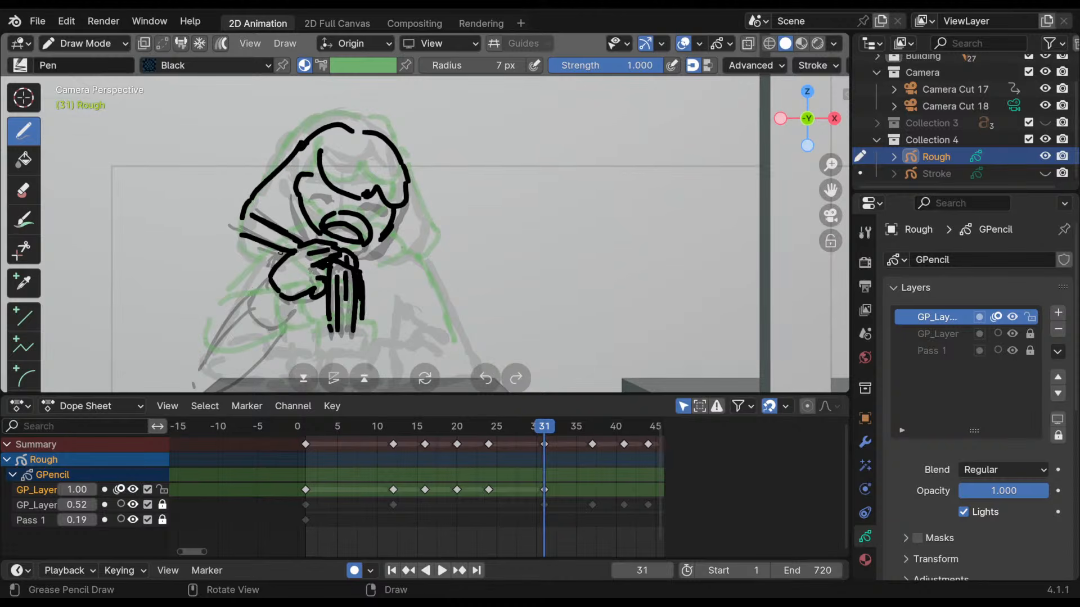
- Draw the raised arm's sleeve and cuff, and refine the ear, jaw and fringe on frame 31
mouse_move(259, 251)
left_mouse_down()
mouse_move(226, 290)
mouse_move(257, 308)
mouse_move(295, 302)
mouse_move(244, 292)
mouse_move(199, 326)
mouse_move(276, 328)
left_mouse_up()
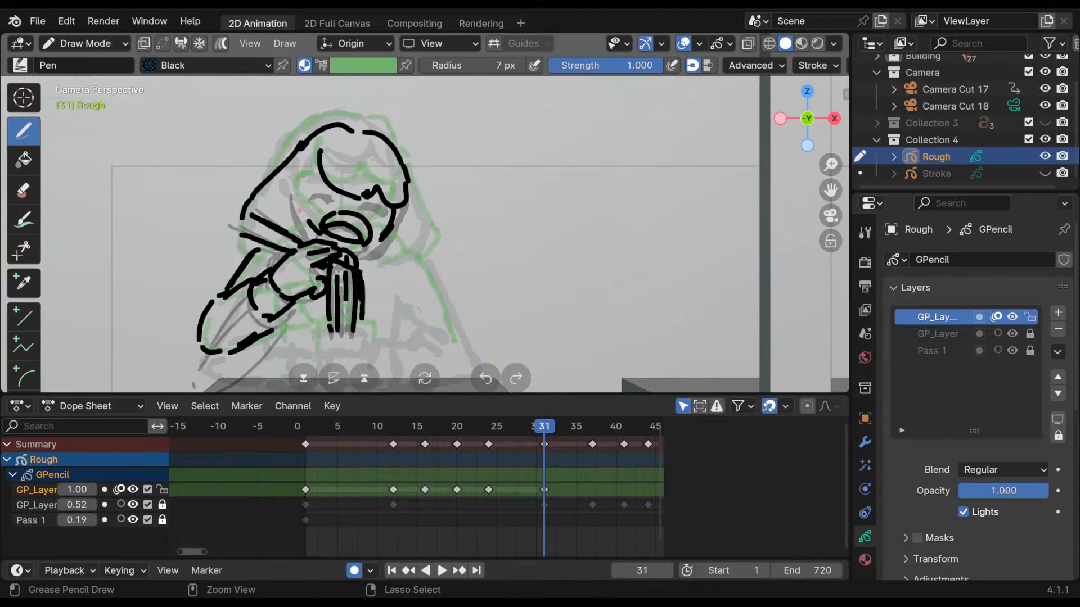
mouse_move(306, 171)
left_mouse_down()
mouse_move(291, 194)
mouse_move(305, 205)
mouse_move(301, 172)
mouse_move(291, 193)
mouse_move(308, 215)
left_mouse_up()
key("ctrl+z")
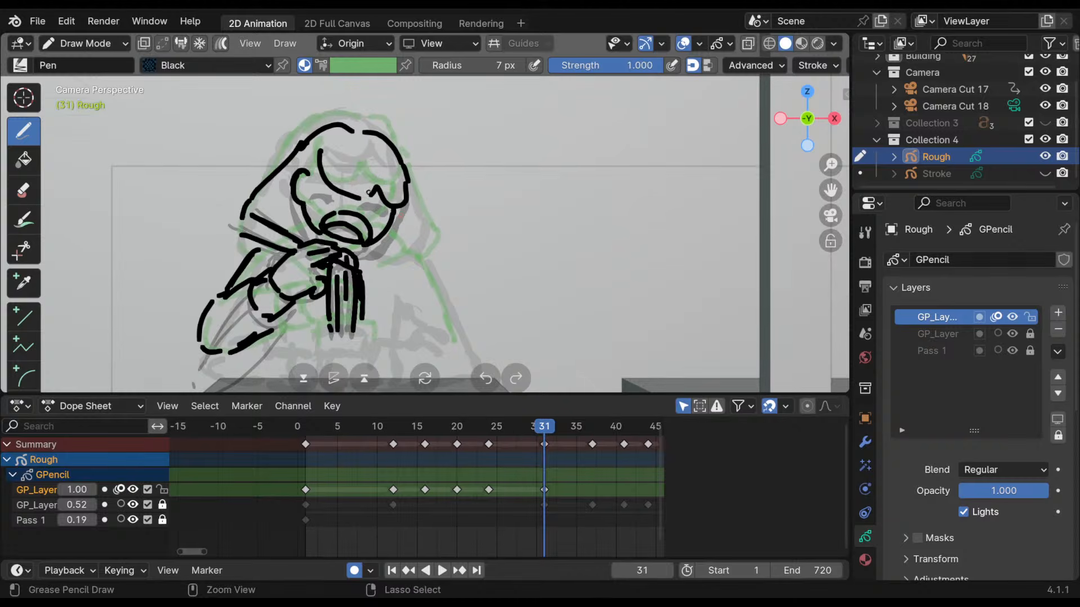
left_click_drag(321, 159, 311, 186)
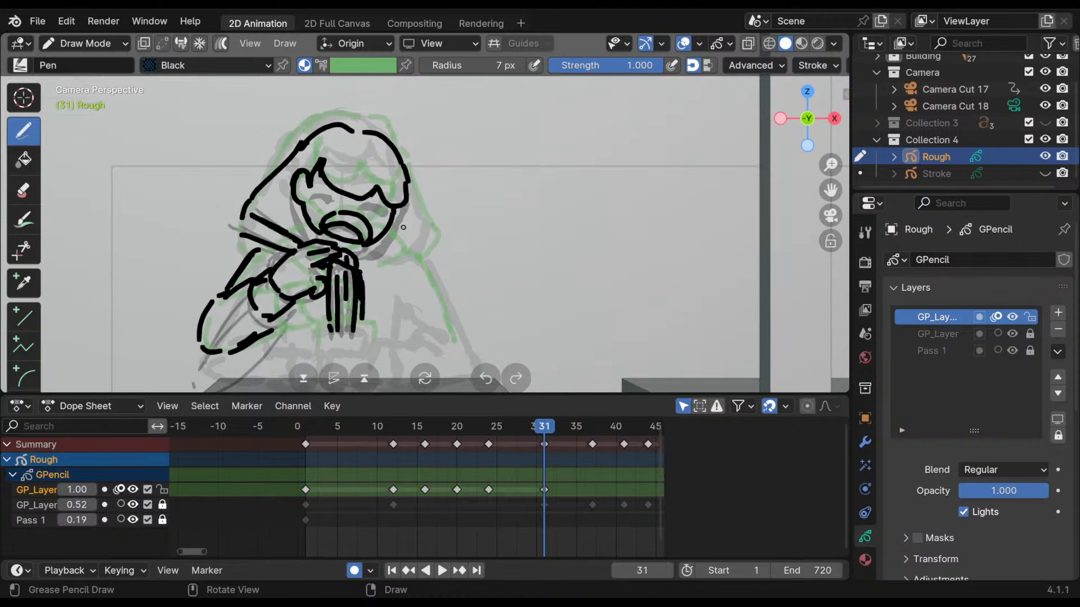
- Extend the hair on the right side of the head down to a curled end at the shoulder on frame 31
left_click_drag(406, 205, 430, 239)
left_click_drag(430, 246, 421, 267)
middle_click_drag(441, 265, 443, 214, "shift")
mouse_move(540, 430)
left_mouse_down()
mouse_move(609, 450)
mouse_move(528, 444)
mouse_move(560, 444)
left_mouse_up()
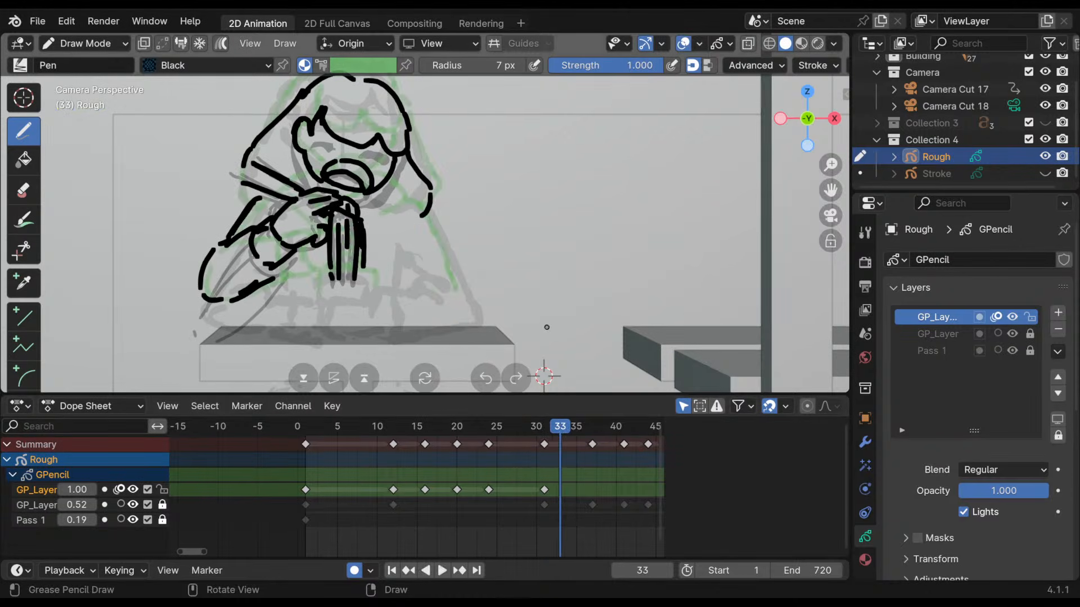
left_click_drag(319, 243, 321, 224, "ctrl")
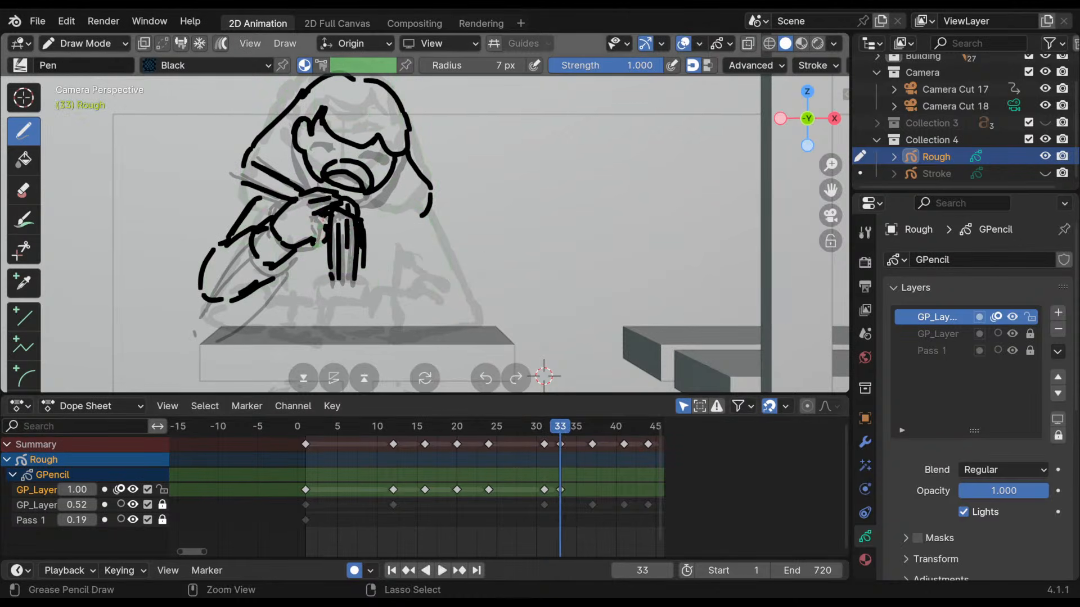
key("ctrl+z")
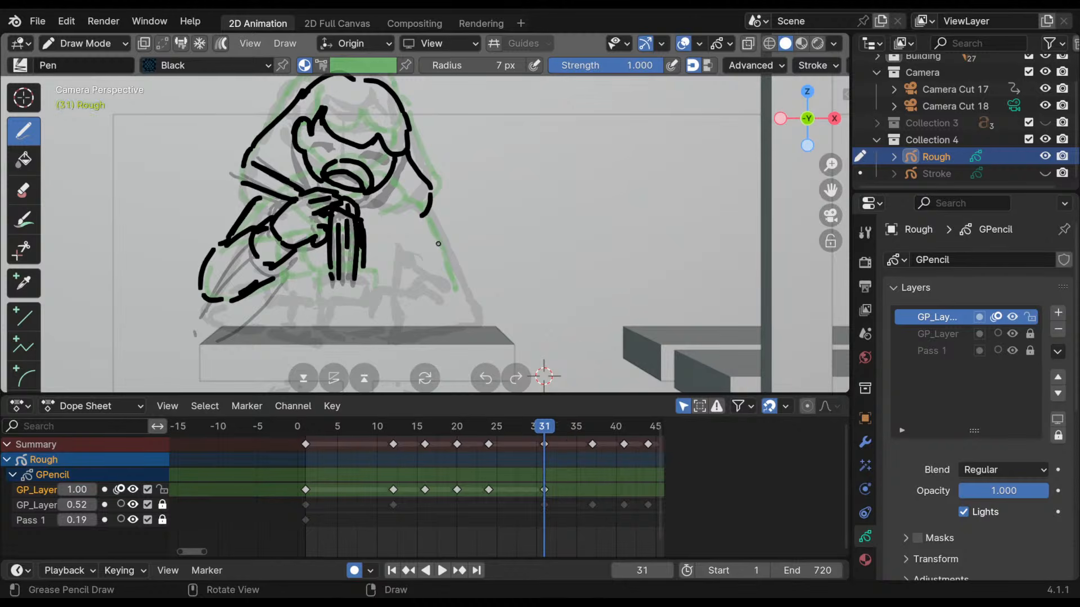
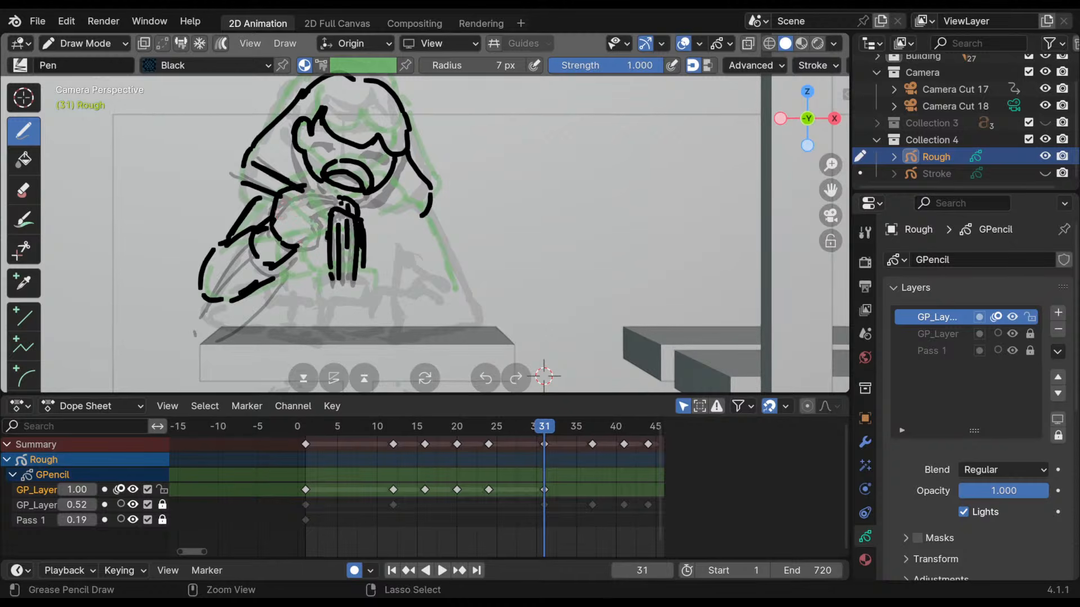
- Draw the curled fingers and the chopsticks crossing the top of the noodles on frame 31
mouse_move(302, 217)
left_mouse_down()
mouse_move(293, 246)
mouse_move(316, 207)
left_mouse_up()
key("ctrl+z")
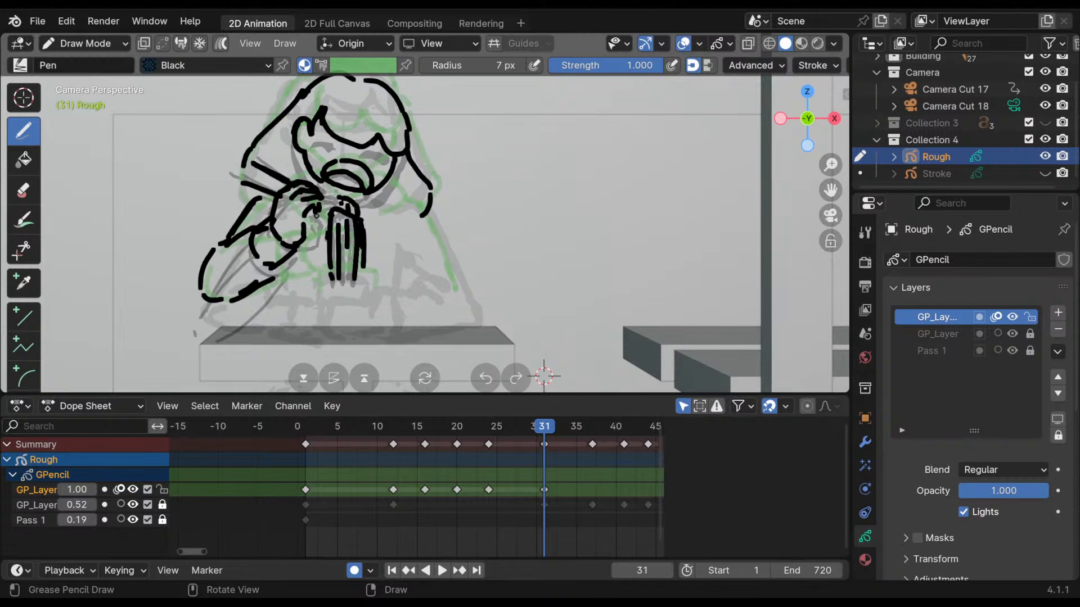
mouse_move(311, 217)
left_mouse_down()
mouse_move(305, 228)
mouse_move(319, 210)
left_mouse_up()
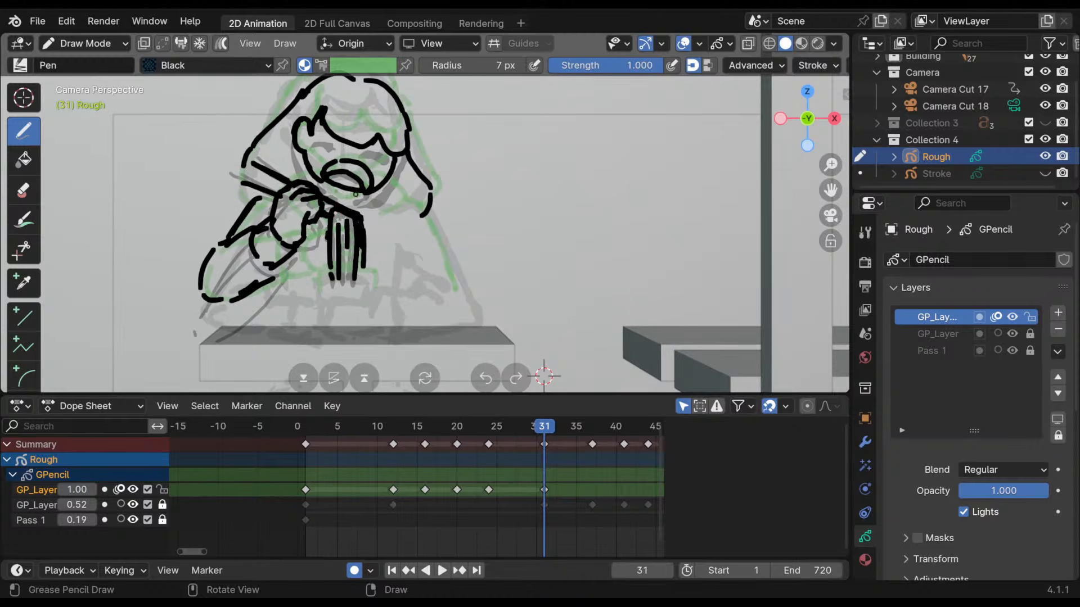
- Play back and scrub through the drawn keyframes and the remaining rough poses to check the motion
mouse_move(537, 441)
left_mouse_down()
mouse_move(582, 441)
mouse_move(493, 444)
mouse_move(378, 472)
mouse_move(597, 474)
mouse_move(411, 489)
mouse_move(544, 490)
left_mouse_up()
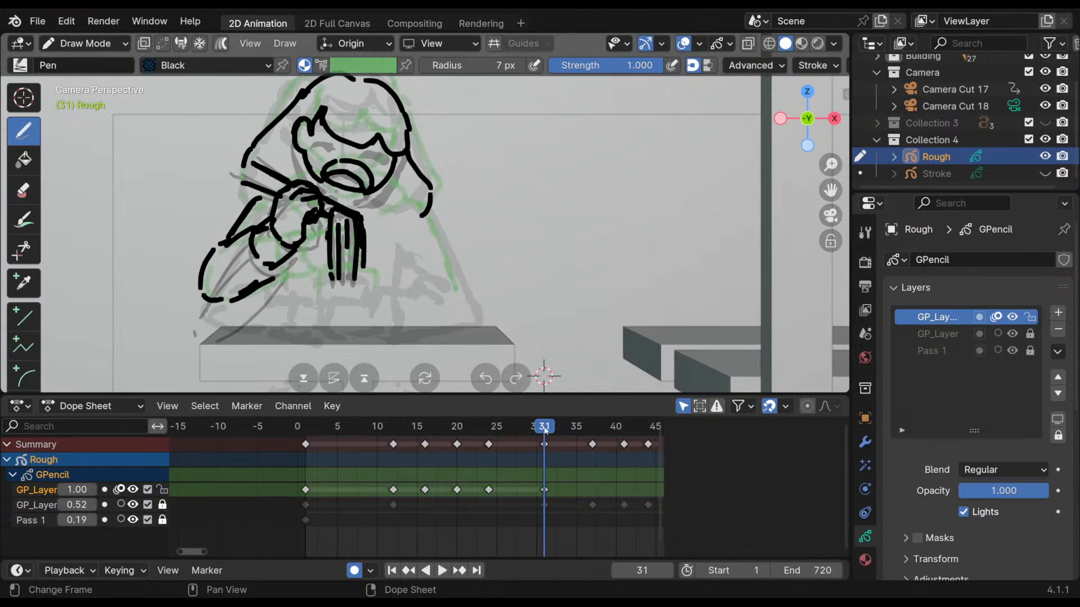
key("space")
left_click_drag(665, 465, 392, 475)
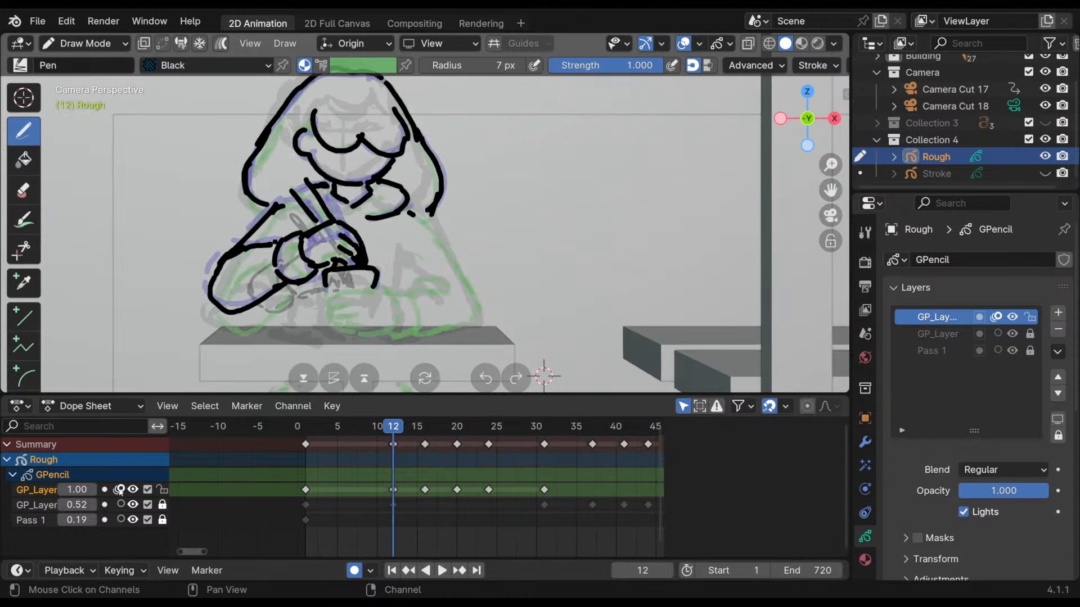
key("space")
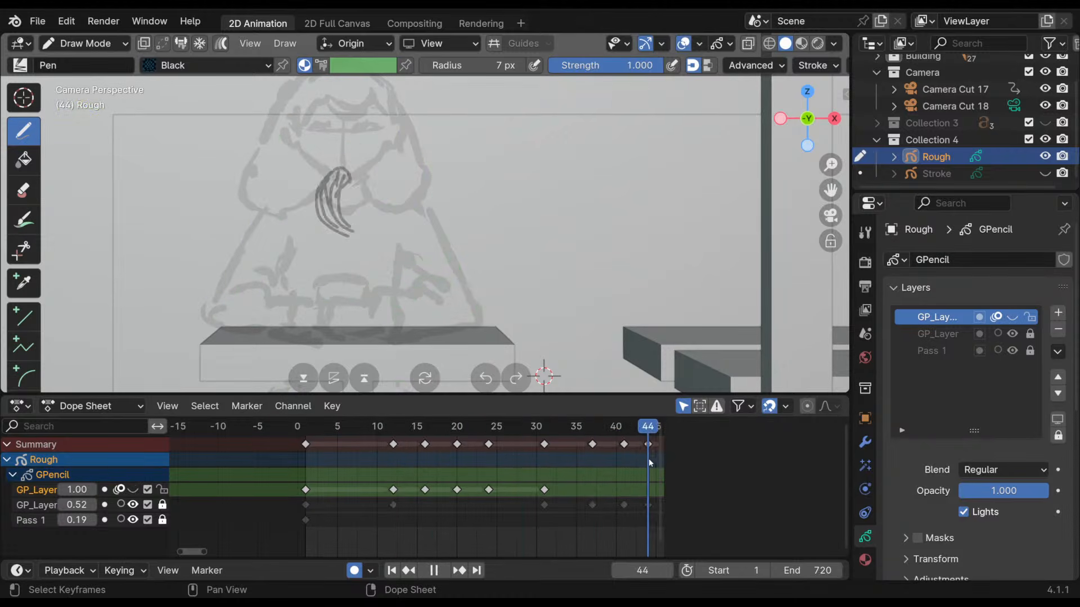
key("space")
right_click_drag(675, 470, 432, 486, "shift")
key("space")
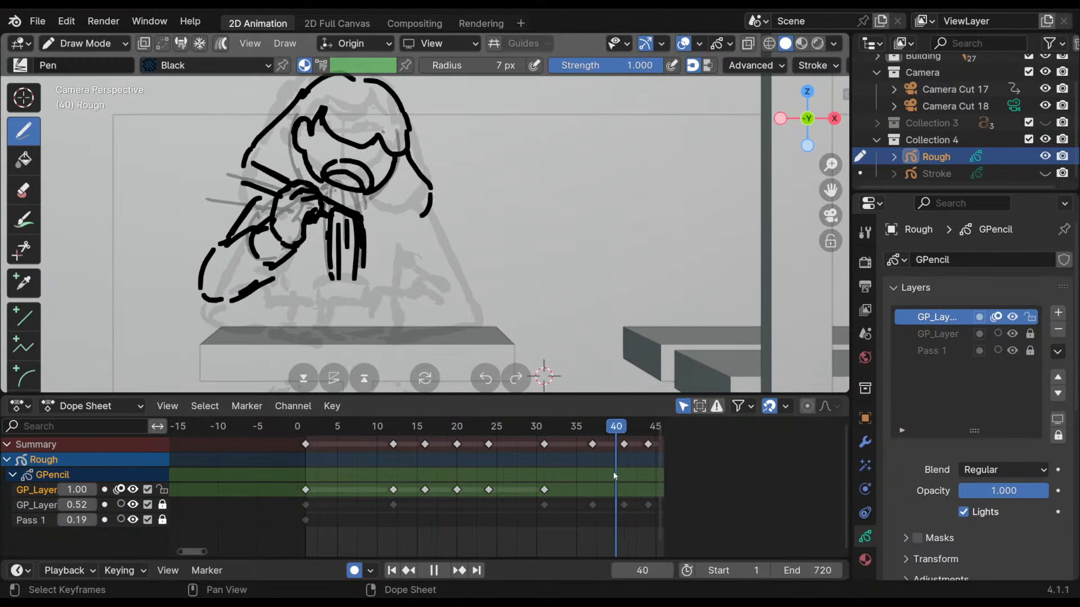
- Start a new keyframe at frame 37 and draw the closed upper lip with noodle strands hanging from the mouth
mouse_move(613, 471)
right_mouse_down("shift")
mouse_move(525, 492)
mouse_move(593, 494)
right_mouse_up("shift")
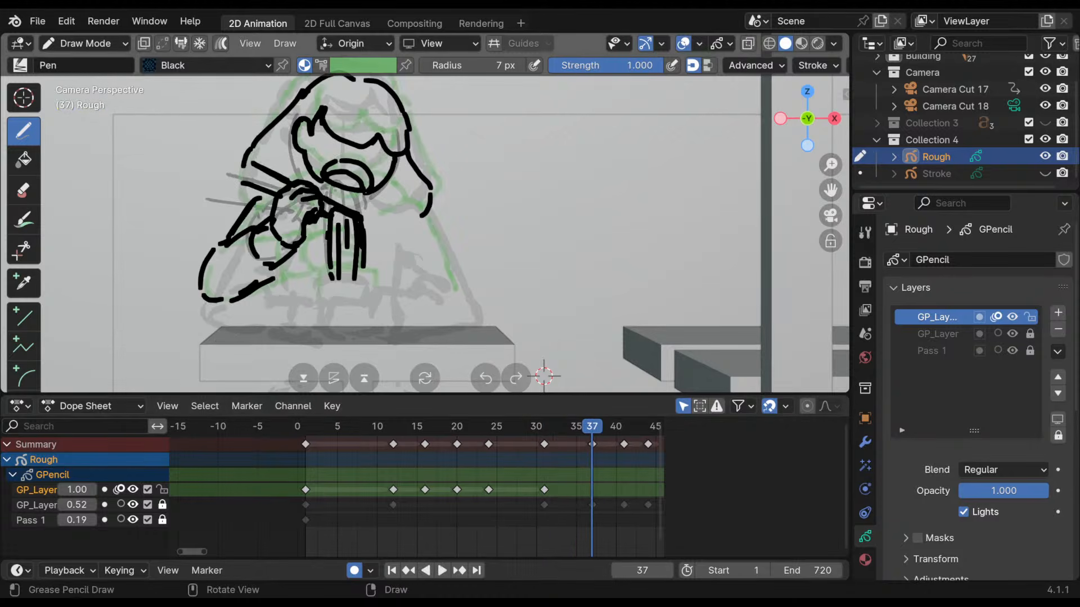
left_click(366, 192)
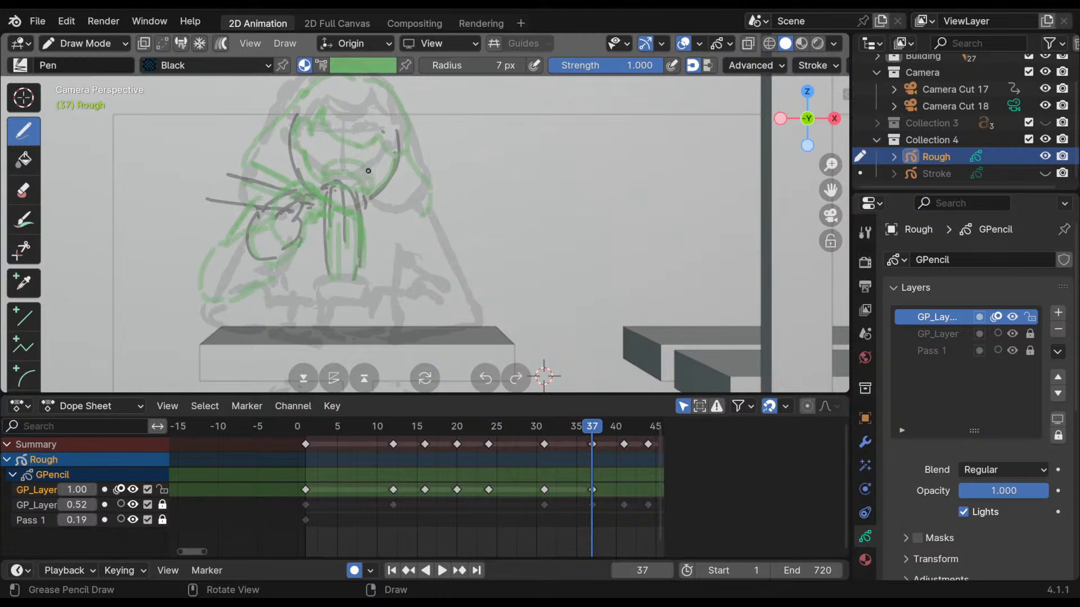
mouse_move(321, 193)
left_mouse_down()
mouse_move(363, 197)
mouse_move(327, 279)
mouse_move(331, 233)
mouse_move(344, 240)
mouse_move(335, 262)
left_mouse_up()
key("ctrl+z")
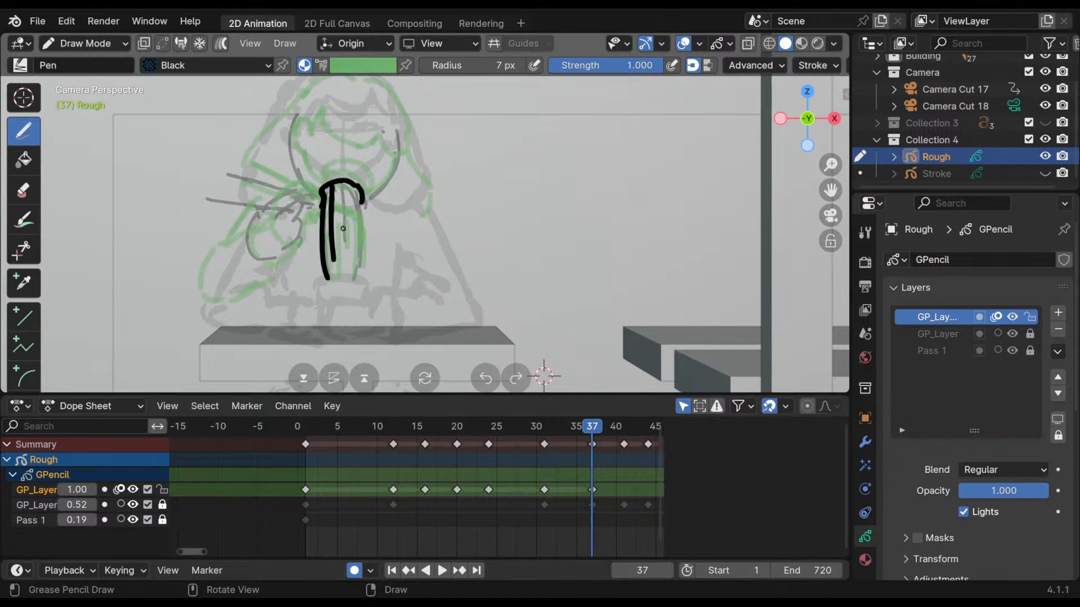
left_click_drag(344, 209, 347, 285)
left_click_drag(360, 190, 354, 284)
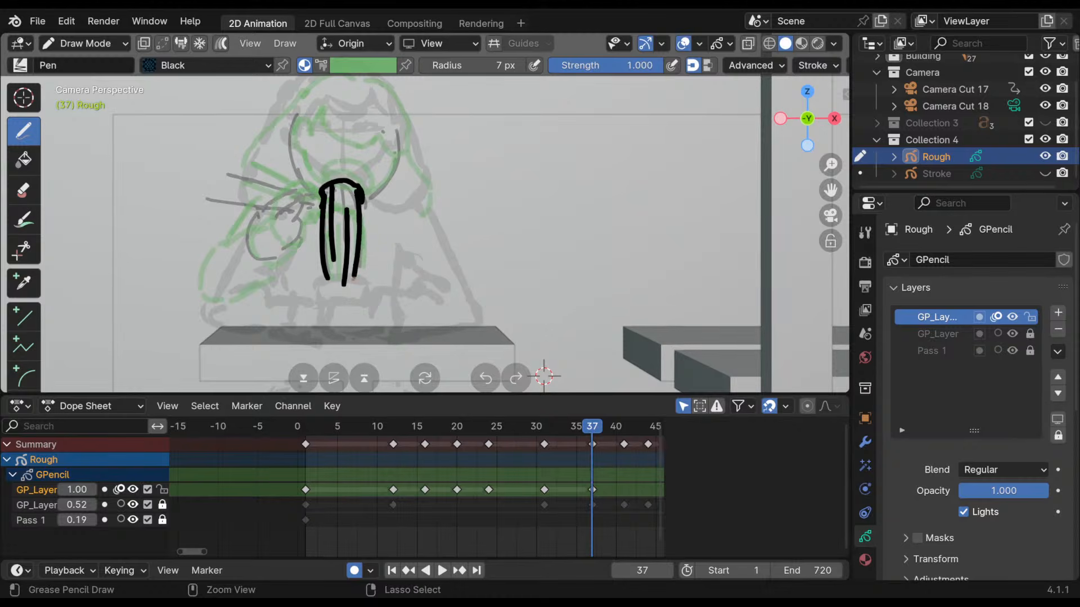
left_click_drag(363, 228, 356, 284)
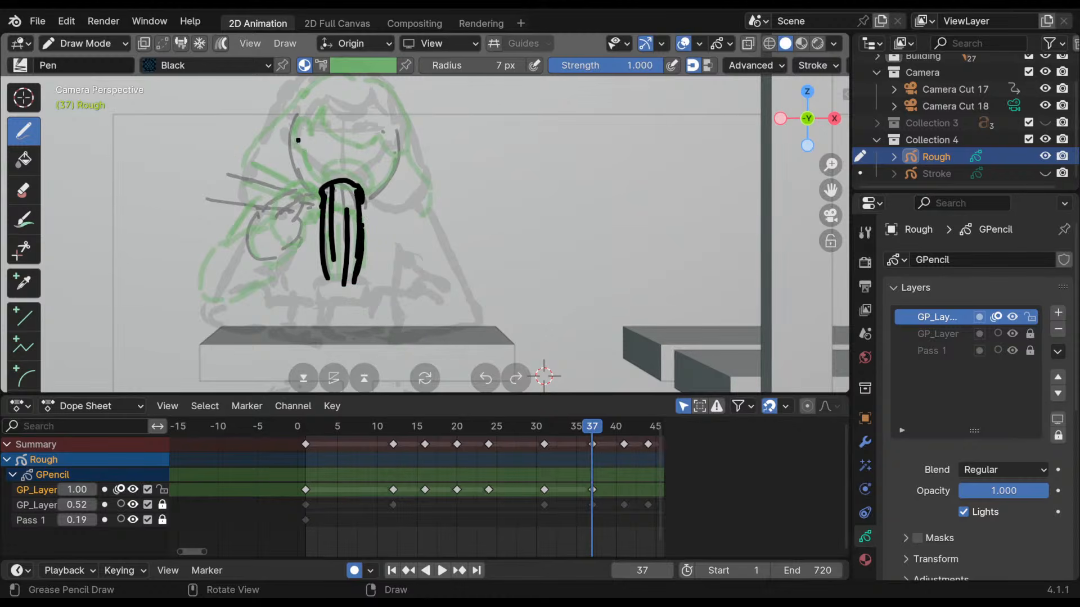
- Draw the round head outline on frame 37, trimming and redrawing the cheek and jaw beside the noodles
left_click_drag(298, 140, 318, 190)
mouse_move(298, 132)
left_mouse_down("ctrl")
mouse_move(296, 154)
mouse_move(357, 111)
mouse_move(375, 129)
mouse_move(346, 110)
mouse_move(322, 112)
mouse_move(298, 141)
left_mouse_up("ctrl")
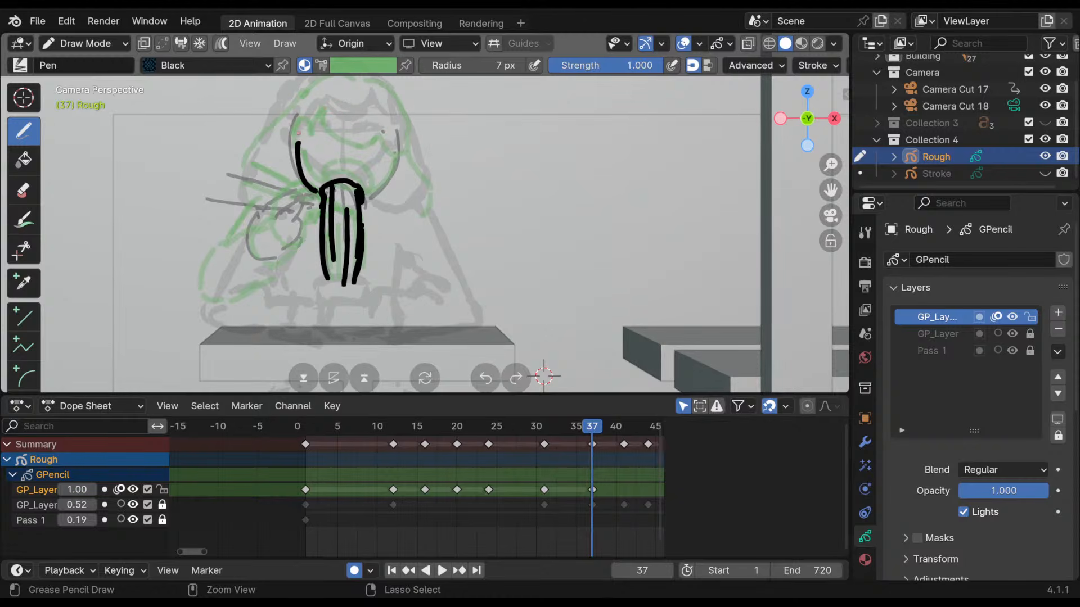
mouse_move(310, 103)
left_mouse_down()
mouse_move(297, 143)
mouse_move(383, 93)
mouse_move(404, 149)
mouse_move(397, 112)
mouse_move(384, 185)
mouse_move(400, 125)
mouse_move(388, 176)
left_mouse_up()
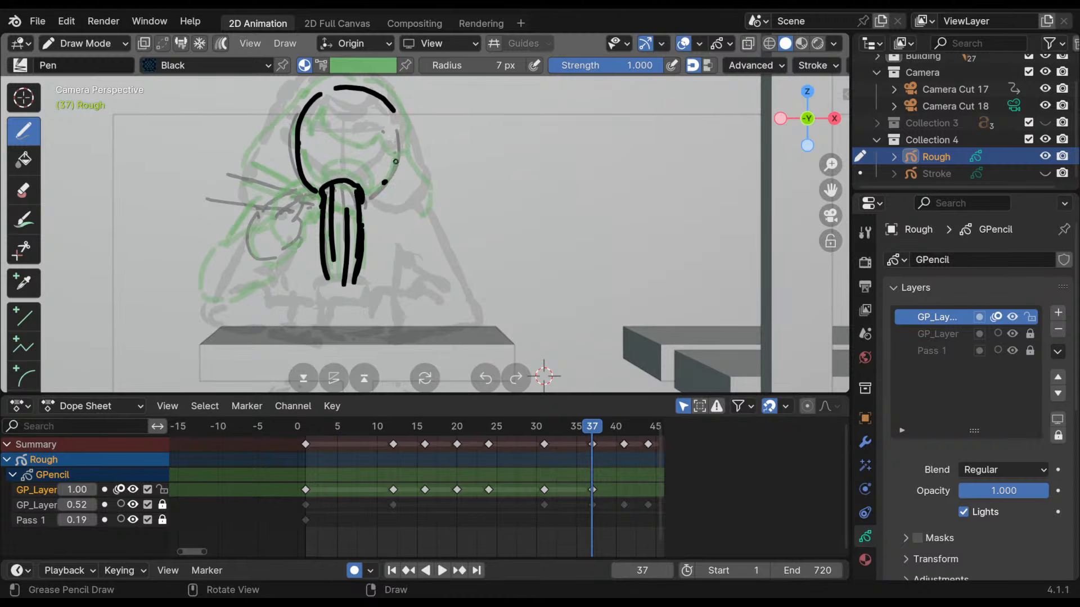
left_click(384, 182, "ctrl")
left_click_drag(400, 138, 367, 200)
left_click_drag(405, 129, 376, 193)
left_click_drag(402, 148, 366, 205)
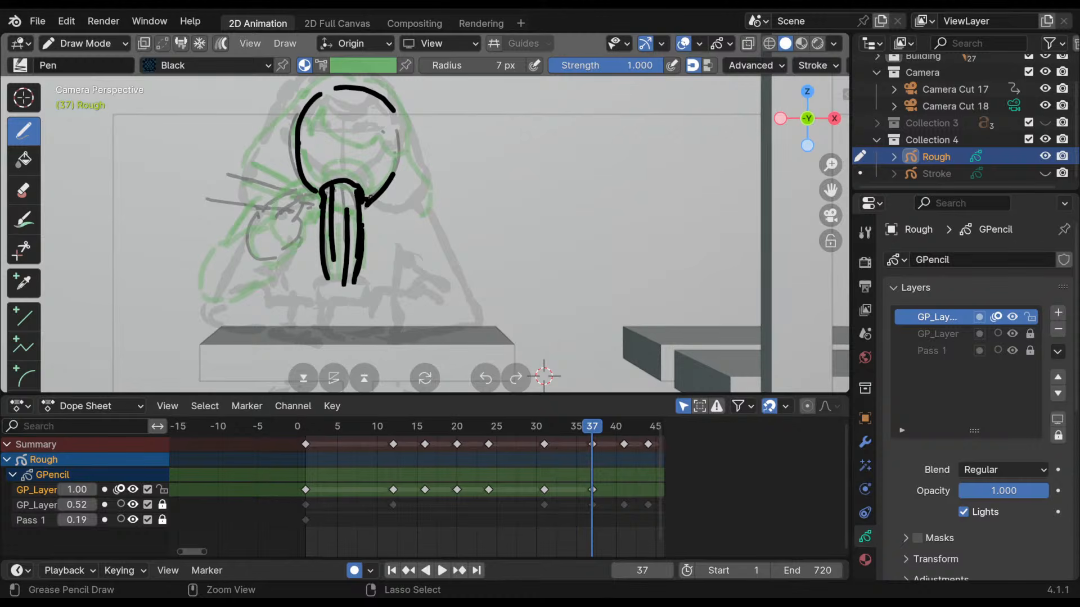
left_click_drag(396, 173, 365, 202, "ctrl")
mouse_move(295, 135)
left_mouse_down("ctrl")
mouse_move(307, 107)
mouse_move(298, 139)
left_mouse_up("ctrl")
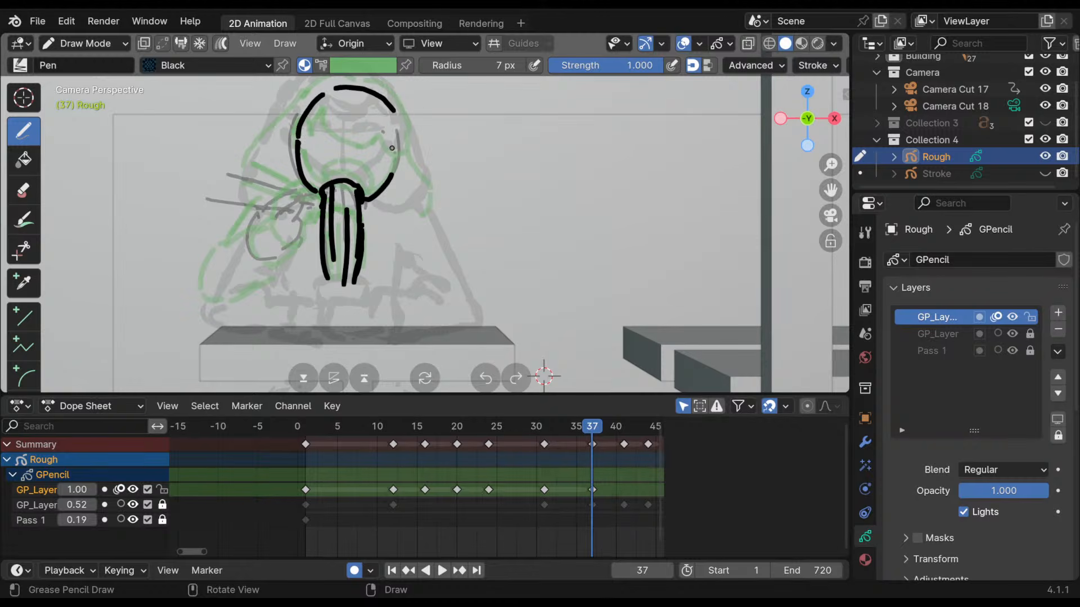
- Disable auto keying, then erase and redraw the open mouth on the frame 31 drawing from frame 35
middle_click_drag(488, 206, 473, 248, "shift")
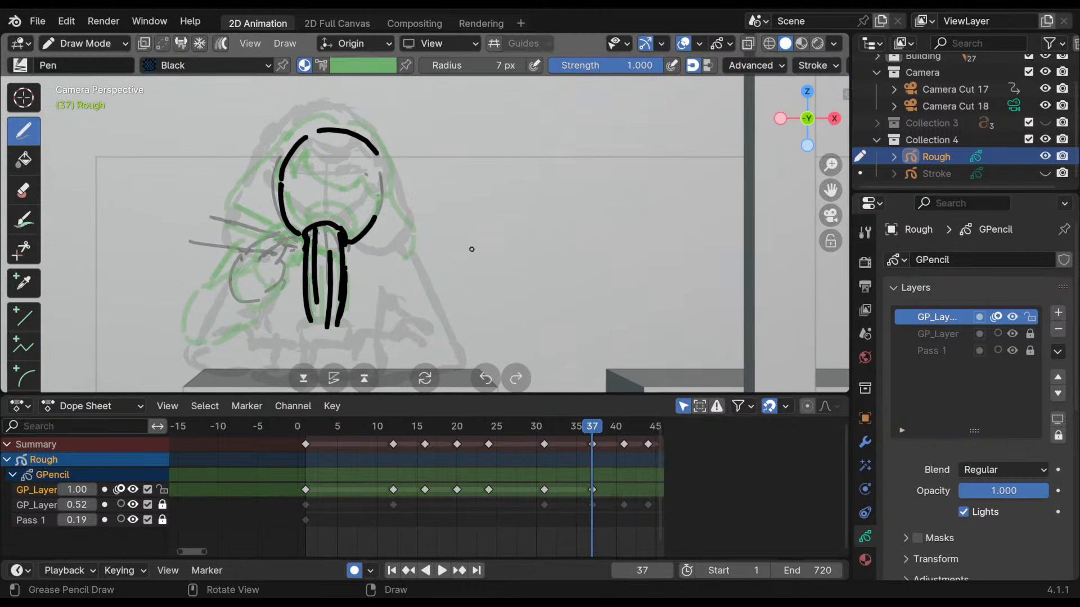
left_click_drag(591, 434, 574, 436)
left_click(570, 437)
mouse_move(320, 207)
left_mouse_down("ctrl")
mouse_move(341, 223)
mouse_move(335, 206)
mouse_move(341, 221)
mouse_move(306, 223)
mouse_move(337, 230)
mouse_move(323, 215)
left_mouse_up("ctrl")
key("ctrl+z")
left_click(354, 570)
key("ctrl+z")
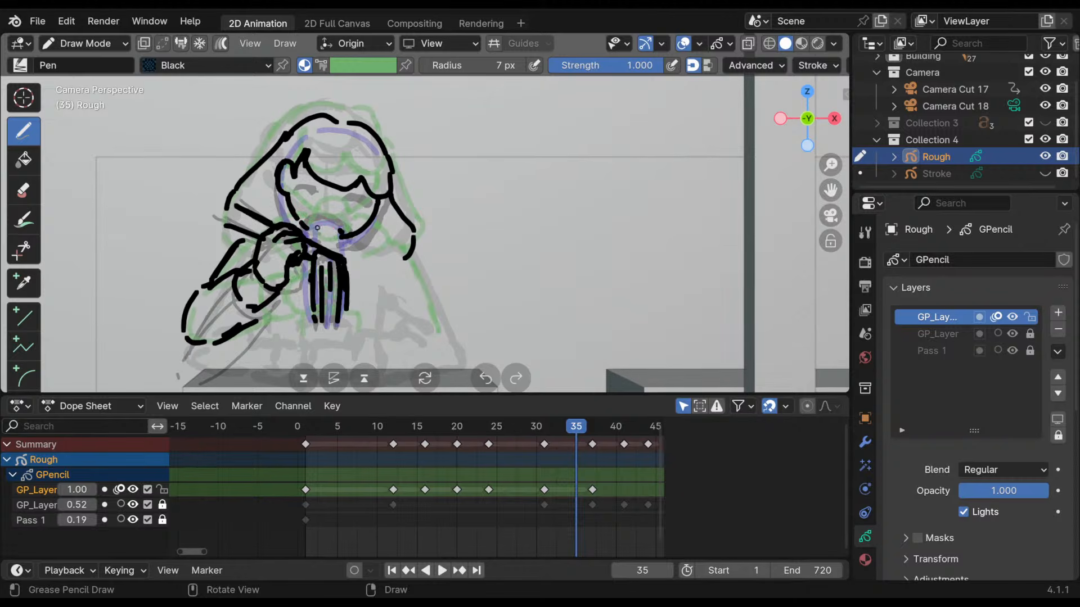
mouse_move(309, 235)
left_mouse_down()
mouse_move(341, 230)
mouse_move(343, 218)
left_mouse_up()
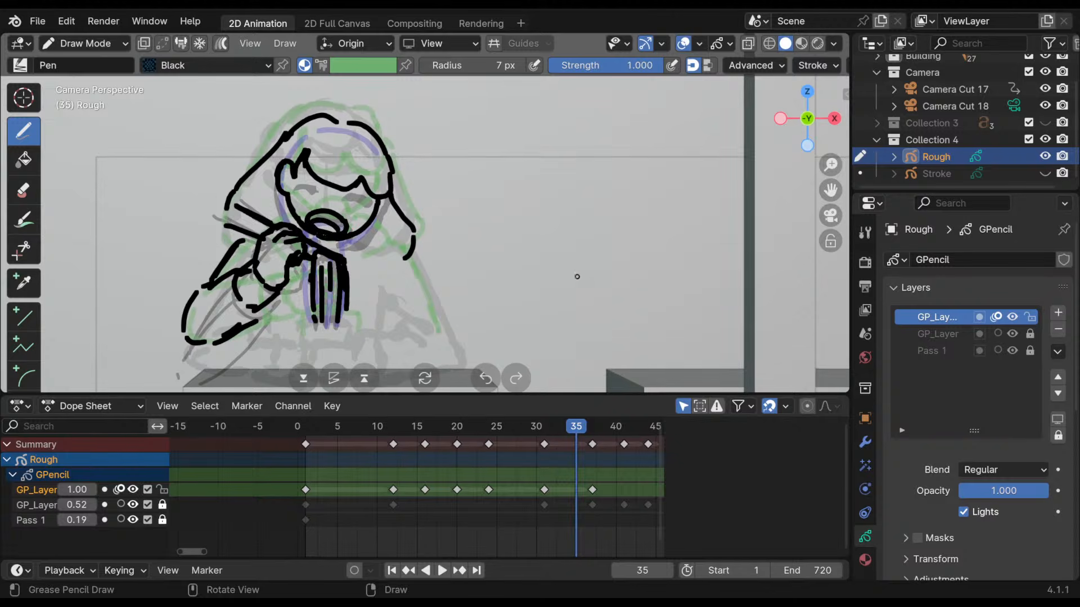
- Compare the frame 37 drawing with the rough pose at frame 41, stepping between the two frames
left_click(593, 432)
middle_click_drag(507, 260, 498, 223, "shift")
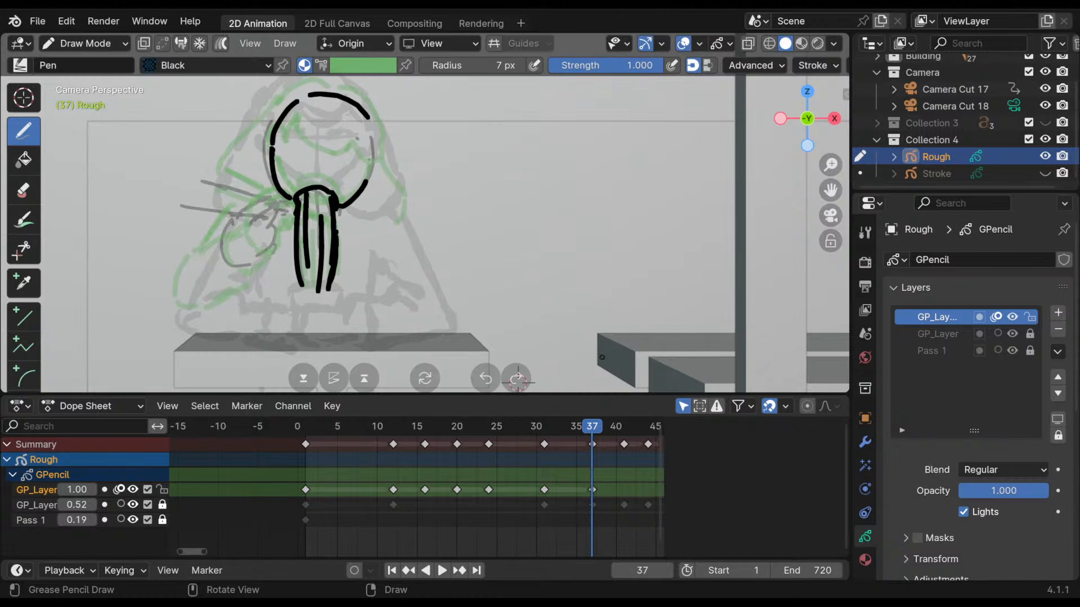
key("Down")
key("Up")
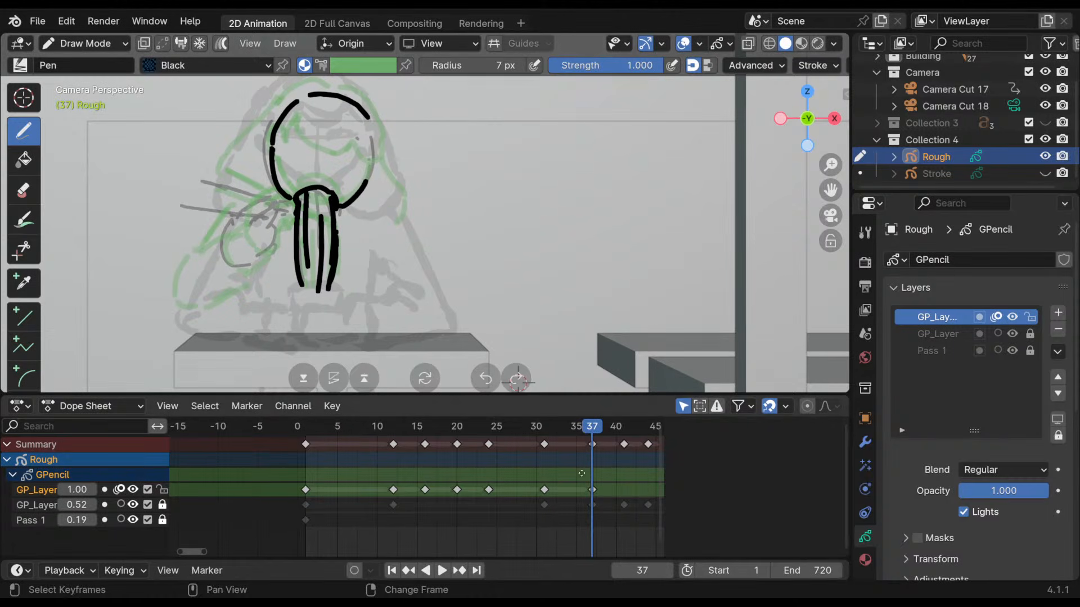
middle_click_drag(581, 472, 458, 459)
mouse_move(477, 429)
left_mouse_down()
mouse_move(550, 438)
mouse_move(350, 459)
mouse_move(578, 467)
mouse_move(227, 498)
mouse_move(548, 498)
mouse_move(472, 498)
mouse_move(501, 498)
left_mouse_up()
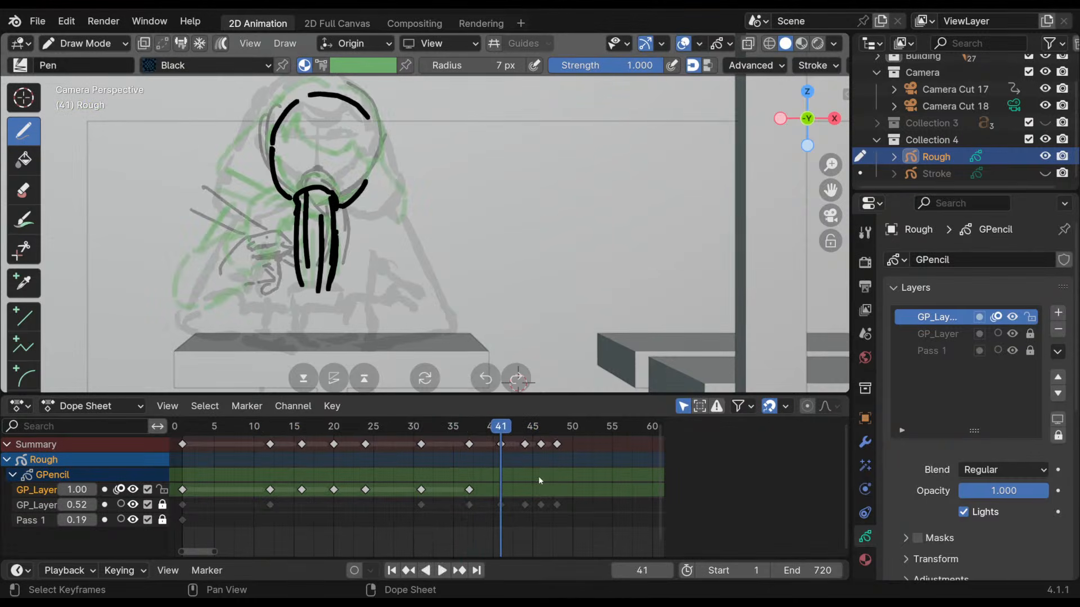
key("Down")
key("Up")
left_click(503, 430)
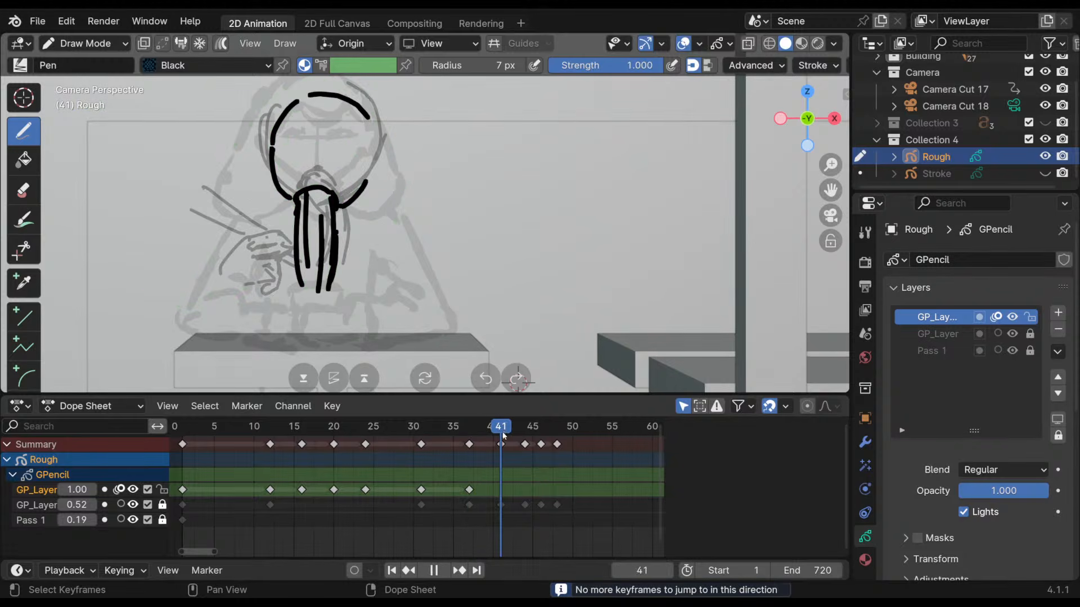
left_click_drag(245, 323, 246, 296)
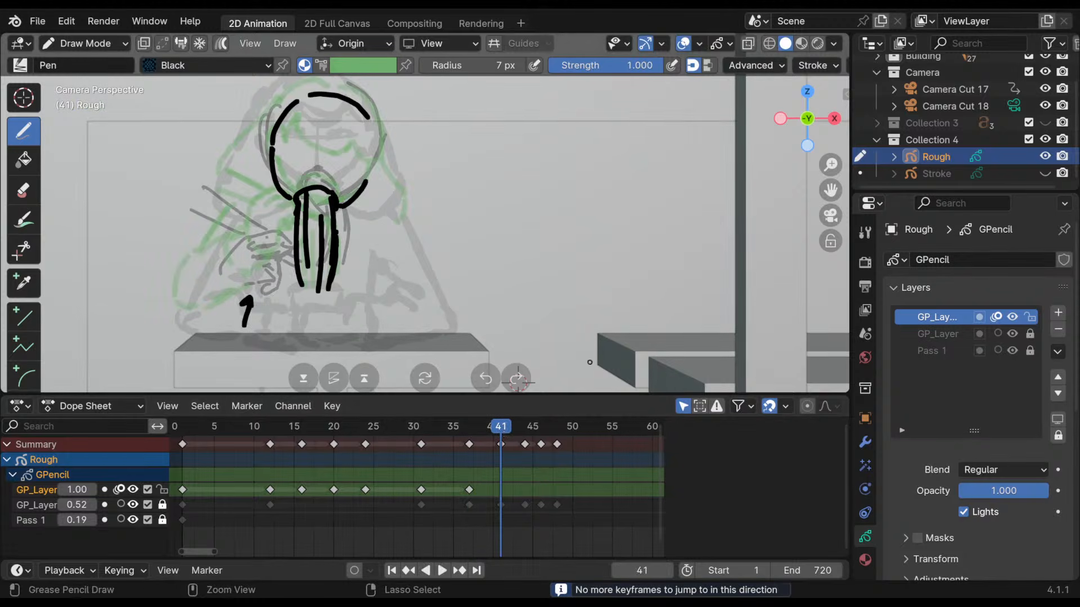
key("ctrl+z")
key("Down")
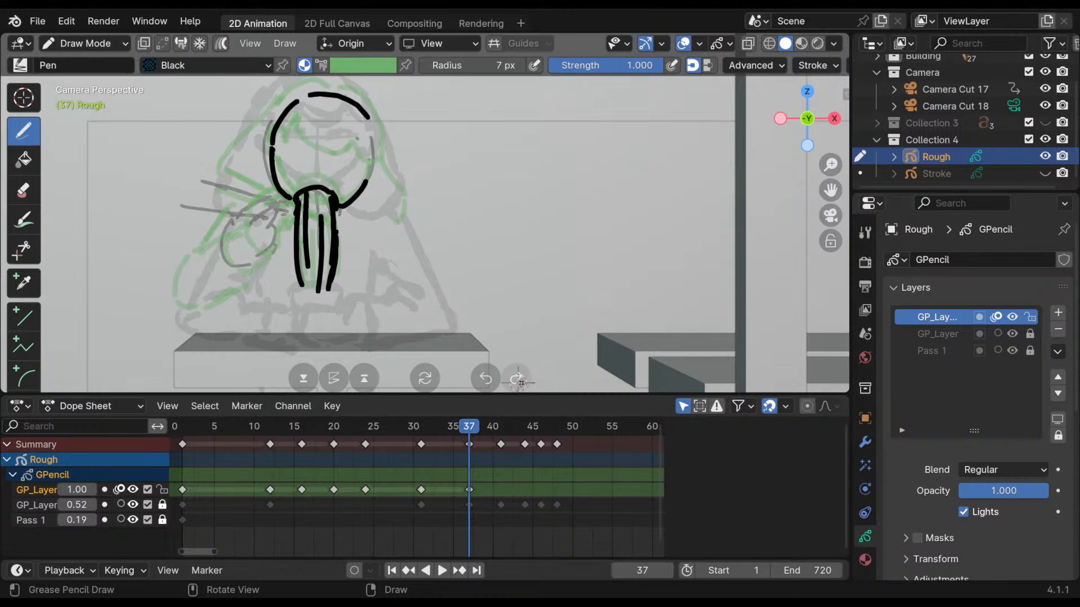
key("Down")
key("Up")
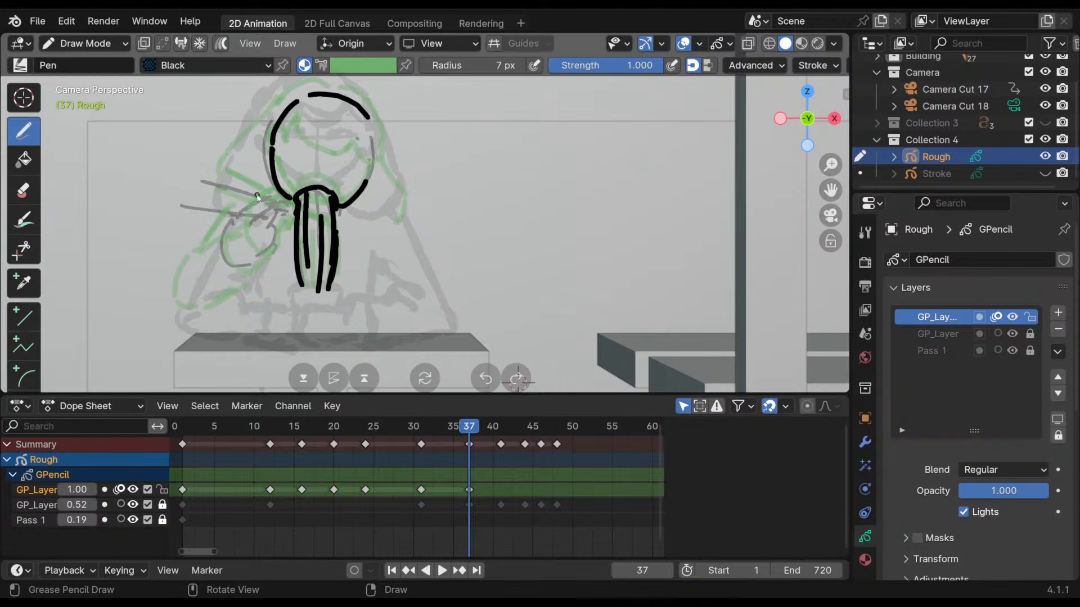
- Draw the hand with its fingers at the mouth, the cuff and the rounded sleeve on frame 37
mouse_move(272, 201)
left_mouse_down()
mouse_move(229, 219)
mouse_move(262, 228)
left_mouse_up()
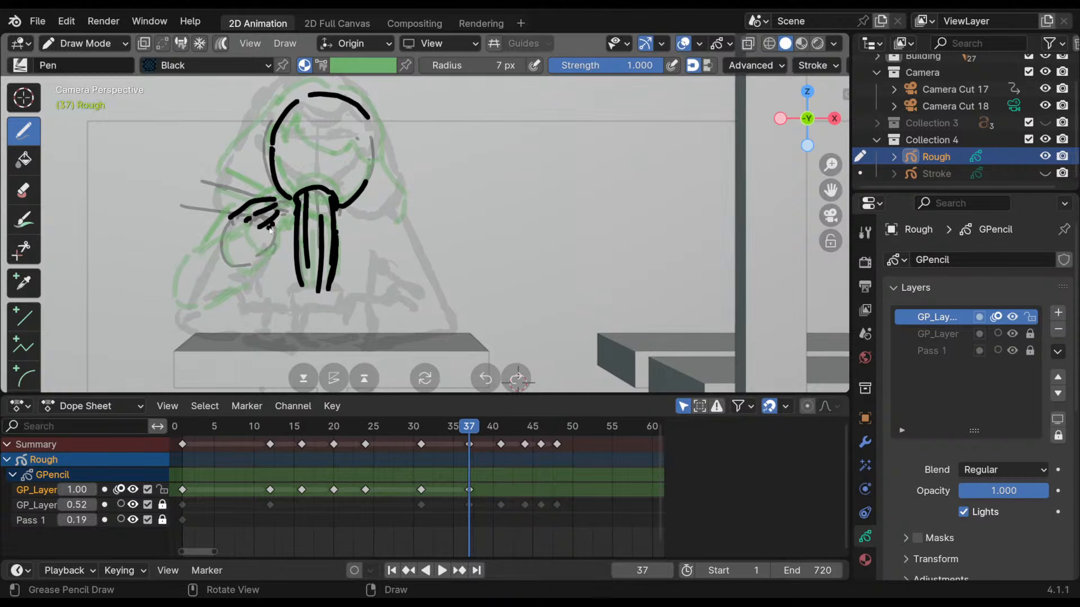
left_click_drag(274, 228, 254, 263)
mouse_move(229, 220)
left_mouse_down()
mouse_move(216, 235)
mouse_move(235, 266)
mouse_move(223, 232)
mouse_move(216, 237)
mouse_move(264, 262)
mouse_move(207, 253)
mouse_move(241, 270)
mouse_move(184, 268)
mouse_move(173, 303)
left_mouse_up()
left_click_drag(175, 308, 193, 319)
left_click_drag(233, 286, 202, 314)
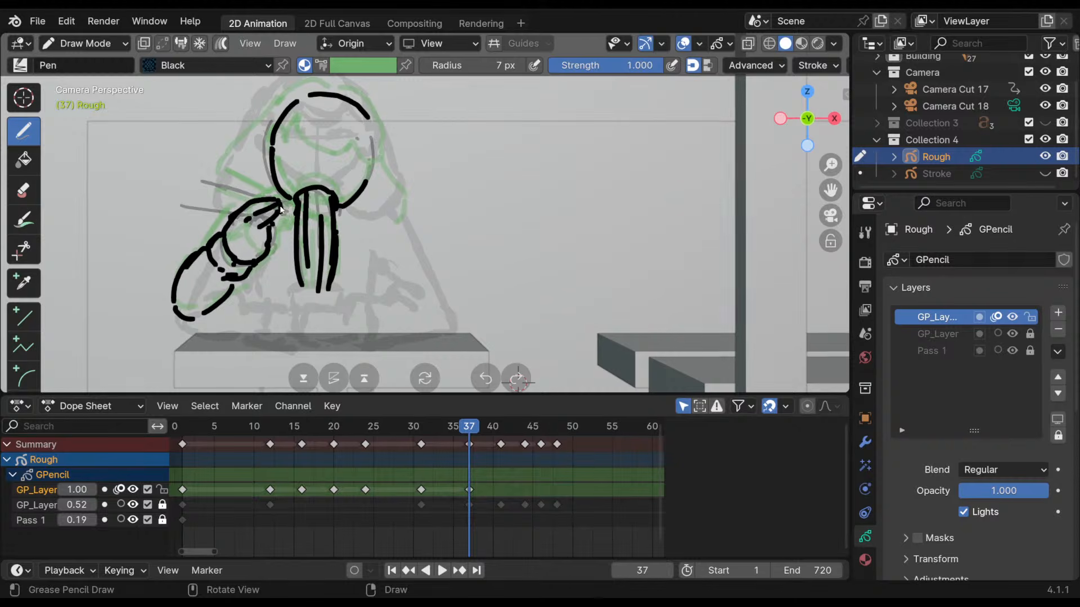
- Draw the two chopsticks through the hand to the mouth on frame 37, erasing and redrawing them at a flatter angle
left_click_drag(206, 182, 257, 202)
left_click_drag(194, 206, 297, 217)
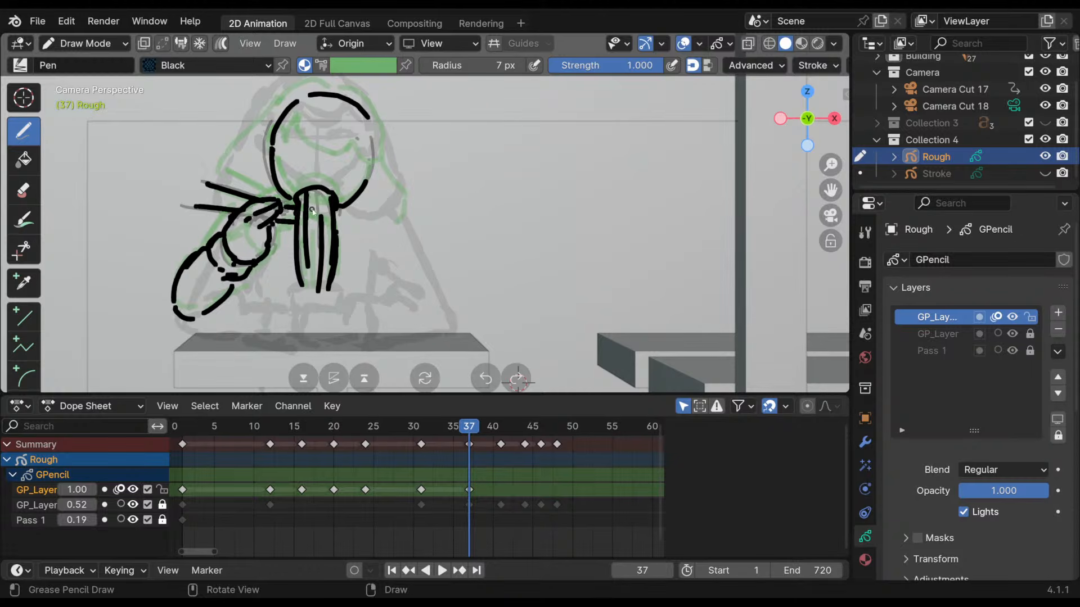
key("Left")
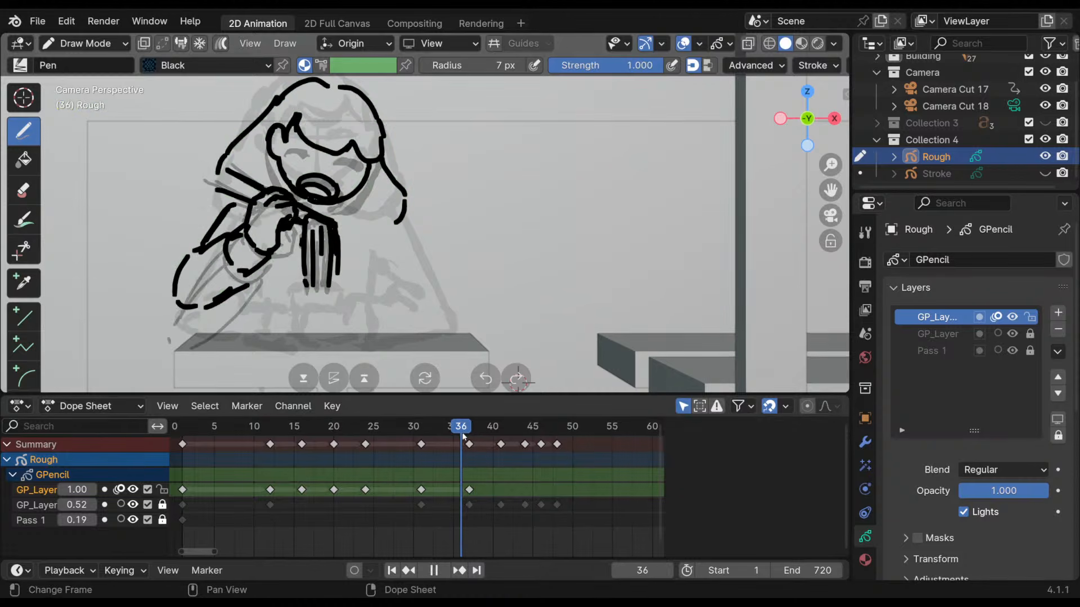
key("Right")
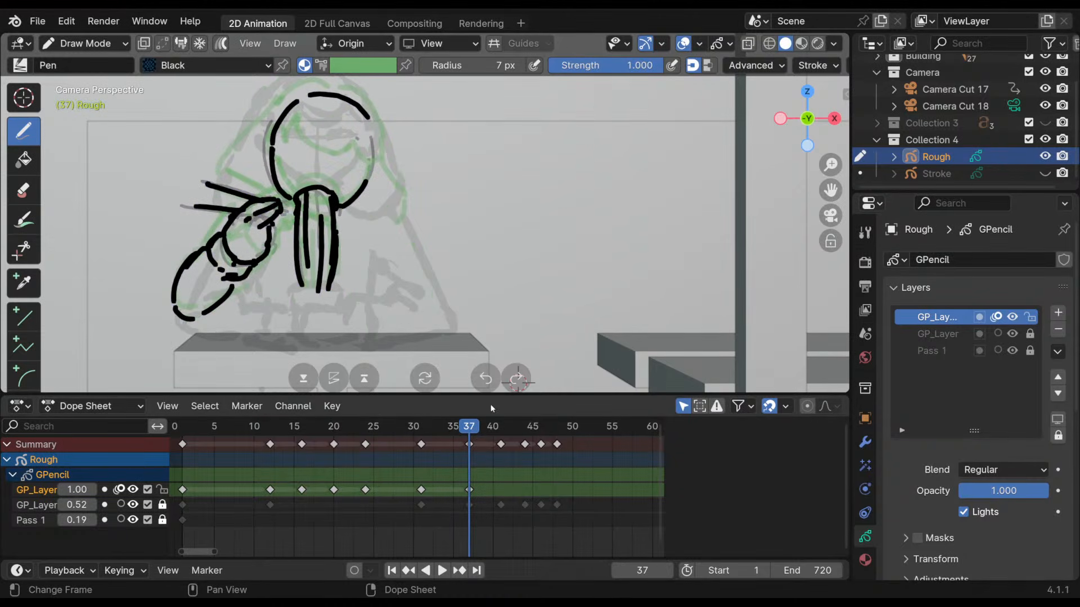
mouse_move(216, 185)
left_mouse_down("ctrl")
mouse_move(230, 192)
mouse_move(204, 198)
mouse_move(231, 210)
left_mouse_up("ctrl")
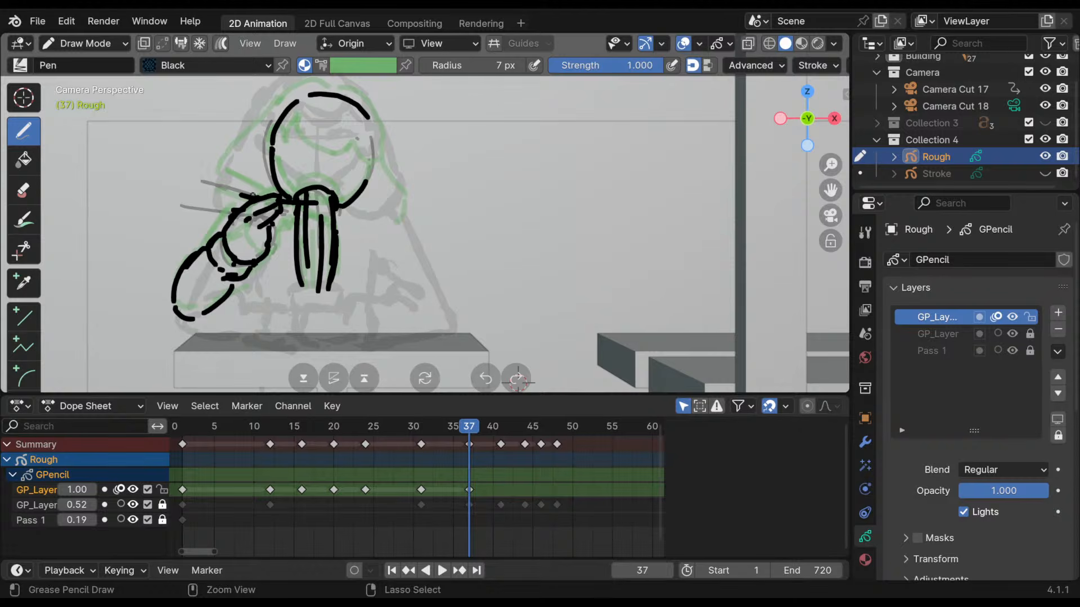
mouse_move(254, 199)
left_mouse_down()
mouse_move(200, 199)
mouse_move(190, 218)
left_mouse_up()
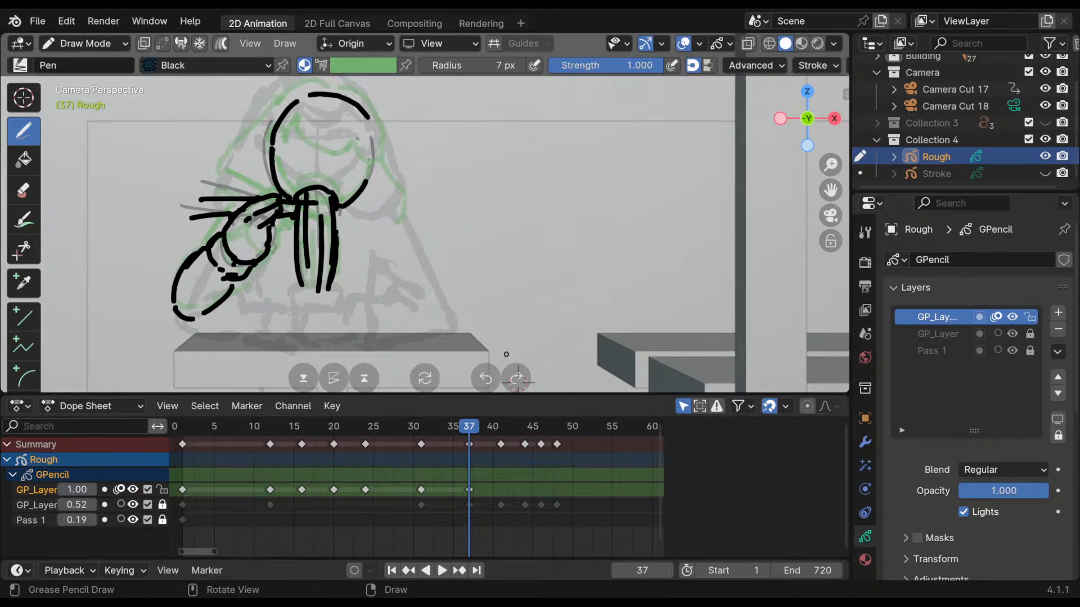
- Enable auto keying at frame 41 and start its drawing with a trial curve for the face's side, erasing that curve
key("space")
mouse_move(465, 431)
left_mouse_down()
mouse_move(571, 444)
mouse_move(417, 466)
mouse_move(517, 476)
mouse_move(502, 473)
left_mouse_up()
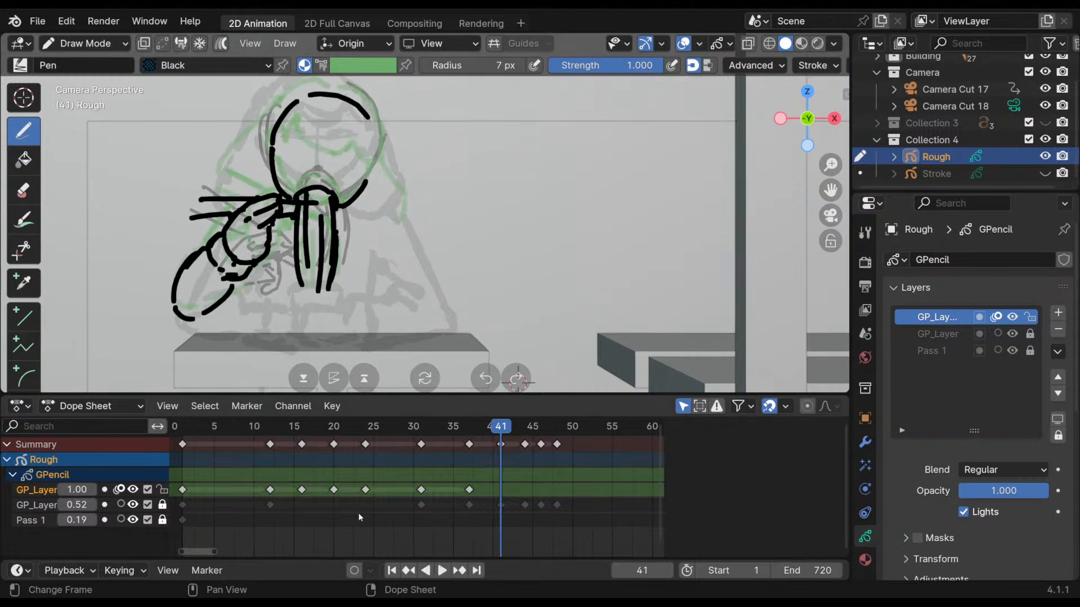
left_click(355, 571)
left_click(377, 176)
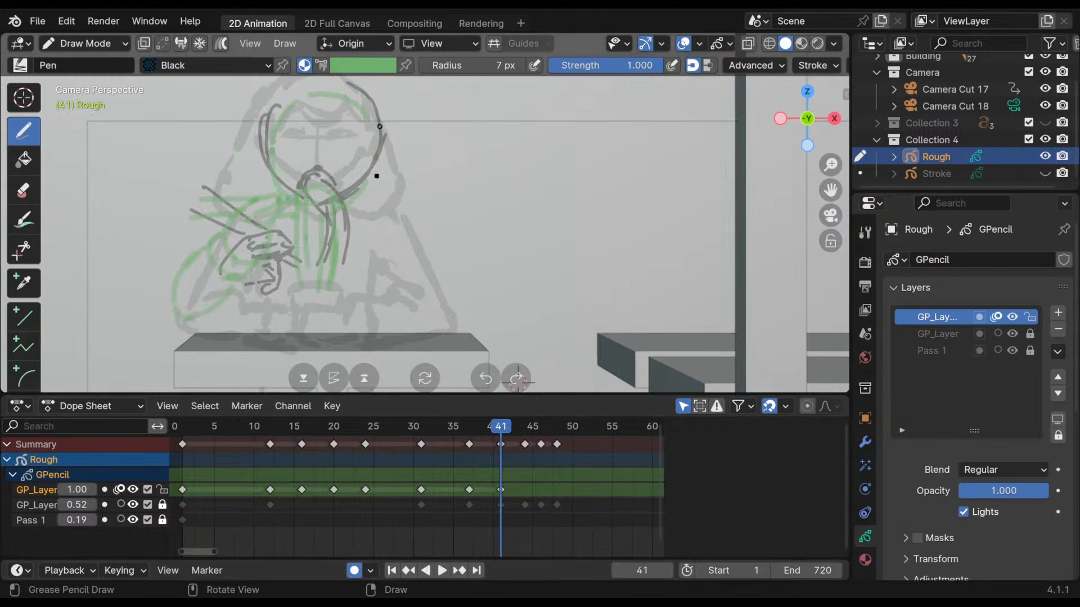
left_click_drag(279, 106, 296, 186)
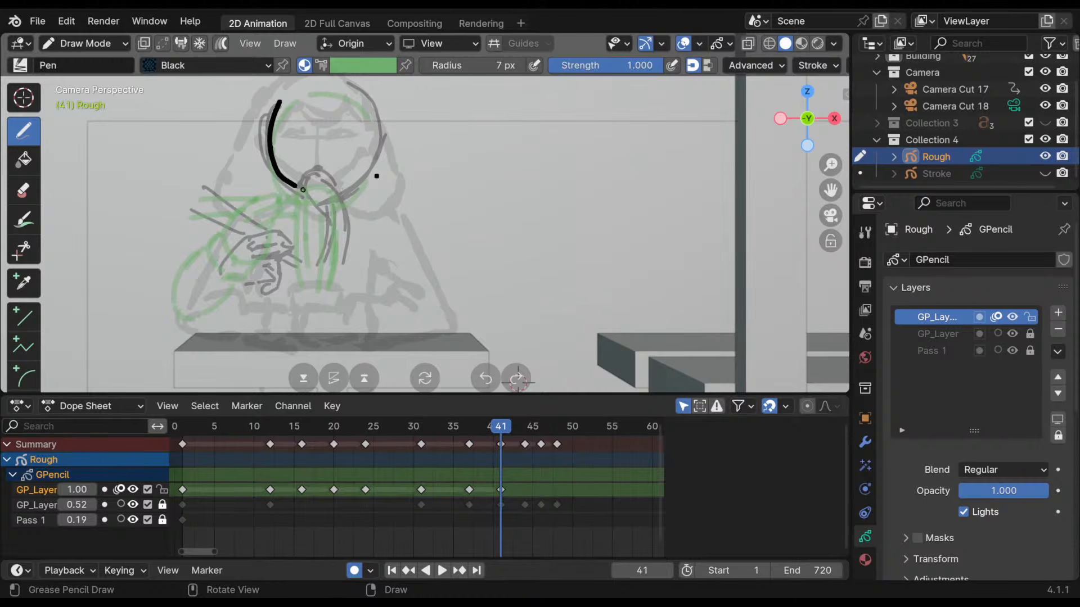
mouse_move(284, 125)
left_mouse_down("ctrl")
mouse_move(271, 135)
mouse_move(277, 169)
mouse_move(293, 184)
left_mouse_up("ctrl")
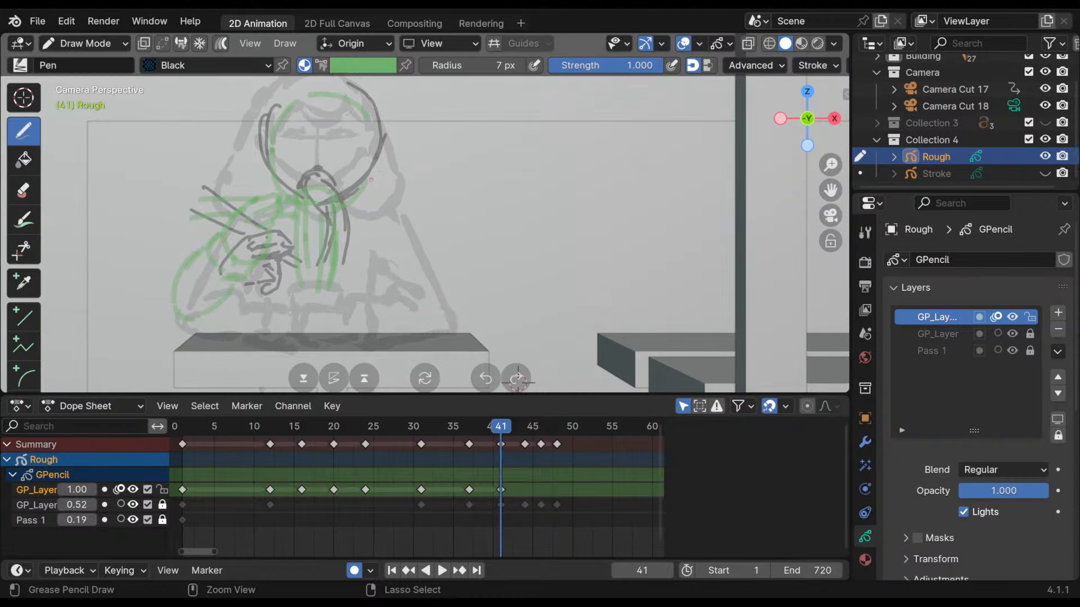
- Draw the round head outline and the mouth with the outer noodle edge on frame 41, comparing the poses at frames 31 and 37
key("Down")
key("Down")
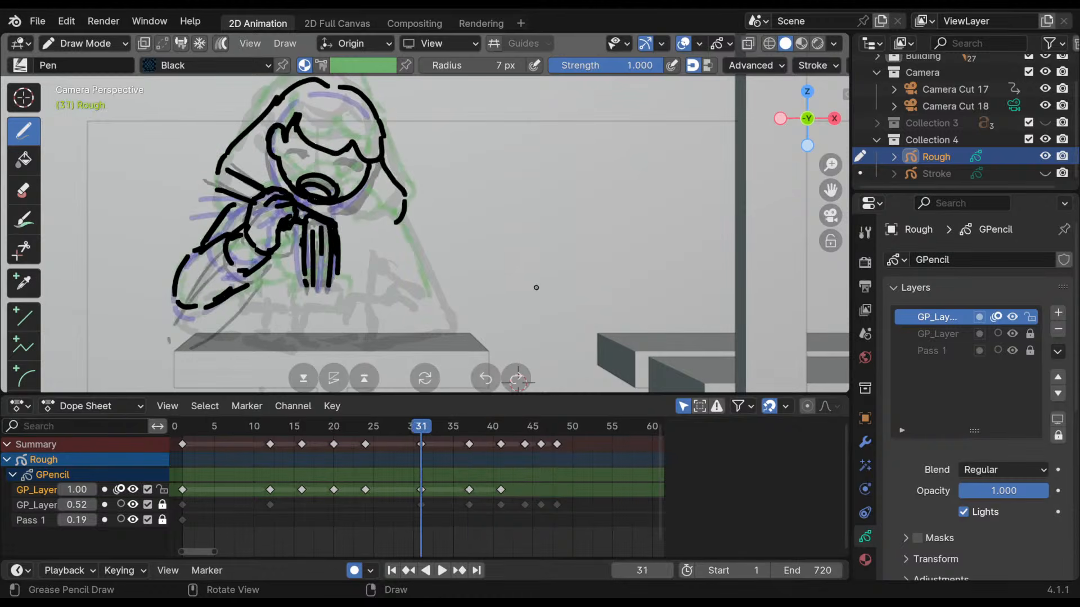
key("Up")
key("Up")
key("Down")
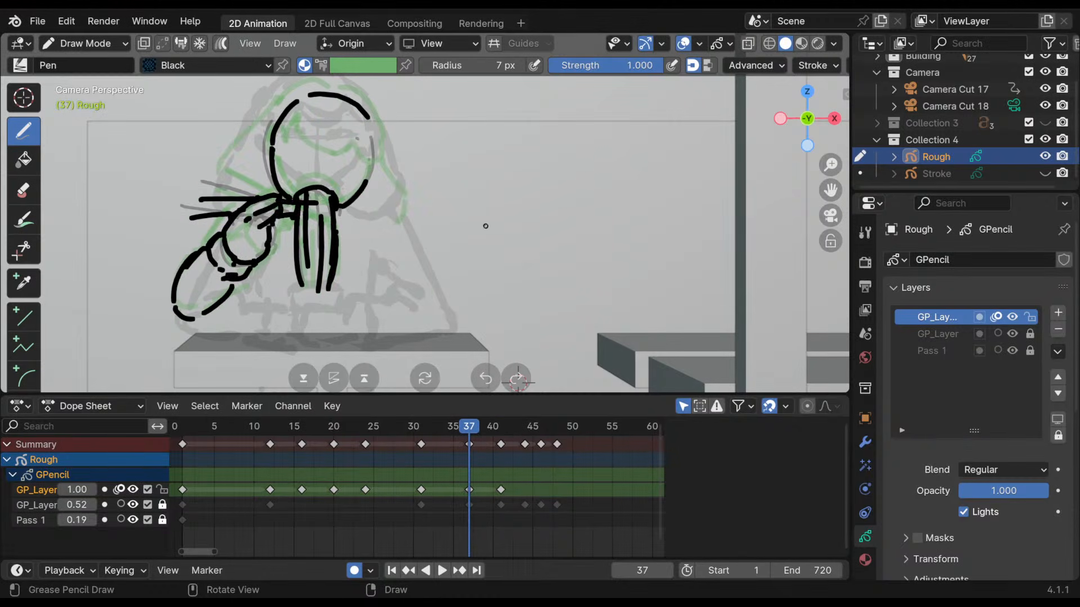
key("Up")
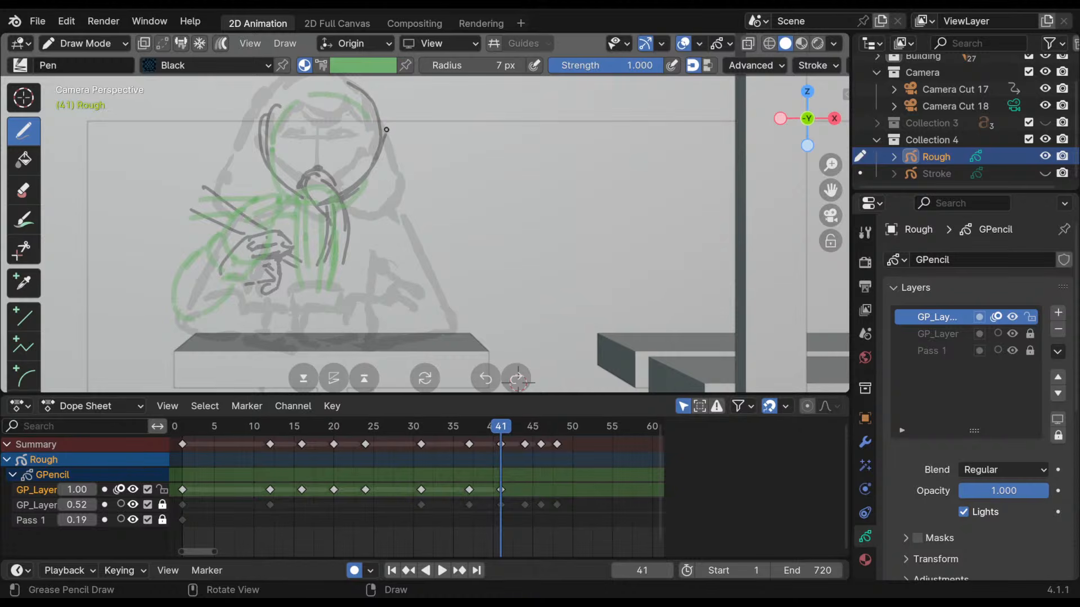
mouse_move(387, 120)
left_mouse_down()
mouse_move(287, 167)
mouse_move(301, 198)
mouse_move(321, 198)
mouse_move(357, 228)
mouse_move(338, 261)
left_mouse_up()
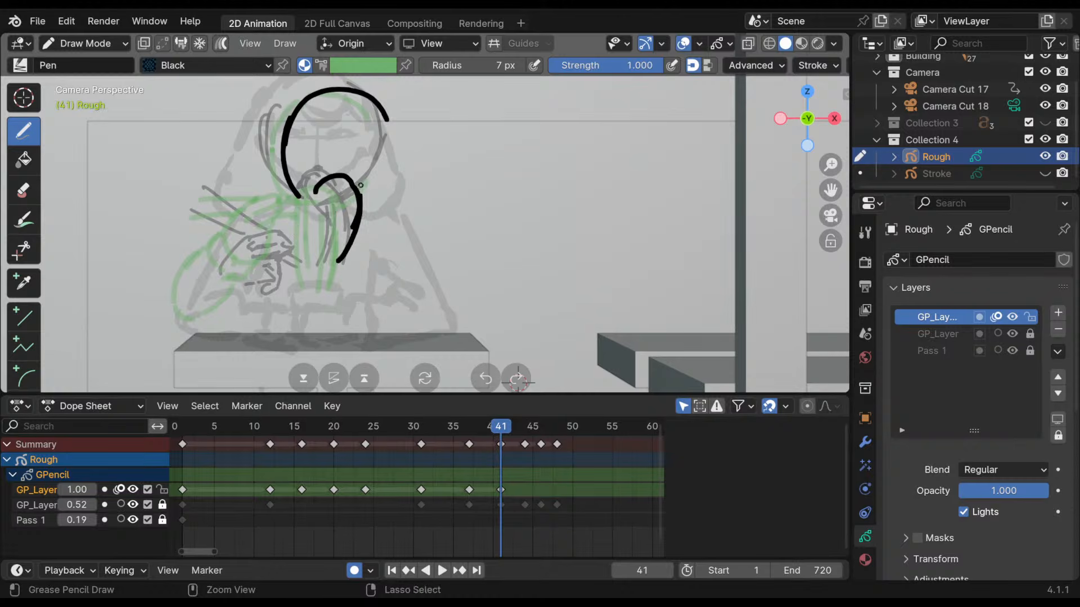
left_click_drag(388, 119, 363, 200)
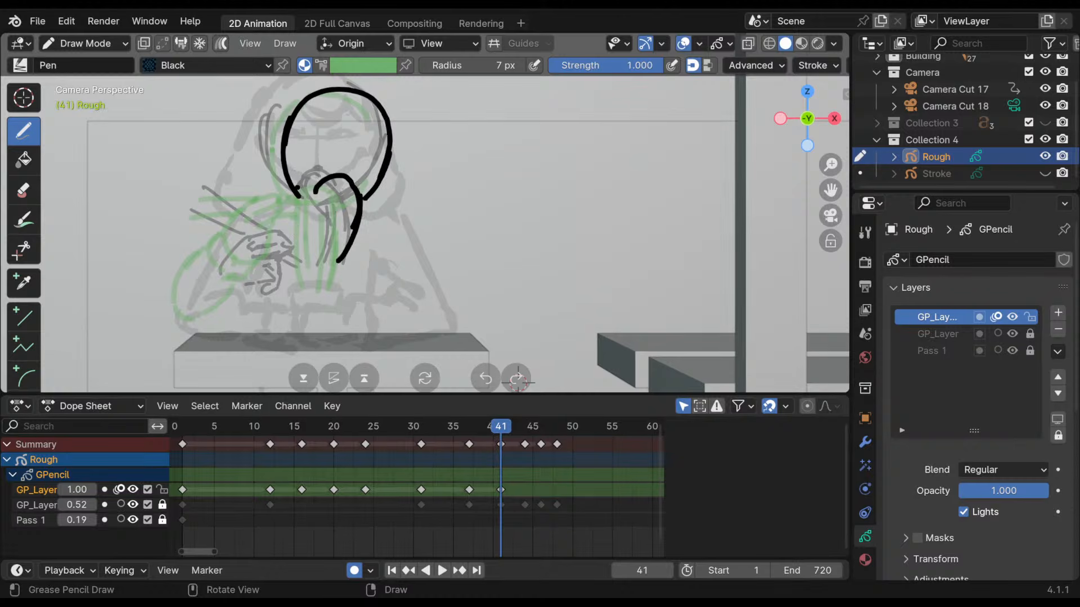
- Complete the chin line and draw the inner noodle strands curving down from the mouth to a tapered tip on frame 41
mouse_move(298, 193)
left_mouse_down()
mouse_move(322, 203)
mouse_move(322, 260)
left_mouse_up()
left_click(334, 191)
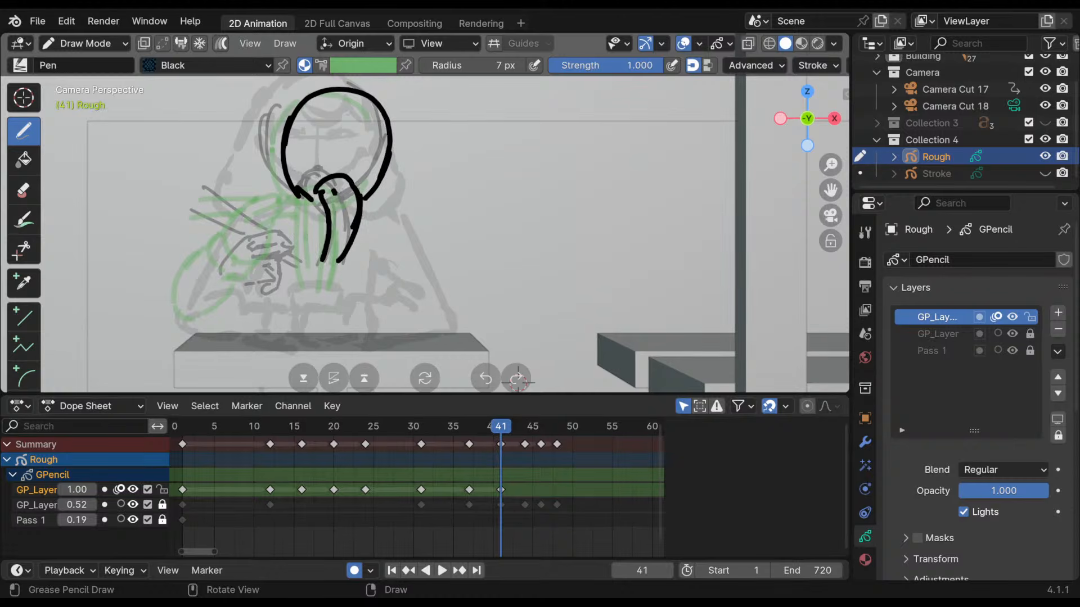
mouse_move(334, 194)
left_mouse_down()
mouse_move(340, 237)
mouse_move(311, 287)
left_mouse_up()
left_click_drag(346, 256, 319, 286)
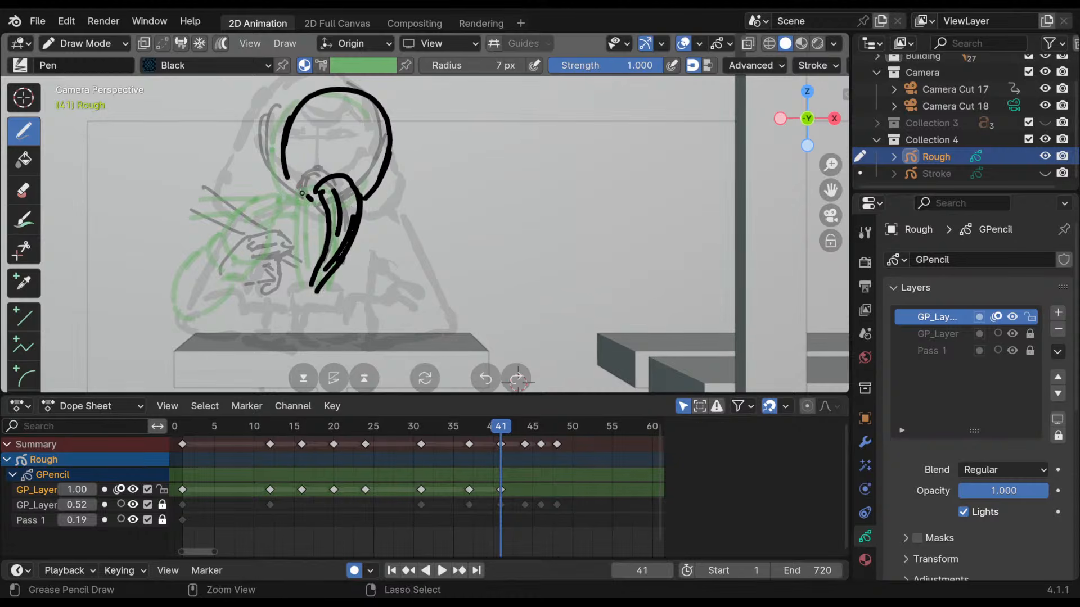
- Draw the fringe, the hair contour flowing around the head and the short lock beside the cheek on frame 41
middle_click_drag(415, 174, 398, 242, "shift")
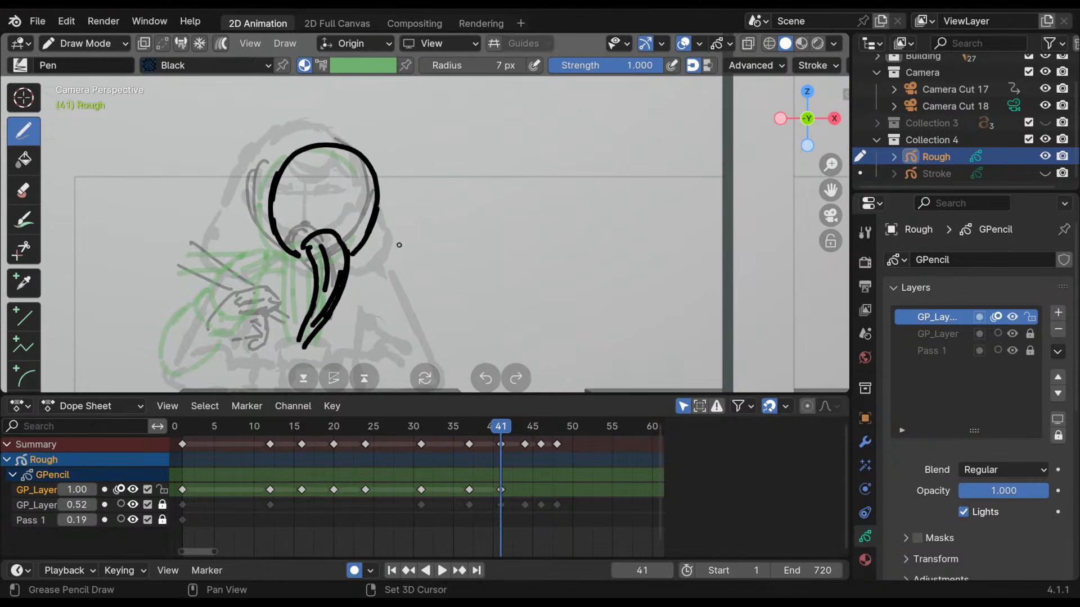
mouse_move(321, 164)
left_mouse_down()
mouse_move(311, 191)
mouse_move(323, 216)
mouse_move(354, 203)
mouse_move(388, 215)
mouse_move(388, 160)
mouse_move(346, 129)
left_mouse_up()
mouse_move(271, 167)
left_mouse_down()
mouse_move(194, 244)
mouse_move(220, 264)
left_mouse_up()
left_click_drag(380, 228, 374, 267)
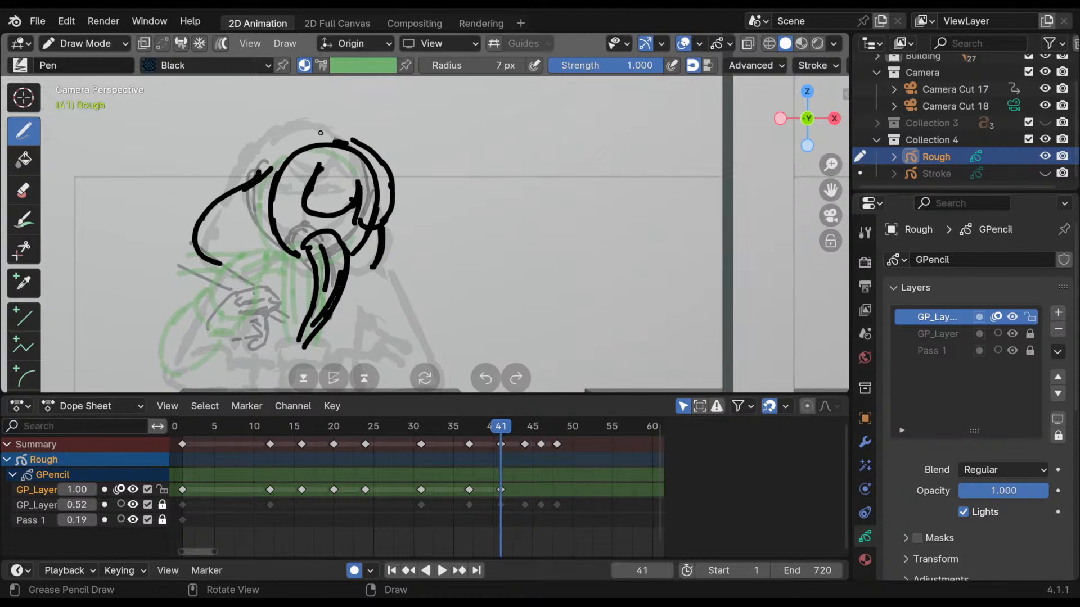
mouse_move(315, 144)
left_mouse_down()
mouse_move(354, 147)
mouse_move(376, 209)
left_mouse_up()
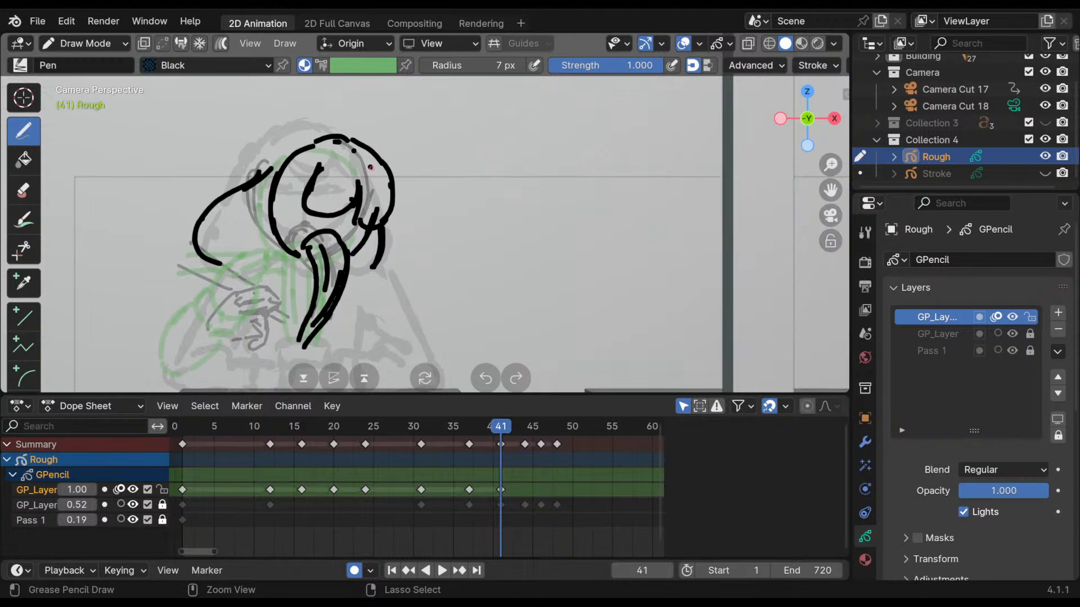
- Erase the head outline under the hair on frame 41, then redraw the face edge and join the crown to the flowing hair
mouse_move(323, 149)
left_mouse_down("ctrl")
mouse_move(309, 156)
mouse_move(329, 136)
mouse_move(295, 154)
mouse_move(274, 184)
mouse_move(284, 193)
mouse_move(261, 204)
mouse_move(270, 220)
mouse_move(276, 199)
left_mouse_up("ctrl")
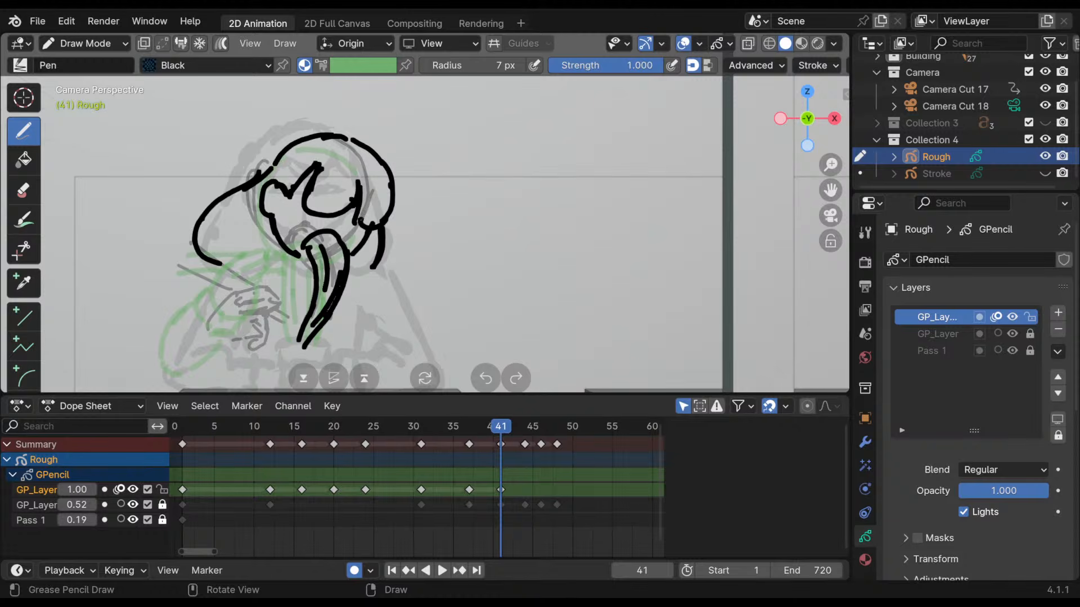
mouse_move(361, 220)
middle_mouse_down("shift")
mouse_move(374, 182)
mouse_move(382, 216)
middle_mouse_up("shift")
left_click_drag(296, 184, 279, 191, "ctrl")
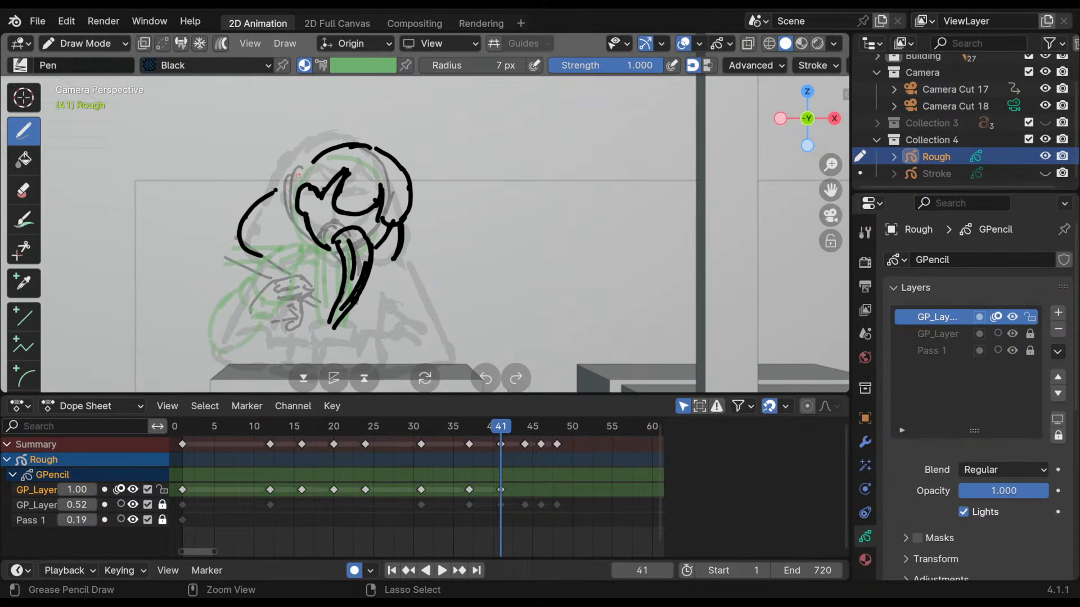
mouse_move(270, 194)
left_mouse_down("ctrl")
mouse_move(285, 185)
mouse_move(239, 232)
left_mouse_up("ctrl")
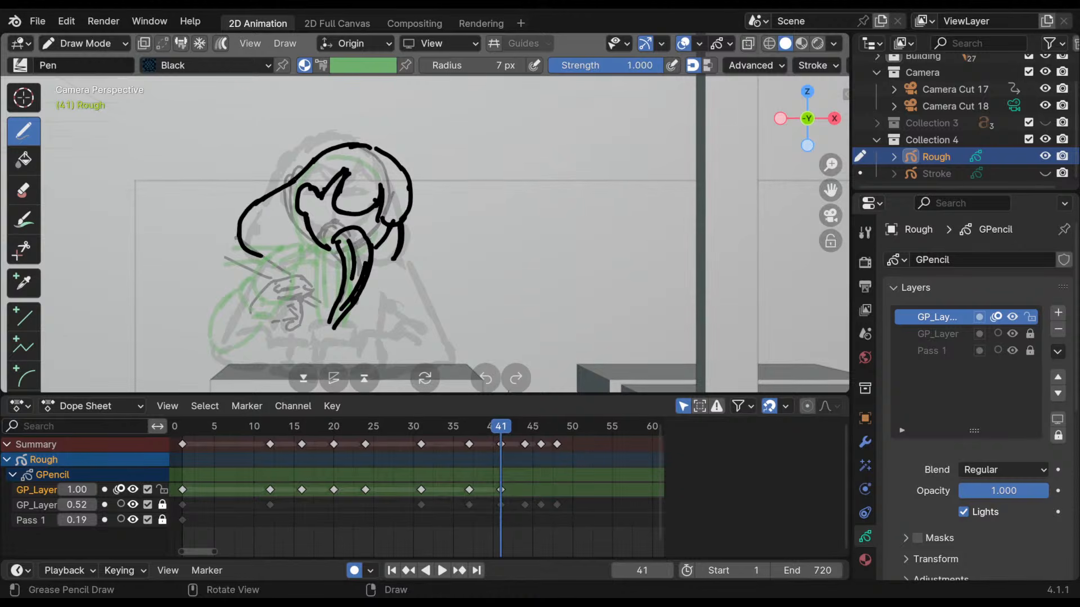
mouse_move(442, 220)
middle_mouse_down("shift")
mouse_move(441, 192)
mouse_move(402, 201)
mouse_move(407, 175)
middle_mouse_up("shift")
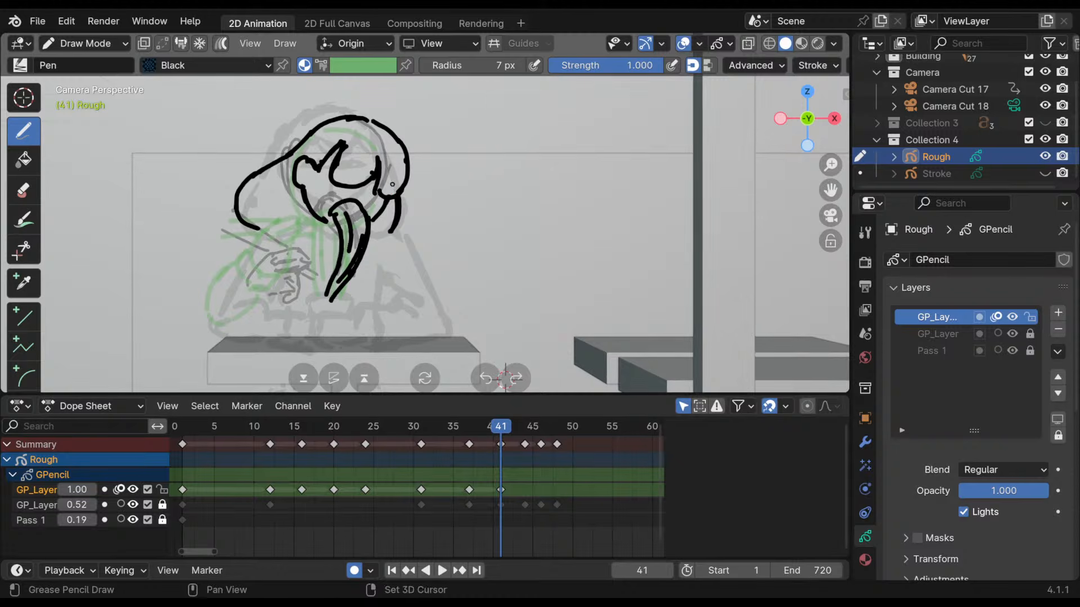
mouse_move(417, 242)
middle_mouse_down("shift")
mouse_move(425, 205)
mouse_move(427, 227)
mouse_move(430, 215)
middle_mouse_up("shift")
middle_click_drag(430, 215, 417, 225, "shift")
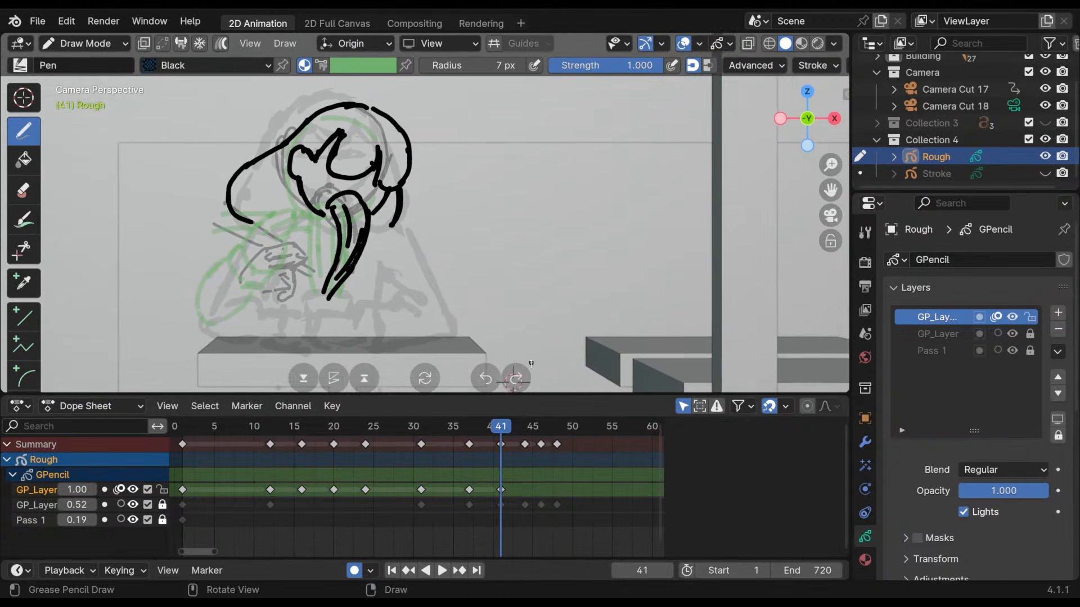
- Compare the head and hair drawings of frames 37 and 41 by stepping back and forth between the two keyframes
key("Down")
key("Up")
key("Down")
key("Up")
key("Down")
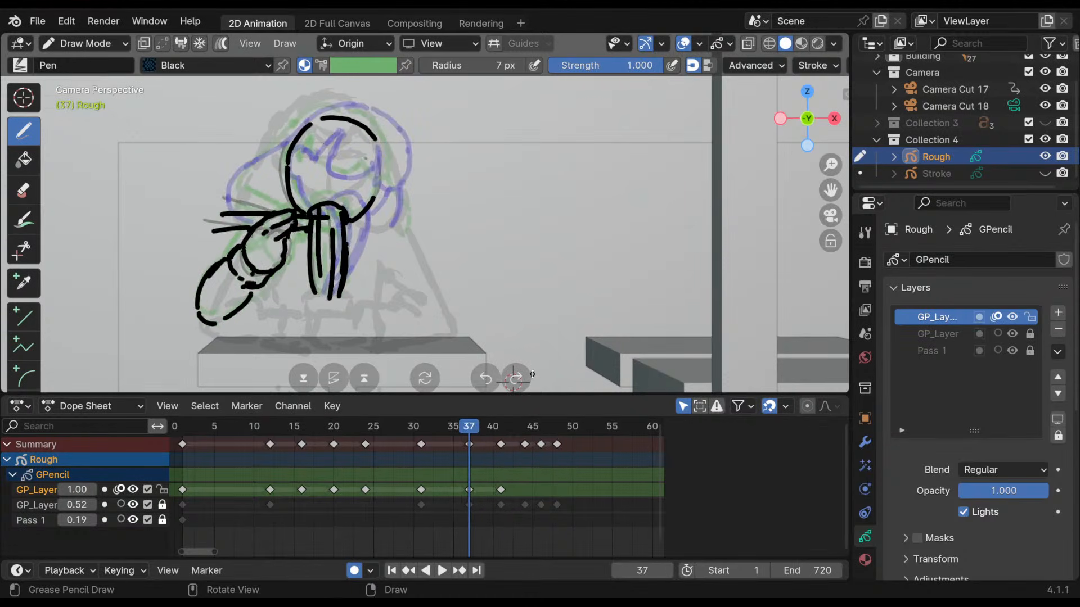
key("Up")
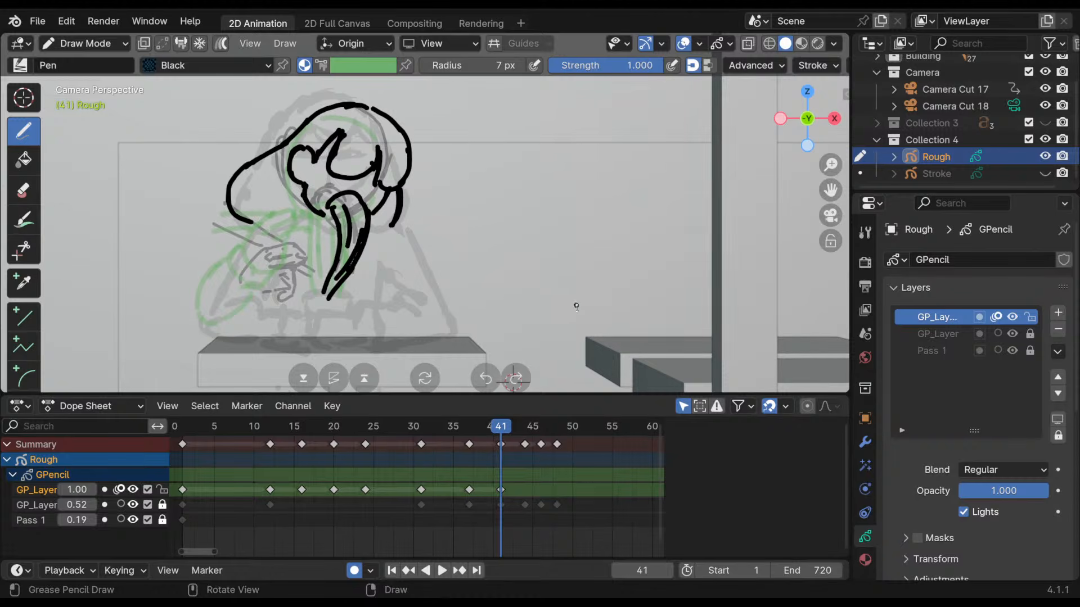
key("Down")
key("Up")
key("Down")
key("Up")
key("Down")
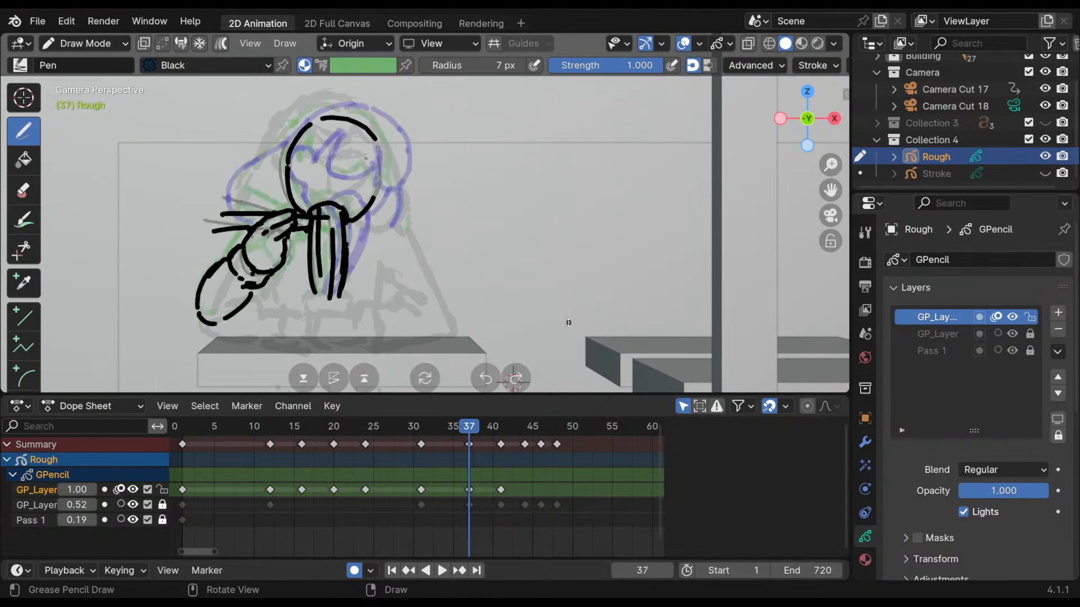
key("Up")
key("Down")
key("Up")
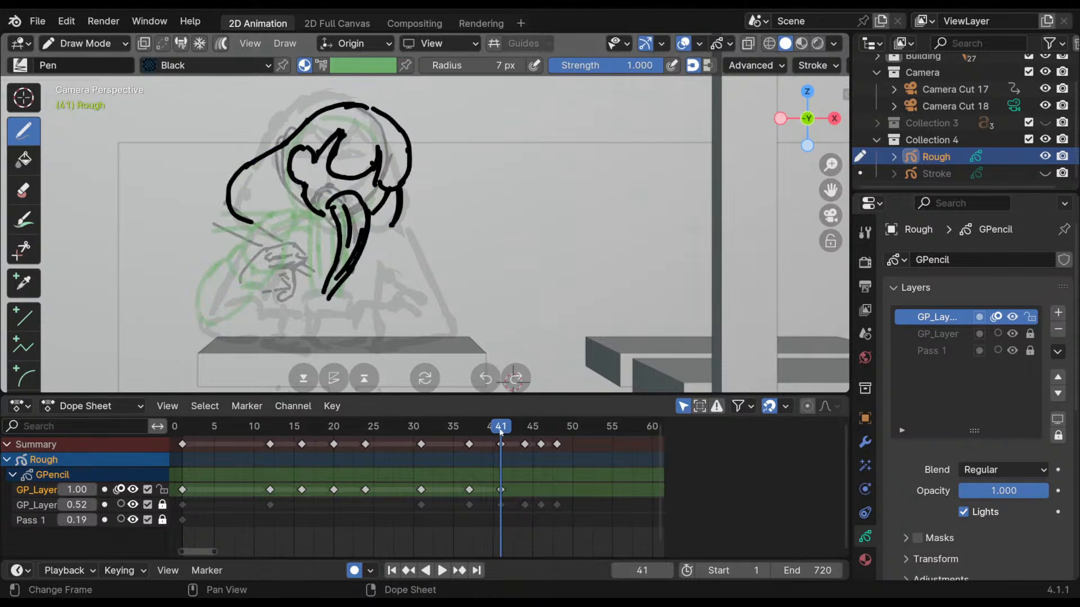
- Draw the fringe and hair contour on frame 37, erasing the overlapping head outline and redrawing the crown slightly higher
mouse_move(501, 432)
left_mouse_down()
mouse_move(450, 432)
mouse_move(505, 432)
mouse_move(469, 432)
left_mouse_up()
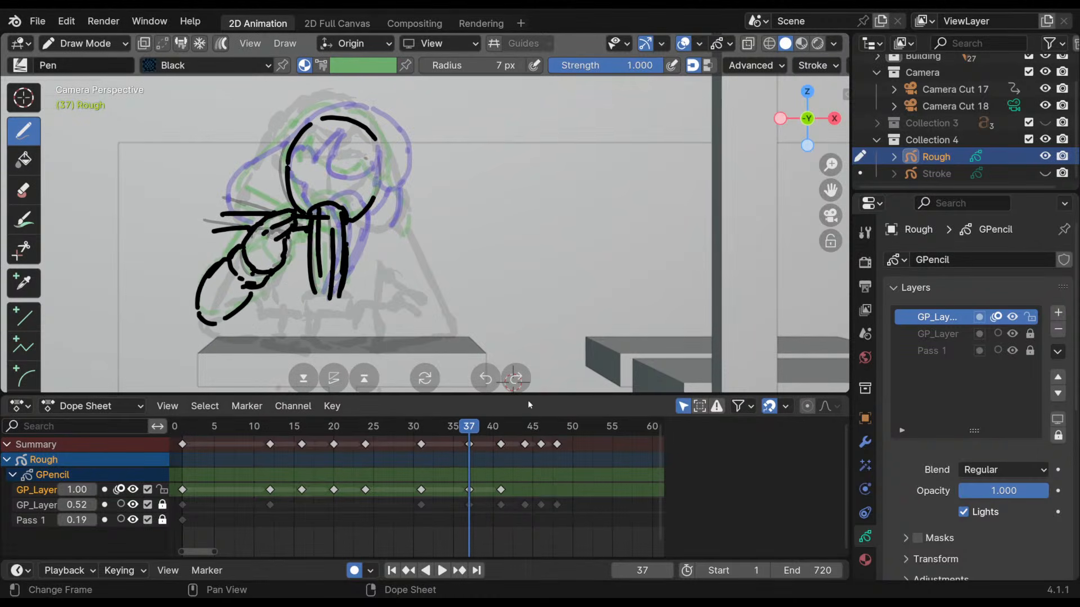
key("Down")
key("Up")
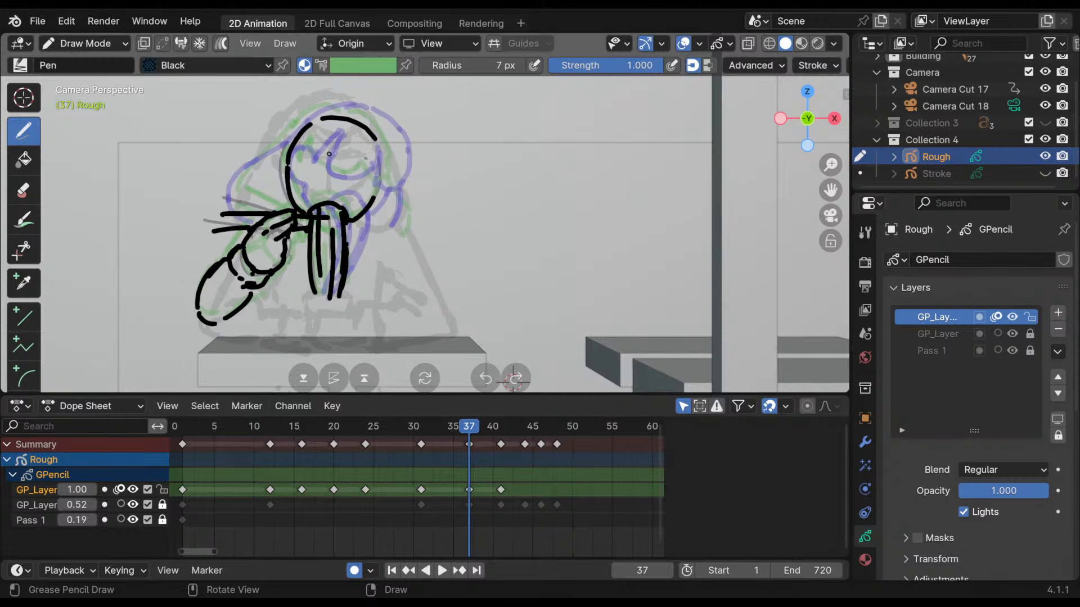
mouse_move(321, 163)
left_mouse_down()
mouse_move(329, 185)
mouse_move(355, 180)
mouse_move(387, 139)
mouse_move(290, 129)
mouse_move(245, 194)
mouse_move(250, 207)
left_mouse_up()
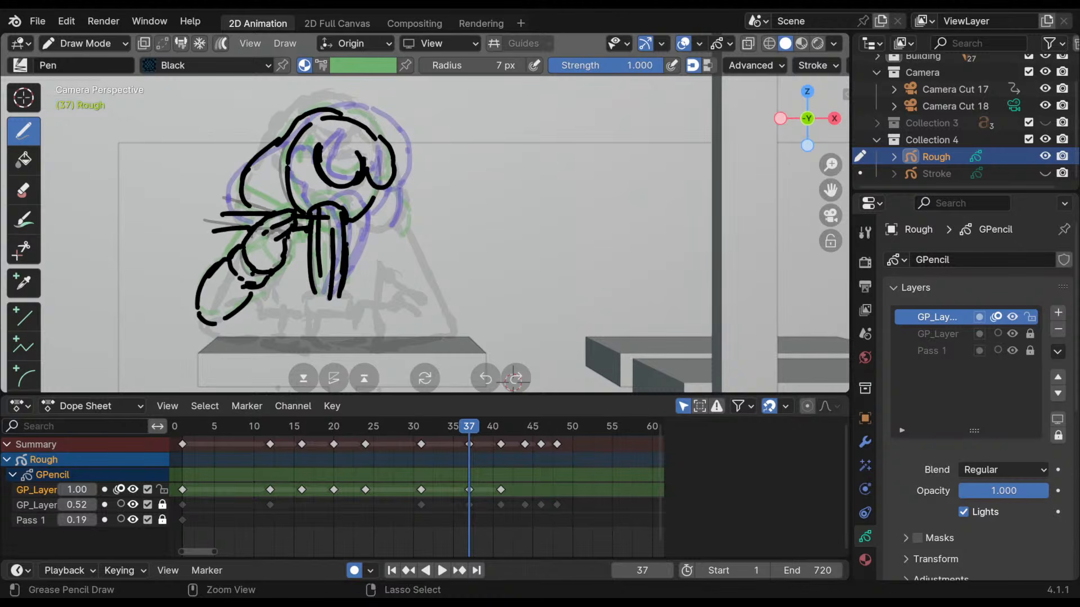
mouse_move(261, 152)
left_mouse_down("ctrl")
mouse_move(322, 111)
mouse_move(377, 139)
left_mouse_up("ctrl")
left_click_drag(344, 108, 391, 146)
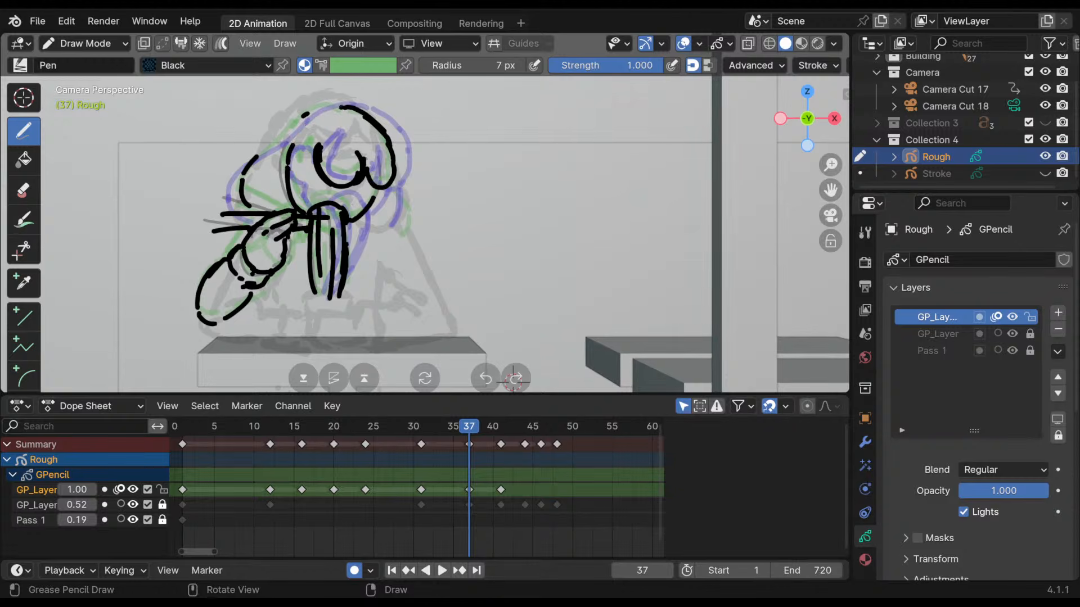
- Redraw the hair flowing out above the chopsticks and the short lock beside the cheek on frame 37, widening both shapes
mouse_move(346, 106)
left_mouse_down()
mouse_move(248, 170)
mouse_move(244, 201)
left_mouse_up()
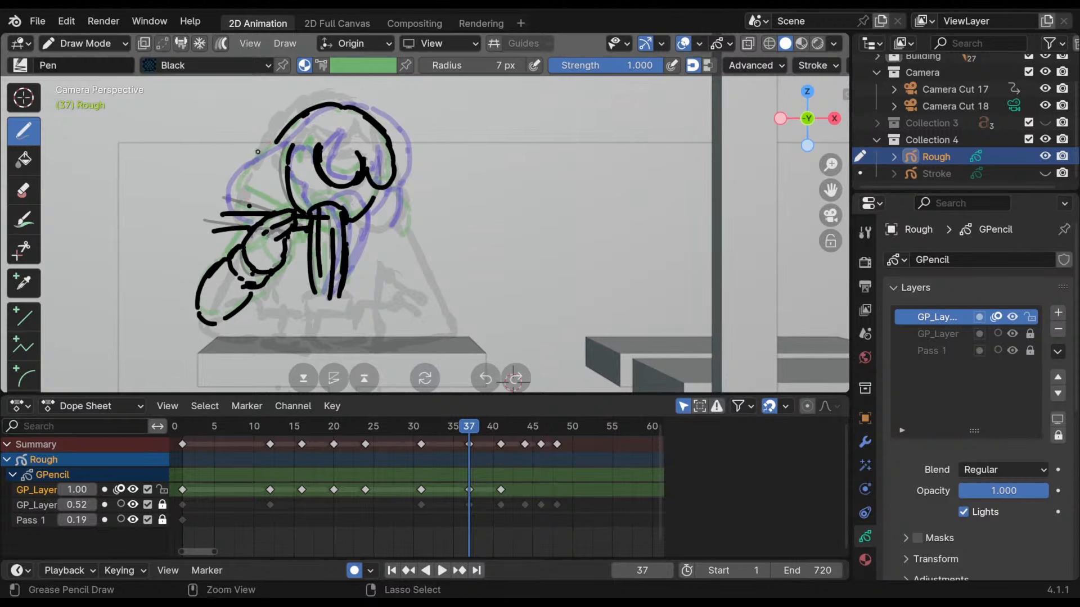
mouse_move(280, 133)
left_mouse_down()
mouse_move(225, 183)
mouse_move(257, 204)
left_mouse_up()
left_click_drag(387, 190, 393, 222)
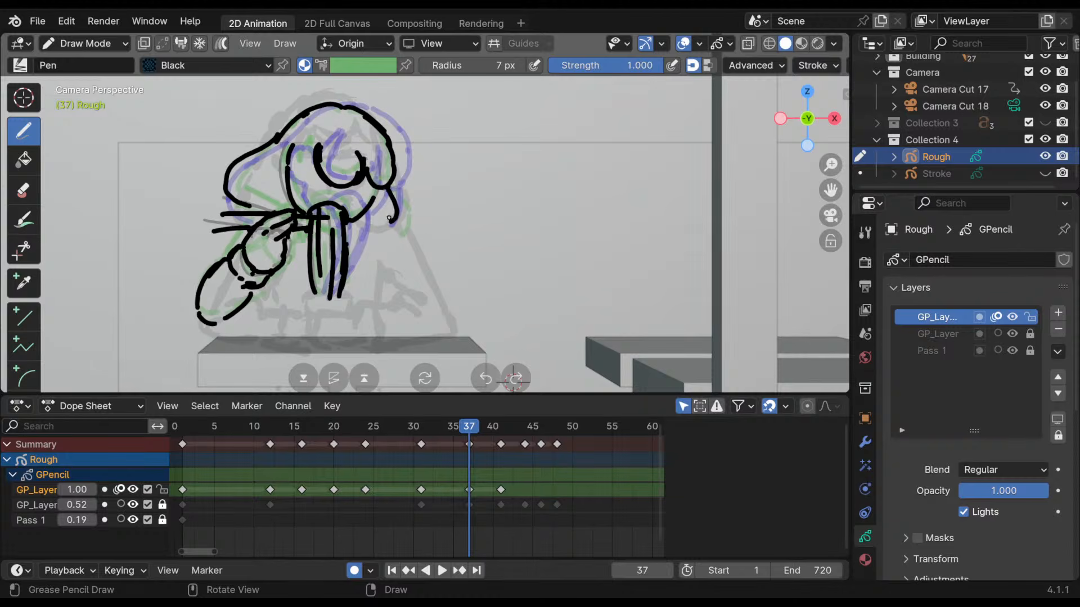
left_click_drag(231, 194, 250, 205, "ctrl")
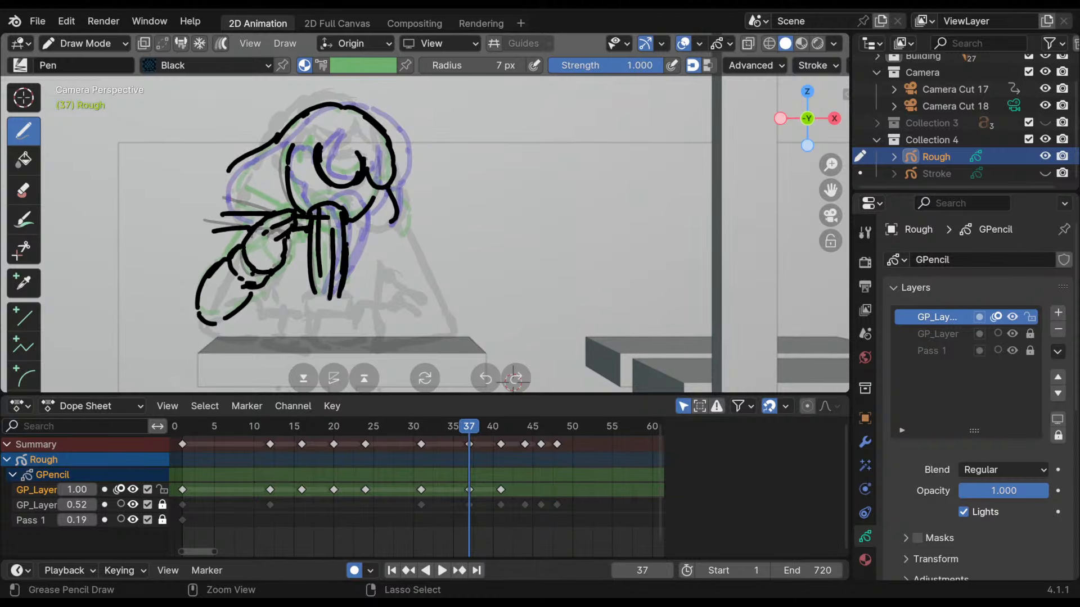
left_click_drag(235, 159, 237, 207)
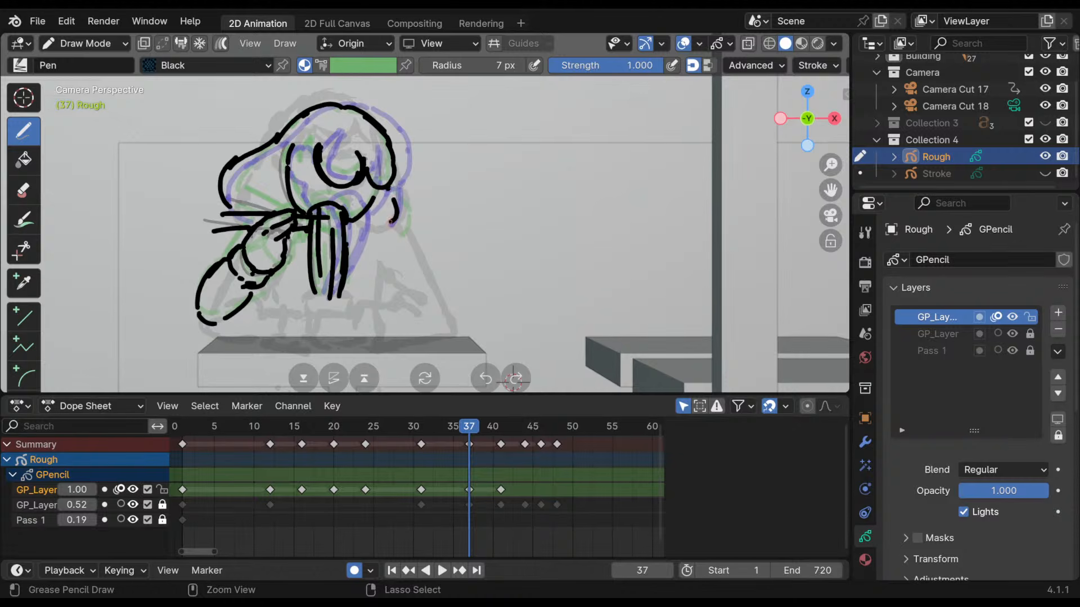
mouse_move(393, 222)
left_mouse_down("ctrl")
mouse_move(391, 193)
mouse_move(405, 196)
mouse_move(403, 219)
left_mouse_up("ctrl")
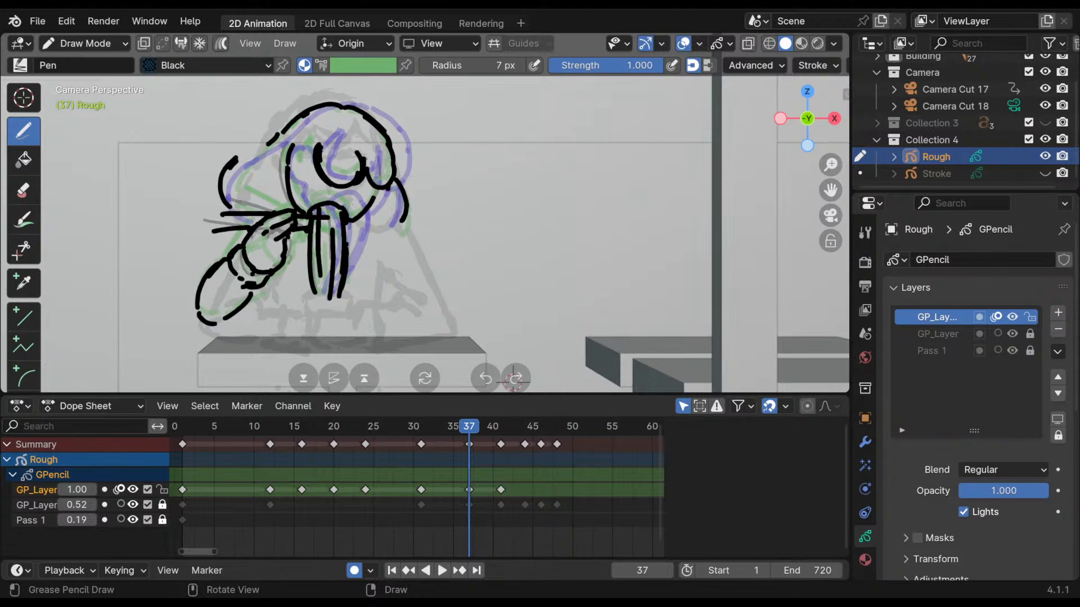
- Return to frame 1, lock the clean drawing layer and add a new Grease Pencil layer above it
left_click(459, 435)
mouse_move(459, 434)
left_mouse_down()
mouse_move(531, 450)
mouse_move(427, 444)
mouse_move(475, 465)
mouse_move(419, 451)
mouse_move(530, 455)
mouse_move(437, 458)
mouse_move(476, 465)
mouse_move(355, 479)
mouse_move(495, 484)
mouse_move(340, 490)
mouse_move(446, 491)
mouse_move(364, 491)
mouse_move(429, 490)
left_mouse_up()
middle_click_drag(466, 252, 498, 212, "shift")
left_click_drag(324, 438, 180, 438)
left_click(162, 490)
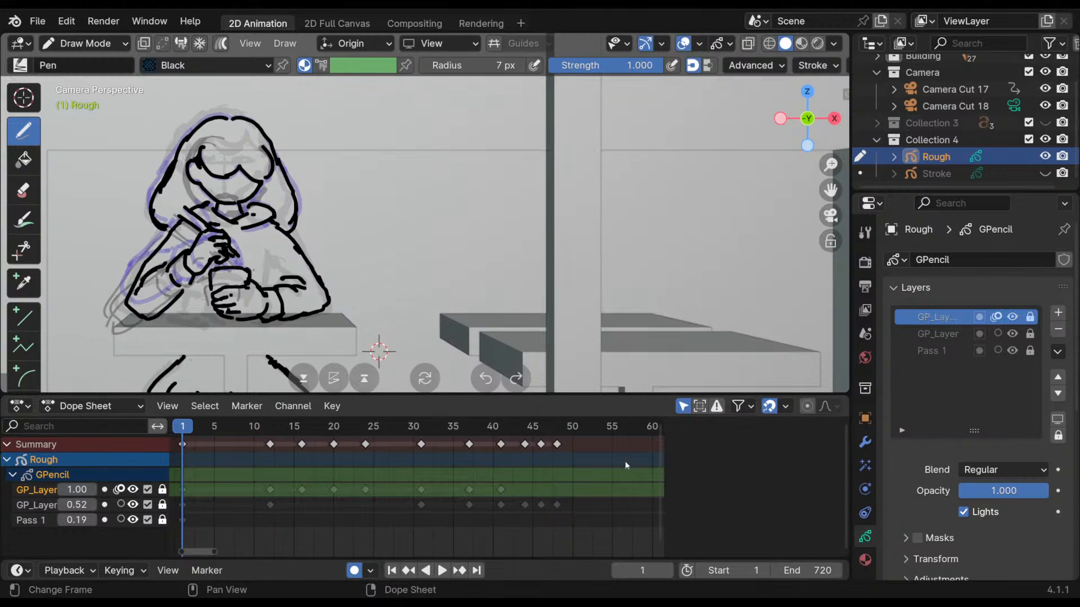
left_click(1058, 312)
mouse_move(449, 186)
middle_mouse_down("shift")
mouse_move(463, 209)
mouse_move(465, 196)
middle_mouse_up("shift")
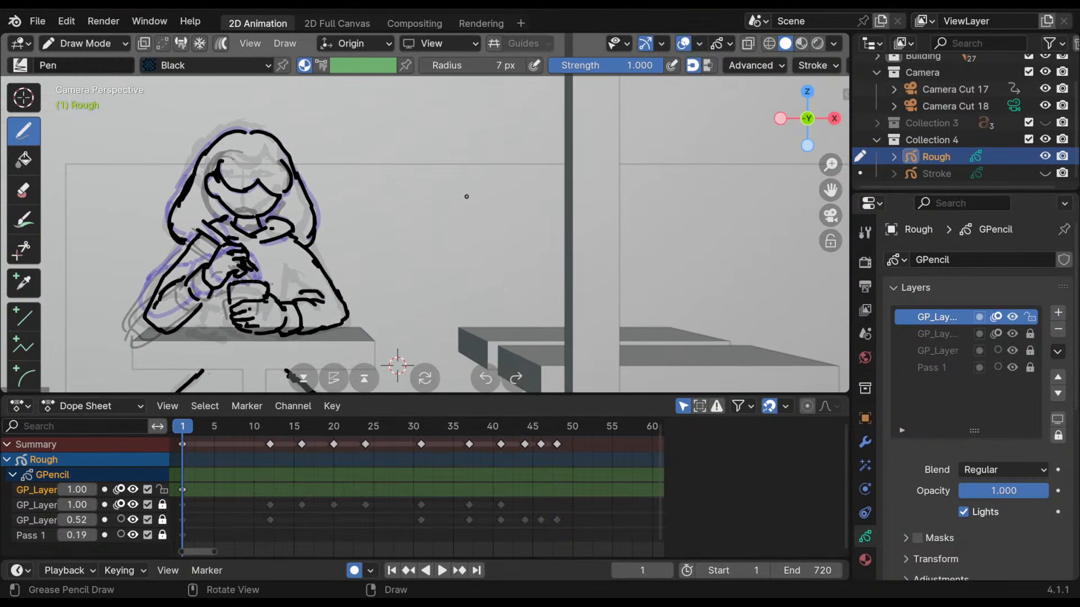
- Turn off the locked drawing layer's onion skinning and sketch an open mouth with two arched eyes beside the character at frame 31
mouse_move(243, 428)
left_mouse_down()
mouse_move(418, 454)
mouse_move(426, 461)
mouse_move(379, 479)
mouse_move(430, 474)
mouse_move(398, 478)
mouse_move(421, 474)
left_mouse_up()
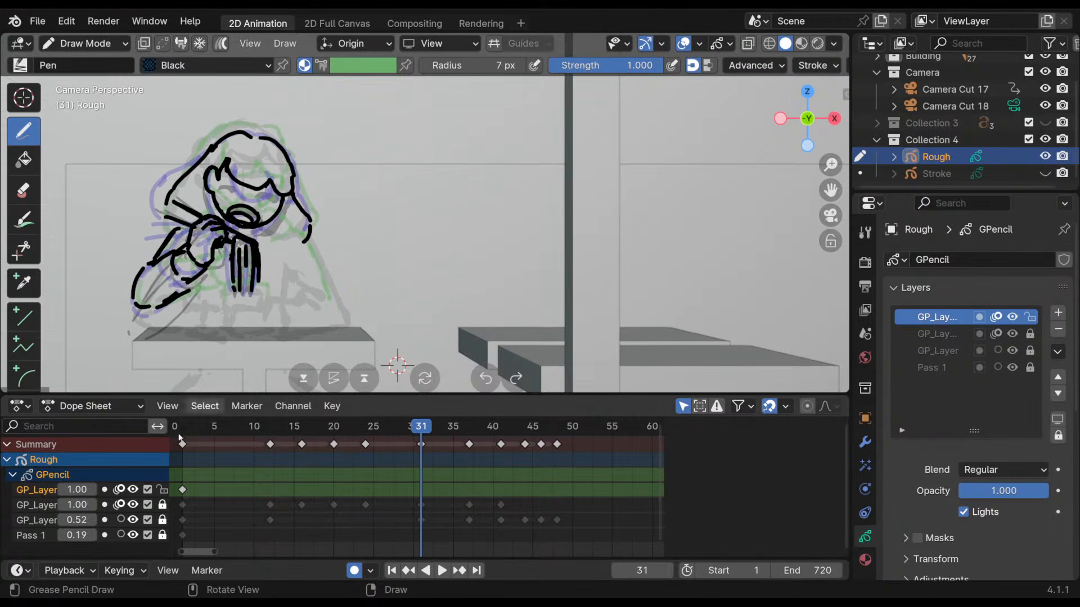
left_click(118, 505)
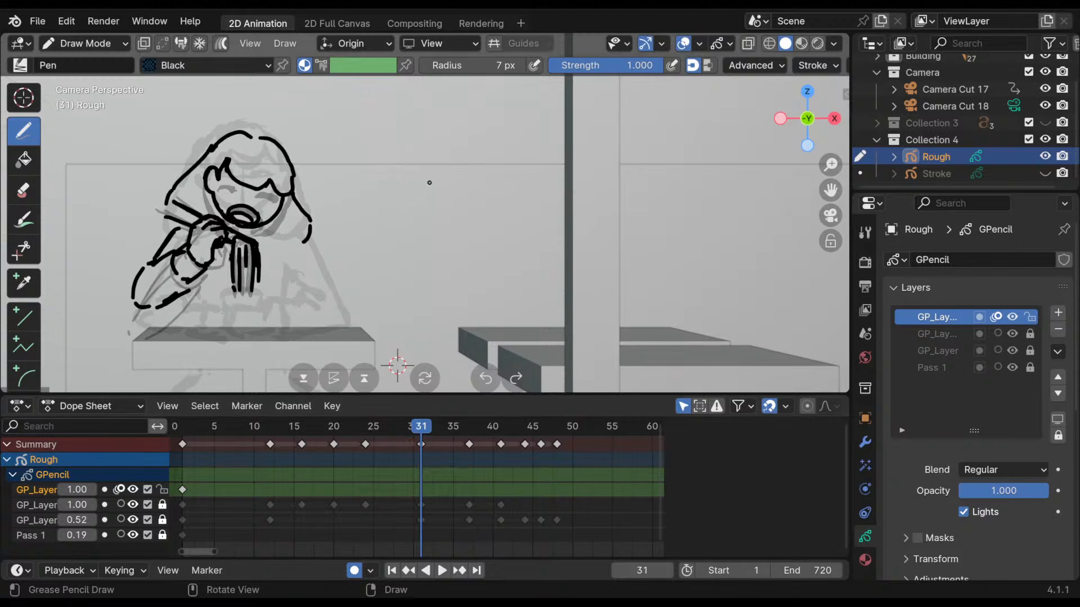
mouse_move(434, 169)
left_mouse_down()
mouse_move(443, 204)
mouse_move(438, 171)
left_mouse_up()
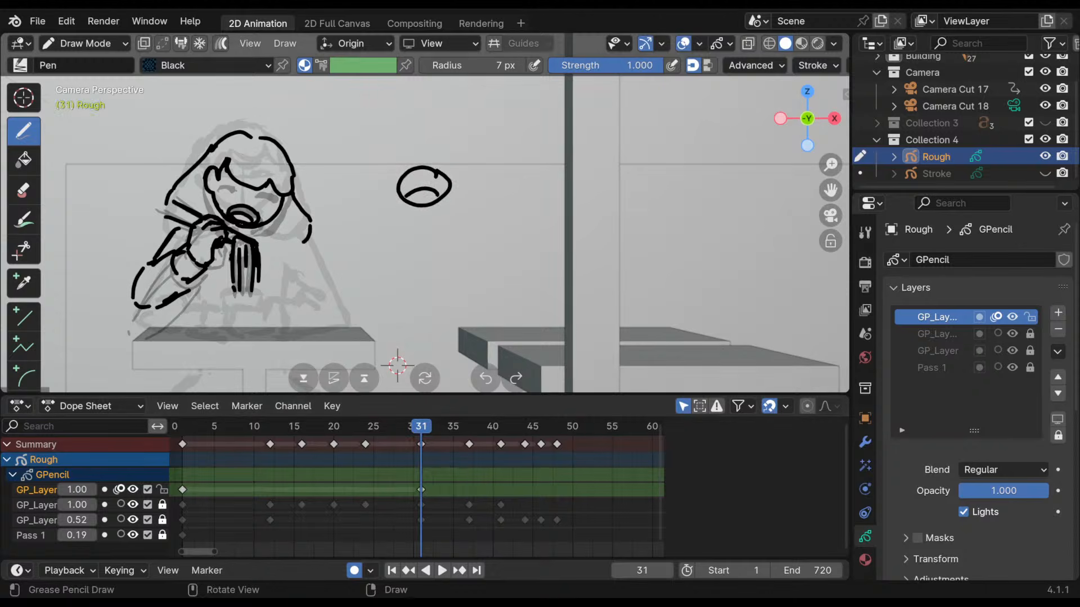
key("ctrl+z")
left_click_drag(396, 153, 415, 152)
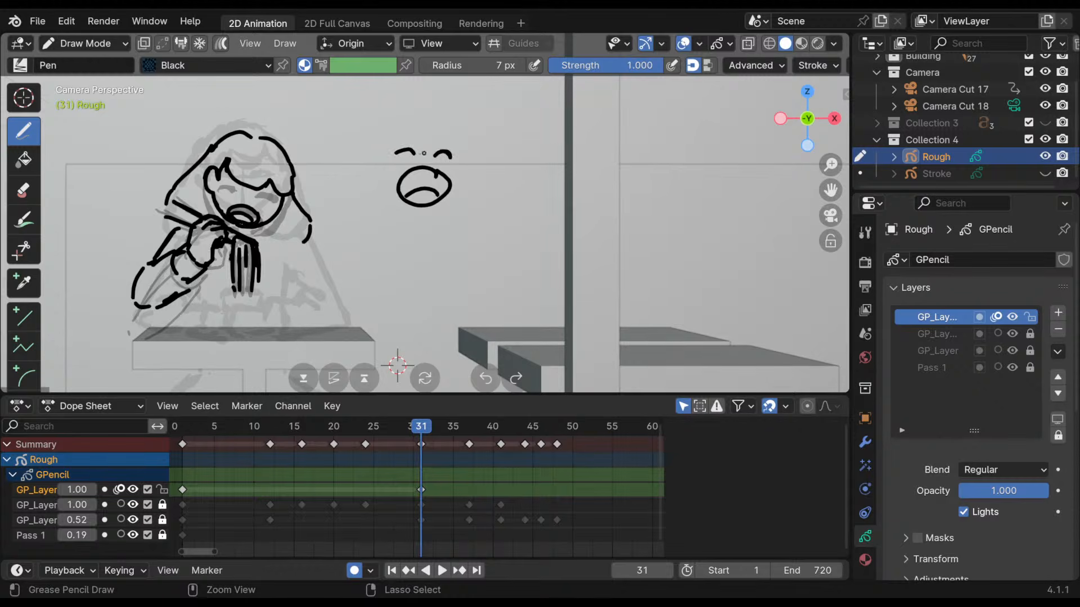
key("ctrl+z")
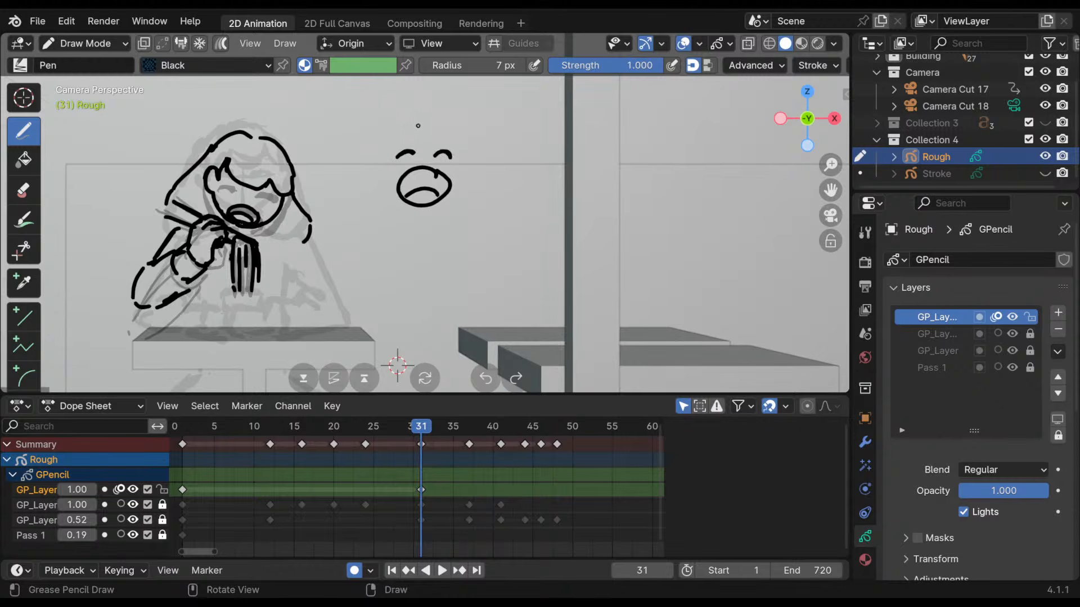
- Draw the fringe, ears and both hair sides around the open-mouthed face at frame 31
left_click_drag(414, 119, 445, 122)
left_click_drag(450, 122, 468, 147)
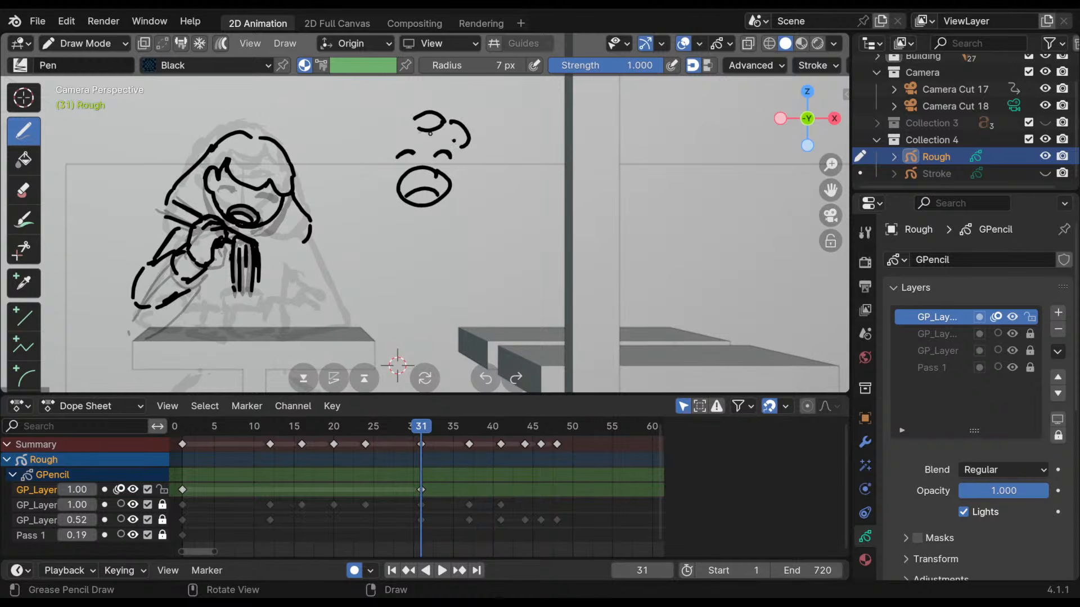
left_click_drag(405, 120, 363, 188)
mouse_move(391, 180)
left_mouse_down()
mouse_move(401, 211)
mouse_move(415, 216)
mouse_move(383, 195)
mouse_move(380, 177)
mouse_move(400, 204)
left_mouse_up()
mouse_move(462, 167)
left_mouse_down()
mouse_move(442, 206)
mouse_move(459, 197)
mouse_move(490, 217)
mouse_move(470, 231)
left_mouse_up()
- Sketch the bowed head at frame 37 with its chin, low-hanging fringe, closed eyes and rounded crown
mouse_move(421, 432)
left_mouse_down()
mouse_move(479, 432)
mouse_move(469, 429)
left_mouse_up()
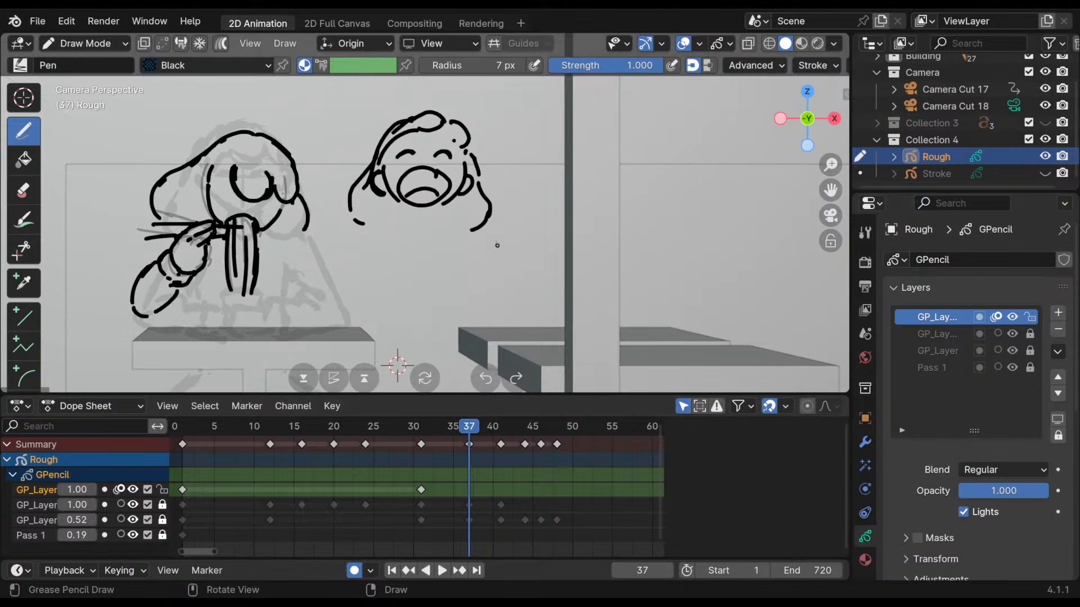
left_click(421, 213)
key("ctrl+z")
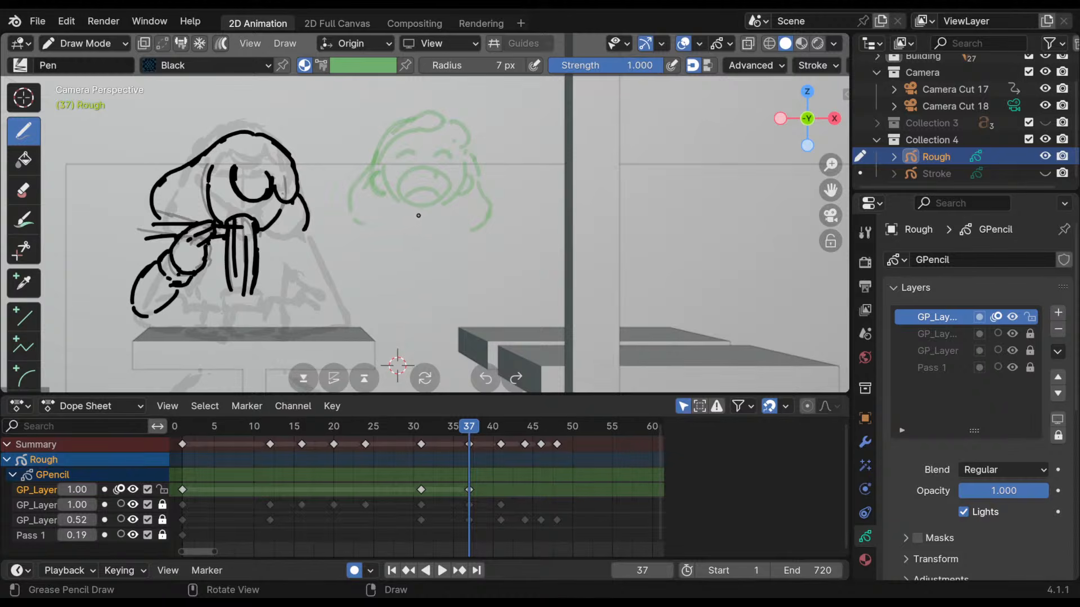
mouse_move(397, 214)
left_mouse_down()
mouse_move(445, 232)
mouse_move(404, 213)
mouse_move(426, 229)
left_mouse_up()
left_click_drag(409, 176, 411, 185)
mouse_move(420, 145)
left_mouse_down()
mouse_move(374, 178)
mouse_move(457, 188)
left_mouse_up()
mouse_move(429, 165)
left_mouse_down()
mouse_move(458, 163)
mouse_move(455, 204)
left_mouse_up()
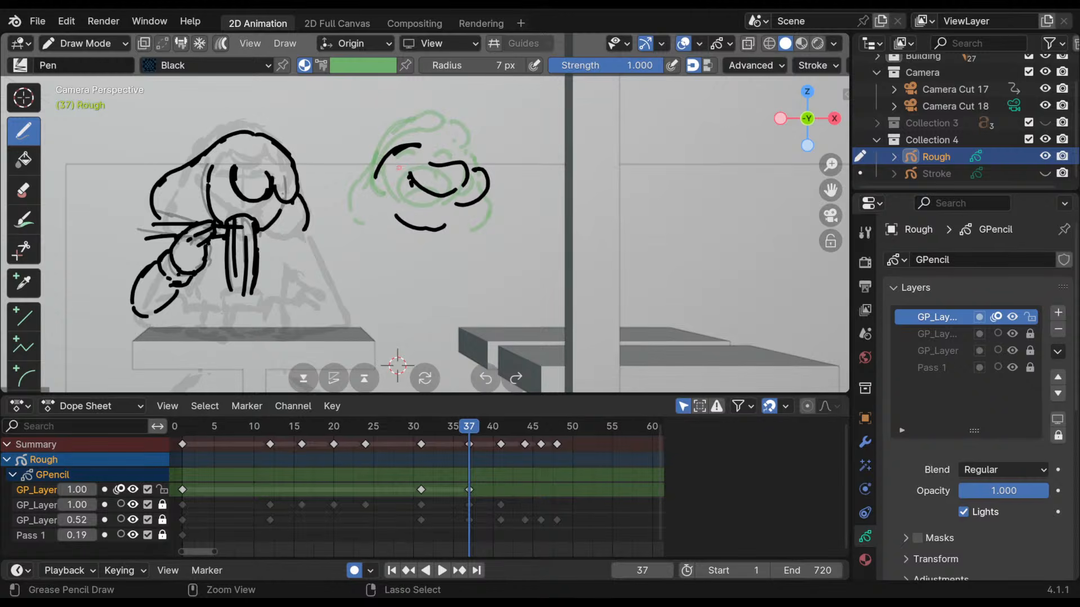
mouse_move(410, 177)
left_mouse_down("ctrl")
mouse_move(425, 196)
mouse_move(474, 201)
left_mouse_up("ctrl")
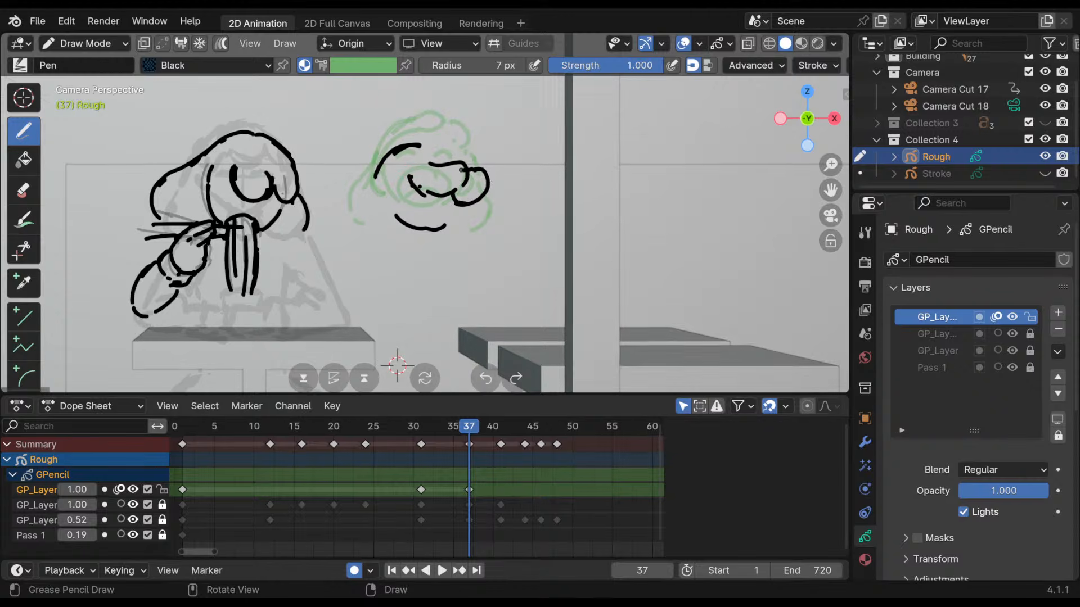
mouse_move(419, 145)
left_mouse_down()
mouse_move(459, 150)
mouse_move(473, 168)
left_mouse_up()
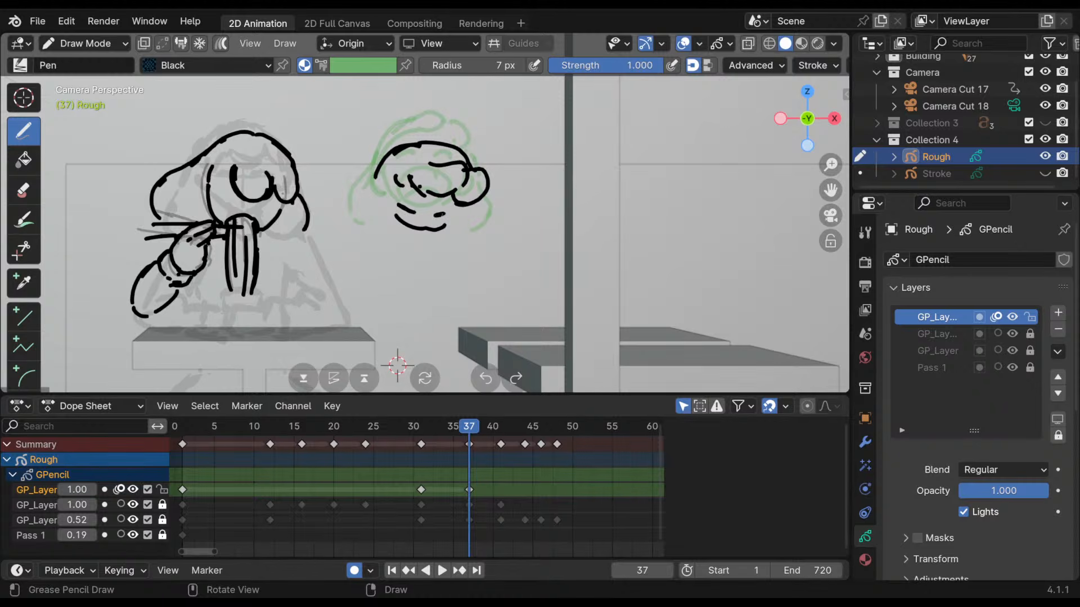
- Add both flaring hair sides, the chopsticks reaching the mouth and the first noodle line to the frame 37 head
left_click_drag(367, 169, 376, 166)
mouse_move(357, 162)
left_mouse_down()
mouse_move(337, 182)
mouse_move(371, 219)
left_mouse_up()
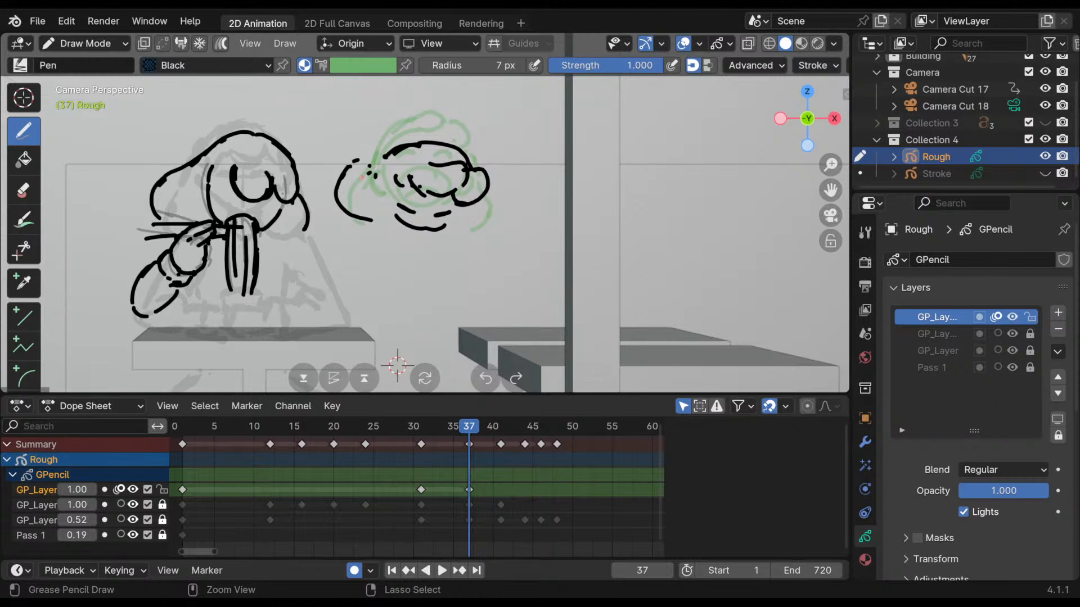
key("ctrl+z")
left_click_drag(363, 157, 389, 149)
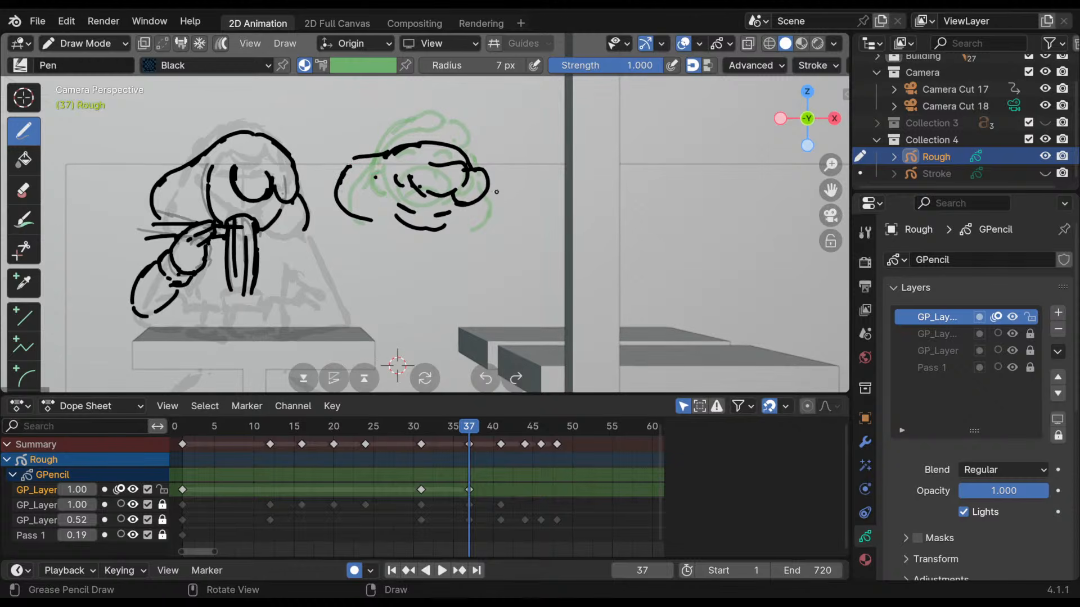
left_click_drag(495, 205, 464, 231)
mouse_move(414, 229)
left_mouse_down()
mouse_move(349, 240)
mouse_move(357, 253)
mouse_move(411, 247)
mouse_move(406, 289)
left_mouse_up()
mouse_move(469, 439)
left_mouse_down()
mouse_move(451, 439)
mouse_move(491, 438)
mouse_move(448, 439)
mouse_move(477, 439)
left_mouse_up()
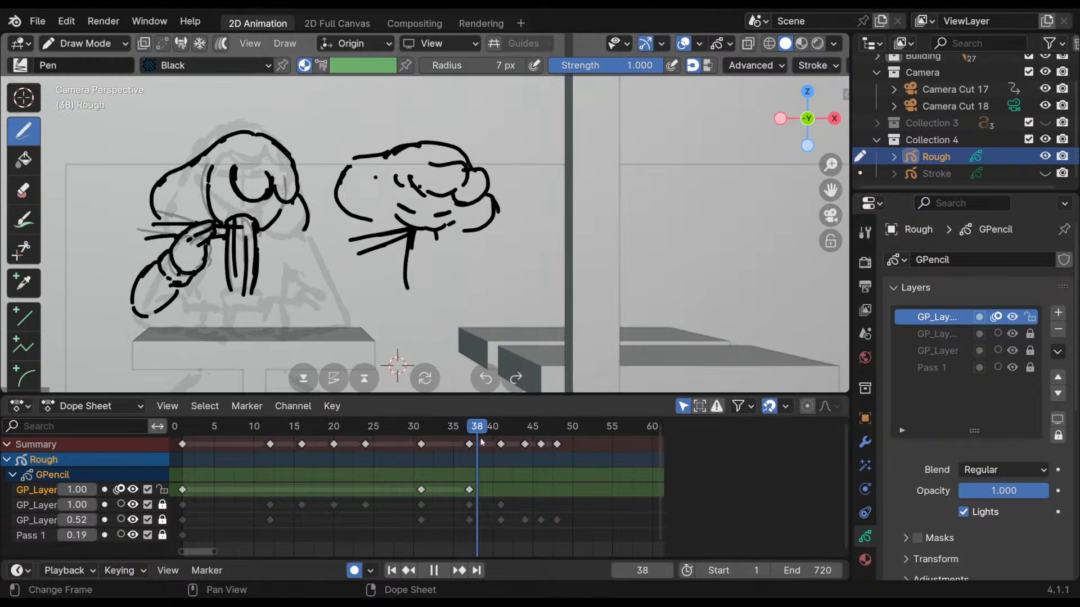
left_click_drag(438, 235, 434, 290)
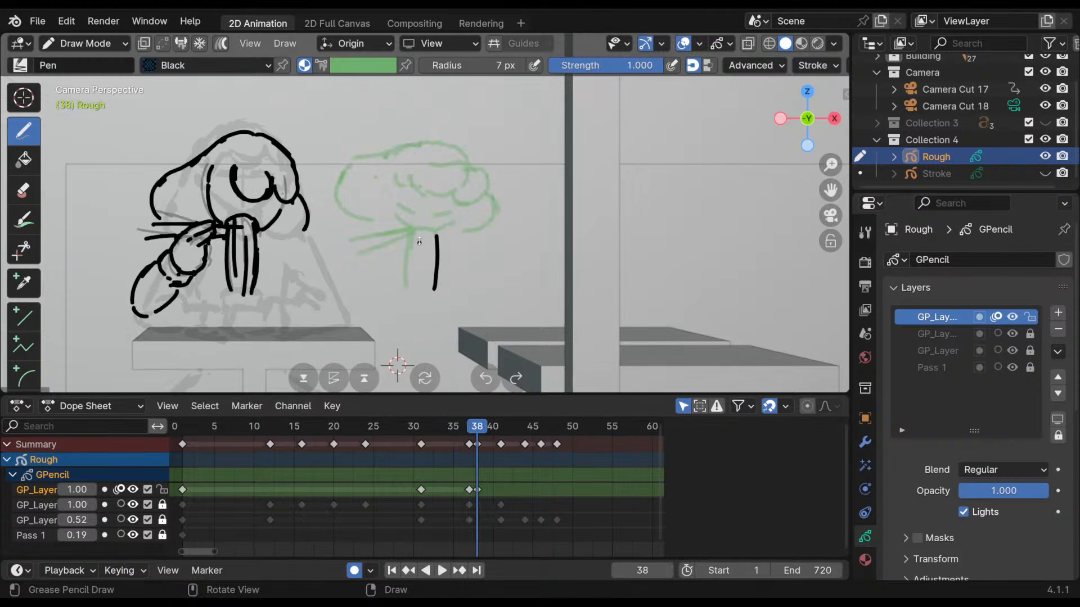
key("ctrl+z")
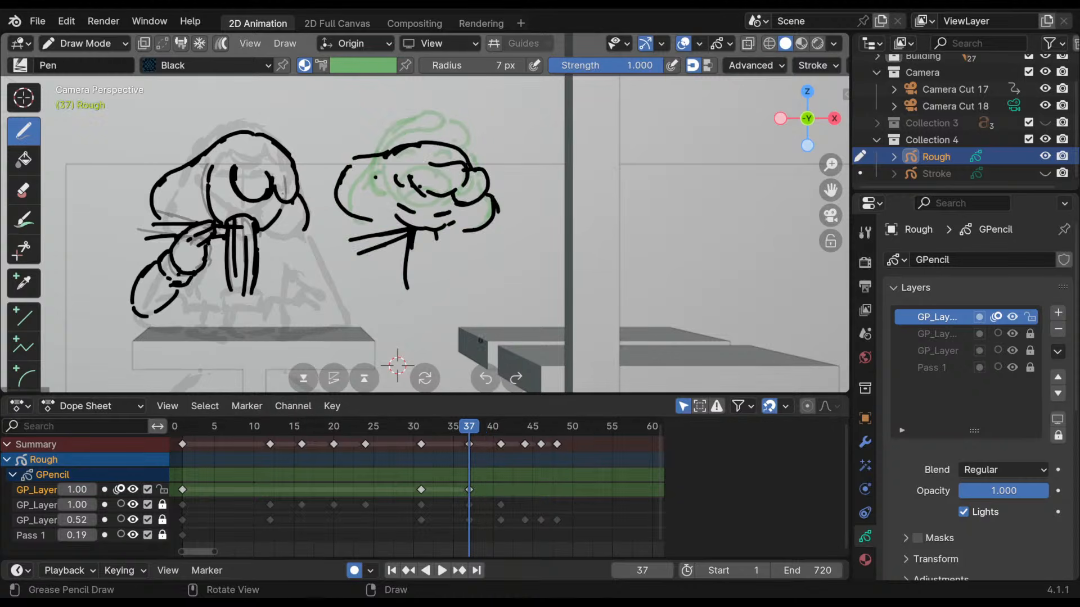
- Complete the frame 37 drawing with the remaining noodle strands, the ear and the face outline
mouse_move(419, 232)
left_mouse_down()
mouse_move(417, 288)
mouse_move(434, 293)
left_mouse_up()
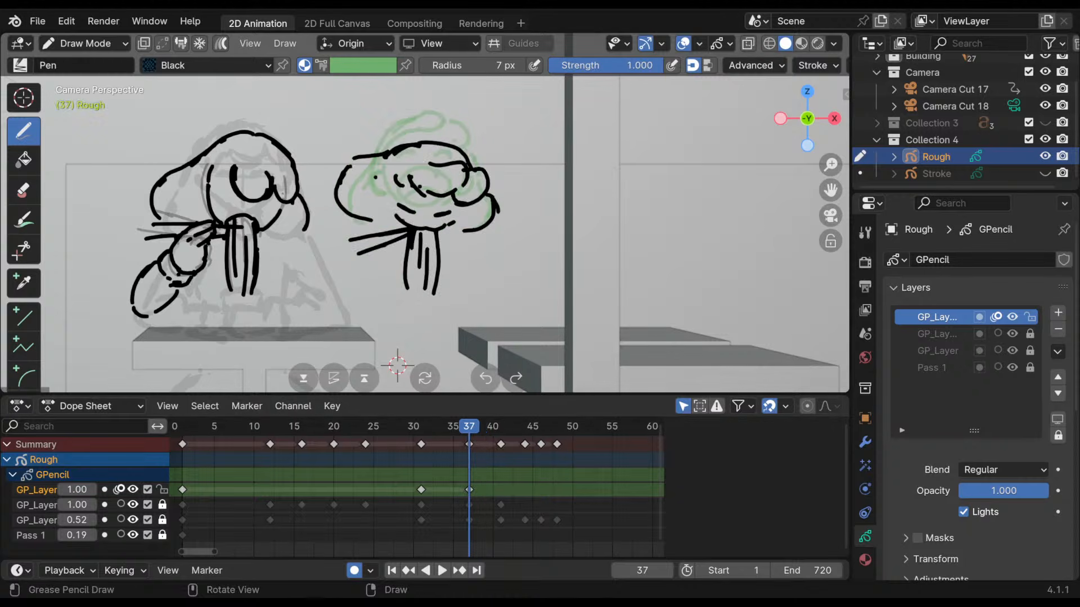
mouse_move(378, 175)
left_mouse_down()
mouse_move(385, 200)
mouse_move(461, 212)
left_mouse_up()
- Start the frame 41 drawing with the swinging fringe and the outer hair outline of the tilted head
mouse_move(469, 428)
left_mouse_down()
mouse_move(440, 437)
mouse_move(461, 440)
mouse_move(381, 442)
mouse_move(526, 443)
mouse_move(476, 443)
mouse_move(515, 447)
mouse_move(500, 449)
left_mouse_up()
left_click(453, 216)
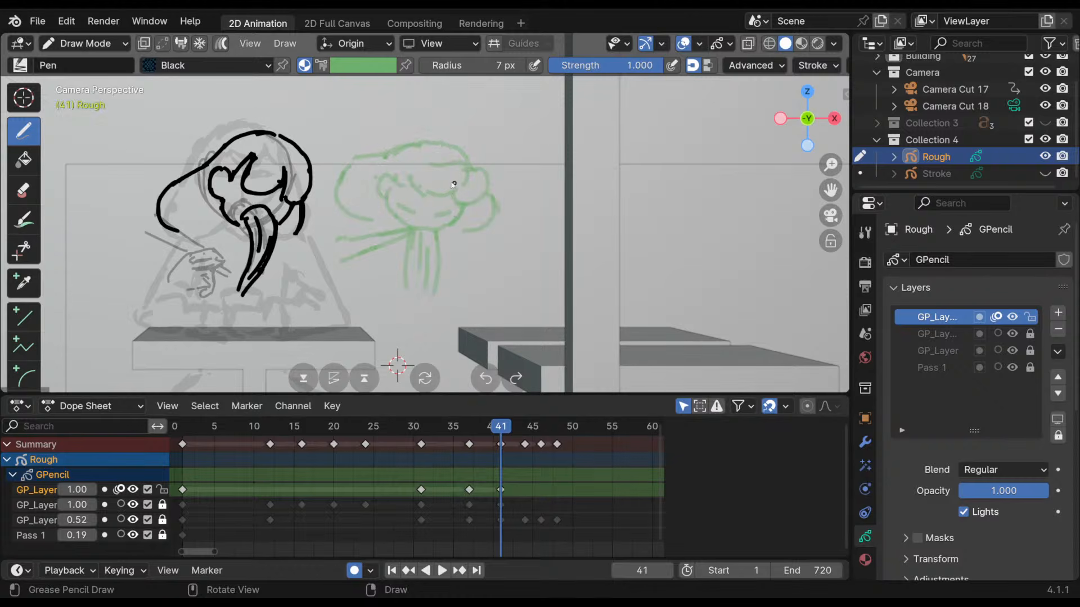
mouse_move(453, 166)
left_mouse_down()
mouse_move(433, 185)
mouse_move(475, 177)
left_mouse_up()
left_click_drag(495, 167, 496, 177)
mouse_move(469, 210)
left_mouse_down()
mouse_move(500, 172)
mouse_move(476, 151)
left_mouse_up()
mouse_move(492, 194)
left_mouse_down("ctrl")
mouse_move(467, 207)
mouse_move(500, 185)
mouse_move(473, 153)
mouse_move(388, 148)
mouse_move(356, 206)
left_mouse_up("ctrl")
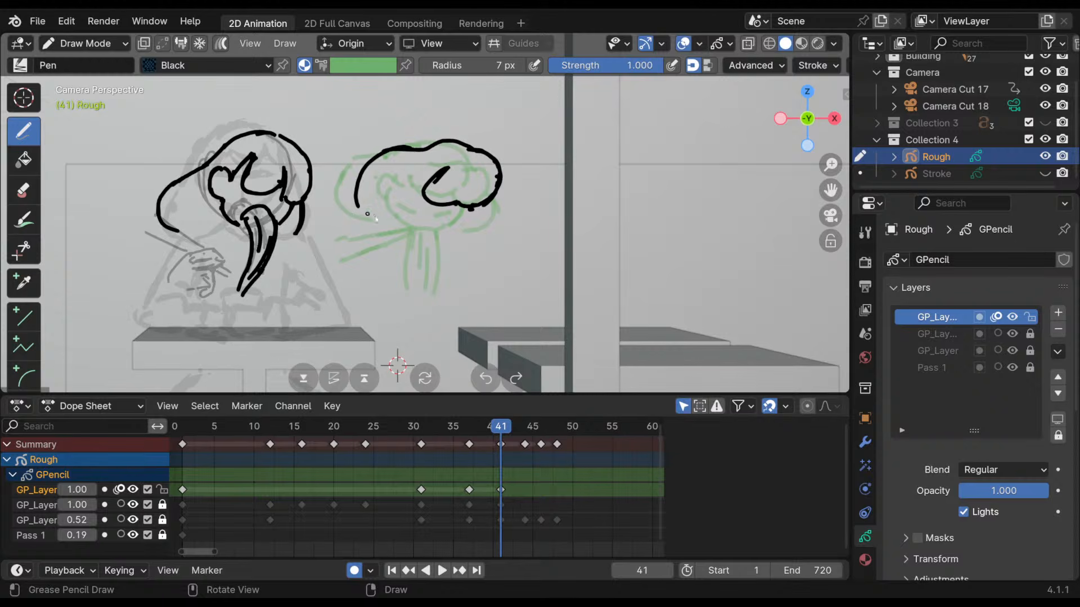
- Draw the ear, cheek, chin and closed eye inside the frame 41 hair outline
mouse_move(413, 174)
left_mouse_down()
mouse_move(400, 179)
mouse_move(414, 233)
mouse_move(439, 216)
mouse_move(448, 226)
left_mouse_up()
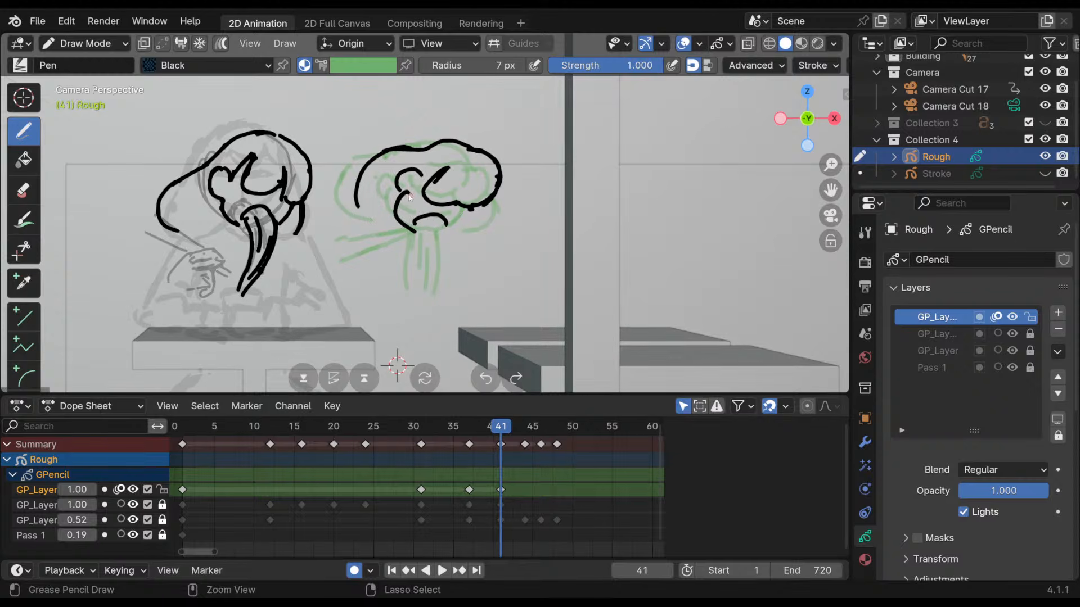
mouse_move(401, 198)
left_mouse_down()
mouse_move(415, 230)
mouse_move(448, 223)
left_mouse_up()
mouse_move(405, 194)
left_mouse_down("ctrl")
mouse_move(398, 222)
mouse_move(428, 228)
left_mouse_up("ctrl")
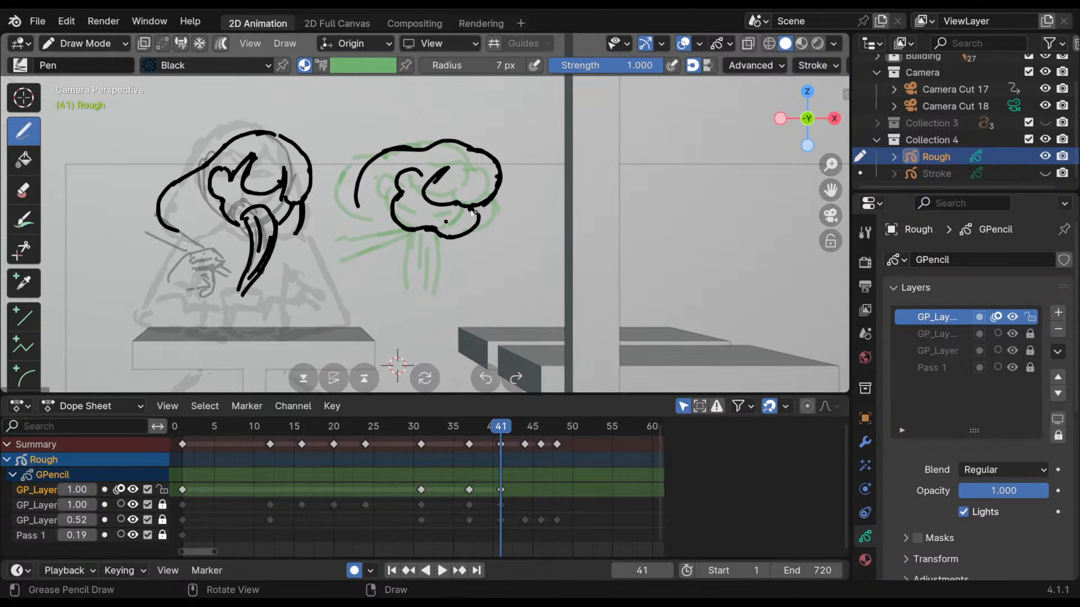
left_click(447, 222, "ctrl")
left_click(416, 203)
- Draw the noodle strands hanging and curving from the mouth of the frame 41 head
mouse_move(454, 218)
left_mouse_down()
mouse_move(464, 218)
mouse_move(419, 255)
mouse_move(398, 292)
left_mouse_up()
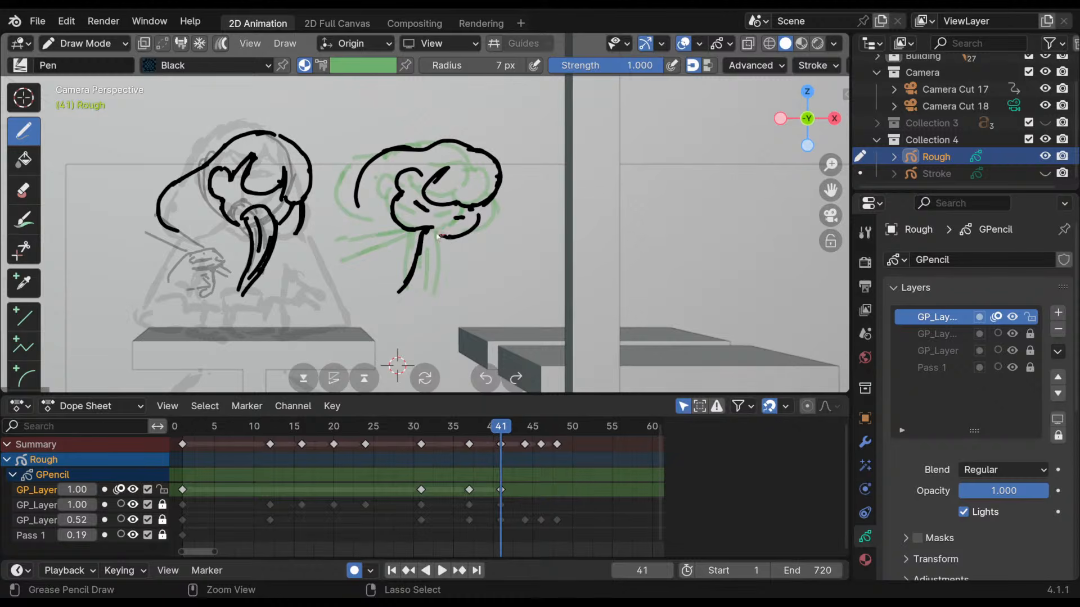
left_click_drag(452, 241, 452, 248)
left_click_drag(448, 266, 421, 297)
mouse_move(437, 242)
left_mouse_down()
mouse_move(406, 298)
mouse_move(425, 287)
left_mouse_up()
mouse_move(500, 450)
left_mouse_down()
mouse_move(422, 451)
mouse_move(549, 449)
mouse_move(467, 450)
mouse_move(505, 447)
left_mouse_up()
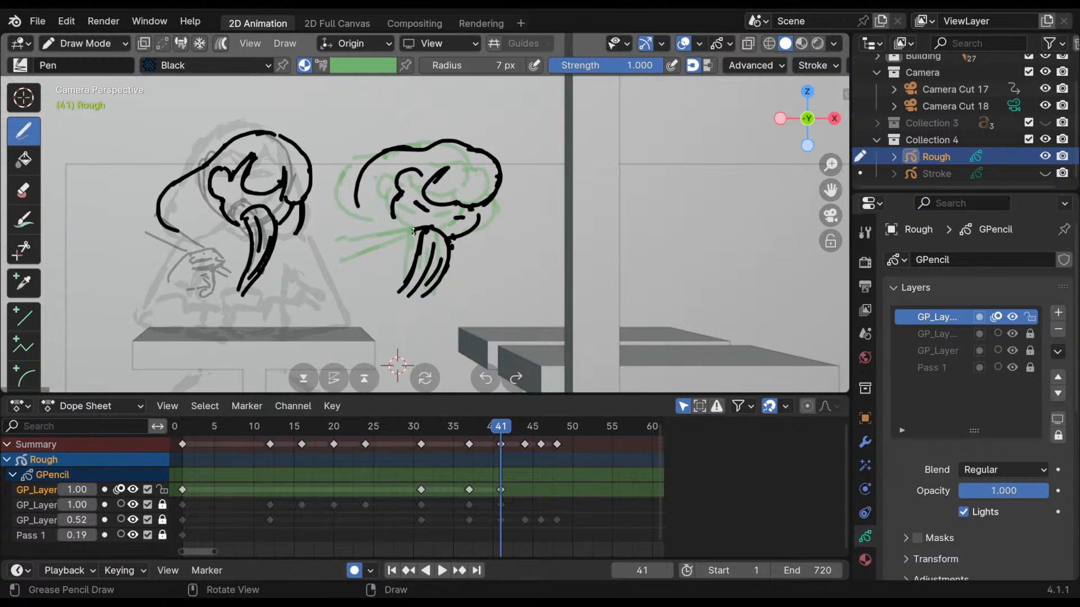
- Add the hair side behind the frame 41 face and reshape the opposite one into a wider flare
left_click_drag(498, 196, 484, 226)
mouse_move(369, 162)
left_mouse_down()
mouse_move(339, 198)
mouse_move(360, 213)
left_mouse_up()
mouse_move(378, 156)
left_mouse_down("ctrl")
mouse_move(352, 197)
mouse_move(345, 184)
mouse_move(341, 194)
mouse_move(361, 176)
mouse_move(342, 200)
mouse_move(371, 222)
left_mouse_up("ctrl")
- Sketch the frame 44 face with a tapering noodle bundle, puffed cheeks, closed eyes and brows
mouse_move(500, 431)
left_mouse_down()
mouse_move(486, 436)
mouse_move(525, 434)
left_mouse_up()
left_click(472, 214)
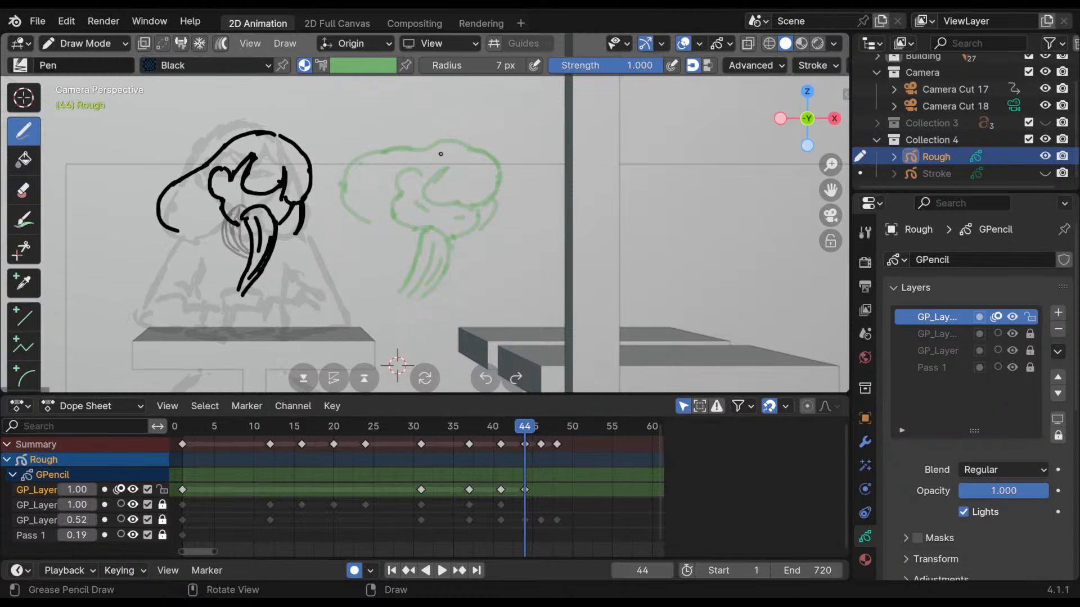
mouse_move(447, 184)
left_mouse_down()
mouse_move(412, 197)
mouse_move(430, 222)
mouse_move(454, 199)
mouse_move(461, 236)
mouse_move(437, 264)
left_mouse_up()
left_click_drag(473, 208, 439, 276)
left_click_drag(471, 185, 488, 217)
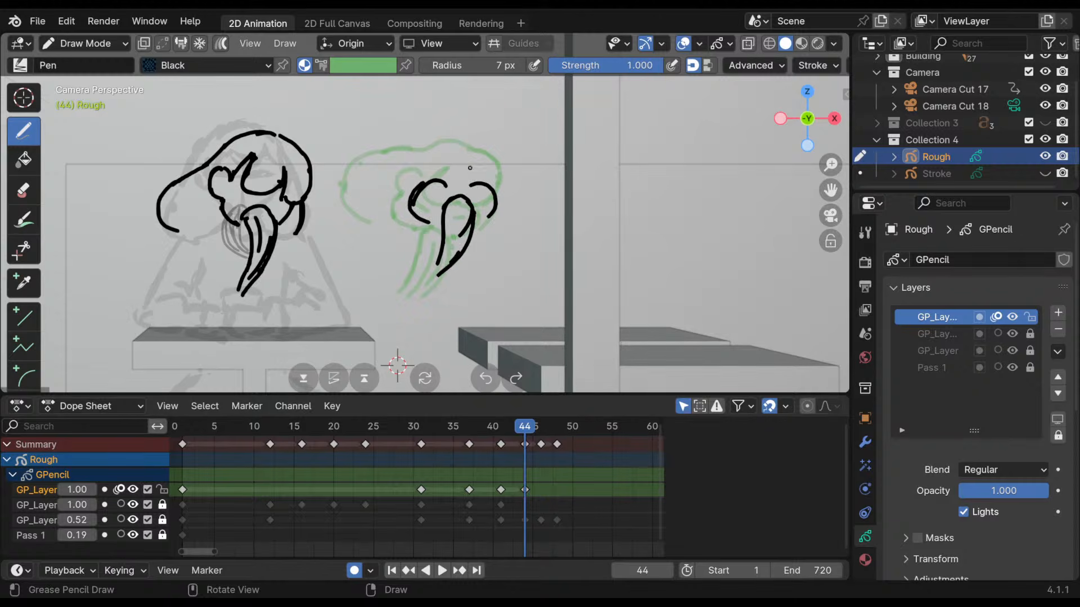
key("ctrl+z")
left_click_drag(430, 175, 443, 172)
- Draw the crown, curled fringe and long outer hair side around the frame 44 face
mouse_move(478, 136)
left_mouse_down()
mouse_move(439, 143)
mouse_move(509, 143)
mouse_move(495, 164)
left_mouse_up()
left_click_drag(424, 139, 381, 169)
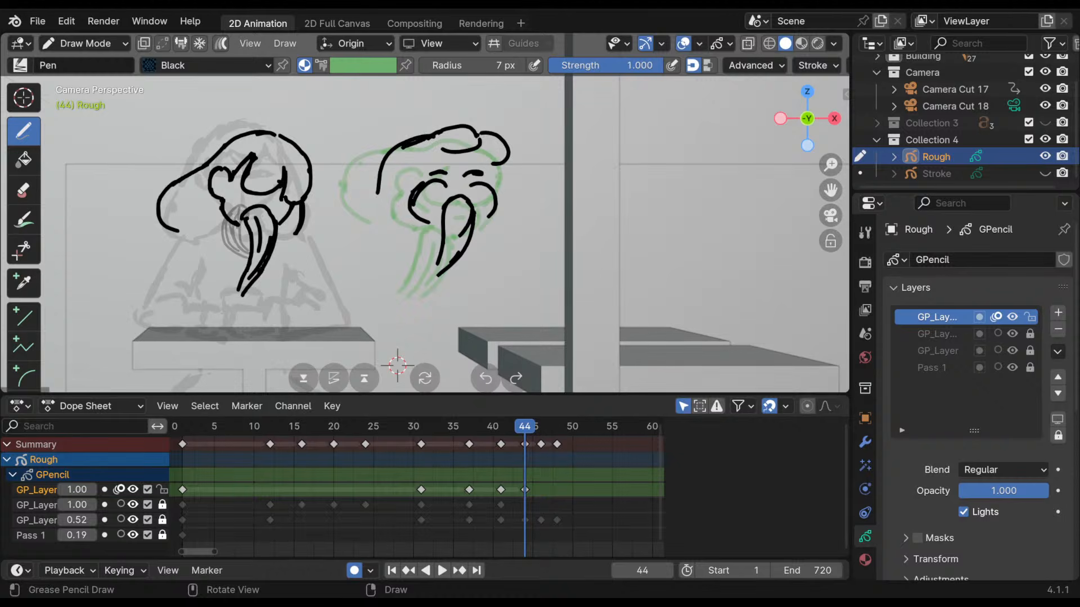
key("ctrl+z")
key("ctrl+z")
mouse_move(430, 133)
left_mouse_down()
mouse_move(390, 156)
mouse_move(365, 213)
left_mouse_up()
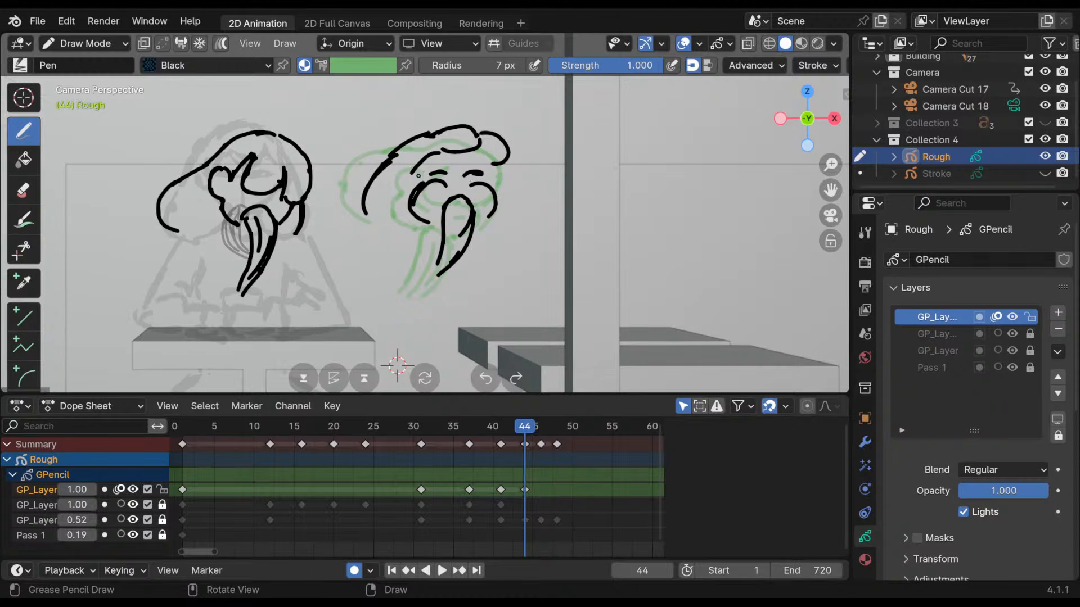
- Add the inner hairline and ear beside the frame 44 face
left_click_drag(438, 148, 408, 206)
key("ctrl+z")
key("ctrl+z")
mouse_move(412, 173)
left_mouse_down("ctrl")
mouse_move(406, 195)
mouse_move(418, 189)
left_mouse_up("ctrl")
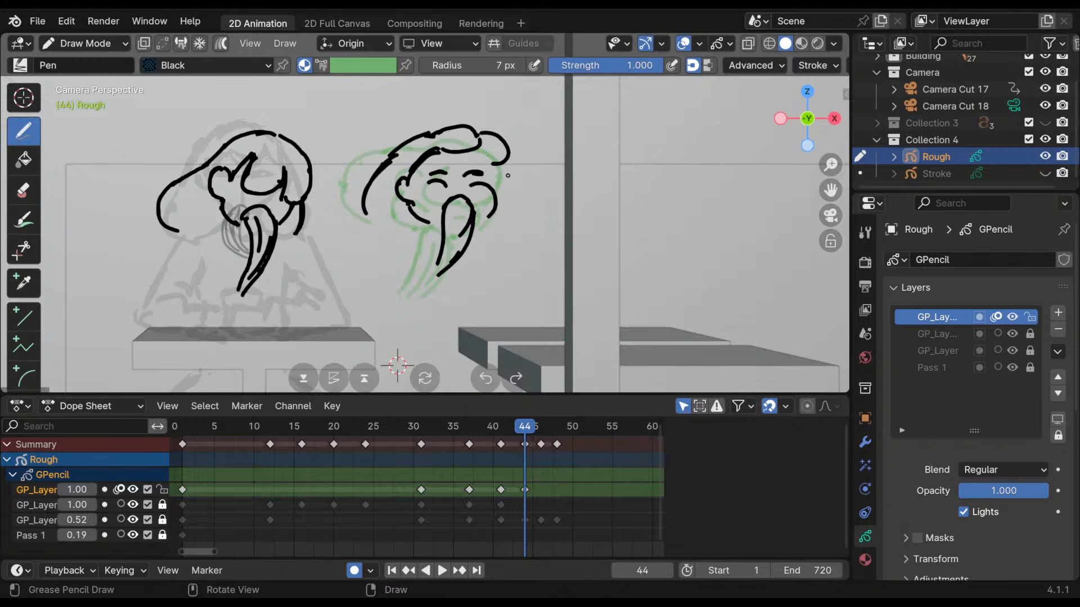
- Check the neighbouring frames and draw inner strand lines in the frame 44 noodle bundle
mouse_move(461, 454)
left_mouse_down()
mouse_move(417, 455)
mouse_move(575, 452)
mouse_move(394, 464)
mouse_move(558, 467)
mouse_move(458, 471)
mouse_move(495, 473)
mouse_move(531, 467)
mouse_move(431, 467)
mouse_move(552, 458)
mouse_move(432, 459)
mouse_move(584, 460)
mouse_move(500, 466)
mouse_move(532, 463)
mouse_move(526, 436)
left_mouse_up()
left_click(525, 434)
left_click(531, 432)
left_click_drag(457, 207, 446, 265)
- Add a new keyframe at frame 47 on the active layer and play the animation to review the heads
left_click_drag(526, 433, 549, 433)
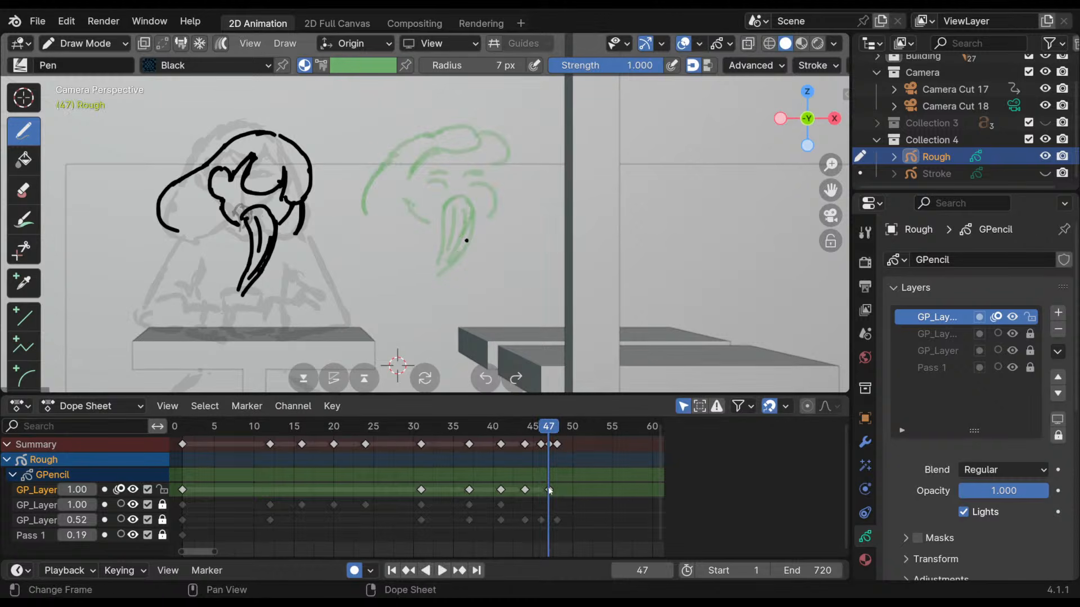
key("space")
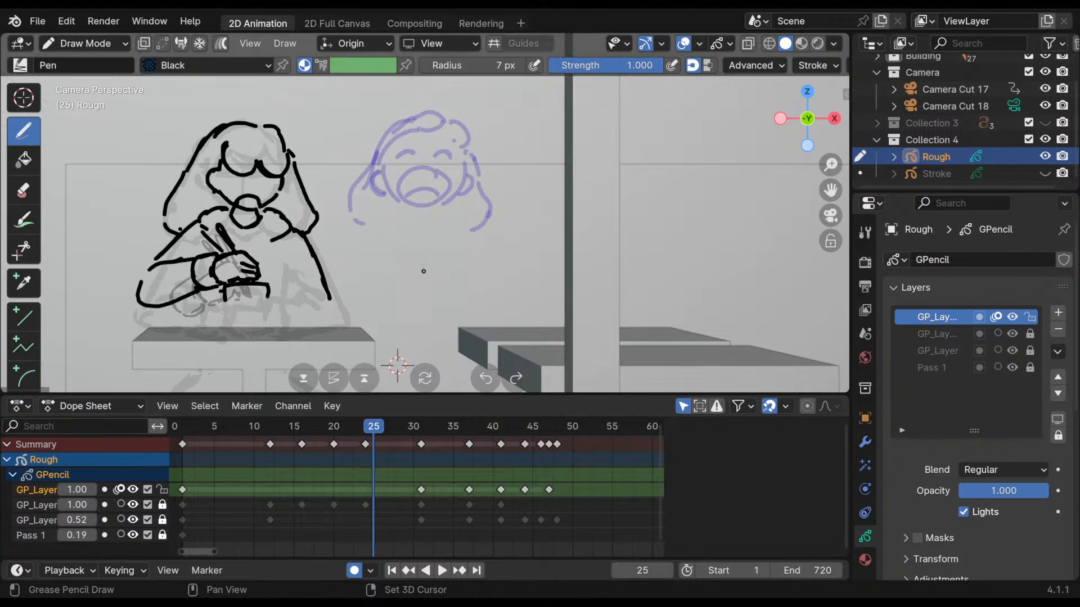
key("space")
key("Left")
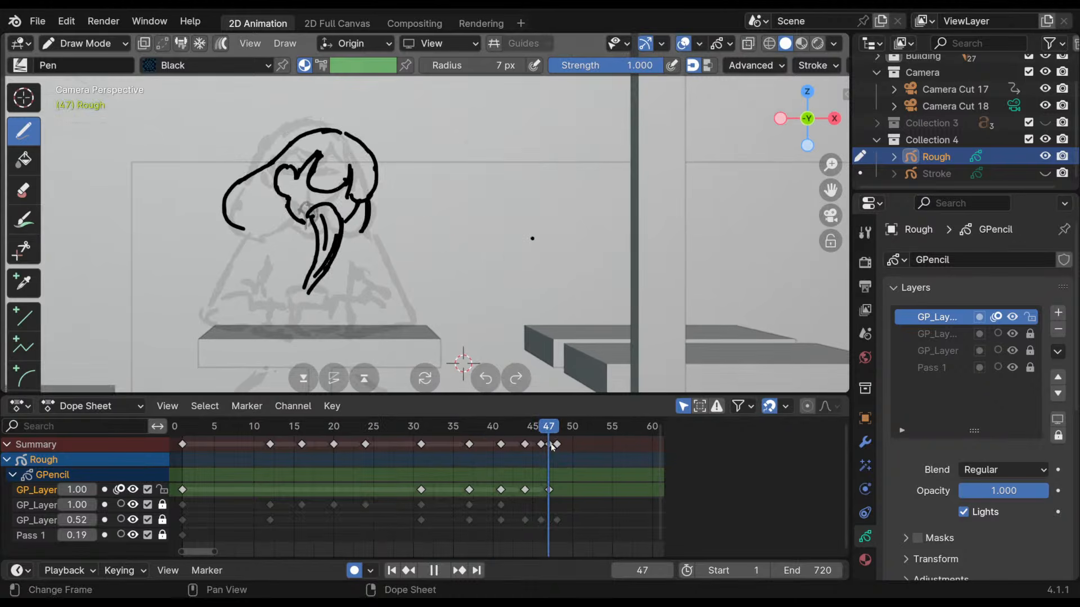
- Hide the second GP_Layer and replay the new head drawings up to frame 47
left_click(133, 505)
key("shift+ctrl+space")
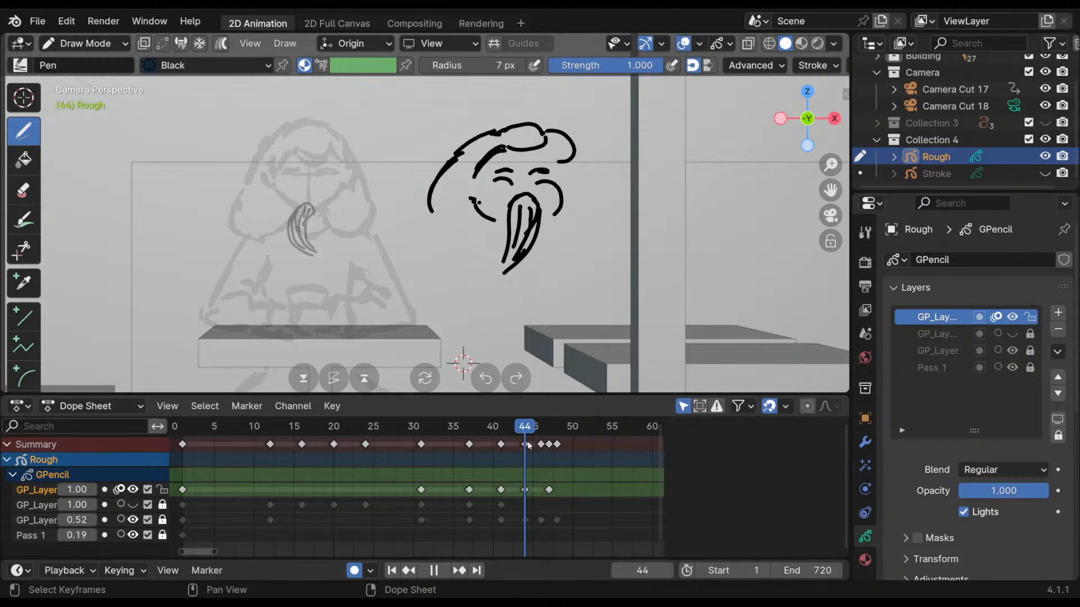
key("shift+ctrl+space")
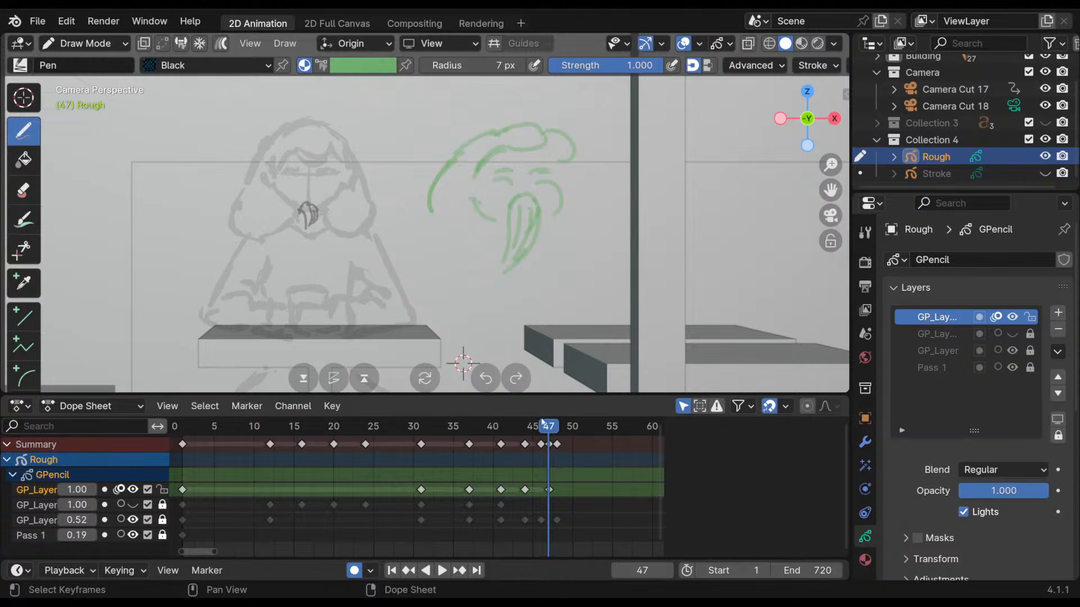
key("shift+ctrl+space")
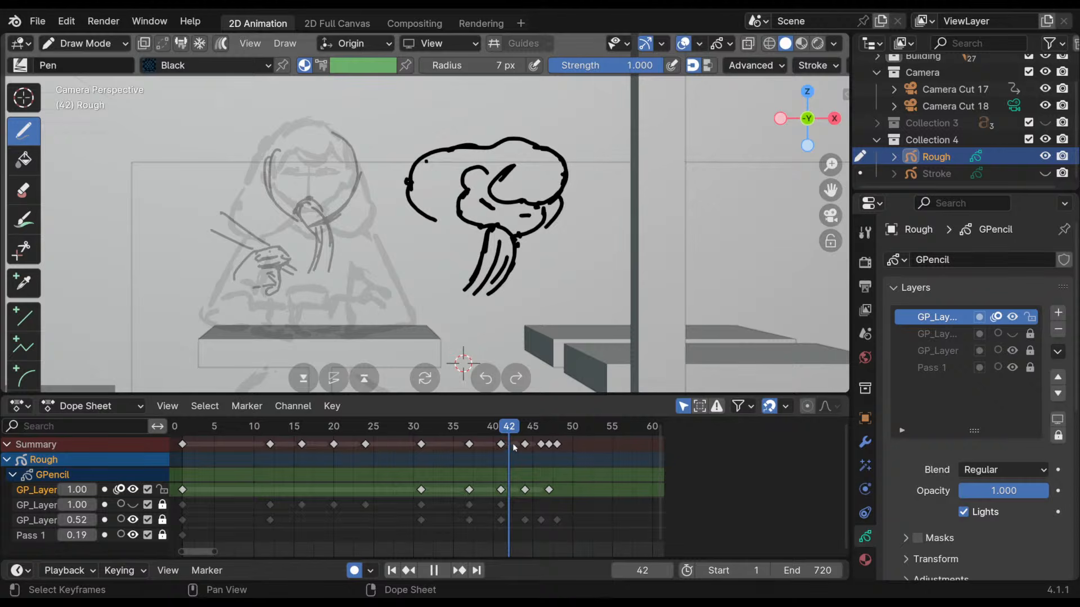
left_click_drag(528, 437, 550, 449)
key("space")
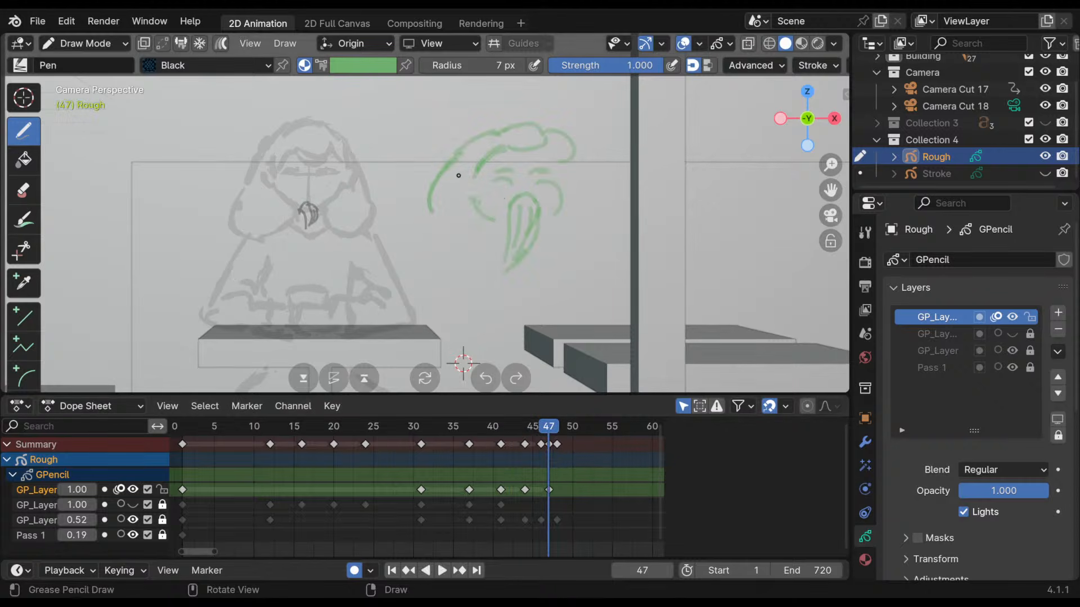
- Undo a trial stroke at frame 47 and unlock the second GP_Layer, keeping the active layer unlocked
left_click_drag(447, 186, 452, 219)
key("ctrl+z")
left_click(162, 490)
left_click(163, 505)
left_click(162, 490)
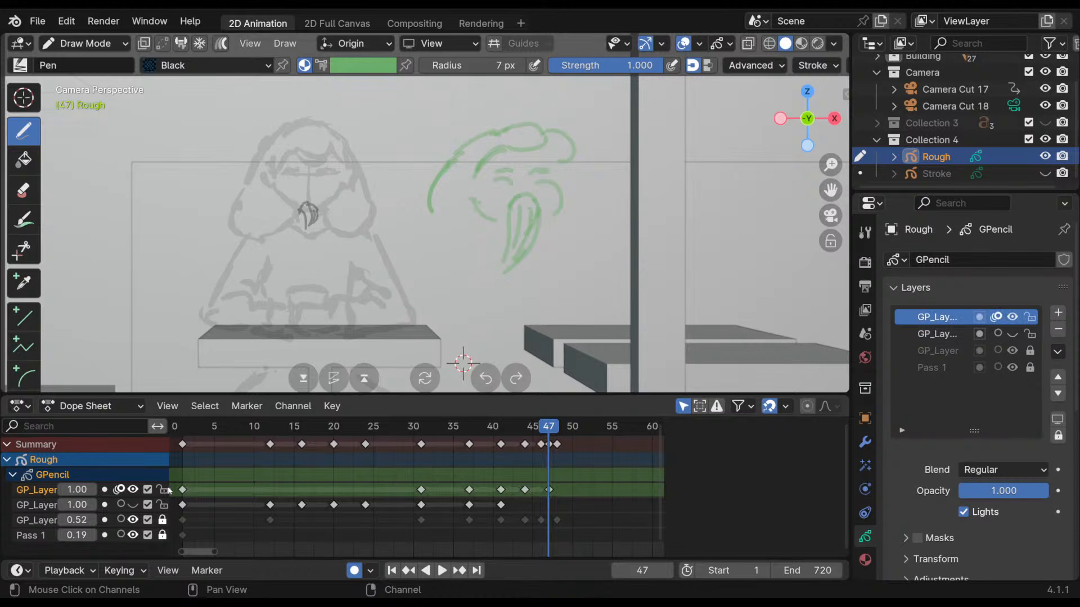
- Show the second GP_Layer again, play back both head versions for comparison and stop at frame 31
mouse_move(540, 428)
left_mouse_down()
mouse_move(382, 464)
mouse_move(413, 472)
left_mouse_up()
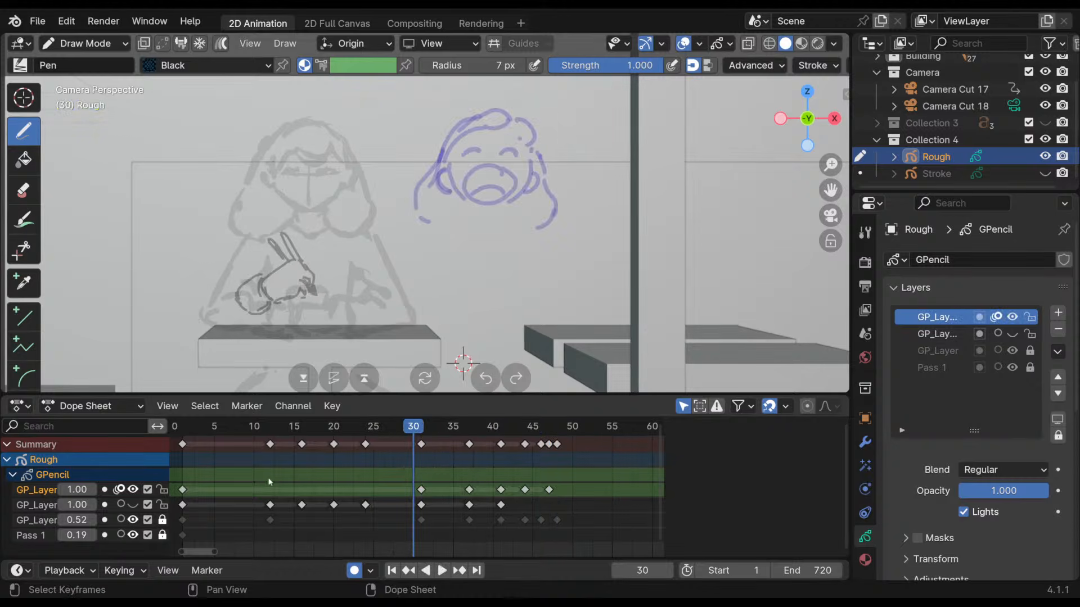
key("space")
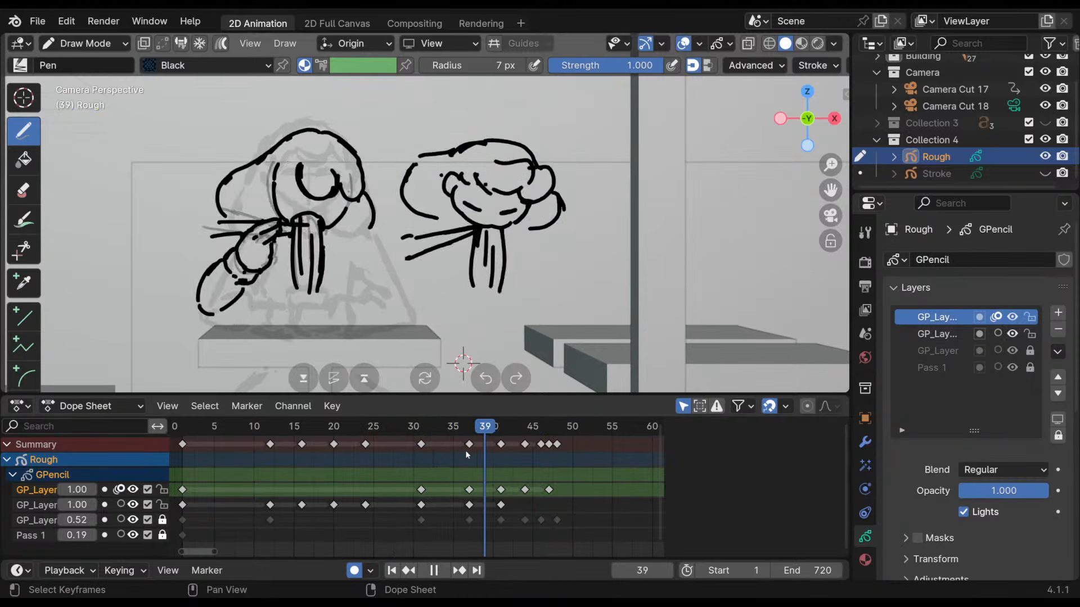
mouse_move(464, 450)
left_mouse_down()
mouse_move(387, 458)
mouse_move(423, 463)
left_mouse_up()
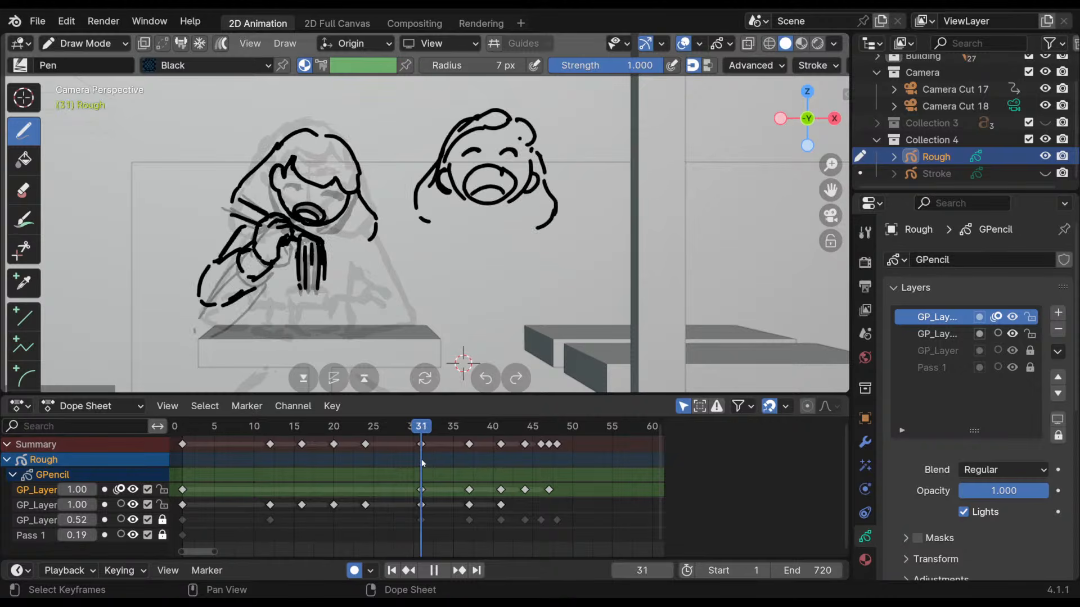
key("space")
scroll(521, 246, "up", 3)
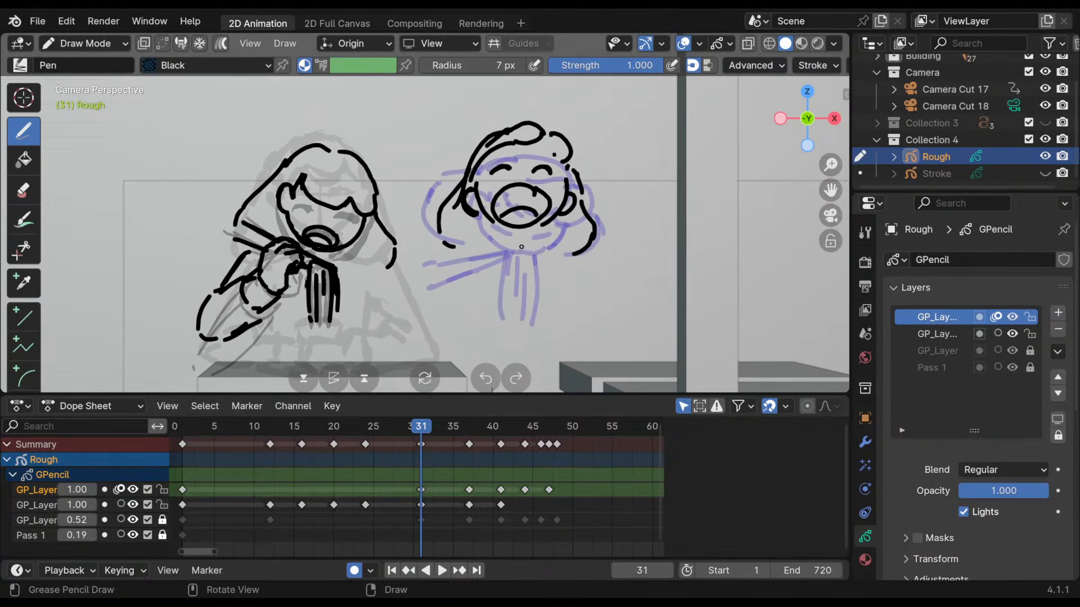
- Check the old head at frame 31 by toggling the top GP_Layer's visibility, and erase its mouth
left_click(132, 490)
left_click(132, 490)
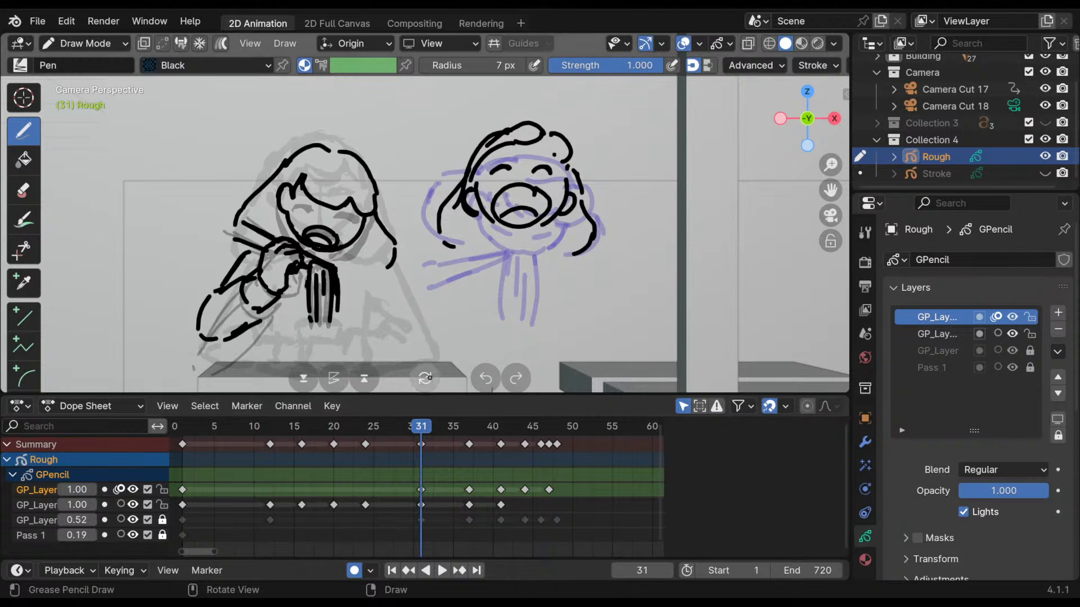
mouse_move(336, 239)
left_mouse_down("ctrl")
mouse_move(310, 231)
mouse_move(326, 251)
mouse_move(298, 233)
mouse_move(352, 242)
mouse_move(326, 229)
left_mouse_up("ctrl")
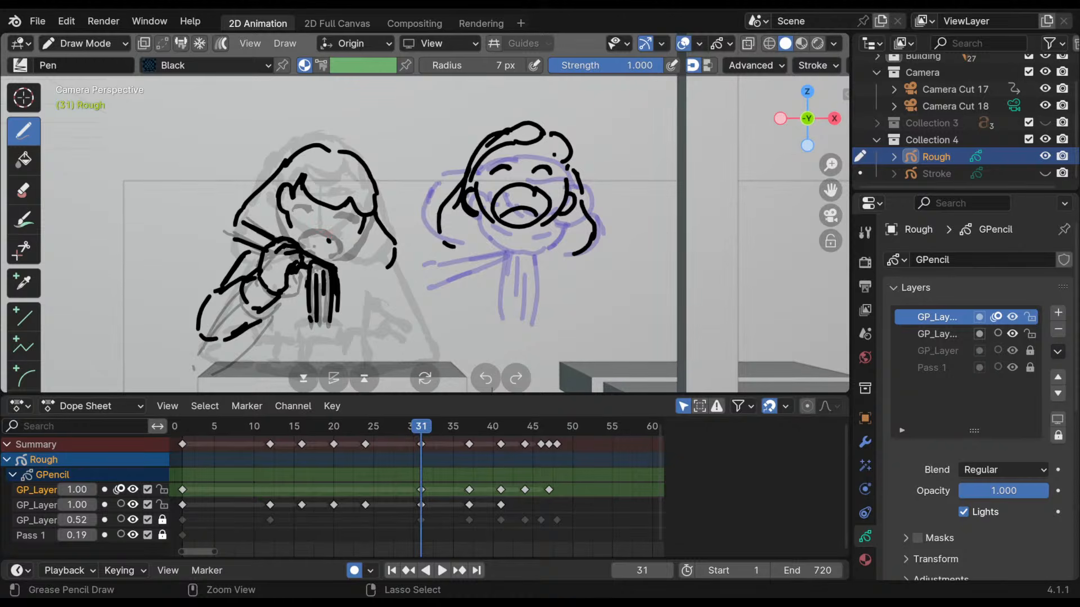
- Set the Eraser Point radius to 15 px and erase the old head's hair and face outline at frame 31
left_click(23, 190)
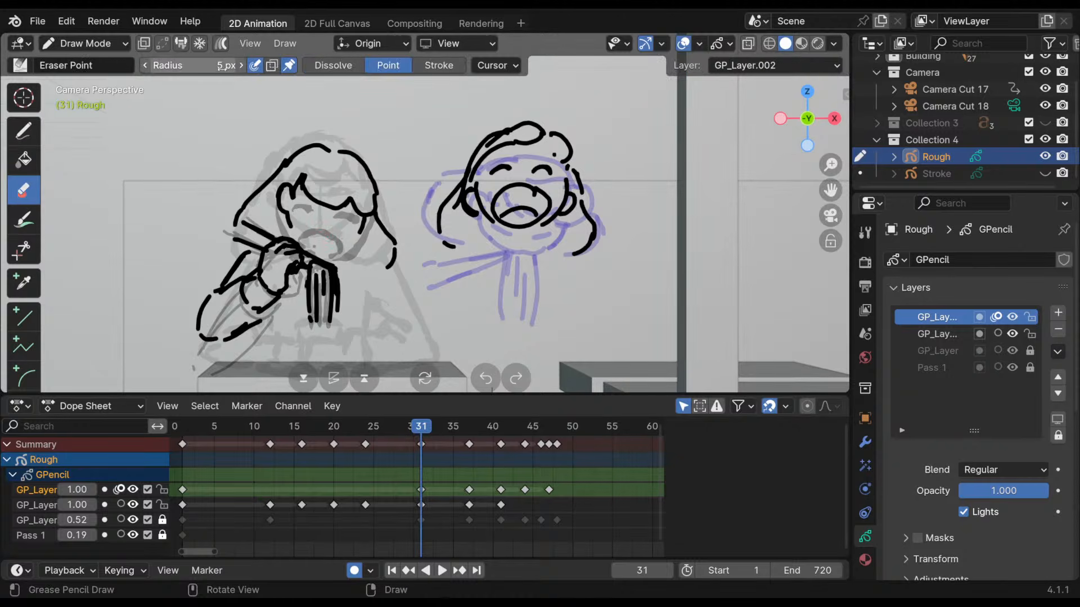
left_click(241, 66)
left_click(240, 67)
left_click(241, 67)
left_click(241, 67)
left_click(241, 66)
left_click(241, 66)
left_click(240, 67)
left_click(240, 66)
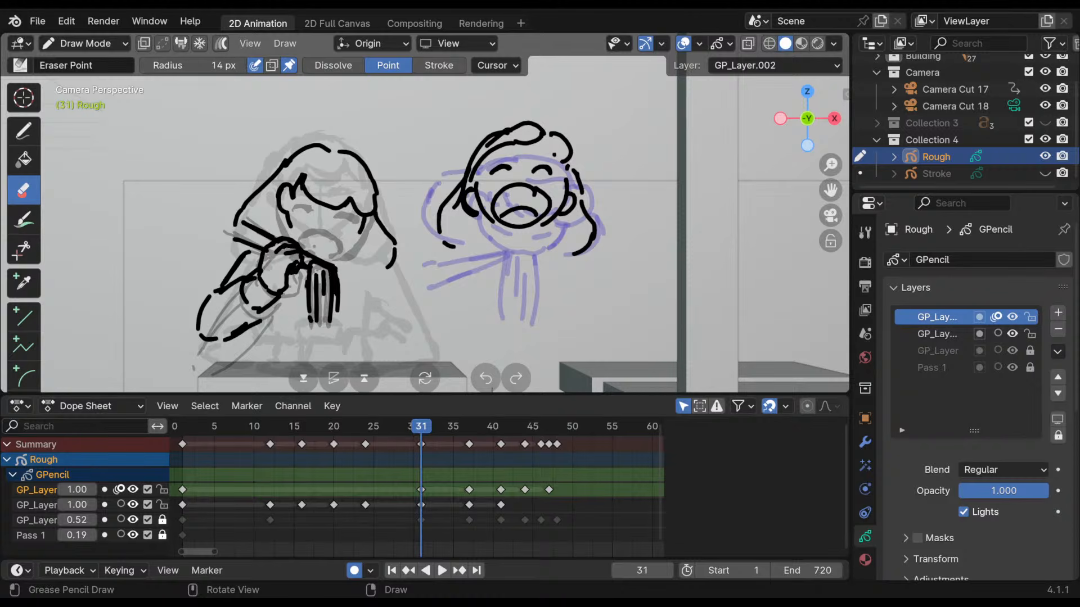
left_click(241, 66)
mouse_move(320, 145)
left_mouse_down()
mouse_move(285, 181)
mouse_move(282, 203)
mouse_move(300, 187)
mouse_move(355, 204)
mouse_move(394, 264)
mouse_move(366, 175)
mouse_move(247, 195)
left_mouse_up()
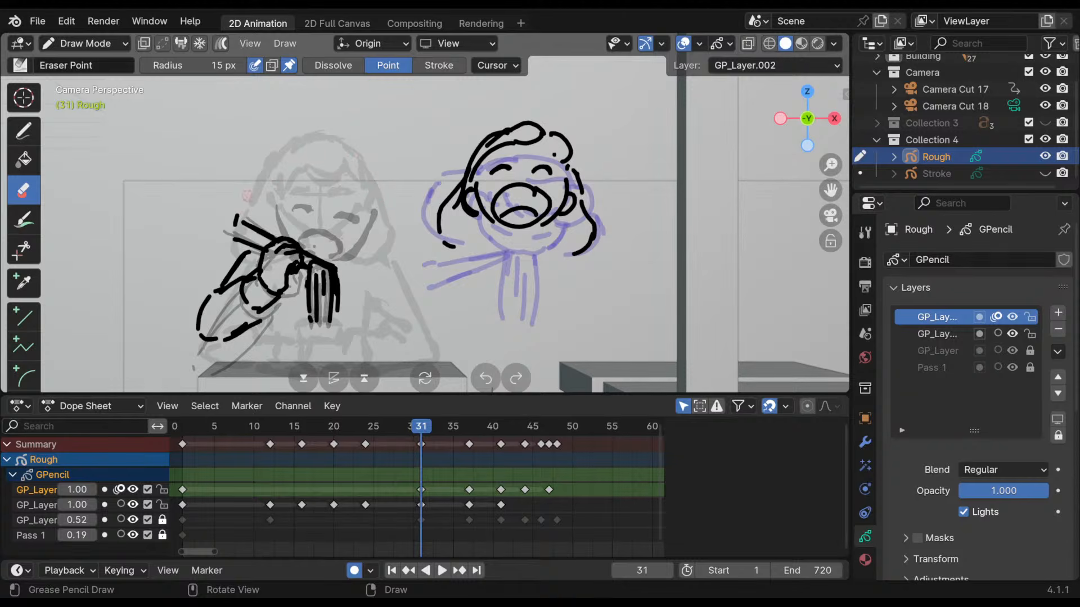
left_click(23, 131)
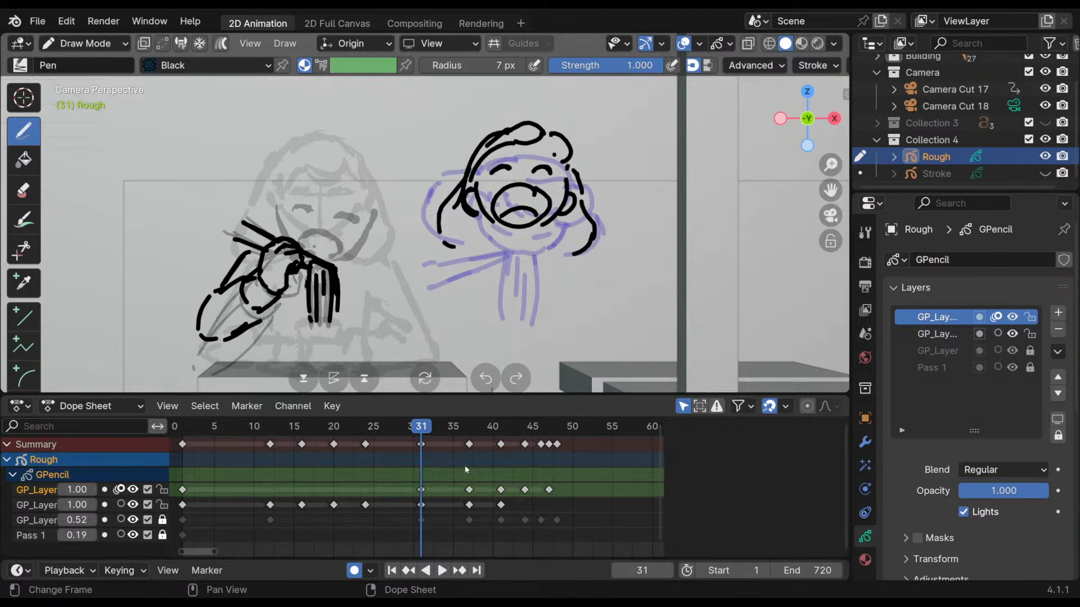
- Lock the second GP_Layer and, in Edit Mode, move the new head at frame 31 about 0.45 m onto the body
left_click(162, 504)
left_click(420, 490)
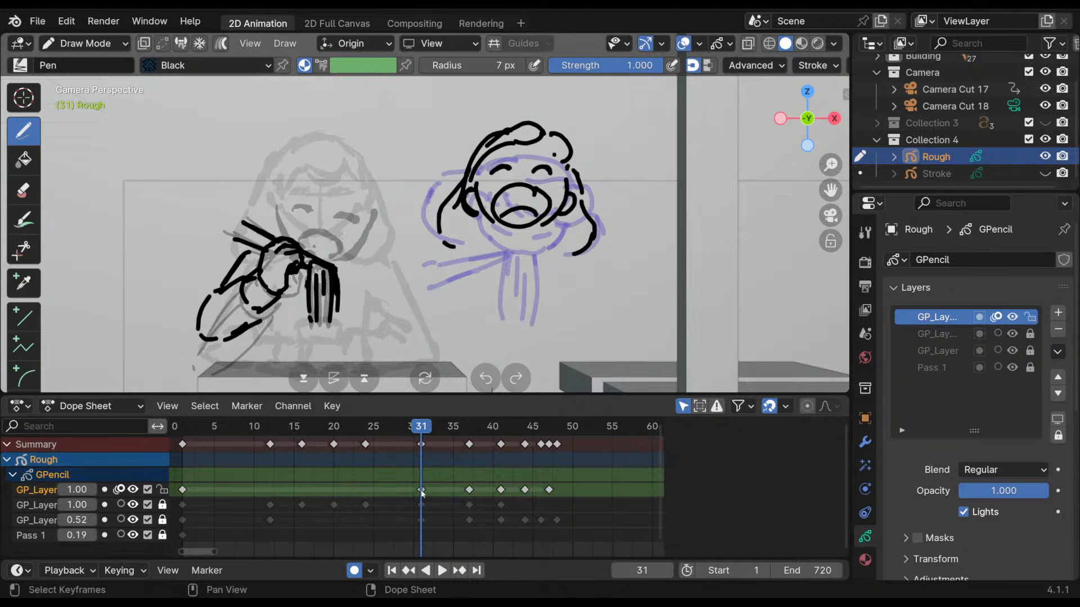
left_click(104, 44)
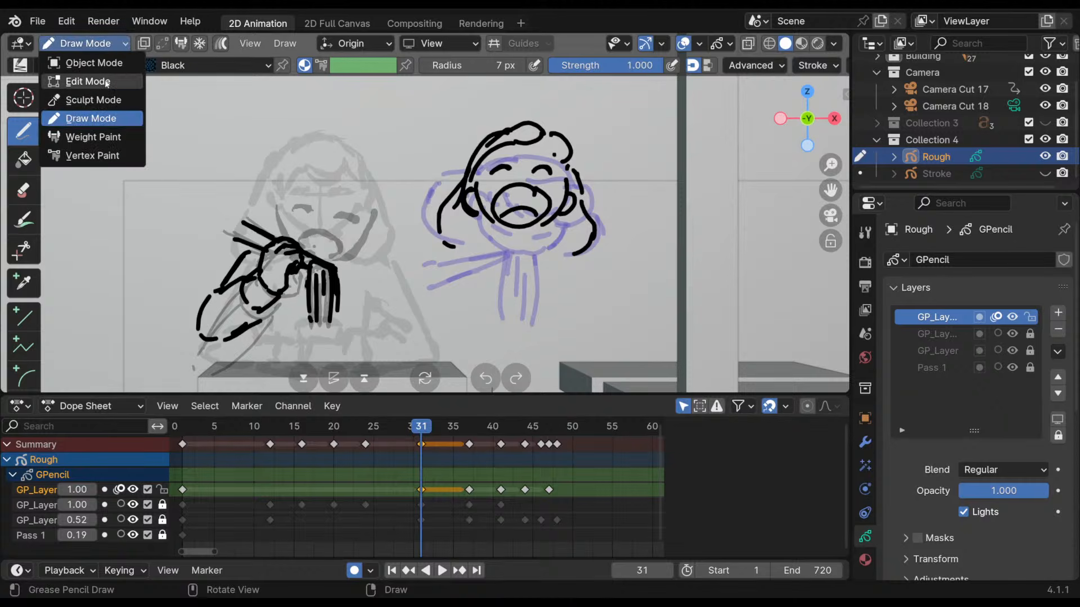
left_click(88, 81)
mouse_move(622, 129)
left_mouse_down()
mouse_move(650, 236)
mouse_move(624, 235)
left_mouse_up()
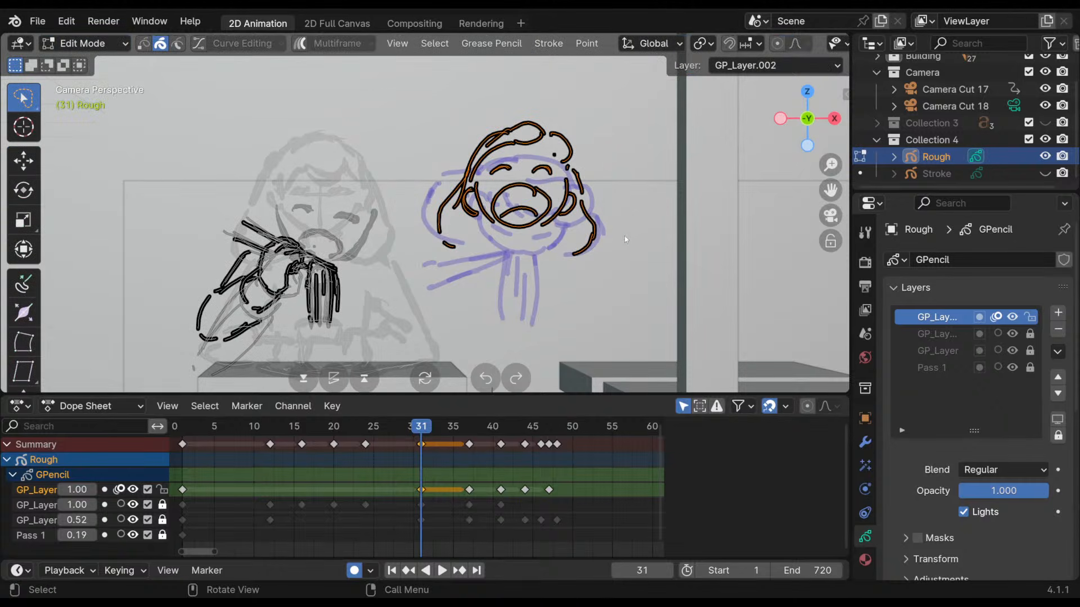
key("g")
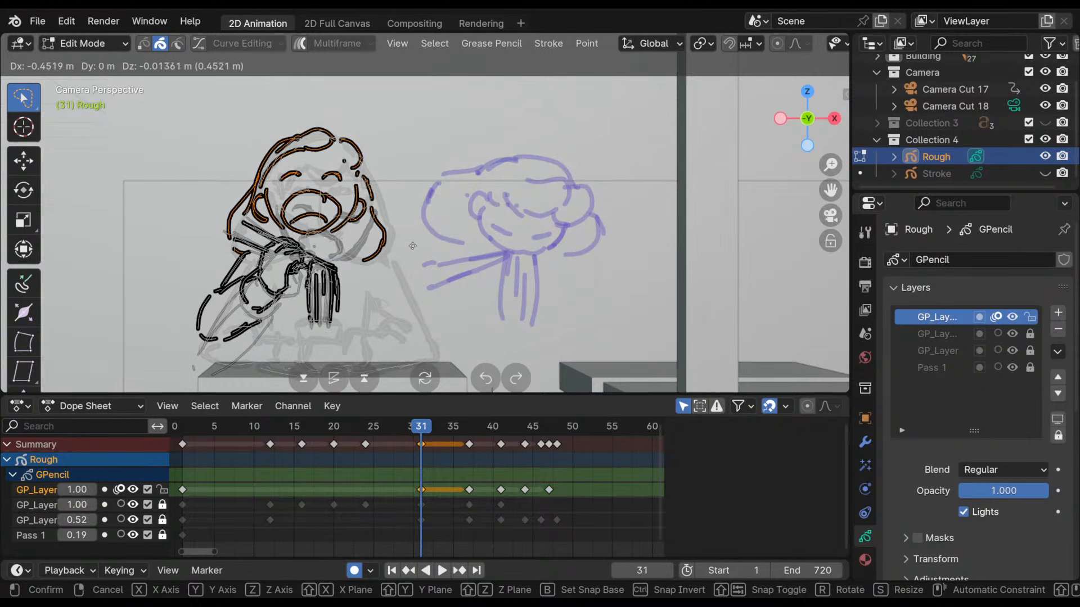
left_click(412, 251)
- Nudge the new head at frame 31 slightly to fit the body and go to frame 37
mouse_move(415, 430)
left_mouse_down()
mouse_move(432, 444)
mouse_move(410, 443)
mouse_move(420, 443)
left_mouse_up()
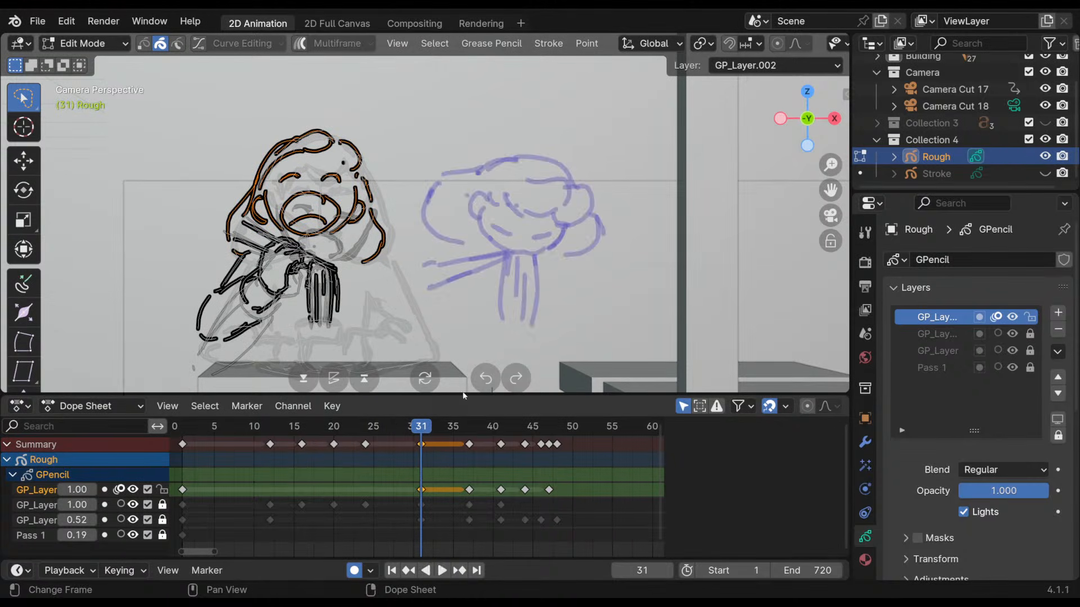
key("g")
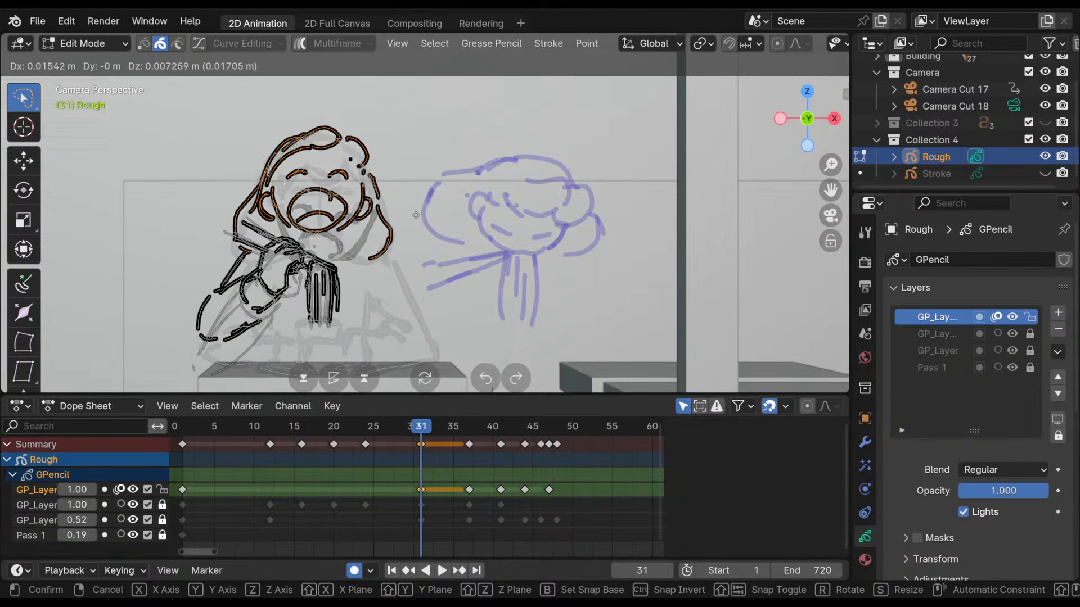
left_click(415, 215)
left_click_drag(461, 431, 469, 431)
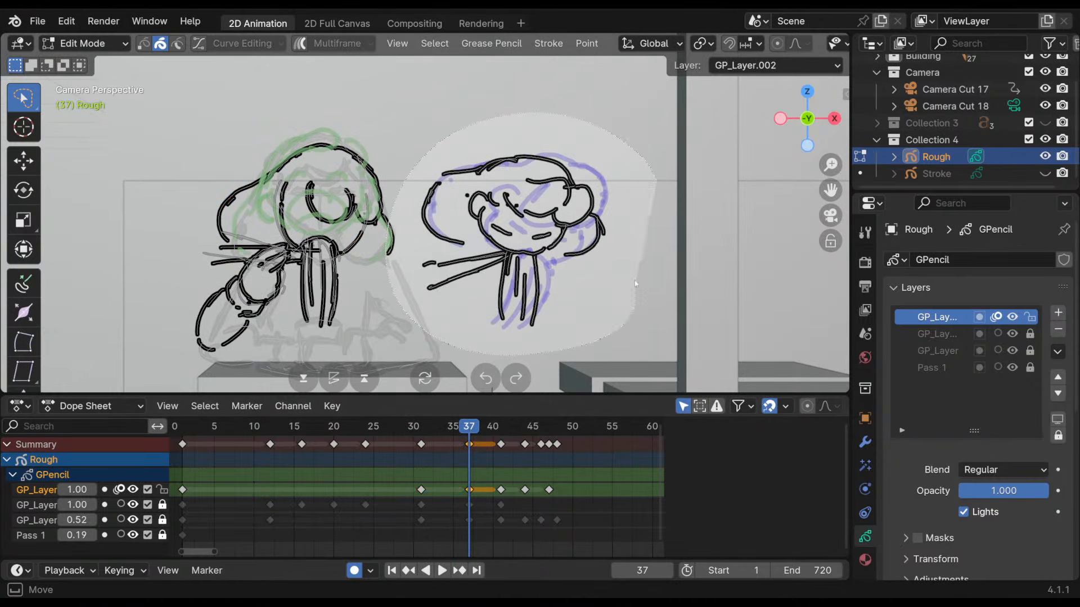
key("a")
key("g")
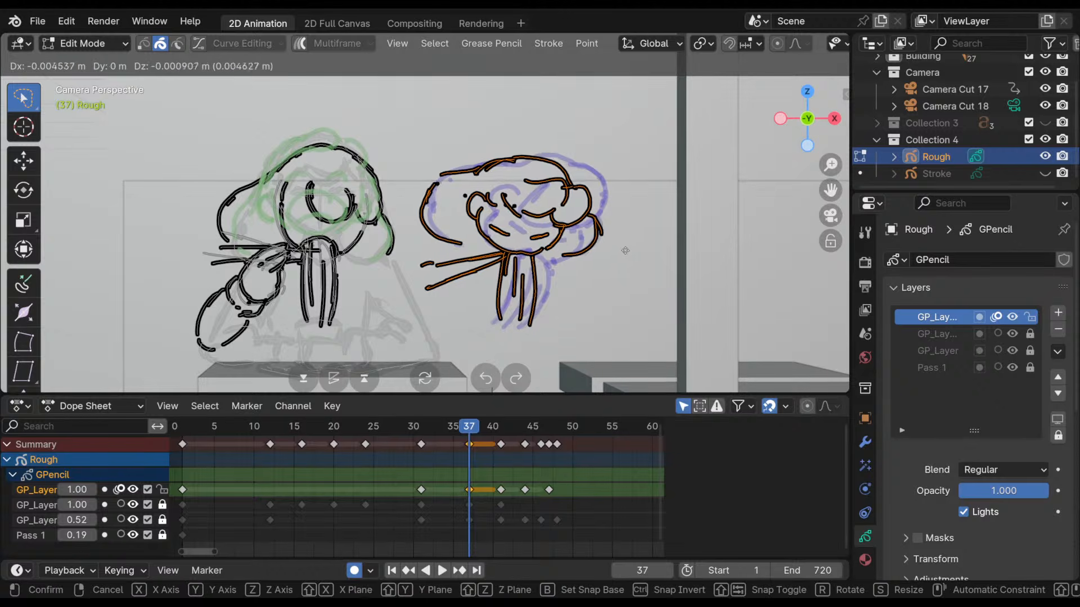
key("Escape")
- Switch to the second GP_Layer in Draw Mode and erase most of the old head's outer hair at frame 37
left_click(469, 505)
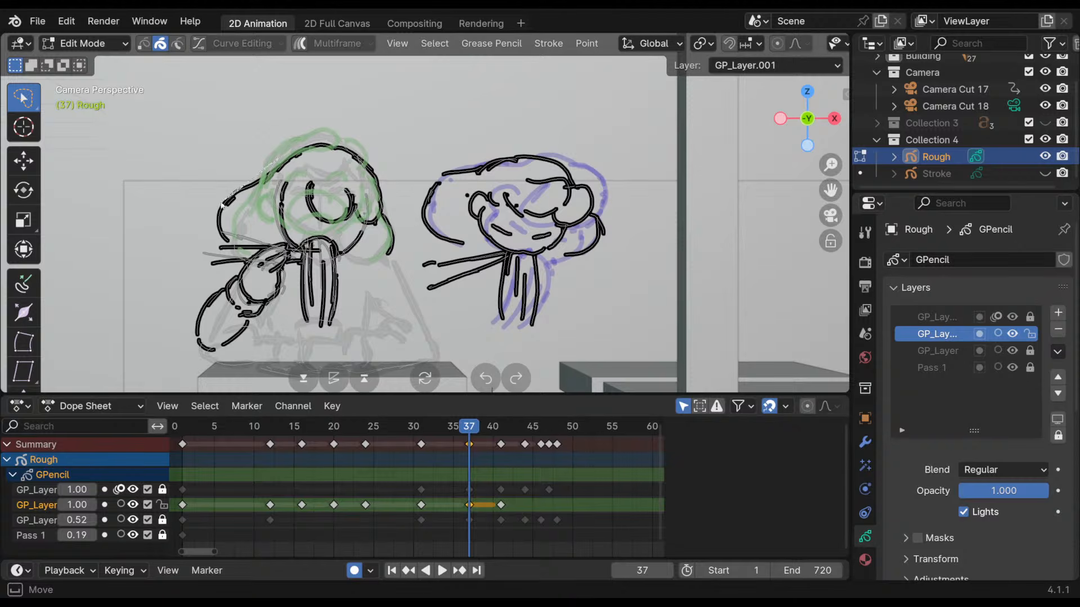
left_click(83, 51)
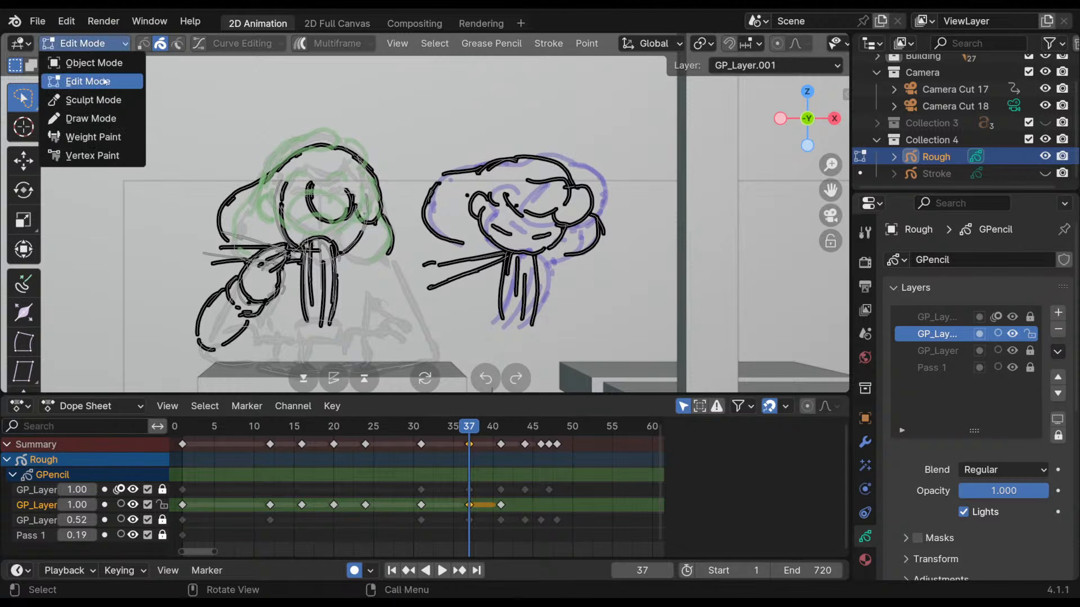
left_click(106, 117)
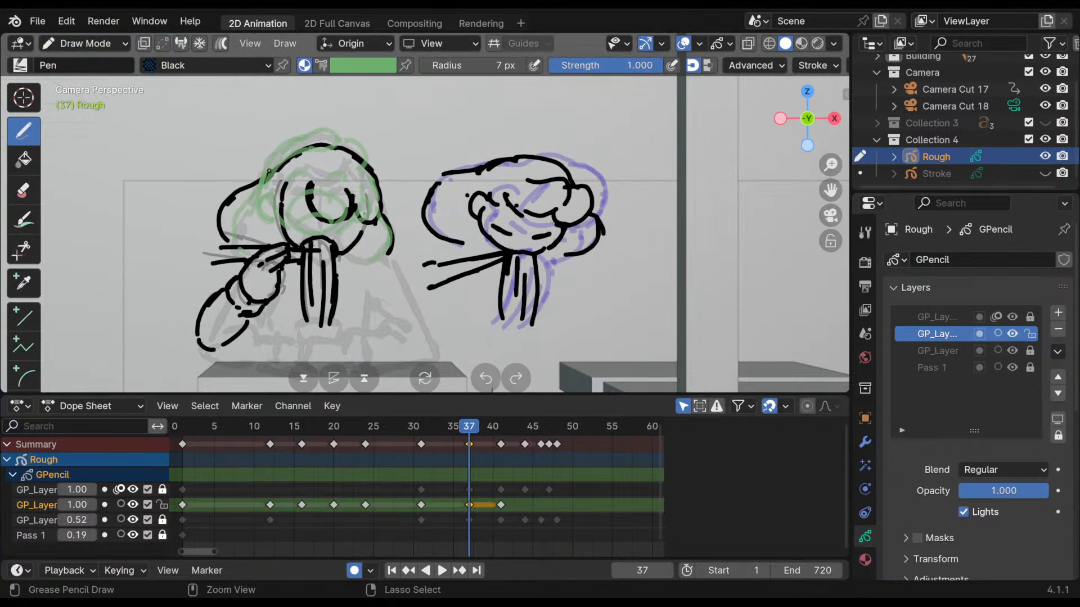
key("ctrl+z")
key("ctrl+z")
key("ctrl+z")
key("ctrl+z")
key("ctrl+z")
key("ctrl+z")
key("ctrl+z")
key("ctrl+z")
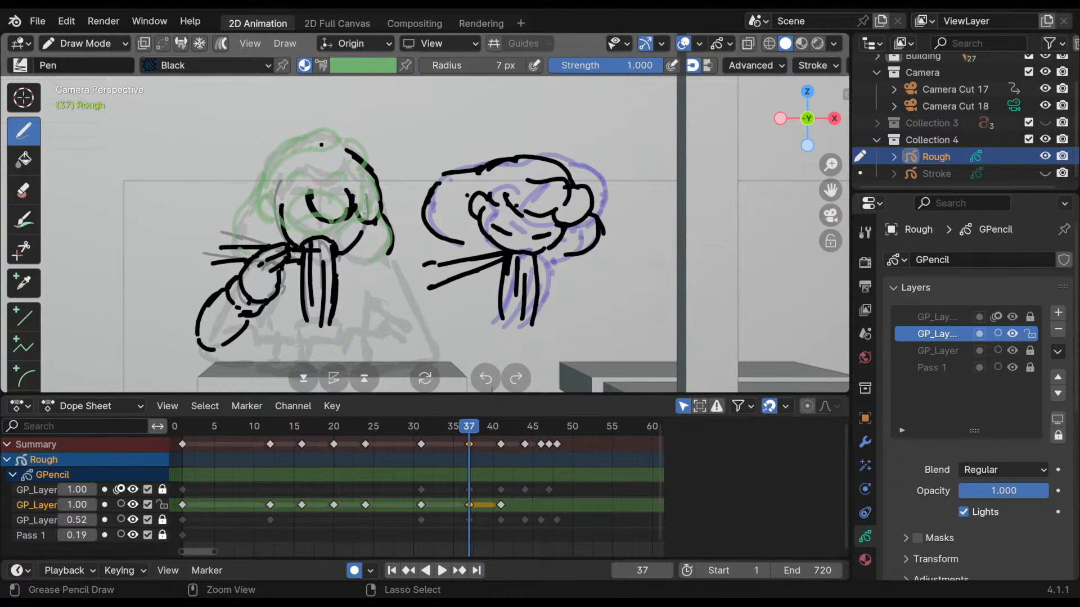
- Erase the remaining hair, face outline and mouth of the old head at frame 37, keeping the hand and noodles
key("ctrl+z")
key("ctrl+z")
key("ctrl+z")
key("ctrl+z")
key("ctrl+z")
key("ctrl+z")
key("ctrl+z")
key("ctrl+z")
key("ctrl+z")
key("ctrl+z")
key("ctrl+z")
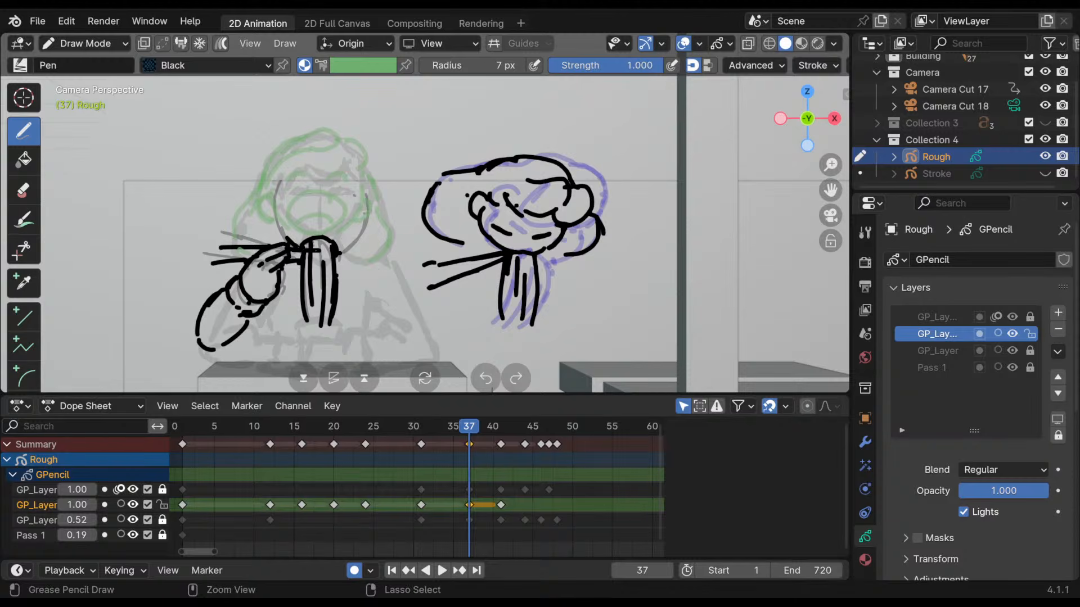
key("ctrl+z")
key("ctrl+z")
key("ctrl+z")
key("ctrl+z")
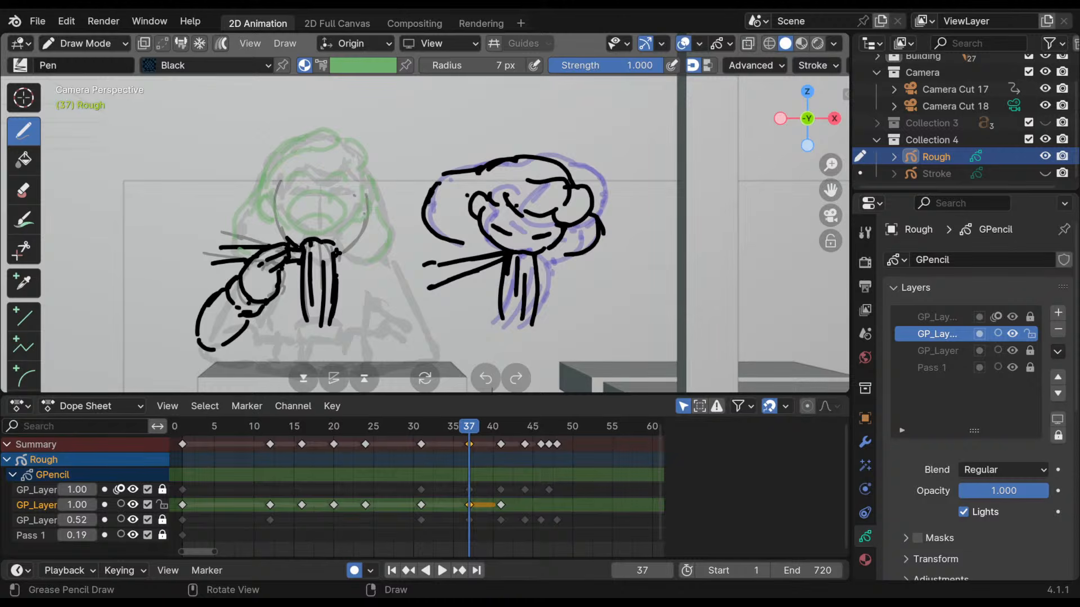
- Erase the old chopstick lines behind the hand at frame 37 and redraw both chopsticks
key("ctrl+z")
key("ctrl+z")
key("ctrl+z")
middle_click_drag(516, 214, 514, 217, "shift")
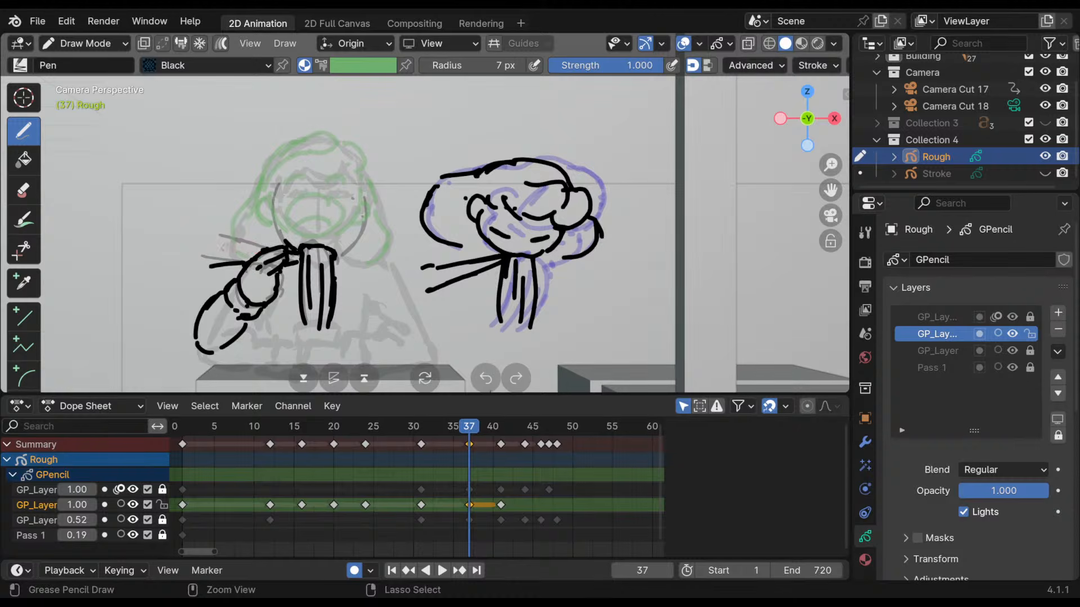
left_click_drag(206, 266, 257, 256)
key("ctrl+z")
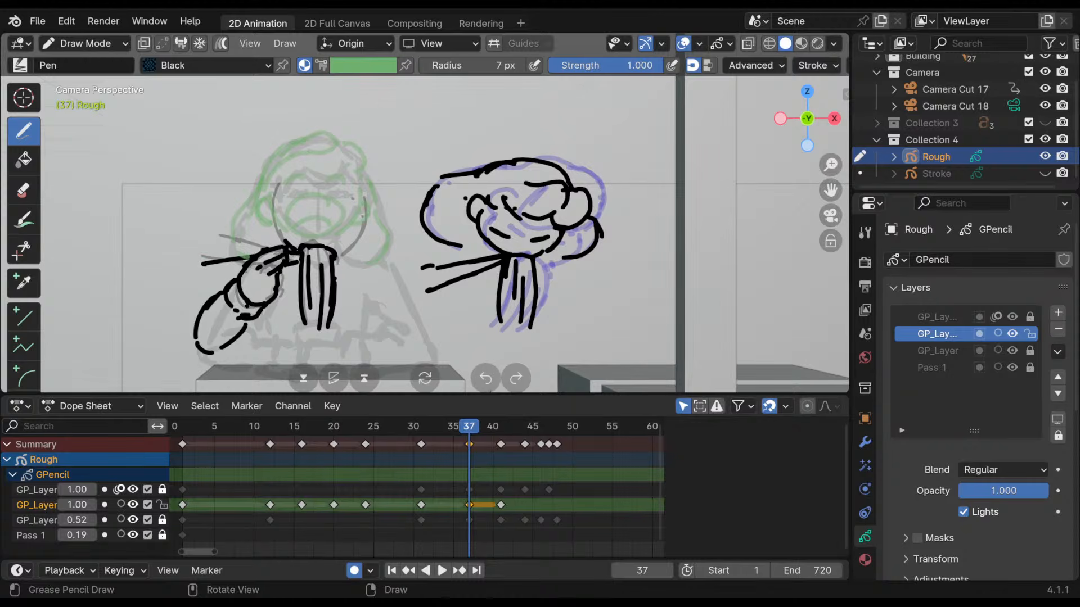
left_click_drag(205, 283, 243, 270)
- Select the new head with its chopsticks and noodles at frame 37 on the top GP_Layer and try moving it
left_click(469, 490)
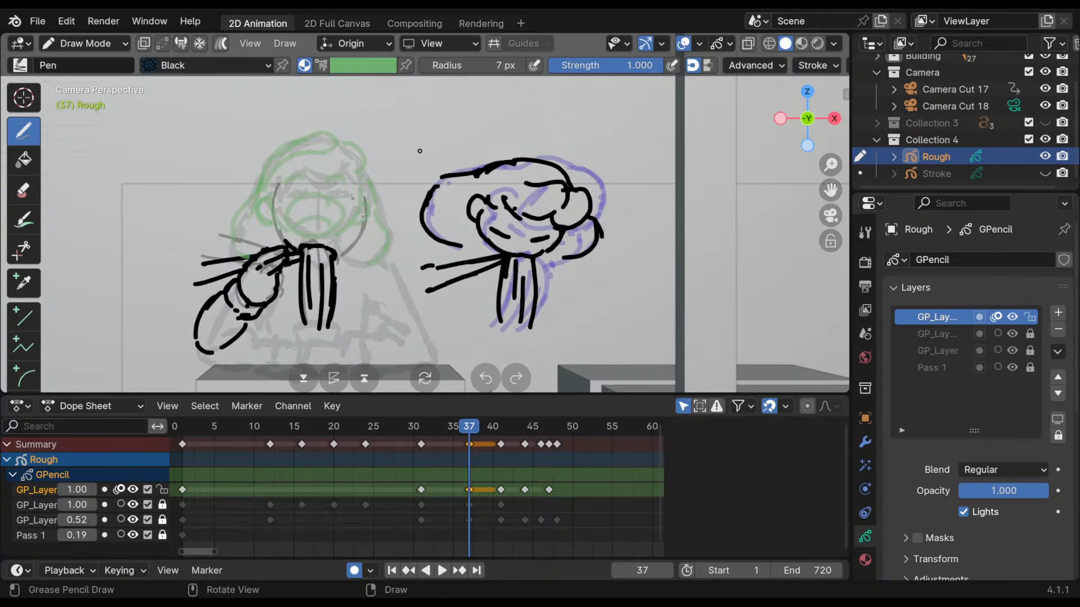
left_click(84, 44)
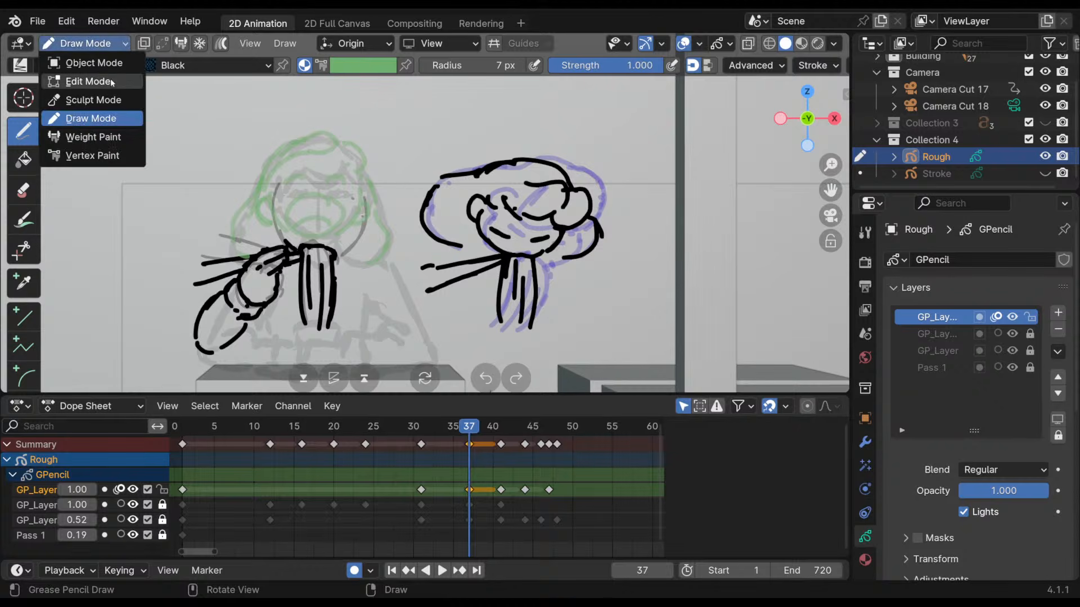
left_click(93, 80)
left_click_drag(629, 119, 385, 354)
key("g")
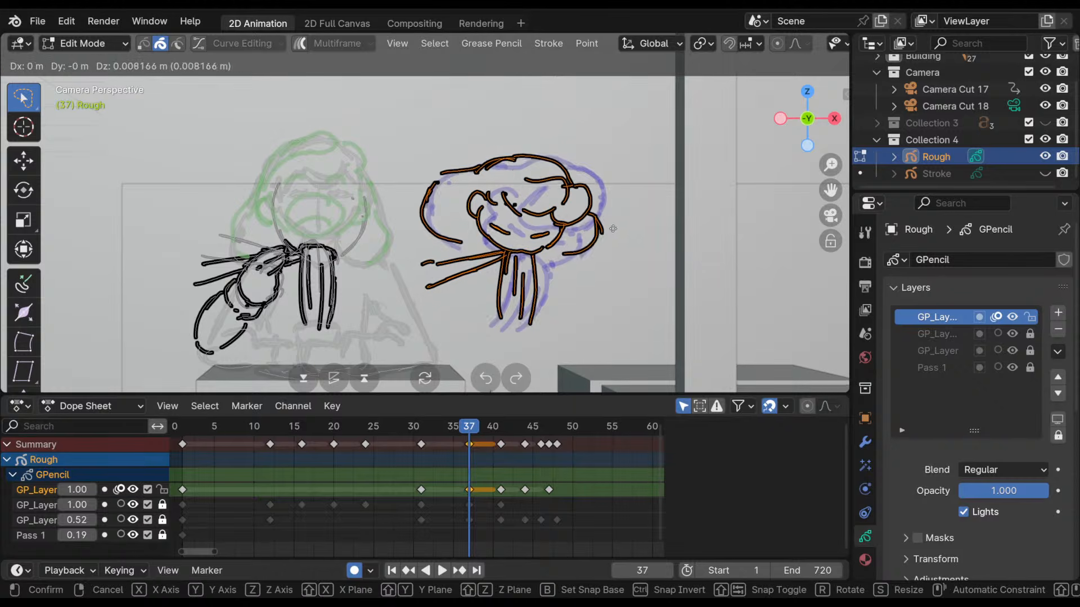
left_click(602, 220)
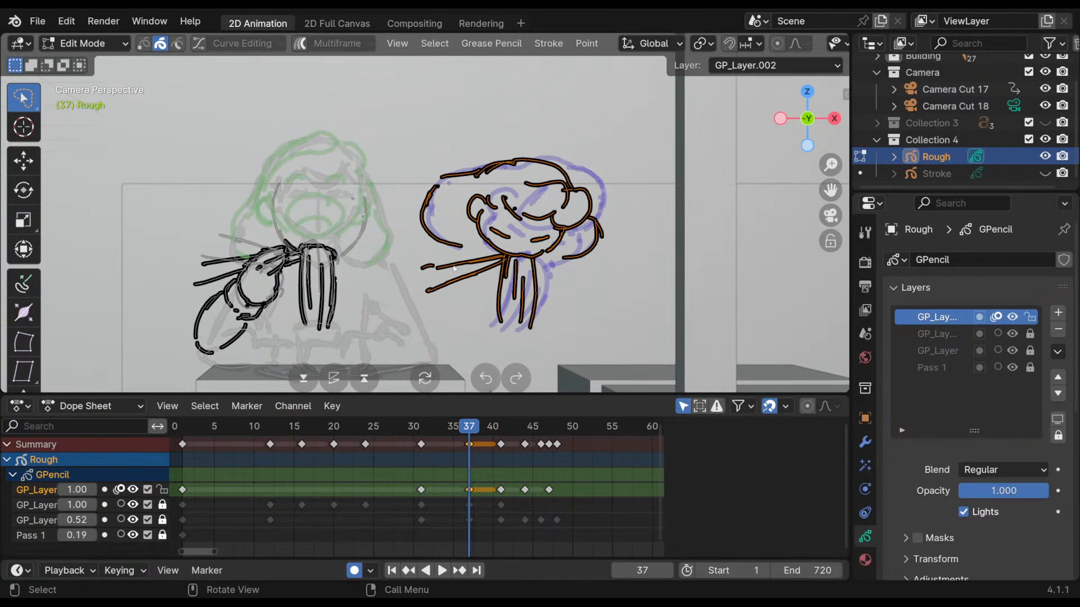
- Return to Draw Mode, erase the chopsticks and noodles beside the new head and complete its chin line
left_click(85, 44)
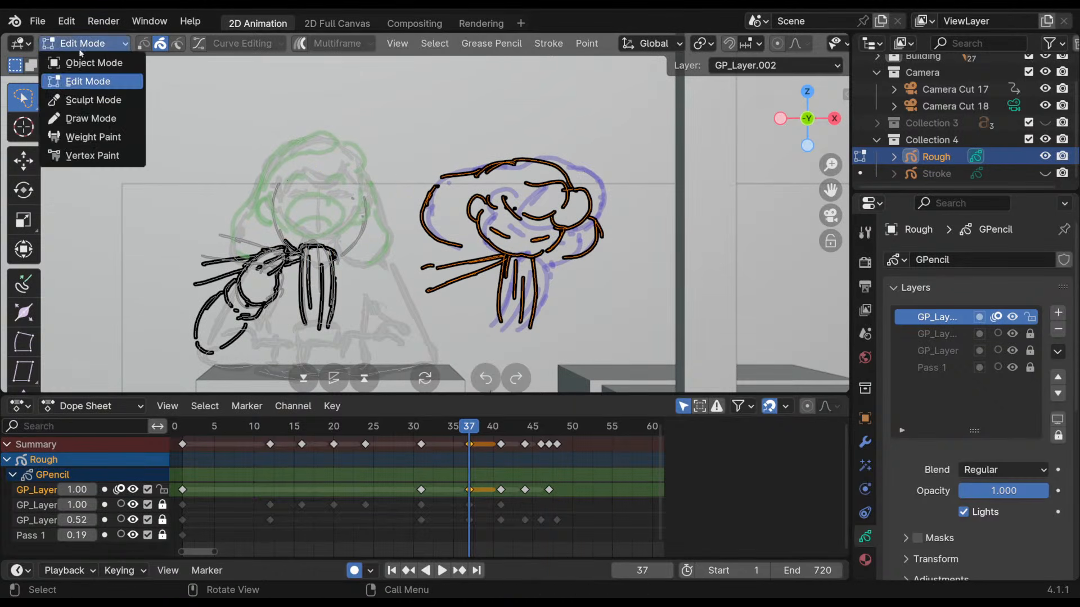
left_click(106, 117)
key("ctrl+z")
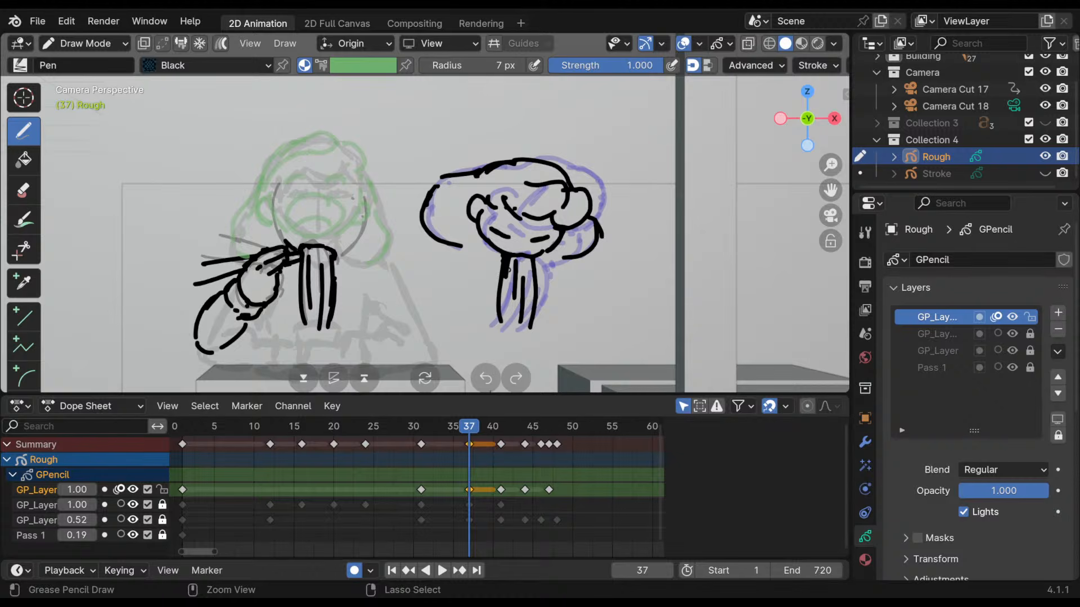
left_click_drag(510, 262, 508, 272)
key("ctrl+z")
key("ctrl+z")
key("ctrl+z")
key("ctrl+z")
key("ctrl+z")
key("ctrl+z")
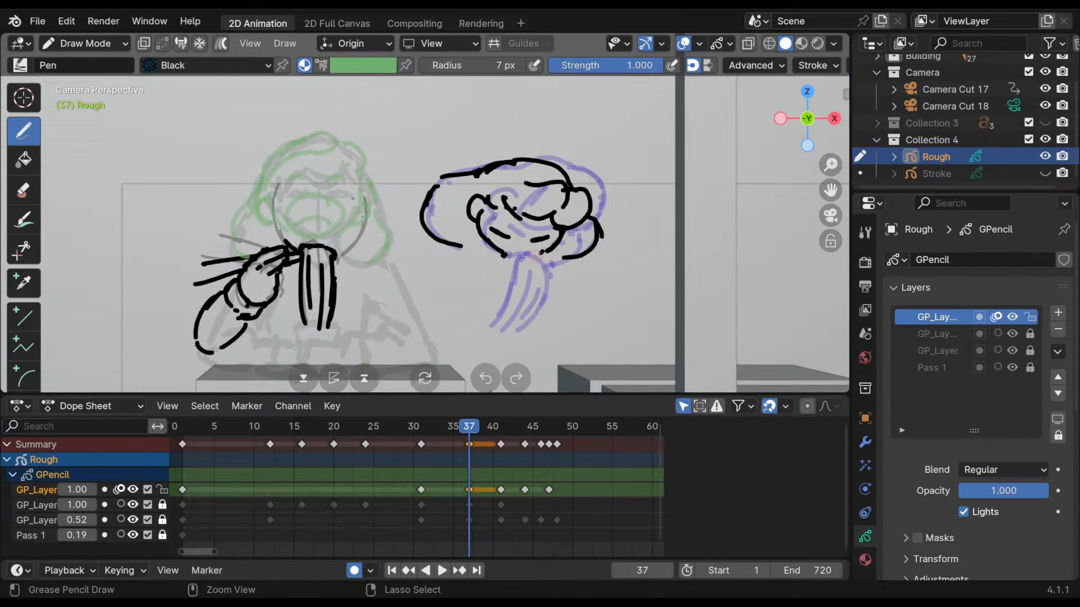
left_click_drag(535, 258, 548, 252)
- Move the new head at frame 37 onto the body, scale it by about 1.09 and lower it about 0.015 m
left_click(90, 43)
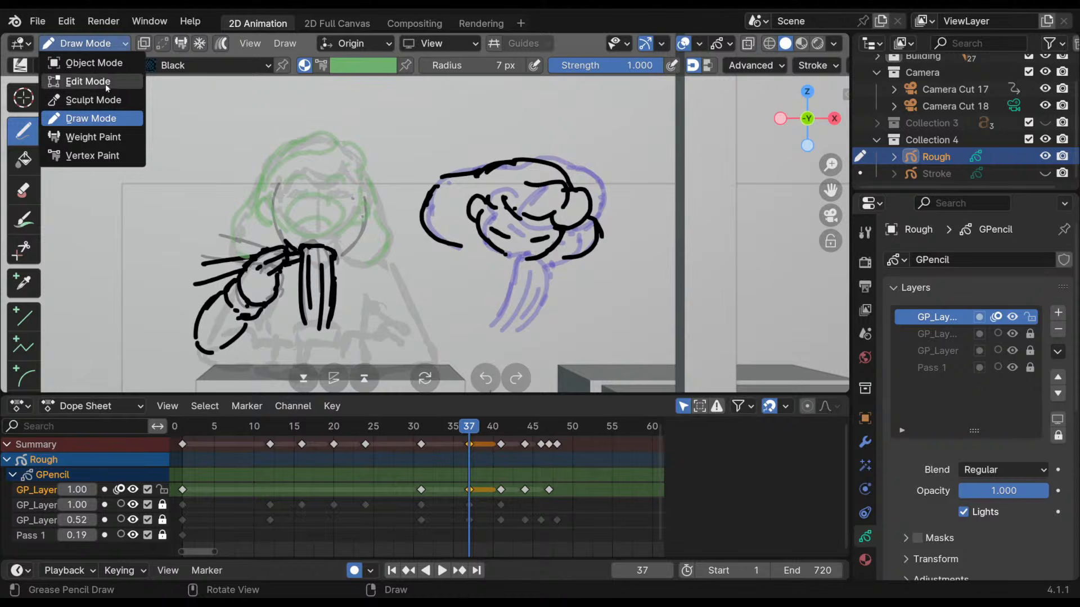
left_click(88, 81)
key("g")
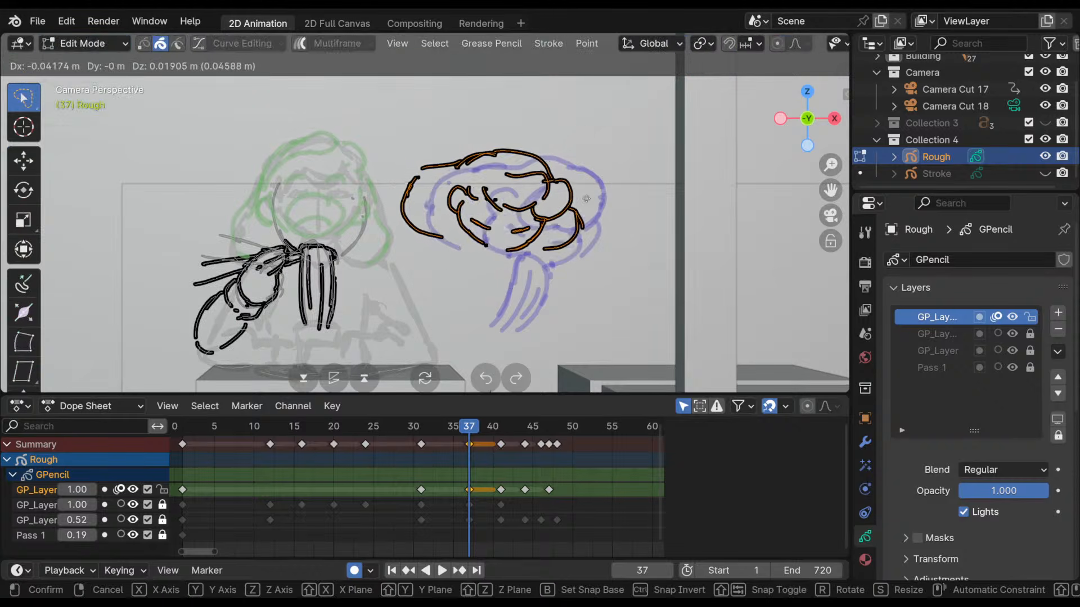
left_click(422, 202)
key("s")
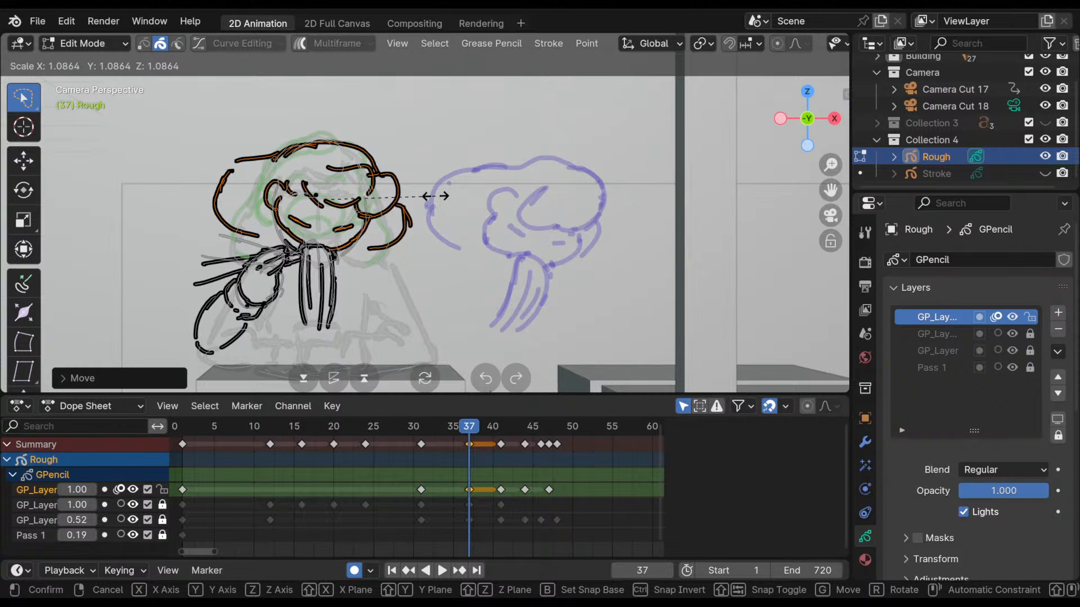
left_click(437, 195)
key("g")
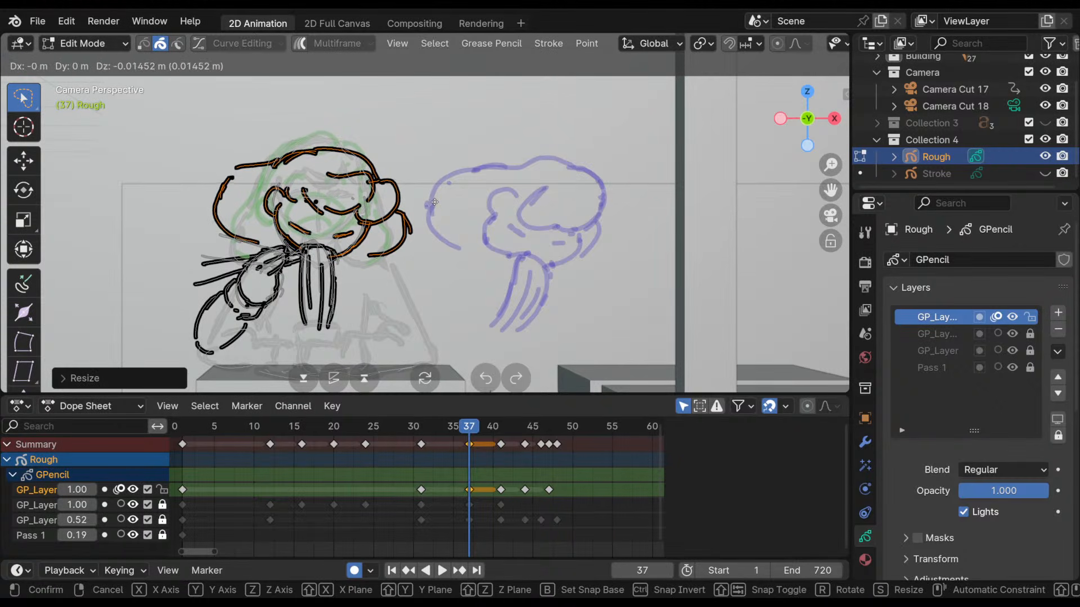
left_click(437, 203)
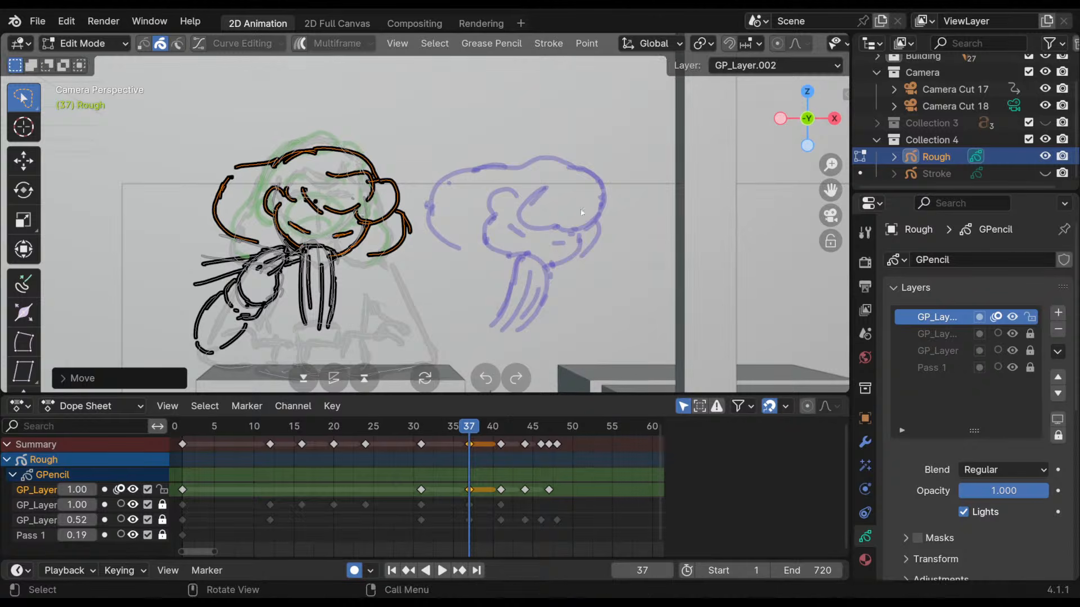
- In Draw Mode on GP_Layer.001, erase the old head and noodles over the body at frame 41
left_click(162, 490)
left_click(162, 505)
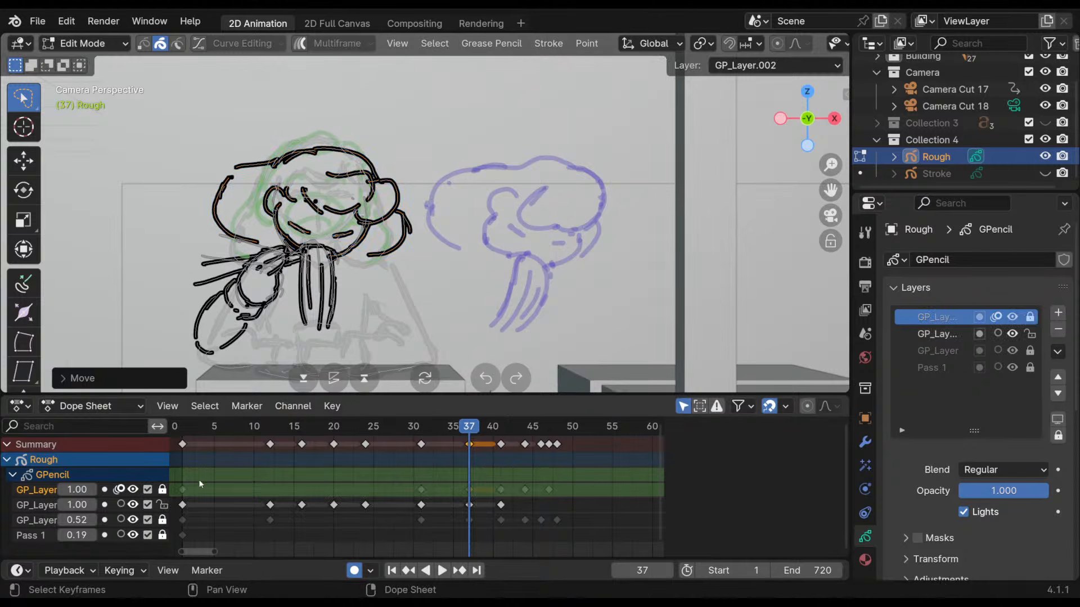
left_click(466, 505)
left_click(85, 44)
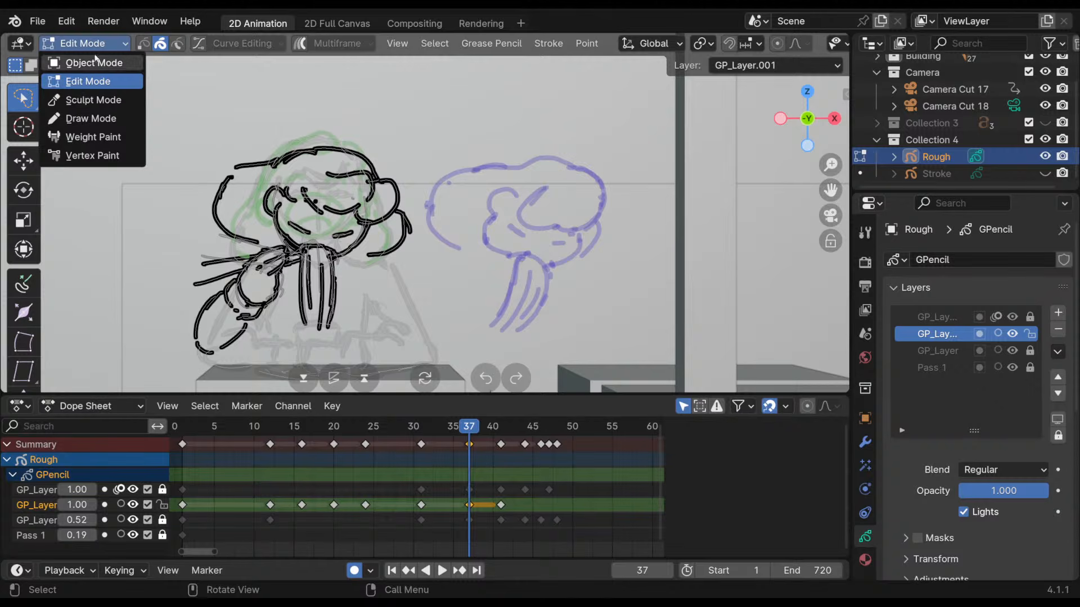
left_click(99, 118)
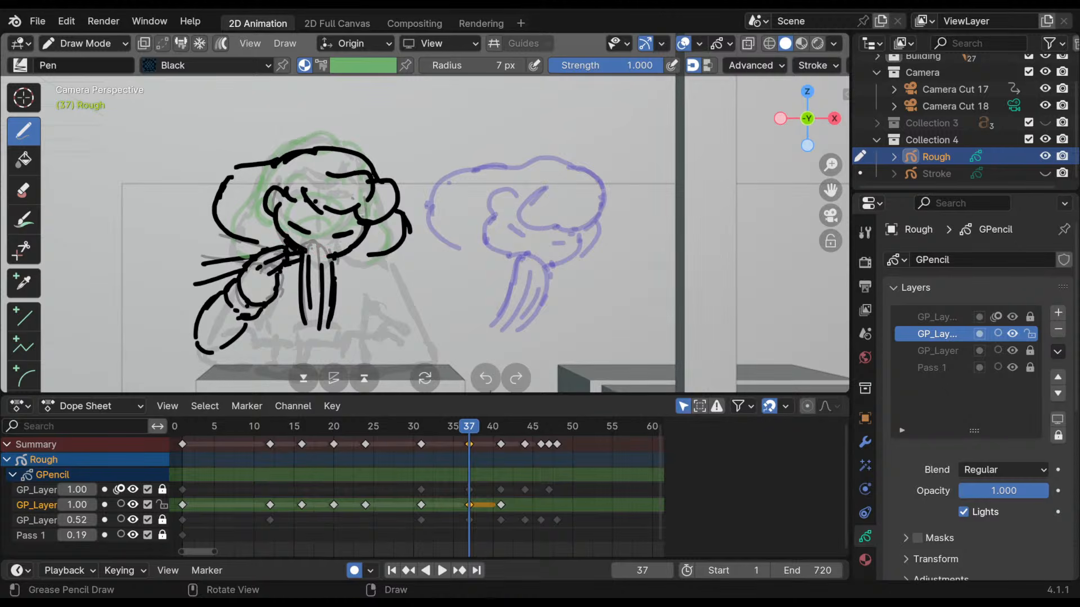
mouse_move(488, 424)
left_mouse_down()
mouse_move(446, 433)
mouse_move(525, 446)
mouse_move(447, 450)
mouse_move(511, 456)
mouse_move(484, 456)
mouse_move(501, 457)
mouse_move(499, 441)
left_mouse_up()
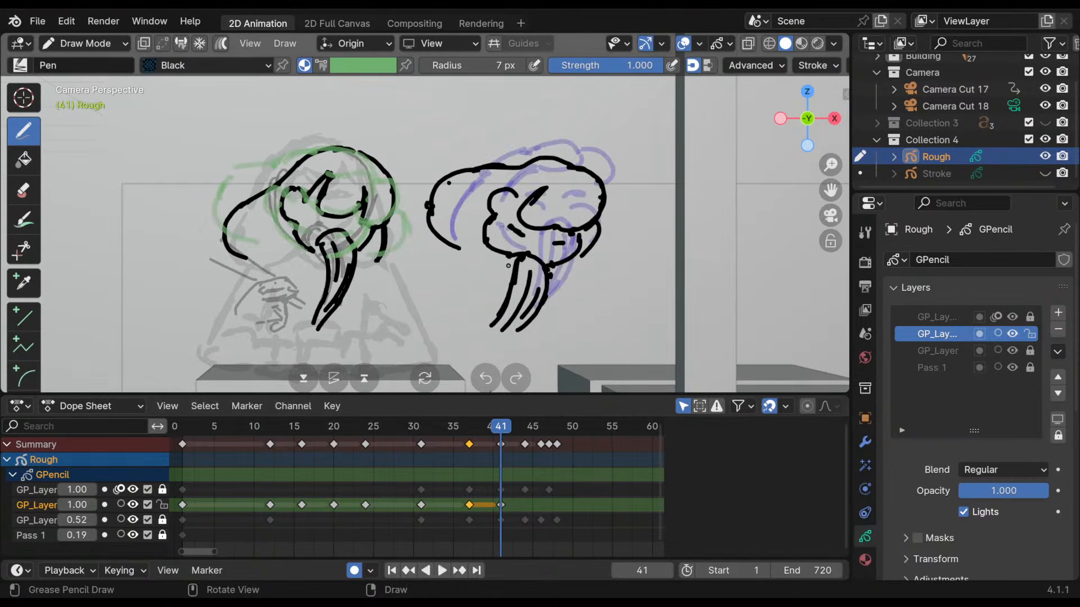
mouse_move(295, 165)
left_mouse_down("ctrl")
mouse_move(223, 236)
mouse_move(243, 257)
left_mouse_up("ctrl")
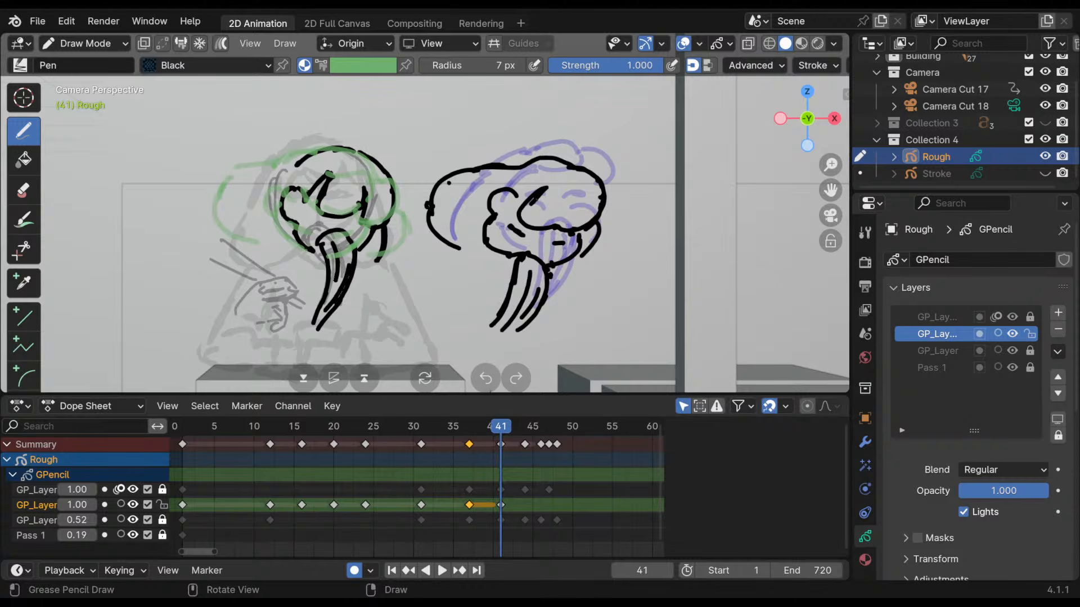
mouse_move(324, 315)
left_mouse_down("ctrl")
mouse_move(337, 259)
mouse_move(383, 236)
mouse_move(393, 191)
mouse_move(324, 217)
mouse_move(329, 174)
mouse_move(284, 216)
mouse_move(356, 135)
left_mouse_up("ctrl")
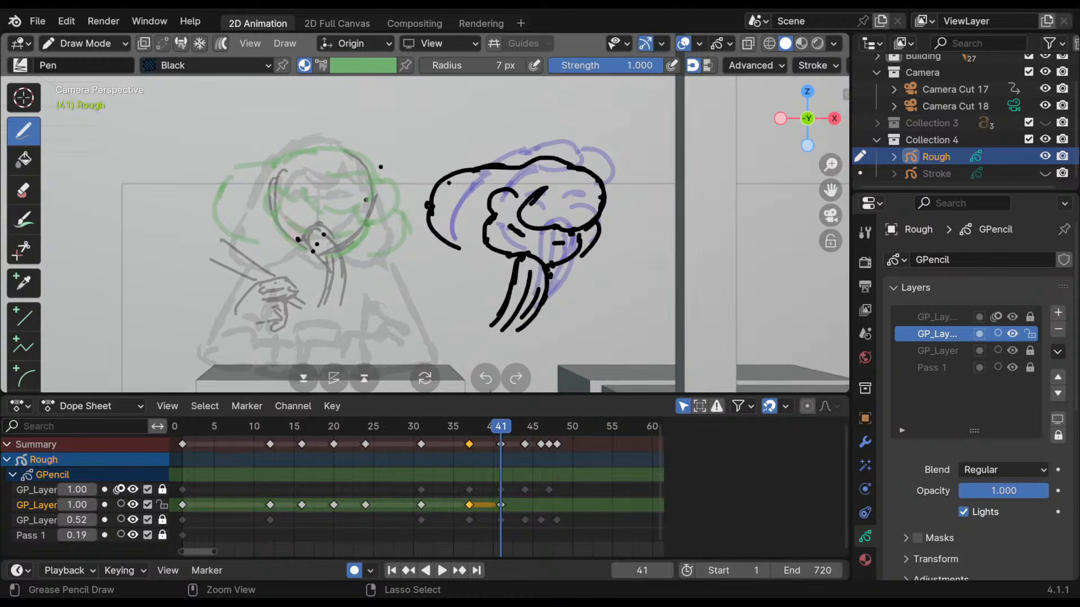
left_click(449, 182, "ctrl")
- Activate the top layer, unlock all layers, and try moving all strokes at frame 41 in Edit Mode
left_click(34, 490)
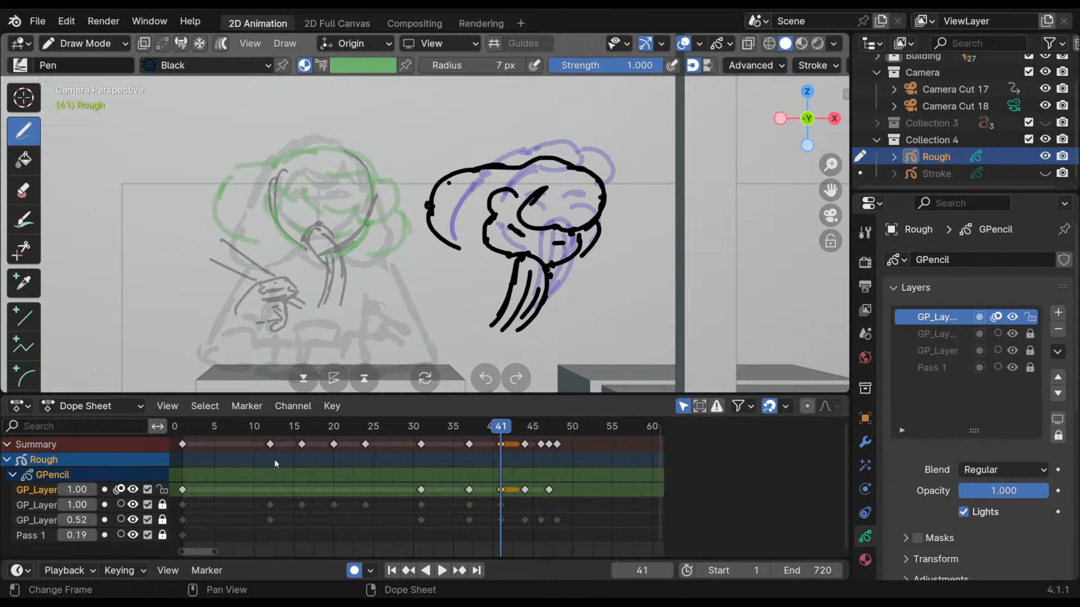
left_click(162, 505)
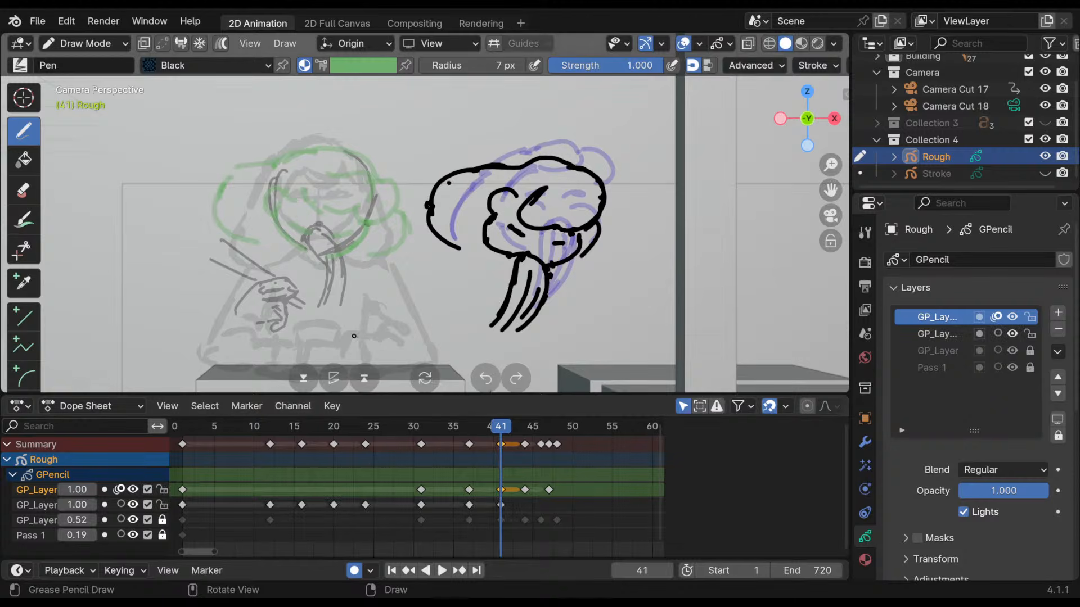
left_click(1057, 351)
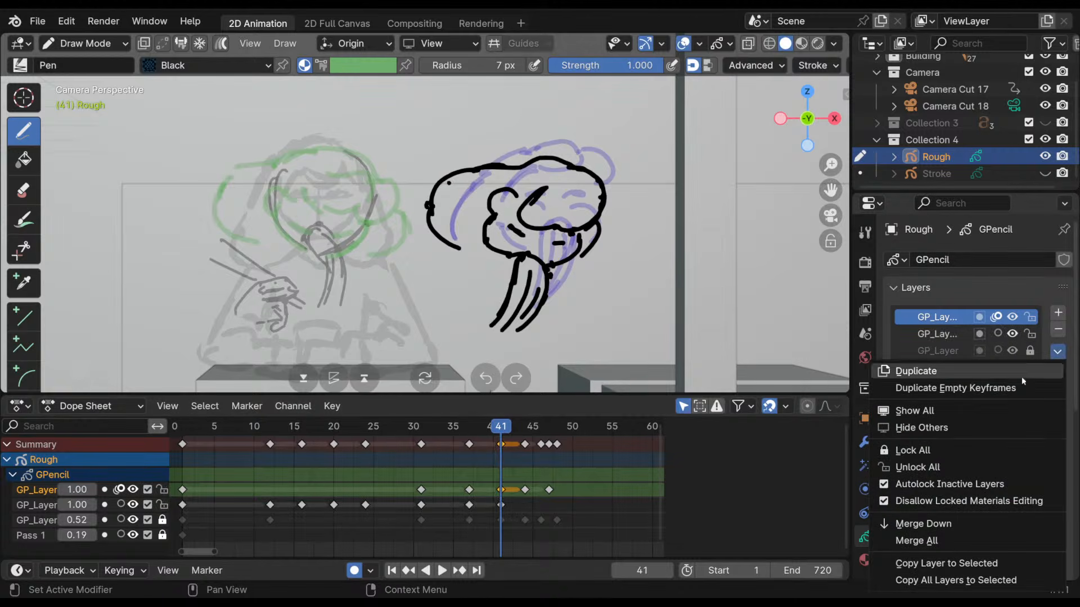
left_click(938, 466)
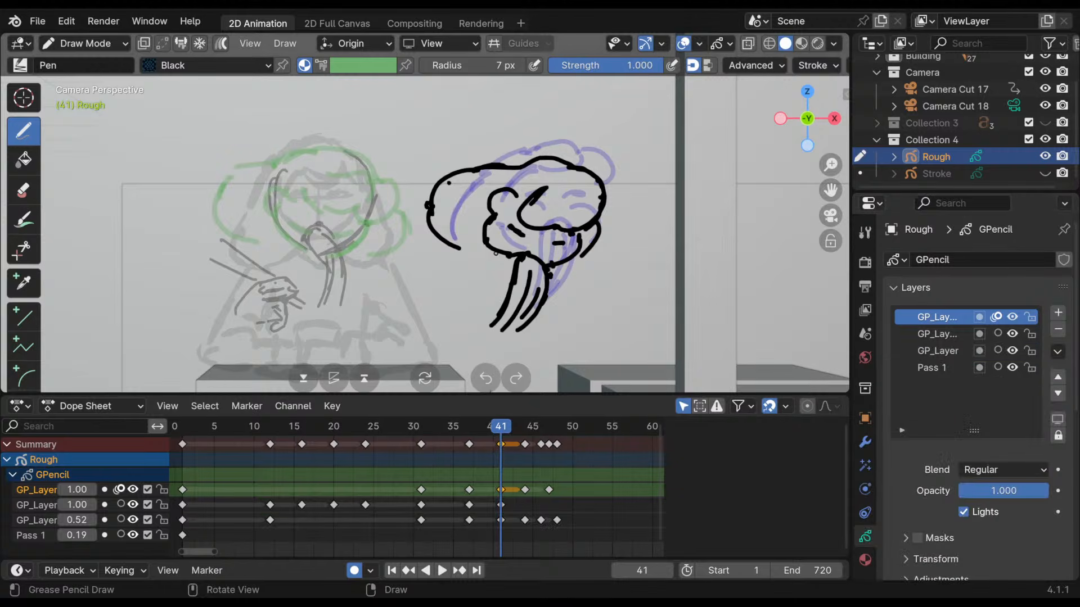
left_click(84, 44)
left_click(84, 79)
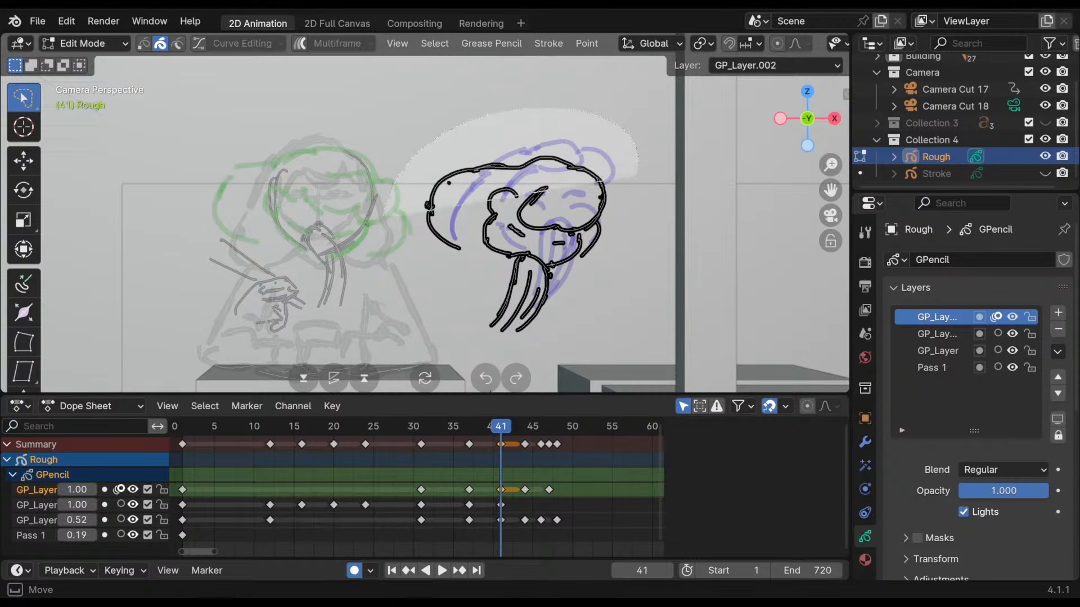
key("a")
key("g")
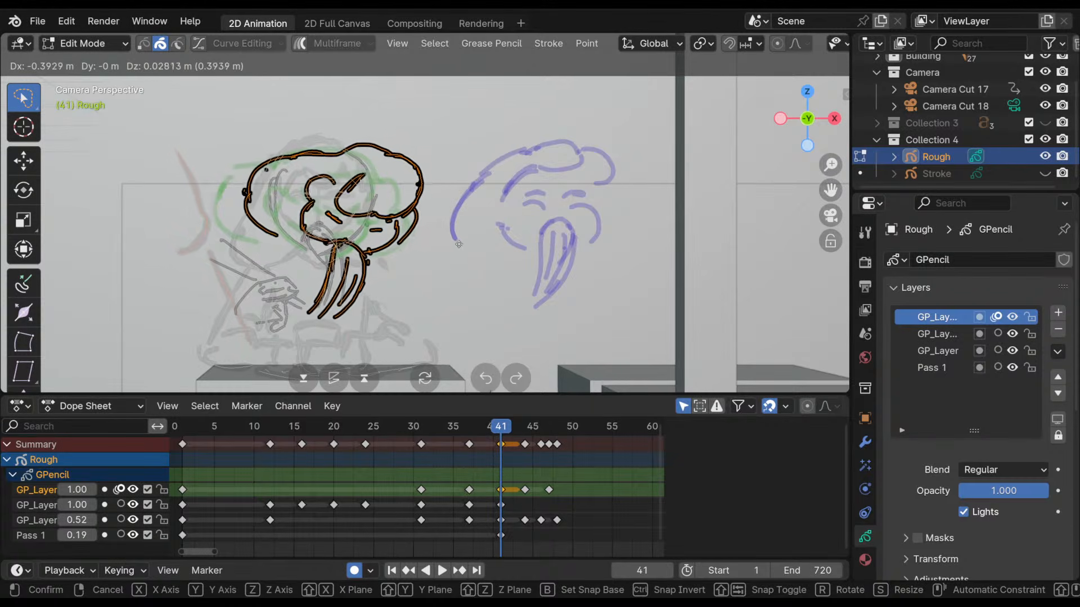
key("Escape")
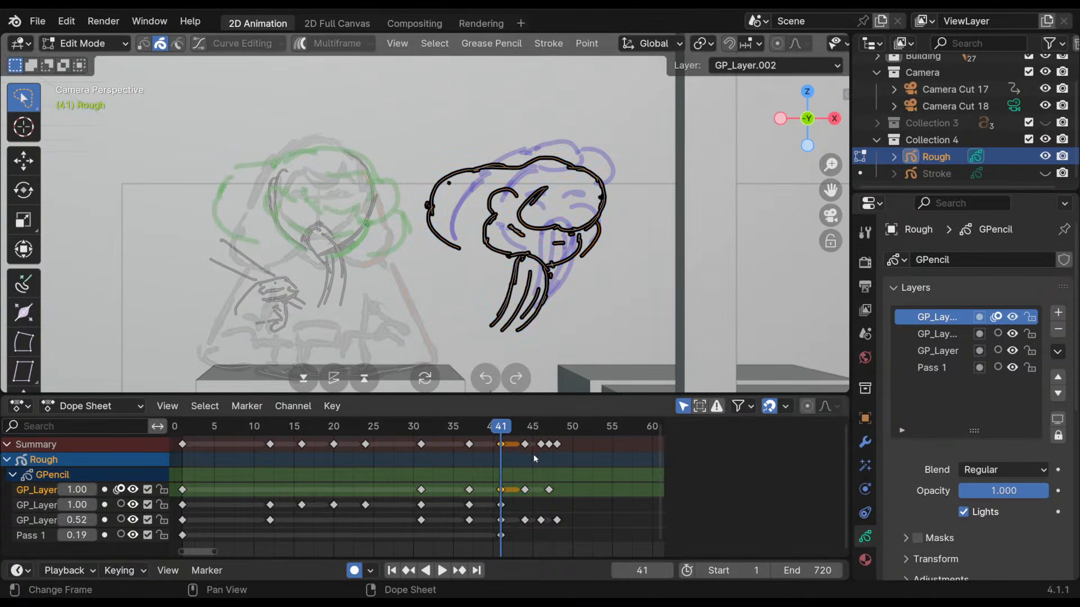
- Lock the three layers below the top one and move the selected new head at frame 41 onto the body
left_click(162, 505)
left_click(163, 521)
left_click(163, 535)
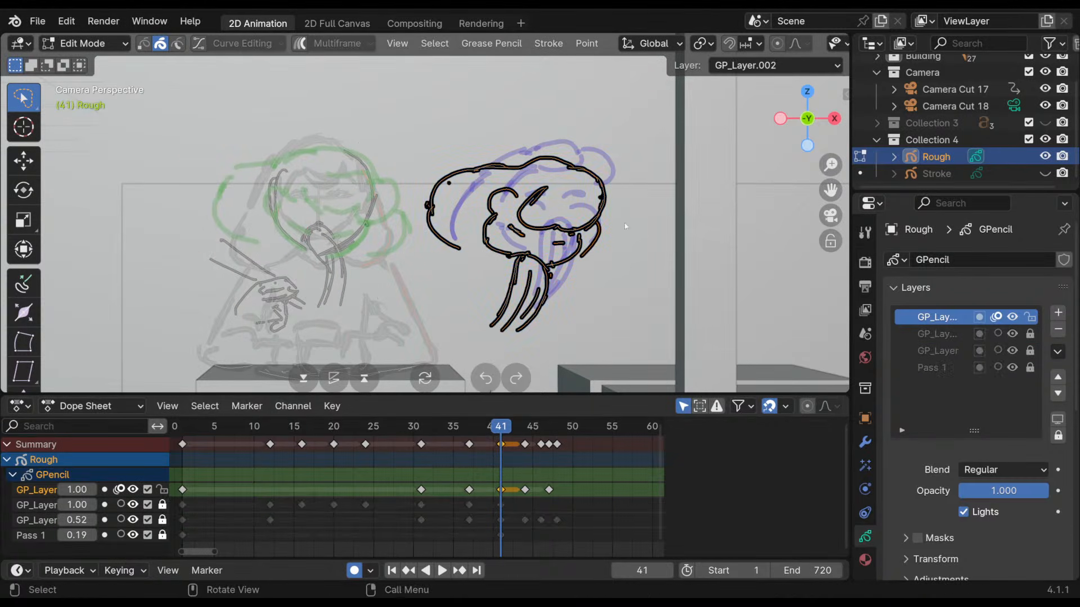
key("g")
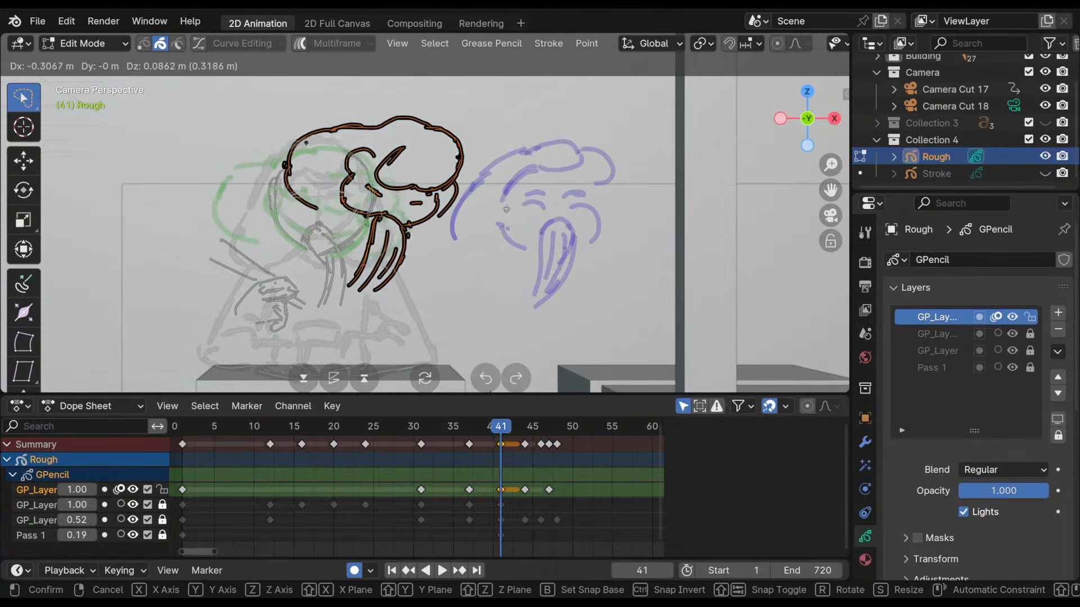
left_click(465, 240)
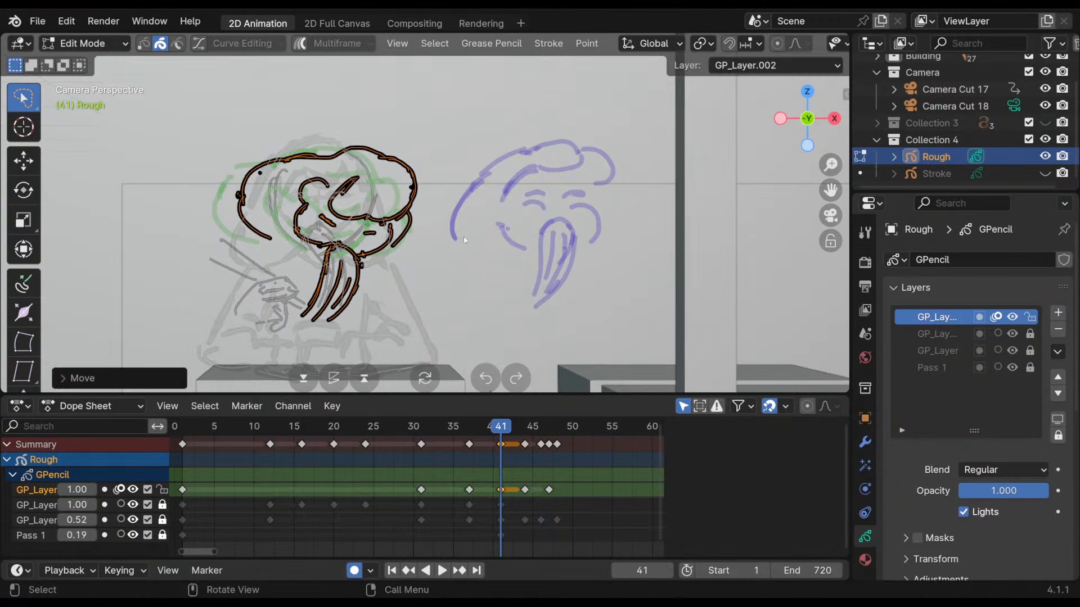
- Rotate the head at frame 41 by about -8.8°, shift it about 0.008 m along X and return to Draw Mode
key("r")
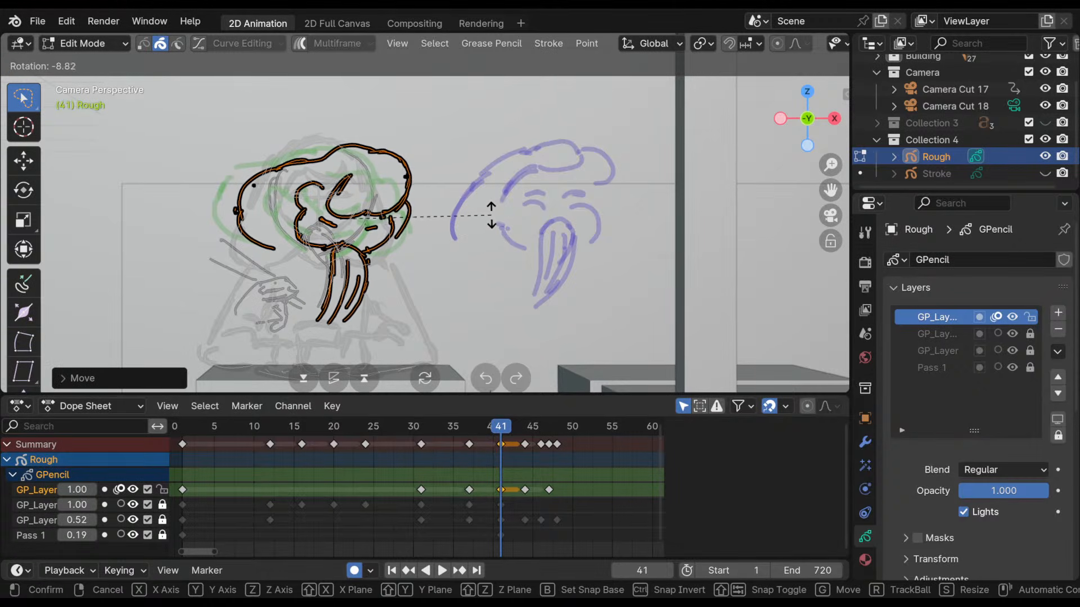
left_click(491, 215)
key("g")
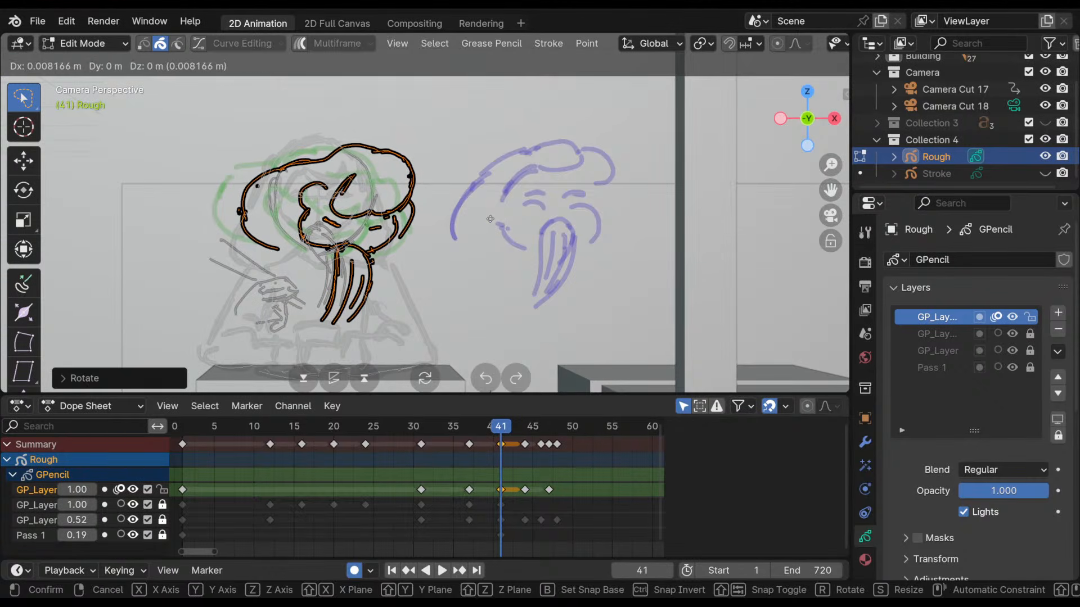
left_click(497, 200)
left_click(85, 43)
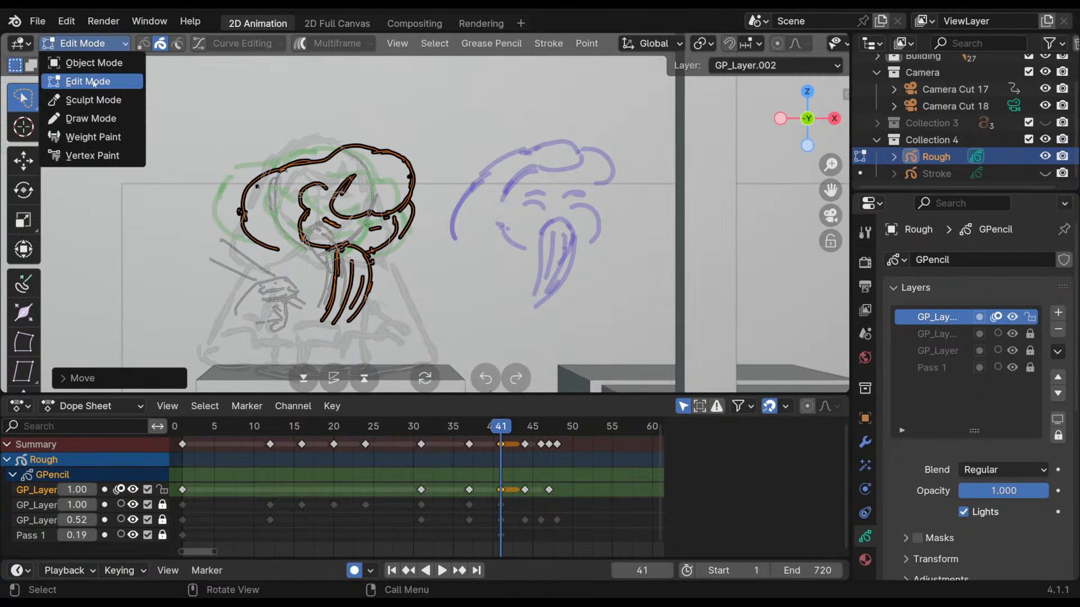
left_click(79, 118)
- Compare the head poses at keyframes 31, 37 and 41 and play the animation to check the motion
key("Down")
key("Up")
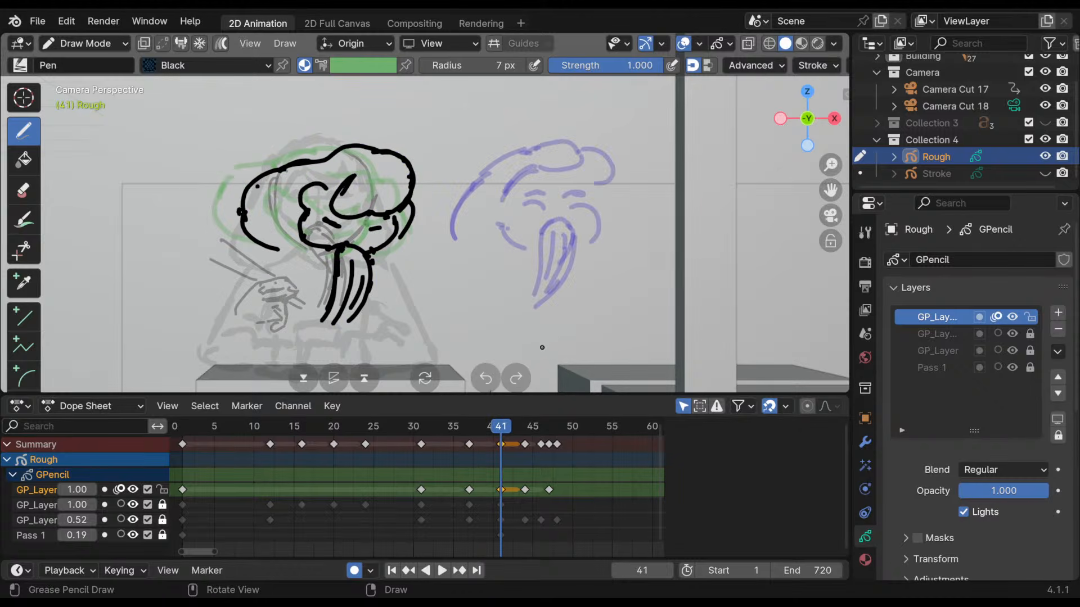
key("Down")
key("Down")
key("Up")
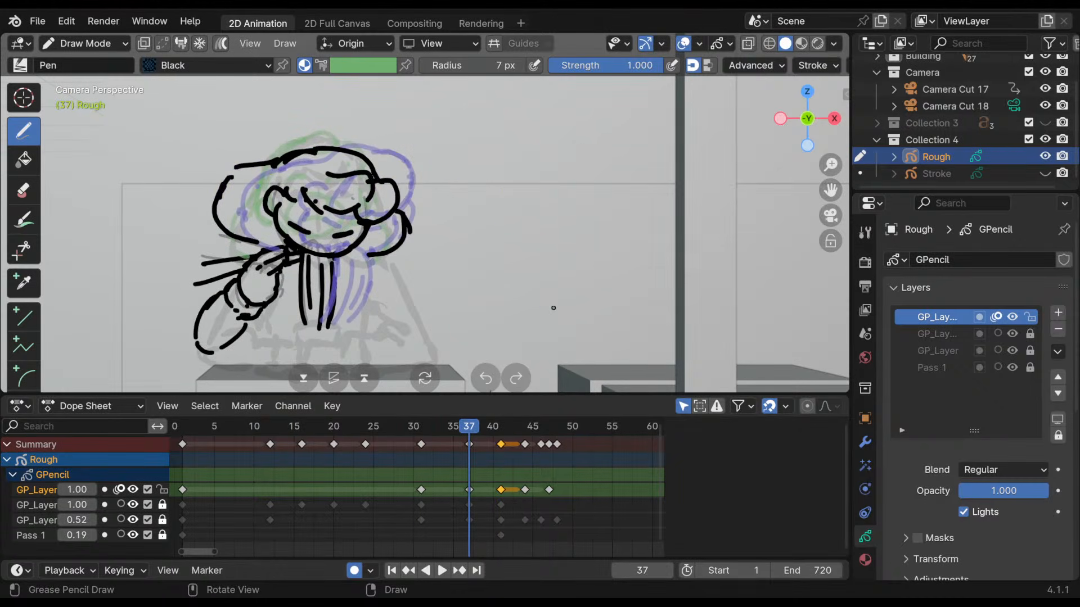
key("Up")
key("Down")
key("Down")
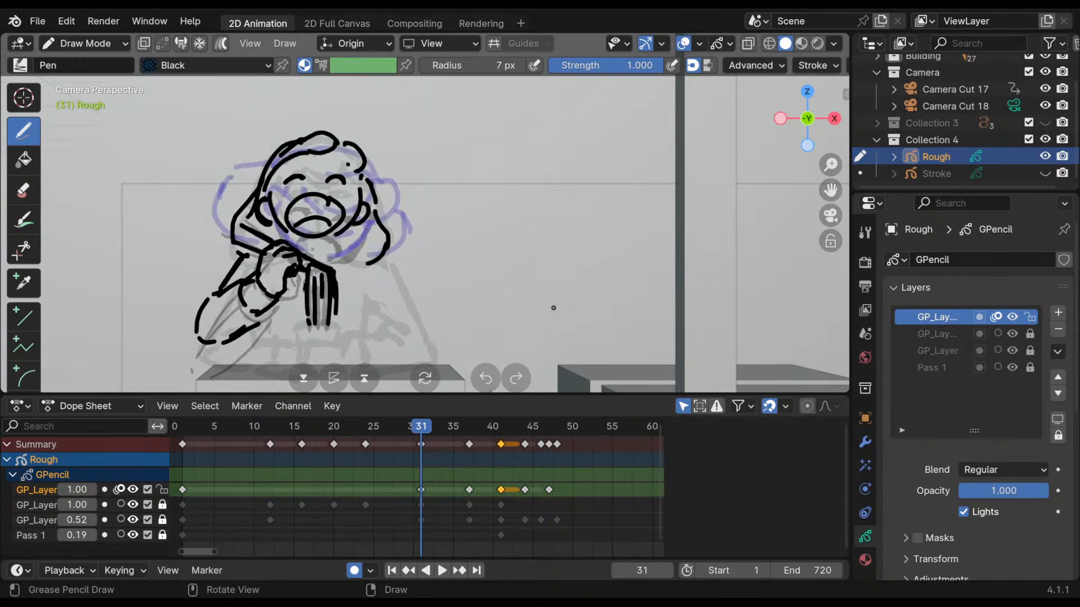
key("Up")
key("Up")
key("Down")
key("Up")
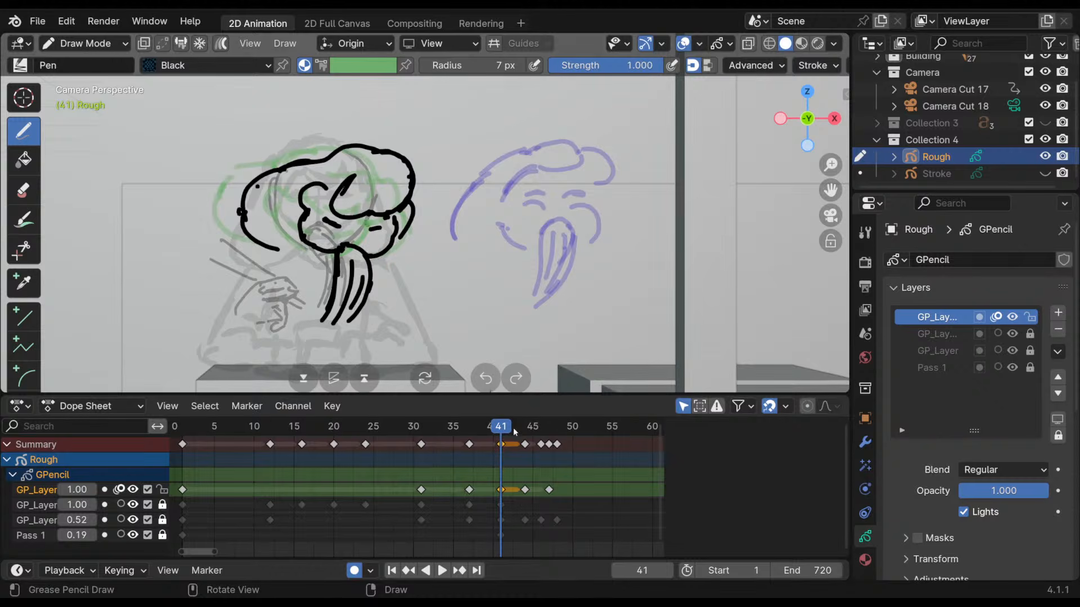
key("space")
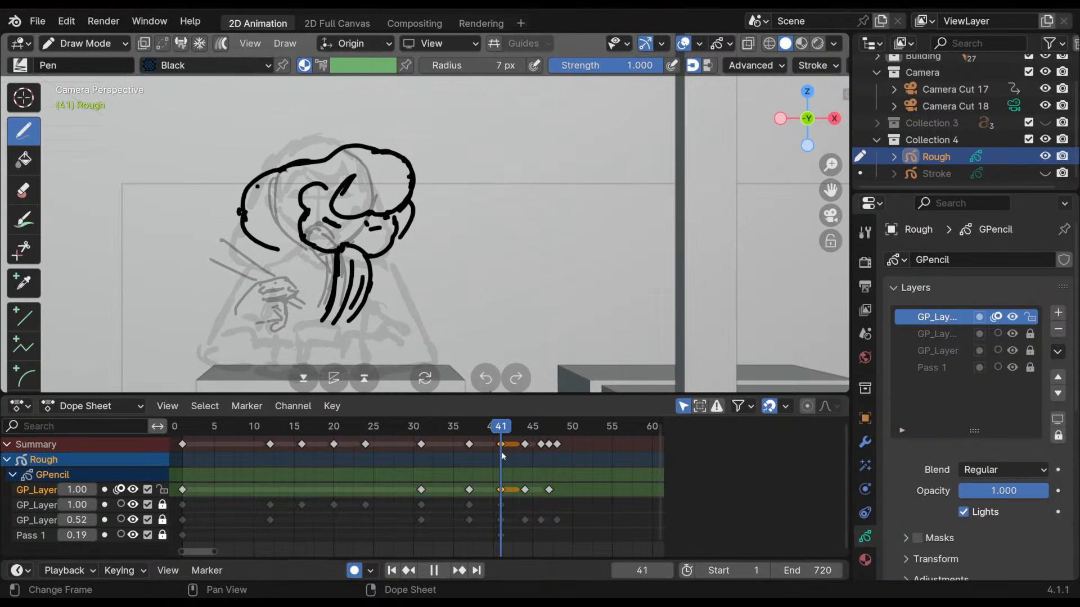
key("space")
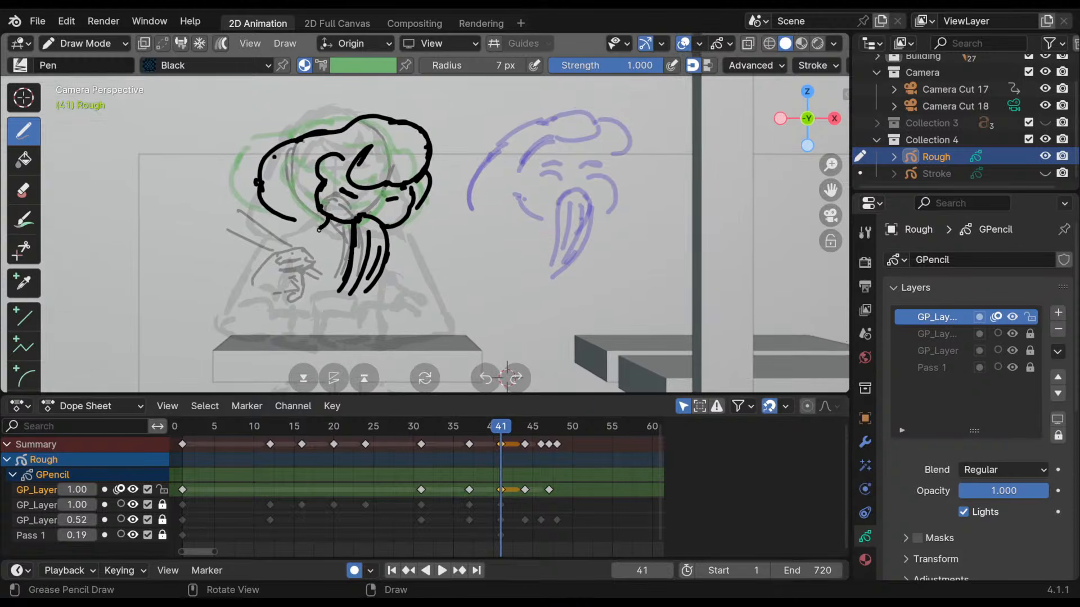
- Draw the shoulder and arm line on the chopstick side at frame 41, from the chin down to the elbow
key("ctrl+z")
left_click_drag(327, 219, 322, 227)
mouse_move(321, 227)
left_mouse_down()
mouse_move(338, 236)
mouse_move(299, 232)
mouse_move(323, 220)
mouse_move(341, 250)
mouse_move(243, 268)
mouse_move(215, 288)
left_mouse_up()
key("ctrl+z")
key("ctrl+z")
key("ctrl+z")
left_click_drag(217, 290, 229, 307)
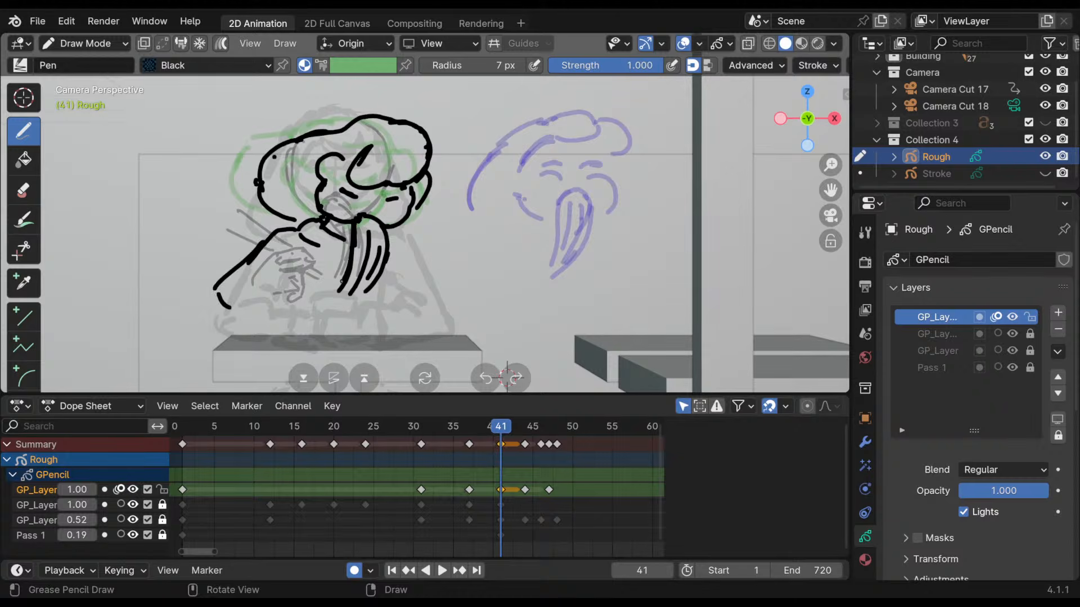
- Draw the opposite shoulder line beside the noodles at frame 41, sloping down and outward
left_click(392, 243)
left_click_drag(394, 243, 433, 297)
key("ctrl+z")
key("ctrl+z")
left_click_drag(400, 241, 445, 295)
- Erase the lower part of the chopstick-side arm line and sketch the upper hand and fingers at frame 41
mouse_move(228, 273)
left_mouse_down("ctrl")
mouse_move(217, 282)
mouse_move(268, 241)
mouse_move(256, 273)
left_mouse_up("ctrl")
mouse_move(489, 431)
left_mouse_down()
mouse_move(539, 447)
mouse_move(488, 451)
mouse_move(500, 450)
left_mouse_up()
mouse_move(313, 258)
left_mouse_down("shift")
mouse_move(301, 271)
mouse_move(318, 269)
left_mouse_up("shift")
key("ctrl+z")
key("ctrl+z")
key("ctrl+z")
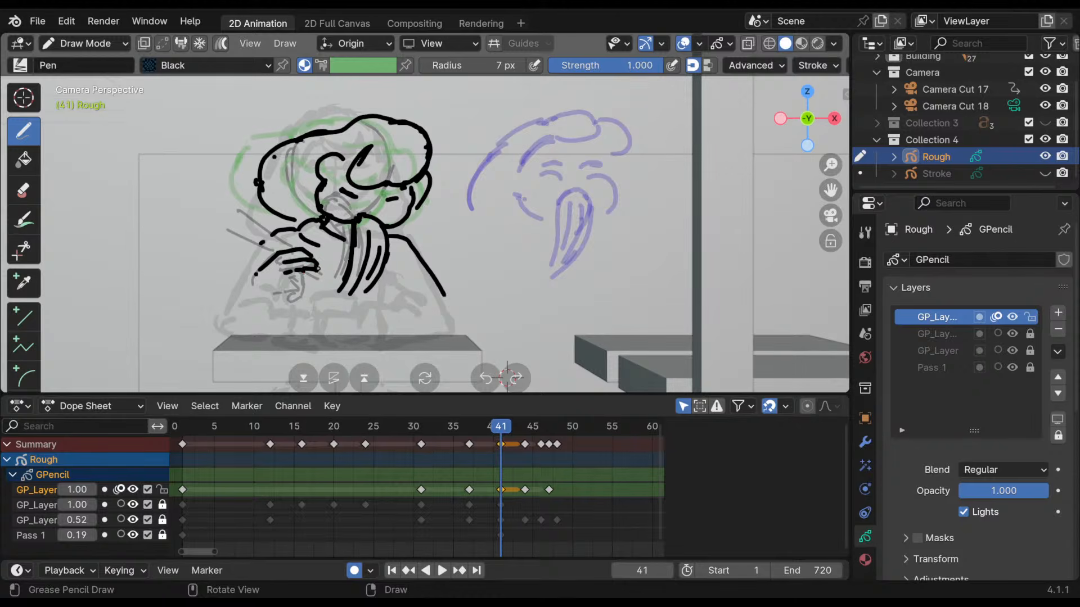
key("ctrl+z")
- Draw the chopsticks through the hand at frame 41 and add the hand's underside and the sleeve lines
left_click_drag(240, 210, 271, 243)
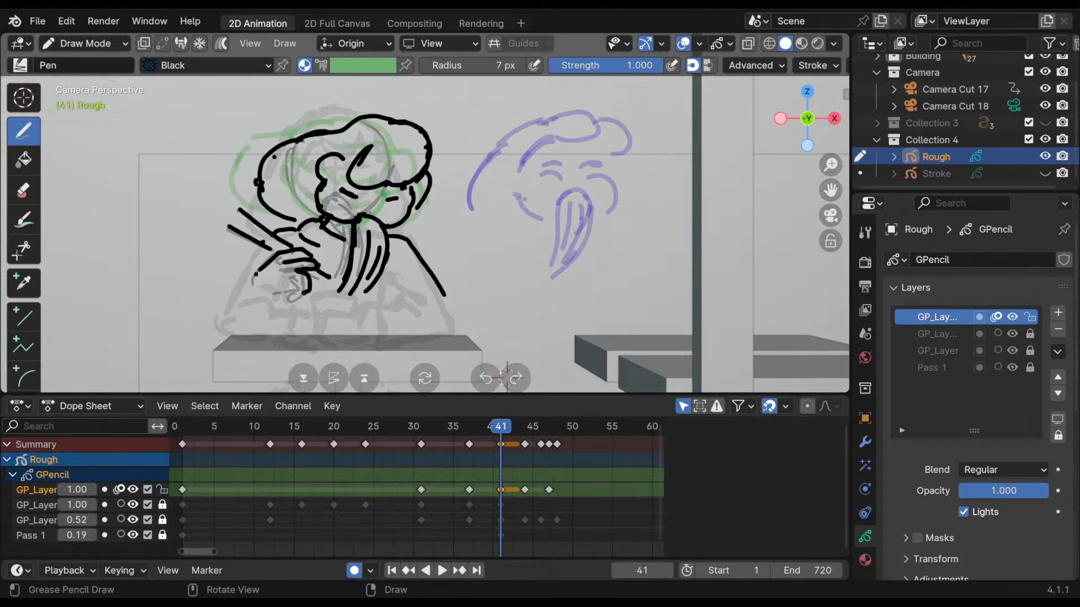
mouse_move(293, 288)
left_mouse_down()
mouse_move(234, 291)
mouse_move(269, 297)
left_mouse_up()
left_click_drag(264, 267, 235, 284)
left_click_drag(234, 291, 246, 306)
- At keyframe 44 on the top layer, select all head strokes in Edit Mode and move them onto the body
mouse_move(498, 448)
left_mouse_down()
mouse_move(514, 448)
mouse_move(440, 450)
mouse_move(509, 450)
mouse_move(322, 481)
mouse_move(553, 487)
mouse_move(494, 489)
mouse_move(526, 498)
left_mouse_up()
middle_click_drag(605, 233, 609, 249, "shift")
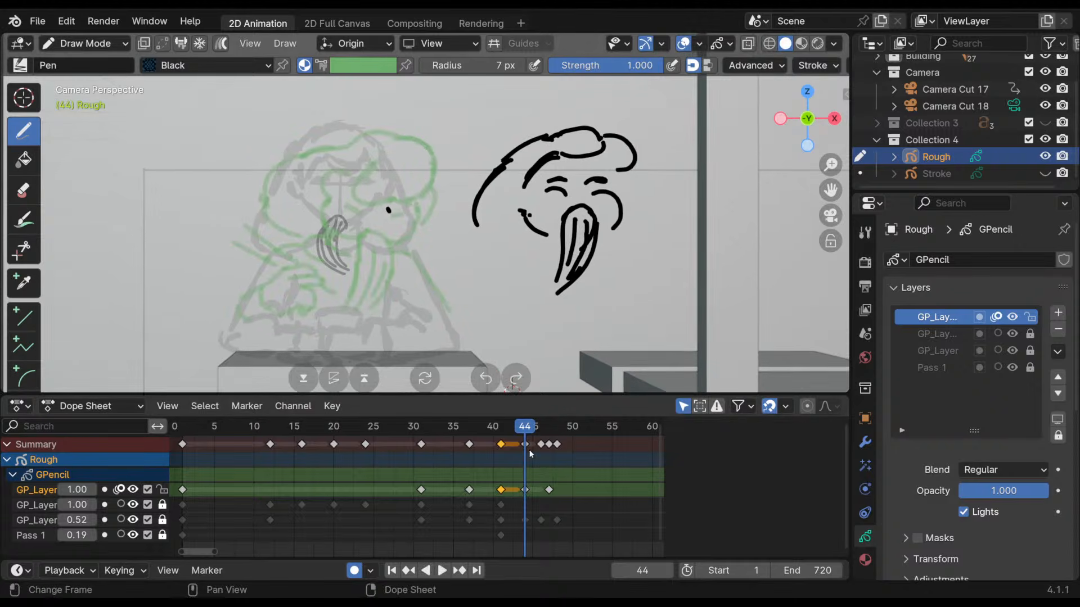
left_click(525, 490)
left_click(85, 44)
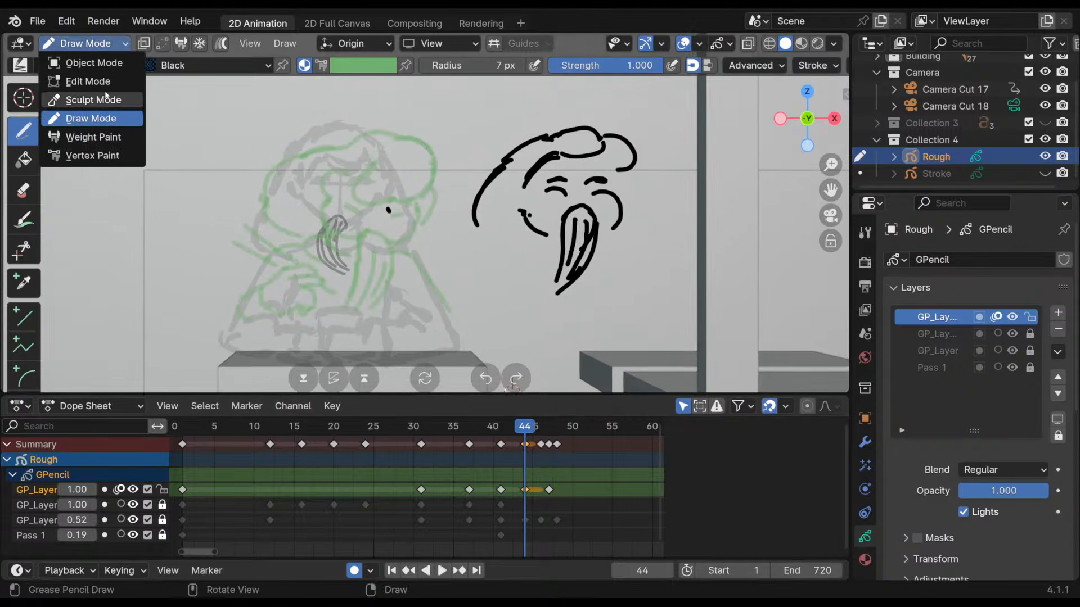
left_click(90, 82)
key("a")
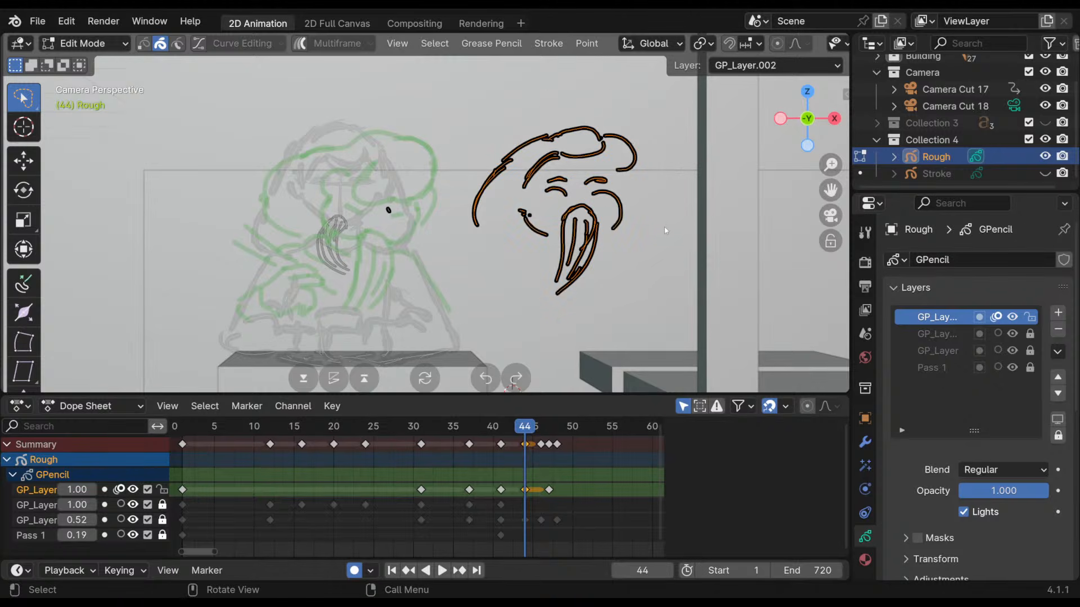
key("g")
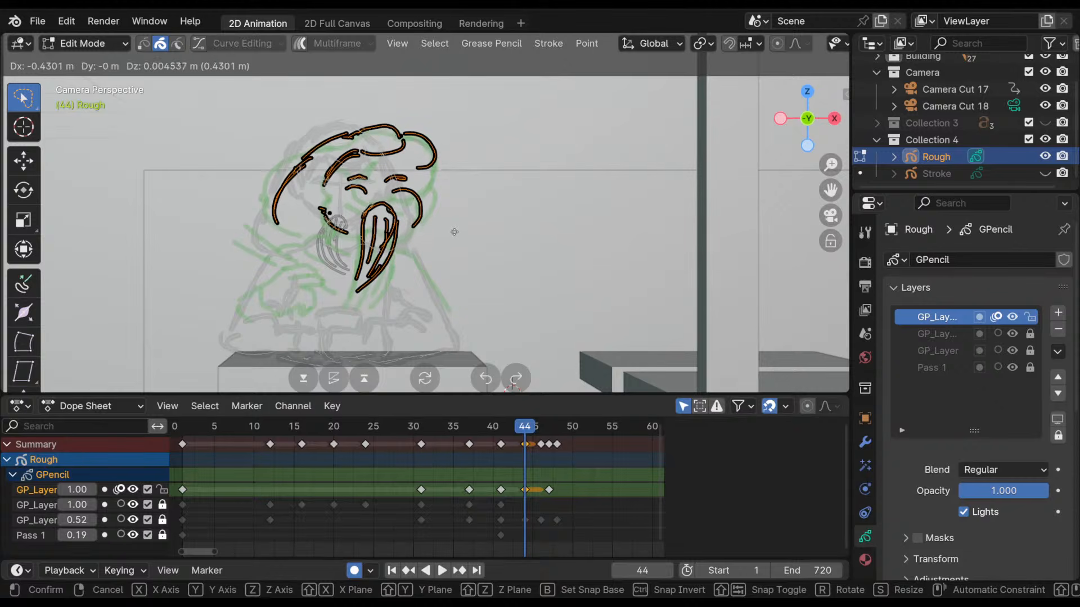
left_click(449, 235)
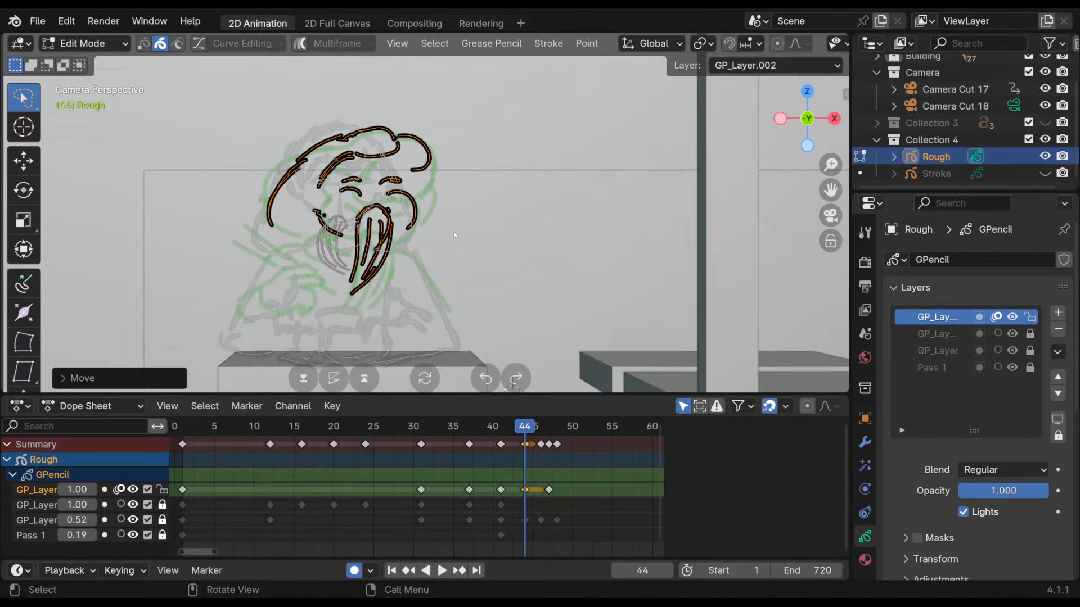
- Scale the new head at frame 44 down slightly and rotate it a little to fit the body
key("s")
left_click(453, 231)
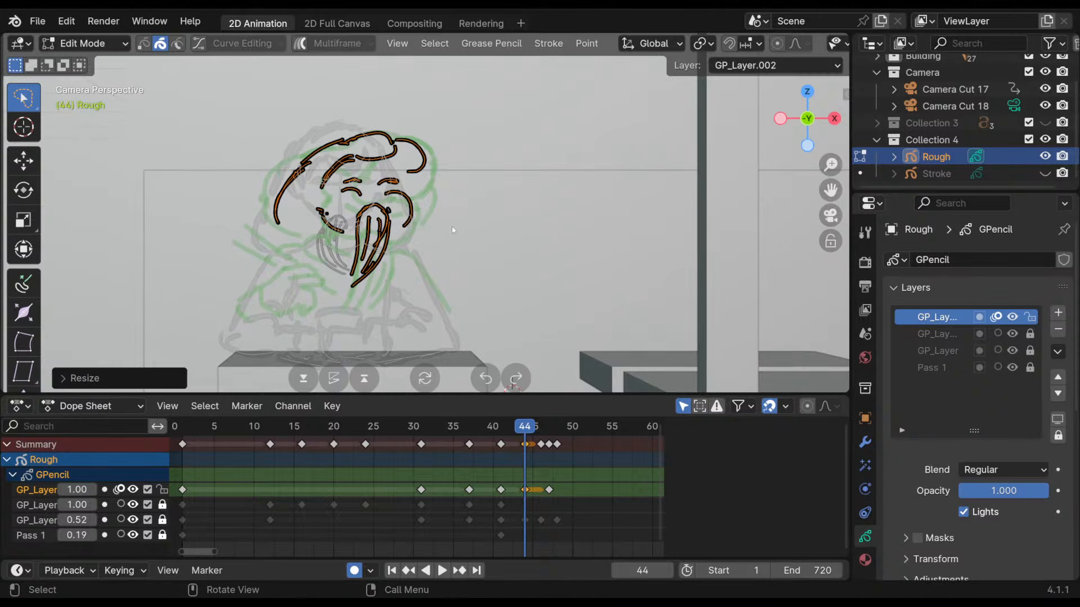
key("r")
left_click(455, 223)
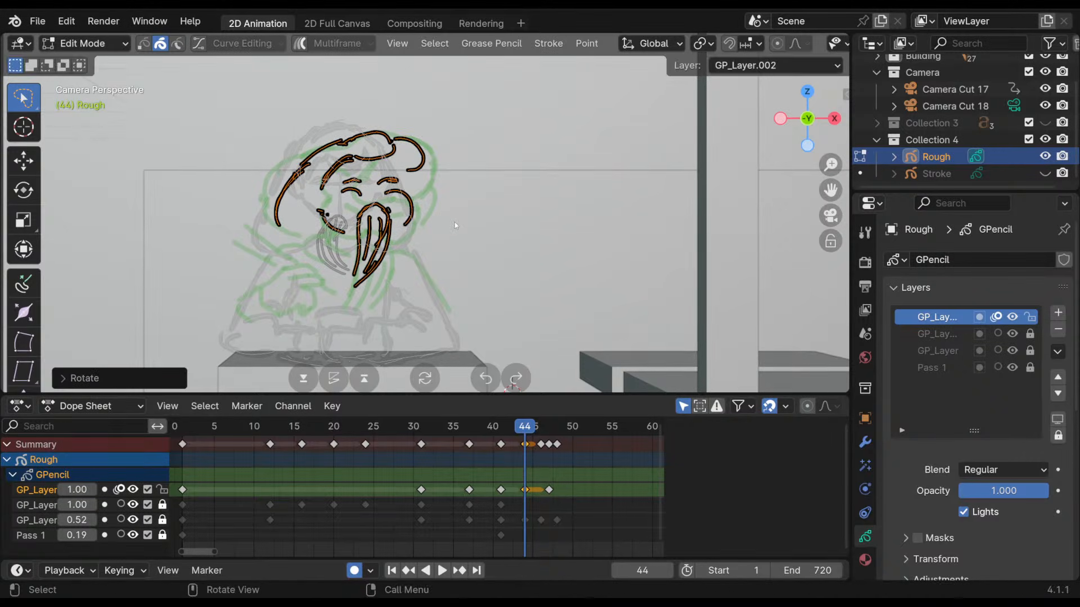
- Nudge the new head at frame 44 slightly towards the chopstick side and return to Draw Mode
key("g")
left_click(452, 219)
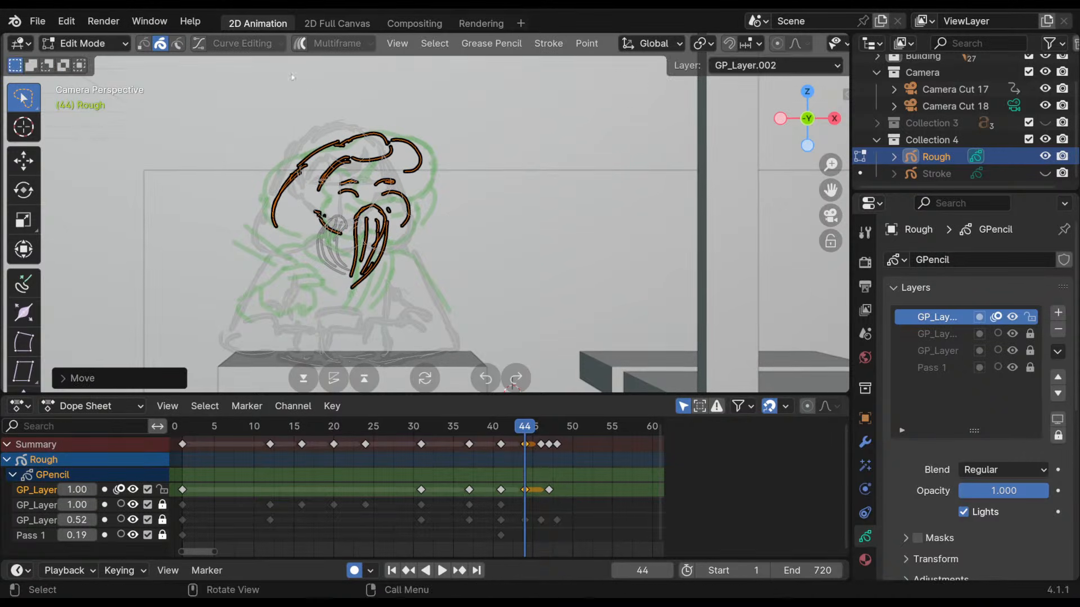
left_click(104, 51)
left_click(93, 118)
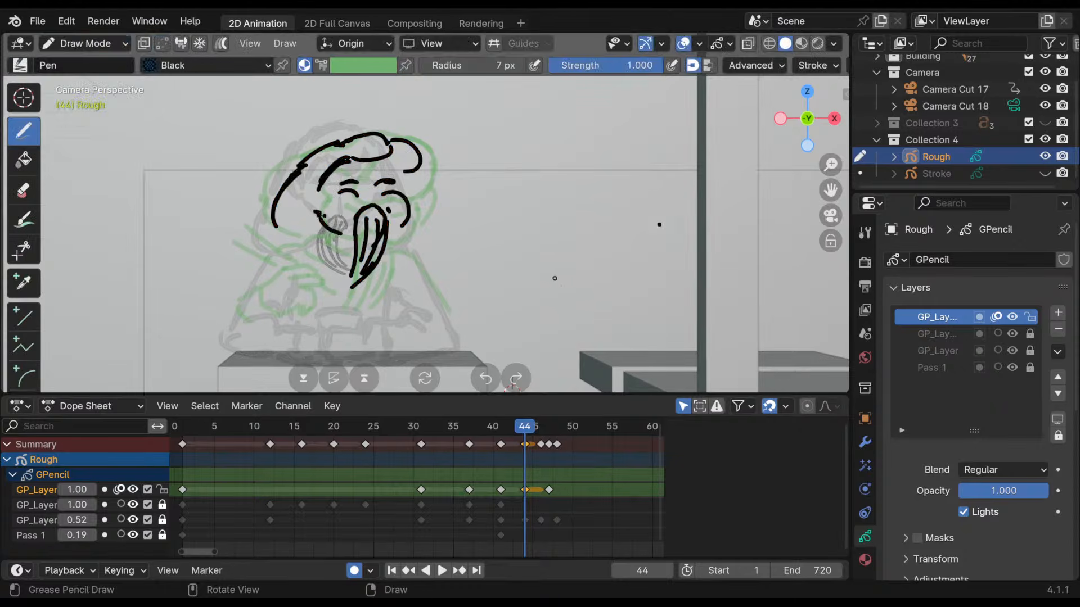
- Compare the frame 41 drawing with the rough layers beneath it by briefly hiding the top layer
key("space")
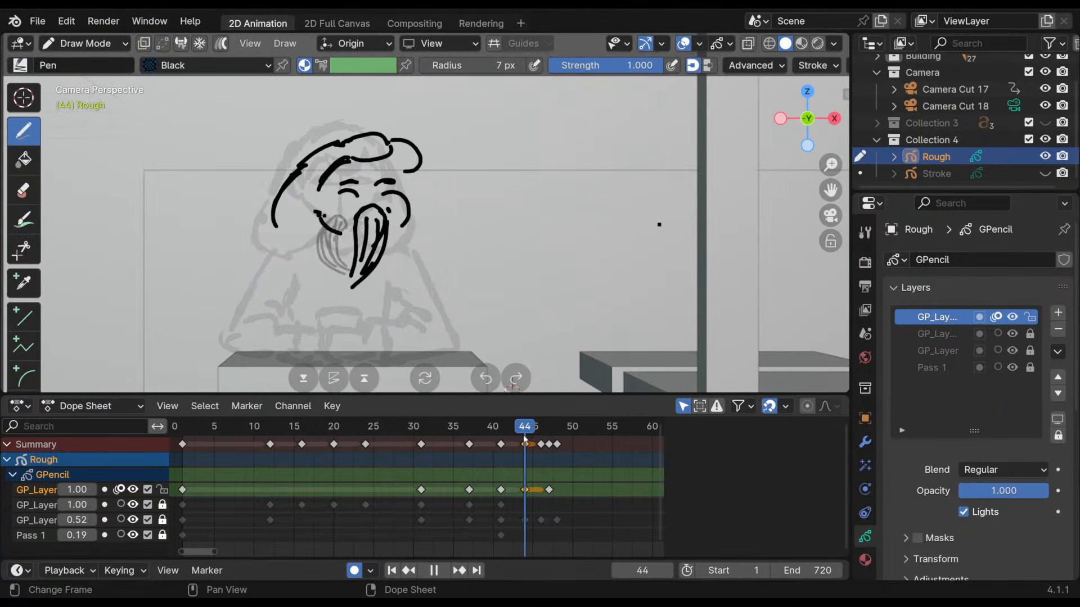
key("space")
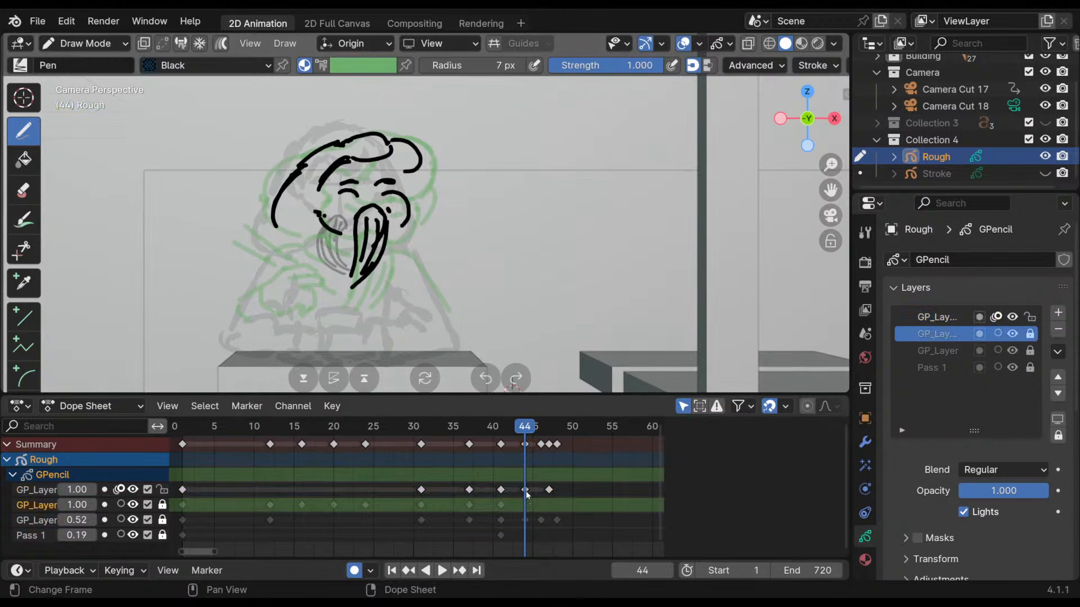
key("space")
left_click_drag(526, 434, 502, 436)
left_click(502, 503)
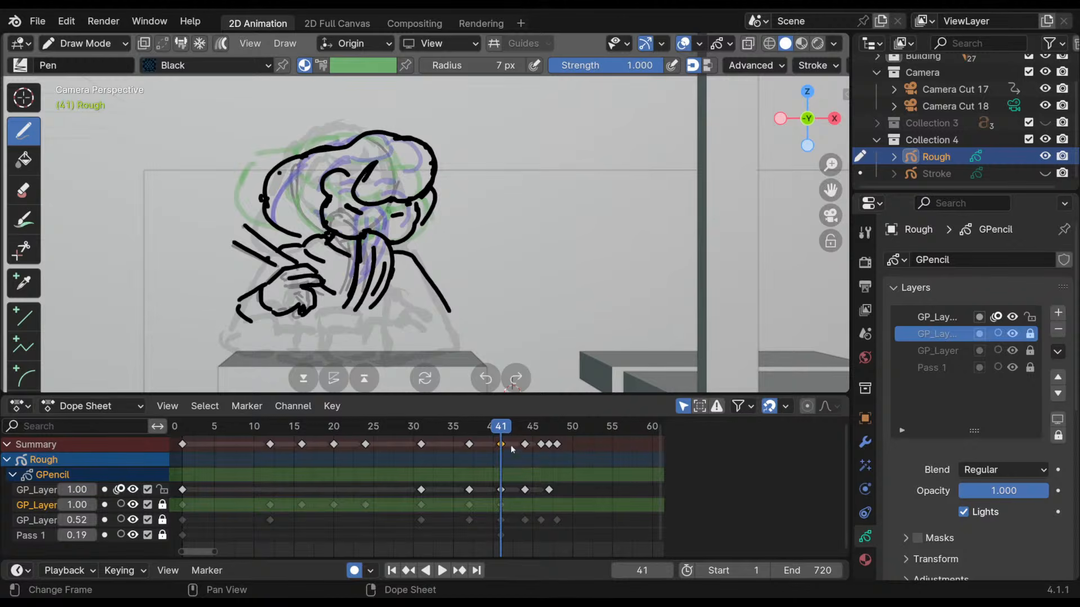
left_click(133, 489)
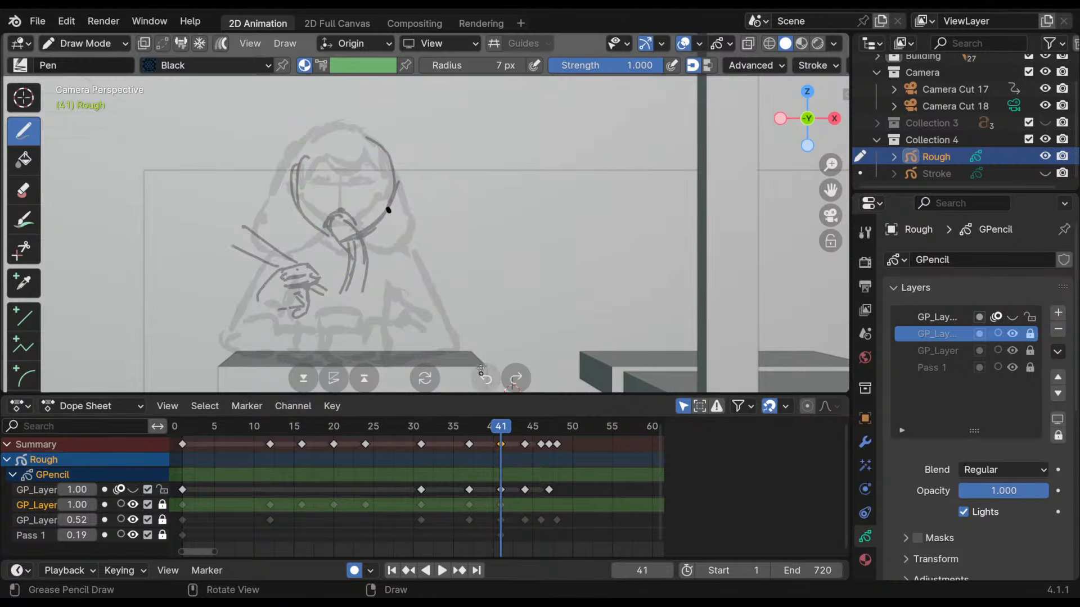
left_click(162, 505)
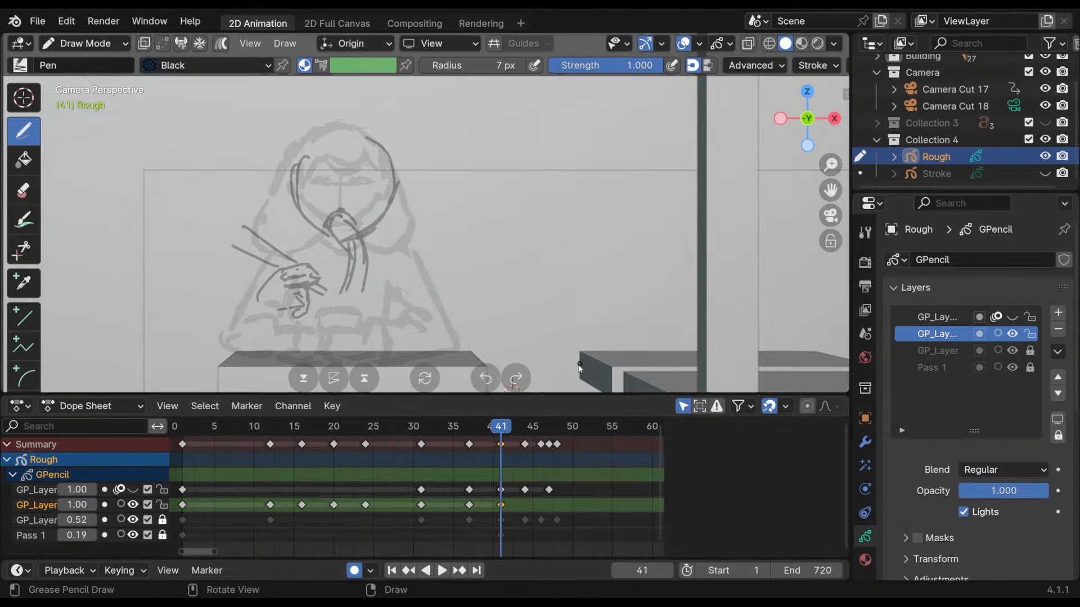
left_click(162, 505)
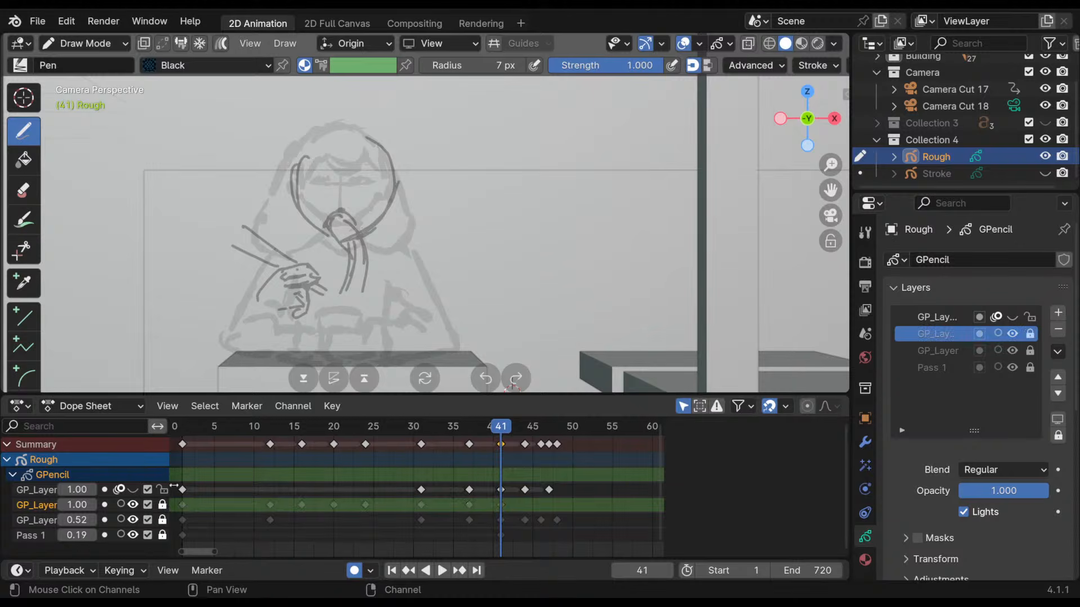
left_click(502, 491)
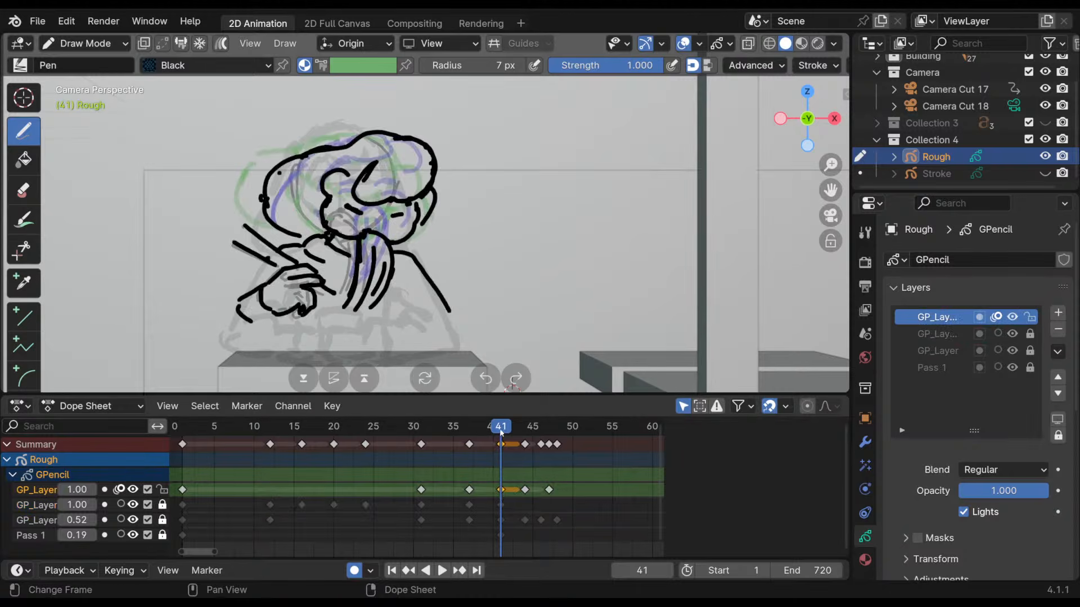
- Flip through the keyframes from 41 to 47 and examine the opening pose around frame 5
left_click_drag(501, 433, 543, 438)
left_click_drag(557, 442, 533, 433)
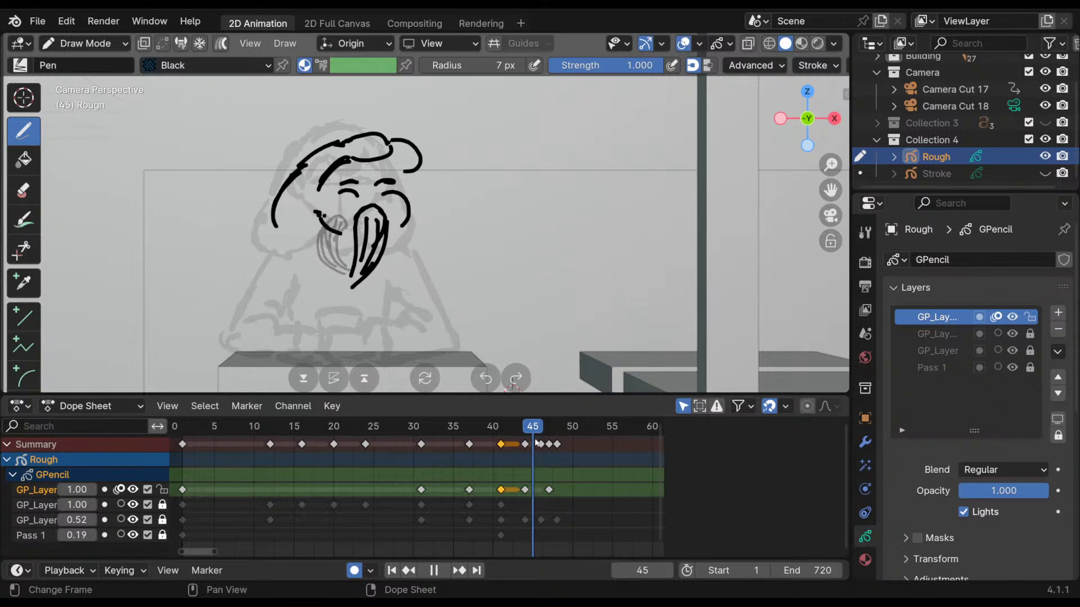
key("Left")
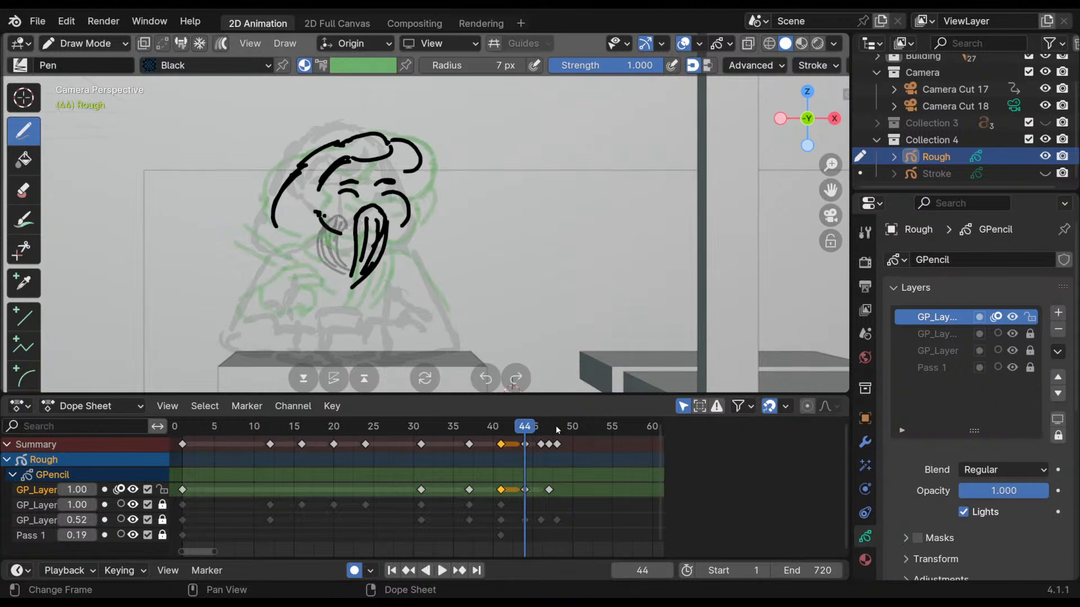
key("Right")
key("Right")
key("Right")
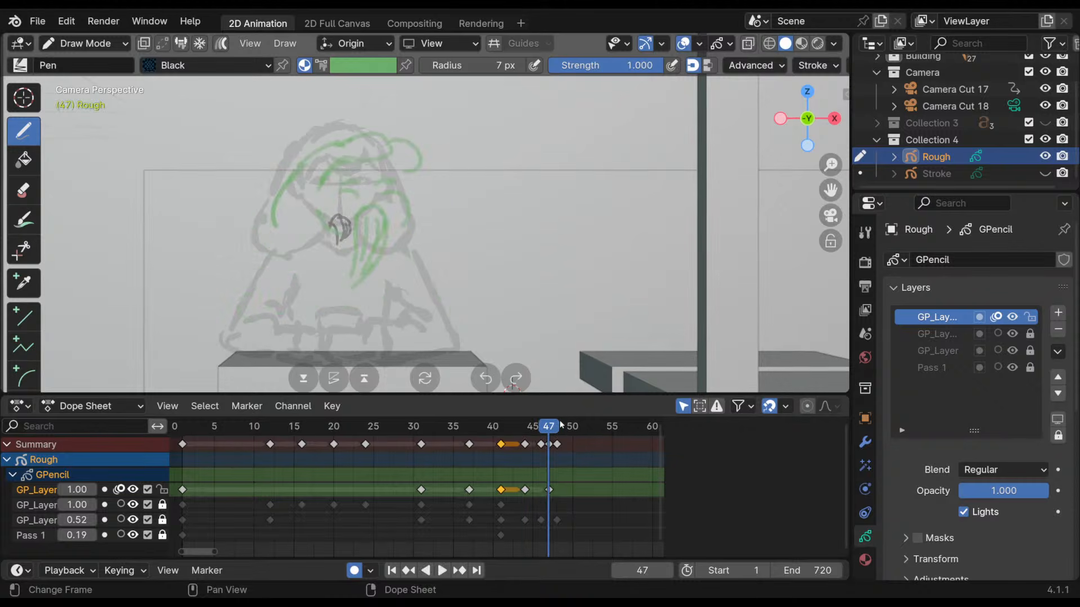
key("Left")
key("Left")
key("Left")
key("Left")
key("Left")
key("Left")
key("Right")
key("Right")
key("Right")
key("Down")
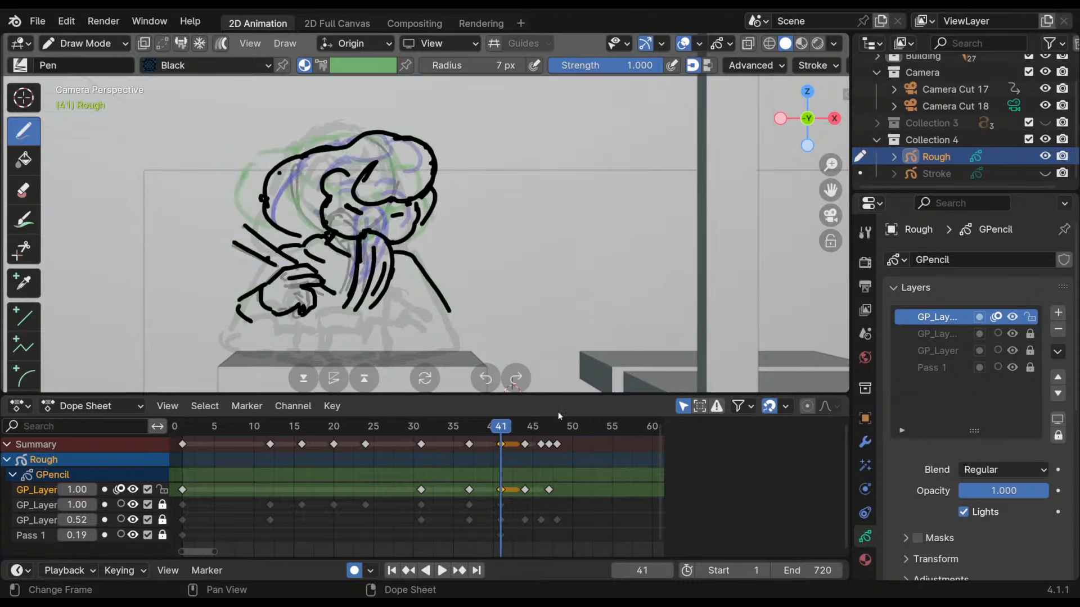
key("Down")
key("Up")
key("Down")
key("Up")
mouse_move(519, 431)
left_mouse_down()
mouse_move(493, 430)
mouse_move(529, 431)
mouse_move(513, 440)
mouse_move(549, 431)
mouse_move(544, 445)
mouse_move(556, 450)
mouse_move(237, 467)
mouse_move(201, 515)
mouse_move(619, 515)
mouse_move(211, 510)
left_mouse_up()
left_click(212, 518)
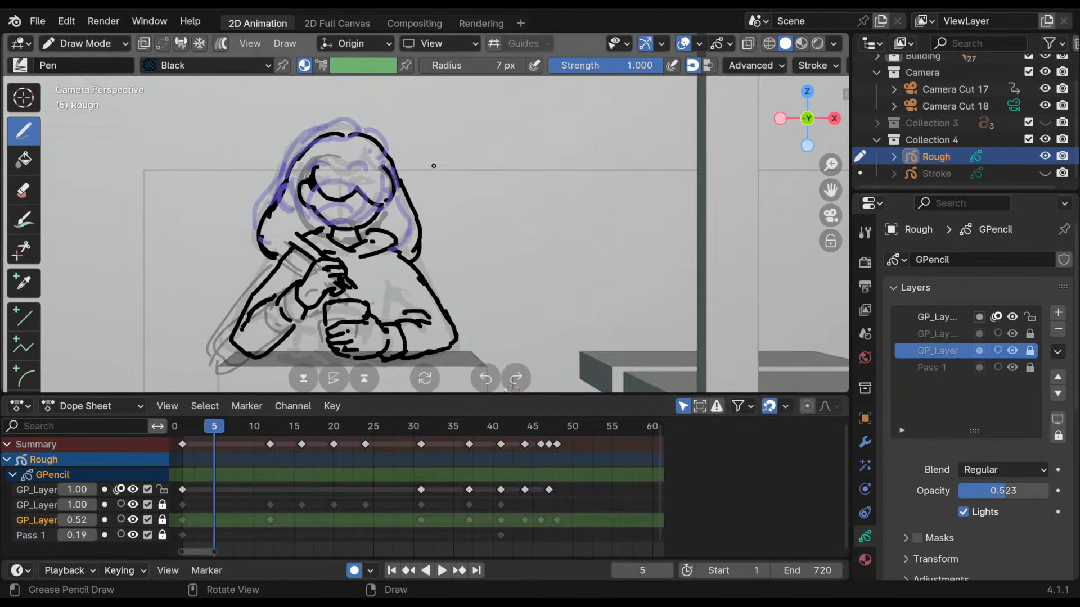
key("space")
left_click(229, 450)
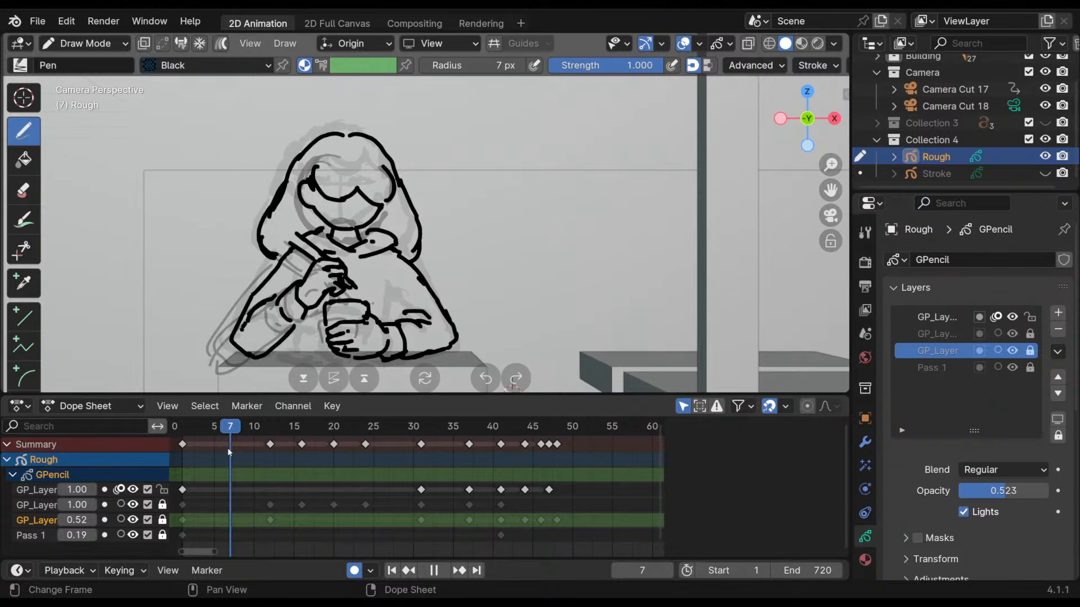
- At frame 47 on the top layer, draw the head with the jaw line, the noodles at the mouth, the fringe and the outer hair
mouse_move(227, 447)
left_mouse_down()
mouse_move(442, 447)
mouse_move(228, 456)
mouse_move(602, 460)
mouse_move(530, 453)
mouse_move(564, 455)
mouse_move(228, 477)
mouse_move(591, 480)
mouse_move(540, 478)
mouse_move(569, 478)
mouse_move(549, 478)
mouse_move(509, 512)
mouse_move(549, 519)
left_mouse_up()
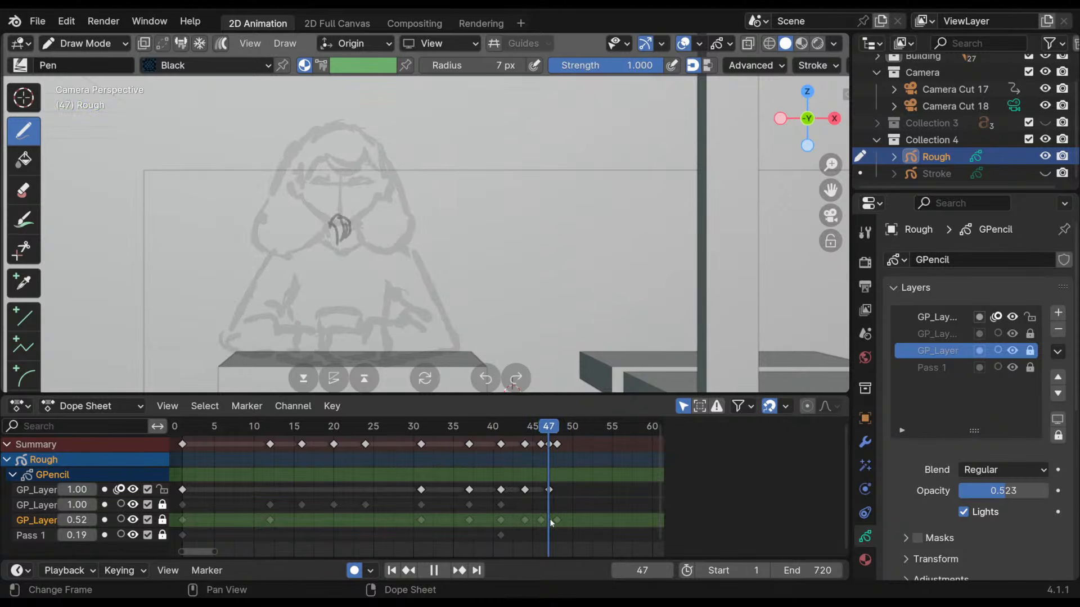
left_click(549, 491)
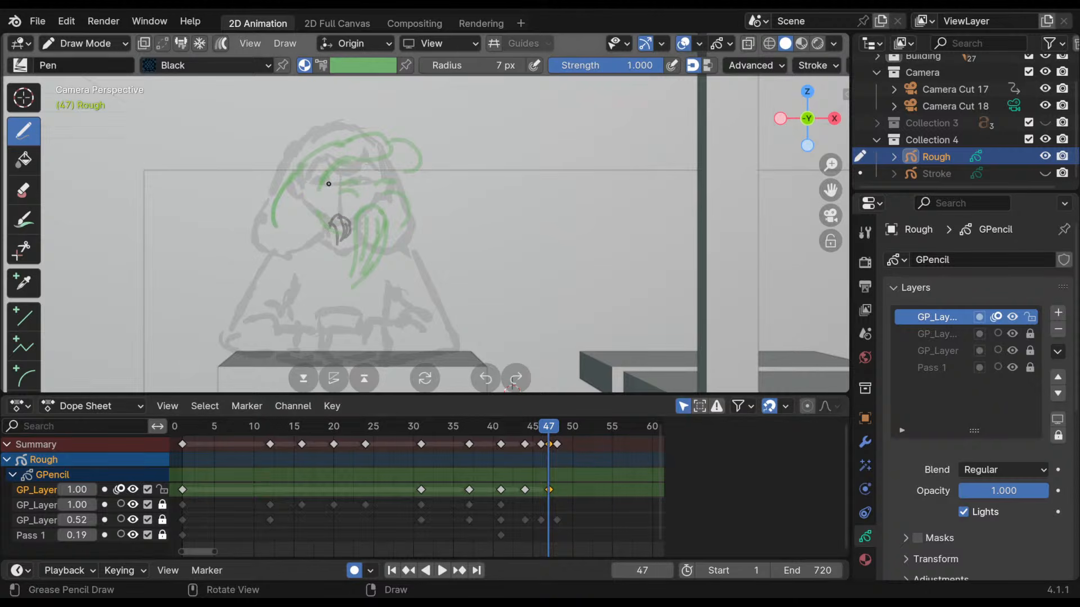
mouse_move(303, 190)
left_mouse_down()
mouse_move(334, 260)
mouse_move(355, 258)
left_mouse_up()
mouse_move(338, 213)
left_mouse_down()
mouse_move(332, 242)
mouse_move(350, 253)
mouse_move(367, 196)
left_mouse_up()
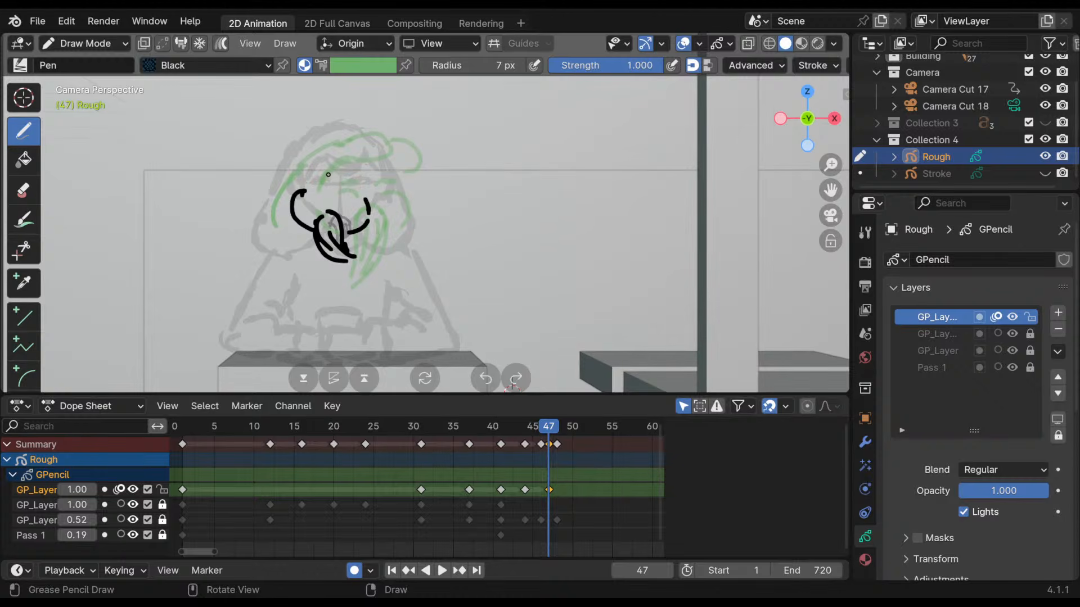
mouse_move(318, 168)
left_mouse_down()
mouse_move(340, 193)
mouse_move(350, 173)
mouse_move(381, 175)
mouse_move(344, 146)
mouse_move(301, 148)
mouse_move(270, 229)
mouse_move(298, 236)
left_mouse_up()
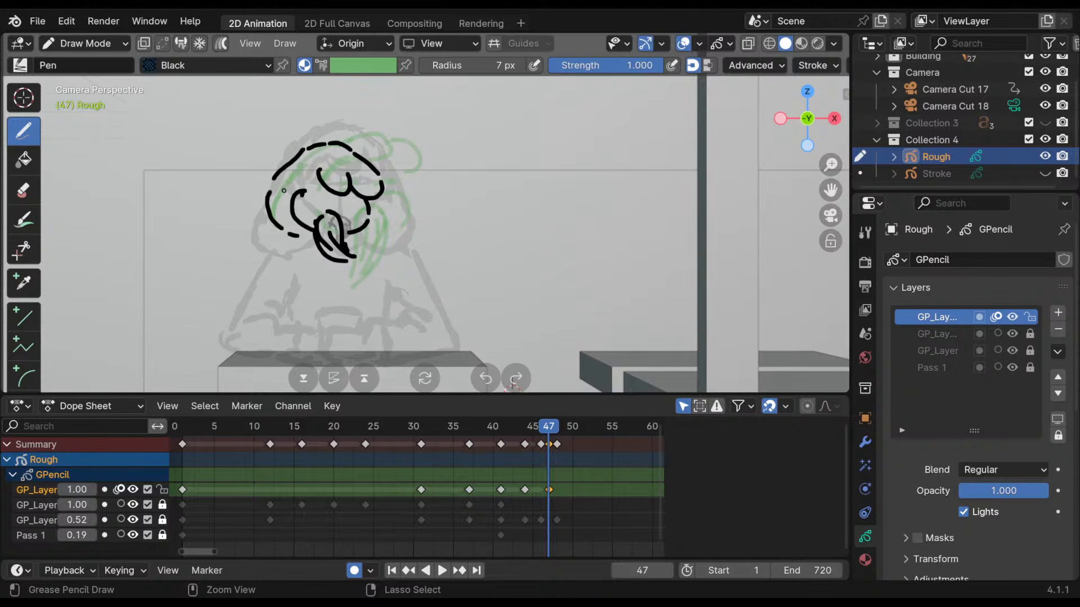
- Redo the chopstick-side hair outline at frame 47 with a wider curve and add the shoulder and upper-arm line below it
mouse_move(276, 197)
left_mouse_down("ctrl")
mouse_move(291, 239)
mouse_move(306, 151)
mouse_move(265, 243)
mouse_move(291, 235)
mouse_move(284, 240)
mouse_move(319, 252)
mouse_move(279, 244)
left_mouse_up("ctrl")
key("ctrl+z")
key("ctrl+z")
key("ctrl+z")
key("ctrl+z")
left_click_drag(281, 252, 251, 270)
left_click_drag(249, 274, 243, 295)
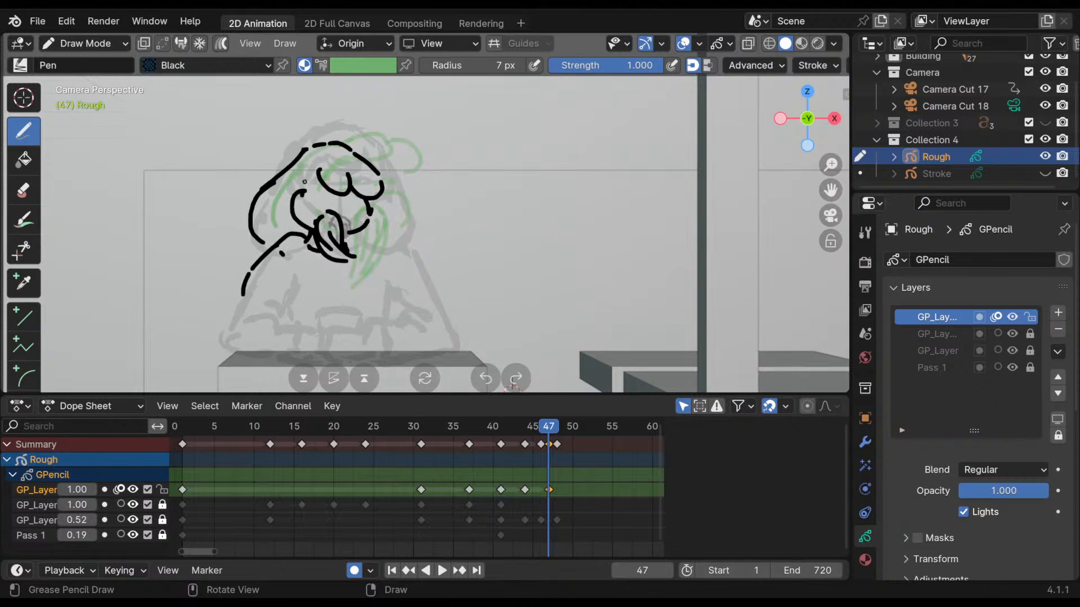
- Add the strand beside the face and the opposite side's hair at frame 47, undoing the last stray strokes
mouse_move(304, 185)
left_mouse_down()
mouse_move(305, 198)
mouse_move(319, 179)
left_mouse_up()
mouse_move(374, 207)
left_mouse_down()
mouse_move(400, 218)
mouse_move(405, 242)
mouse_move(369, 243)
mouse_move(403, 271)
left_mouse_up()
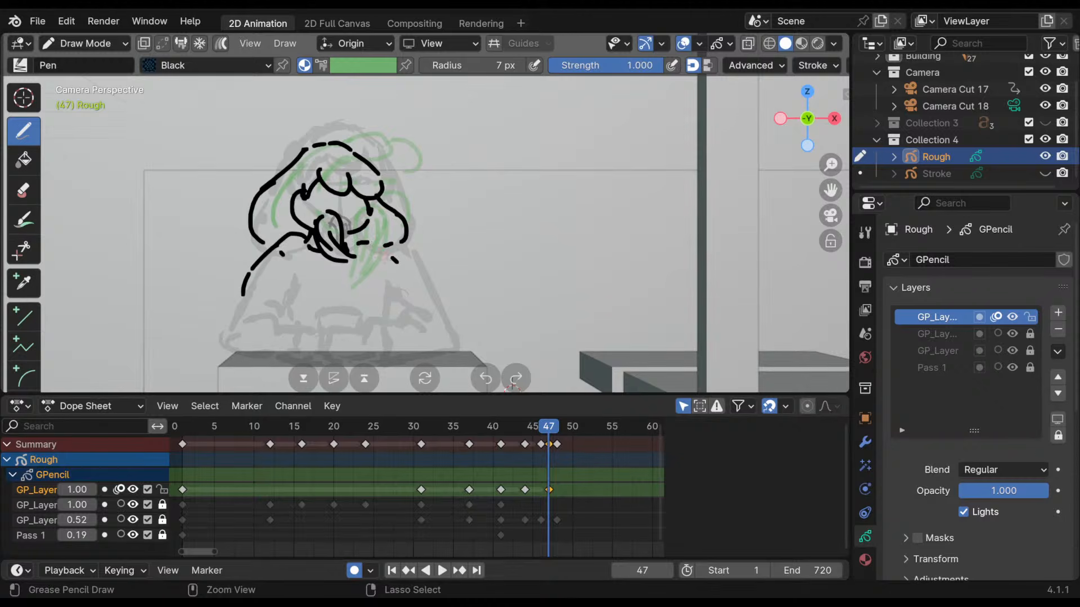
key("ctrl+z")
key("ctrl+z")
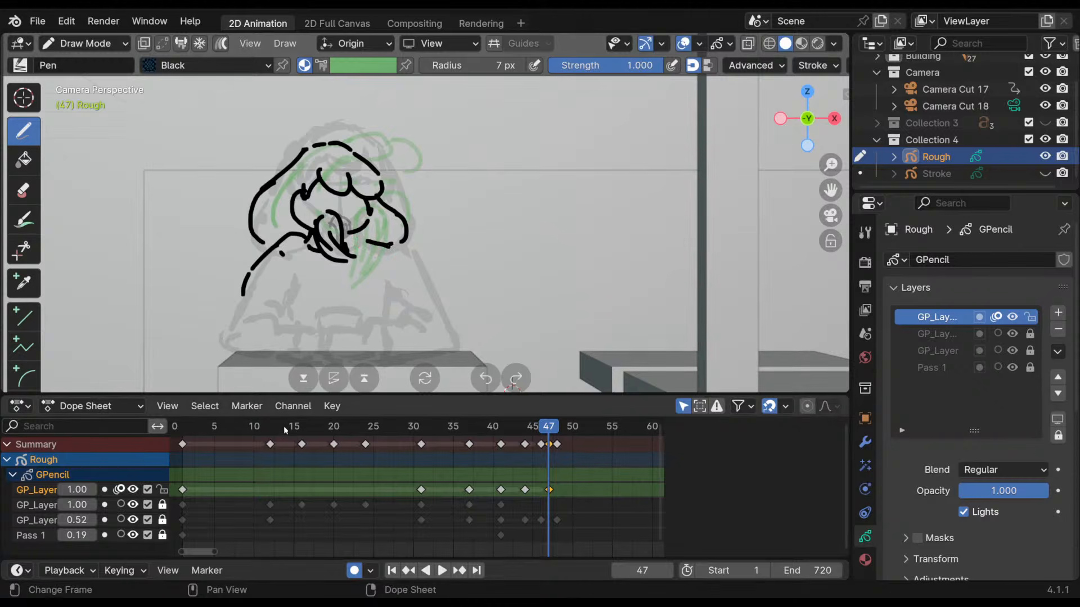
- Try to duplicate the top layer's frame 1 keyframe to frame 49
mouse_move(283, 427)
left_mouse_down()
mouse_move(235, 434)
mouse_move(558, 462)
mouse_move(542, 461)
left_mouse_up()
left_click_drag(213, 428, 191, 431)
left_click(182, 491)
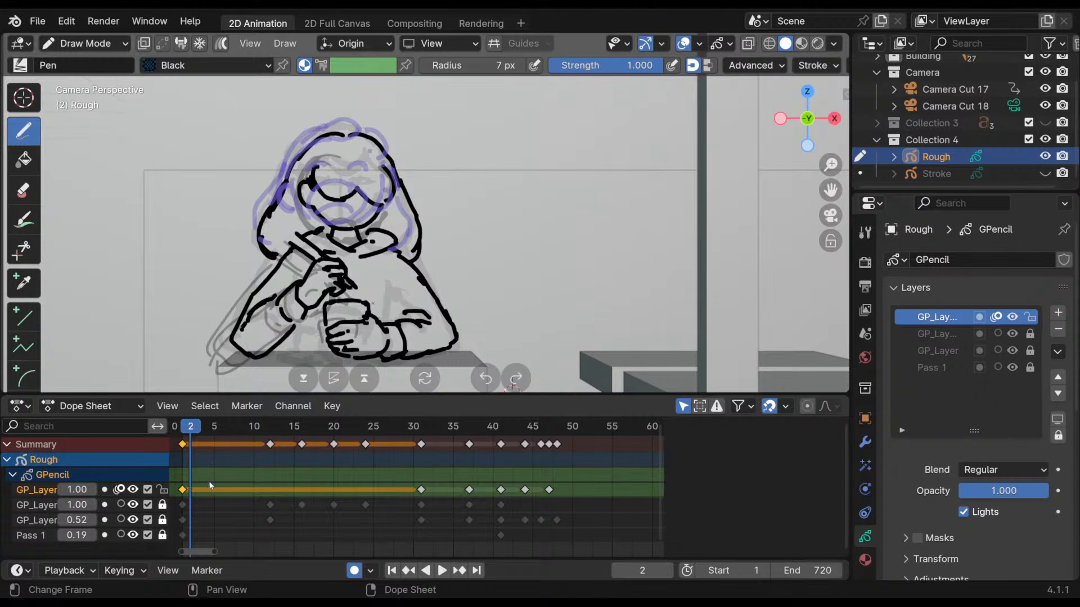
key("shift+d")
left_click(245, 490)
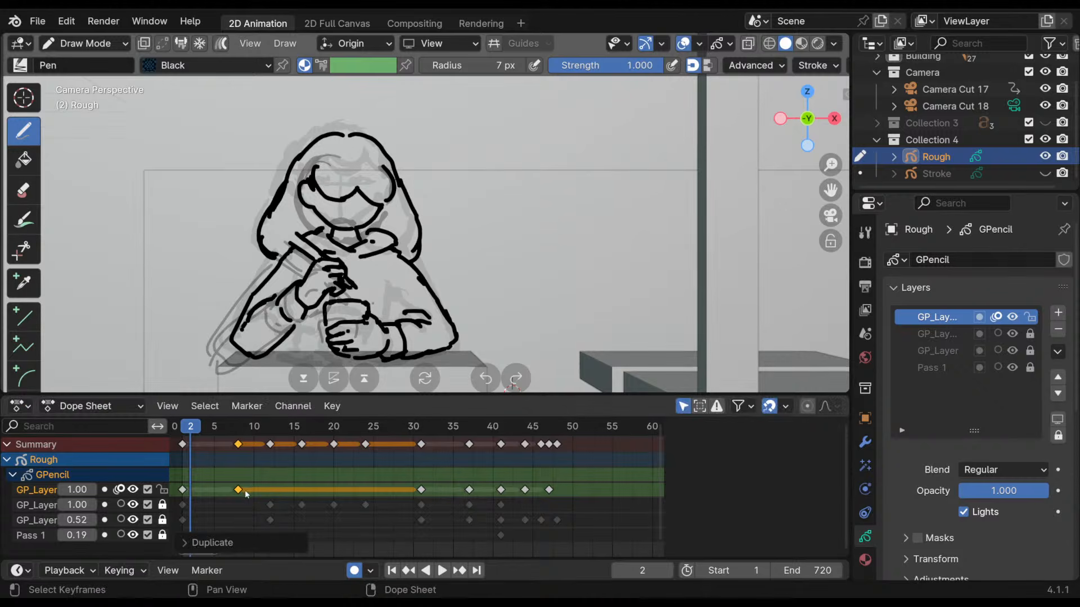
key("g")
left_click(579, 467)
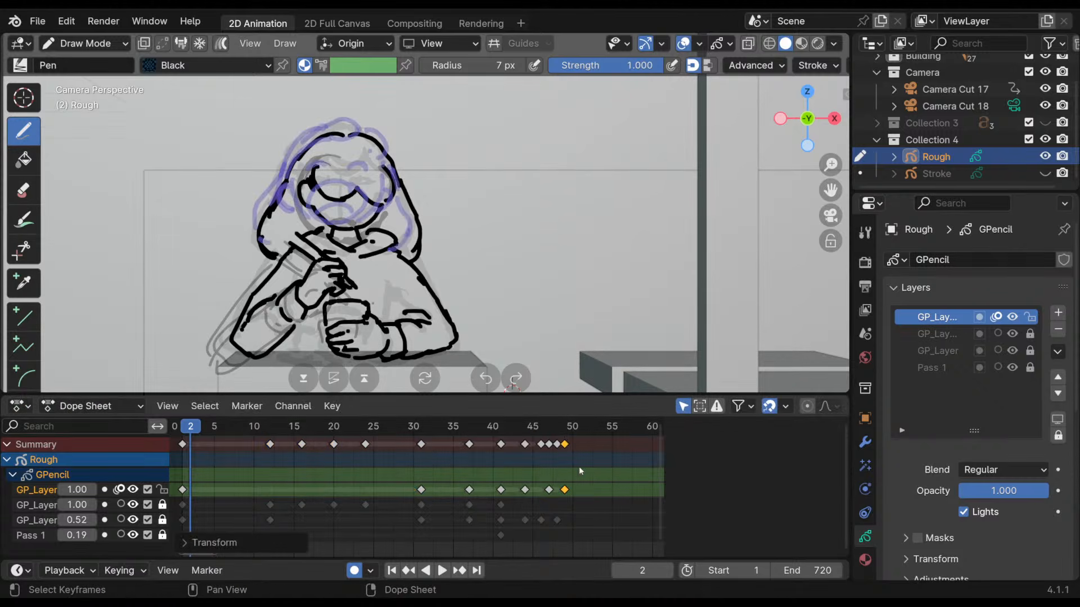
- Check the drawing at frame 47 against the copied keyframe at frame 49, toggling the top layer's visibility
left_click_drag(557, 431, 548, 430)
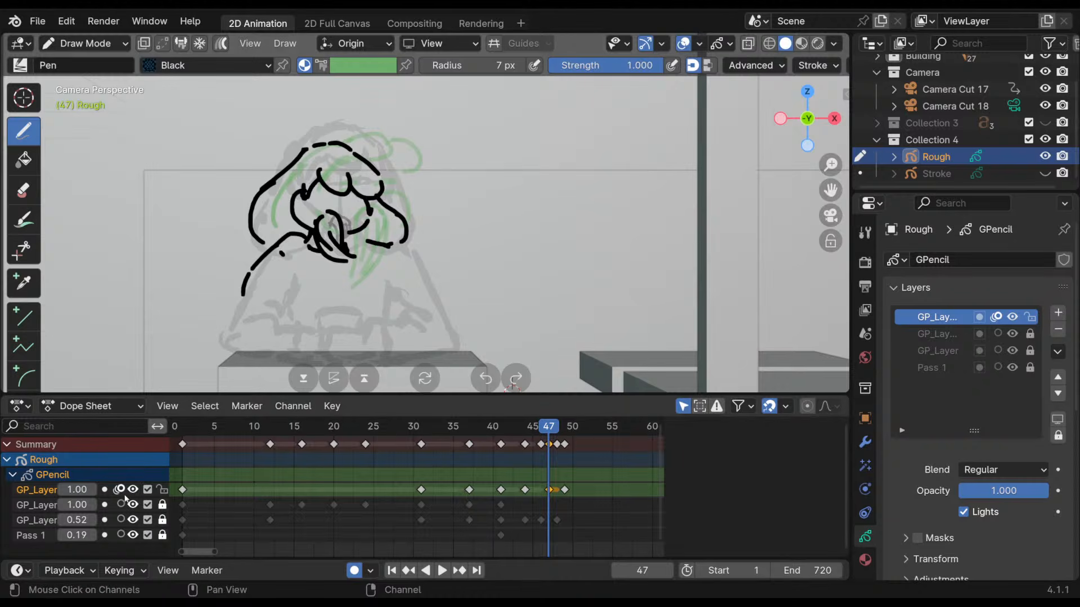
left_click(133, 490)
left_click(132, 489)
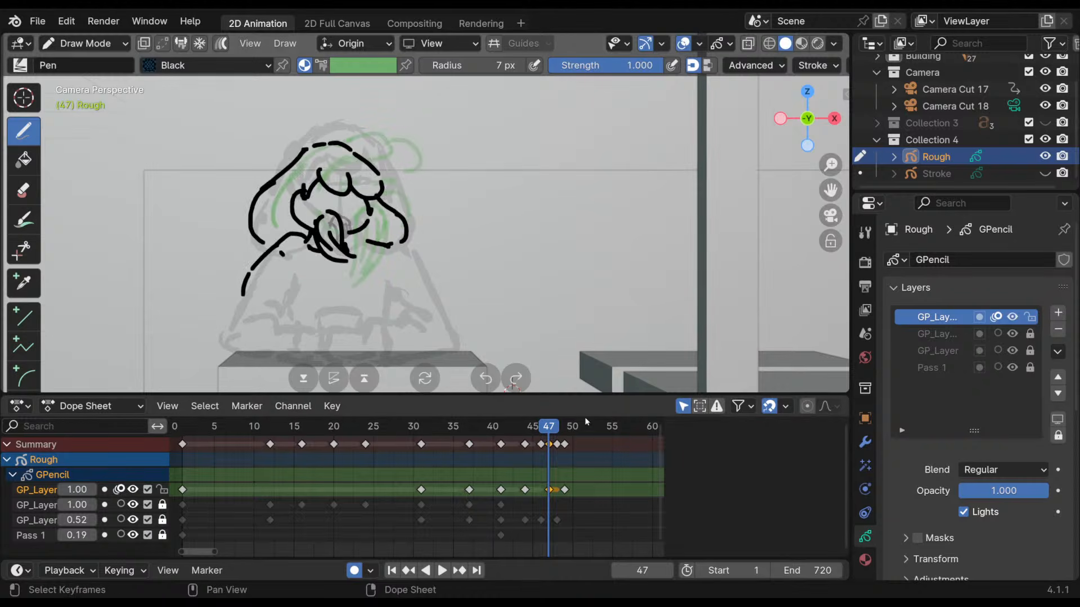
mouse_move(555, 433)
left_mouse_down()
mouse_move(566, 432)
mouse_move(562, 457)
left_mouse_up()
left_click(565, 490)
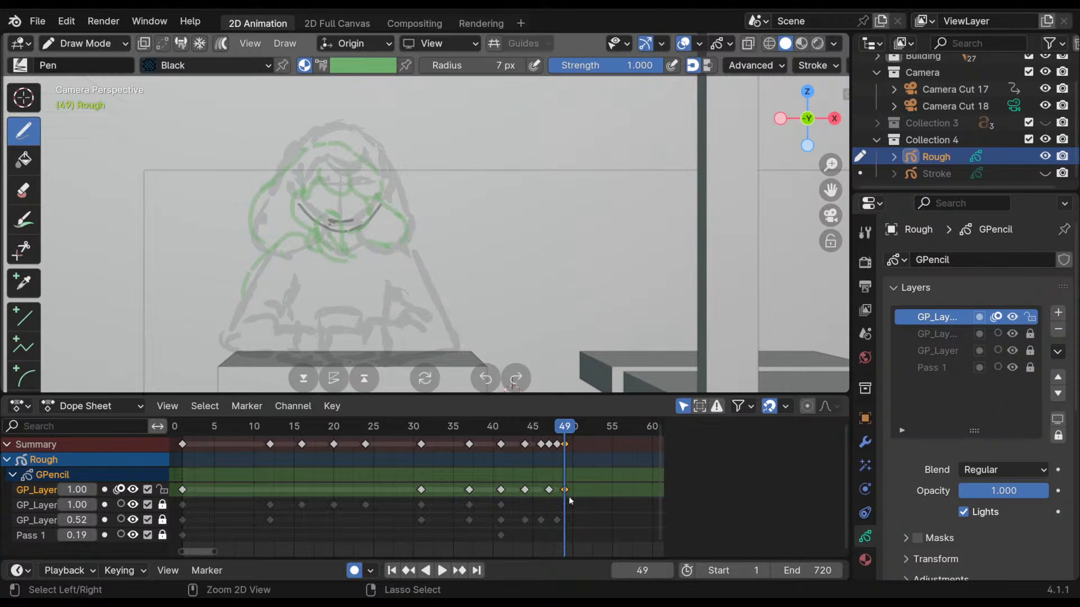
- Undo the duplication of the top layer's first keyframe
key("ctrl+z")
key("ctrl+z")
key("ctrl+z")
key("ctrl+z")
key("ctrl+z")
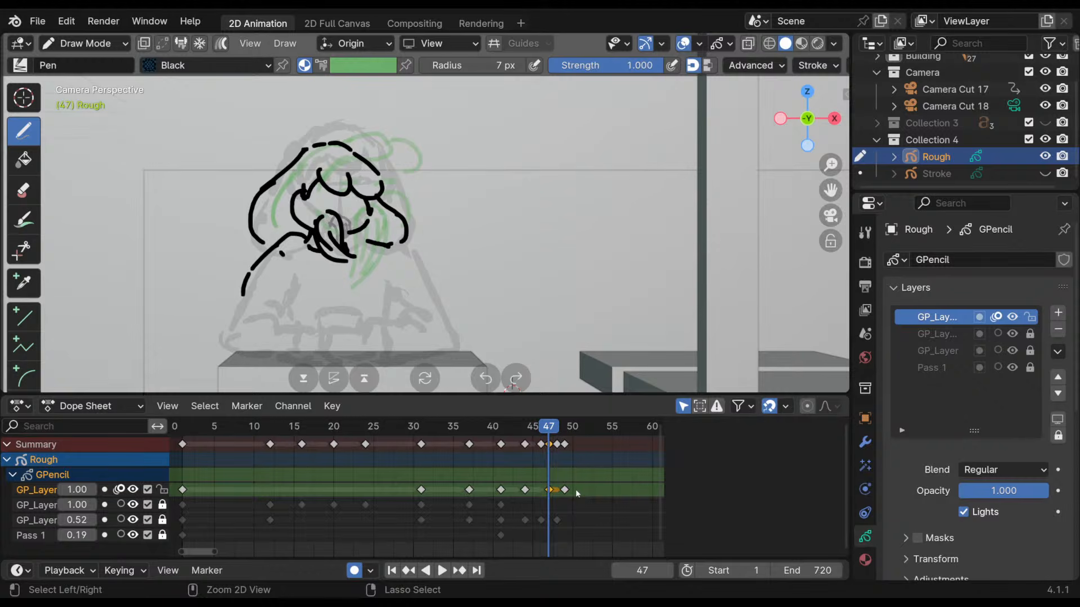
key("ctrl+z")
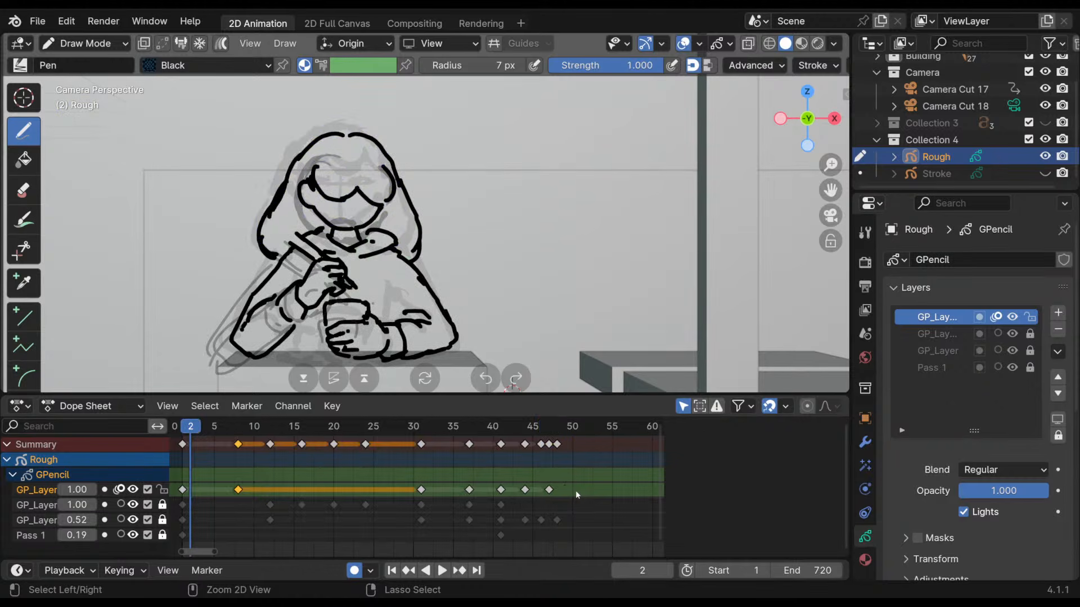
key("ctrl+z")
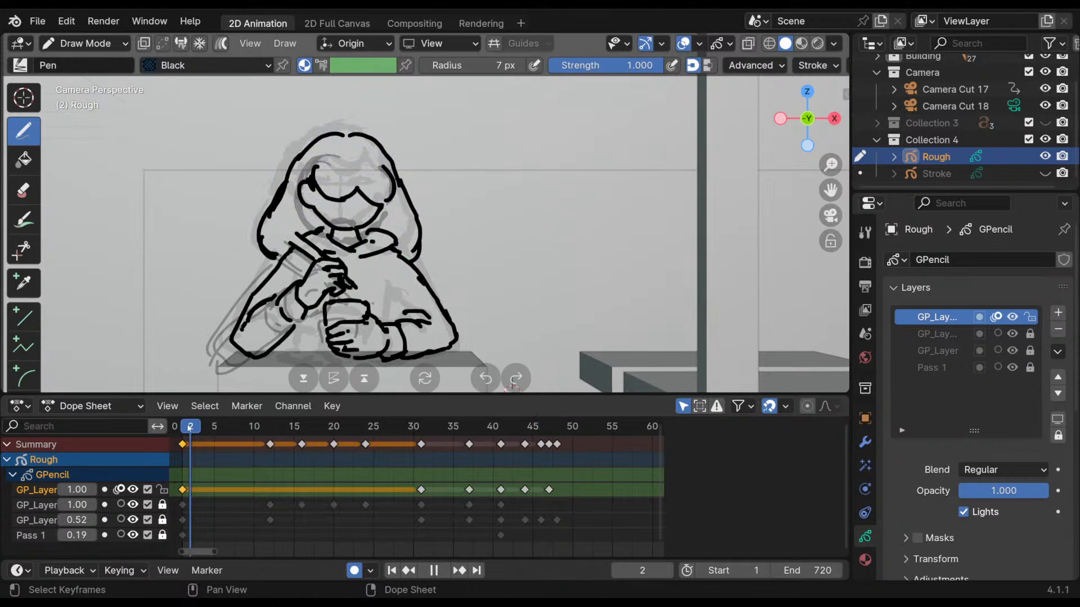
- Lock the top layer and duplicate the second layer's frame 1 keyframe to frame 49
left_click(163, 490)
left_click(183, 505)
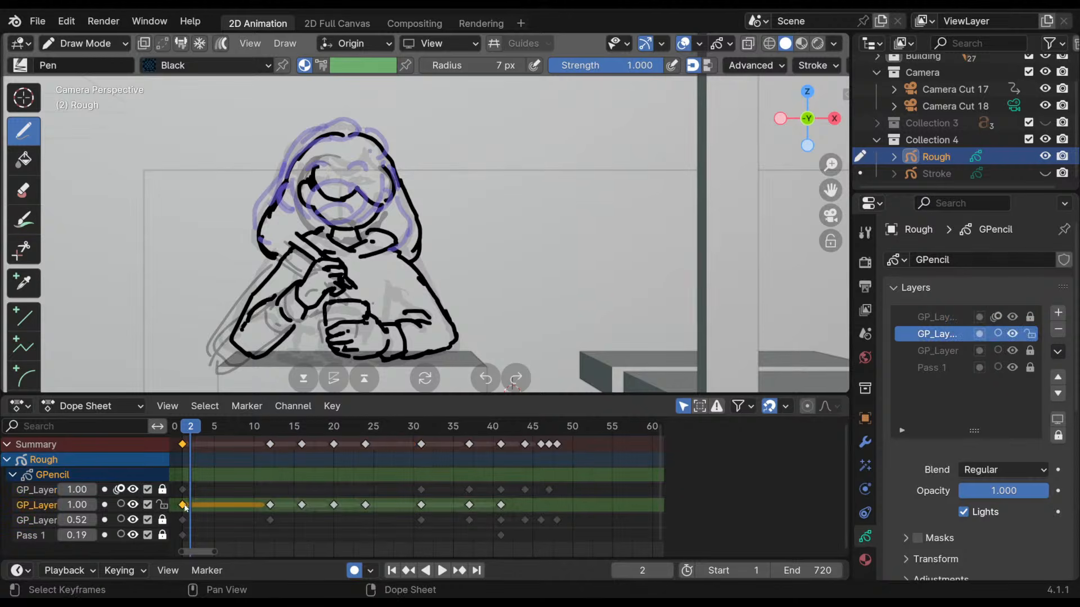
mouse_move(185, 507)
left_mouse_down()
mouse_move(211, 505)
mouse_move(196, 505)
left_mouse_up()
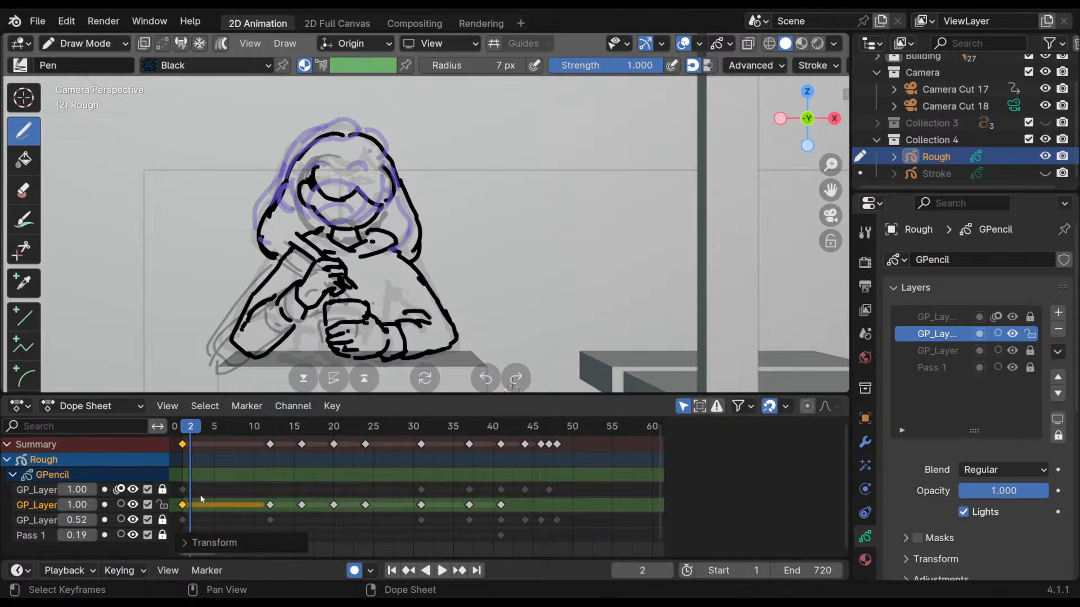
key("g")
left_click(228, 508)
key("g")
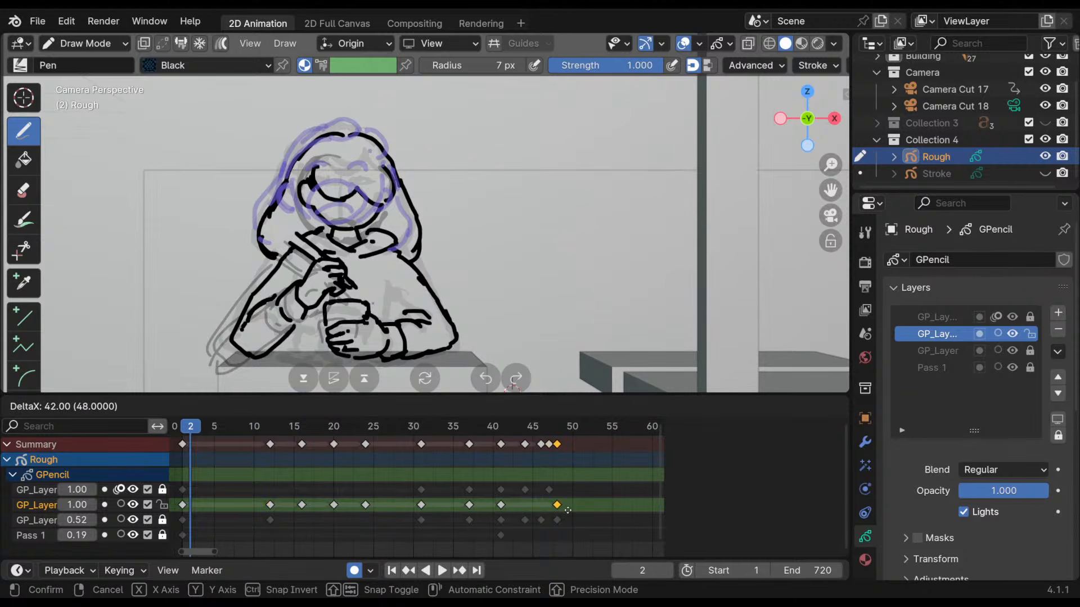
left_click(572, 511)
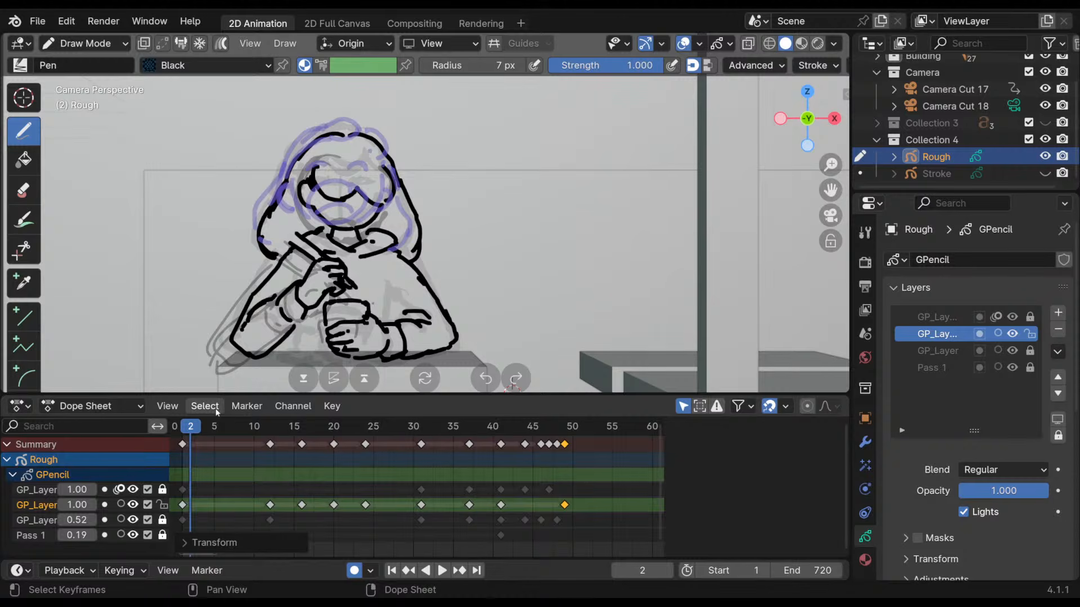
- Play back and scrub the animation up to frame 49 to check how the poses flow into the copied keyframe
key("space")
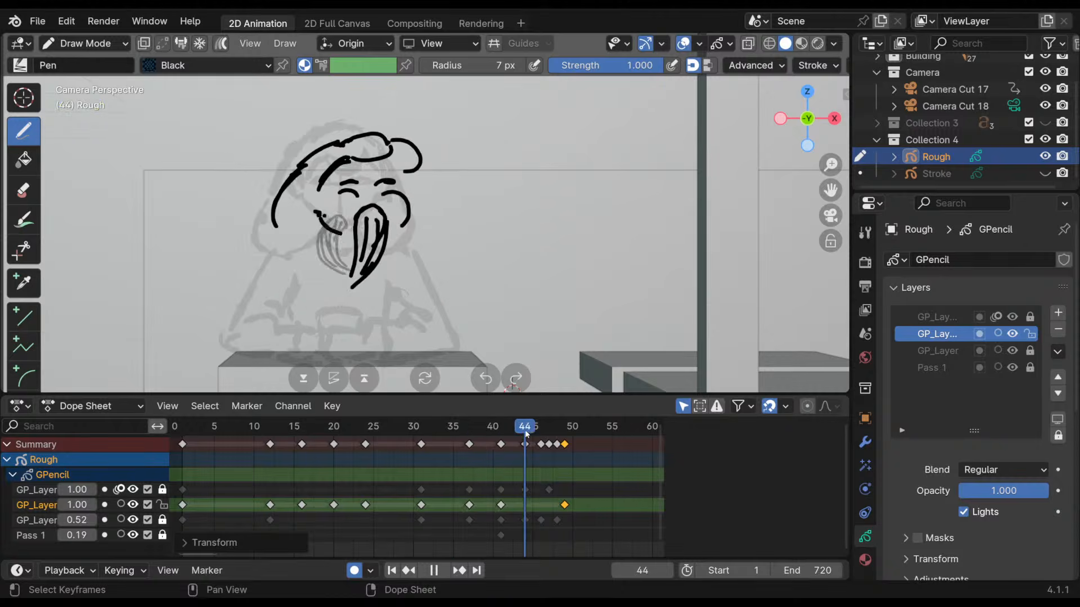
key("space")
left_click_drag(427, 433, 396, 460)
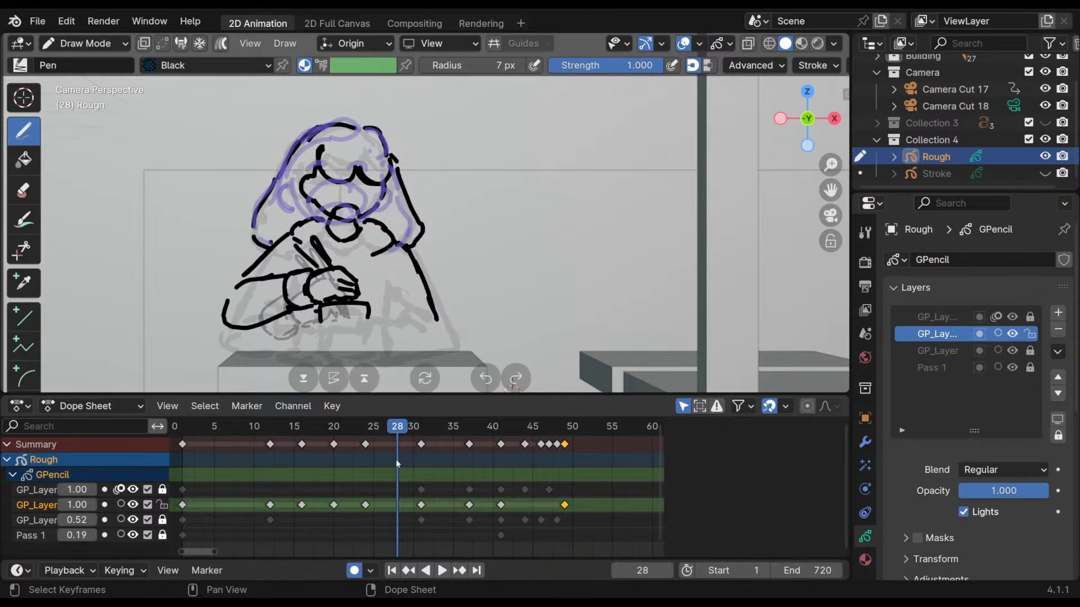
left_click(248, 434)
key("space")
key("space")
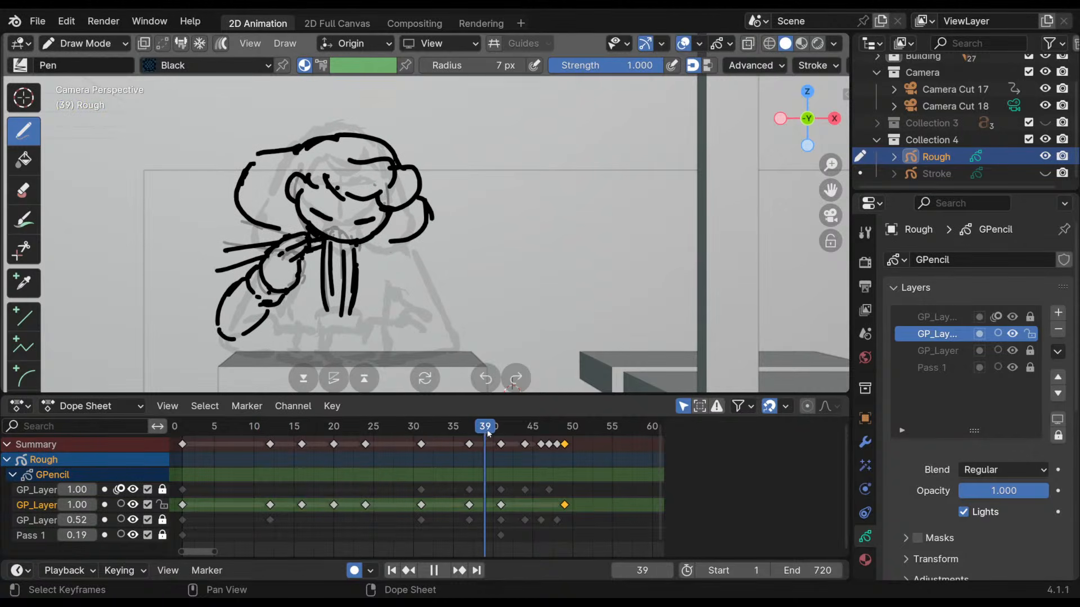
left_click(493, 430)
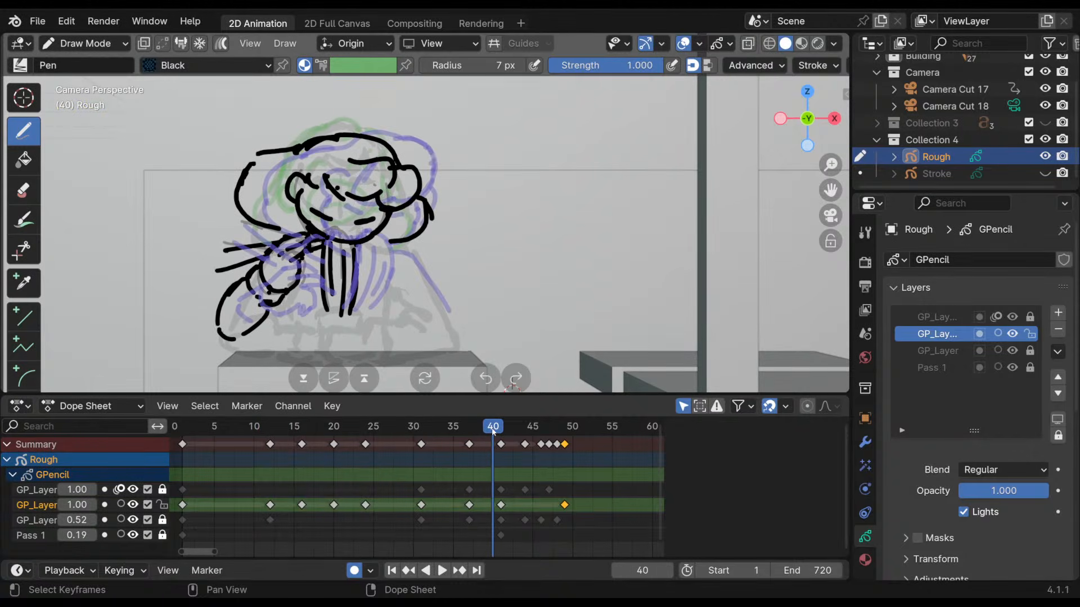
mouse_move(493, 430)
left_mouse_down()
mouse_move(332, 433)
mouse_move(575, 451)
mouse_move(451, 450)
mouse_move(529, 459)
mouse_move(514, 483)
mouse_move(558, 516)
mouse_move(559, 506)
left_mouse_up()
key("space")
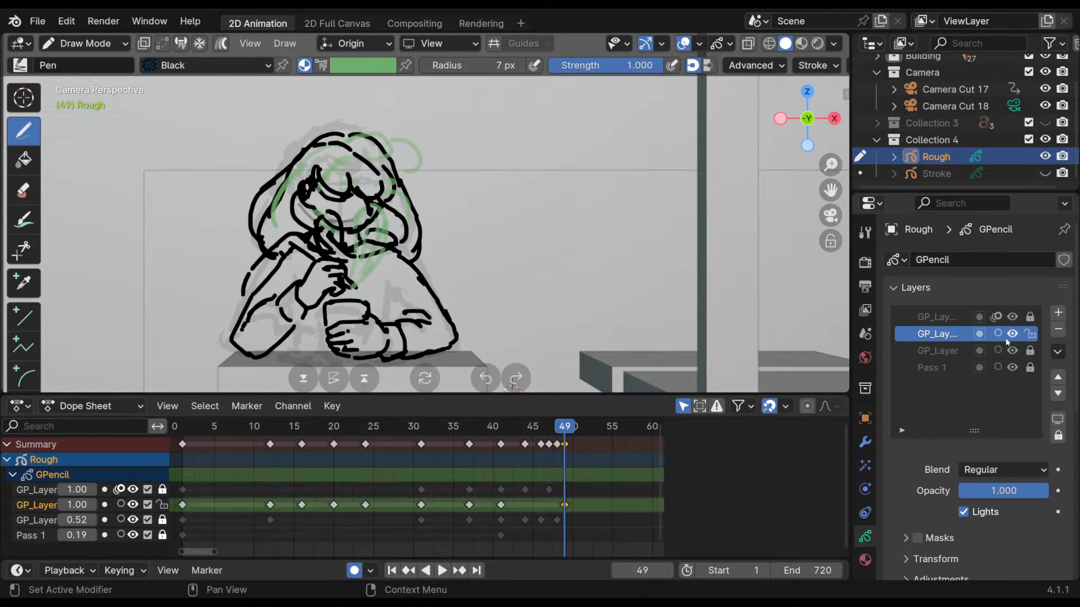
- Reduce the third layer's opacity to 0.344 and play the animation to judge the fainter guide drawing
left_click(940, 351)
left_click_drag(991, 491, 971, 495)
key("space")
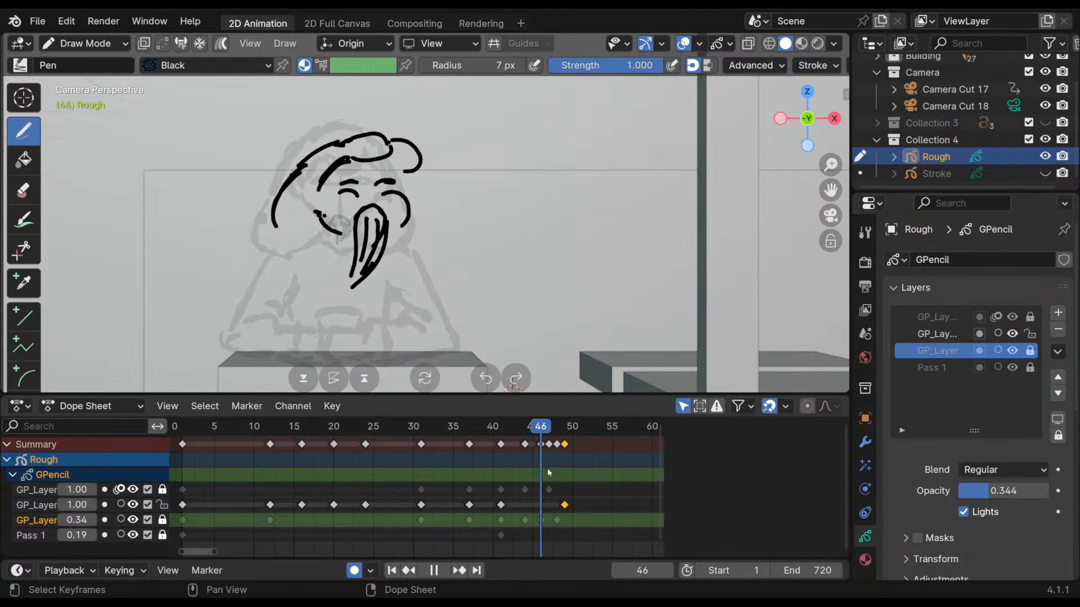
key("space")
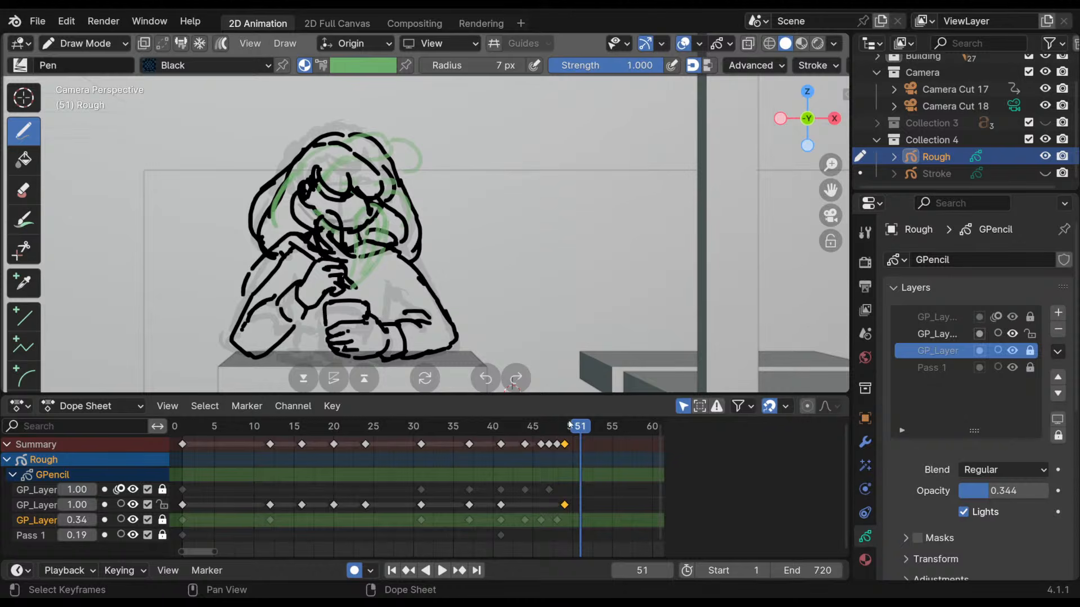
- Move the second layer's frame 49 keyframe to frame 51 and unlock the top layer
mouse_move(569, 422)
left_mouse_down()
mouse_move(489, 471)
mouse_move(568, 495)
mouse_move(539, 510)
mouse_move(580, 506)
left_mouse_up()
left_click(551, 494)
left_click(162, 490)
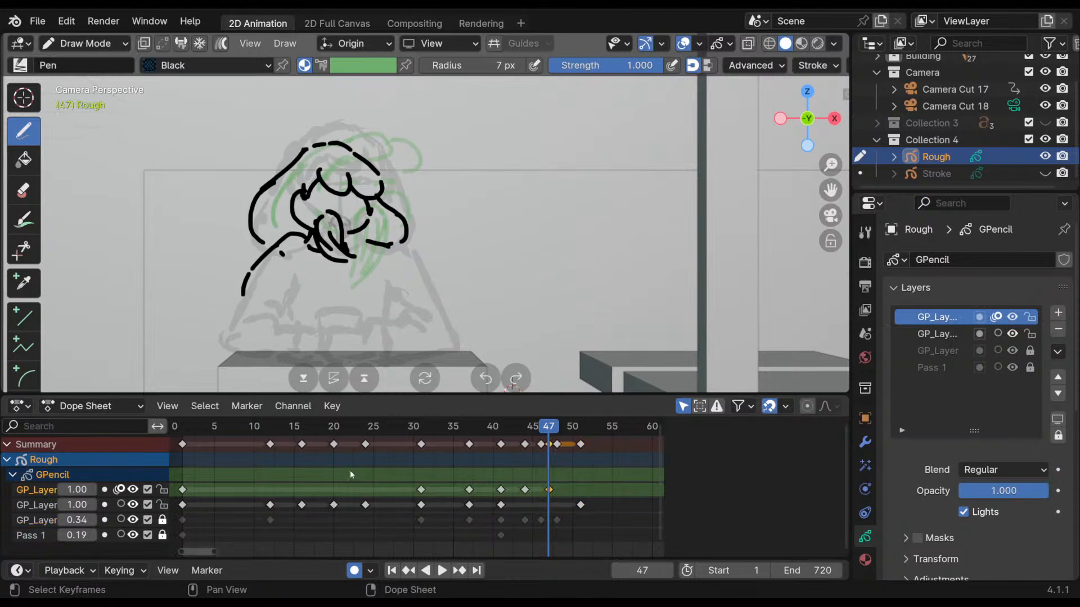
mouse_move(550, 431)
left_mouse_down()
mouse_move(531, 434)
mouse_move(605, 447)
mouse_move(549, 451)
mouse_move(595, 451)
mouse_move(581, 456)
left_mouse_up()
- Lower the second layer's opacity to 0.569
left_click(37, 505)
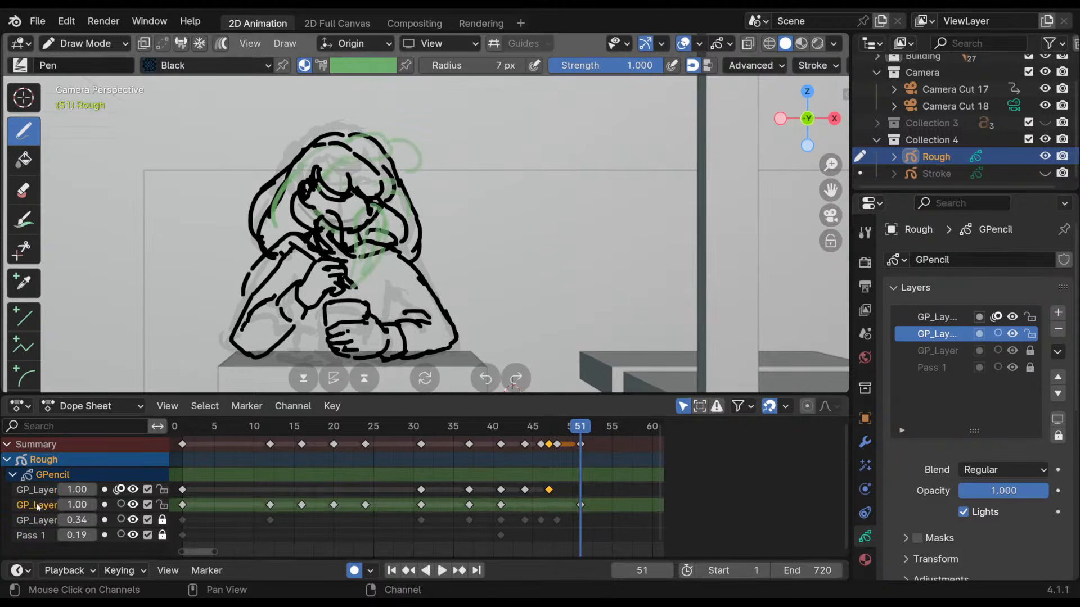
left_click_drag(984, 492, 978, 495)
left_click(553, 432)
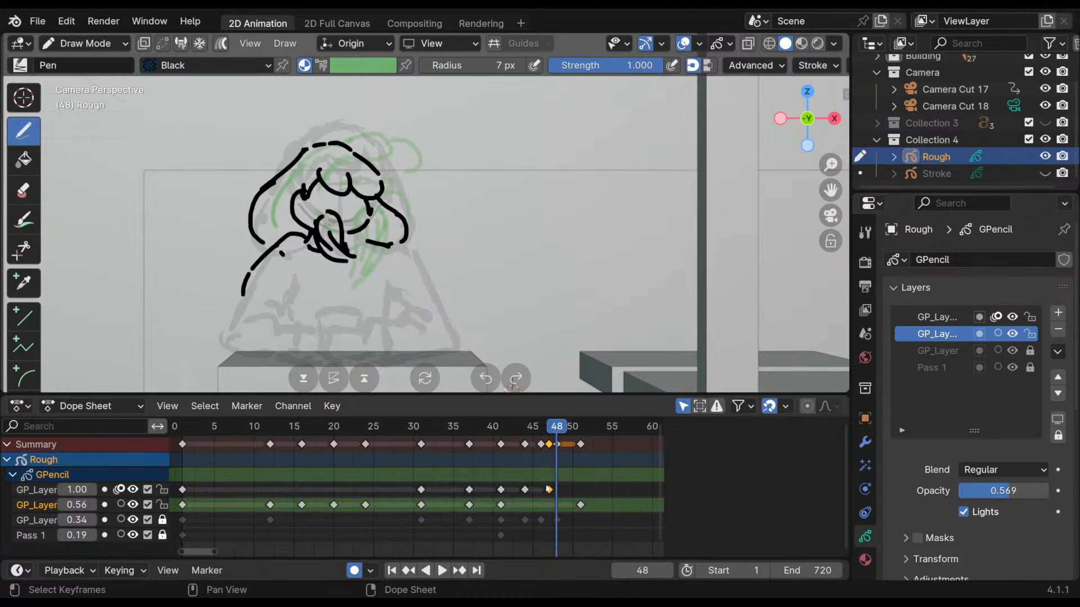
- Make the top layer active and turn off its onion skinning
left_click(185, 493)
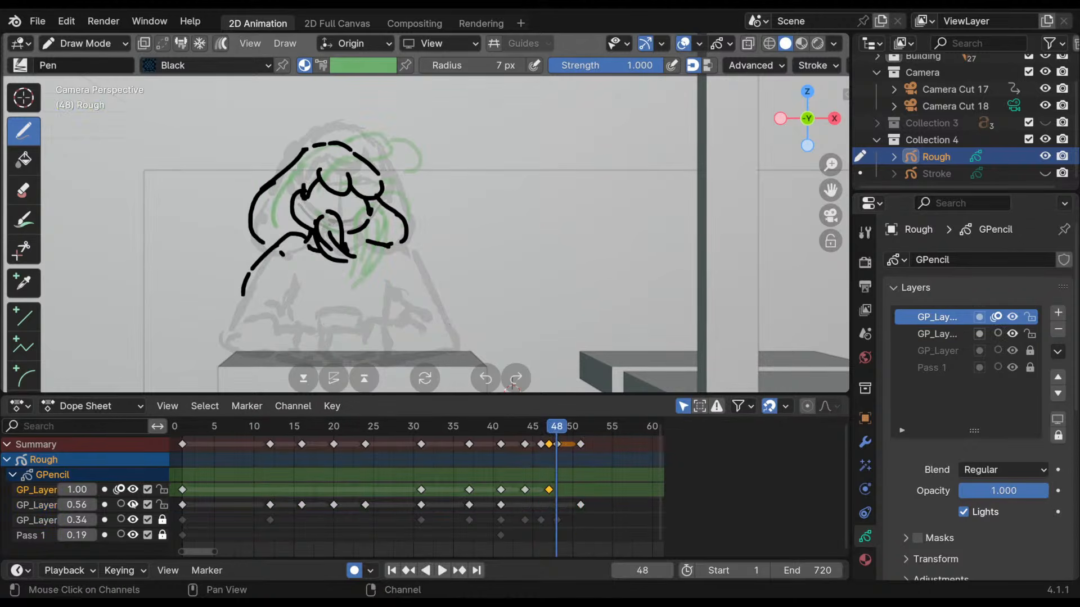
left_click_drag(133, 505, 133, 490)
left_click(120, 490)
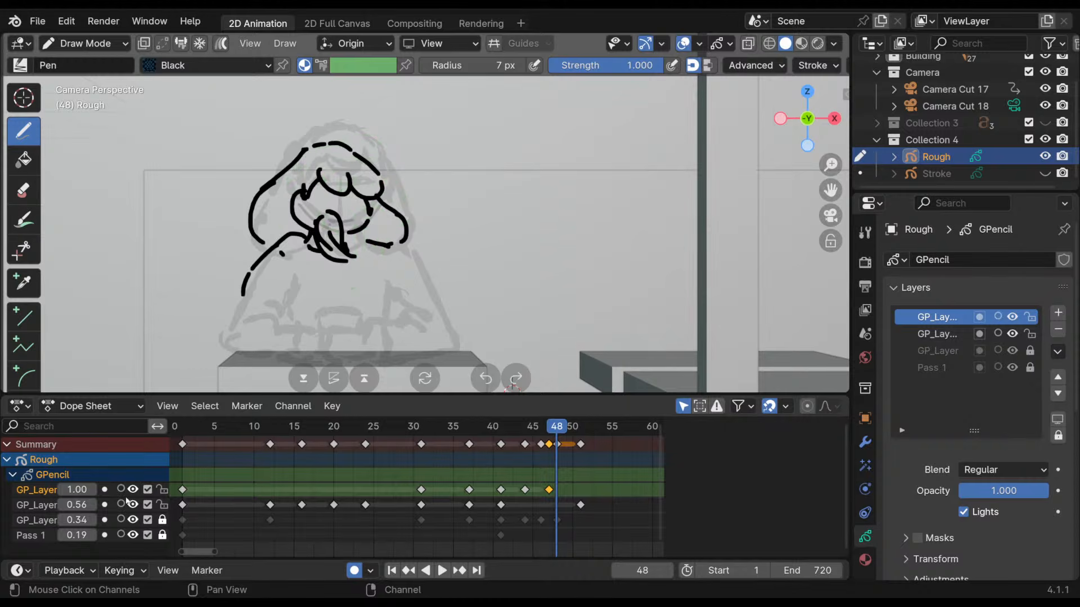
- Play the animation and flip back and forth between keyframes to compare the drawings around frame 47
key("space")
left_click(535, 435)
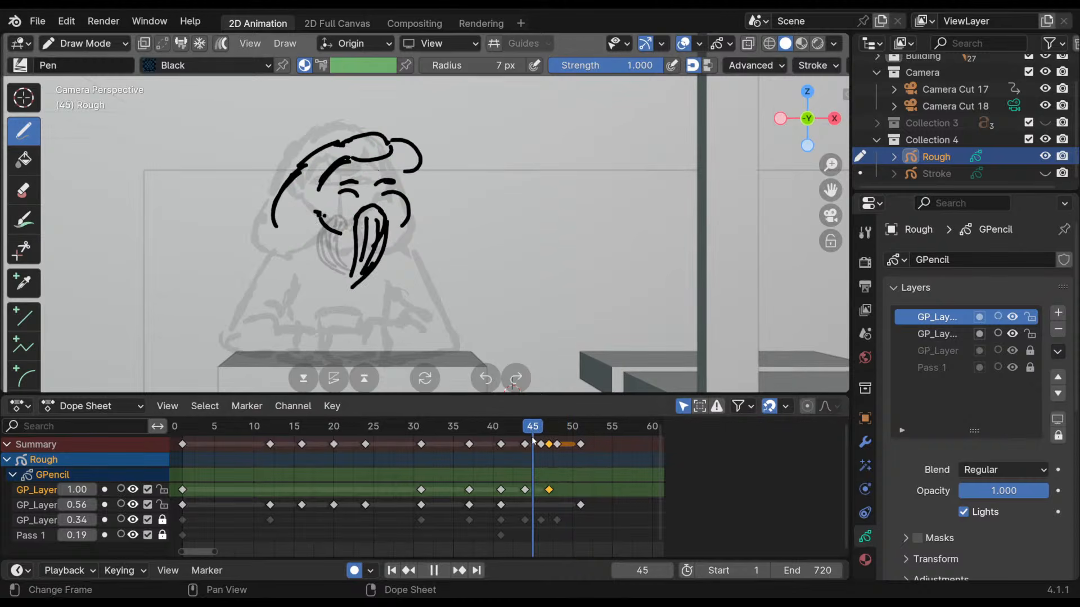
key("Down")
key("Down")
key("Up")
key("Up")
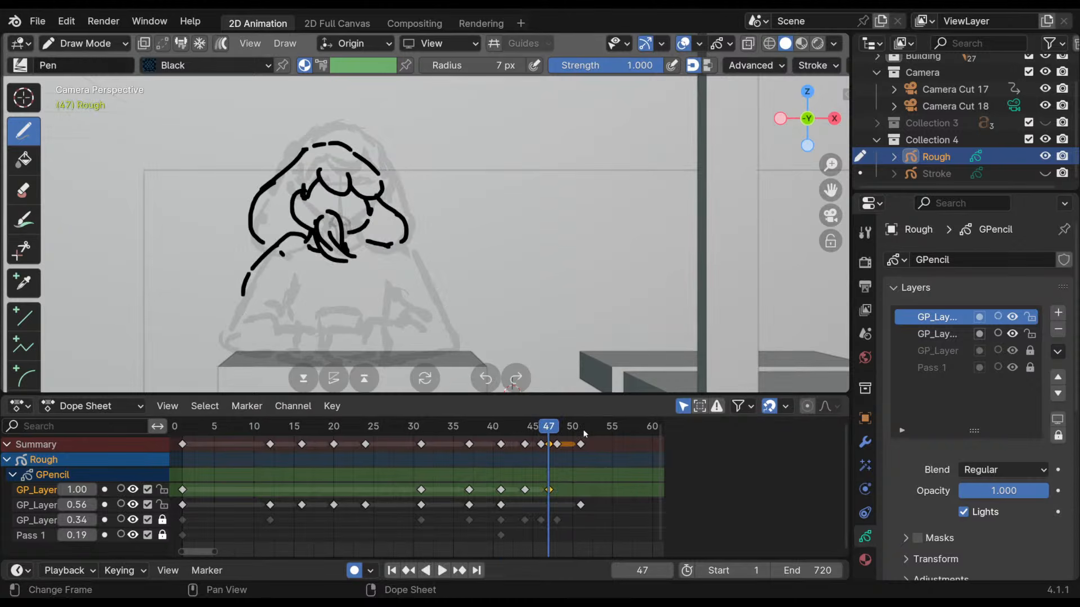
key("Down")
key("Up")
key("Down")
key("Up")
- Move the second layer's frame 51 keyframe back to frame 47, beneath the top layer's drawing
left_click_drag(580, 505, 559, 496)
key("Down")
key("Up")
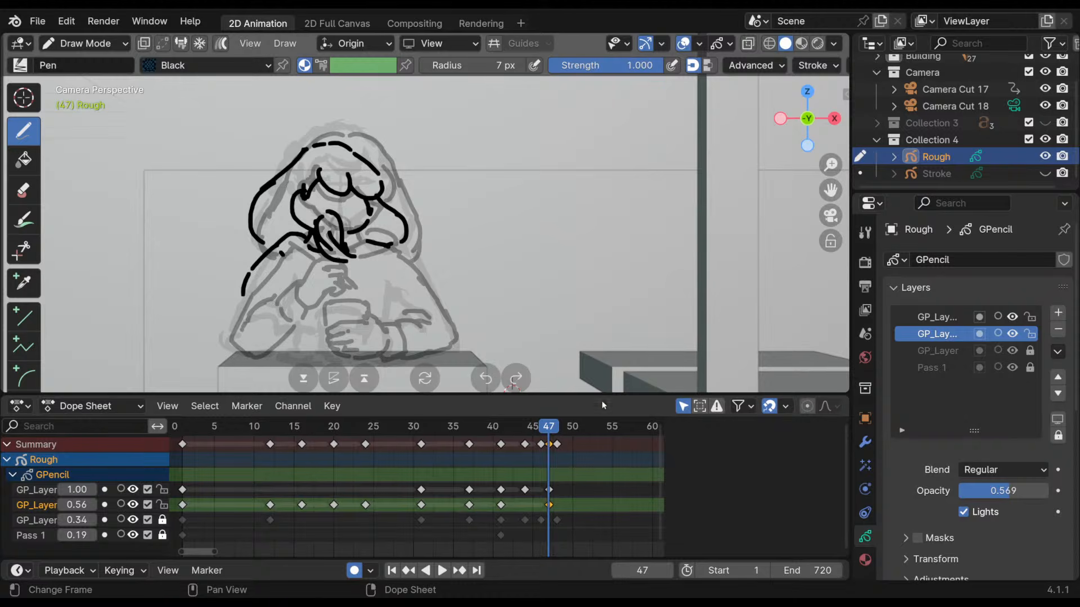
- Select all of the top layer's strokes at frame 47 in Edit Mode and lock the second layer
left_click(37, 490)
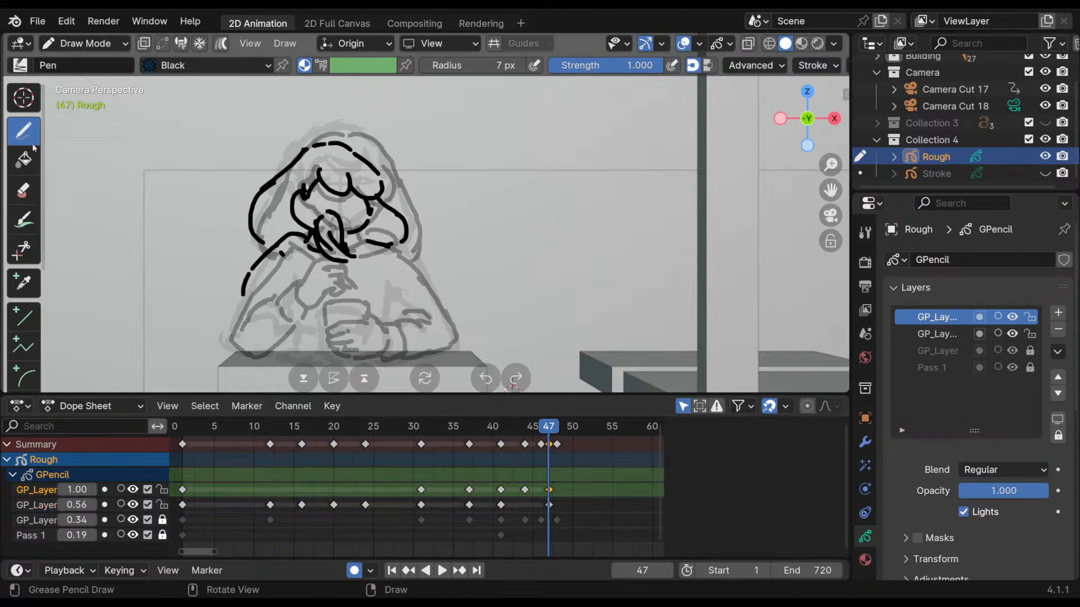
left_click(84, 43)
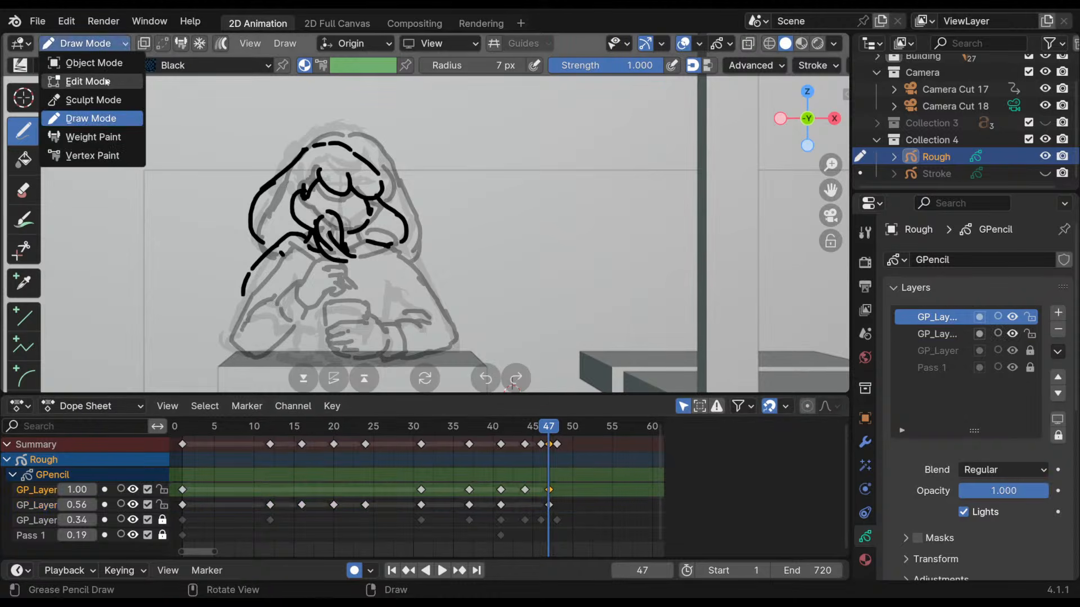
left_click(106, 81)
key("a")
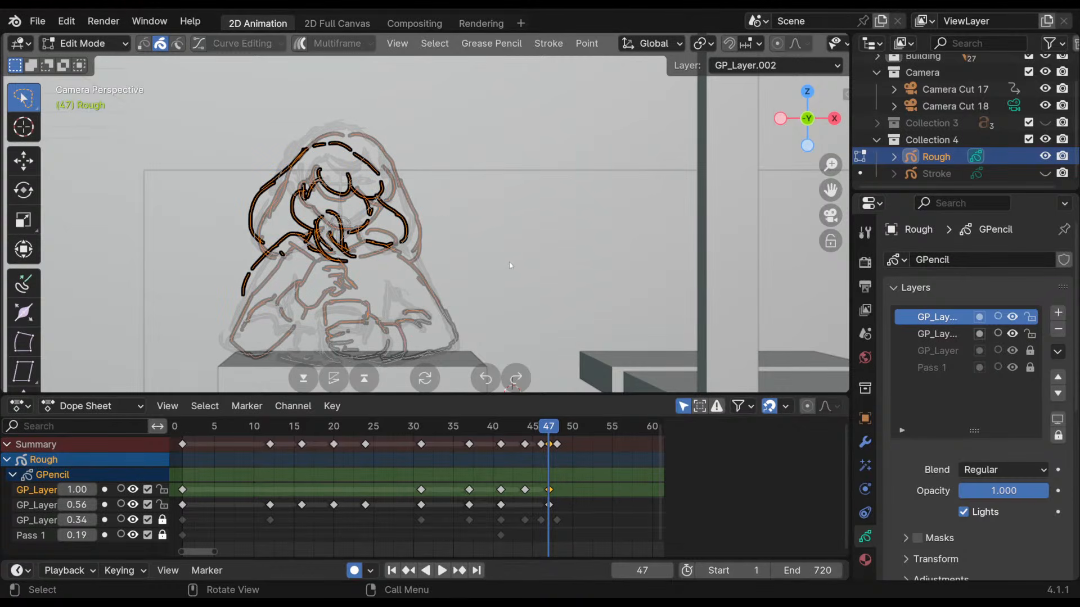
left_click(162, 505)
mouse_move(538, 216)
left_mouse_down()
mouse_move(450, 315)
mouse_move(508, 239)
left_mouse_up()
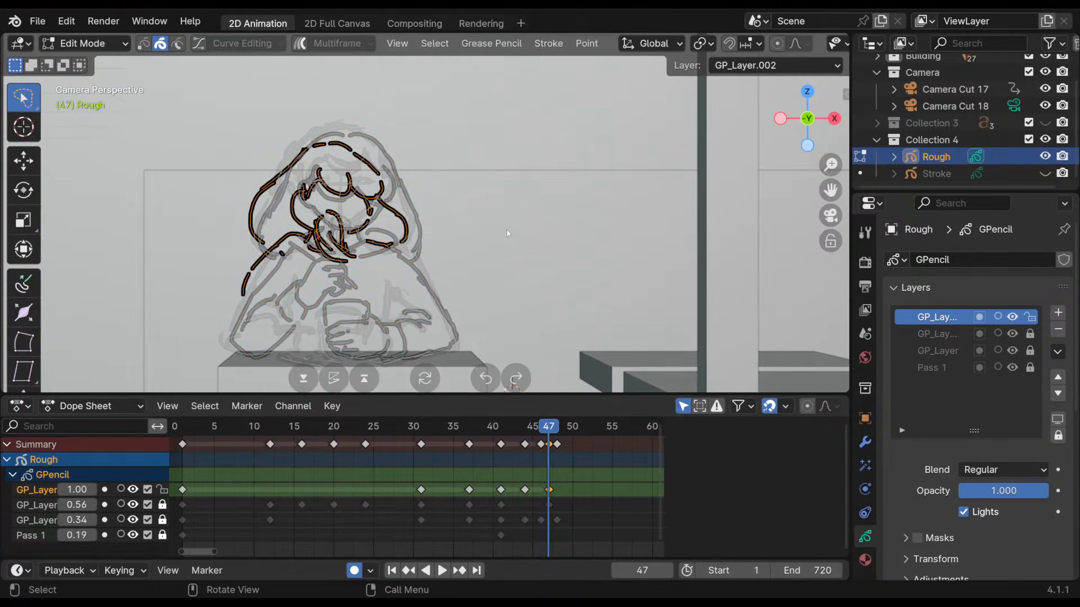
- Move the frame 47 head strokes, scale them up slightly and shift them over the body guide drawing
key("g")
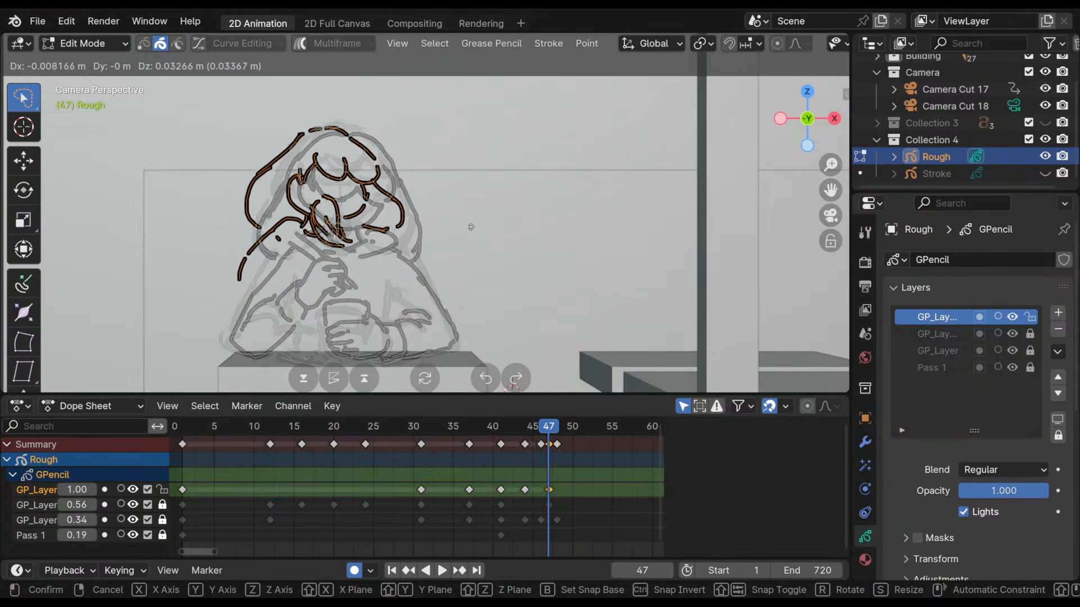
left_click(498, 242)
key("s")
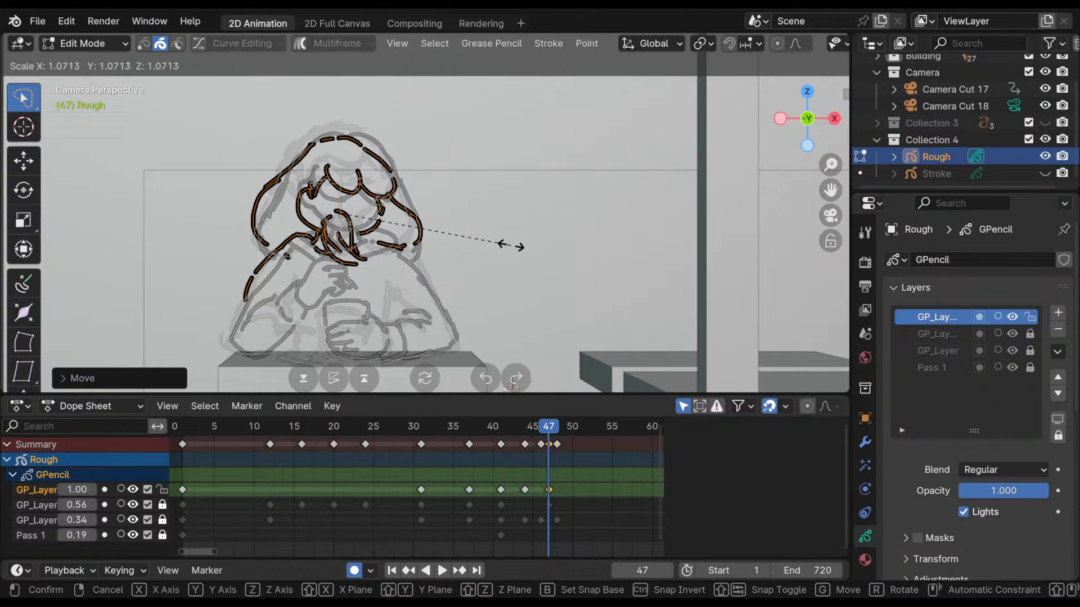
left_click(513, 250)
key("g")
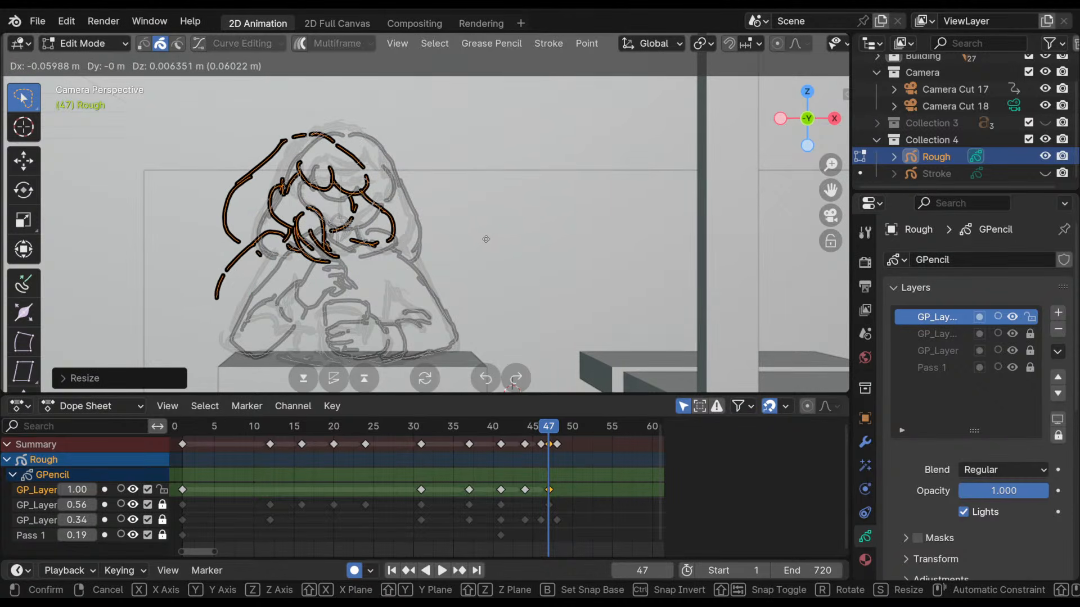
left_click(503, 241)
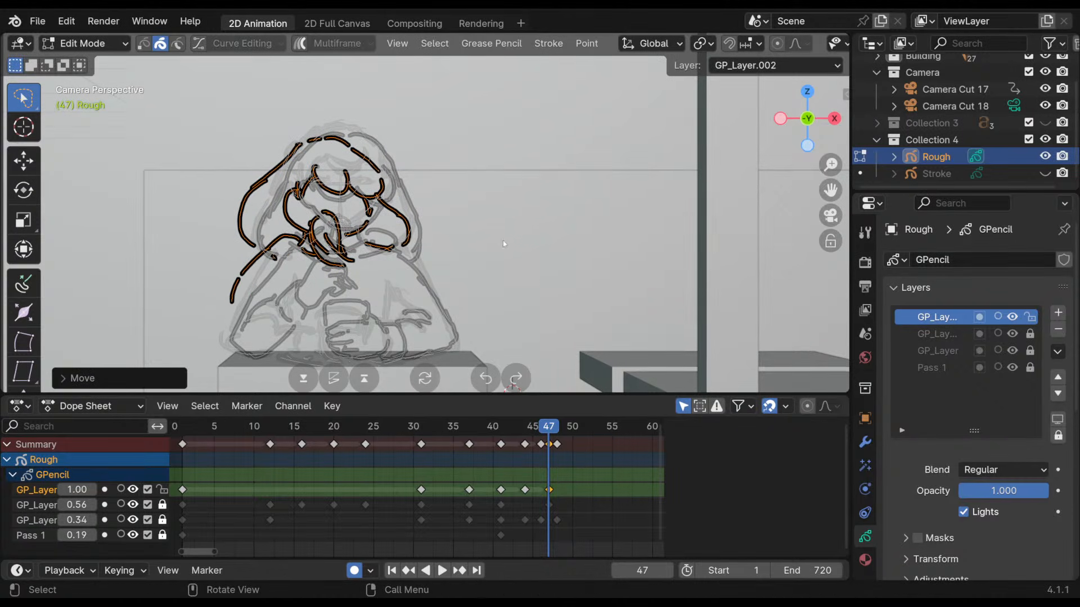
- Rotate the frame 47 head strokes slightly and nudge them into line with the body guide
key("r")
left_click(526, 227)
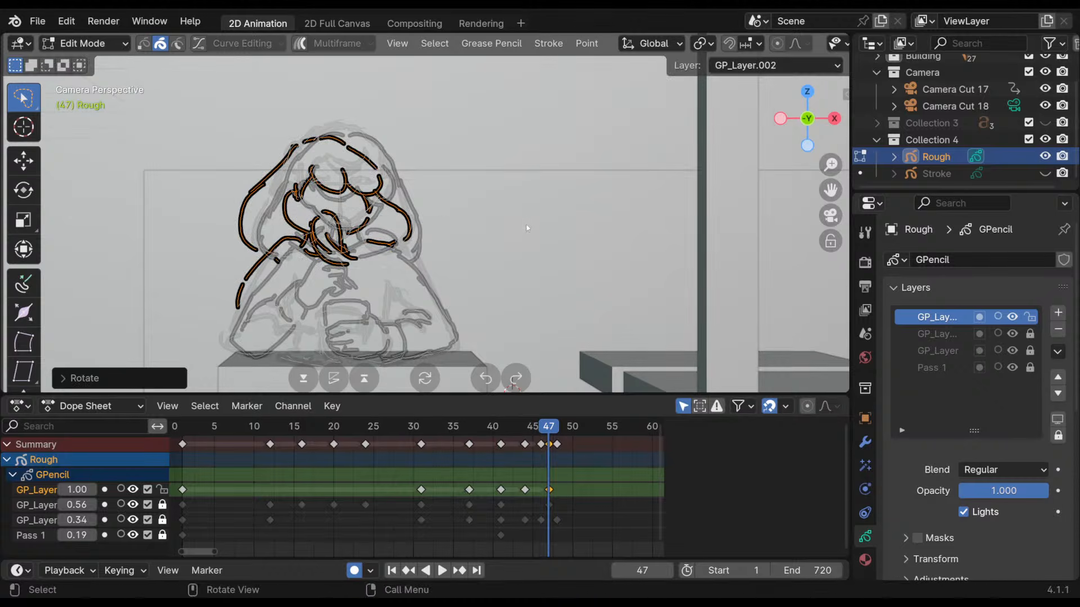
key("g")
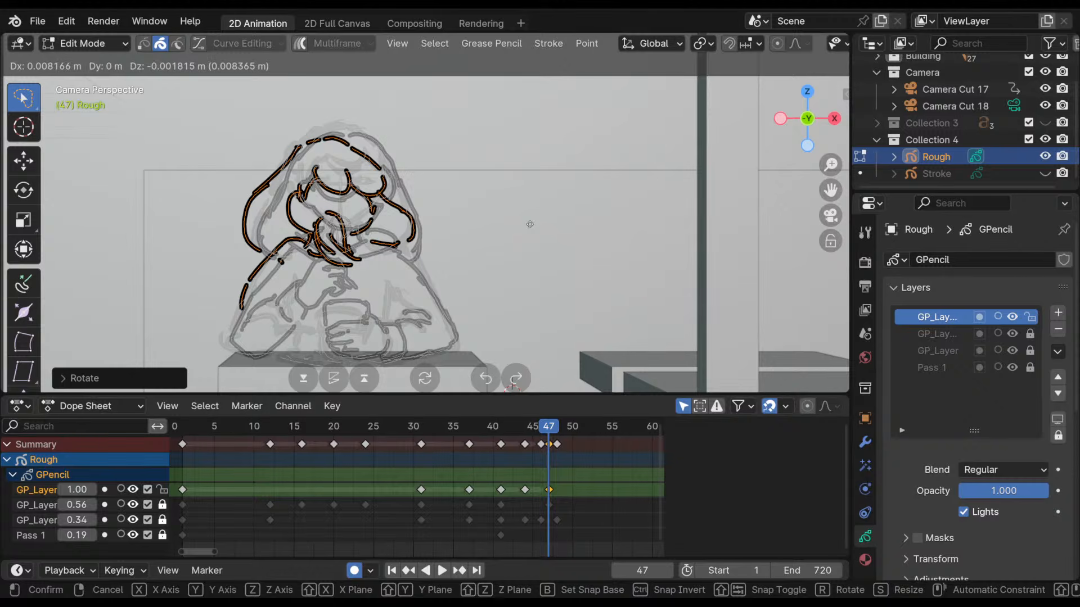
left_click(530, 224)
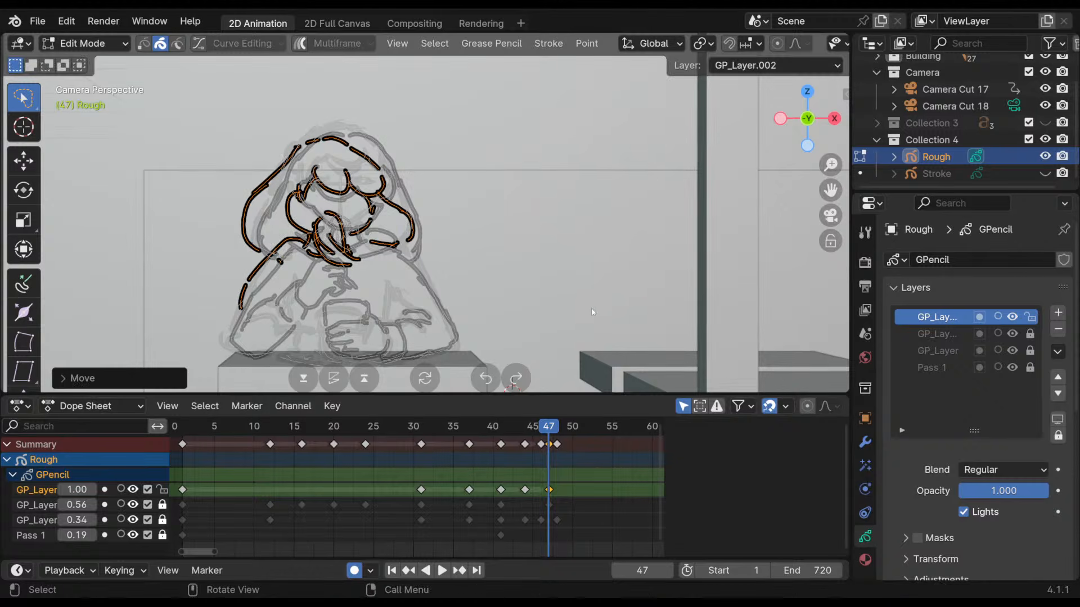
- Return to Draw Mode and start a new drawing on the top layer at frame 49
left_click(85, 43)
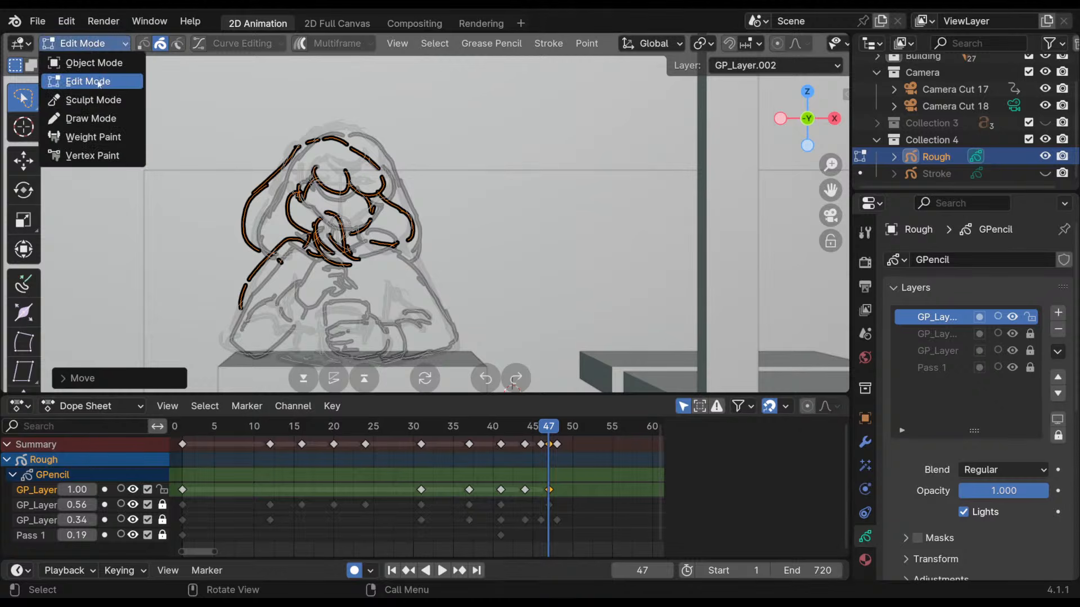
left_click(95, 115)
mouse_move(560, 423)
left_mouse_down()
mouse_move(540, 428)
mouse_move(566, 437)
mouse_move(550, 447)
mouse_move(571, 448)
left_mouse_up()
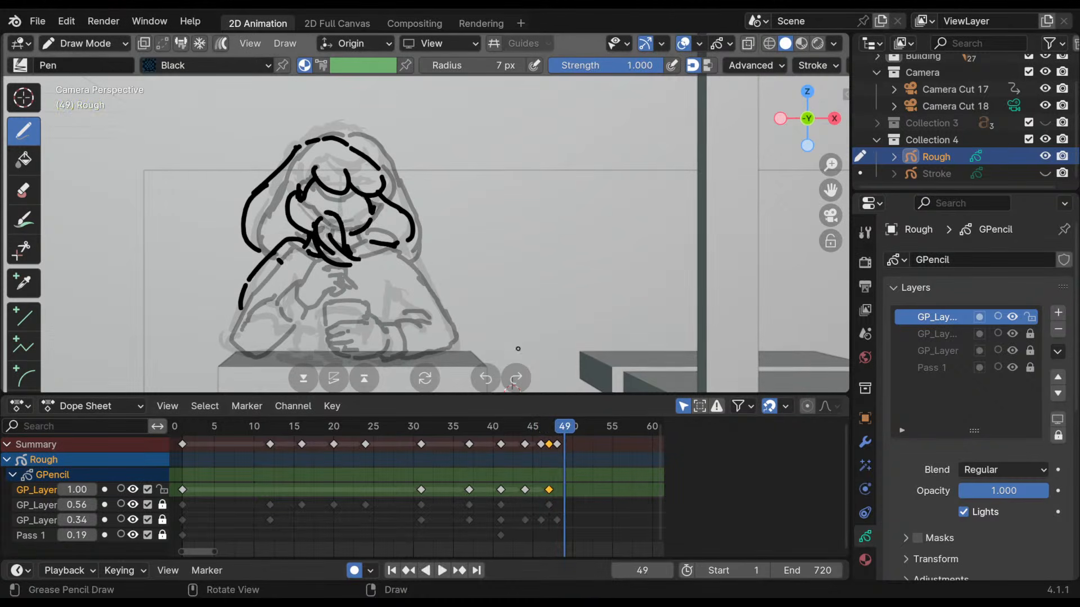
left_click(415, 248)
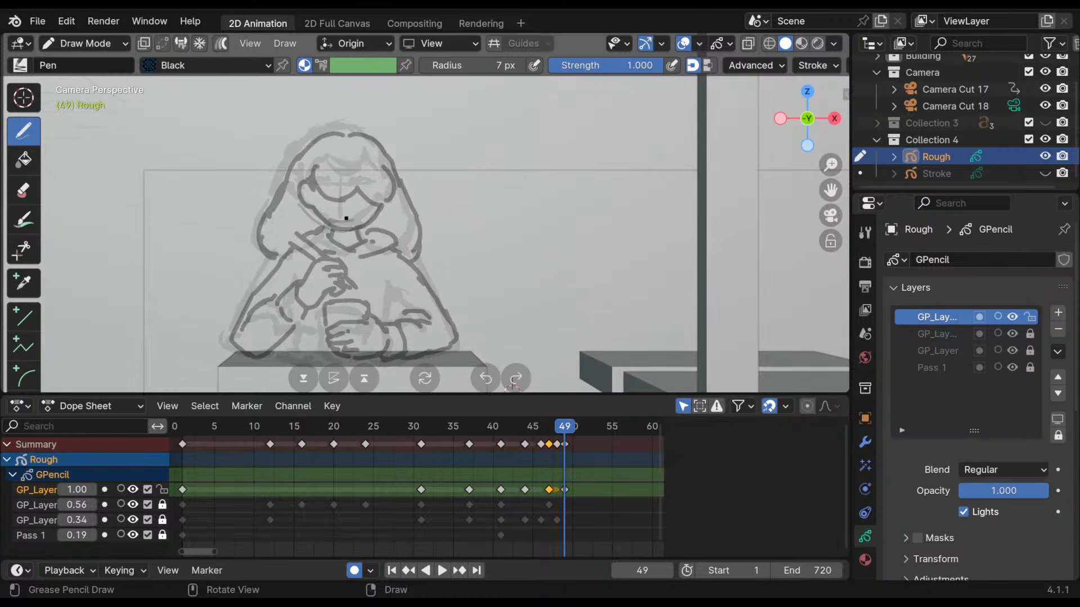
mouse_move(347, 218)
left_mouse_down()
mouse_move(328, 242)
mouse_move(334, 228)
mouse_move(356, 230)
left_mouse_up()
key("ctrl+z")
left_click_drag(339, 221, 333, 238)
mouse_move(338, 221)
left_mouse_down()
mouse_move(352, 231)
mouse_move(340, 240)
mouse_move(333, 232)
left_mouse_up()
key("ctrl+z")
key("ctrl+z")
key("ctrl+z")
- Sketch the mouth with its noodles, the jaw line and the ear on the top layer at frame 49
mouse_move(344, 220)
left_mouse_down()
mouse_move(354, 223)
mouse_move(331, 237)
left_mouse_up()
left_click_drag(344, 226, 336, 254)
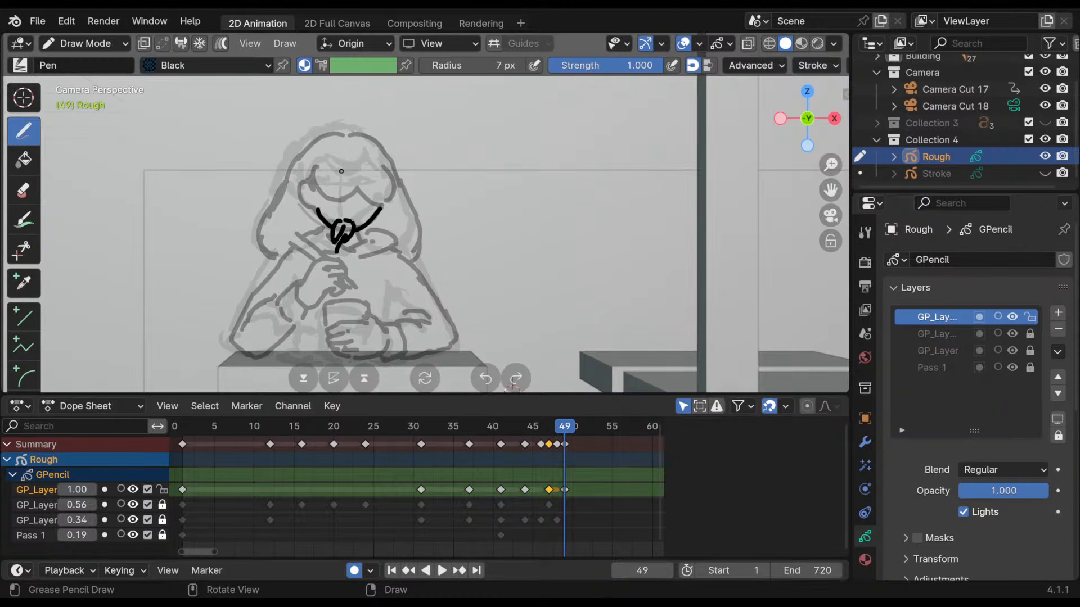
key("ctrl+z")
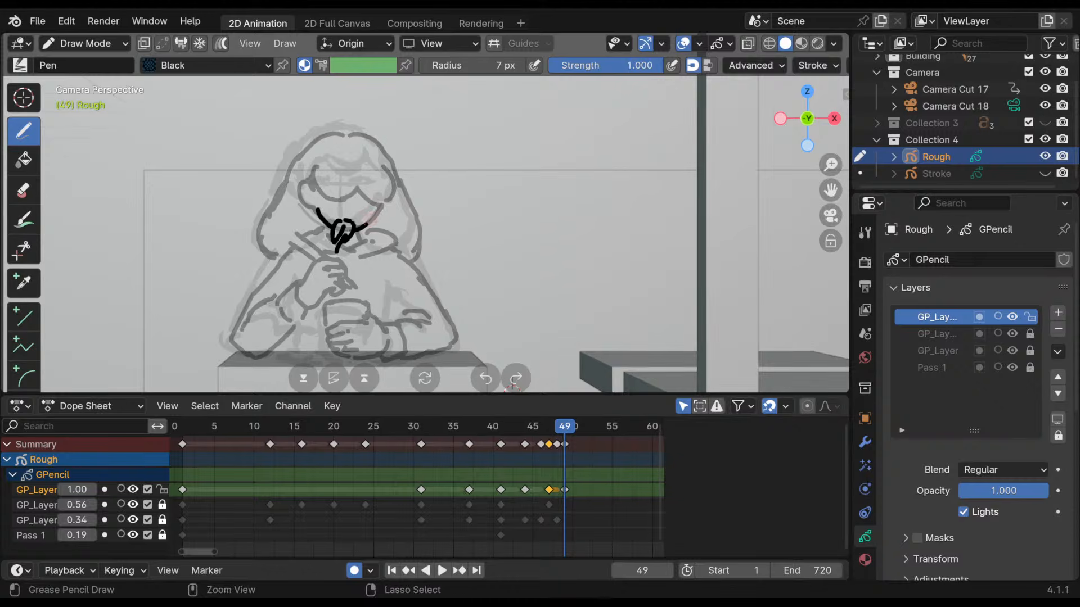
left_click_drag(362, 228, 380, 213)
mouse_move(316, 205)
left_mouse_down("ctrl")
mouse_move(330, 226)
mouse_move(371, 222)
mouse_move(391, 194)
mouse_move(379, 215)
left_mouse_up("ctrl")
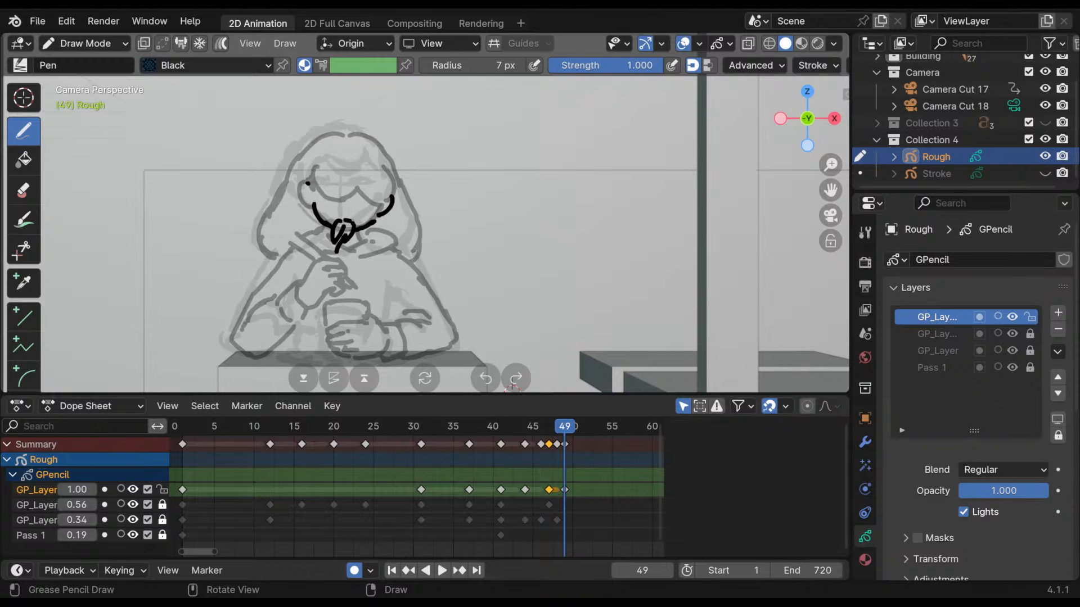
left_click_drag(307, 183, 311, 202)
- Try out fringe strokes at frame 49, comparing the head with the drawings at frames 44 and 47
key("Down")
key("Down")
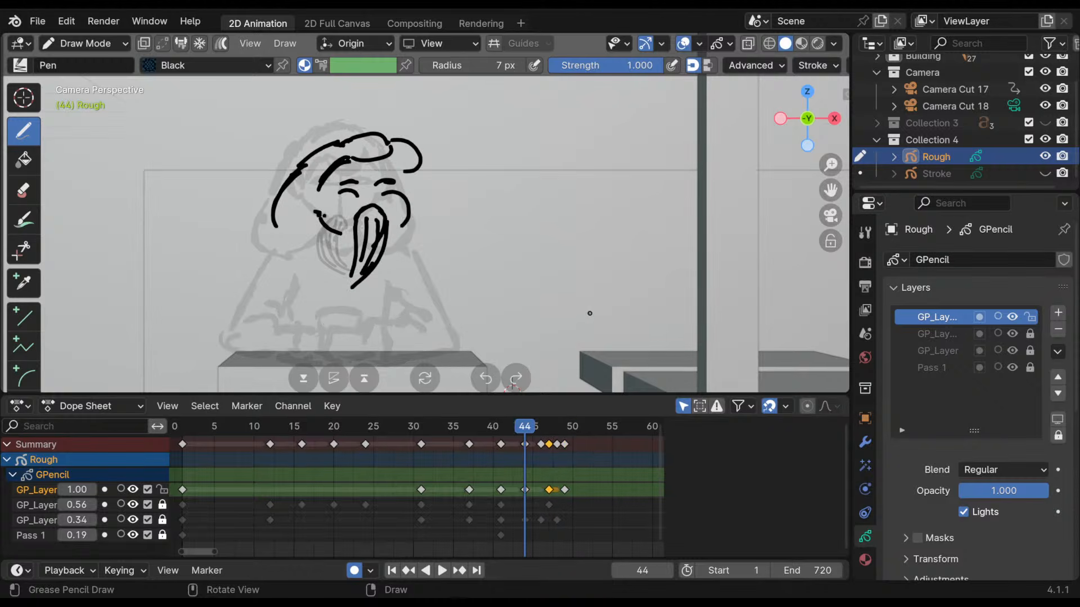
key("Up")
key("Up")
key("Down")
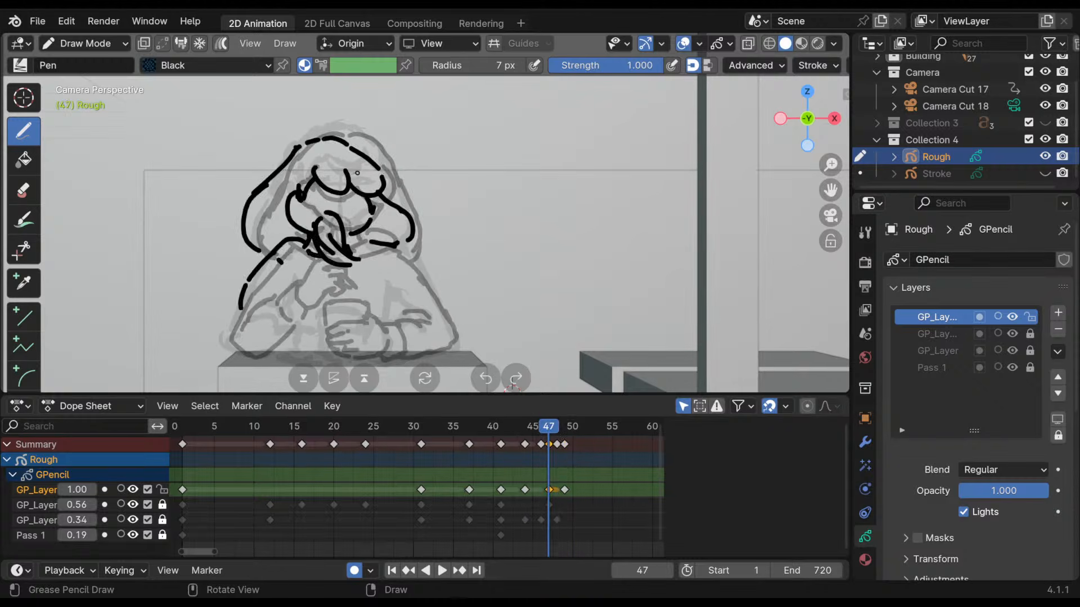
key("Up")
mouse_move(339, 164)
left_mouse_down()
mouse_move(325, 193)
mouse_move(360, 180)
mouse_move(375, 204)
left_mouse_up()
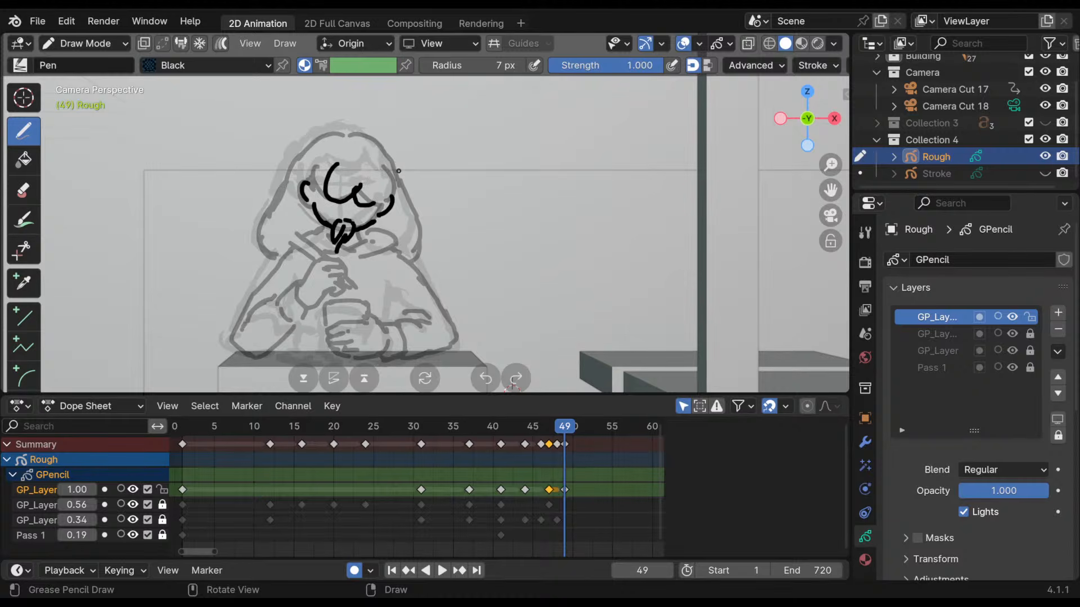
key("Down")
key("Up")
key("Down")
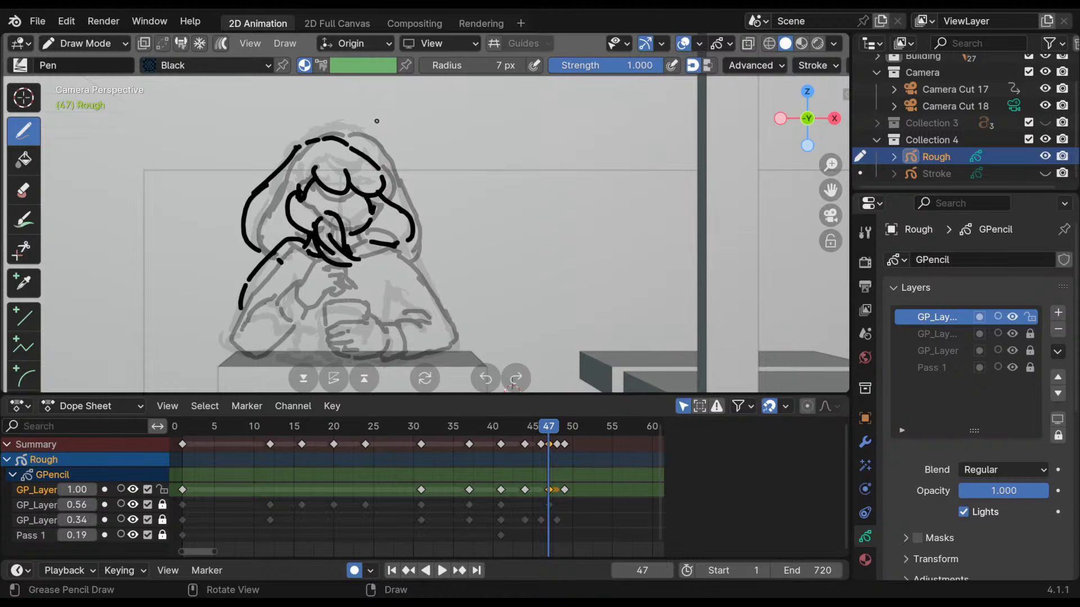
key("Down")
key("Up")
key("Up")
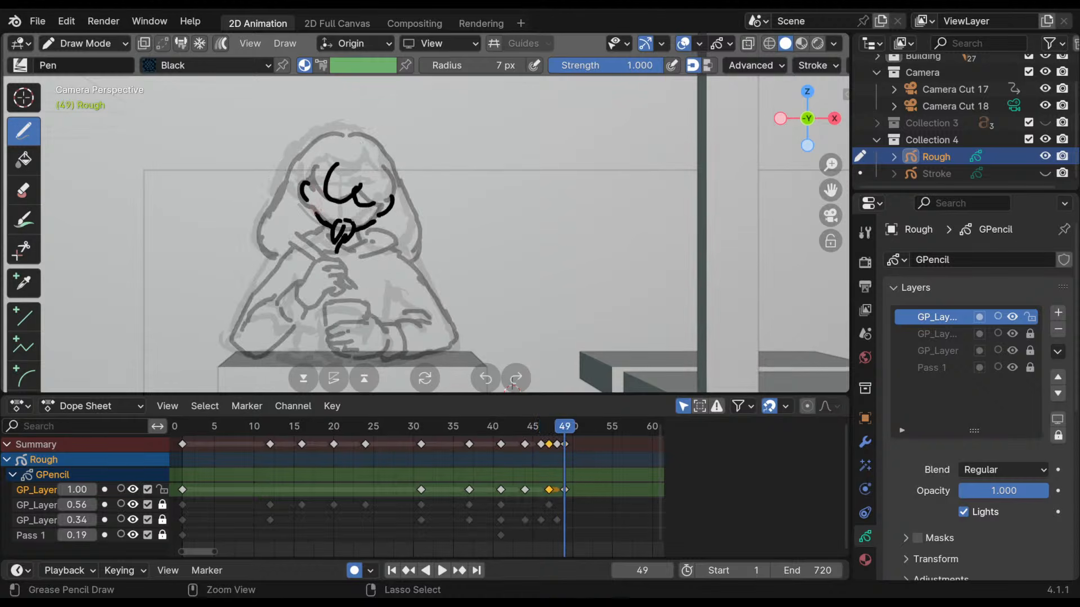
- Undo the fringe strokes and the jaw stroke on the ear side at frame 49
key("ctrl+z")
key("ctrl+z")
key("ctrl+z")
key("ctrl+z")
key("ctrl+z")
key("ctrl+z")
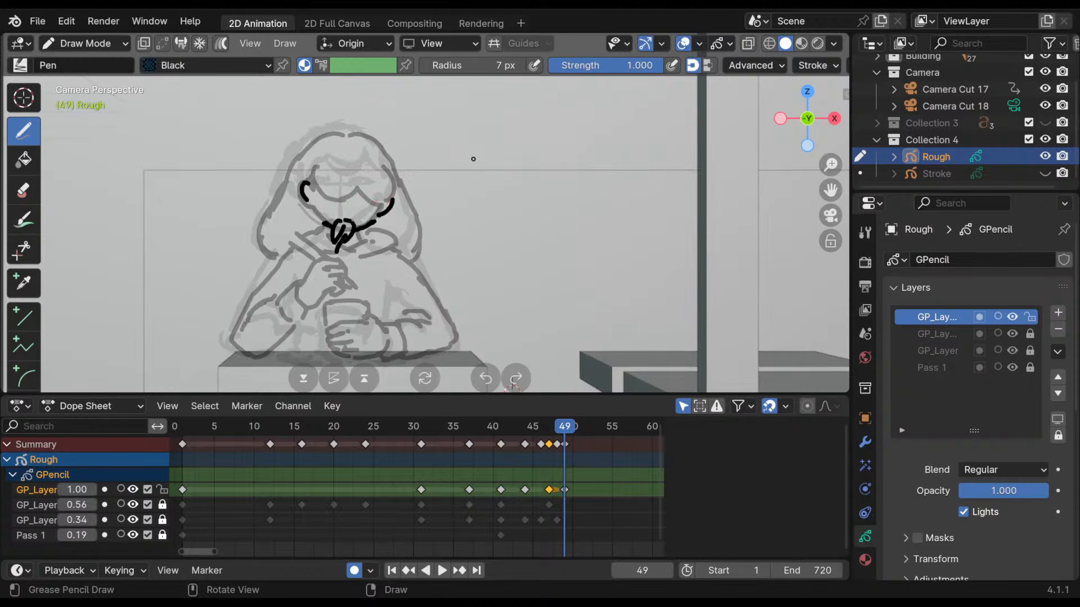
- Turn on onion skinning for the top layer and shift the frame 49 face strokes left toward the previous drawing
left_click(120, 489)
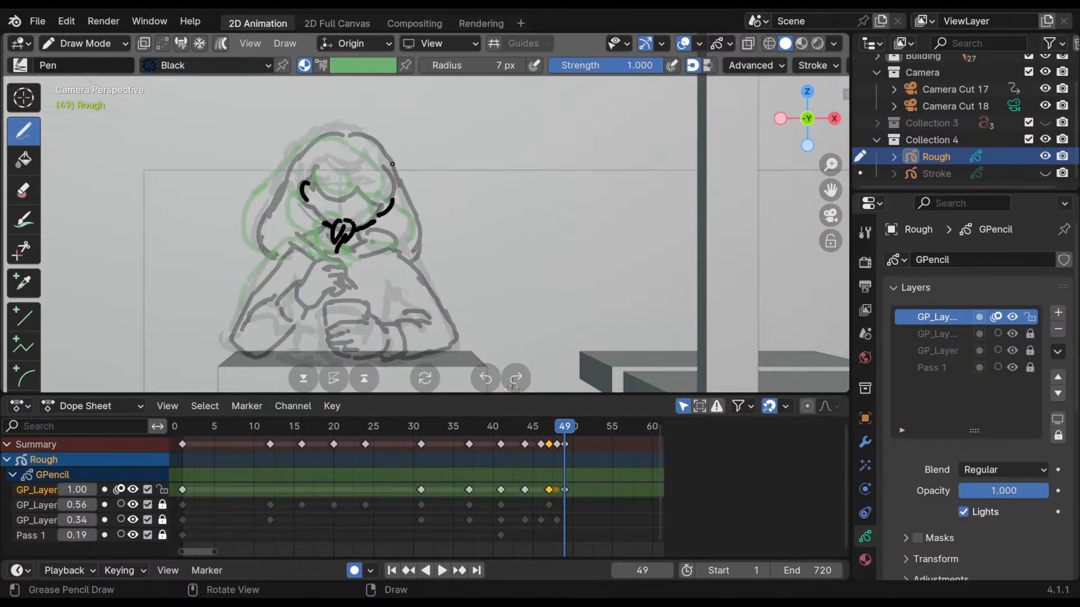
left_click(84, 44)
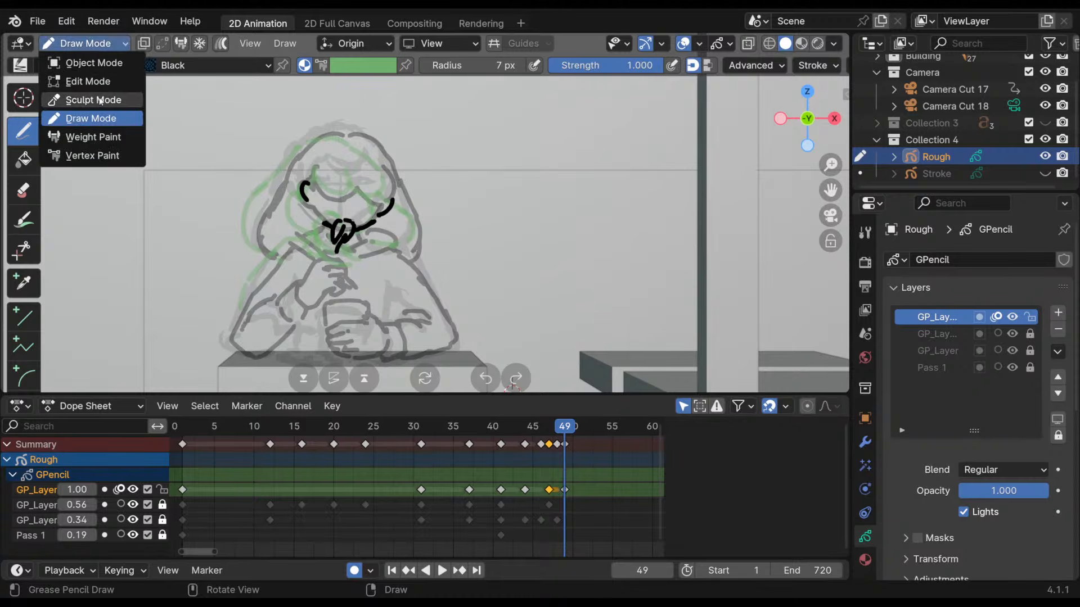
left_click(104, 82)
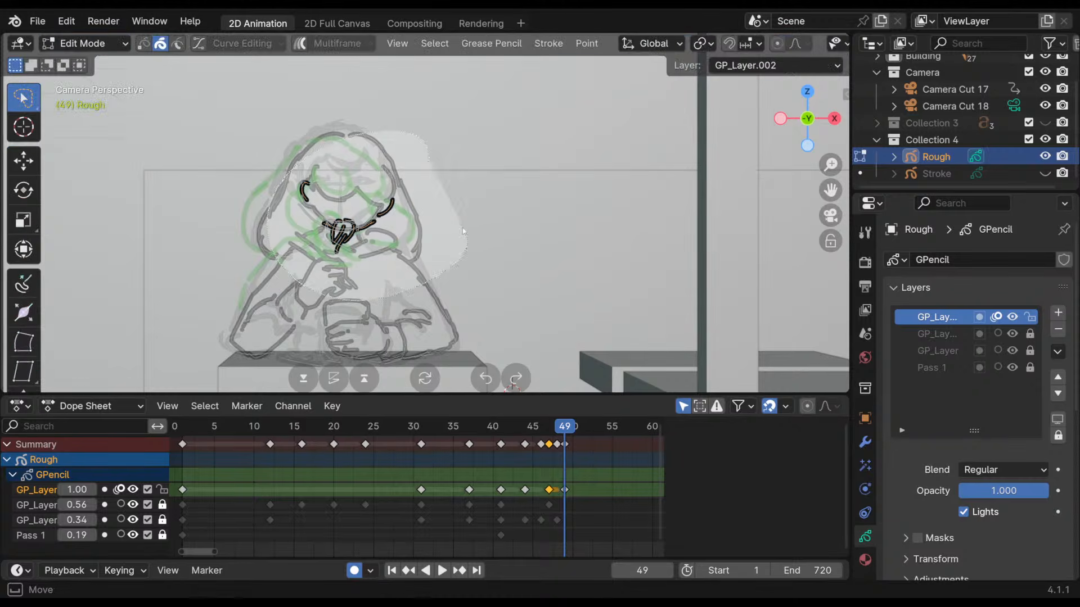
key("g")
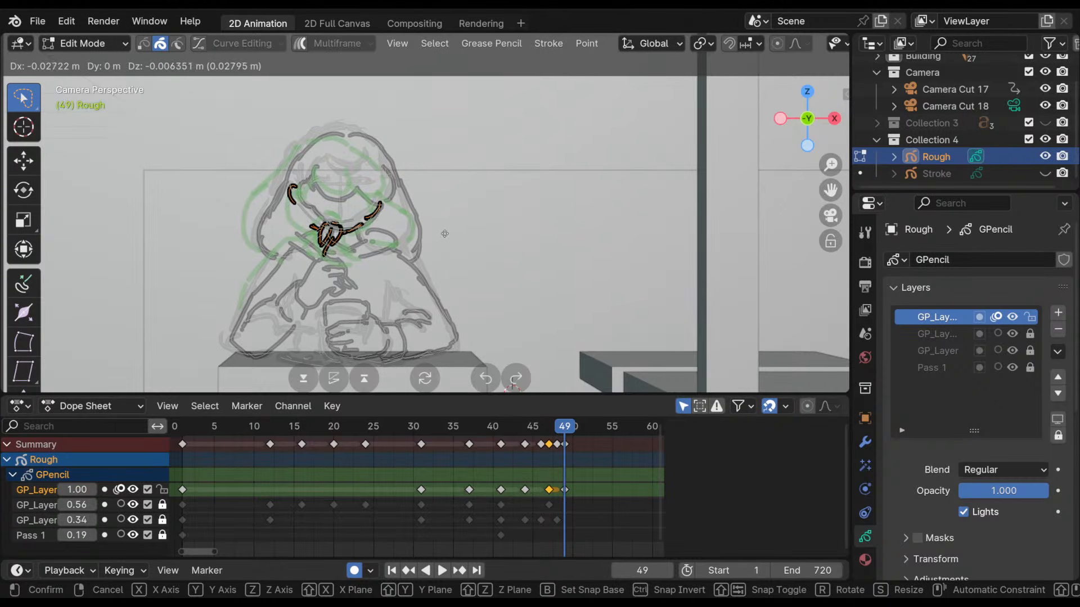
left_click(445, 233)
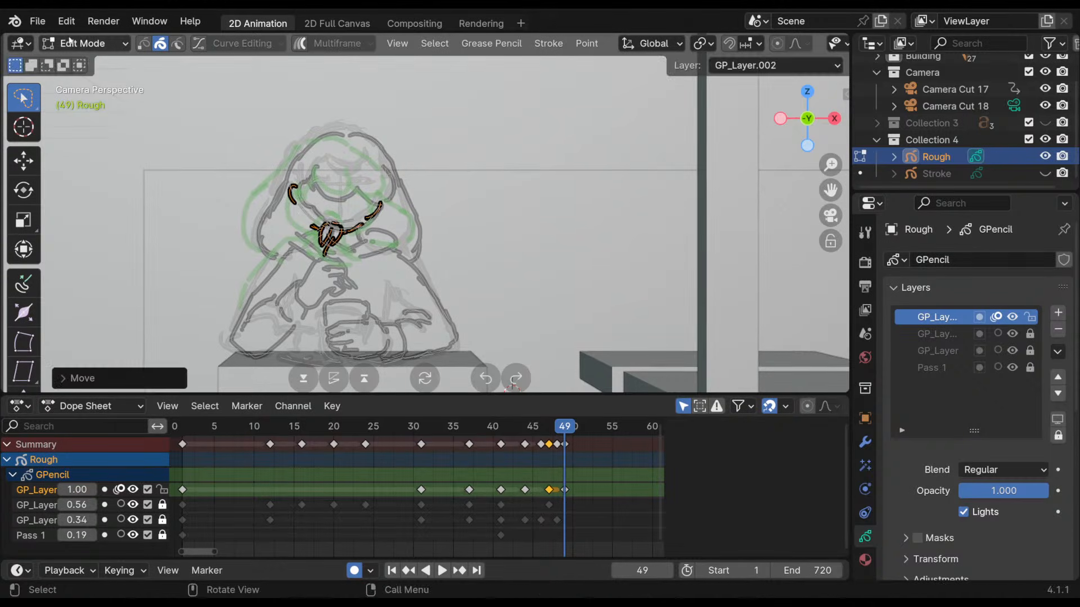
left_click(84, 44)
left_click(90, 118)
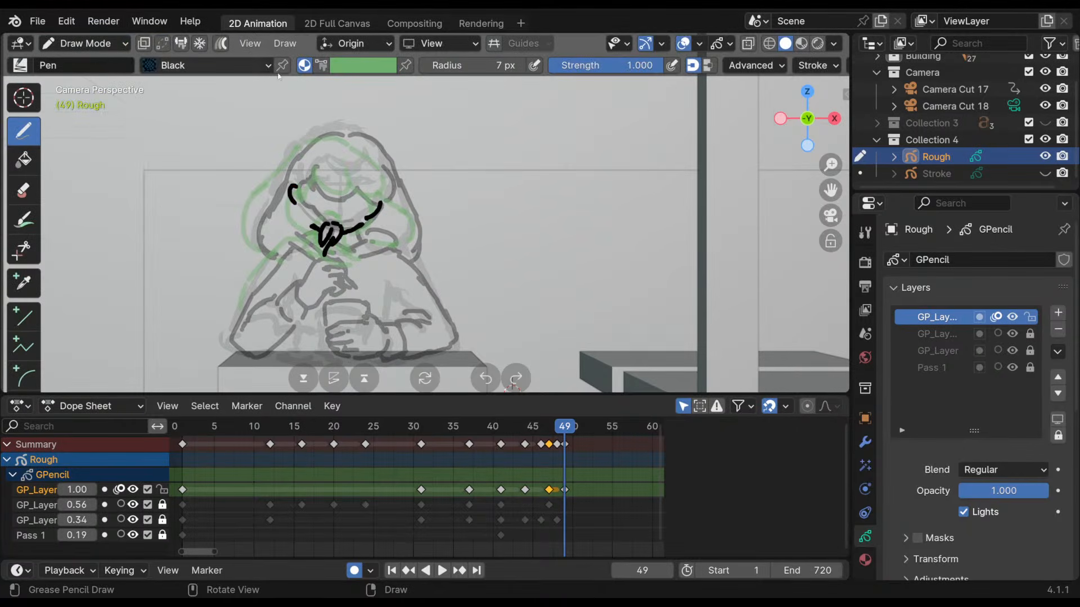
- Redraw the ear and both sides of the jaw line around the mouth at frame 49
mouse_move(293, 184)
left_mouse_down("ctrl")
mouse_move(311, 221)
mouse_move(300, 204)
left_mouse_up("ctrl")
left_click_drag(293, 201, 308, 223, "ctrl")
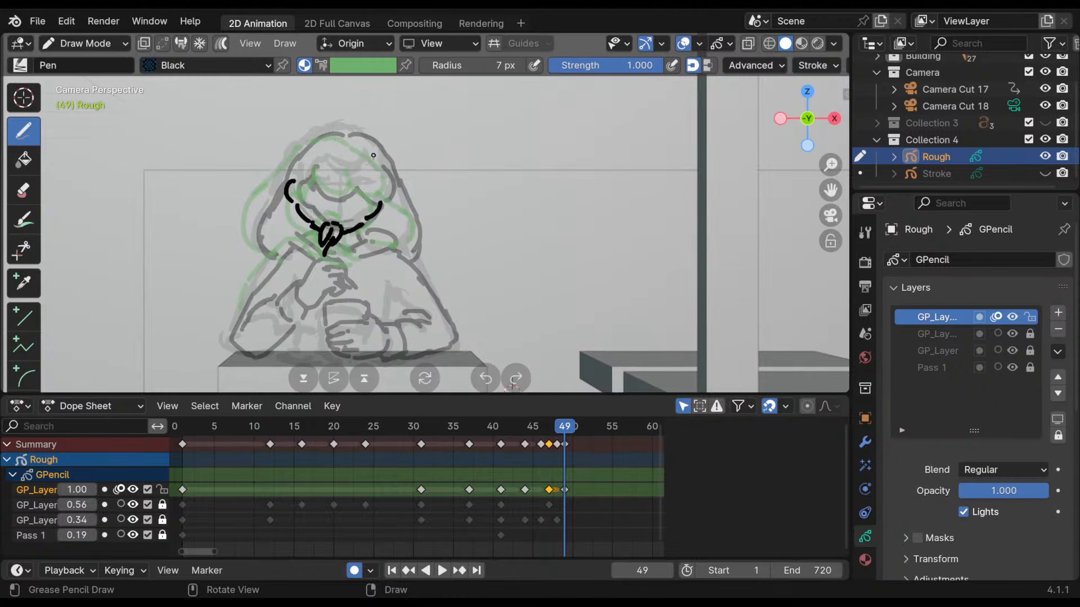
mouse_move(379, 206)
left_mouse_down("ctrl")
mouse_move(363, 226)
mouse_move(370, 218)
mouse_move(302, 204)
mouse_move(304, 214)
left_mouse_up("ctrl")
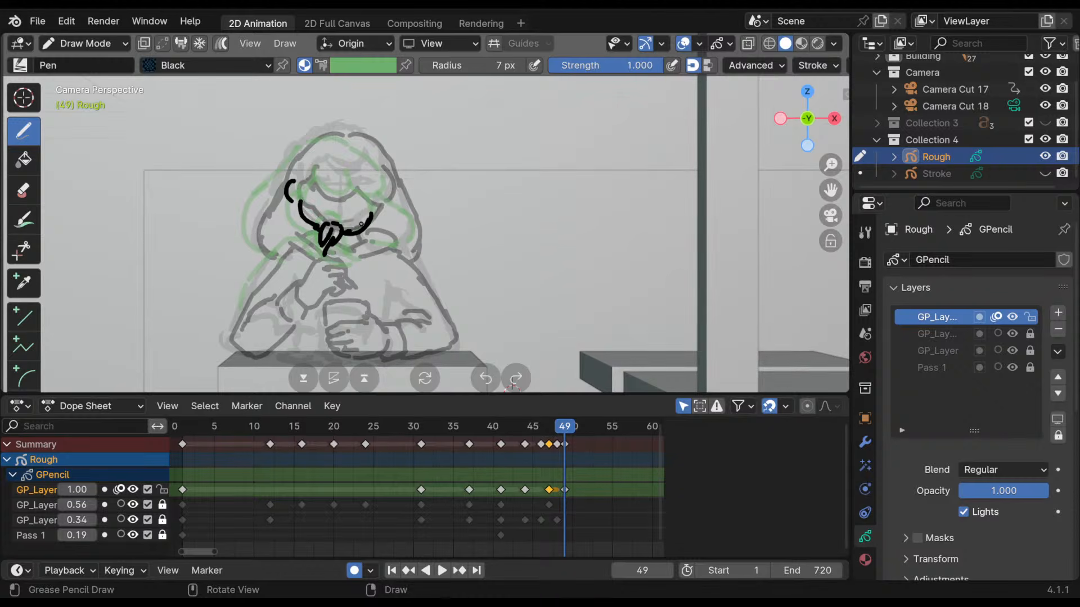
mouse_move(371, 216)
left_mouse_down("ctrl")
mouse_move(344, 233)
mouse_move(371, 216)
mouse_move(345, 230)
mouse_move(362, 231)
left_mouse_up("ctrl")
- Sketch the fringe, the crown and both outer sides of the hair at frame 49
mouse_move(319, 169)
left_mouse_down()
mouse_move(316, 196)
mouse_move(354, 172)
mouse_move(337, 194)
mouse_move(376, 204)
mouse_move(389, 172)
mouse_move(293, 162)
mouse_move(251, 228)
mouse_move(271, 254)
left_mouse_up()
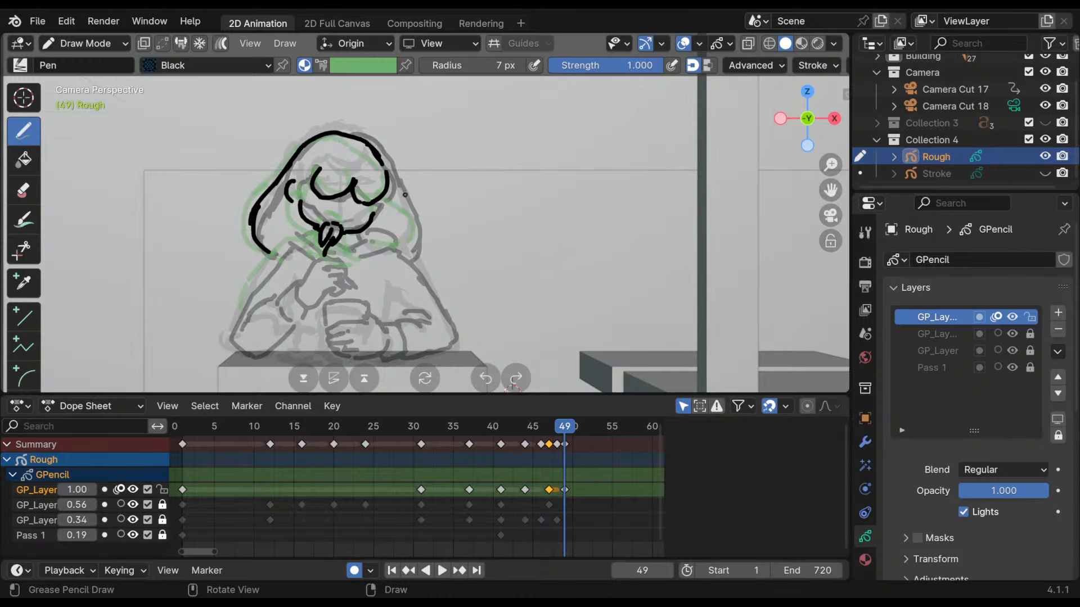
mouse_move(412, 217)
left_mouse_down()
mouse_move(416, 242)
mouse_move(399, 252)
left_mouse_up()
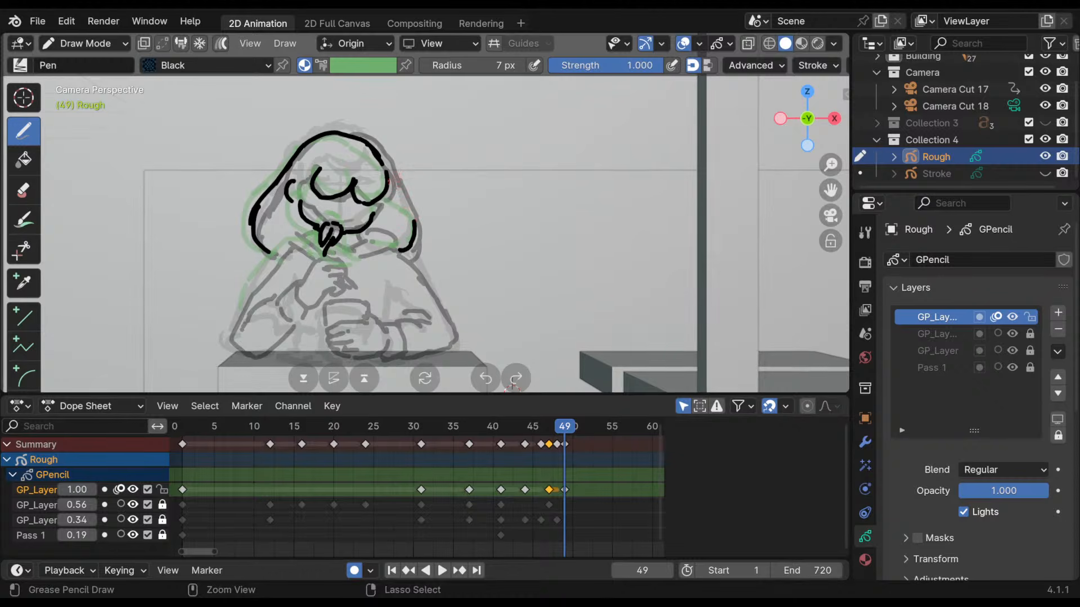
mouse_move(393, 189)
left_mouse_down("ctrl")
mouse_move(415, 224)
mouse_move(404, 250)
left_mouse_up("ctrl")
mouse_move(394, 194)
left_mouse_down()
mouse_move(415, 227)
mouse_move(404, 253)
left_mouse_up()
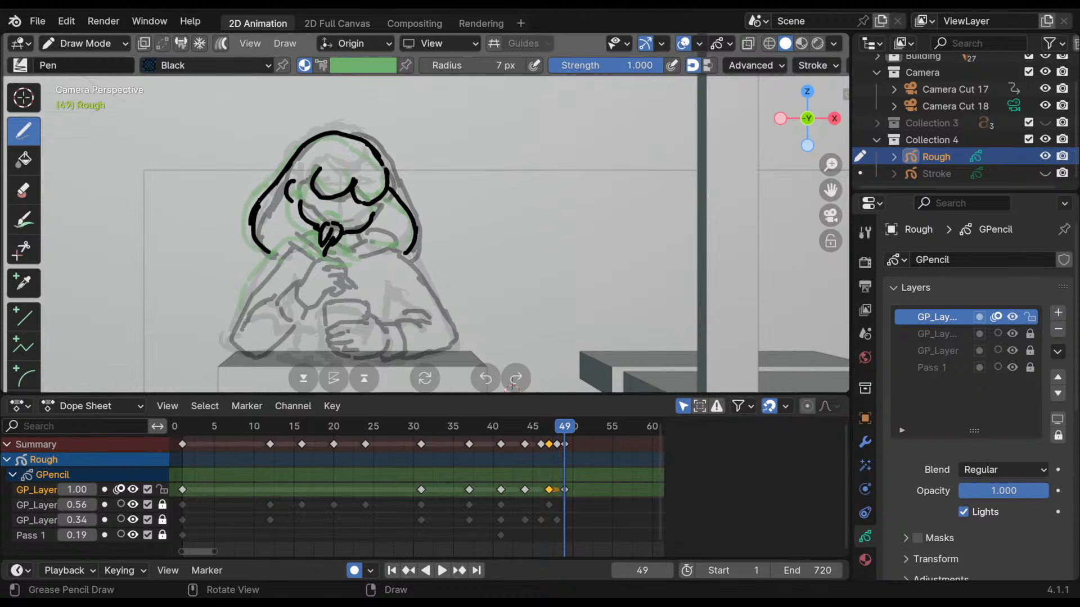
- Redraw the lower ends of the hair on both sides of the frame 49 head
key("ctrl+z")
key("ctrl+z")
left_click_drag(251, 220, 276, 255)
key("ctrl+z")
key("ctrl+z")
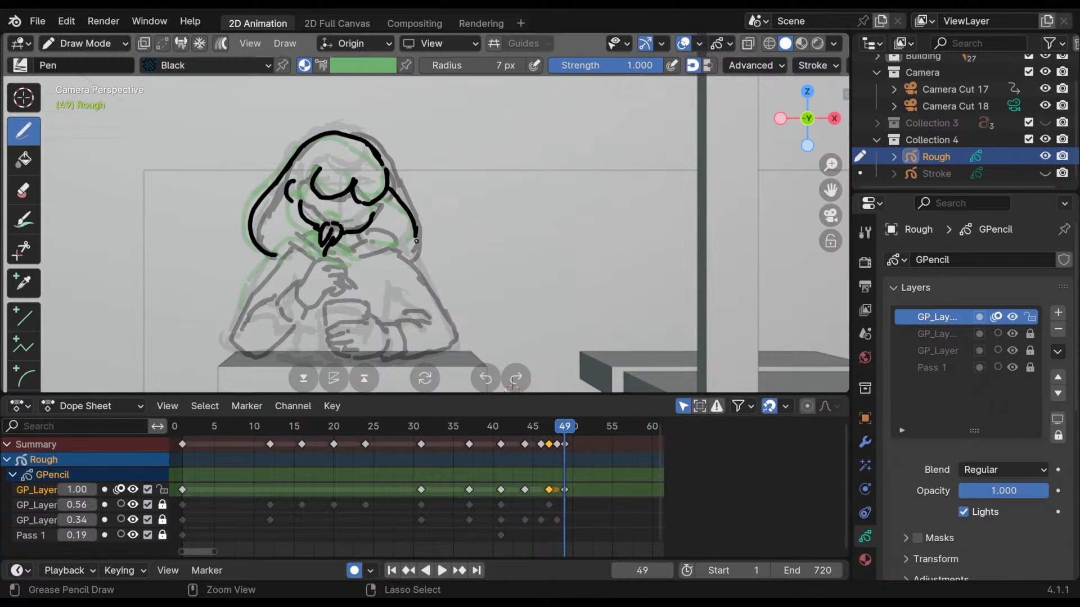
left_click_drag(416, 241, 406, 255)
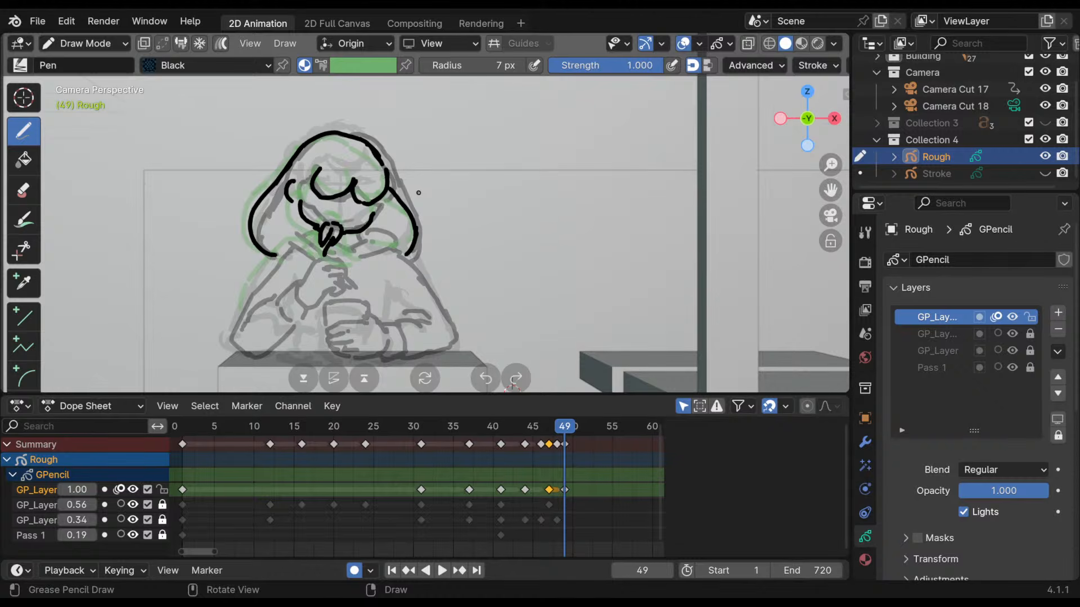
- Flip between the frame 47 and frame 49 drawings to compare the head position and facial placement
middle_click_drag(384, 236, 396, 221, "shift")
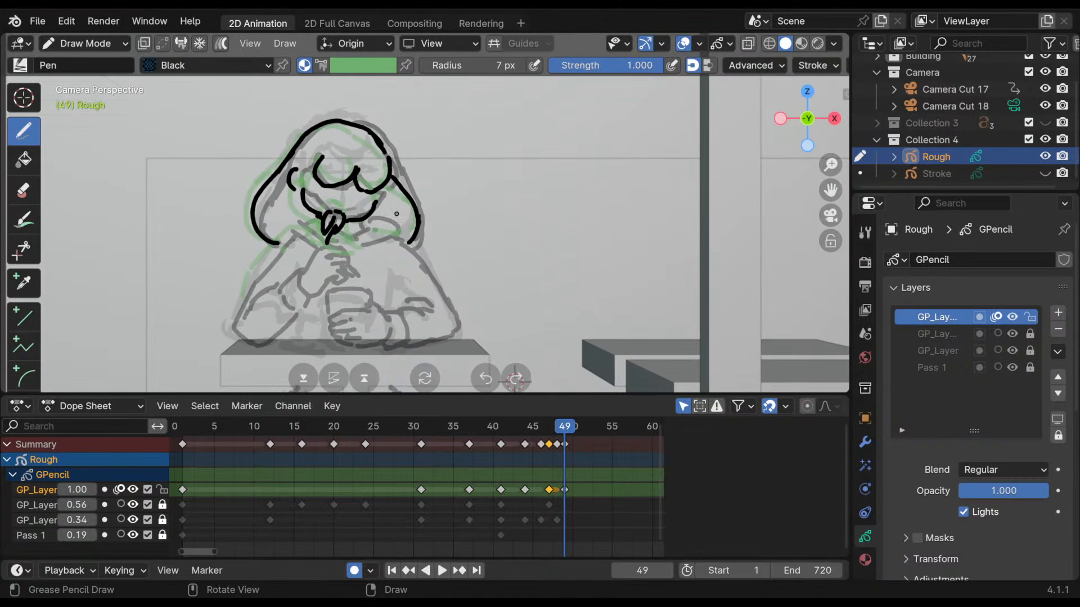
key("Down")
key("Up")
key("Down")
key("Up")
key("Down")
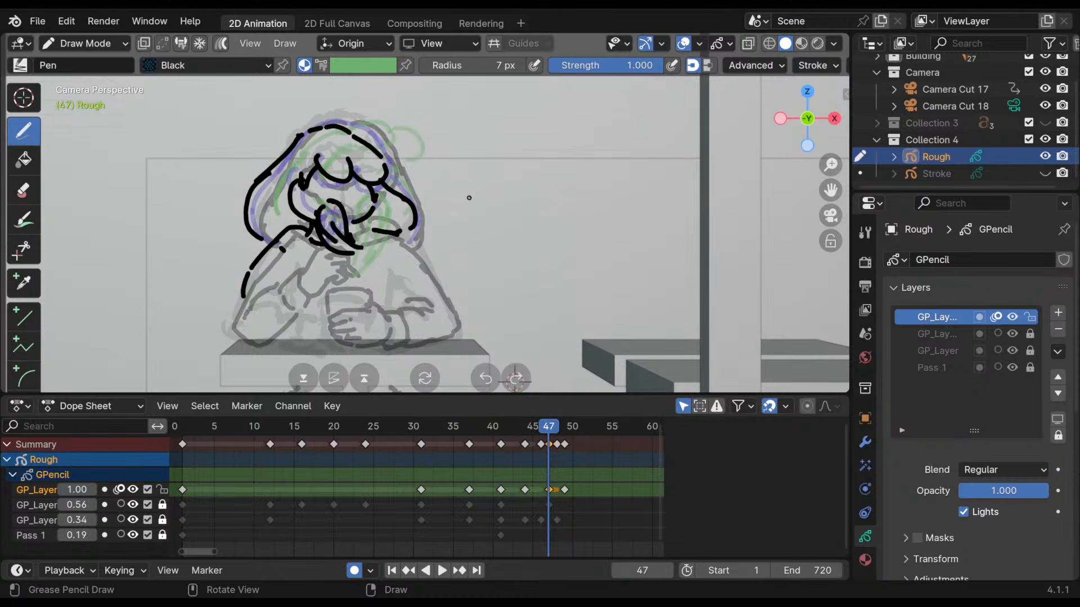
key("Up")
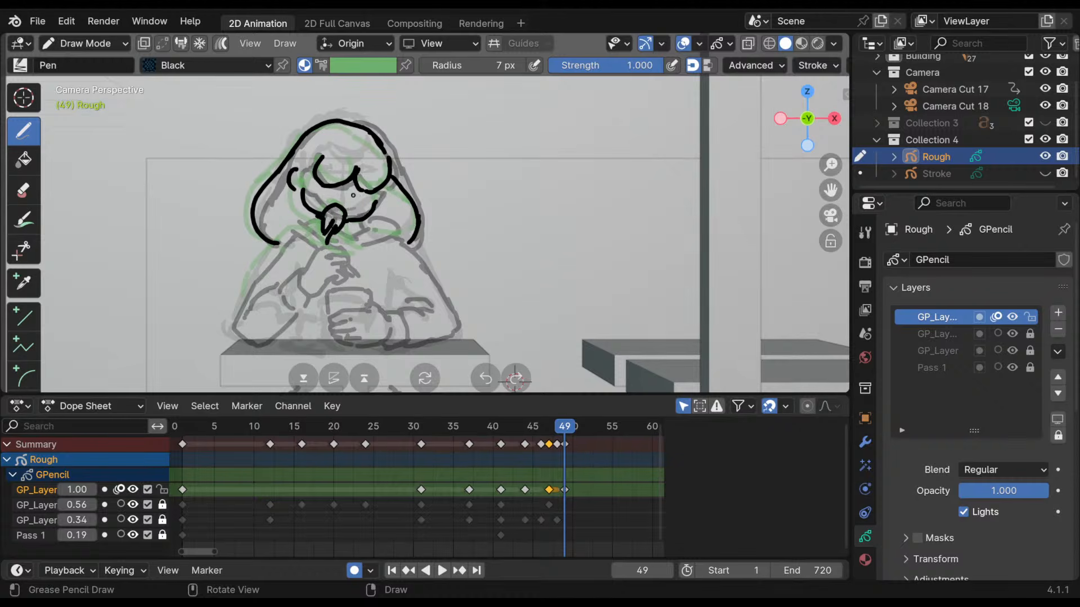
left_click_drag(324, 189, 342, 189)
key("ctrl+z")
key("Down")
key("Up")
key("Down")
key("Up")
key("Up")
key("Down")
key("Up")
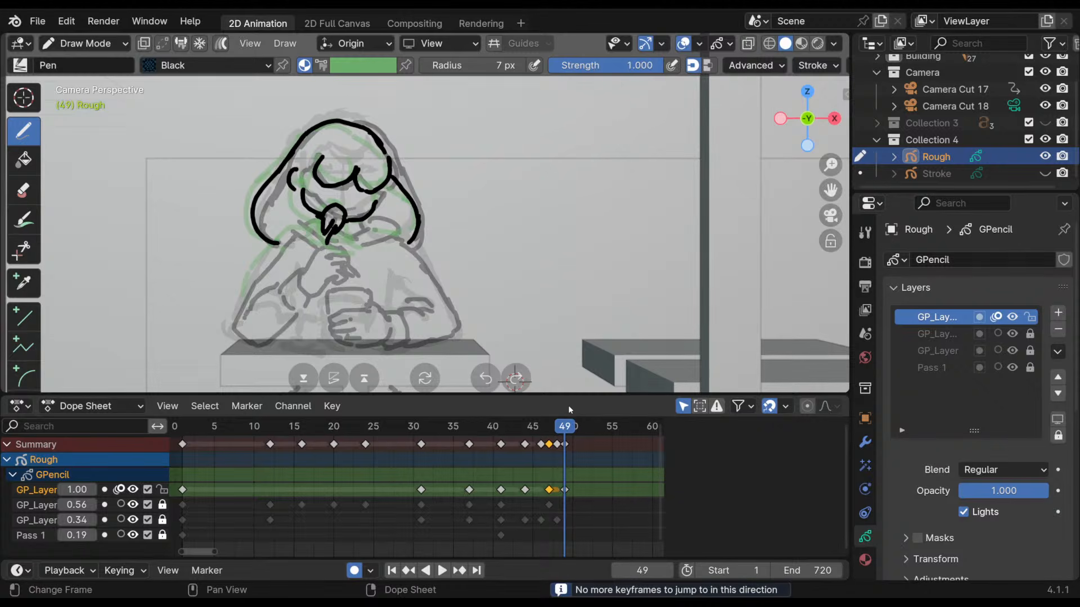
key("Down")
key("Up")
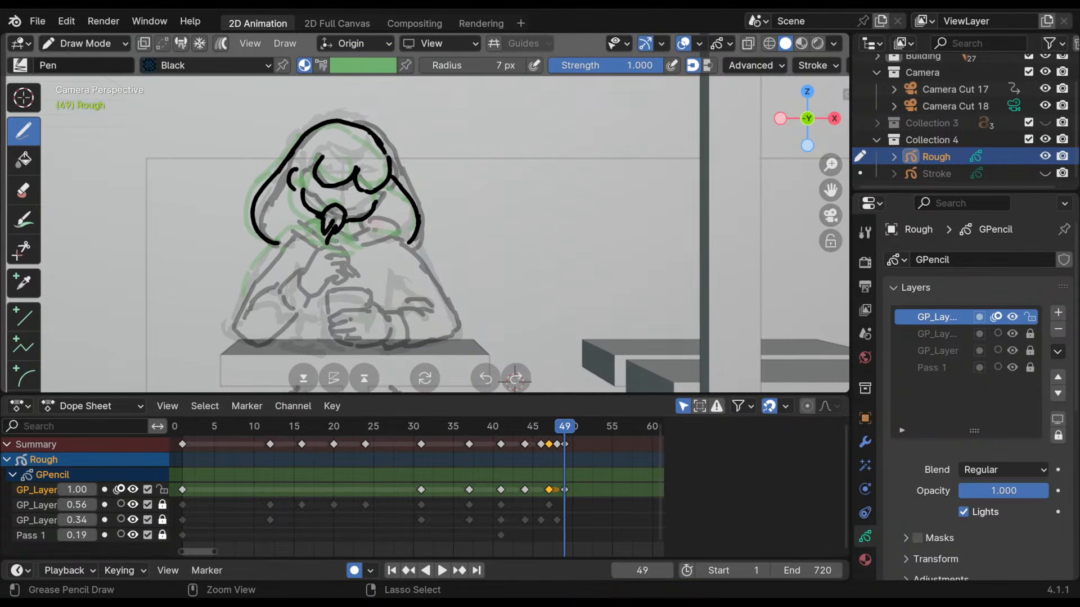
- Sketch the hood collar, both shoulders and the outer sleeve lines at frame 49, following the body guide
left_click_drag(357, 223, 385, 227)
mouse_move(320, 220)
left_mouse_down()
mouse_move(292, 232)
mouse_move(324, 253)
left_mouse_up()
key("ctrl+z")
left_click_drag(399, 245, 448, 307)
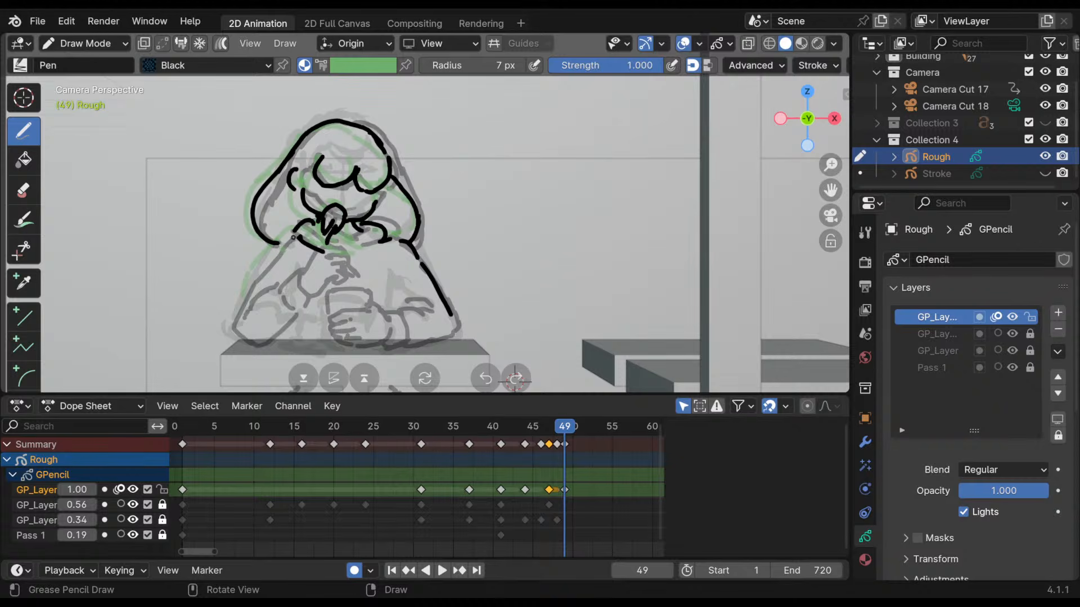
mouse_move(293, 237)
left_mouse_down()
mouse_move(246, 291)
mouse_move(236, 335)
left_mouse_up()
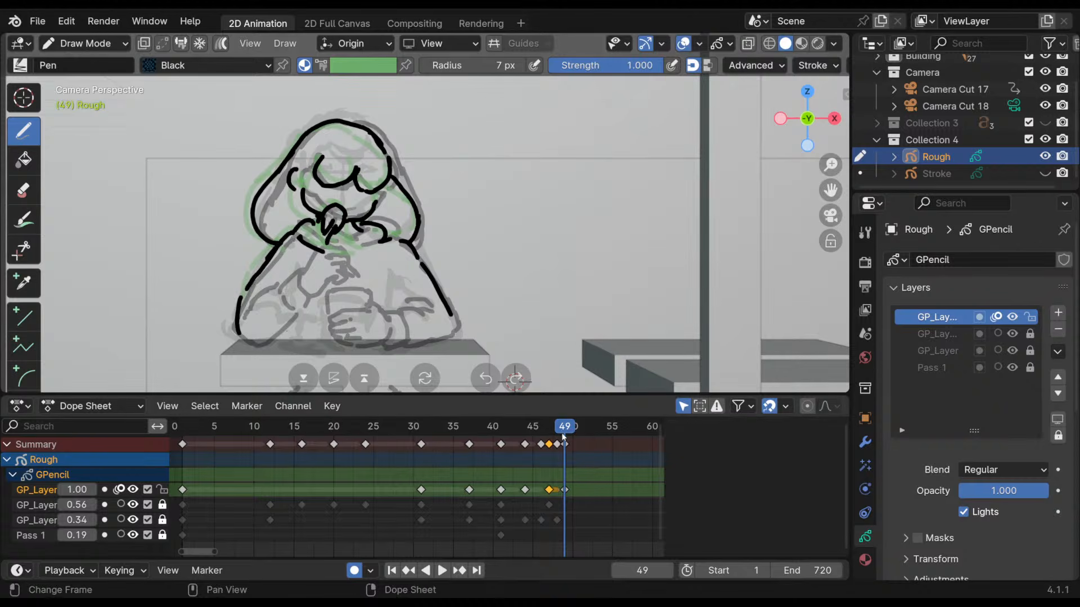
- Shift all frame 47 strokes about 0.026 m left and 0.01 m up, then return to Draw Mode
mouse_move(563, 436)
left_mouse_down()
mouse_move(550, 433)
mouse_move(596, 440)
mouse_move(564, 458)
mouse_move(494, 467)
mouse_move(557, 472)
mouse_move(342, 499)
mouse_move(615, 495)
mouse_move(549, 495)
left_mouse_up()
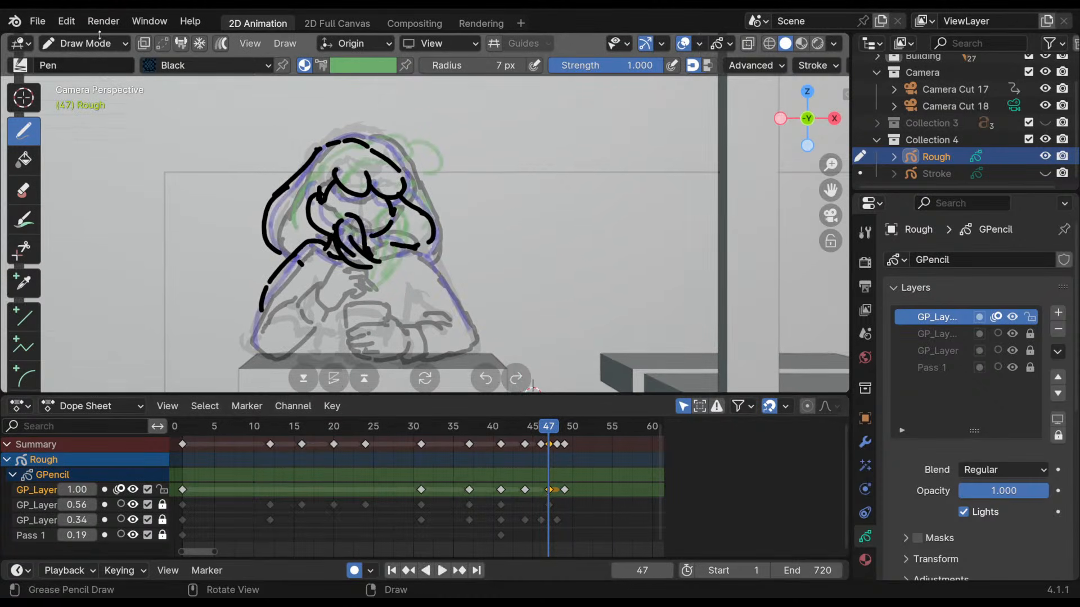
left_click(99, 43)
left_click(90, 81)
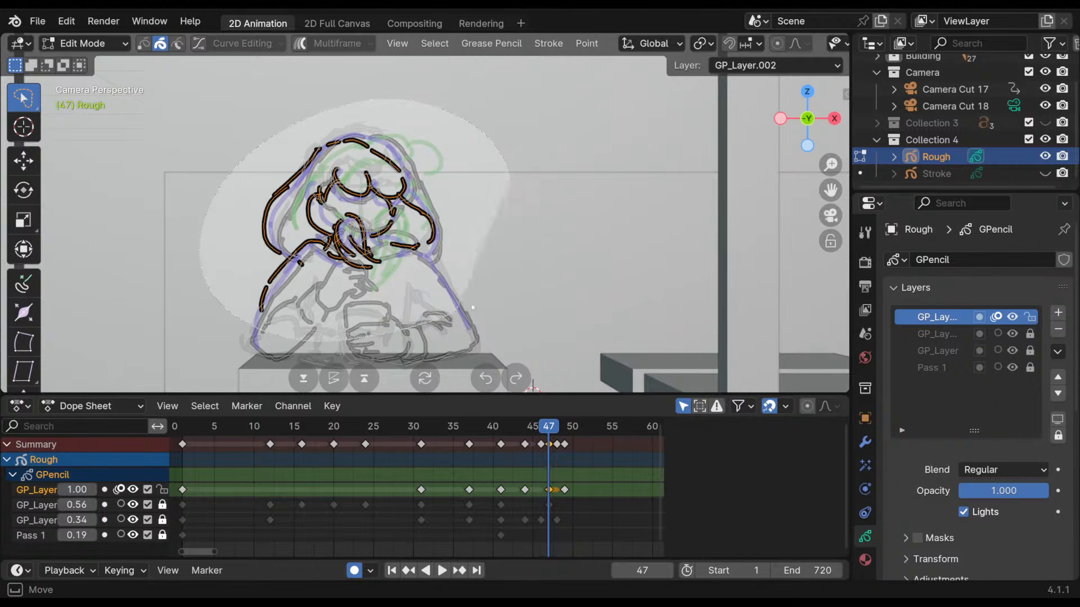
key("g")
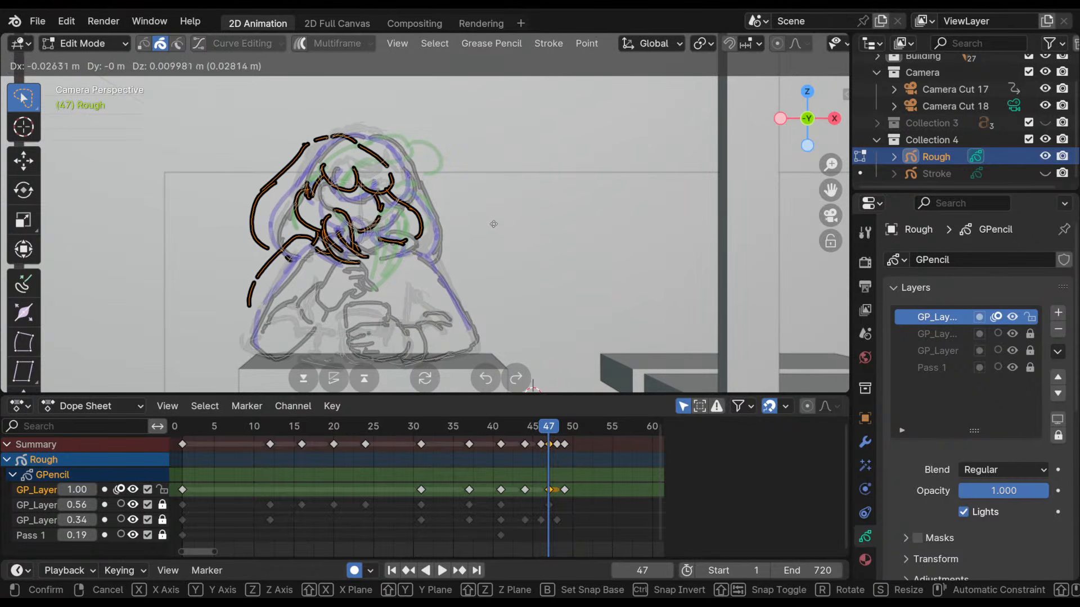
left_click(498, 226)
right_click(507, 226)
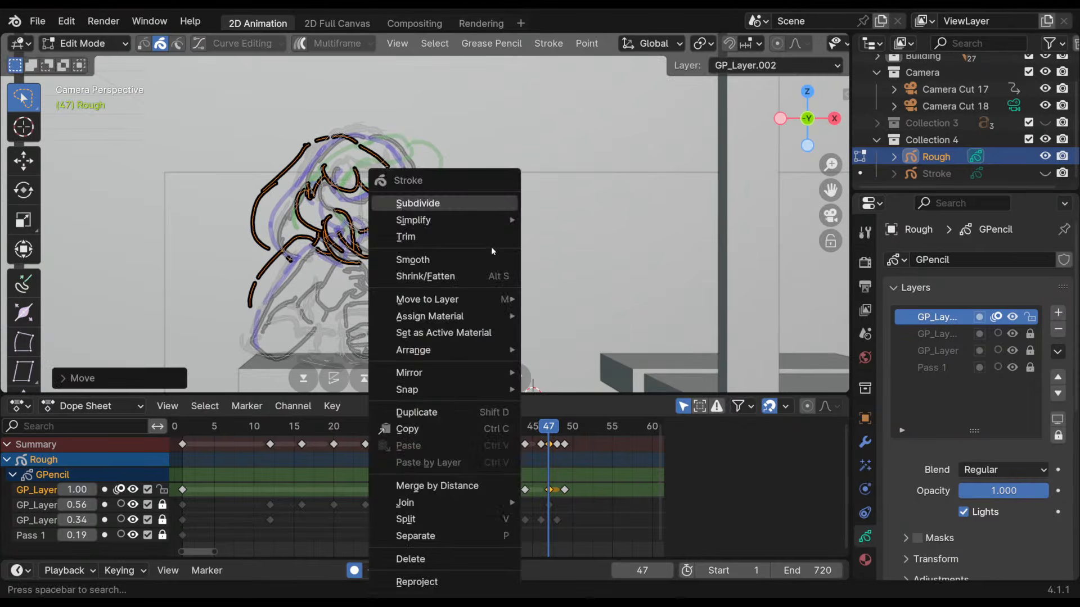
left_click(85, 43)
left_click(92, 118)
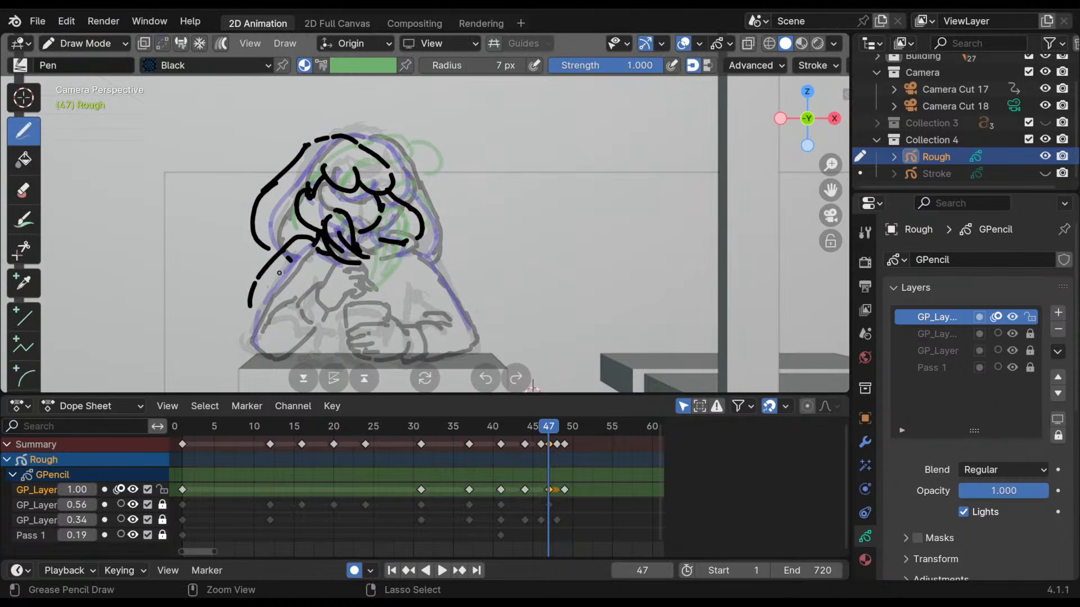
- Redraw the outer line of the left sleeve at frame 47 down to the elbow on the table
mouse_move(277, 254)
left_mouse_down("ctrl")
mouse_move(250, 306)
mouse_move(277, 266)
mouse_move(262, 293)
left_mouse_up("ctrl")
mouse_move(272, 274)
left_mouse_down()
mouse_move(257, 338)
mouse_move(280, 348)
left_mouse_up()
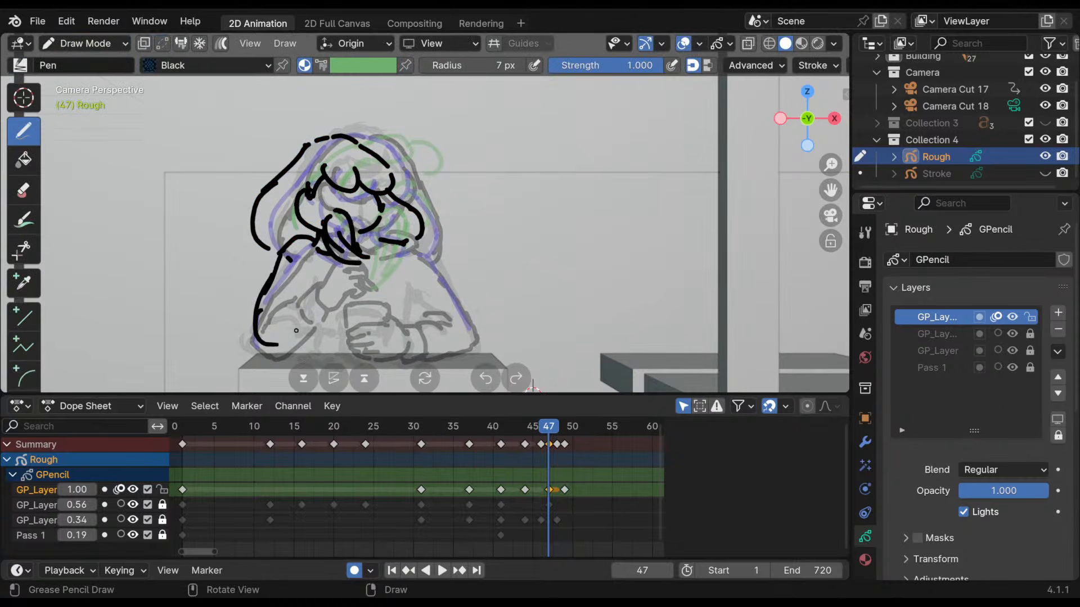
key("ctrl+z")
key("ctrl+z")
left_click_drag(273, 269, 281, 352)
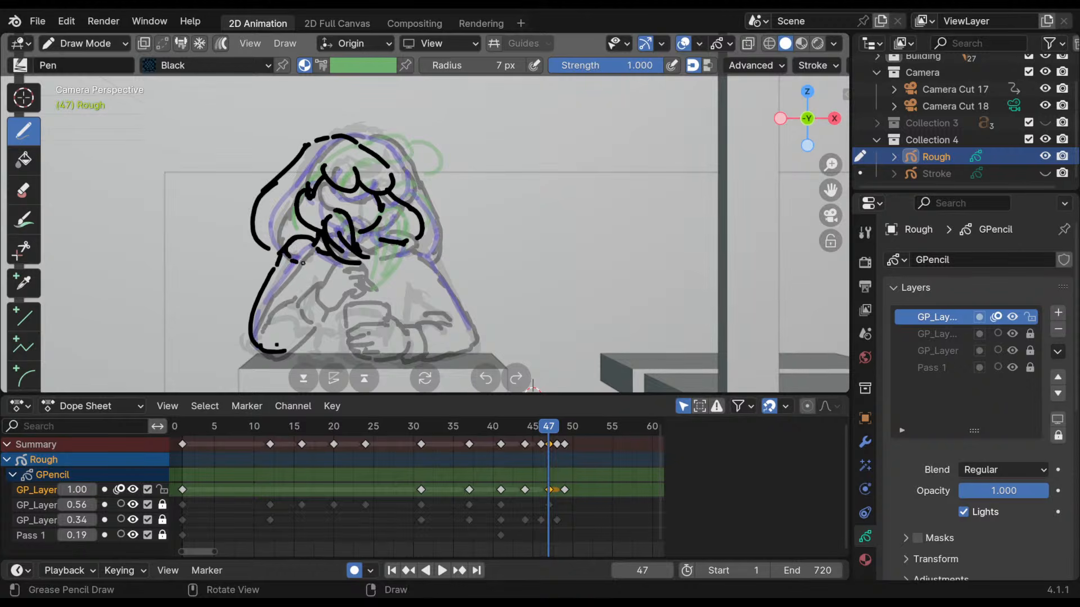
- Shift all frame 49 strokes about 0.02 m left and 0.012 m up in Edit Mode, then return to Draw Mode
key("space")
key("space")
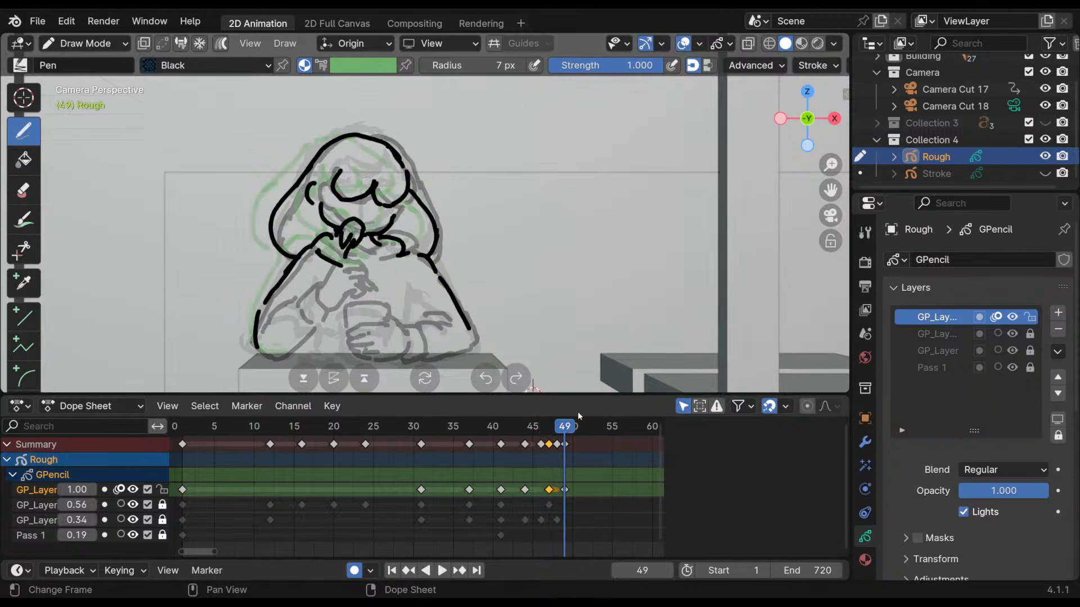
left_click(85, 43)
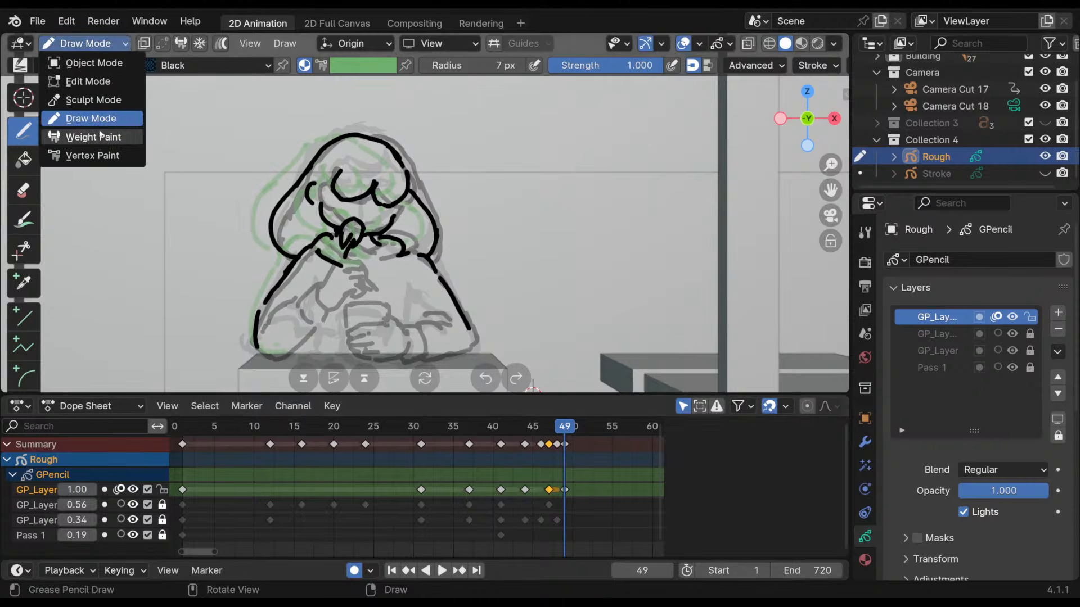
left_click(89, 81)
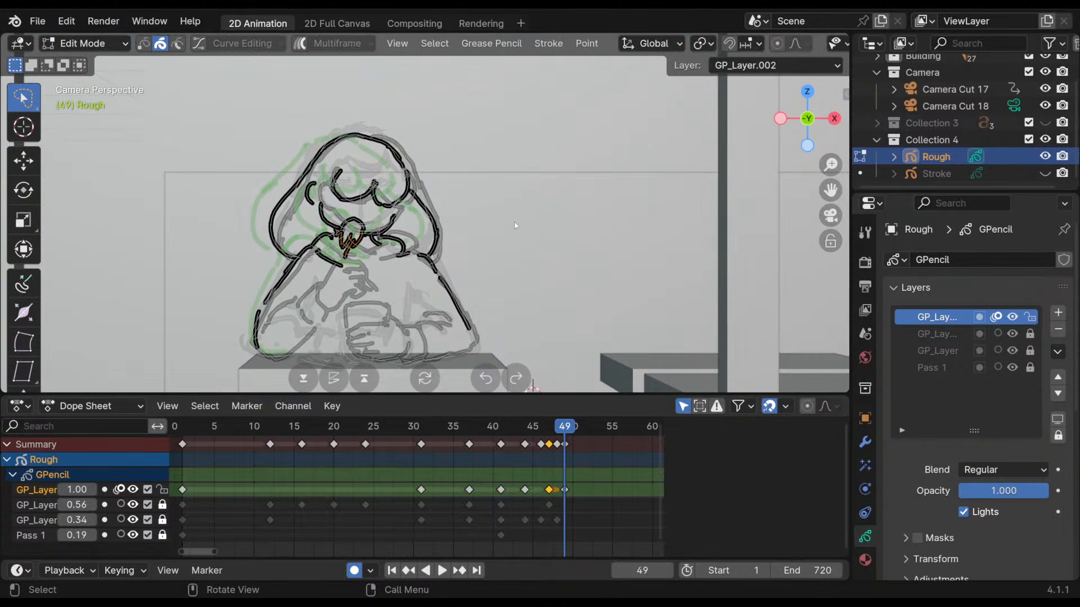
mouse_move(523, 220)
left_mouse_down()
mouse_move(256, 144)
mouse_move(523, 247)
left_mouse_up()
key("g")
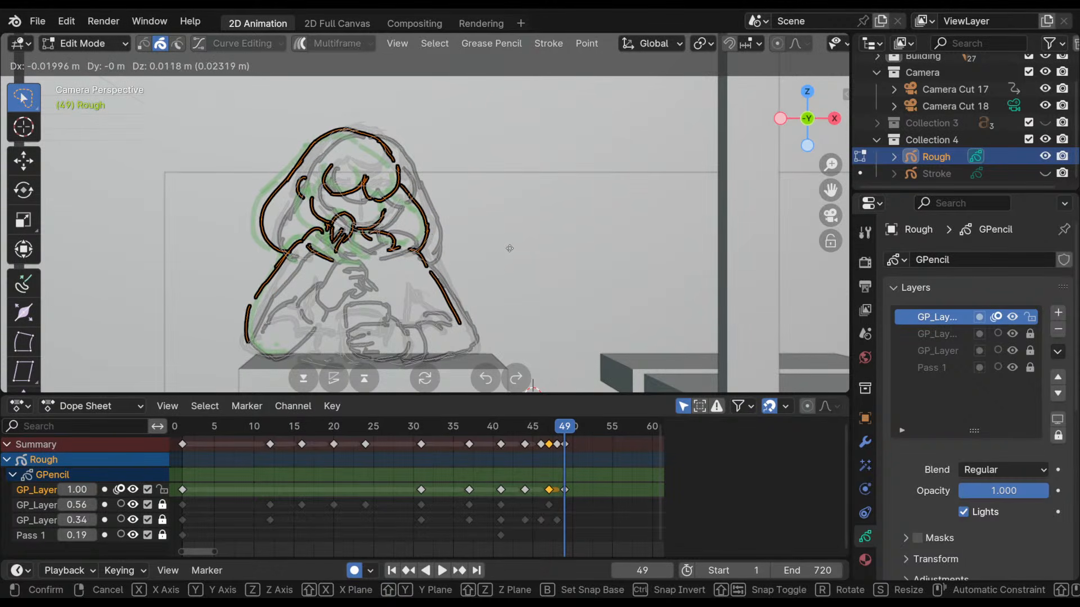
left_click(510, 252)
left_click(85, 43)
left_click(84, 117)
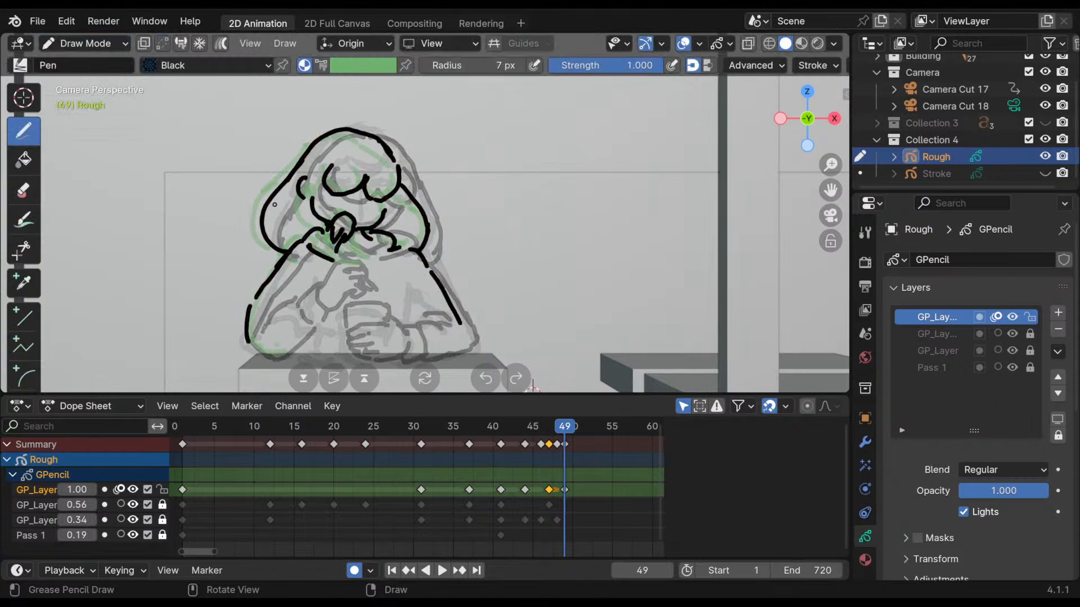
- Redraw the outer line of the left sleeve at frame 49 down to the elbow and clean up the right sleeve line
left_click_drag(289, 256, 279, 357)
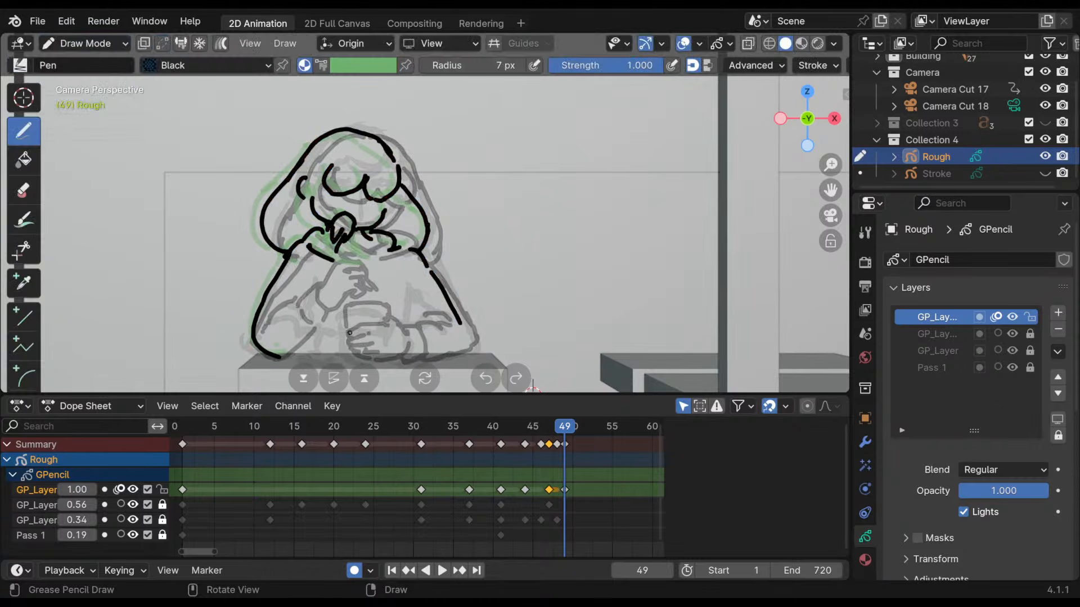
left_click_drag(430, 269, 460, 324, "ctrl")
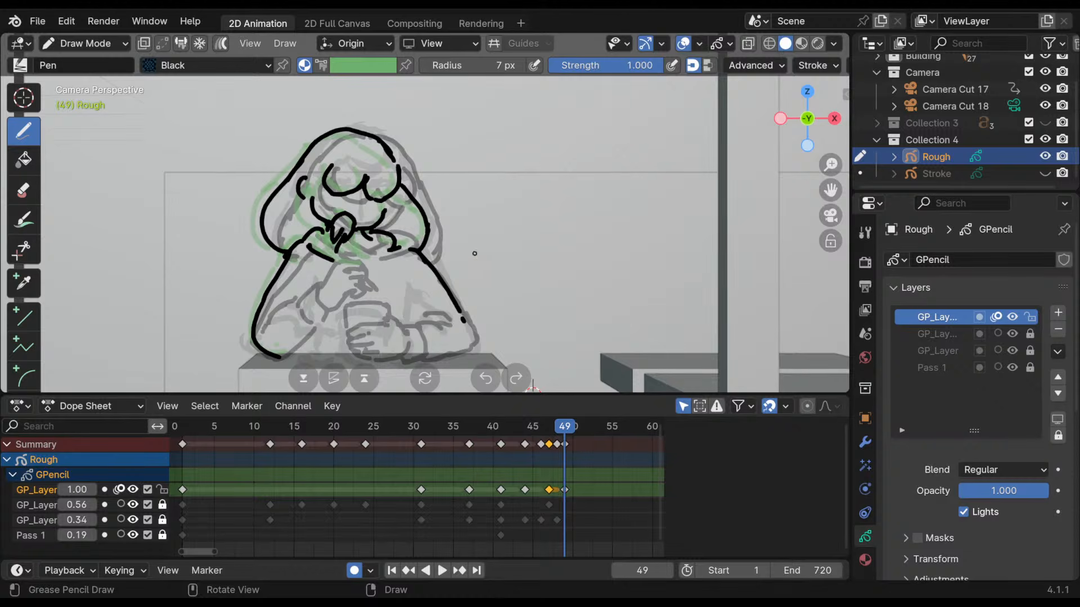
- Add a blank keyframe at frame 51 on the top Grease Pencil layer and turn off its onion skinning
mouse_move(556, 427)
left_mouse_down()
mouse_move(572, 434)
mouse_move(532, 439)
mouse_move(613, 439)
mouse_move(573, 458)
mouse_move(582, 455)
left_mouse_up()
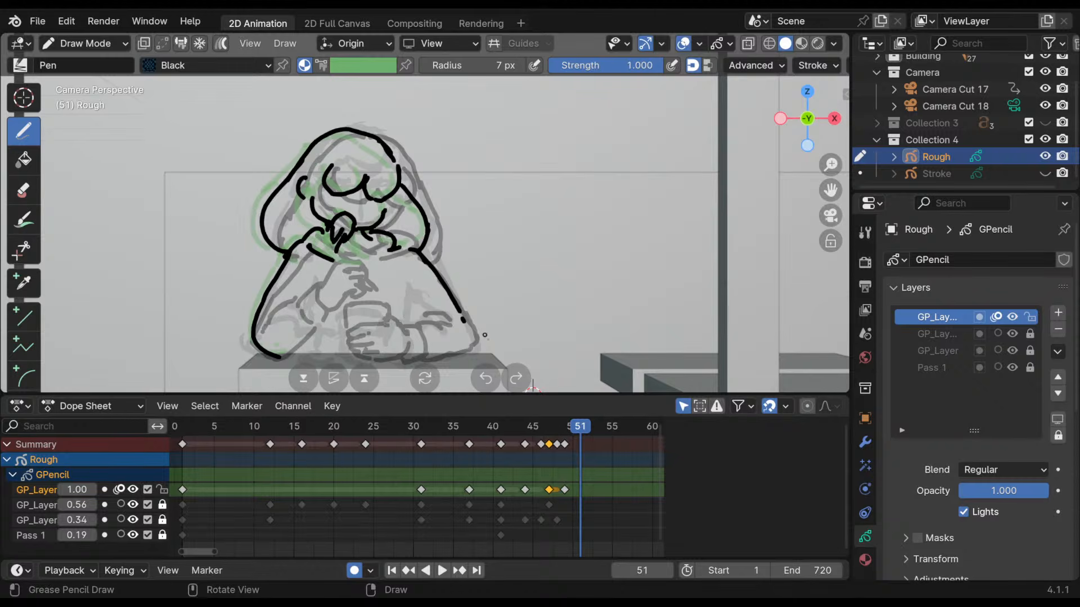
key("shift+i")
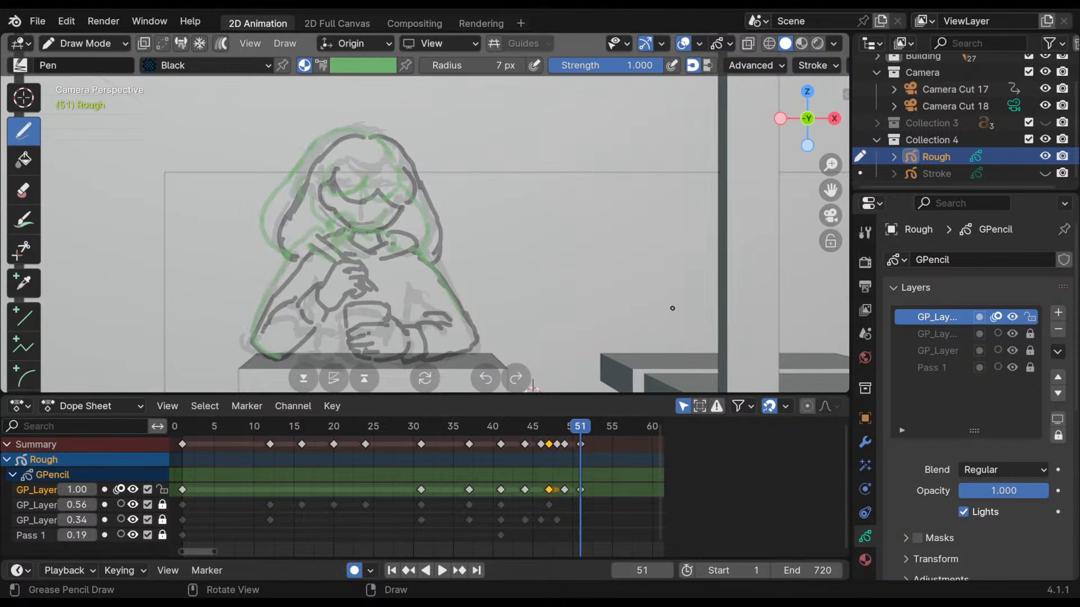
left_click(121, 490)
- Unlock the second Grease Pencil layer, place a keyframe at frame 51 on it, and play back the animation
mouse_move(584, 429)
left_mouse_down()
mouse_move(194, 485)
mouse_move(616, 483)
mouse_move(525, 489)
mouse_move(597, 499)
mouse_move(549, 513)
mouse_move(581, 505)
left_mouse_up()
key("space")
left_click(161, 505)
key("space")
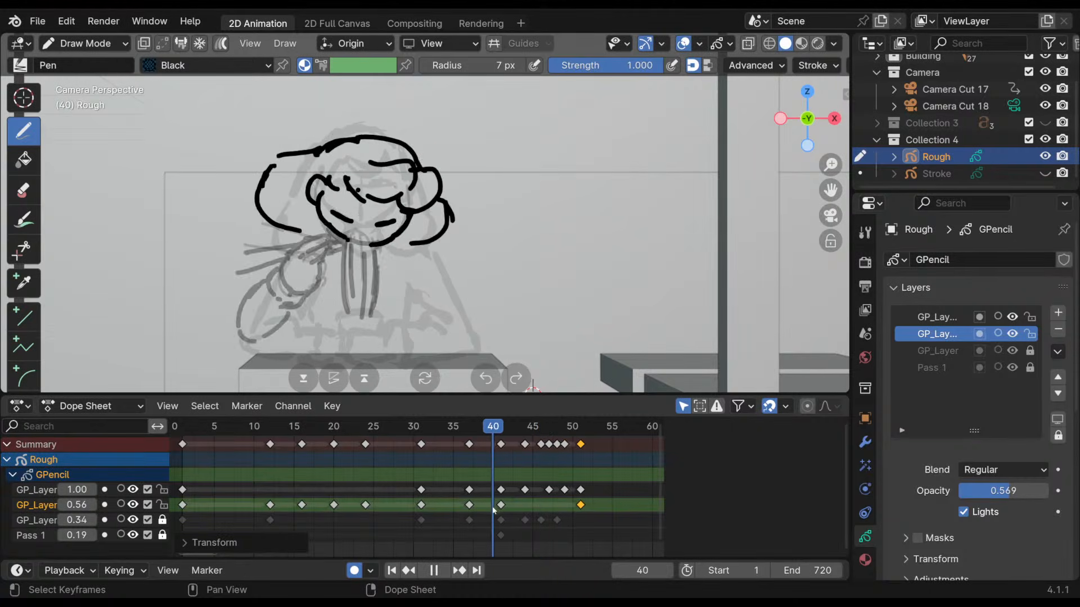
- Insert keyframes on the second Grease Pencil layer at frames 44, 47 and 49
right_click_drag(529, 522, 527, 519, "shift")
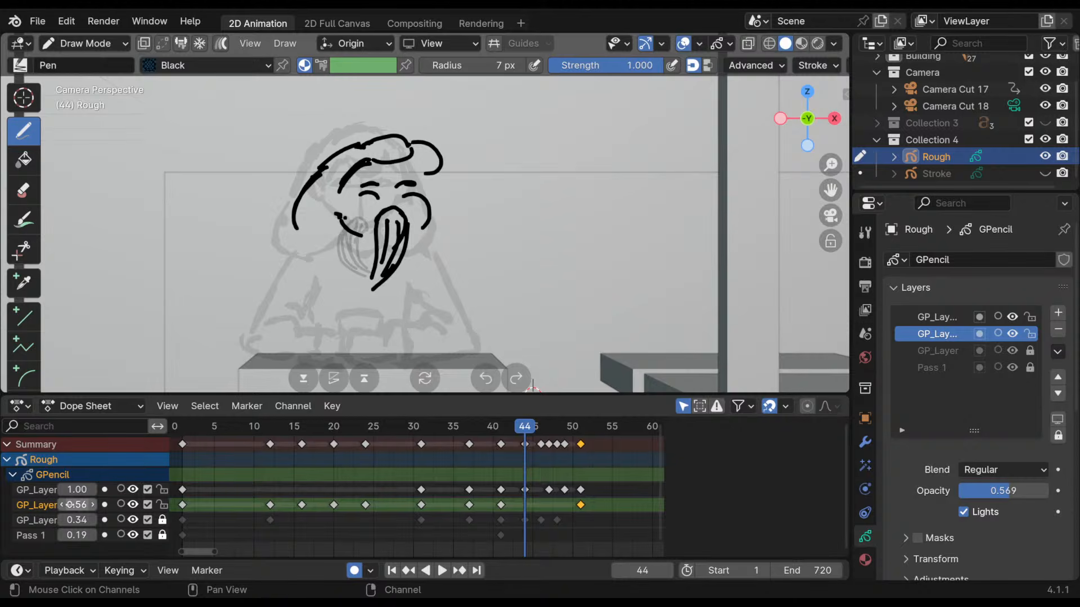
key("i")
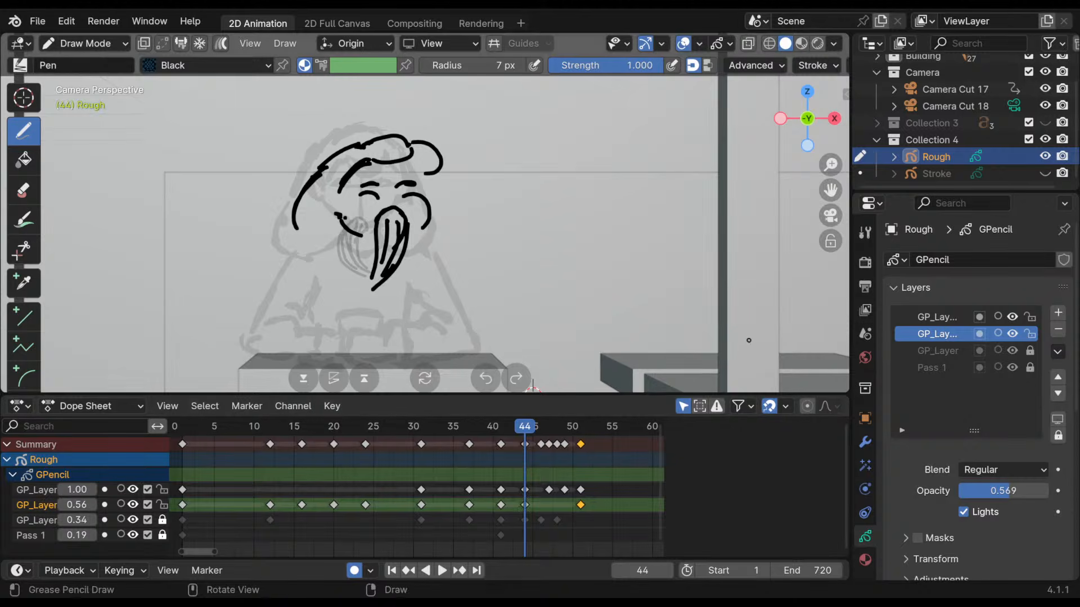
left_click(546, 432)
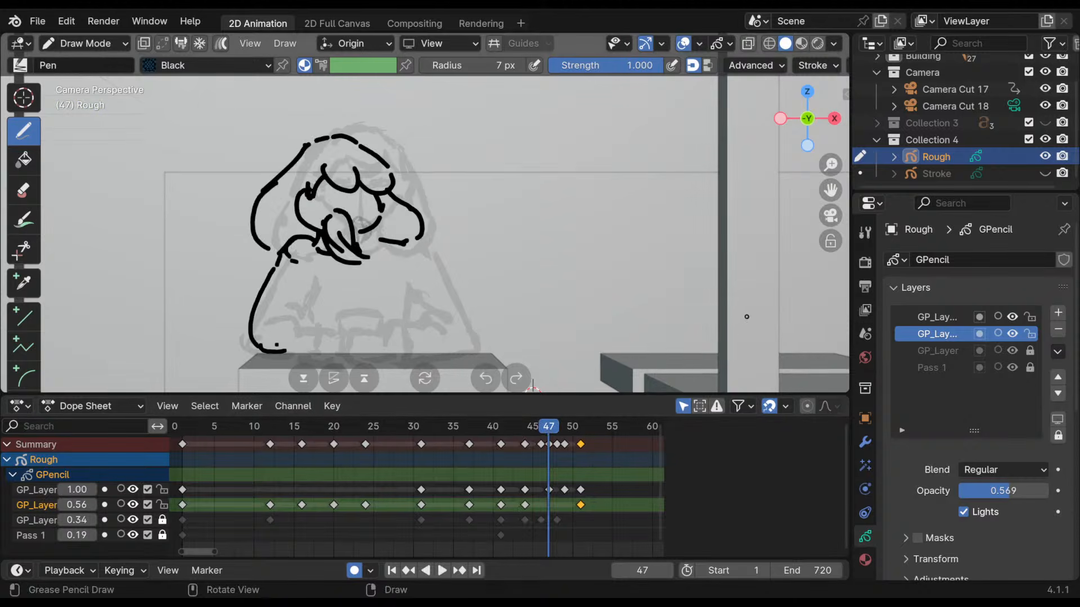
key("i")
mouse_move(555, 432)
left_mouse_down()
mouse_move(597, 442)
mouse_move(417, 482)
mouse_move(290, 487)
mouse_move(617, 501)
mouse_move(554, 507)
mouse_move(601, 512)
mouse_move(490, 505)
mouse_move(527, 511)
left_mouse_up()
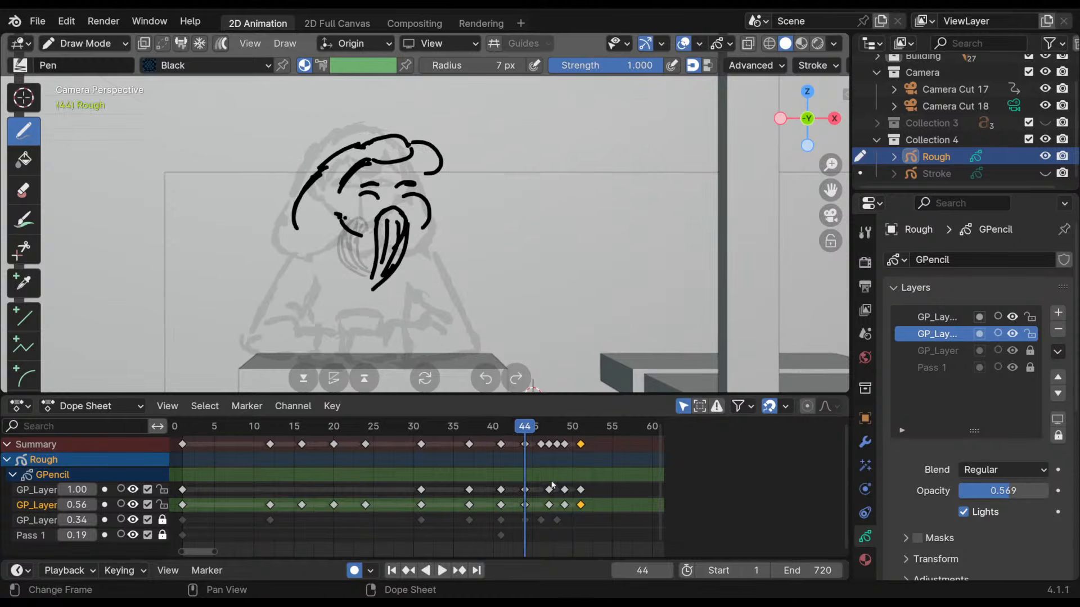
- Select the frame 44 keyframe on the top layer and lock the second layer
left_click(523, 490)
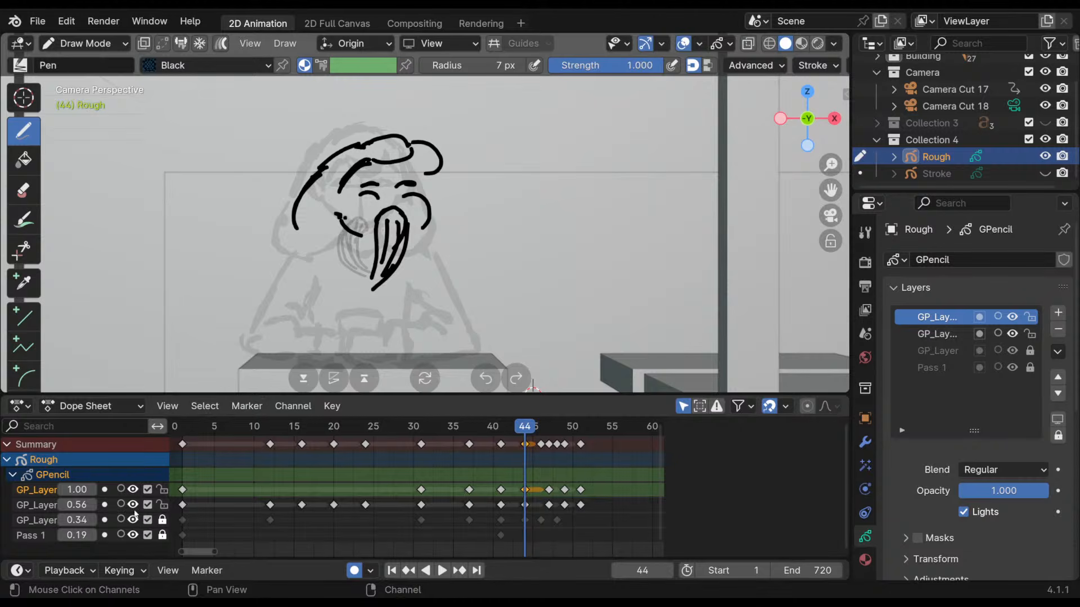
mouse_move(533, 428)
left_mouse_down()
mouse_move(516, 431)
mouse_move(525, 434)
left_mouse_up()
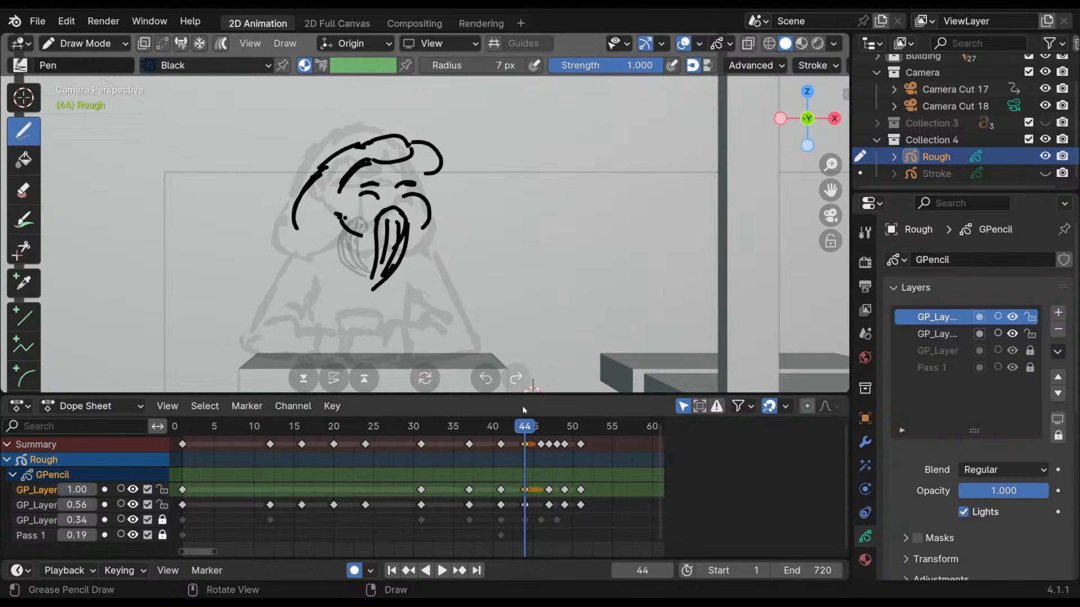
left_click_drag(526, 442, 527, 451)
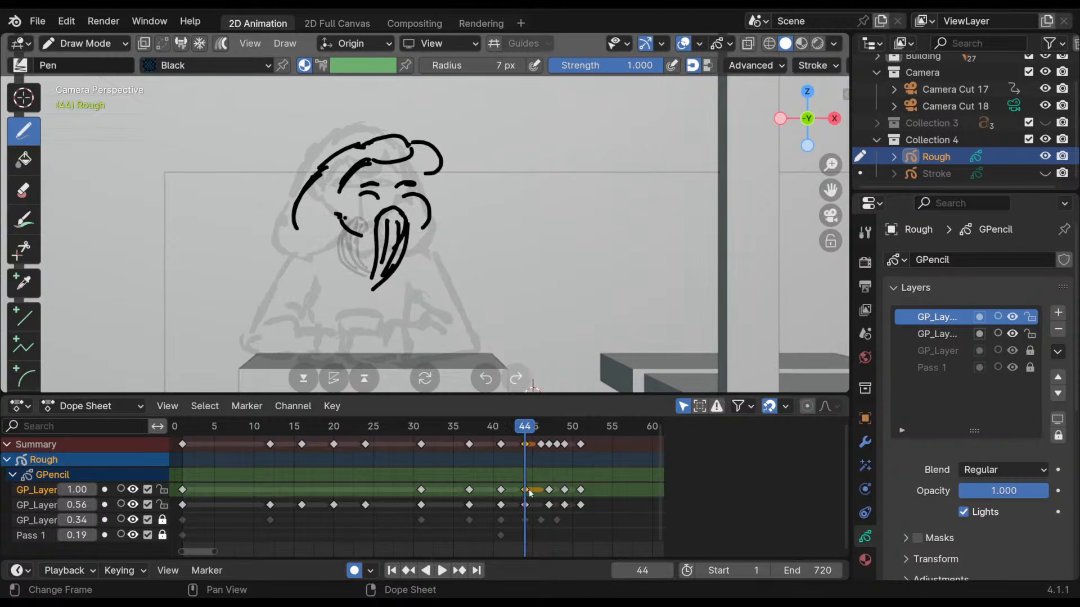
left_click(162, 504)
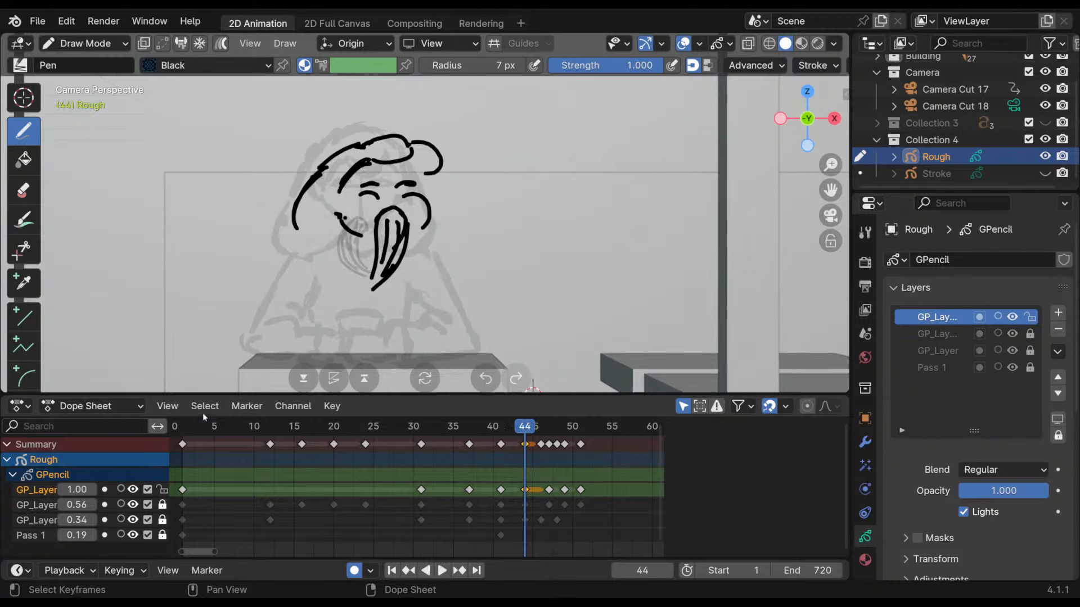
- Switch to Edit Mode and move the frame 44 head and noodle strokes right and slightly up, using frame 41 as comparison
left_click(84, 44)
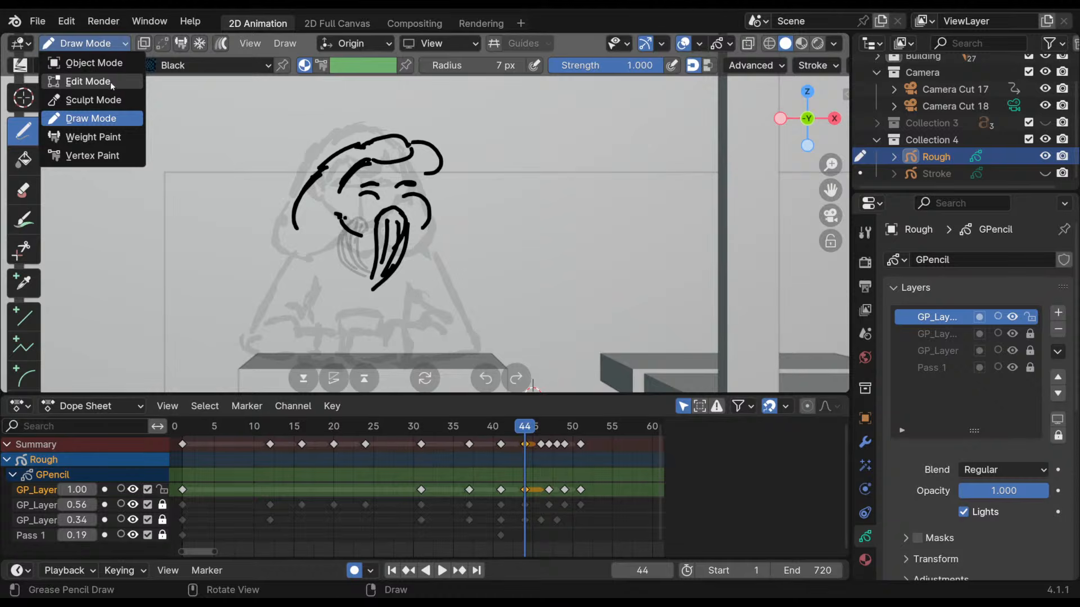
left_click(107, 82)
key("Down")
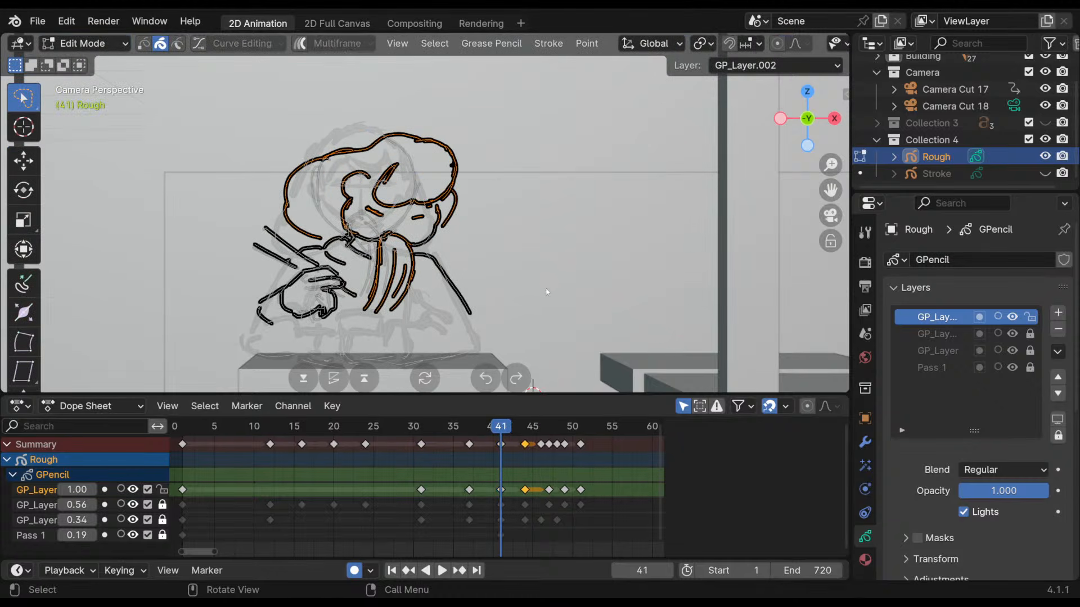
key("Up")
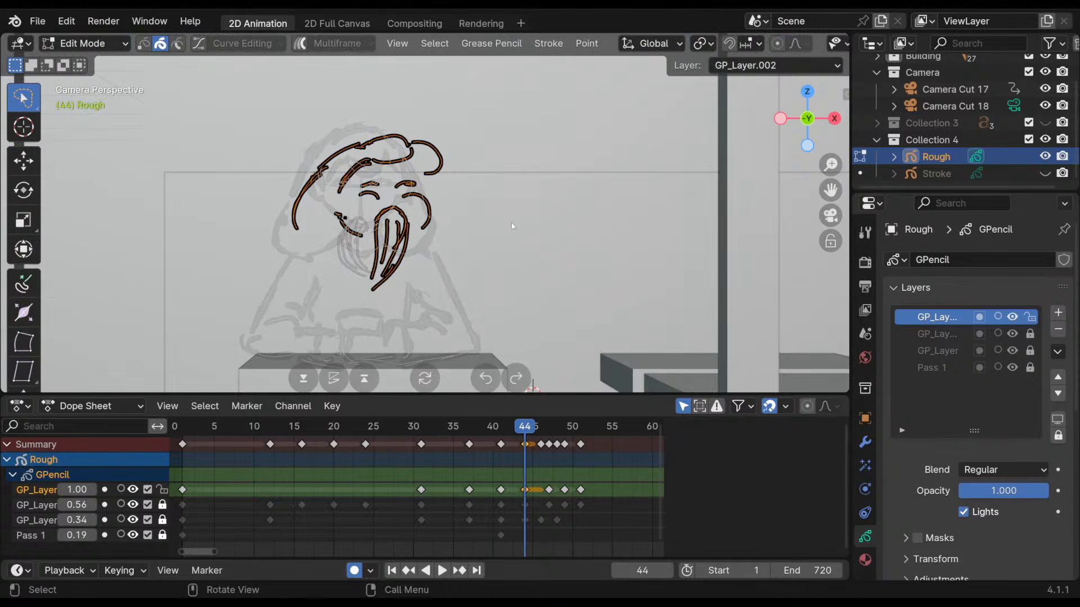
key("g")
left_click(534, 230)
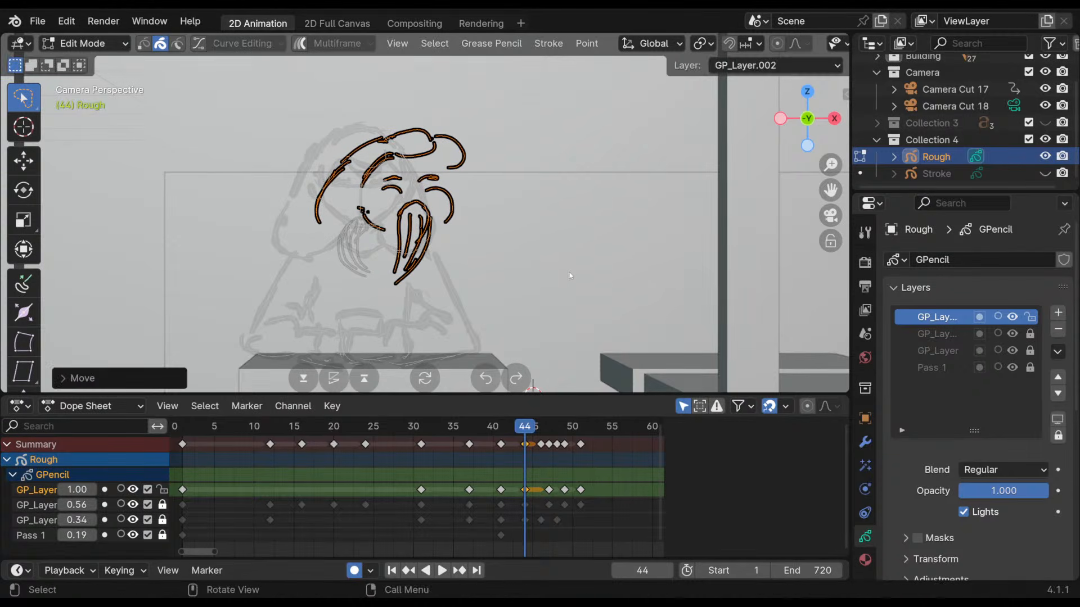
- Compare frame 44 with frame 41 and nudge the frame 44 strokes a little further right and up
key("Down")
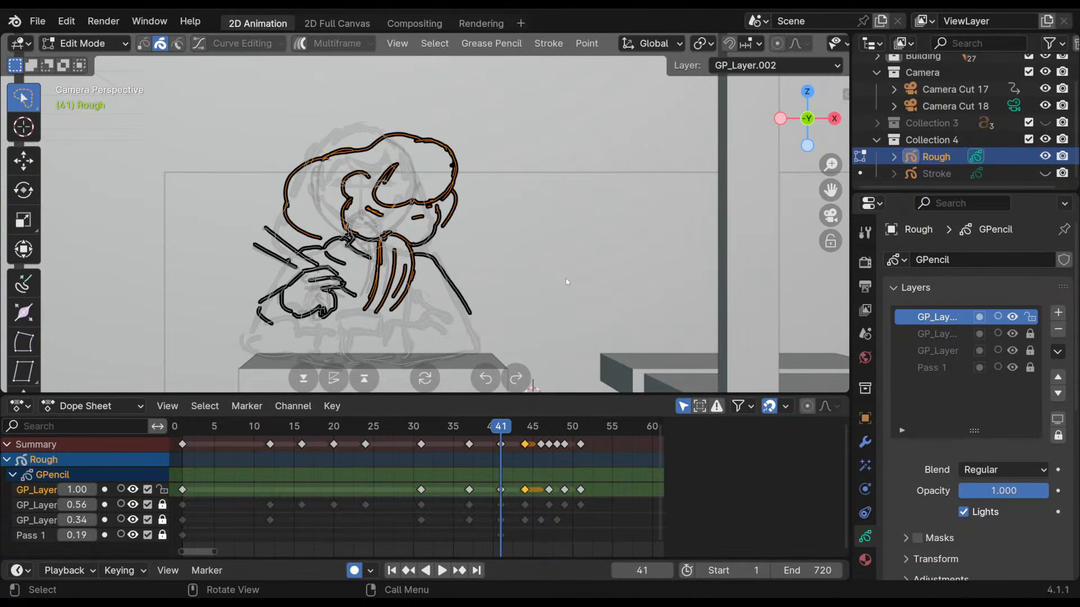
key("Up")
key("Down")
key("Up")
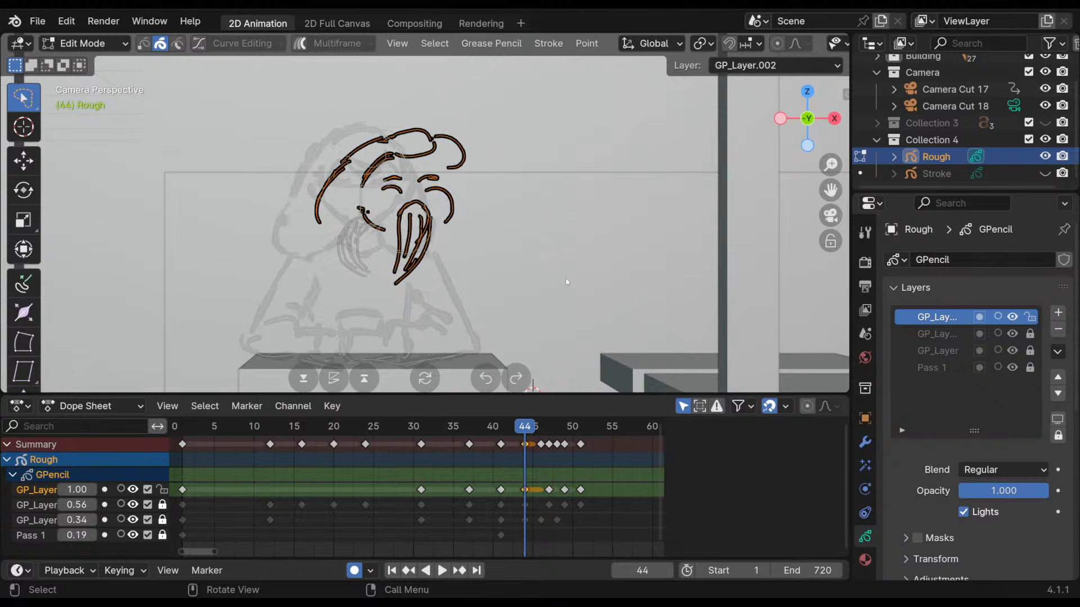
key("Down")
key("Up")
key("g")
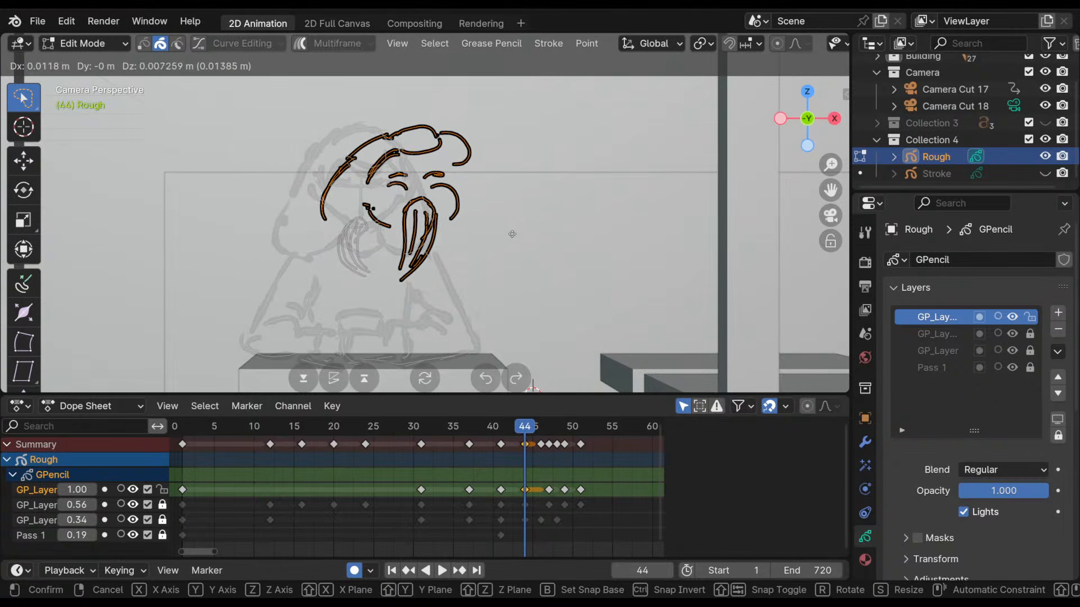
left_click(515, 232)
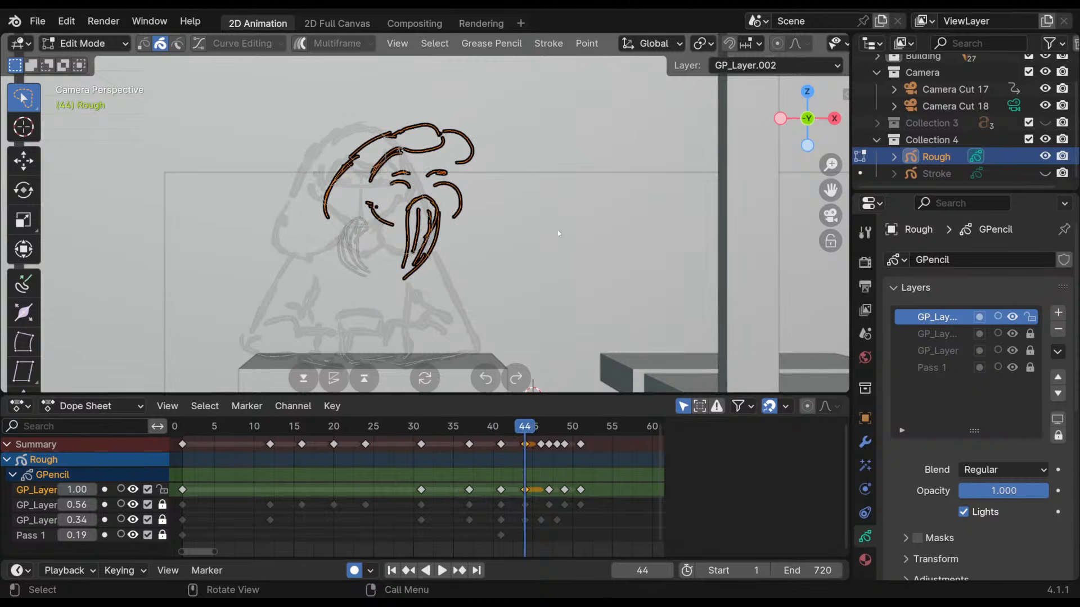
- Flip repeatedly between the frame 41 and frame 44 drawings to judge the spacing of the head movement
key("Down")
key("Up")
key("Down")
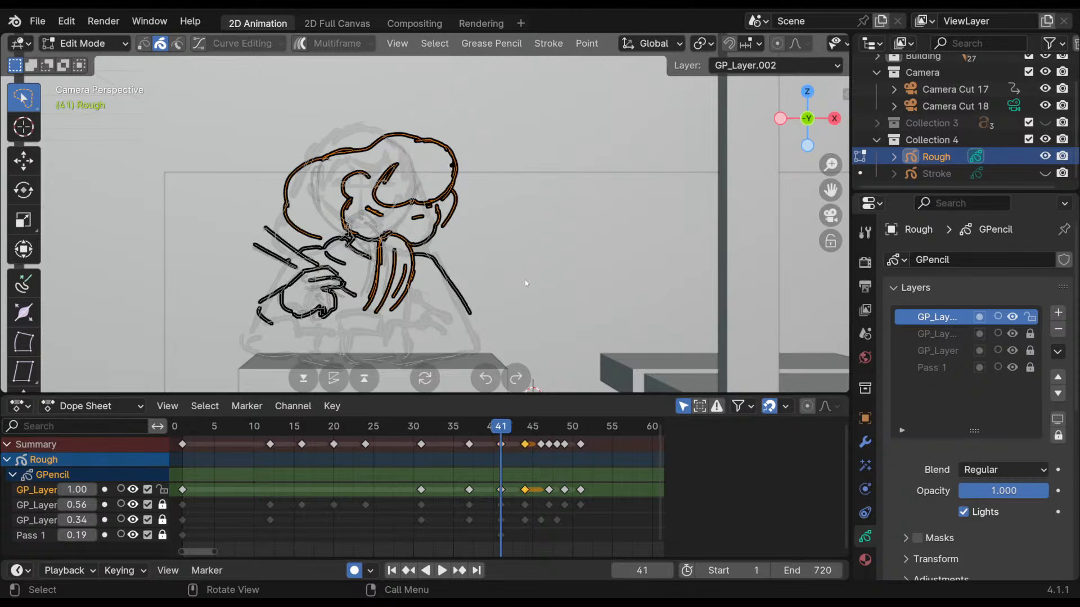
key("Up")
key("Down")
key("Up")
key("Down")
key("Up")
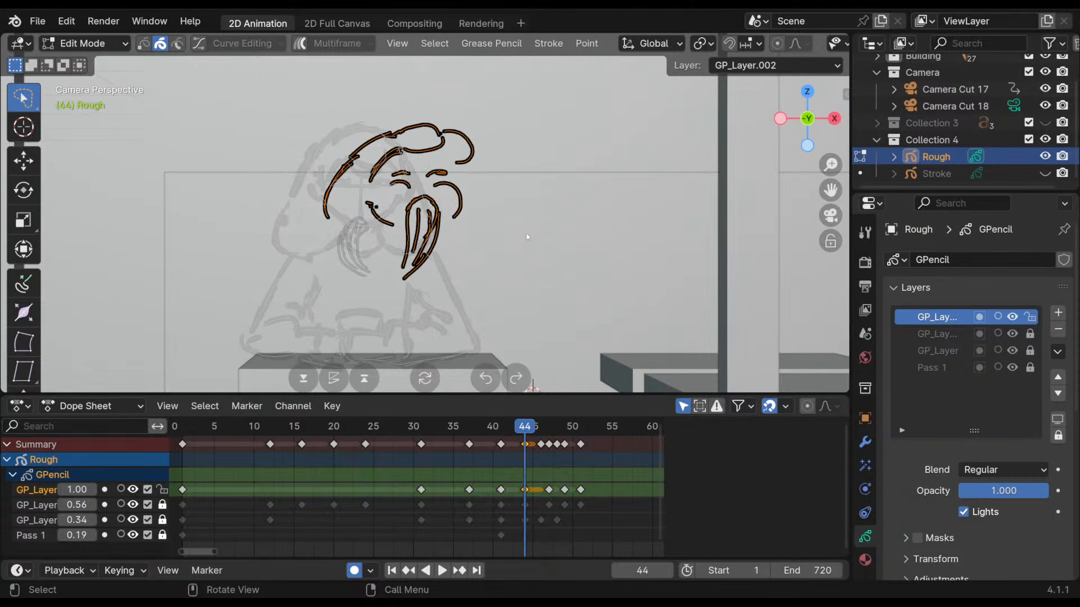
key("Down")
key("Up")
key("Down")
key("Up")
key("Down")
key("Up")
key("Up")
key("Down")
key("Down")
key("Down")
key("Up")
key("Down")
key("Up")
key("Down")
key("Up")
- Shift the frame 44 strokes about another 0.01 m right and 0.01 m up, then recheck them against frame 41
key("g")
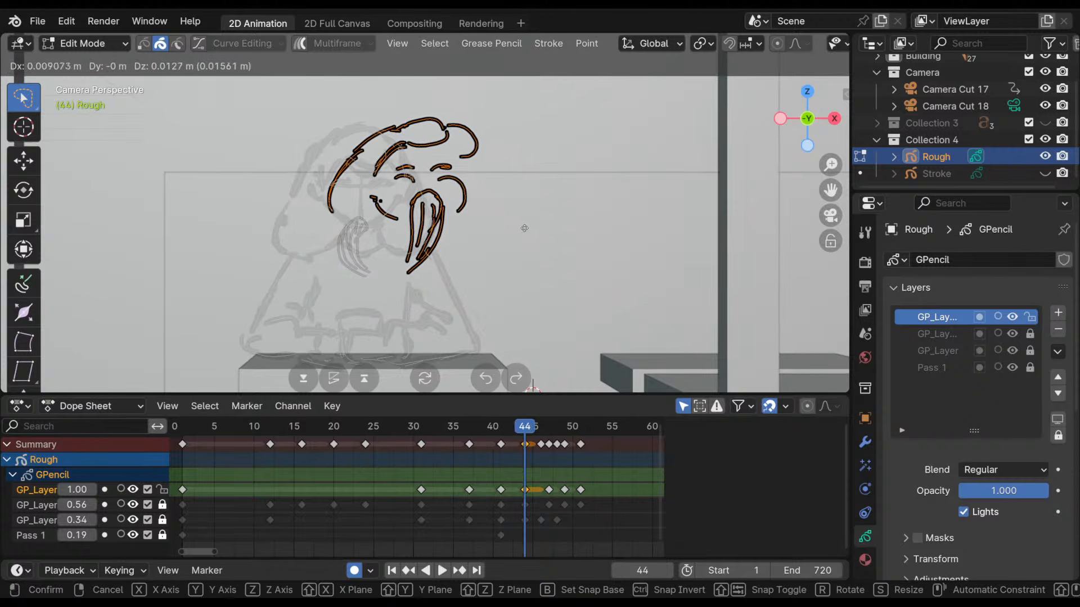
left_click(526, 228)
key("Down")
key("Up")
key("Down")
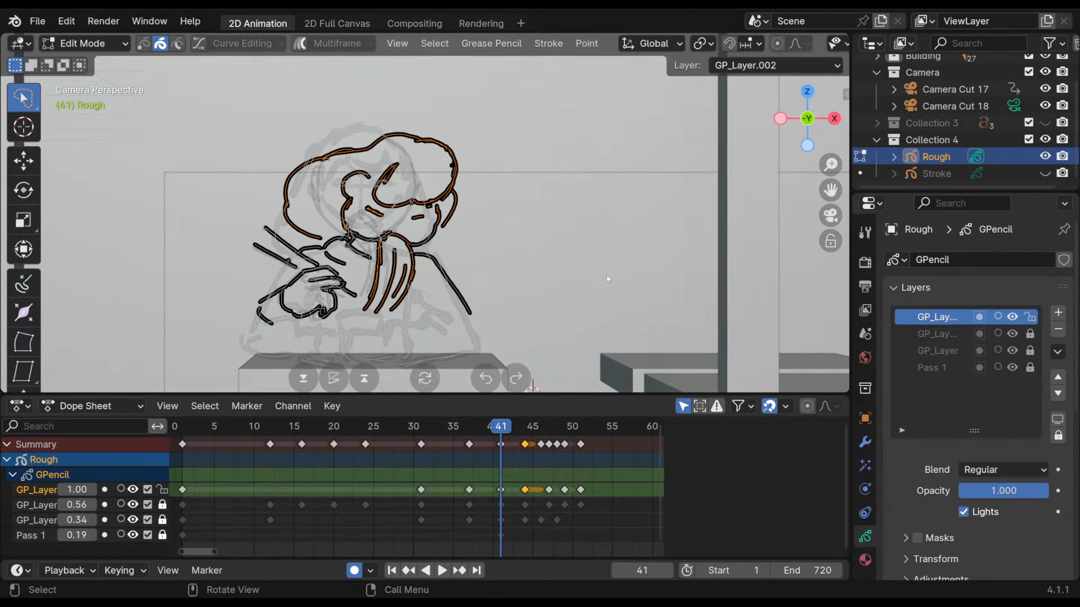
key("Up")
key("Down")
key("Up")
key("Down")
- Step through the keyed drawings from frame 37 to frame 49 to examine the path of the head
key("Down")
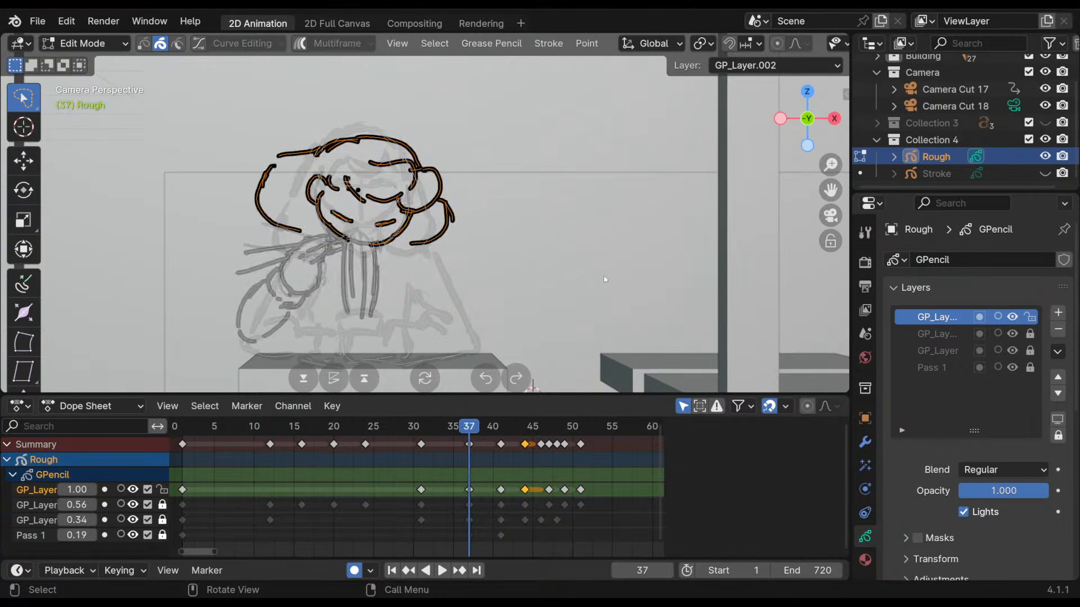
key("Up")
key("Up")
key("Up")
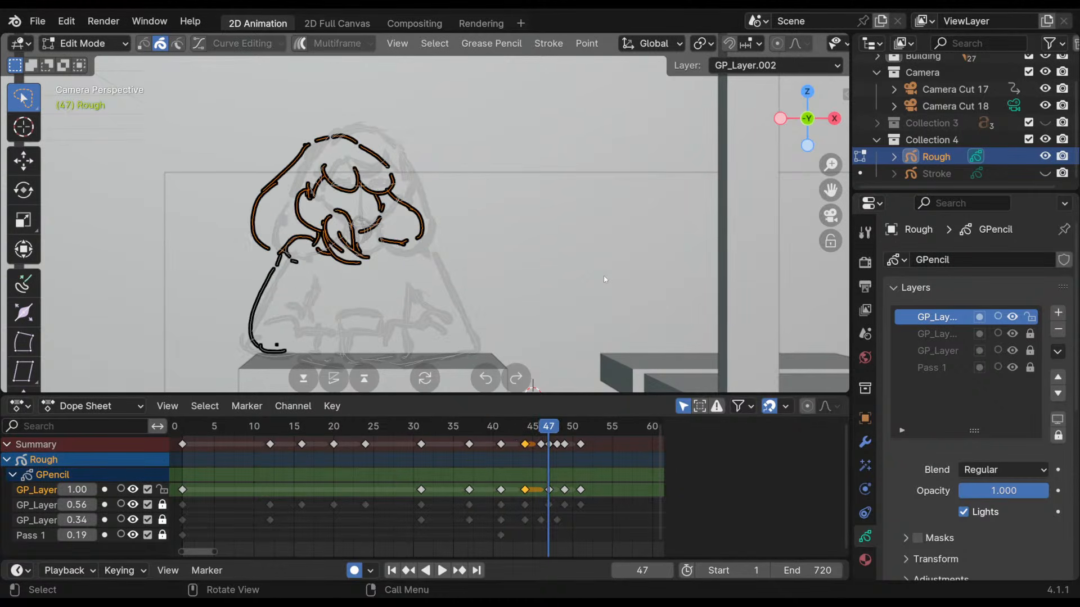
key("Down")
key("Up")
key("Up")
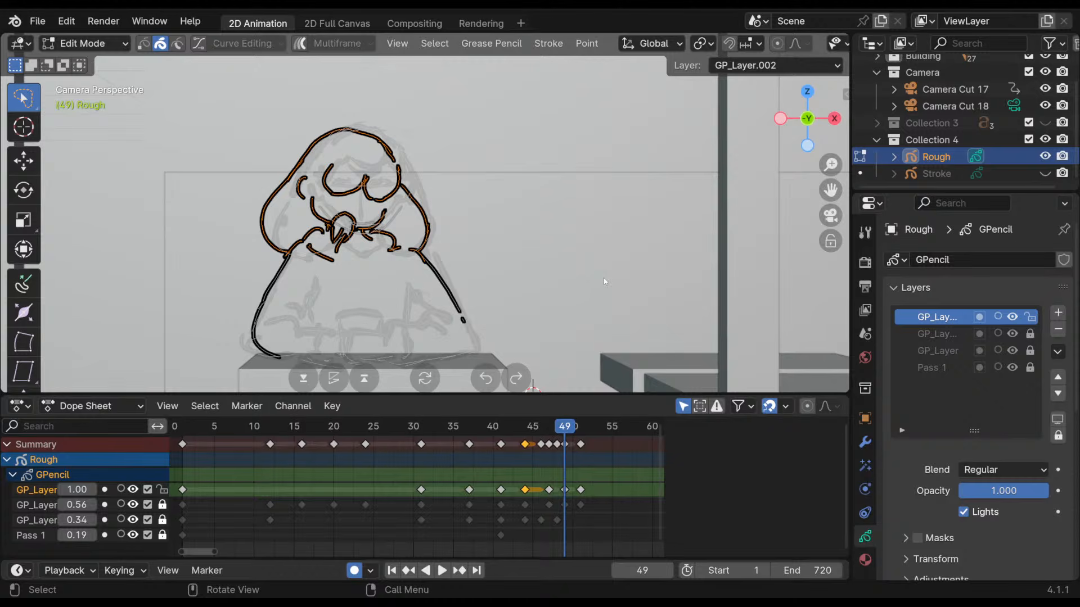
key("Down")
key("Down")
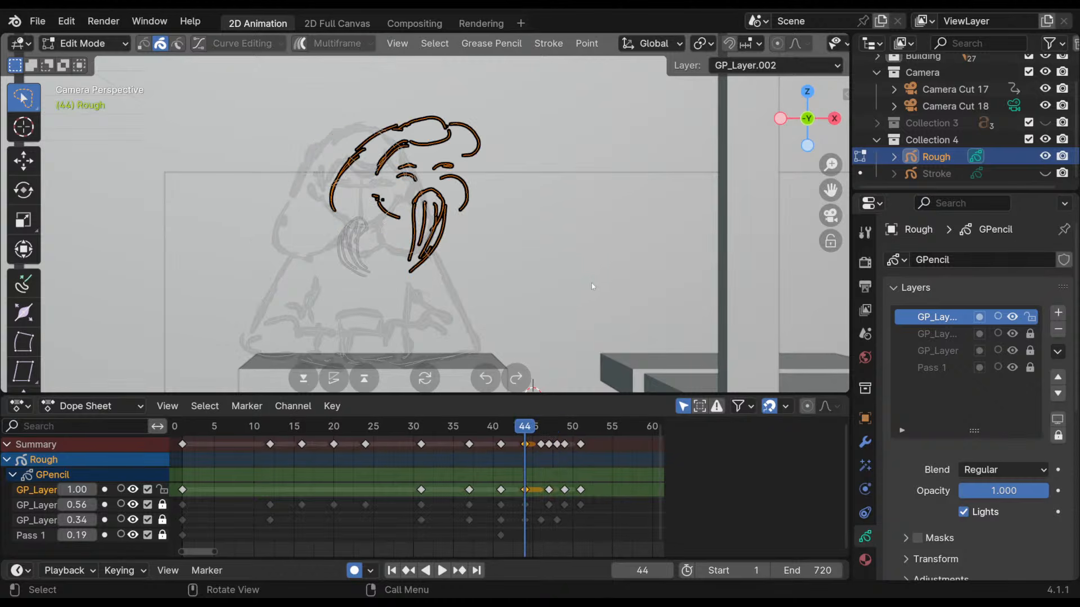
key("Up")
key("Down")
key("Up")
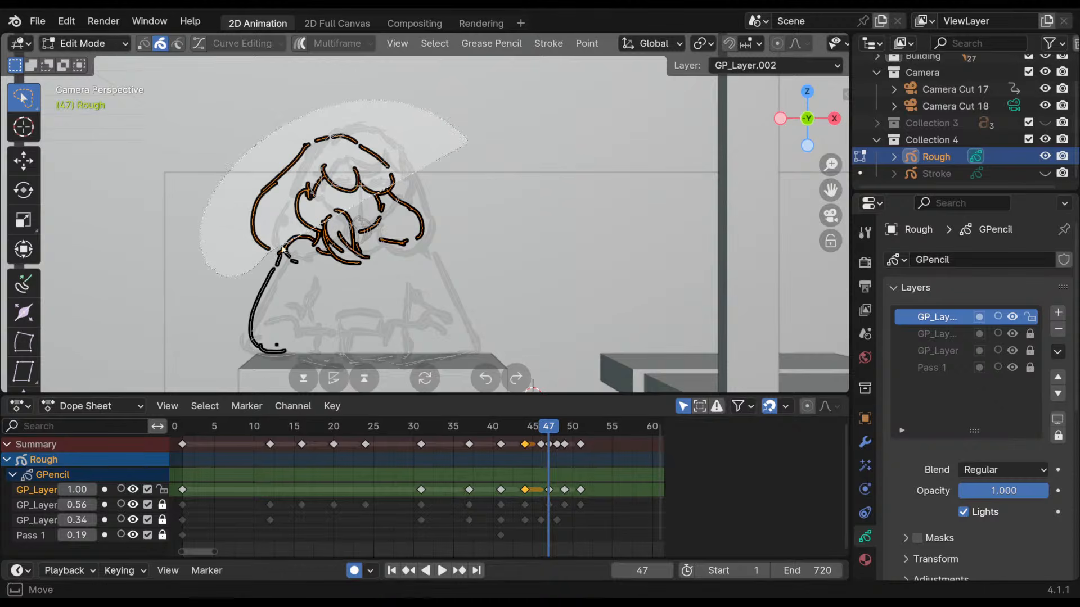
- Move the selected frame 47 head strokes about 0.04 m right and slightly down, then compare them with frame 44
key("g")
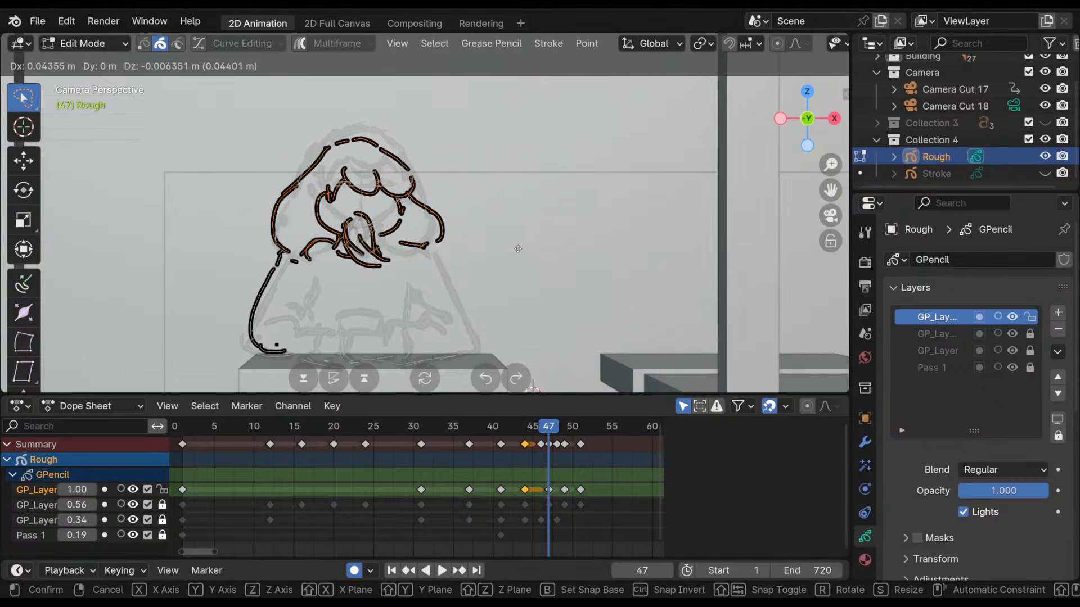
left_click(515, 250)
key("Down")
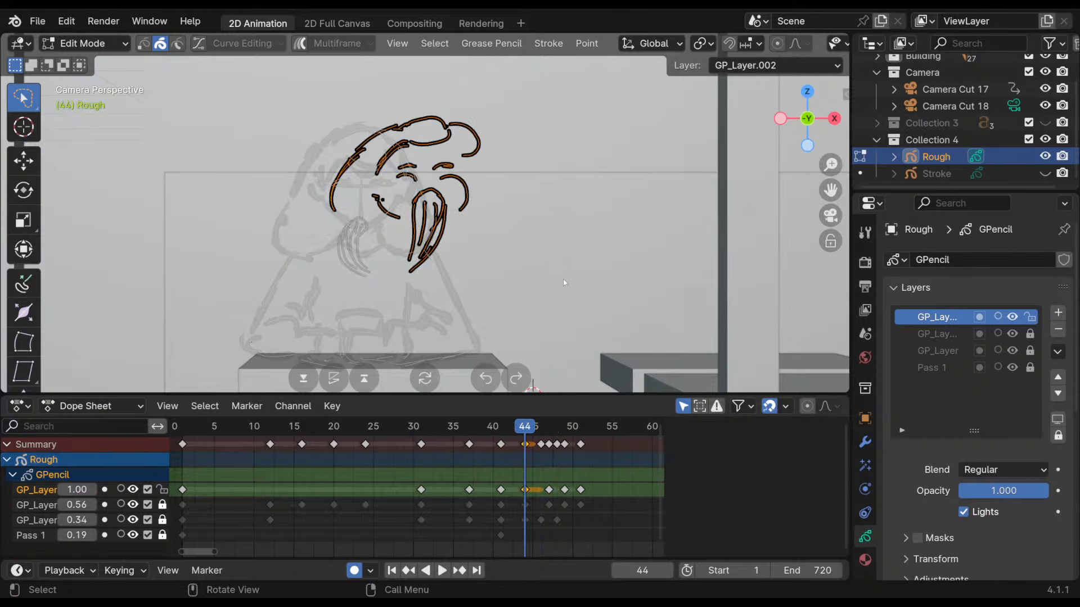
key("Up")
key("Down")
key("Up")
key("Down")
key("Up")
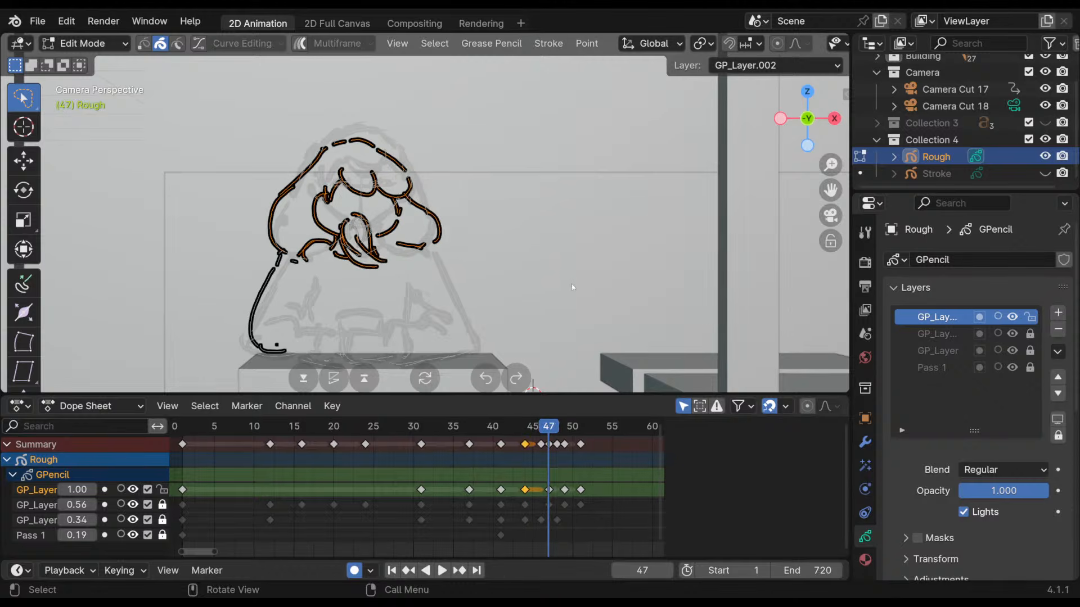
- Step back and forth through the keyed drawings from frame 41 to frame 51 to examine the head's path
key("Down")
key("Down")
key("Up")
key("Up")
key("Down")
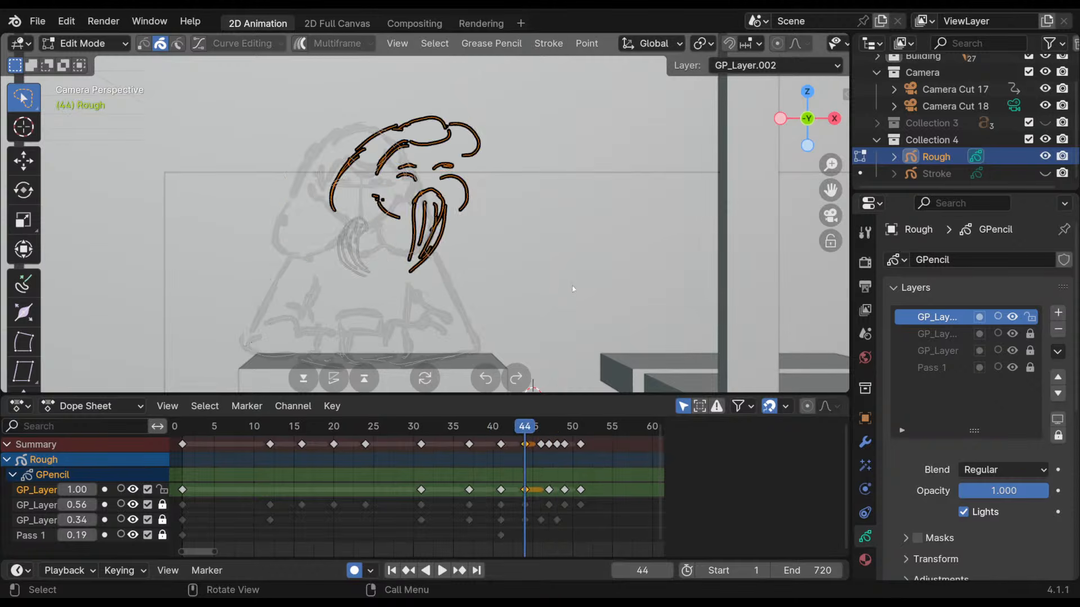
key("Up")
key("Down")
key("Down")
key("Down")
key("Up")
key("Up")
key("Up")
key("Down")
key("Up")
key("Up")
key("Down")
key("Up")
key("Up")
key("Up")
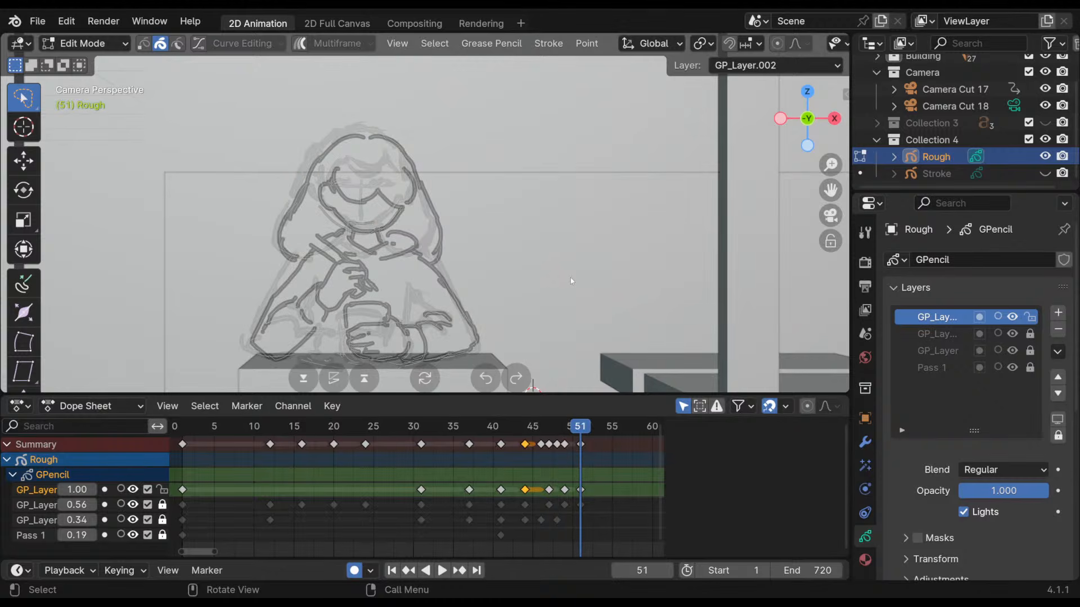
key("Up")
key("Down")
key("Down")
key("Down")
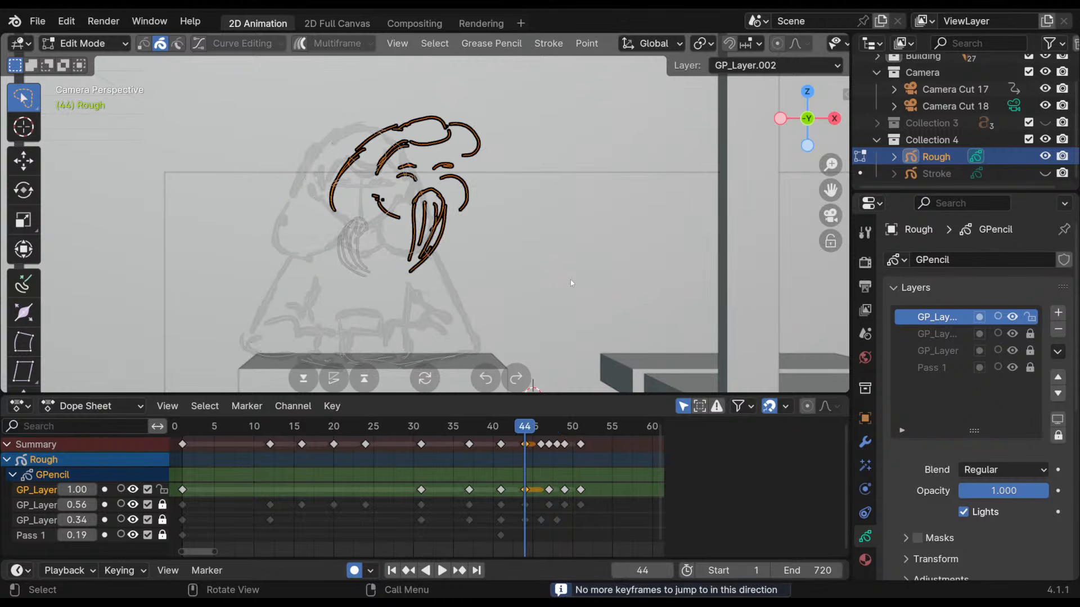
- Step back through the earlier keyed drawings, then forward from frame 31 to frame 44 to examine the build-up of the movement
key("Up")
key("Up")
key("Down")
key("Down")
key("Down")
key("Down")
key("Down")
key("Down")
key("Up")
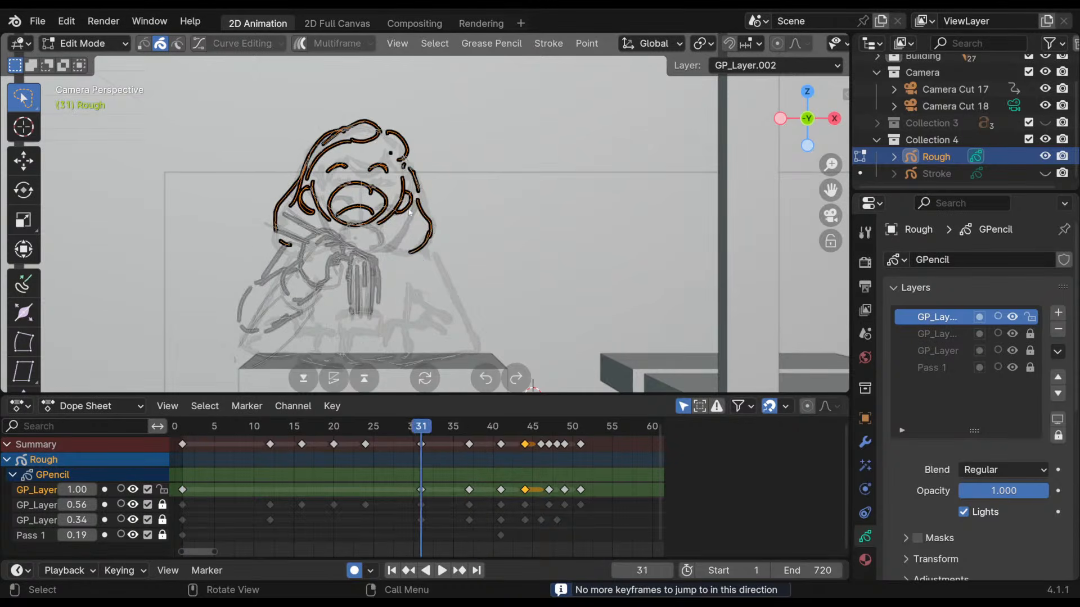
key("Up")
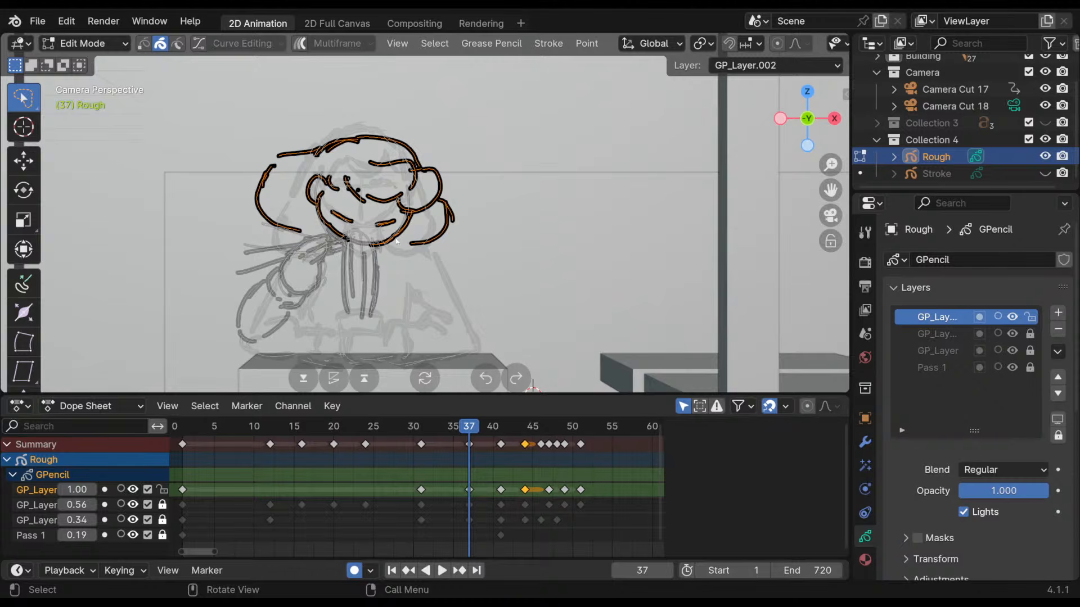
key("Up")
key("Up")
- Flip repeatedly between frames 41 and 44 to judge how far the head travels
key("Down")
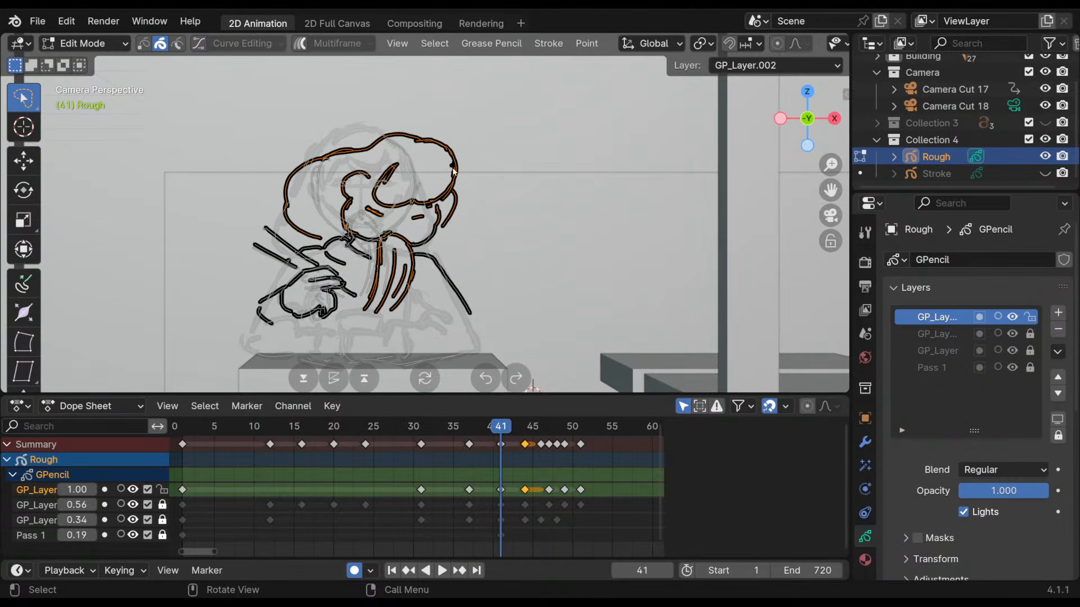
key("Up")
key("Down")
key("Up")
key("Down")
key("Up")
key("Down")
key("Up")
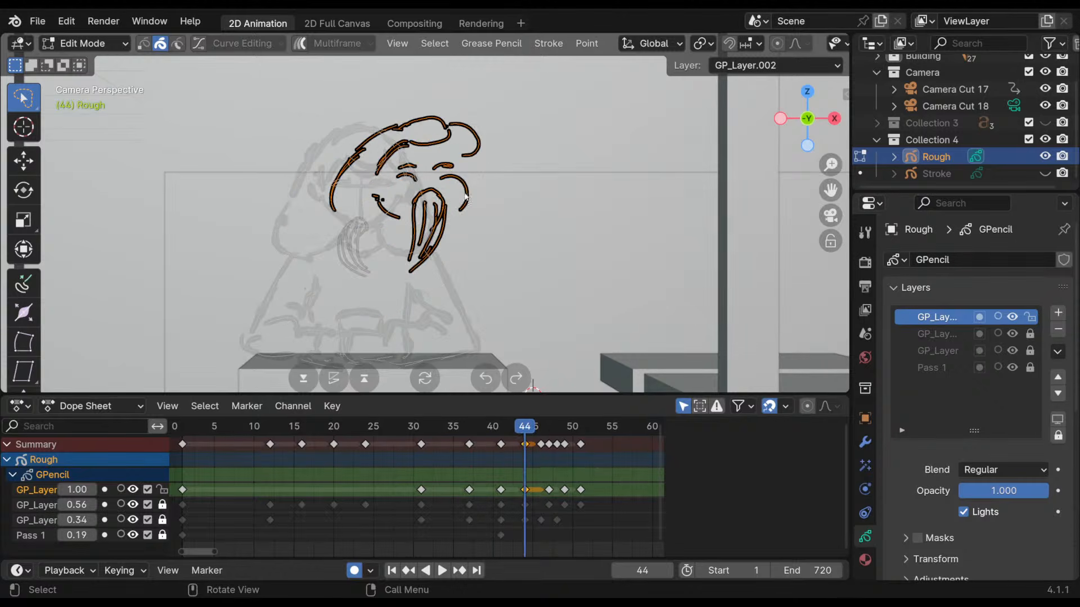
key("Down")
key("Up")
key("Down")
key("Up")
- Nudge the frame 44 head strokes slightly further right and check them against frame 41
mouse_move(505, 167)
left_mouse_down()
mouse_move(328, 268)
mouse_move(497, 213)
left_mouse_up()
key("g")
left_click(501, 217)
key("Down")
key("Up")
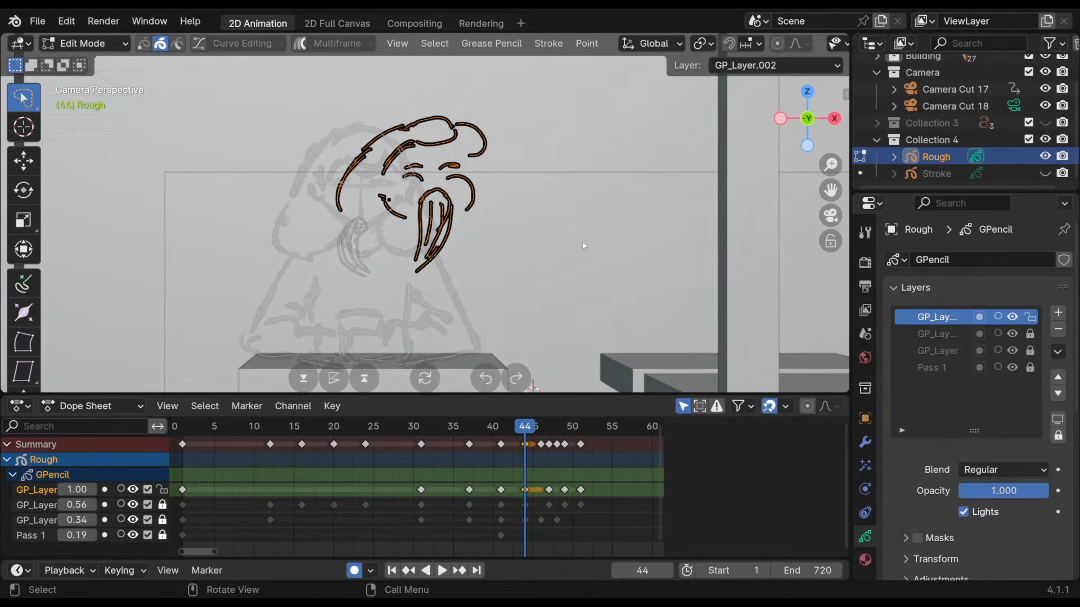
- Flip between the frame 41, 44 and 47 drawings to examine the spacing after the nudge
key("Down")
key("Up")
key("Up")
key("Down")
key("Up")
key("Down")
key("Up")
key("Down")
key("Up")
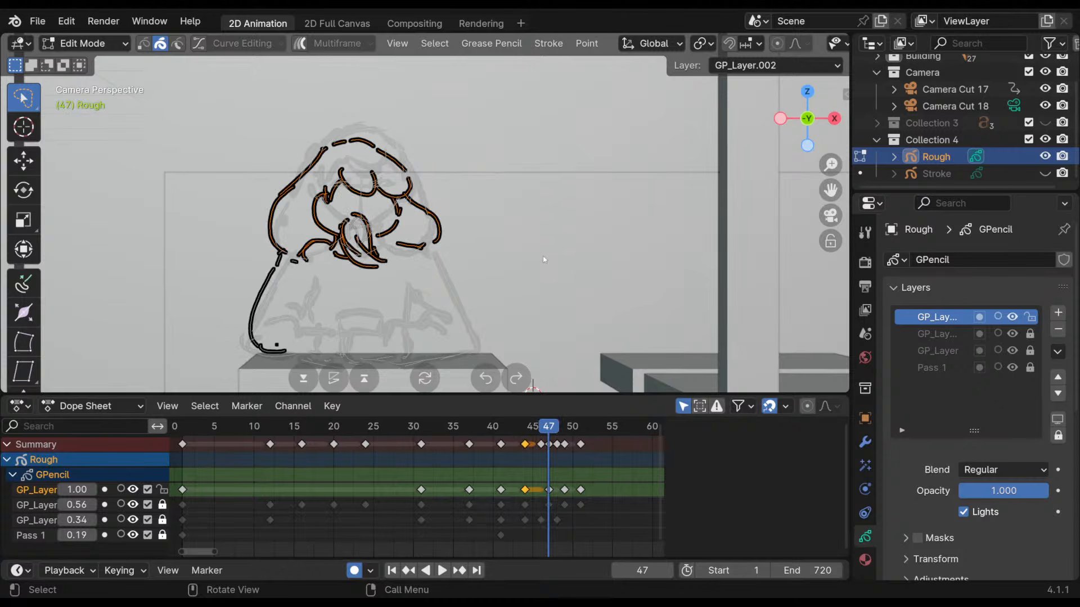
- Shift the GP_Layer.002 keyframes from frame 47 onward three frames later and play back the new timing
left_click(553, 491, "ctrl")
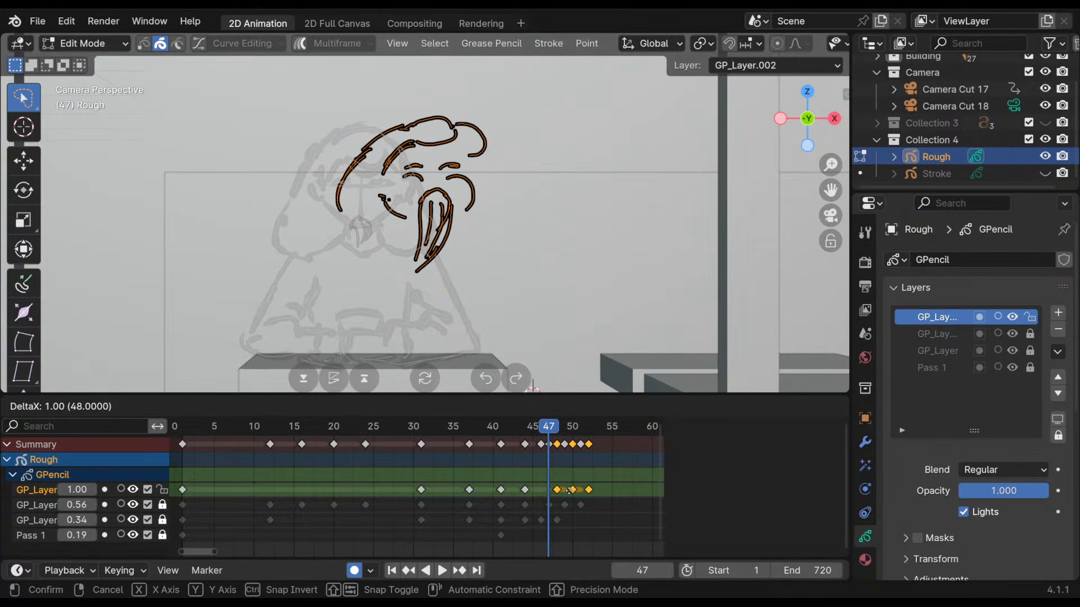
key("g")
left_click(579, 491)
left_click_drag(547, 432, 507, 439)
key("space")
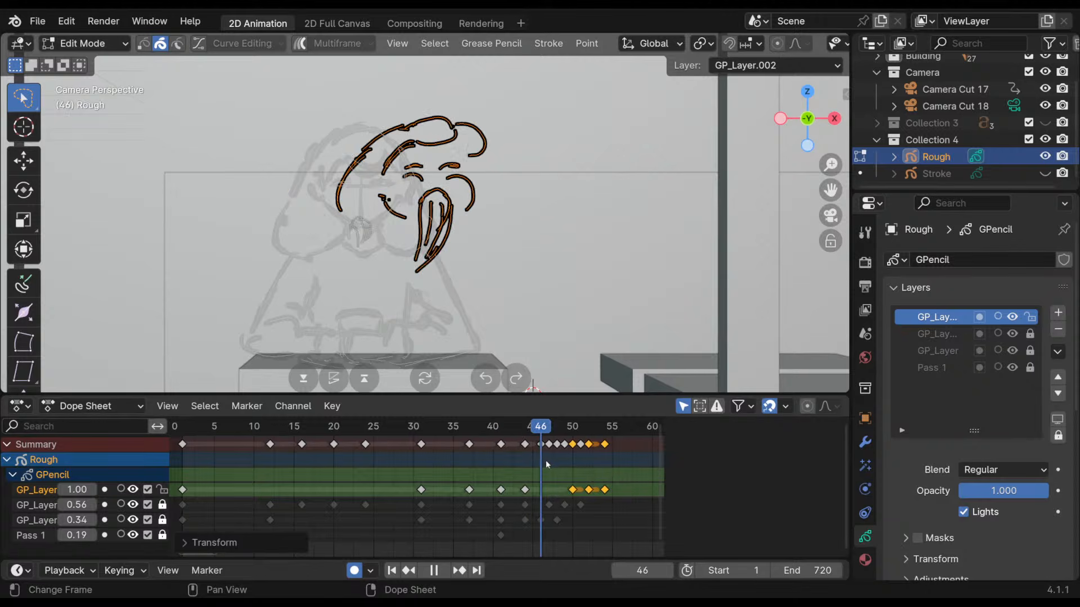
key("space")
- Add a blank GP_Layer.002 keyframe at frame 47 in Draw Mode and turn on onion skinning for that layer
mouse_move(582, 432)
left_mouse_down()
mouse_move(514, 475)
mouse_move(572, 489)
mouse_move(549, 490)
left_mouse_up()
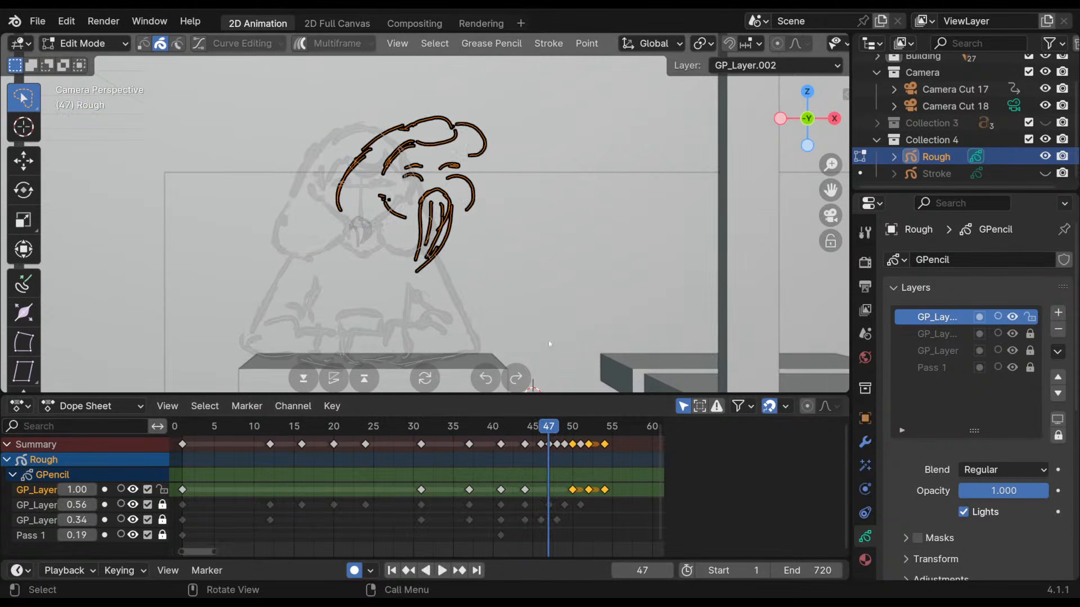
left_click(83, 45)
left_click(93, 117)
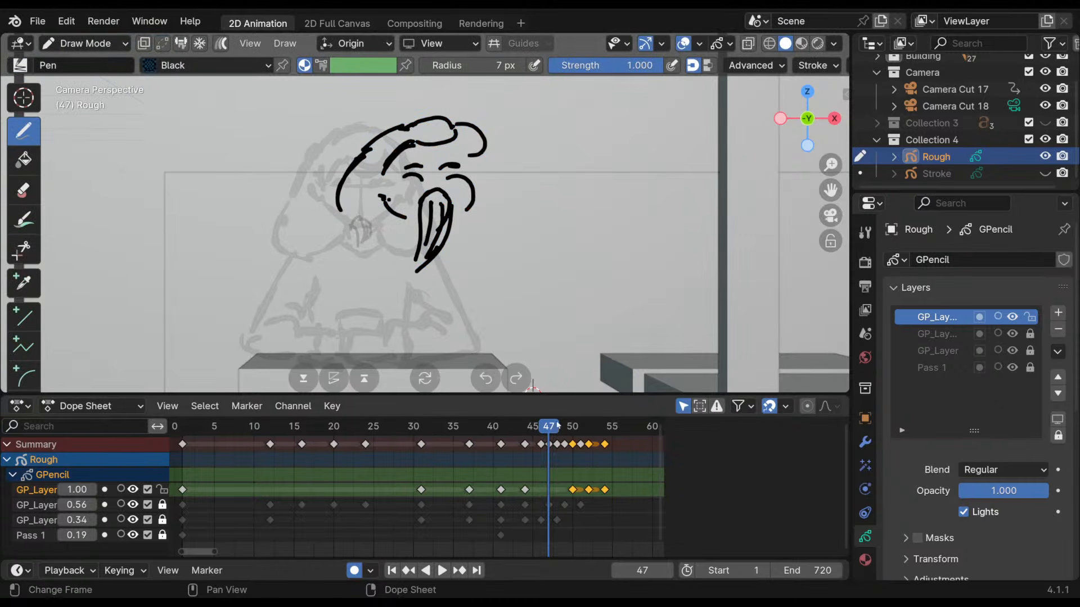
left_click(578, 355)
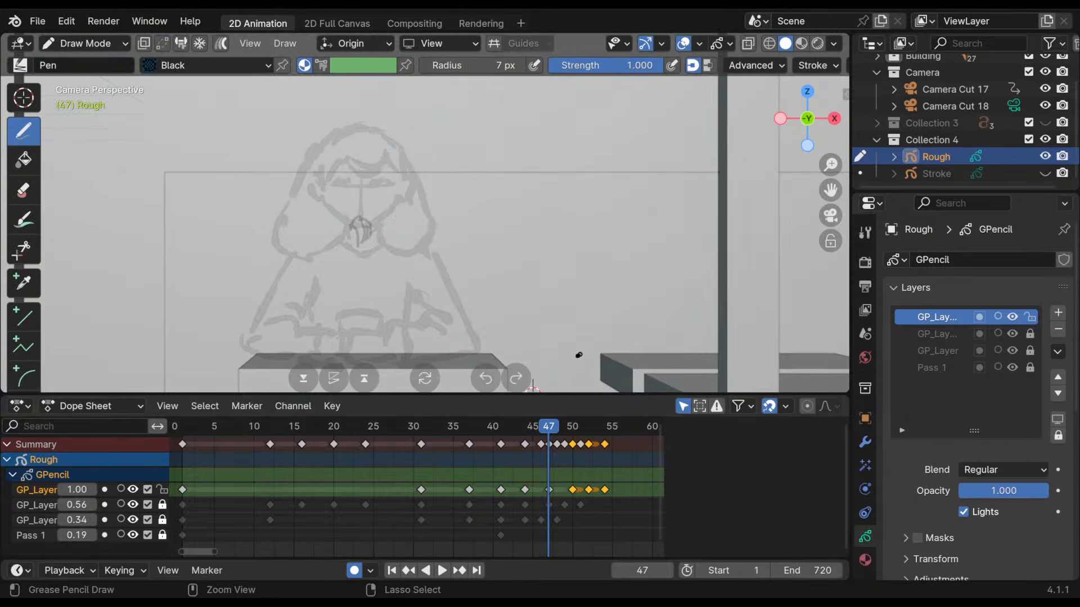
left_click(120, 489)
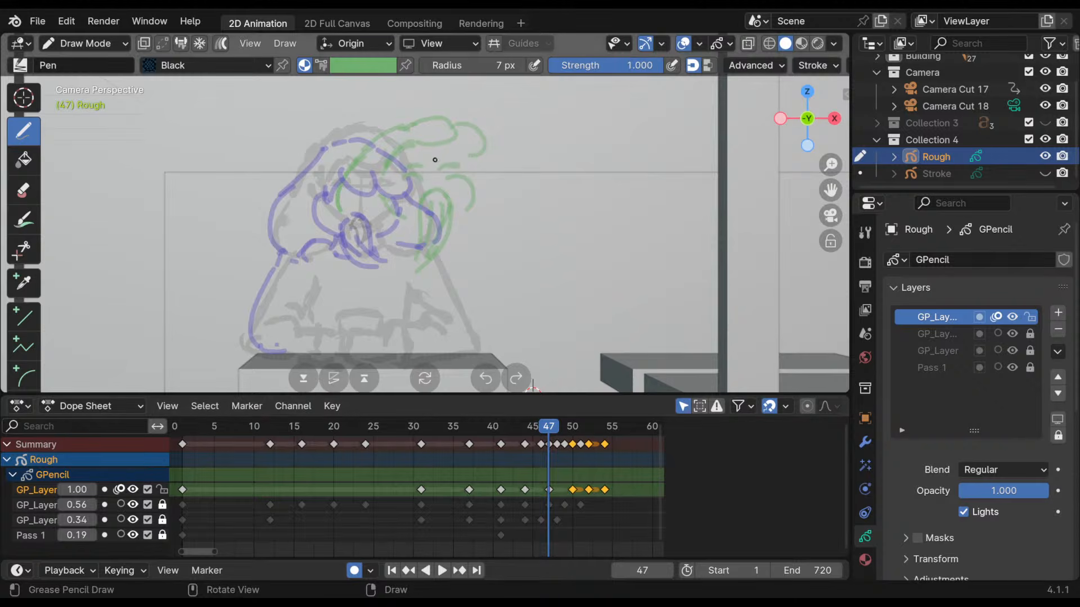
- Draw the jaw line and the noodle-filled mouth of the in-between head at frame 47, between the onion-skinned poses
mouse_move(415, 137)
left_mouse_down()
mouse_move(347, 199)
mouse_move(427, 137)
left_mouse_up()
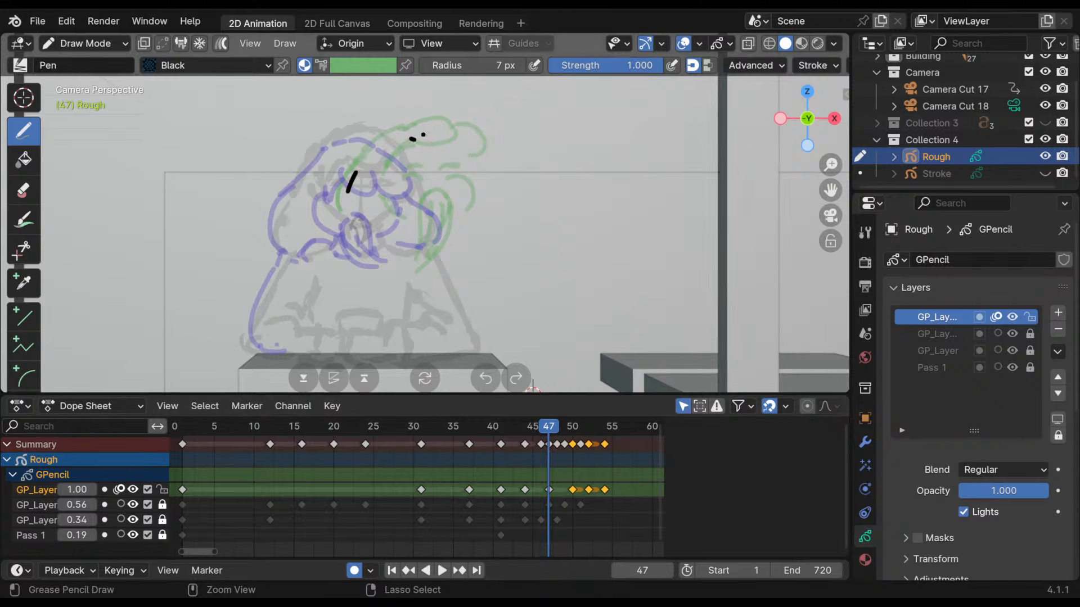
mouse_move(345, 207)
left_mouse_down()
mouse_move(368, 233)
mouse_move(428, 239)
left_mouse_up()
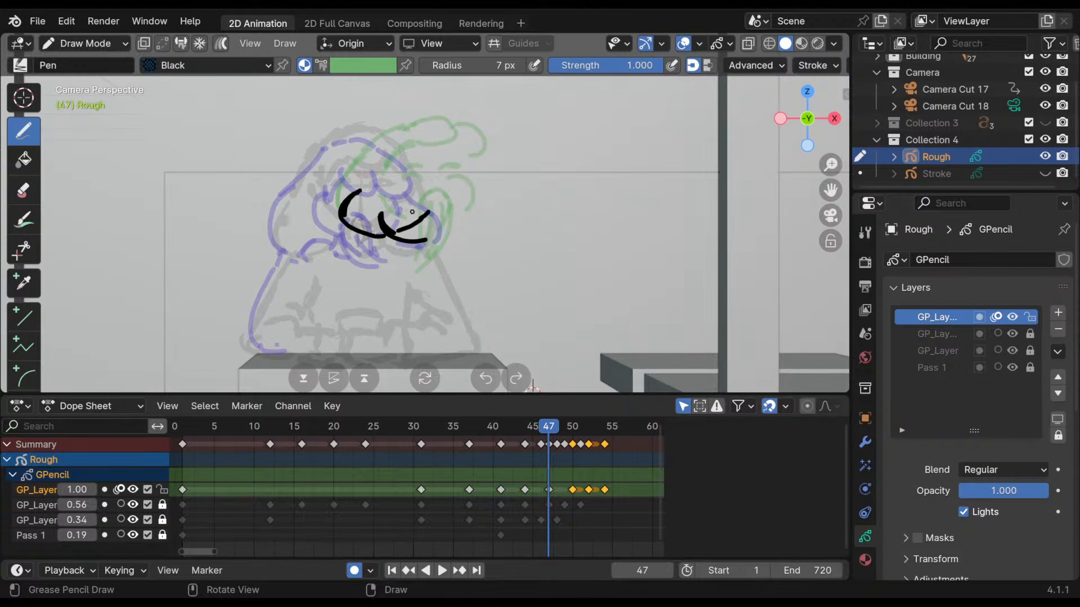
left_click_drag(393, 207, 444, 225)
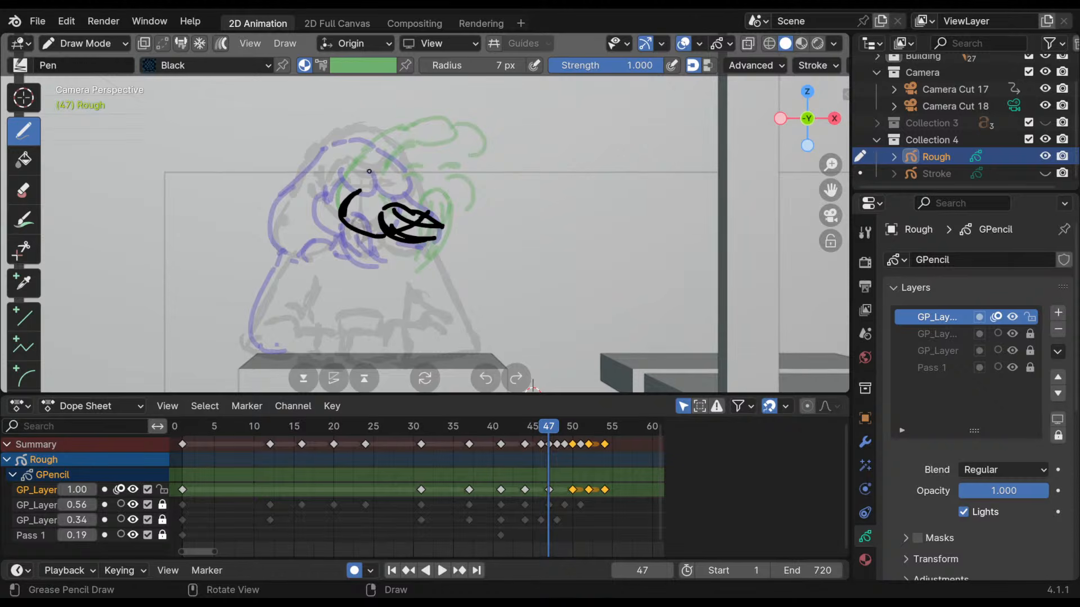
- Draw the fringe, crown and side hair around the in-between face at frame 47
left_click_drag(344, 147, 399, 137)
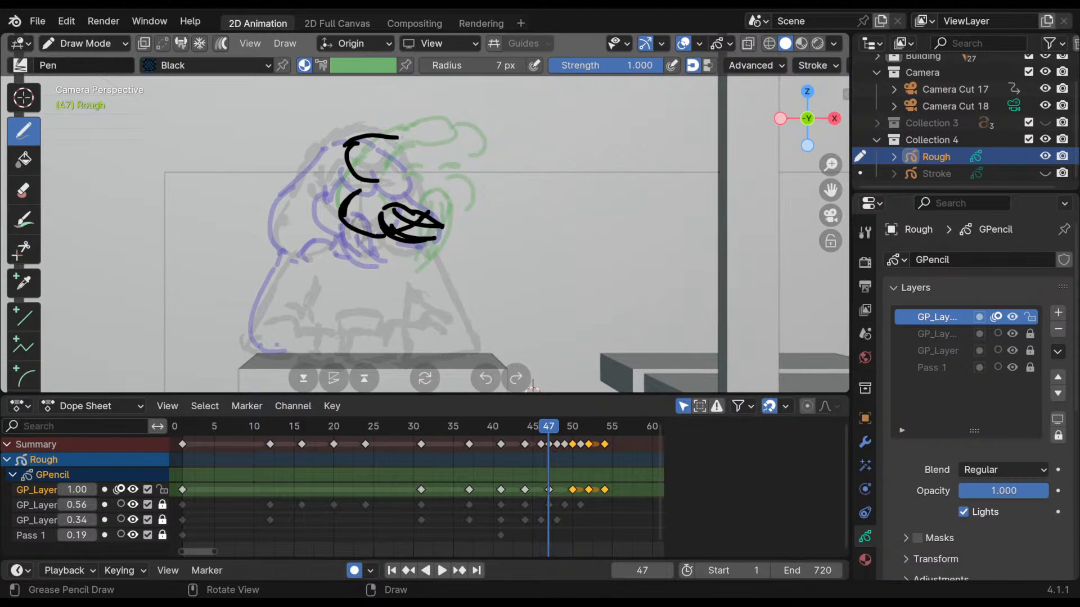
mouse_move(464, 173)
left_mouse_down()
mouse_move(461, 219)
mouse_move(428, 136)
left_mouse_up()
left_click_drag(352, 164, 410, 178)
mouse_move(371, 150)
left_mouse_down()
mouse_move(434, 160)
mouse_move(426, 137)
mouse_move(440, 229)
left_mouse_up()
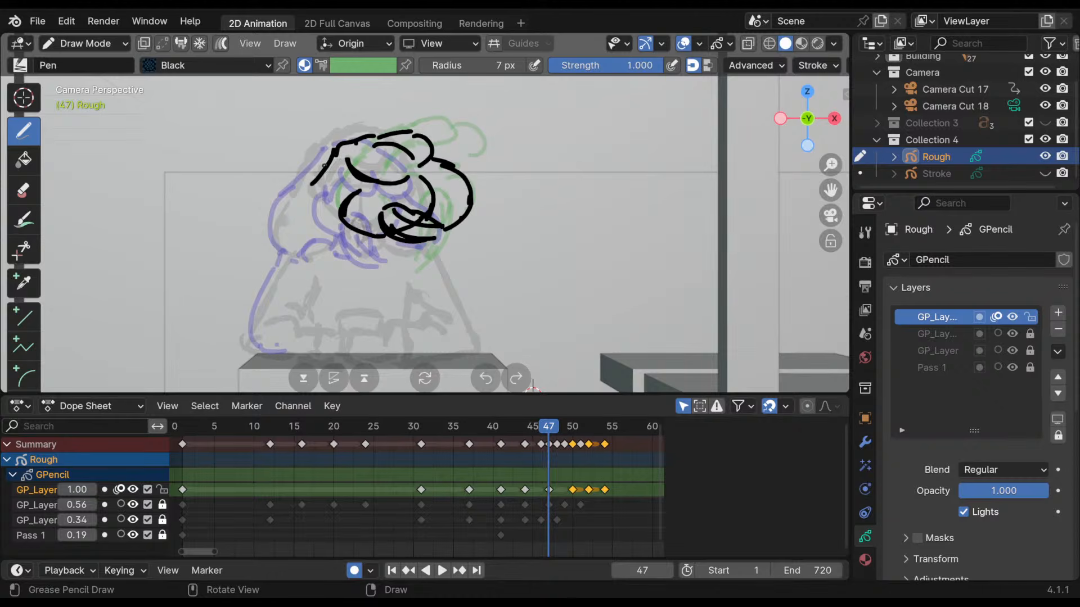
left_click_drag(325, 166, 298, 238)
mouse_move(312, 196)
left_mouse_down()
mouse_move(315, 263)
mouse_move(304, 207)
mouse_move(297, 239)
mouse_move(316, 252)
left_mouse_up()
- Turn off onion skinning and move the new frame 47 drawing with its following keyframes three frames later, starting at frame 50
mouse_move(535, 432)
left_mouse_down()
mouse_move(625, 441)
mouse_move(502, 461)
mouse_move(453, 453)
mouse_move(624, 453)
mouse_move(487, 458)
mouse_move(553, 470)
mouse_move(518, 466)
mouse_move(533, 459)
left_mouse_up()
left_click(119, 490)
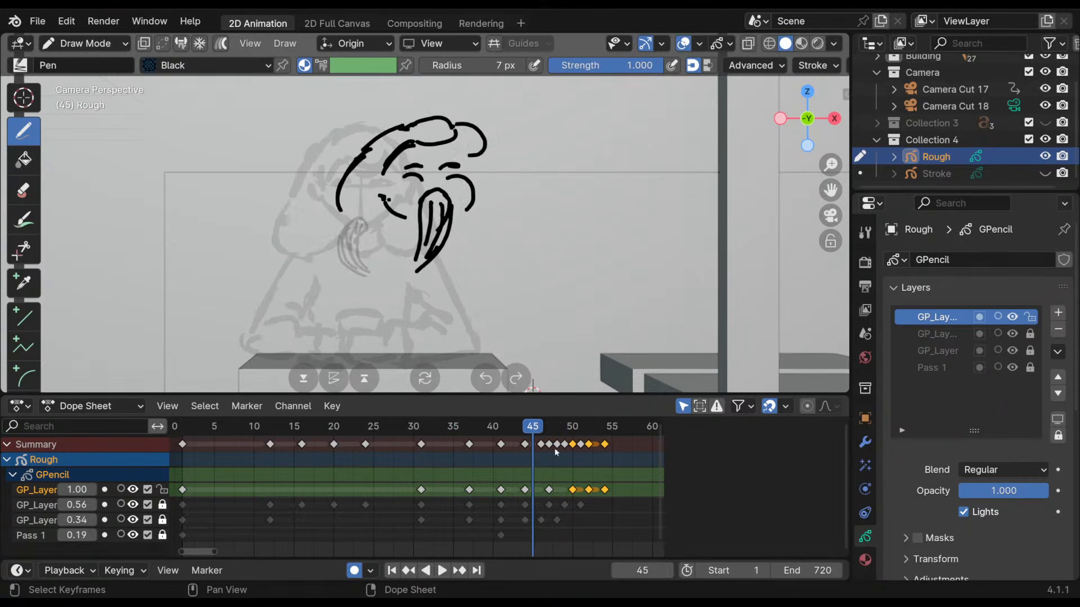
left_click_drag(621, 482, 544, 500)
key("g")
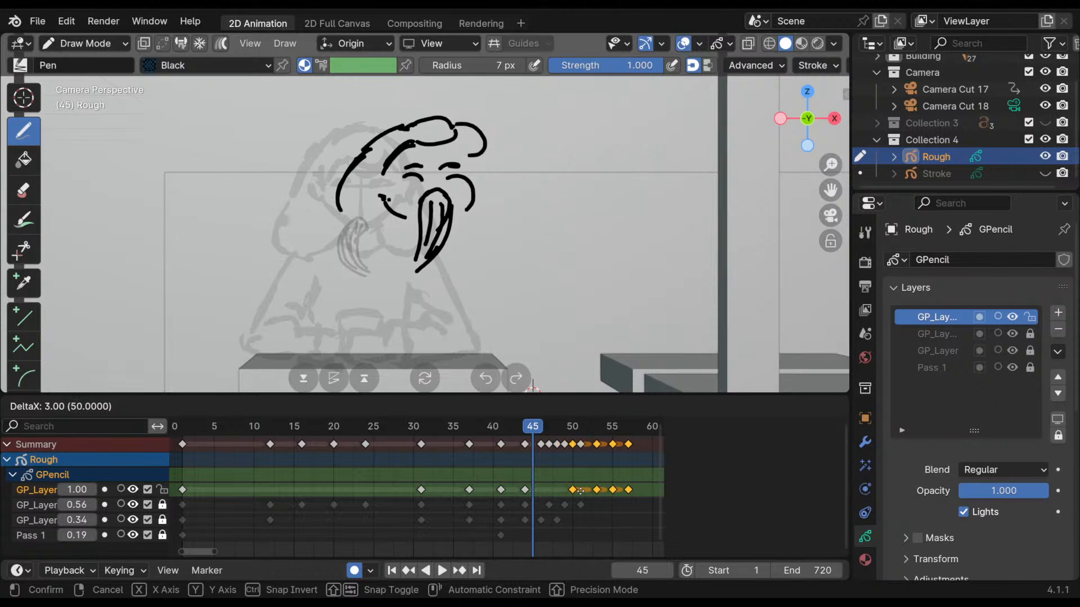
left_click(575, 491)
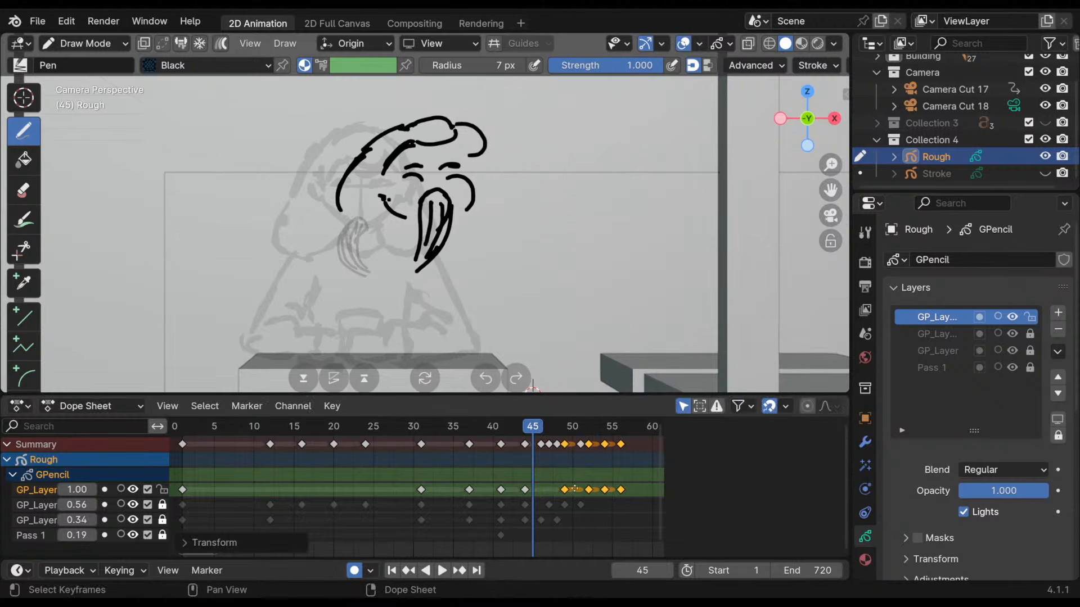
key("g")
left_click(582, 489)
- Respace the last two GP_Layer.002 keyframes so they fall on frames 56 and 59
mouse_move(542, 429)
left_mouse_down()
mouse_move(619, 458)
mouse_move(580, 467)
mouse_move(637, 482)
mouse_move(628, 479)
left_mouse_up()
middle_click_drag(610, 465, 456, 467)
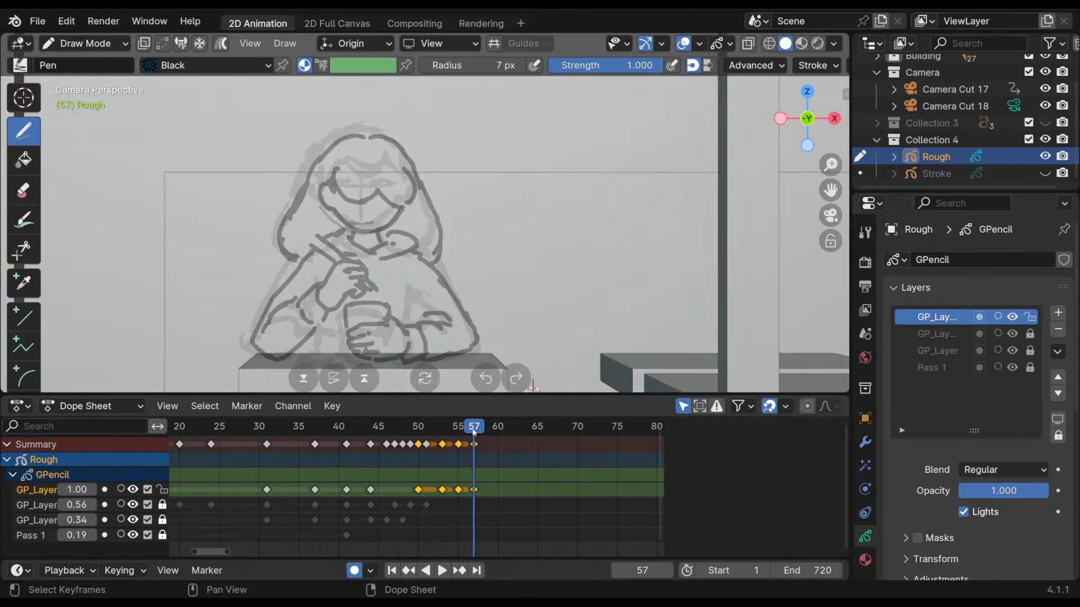
mouse_move(474, 430)
left_mouse_down()
mouse_move(415, 450)
mouse_move(457, 498)
mouse_move(482, 491)
left_mouse_up()
left_click(488, 476)
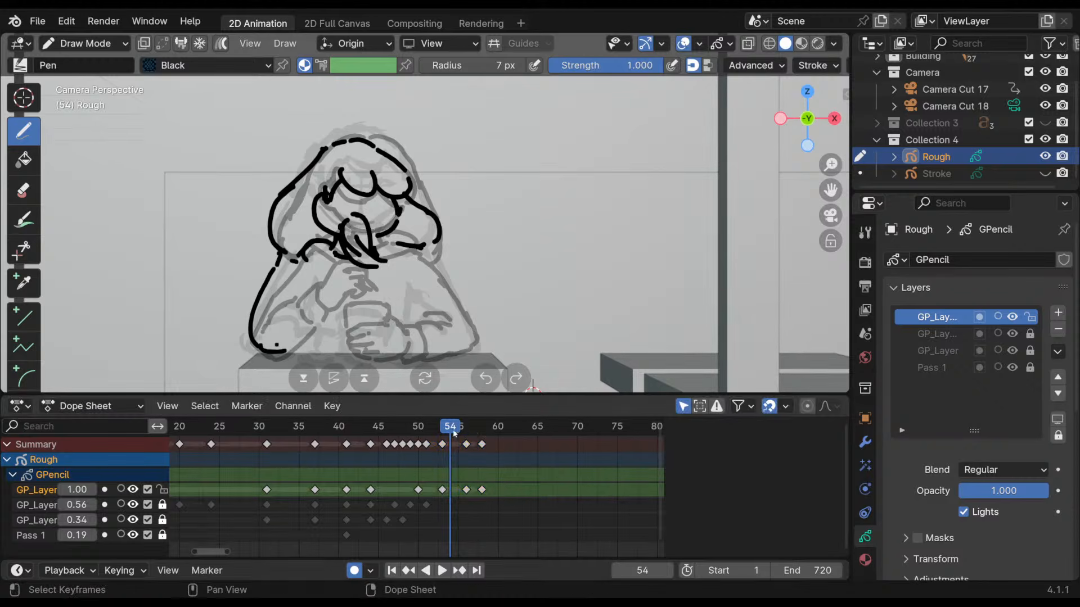
mouse_move(454, 434)
left_mouse_down()
mouse_move(489, 444)
mouse_move(470, 450)
mouse_move(481, 450)
mouse_move(473, 450)
mouse_move(483, 490)
mouse_move(501, 491)
left_mouse_up()
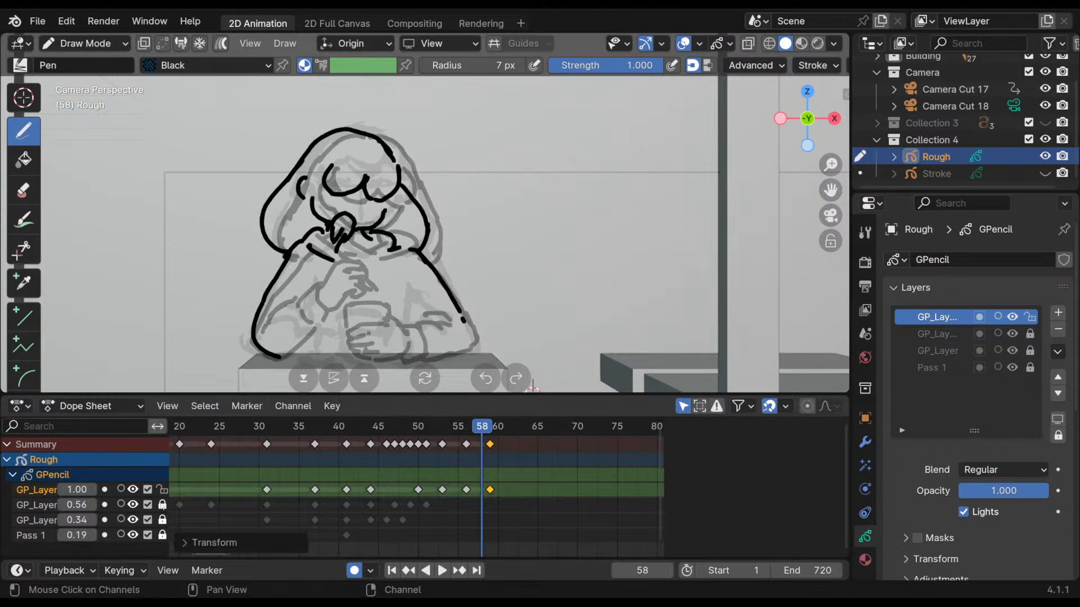
- Unlock the second layer, move its last keyframe to frame 63 and the one before it to frame 51
left_click(162, 505)
left_click_drag(426, 505, 522, 505)
left_click(413, 503)
mouse_move(415, 504)
left_mouse_down()
mouse_move(487, 504)
mouse_move(430, 504)
left_mouse_up()
mouse_move(372, 430)
left_mouse_down()
mouse_move(365, 506)
mouse_move(525, 513)
mouse_move(491, 510)
left_mouse_up()
left_click(491, 489)
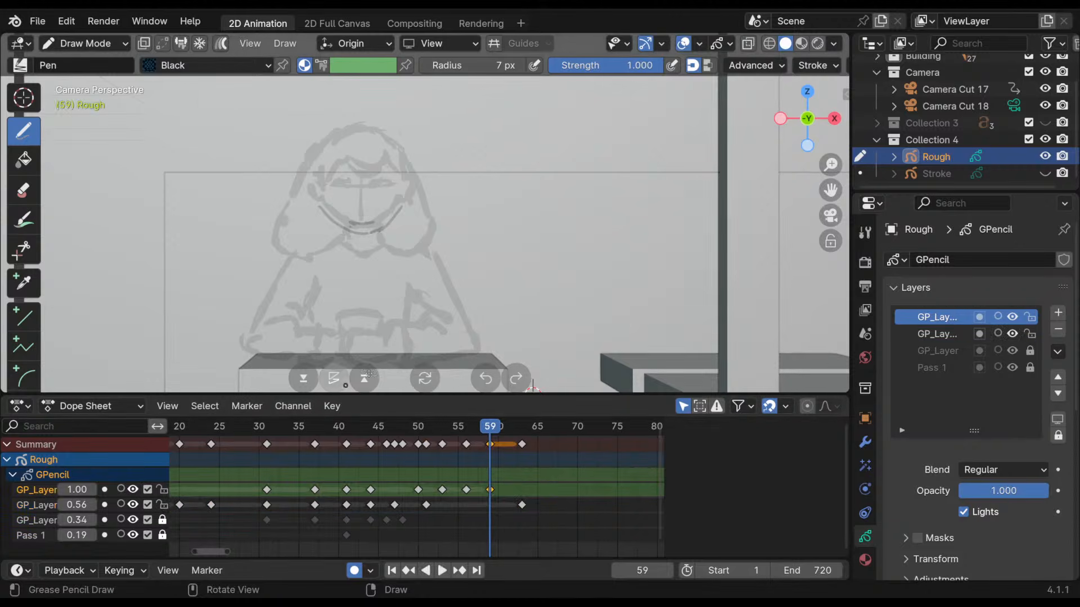
- Play and scrub around frame 59, then move the second layer's last keyframe to frame 59
key("space")
left_click(486, 432)
mouse_move(487, 433)
left_mouse_down()
mouse_move(538, 434)
mouse_move(495, 437)
mouse_move(491, 449)
left_mouse_up()
key("Escape")
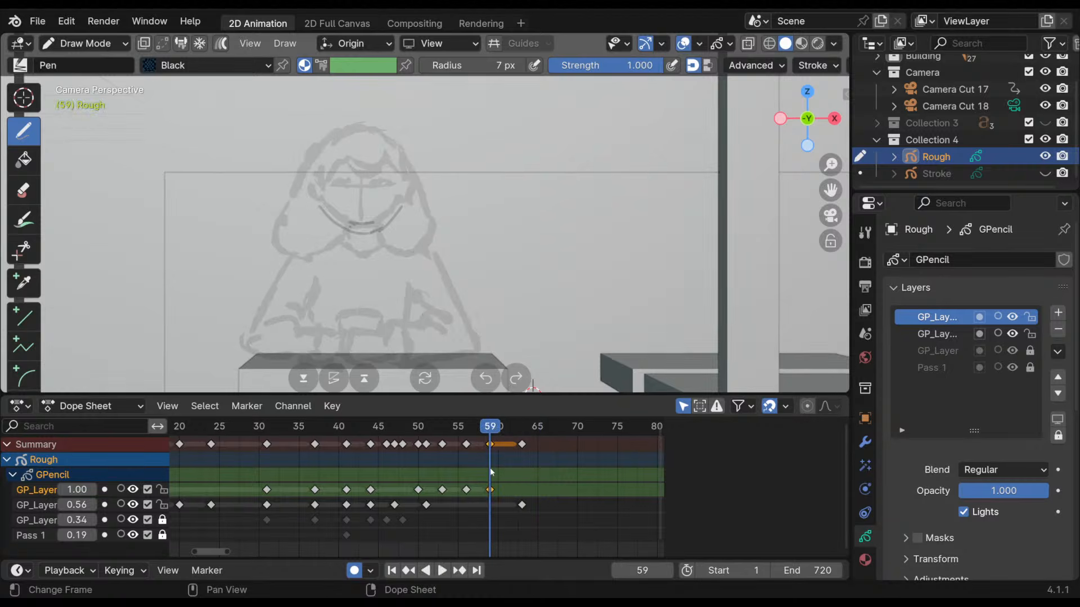
left_click_drag(522, 508, 490, 505)
- Flip repeatedly between frames 56 and 59 to compare the settling pose with the final pose
key("Down")
key("Up")
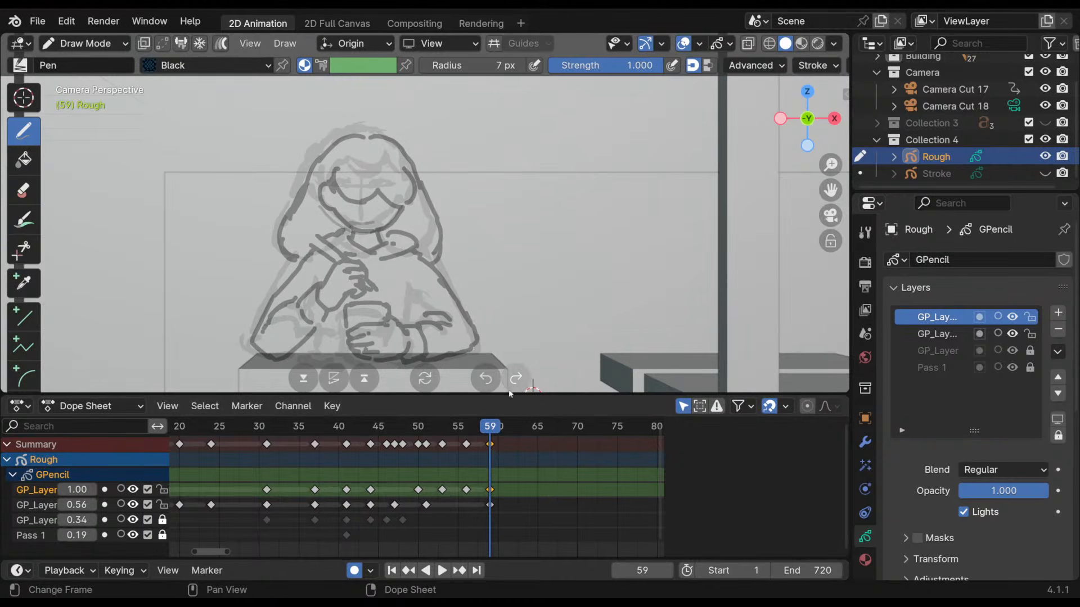
key("Down")
key("Up")
key("Down")
key("Up")
key("Down")
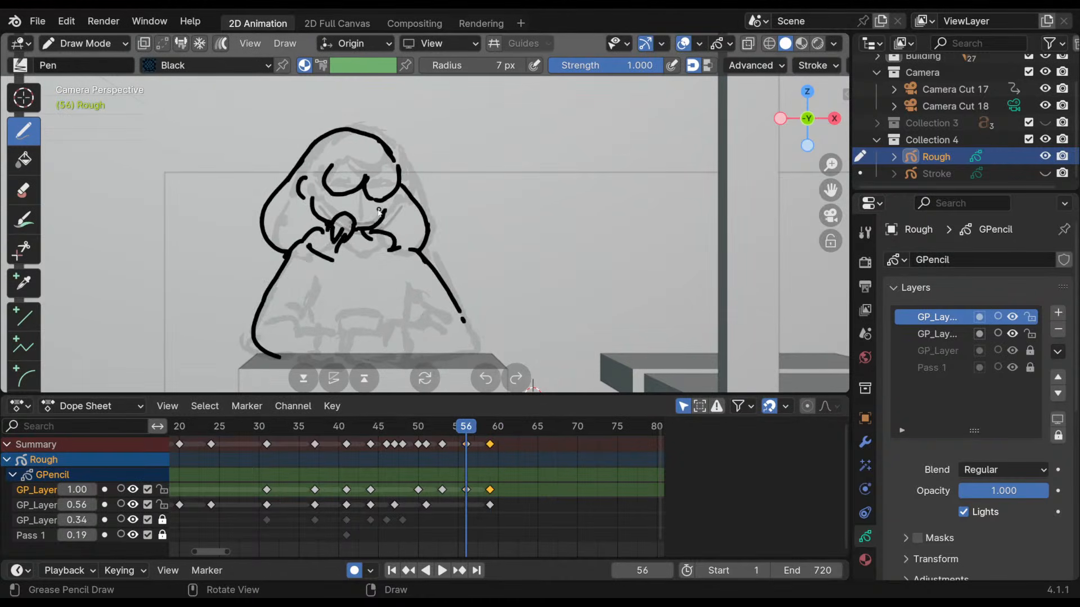
key("Up")
key("Down")
key("Up")
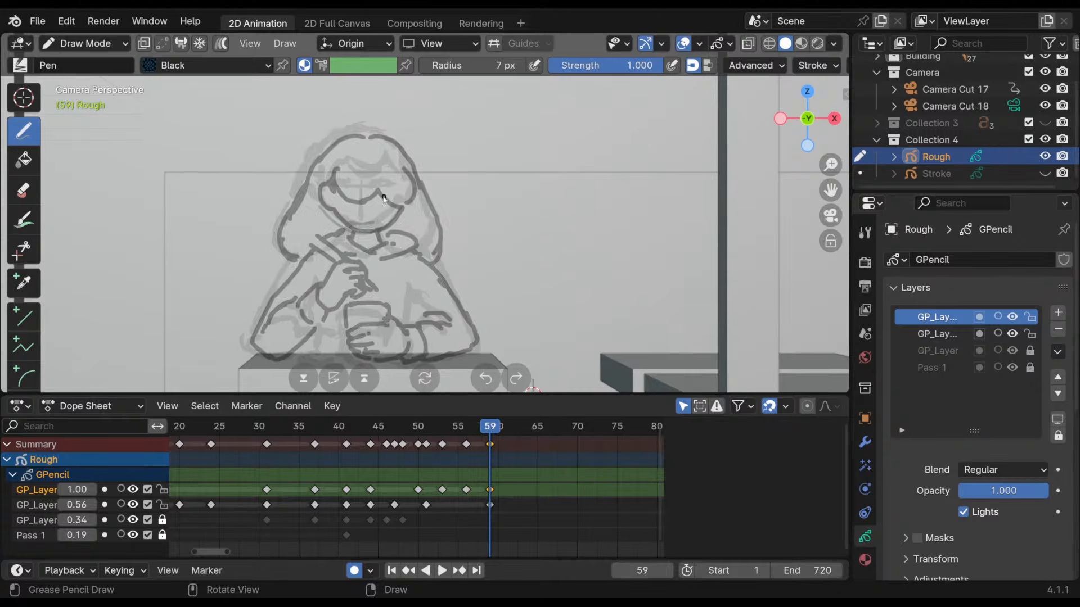
key("Down")
key("Up")
- Turn on onion skinning for GP_Layer.002 and return to frame 59
key("Down")
left_click(120, 490)
key("Up")
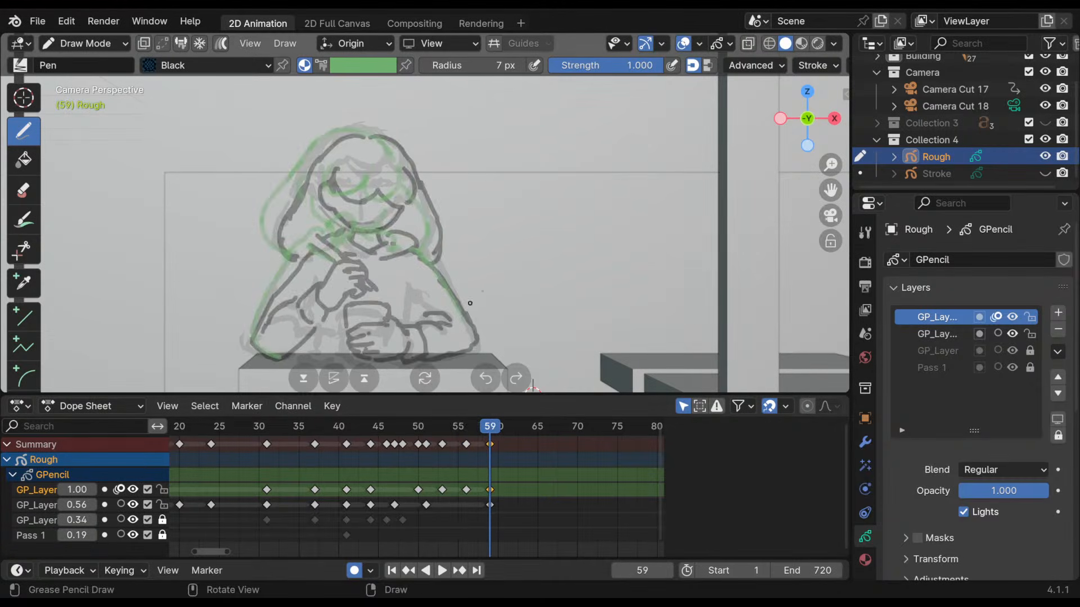
- Draw the tilted head at frame 59 on GP_Layer.002, with hair outline, fringe, ear, jaw and a small mouth, flipping against neighbouring frames
key("Down")
key("Up")
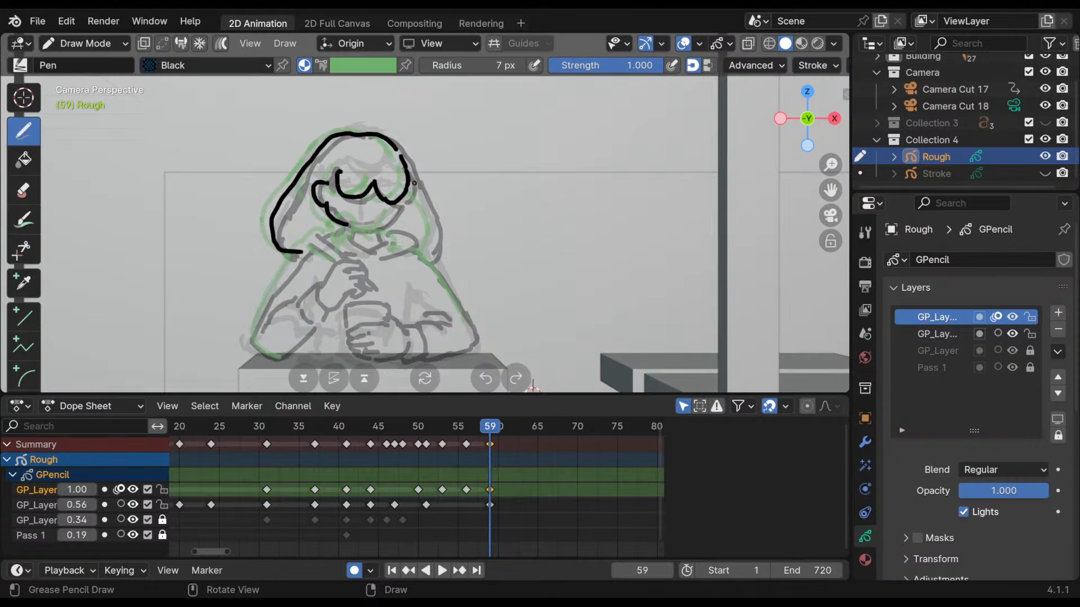
mouse_move(414, 183)
left_mouse_down()
mouse_move(434, 236)
mouse_move(422, 250)
left_mouse_up()
key("Up")
mouse_move(485, 427)
left_mouse_down()
mouse_move(459, 426)
mouse_move(490, 427)
left_mouse_up()
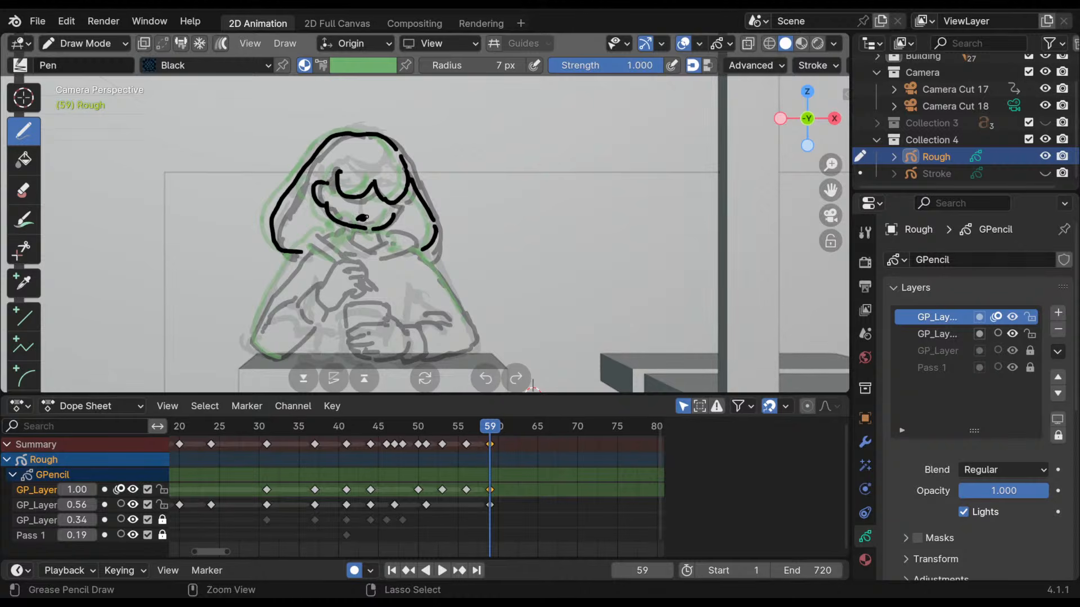
key("ctrl+z")
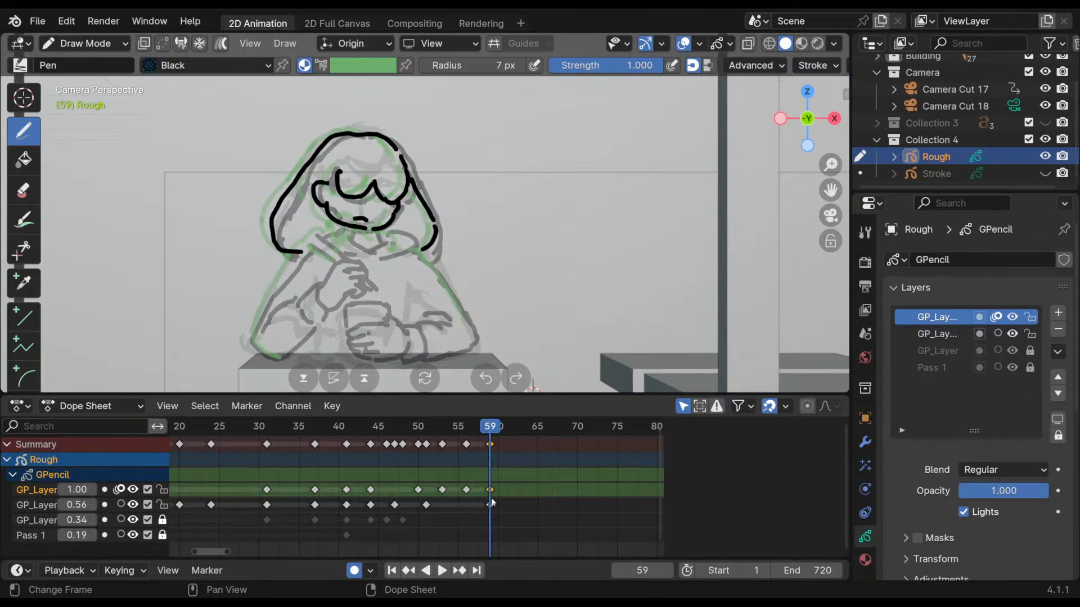
- Move the second layer's last keyframe to frame 62, then play and scrub through the animation to check the timing
left_click_drag(491, 502, 526, 506)
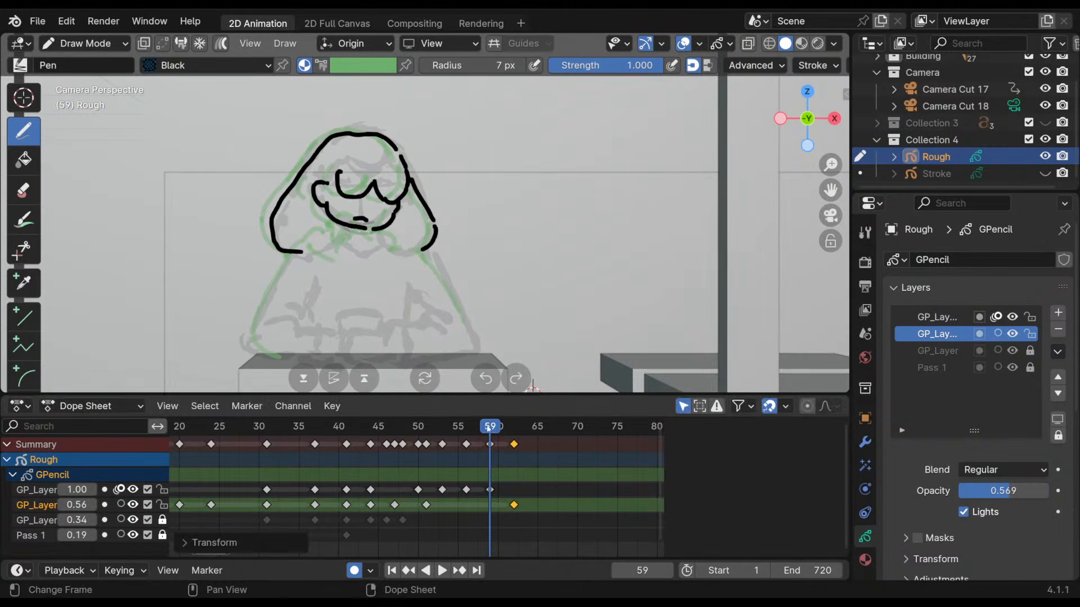
left_click_drag(486, 429, 267, 453)
key("space")
mouse_move(442, 459)
left_mouse_down()
mouse_move(516, 465)
mouse_move(199, 479)
left_mouse_up()
middle_click_drag(201, 479, 418, 477)
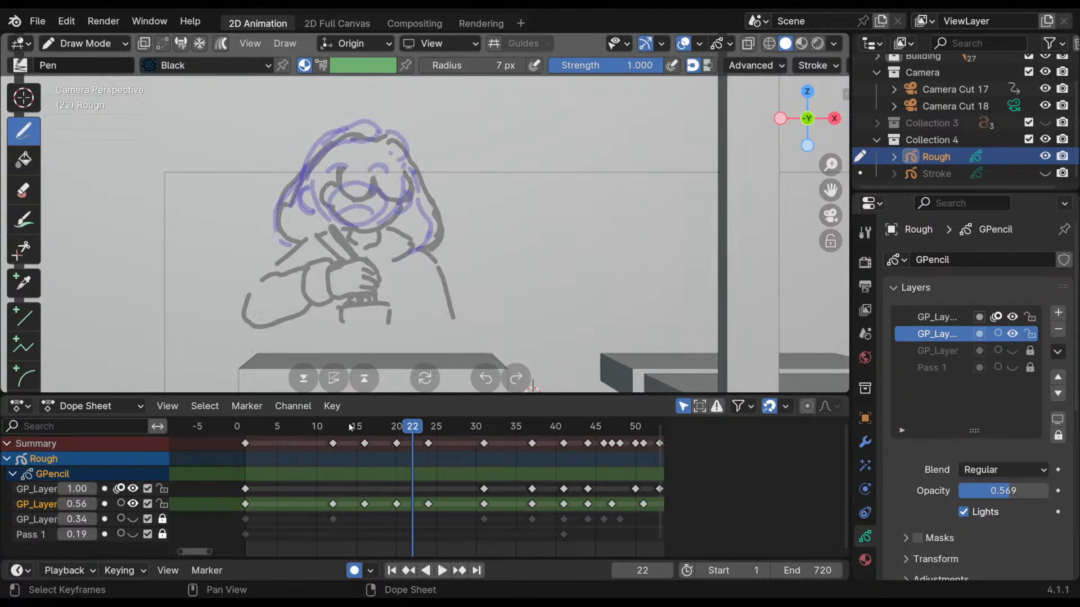
key("shift+Left")
key("space")
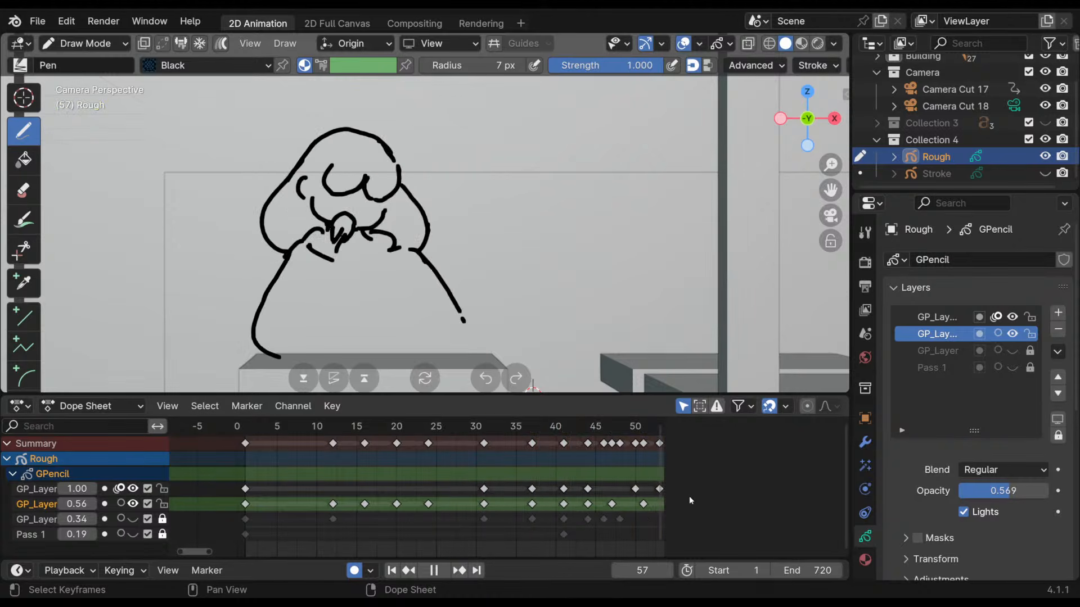
key("space")
scroll(550, 475, "down", 3)
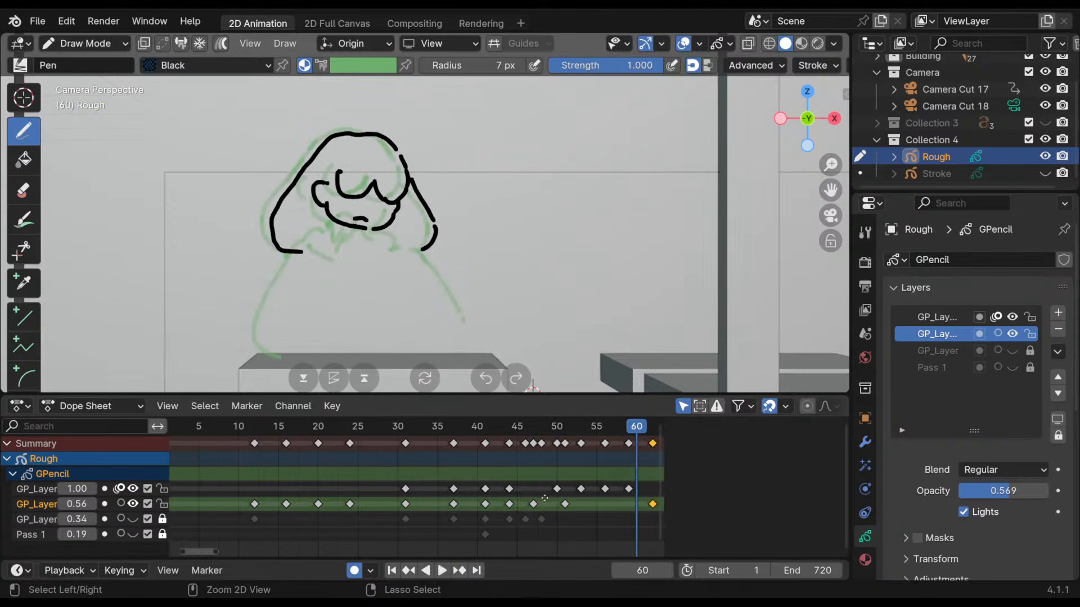
key("space")
mouse_move(647, 428)
left_mouse_down()
mouse_move(571, 450)
mouse_move(639, 467)
mouse_move(614, 484)
mouse_move(628, 498)
left_mouse_up()
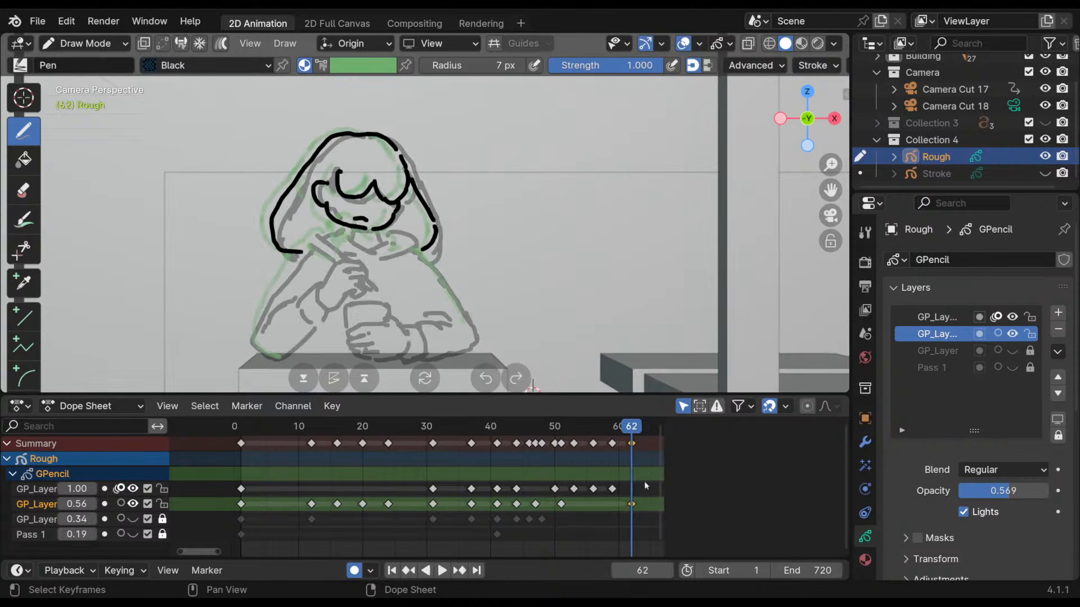
- Raise the second layer's opacity to 1.00, scrub back to frame 9 and save the file
left_click(614, 488)
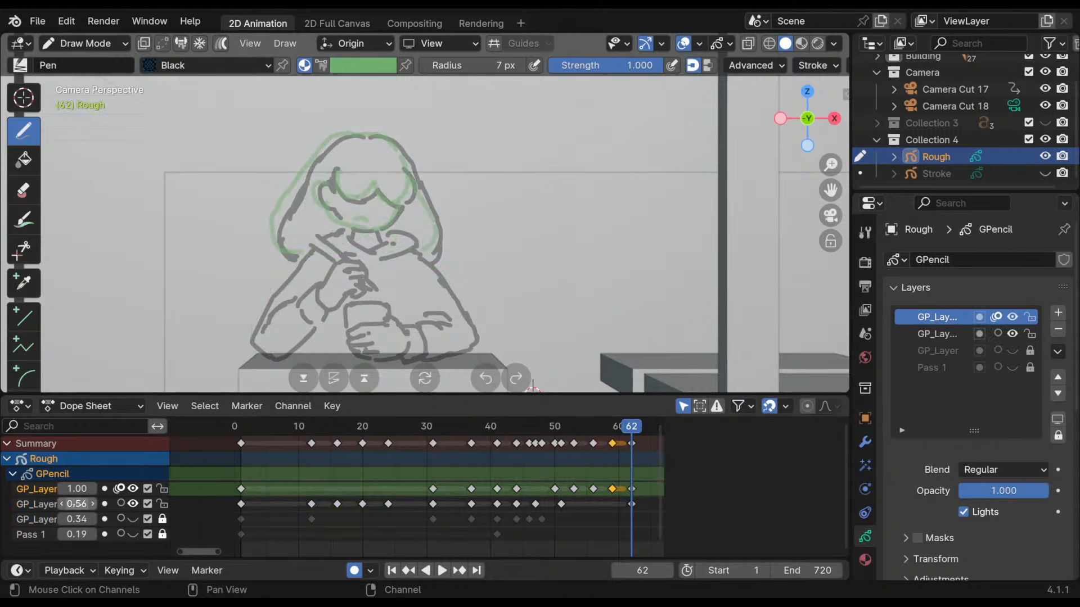
left_click_drag(80, 505, 315, 494)
mouse_move(615, 424)
left_mouse_down()
mouse_move(277, 484)
mouse_move(340, 493)
mouse_move(424, 485)
mouse_move(644, 509)
mouse_move(315, 509)
mouse_move(685, 511)
mouse_move(276, 515)
mouse_move(682, 525)
mouse_move(293, 512)
left_mouse_up()
key("ctrl+s")
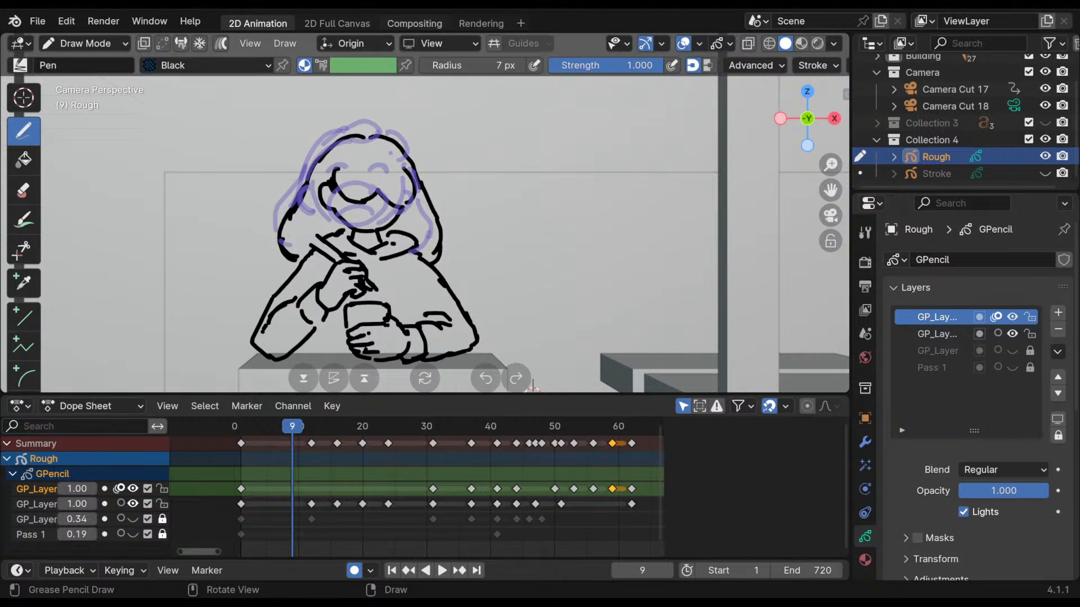
key("ctrl+s")
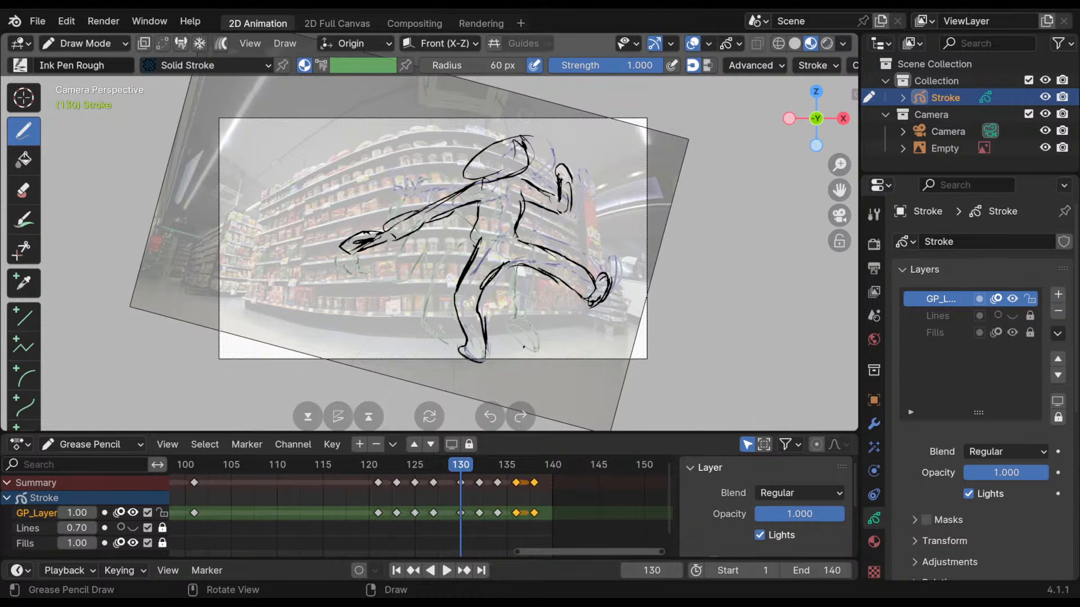
- In the supermarket scene, scrub back through the poses from frame 130, then return to the opening frames
mouse_move(483, 482)
left_mouse_down()
mouse_move(550, 482)
mouse_move(373, 482)
mouse_move(552, 482)
mouse_move(387, 483)
left_mouse_up()
middle_click_drag(443, 507, 525, 508)
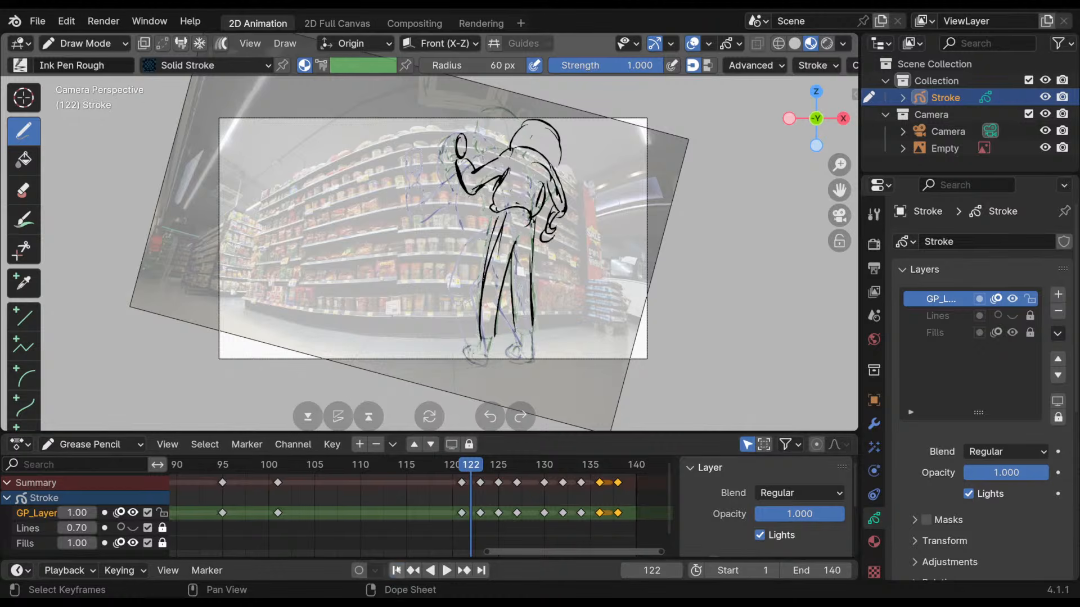
left_click(397, 570)
mouse_move(442, 500)
middle_mouse_down()
mouse_move(582, 500)
mouse_move(425, 513)
middle_mouse_up()
middle_click_drag(426, 512, 452, 521)
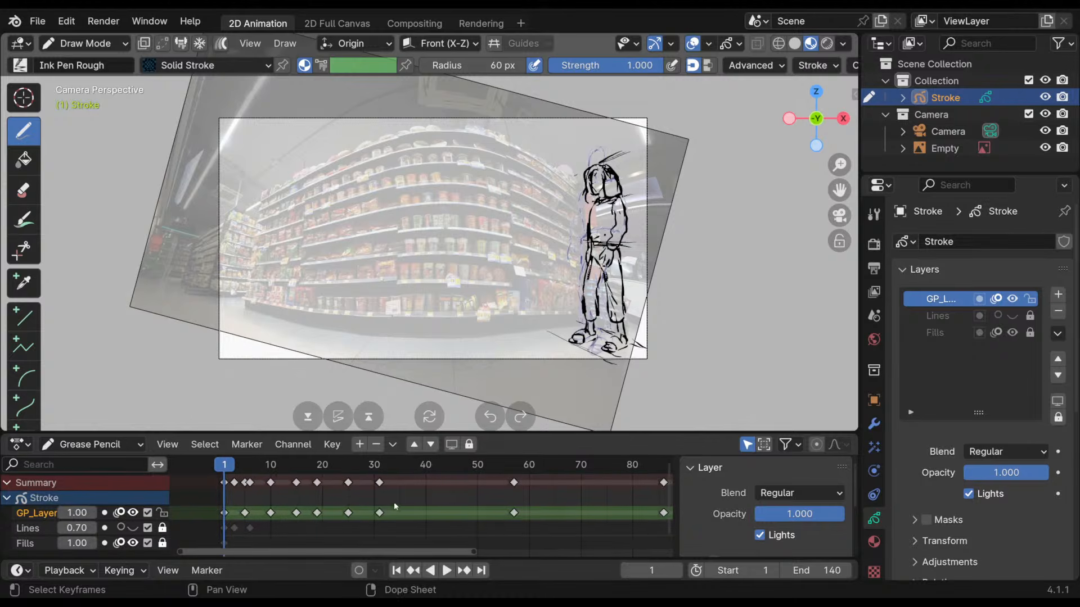
mouse_move(232, 473)
left_mouse_down()
mouse_move(296, 469)
mouse_move(229, 470)
left_mouse_up()
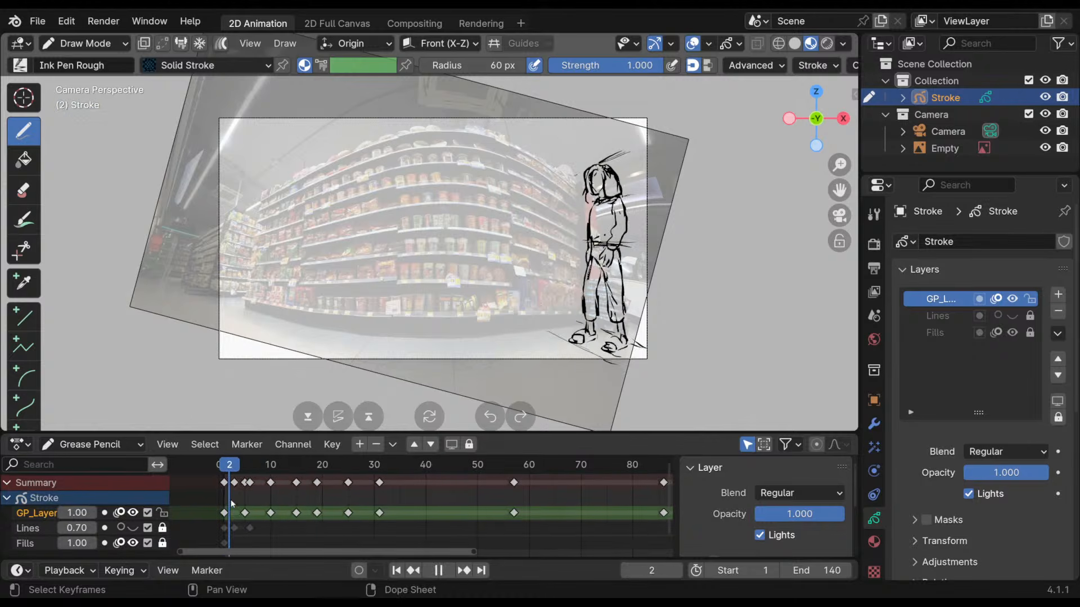
- Toggle the visibility of GP_Layer off and on to compare the sketched figure with the supermarket background
left_click(133, 513)
left_click(133, 513)
left_click(133, 513)
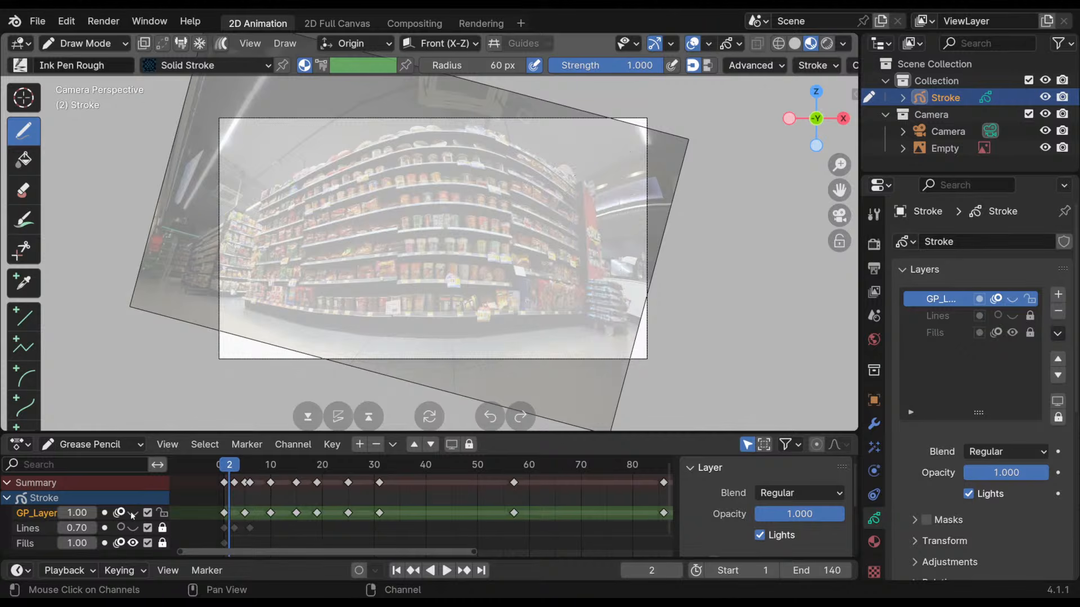
left_click(133, 513)
mouse_move(353, 519)
middle_mouse_down()
mouse_move(379, 517)
mouse_move(340, 507)
middle_mouse_up()
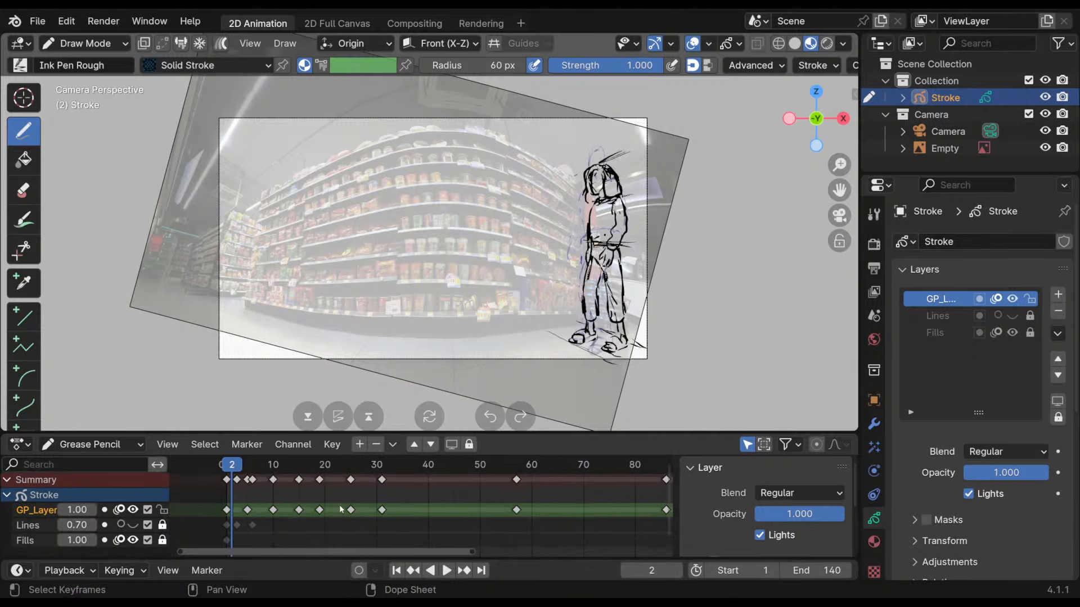
middle_click_drag(550, 299, 521, 269, "shift")
left_click_drag(521, 269, 587, 275, "shift")
middle_click_drag(586, 275, 571, 283, "shift")
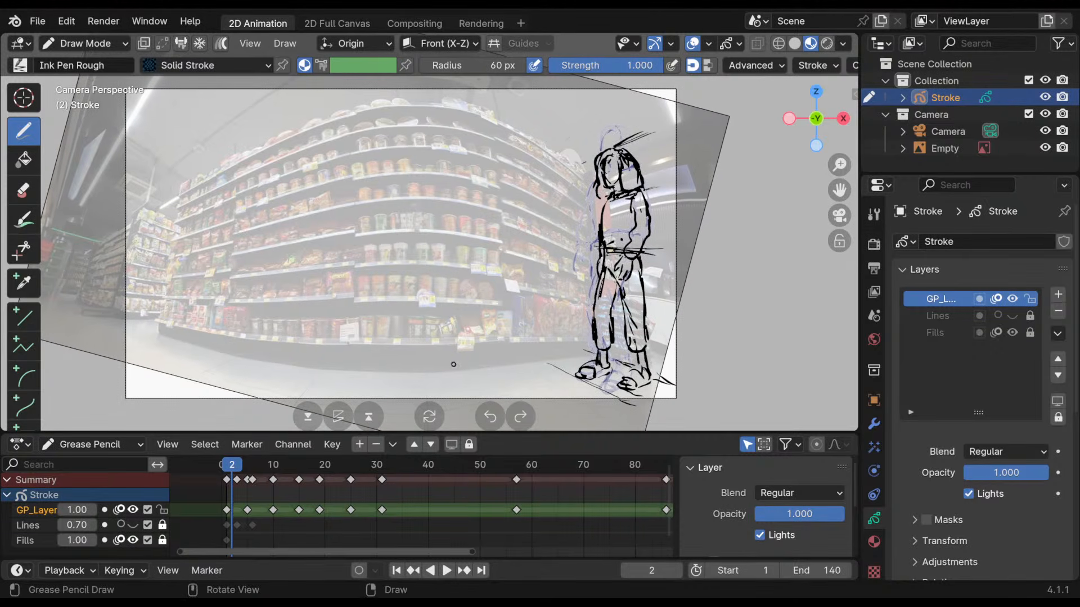
- Play the animation from frame 1, then scrub through the later poses around frames 126 to 129
left_click_drag(238, 466, 226, 467)
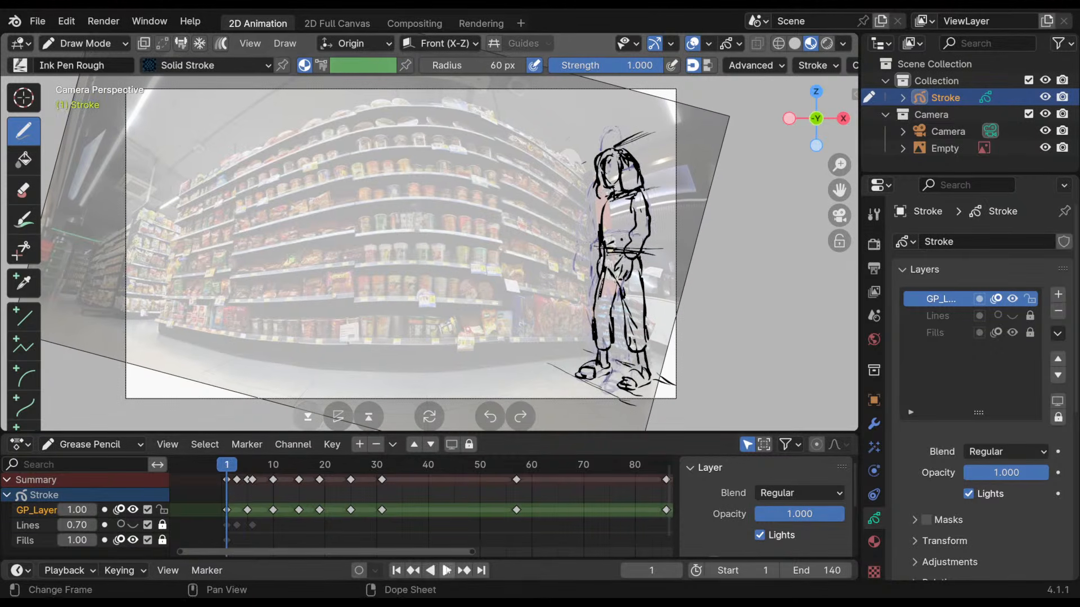
left_click(448, 569)
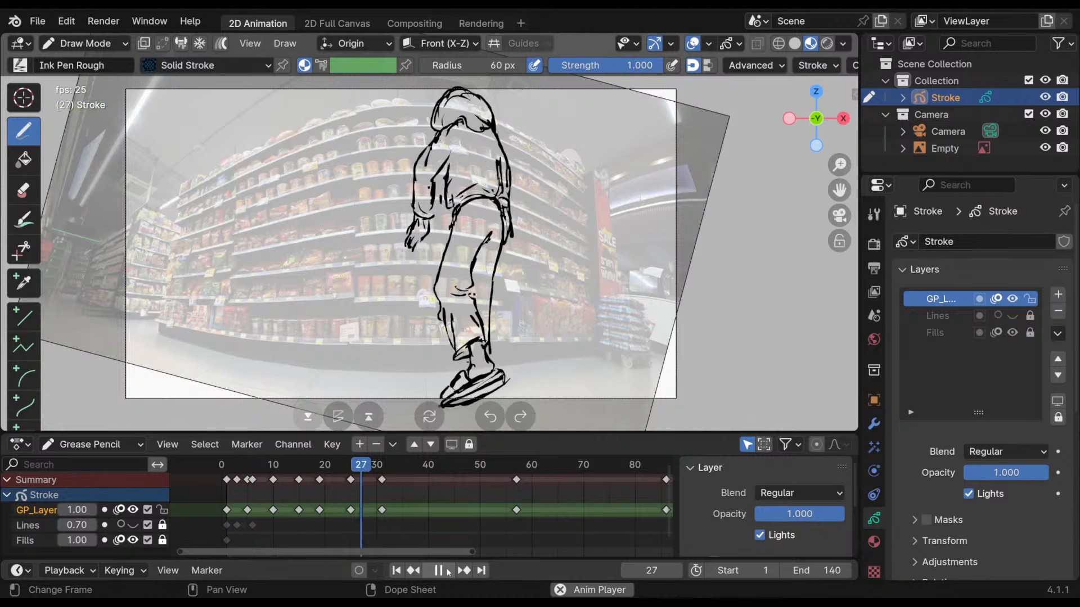
left_click(439, 570)
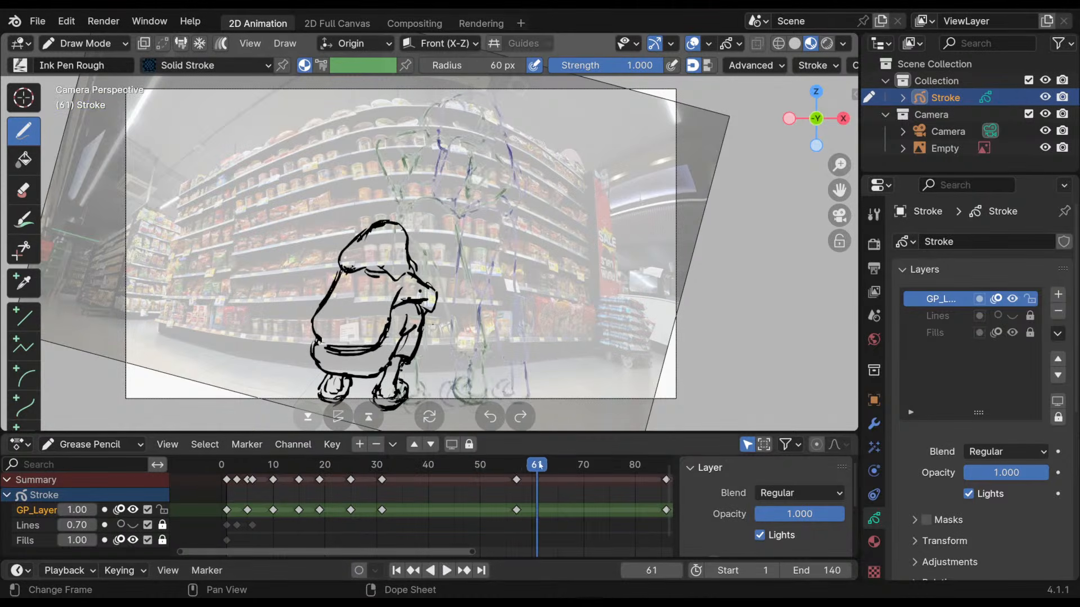
mouse_move(540, 465)
left_mouse_down()
mouse_move(676, 477)
mouse_move(617, 466)
mouse_move(291, 465)
left_mouse_up()
mouse_move(385, 462)
left_mouse_down()
mouse_move(673, 491)
mouse_move(525, 488)
mouse_move(652, 500)
mouse_move(541, 497)
mouse_move(561, 489)
left_mouse_up()
middle_click_drag(565, 483, 514, 482)
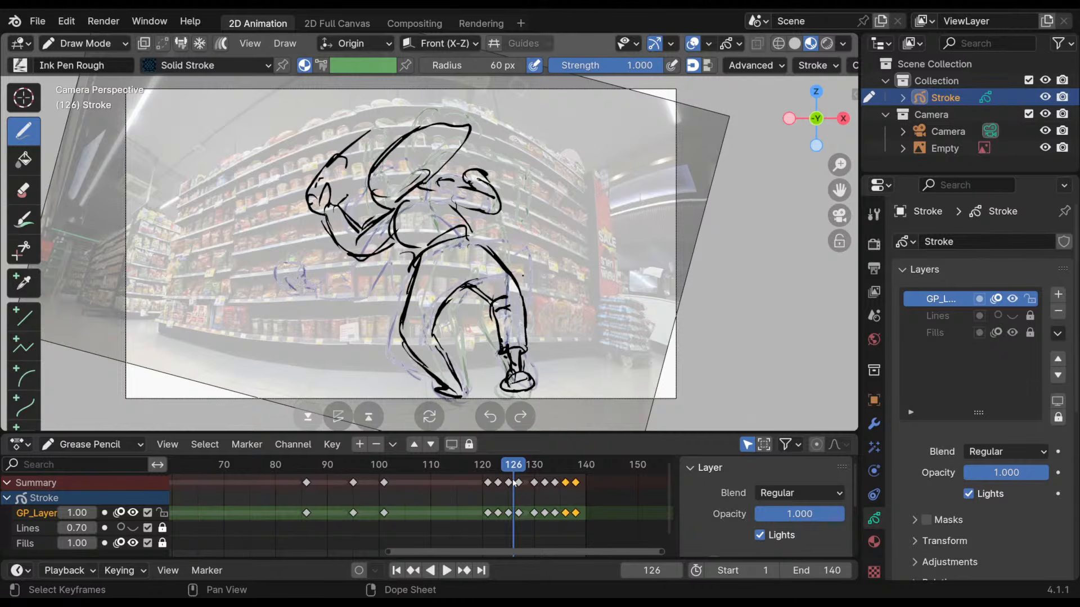
mouse_move(513, 468)
left_mouse_down()
mouse_move(559, 470)
mouse_move(529, 475)
left_mouse_up()
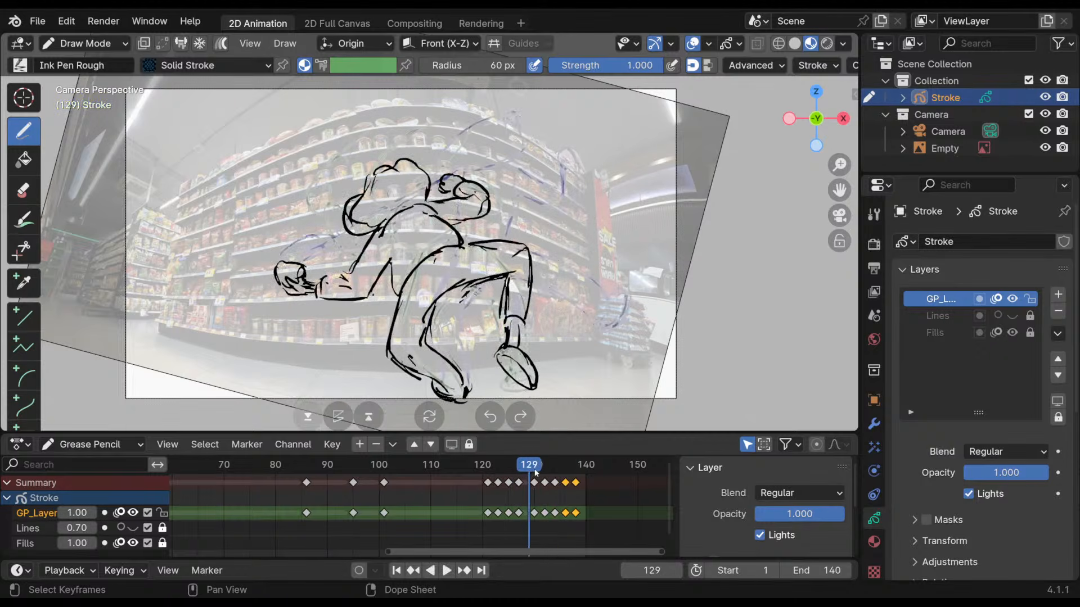
mouse_move(559, 462)
left_mouse_down()
mouse_move(459, 480)
mouse_move(544, 477)
mouse_move(518, 487)
mouse_move(573, 493)
mouse_move(510, 484)
mouse_move(500, 495)
mouse_move(624, 506)
mouse_move(451, 507)
left_mouse_up()
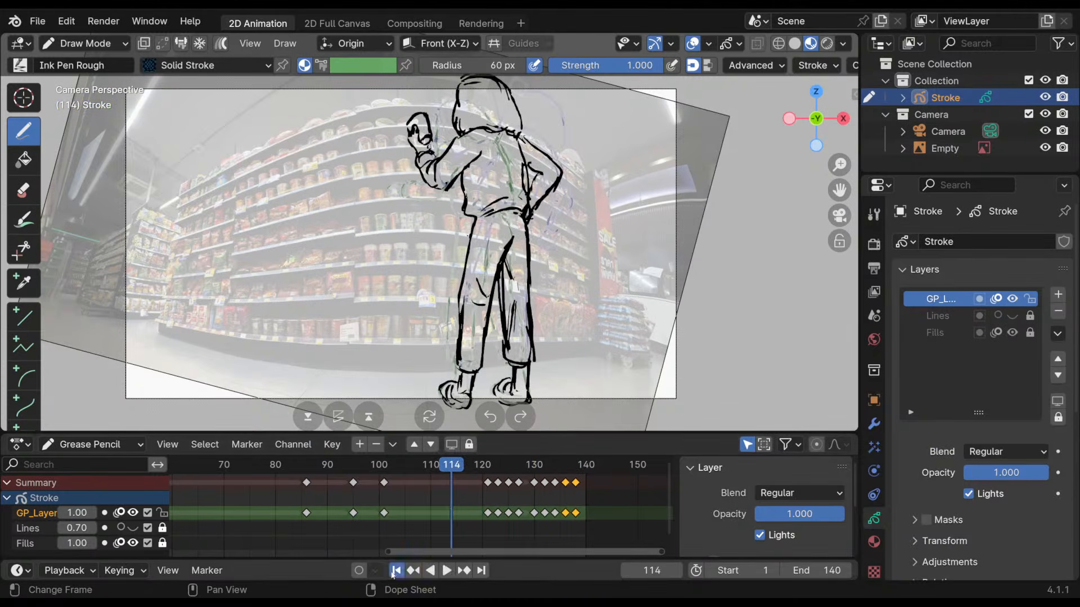
- Replay the animation from the first frame and scrub back to the walking poses around frame 16
left_click(393, 572)
scroll(506, 512, "up", 6, "ctrl")
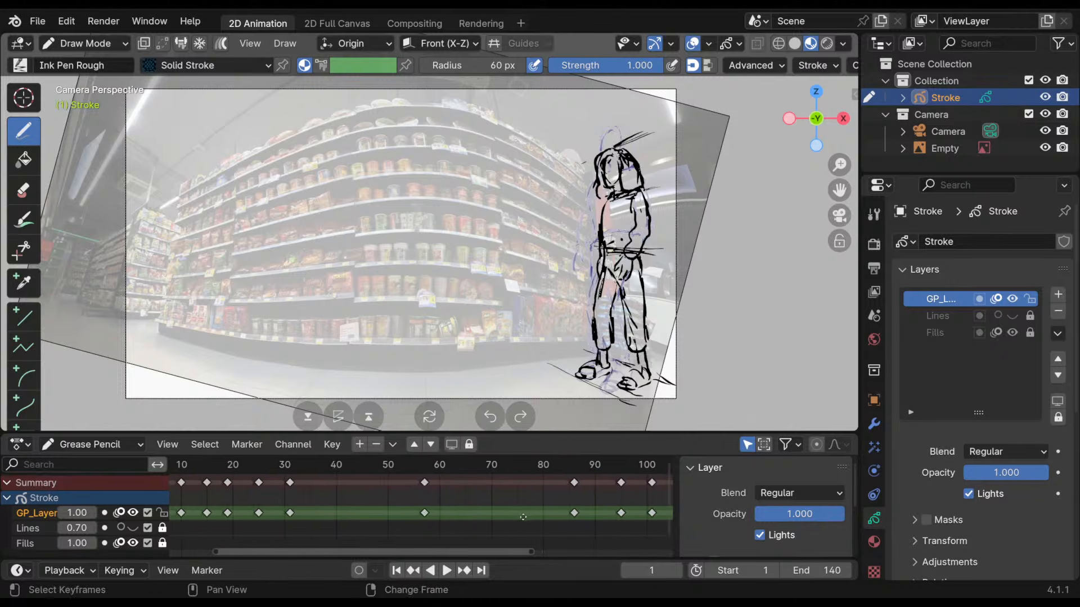
scroll(539, 522, "up", 2, "ctrl")
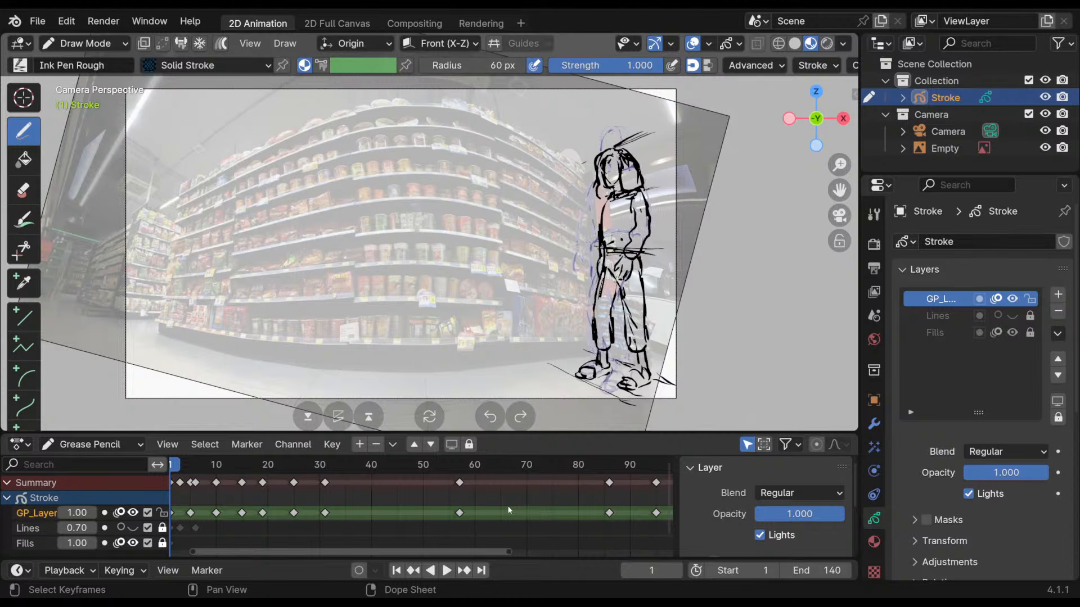
left_click(447, 571)
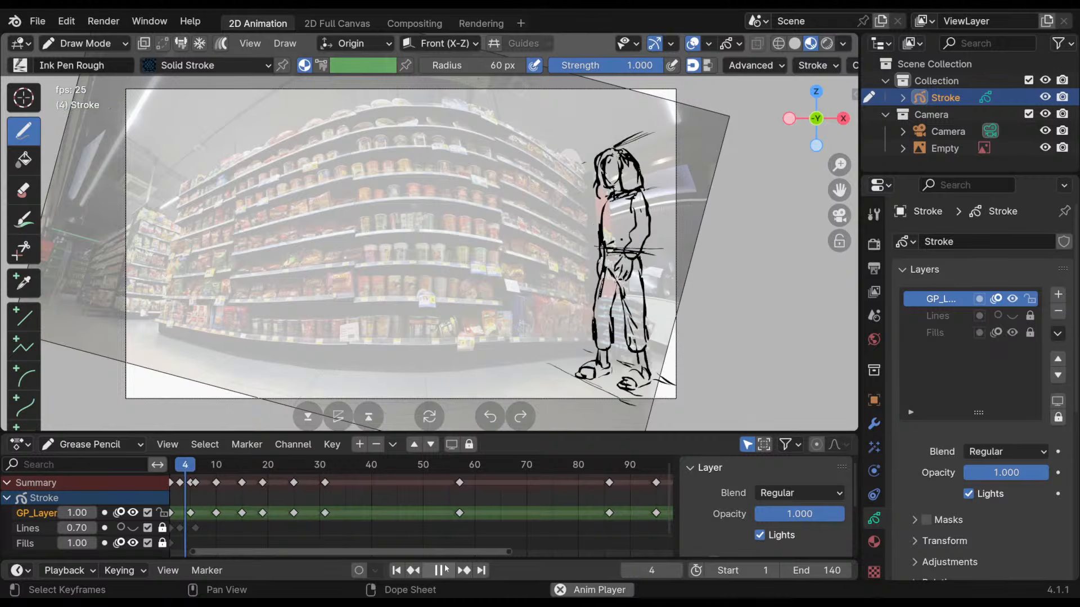
left_click(445, 570)
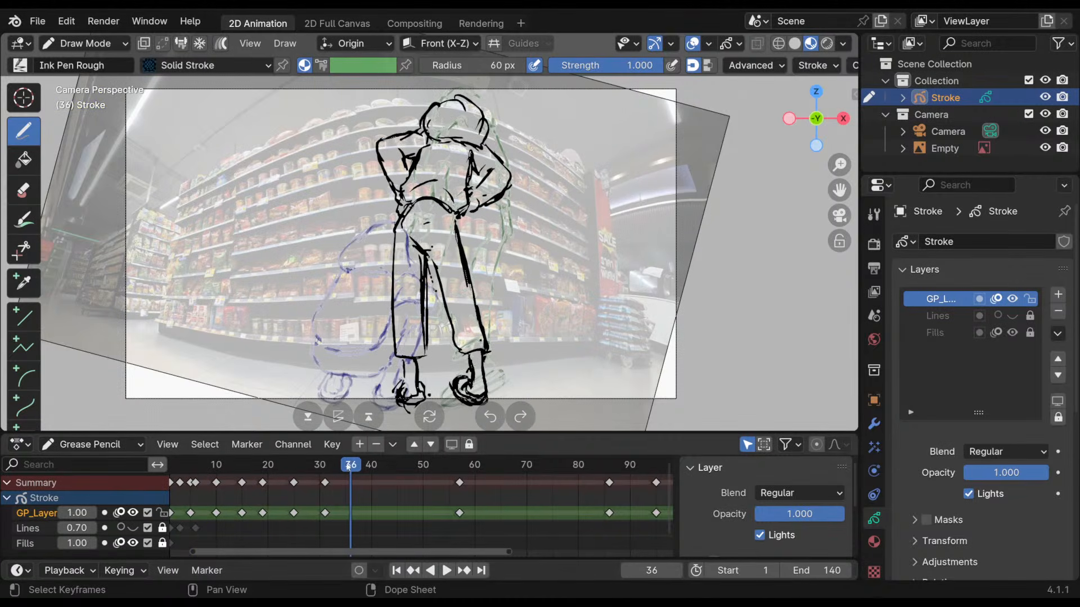
middle_click_drag(347, 467, 238, 476)
middle_click_drag(174, 501, 370, 502)
left_click_drag(276, 468, 356, 509)
middle_click_drag(467, 499, 400, 482)
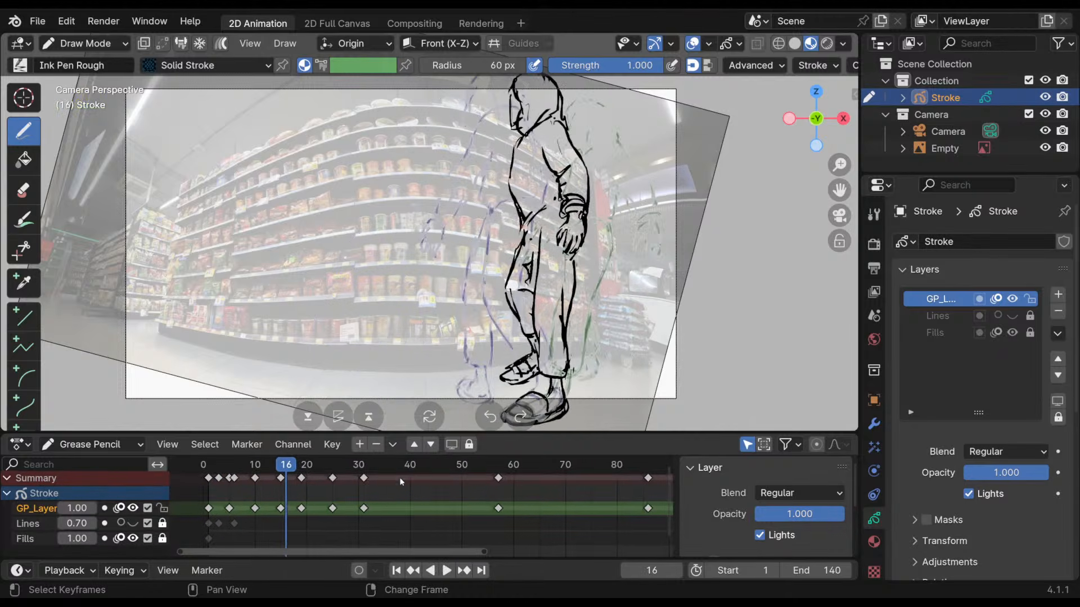
- Replay the start of the walk from around frame 2 and stop on the walking pose at frame 13
key("space")
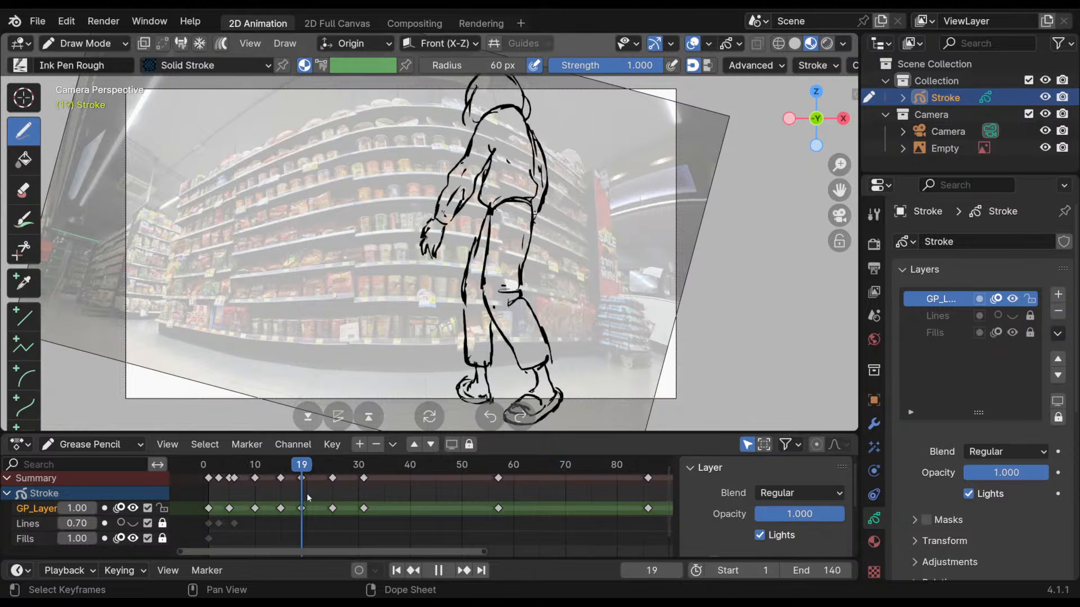
left_click_drag(309, 498, 211, 515)
key("space")
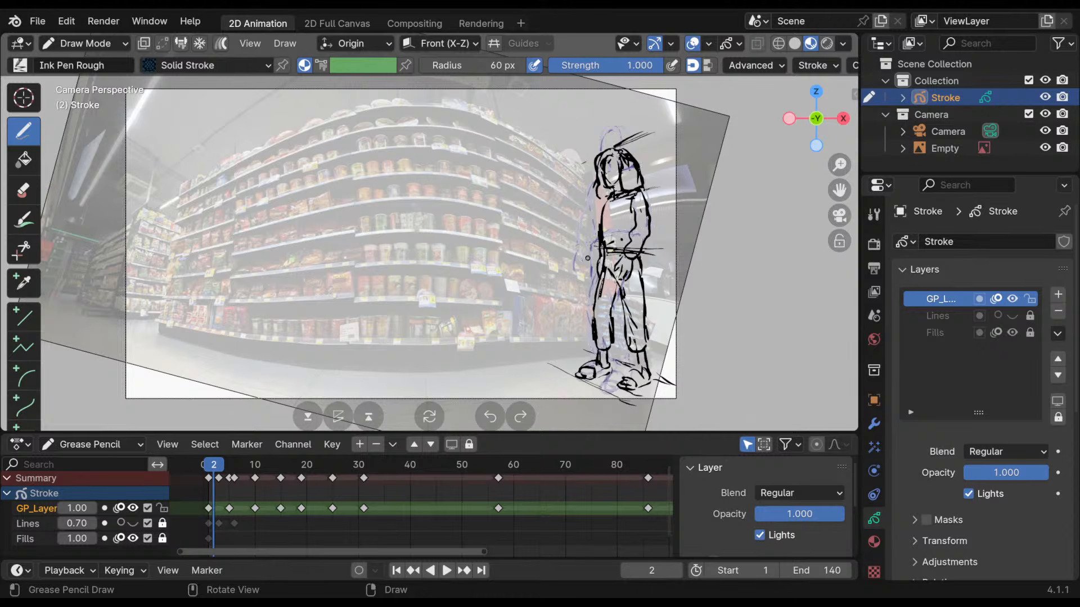
key("space")
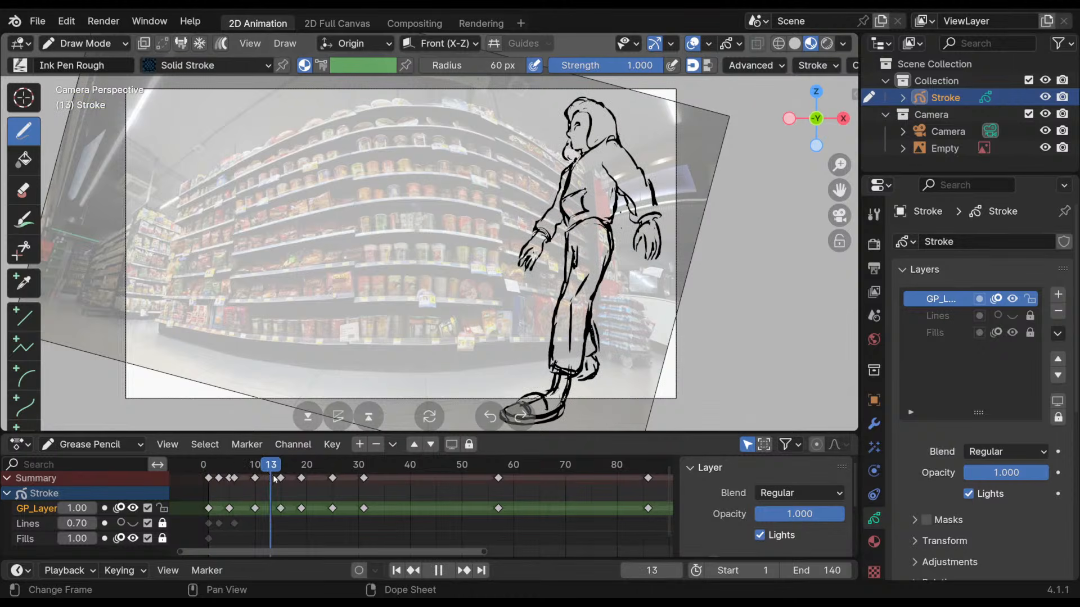
mouse_move(277, 481)
left_mouse_down()
mouse_move(247, 482)
mouse_move(261, 483)
mouse_move(214, 516)
mouse_move(291, 525)
mouse_move(218, 528)
mouse_move(283, 531)
mouse_move(271, 533)
left_mouse_up()
left_click(235, 515)
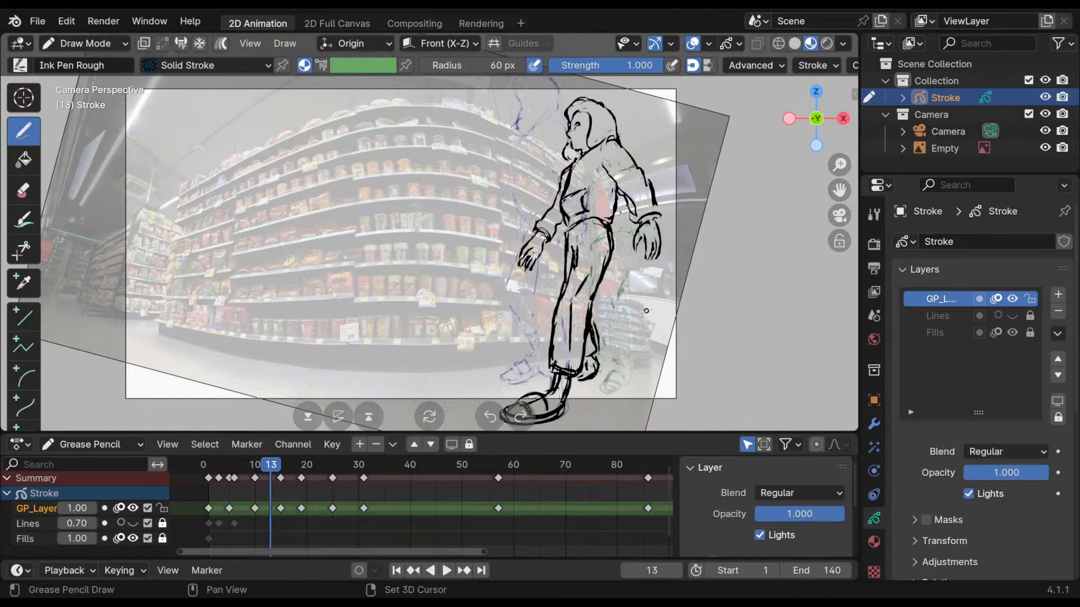
- Switch the Stroke object to Edit Mode and select all strokes of the walking figure at frame 13
middle_click_drag(672, 297, 562, 287, "shift")
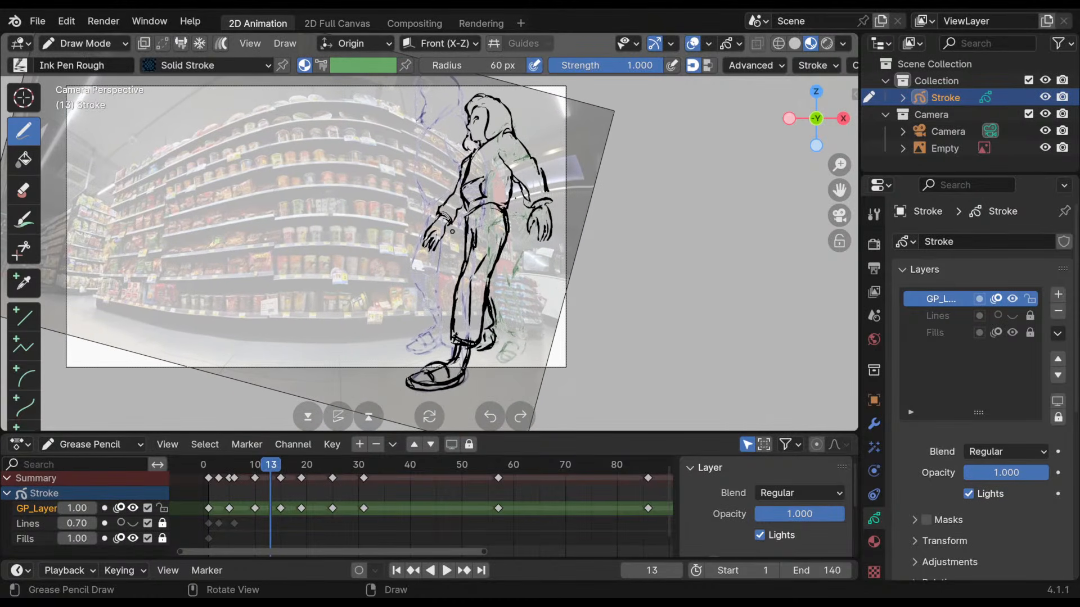
left_click(84, 43)
left_click(78, 80)
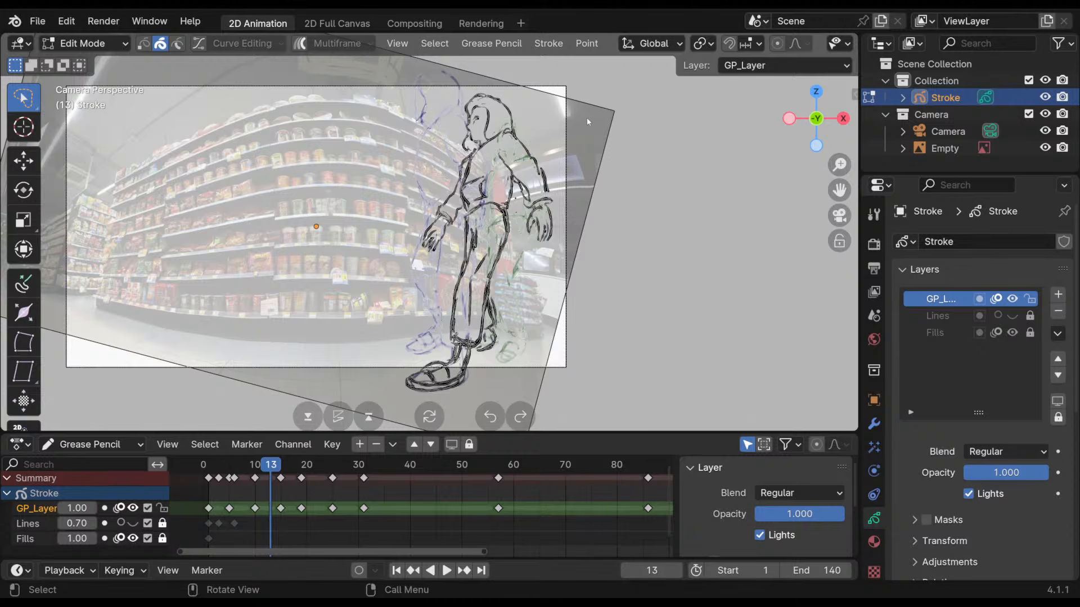
mouse_move(587, 121)
left_mouse_down()
mouse_move(515, 76)
mouse_move(404, 194)
mouse_move(396, 359)
mouse_move(544, 399)
mouse_move(589, 123)
left_mouse_up()
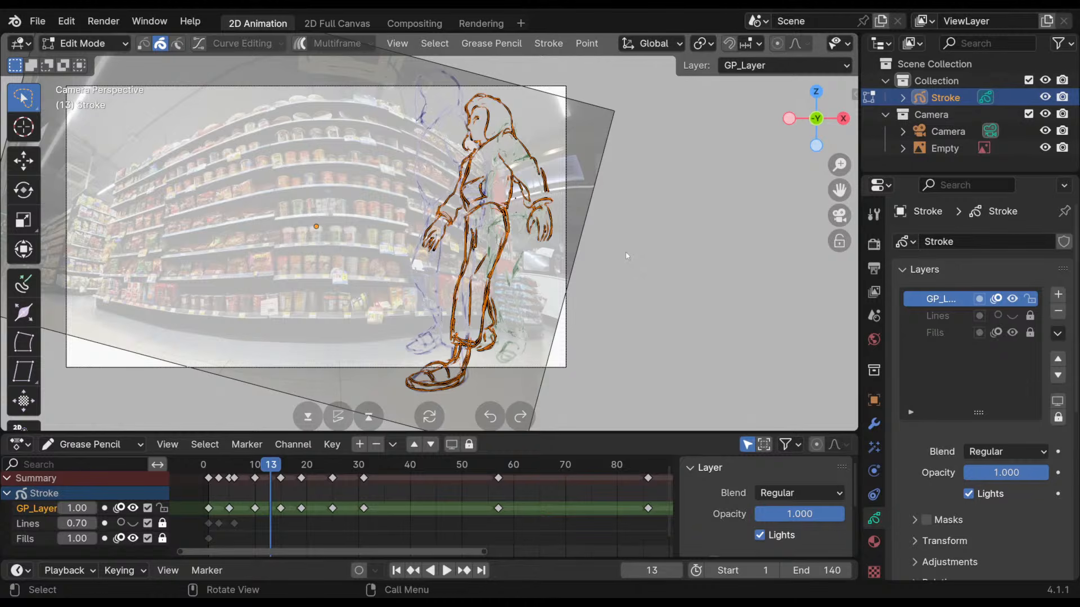
- Rotate the selected walking figure slightly at frame 13 and shift it a little towards the shelves
key("r")
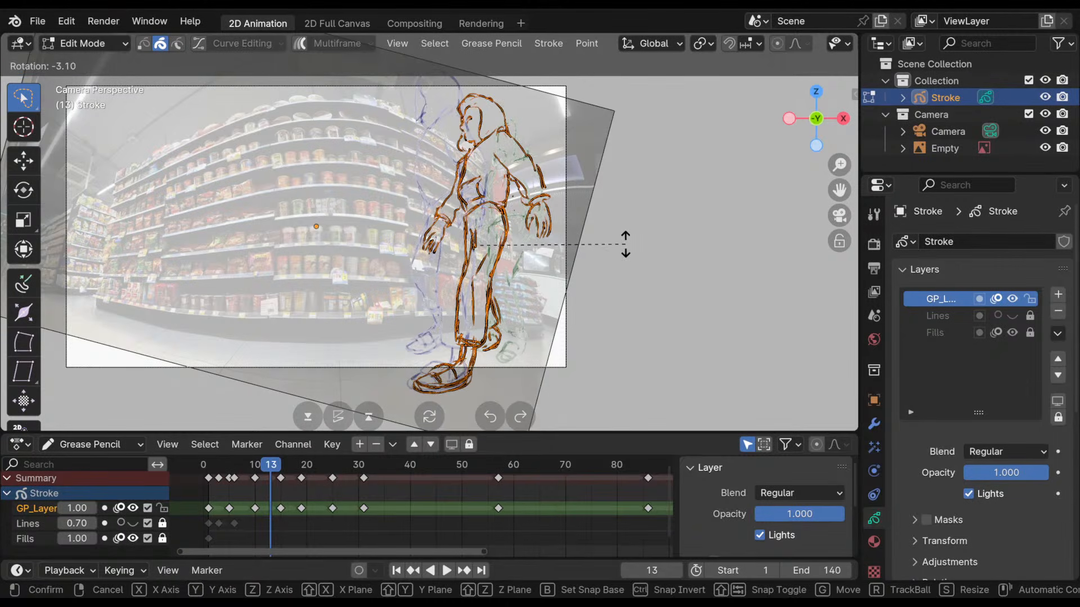
left_click(624, 248)
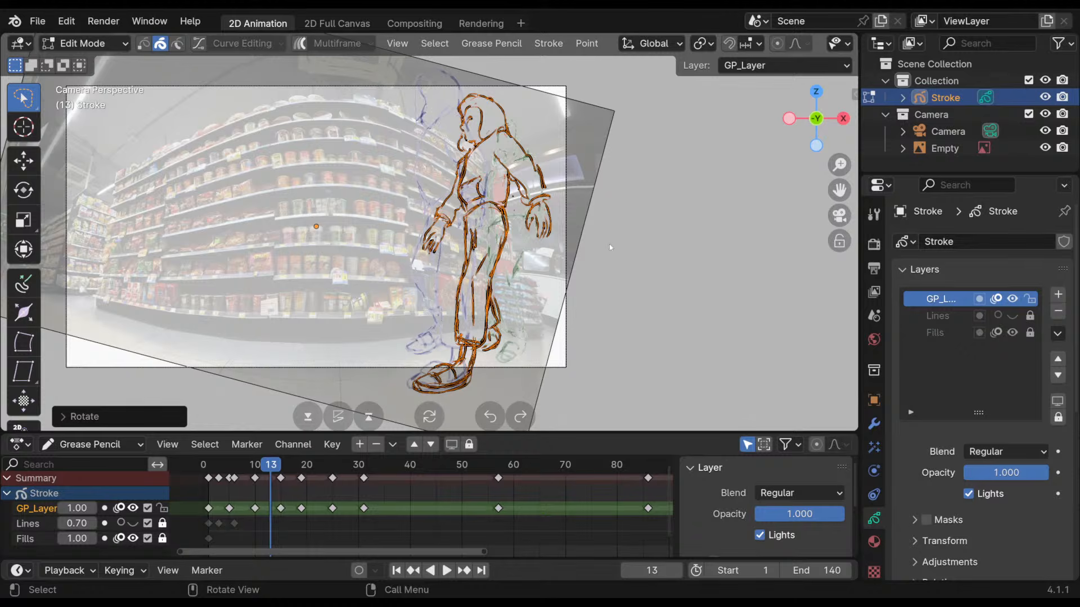
key("g")
left_click(598, 260)
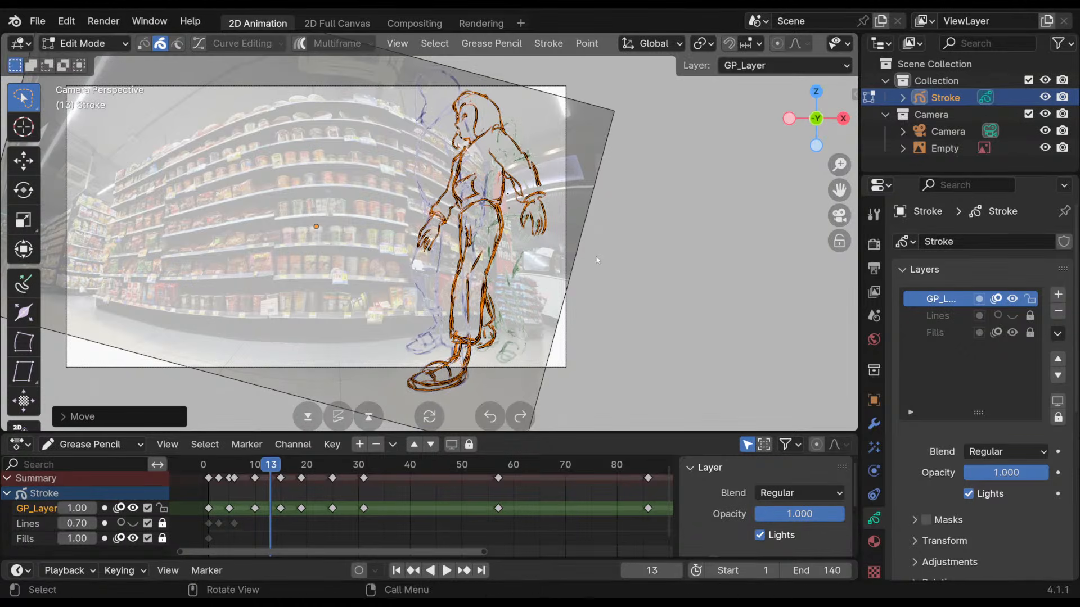
- Return to Draw Mode at frame 1, lock the rough-pose GP_Layer and lower its opacity to 0.60
left_click(84, 44)
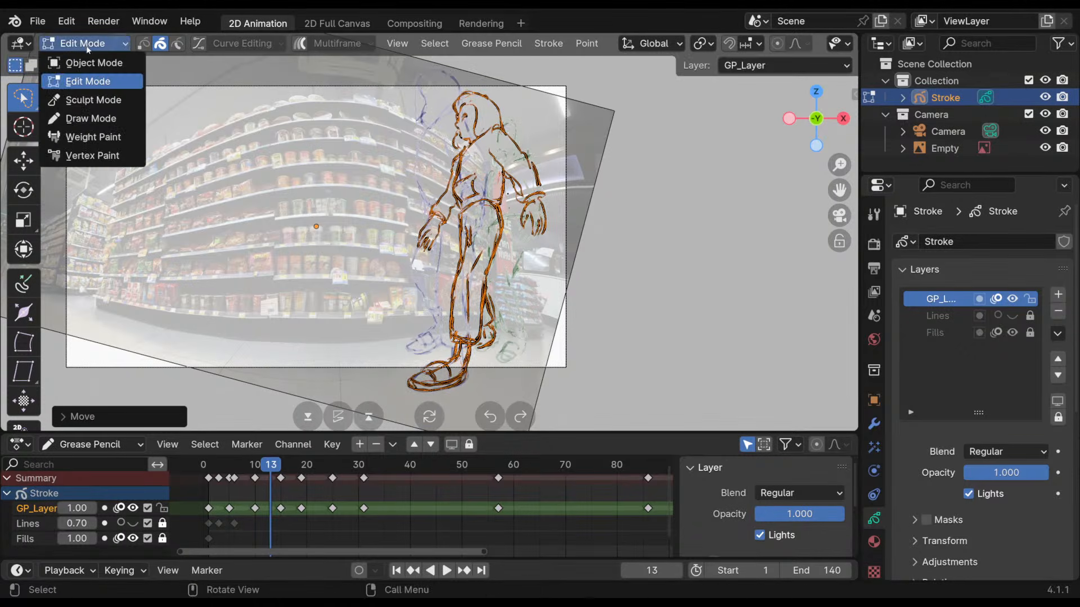
left_click(93, 116)
mouse_move(256, 466)
left_mouse_down()
mouse_move(316, 491)
mouse_move(398, 499)
mouse_move(208, 513)
left_mouse_up()
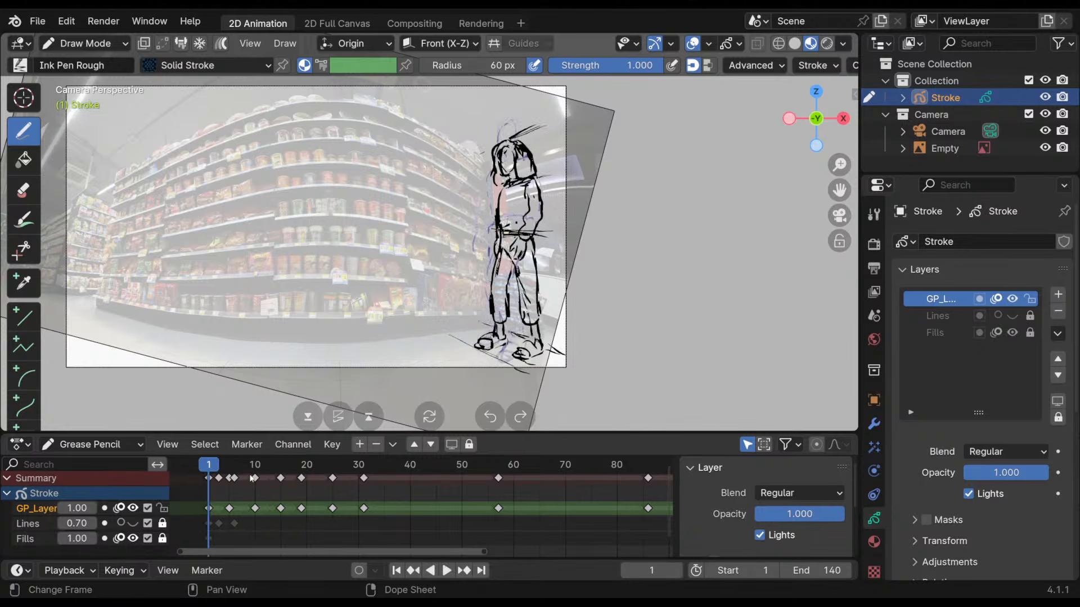
left_click(162, 512)
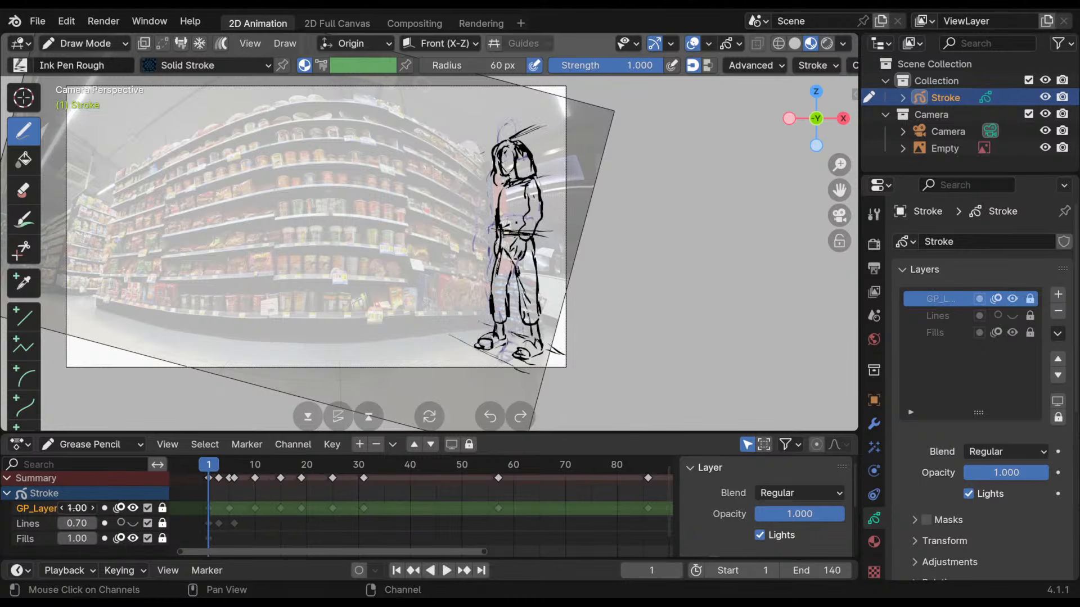
mouse_move(76, 510)
left_mouse_down()
mouse_move(59, 510)
mouse_move(92, 510)
mouse_move(63, 512)
left_mouse_up()
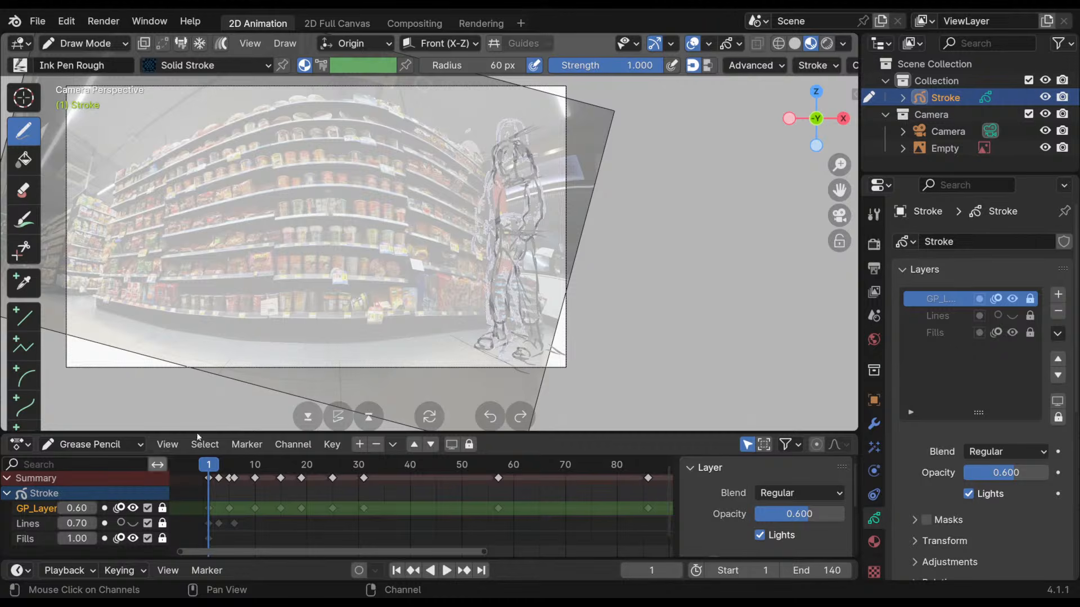
- Turn off the faded rough layer's onion skinning and play its poses in Material Preview shading, returning to frame 1
left_click(827, 44)
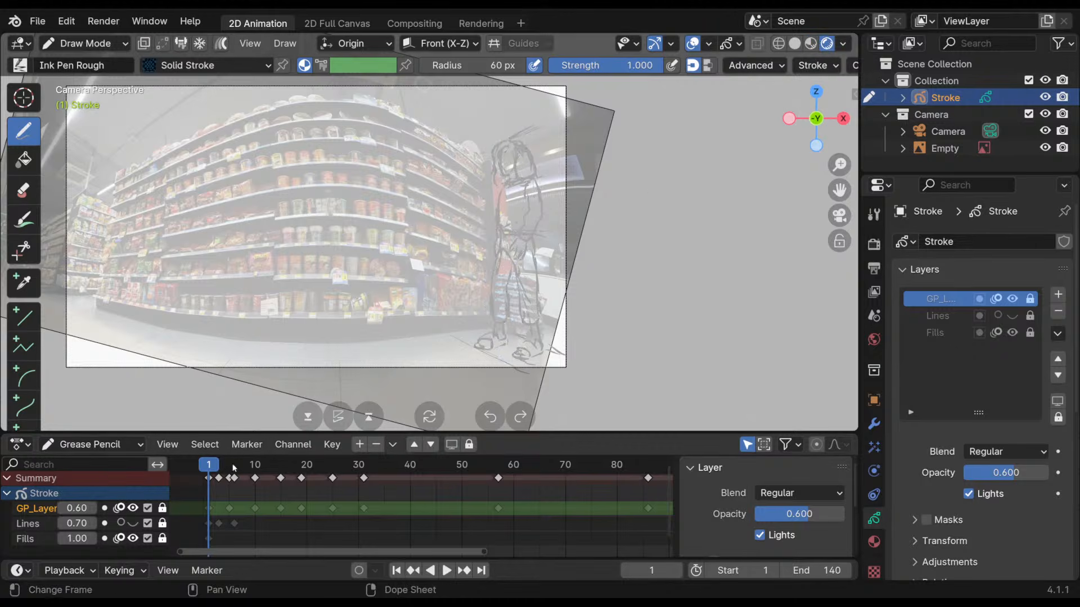
left_click(811, 44)
key("space")
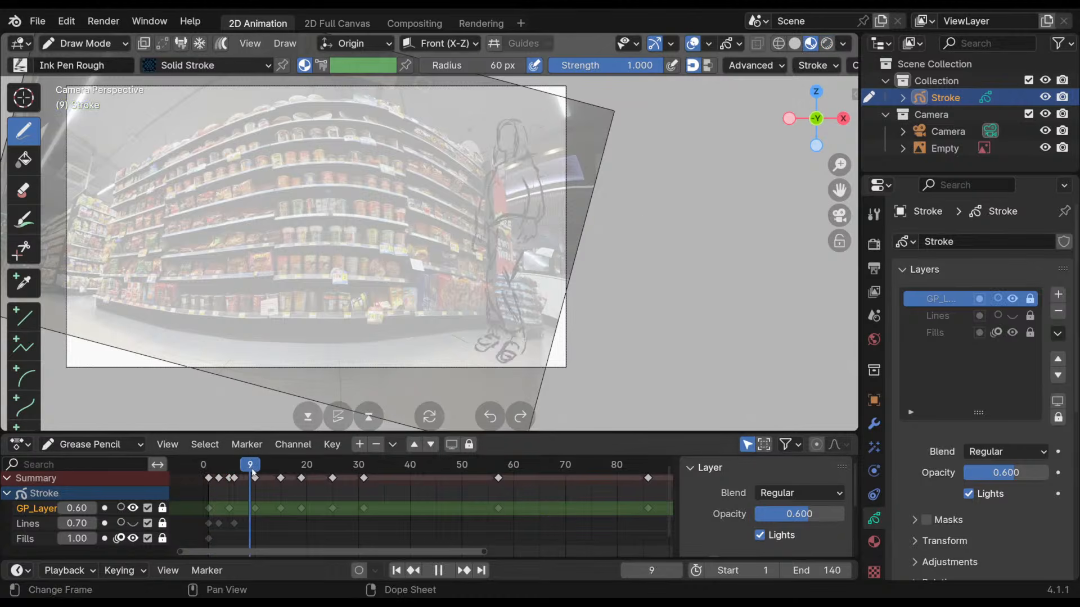
mouse_move(426, 476)
left_mouse_down()
mouse_move(508, 481)
mouse_move(206, 528)
left_mouse_up()
key("space")
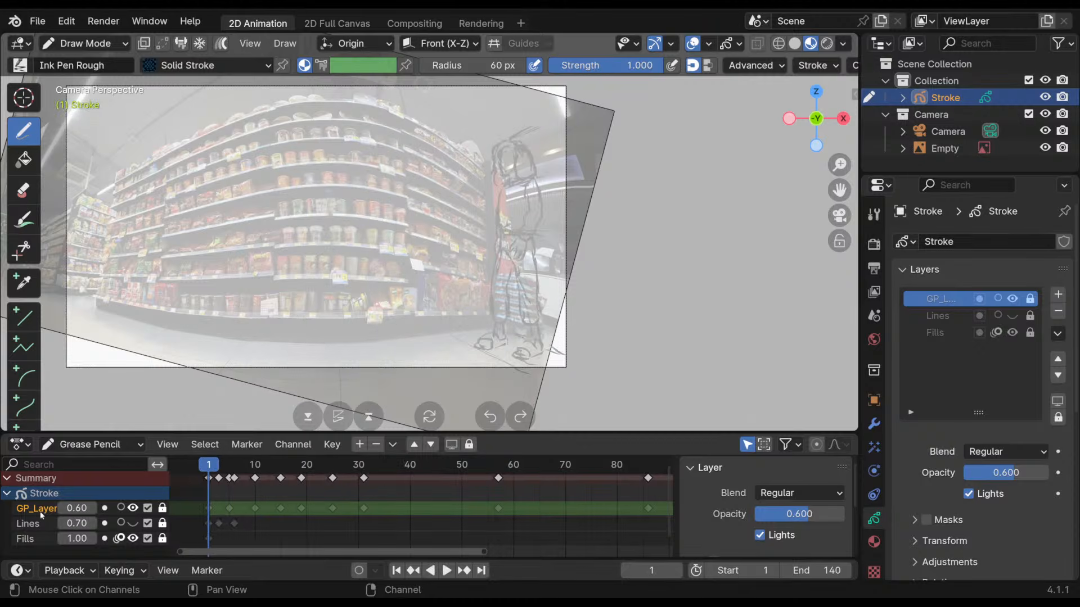
- Add a new layer above the faded rough layer and replay the walk, returning to frame 1
left_click(1057, 294)
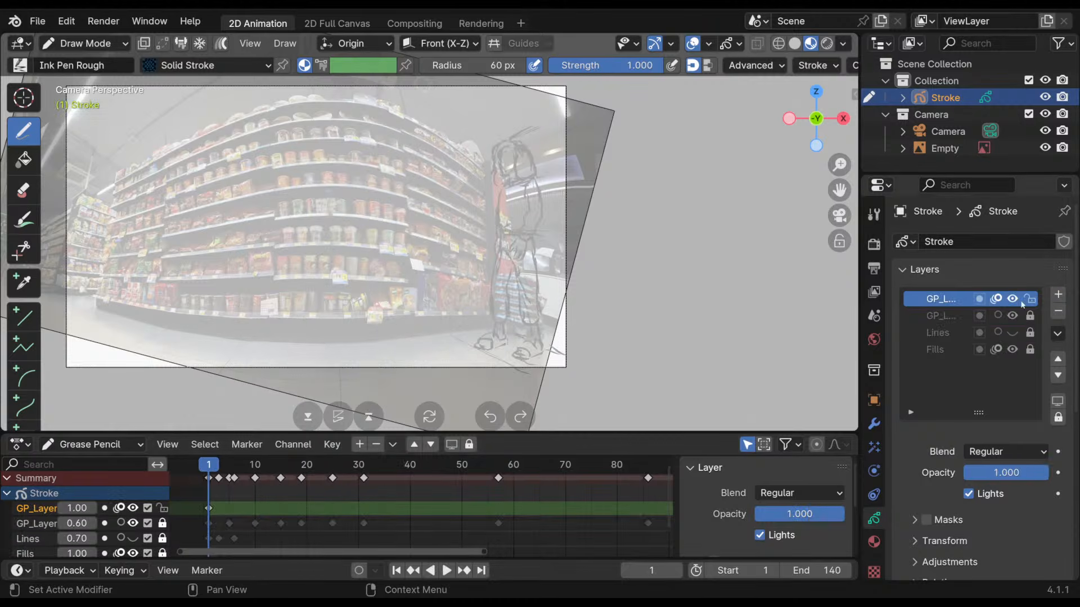
middle_click_drag(540, 268, 507, 264, "shift")
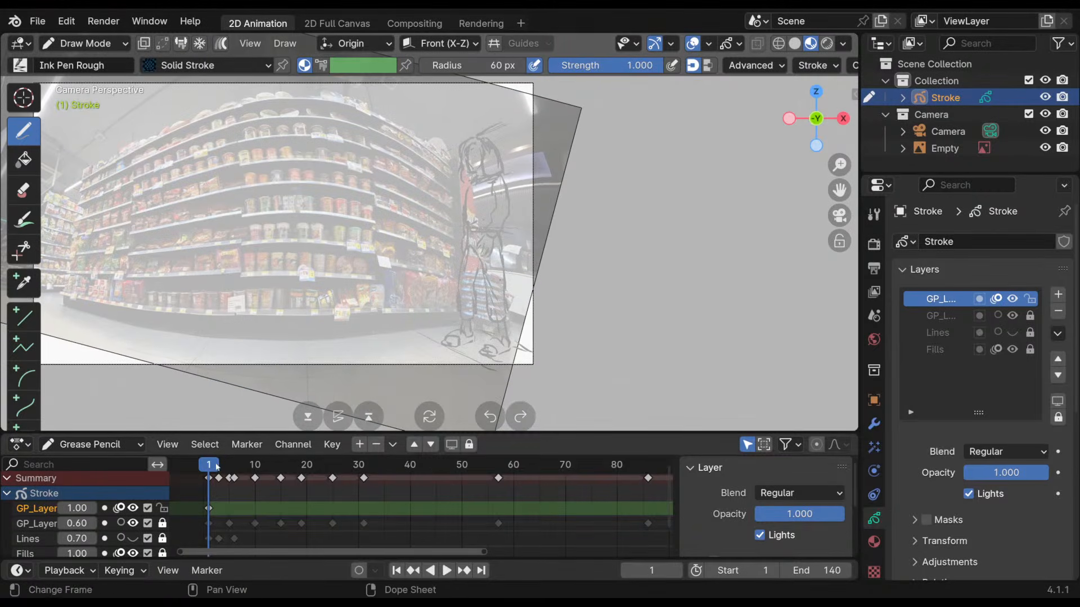
key("space")
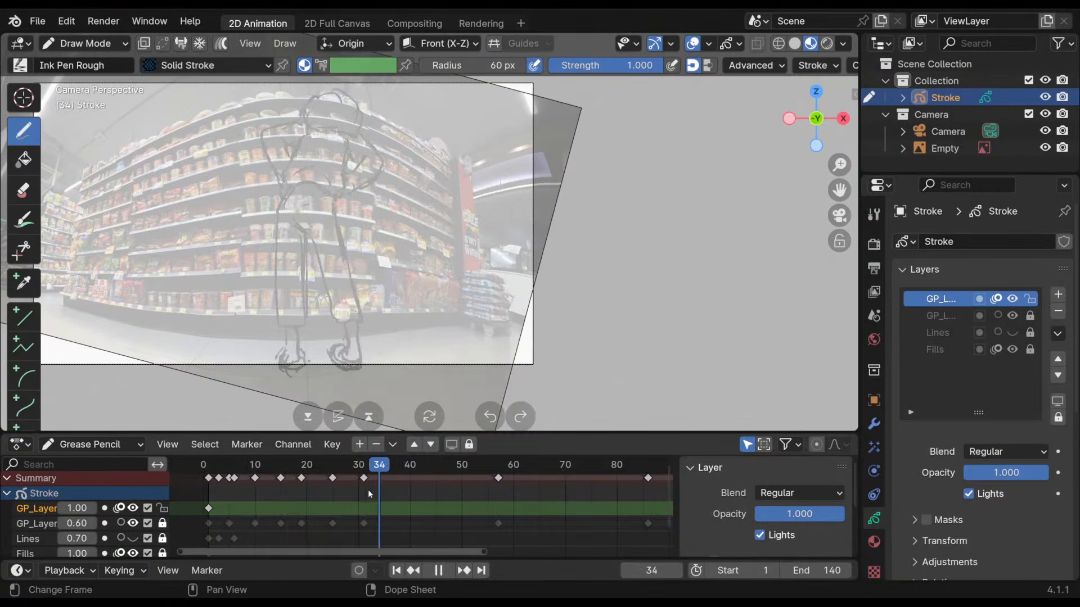
mouse_move(369, 494)
left_mouse_down()
mouse_move(239, 506)
mouse_move(213, 526)
mouse_move(271, 538)
mouse_move(210, 532)
left_mouse_up()
left_click(211, 509)
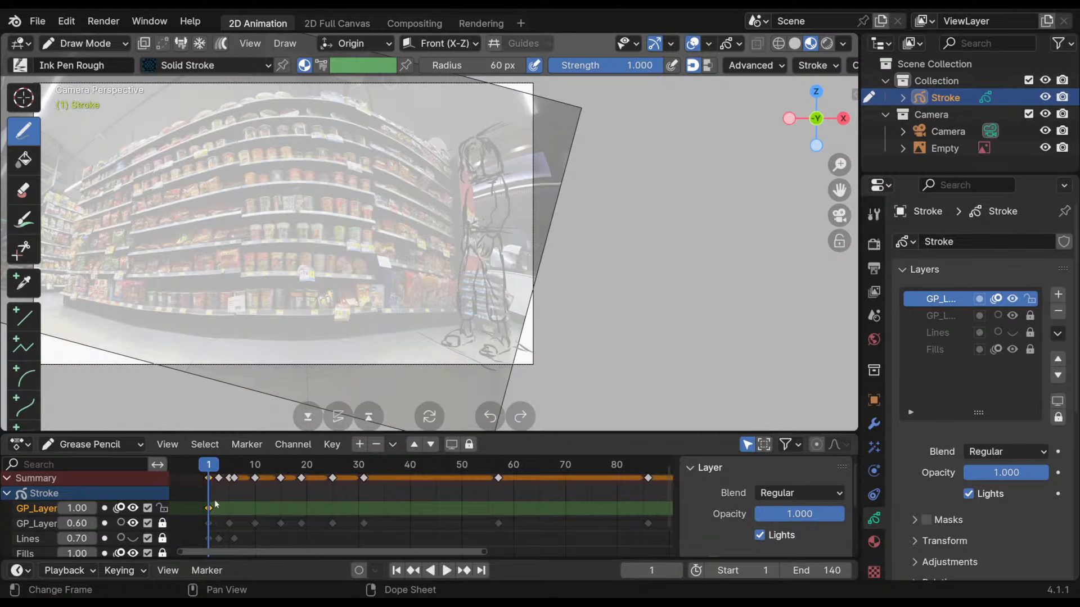
- Trace the standing figure's torso, arm and hand on the new layer with Solid Stroke, undoing stray strokes
middle_click_drag(564, 280, 458, 231, "shift")
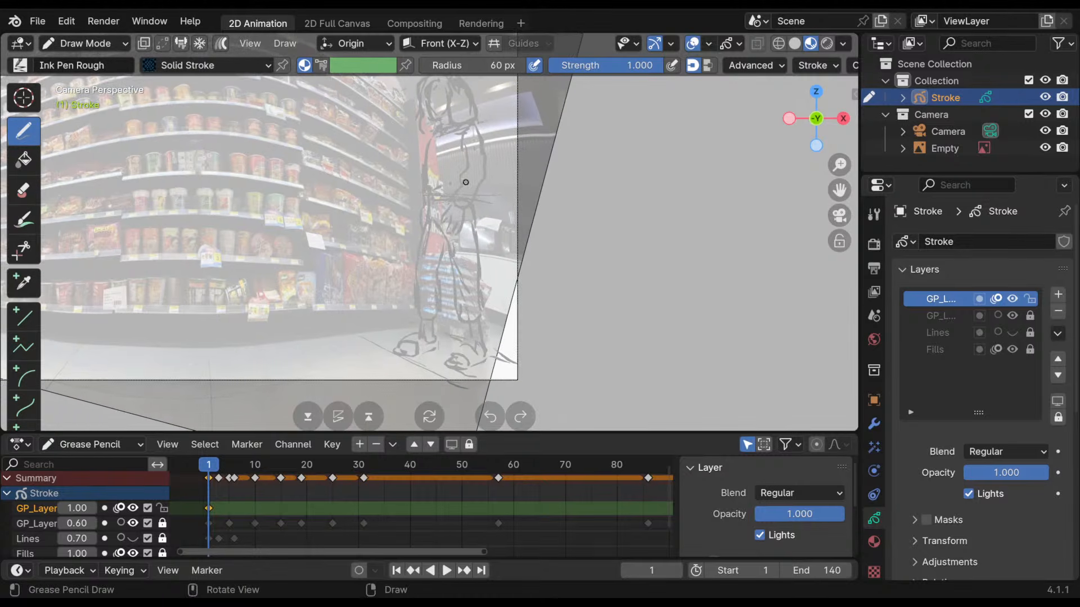
middle_click_drag(486, 207, 483, 242, "shift")
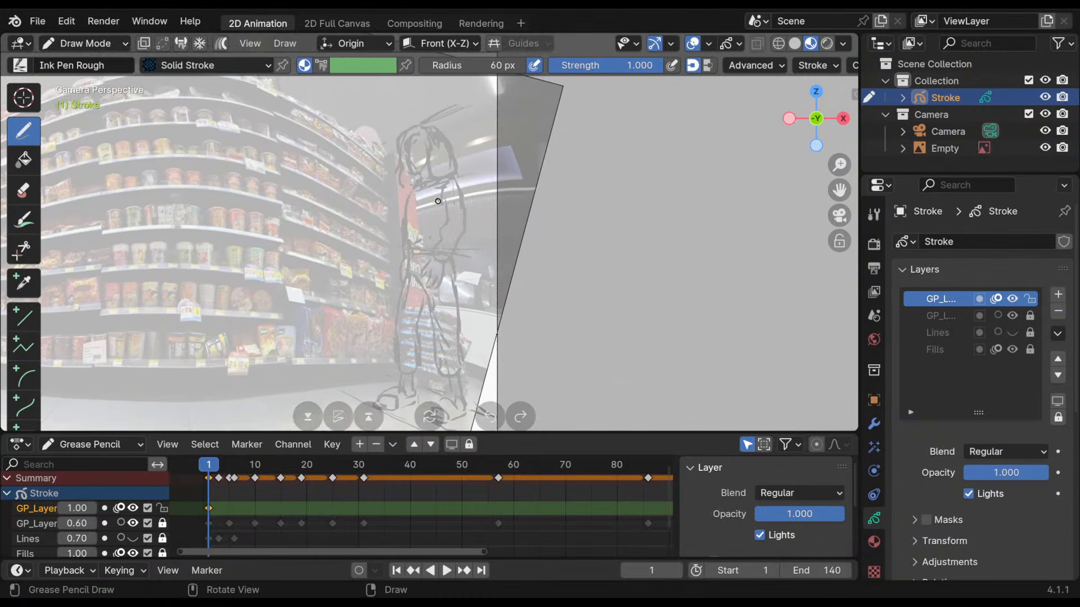
left_click_drag(403, 217, 405, 224)
key("ctrl+z")
key("ctrl+z")
left_click_drag(448, 226, 438, 257)
key("ctrl+z")
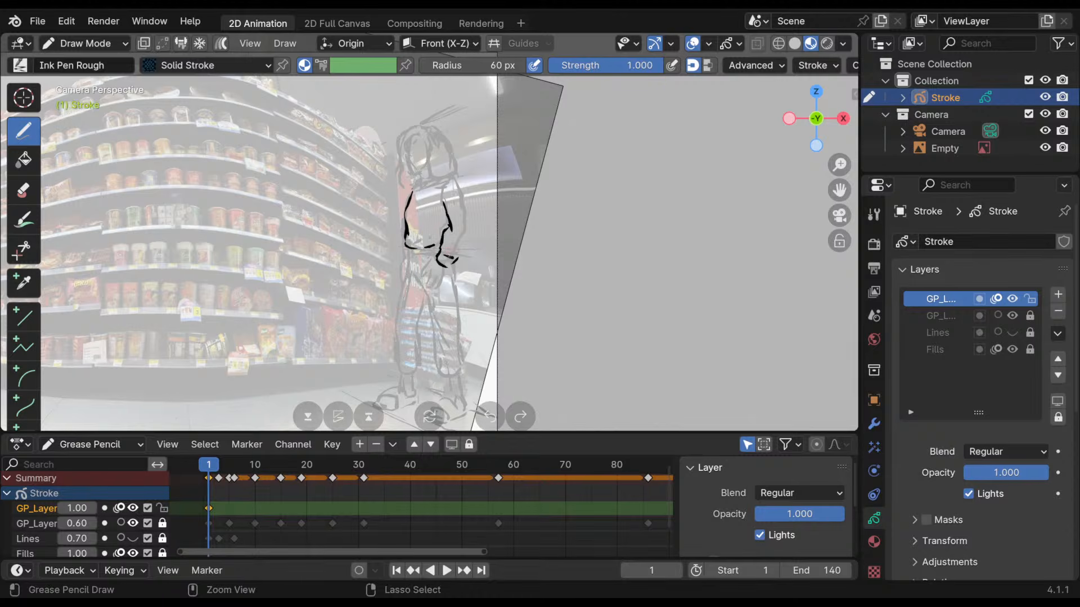
key("ctrl+z")
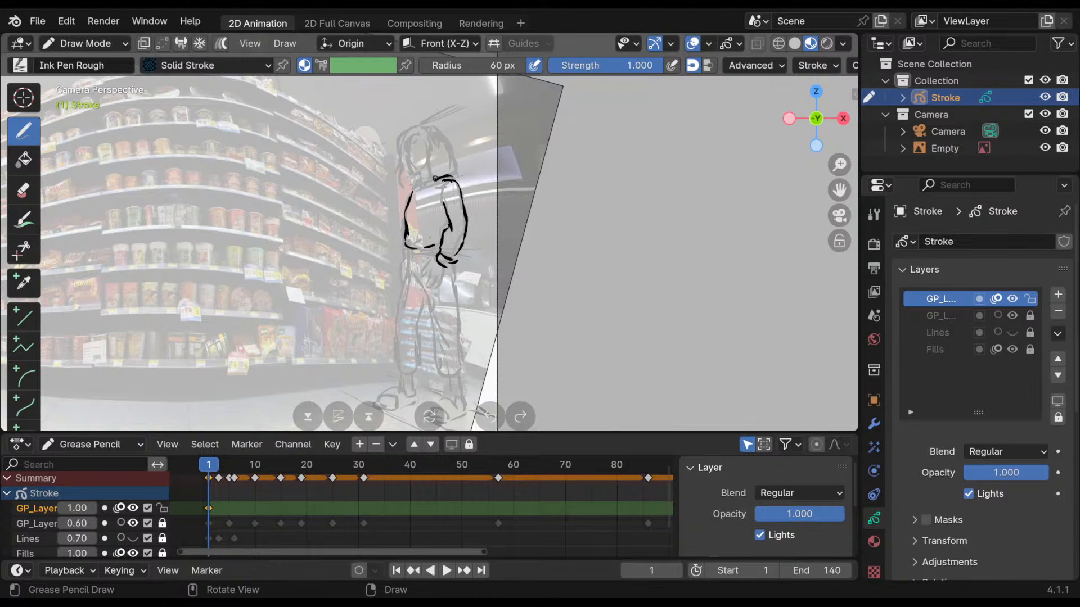
- Draw the figure's head and long hair over the faded rough at frame 1, undoing misplaced strokes
key("ctrl+z")
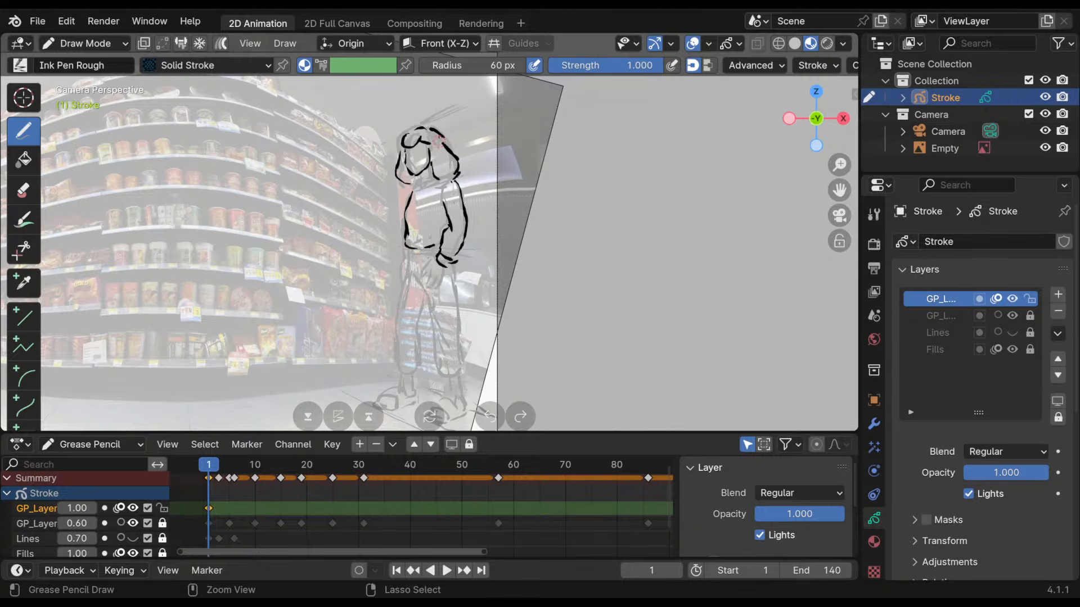
key("ctrl+z")
key("ctrl+z")
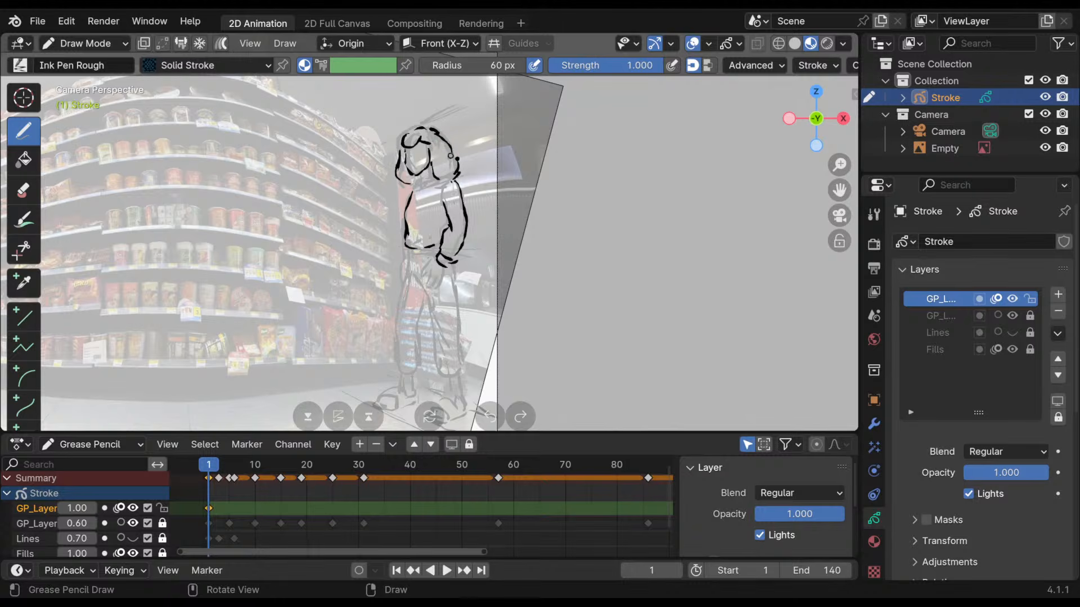
middle_click_drag(478, 231, 485, 192, "shift")
middle_click_drag(500, 229, 466, 197)
left_click_drag(375, 99, 381, 356)
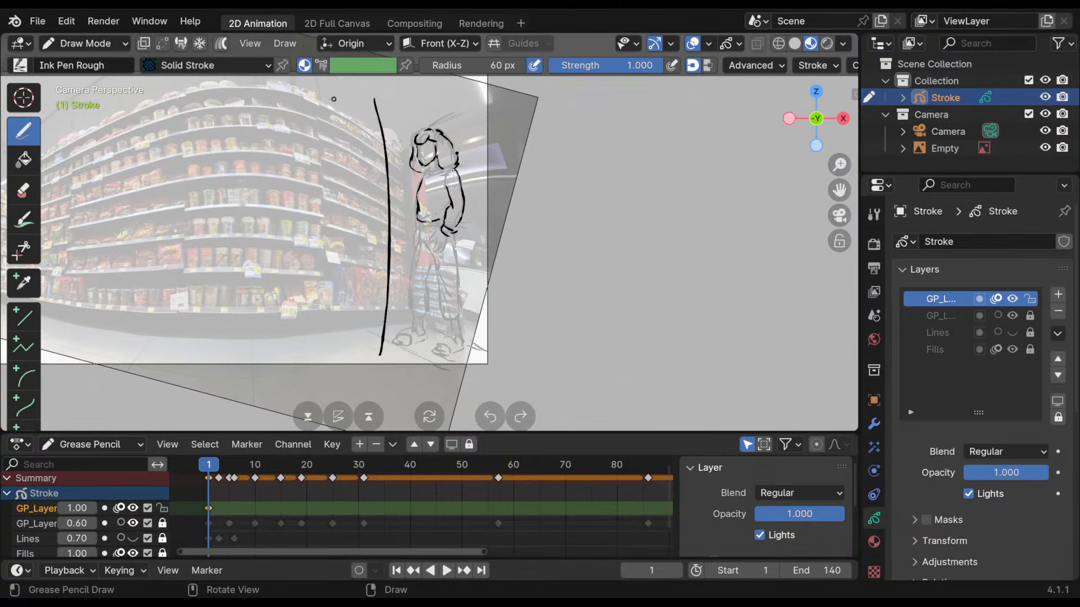
left_click_drag(331, 96, 320, 370)
left_click_drag(265, 96, 256, 374)
left_click_drag(209, 149, 494, 180)
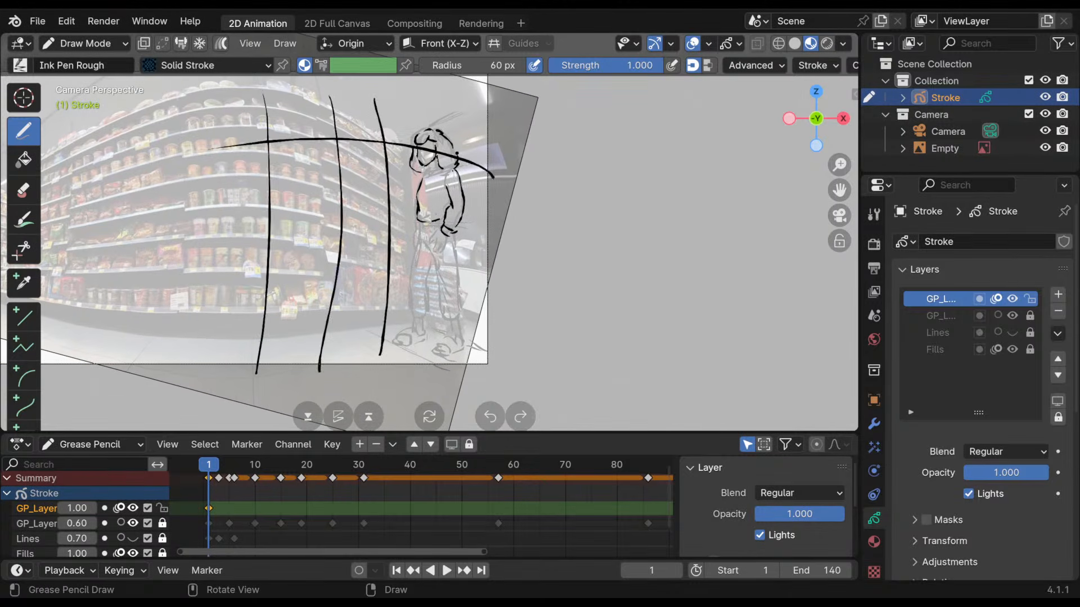
mouse_move(177, 238)
left_mouse_down()
mouse_move(330, 225)
mouse_move(498, 260)
left_mouse_up()
key("ctrl+z")
key("ctrl+z")
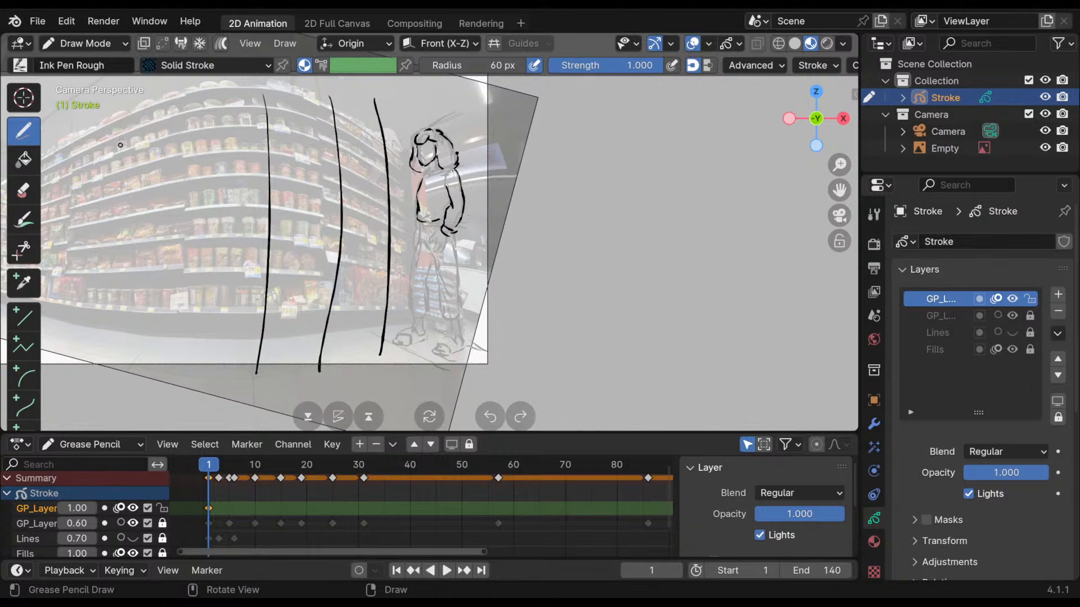
left_click_drag(122, 137, 478, 176)
left_click_drag(151, 227, 474, 254)
mouse_move(121, 314)
left_mouse_down()
mouse_move(235, 319)
mouse_move(470, 355)
left_mouse_up()
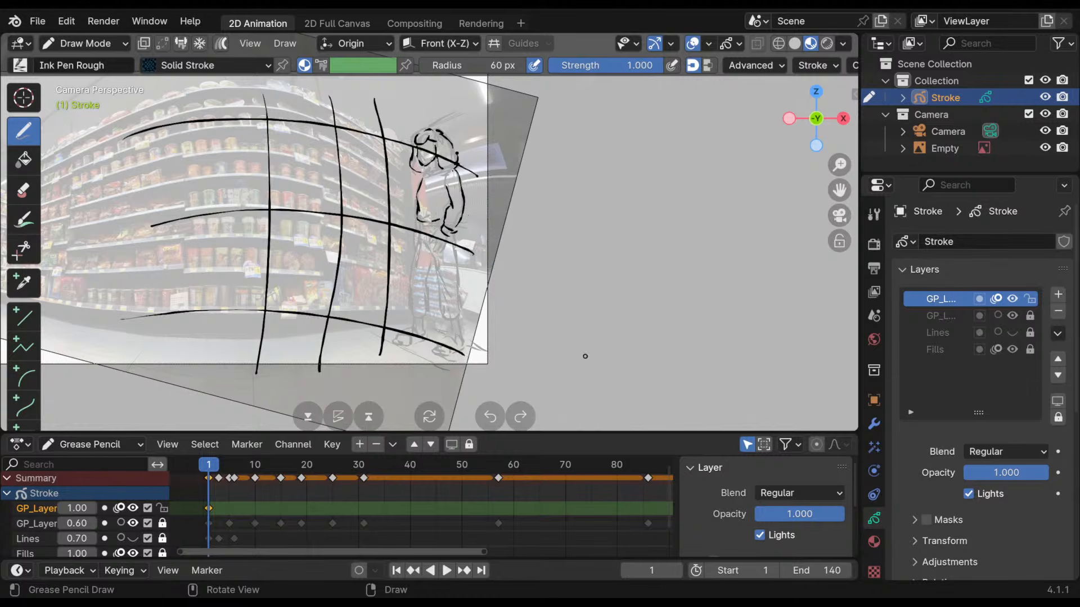
key("ctrl+z")
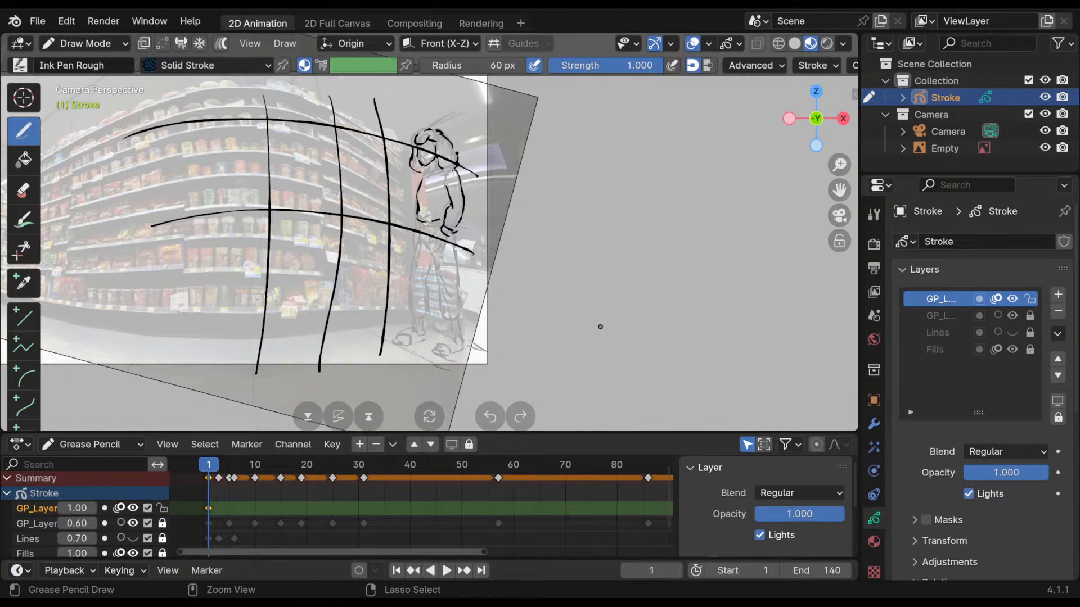
key("ctrl+z")
key("ctrl+z")
mouse_move(586, 316)
middle_mouse_down("shift")
mouse_move(527, 302)
mouse_move(521, 269)
middle_mouse_up("shift")
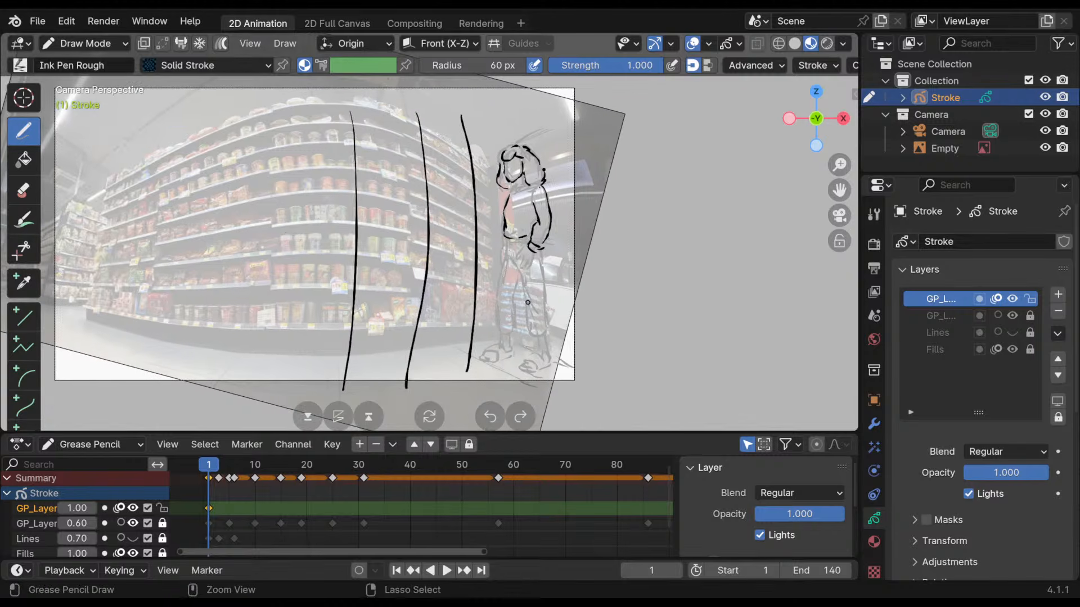
key("ctrl+z")
key("ctrl+z")
key("ctrl+z")
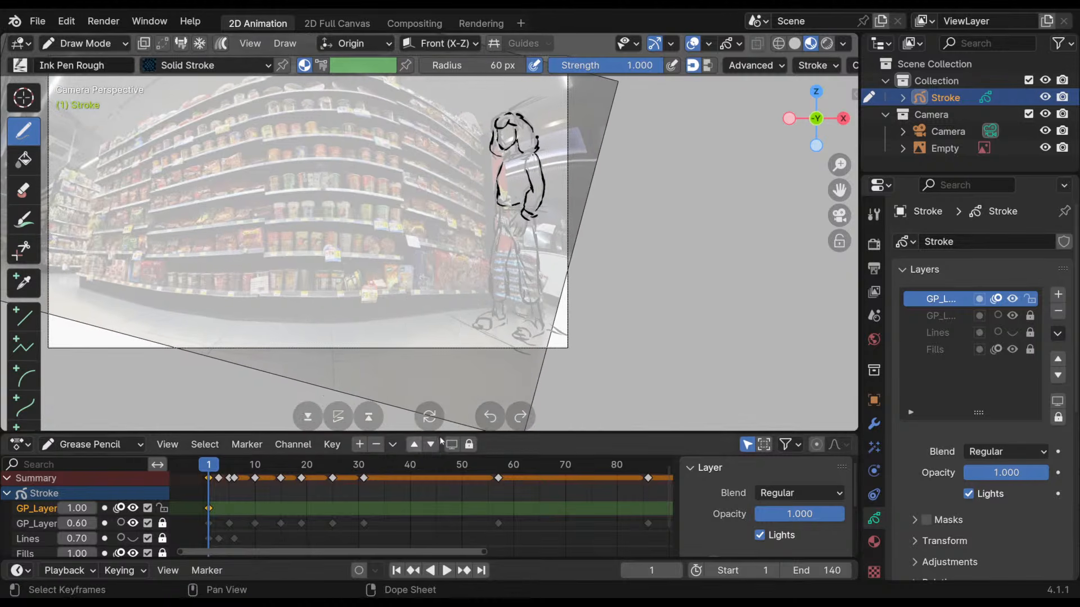
- Add another layer for guide lines, lock the figure drawing layer and choose the red Squares Stroke material
left_click(1058, 295)
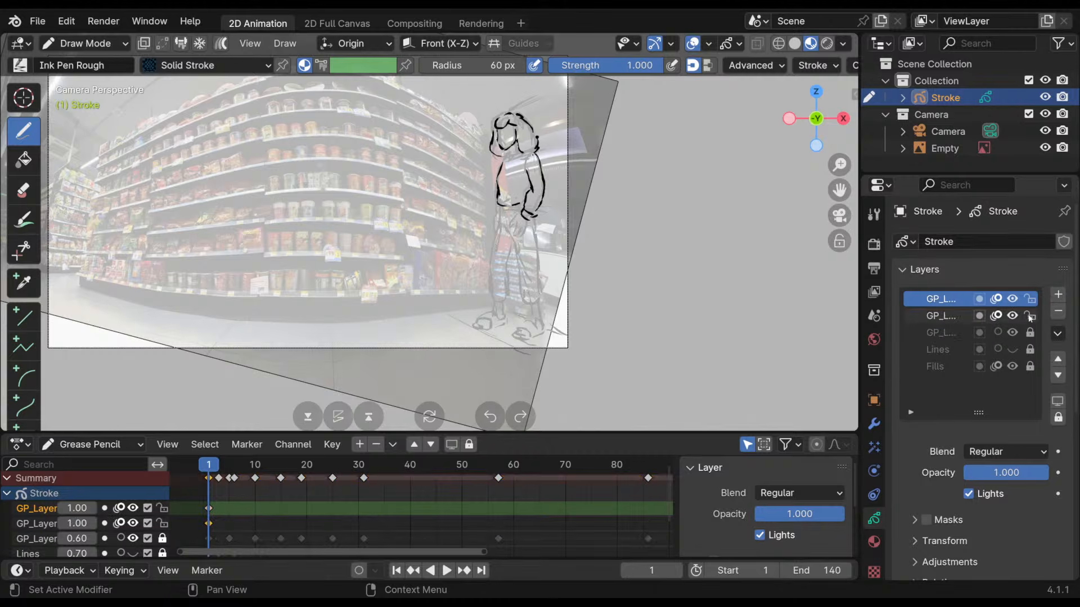
left_click(1030, 316)
left_click(168, 65)
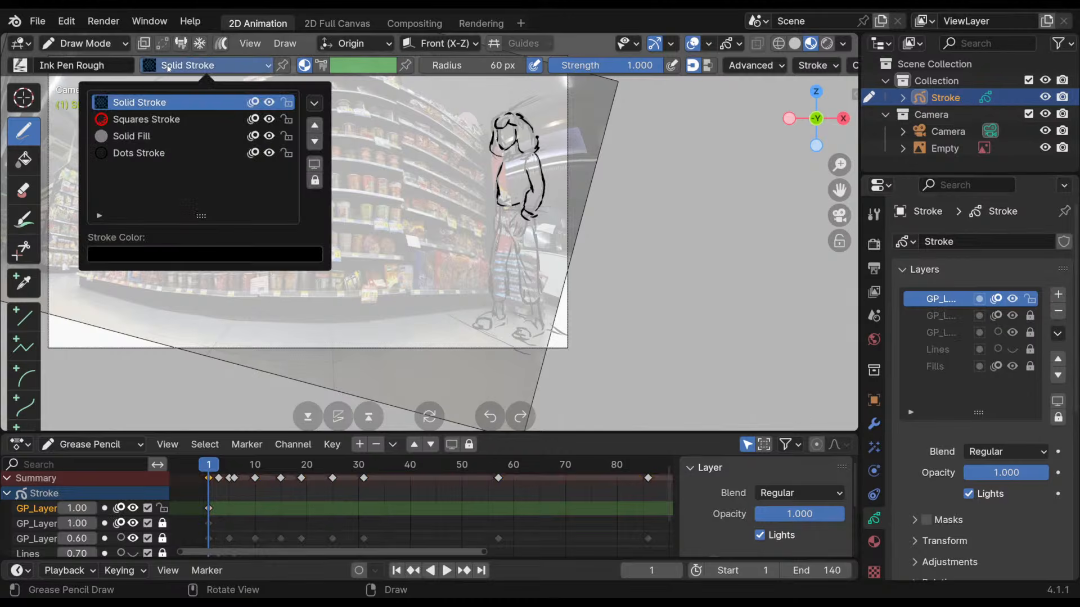
left_click(242, 65)
left_click(185, 116)
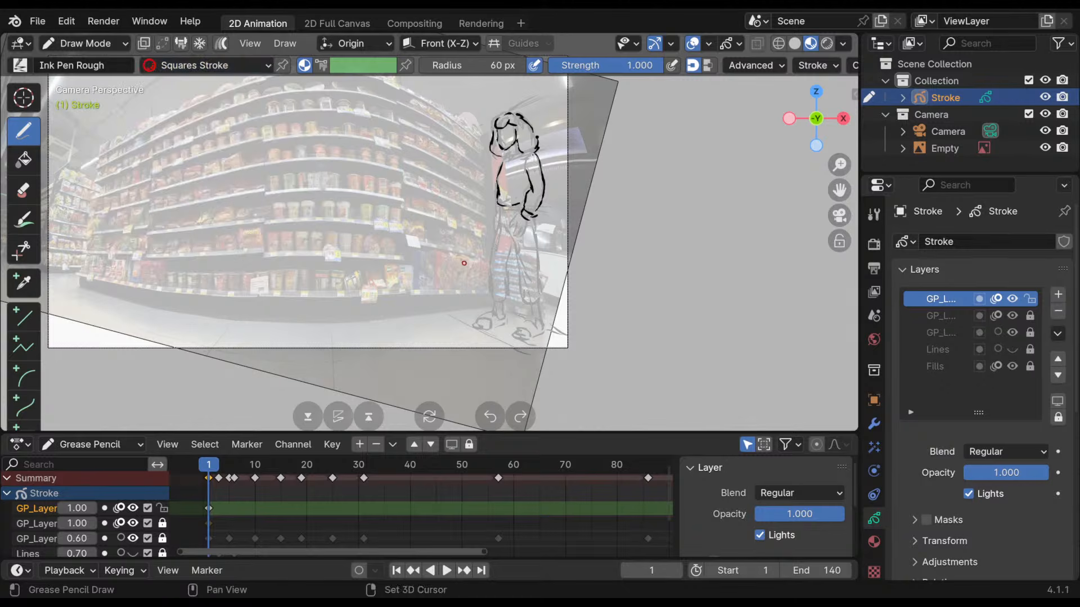
- Sketch two red arched perspective guide lines across the upper shelves and past both sides of the camera frame
middle_click_drag(473, 266, 514, 296, "shift")
mouse_move(97, 200)
left_mouse_down()
mouse_move(199, 150)
mouse_move(556, 172)
mouse_move(569, 182)
mouse_move(547, 168)
mouse_move(253, 130)
mouse_move(134, 169)
left_mouse_up()
left_click_drag(242, 134, 430, 123, "ctrl")
mouse_move(356, 113)
left_mouse_down("ctrl")
mouse_move(253, 118)
mouse_move(169, 163)
left_mouse_up("ctrl")
mouse_move(430, 126)
left_mouse_down("ctrl")
mouse_move(515, 150)
mouse_move(556, 176)
left_mouse_up("ctrl")
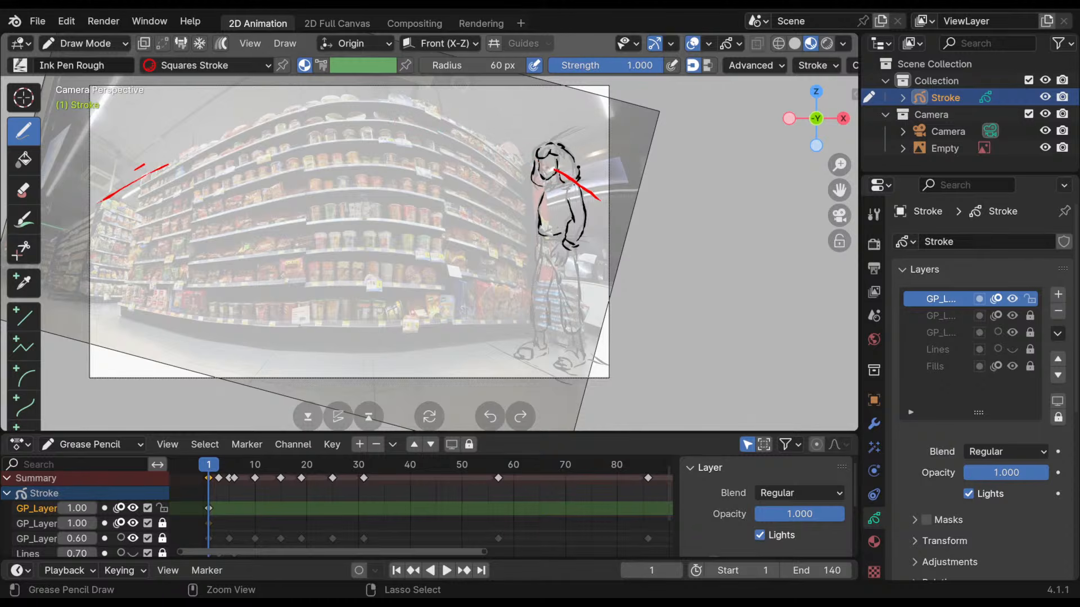
left_click_drag(505, 129, 591, 189)
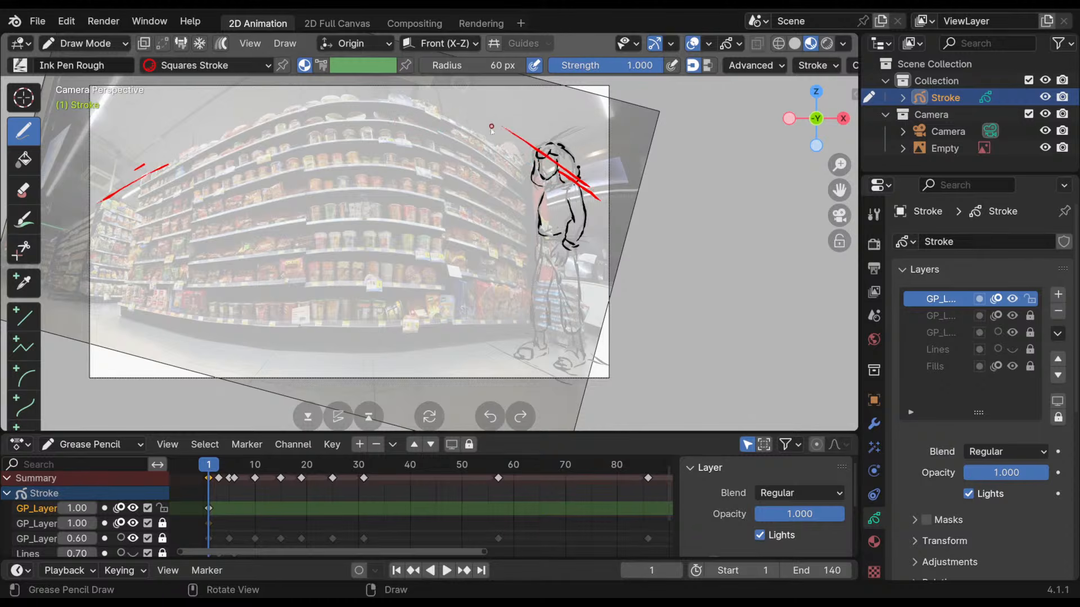
mouse_move(500, 122)
left_mouse_down()
mouse_move(316, 93)
mouse_move(245, 111)
left_mouse_up()
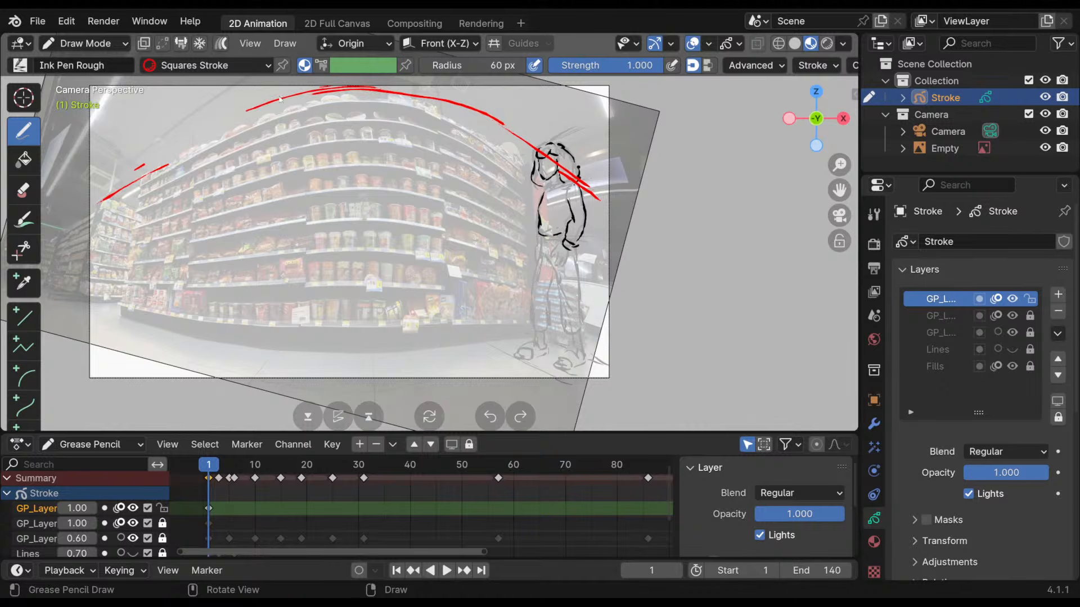
left_click_drag(320, 87, 121, 167)
mouse_move(211, 120)
left_mouse_down()
mouse_move(58, 203)
mouse_move(179, 159)
mouse_move(134, 178)
left_mouse_up()
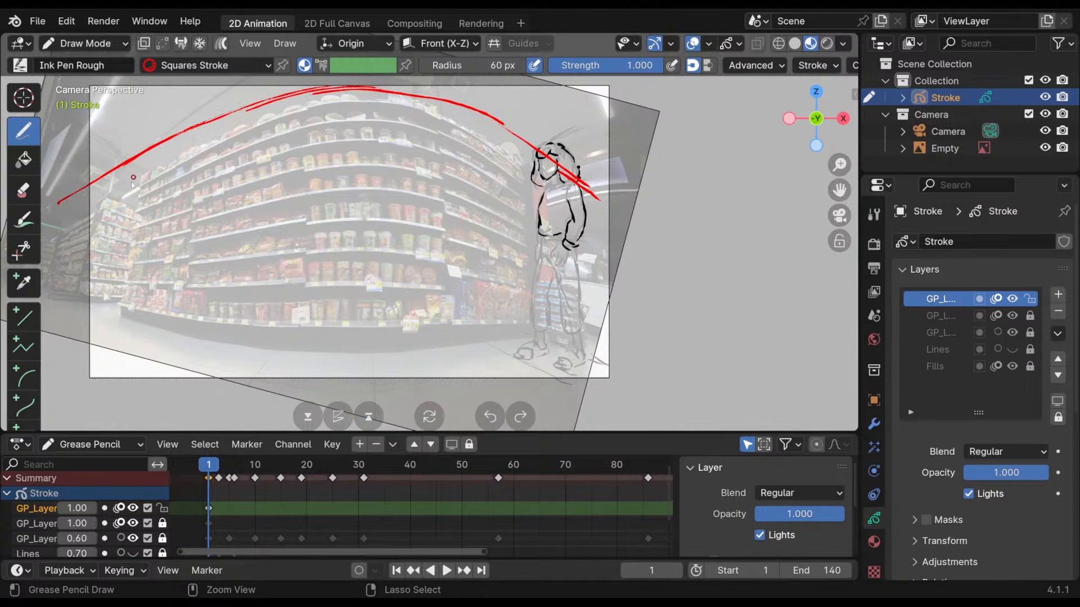
mouse_move(59, 248)
left_mouse_down()
mouse_move(170, 181)
mouse_move(334, 133)
mouse_move(489, 160)
mouse_move(624, 246)
left_mouse_up()
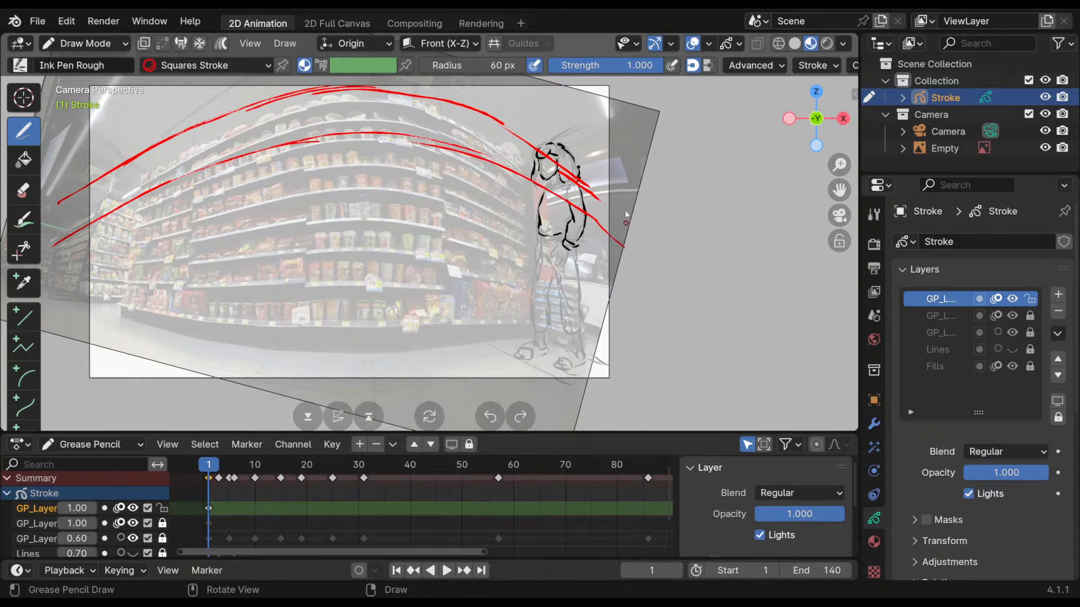
- Sketch a third red arched guide line across the middle shelves, erasing the first attempt and extending past both sides of the camera frame
left_click_drag(72, 275, 262, 224)
middle_click_drag(304, 222, 352, 216, "shift")
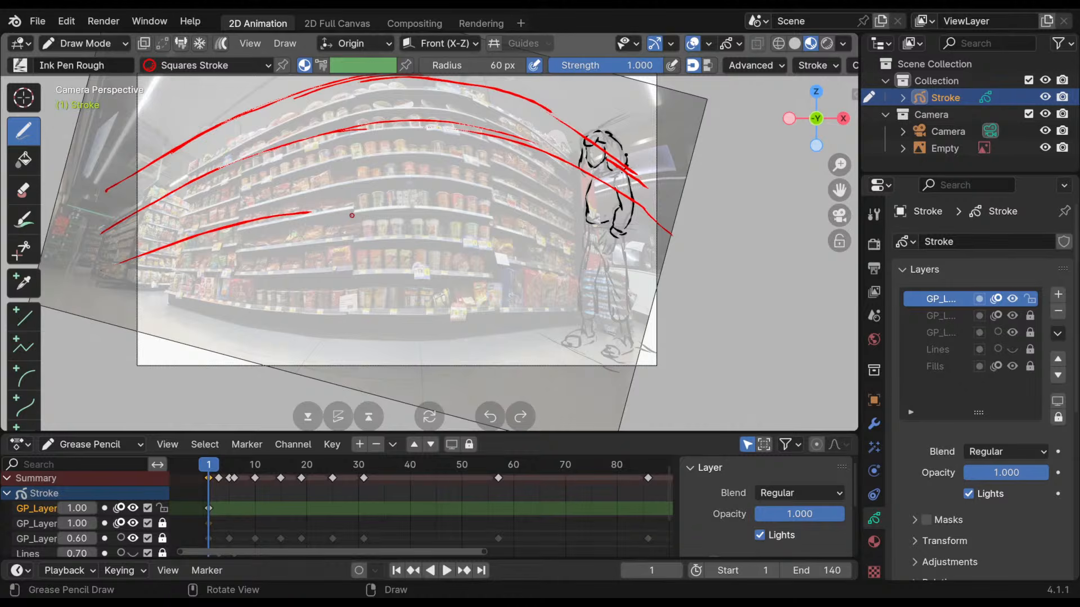
left_click_drag(315, 212, 123, 258, "ctrl")
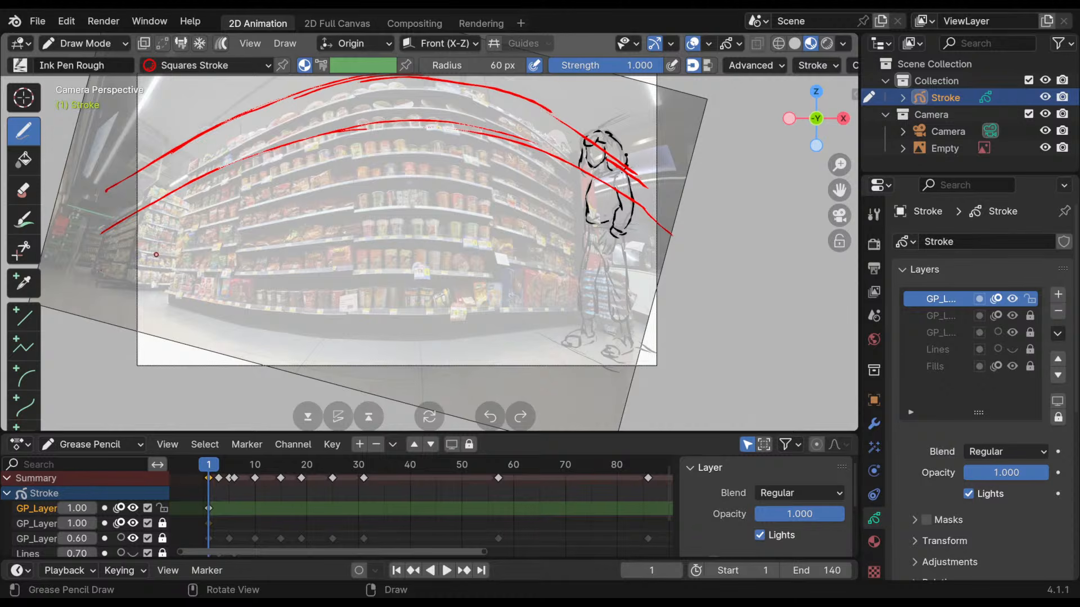
mouse_move(107, 265)
left_mouse_down()
mouse_move(357, 185)
mouse_move(498, 190)
mouse_move(674, 278)
left_mouse_up()
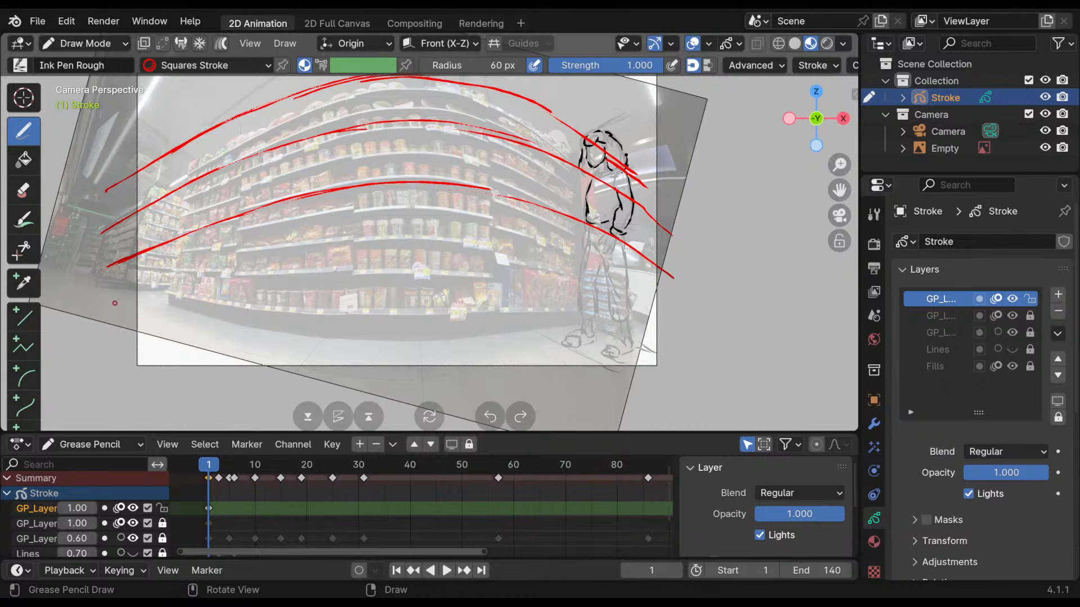
- Erase the left portion of the third arched guide and redraw it with a shallower slope into the curve
mouse_move(108, 266)
left_mouse_down("ctrl")
mouse_move(233, 218)
mouse_move(99, 251)
left_mouse_up("ctrl")
left_click_drag(101, 250, 249, 210)
left_click_drag(156, 237, 318, 196)
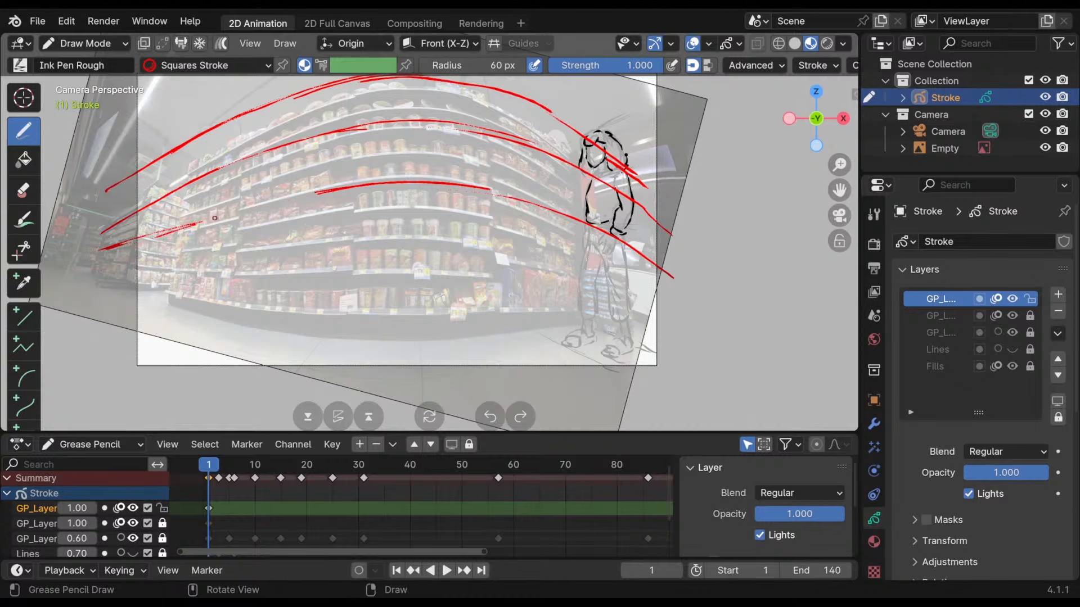
left_click_drag(226, 215, 278, 203)
left_click_drag(186, 225, 323, 190)
middle_click_drag(594, 244, 569, 236, "shift")
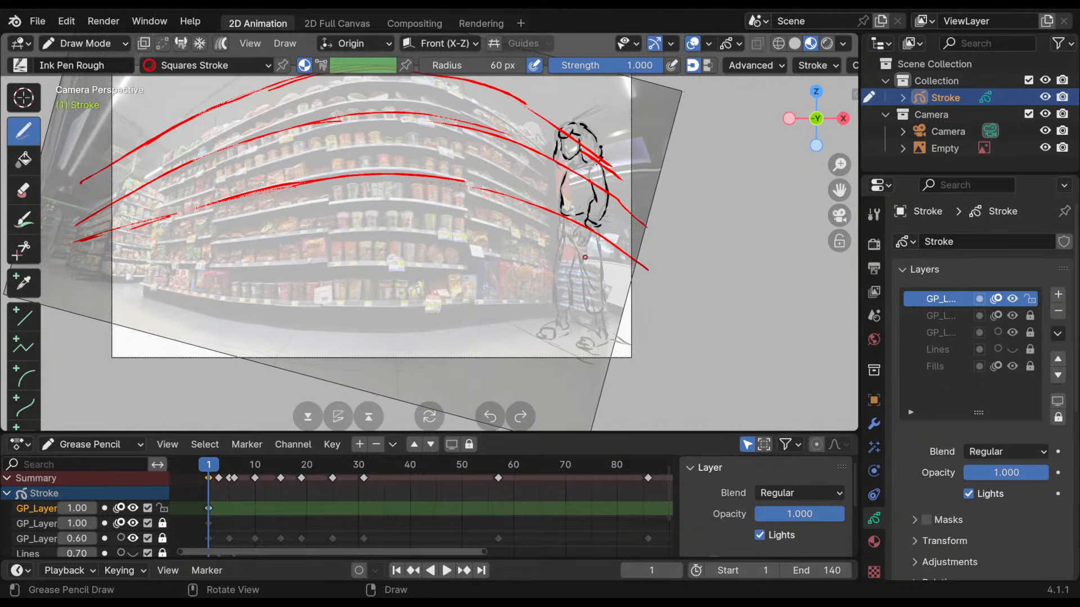
- Rework the right ends of the three arched guides to fall less steeply, and draw a nearly straight guide across the lower shelves
mouse_move(468, 183)
left_mouse_down("ctrl")
mouse_move(565, 217)
mouse_move(648, 270)
mouse_move(478, 185)
mouse_move(642, 243)
mouse_move(580, 175)
mouse_move(650, 211)
mouse_move(532, 110)
mouse_move(644, 176)
left_mouse_up("ctrl")
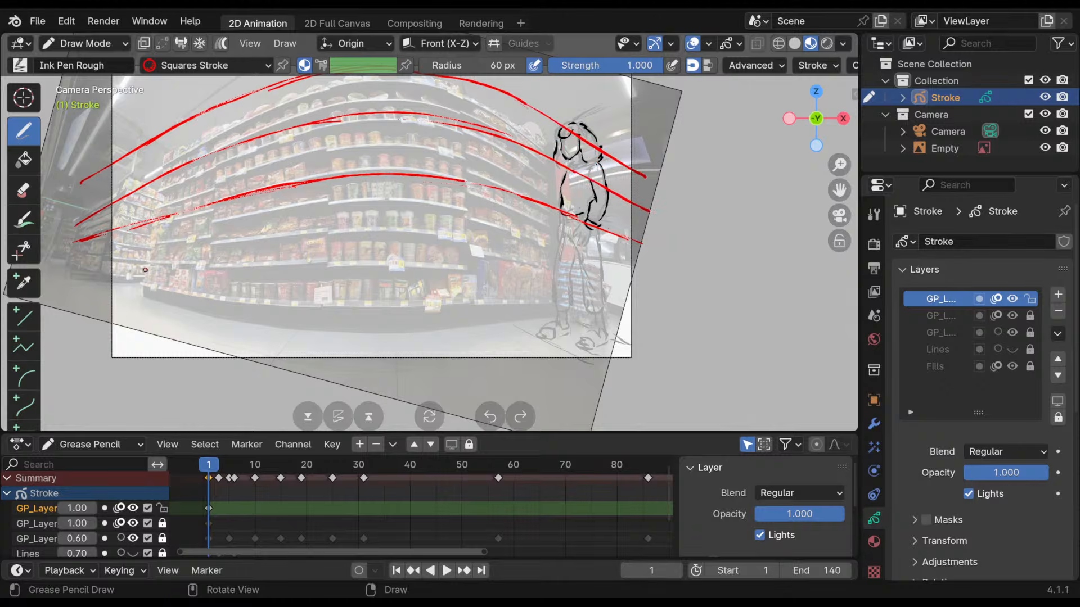
left_click_drag(85, 265, 643, 280)
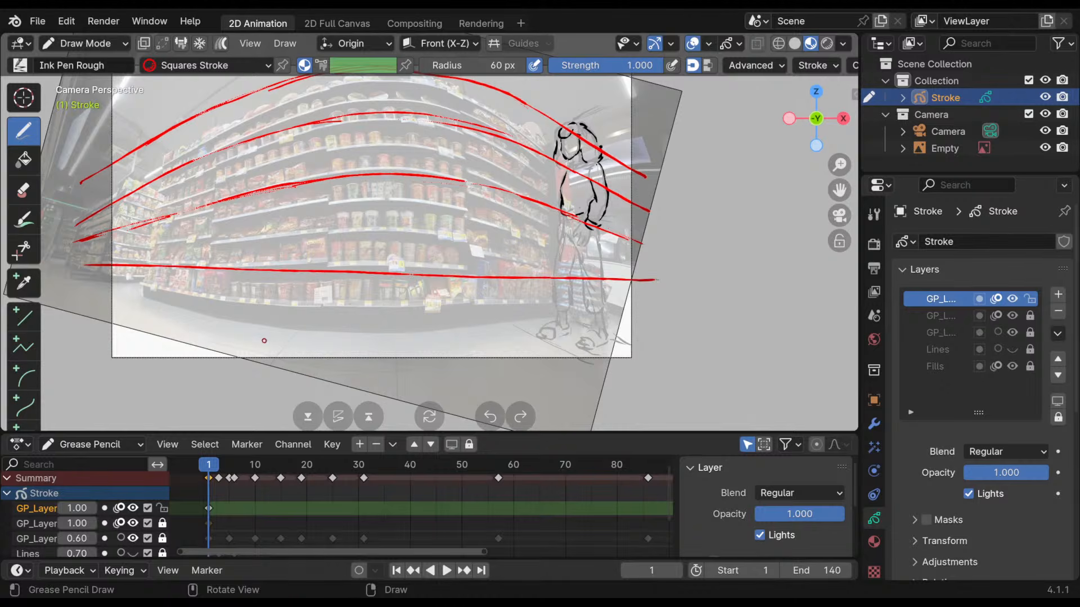
left_click_drag(109, 297, 189, 311)
key("ctrl+z")
left_click_drag(81, 297, 398, 342)
key("ctrl+z")
key("ctrl+z")
key("ctrl+z")
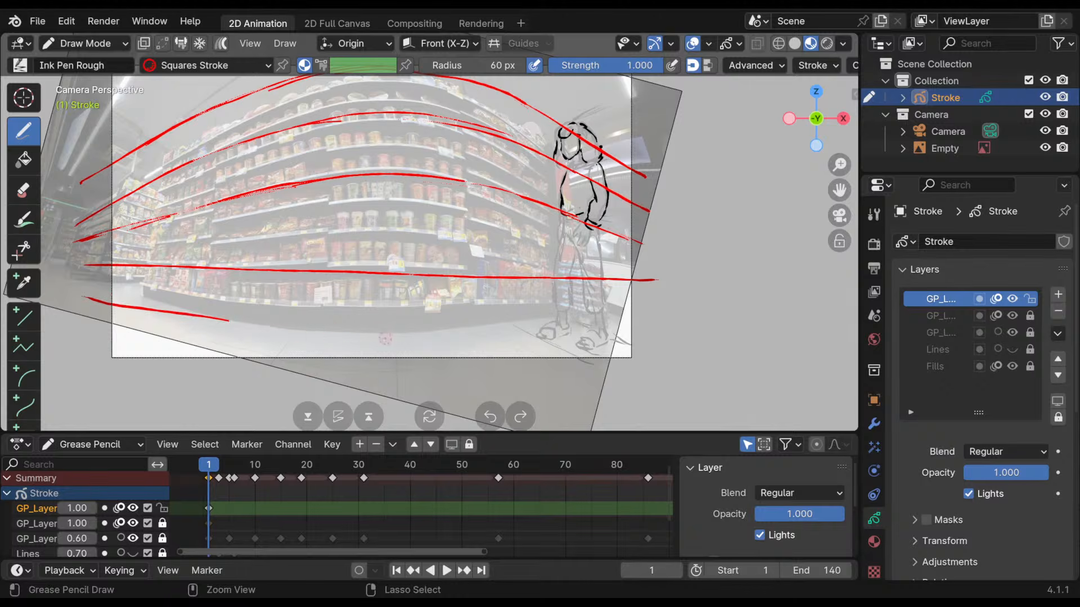
key("ctrl+z")
- Sketch a downward-bowed guide line along the floor beneath the shelves, erasing rough pieces and joining its left and right halves
mouse_move(84, 297)
left_mouse_down()
mouse_move(175, 319)
mouse_move(481, 344)
mouse_move(565, 339)
mouse_move(234, 332)
left_mouse_up()
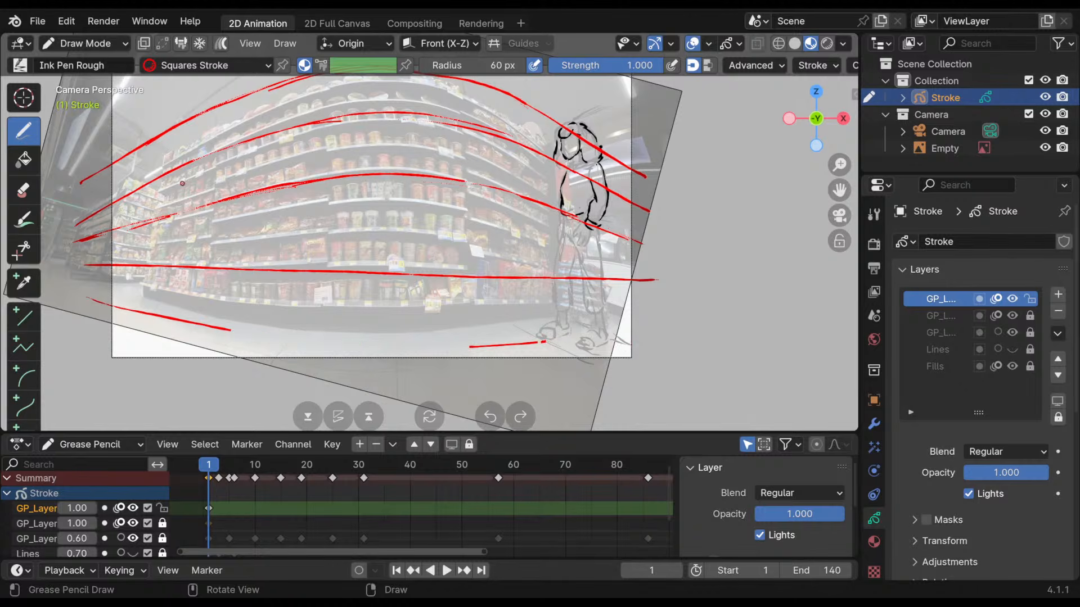
mouse_move(135, 310)
left_mouse_down("ctrl")
mouse_move(198, 320)
mouse_move(88, 299)
left_mouse_up("ctrl")
left_click_drag(88, 299, 230, 330, "ctrl")
mouse_move(95, 302)
left_mouse_down()
mouse_move(198, 337)
mouse_move(322, 351)
left_mouse_up()
mouse_move(231, 343)
left_mouse_down()
mouse_move(414, 353)
mouse_move(264, 346)
left_mouse_up()
left_click_drag(470, 347, 544, 342, "ctrl")
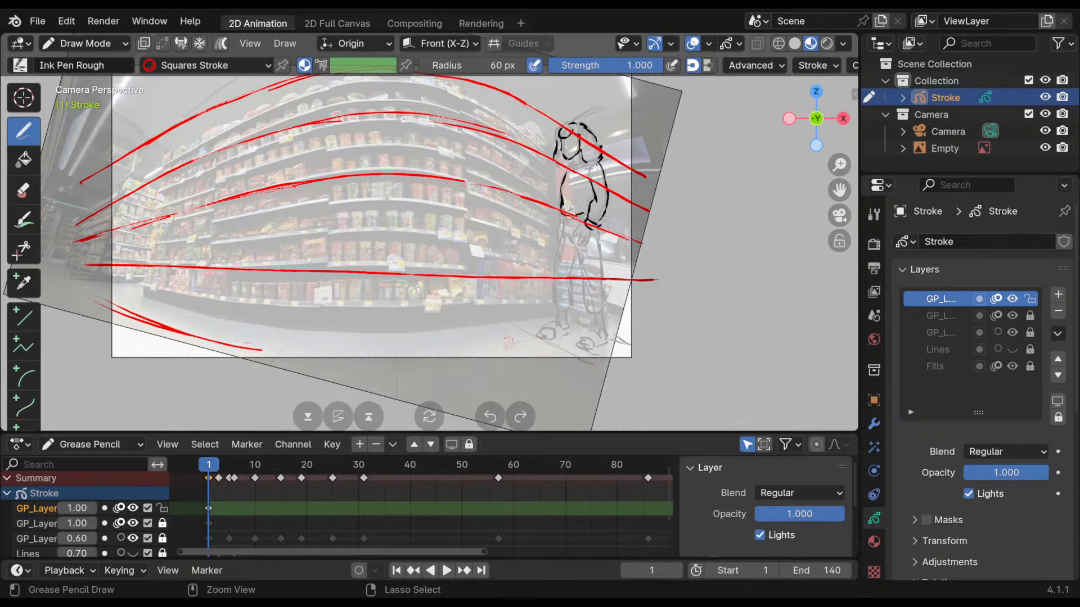
mouse_move(263, 352)
left_mouse_down()
mouse_move(481, 357)
mouse_move(541, 340)
mouse_move(484, 355)
left_mouse_up()
left_click_drag(639, 338, 481, 357)
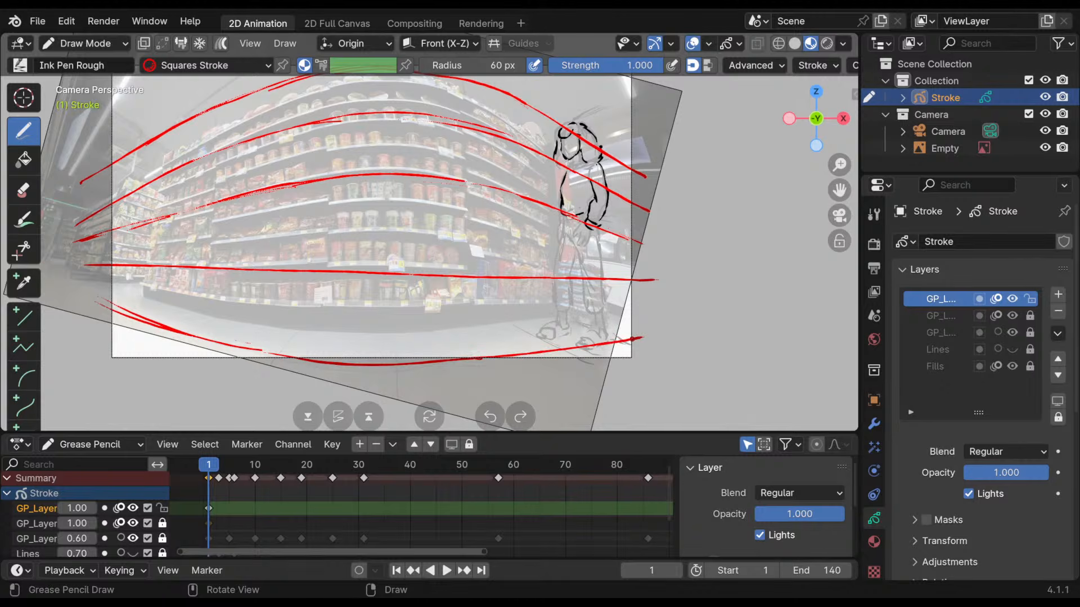
- Draw vertical guide lines through the standing figure at frame 1 and through the walking pose at frame 12
mouse_move(641, 293)
middle_mouse_down("shift")
mouse_move(626, 329)
mouse_move(607, 312)
middle_mouse_up("shift")
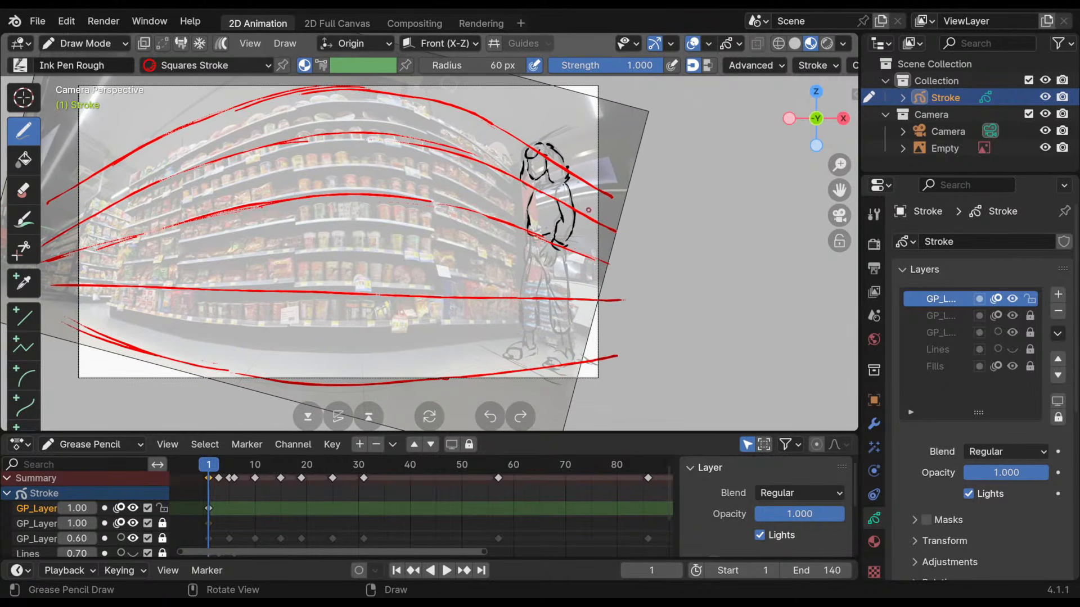
left_click_drag(560, 105, 566, 411)
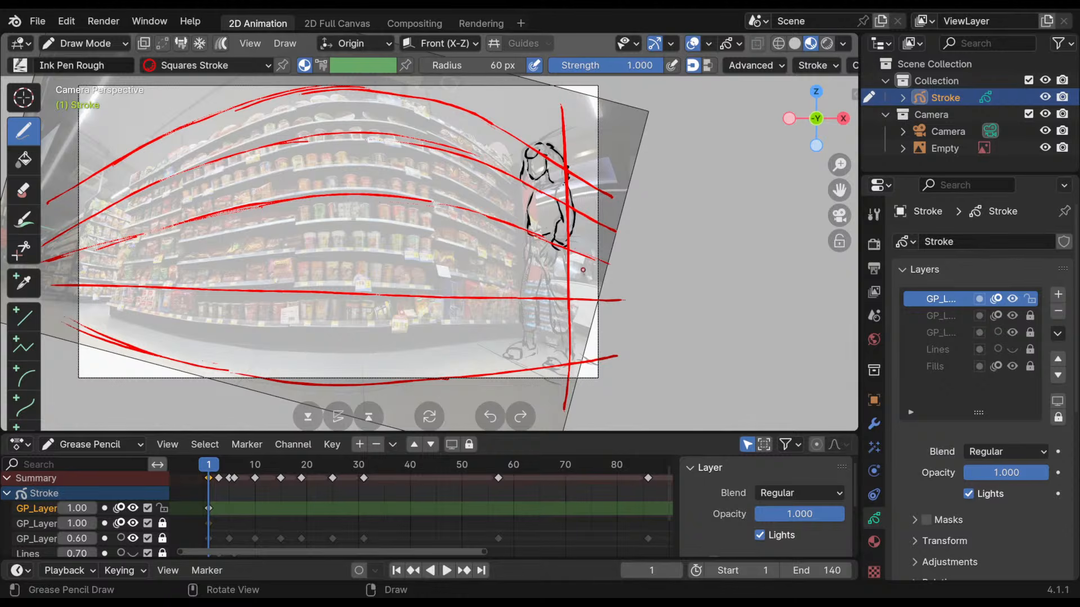
mouse_move(583, 271)
middle_mouse_down("shift")
mouse_move(632, 259)
mouse_move(643, 273)
middle_mouse_up("shift")
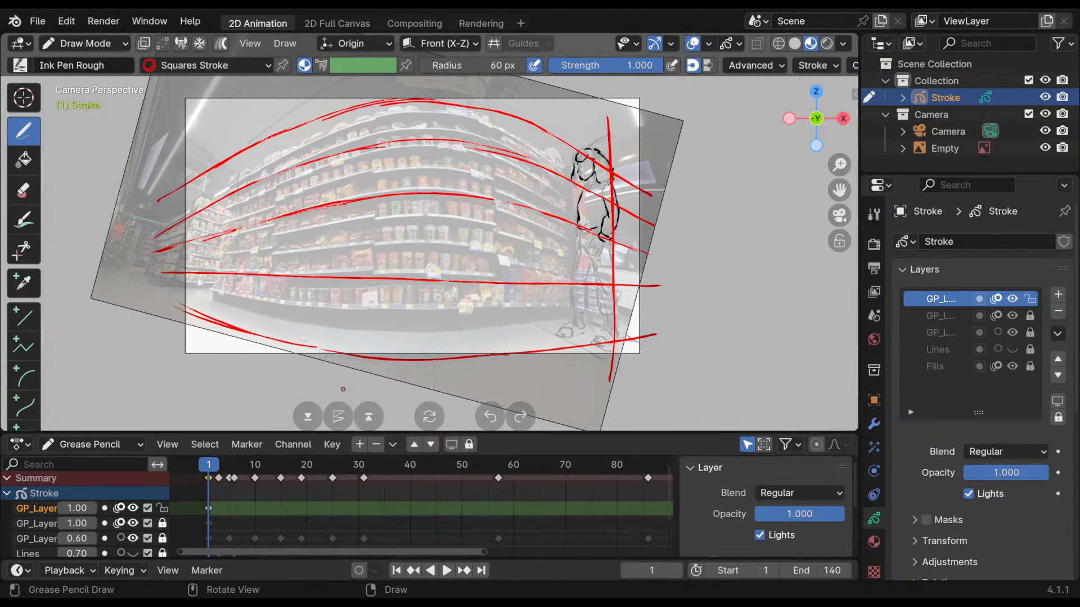
key("space")
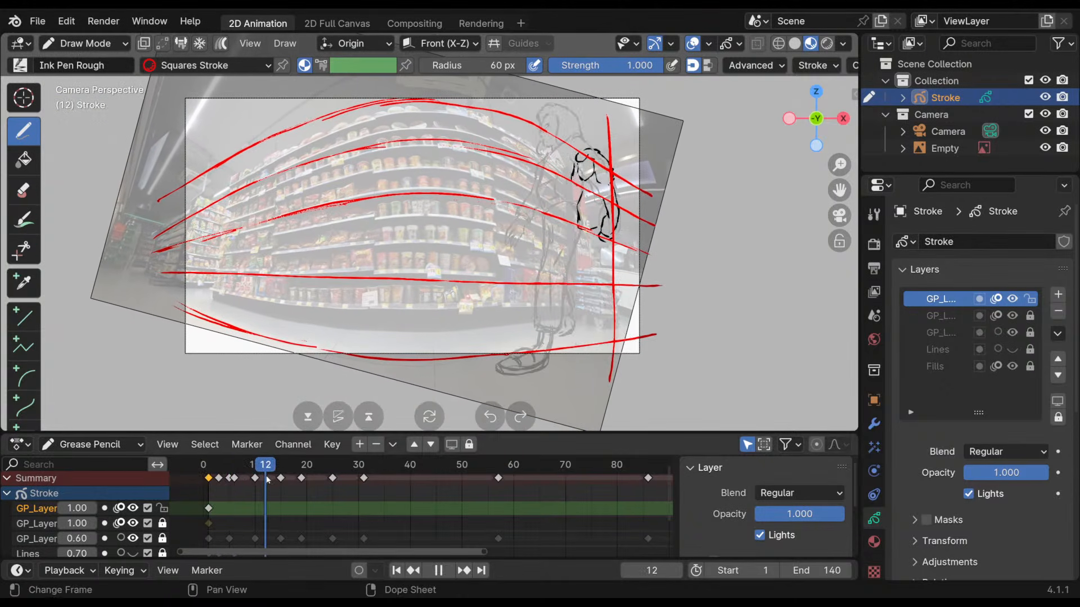
key("space")
left_click_drag(556, 95, 556, 398)
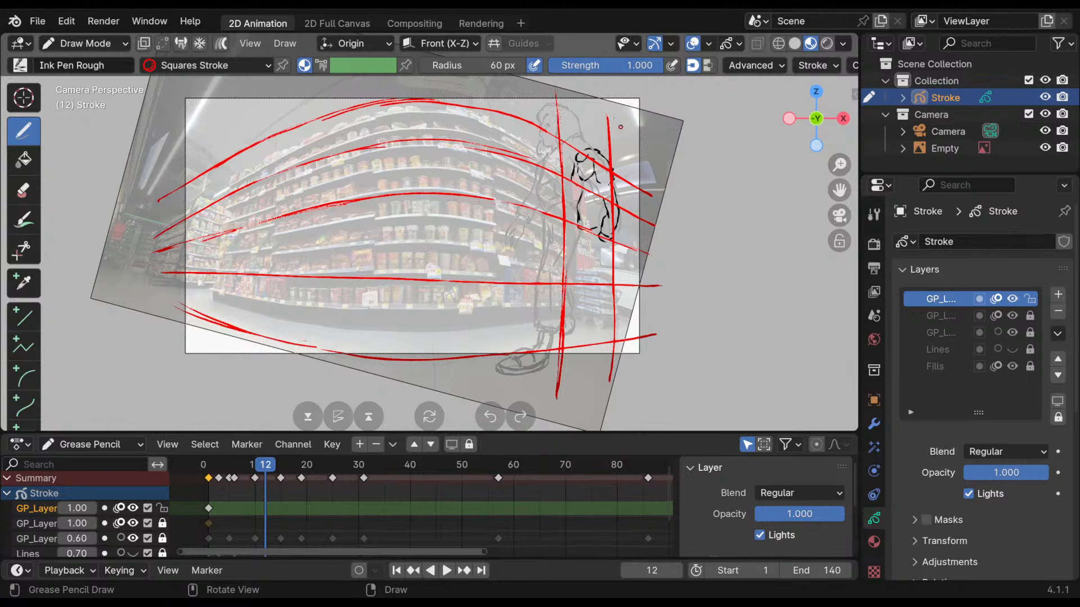
- Scrub past frame 22 to frame 57 and draw a slightly curved vertical guide through the right part of the shelves
middle_click_drag(623, 167, 547, 160, "shift")
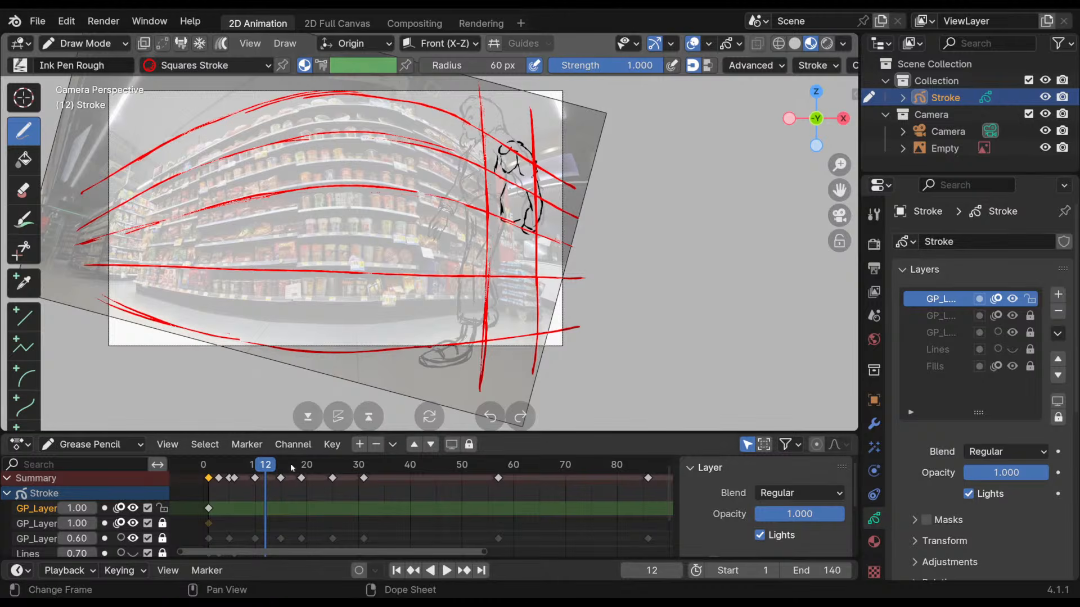
left_click(292, 471)
mouse_move(292, 471)
left_mouse_down()
mouse_move(376, 480)
mouse_move(318, 483)
left_mouse_up()
middle_click_drag(524, 300, 469, 326, "shift")
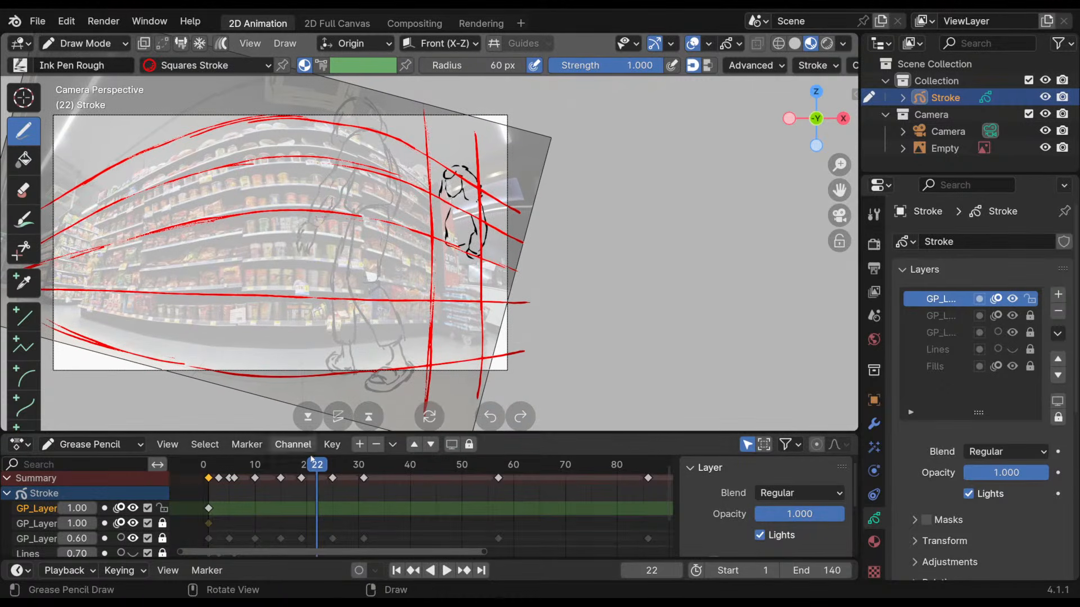
mouse_move(311, 459)
left_mouse_down()
mouse_move(272, 479)
mouse_move(405, 482)
mouse_move(269, 490)
mouse_move(398, 484)
mouse_move(535, 500)
mouse_move(436, 503)
mouse_move(499, 507)
left_mouse_up()
mouse_move(533, 314)
middle_mouse_down("shift")
mouse_move(607, 281)
mouse_move(581, 311)
mouse_move(568, 293)
mouse_move(563, 308)
mouse_move(589, 316)
mouse_move(583, 274)
middle_mouse_up("shift")
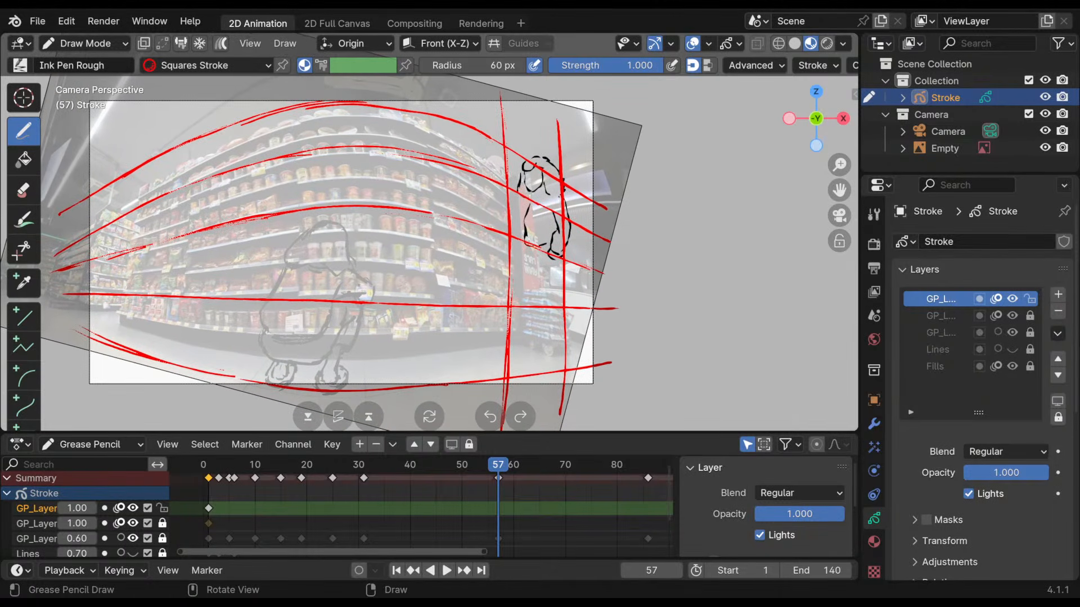
left_click_drag(428, 96, 436, 204)
left_click_drag(431, 165, 419, 417)
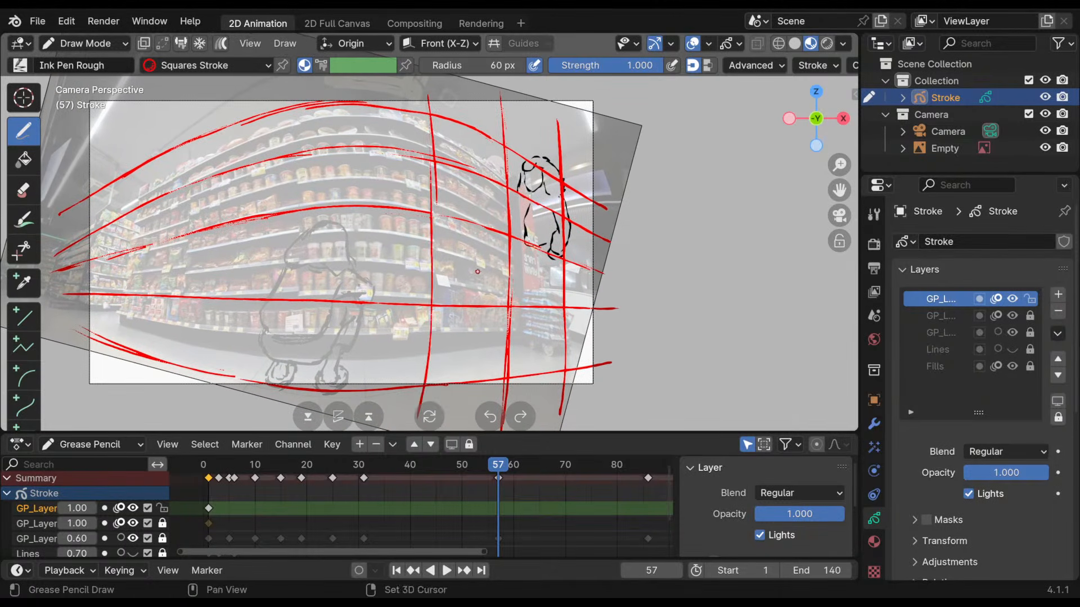
- Draw a straight vertical guide through the middle of the shelves and two outward-curving verticals across their left half
mouse_move(486, 278)
middle_mouse_down("shift")
mouse_move(487, 235)
mouse_move(494, 264)
mouse_move(473, 298)
middle_mouse_up("shift")
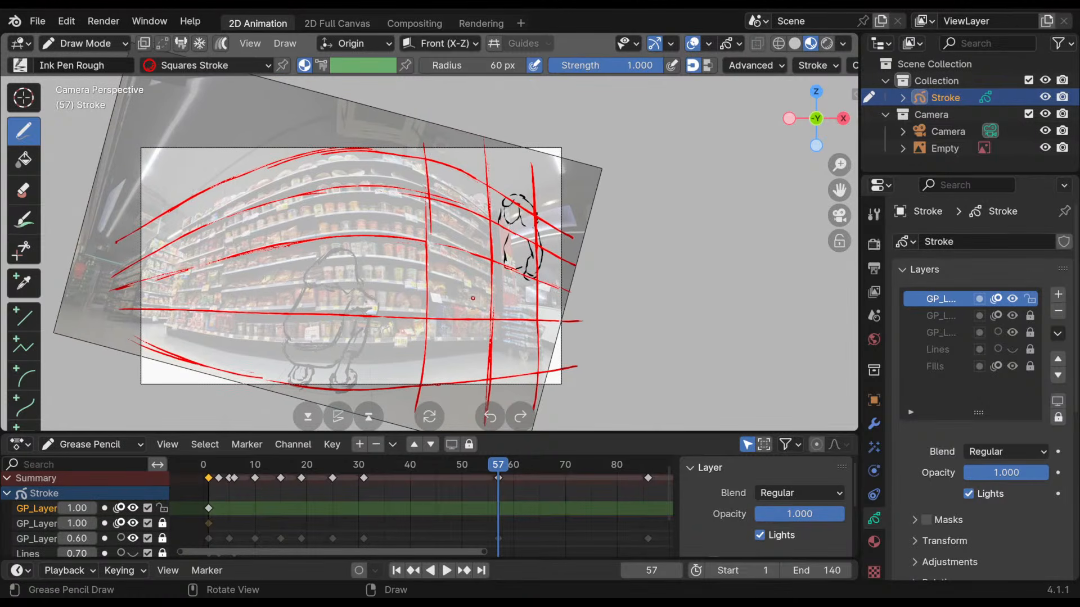
left_click_drag(356, 151, 352, 382)
middle_click_drag(333, 329, 328, 282, "shift")
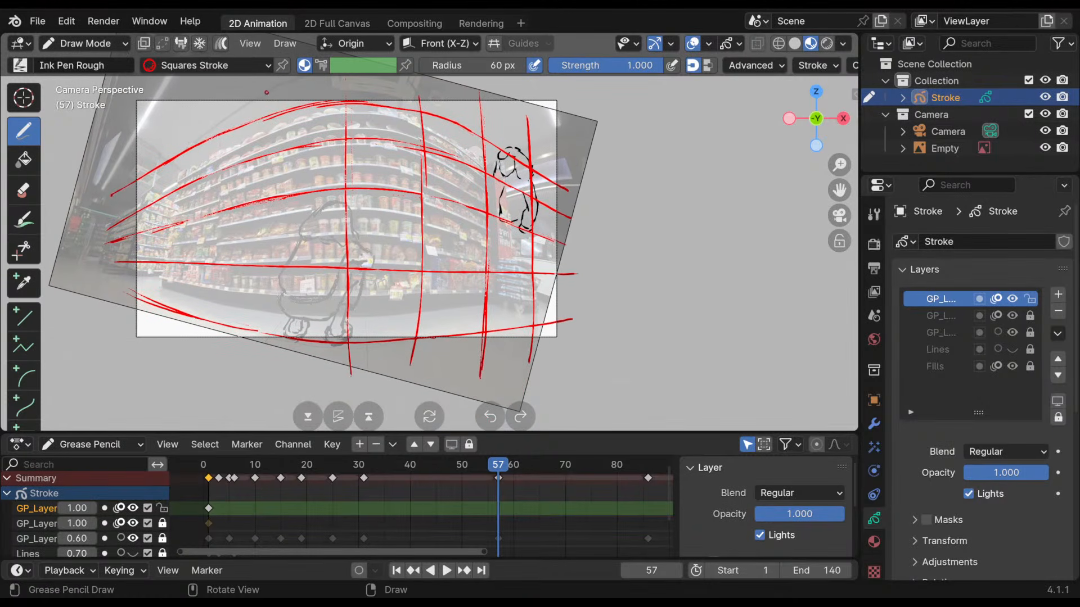
mouse_move(267, 92)
left_mouse_down()
mouse_move(257, 235)
mouse_move(279, 374)
left_mouse_up()
mouse_move(208, 95)
left_mouse_down()
mouse_move(183, 312)
mouse_move(196, 354)
left_mouse_up()
- Sketch the bulging outermost vertical guide at the camera frame's left edge, erasing and redrawing strokes to smooth the curvature
left_click_drag(151, 176, 145, 328)
left_click_drag(158, 148, 141, 309, "ctrl")
left_click_drag(165, 167, 140, 303)
mouse_move(142, 235)
left_mouse_down()
mouse_move(183, 123)
mouse_move(172, 264)
left_mouse_up()
mouse_move(240, 92)
left_mouse_down()
mouse_move(190, 339)
mouse_move(183, 301)
mouse_move(185, 333)
mouse_move(192, 315)
left_mouse_up()
- Draw an outward-bulging vertical guide along the right end of the shelves and erase the older straight verticals nearby
middle_click_drag(604, 247, 603, 264, "shift")
middle_click_drag(573, 271, 545, 266, "ctrl")
mouse_move(451, 110)
left_mouse_down()
mouse_move(478, 214)
mouse_move(478, 332)
left_mouse_up()
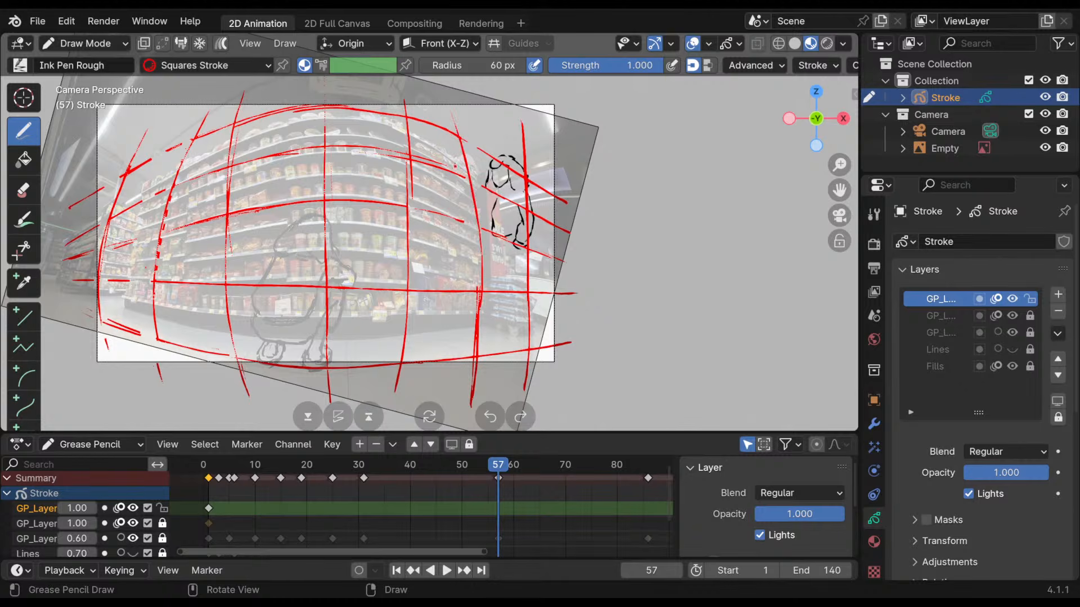
left_click_drag(455, 162, 470, 368)
mouse_move(524, 145)
left_mouse_down("ctrl")
mouse_move(530, 351)
mouse_move(458, 114)
left_mouse_up("ctrl")
left_click_drag(475, 366, 472, 396, "ctrl")
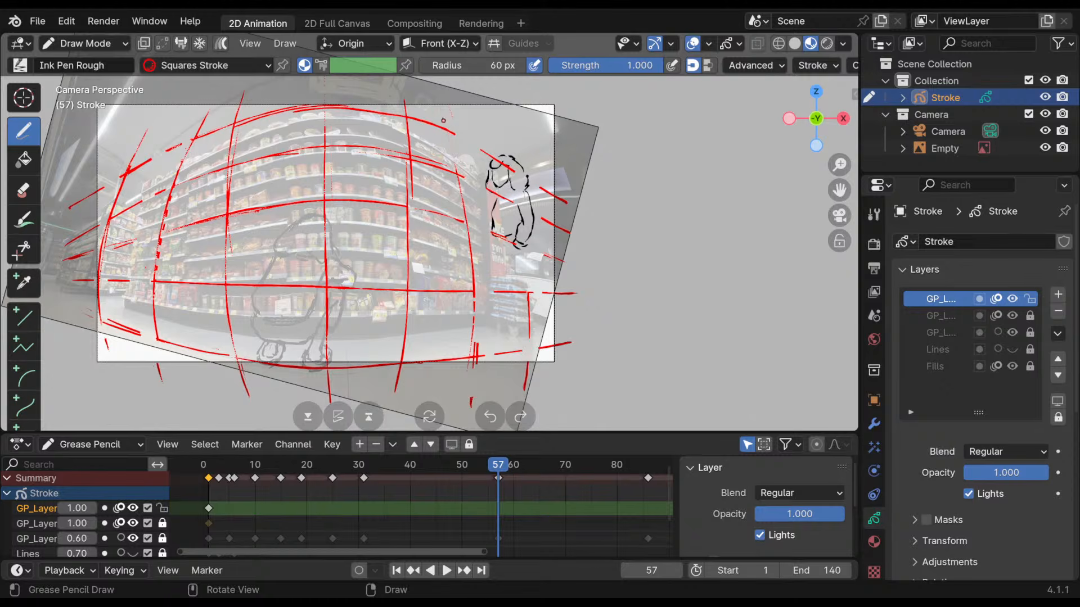
left_click_drag(443, 109, 464, 209)
- Sketch a curved vertical guide through the standing figure, erasing the first attempt and continuing the line to the floor
left_click_drag(481, 117, 517, 267)
mouse_move(506, 219)
left_mouse_down()
mouse_move(526, 337)
mouse_move(508, 219)
left_mouse_up()
left_click_drag(482, 118, 515, 269, "ctrl")
left_click_drag(500, 118, 519, 336)
mouse_move(505, 249)
middle_mouse_down("shift")
mouse_move(482, 243)
mouse_move(498, 239)
middle_mouse_up("shift")
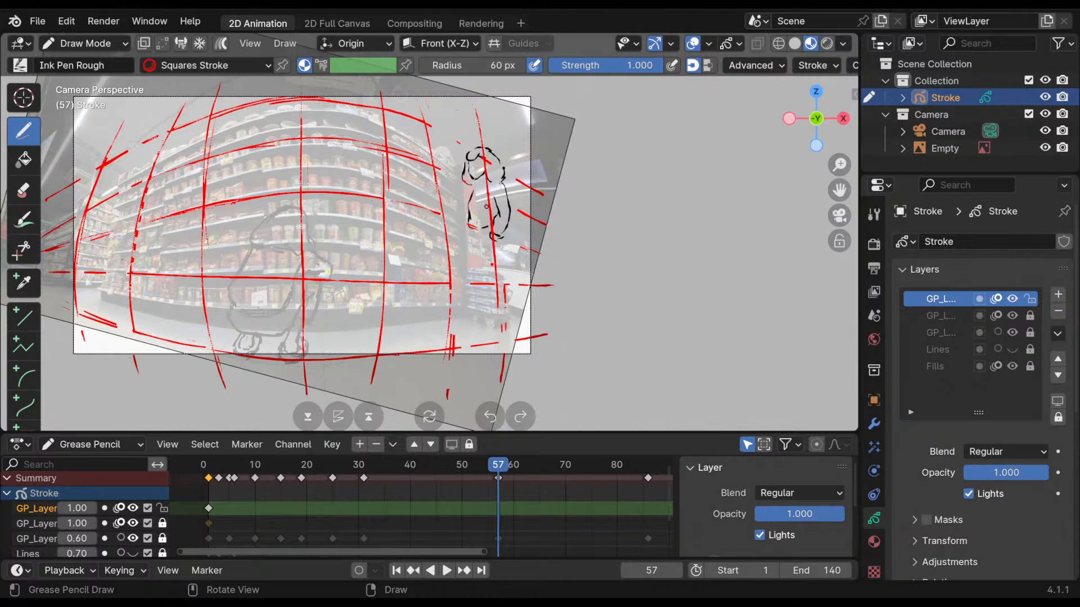
left_click_drag(487, 232, 488, 355)
left_click_drag(491, 294, 489, 354)
left_click_drag(479, 121, 492, 225)
- Draw an outermost curved vertical guide along the camera frame's right edge, erasing the first version and redrawing it
mouse_move(511, 113)
left_mouse_down()
mouse_move(515, 349)
mouse_move(517, 196)
mouse_move(525, 336)
left_mouse_up()
left_click_drag(528, 248, 520, 360)
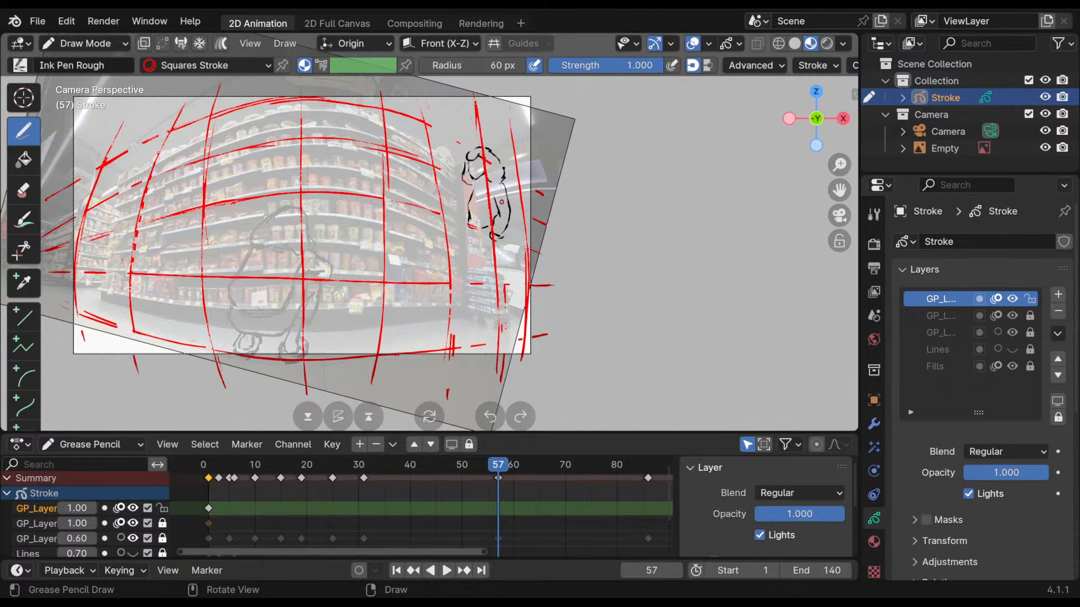
left_click_drag(515, 133, 523, 358, "ctrl")
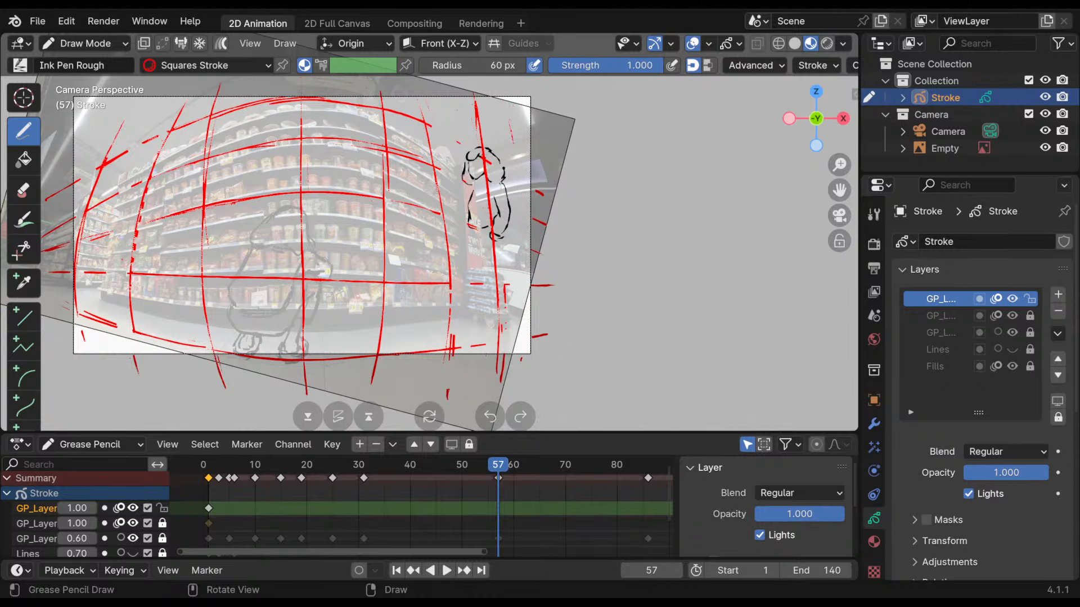
left_click_drag(510, 120, 526, 369)
- Erase the curved guide through the standing figure and redraw it from top to floor, undoing stray lower strokes
mouse_move(490, 185)
left_mouse_down("ctrl")
mouse_move(471, 121)
mouse_move(490, 316)
left_mouse_up("ctrl")
left_click_drag(488, 251, 470, 95, "ctrl")
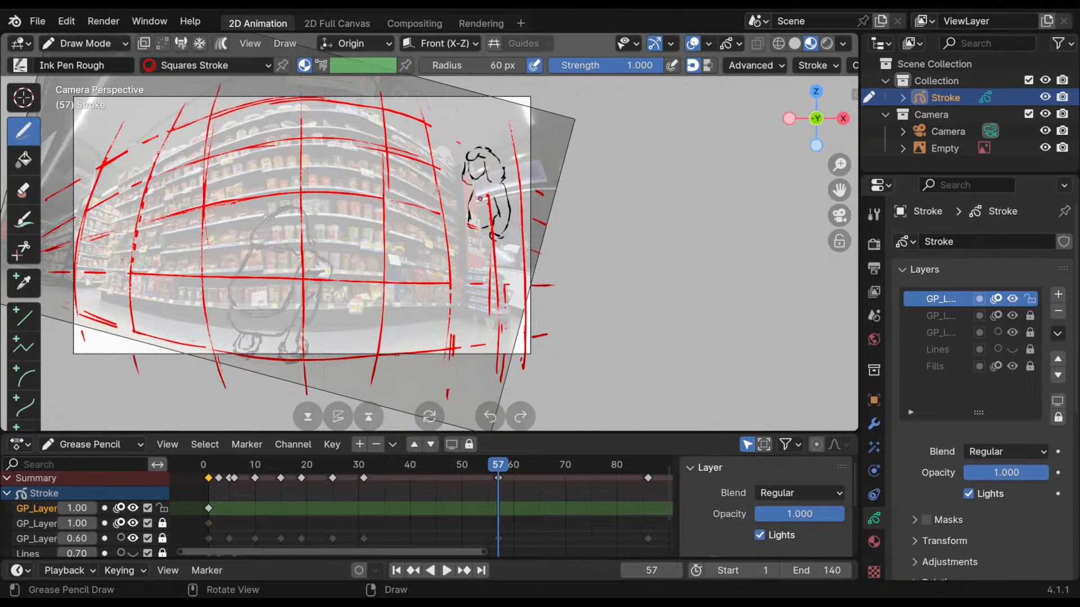
mouse_move(471, 104)
left_mouse_down()
mouse_move(493, 338)
mouse_move(485, 191)
mouse_move(464, 200)
left_mouse_up()
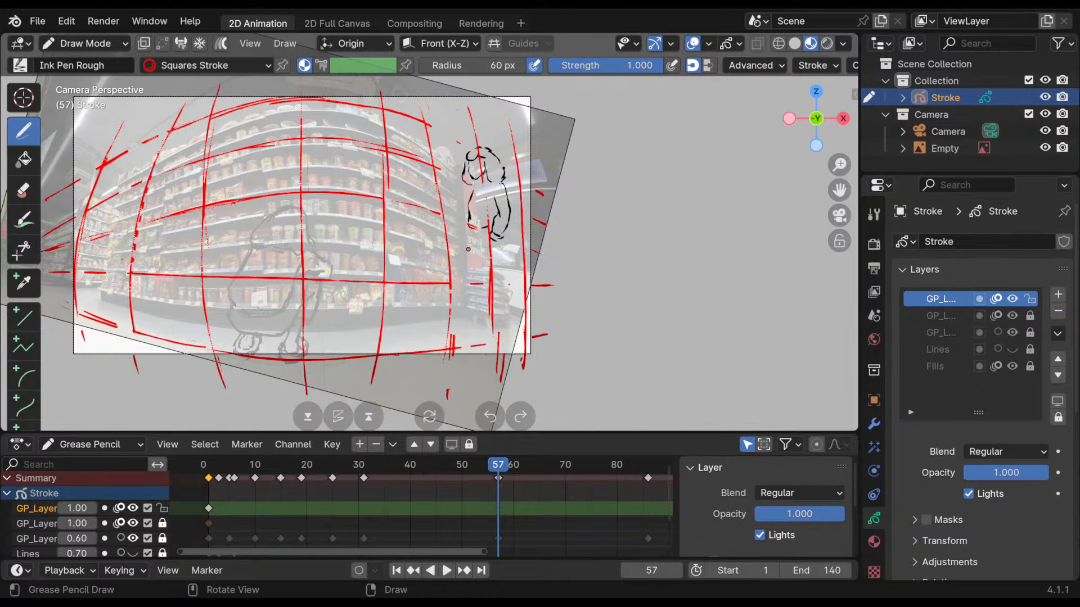
middle_click_drag(468, 249, 463, 224, "shift")
left_click_drag(487, 274, 483, 369)
key("ctrl+z")
key("ctrl+z")
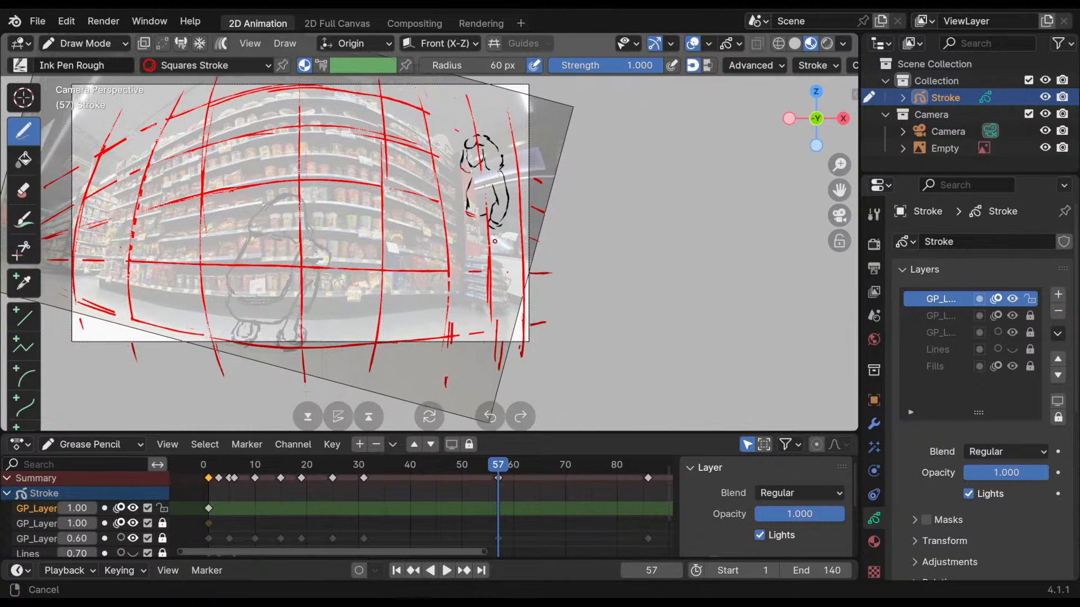
key("ctrl+z")
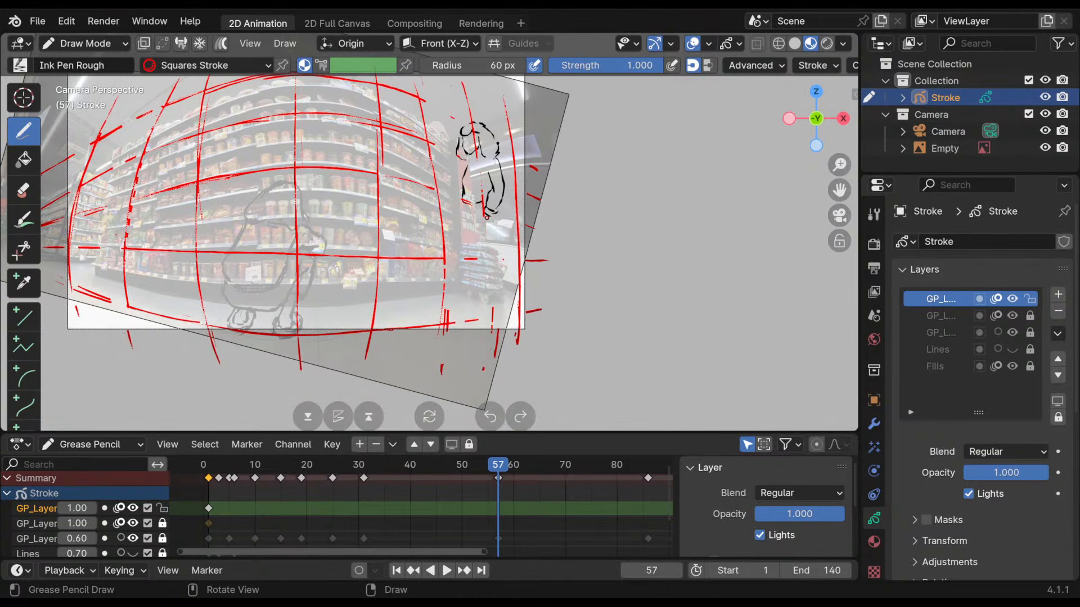
left_click_drag(487, 224, 482, 373)
- Erase the lower part of the vertical guide at the shelves' right end and redraw it curving inward past the floor
middle_click_drag(494, 238, 489, 271, "shift")
mouse_move(440, 232)
left_mouse_down("ctrl")
mouse_move(440, 346)
mouse_move(428, 380)
left_mouse_up("ctrl")
middle_click_drag(443, 313, 445, 272, "shift")
left_click_drag(434, 263, 429, 340, "ctrl")
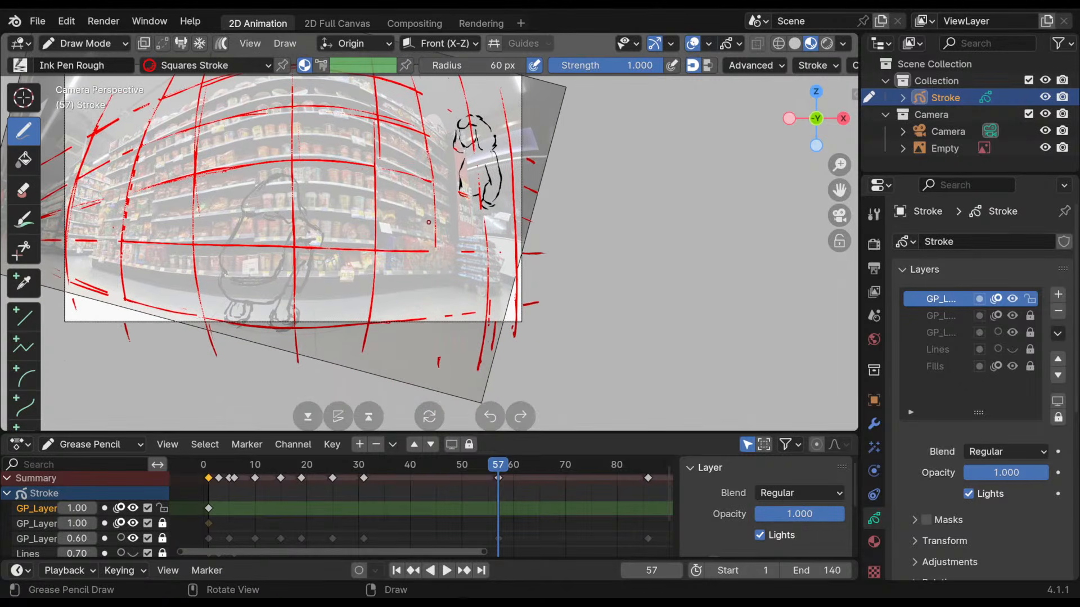
left_click_drag(432, 240, 420, 368)
- Erase the outermost curved vertical guide at the camera frame's right edge
mouse_move(515, 339)
left_mouse_down("ctrl")
mouse_move(514, 245)
mouse_move(516, 288)
left_mouse_up("ctrl")
left_click_drag(508, 135, 501, 93, "ctrl")
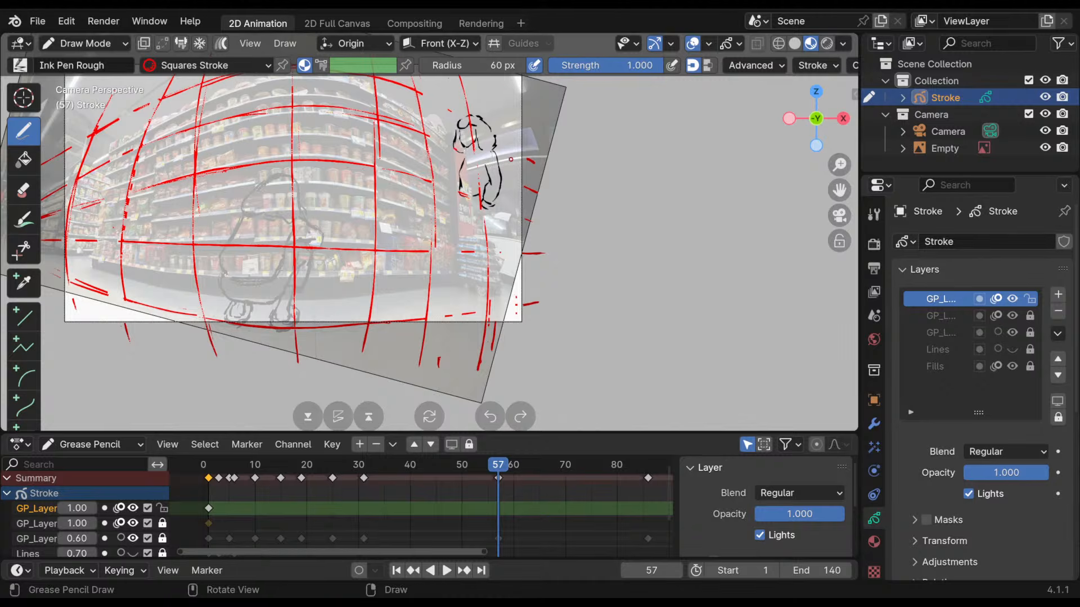
- Draw two curved vertical red grid lines over the right part of the frame with the Squares Stroke material
middle_click_drag(506, 141, 503, 174, "shift")
mouse_move(503, 100)
left_mouse_down()
mouse_move(516, 198)
mouse_move(502, 381)
mouse_move(519, 200)
mouse_move(503, 368)
mouse_move(520, 247)
left_mouse_up()
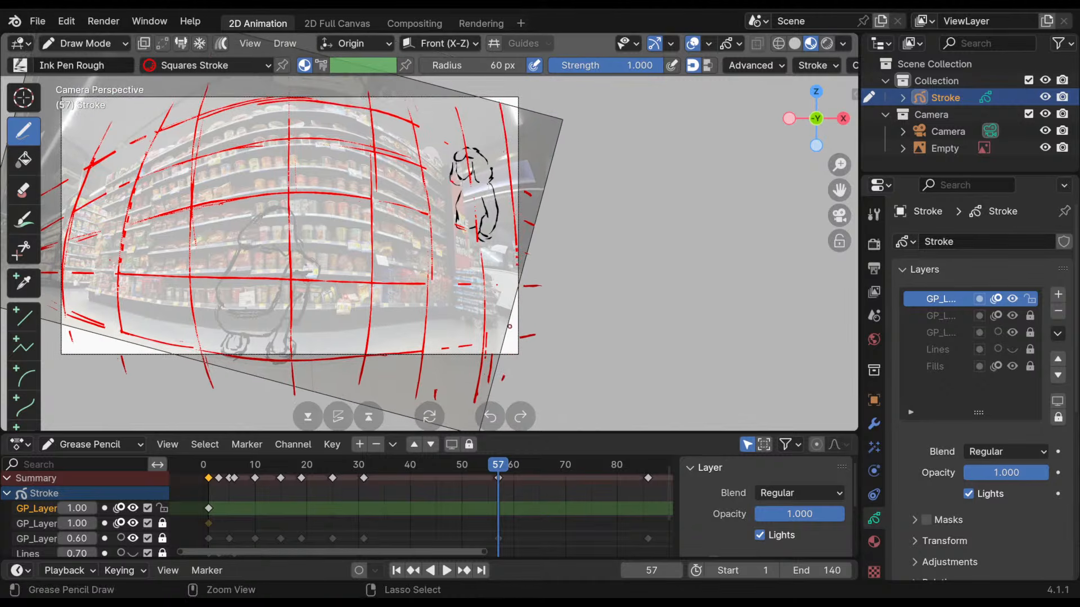
mouse_move(510, 326)
left_mouse_down("ctrl")
mouse_move(502, 103)
mouse_move(515, 313)
mouse_move(506, 391)
left_mouse_up("ctrl")
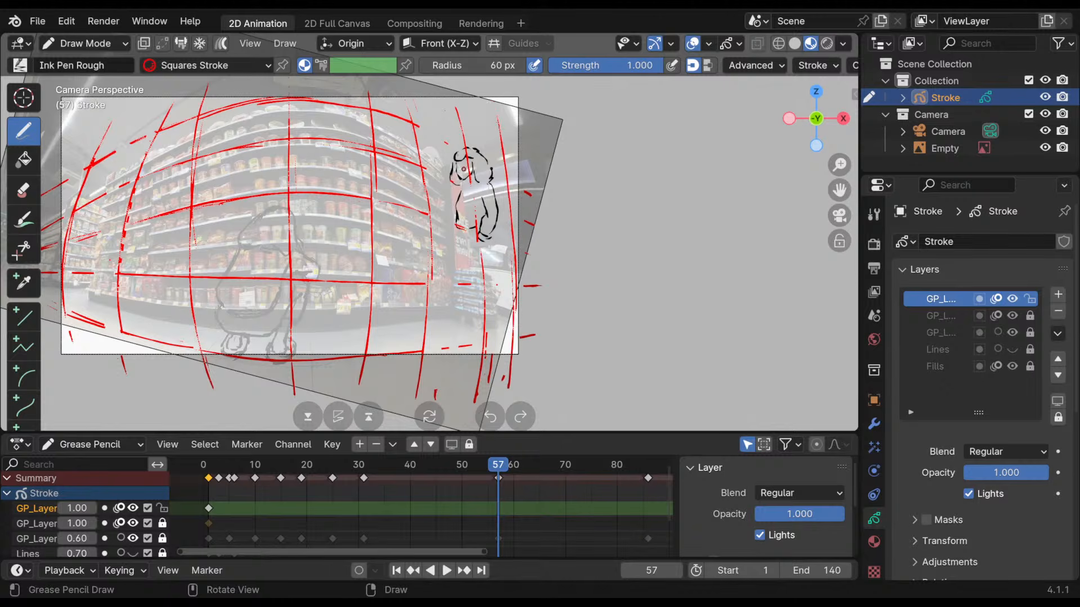
left_click_drag(457, 102, 475, 257)
- Draw horizontal red grid curves from the shelves across the right part of the frame, including one along the floor
mouse_move(458, 155)
left_mouse_down()
mouse_move(471, 153)
mouse_move(531, 229)
left_mouse_up()
left_click_drag(449, 227, 532, 266)
left_click_drag(419, 280, 498, 289)
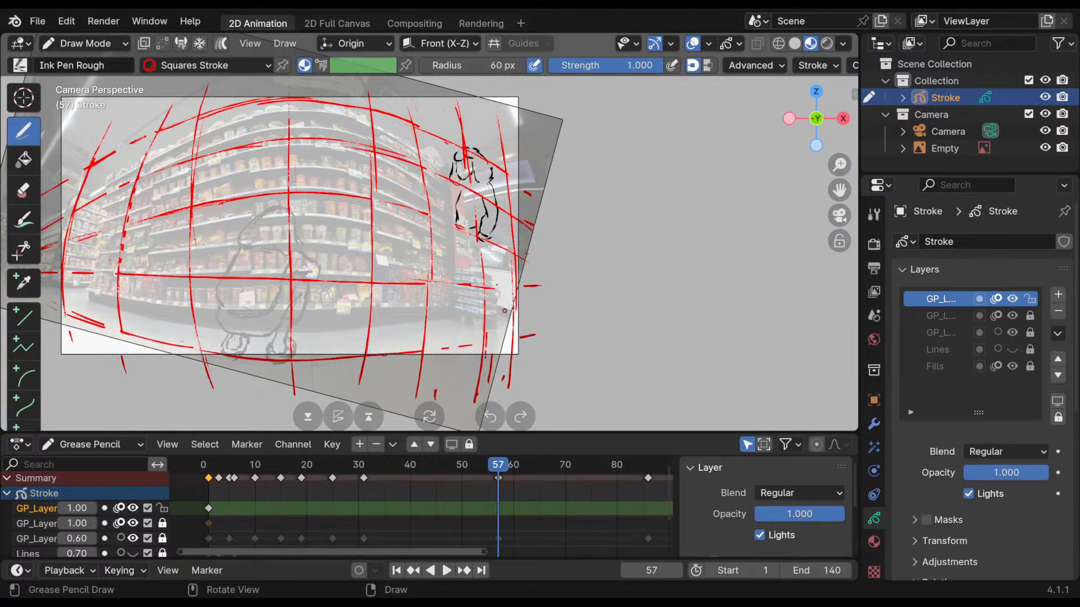
left_click_drag(354, 363, 521, 335)
middle_click_drag(512, 262, 575, 287, "shift")
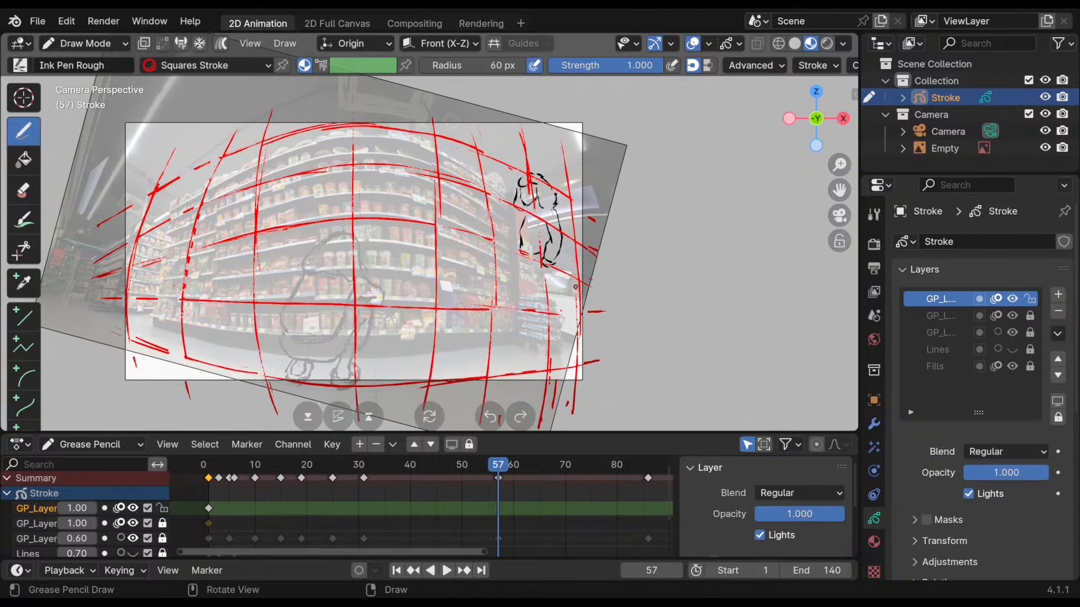
- Erase the right half of the grid curve above the horizon line and redraw it sloping down to the frame's right edge
left_click_drag(442, 230, 533, 255)
mouse_move(318, 221)
left_mouse_down("ctrl")
mouse_move(499, 242)
mouse_move(451, 233)
mouse_move(532, 270)
mouse_move(430, 230)
left_mouse_up("ctrl")
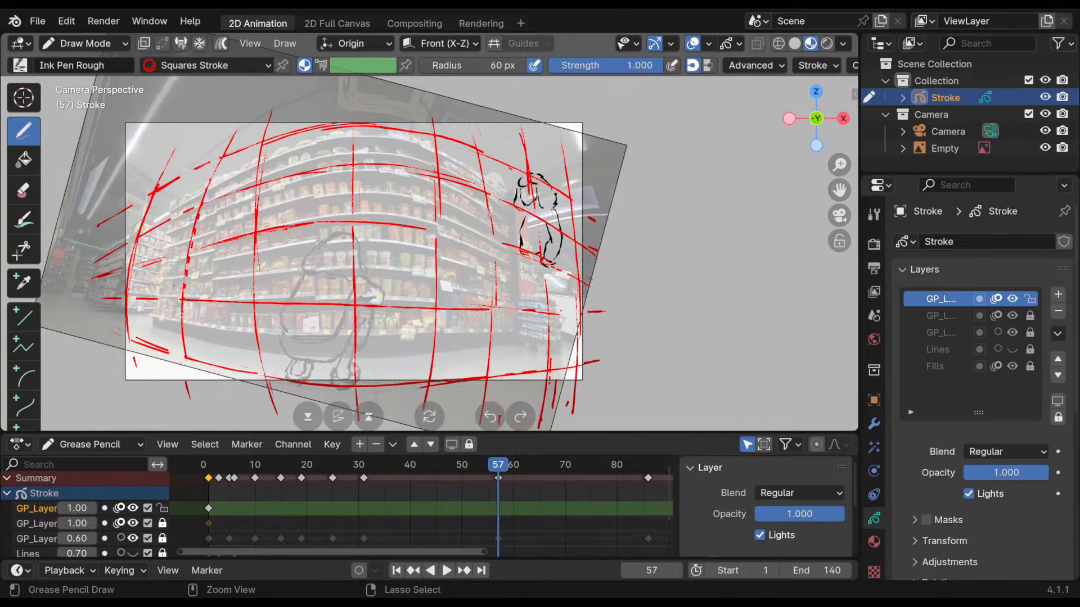
left_click_drag(502, 244, 556, 268, "ctrl")
left_click_drag(451, 231, 589, 286)
left_click_drag(414, 230, 557, 273)
mouse_move(462, 234)
left_mouse_down()
mouse_move(398, 220)
mouse_move(289, 221)
mouse_move(430, 230)
left_mouse_up()
left_click_drag(312, 221, 474, 246)
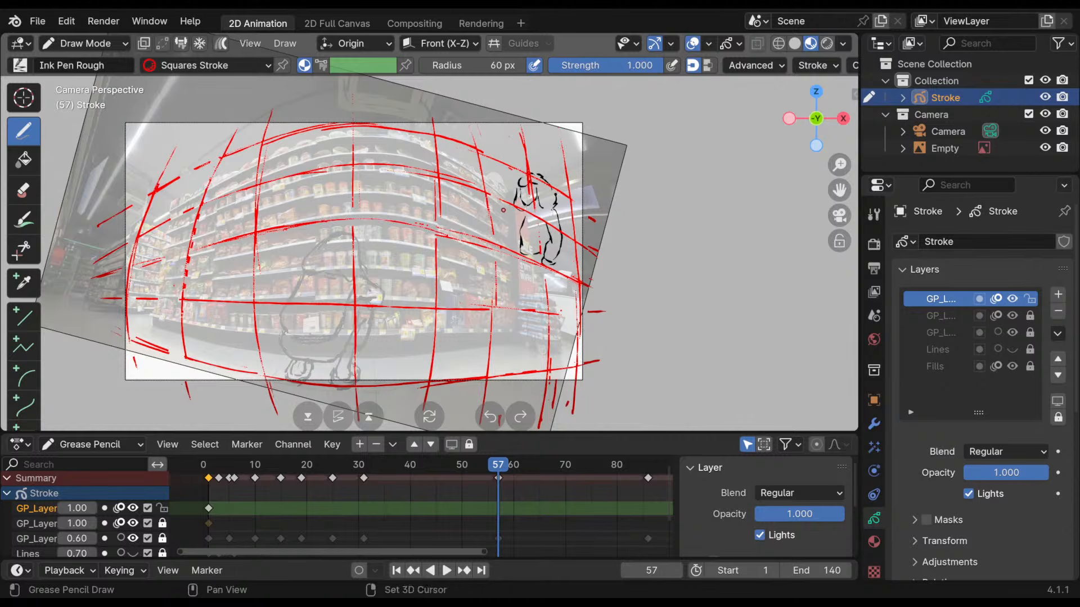
- Refine that middle grid curve and extend the upper-right and horizon grid lines to the frame's right edge
middle_click_drag(534, 231, 505, 220, "shift")
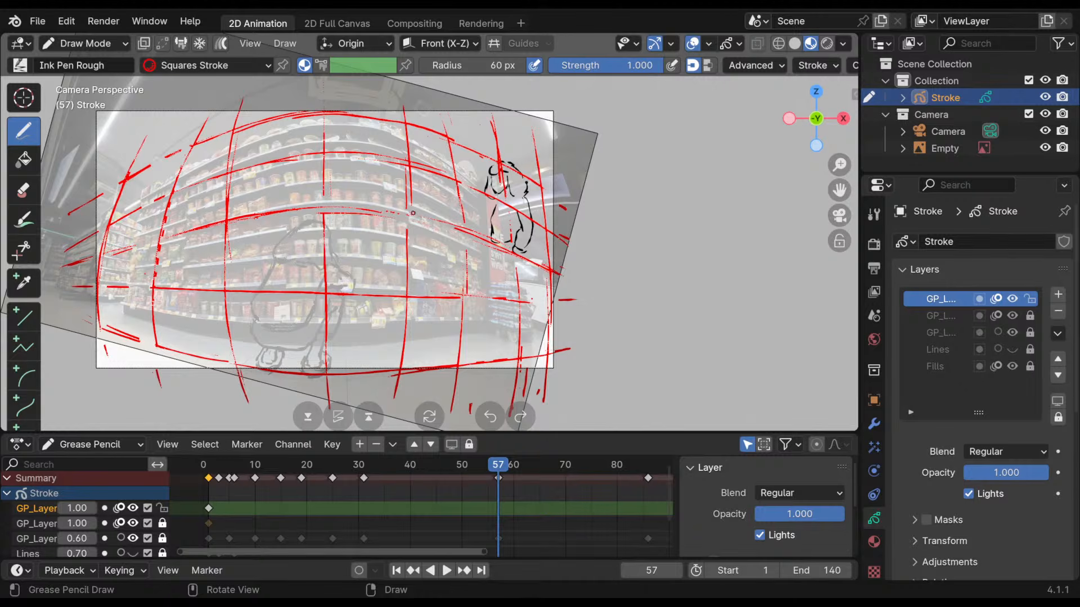
left_click_drag(447, 221, 330, 210)
middle_click_drag(608, 226, 555, 249, "shift")
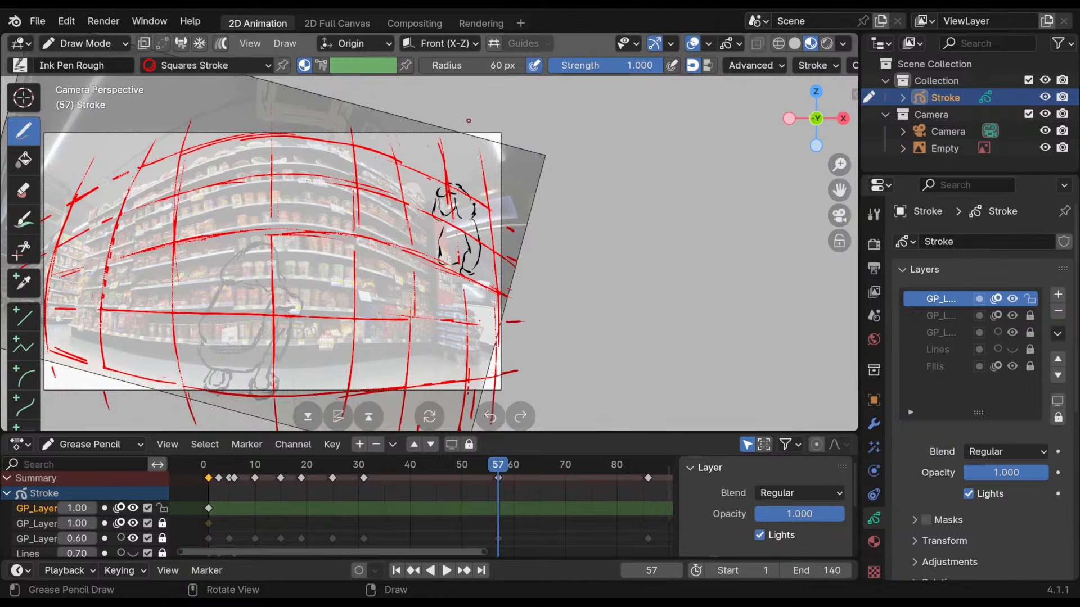
mouse_move(477, 247)
middle_mouse_down("shift")
mouse_move(566, 223)
mouse_move(549, 232)
mouse_move(574, 239)
mouse_move(586, 226)
middle_mouse_up("shift")
left_click_drag(577, 174, 640, 213)
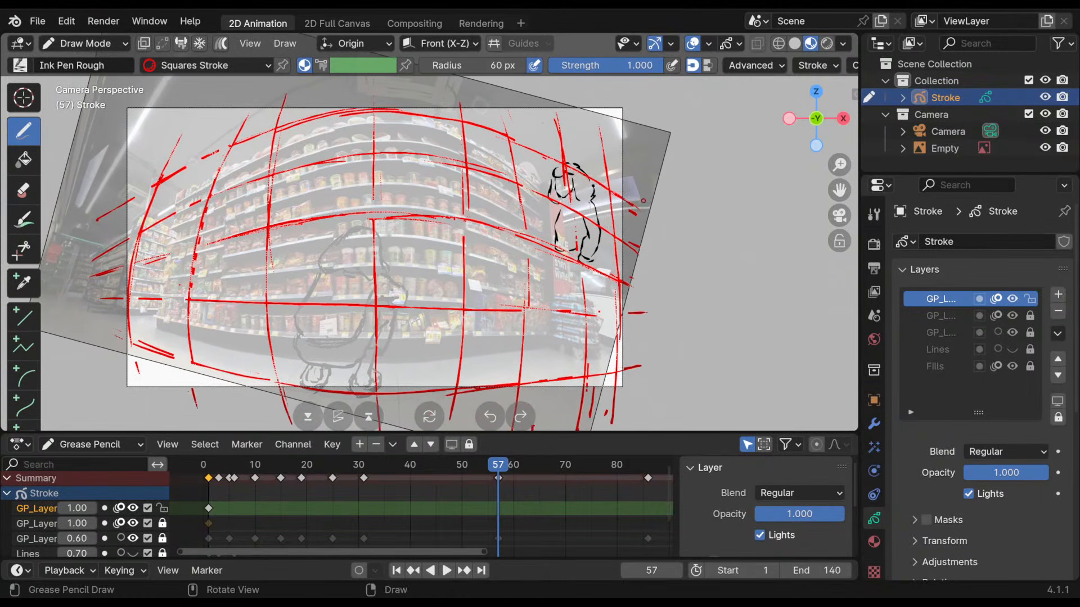
mouse_move(615, 282)
middle_mouse_down("shift")
mouse_move(603, 258)
mouse_move(603, 284)
middle_mouse_up("shift")
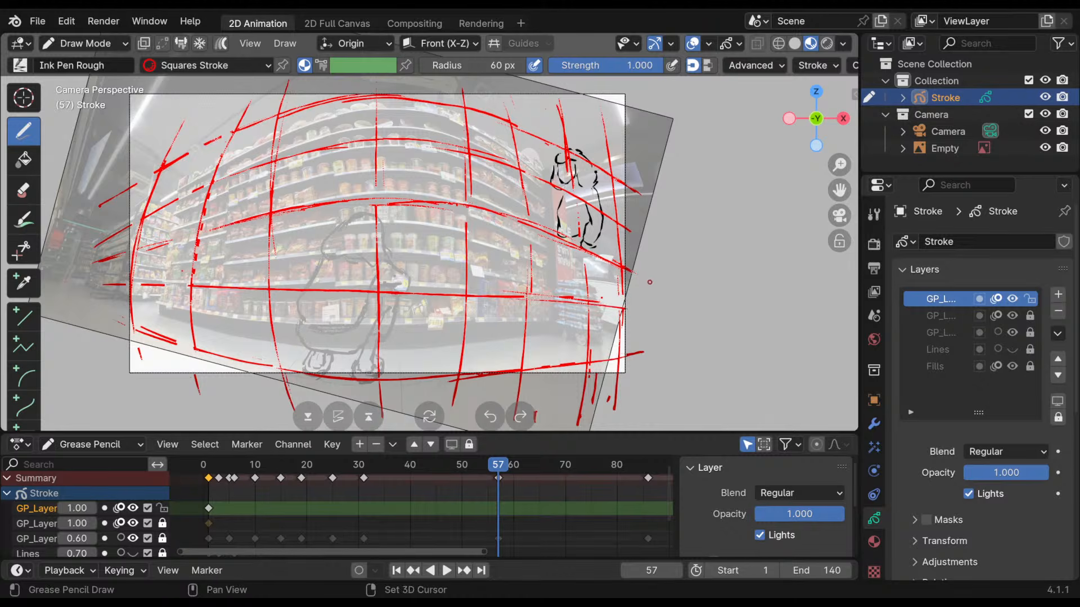
mouse_move(649, 281)
middle_mouse_down("shift")
mouse_move(650, 264)
mouse_move(618, 334)
middle_mouse_up("shift")
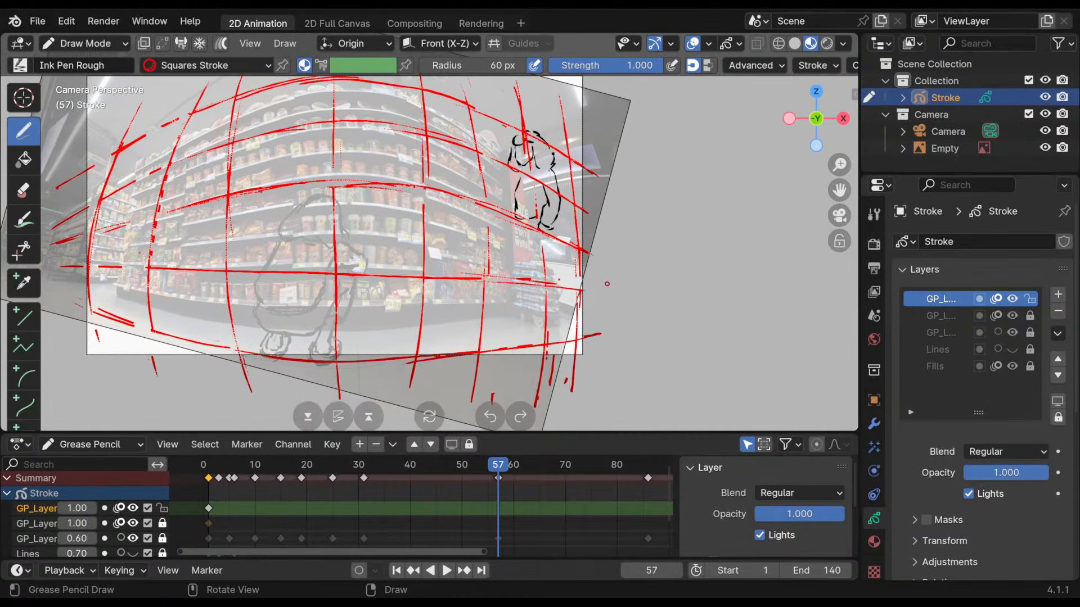
key("ctrl+z")
middle_click_drag(554, 318, 541, 312, "shift")
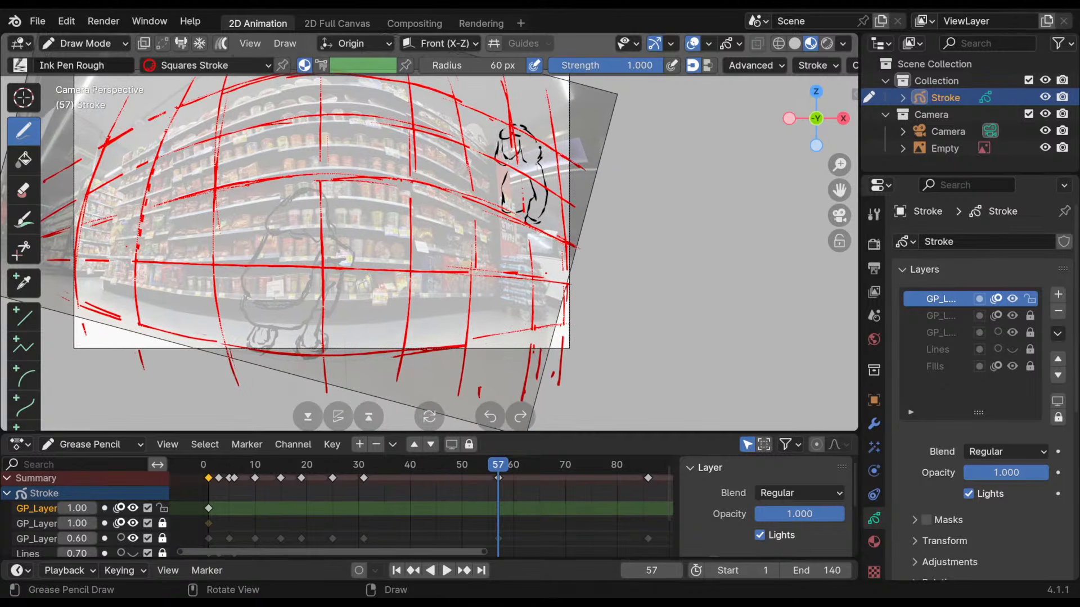
middle_click_drag(629, 282, 616, 308, "shift")
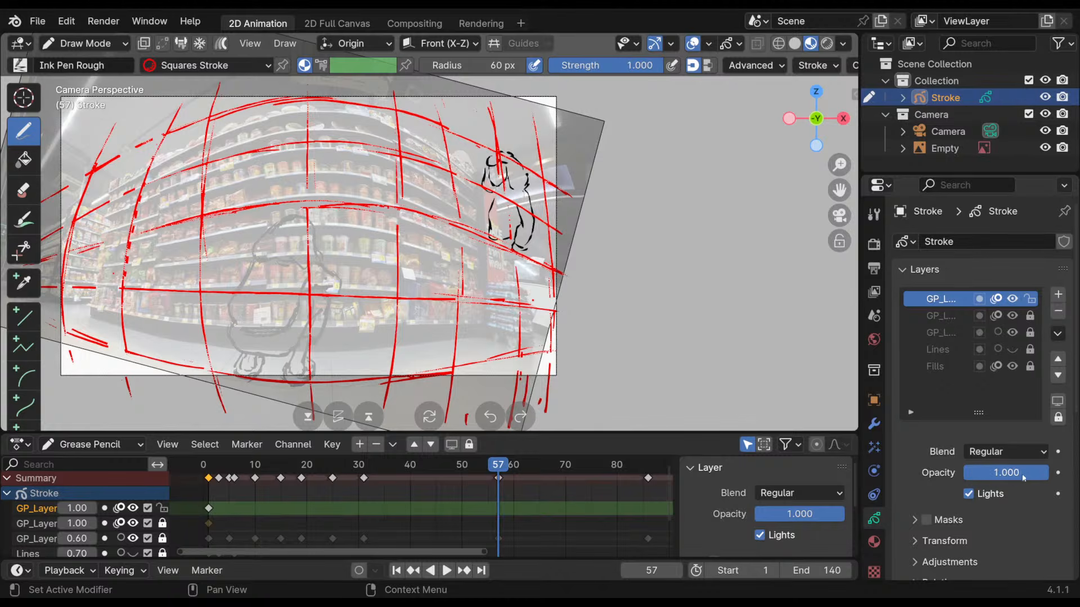
- Lower the red grid layer's opacity to 0.379 and move the layer three places down, just above the Fills layer
left_click_drag(1023, 478, 972, 474)
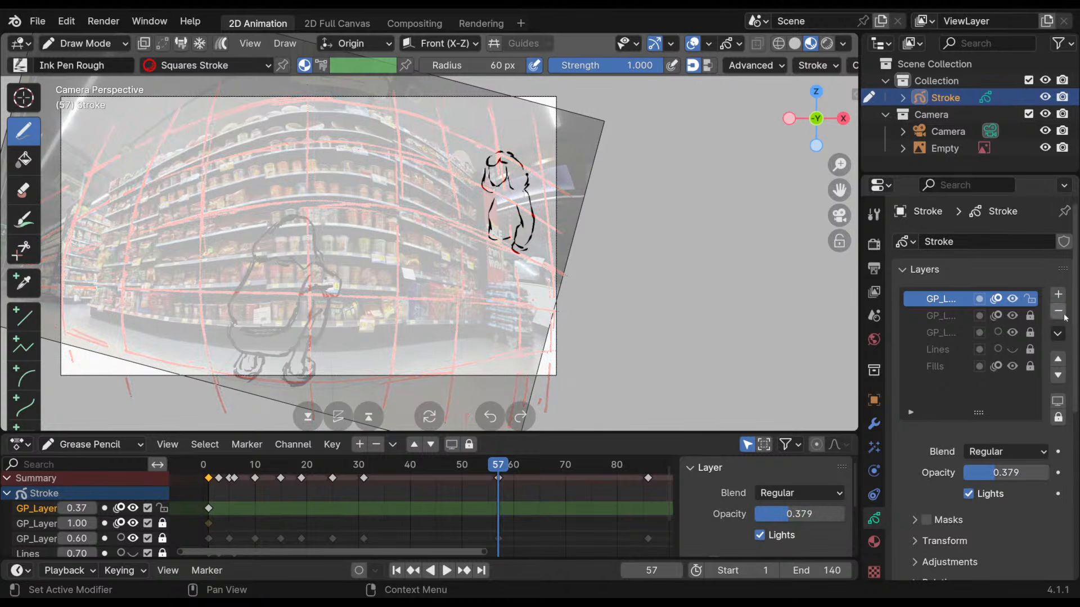
left_click(1057, 376)
left_click(1057, 376)
left_click(1057, 376)
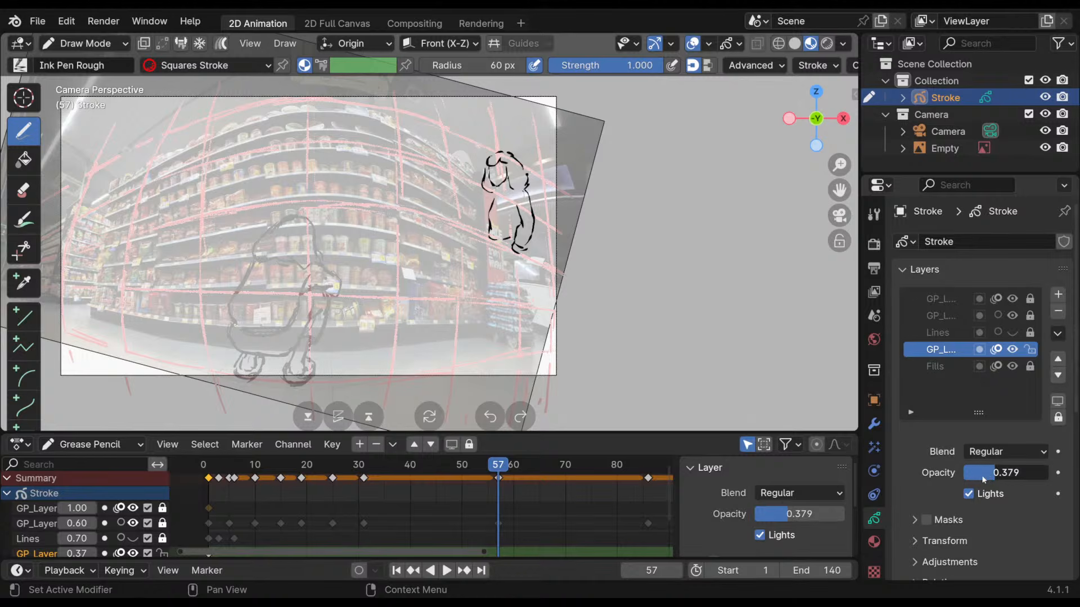
- Make the black character drawing's layer active, check its visibility and unlock it
key("super+n")
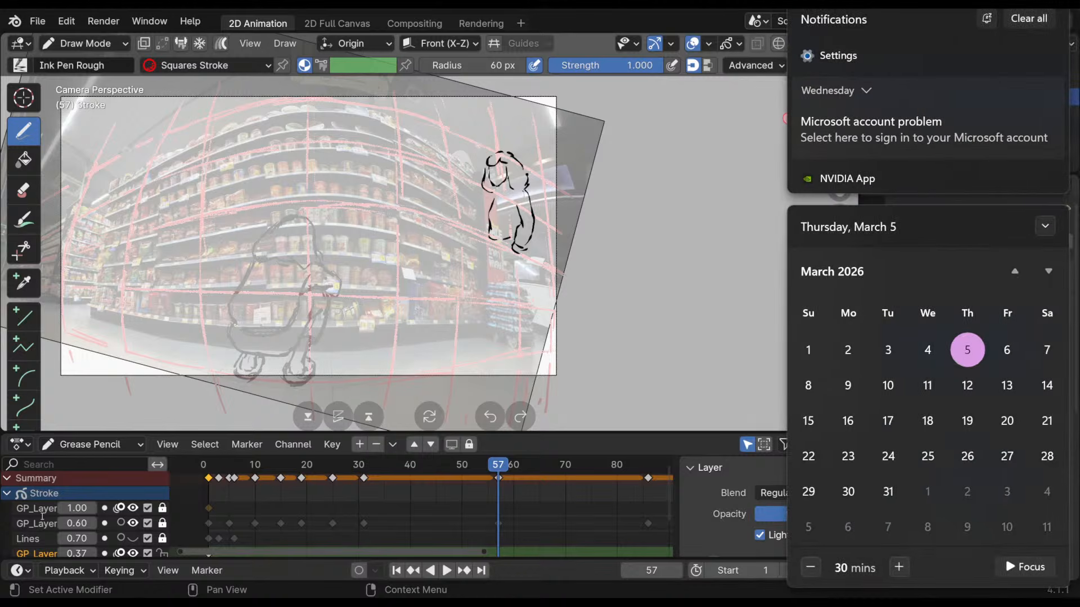
left_click(38, 513)
left_click(34, 512)
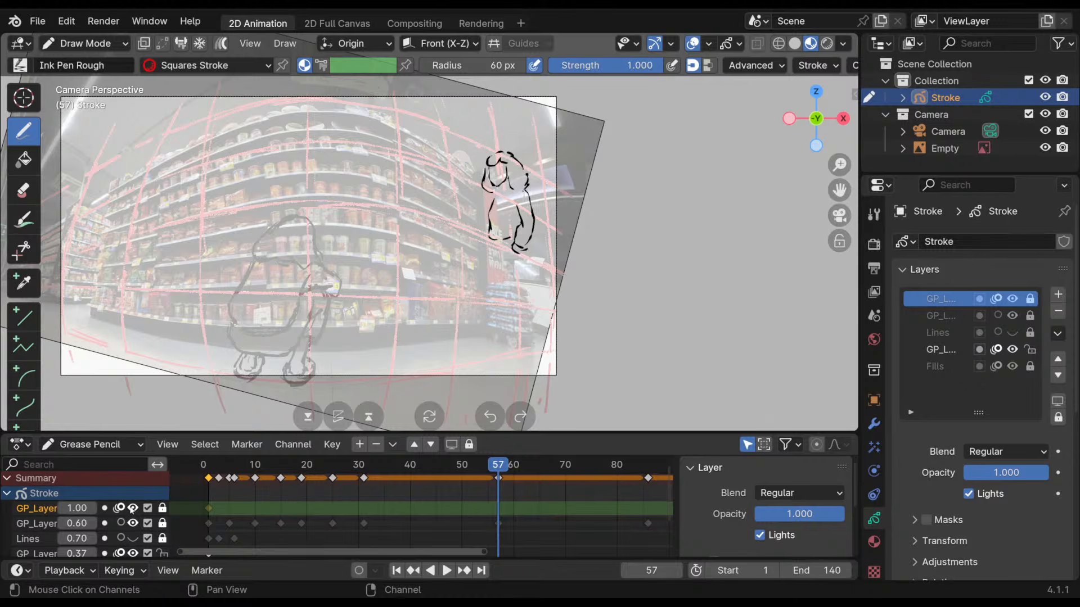
left_click(133, 509)
left_click(133, 509)
left_click(162, 508)
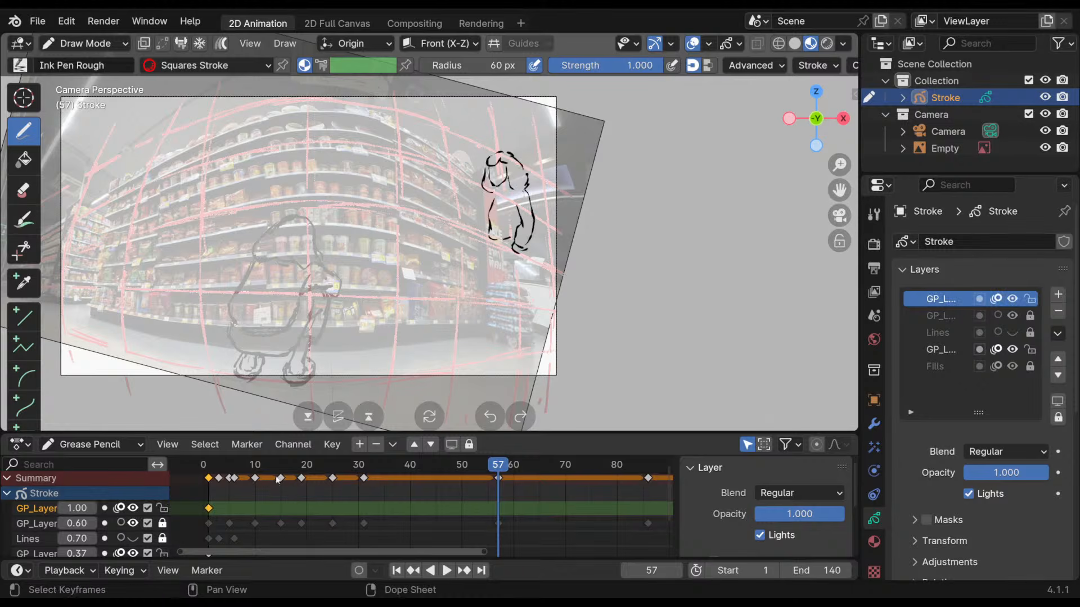
- Jump to frame 1 and switch the brush material to Solid Stroke
key("shift+Left")
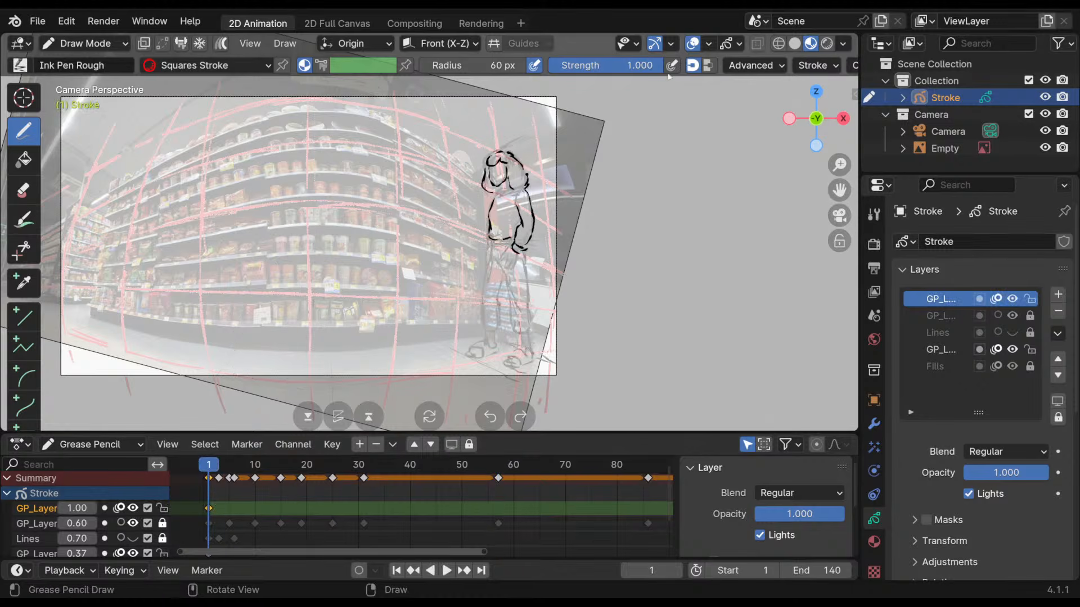
left_click(177, 65)
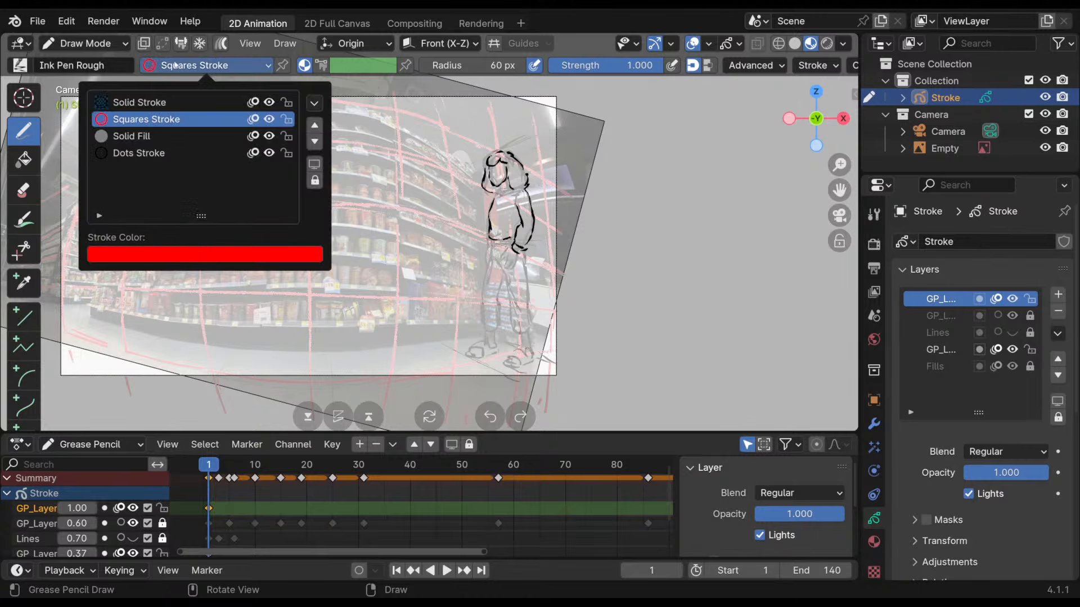
left_click(180, 105)
- Disable onion skinning for the red grid layer and the Fills layer
mouse_move(557, 228)
middle_mouse_down("shift")
mouse_move(491, 230)
mouse_move(494, 254)
mouse_move(484, 220)
middle_mouse_up("shift")
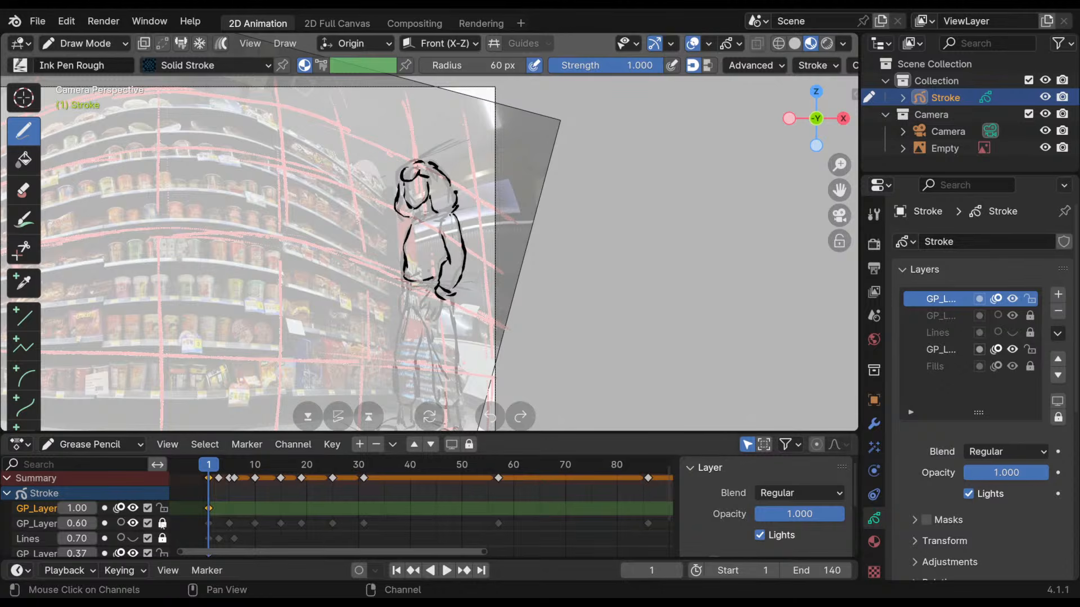
left_click(119, 553)
scroll(84, 523, "down", 2)
left_click(121, 534)
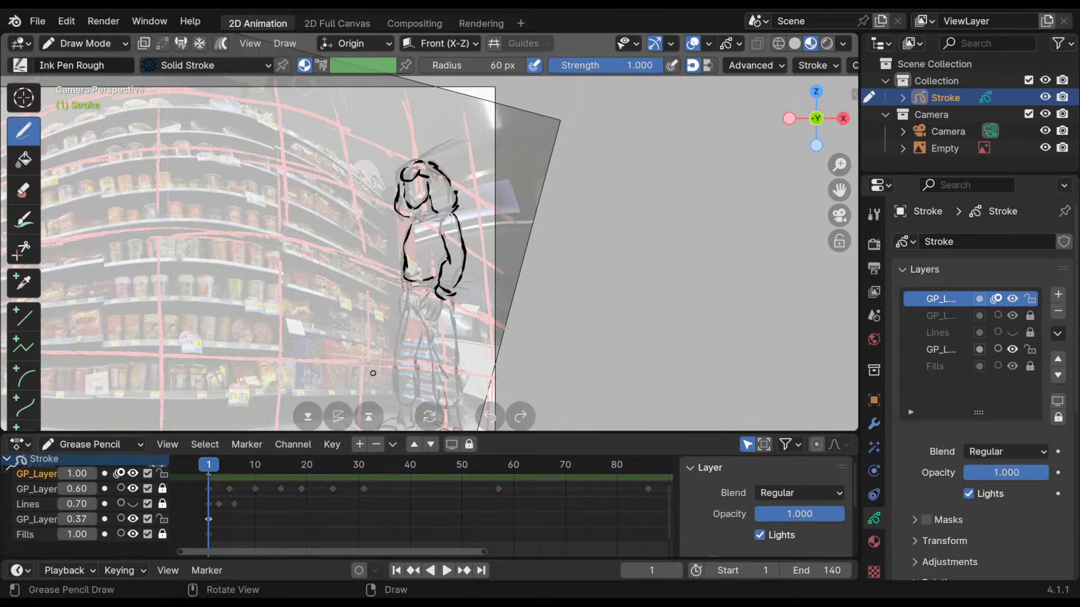
mouse_move(508, 247)
middle_mouse_down("shift")
mouse_move(497, 287)
mouse_move(501, 267)
middle_mouse_up("shift")
middle_click_drag(237, 506, 241, 528, "shift")
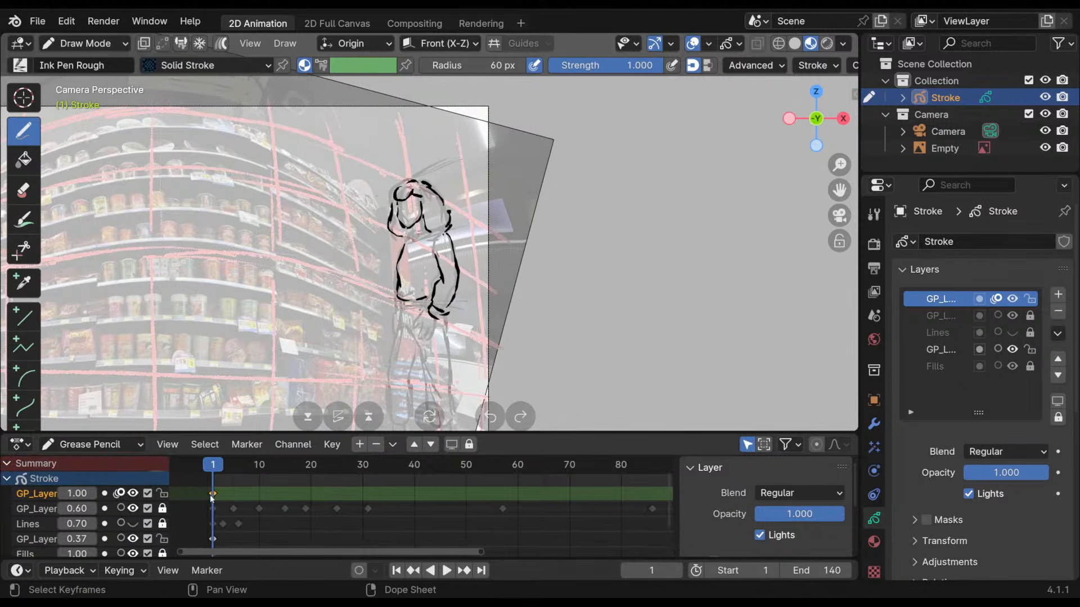
- Check the character layer's visibility, and erase and redraw the character's hair and hanging arm over the rough sketch
left_click(1013, 299)
left_click(1012, 299)
left_click(1012, 298)
left_click(1012, 298)
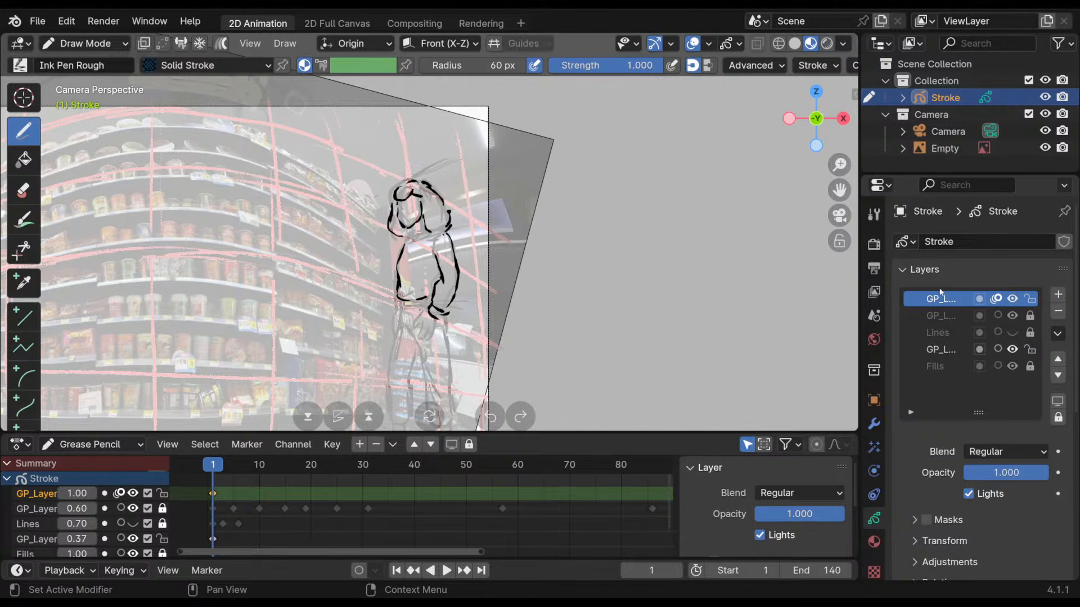
mouse_move(429, 187)
left_mouse_down("ctrl")
mouse_move(448, 231)
mouse_move(415, 224)
mouse_move(409, 185)
mouse_move(393, 204)
mouse_move(416, 220)
mouse_move(389, 201)
mouse_move(427, 211)
left_mouse_up("ctrl")
mouse_move(414, 190)
left_mouse_down()
mouse_move(447, 219)
mouse_move(440, 195)
left_mouse_up()
mouse_move(416, 180)
left_mouse_down()
mouse_move(441, 207)
mouse_move(399, 230)
mouse_move(386, 219)
mouse_move(396, 238)
mouse_move(413, 230)
left_mouse_up()
key("ctrl+z")
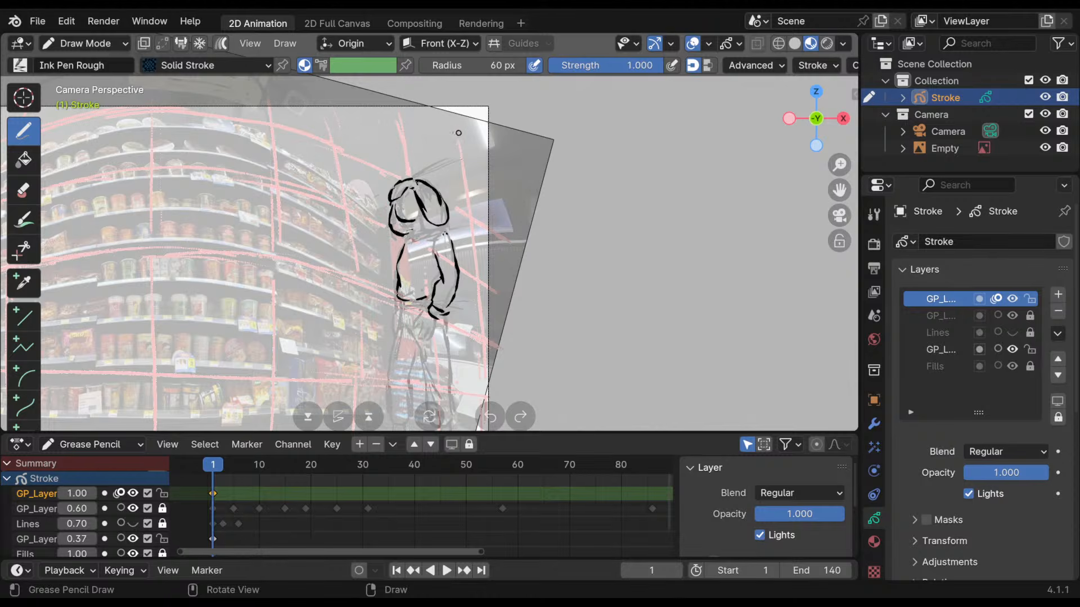
middle_click_drag(470, 194, 463, 176, "shift")
mouse_move(441, 217)
left_mouse_down("ctrl")
mouse_move(457, 260)
mouse_move(438, 296)
mouse_move(433, 256)
mouse_move(435, 292)
mouse_move(462, 232)
mouse_move(457, 241)
left_mouse_up("ctrl")
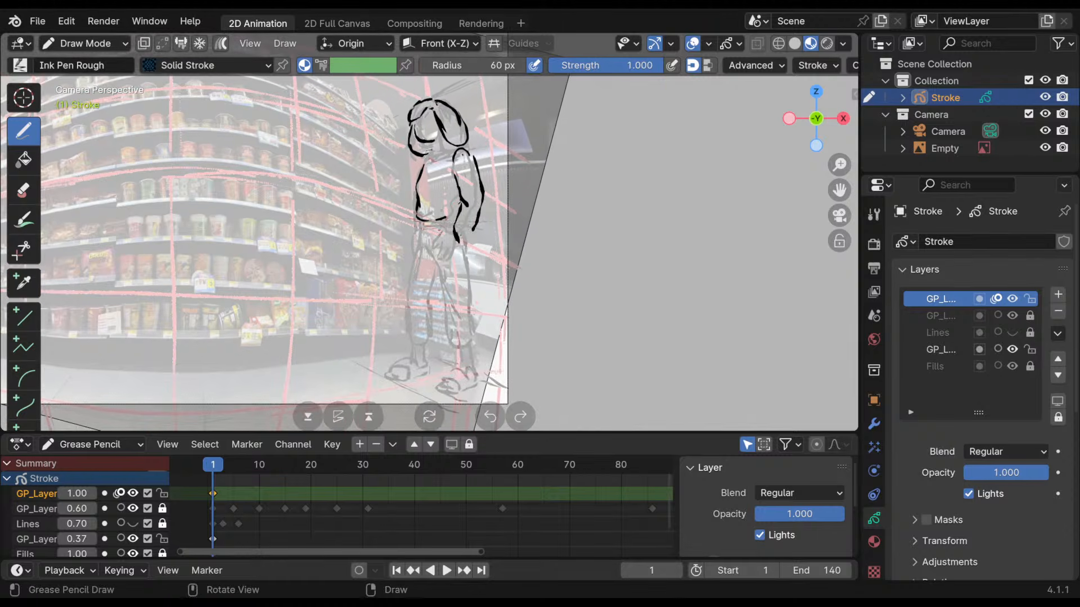
- Draw the outer and inner outlines and the hem of the character's front trouser leg
mouse_move(465, 258)
middle_mouse_down("shift")
mouse_move(454, 225)
mouse_move(442, 221)
mouse_move(439, 246)
mouse_move(453, 222)
middle_mouse_up("shift")
left_click_drag(374, 172, 358, 257)
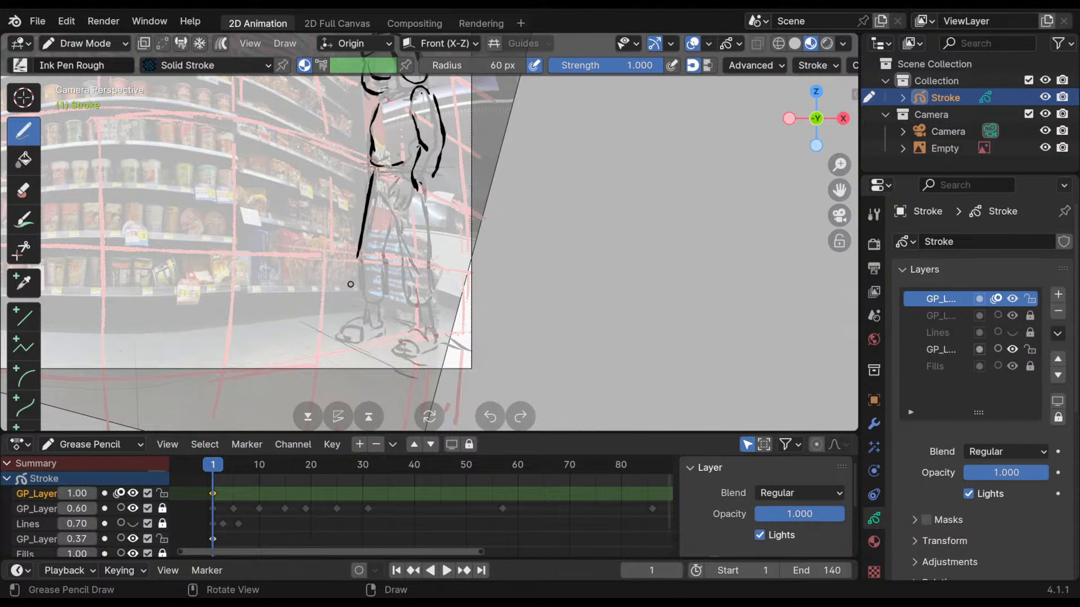
key("ctrl+z")
left_click_drag(373, 177, 347, 307)
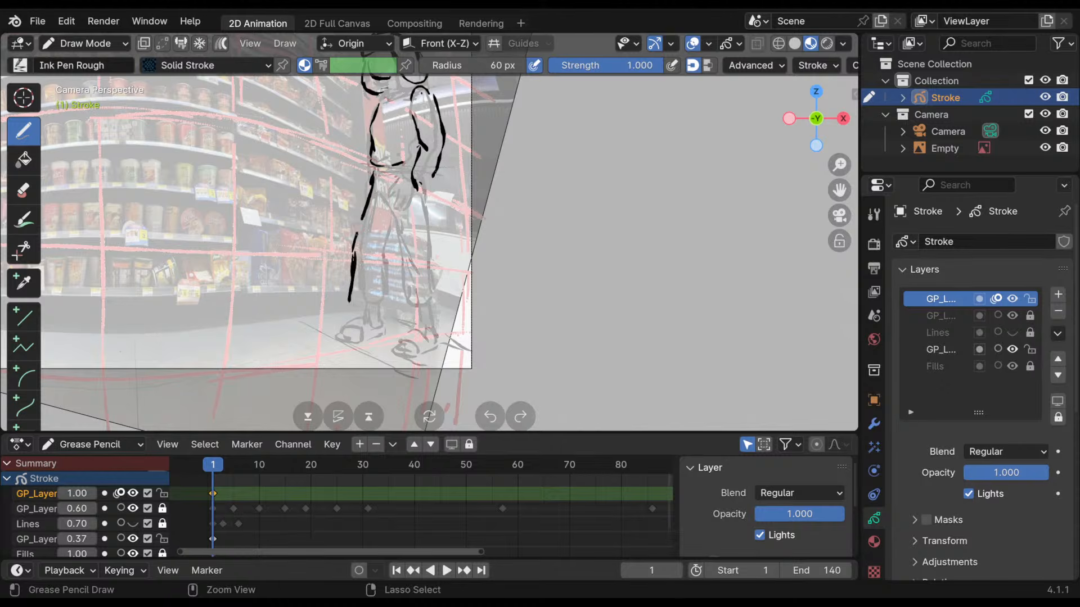
key("ctrl+z")
mouse_move(359, 223)
left_mouse_down()
mouse_move(350, 294)
mouse_move(366, 299)
mouse_move(391, 220)
left_mouse_up()
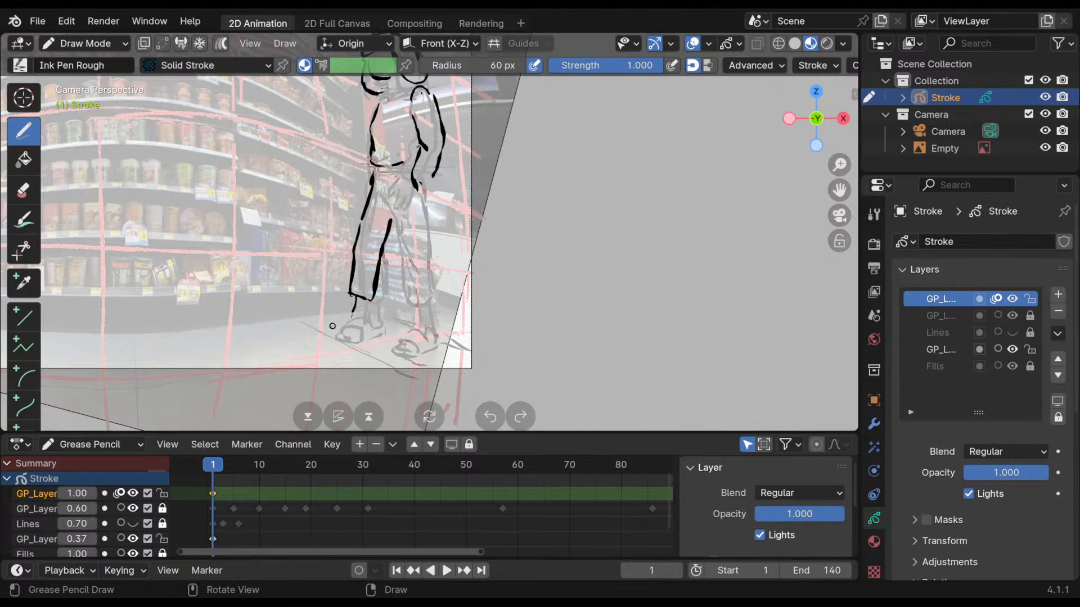
- Draw the ankle and sandal below the front trouser leg, undoing unsatisfactory strokes
mouse_move(342, 316)
left_mouse_down()
mouse_move(358, 314)
mouse_move(349, 345)
left_mouse_up()
key("ctrl+z")
key("ctrl+z")
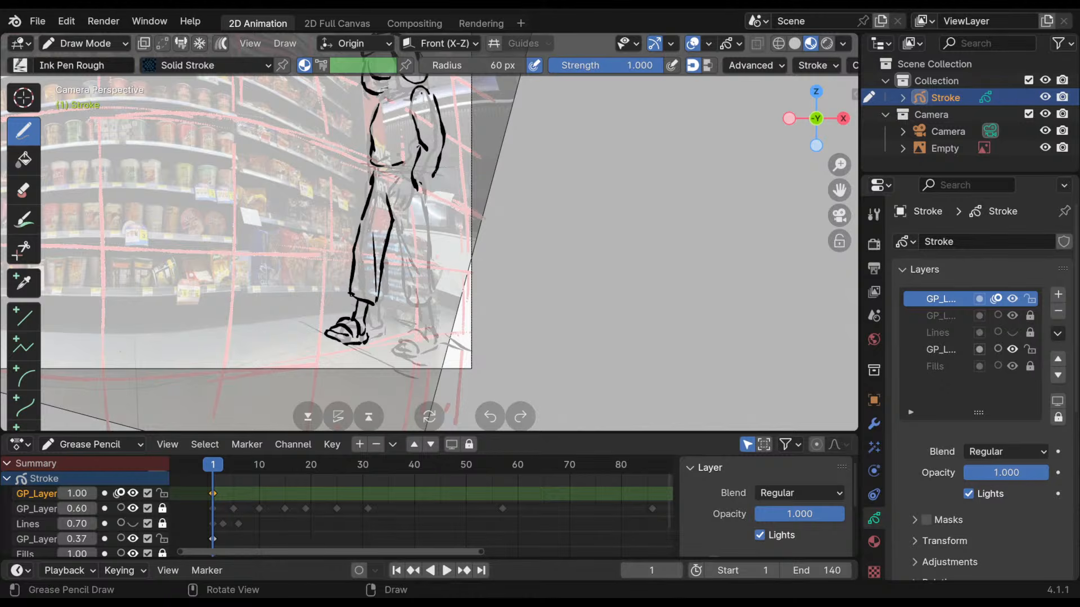
- Draw the inner line, hem and outer line of the character's rear trouser leg
mouse_move(396, 228)
left_mouse_down()
mouse_move(426, 301)
mouse_move(439, 284)
mouse_move(434, 250)
left_mouse_up()
key("ctrl+z")
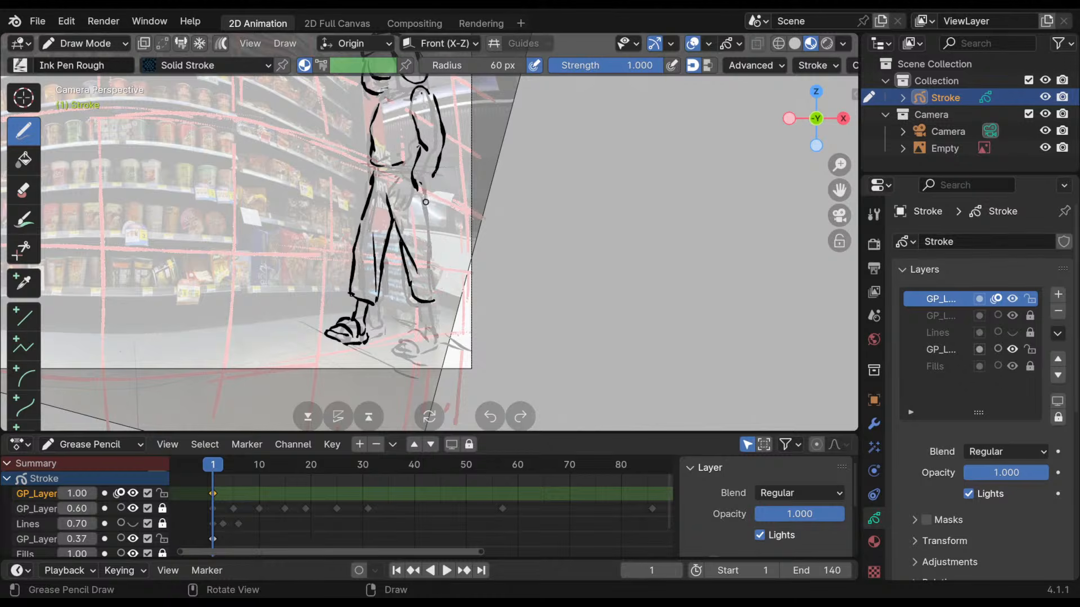
left_click_drag(425, 200, 438, 293)
- Redraw the front trouser leg's outer line, hem and lower inner line with a wider flare, undoing stray strokes
mouse_move(371, 185)
left_mouse_down()
mouse_move(354, 220)
mouse_move(350, 292)
left_mouse_up()
left_click_drag(373, 175, 348, 287)
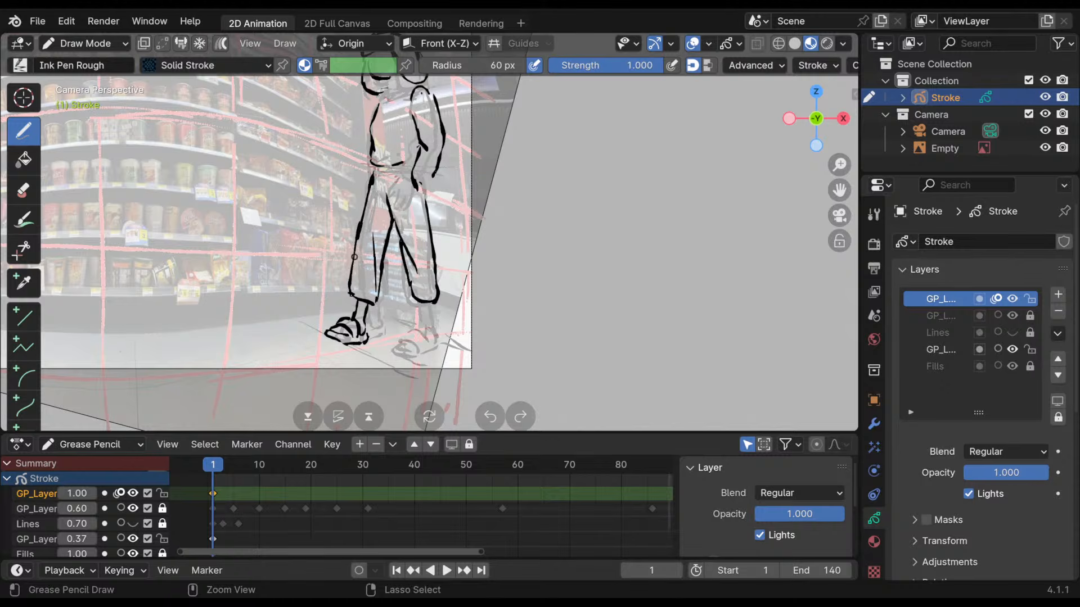
key("ctrl+z")
mouse_move(359, 232)
left_mouse_down()
mouse_move(343, 290)
mouse_move(376, 253)
mouse_move(364, 300)
left_mouse_up()
left_click_drag(344, 290, 358, 299)
mouse_move(368, 242)
left_mouse_down()
mouse_move(365, 295)
mouse_move(345, 288)
mouse_move(366, 298)
left_mouse_up()
left_click_drag(345, 289, 370, 299)
mouse_move(367, 249)
left_mouse_down("ctrl")
mouse_move(365, 300)
mouse_move(345, 283)
mouse_move(365, 301)
left_mouse_up("ctrl")
left_click_drag(369, 288, 365, 301)
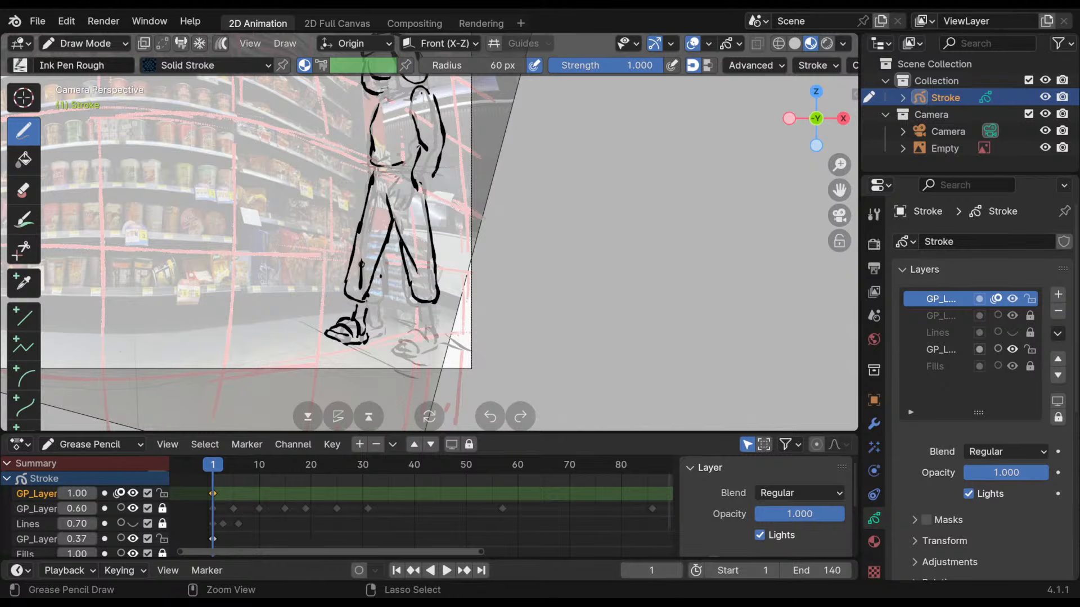
key("ctrl+z")
key("ctrl+z")
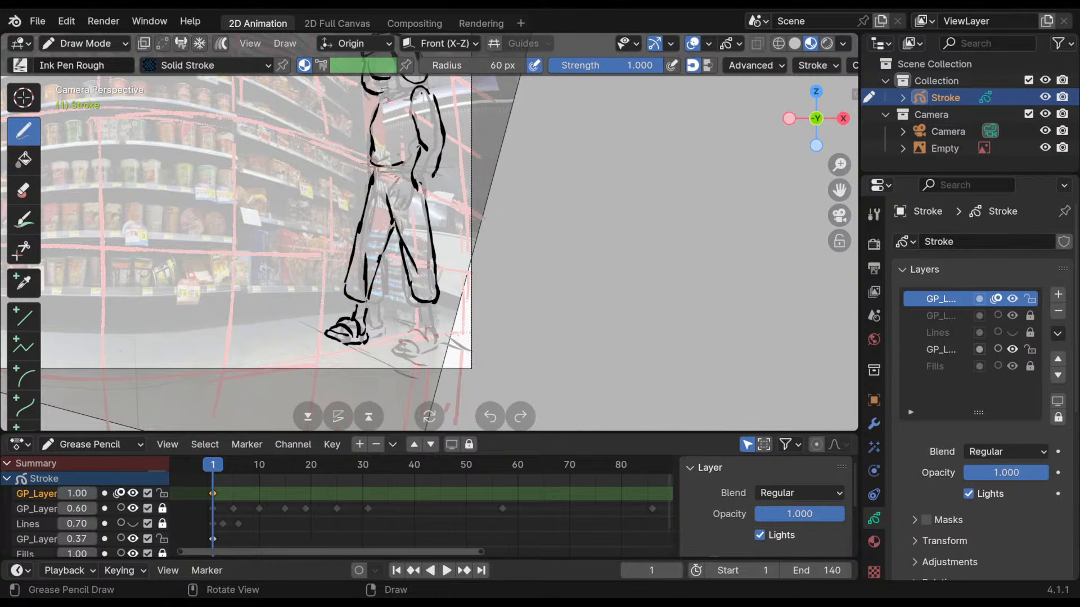
middle_click_drag(389, 238, 437, 212, "shift")
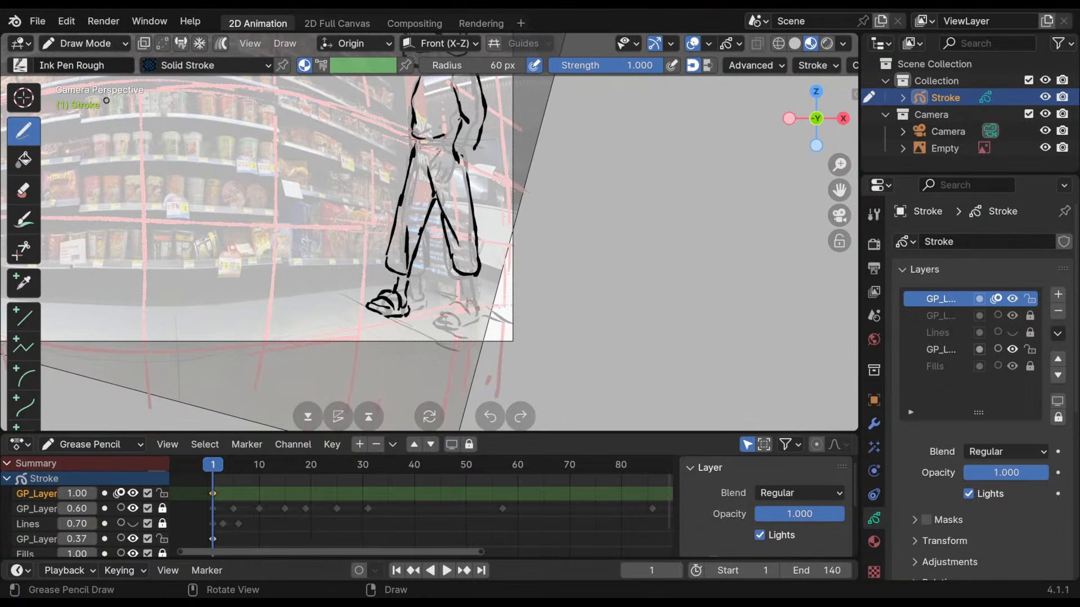
- Move the front ankle and sandal strokes about 0.13 m forward, rotate them slightly to meet the trouser leg, and return to Draw Mode
left_click(85, 44)
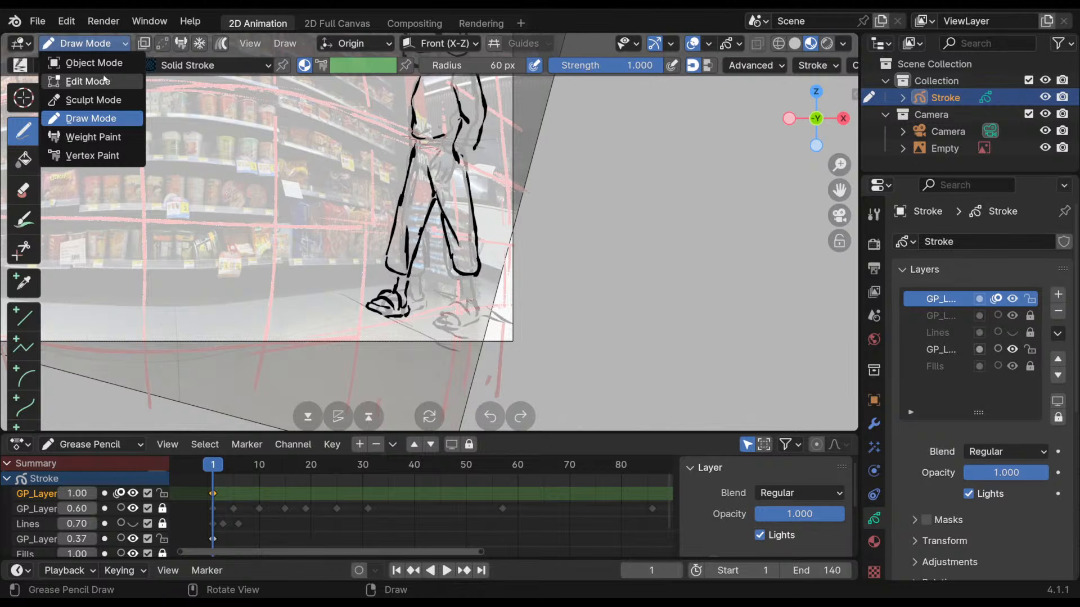
left_click(108, 81)
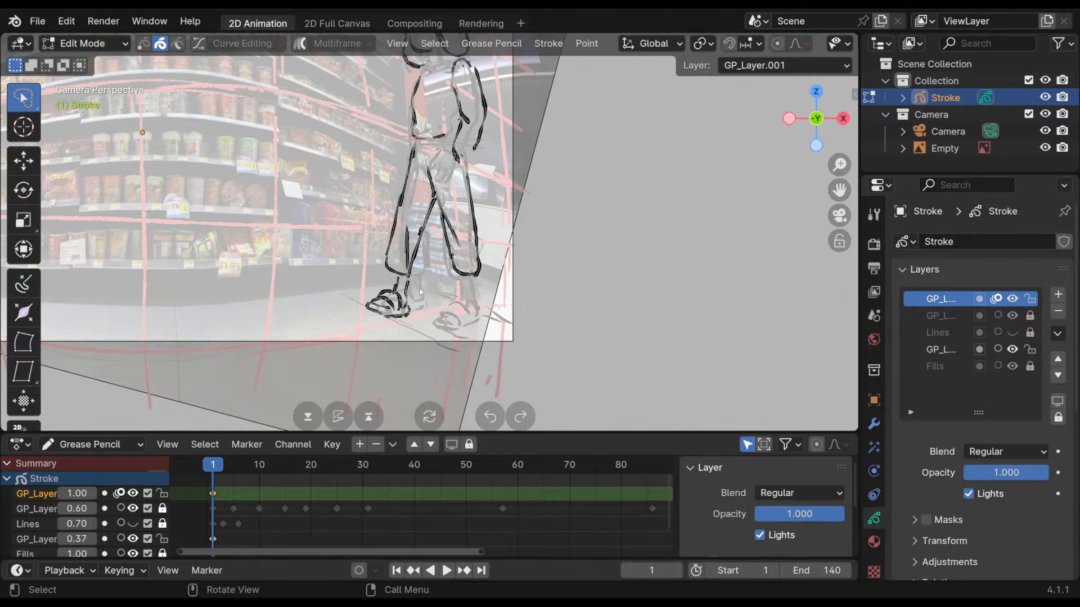
left_click_drag(353, 281, 423, 316)
middle_click_drag(394, 523, 388, 507)
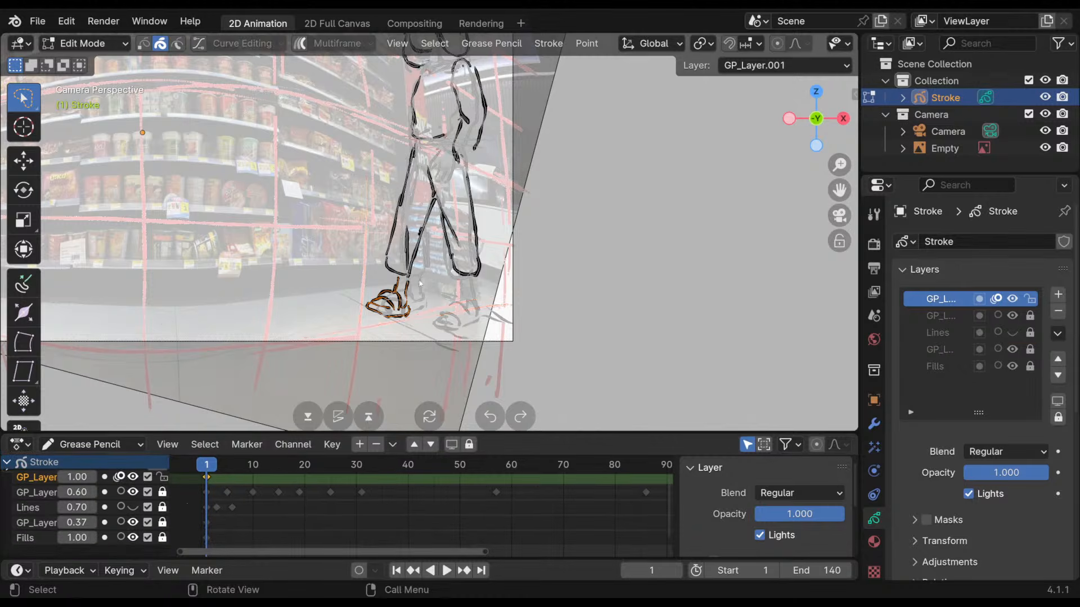
key("g")
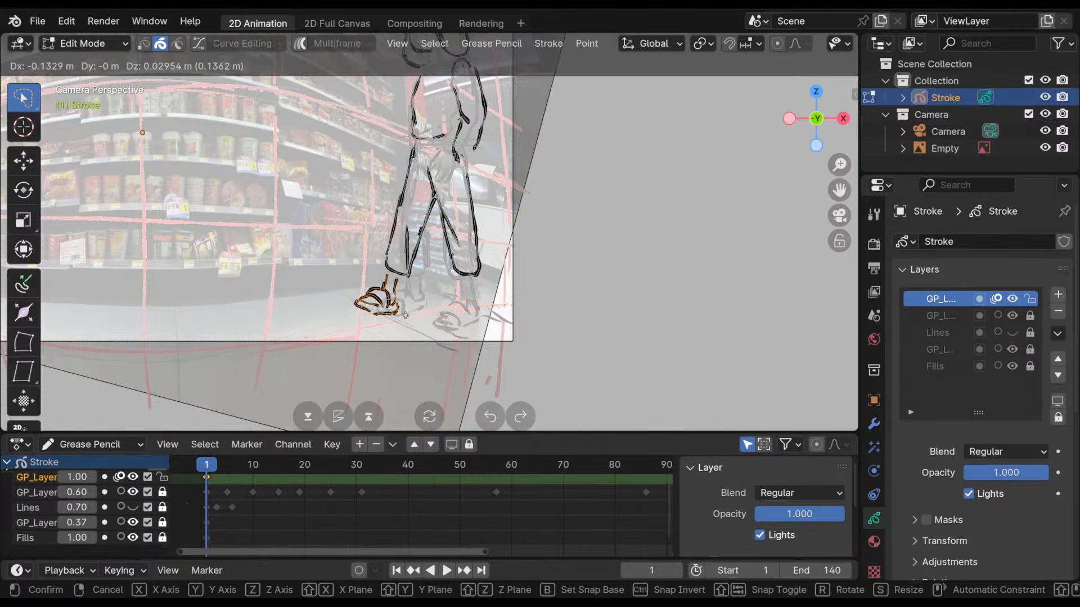
left_click(406, 320)
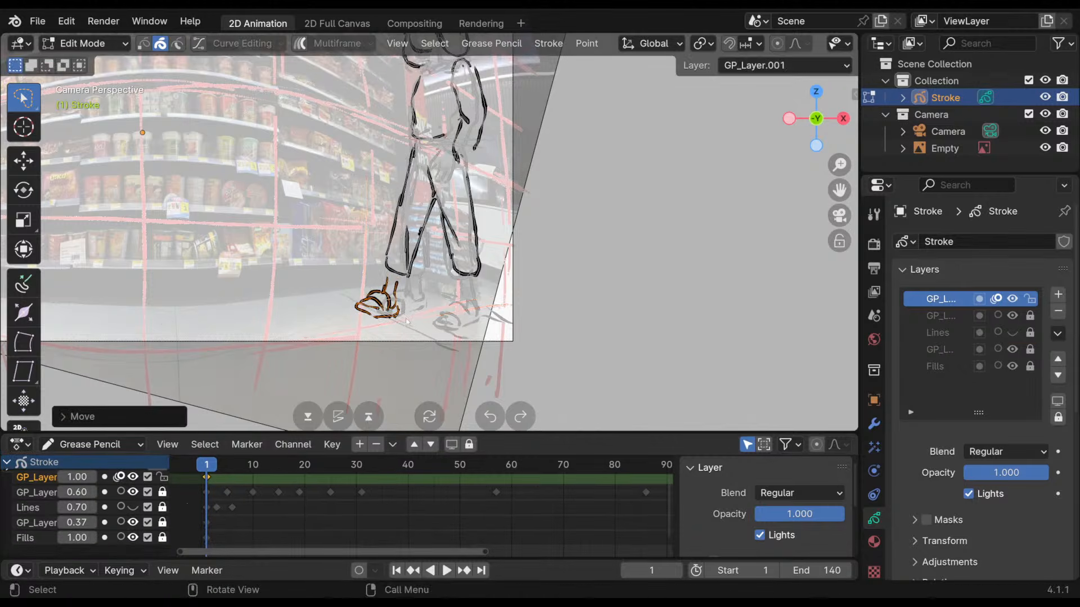
key("r")
left_click(440, 313)
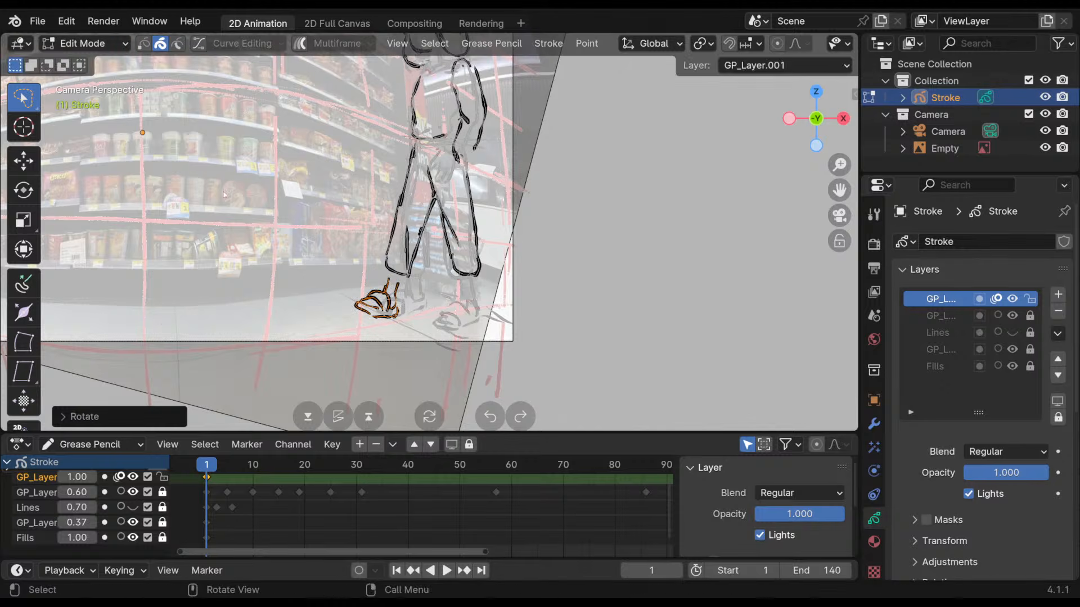
left_click(85, 43)
left_click(91, 117)
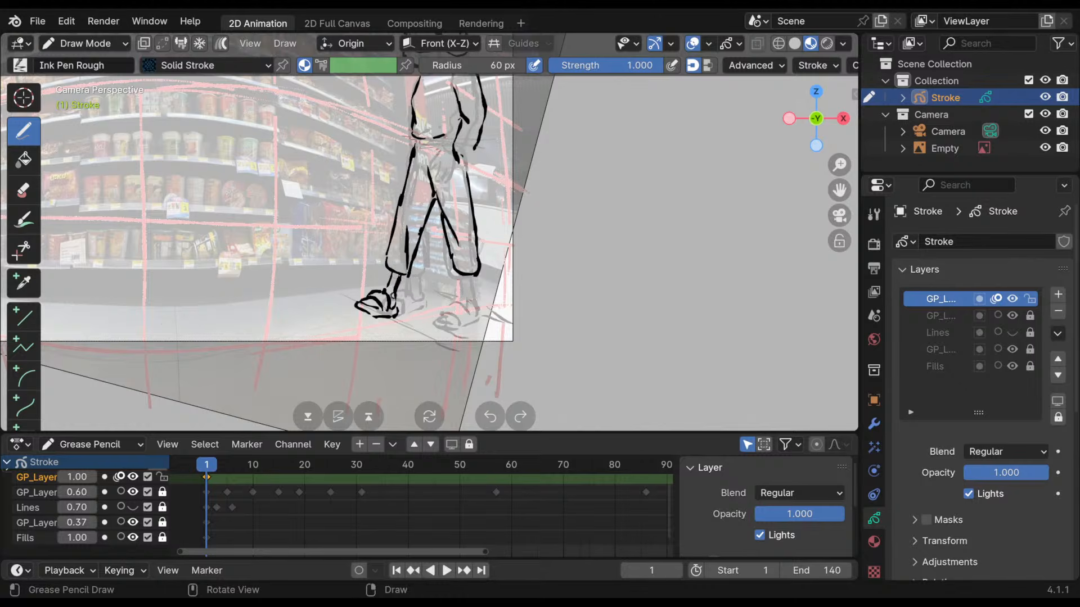
- Draw the ankle and sandal below the character's rear trouser leg, undoing unsatisfactory strokes
middle_click_drag(443, 161, 427, 173, "shift")
mouse_move(449, 290)
left_mouse_down()
mouse_move(458, 331)
mouse_move(434, 333)
mouse_move(459, 336)
mouse_move(430, 340)
mouse_move(444, 340)
left_mouse_up()
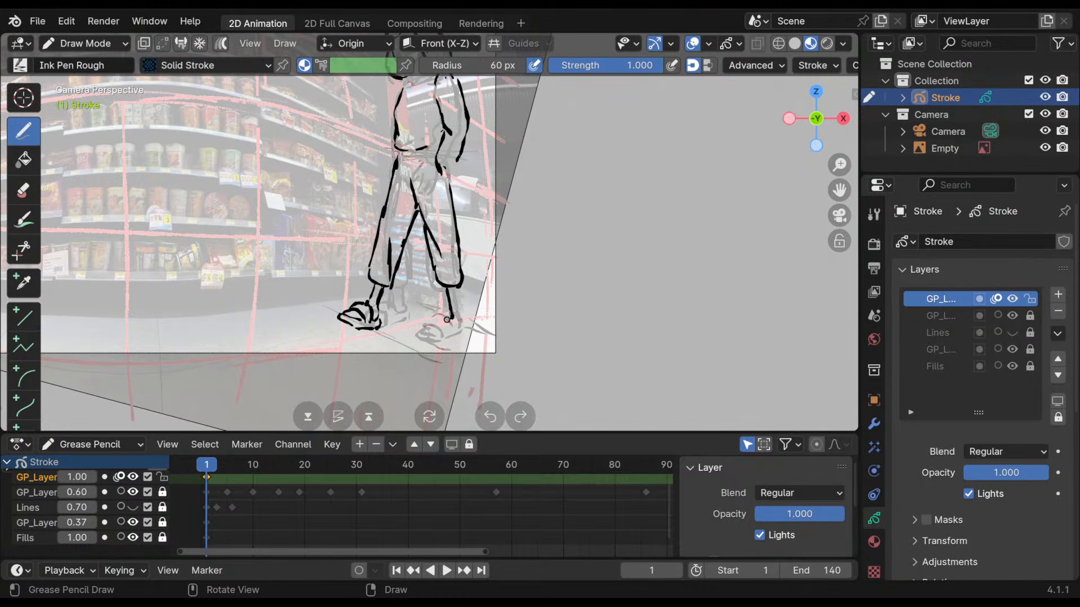
key("ctrl+z")
key("ctrl+z")
key("ctrl+z")
key("ctrl+z")
key("ctrl+z")
key("ctrl+z")
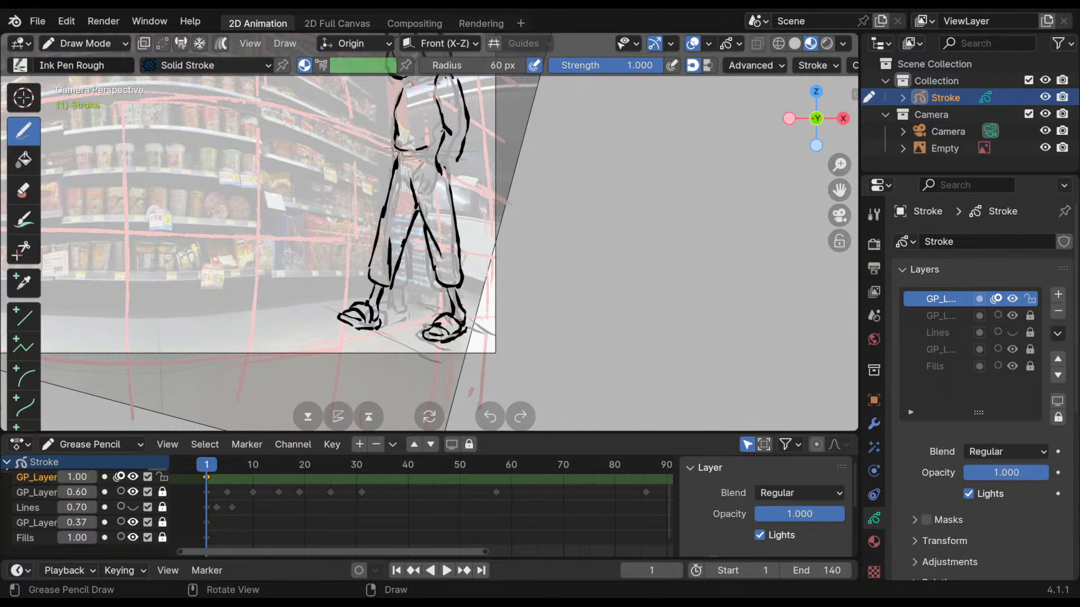
key("ctrl+z")
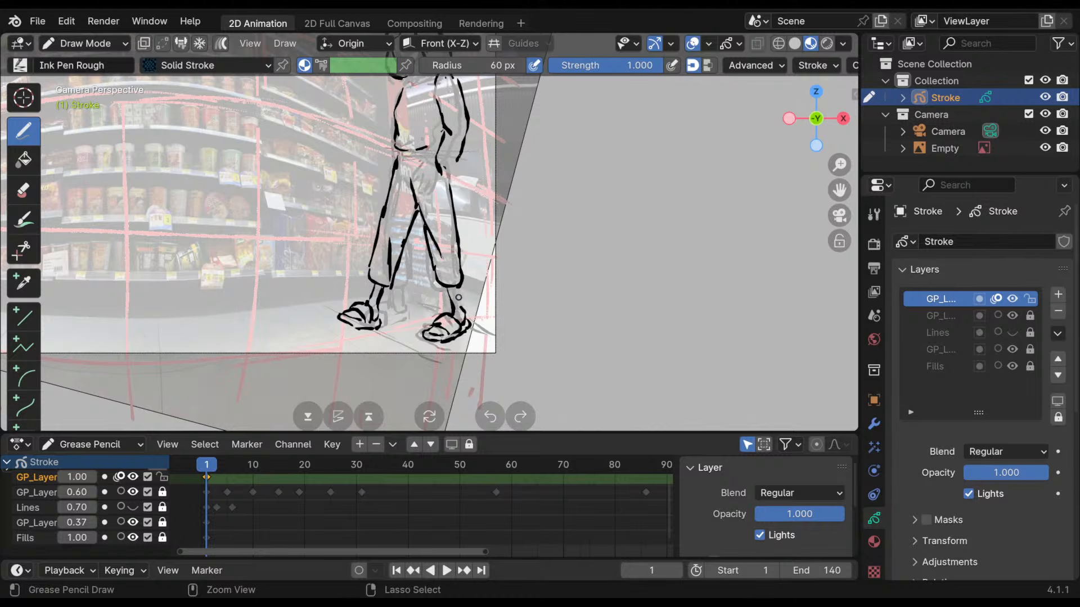
left_click_drag(459, 289, 464, 308)
- Compare the inked figure with the rough sketch by briefly hiding the ink layer
middle_click_drag(477, 214, 489, 296, "shift")
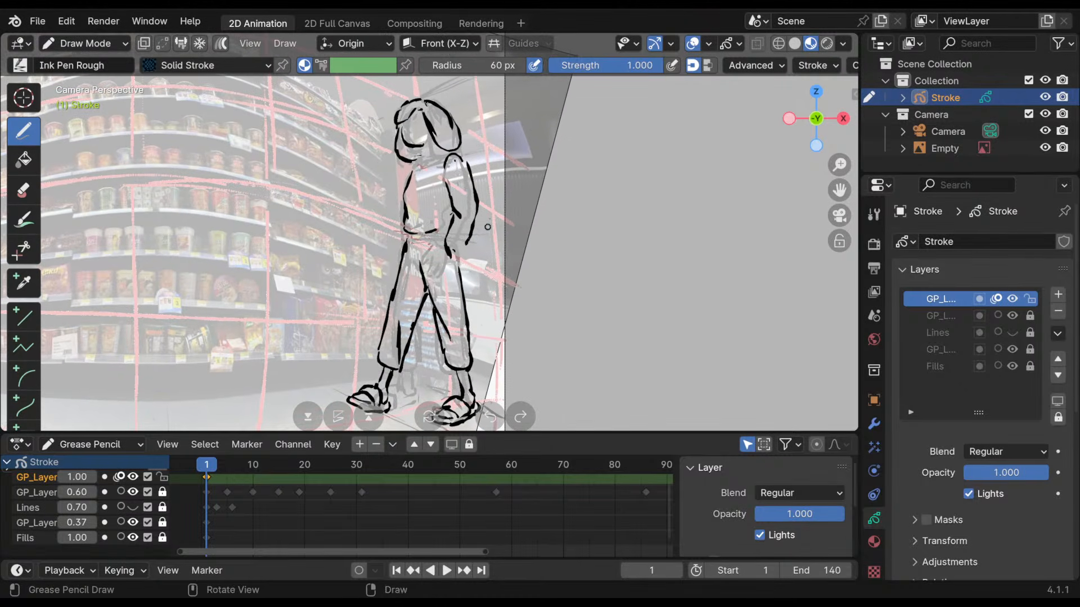
middle_click_drag(487, 256, 491, 226, "shift")
scroll(492, 226, "down", 1)
left_click(1012, 298)
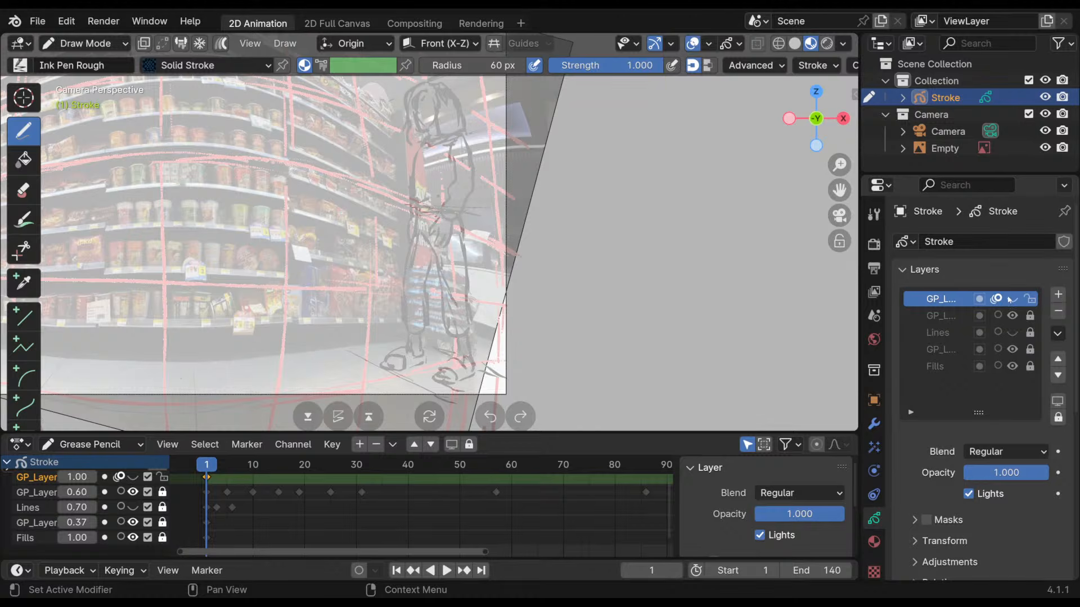
left_click(1012, 299)
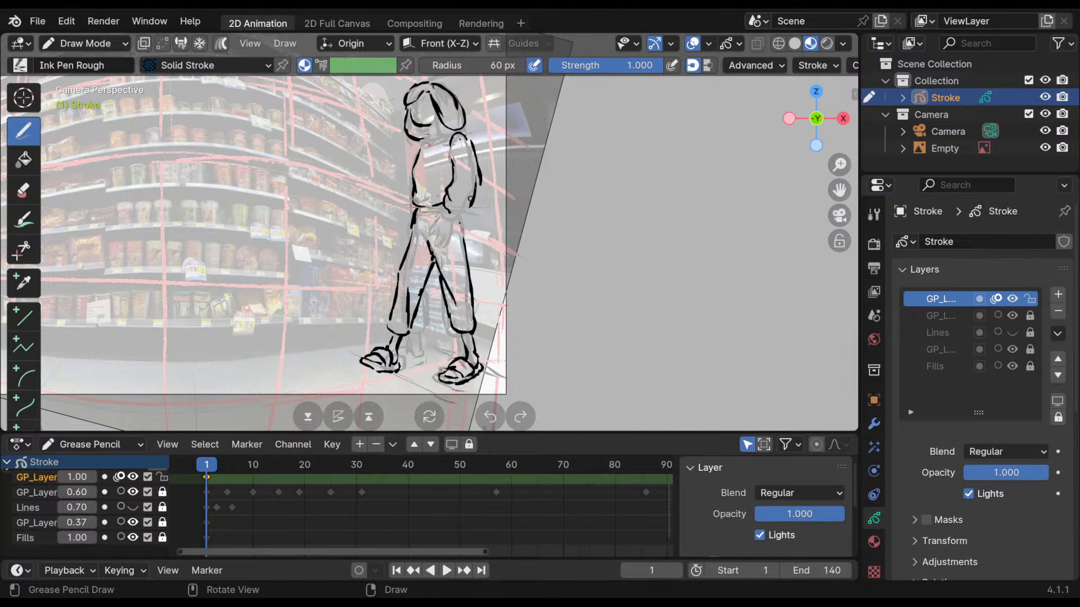
- Draw the near arm's lower sleeve, cuff and hand, plus the neckline and upper chest line
left_click_drag(478, 186, 459, 223)
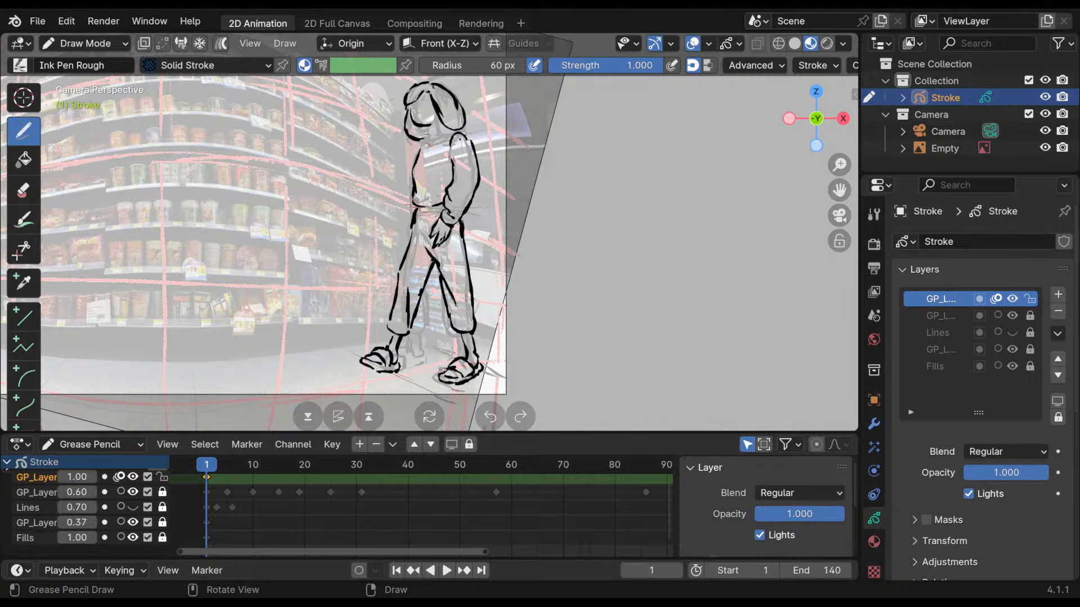
left_click_drag(417, 147, 414, 166)
mouse_move(420, 136)
left_mouse_down()
mouse_move(436, 137)
mouse_move(426, 149)
left_mouse_up()
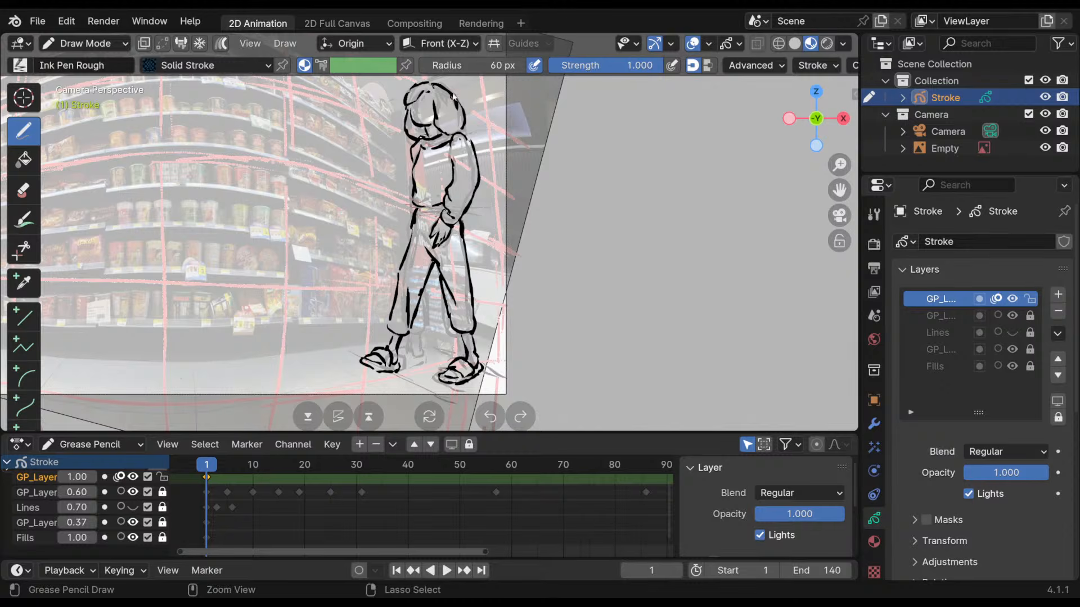
- Refine the character's hair and face outline, undoing unsatisfactory strokes
key("ctrl+z")
mouse_move(446, 87)
left_mouse_down()
mouse_move(463, 131)
mouse_move(432, 122)
left_mouse_up()
key("ctrl+z")
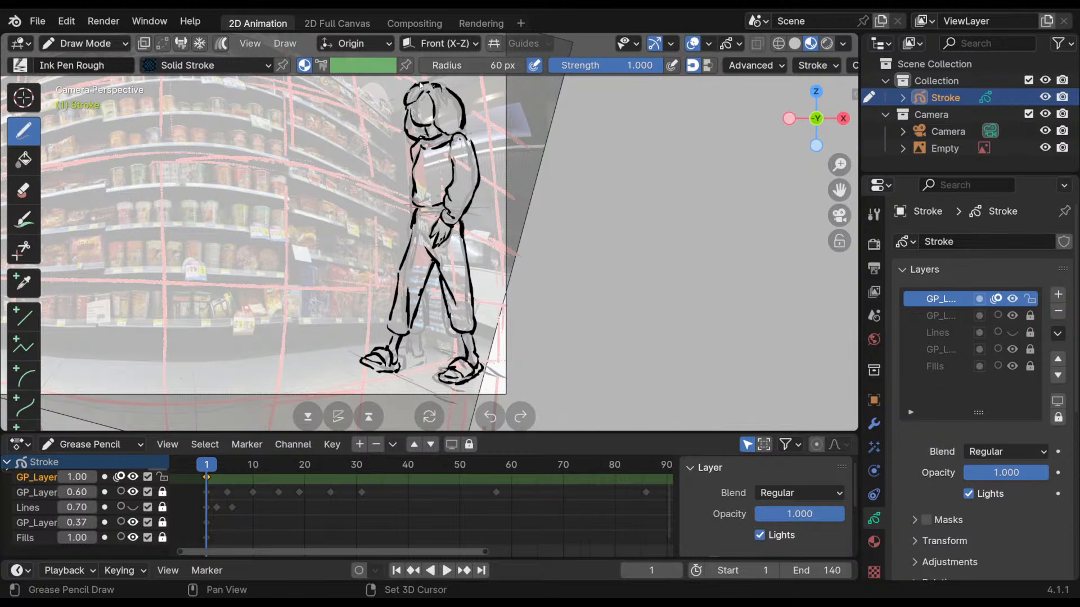
middle_click_drag(422, 79, 424, 108, "shift")
key("ctrl+z")
left_click_drag(435, 118, 411, 135)
key("ctrl+z")
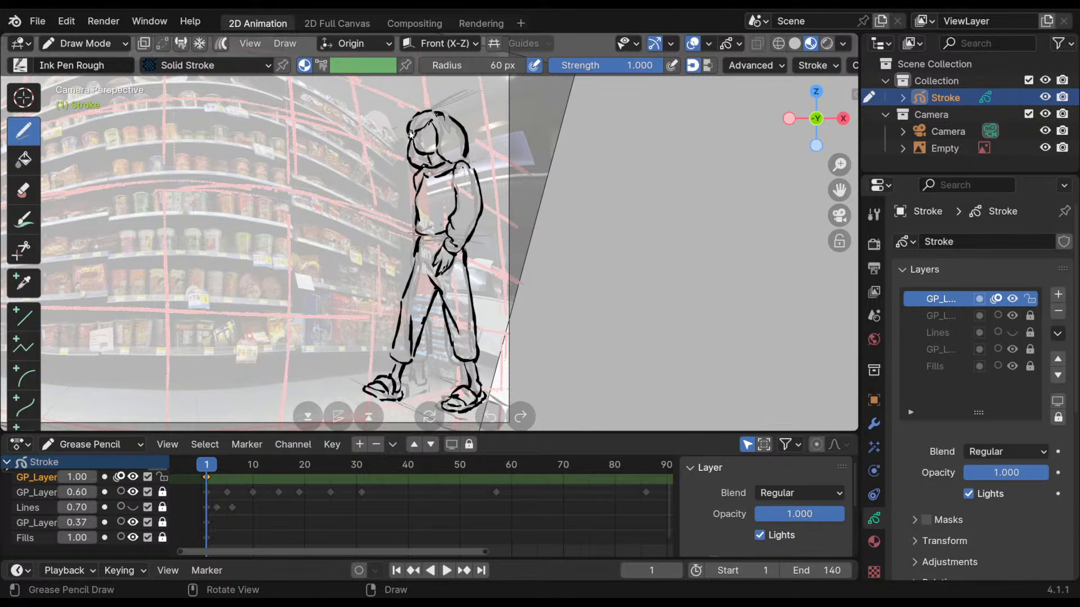
- Erase the near arm and hand and redraw the arm reaching forward across the waist
mouse_move(466, 80)
middle_mouse_down("shift")
mouse_move(466, 65)
mouse_move(449, 78)
middle_mouse_up("shift")
left_click_drag(413, 173, 402, 179, "ctrl")
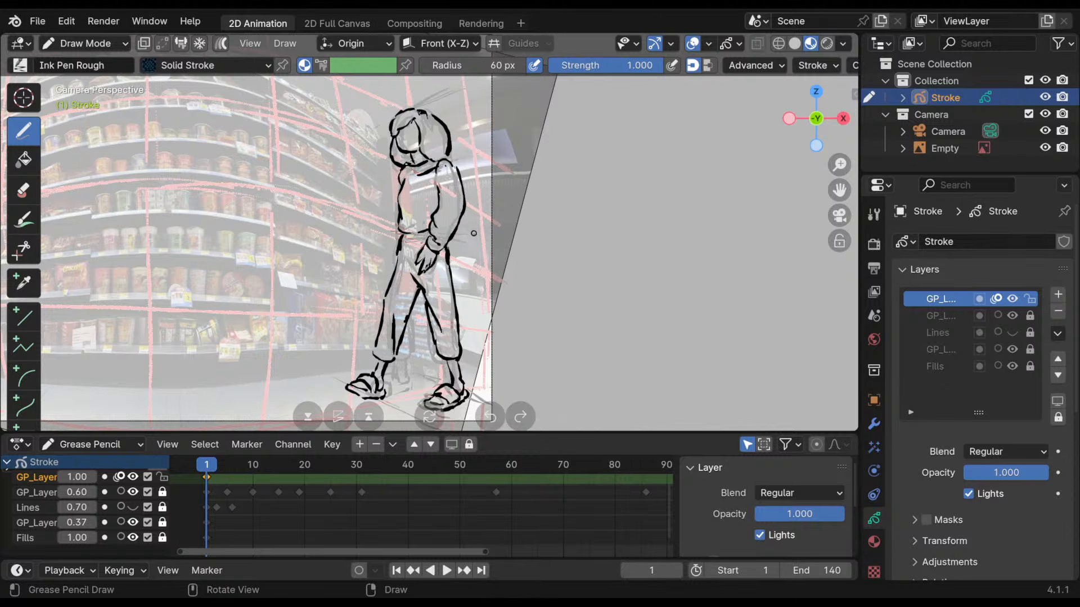
mouse_move(439, 204)
left_mouse_down("ctrl")
mouse_move(436, 259)
mouse_move(461, 216)
left_mouse_up("ctrl")
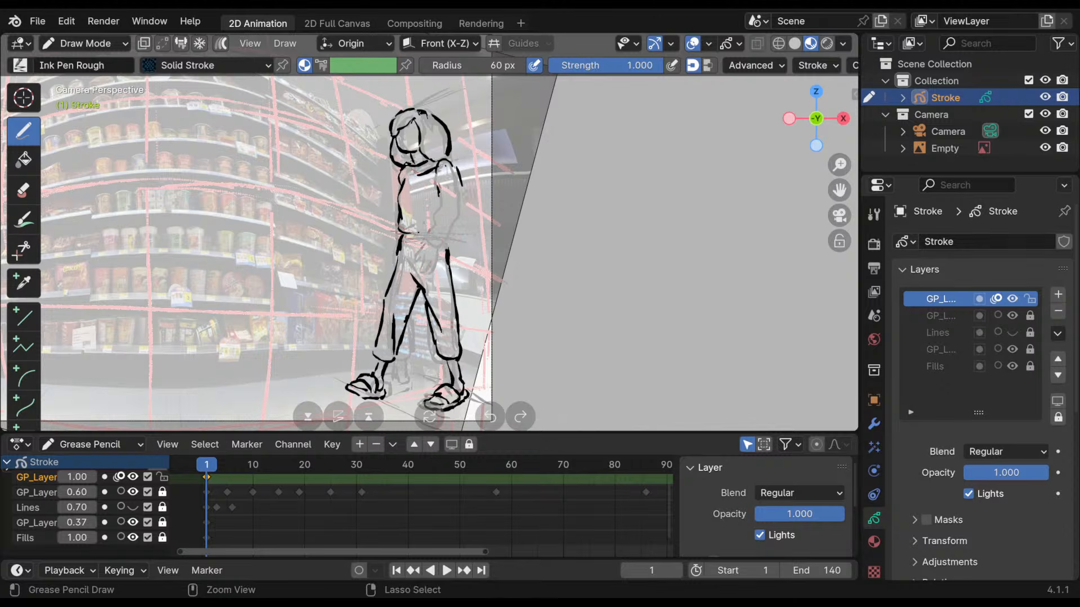
mouse_move(435, 174)
left_mouse_down()
mouse_move(391, 262)
mouse_move(443, 171)
left_mouse_up()
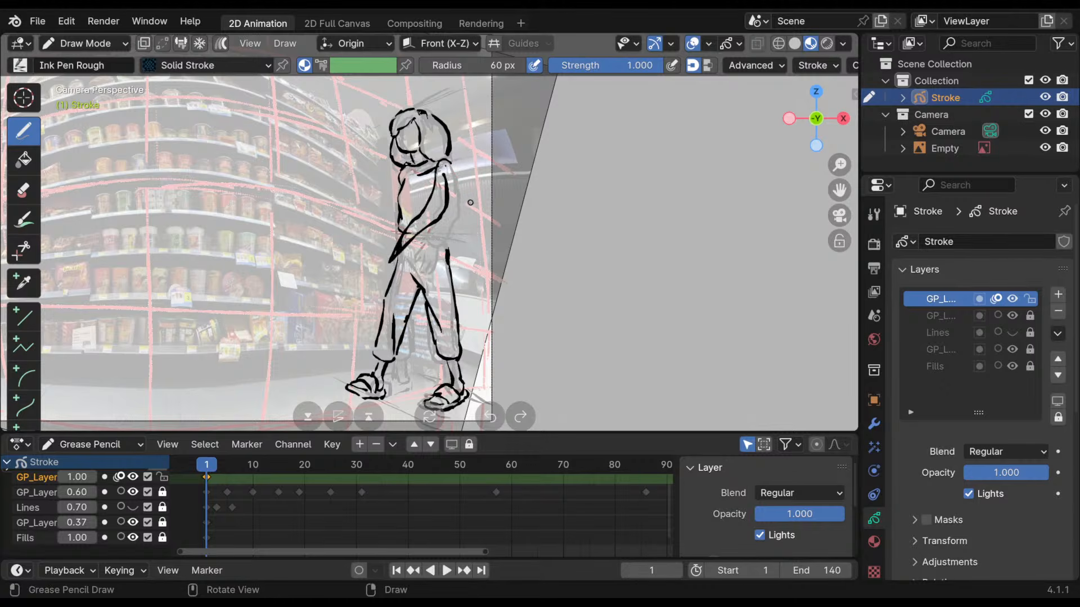
- Rotate all strokes of the inked character by about -3.3 degrees in Edit Mode, then return to Draw Mode
scroll(470, 203, "down", 3)
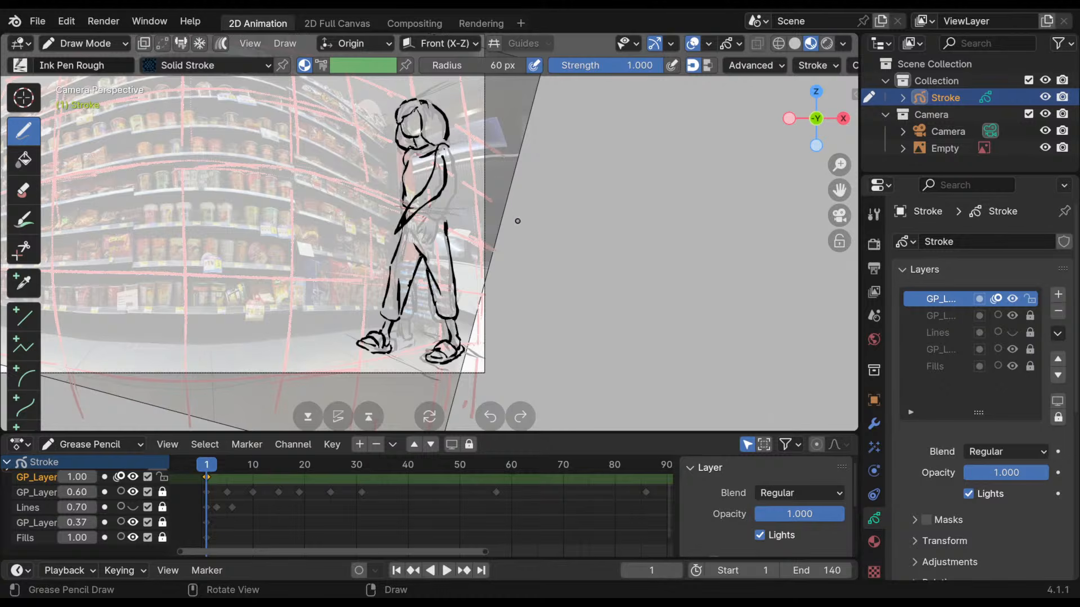
left_click(85, 44)
left_click(76, 79)
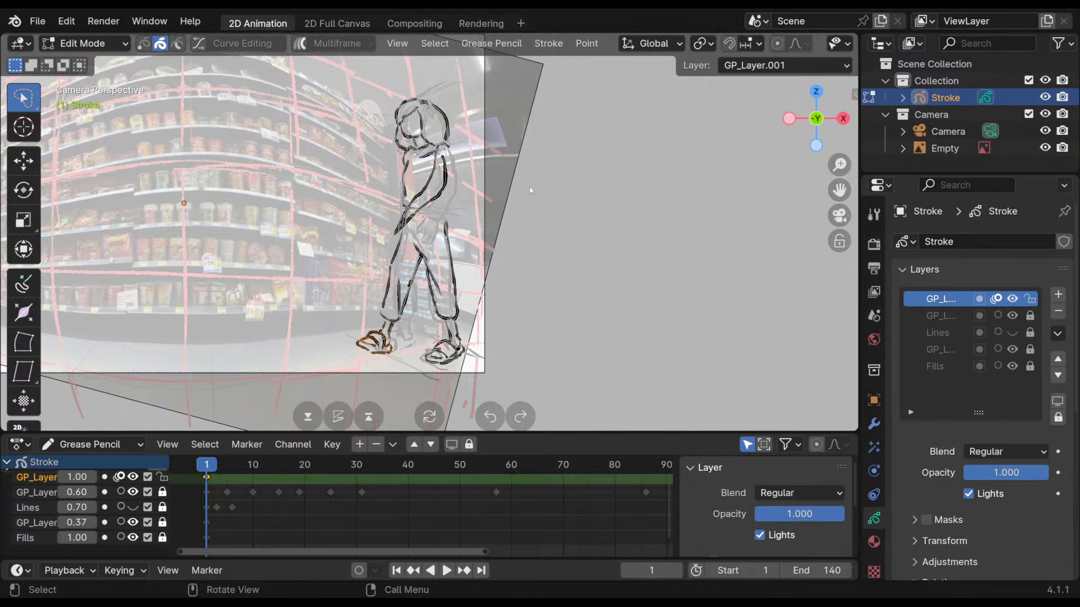
key("a")
key("r")
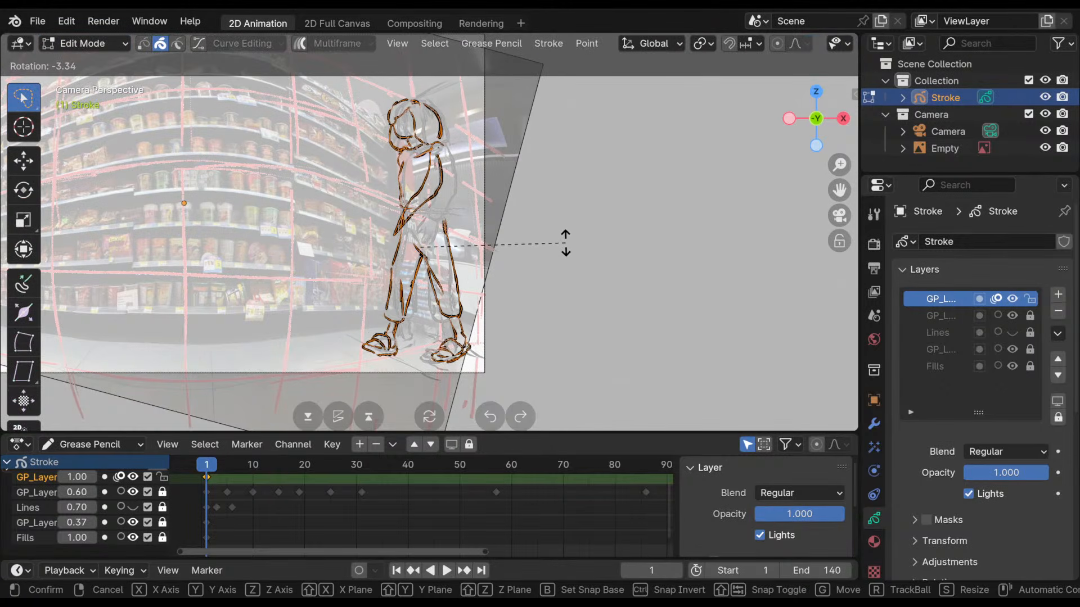
left_click(566, 241)
left_click(85, 43)
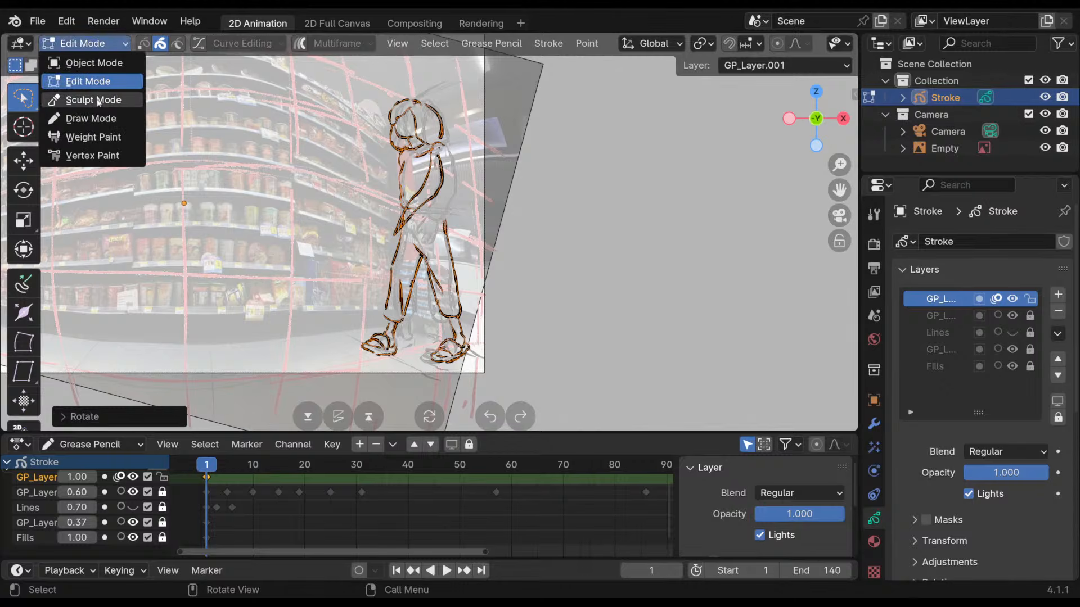
left_click(76, 116)
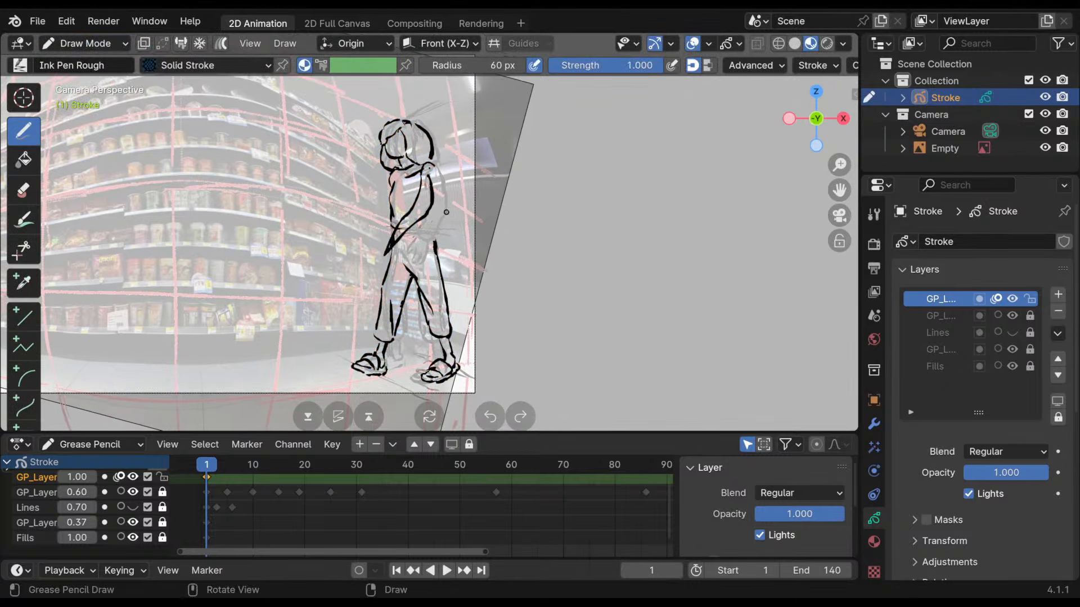
- Redraw the hands, the near arm's sleeve and the hip line for the forward-reaching pose, undoing unsatisfactory strokes
mouse_move(439, 220)
middle_mouse_down("shift")
mouse_move(452, 221)
mouse_move(444, 223)
middle_mouse_up("shift")
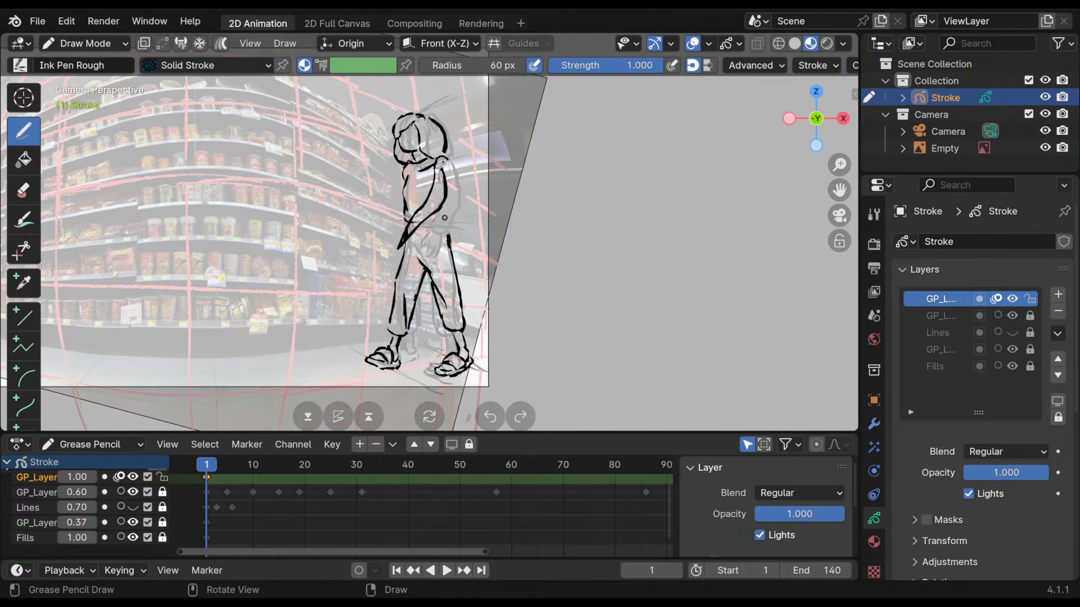
middle_click_drag(447, 227, 450, 212, "shift")
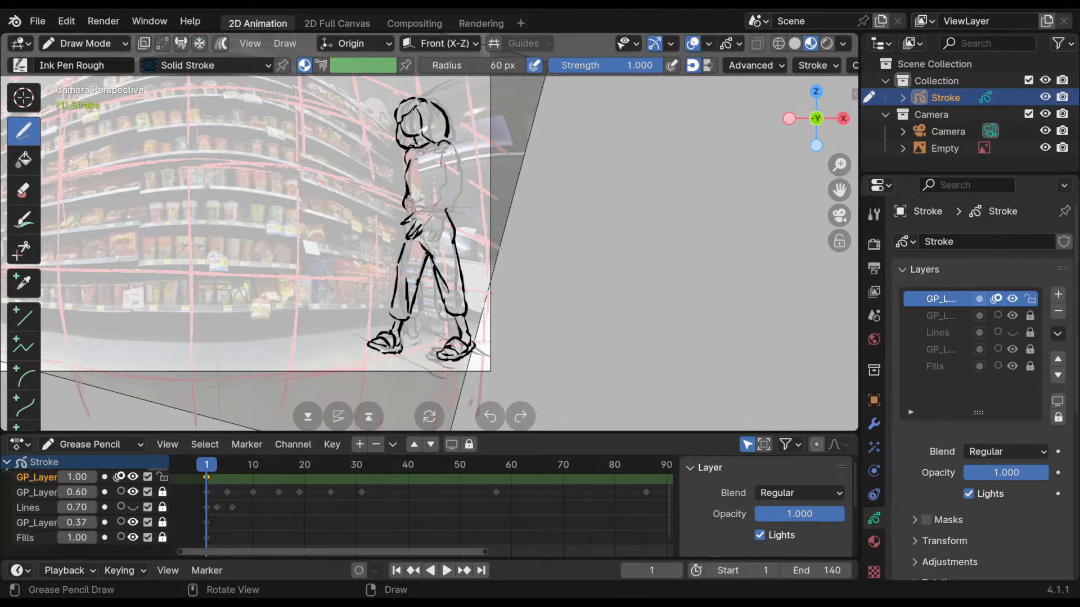
key("ctrl+z")
mouse_move(459, 157)
left_mouse_down()
mouse_move(462, 182)
mouse_move(438, 188)
mouse_move(438, 210)
left_mouse_up()
key("ctrl+z")
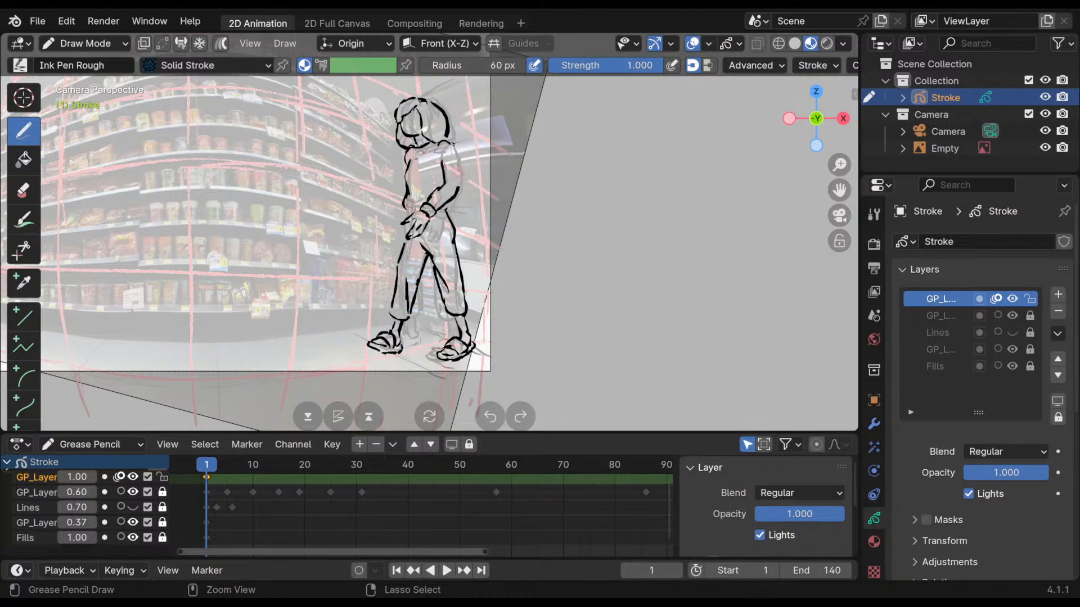
left_click_drag(454, 149, 458, 247)
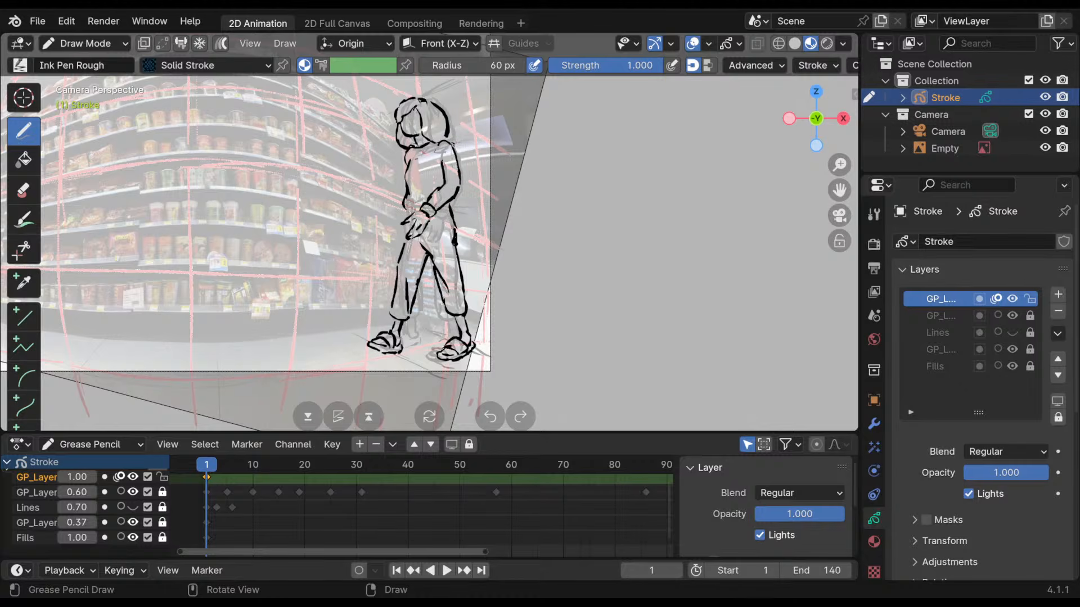
- Compare the revised ink pose with the rough sketch on frame 1 by toggling the ink layer's visibility
mouse_move(212, 468)
left_mouse_down()
mouse_move(241, 469)
mouse_move(206, 477)
left_mouse_up()
left_click(133, 477)
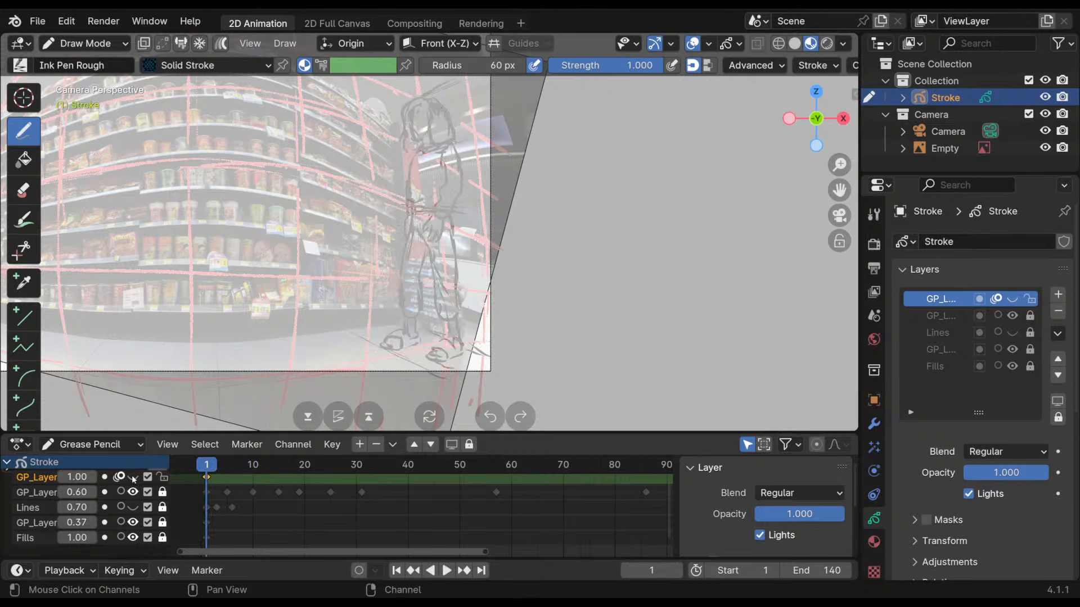
left_click(133, 477)
left_click(133, 477)
left_click(132, 476)
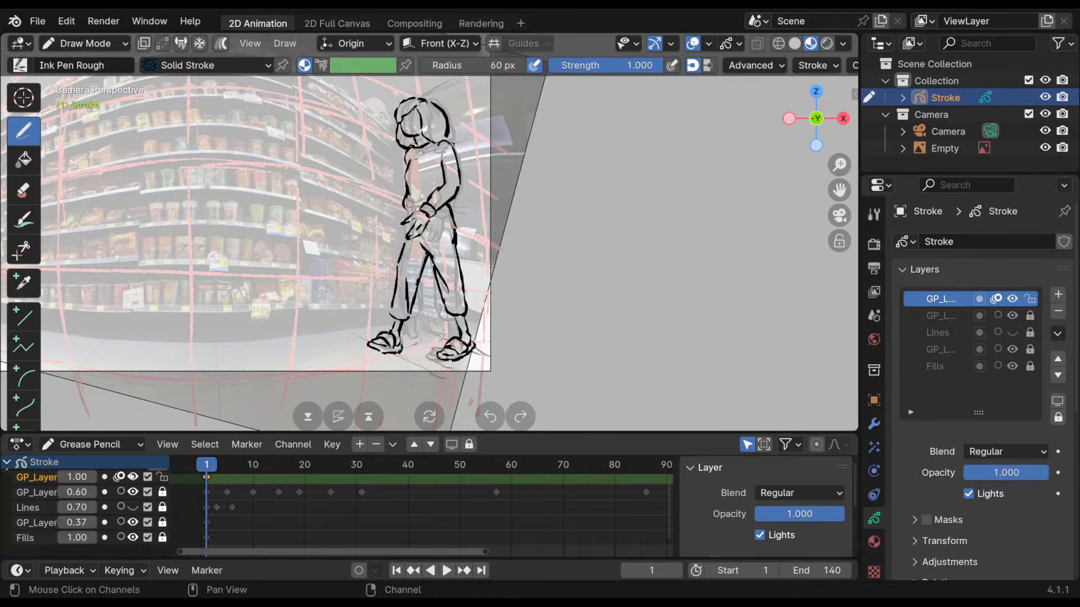
left_click(132, 477)
left_click(132, 477)
left_click(132, 477)
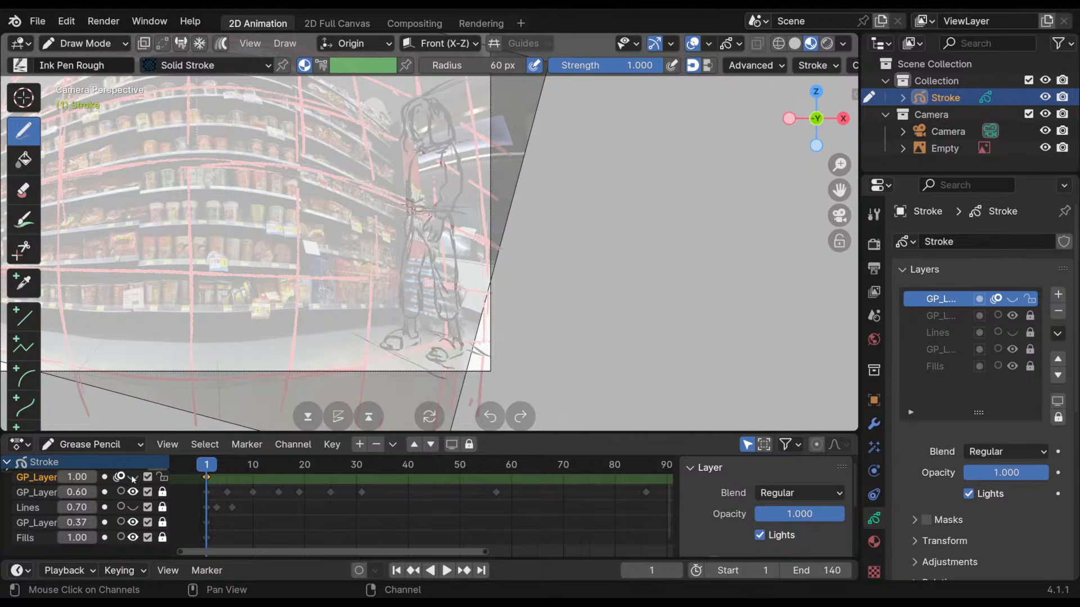
left_click(133, 477)
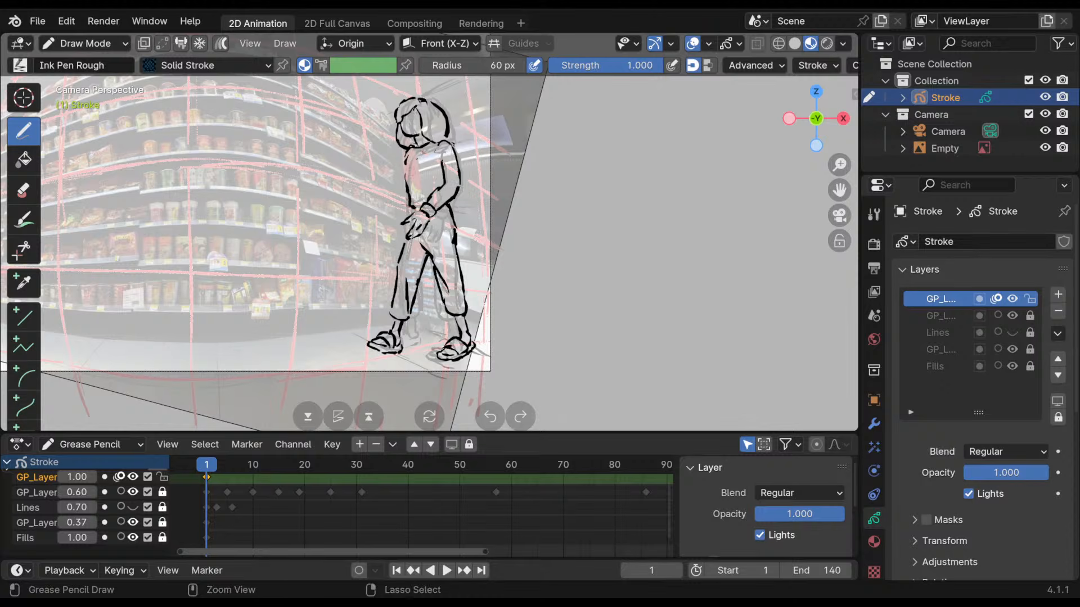
- Check the rough sketch on frame 6 against the inked pose and return to frame 1
left_click(232, 465)
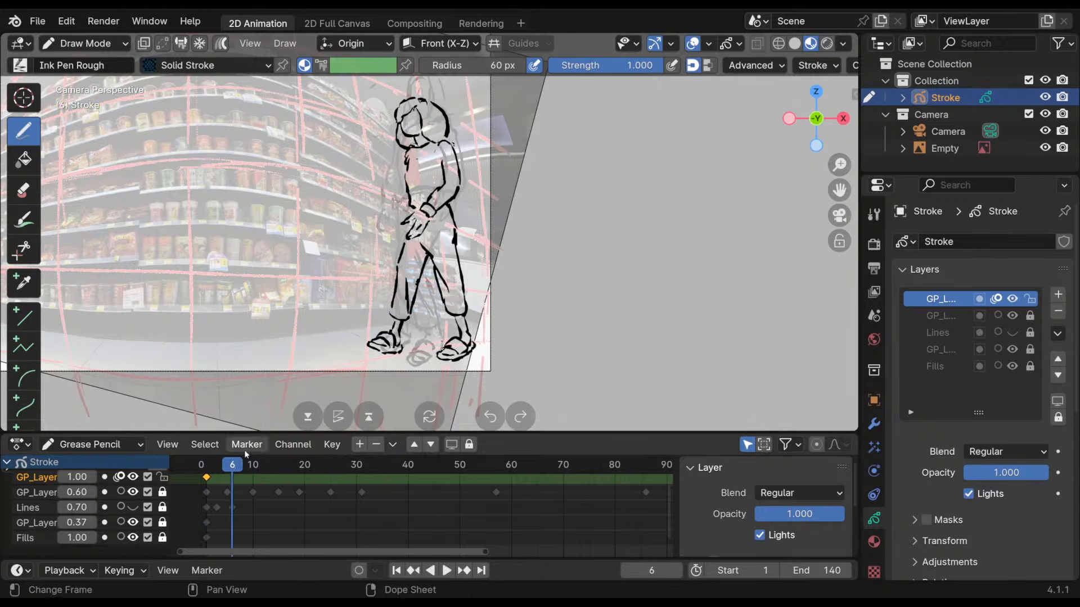
middle_click_drag(502, 200, 508, 263, "shift")
left_click(206, 472)
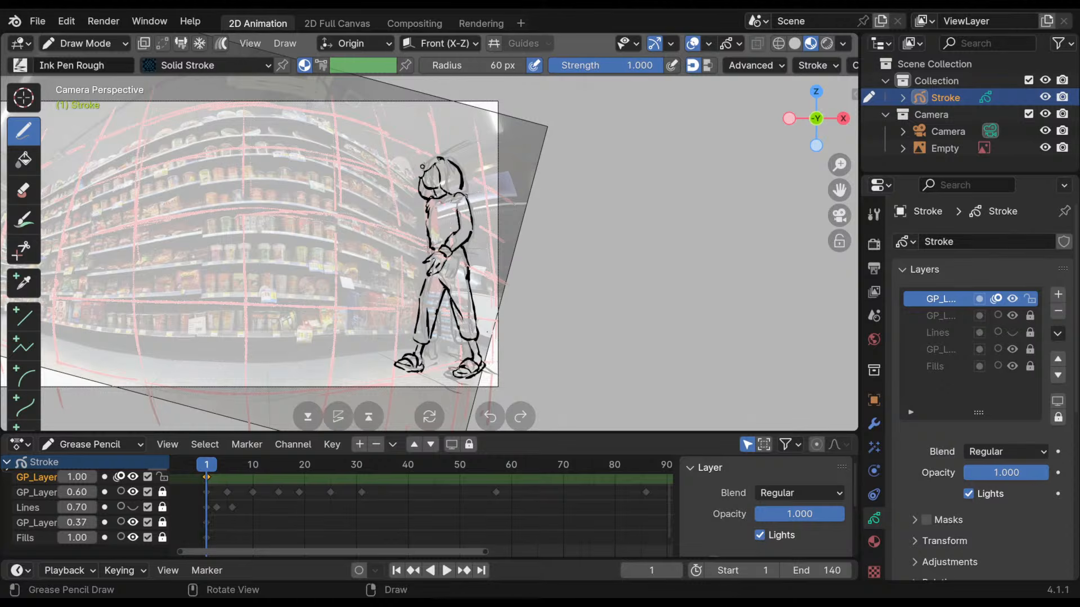
- Ink the top of the character's hair and try the torso's front line on frame 1, undoing and erasing unsatisfactory strokes
mouse_move(422, 171)
left_mouse_down()
mouse_move(441, 154)
mouse_move(422, 171)
left_mouse_up()
key("ctrl+z")
key("ctrl+z")
key("ctrl+z")
key("ctrl+z")
key("ctrl+z")
key("ctrl+z")
key("ctrl+z")
key("ctrl+z")
key("ctrl+z")
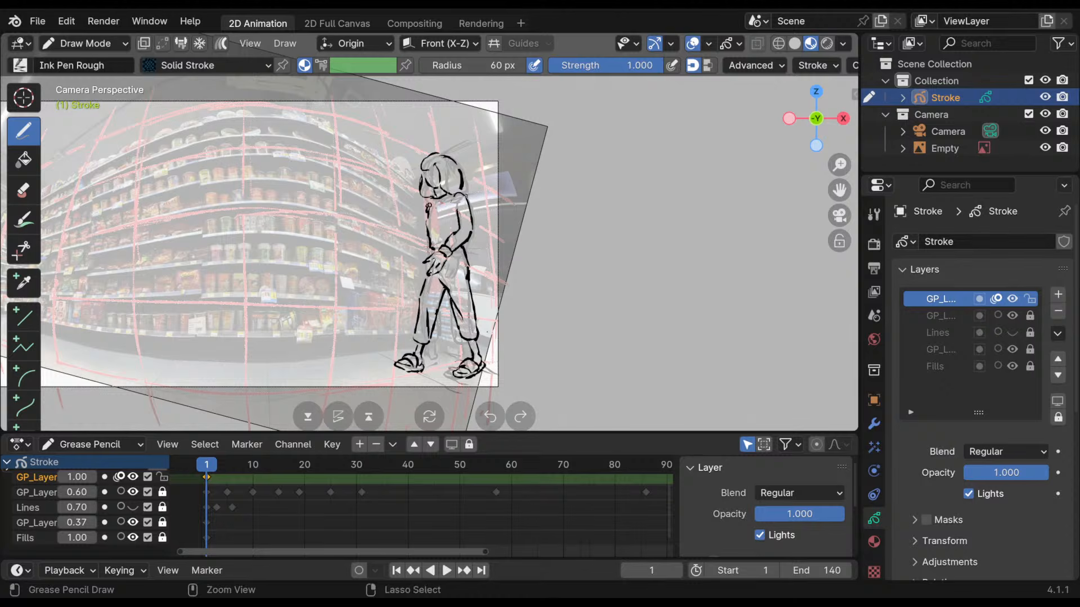
left_click_drag(425, 203, 425, 224)
key("ctrl+z")
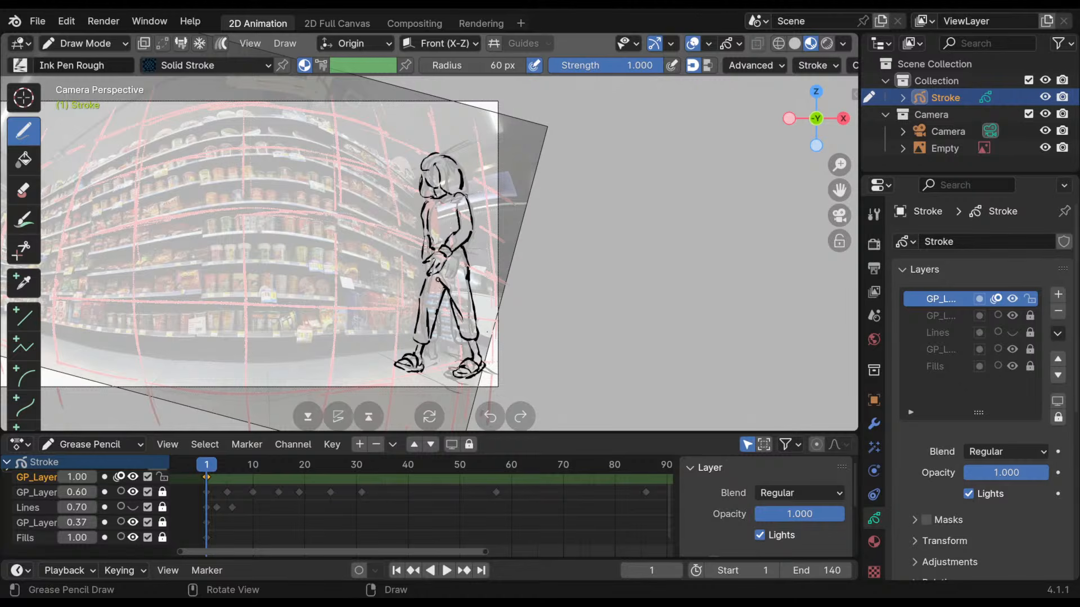
mouse_move(426, 233)
left_mouse_down("ctrl")
mouse_move(424, 249)
mouse_move(422, 214)
left_mouse_up("ctrl")
- Play the animation briefly, stop on frame 5 and turn off onion skinning for the ink layer
key("space")
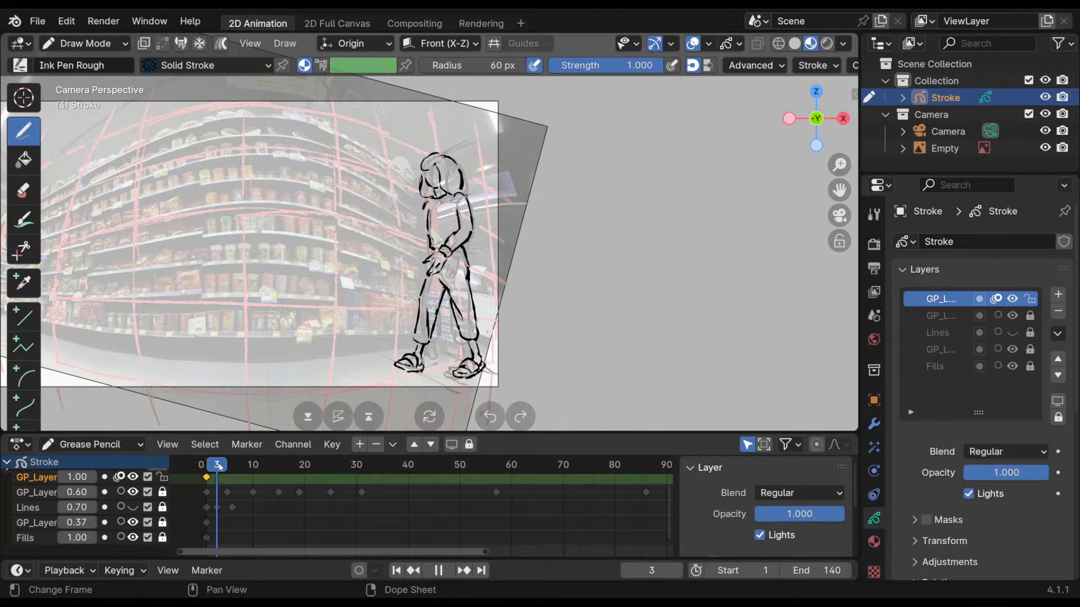
key("space")
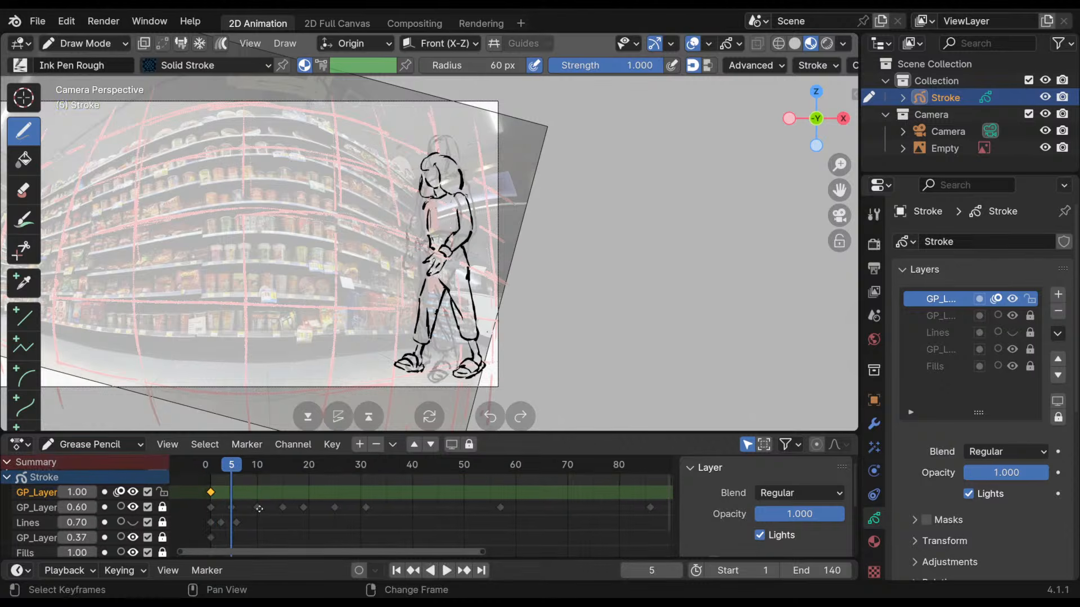
left_click(118, 492)
middle_click_drag(303, 476, 315, 483)
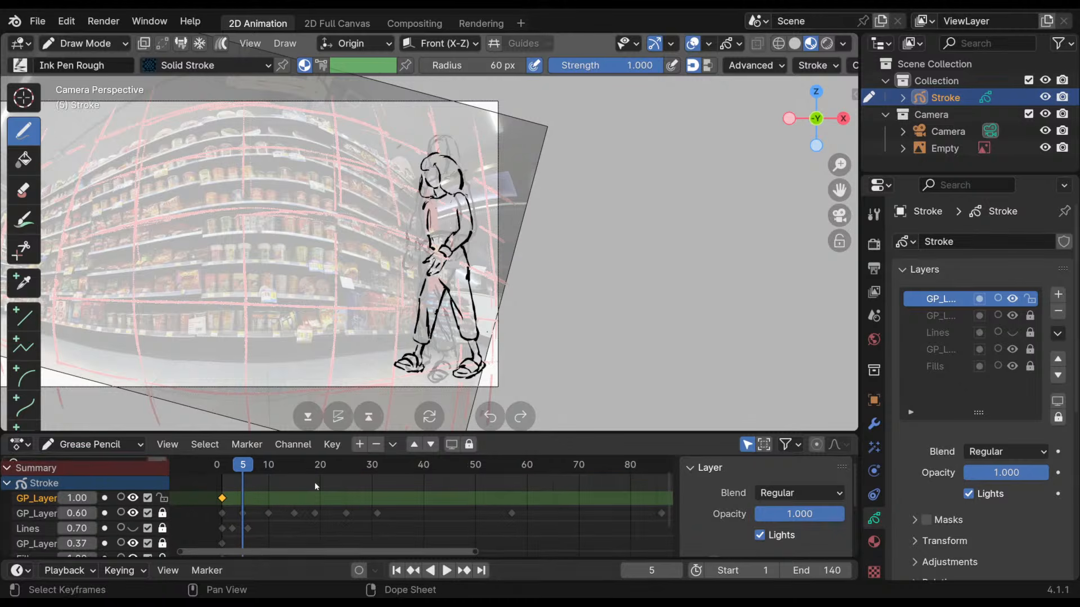
- Sketch a small top-view diagram of a person holding a camera over the supermarket shelves, undoing unsatisfactory strokes
mouse_move(507, 282)
middle_mouse_down("shift")
mouse_move(557, 260)
mouse_move(553, 289)
mouse_move(541, 257)
mouse_move(543, 285)
middle_mouse_up("shift")
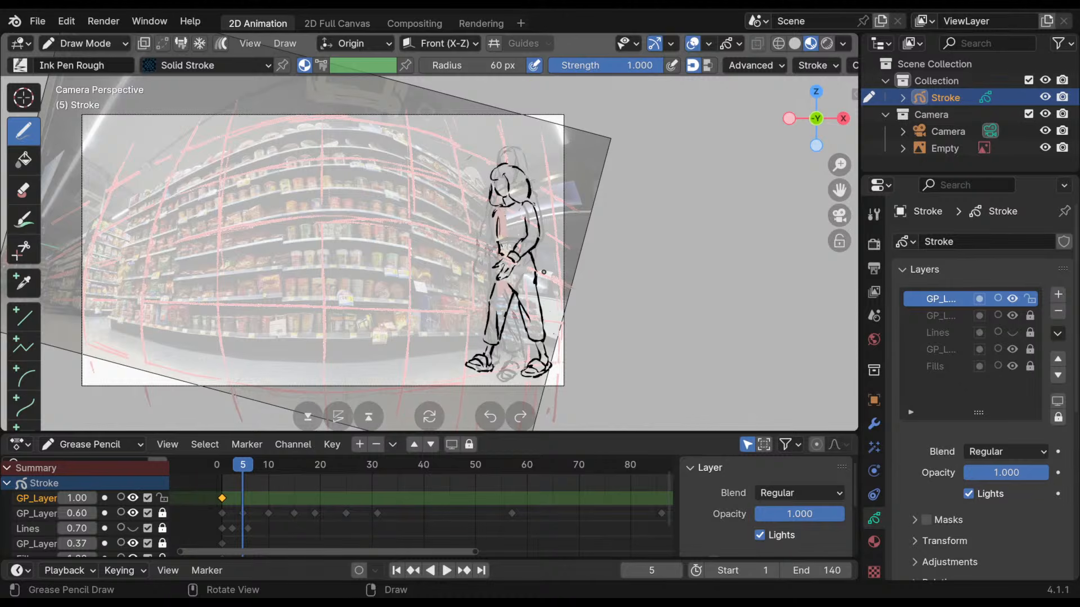
scroll(446, 234, "up", 3)
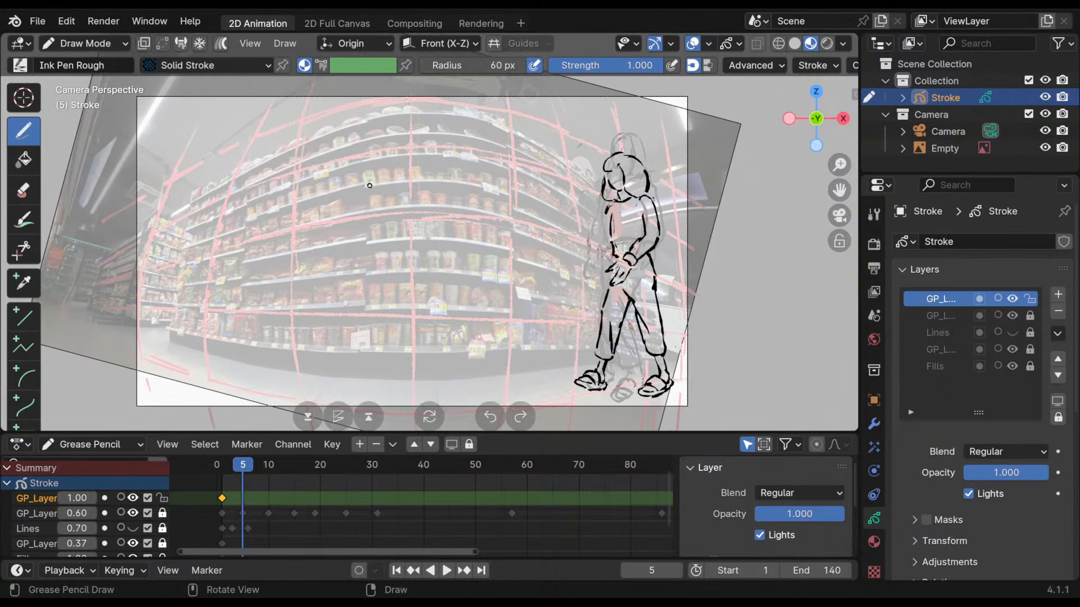
mouse_move(386, 182)
left_mouse_down()
mouse_move(365, 192)
mouse_move(389, 183)
mouse_move(371, 176)
mouse_move(344, 210)
left_mouse_up()
key("ctrl+z")
mouse_move(350, 185)
left_mouse_down()
mouse_move(353, 209)
mouse_move(397, 207)
mouse_move(350, 207)
mouse_move(339, 232)
left_mouse_up()
key("ctrl+z")
key("ctrl+z")
key("ctrl+z")
mouse_move(351, 207)
left_mouse_down()
mouse_move(353, 228)
mouse_move(336, 231)
mouse_move(352, 232)
left_mouse_up()
left_click_drag(355, 221, 392, 233)
middle_click_drag(423, 191, 417, 209, "shift")
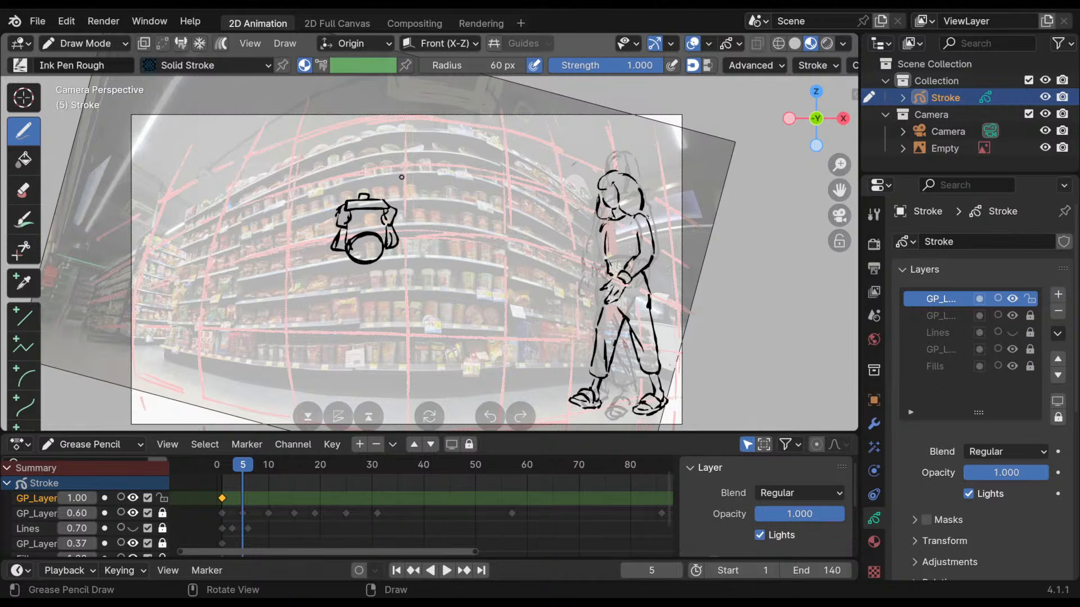
- Add two small camera shapes with a straight arrow, and replace the wide double-headed arrow with a curved one above the figure
mouse_move(355, 168)
left_mouse_down()
mouse_move(345, 174)
mouse_move(355, 181)
mouse_move(480, 167)
mouse_move(483, 179)
mouse_move(416, 201)
mouse_move(498, 204)
mouse_move(464, 209)
mouse_move(489, 193)
left_mouse_up()
middle_click_drag(471, 260, 454, 224, "shift")
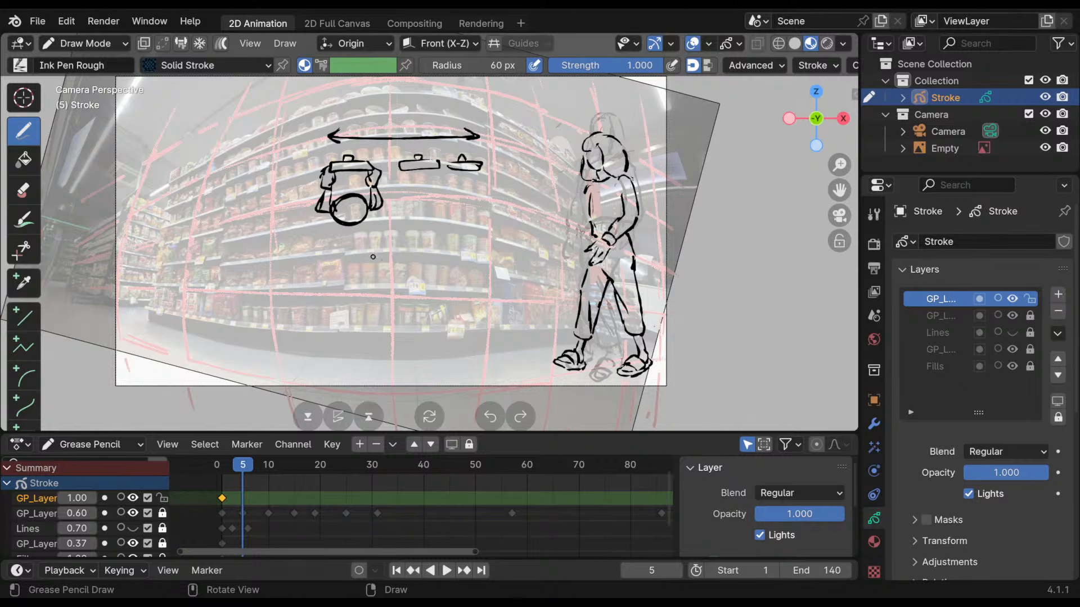
middle_click_drag(419, 170, 437, 221, "shift")
mouse_move(347, 187)
left_mouse_down("ctrl")
mouse_move(453, 188)
mouse_move(318, 203)
mouse_move(331, 195)
left_mouse_up("ctrl")
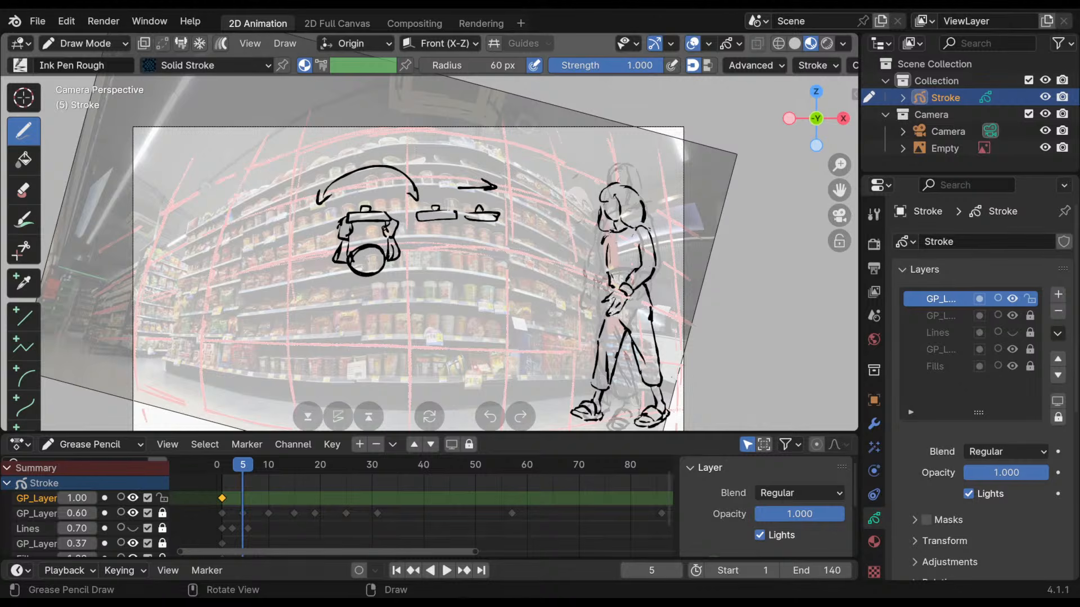
middle_click_drag(420, 280, 409, 255, "shift")
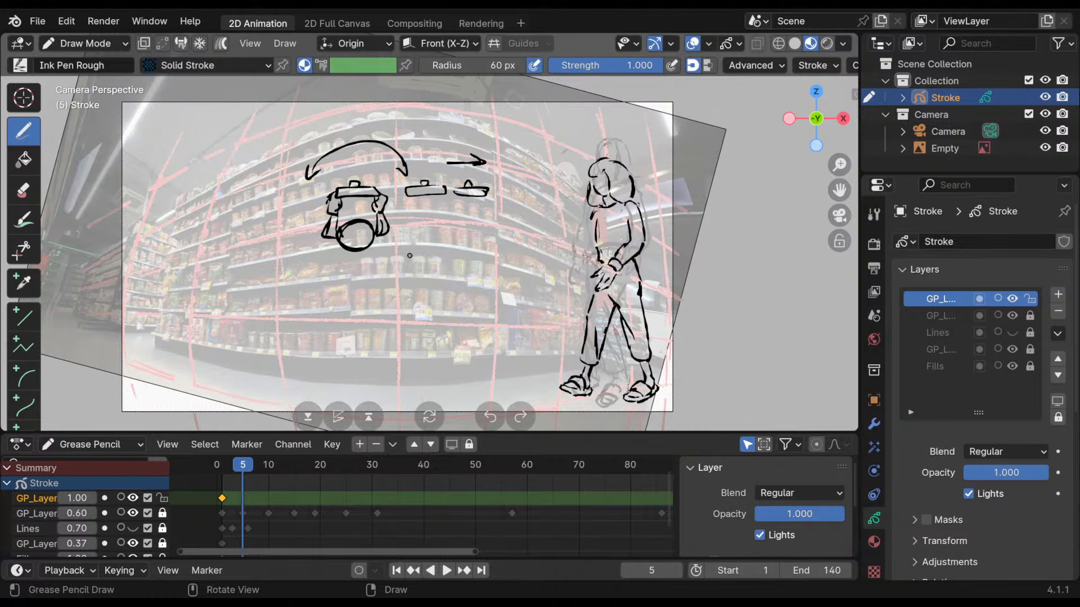
- Sketch three small cameras arranged along an arc below the top-view diagram
mouse_move(455, 256)
left_mouse_down()
mouse_move(477, 271)
mouse_move(478, 257)
mouse_move(412, 246)
left_mouse_up()
mouse_move(412, 248)
left_mouse_down()
mouse_move(448, 251)
mouse_move(430, 237)
mouse_move(388, 272)
left_mouse_up()
mouse_move(412, 253)
left_mouse_down()
mouse_move(400, 274)
mouse_move(387, 259)
left_mouse_up()
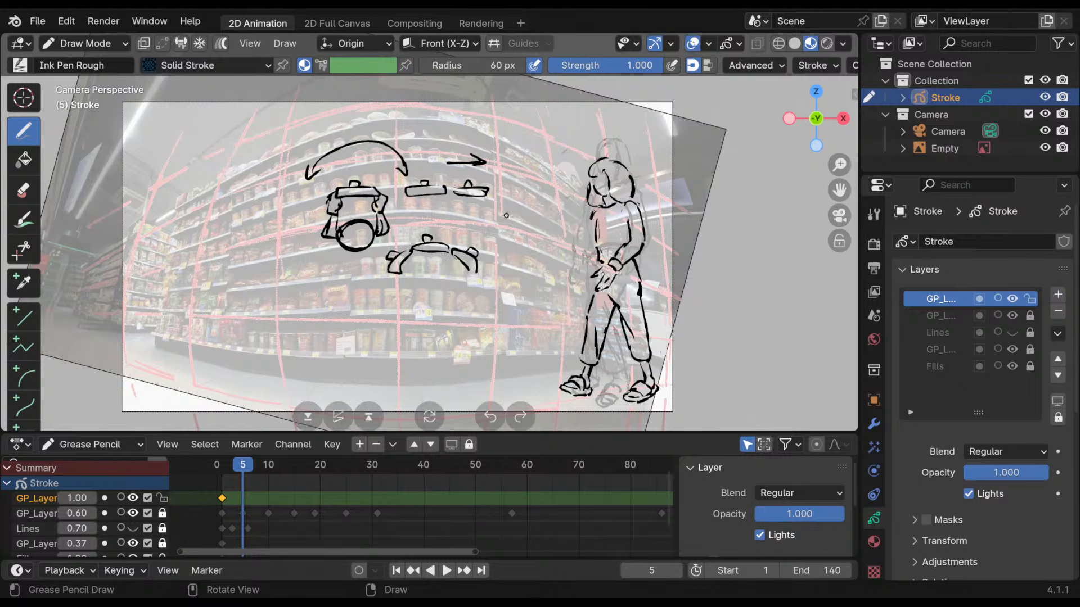
middle_click_drag(472, 274, 468, 231, "shift")
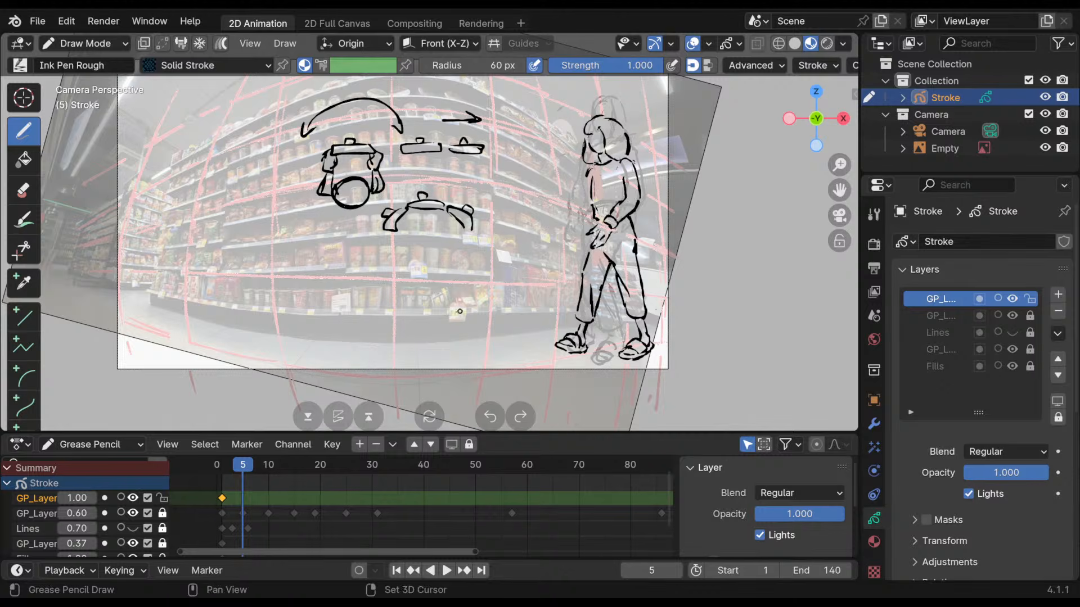
middle_click_drag(460, 311, 440, 348, "shift")
mouse_move(468, 298)
middle_mouse_down("shift")
mouse_move(468, 323)
mouse_move(460, 303)
middle_mouse_up("shift")
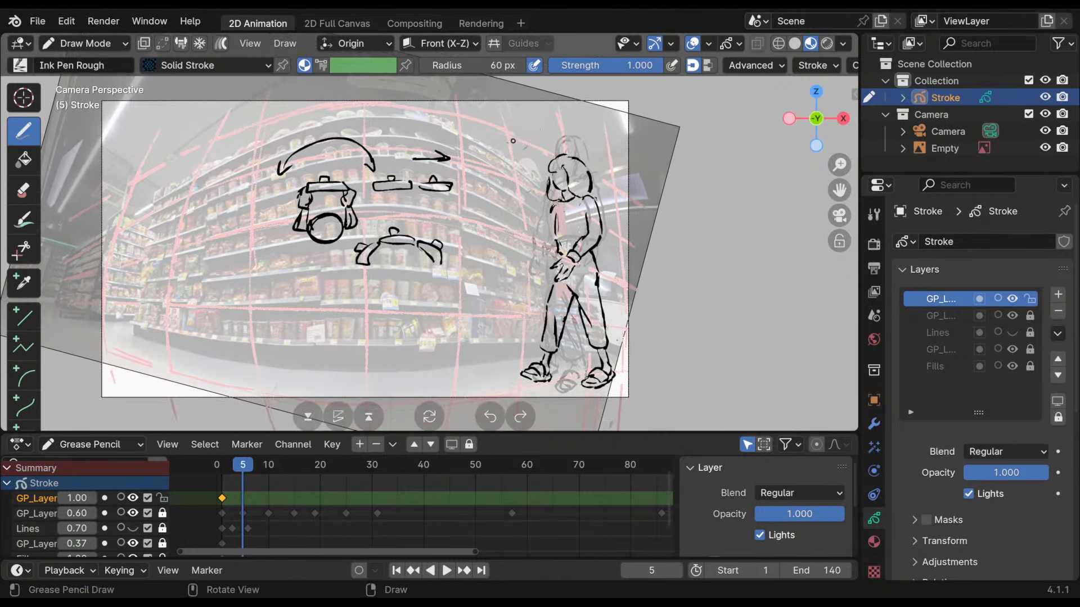
- Erase the explanatory camera diagrams and arrows from the shelves, keeping the inked character
mouse_move(549, 106)
left_mouse_down()
mouse_move(491, 155)
mouse_move(511, 150)
left_mouse_up()
middle_click_drag(494, 224, 441, 228, "shift")
mouse_move(514, 246)
middle_mouse_down("shift")
mouse_move(583, 242)
mouse_move(552, 244)
middle_mouse_up("shift")
left_click_drag(514, 125, 477, 148, "ctrl")
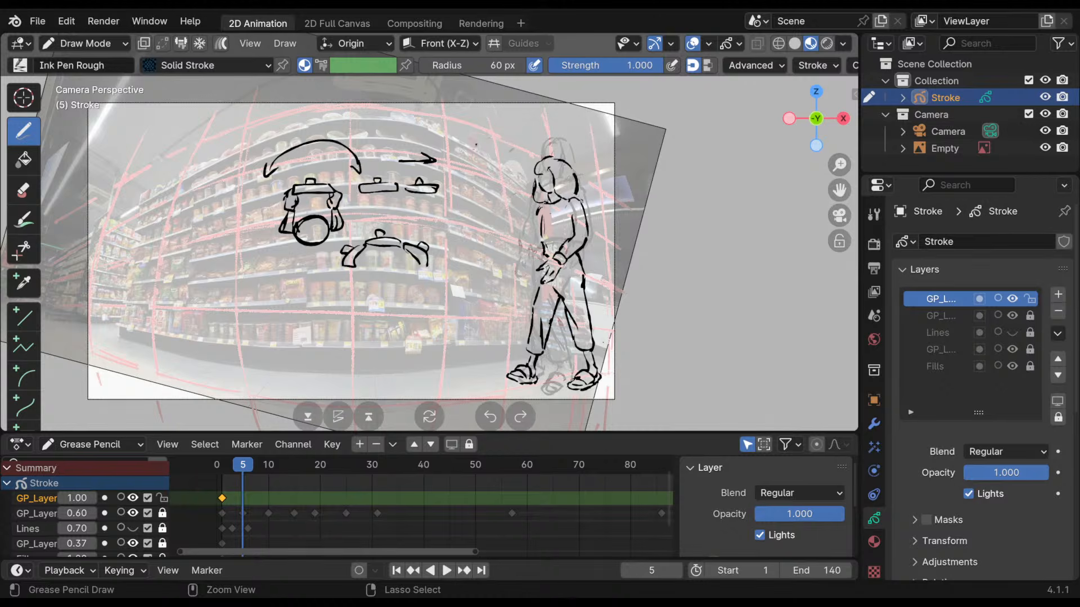
mouse_move(439, 186)
left_mouse_down("ctrl")
mouse_move(407, 189)
mouse_move(416, 159)
mouse_move(310, 181)
mouse_move(322, 141)
mouse_move(356, 158)
left_mouse_up("ctrl")
mouse_move(336, 223)
left_mouse_down("ctrl")
mouse_move(431, 161)
mouse_move(417, 186)
left_mouse_up("ctrl")
mouse_move(387, 232)
left_mouse_down("ctrl")
mouse_move(336, 266)
mouse_move(391, 239)
mouse_move(421, 248)
mouse_move(426, 265)
left_mouse_up("ctrl")
mouse_move(335, 229)
left_mouse_down("ctrl")
mouse_move(301, 241)
mouse_move(286, 222)
mouse_move(327, 200)
left_mouse_up("ctrl")
mouse_move(490, 238)
middle_mouse_down("shift")
mouse_move(487, 277)
mouse_move(473, 231)
middle_mouse_up("shift")
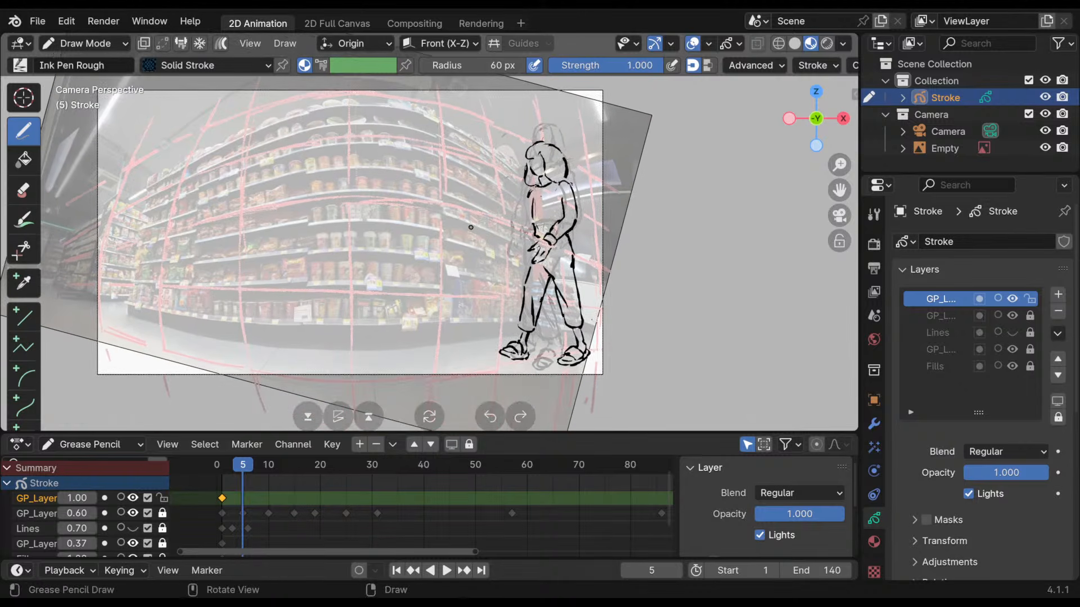
middle_click_drag(453, 169, 433, 193, "shift")
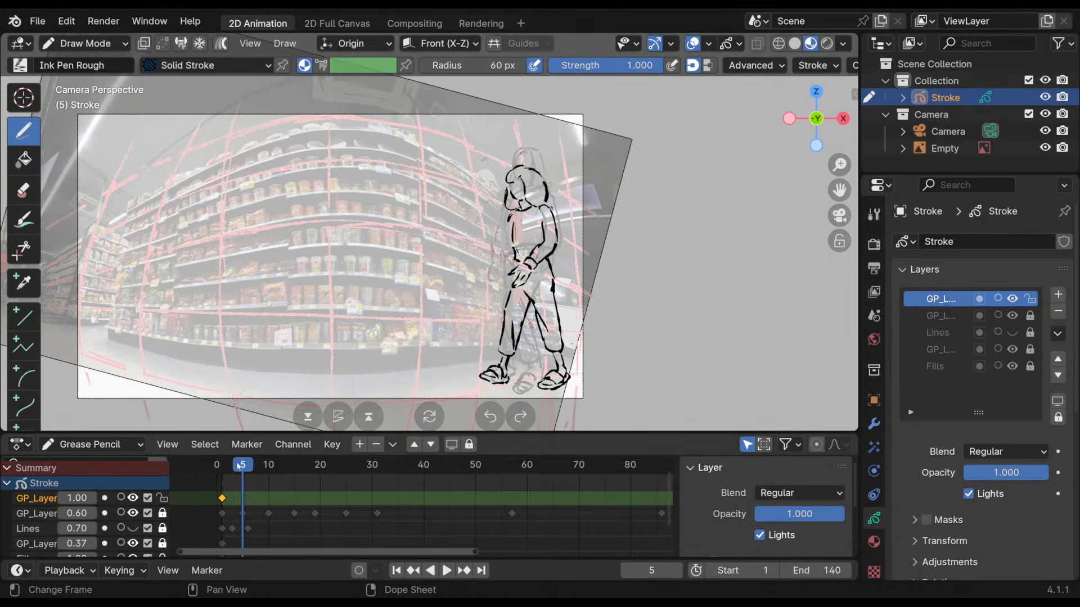
- Play and scrub through the first frames to compare the inked pose with the rough sketches, ending on frame 5
mouse_move(237, 465)
left_mouse_down()
mouse_move(227, 471)
mouse_move(242, 473)
left_mouse_up()
key("space")
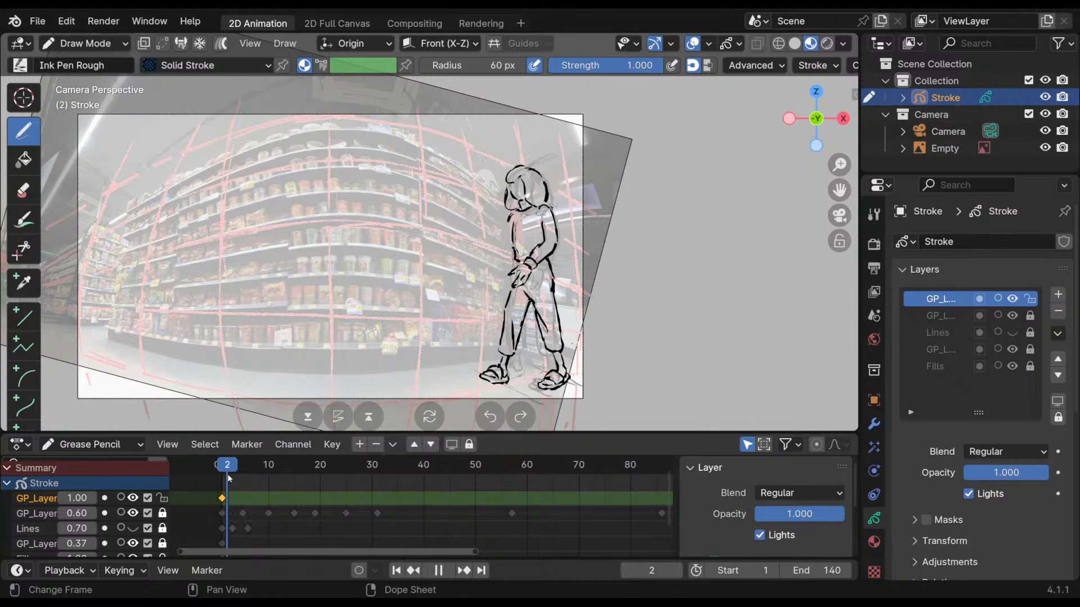
left_click_drag(248, 474, 241, 475)
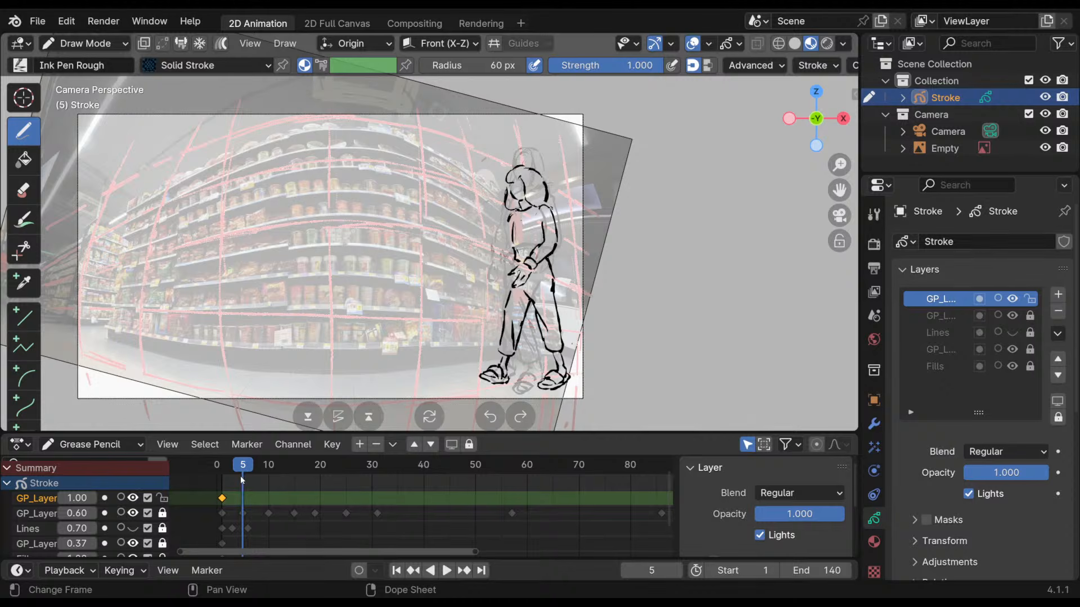
mouse_move(241, 476)
left_mouse_down()
mouse_move(221, 474)
mouse_move(254, 460)
left_mouse_up()
mouse_move(254, 460)
left_mouse_down()
mouse_move(225, 477)
mouse_move(243, 481)
left_mouse_up()
middle_click_drag(574, 283, 557, 259, "shift")
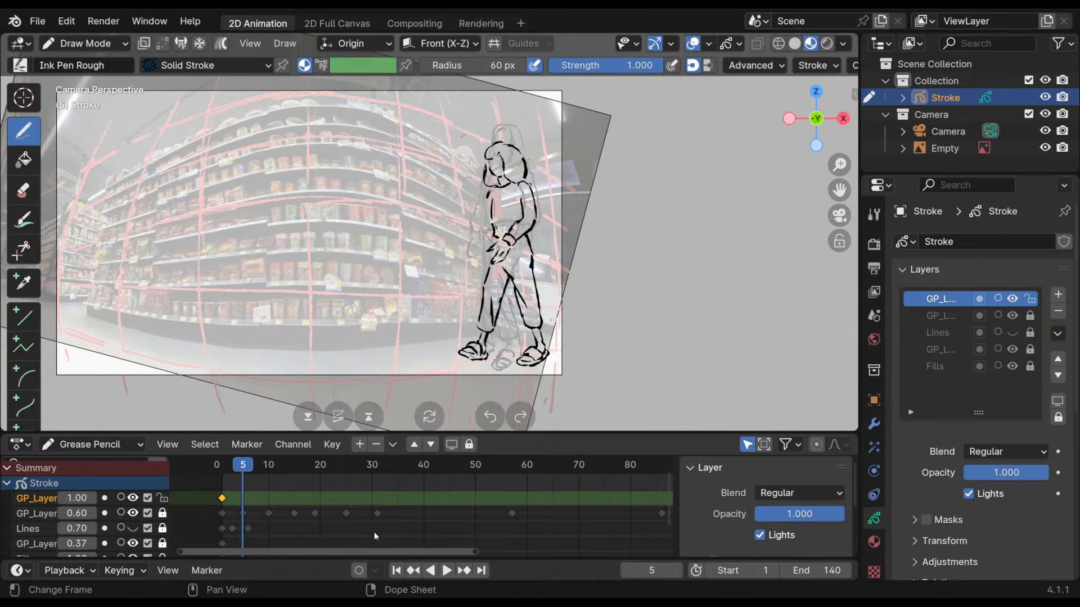
- Enable auto keying and insert a blank keyframe on the ink layer at frame 5
left_click(359, 570)
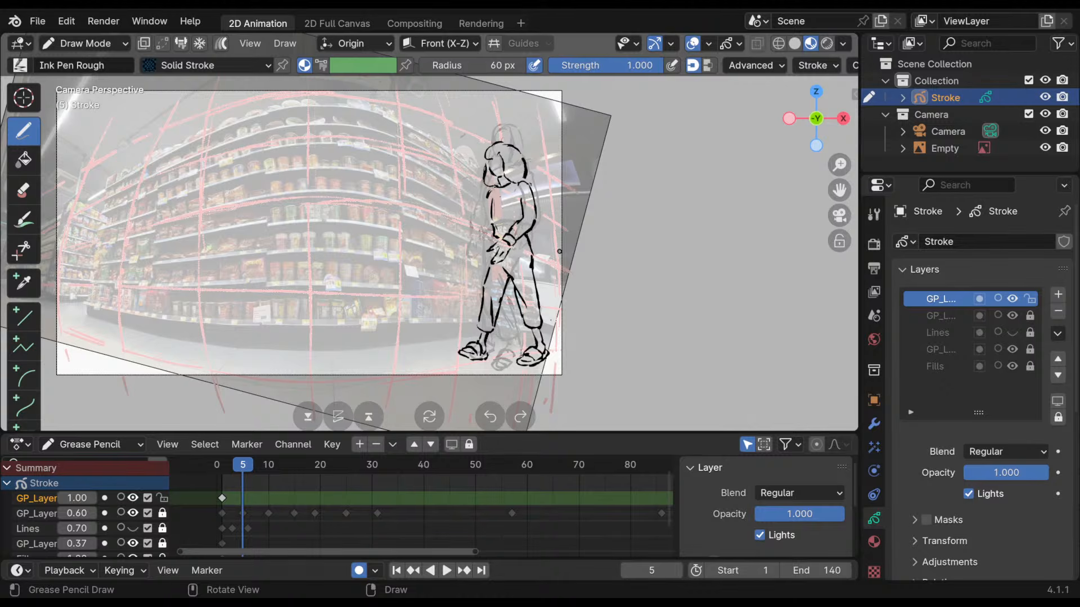
key("shift+i")
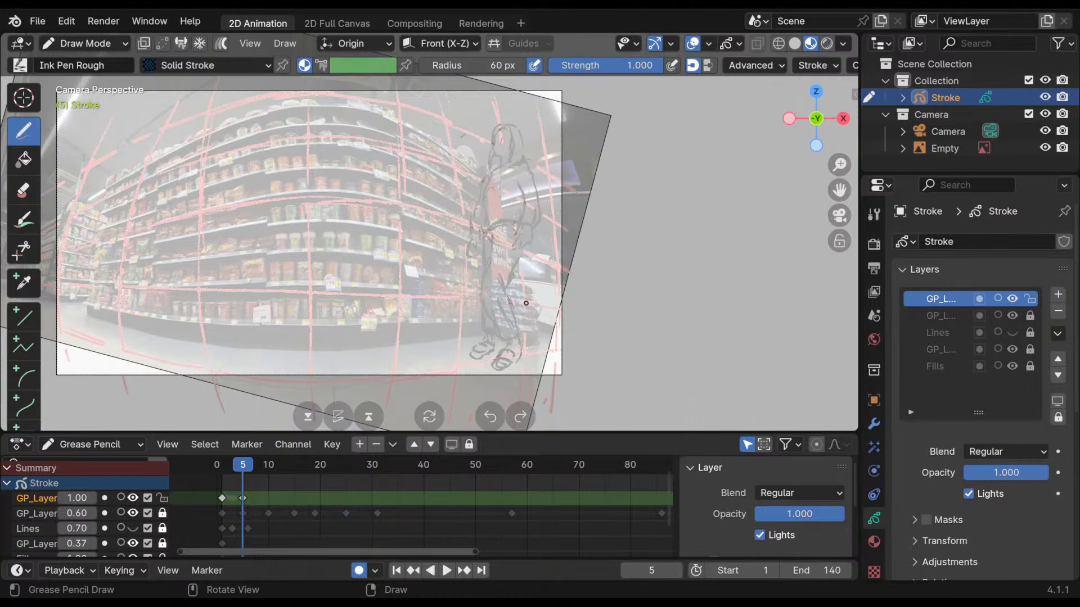
middle_click_drag(455, 494, 443, 470)
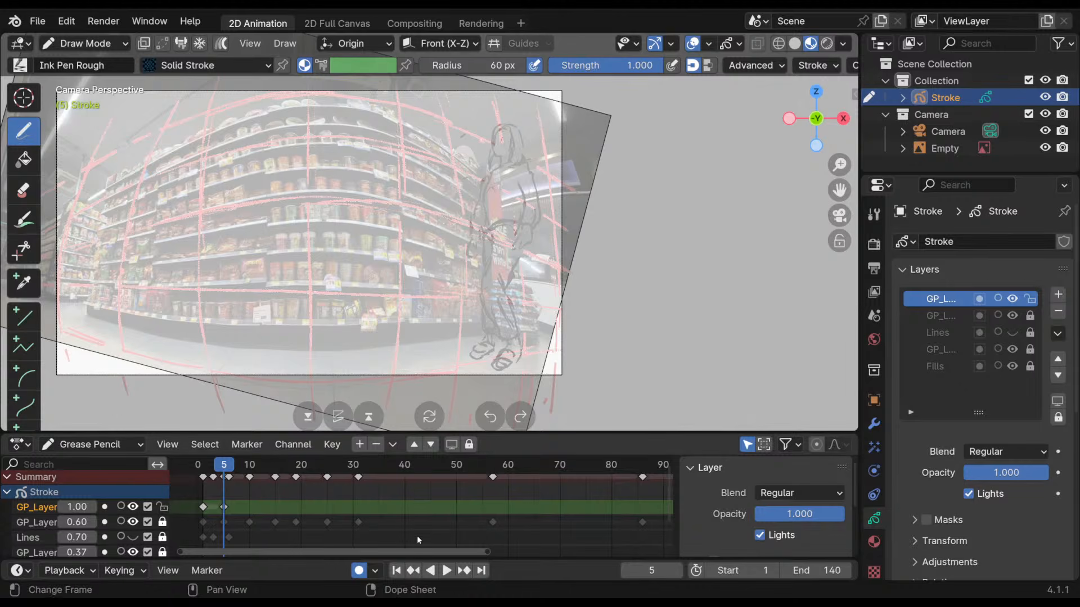
- Flip repeatedly between the keyframes on frames 1 and 5 to compare the poses, toggling the ink layer's onion skinning on and off
left_click(119, 507)
middle_click_drag(538, 258, 505, 245, "shift")
left_click(120, 507)
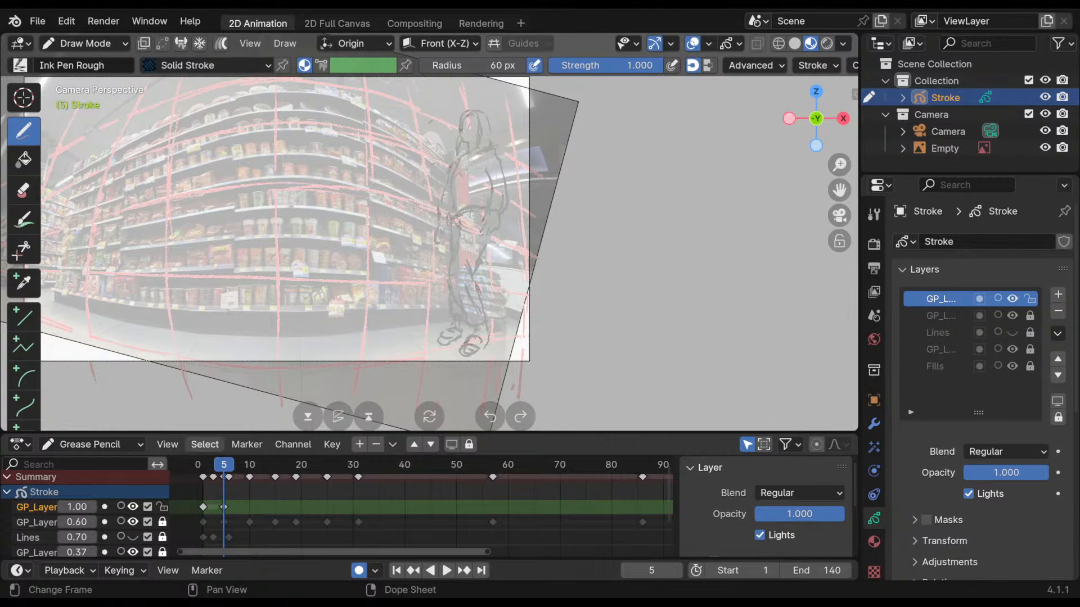
key("Down")
key("Up")
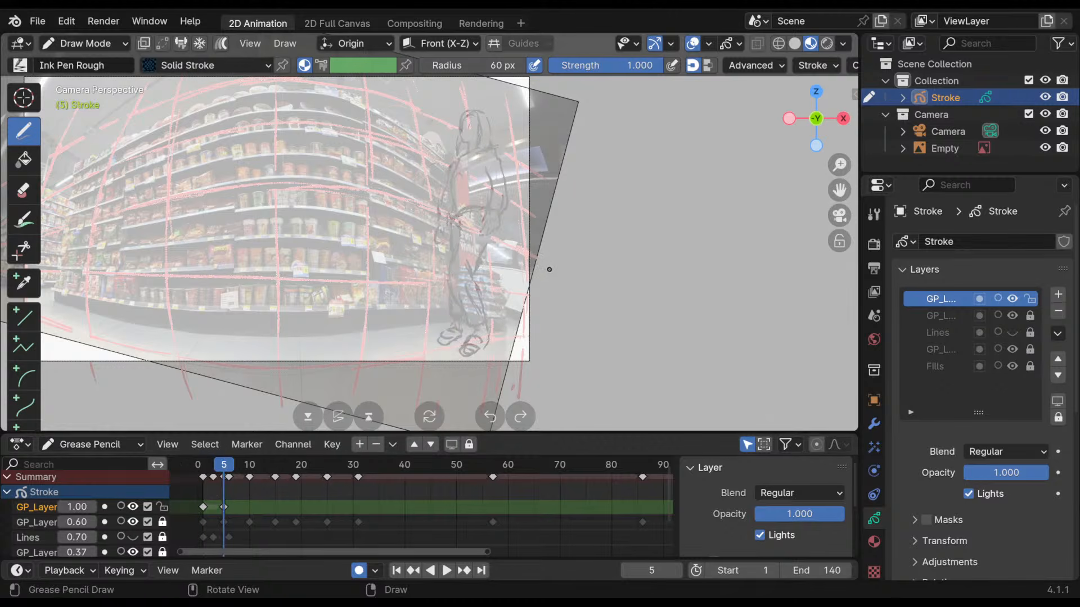
key("Down")
key("Up")
key("Down")
key("Up")
key("Down")
key("Up")
key("Down")
key("Up")
key("Down")
key("Up")
key("Down")
key("Up")
key("Down")
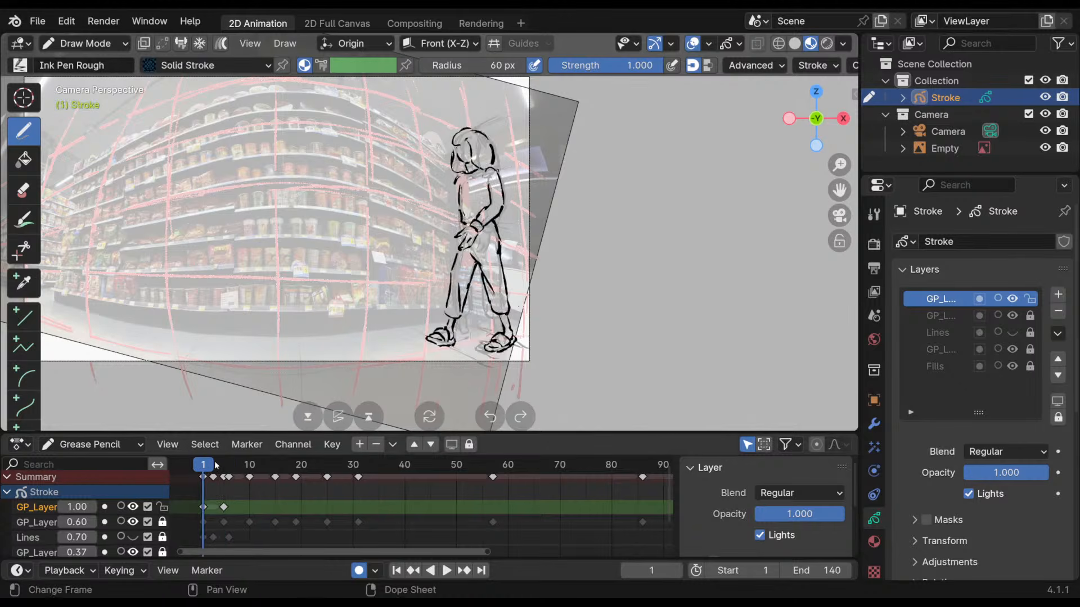
key("Up")
key("Down")
- Play through the rough poses and move the ink layer's blank keyframe to frame 25
key("space")
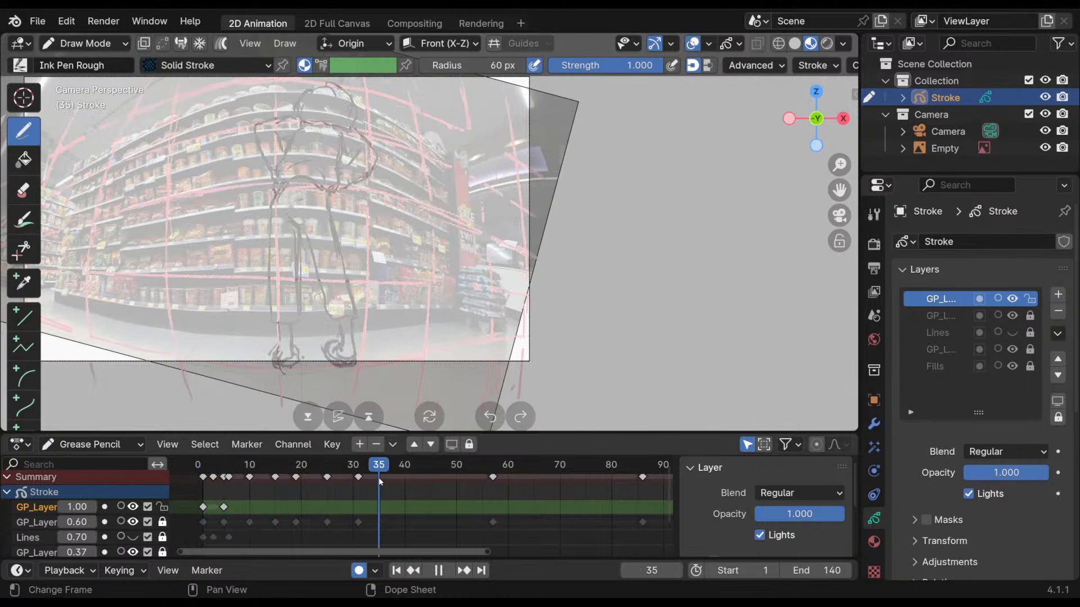
key("space")
left_click(224, 507)
key("g")
left_click(360, 509)
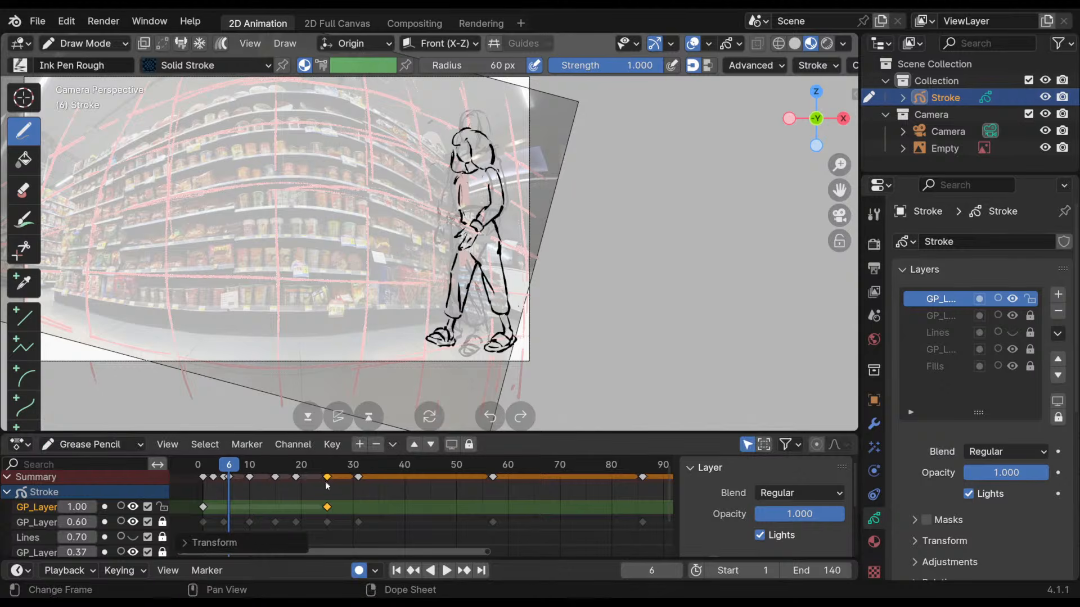
- Play and scrub through the rough poses, move the ink layer's blank keyframe to frame 10 and stop there
key("space")
left_click(208, 500)
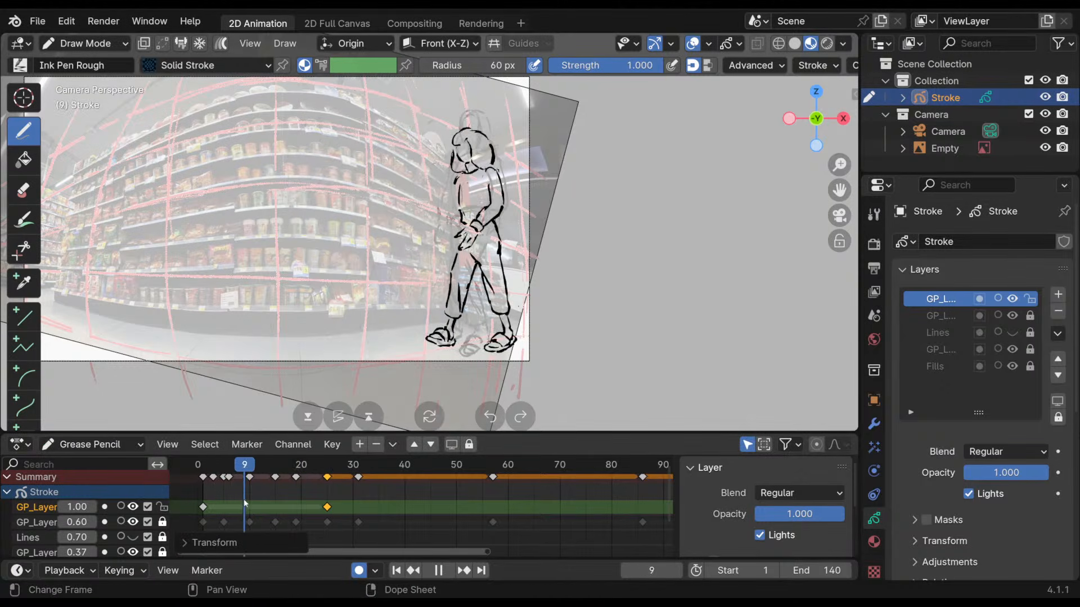
left_click(214, 505)
left_click_drag(265, 500, 268, 505)
key("space")
key("g")
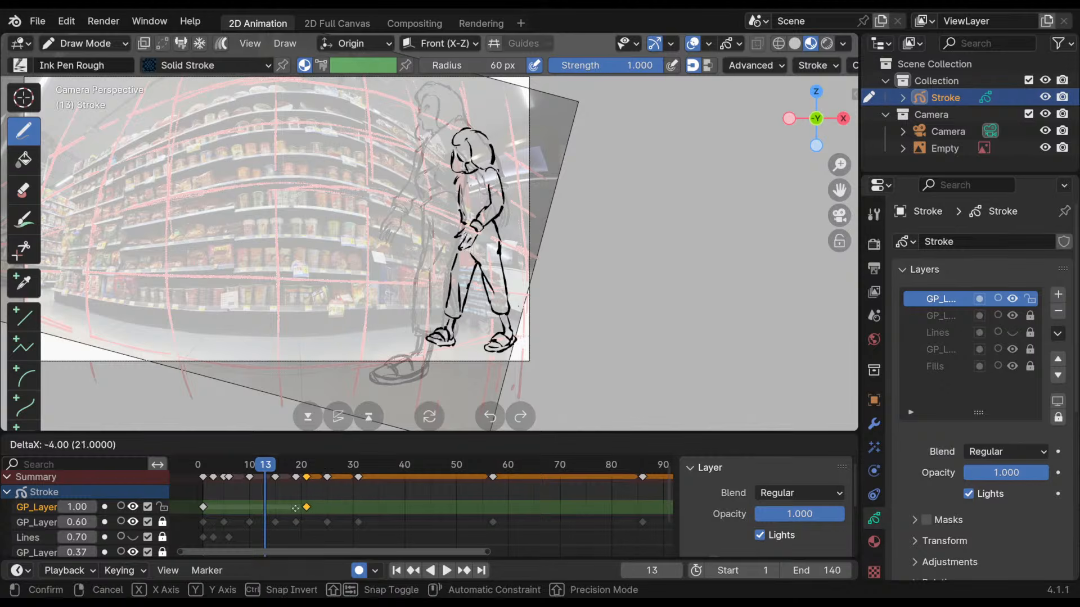
left_click(245, 520)
key("space")
left_click_drag(250, 489, 251, 488)
key("space")
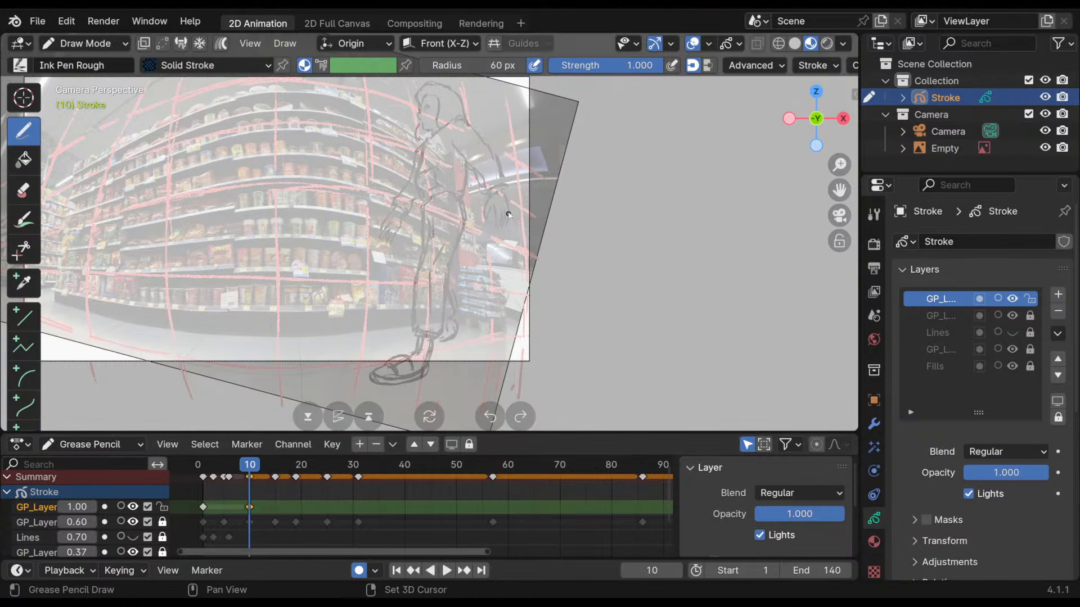
- Ink both hands and the front foot's shoe and ankle over the rough sketch on frame 10, undoing unsatisfactory strokes
left_click_drag(434, 215, 461, 217)
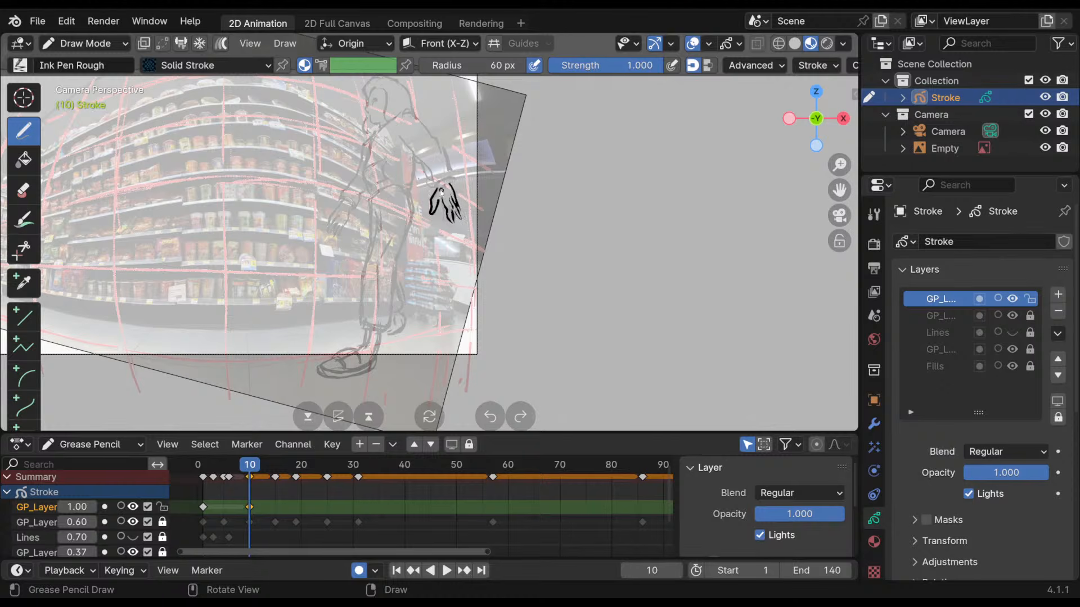
key("ctrl+z")
key("ctrl+z")
key("ctrl+shift+z")
key("ctrl+shift+z")
key("ctrl+z")
key("ctrl+z")
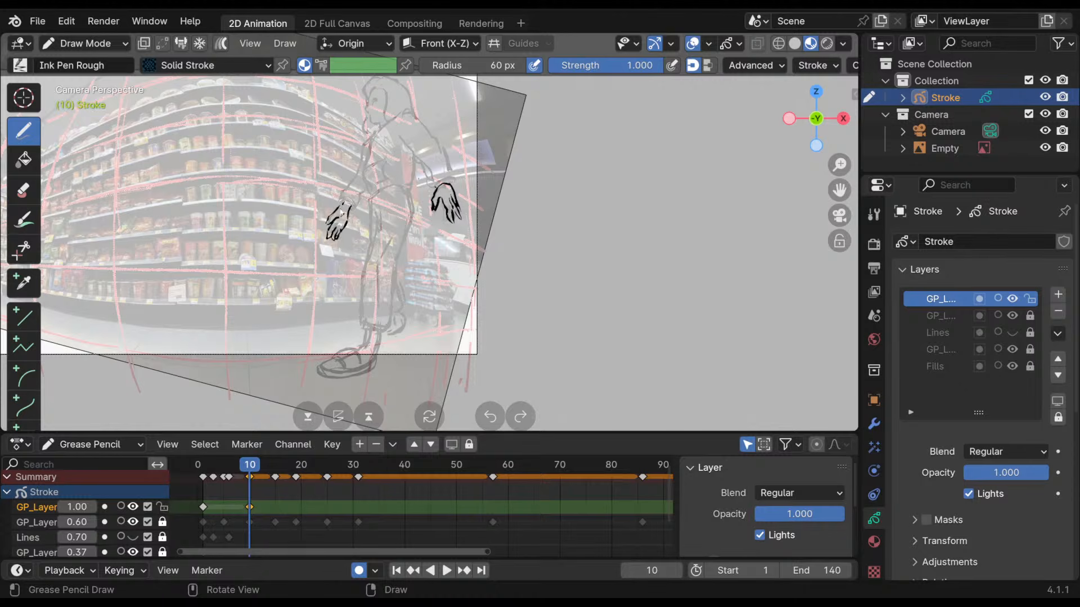
mouse_move(443, 236)
middle_mouse_down("shift")
mouse_move(434, 271)
mouse_move(434, 235)
mouse_move(423, 233)
middle_mouse_up("shift")
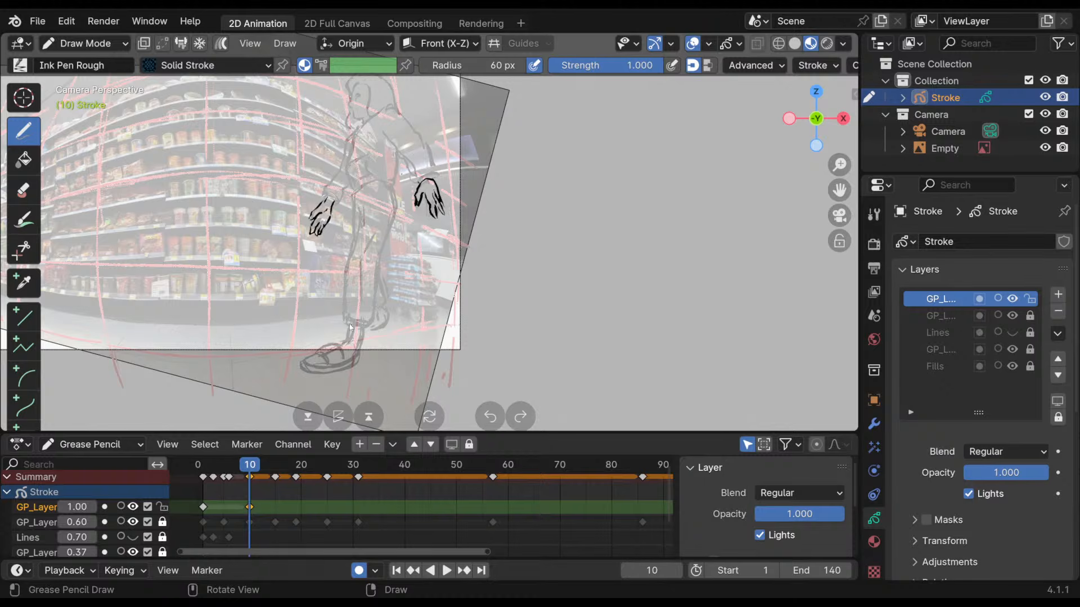
mouse_move(350, 326)
left_mouse_down()
mouse_move(342, 345)
mouse_move(365, 351)
mouse_move(352, 317)
mouse_move(361, 347)
mouse_move(348, 337)
mouse_move(332, 366)
mouse_move(301, 362)
mouse_move(365, 364)
left_mouse_up()
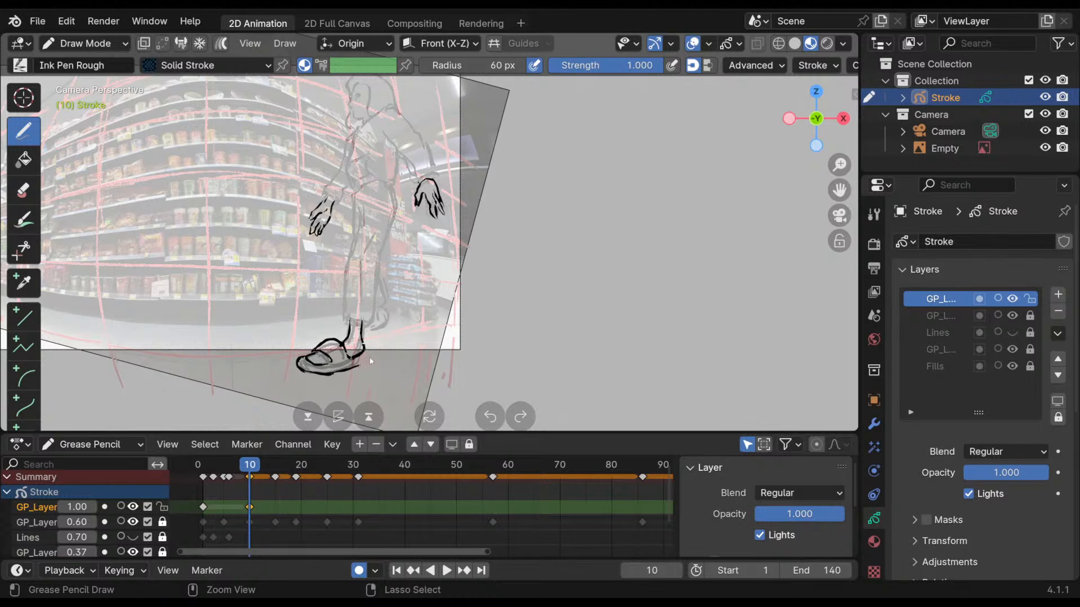
- Try to ink the trouser hem above the front shoe on frame 10, undoing the strokes
left_click_drag(370, 356, 358, 370)
mouse_move(430, 266)
middle_mouse_down("shift")
mouse_move(408, 283)
mouse_move(426, 268)
mouse_move(379, 268)
middle_mouse_up("shift")
mouse_move(363, 218)
middle_mouse_down("shift")
mouse_move(373, 231)
mouse_move(352, 240)
middle_mouse_up("shift")
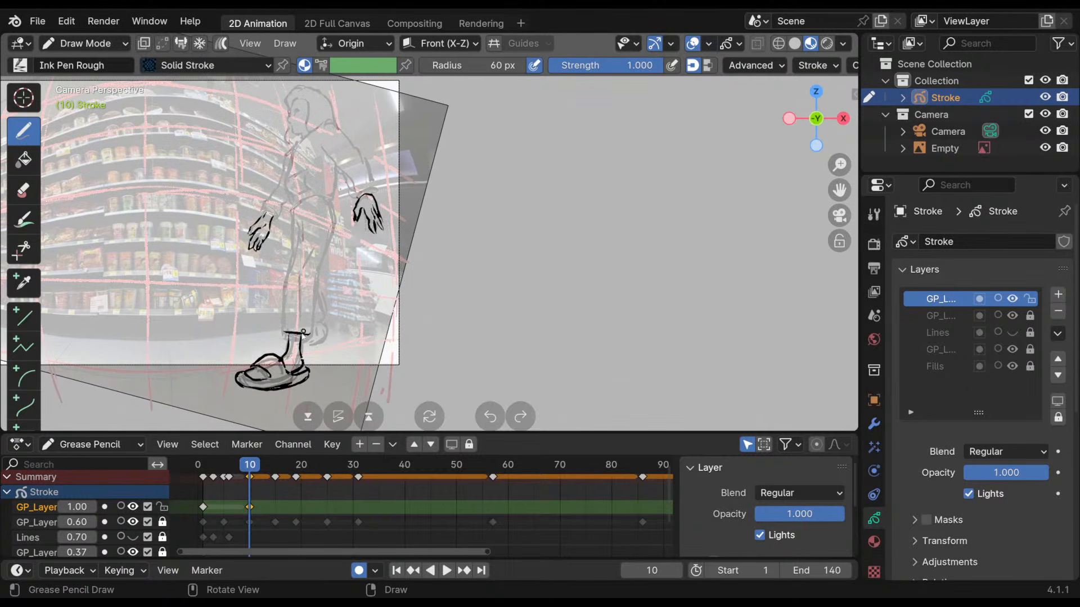
key("ctrl+z")
key("ctrl+z")
left_click_drag(298, 339, 311, 339)
left_click_drag(284, 337, 301, 340)
key("ctrl+z")
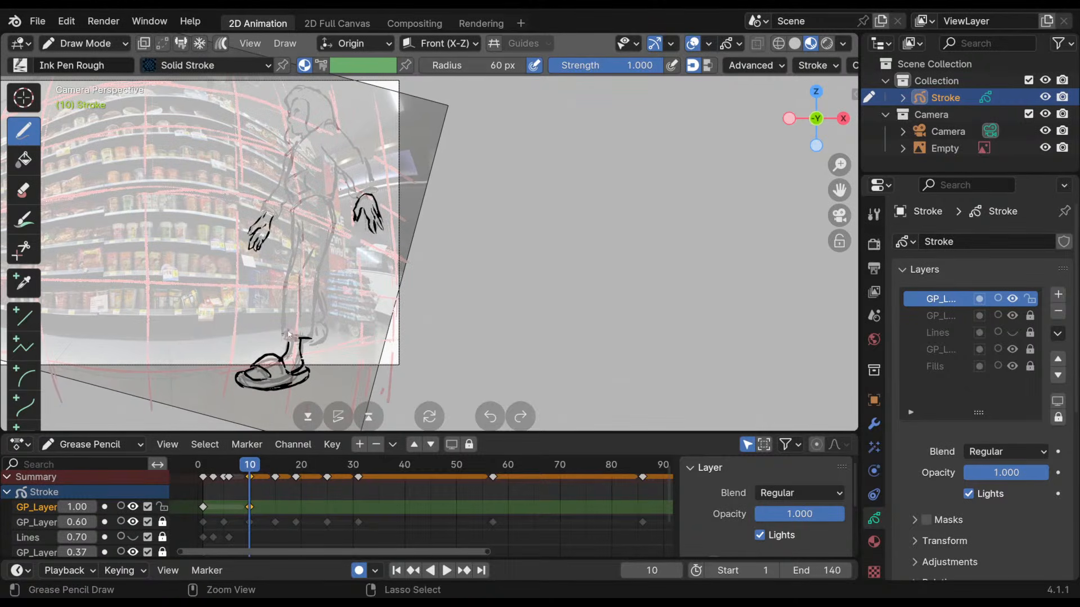
key("ctrl+z")
key("ctrl+z")
mouse_move(289, 337)
left_mouse_down()
mouse_move(282, 361)
mouse_move(304, 361)
mouse_move(283, 358)
mouse_move(309, 333)
mouse_move(299, 228)
mouse_move(281, 284)
mouse_move(283, 326)
left_mouse_up()
key("ctrl+z")
key("ctrl+z")
key("ctrl+z")
key("ctrl+z")
key("ctrl+z")
key("ctrl+z")
key("ctrl+z")
- Try to ink the thigh and shoulder lines on frame 10, undoing the strokes
mouse_move(284, 264)
left_mouse_down("ctrl")
mouse_move(281, 327)
mouse_move(298, 240)
mouse_move(277, 322)
mouse_move(307, 331)
mouse_move(300, 221)
mouse_move(282, 269)
left_mouse_up("ctrl")
mouse_move(299, 215)
left_mouse_down("ctrl")
mouse_move(288, 330)
mouse_move(308, 333)
left_mouse_up("ctrl")
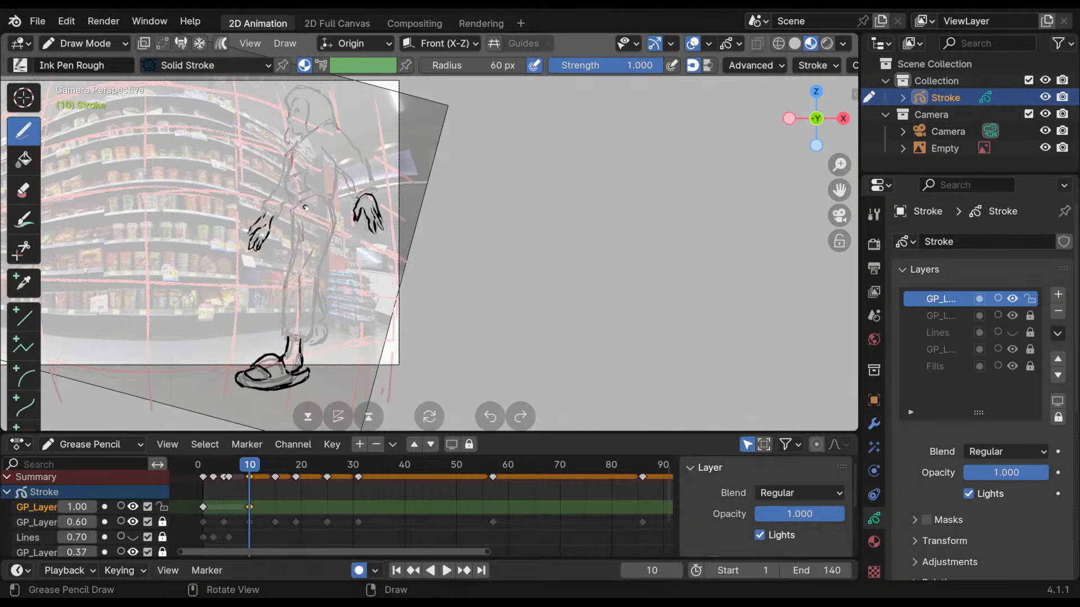
left_click_drag(292, 236, 295, 248)
key("ctrl+z")
left_click_drag(293, 212, 296, 255)
mouse_move(367, 168)
middle_mouse_down("shift")
mouse_move(368, 237)
mouse_move(375, 218)
middle_mouse_up("shift")
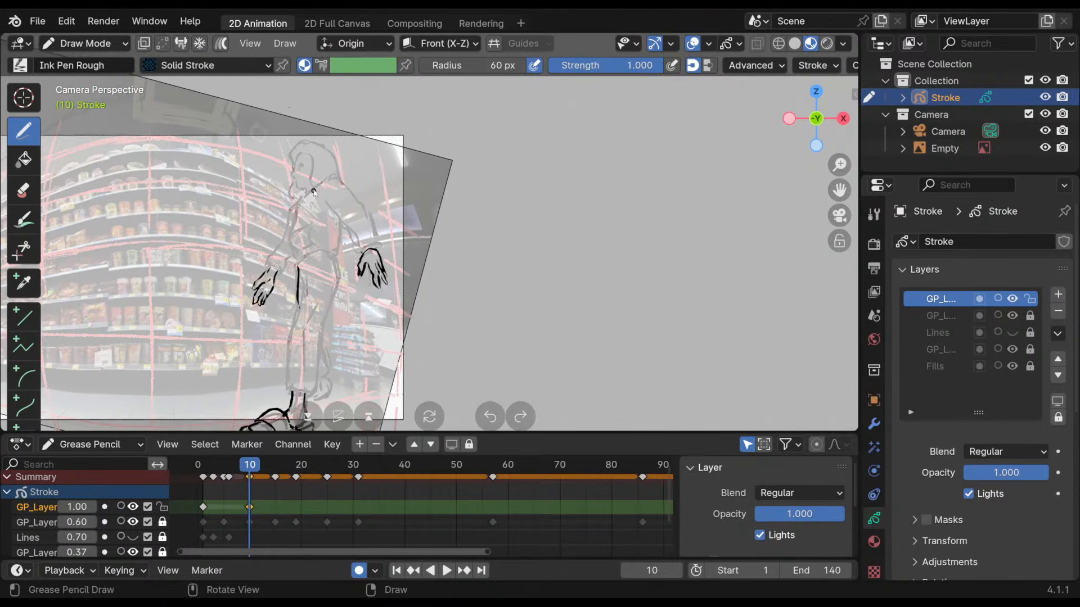
mouse_move(300, 199)
left_mouse_down()
mouse_move(317, 184)
mouse_move(344, 187)
left_mouse_up()
key("ctrl+z")
key("ctrl+z")
left_click_drag(289, 212, 340, 187)
key("ctrl+z")
mouse_move(365, 196)
middle_mouse_down("shift")
mouse_move(377, 230)
mouse_move(387, 215)
middle_mouse_up("shift")
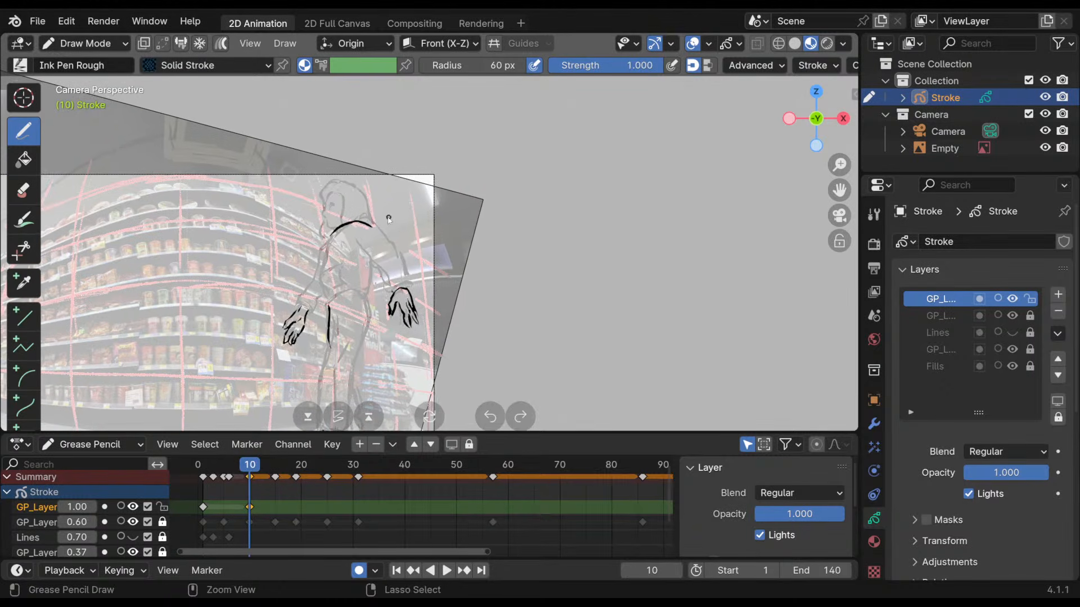
key("ctrl+z")
key("ctrl+z")
left_click_drag(373, 223, 372, 224)
scroll(372, 224, "up", 2)
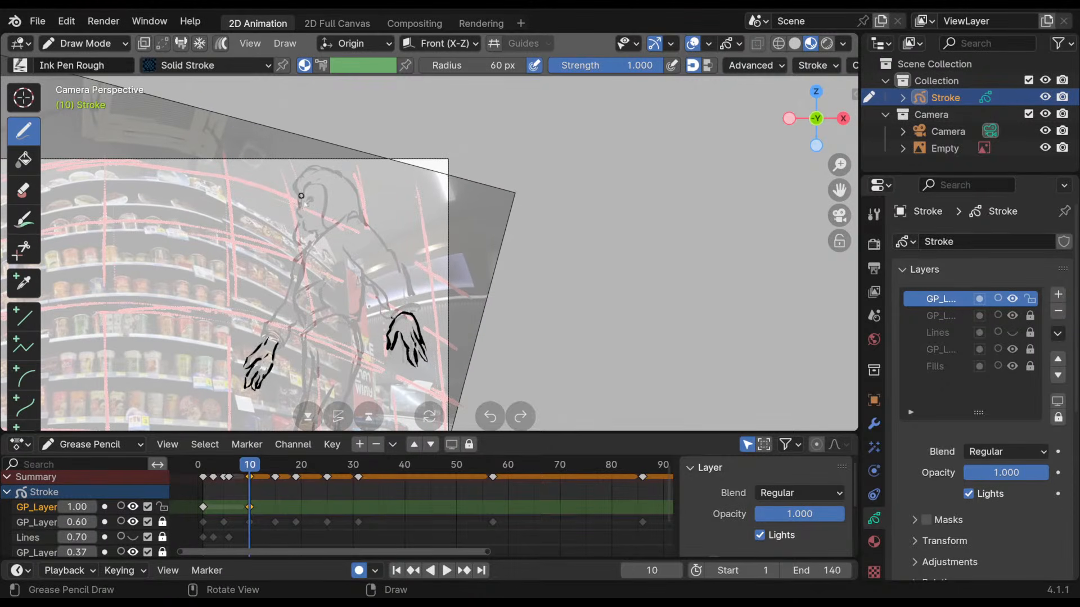
- Ink the face profile, hair and jacket collar over the rough head on frame 10, undoing unsatisfactory strokes
mouse_move(304, 196)
left_mouse_down()
mouse_move(298, 212)
mouse_move(320, 229)
left_mouse_up()
key("ctrl+z")
mouse_move(306, 232)
left_mouse_down()
mouse_move(322, 240)
mouse_move(299, 253)
left_mouse_up()
key("ctrl+z")
key("ctrl+z")
key("ctrl+z")
key("ctrl+z")
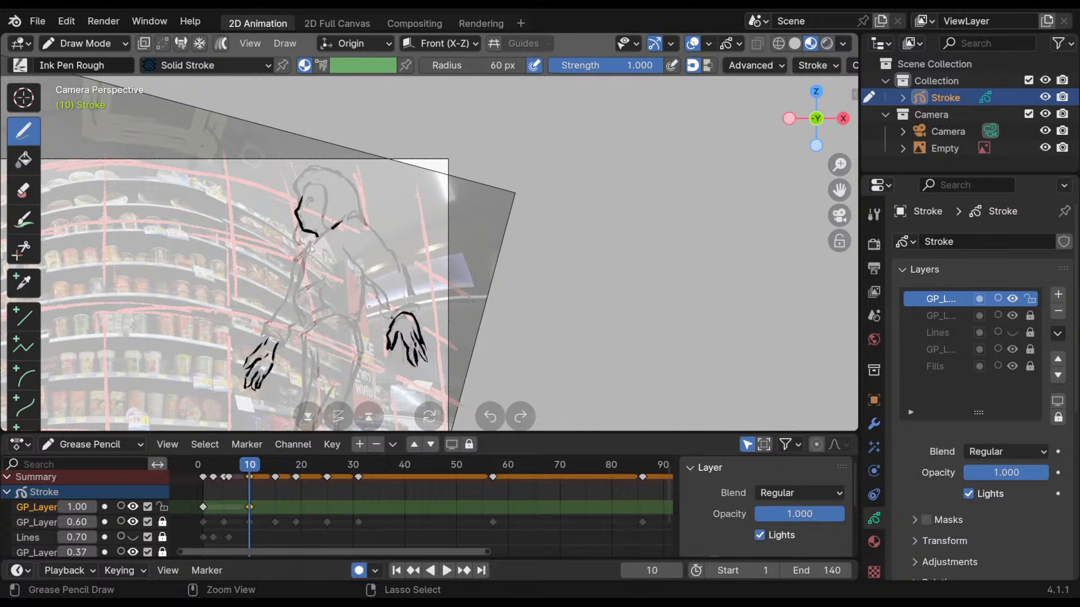
mouse_move(348, 219)
left_mouse_down()
mouse_move(305, 253)
mouse_move(314, 247)
left_mouse_up()
mouse_move(379, 254)
middle_mouse_down("shift")
mouse_move(396, 171)
mouse_move(434, 280)
mouse_move(418, 214)
mouse_move(418, 263)
mouse_move(414, 224)
middle_mouse_up("shift")
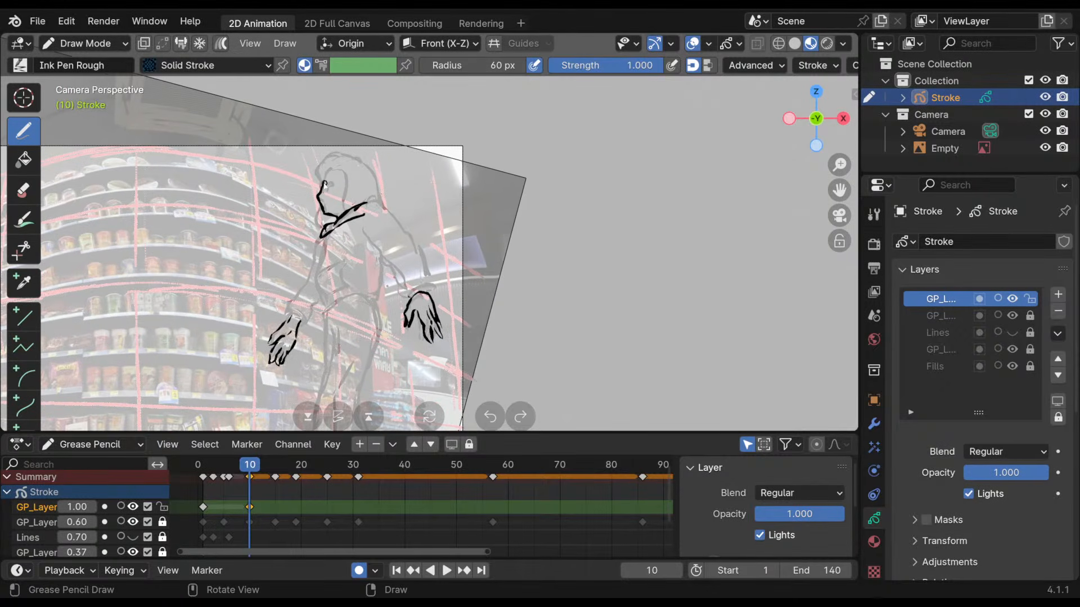
mouse_move(327, 158)
left_mouse_down()
mouse_move(319, 187)
mouse_move(355, 206)
mouse_move(358, 162)
left_mouse_up()
key("ctrl+z")
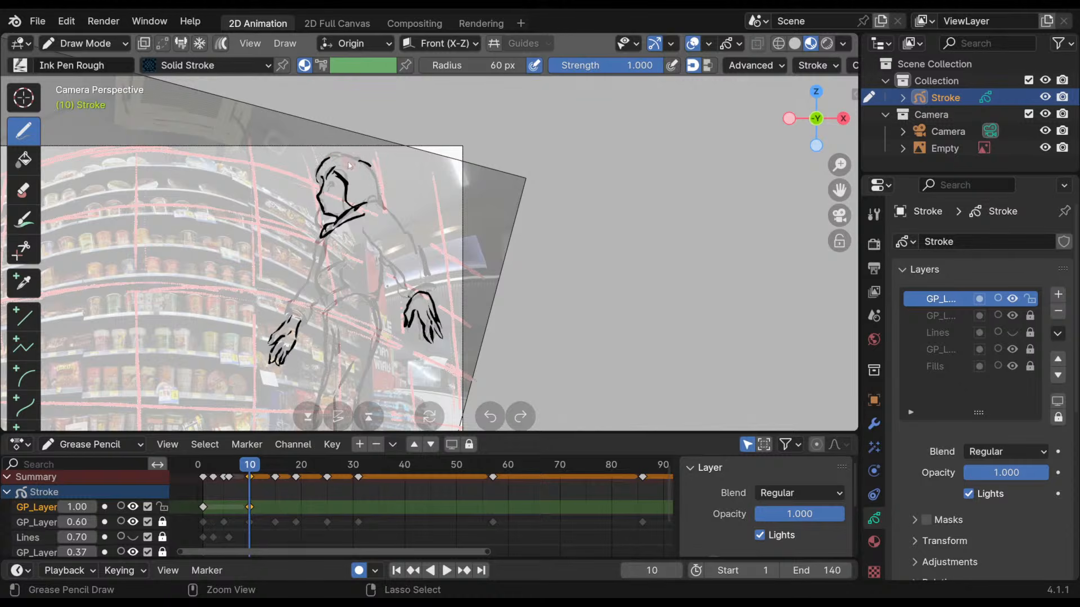
mouse_move(426, 291)
middle_mouse_down("shift")
mouse_move(462, 209)
mouse_move(472, 254)
mouse_move(493, 257)
middle_mouse_up("shift")
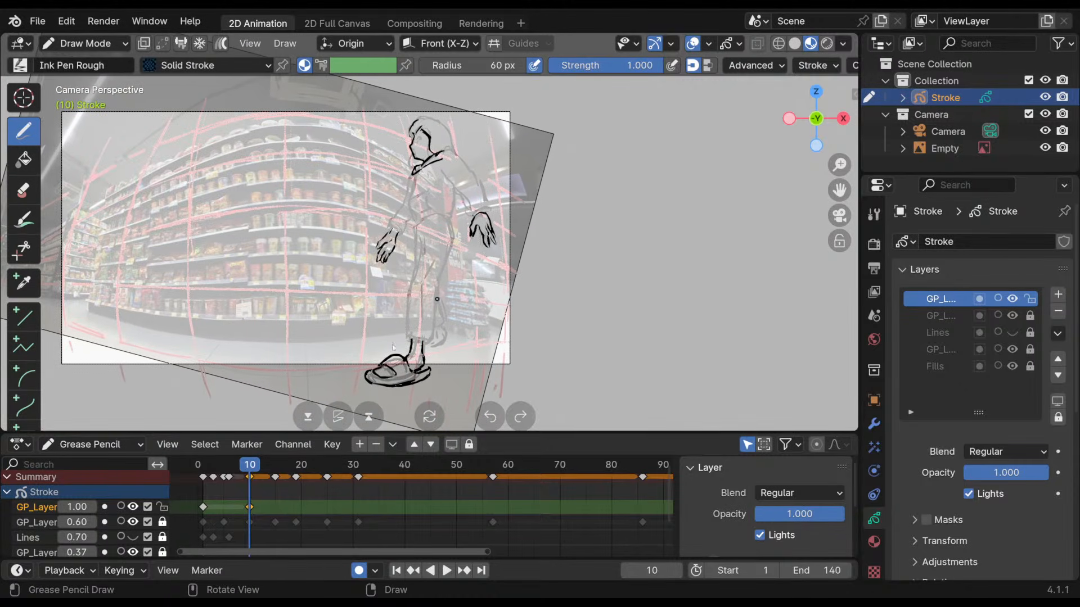
- Go to frame 15 and set the rough sketch layer's opacity to 0.70
mouse_move(250, 477)
left_mouse_down()
mouse_move(301, 478)
mouse_move(260, 483)
mouse_move(296, 489)
mouse_move(276, 493)
left_mouse_up()
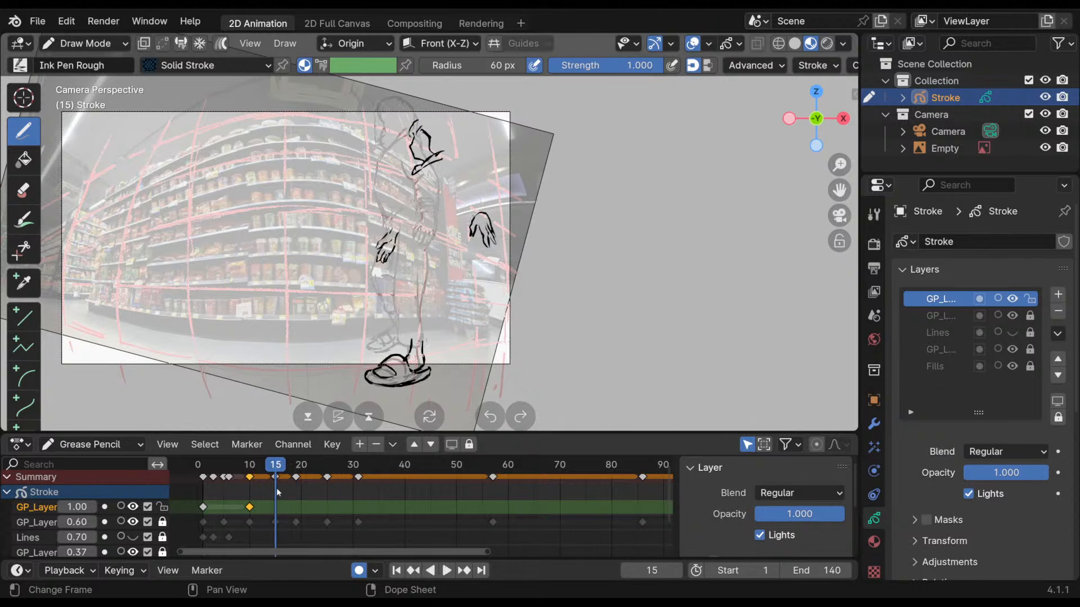
middle_click_drag(394, 220, 417, 232, "shift")
middle_click_drag(416, 232, 419, 210, "ctrl")
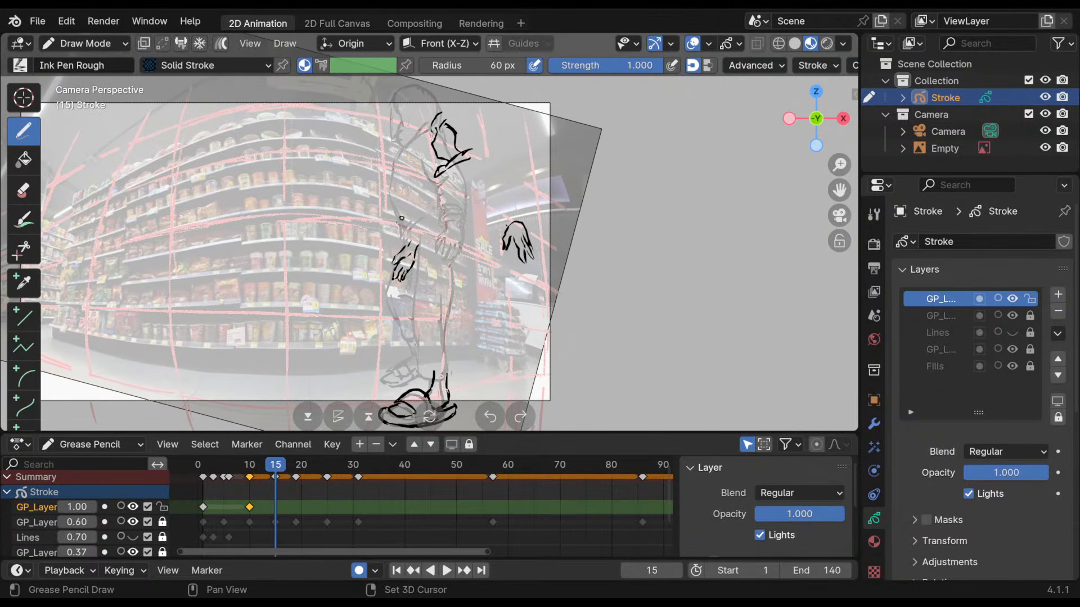
middle_click_drag(375, 247, 389, 239, "shift")
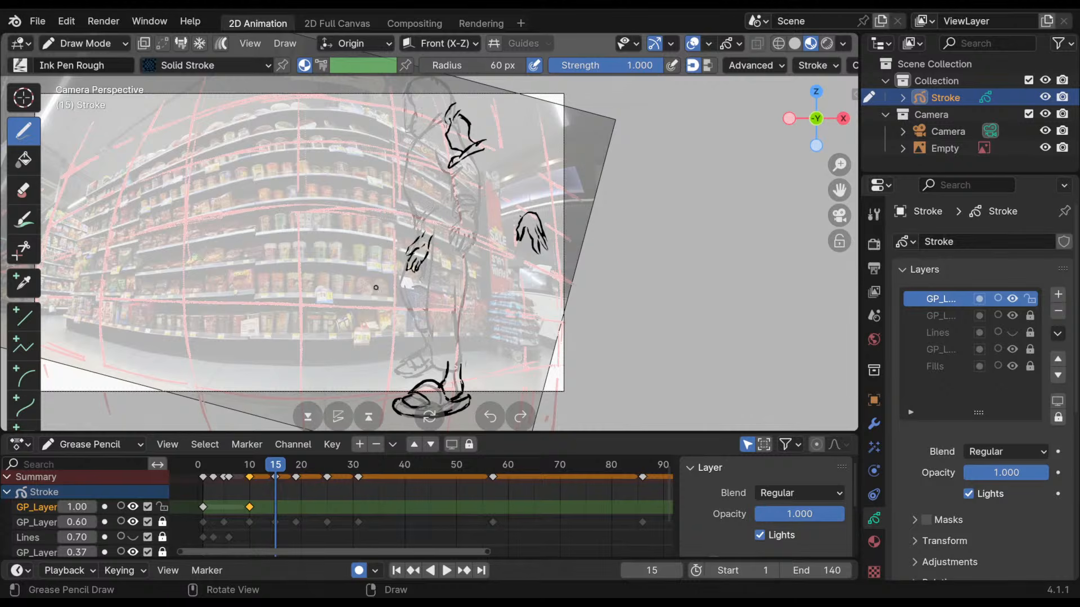
left_click(95, 524)
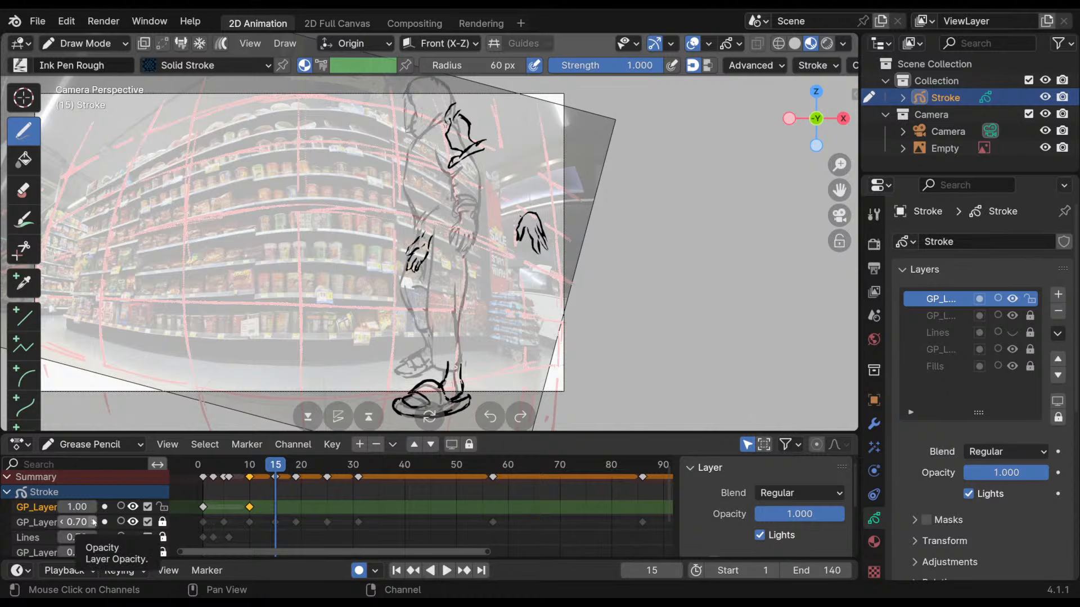
left_click(94, 522)
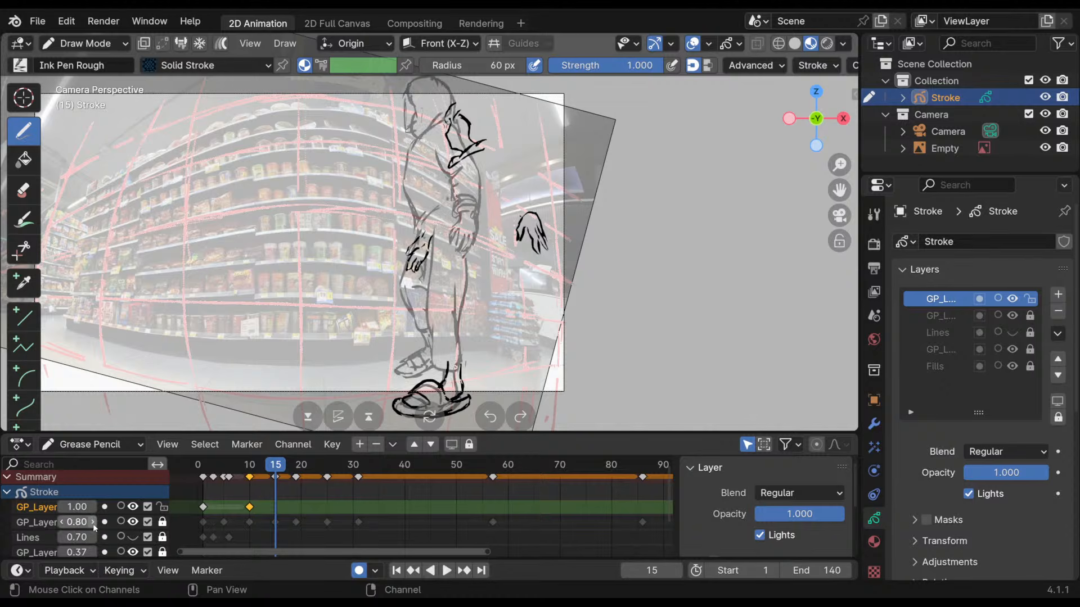
left_click(63, 523)
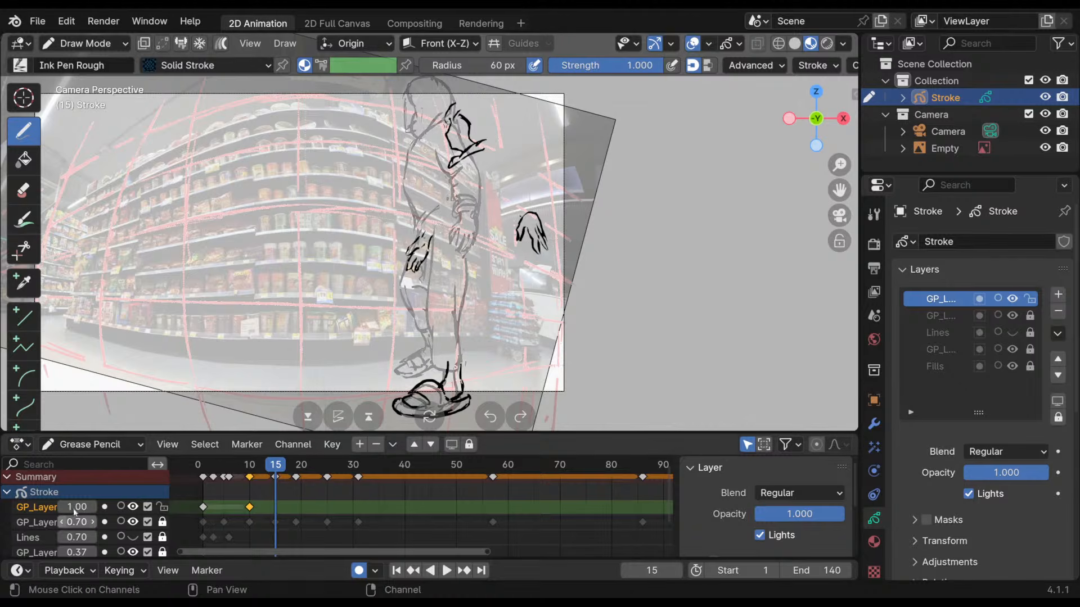
- Insert a blank keyframe on the ink layer at frame 15 and compare the pose with frame 10
mouse_move(276, 469)
left_mouse_down()
mouse_move(238, 481)
mouse_move(295, 480)
mouse_move(265, 481)
mouse_move(275, 482)
left_mouse_up()
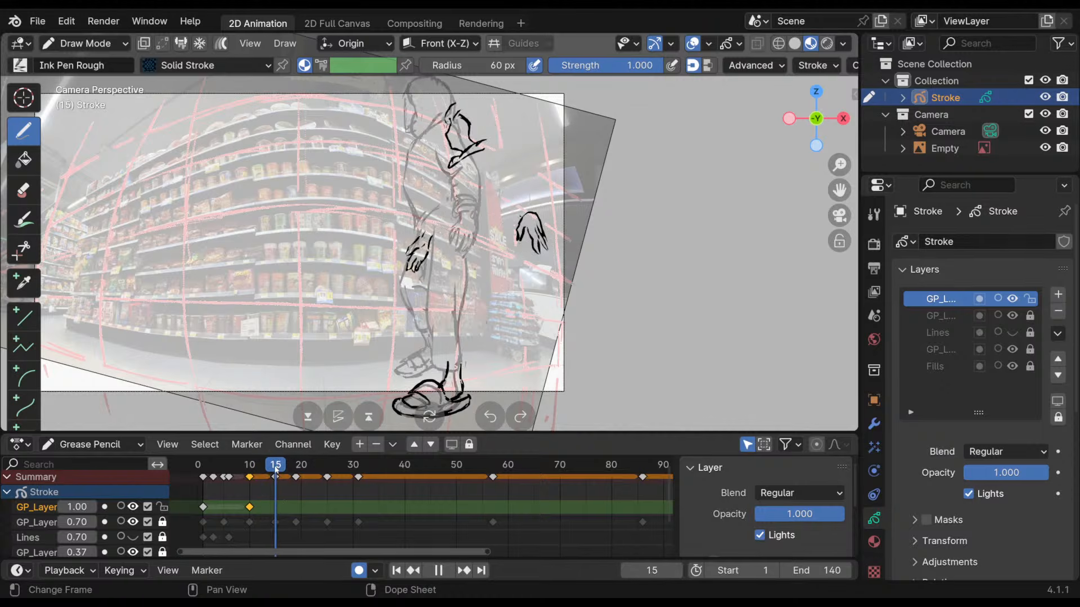
key("shift+i")
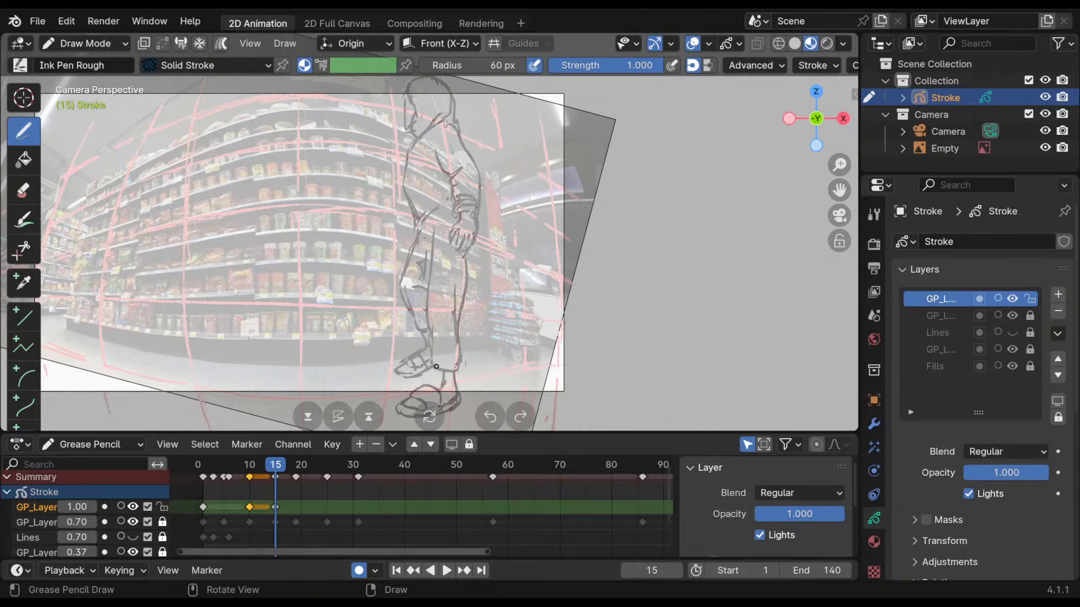
mouse_move(272, 471)
left_mouse_down()
mouse_move(261, 471)
mouse_move(275, 474)
left_mouse_up()
key("Down")
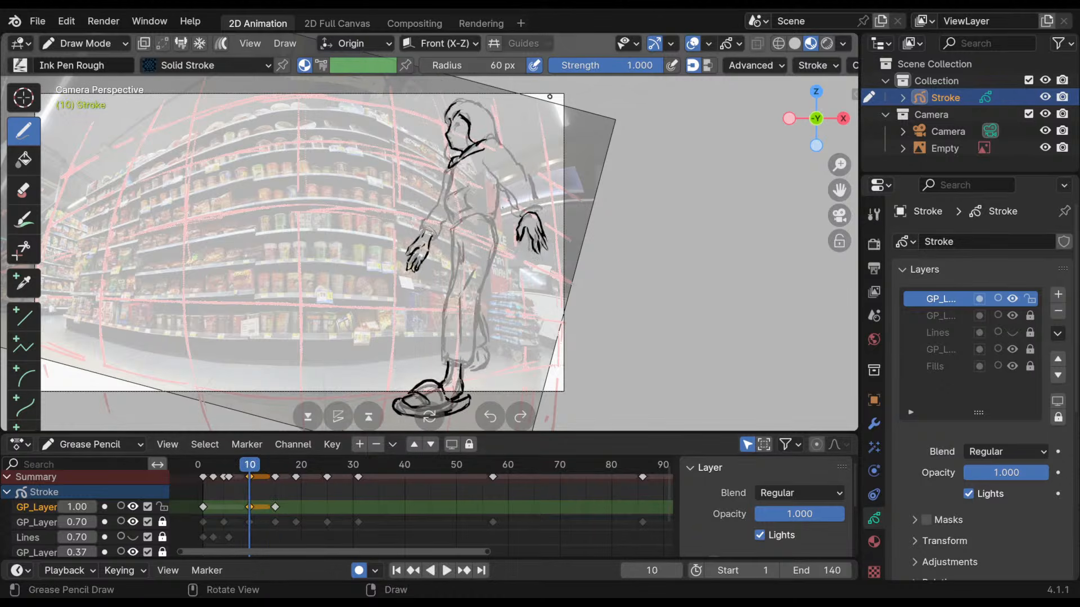
key("Up")
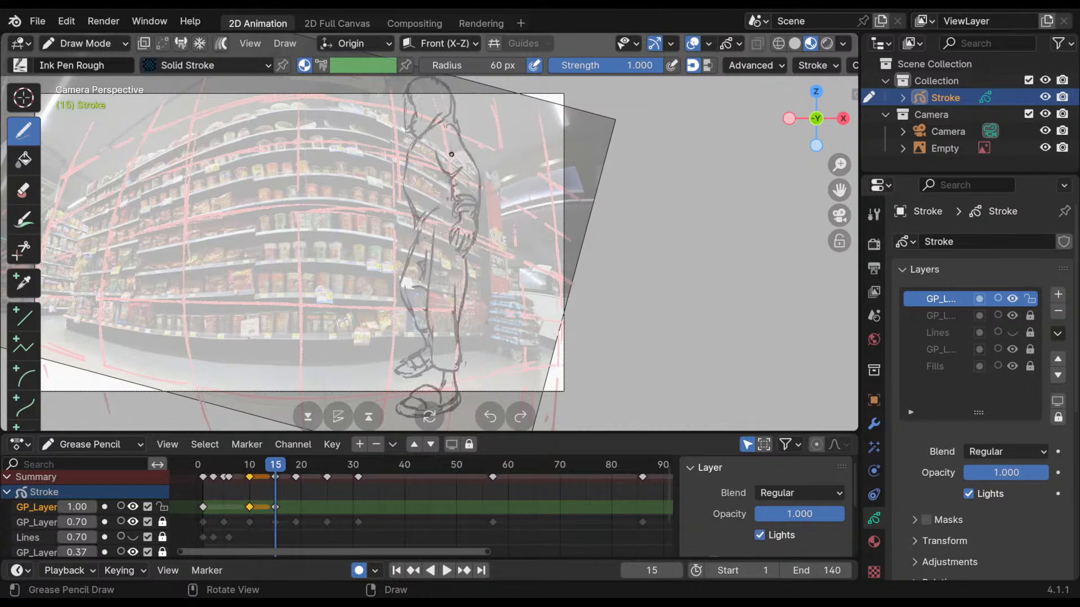
- Ink the rear arm, cuff and hand on frame 15, flipping to frame 10 to compare
left_click_drag(437, 145, 462, 201)
mouse_move(453, 128)
left_mouse_down()
mouse_move(481, 158)
mouse_move(494, 199)
left_mouse_up()
key("Down")
key("Up")
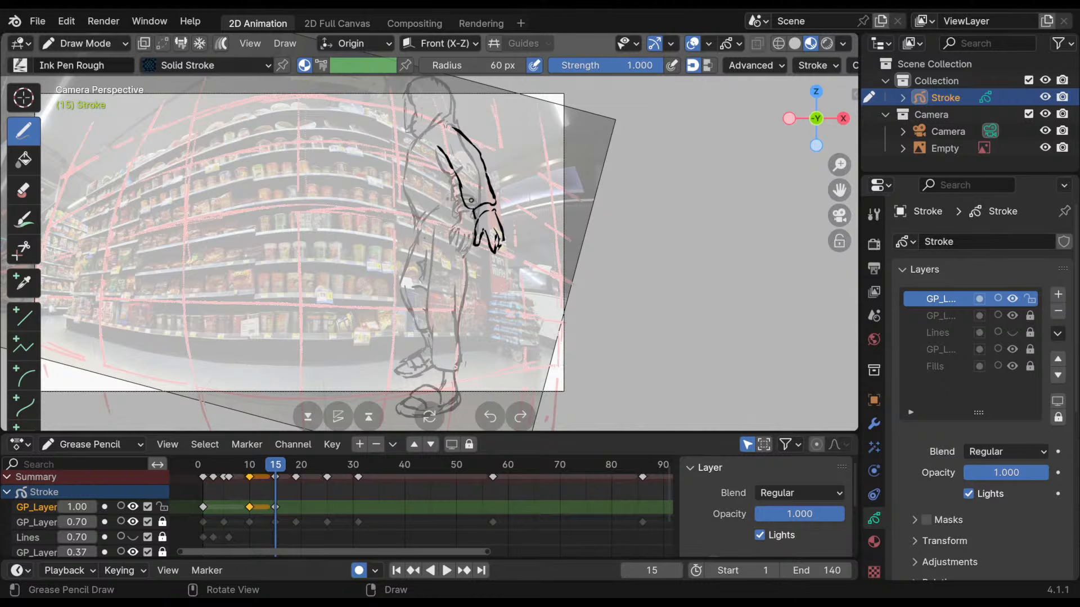
key("Left")
key("Right")
- Ink the front hand and its cuff on frame 15, undoing stray strokes and flipping to frame 10 for comparison
left_click_drag(404, 204, 406, 230)
key("ctrl+z")
key("ctrl+z")
mouse_move(399, 228)
left_mouse_down()
mouse_move(399, 253)
mouse_move(411, 233)
mouse_move(396, 250)
left_mouse_up()
key("ctrl+z")
key("Left")
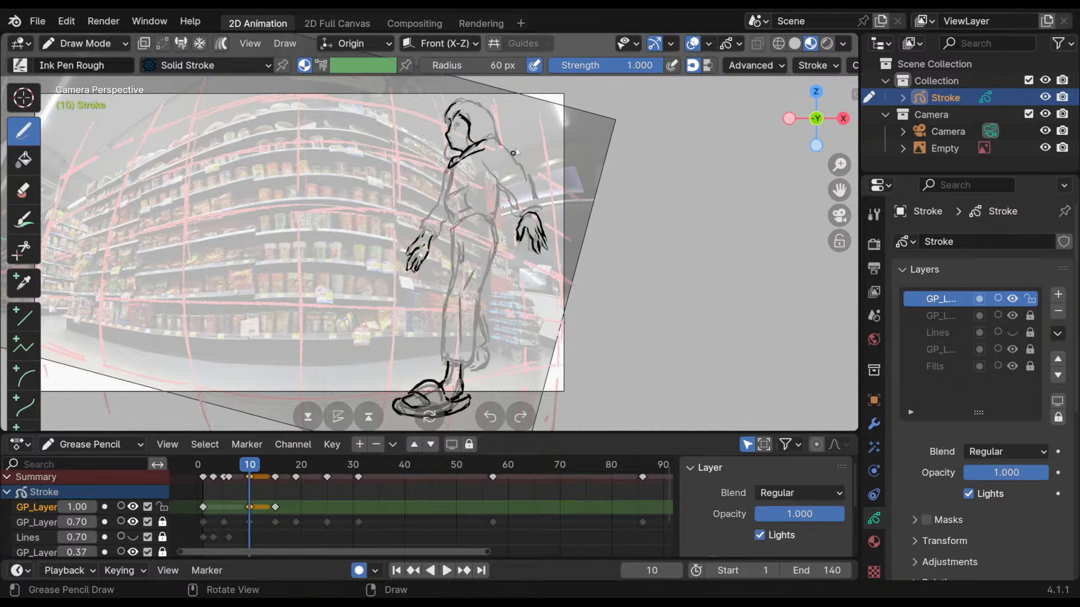
key("Right")
key("Up")
key("Left")
key("Right")
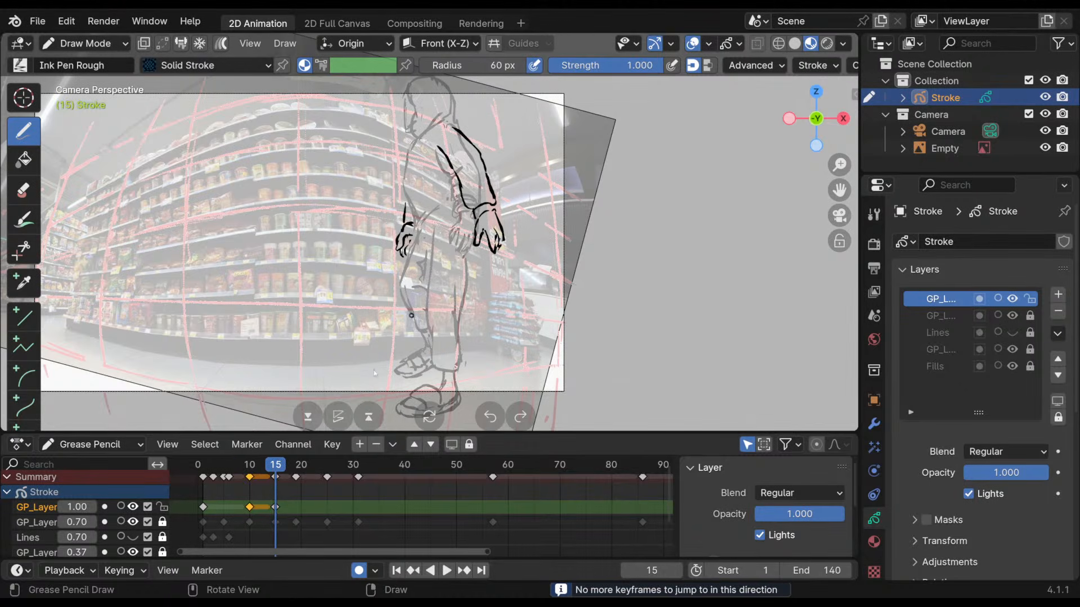
- Insert a blank keyframe on the ink layer at frame 19 and flip between it and the previous keyframe
key("space")
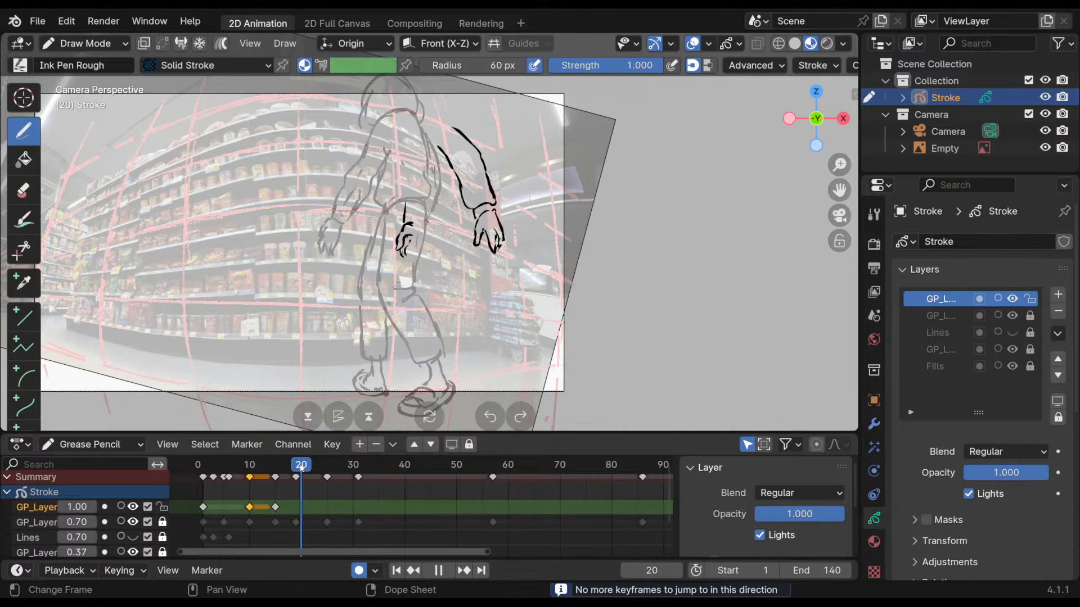
key("space")
key("Left")
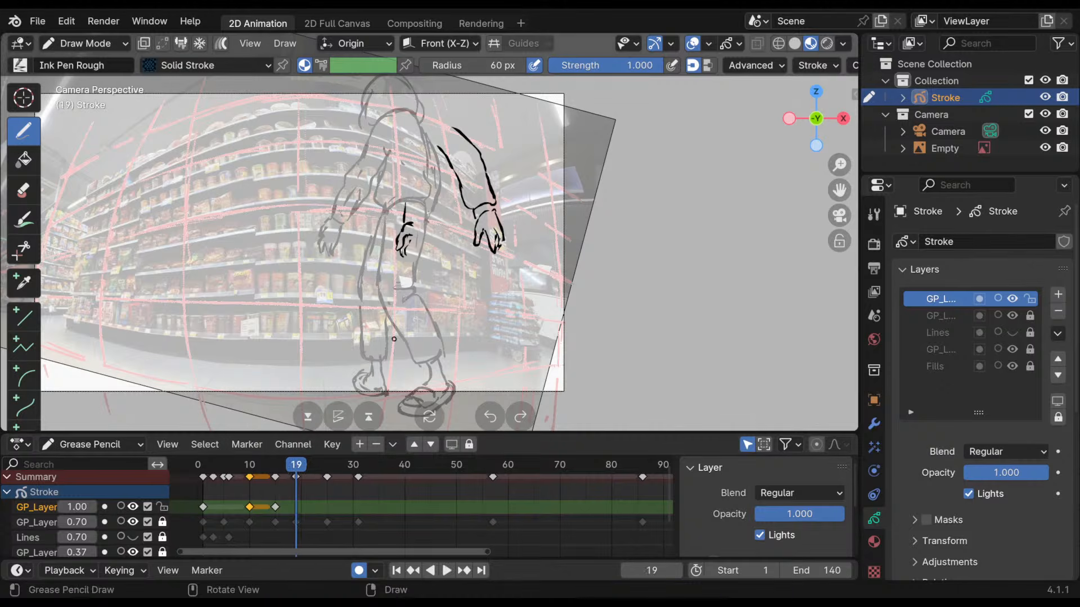
left_click(403, 344)
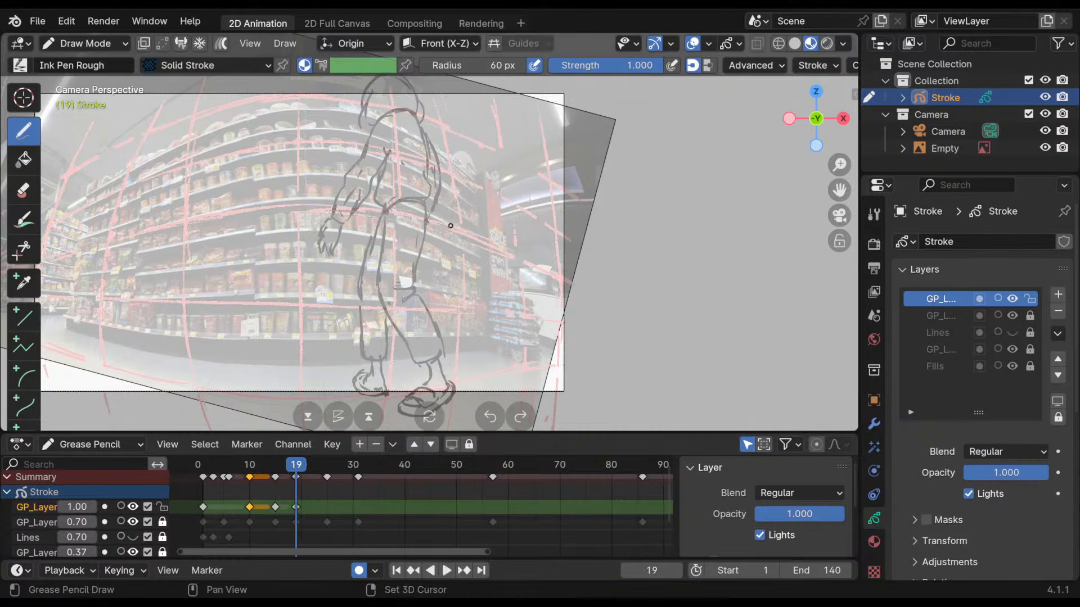
mouse_move(478, 235)
middle_mouse_down("shift")
mouse_move(451, 265)
mouse_move(483, 229)
middle_mouse_up("shift")
key("Left")
key("Right")
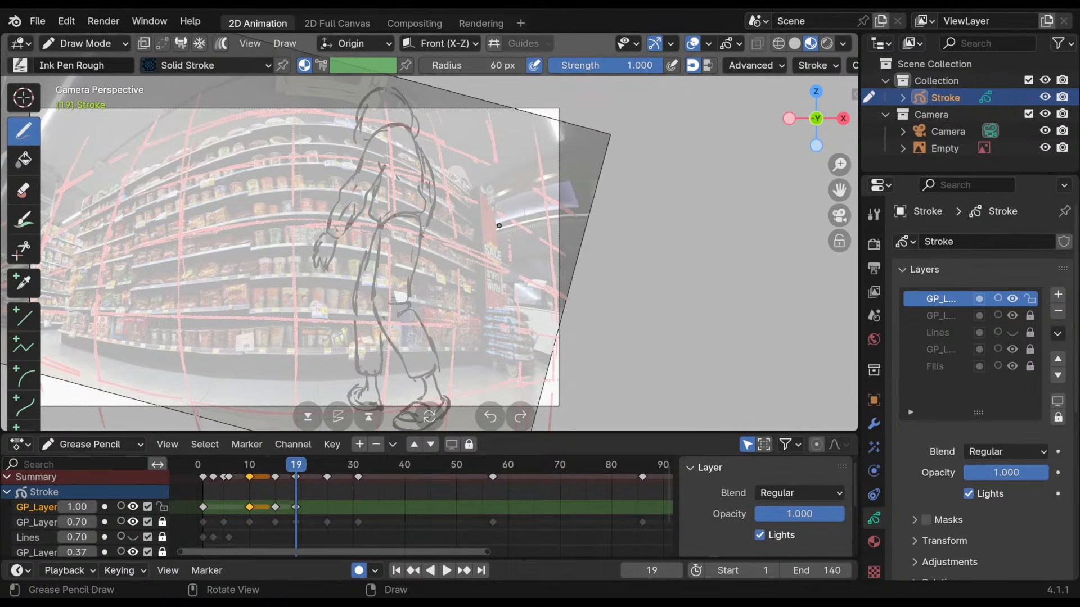
key("Left")
key("Right")
- Insert a blank keyframe on the ink layer at frame 25 and scrub ahead through the rough poses
key("space")
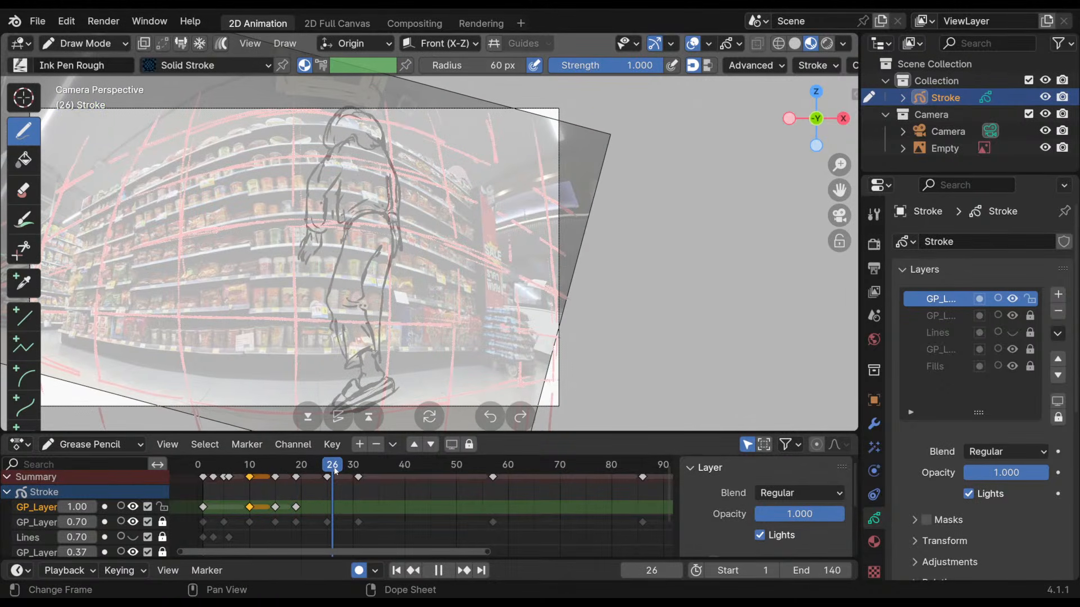
mouse_move(331, 471)
left_mouse_down()
mouse_move(550, 468)
mouse_move(332, 473)
mouse_move(503, 480)
left_mouse_up()
key("shift+i")
key("Up")
left_click(361, 467)
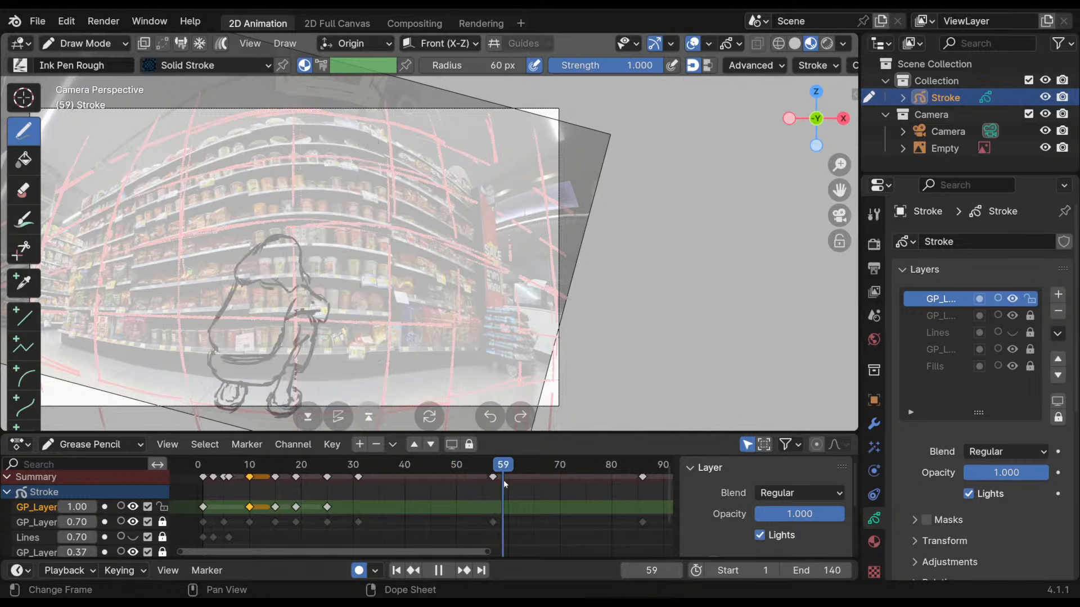
- Unlock the rough sketch layer, select its keyframe at frame 57 and go to that frame
middle_click_drag(489, 332, 520, 289, "shift")
left_click(488, 470)
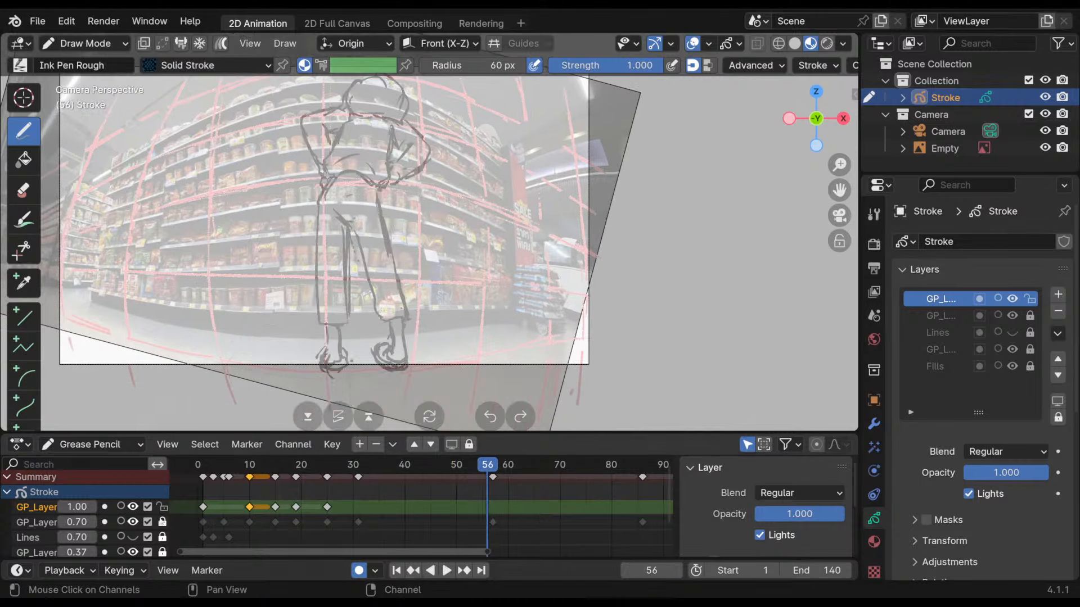
left_click(162, 523)
left_click(493, 522)
left_click(493, 468)
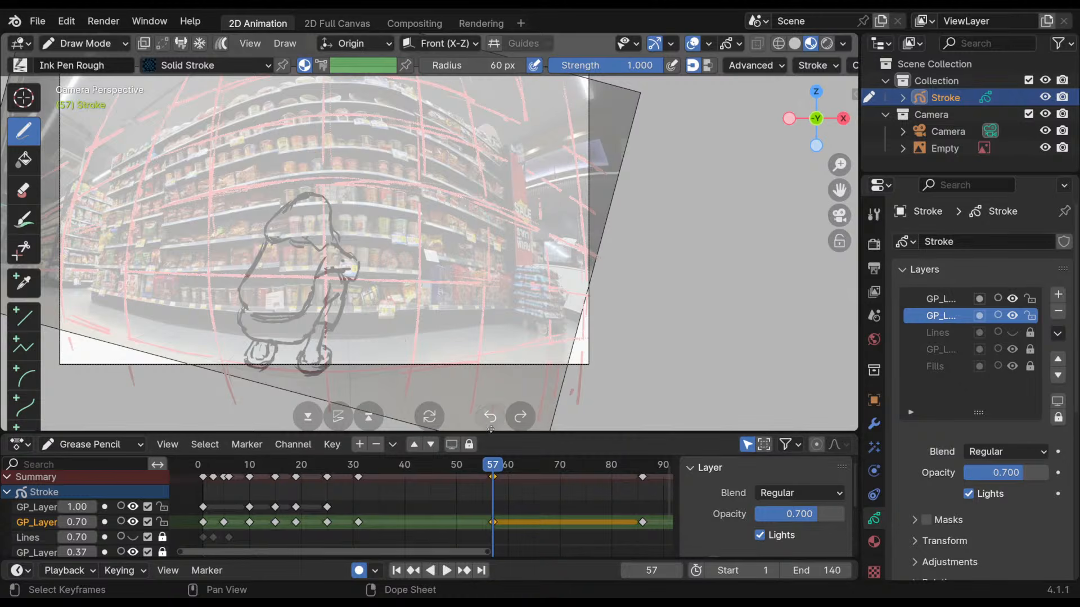
- Switch to Edit Mode, select the crouching pose's rough strokes on frame 57, move them further left along the shelf and scrub to check
middle_click_drag(404, 255, 381, 250, "shift")
left_click(100, 45)
left_click(109, 84)
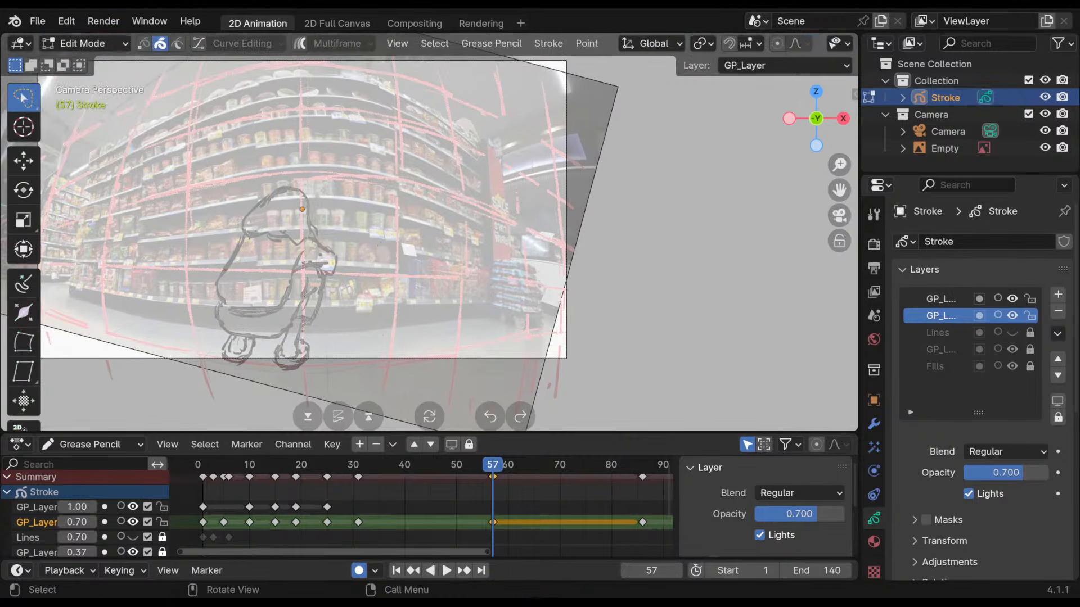
mouse_move(385, 180)
left_mouse_down()
mouse_move(387, 248)
mouse_move(388, 225)
left_mouse_up()
mouse_move(432, 291)
middle_mouse_down("shift")
mouse_move(504, 328)
mouse_move(459, 313)
middle_mouse_up("shift")
key("g")
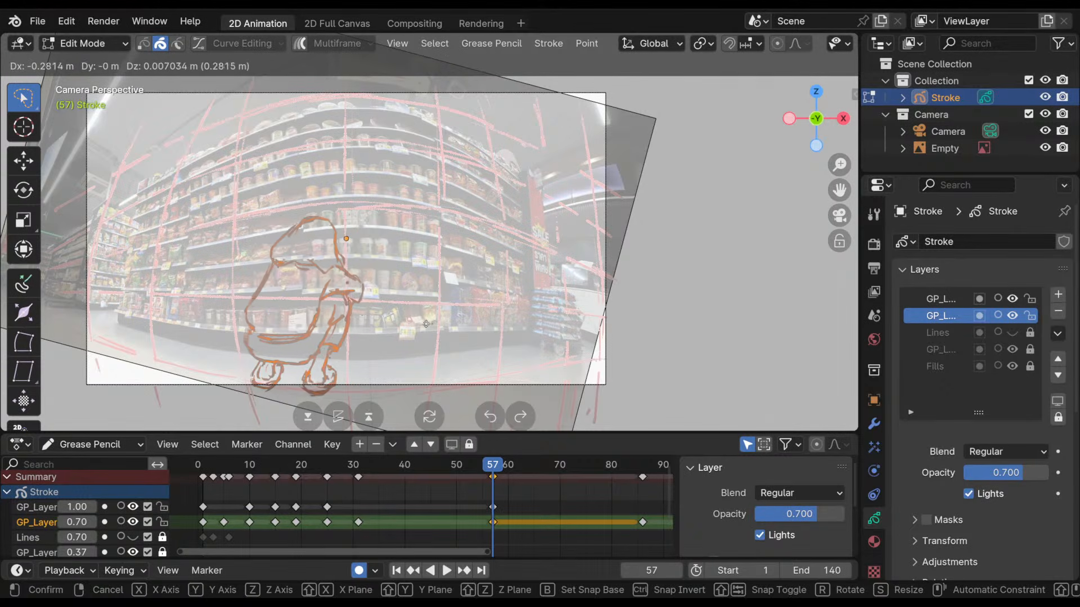
left_click(388, 328)
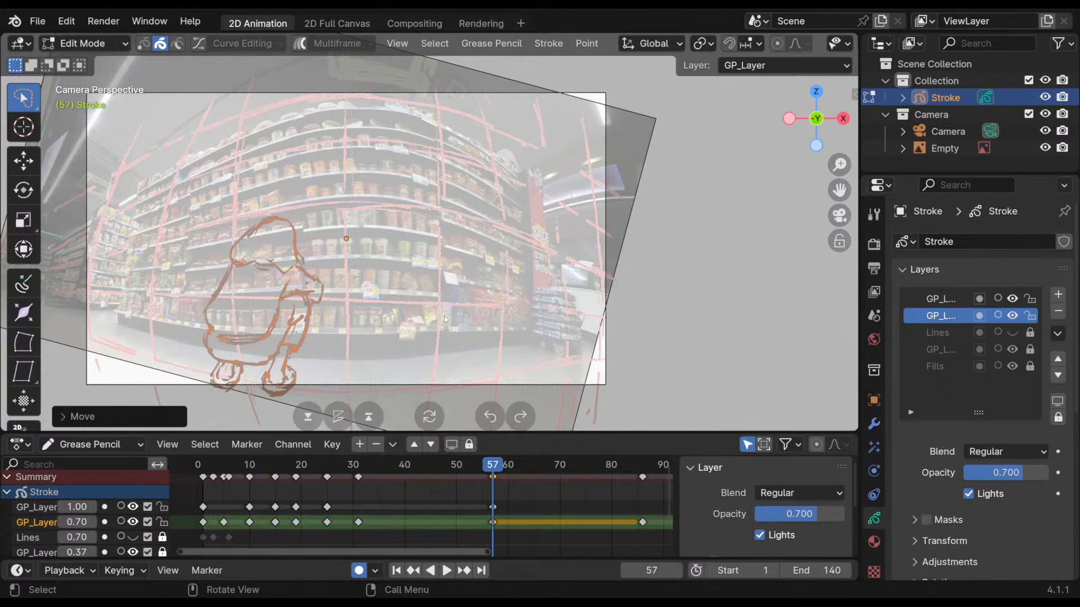
mouse_move(470, 465)
left_mouse_down()
mouse_move(563, 466)
mouse_move(325, 495)
mouse_move(546, 481)
left_mouse_up()
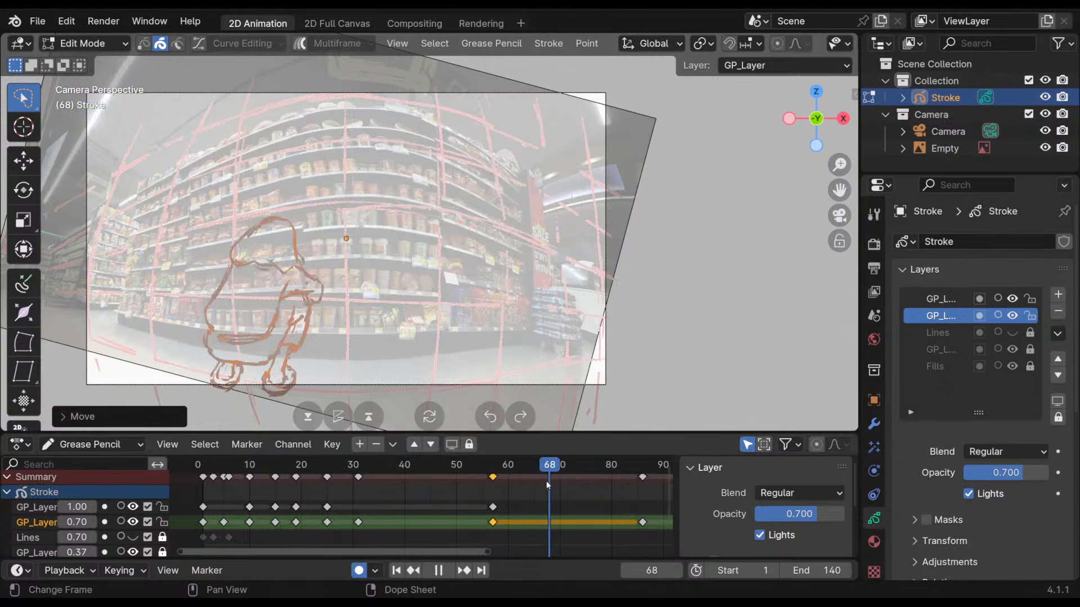
- Go to frame 31, select the rough standing pose's strokes through its keyframe and move them further left along the shelf
middle_click_drag(538, 492, 440, 490)
mouse_move(557, 466)
left_mouse_down()
mouse_move(572, 466)
mouse_move(340, 494)
mouse_move(578, 491)
mouse_move(350, 505)
left_mouse_up()
middle_click_drag(545, 333, 518, 341, "shift")
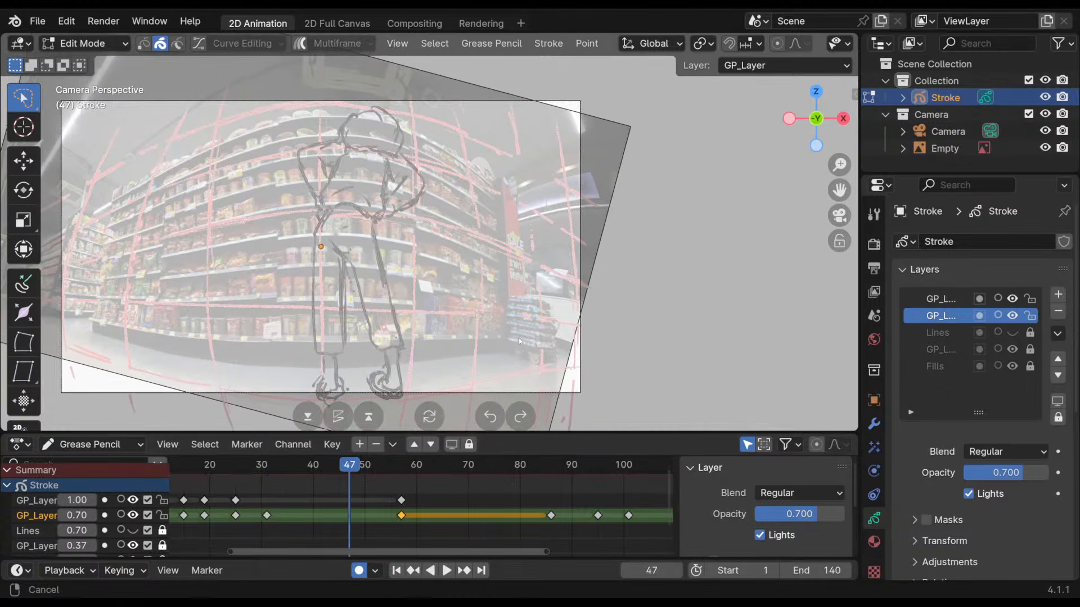
middle_click_drag(330, 491, 376, 495)
left_click(312, 467)
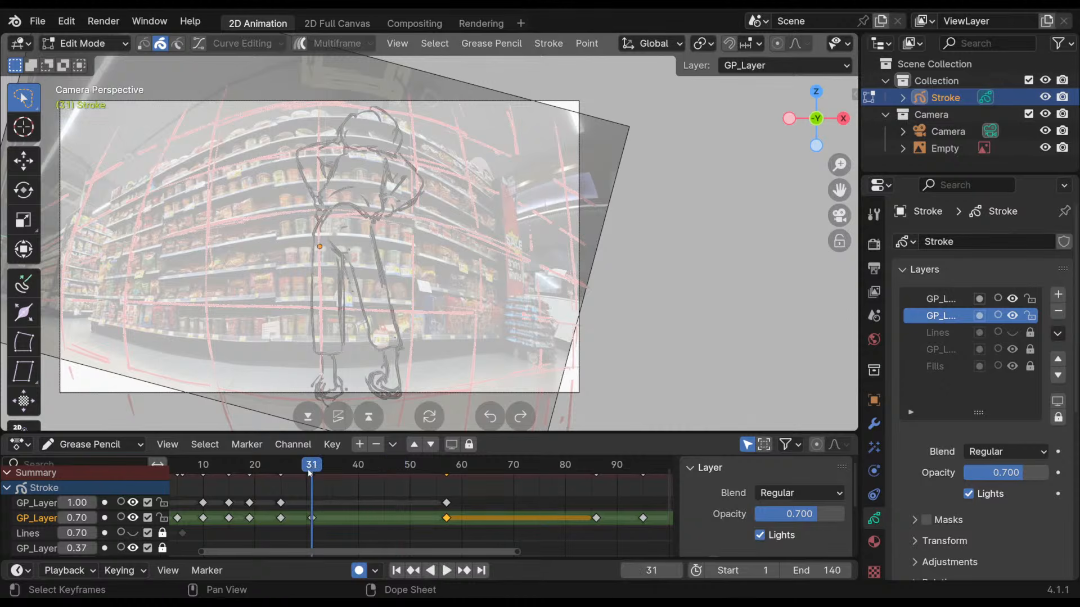
left_click(313, 518)
mouse_move(483, 137)
left_mouse_down()
mouse_move(328, 106)
mouse_move(493, 348)
mouse_move(487, 309)
left_mouse_up()
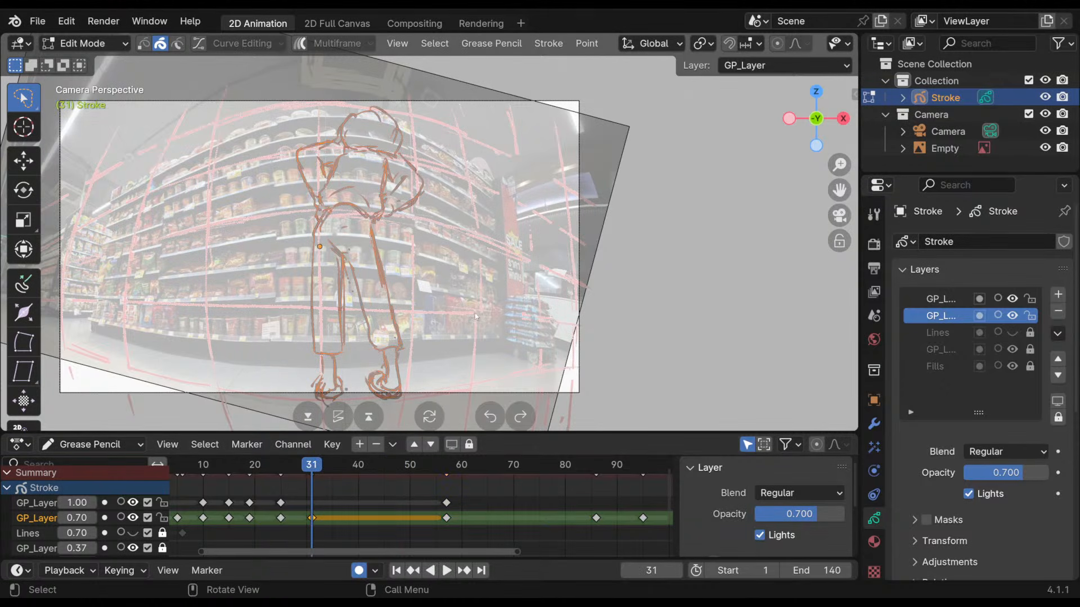
key("g")
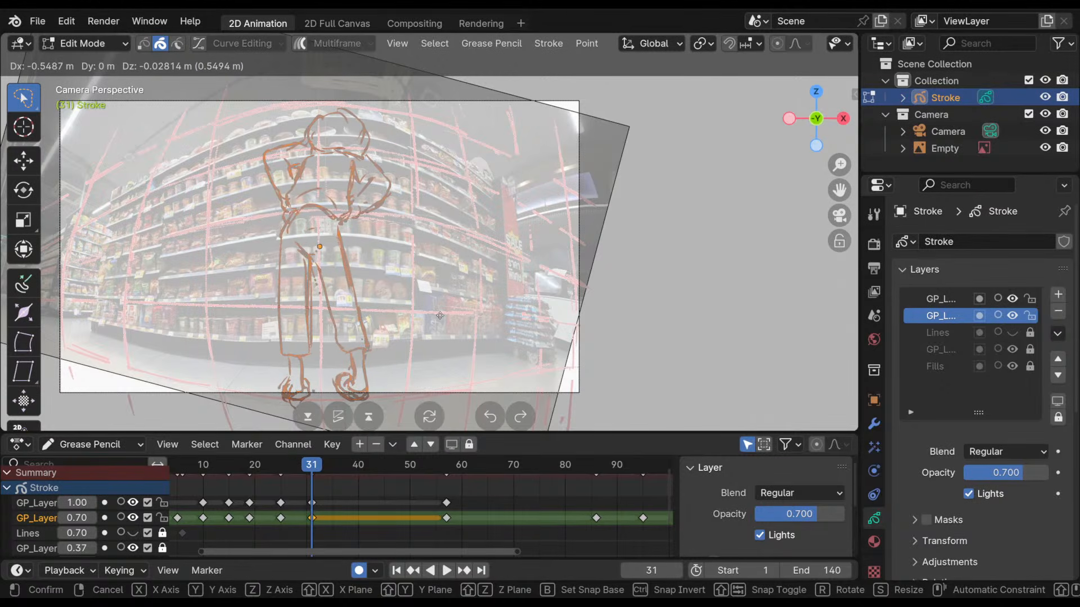
left_click(441, 316)
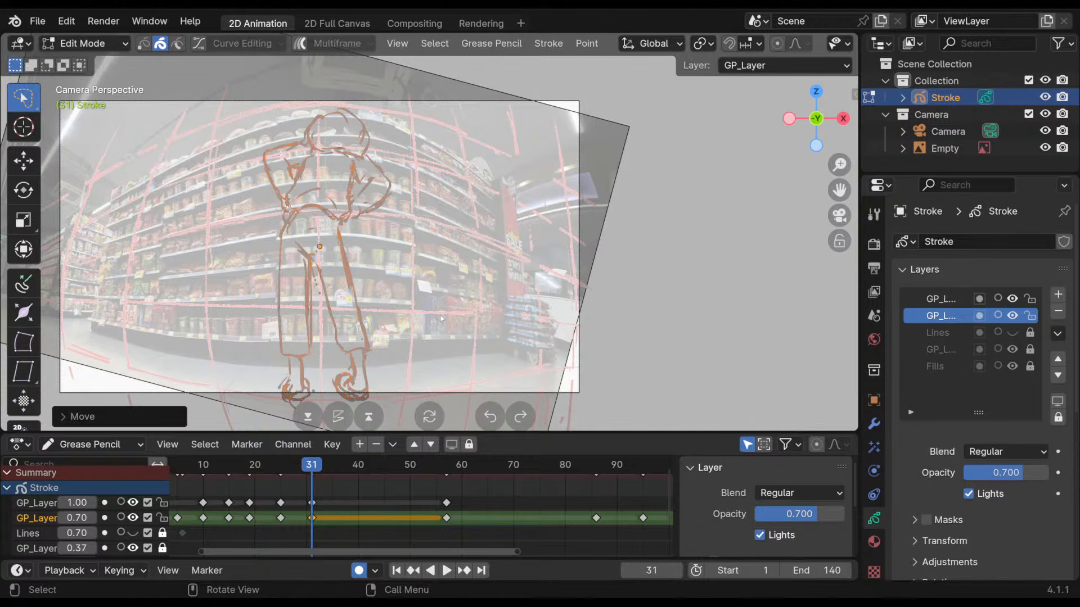
- At frame 66, move the selected rough strokes of the crouching pose slightly to the left
left_click_drag(402, 465, 493, 490)
middle_click_drag(343, 332, 367, 319, "shift")
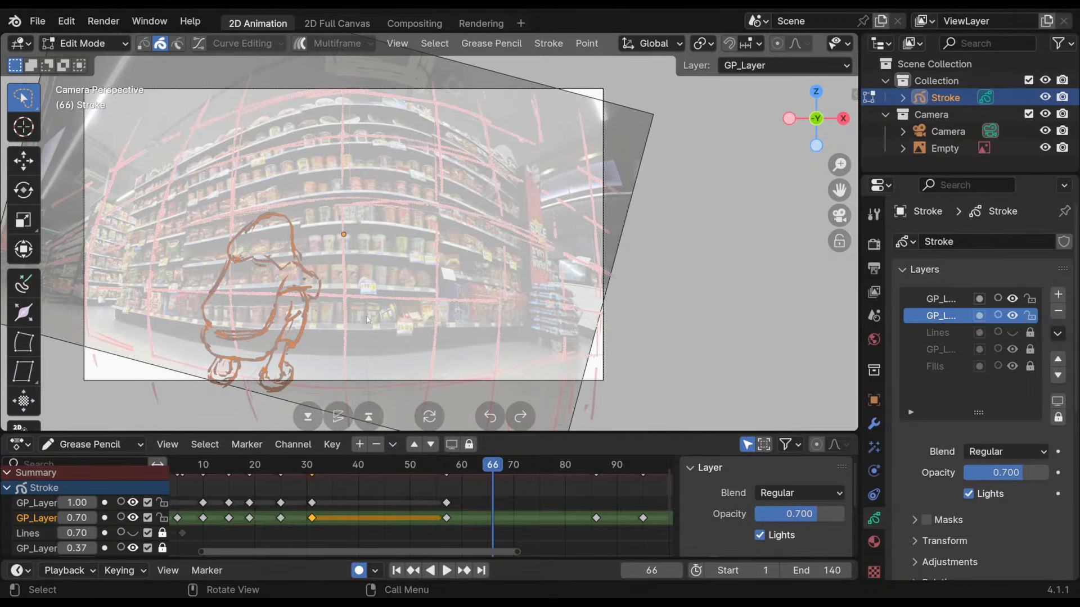
key("g")
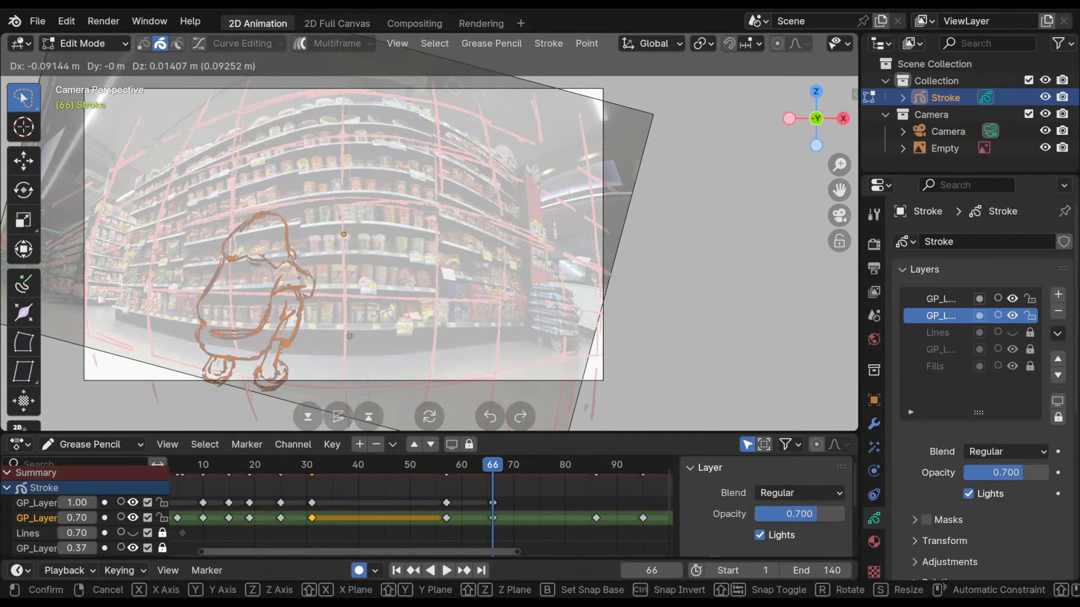
left_click(350, 339)
- Lock the rough sketch layer, select the ink layer's keyframe at frame 66 and switch to Draw Mode
middle_click_drag(493, 489, 495, 497)
left_click(162, 526)
left_click(495, 511)
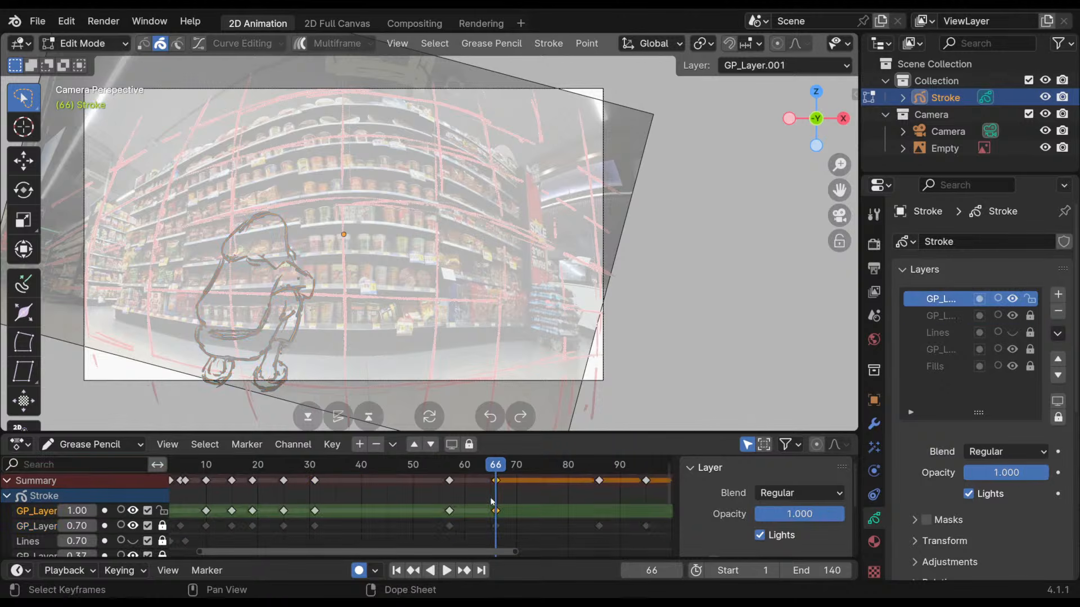
middle_click_drag(529, 543, 535, 541)
middle_click_drag(388, 270, 416, 214, "shift")
middle_click_drag(416, 219, 428, 233, "shift")
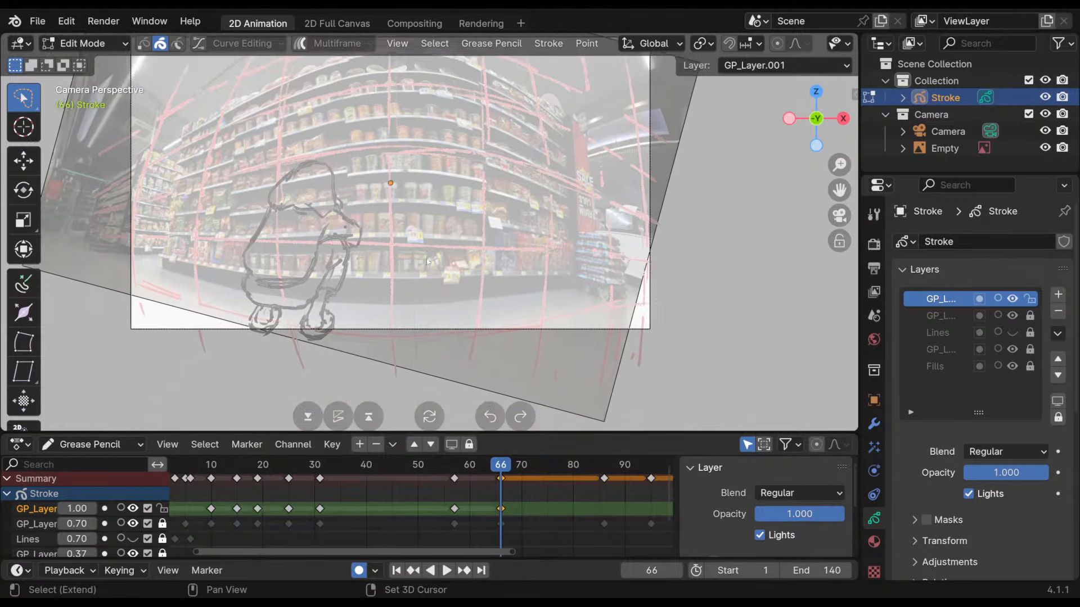
left_click(85, 47)
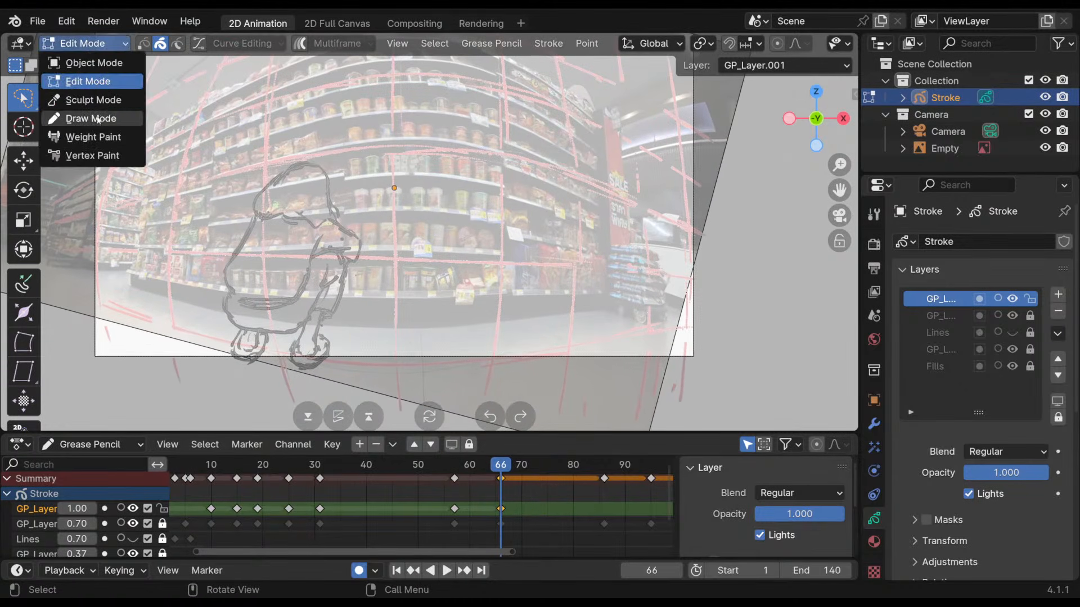
left_click(93, 116)
- Ink the crouching figure's right-hand foot and ankle over the rough at frame 66, undoing stray strokes
left_click_drag(395, 157, 413, 292)
key("ctrl+z")
middle_click_drag(443, 222, 416, 235, "shift")
middle_click_drag(307, 296, 312, 283, "shift")
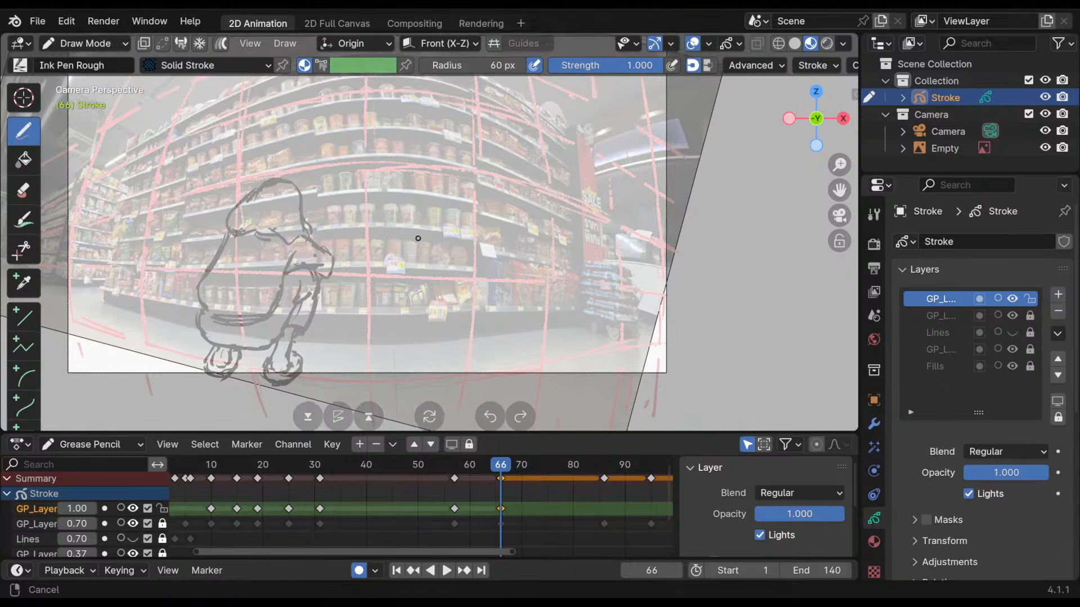
mouse_move(281, 331)
left_mouse_down()
mouse_move(277, 354)
mouse_move(296, 348)
left_mouse_up()
key("ctrl+z")
key("ctrl+z")
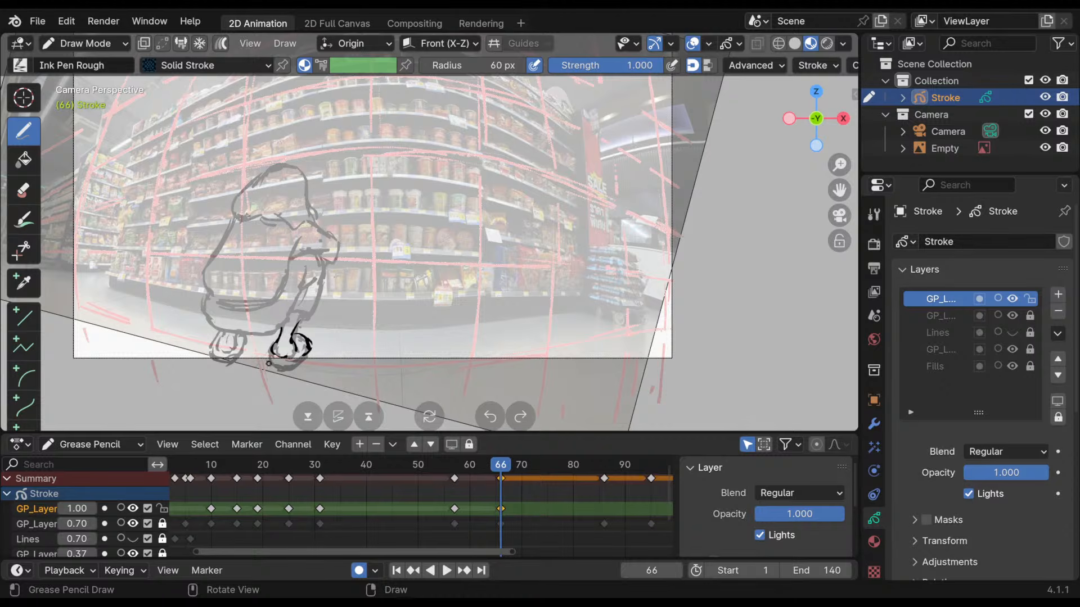
mouse_move(270, 348)
left_mouse_down()
mouse_move(269, 363)
mouse_move(302, 358)
mouse_move(267, 352)
left_mouse_up()
- Ink the crouching figure's seat curve, front leg edge and left-hand foot, undoing unwanted strokes
mouse_move(201, 295)
left_mouse_down()
mouse_move(225, 329)
mouse_move(277, 333)
mouse_move(297, 299)
left_mouse_up()
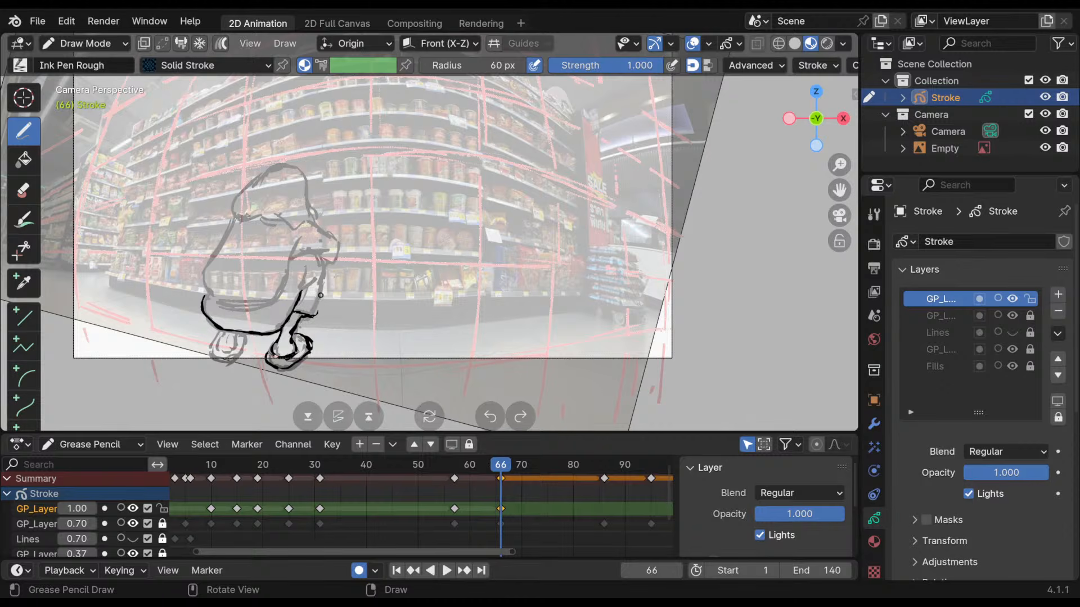
left_click_drag(318, 316, 325, 262)
key("ctrl+z")
left_click_drag(211, 347, 236, 348)
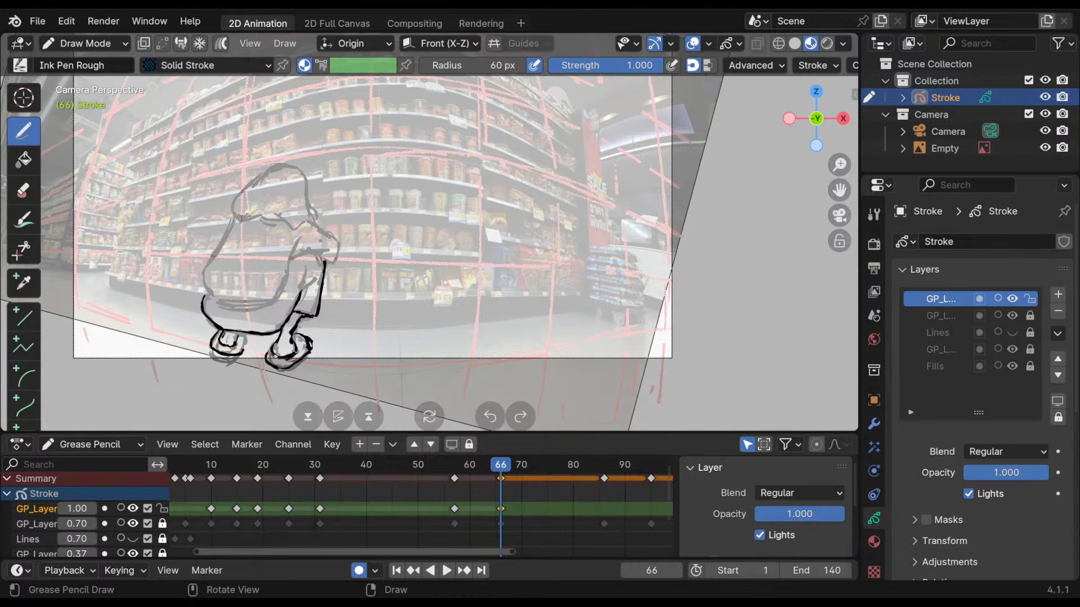
left_click_drag(255, 341, 244, 338)
key("ctrl+z")
key("ctrl+z")
- Ink the crouching figure's jacket hem, curved back and bent sleeve at frame 66
mouse_move(204, 276)
left_mouse_down()
mouse_move(212, 304)
mouse_move(273, 307)
left_mouse_up()
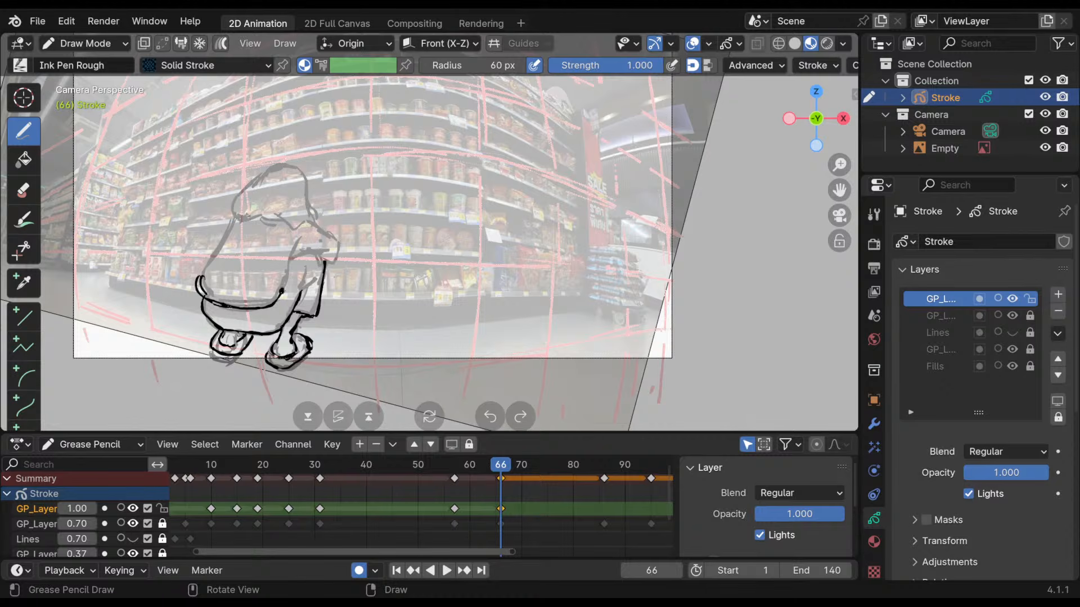
left_click_drag(302, 239, 282, 274)
mouse_move(236, 216)
left_mouse_down()
mouse_move(203, 286)
mouse_move(234, 213)
mouse_move(203, 286)
mouse_move(219, 243)
mouse_move(208, 255)
mouse_move(203, 297)
left_mouse_up()
middle_click_drag(448, 266, 389, 268, "shift")
mouse_move(159, 357)
left_mouse_down("ctrl")
mouse_move(156, 340)
mouse_move(172, 358)
mouse_move(189, 347)
mouse_move(162, 355)
mouse_move(191, 340)
mouse_move(161, 340)
mouse_move(170, 354)
mouse_move(185, 337)
left_mouse_up("ctrl")
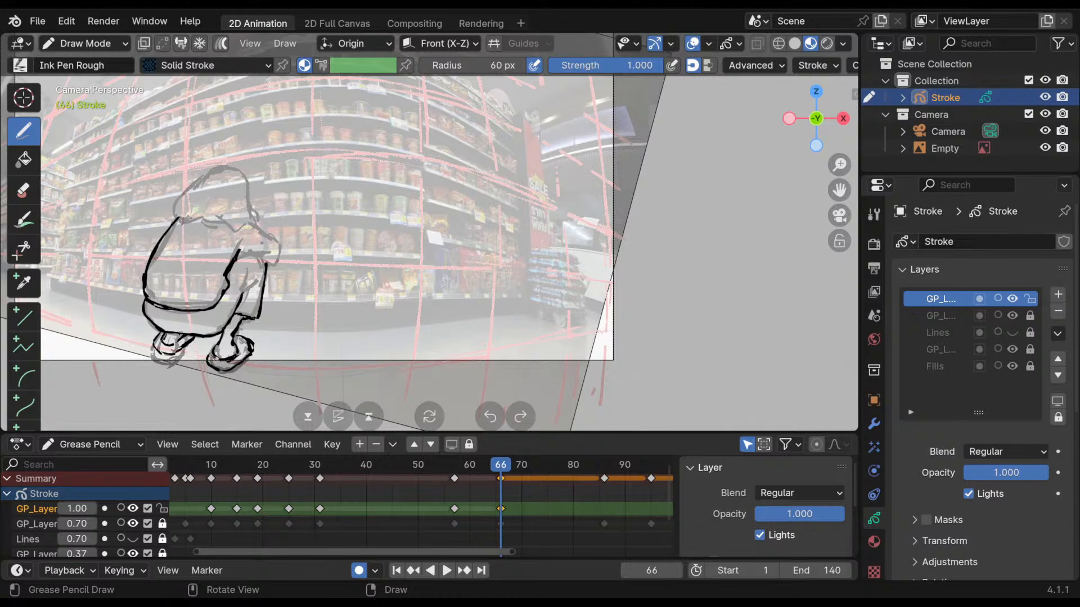
left_click_drag(237, 252, 268, 254)
middle_click_drag(272, 232, 244, 254, "shift")
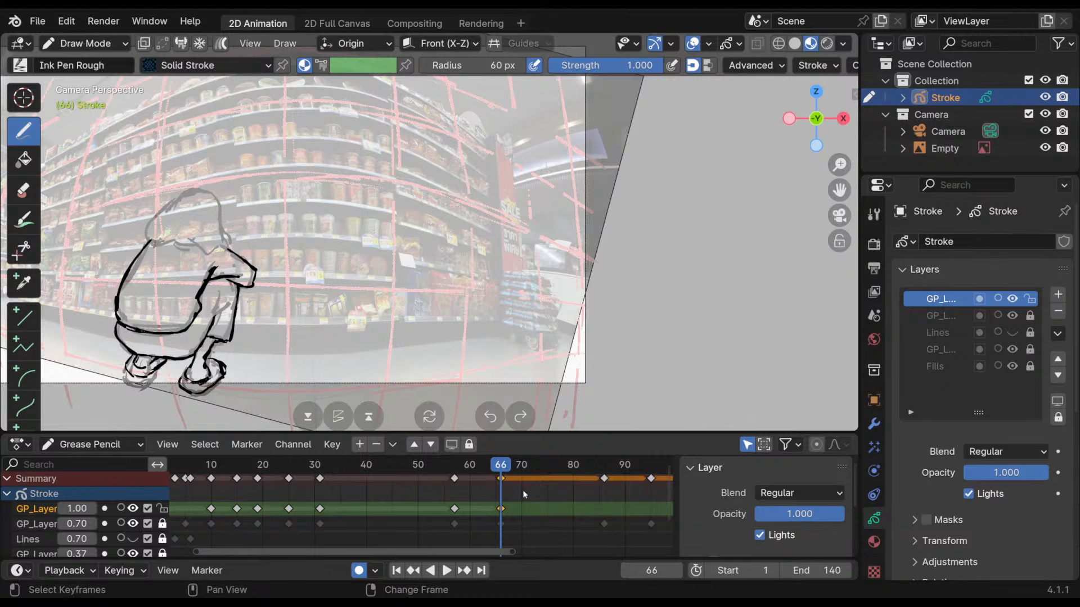
- Go to frame 86 and ink the standing pose's left-hand foot, undoing strokes that miss
mouse_move(524, 493)
middle_mouse_down()
mouse_move(535, 495)
mouse_move(523, 511)
middle_mouse_up()
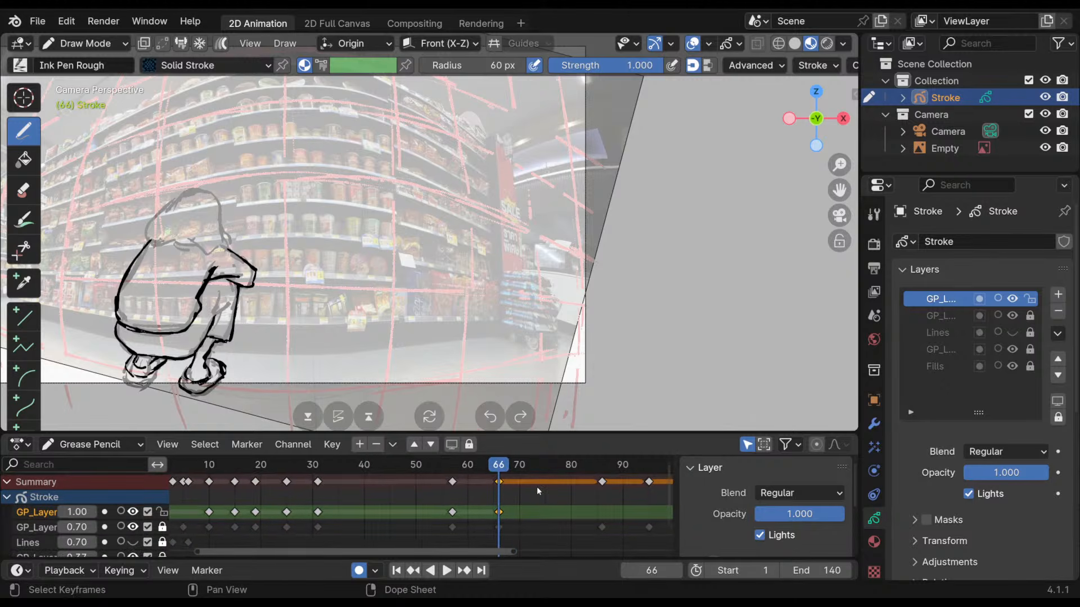
middle_click_drag(527, 505, 480, 508)
key("space")
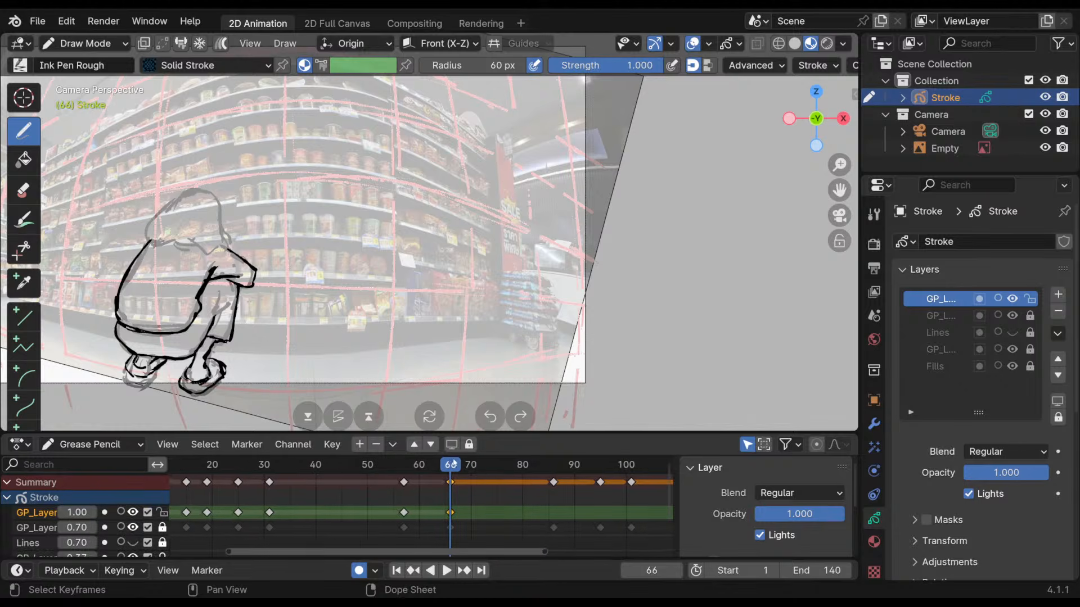
right_click_drag(572, 503, 554, 526, "shift")
mouse_move(525, 285)
middle_mouse_down("shift")
mouse_move(532, 262)
mouse_move(540, 268)
middle_mouse_up("shift")
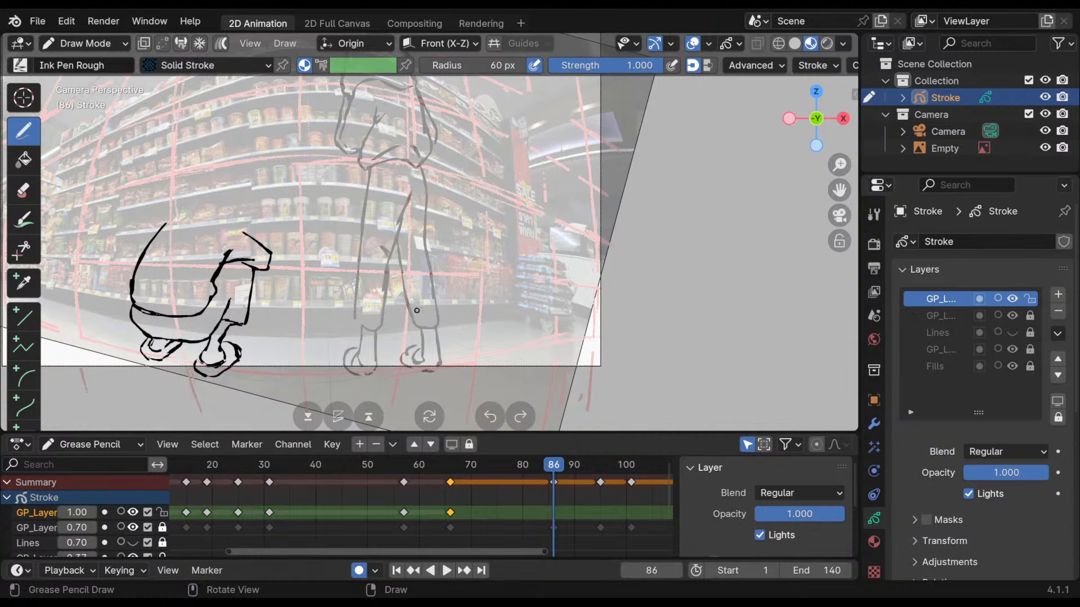
mouse_move(364, 332)
left_mouse_down()
mouse_move(353, 362)
mouse_move(340, 354)
left_mouse_up()
key("ctrl+z")
mouse_move(357, 348)
left_mouse_down()
mouse_move(344, 358)
mouse_move(357, 373)
mouse_move(344, 357)
mouse_move(364, 331)
mouse_move(376, 356)
mouse_move(363, 350)
left_mouse_up()
key("ctrl+z")
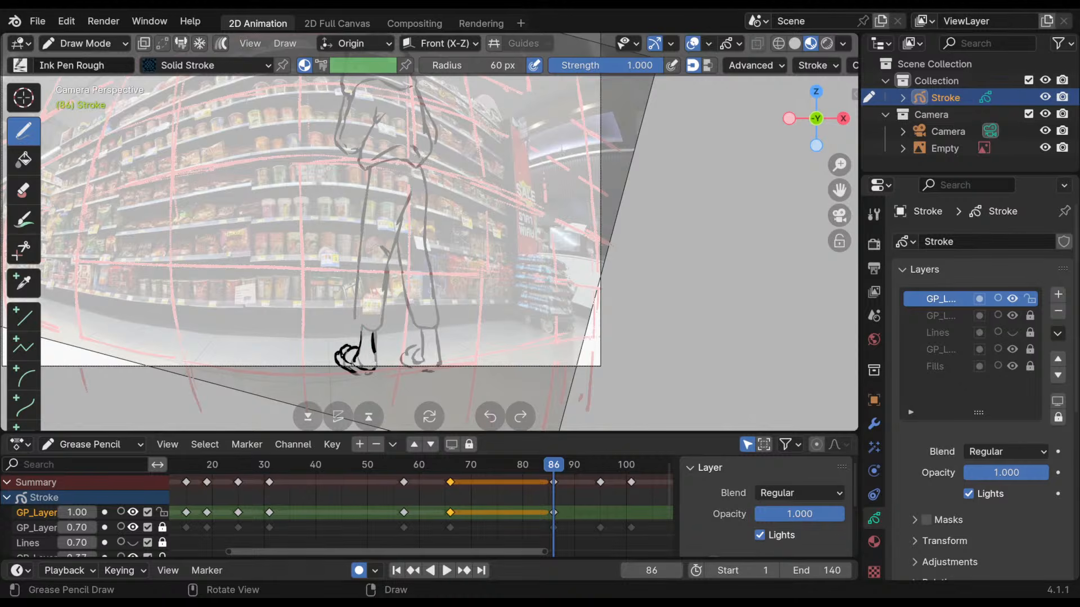
- Finish the left-hand ankle and ink the standing pose's right-hand foot and ankle at frame 86
mouse_move(462, 208)
middle_mouse_down("shift")
mouse_move(463, 266)
mouse_move(479, 239)
middle_mouse_up("shift")
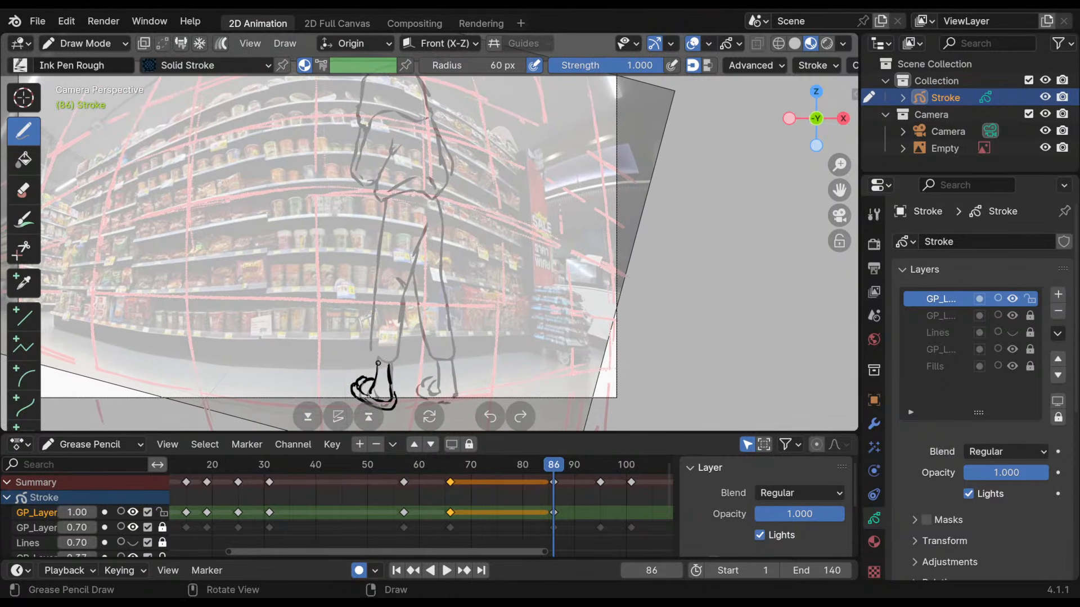
middle_click_drag(516, 194, 533, 168, "shift")
middle_click_drag(446, 307, 434, 265, "shift")
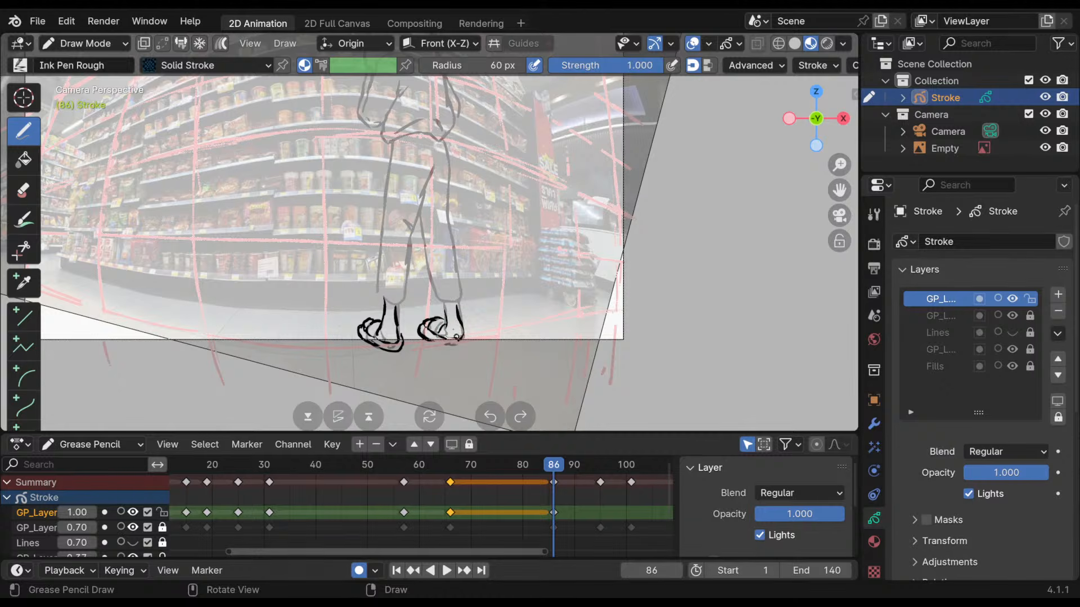
left_click_drag(429, 338, 459, 346)
middle_click_drag(465, 216, 430, 266, "shift")
mouse_move(547, 284)
middle_mouse_down("shift")
mouse_move(536, 313)
mouse_move(543, 308)
mouse_move(526, 291)
middle_mouse_up("shift")
- Scrub ahead through the rough poses up to the run and insert a blank keyframe on the ink layer at frame 121
middle_click_drag(581, 480, 469, 477)
mouse_move(478, 471)
left_mouse_down()
mouse_move(535, 477)
mouse_move(451, 484)
mouse_move(536, 491)
mouse_move(472, 493)
mouse_move(550, 506)
left_mouse_up()
middle_click_drag(666, 501, 429, 501)
key("space")
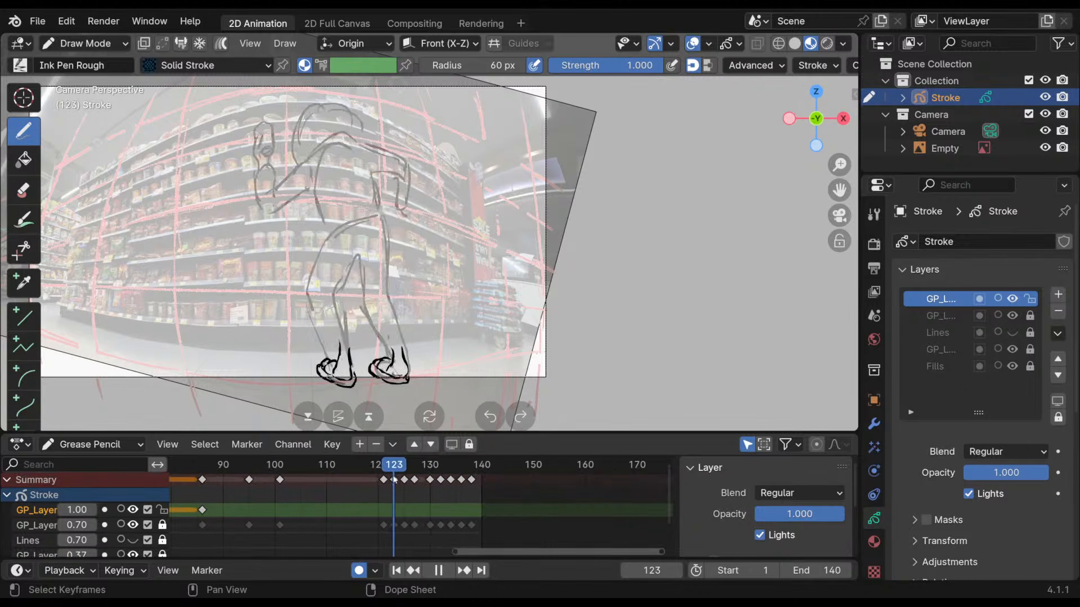
mouse_move(414, 484)
left_mouse_down()
mouse_move(458, 492)
mouse_move(383, 503)
left_mouse_up()
left_click(623, 340)
key("space")
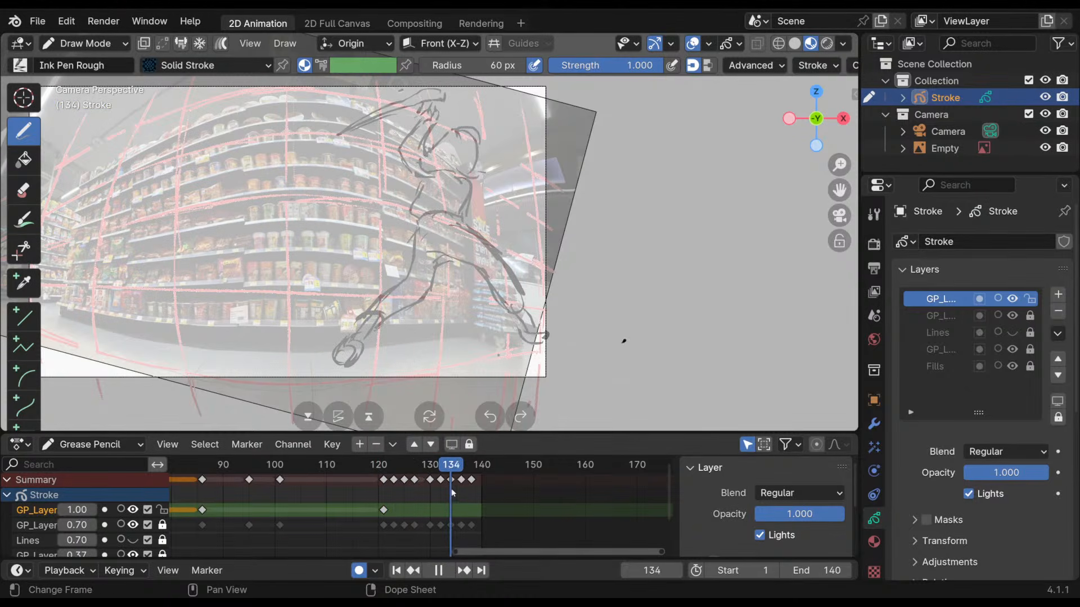
left_click(436, 471)
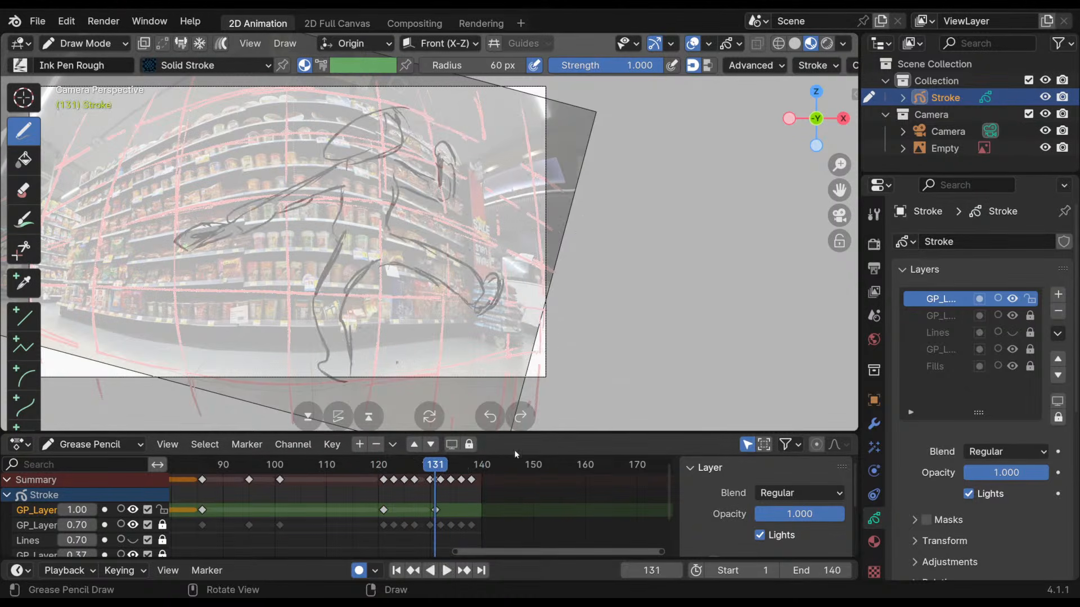
left_click_drag(437, 474, 383, 474)
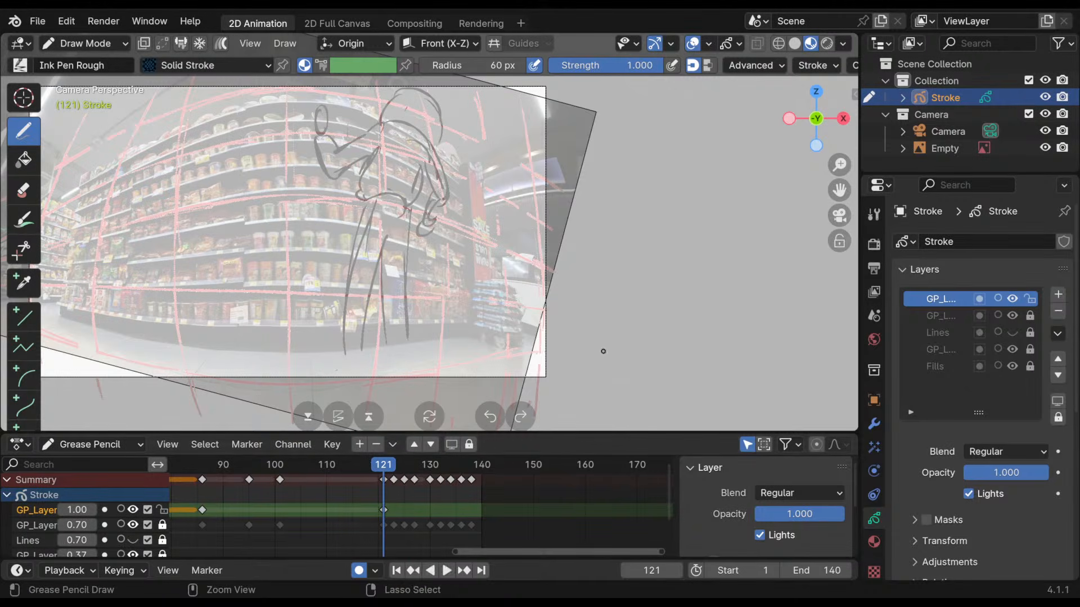
- Scrub through the final rough poses and play the animation from the first frame to review the motion
key("space")
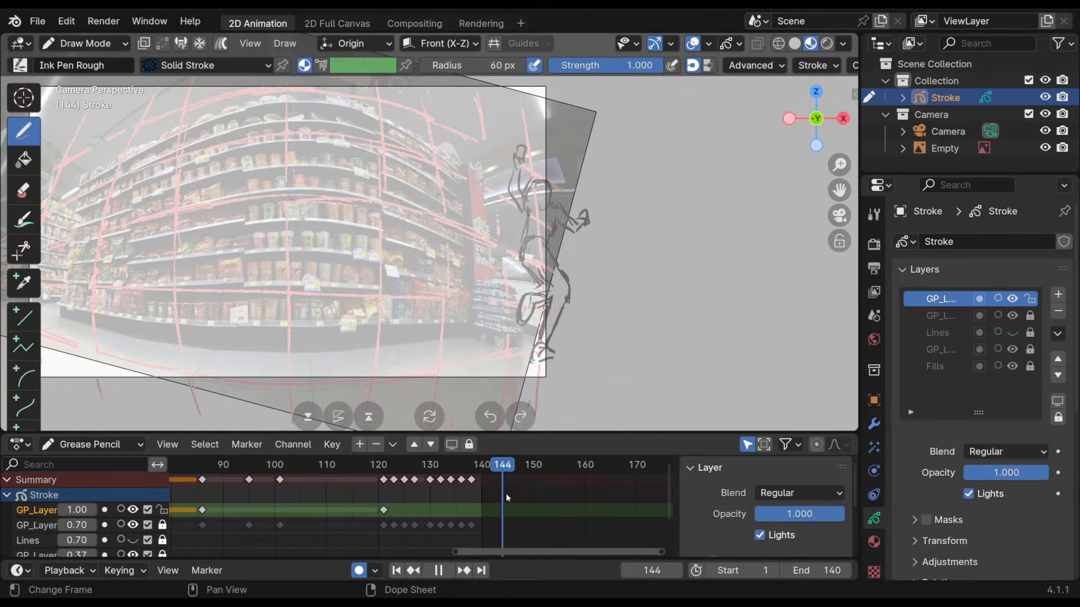
mouse_move(505, 494)
left_mouse_down()
mouse_move(399, 488)
mouse_move(392, 494)
mouse_move(470, 502)
mouse_move(358, 507)
mouse_move(433, 517)
mouse_move(369, 519)
mouse_move(508, 526)
left_mouse_up()
left_click(397, 570)
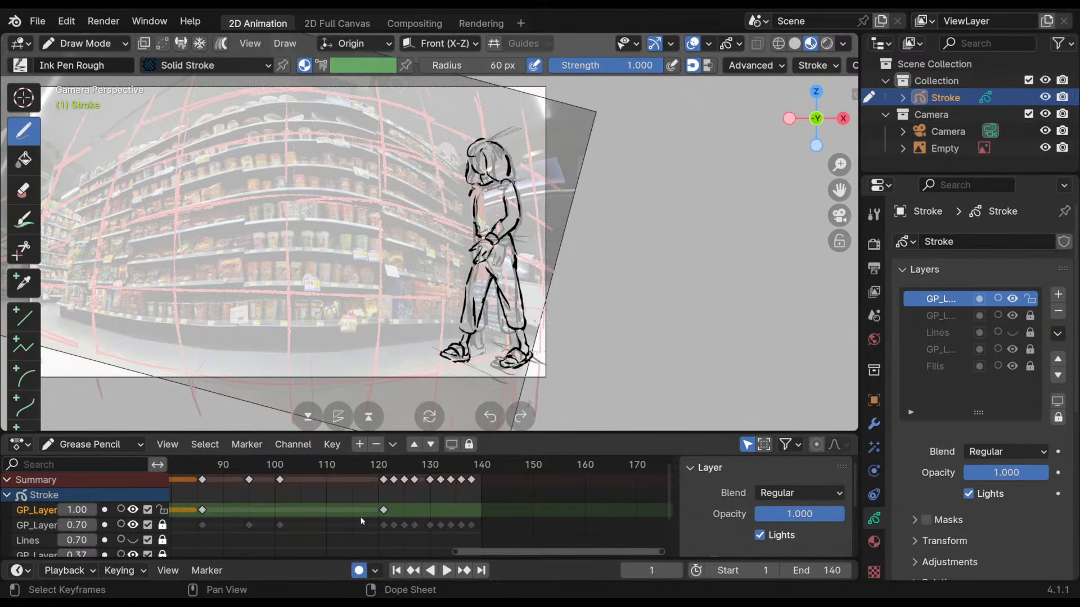
left_click(447, 570)
left_click(449, 569)
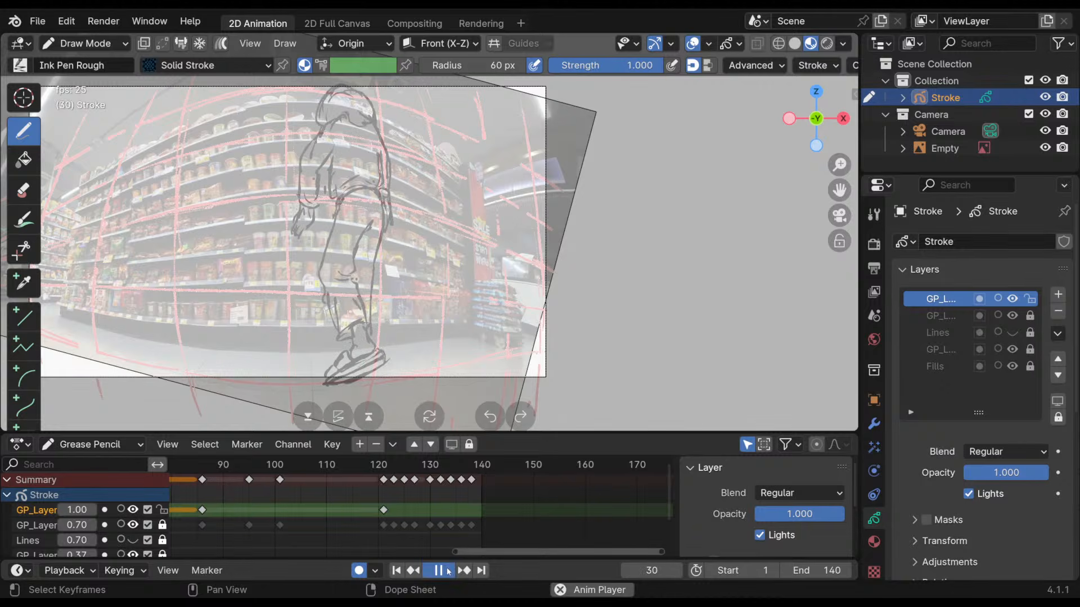
- Go back to frame 5 and insert a blank keyframe there on the ink layer
mouse_move(356, 489)
middle_mouse_down()
mouse_move(662, 505)
mouse_move(499, 499)
middle_mouse_up()
mouse_move(381, 468)
left_mouse_down()
mouse_move(240, 493)
mouse_move(268, 511)
mouse_move(232, 532)
mouse_move(257, 534)
left_mouse_up()
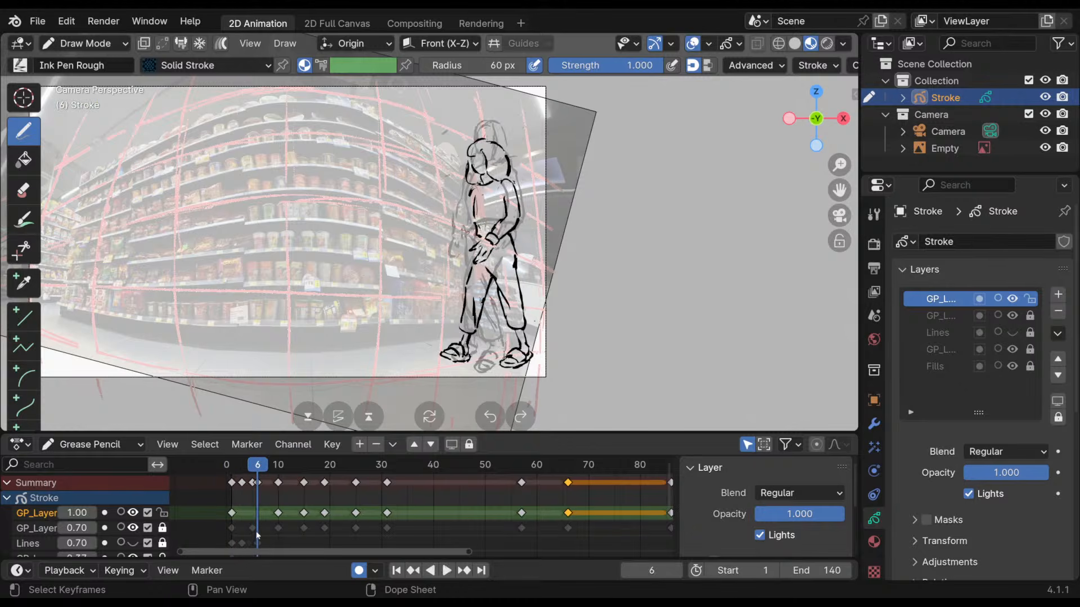
key("Left")
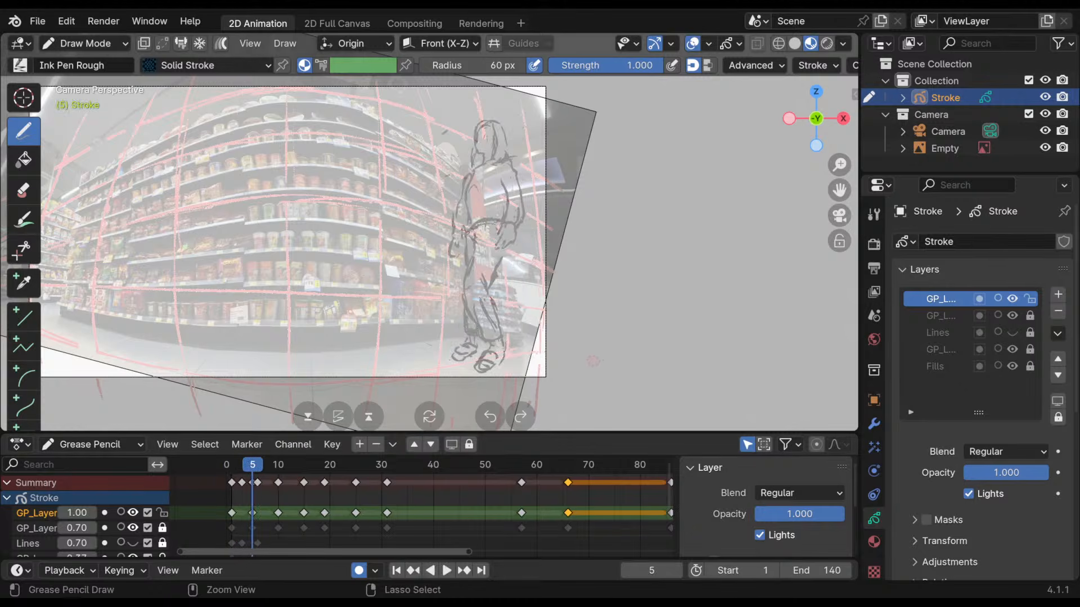
- At frame 14, select the right-hand hand's ink strokes in Edit Mode and move them down below the rough sleeve cuff
mouse_move(267, 474)
left_mouse_down()
mouse_move(239, 481)
mouse_move(318, 493)
mouse_move(233, 503)
mouse_move(300, 507)
left_mouse_up()
middle_click_drag(530, 301, 451, 314, "shift")
middle_click_drag(471, 218, 475, 232, "ctrl")
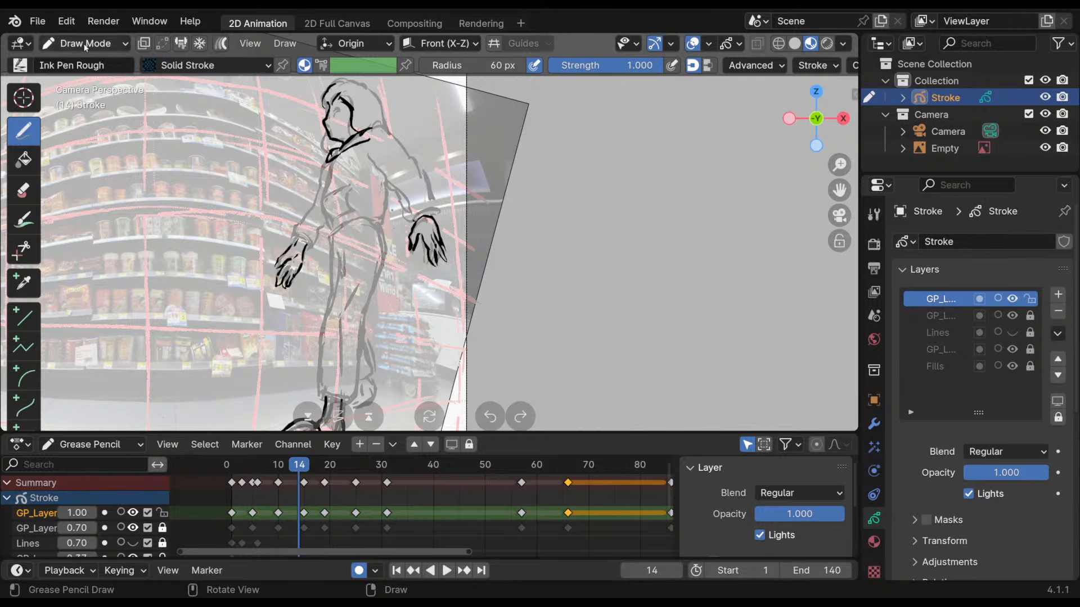
left_click(86, 45)
left_click(93, 99)
left_click(88, 43)
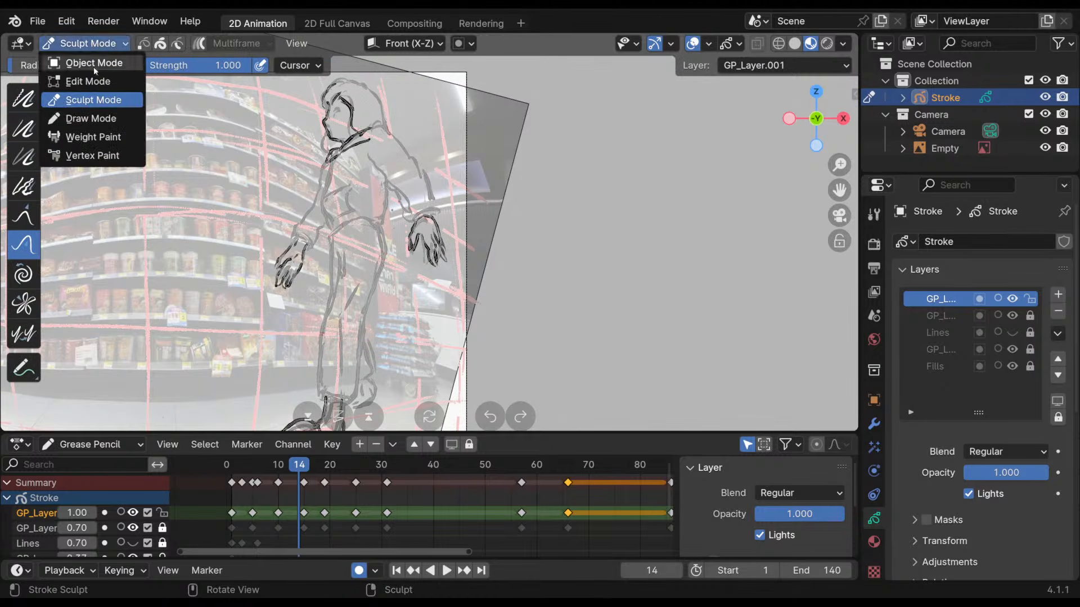
left_click(94, 83)
left_click_drag(396, 181, 494, 302)
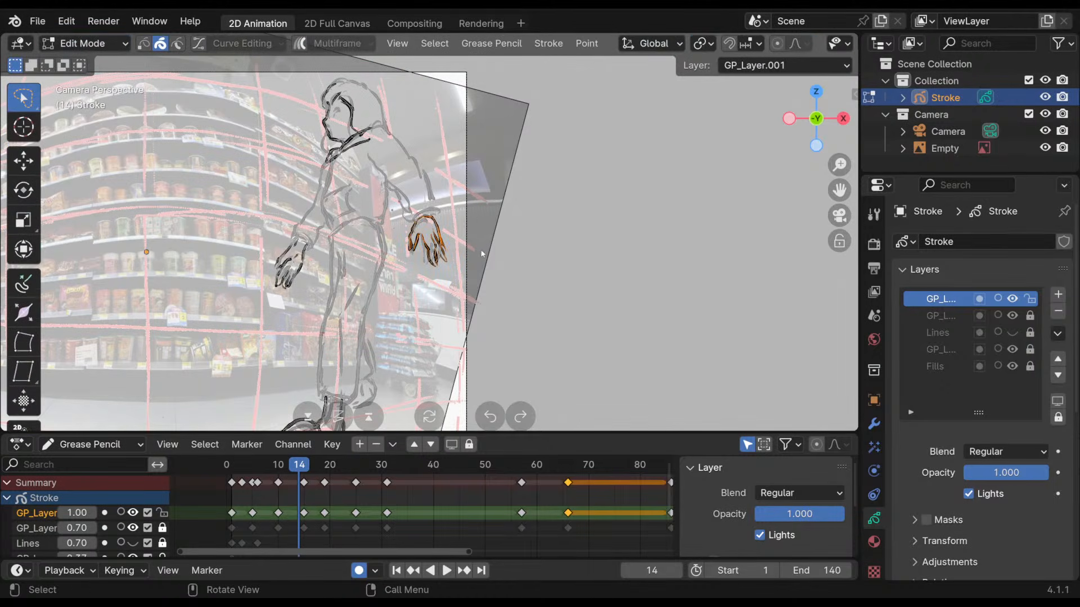
key("g")
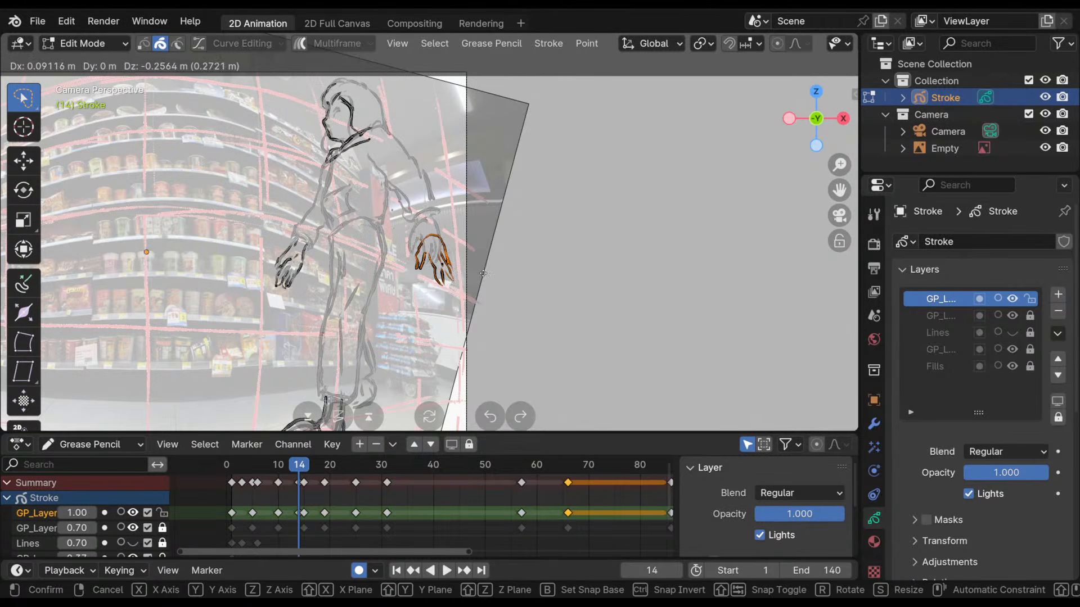
left_click(482, 275)
- Enlarge the selected hand strokes and nudge them into place under the right-hand sleeve cuff
key("s")
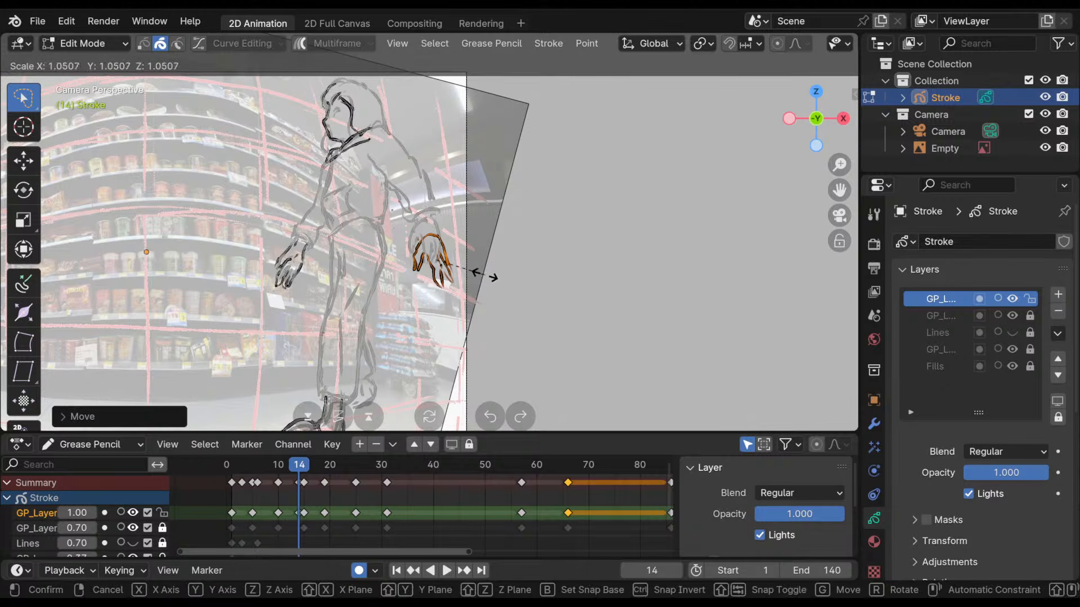
left_click(489, 271)
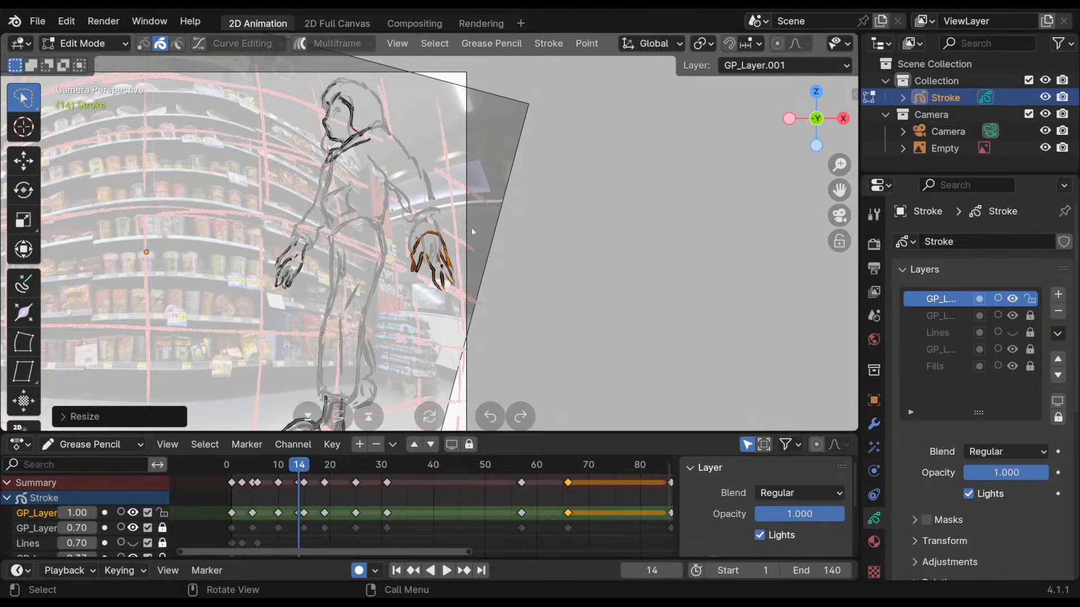
key("g")
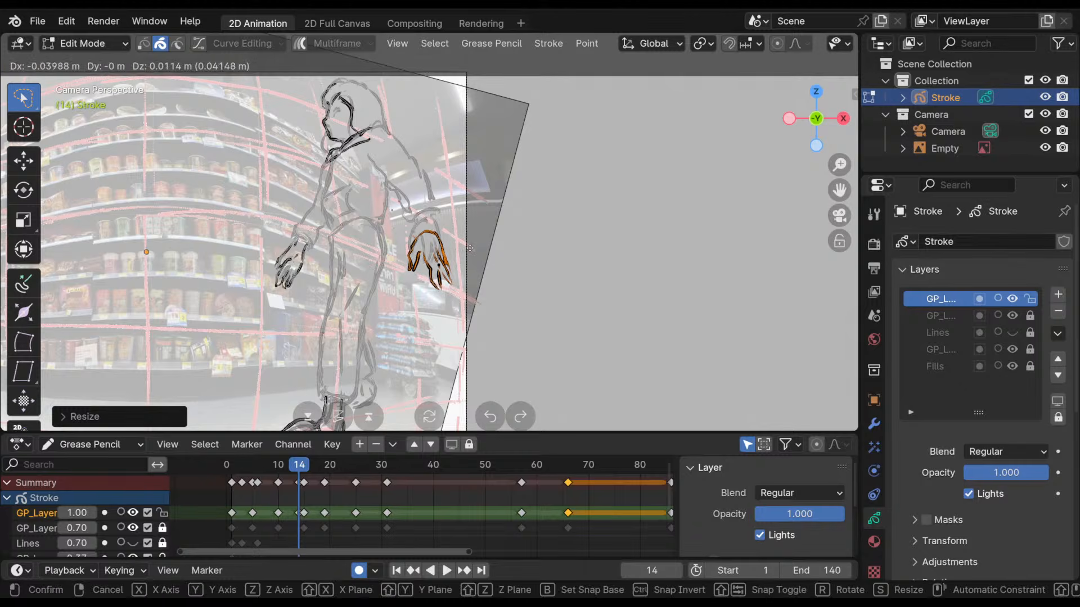
left_click(474, 244)
mouse_move(464, 237)
middle_mouse_down("shift")
mouse_move(529, 177)
mouse_move(513, 194)
mouse_move(505, 185)
middle_mouse_up("shift")
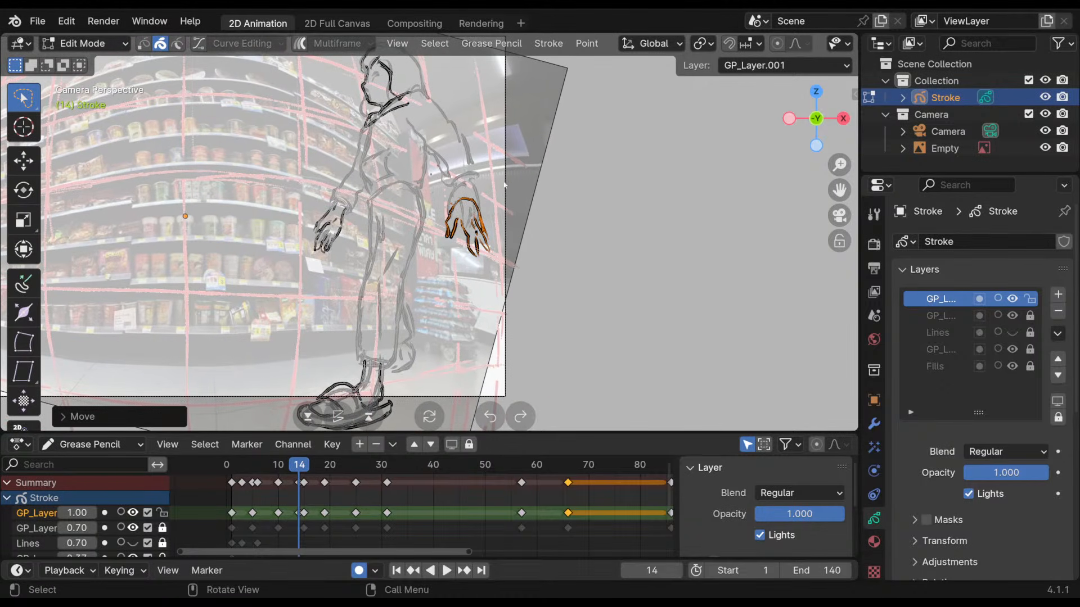
key("s")
left_click(517, 218)
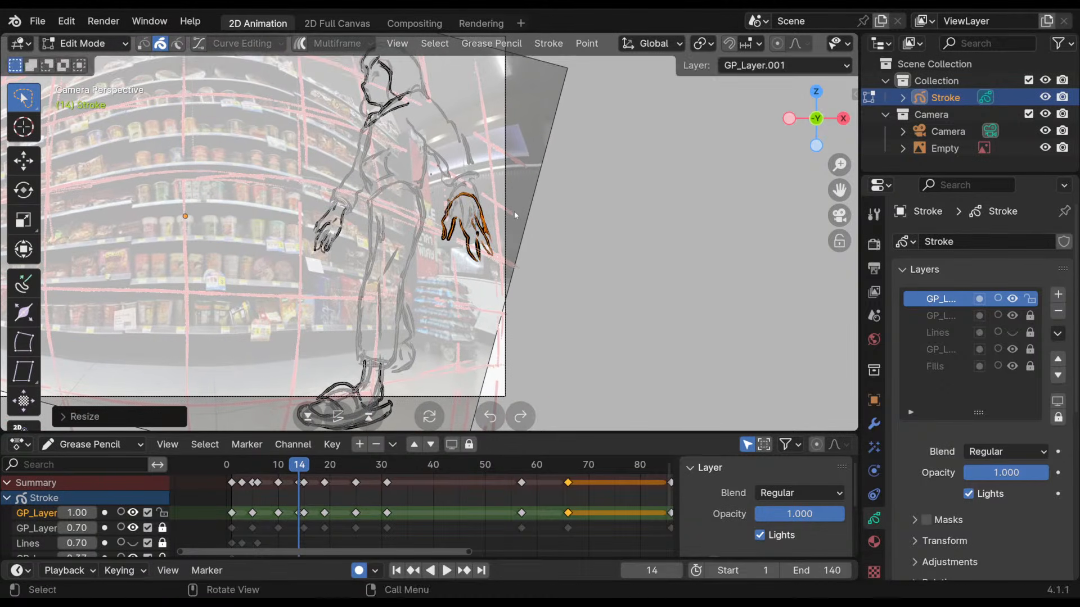
middle_click_drag(505, 194, 490, 254, "shift")
key("s")
left_click(493, 234)
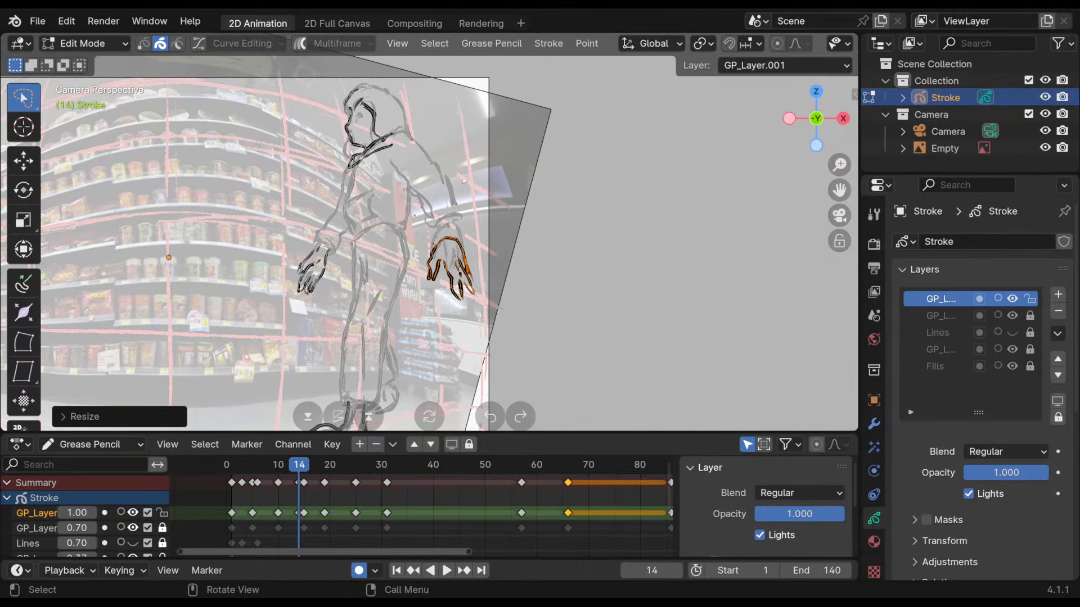
- Return to Draw Mode, play the animation briefly, and move the ink keyframe from frame 14 to frame 10
left_click(87, 45)
left_click(96, 116)
middle_click_drag(440, 400, 413, 408, "shift")
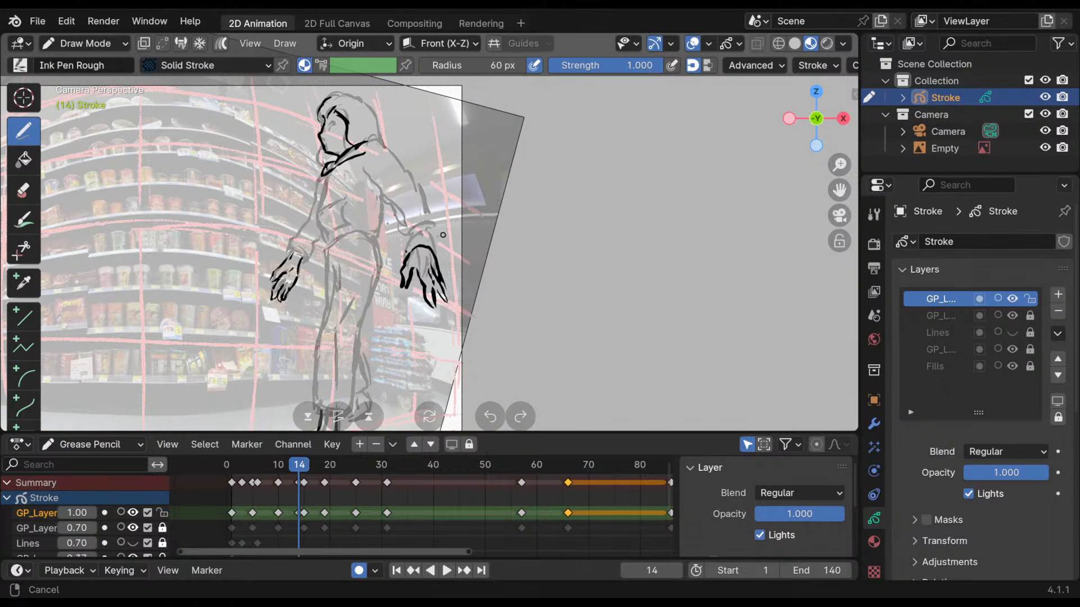
key("space")
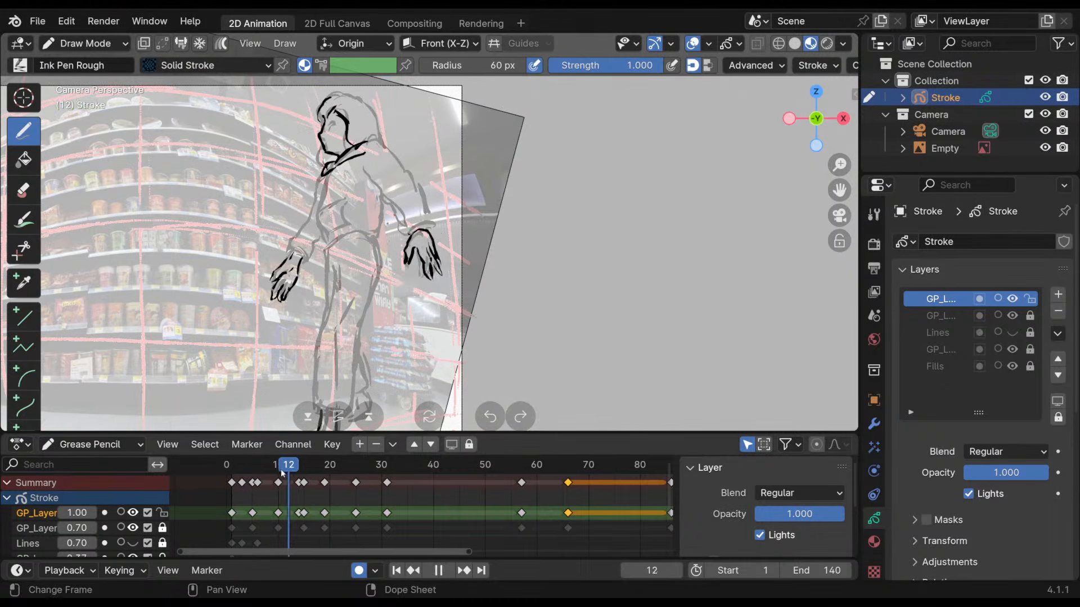
left_click_drag(305, 495, 278, 513)
left_click(299, 514)
left_click_drag(276, 468, 281, 498)
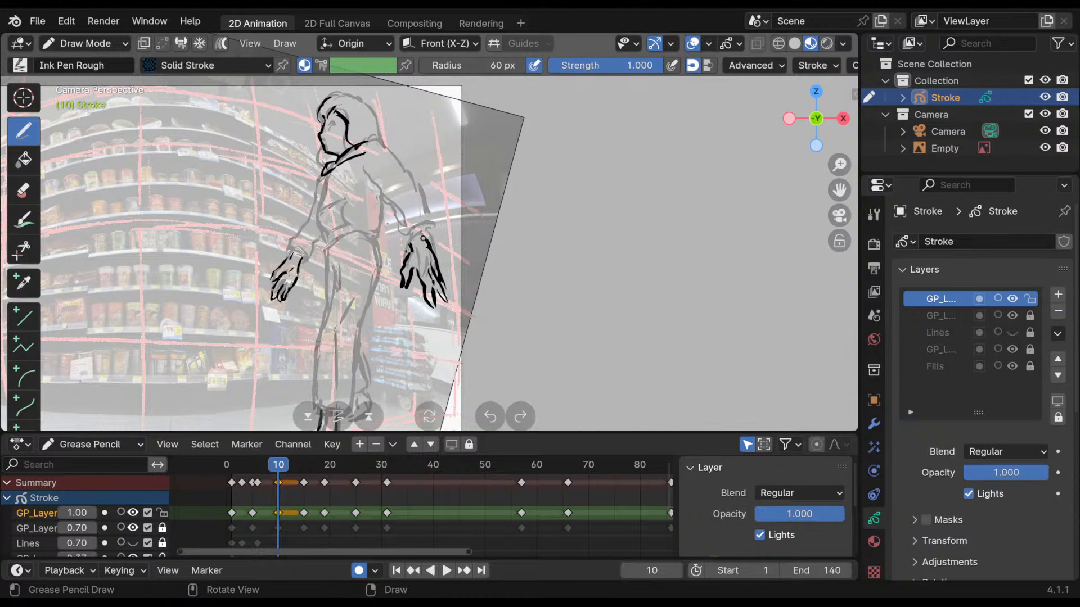
- Clean up the top of the enlarged hand and ink the right-hand cuff, sleeve and shoulder at frame 10
left_click_drag(418, 242, 416, 244, "ctrl")
middle_click_drag(436, 204, 438, 192, "shift")
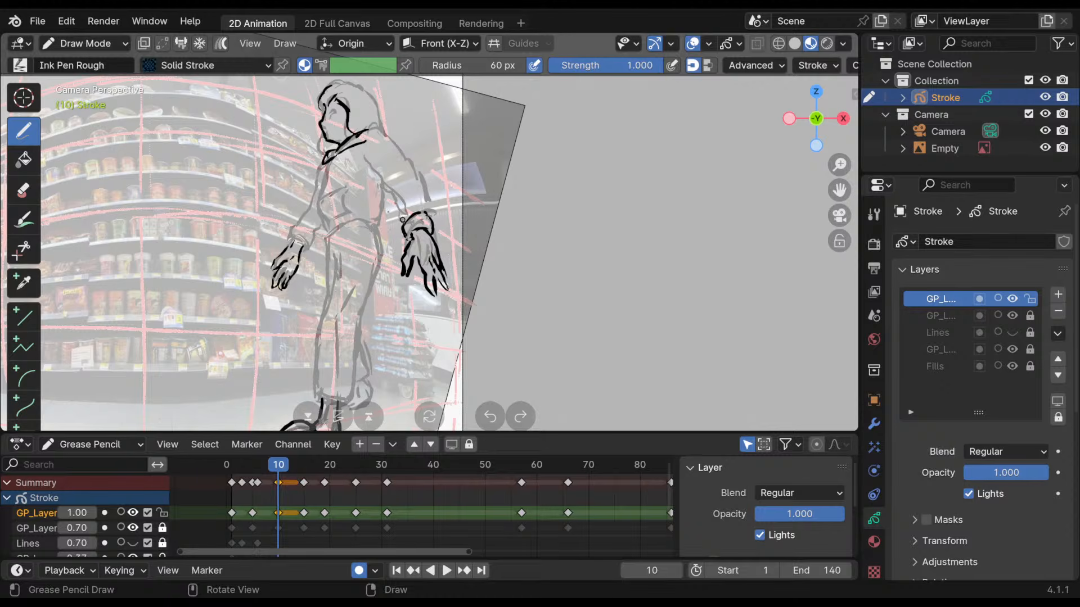
key("ctrl+z")
left_click_drag(366, 151, 392, 208)
key("ctrl+z")
left_click_drag(376, 131, 422, 184)
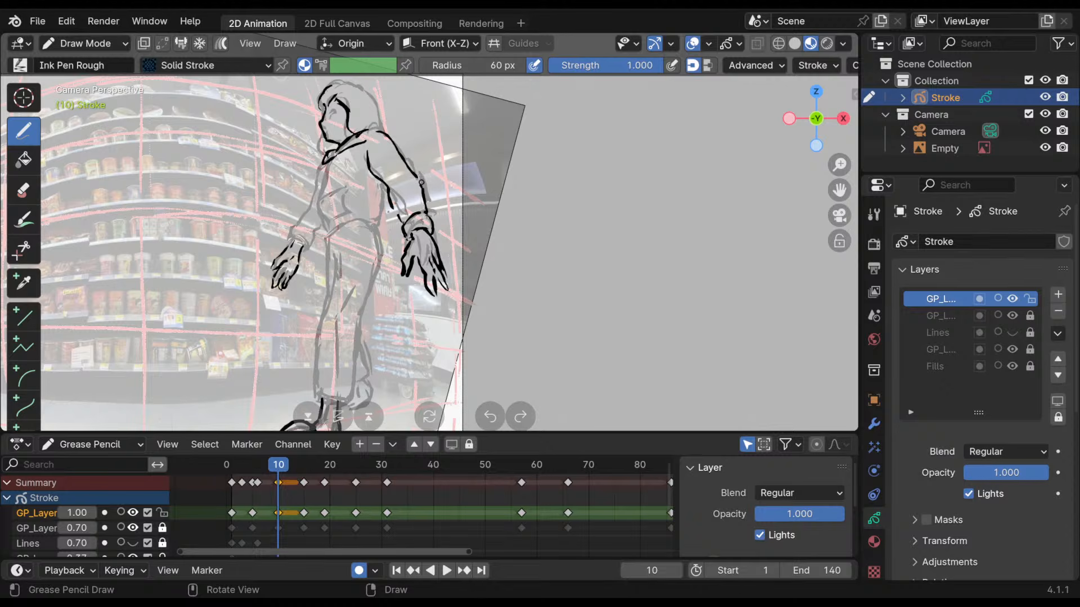
middle_click_drag(450, 231, 510, 189, "shift")
middle_click_drag(510, 189, 520, 224, "ctrl")
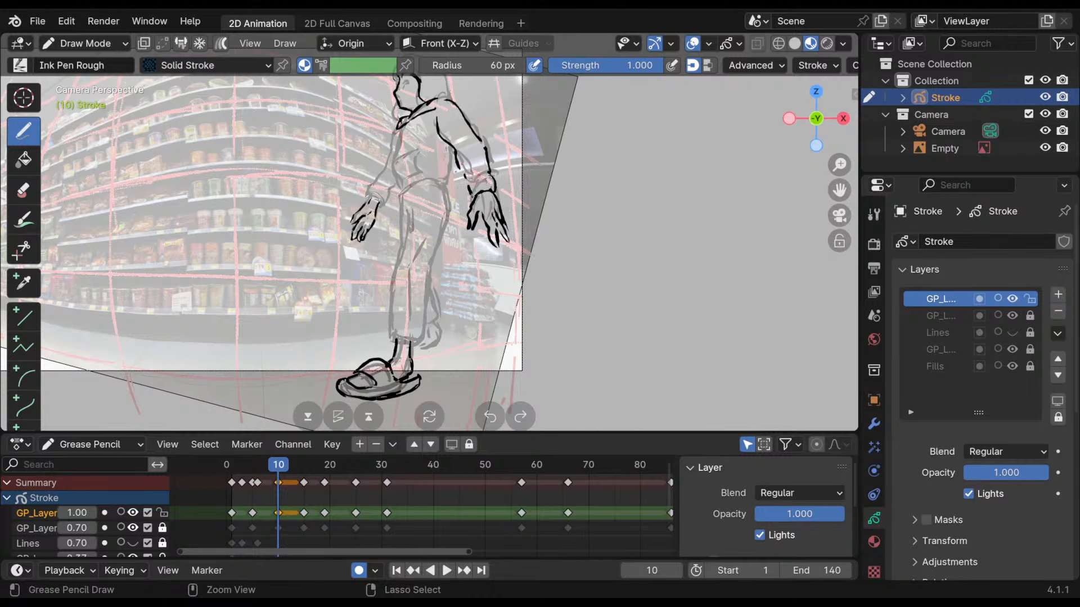
mouse_move(497, 191)
middle_mouse_down("shift")
mouse_move(499, 212)
mouse_move(498, 191)
middle_mouse_up("shift")
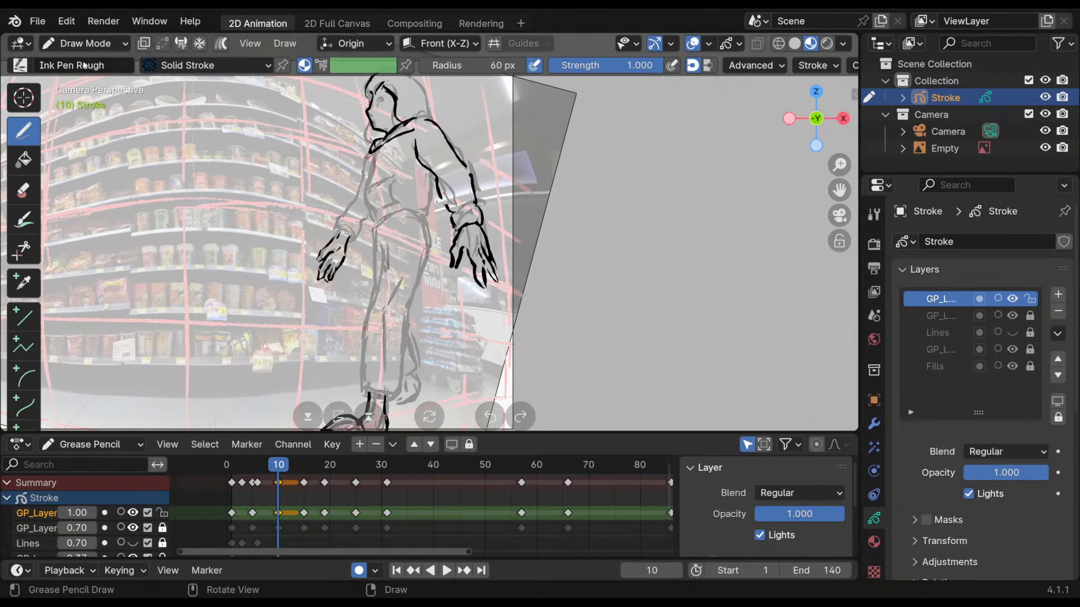
- Select the left-hand hand's ink strokes in Edit Mode and move them slightly up toward the rough sleeve
left_click(84, 44)
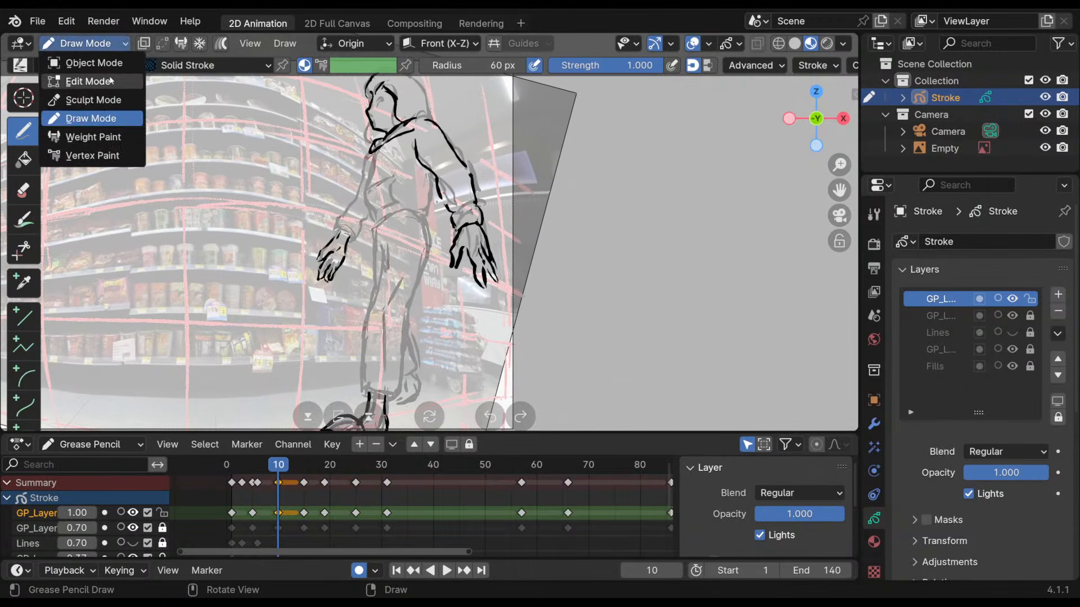
left_click(110, 81)
left_click_drag(365, 226, 371, 265, "shift")
key("g")
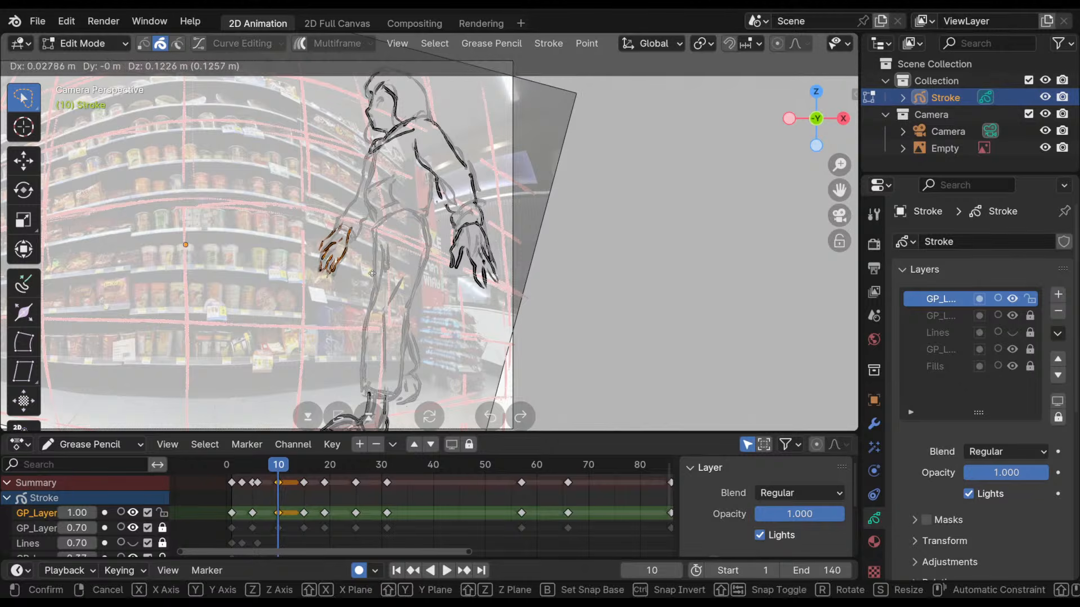
left_click(396, 275)
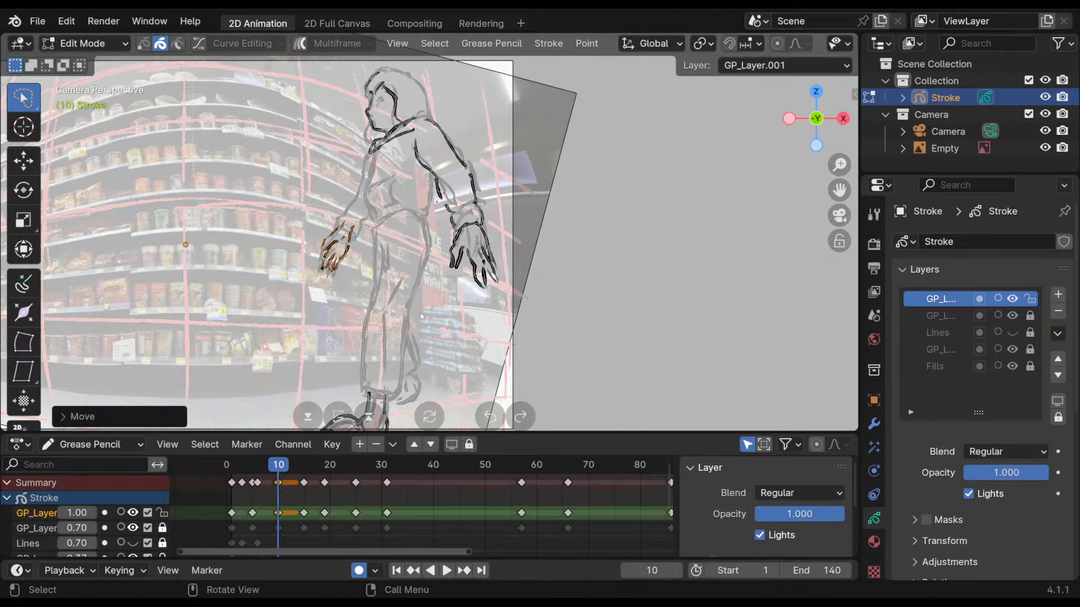
middle_click_drag(421, 316, 420, 226, "shift")
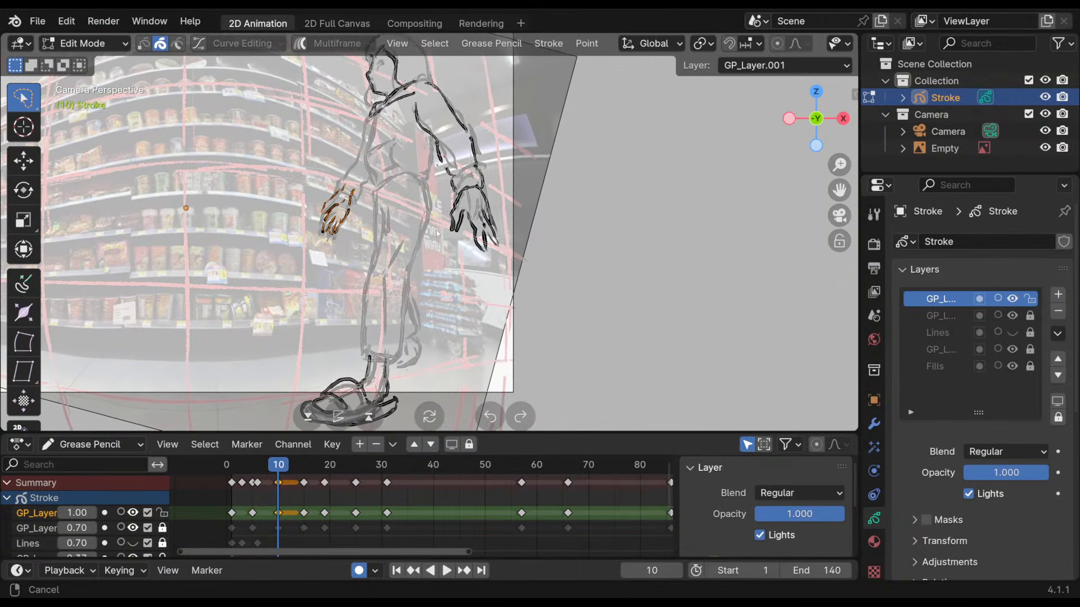
key("g")
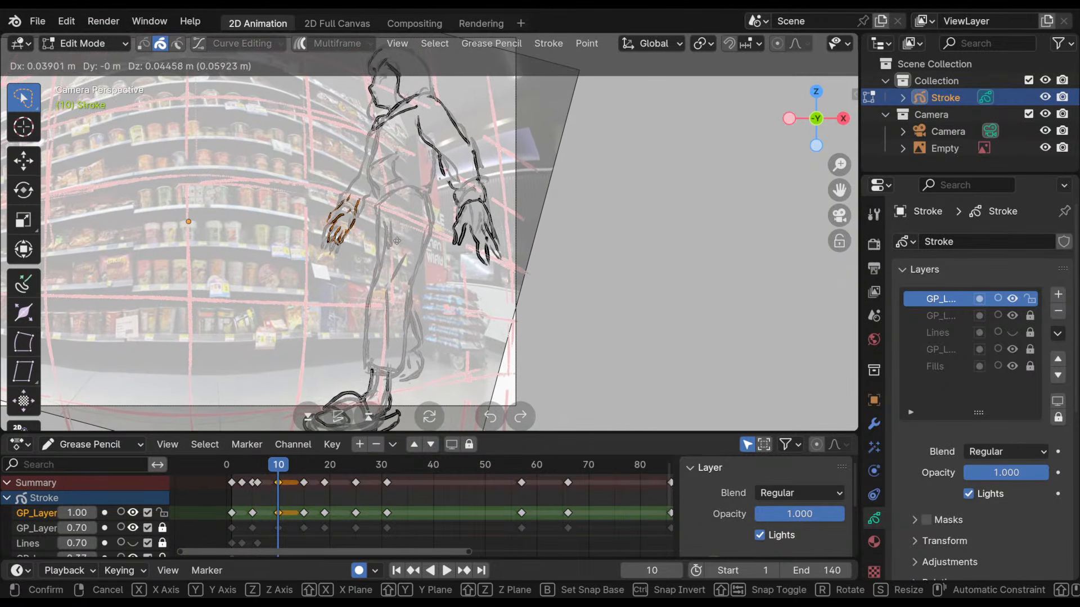
left_click(394, 248)
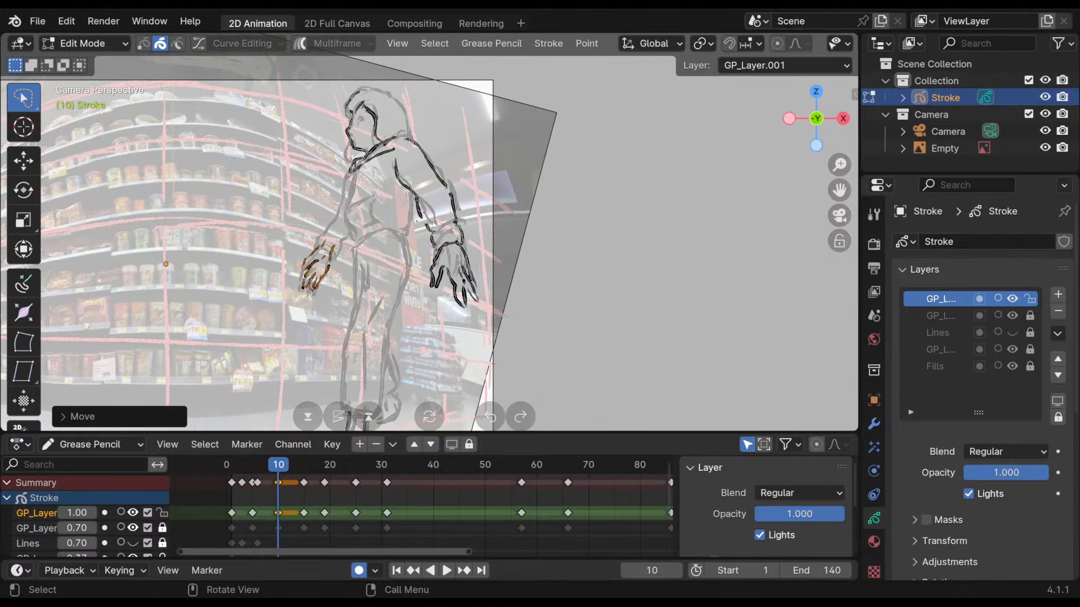
- Return to Draw Mode and ink the hood and the left-hand sleeve and cuff at frame 10, undoing unwanted strokes
left_click(84, 43)
left_click(116, 113)
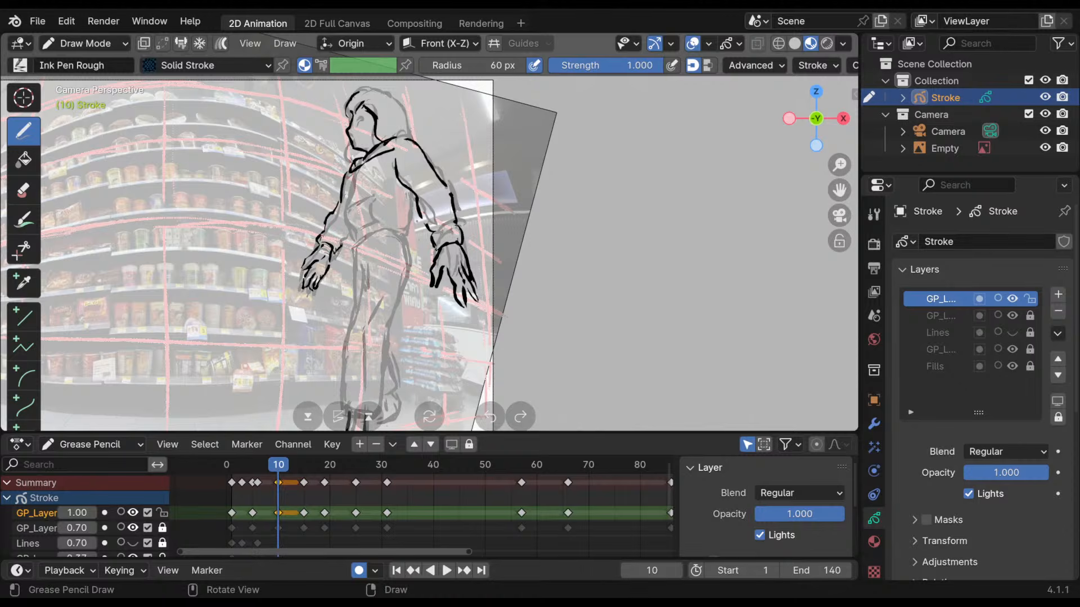
mouse_move(464, 170)
middle_mouse_down("shift")
mouse_move(441, 139)
mouse_move(431, 149)
middle_mouse_up("shift")
key("ctrl+z")
key("ctrl+z")
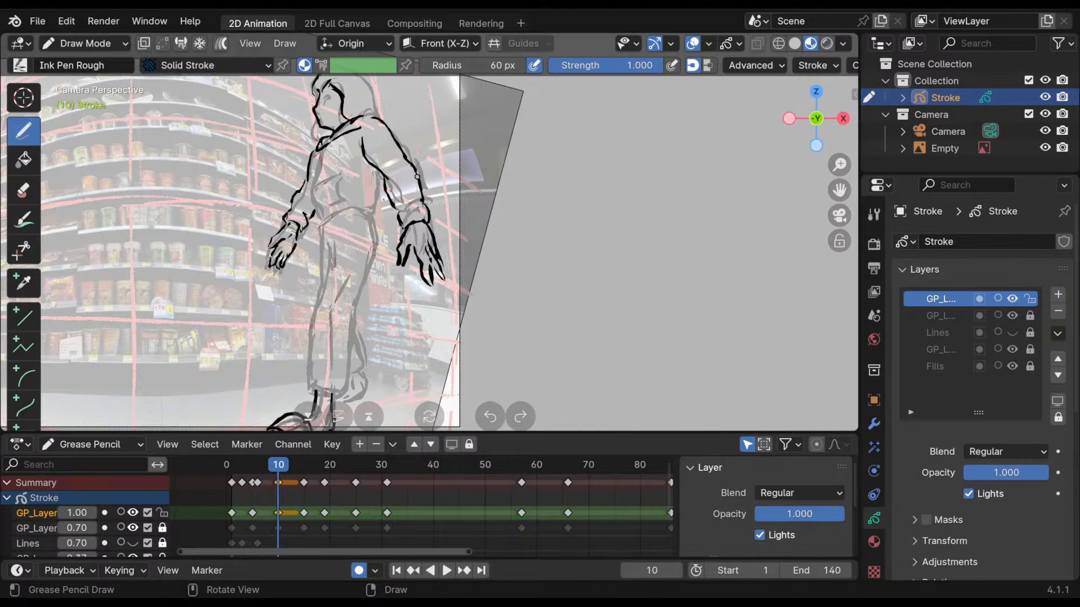
middle_click_drag(415, 168, 535, 246, "shift")
middle_click_drag(537, 252, 494, 249, "ctrl")
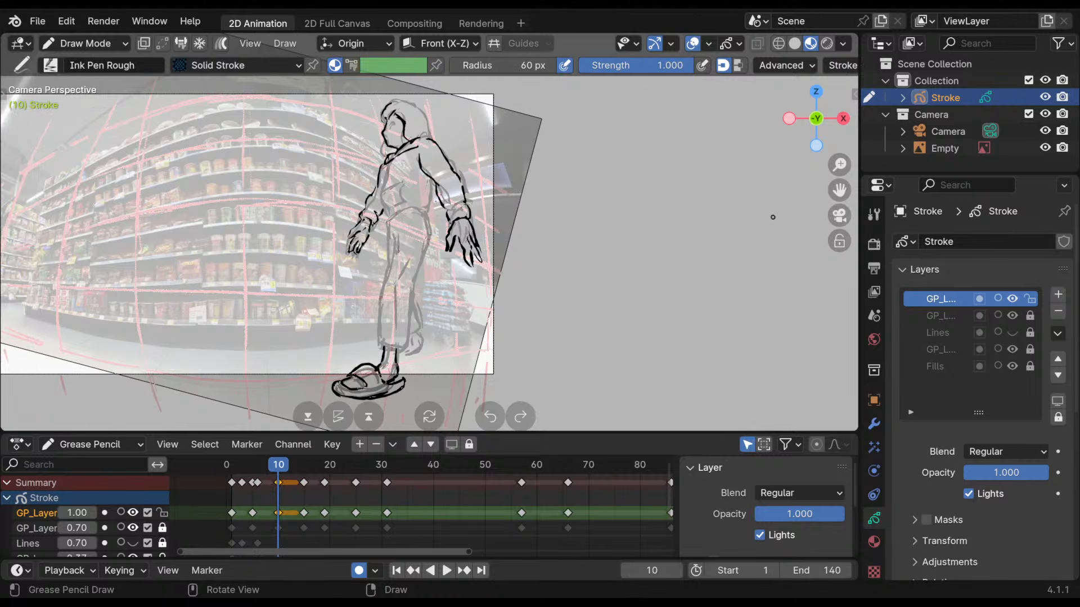
- Examine the viewport's transform, brush, view and NijiGP add-on settings
key("n")
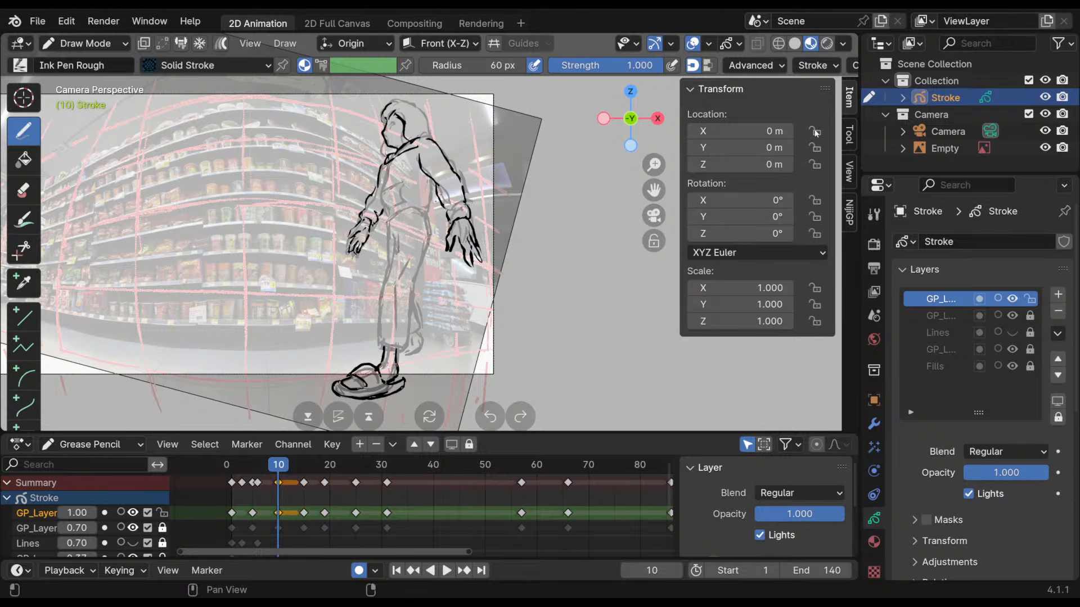
left_click(848, 138)
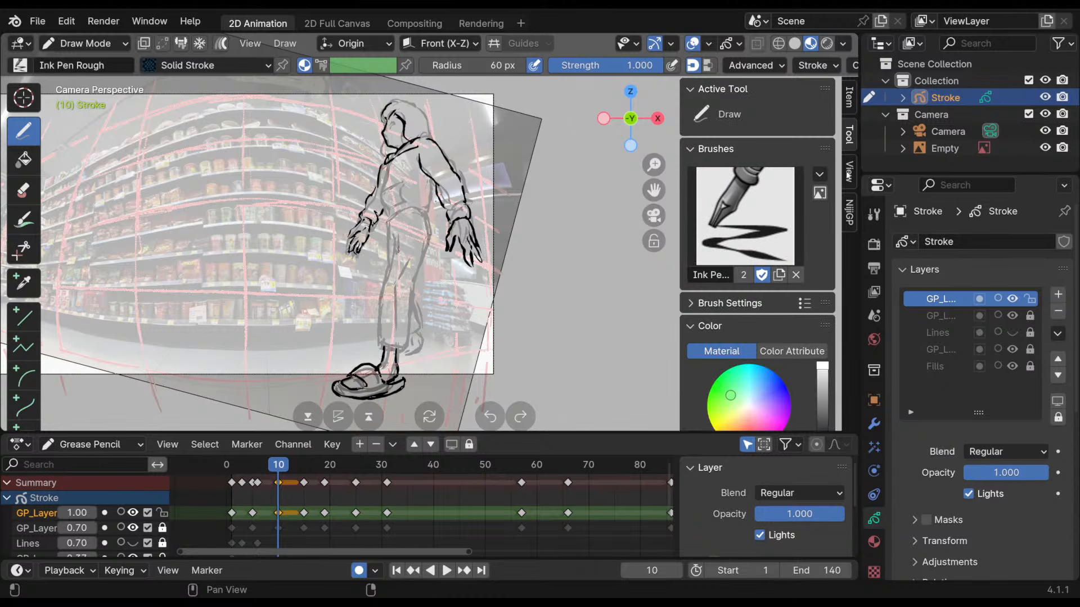
left_click(848, 177)
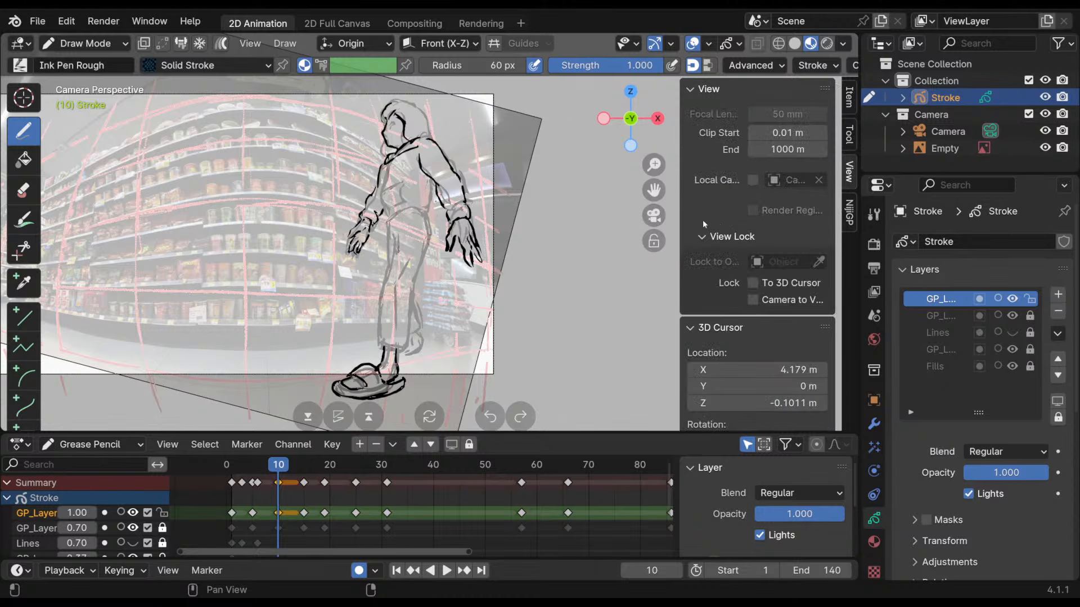
scroll(709, 218, "down", 5)
scroll(721, 208, "down", 1)
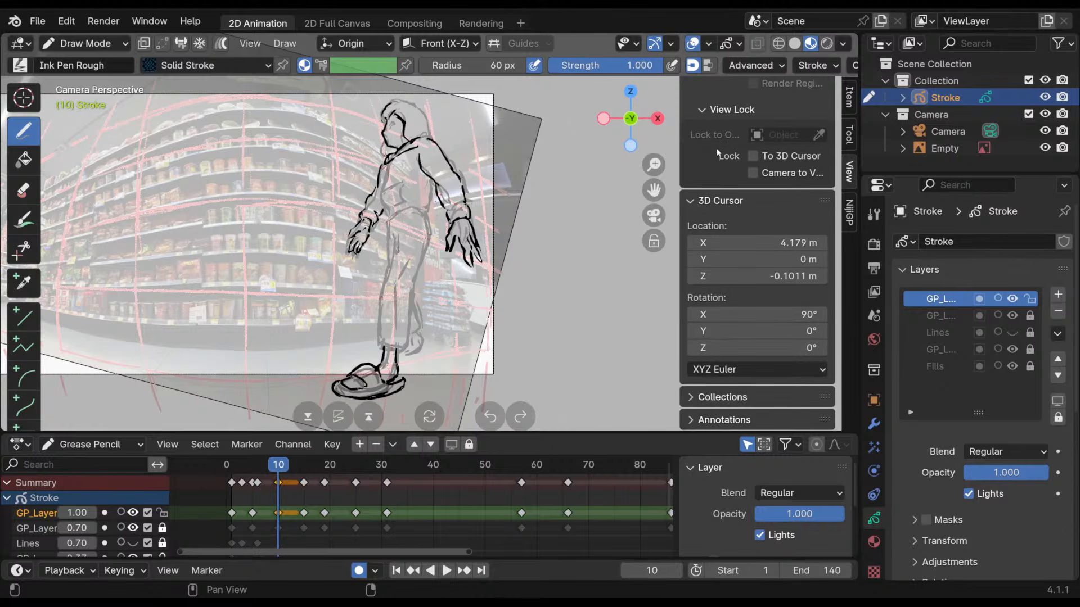
scroll(718, 153, "up", 5)
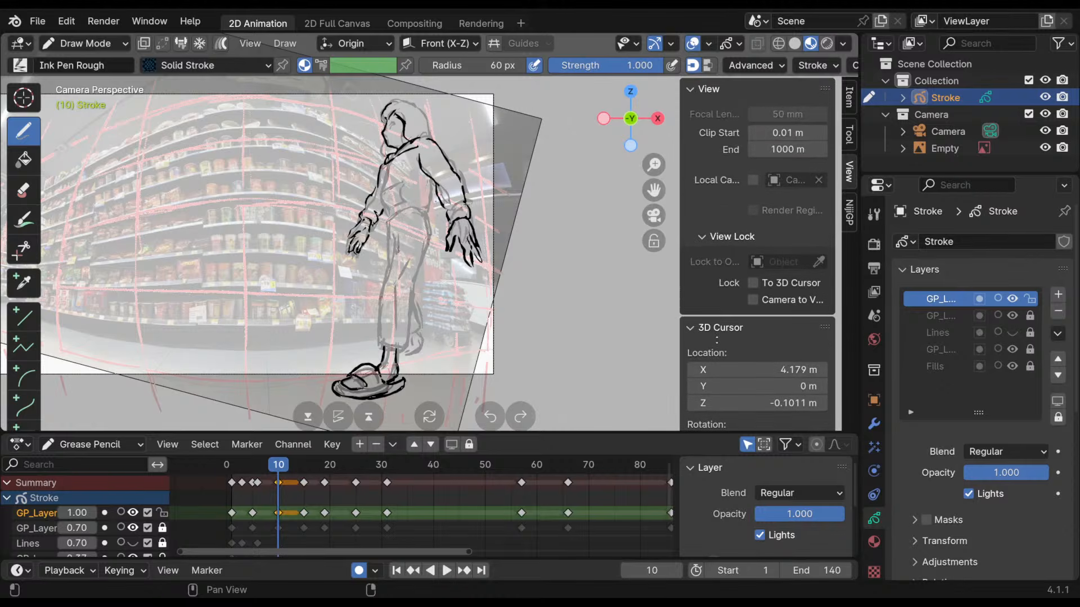
left_click(847, 216)
scroll(787, 206, "down", 6)
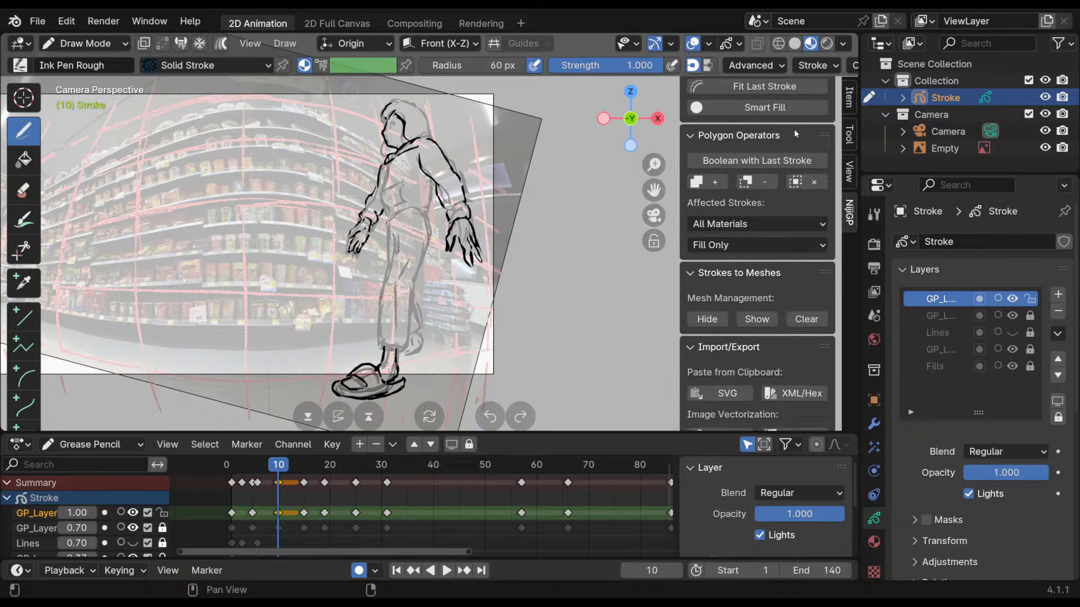
scroll(787, 205, "down", 3)
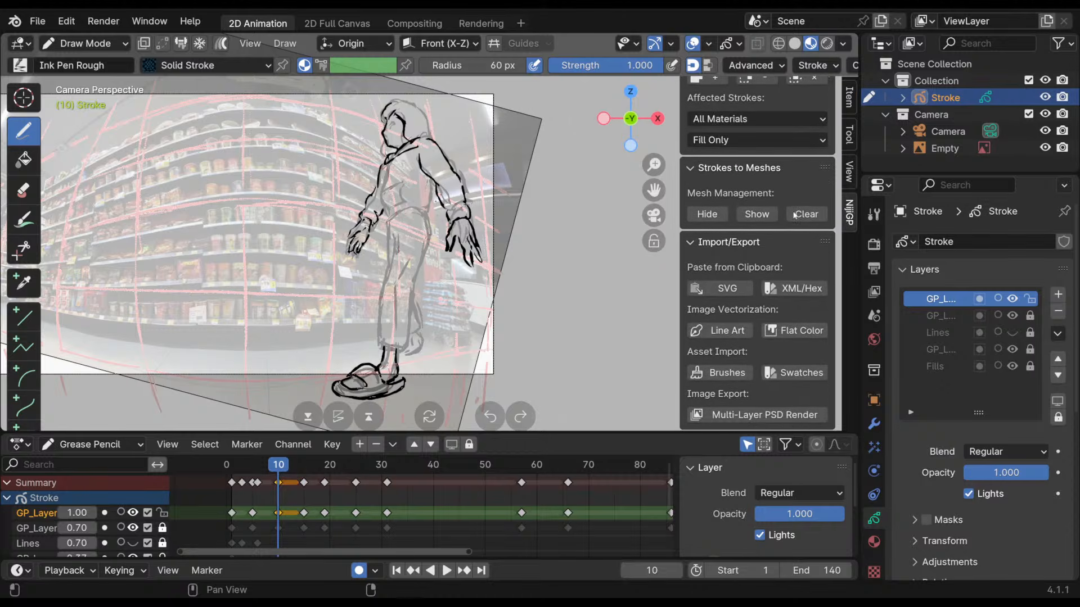
scroll(779, 352, "up", 8)
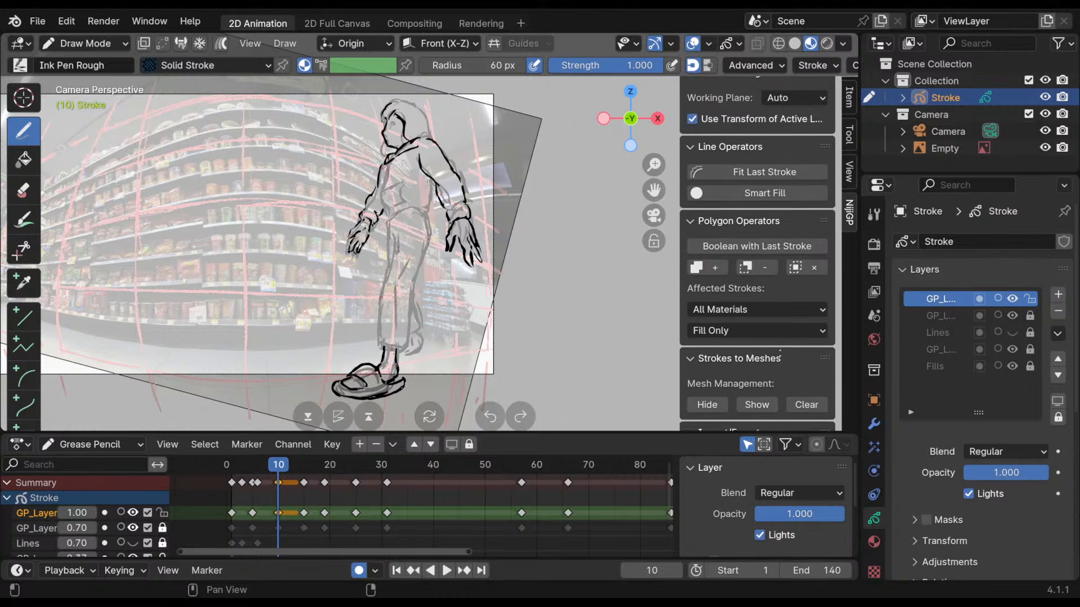
scroll(780, 351, "up", 1)
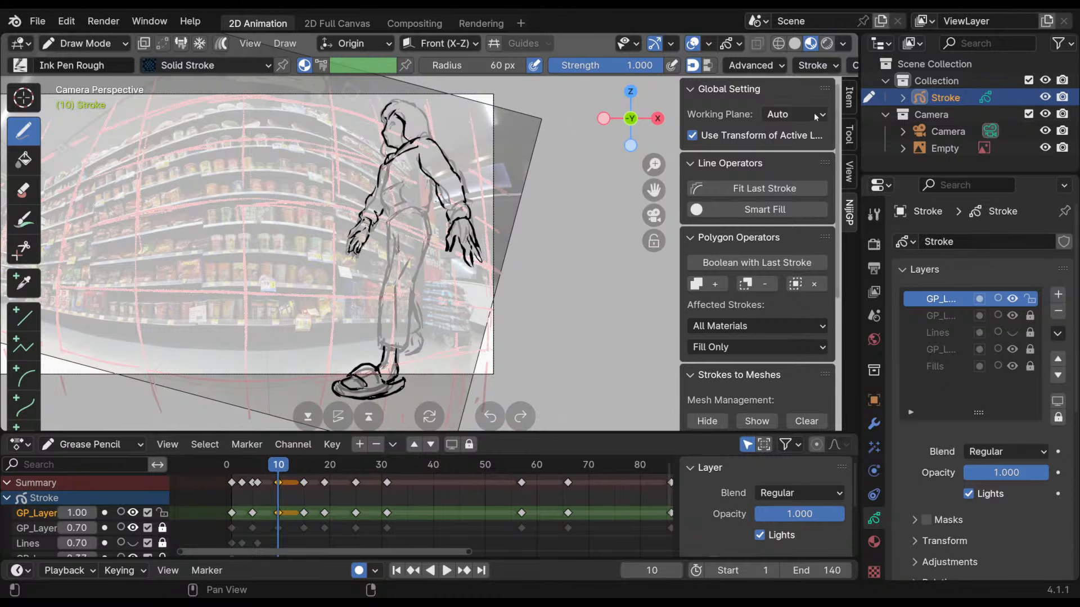
- Switch to Object Mode and make the Camera the active object with its transform values shown
left_click(849, 96)
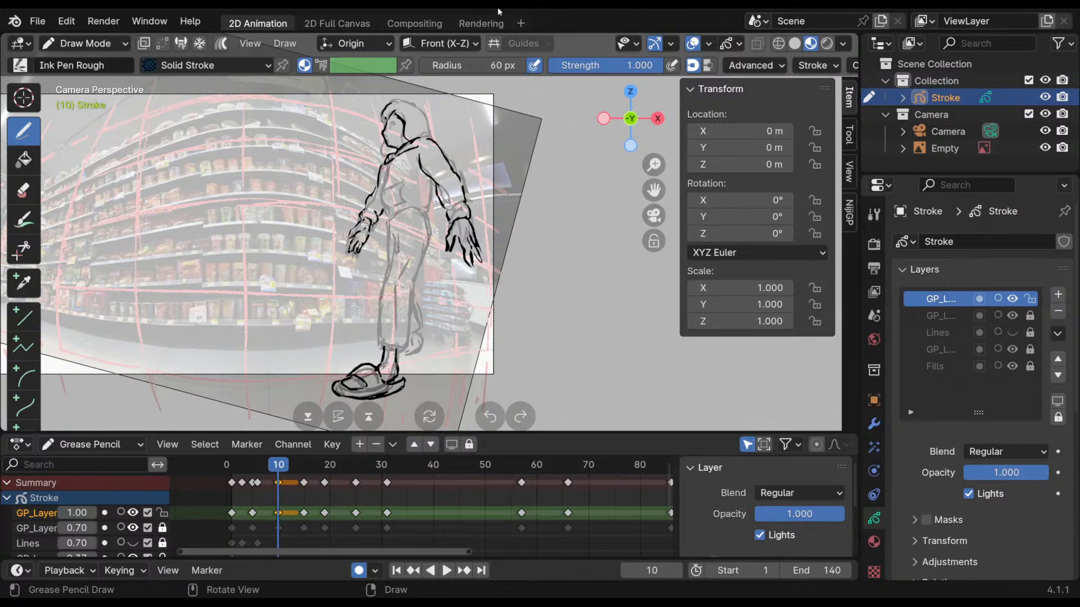
mouse_move(506, 309)
middle_mouse_down("shift")
mouse_move(512, 300)
mouse_move(607, 303)
middle_mouse_up("shift")
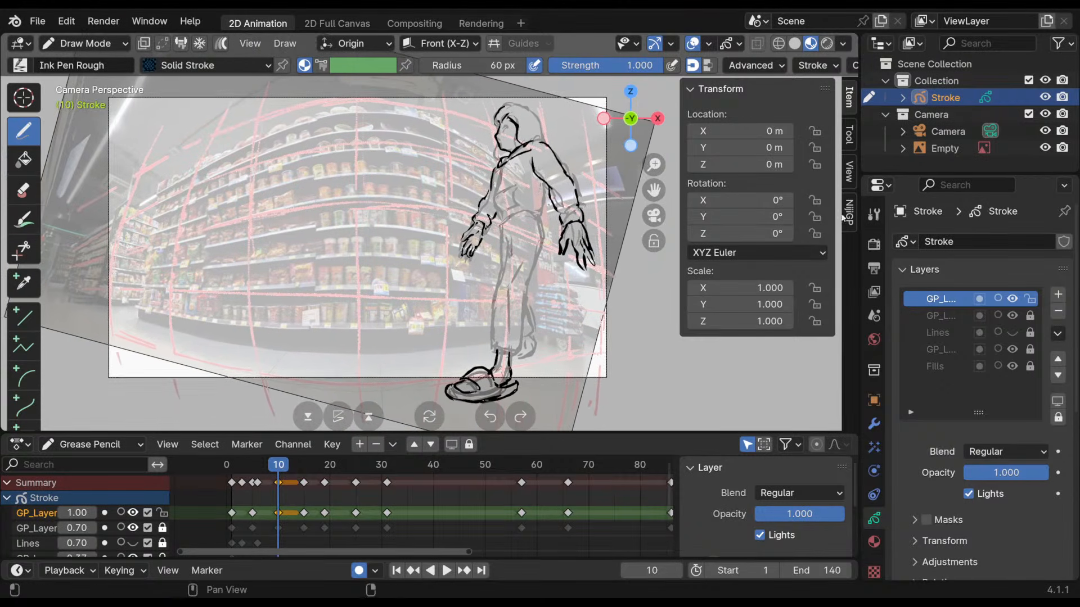
left_click(947, 131)
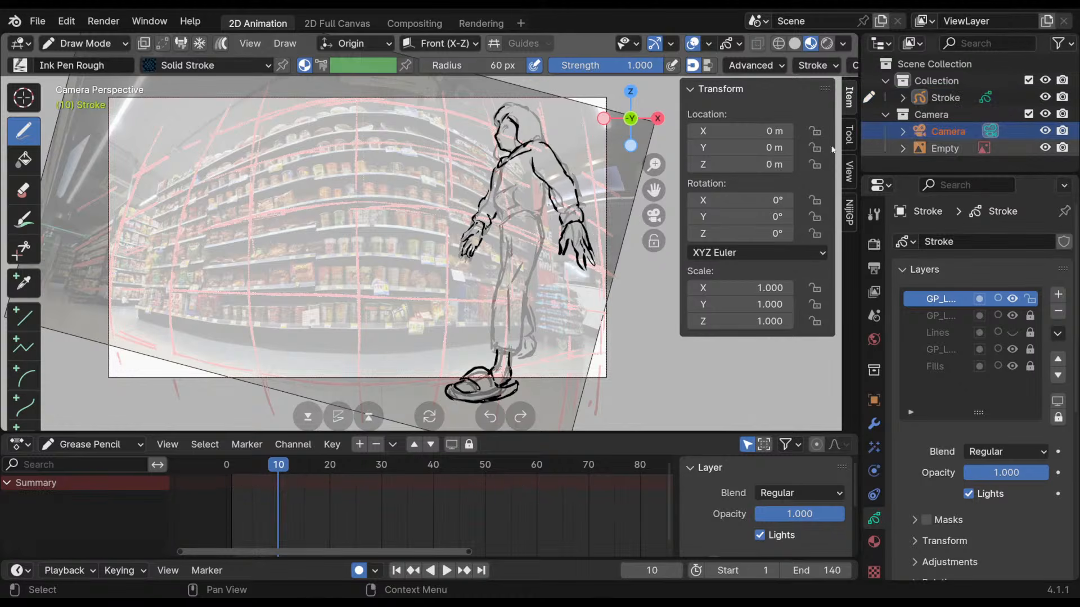
left_click(66, 43)
left_click(90, 62)
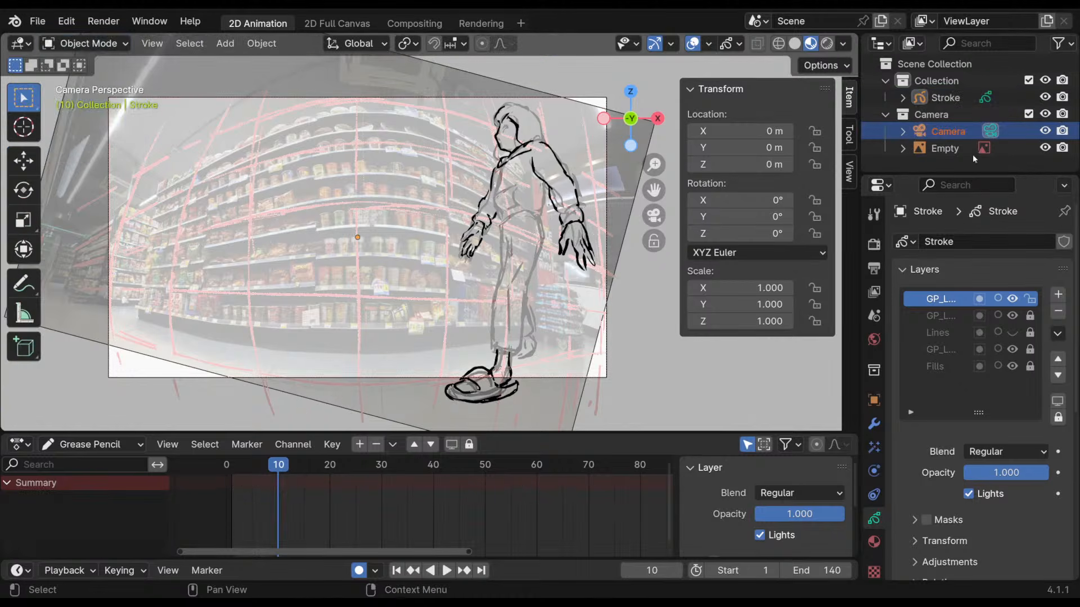
left_click(947, 131)
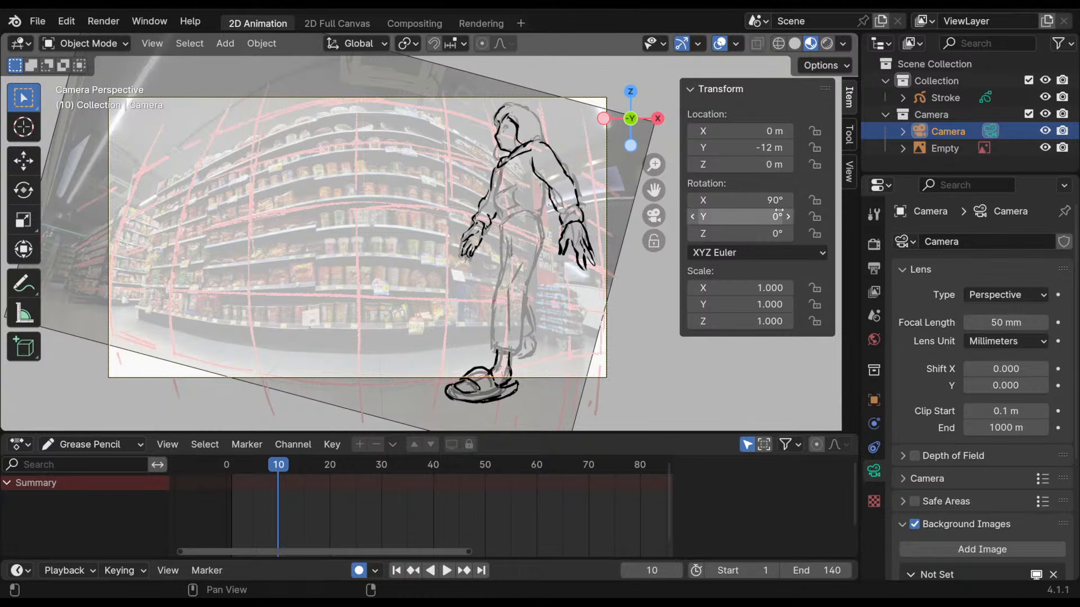
- Try flipping the camera view by setting the camera's Y scale to -1, and undo it
left_click(766, 306)
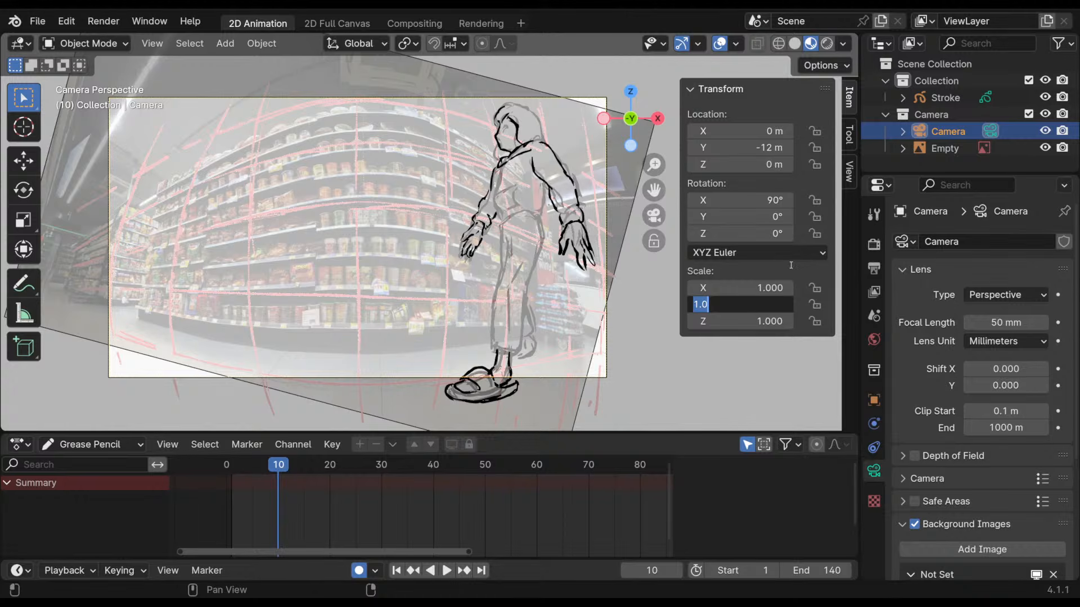
type("-1")
key("Return")
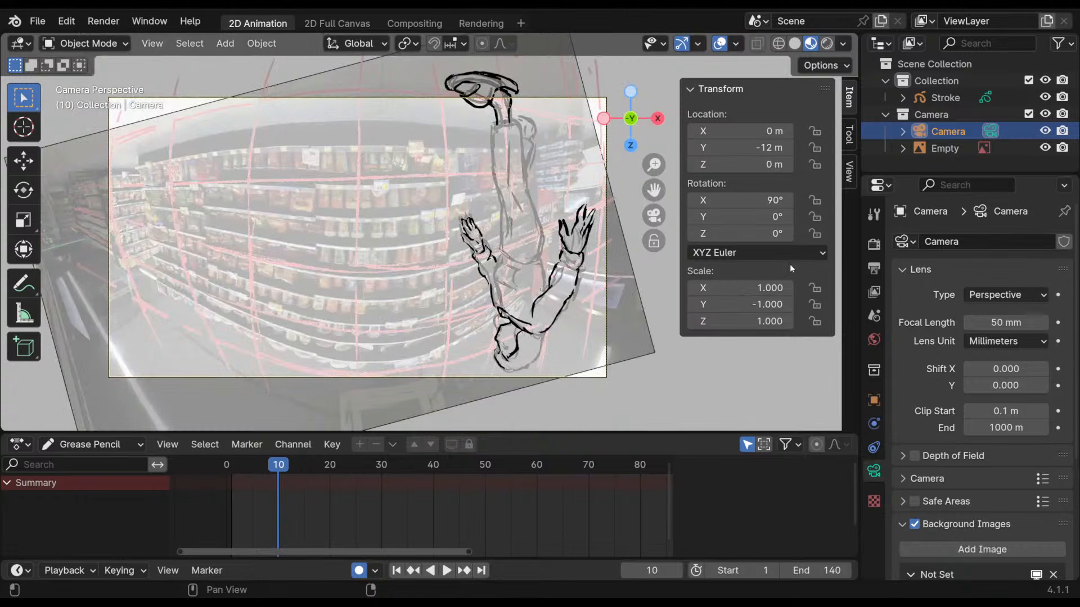
key("ctrl+z")
- Mirror the camera view horizontally by setting the camera's X scale to -1
left_click(763, 287)
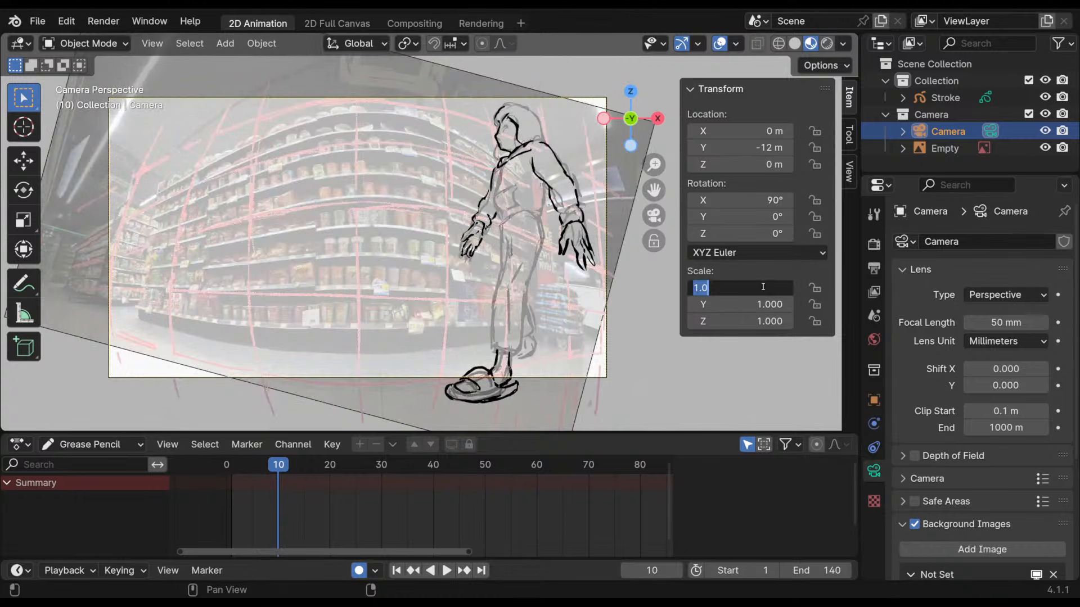
type("-1")
key("Return")
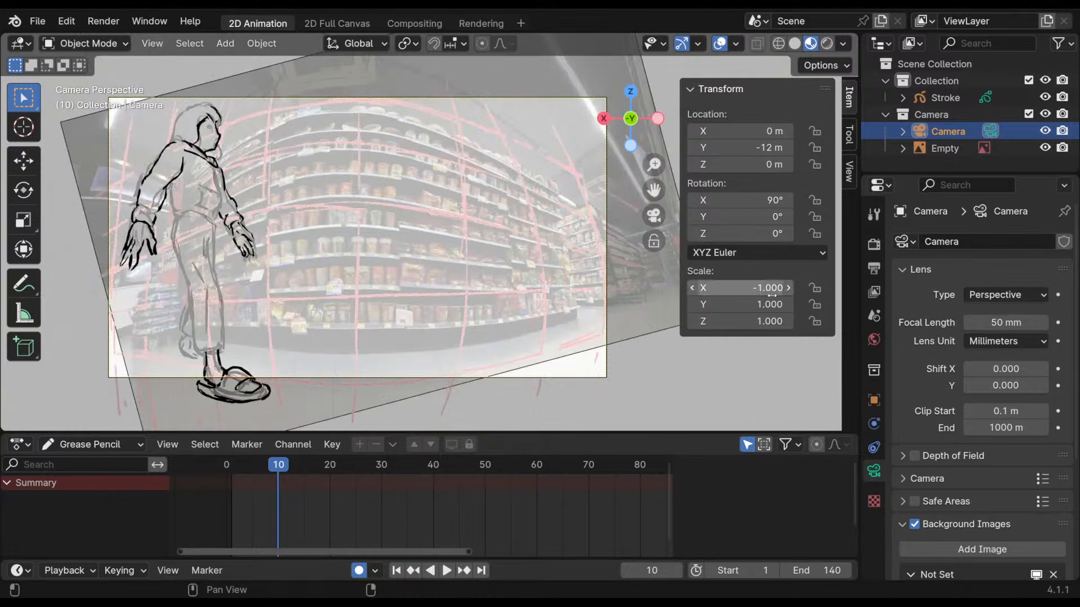
- Make the Stroke object active again and return it to Draw Mode
left_click(948, 98)
left_click(110, 48)
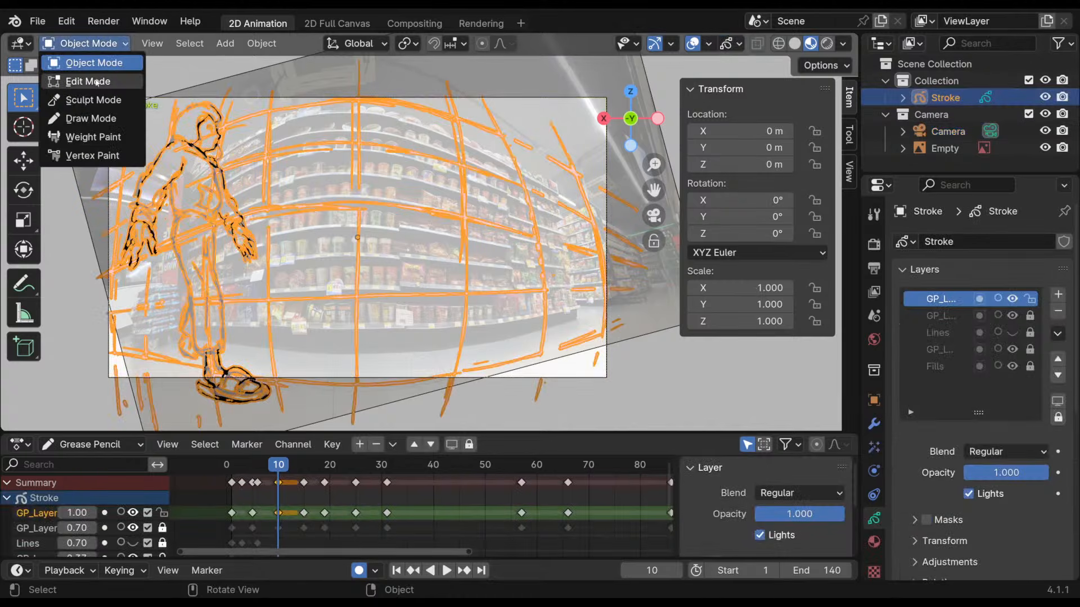
left_click(97, 84)
left_click(84, 43)
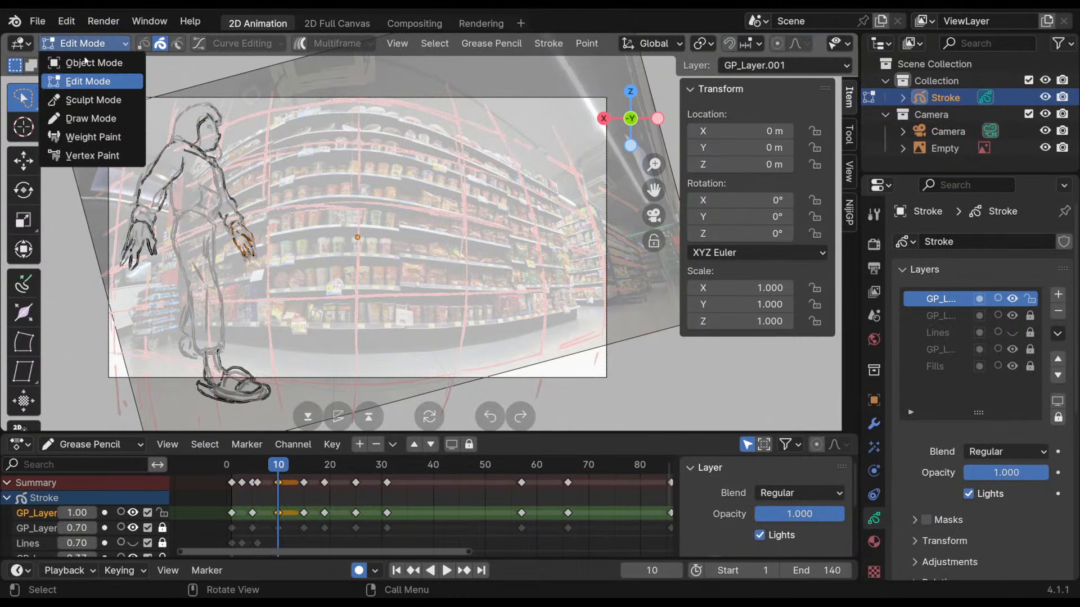
left_click(90, 116)
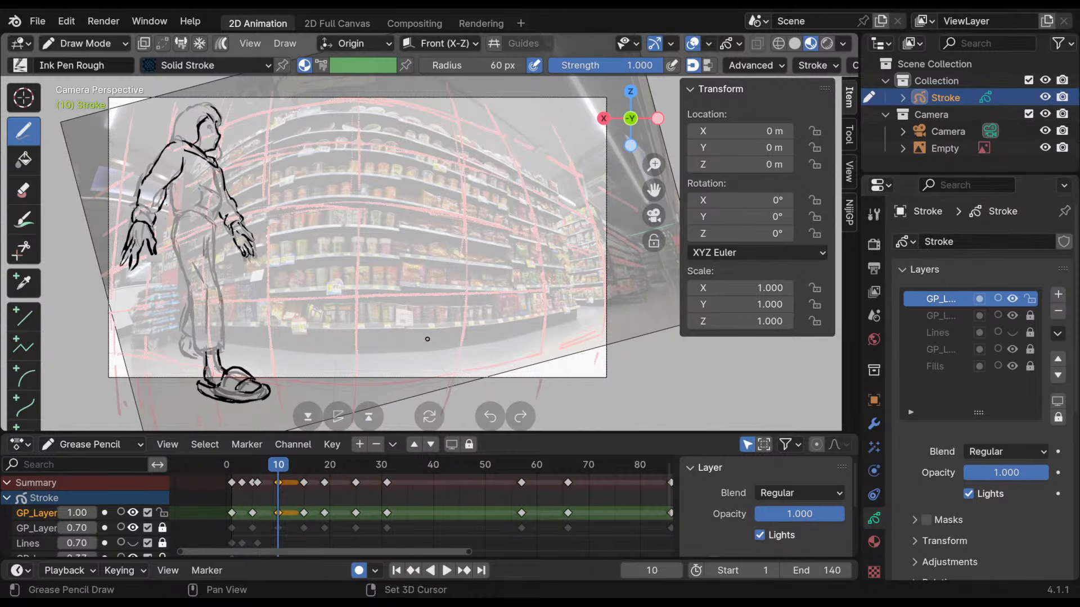
middle_click_drag(415, 318, 442, 319, "shift")
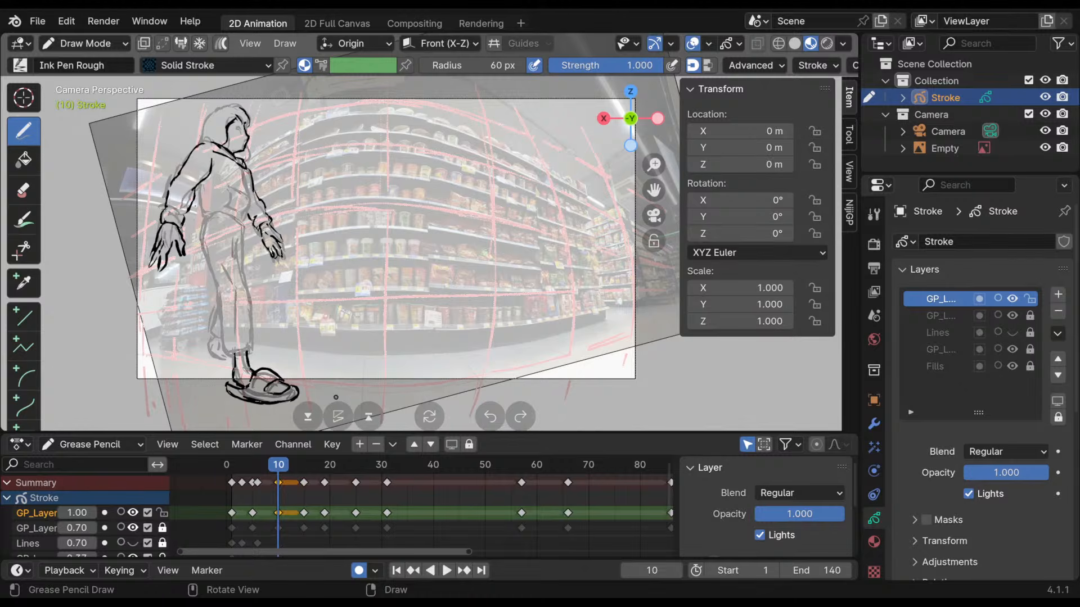
- Select the figure's upper-body ink strokes at frame 10 in Edit Mode and rotate them slightly so the character leans forward
mouse_move(278, 475)
left_mouse_down()
mouse_move(265, 475)
mouse_move(279, 475)
left_mouse_up()
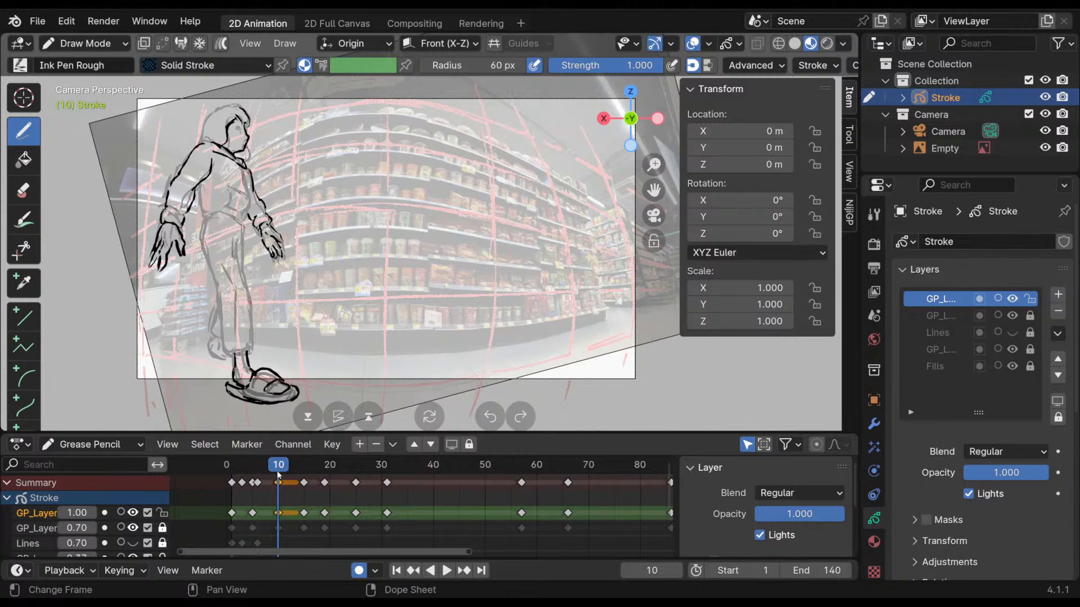
mouse_move(268, 474)
left_mouse_down()
mouse_move(280, 478)
mouse_move(242, 485)
mouse_move(281, 487)
left_mouse_up()
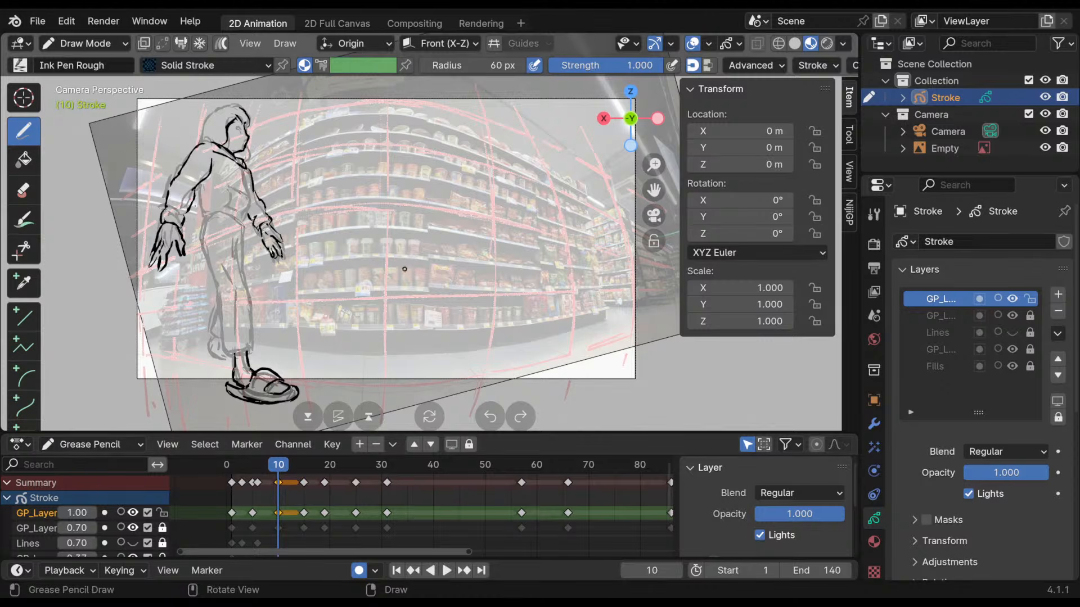
mouse_move(424, 278)
middle_mouse_down("shift")
mouse_move(446, 282)
mouse_move(455, 245)
mouse_move(401, 181)
mouse_move(396, 201)
middle_mouse_up("shift")
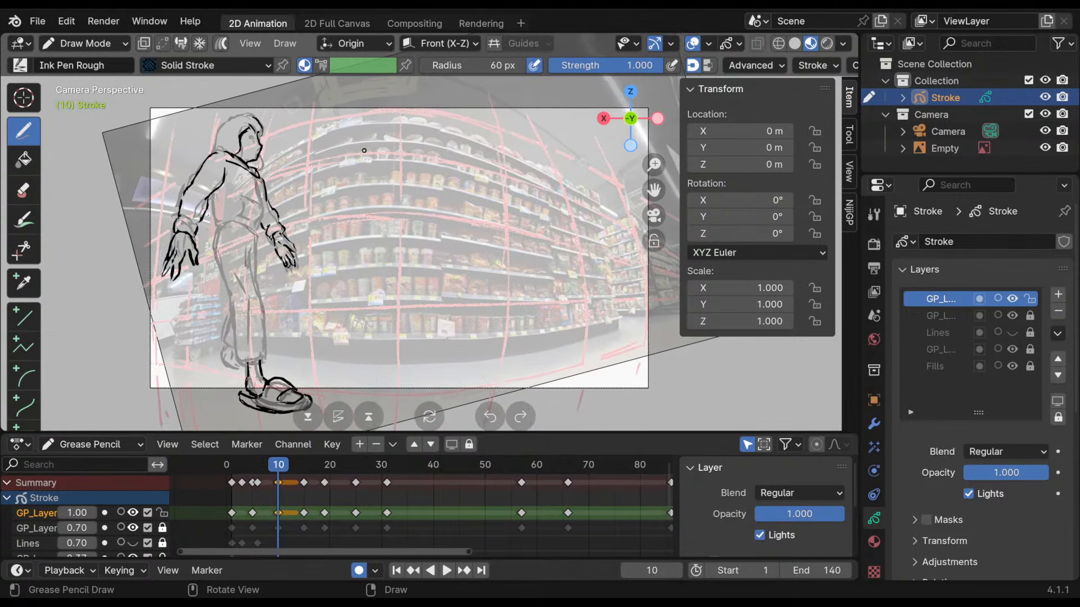
left_click(84, 44)
left_click(90, 81)
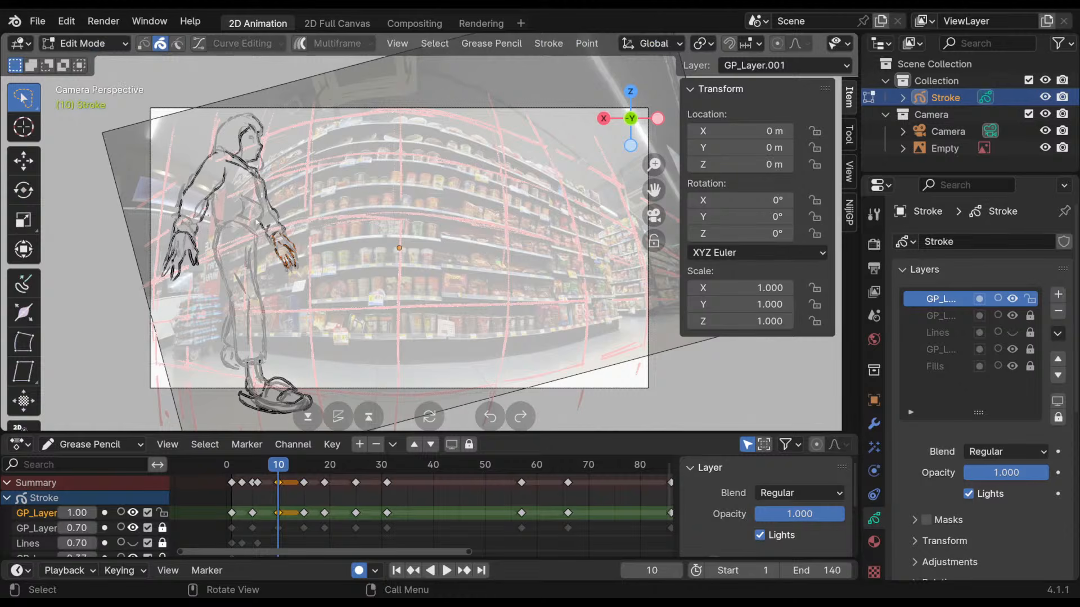
mouse_move(228, 92)
left_mouse_down()
mouse_move(125, 270)
mouse_move(127, 303)
left_mouse_up()
key("r")
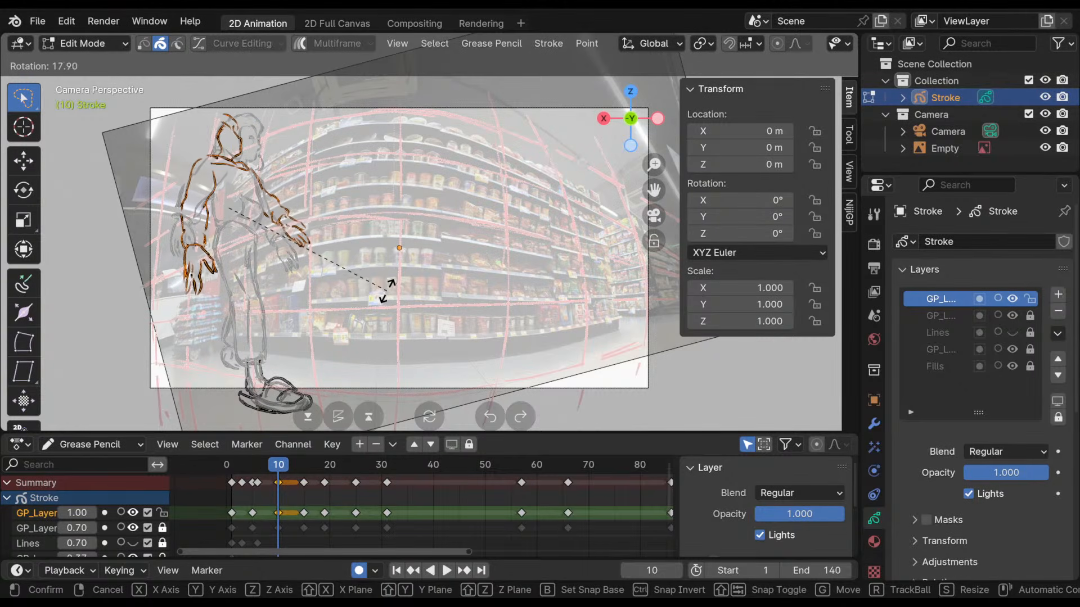
left_click(406, 223)
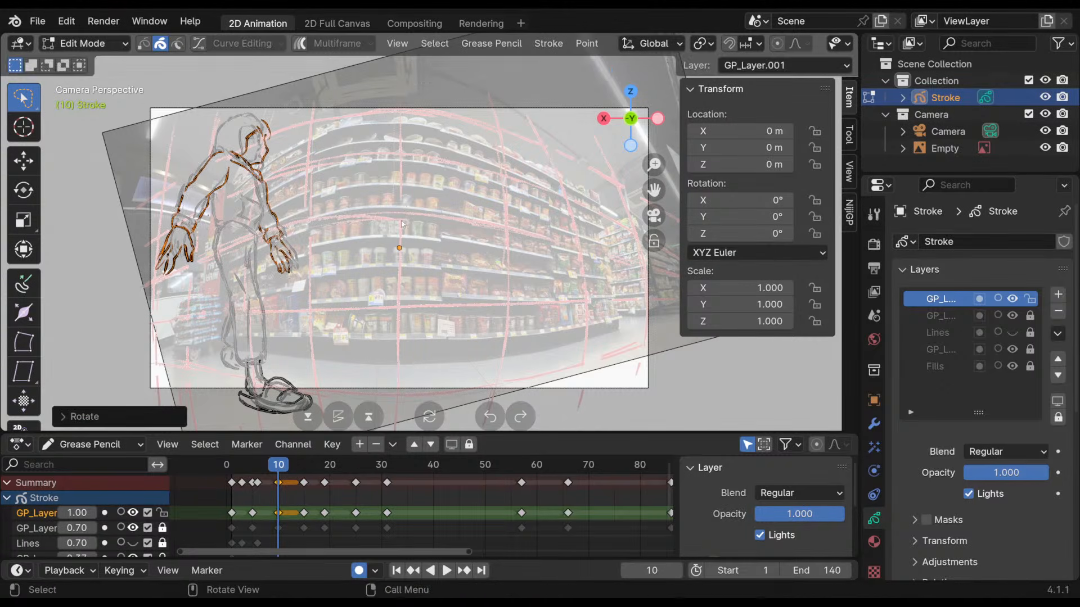
- Fine-tune the selected upper-body strokes with small moves and a slight rotation so they sit over the rough torso
key("g")
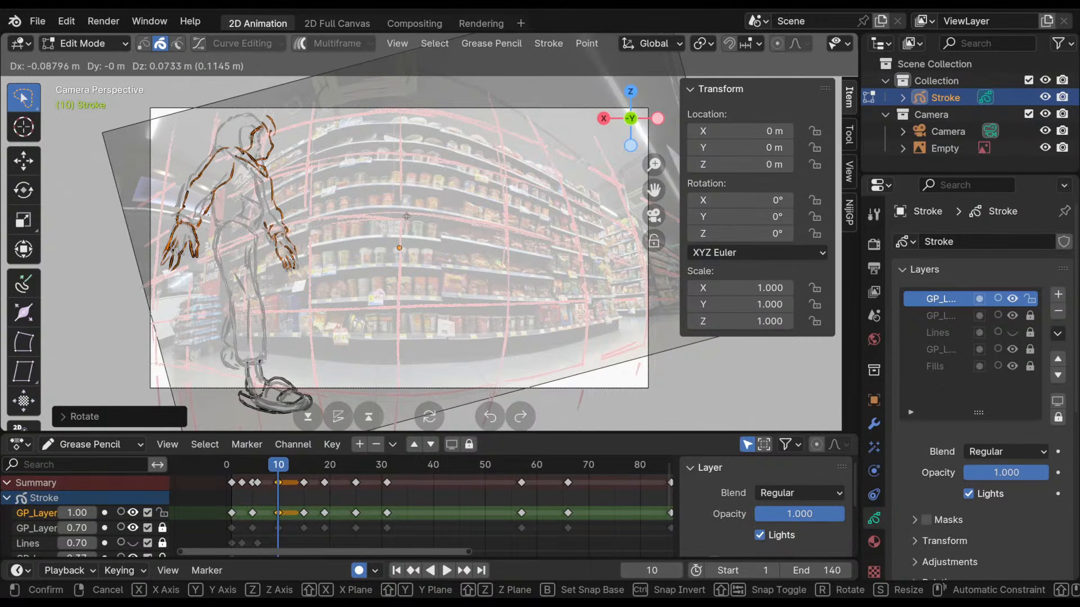
left_click(408, 220)
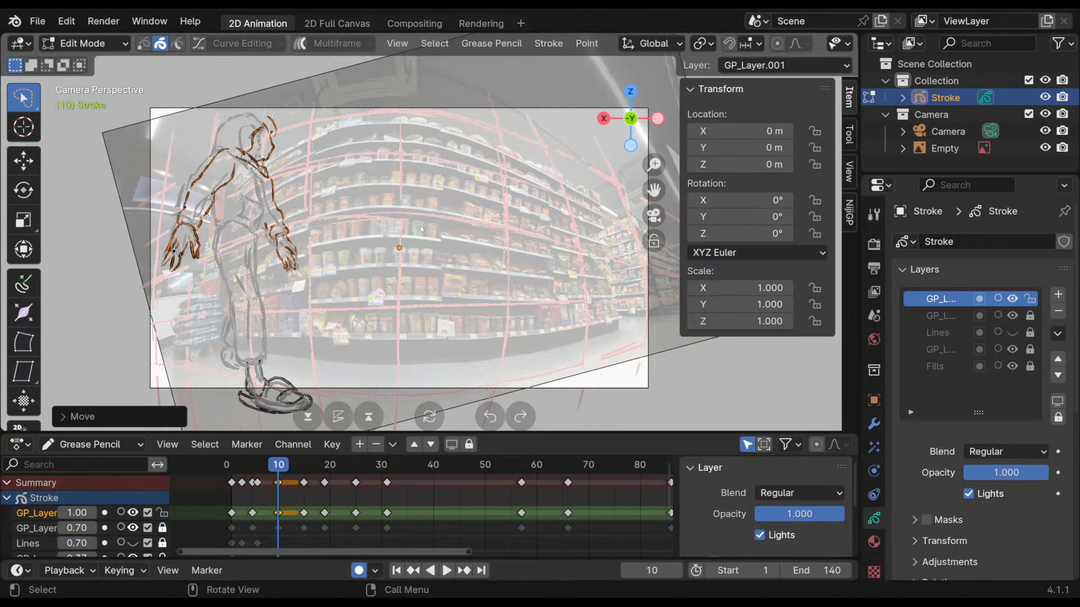
key("r")
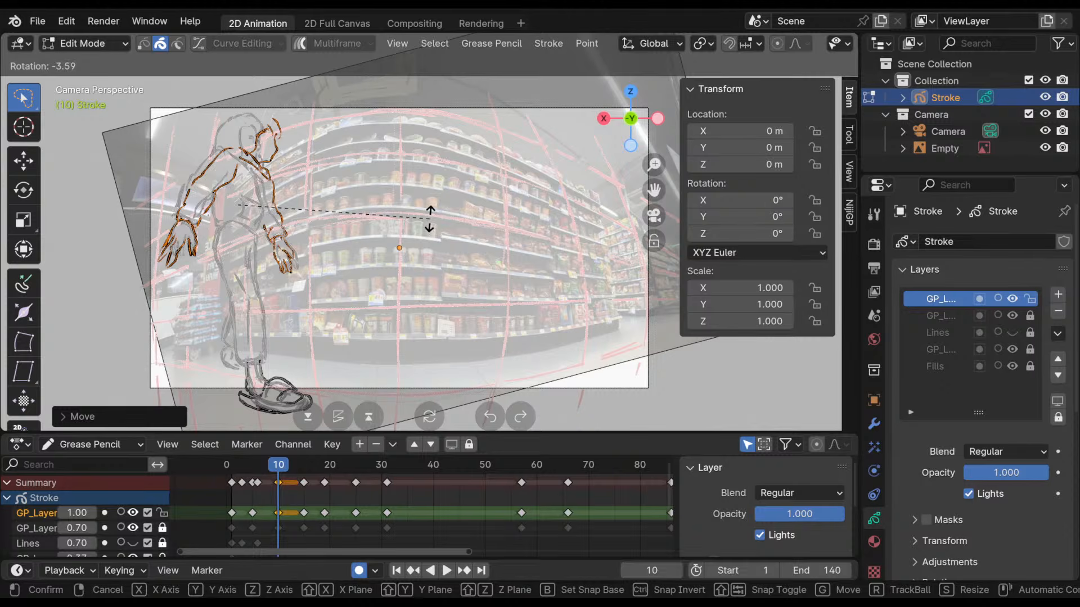
left_click(429, 222)
key("g")
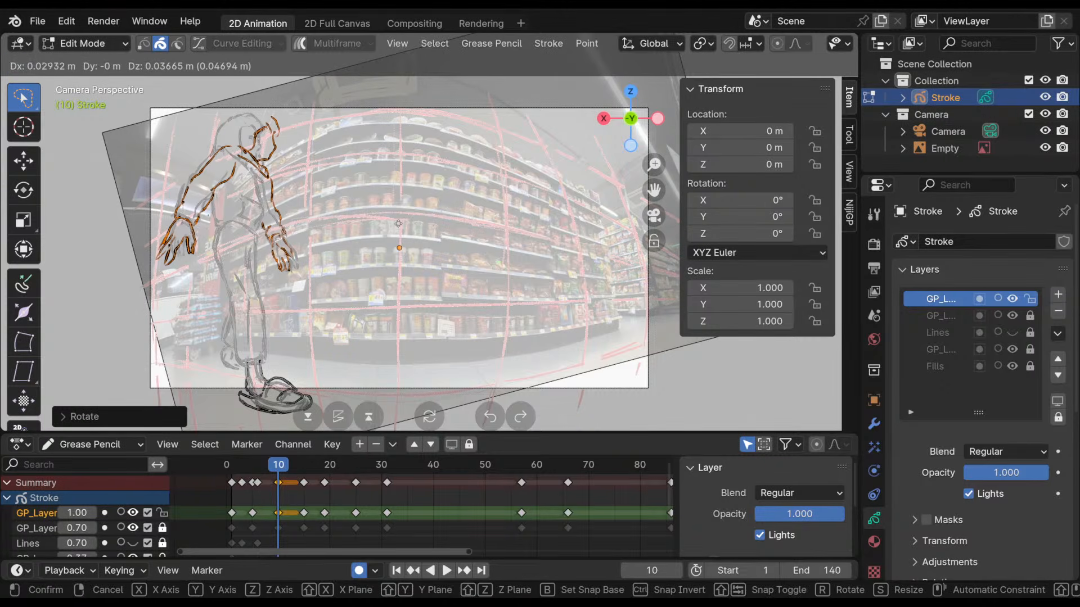
left_click(398, 225)
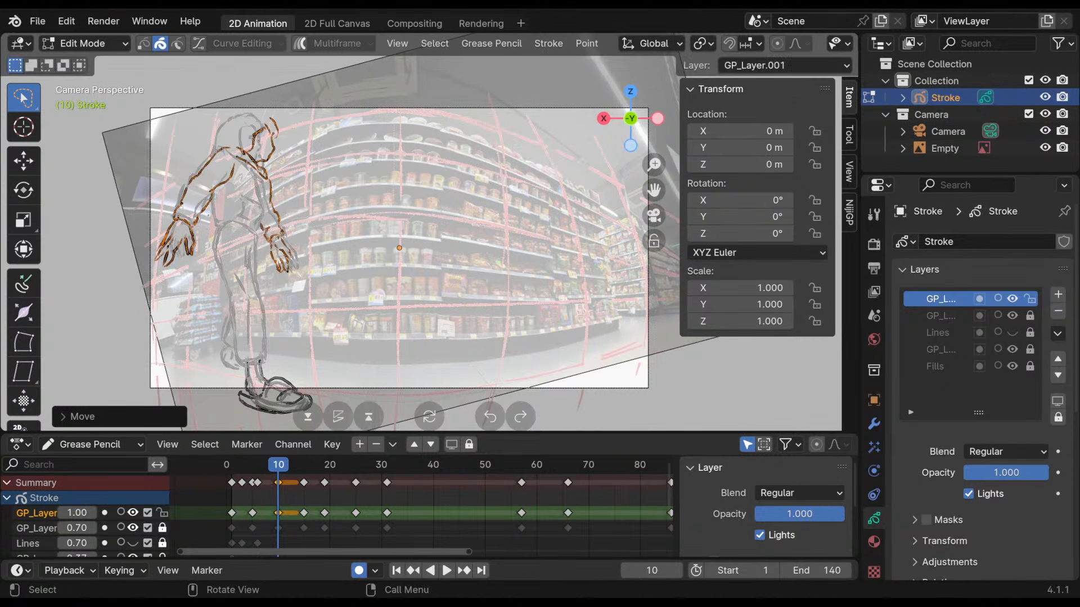
- Return to Draw Mode and ink the top of the hood and the face profile at frame 10, undoing an unwanted change
left_click(84, 44)
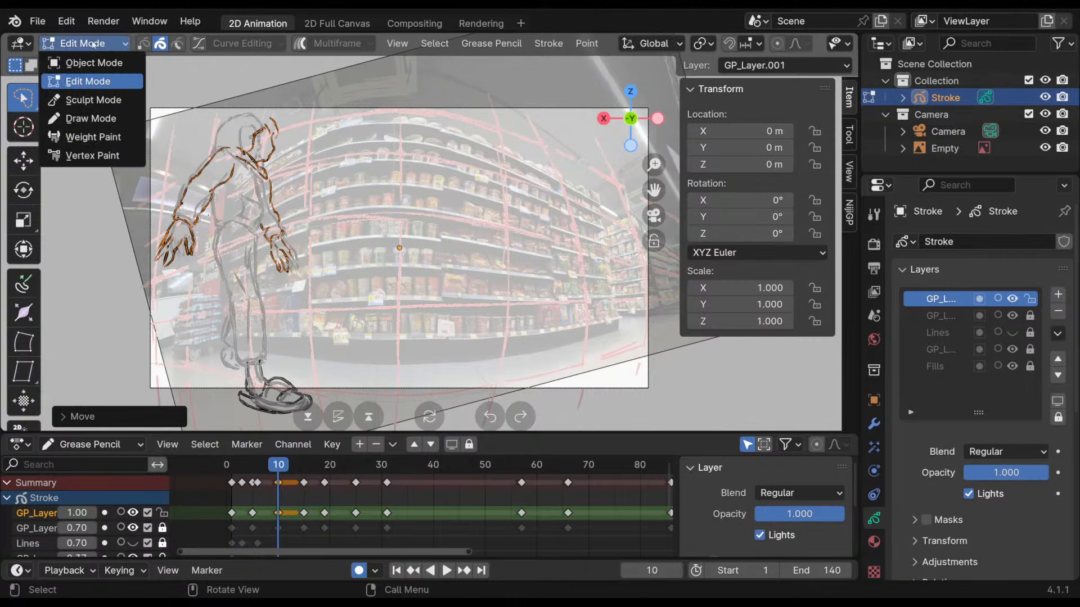
left_click(84, 117)
middle_click_drag(312, 167, 309, 133, "ctrl")
mouse_move(269, 136)
left_mouse_down()
mouse_move(243, 135)
mouse_move(202, 173)
mouse_move(215, 151)
mouse_move(202, 160)
left_mouse_up()
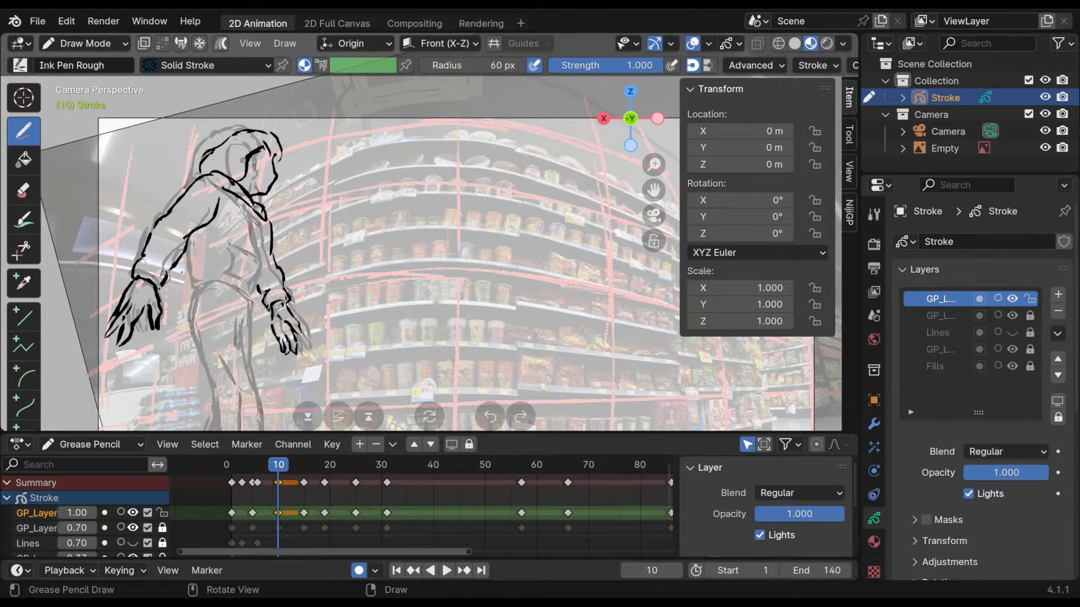
mouse_move(265, 145)
left_mouse_down("ctrl")
mouse_move(278, 155)
mouse_move(257, 151)
mouse_move(274, 153)
mouse_move(271, 134)
mouse_move(281, 145)
mouse_move(267, 191)
left_mouse_up("ctrl")
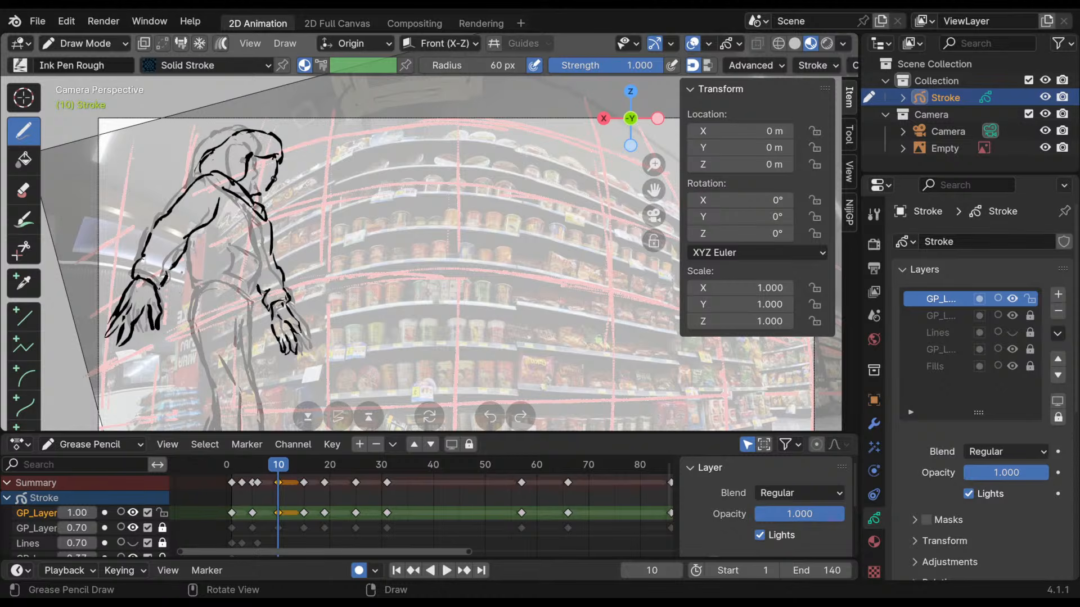
key("ctrl+z")
mouse_move(253, 190)
left_mouse_down()
mouse_move(274, 179)
mouse_move(264, 192)
left_mouse_up()
- Ink the hoodie's lower body, waist hem and pocket folds at frame 10, undoing unwanted strokes
middle_click_drag(396, 293, 345, 185, "shift")
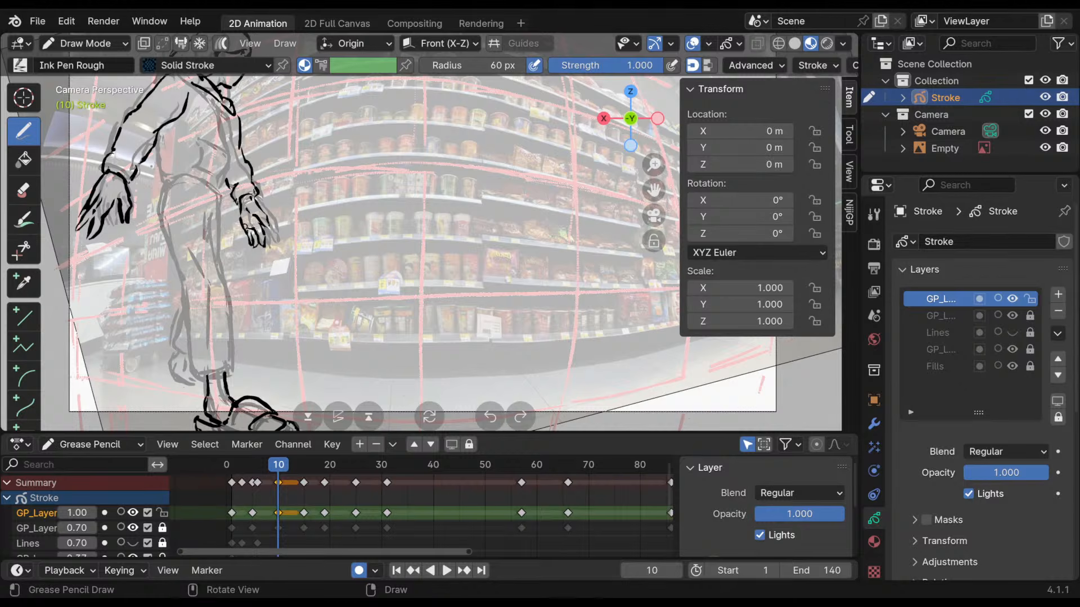
middle_click_drag(261, 154, 316, 197, "shift")
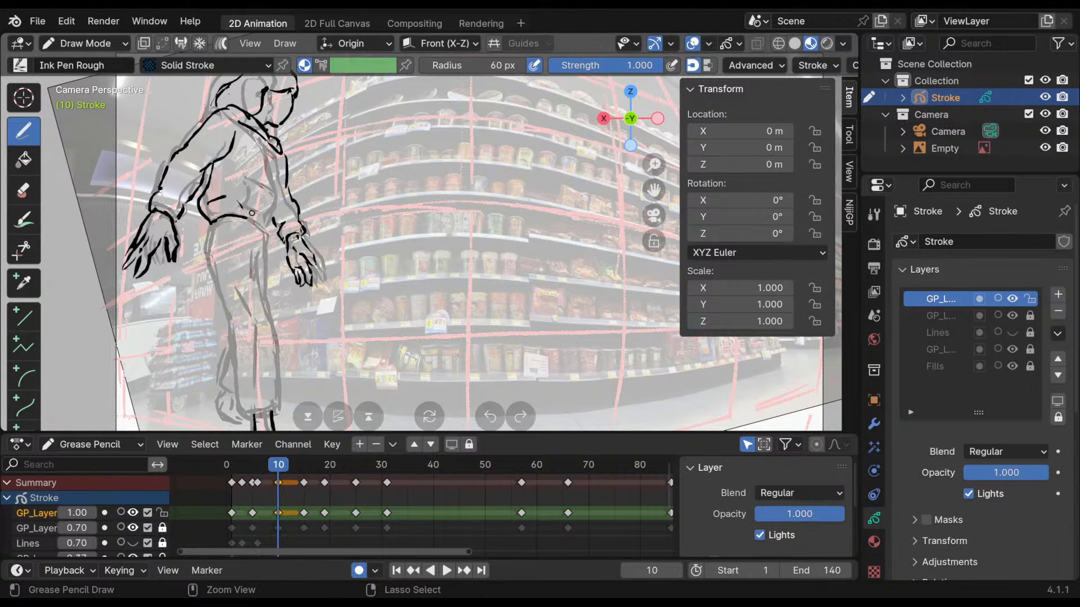
key("ctrl+z")
key("ctrl+z")
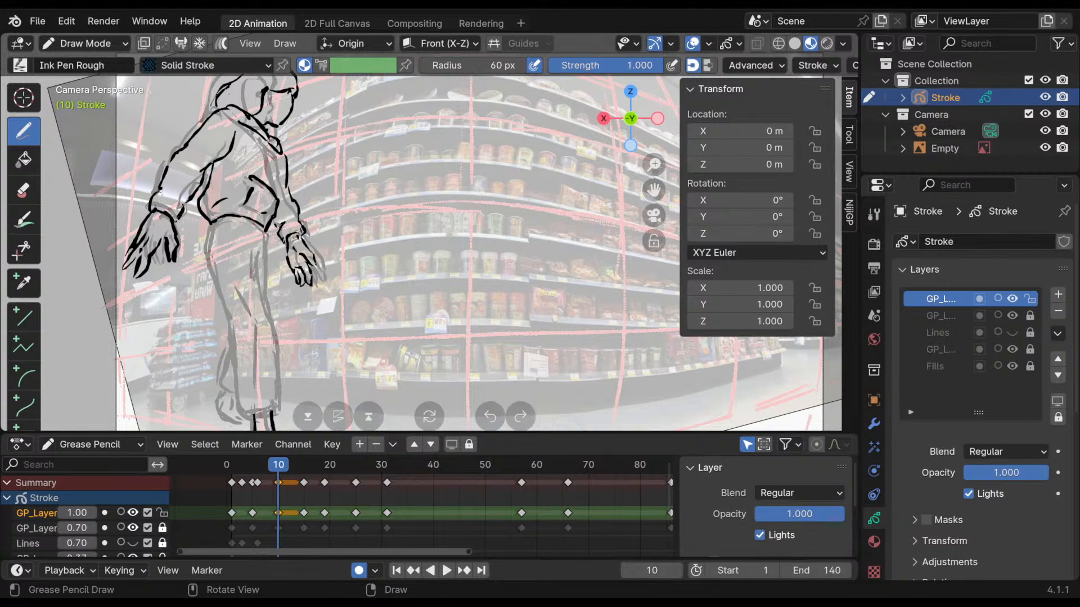
left_click_drag(247, 209, 261, 212)
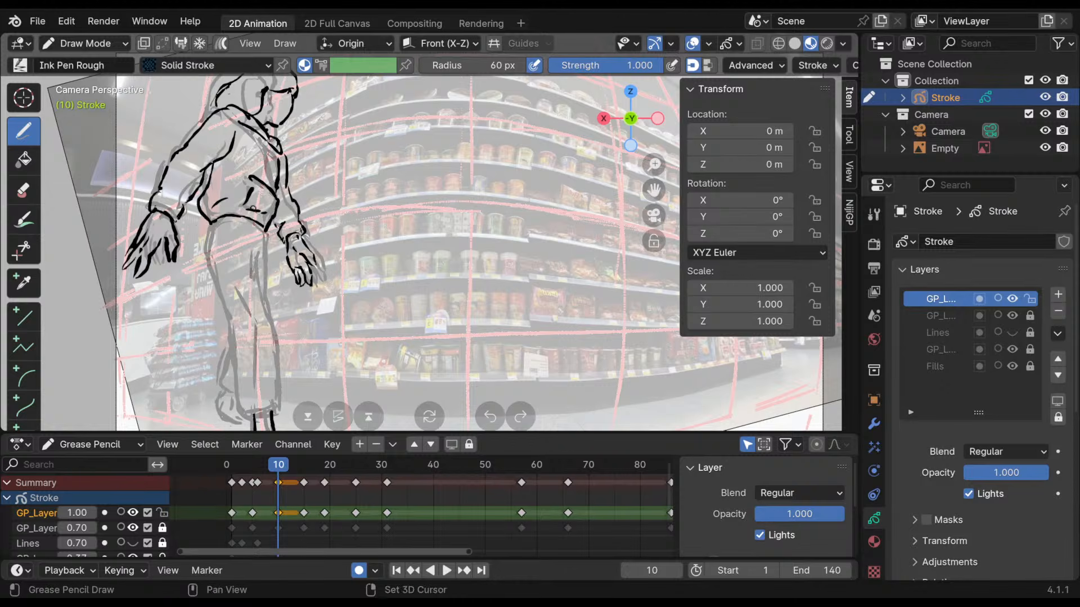
- Scrub around frame 10 to check the leg motion and ink the bottom hem of the rear trouser leg
middle_click_drag(275, 183, 225, 208, "shift")
middle_click_drag(295, 270, 304, 249, "shift")
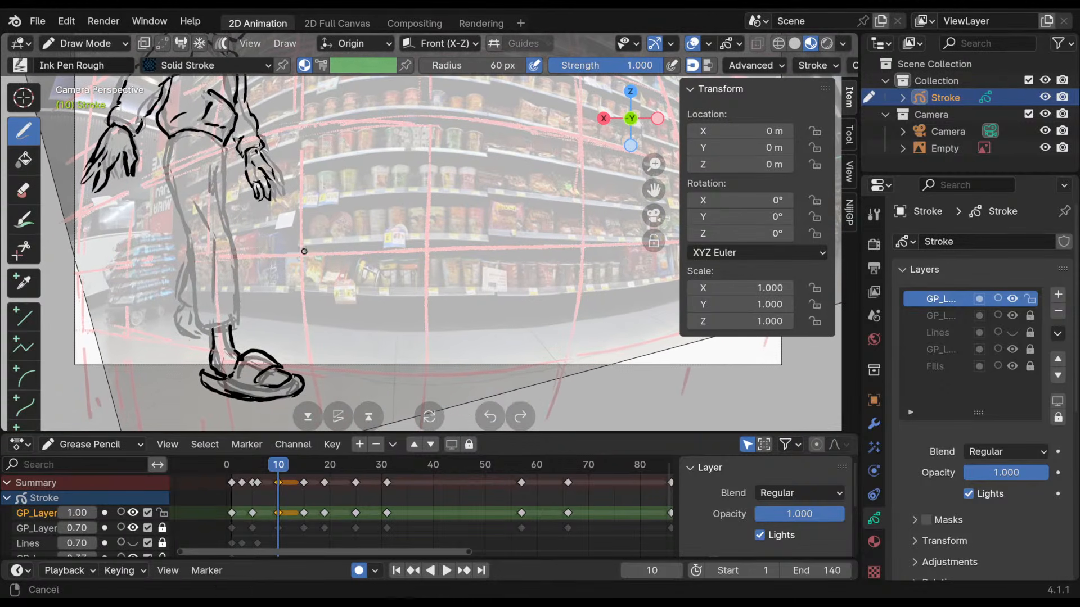
left_click_drag(274, 472, 268, 475)
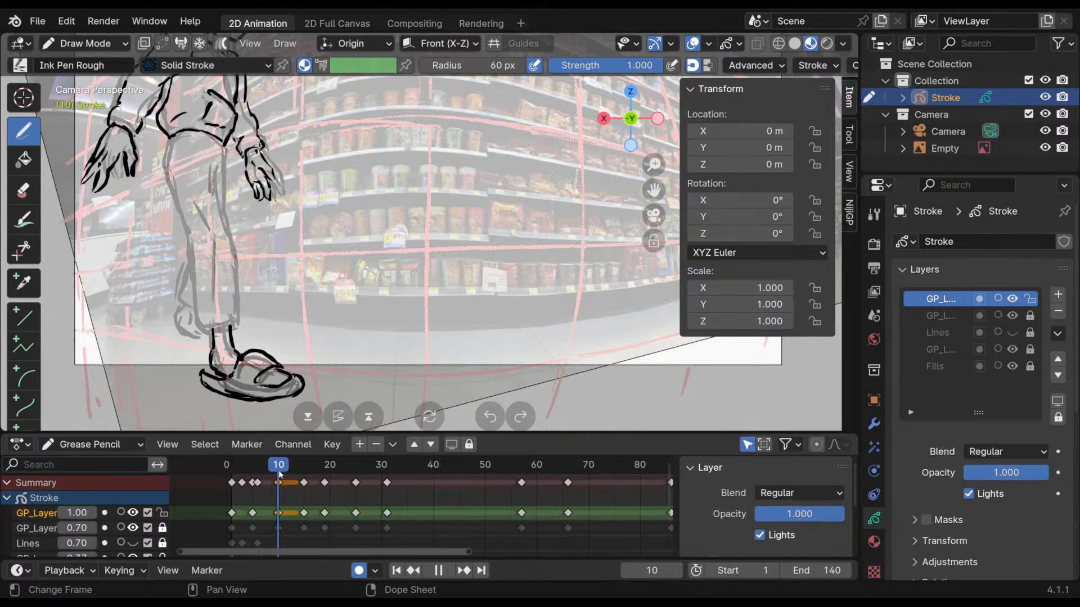
left_click_drag(279, 474, 280, 474)
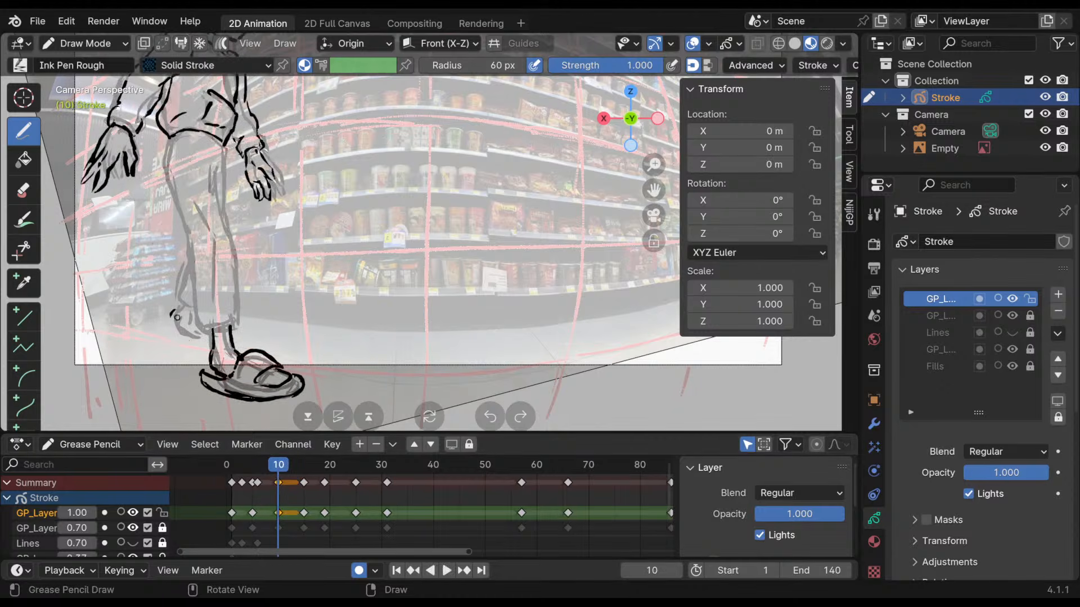
mouse_move(177, 317)
left_mouse_down()
mouse_move(180, 333)
mouse_move(201, 337)
left_mouse_up()
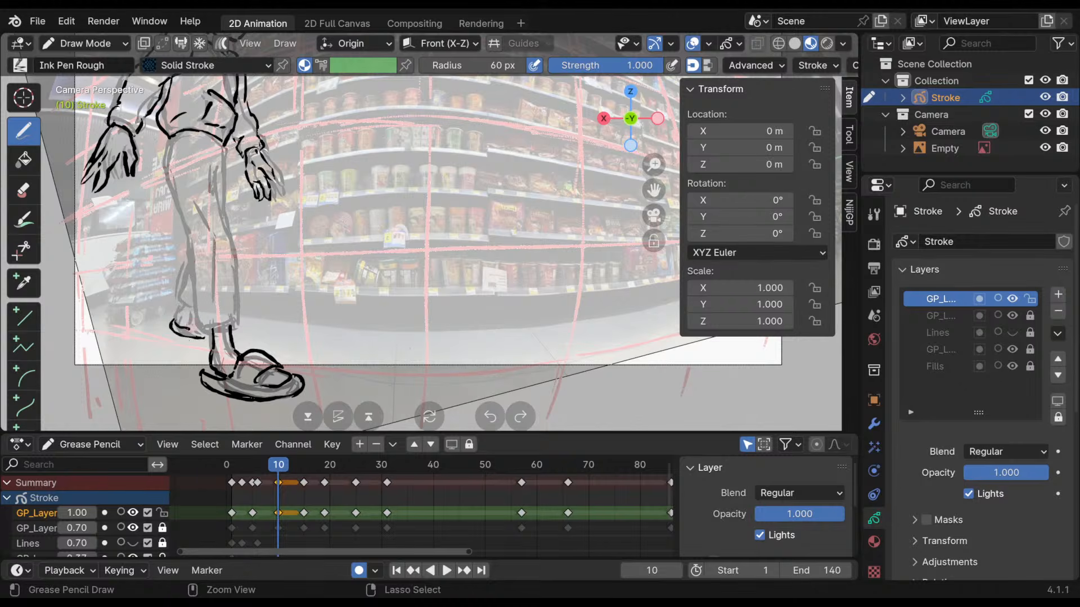
- Ink the small details of the rear foot just below the trouser hem at frame 10
left_click_drag(182, 318, 181, 323)
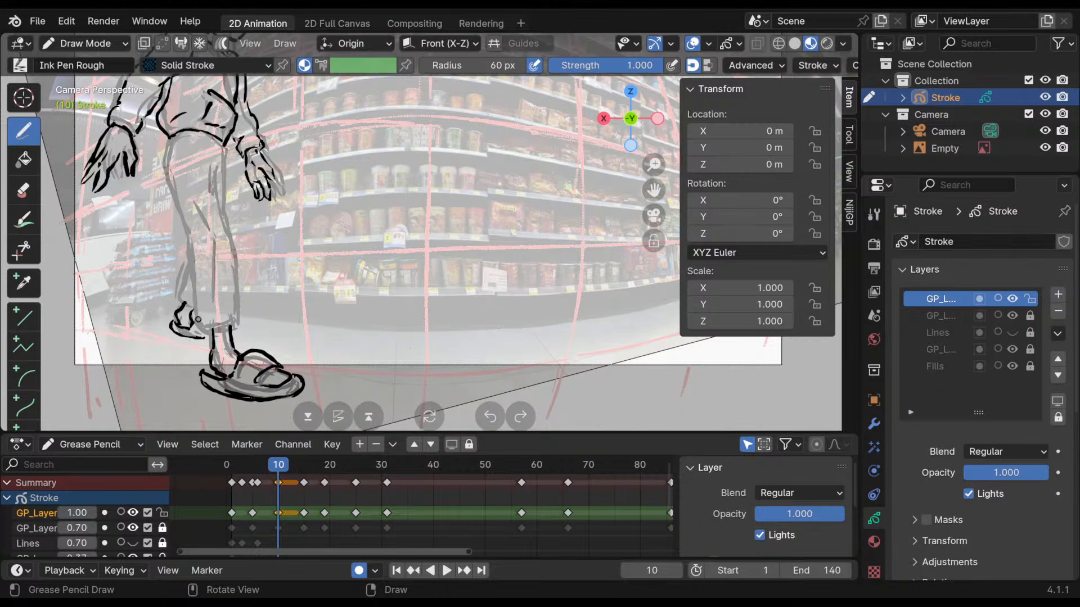
left_click_drag(204, 314, 197, 324)
key("Right")
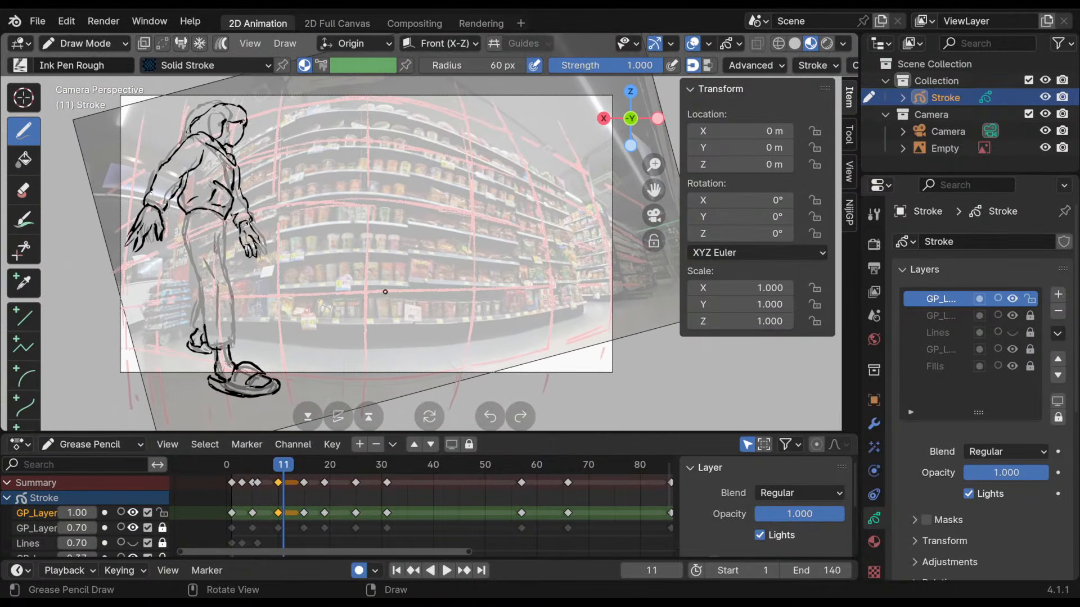
- Go back to frame 1 and step through the key poses up to frame 31 to review the walk
mouse_move(284, 471)
left_mouse_down()
mouse_move(232, 475)
mouse_move(372, 491)
mouse_move(247, 489)
mouse_move(309, 492)
mouse_move(234, 498)
mouse_move(359, 509)
mouse_move(237, 513)
left_mouse_up()
left_click(232, 512)
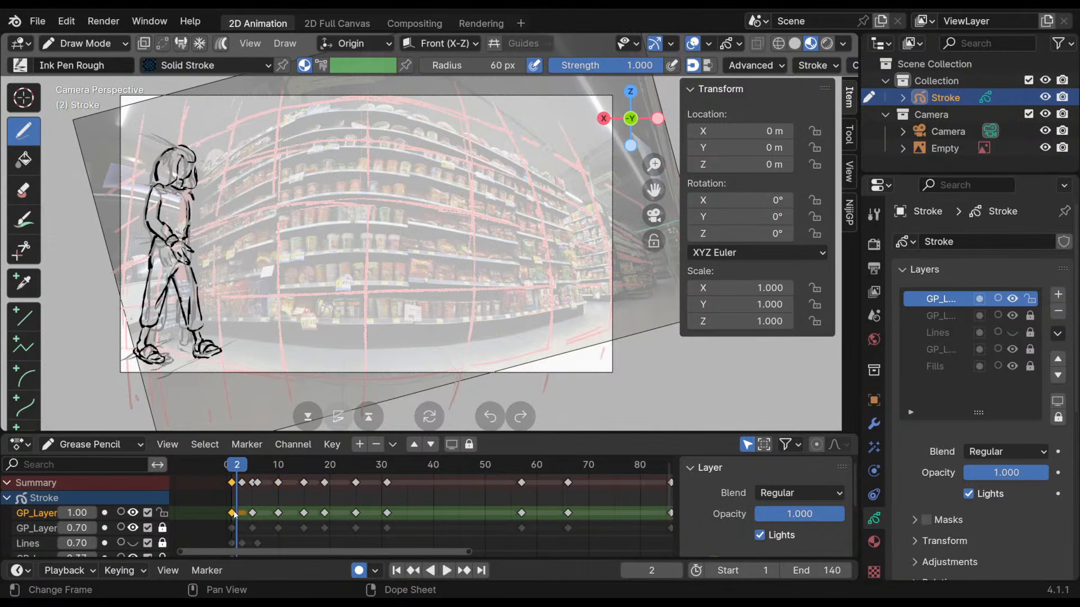
left_click(234, 513)
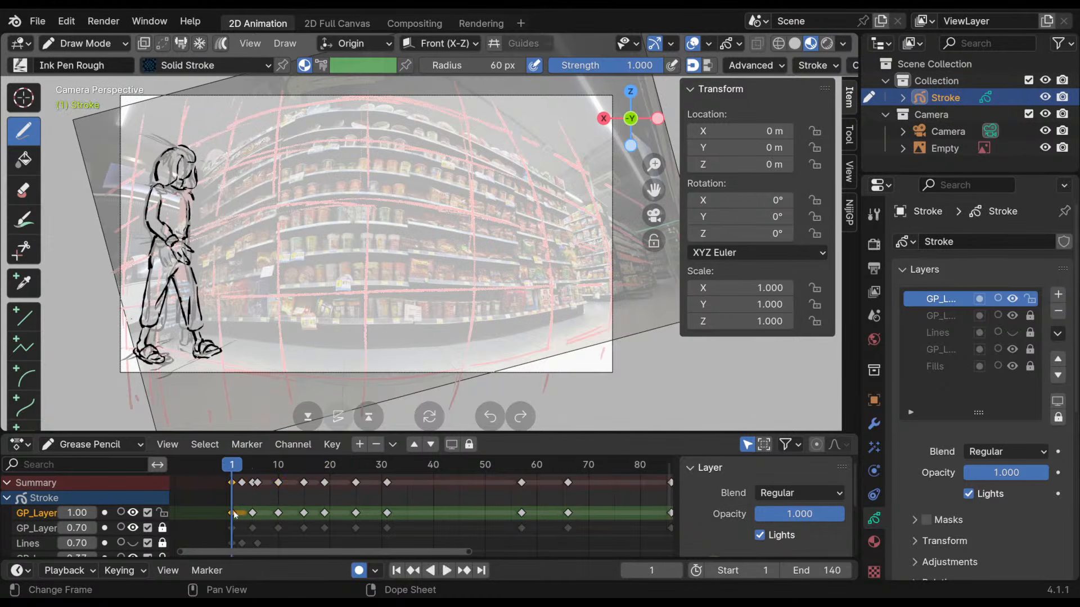
key("Up")
key("Up")
key("Down")
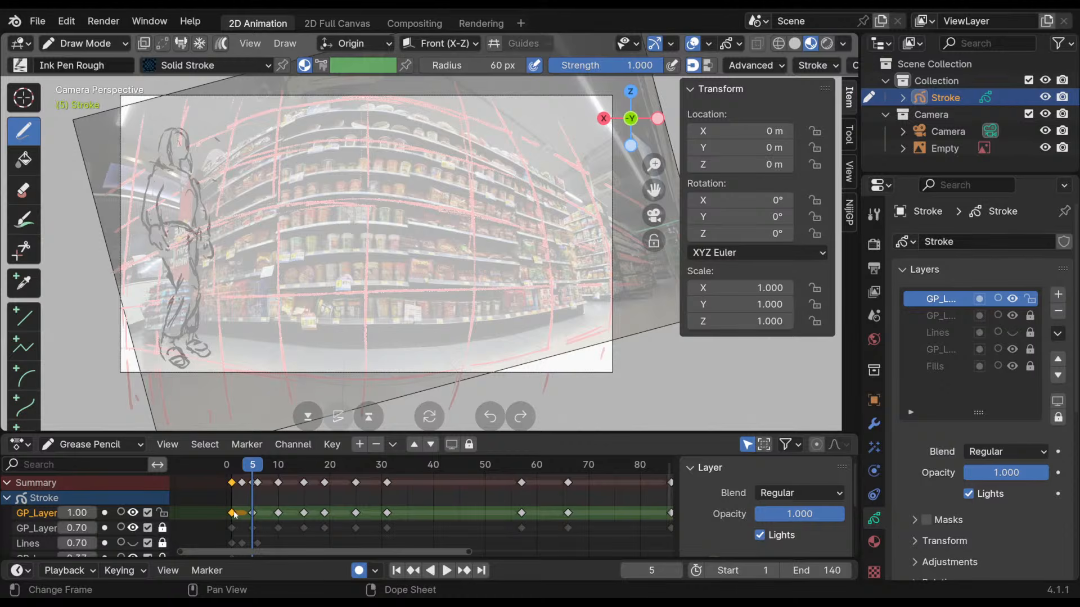
key("Up")
key("Up")
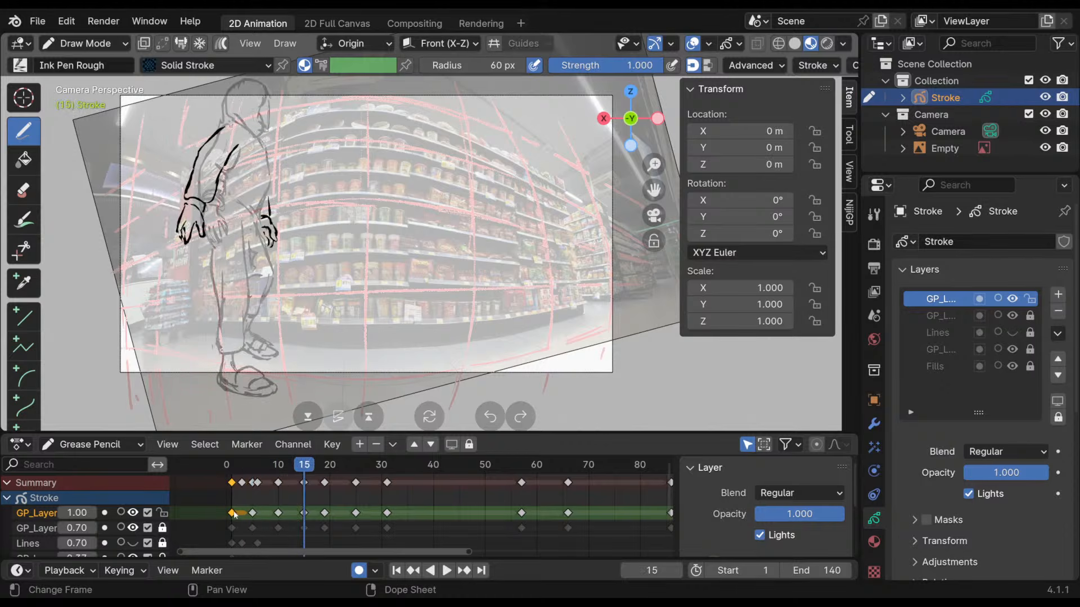
key("Up")
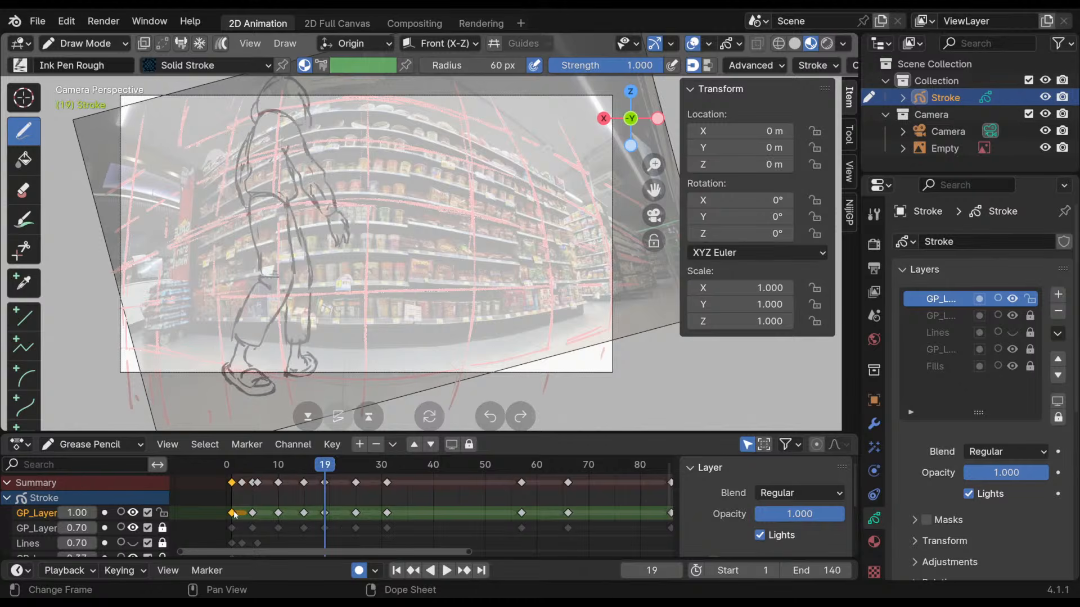
key("Down")
key("Up")
key("Up")
key("Up")
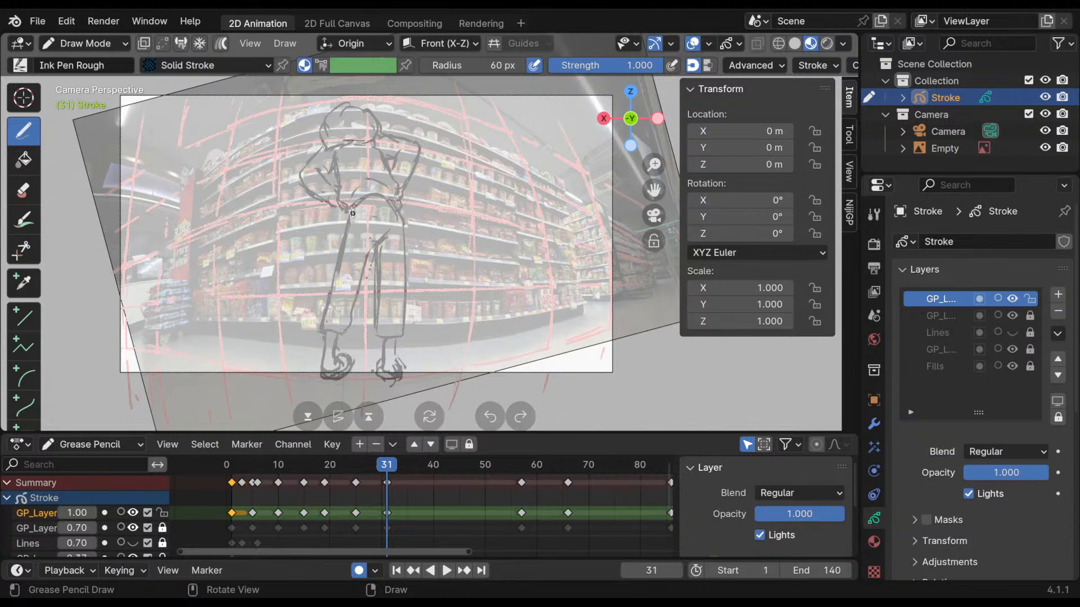
- Flip back and forth between the key poses of frames 10 to 31 to compare them, ending on frame 19
key("Down")
key("Down")
key("Up")
key("Down")
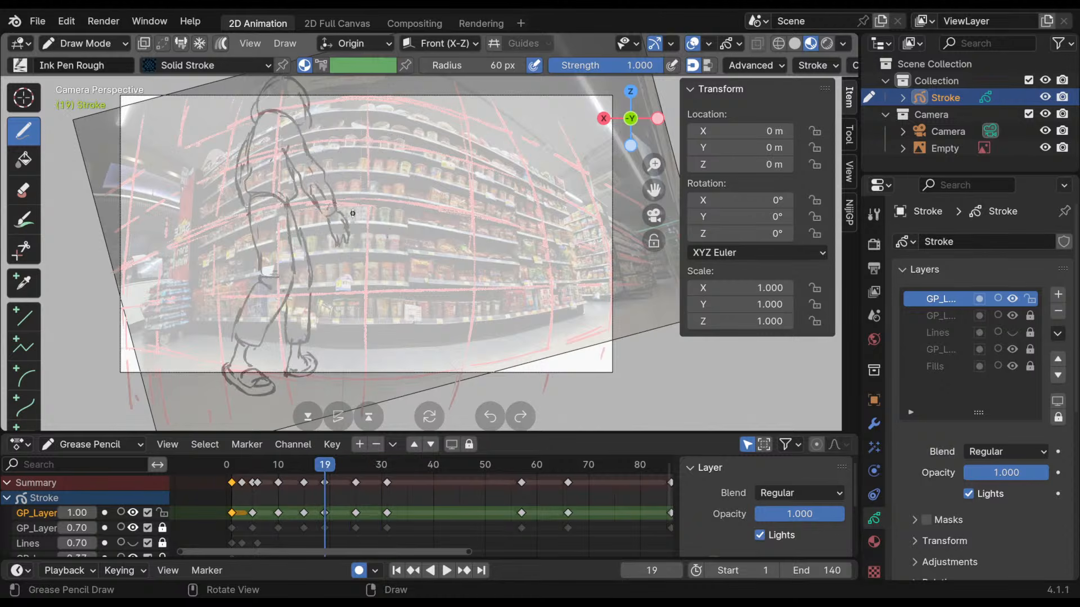
key("Up")
key("Up")
key("Down")
key("Down")
key("Down")
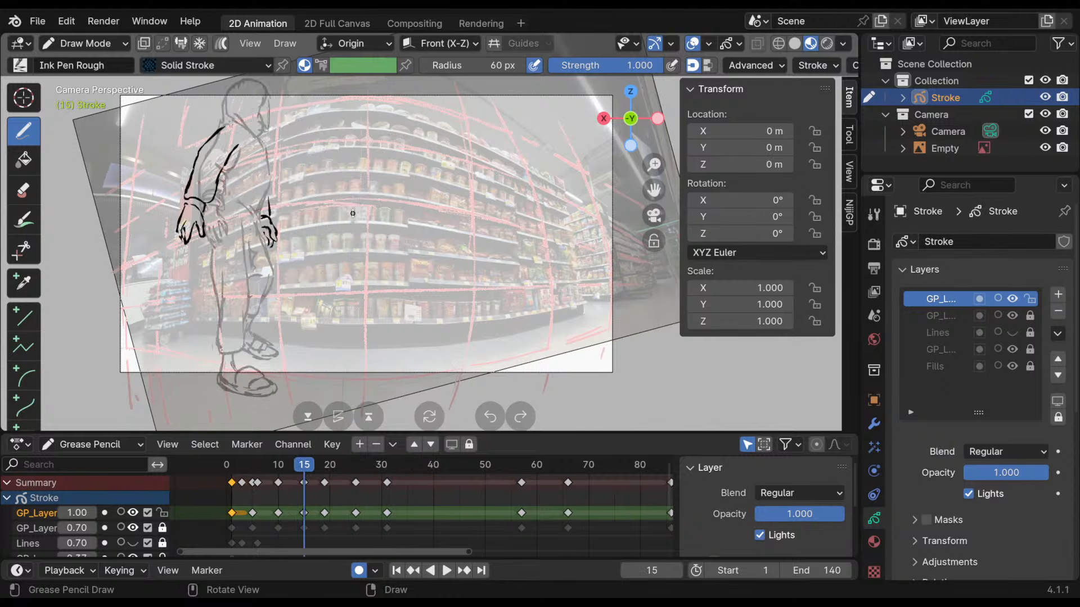
key("Up")
key("Down")
key("Up")
key("Down")
key("Down")
key("Down")
key("Up")
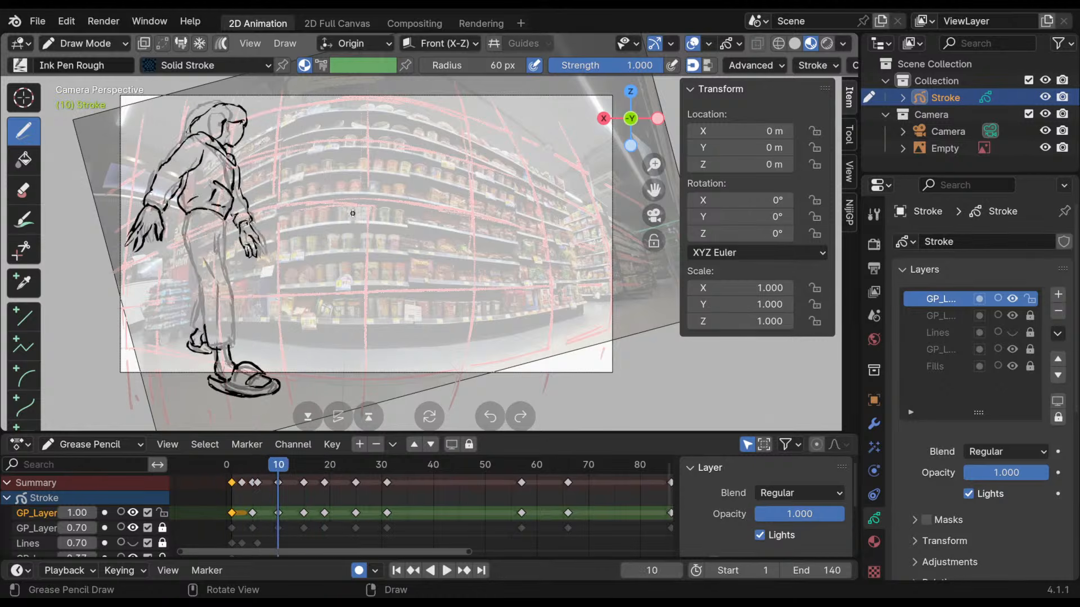
key("Up")
key("Up")
key("Down")
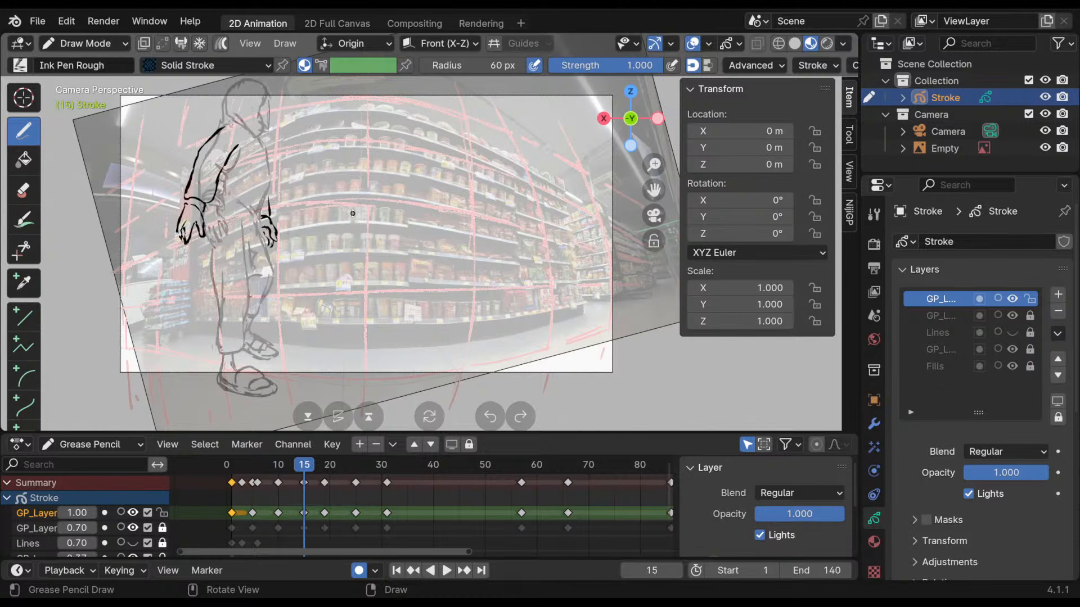
key("Up")
key("Up")
key("Down")
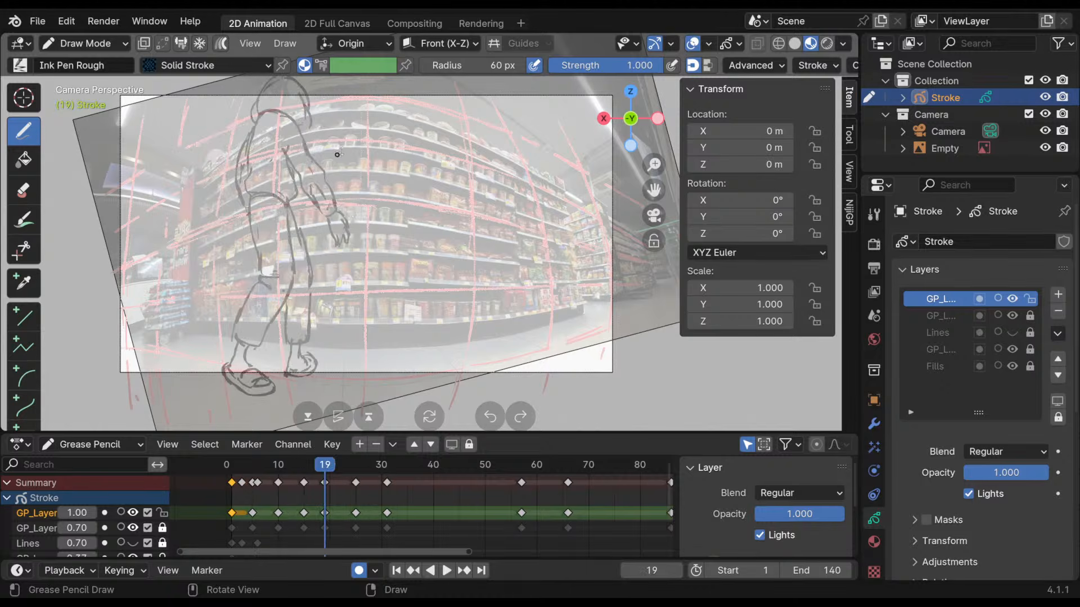
- Ink the hoodie's shoulder line, waist hem and front arm fold over the rough at frame 19, undoing an unwanted stroke
middle_click_drag(347, 150, 371, 151, "shift")
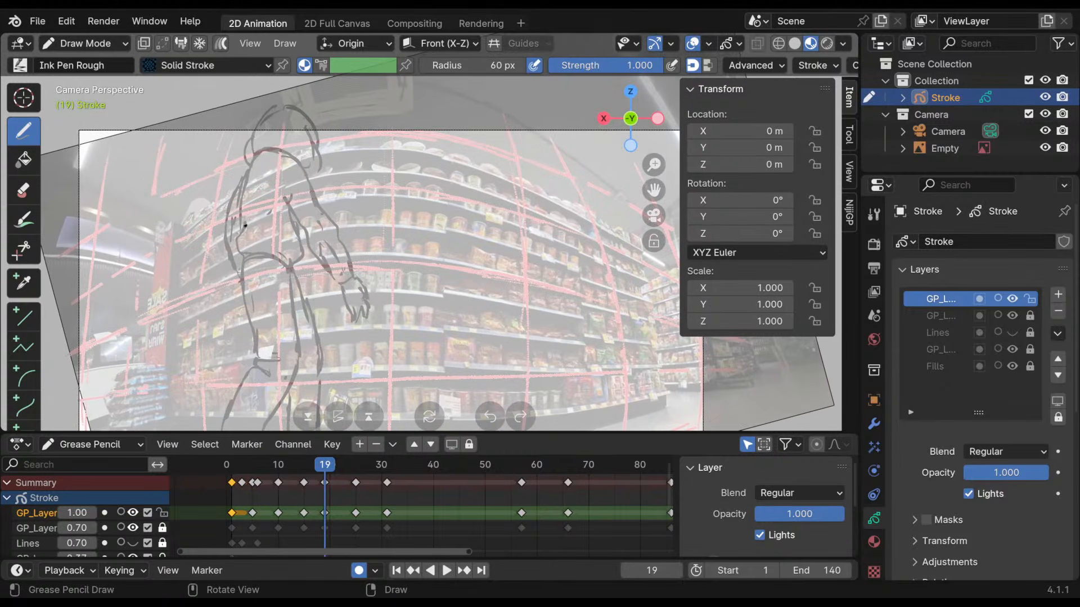
mouse_move(246, 225)
left_mouse_down()
mouse_move(248, 258)
mouse_move(306, 263)
mouse_move(309, 251)
left_mouse_up()
mouse_move(245, 163)
left_mouse_down()
mouse_move(303, 152)
mouse_move(318, 169)
mouse_move(285, 216)
mouse_move(301, 254)
left_mouse_up()
key("ctrl+z")
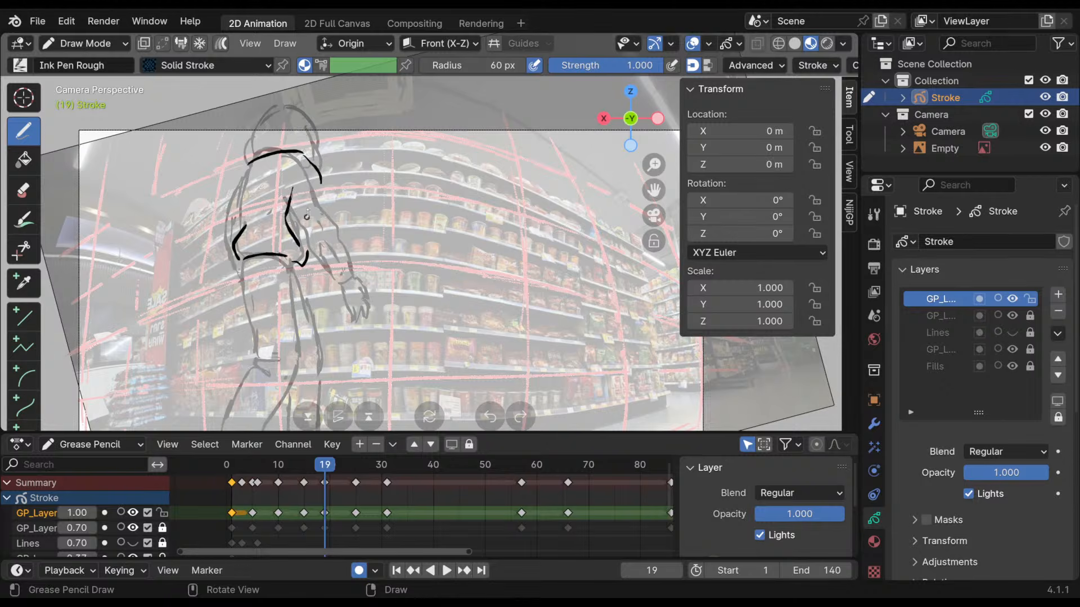
- Ink the near sleeve down to its cuff and the hoodie's back contour at frame 19
mouse_move(313, 200)
left_mouse_down()
mouse_move(320, 276)
mouse_move(318, 267)
left_mouse_up()
mouse_move(321, 189)
left_mouse_down("ctrl")
mouse_move(319, 171)
mouse_move(294, 151)
mouse_move(311, 159)
mouse_move(320, 194)
mouse_move(320, 260)
left_mouse_up("ctrl")
key("ctrl+z")
mouse_move(305, 212)
left_mouse_down()
mouse_move(320, 263)
mouse_move(293, 249)
mouse_move(315, 270)
left_mouse_up()
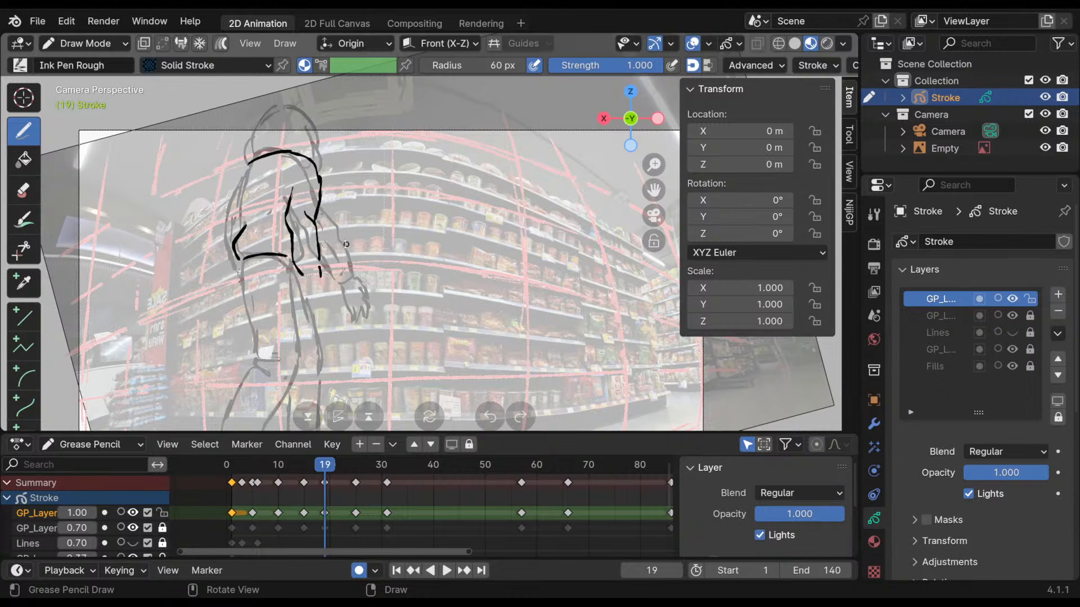
mouse_move(314, 226)
left_mouse_down()
mouse_move(316, 283)
mouse_move(293, 284)
mouse_move(323, 271)
mouse_move(298, 291)
mouse_move(313, 331)
left_mouse_up()
mouse_move(306, 287)
left_mouse_down()
mouse_move(328, 293)
mouse_move(320, 273)
mouse_move(315, 290)
mouse_move(324, 291)
left_mouse_up()
left_click_drag(325, 291, 322, 269)
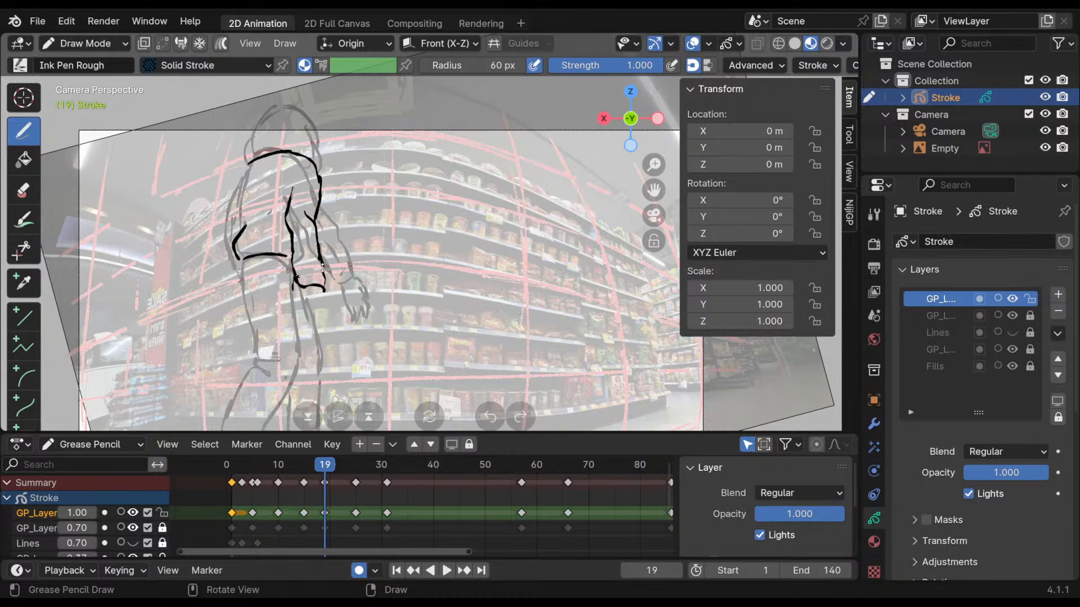
mouse_move(248, 165)
left_mouse_down()
mouse_move(246, 225)
mouse_move(257, 159)
mouse_move(226, 228)
left_mouse_up()
- Move to frame 22, undo the stray stroke drawn there and turn off automatic keyframing
key("space")
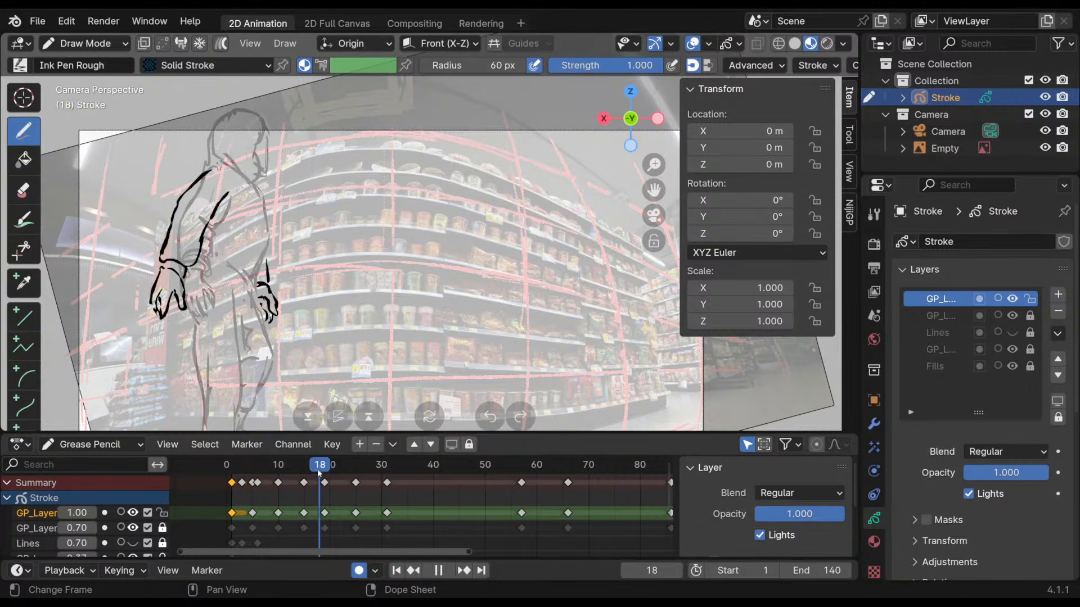
left_click_drag(366, 478, 340, 480)
middle_click_drag(366, 265, 391, 203, "shift")
left_click_drag(315, 220, 319, 228)
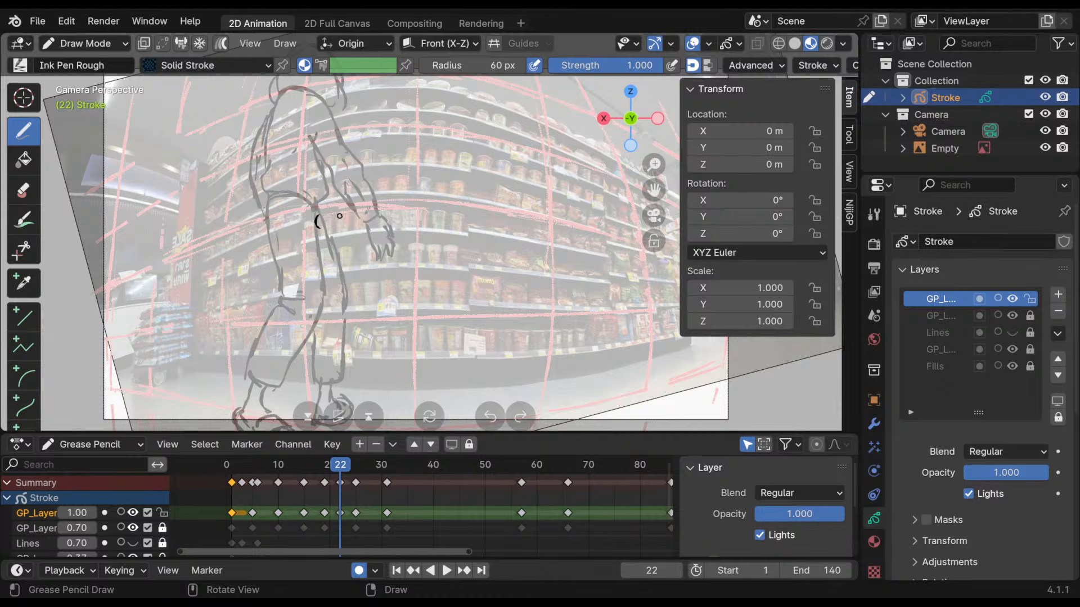
key("ctrl+z")
left_click(359, 570)
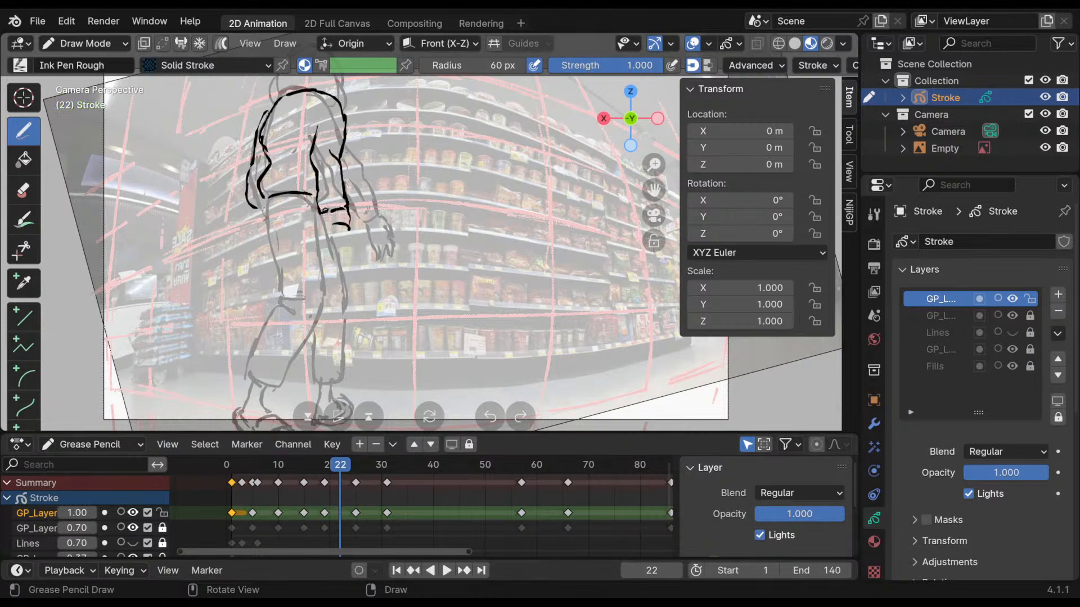
- Ink the near hand with its thumb and fingers and refine the cuff at frame 22, undoing unwanted strokes
key("ctrl+z")
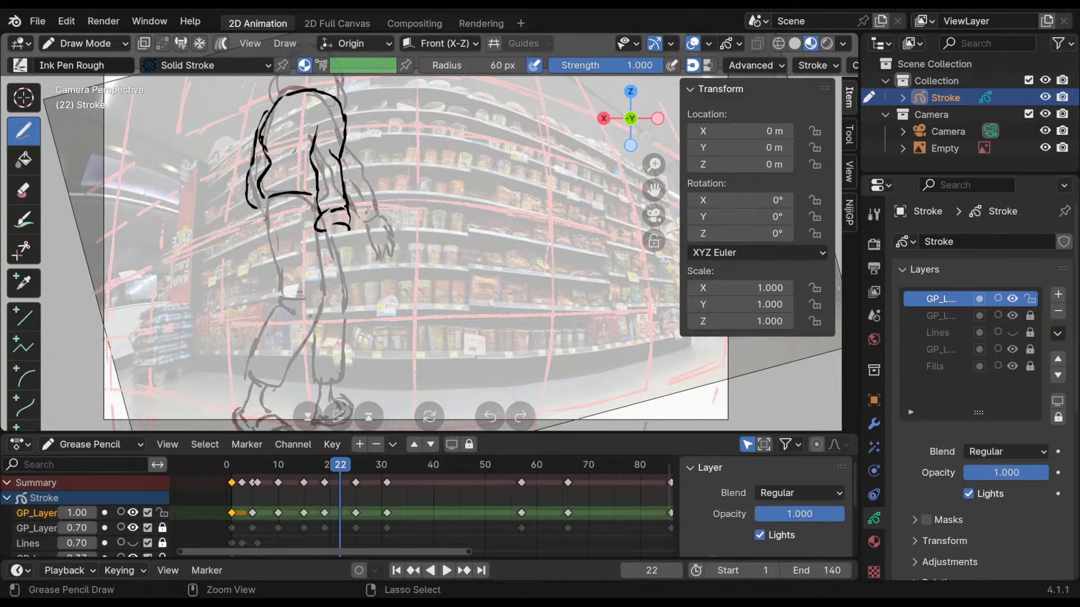
left_click_drag(324, 231, 329, 254)
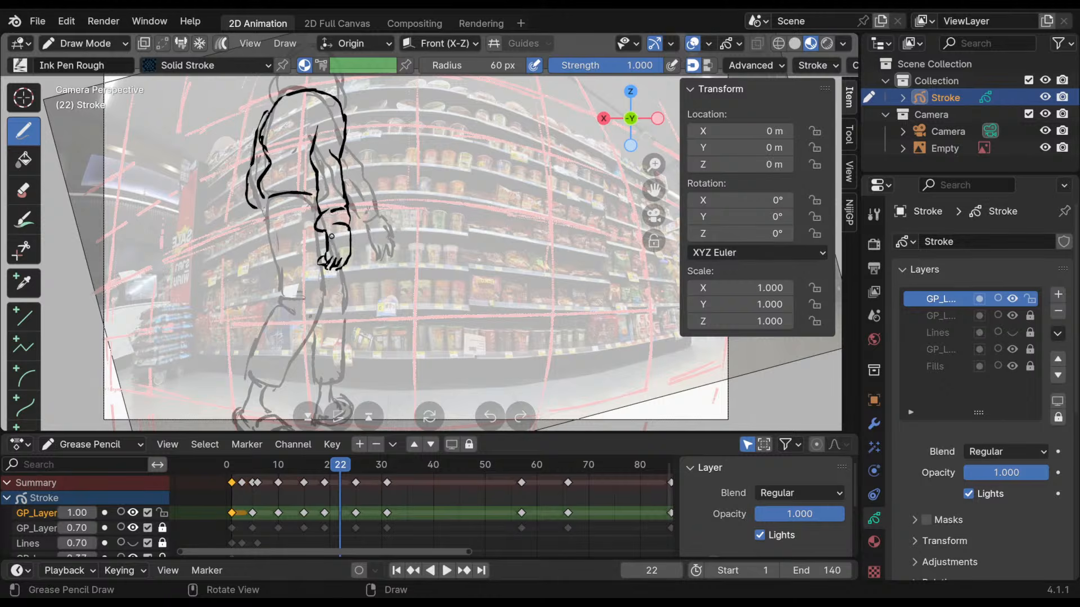
key("ctrl+z")
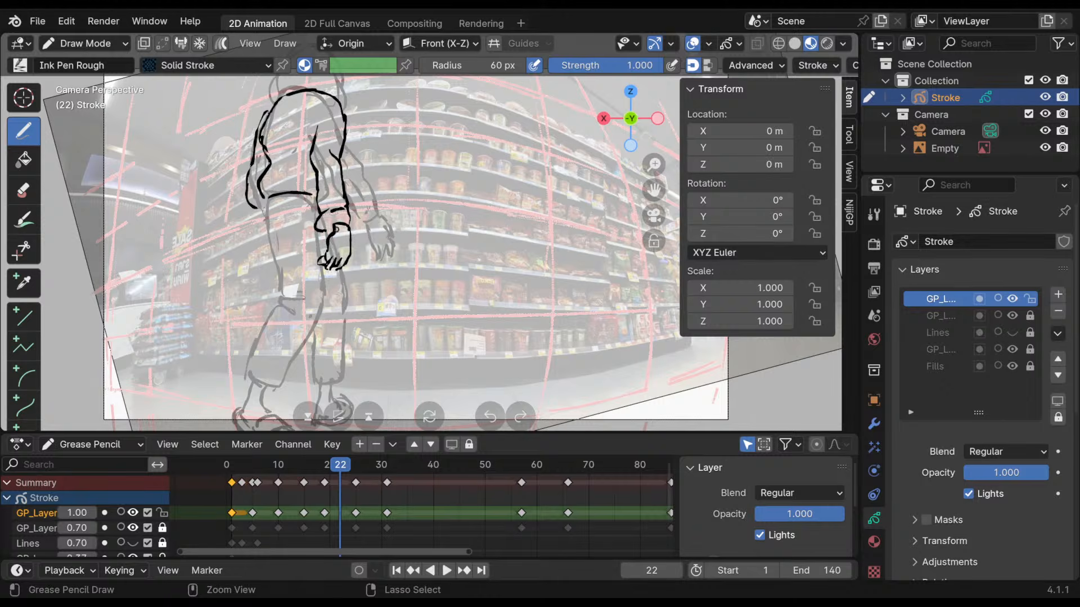
left_click_drag(324, 249, 330, 259, "ctrl")
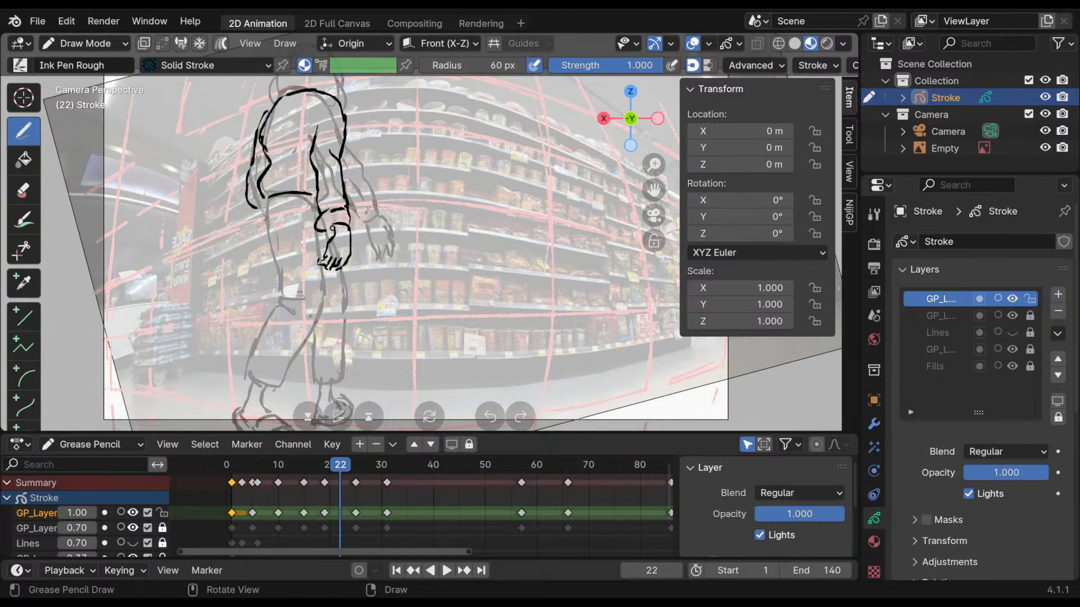
key("ctrl+z")
mouse_move(319, 213)
left_mouse_down()
mouse_move(336, 225)
mouse_move(323, 228)
mouse_move(349, 223)
left_mouse_up()
- Ink the hoodie's waist hem and strengthen its back contour down to the elbow at frame 22
middle_click_drag(385, 178, 393, 153, "shift")
left_click_drag(321, 170, 277, 173)
middle_click_drag(292, 188, 269, 249, "shift")
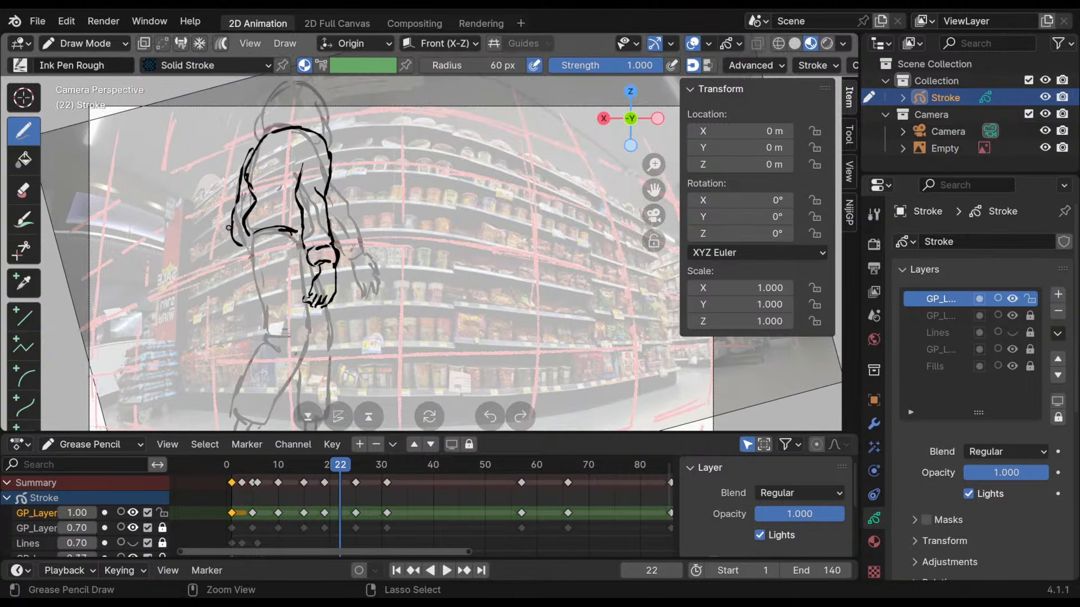
mouse_move(234, 213)
left_mouse_down("ctrl")
mouse_move(236, 248)
mouse_move(245, 241)
left_mouse_up("ctrl")
mouse_move(254, 147)
left_mouse_down("ctrl")
mouse_move(242, 184)
mouse_move(242, 172)
mouse_move(255, 200)
mouse_move(236, 202)
left_mouse_up("ctrl")
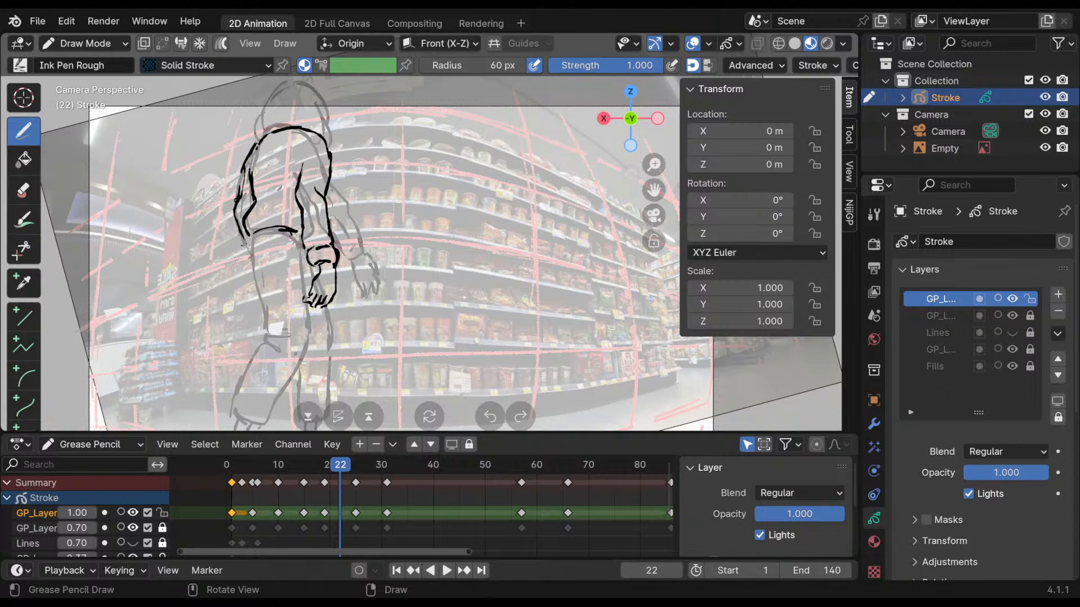
- Scrub to frame 23 and rework the hoodie's front shoulder contour beneath the head
mouse_move(389, 263)
middle_mouse_down("shift")
mouse_move(386, 197)
mouse_move(402, 262)
mouse_move(387, 260)
middle_mouse_up("shift")
mouse_move(337, 470)
left_mouse_down()
mouse_move(319, 474)
mouse_move(360, 483)
mouse_move(345, 485)
left_mouse_up()
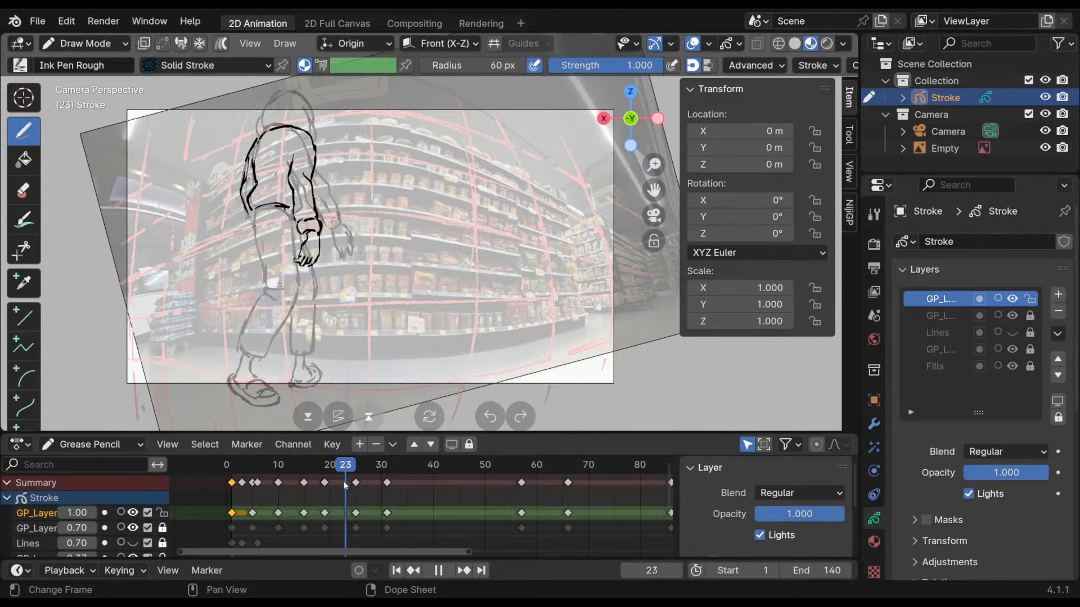
mouse_move(322, 146)
middle_mouse_down("shift")
mouse_move(349, 187)
mouse_move(348, 164)
middle_mouse_up("shift")
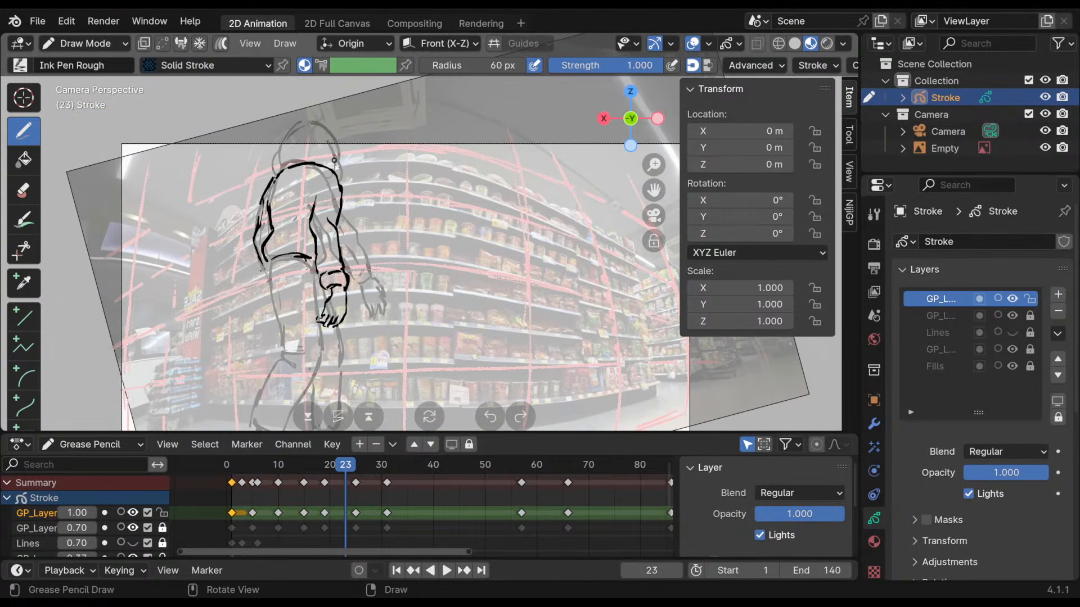
mouse_move(340, 208)
left_mouse_down("ctrl")
mouse_move(341, 189)
mouse_move(340, 202)
mouse_move(313, 198)
mouse_move(313, 218)
mouse_move(311, 191)
mouse_move(300, 232)
mouse_move(313, 213)
mouse_move(308, 199)
mouse_move(314, 221)
mouse_move(338, 179)
mouse_move(338, 201)
mouse_move(332, 169)
mouse_move(265, 168)
mouse_move(271, 175)
mouse_move(329, 151)
mouse_move(289, 167)
mouse_move(333, 164)
left_mouse_up("ctrl")
middle_click_drag(397, 276, 376, 208, "shift")
- Scrub past frame 25 to frame 27 and undo the trial stroke drawn on the upper arm
left_click_drag(349, 468, 356, 472)
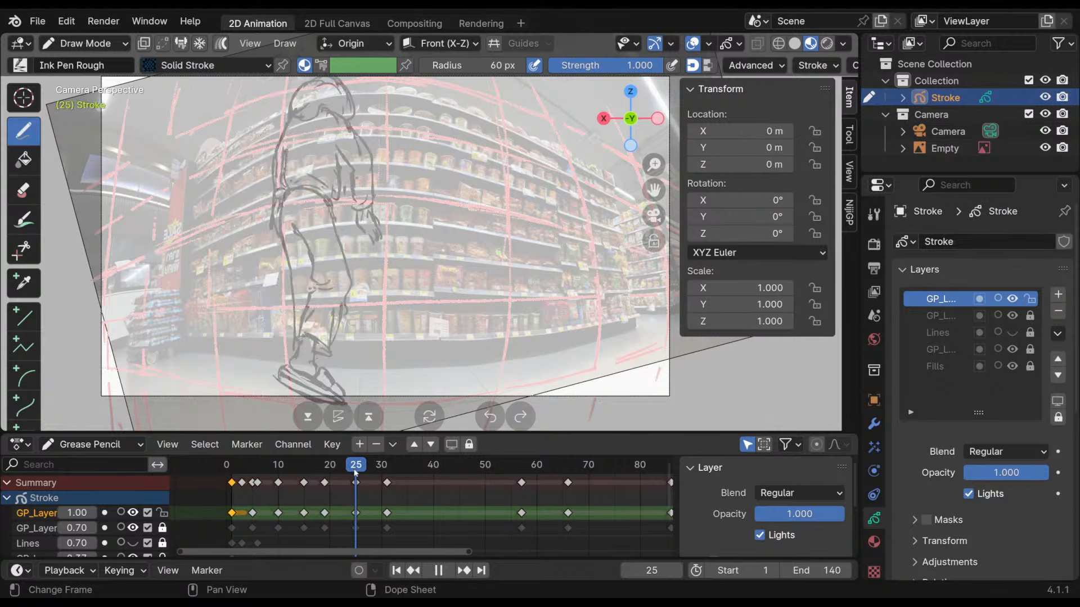
middle_click_drag(429, 209, 410, 252, "shift")
mouse_move(361, 470)
left_mouse_down()
mouse_move(392, 470)
mouse_move(351, 472)
mouse_move(385, 471)
mouse_move(356, 483)
left_mouse_up()
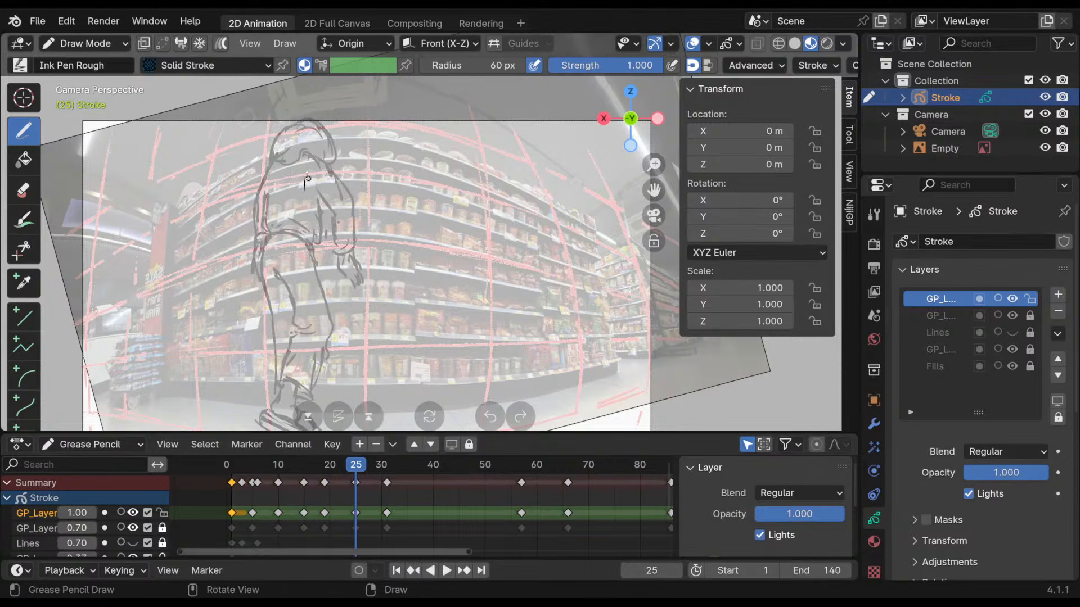
left_click_drag(307, 177, 307, 204)
left_click(119, 512)
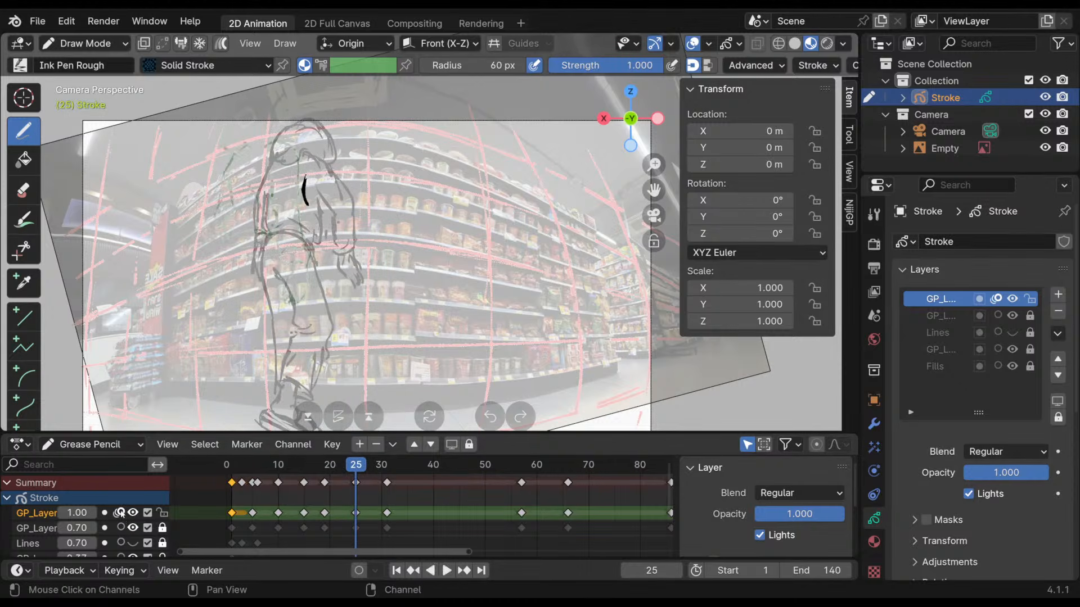
left_click(120, 512)
key("space")
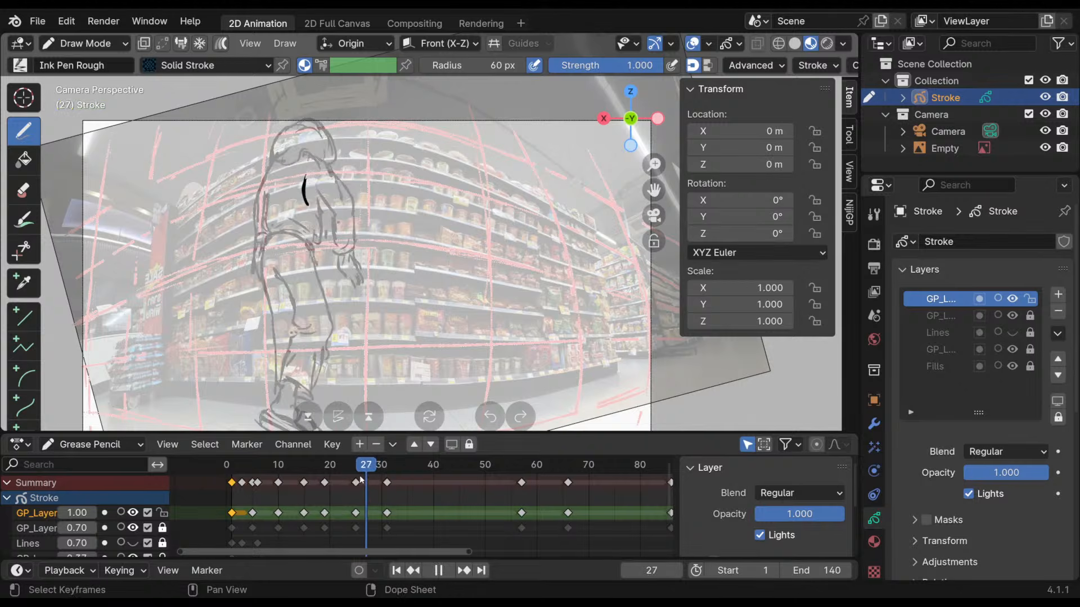
key("space")
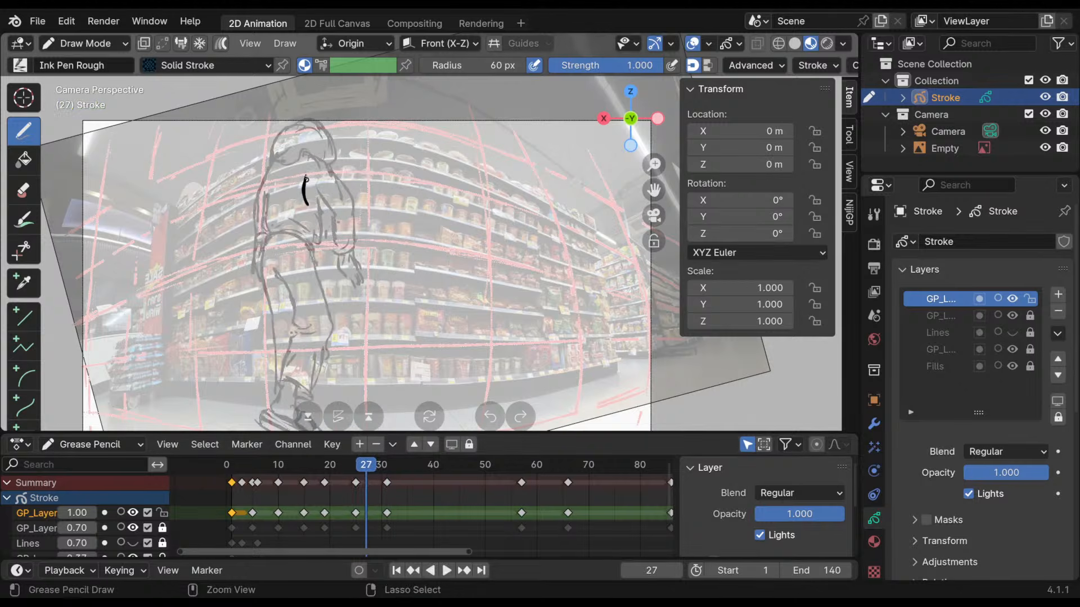
key("ctrl+z")
left_click_drag(305, 176, 314, 200)
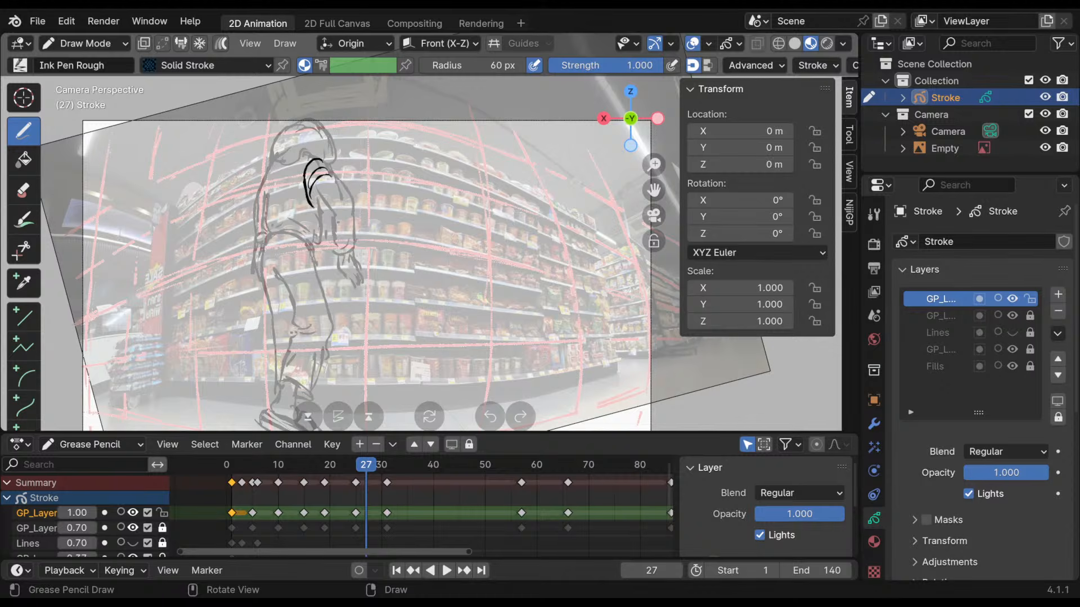
left_click_drag(331, 164, 335, 235)
left_click_drag(316, 211, 320, 240)
left_click_drag(319, 243, 325, 242)
mouse_move(307, 165)
left_mouse_down("ctrl")
mouse_move(313, 224)
mouse_move(332, 171)
mouse_move(323, 247)
mouse_move(306, 170)
mouse_move(299, 203)
mouse_move(318, 245)
left_mouse_up("ctrl")
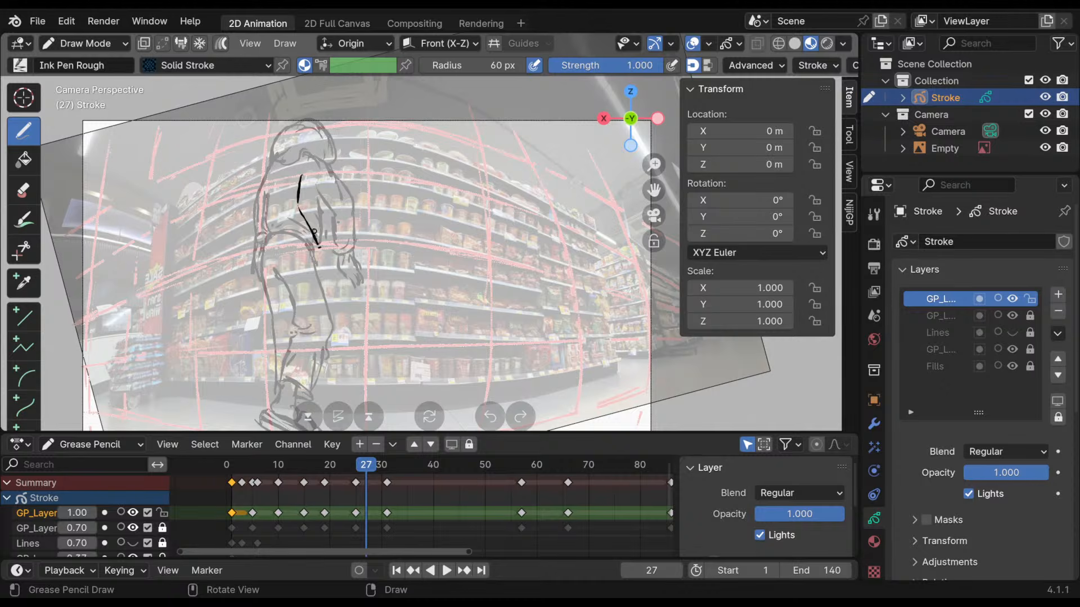
- Ink the near sleeve's front and back contours down to the cuff at frame 27, undoing and redoing strokes as needed
left_click_drag(319, 159, 327, 205)
key("ctrl+z")
left_click_drag(319, 159, 332, 239)
key("ctrl+z")
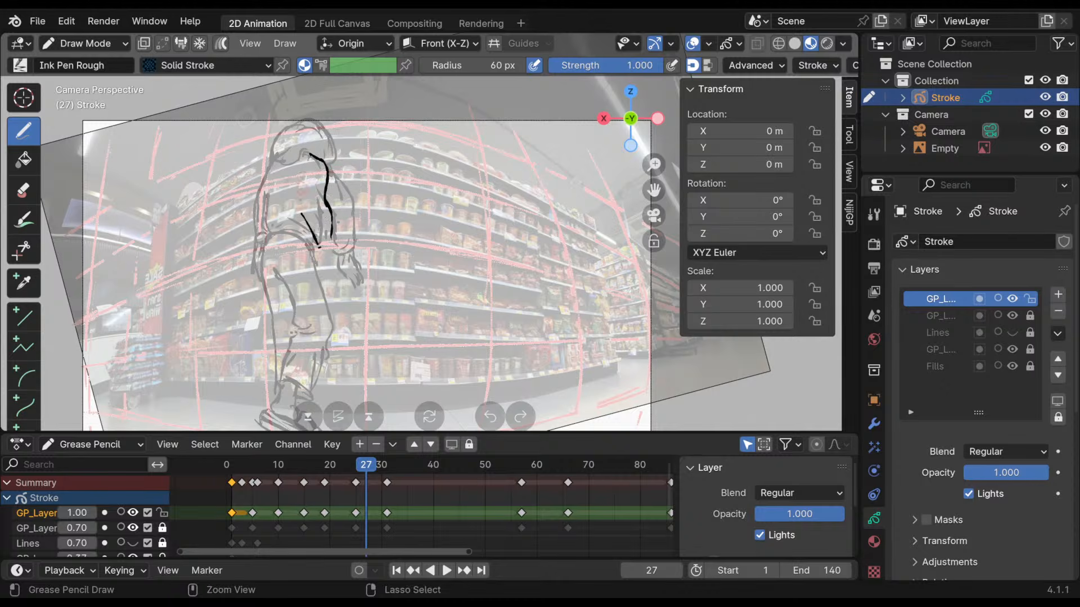
key("ctrl+shift+z")
key("ctrl+z")
key("ctrl+shift+z")
left_click_drag(320, 247, 323, 252)
key("ctrl+z")
left_click_drag(302, 212, 317, 244)
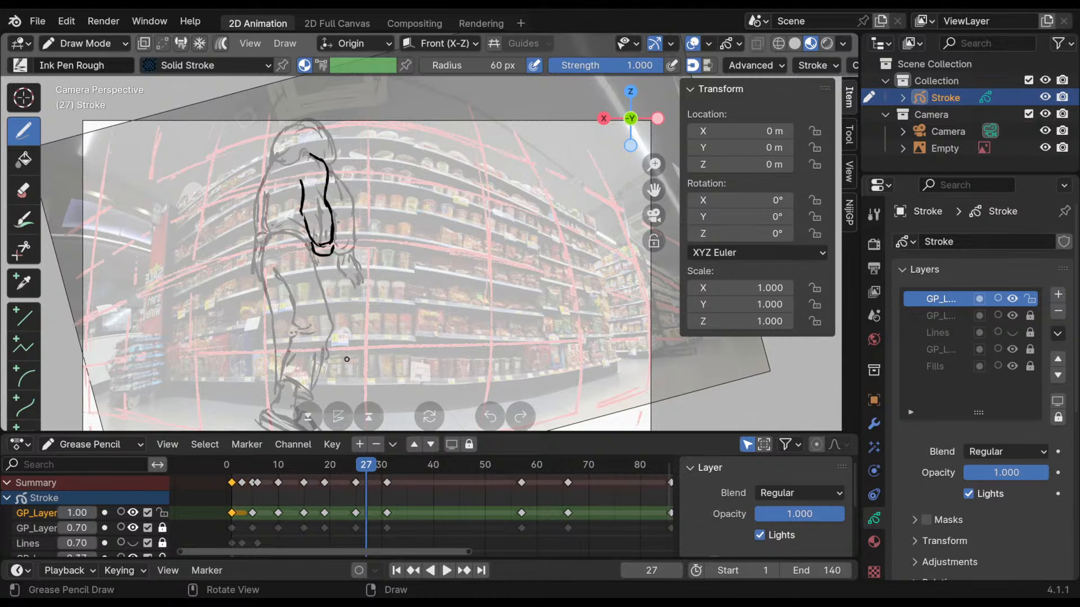
- Scrub to frame 26 and ink the hoodie's back contour, rear elbow and inner fold line
mouse_move(352, 481)
left_mouse_down()
mouse_move(393, 482)
mouse_move(347, 481)
mouse_move(361, 481)
left_mouse_up()
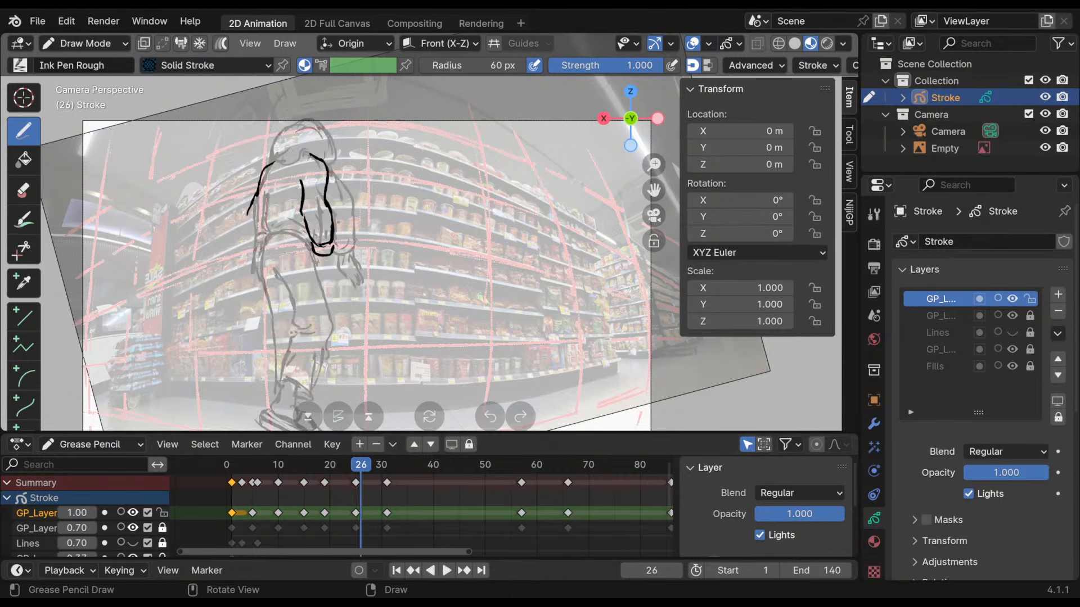
left_click_drag(247, 215, 251, 237)
key("ctrl+z")
mouse_move(259, 179)
left_mouse_down()
mouse_move(245, 211)
mouse_move(261, 219)
mouse_move(254, 233)
mouse_move(245, 197)
mouse_move(249, 227)
mouse_move(263, 225)
left_mouse_up()
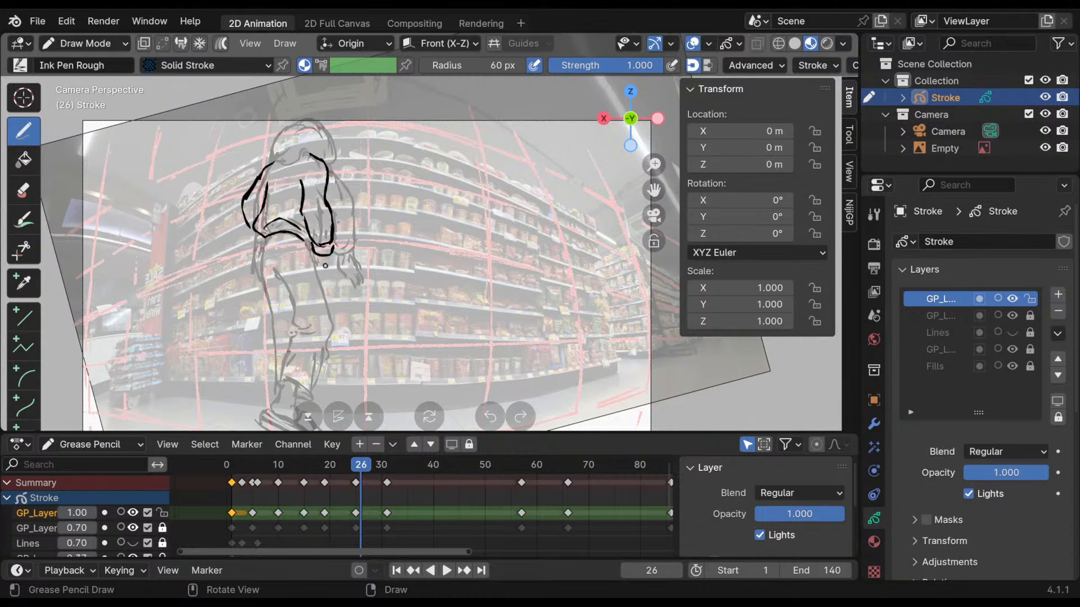
- At frame 28, lock the ink layer, activate the unlocked rough sketch layer, enable auto keying and add a new sketch key
mouse_move(360, 470)
left_mouse_down()
mouse_move(335, 470)
mouse_move(394, 473)
mouse_move(352, 481)
mouse_move(398, 476)
mouse_move(352, 484)
mouse_move(393, 487)
mouse_move(373, 490)
left_mouse_up()
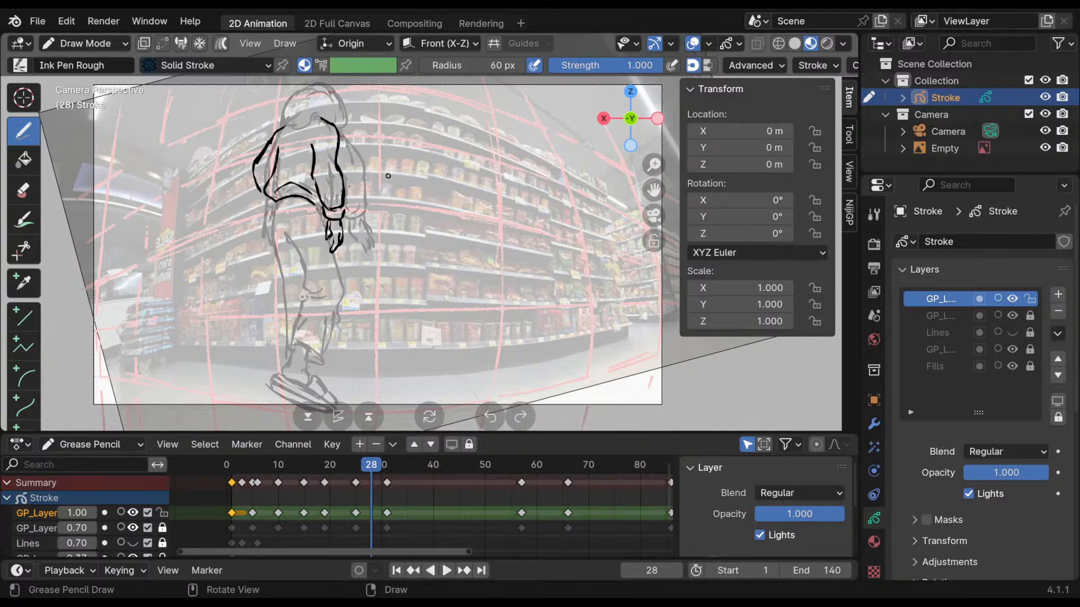
mouse_move(372, 466)
left_mouse_down()
mouse_move(353, 467)
mouse_move(461, 489)
mouse_move(357, 521)
mouse_move(386, 523)
mouse_move(372, 522)
left_mouse_up()
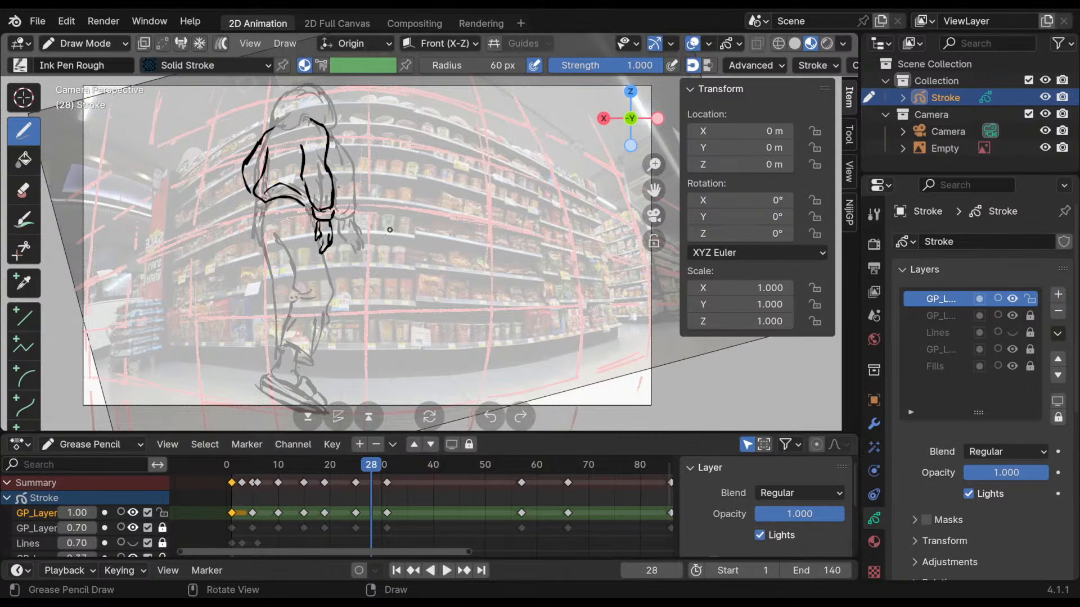
middle_click_drag(391, 311, 378, 291, "shift")
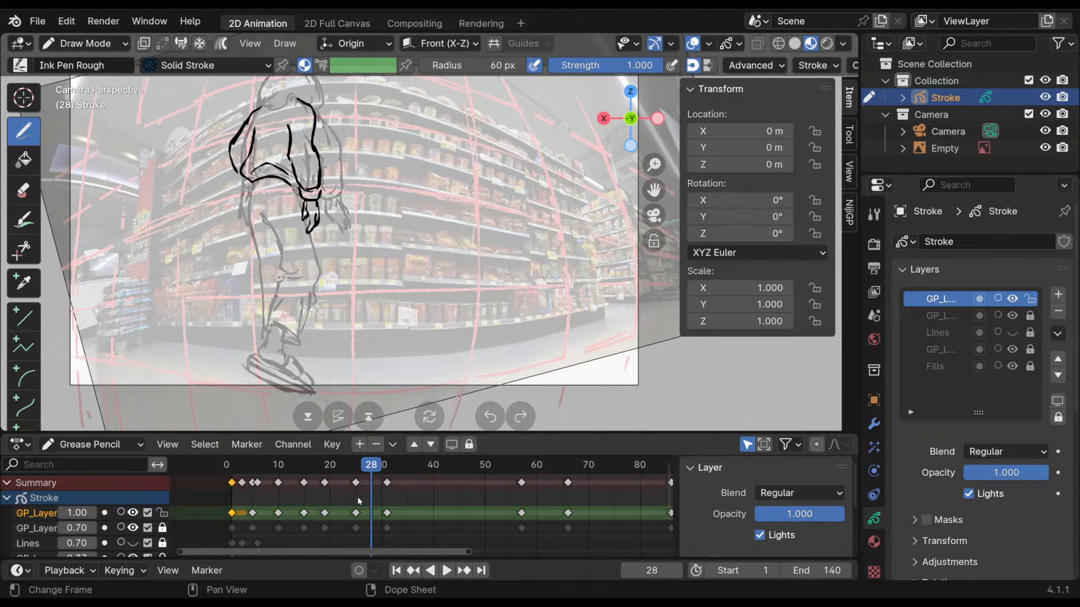
left_click(162, 513)
left_click(162, 528)
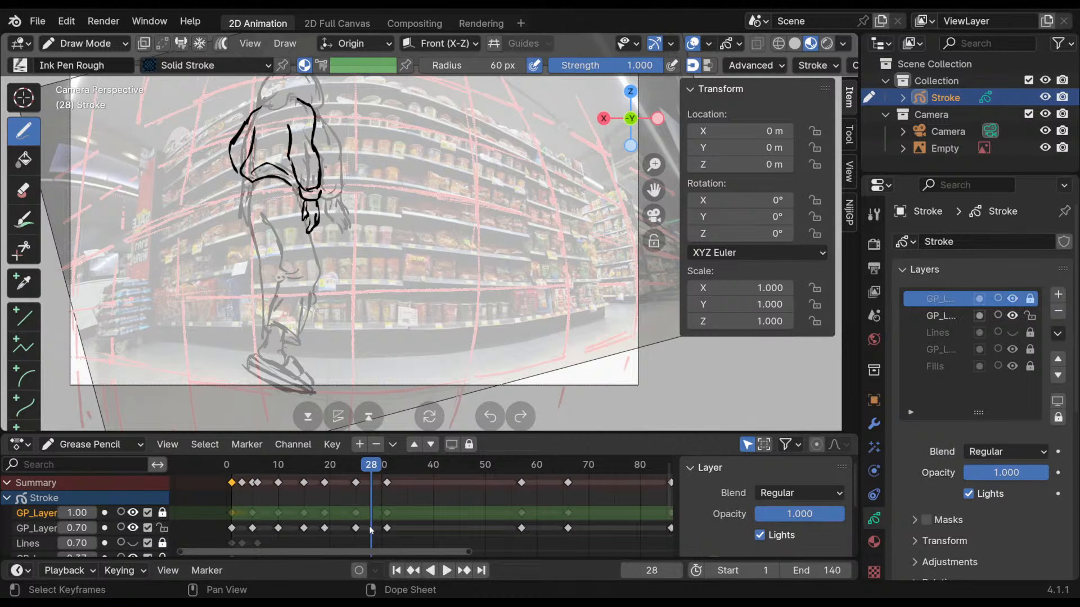
left_click(31, 528)
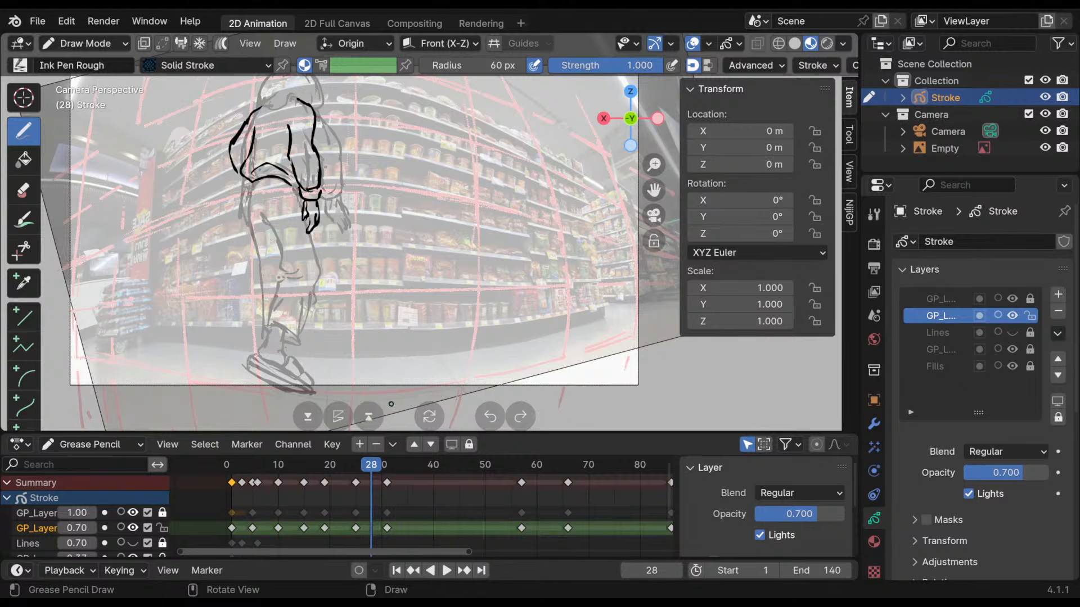
left_click(358, 571)
left_click(331, 378)
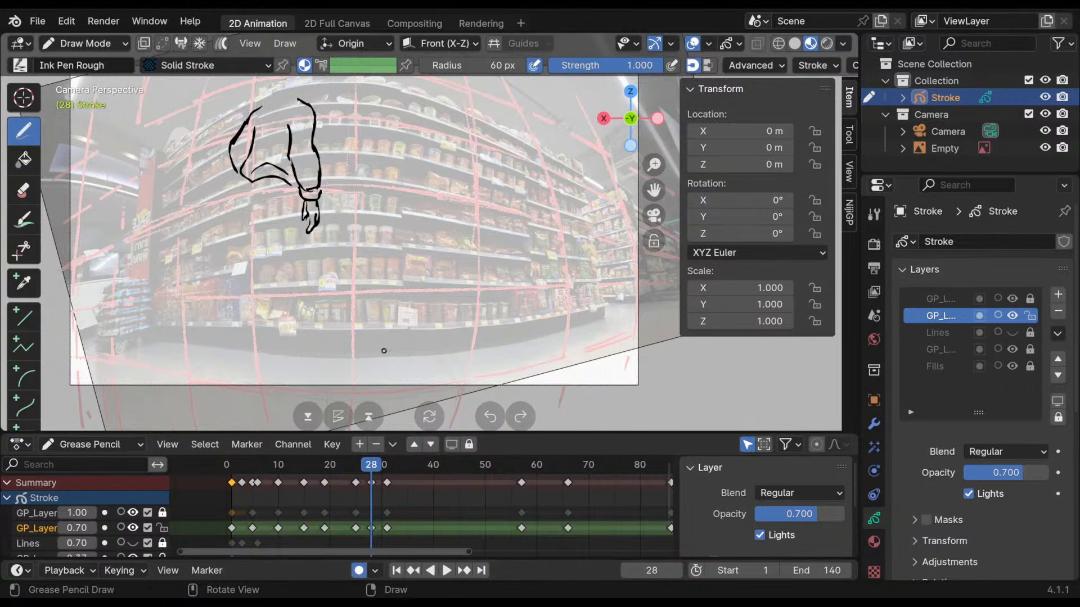
- Hide the ink layer, enable onion skinning on the rough sketch layer and set its opacity to 1.000
left_click(133, 512)
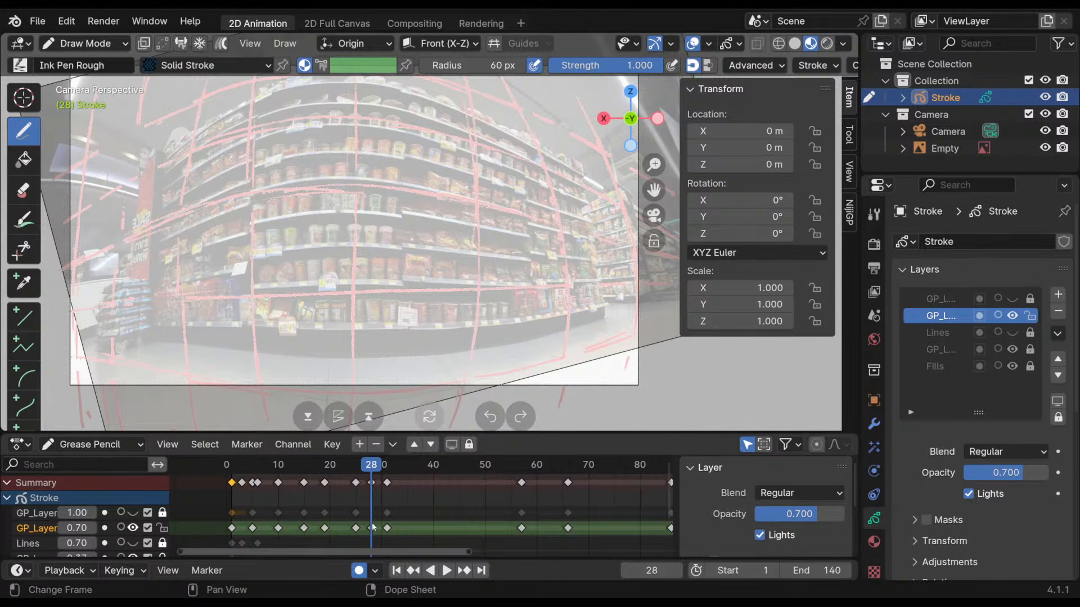
left_click(121, 528)
middle_click_drag(432, 280, 415, 304, "shift")
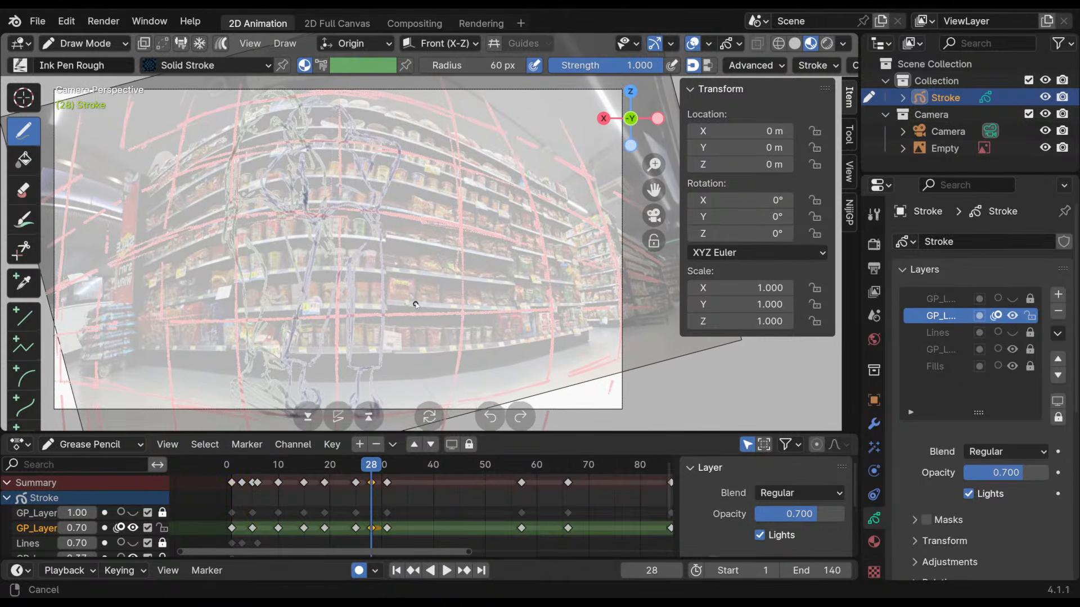
left_click_drag(78, 528, 208, 518)
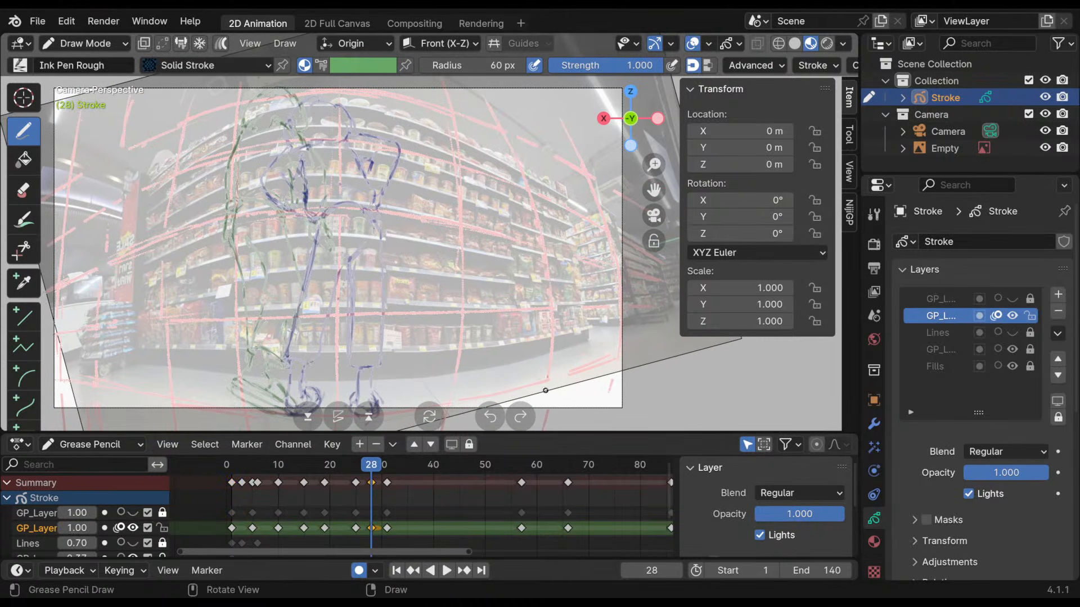
middle_click_drag(448, 244, 435, 225, "shift")
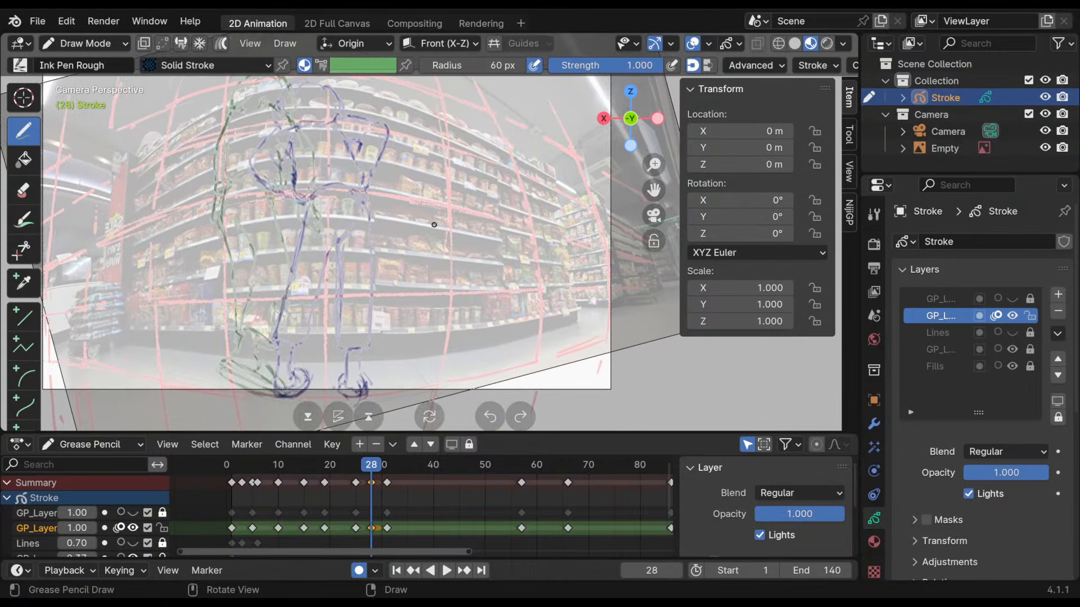
- Play back and scrub the rough sketch poses up to frame 32, and return to frame 25
left_click(358, 467)
key("space")
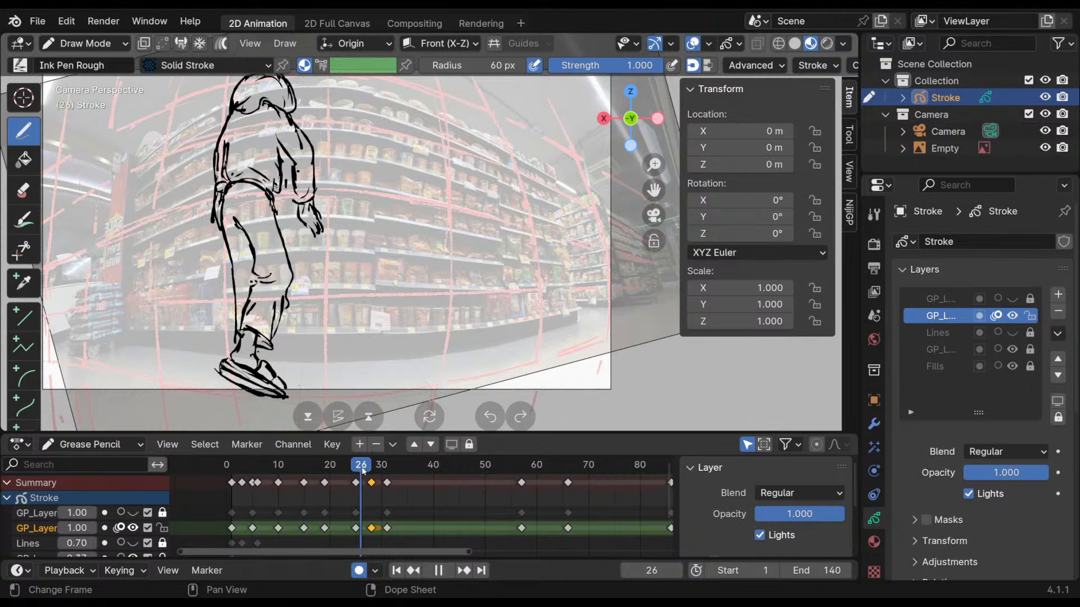
mouse_move(362, 467)
left_mouse_down()
mouse_move(333, 467)
mouse_move(393, 471)
mouse_move(308, 478)
mouse_move(339, 478)
left_mouse_up()
key("space")
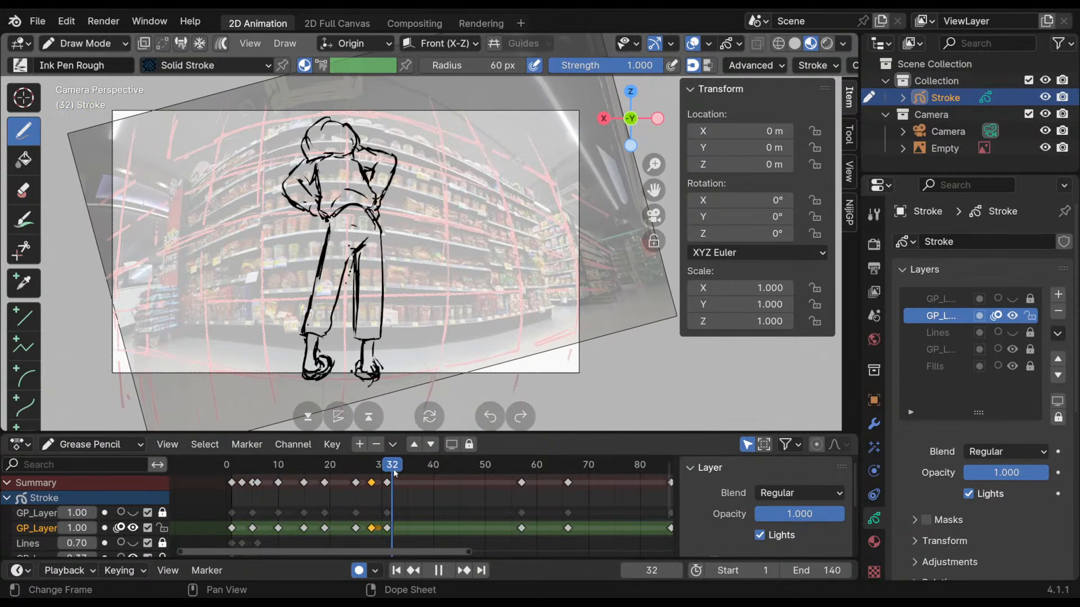
mouse_move(393, 471)
left_mouse_down()
mouse_move(315, 481)
mouse_move(394, 482)
mouse_move(262, 486)
mouse_move(337, 494)
mouse_move(305, 499)
mouse_move(392, 523)
mouse_move(356, 529)
left_mouse_up()
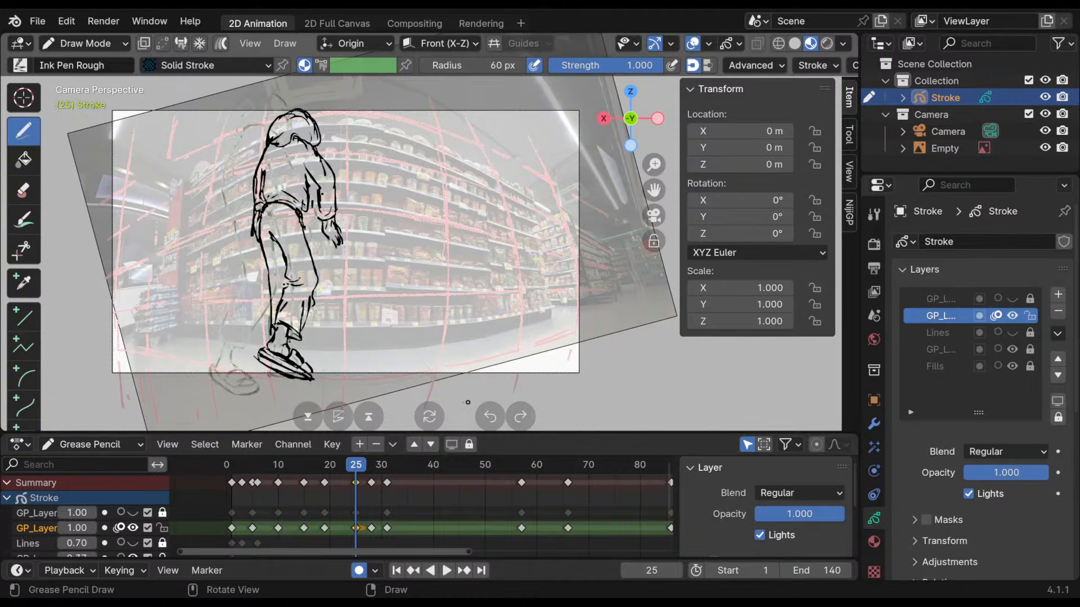
middle_click_drag(387, 299, 381, 305, "shift")
- Switch to Edit Mode and move the sketch layer's key from frame 28 to frame 37
left_click(87, 40)
left_click(102, 81)
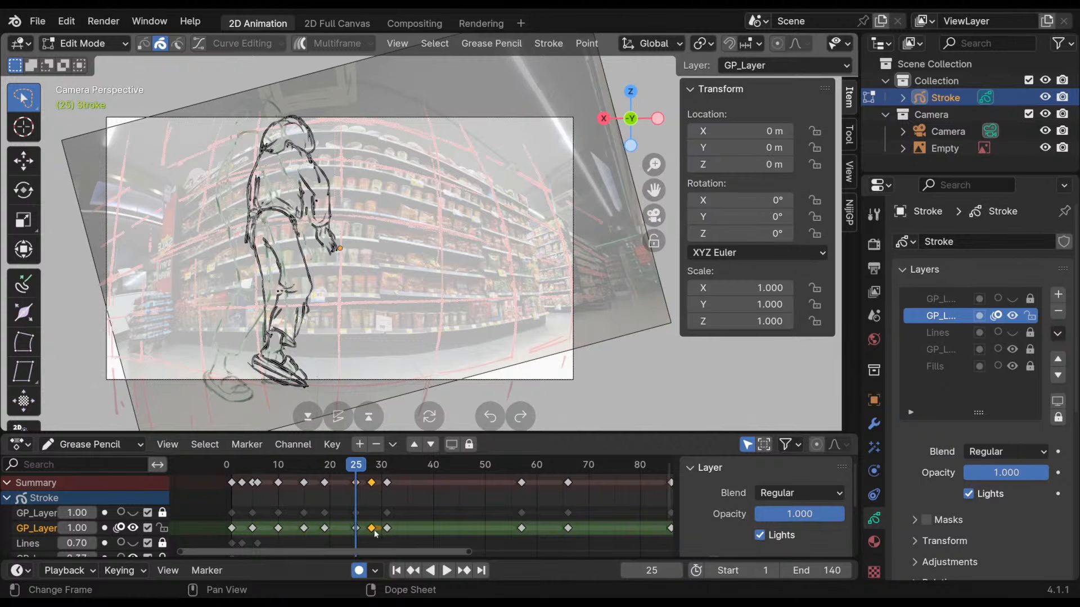
left_click_drag(376, 534, 423, 532)
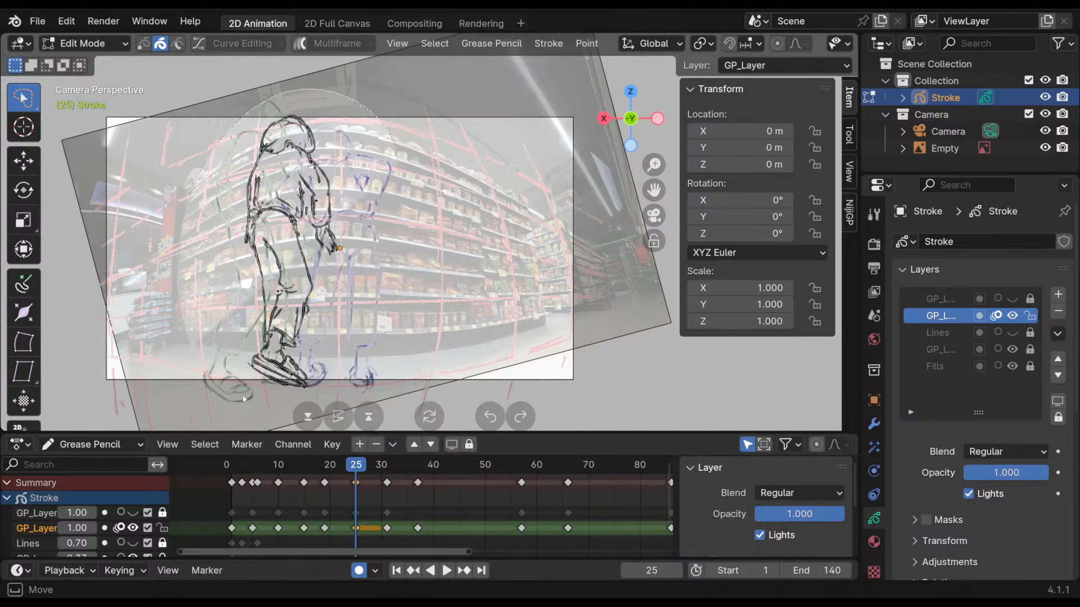
- Move all the sketch strokes at frame 25 by about -0.61 m along X, towards the next pose
key("a")
key("g")
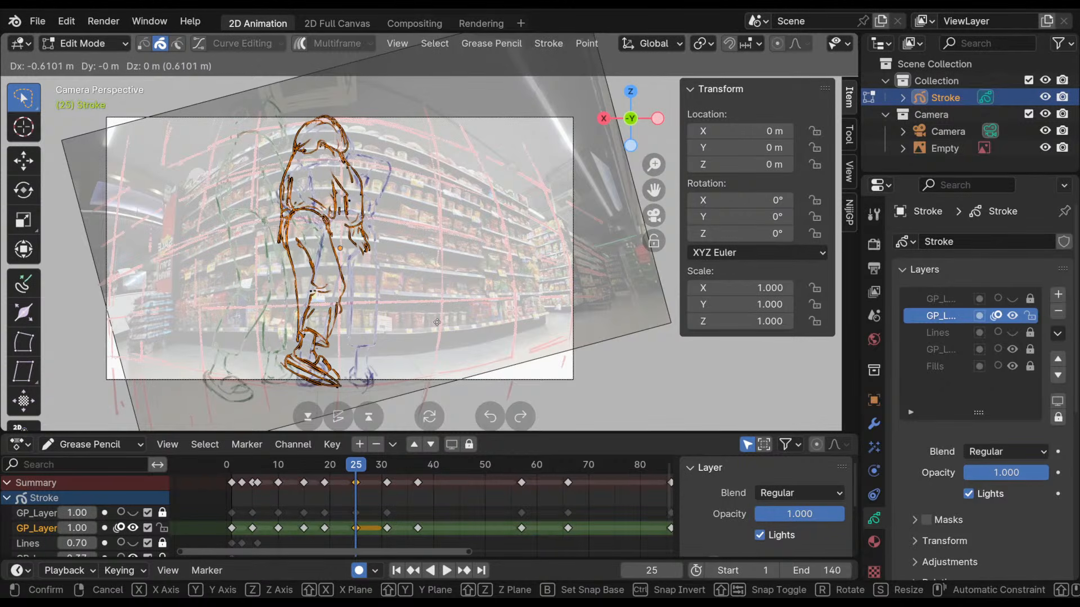
left_click(438, 329)
- Move all the sketch strokes at frame 19 by about -0.59 m along X and 0.10 m along Z
mouse_move(367, 468)
left_mouse_down()
mouse_move(430, 480)
mouse_move(345, 492)
mouse_move(335, 471)
mouse_move(326, 493)
left_mouse_up()
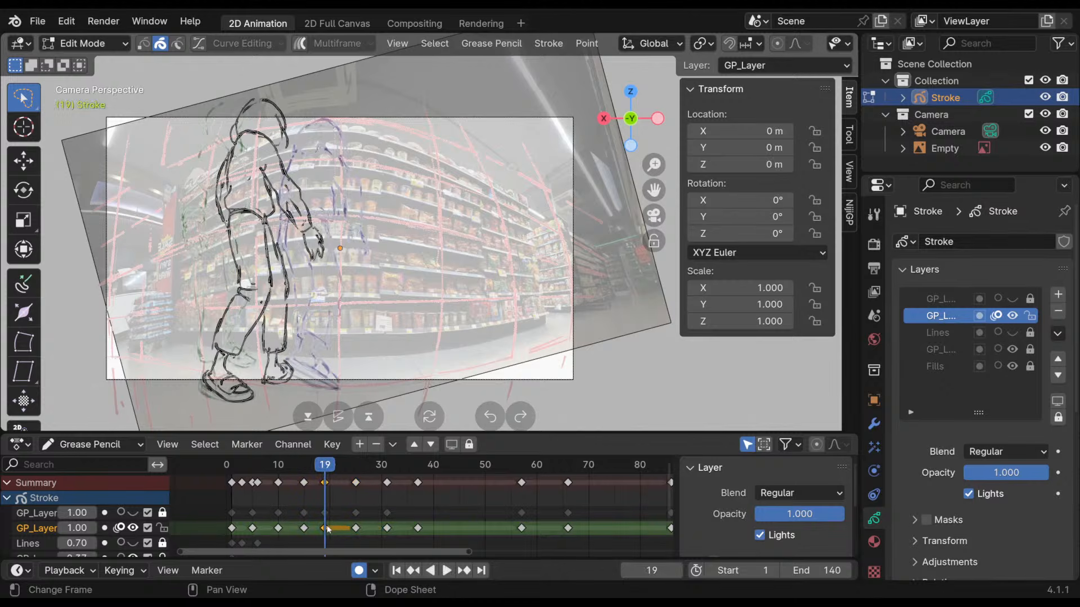
key("a")
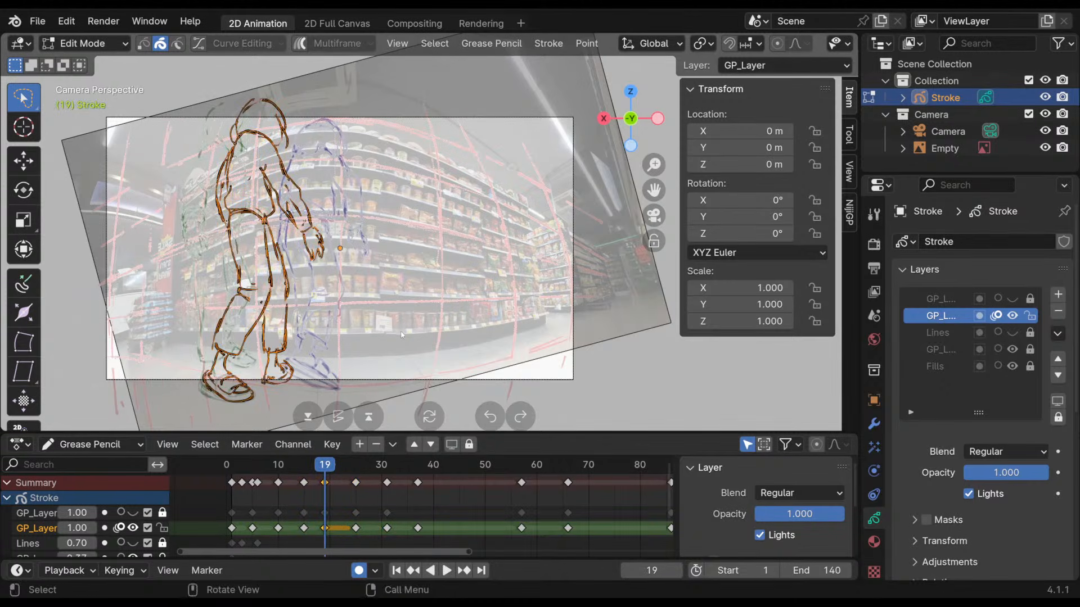
key("g")
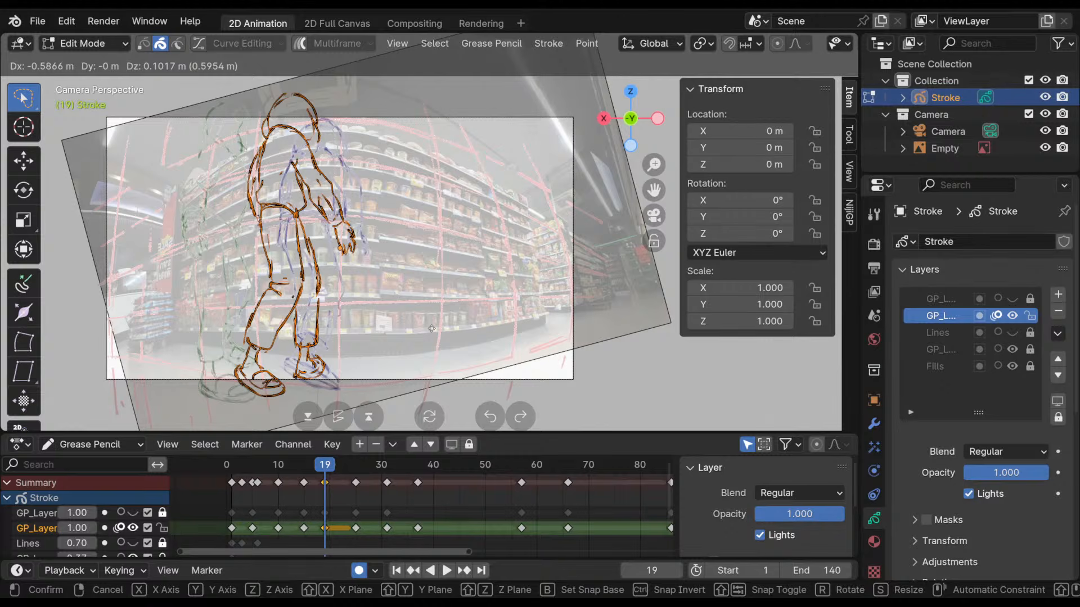
left_click(431, 329)
- Play the walk from frame 15 to check the shifted poses, and return to frame 19
left_click(304, 466)
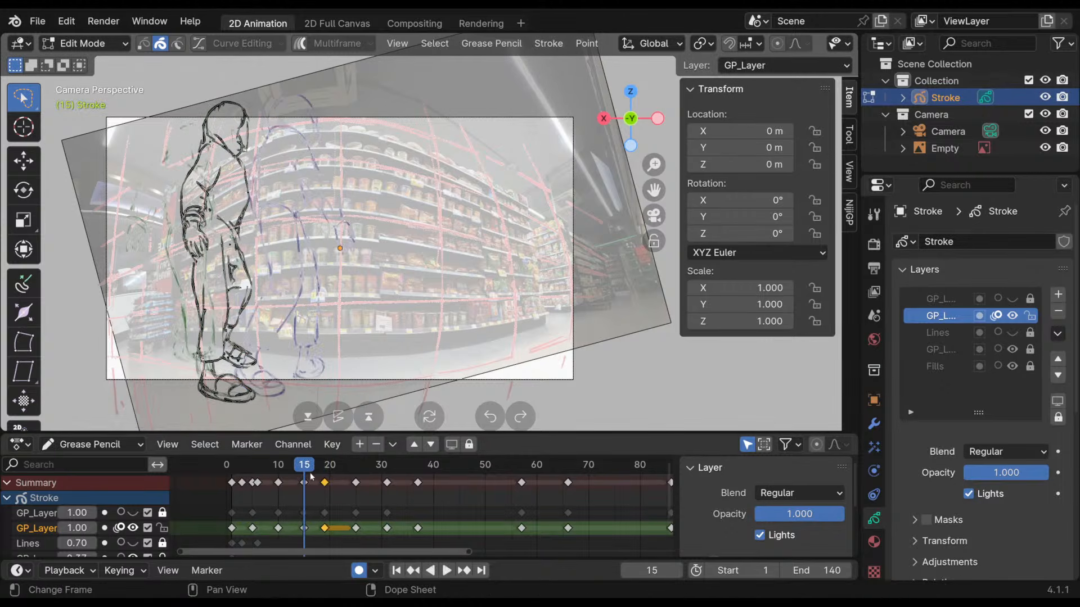
key("space")
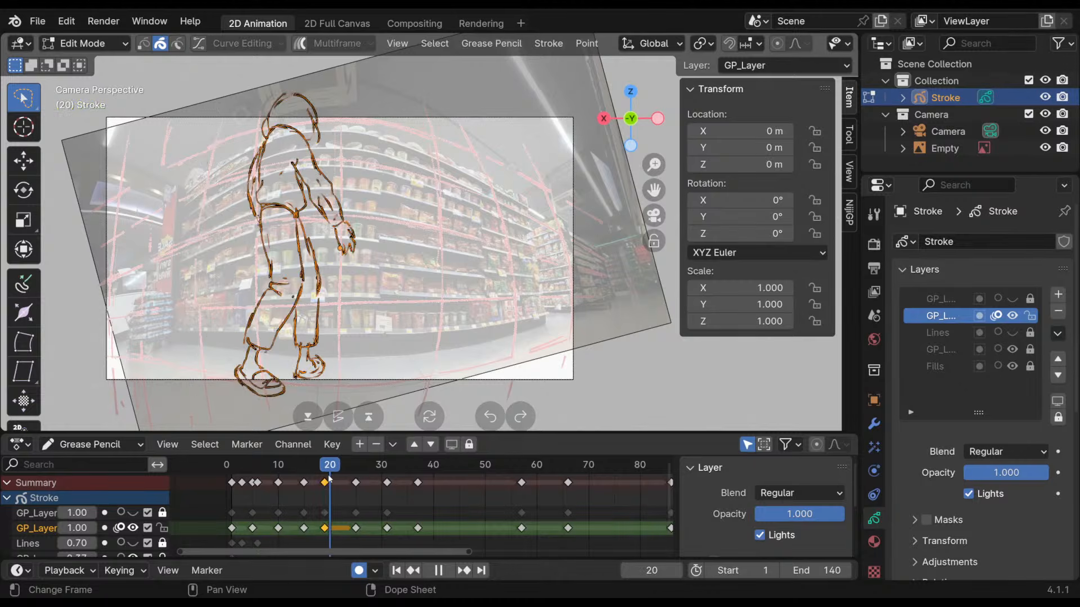
left_click_drag(328, 476, 324, 476)
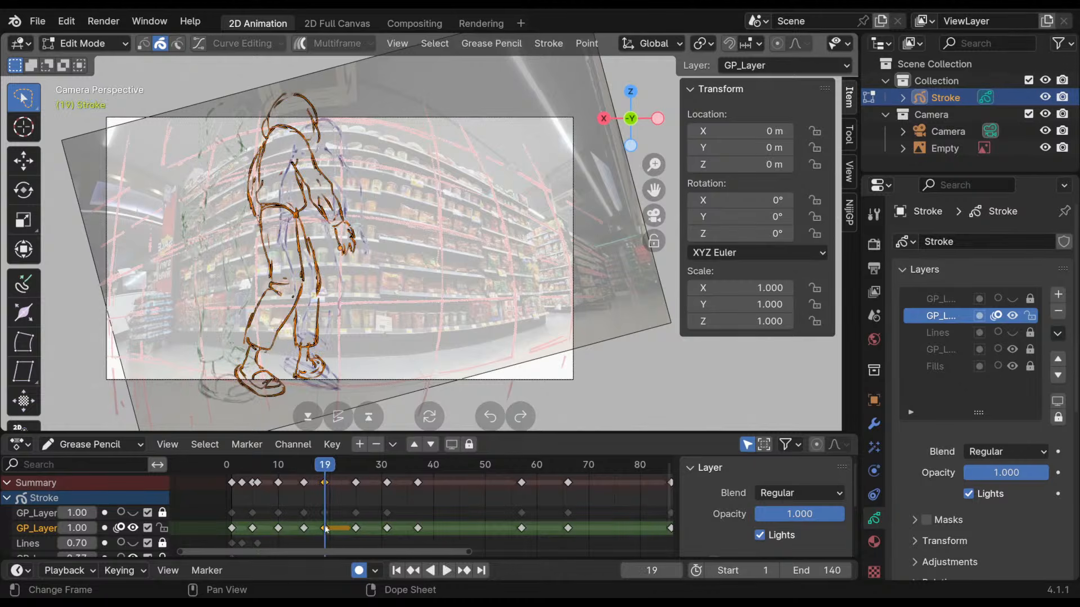
- Show, activate and unlock the ink layer, turn off the sketch layer's onion skinning and set its opacity to 0.60
left_click(326, 515)
left_click(132, 513)
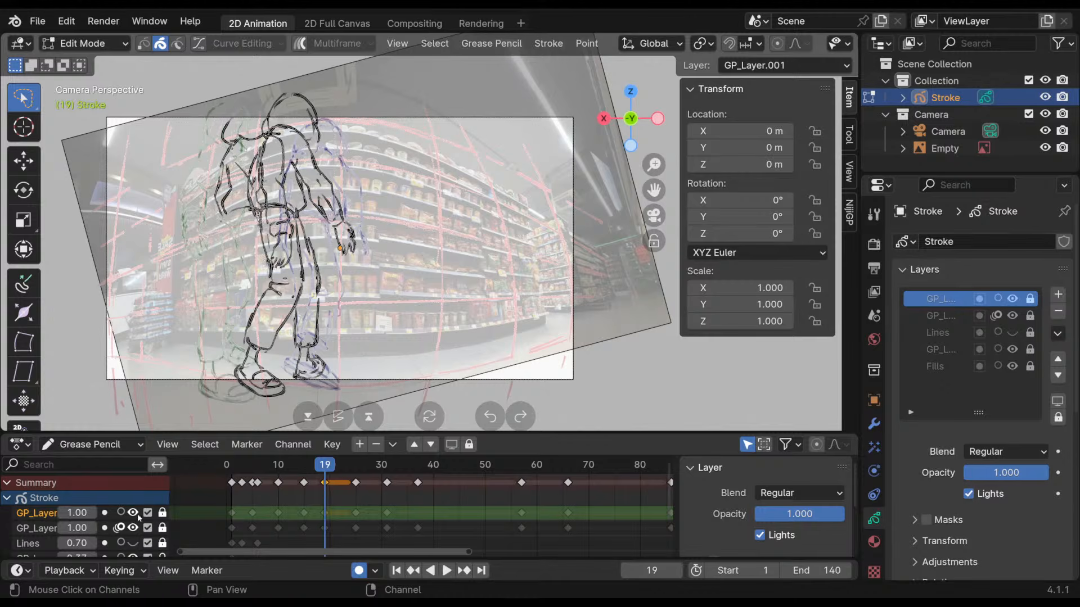
left_click(120, 528)
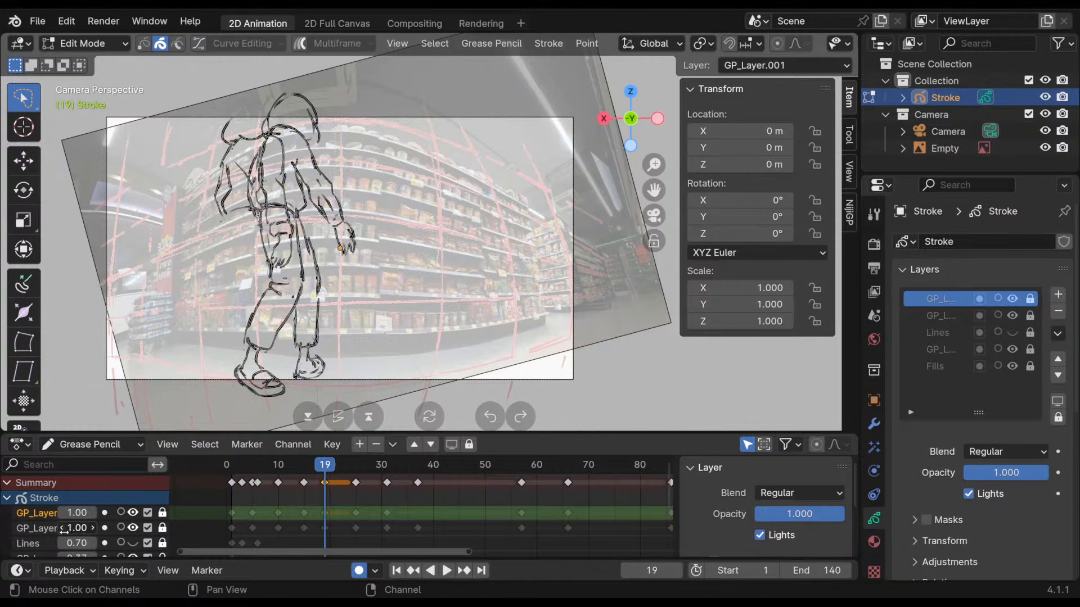
left_click_drag(63, 529, 43, 529)
left_click(162, 512)
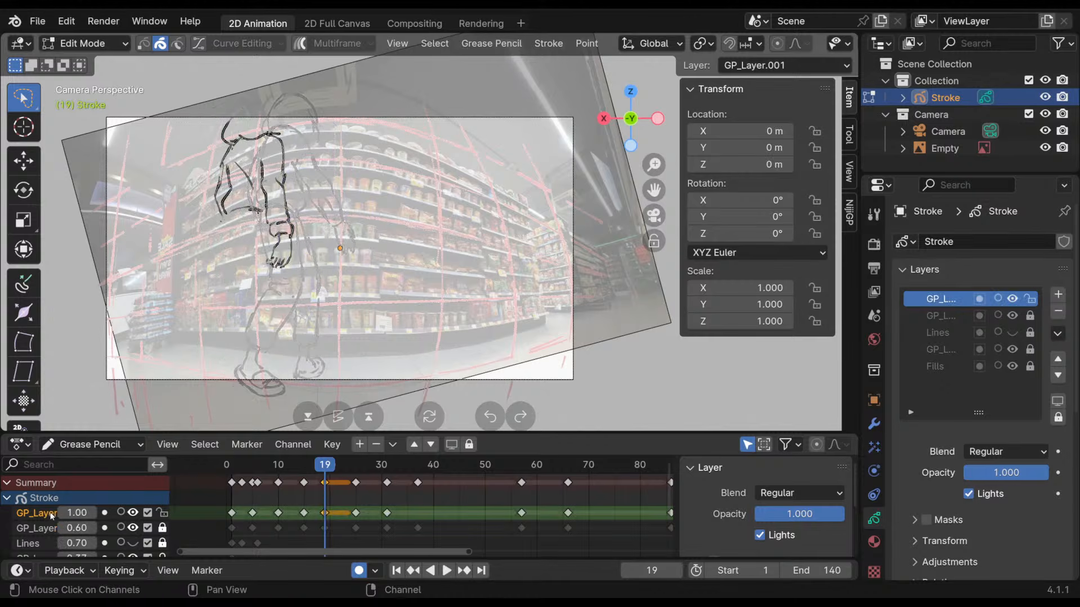
- Move all the ink strokes at frame 27 by about -0.64 m along X and shift that keyframe to frame 25
middle_click_drag(405, 270, 401, 276, "shift")
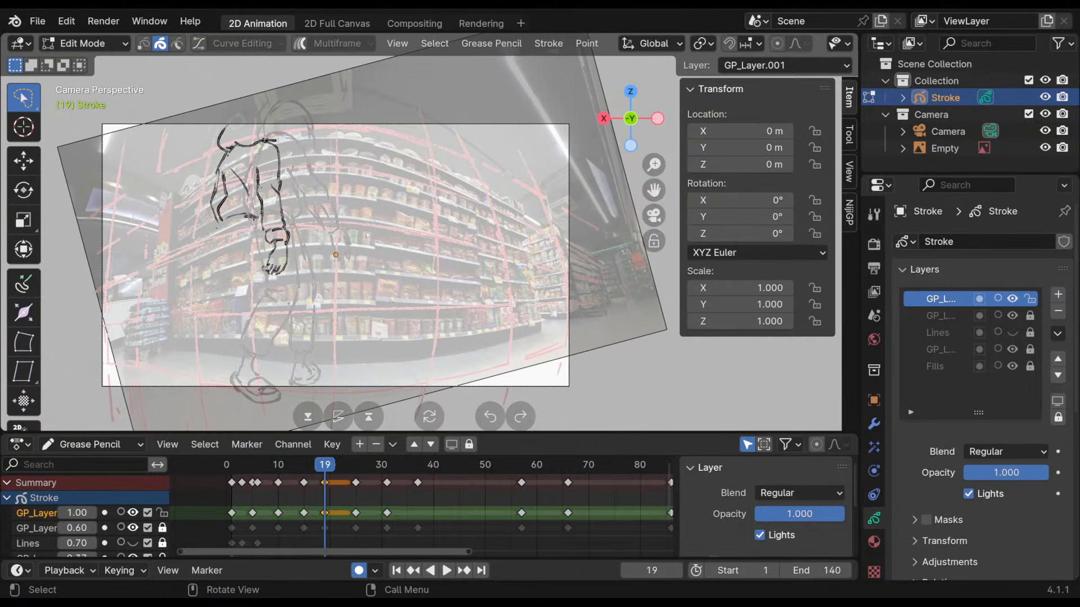
left_click(85, 44)
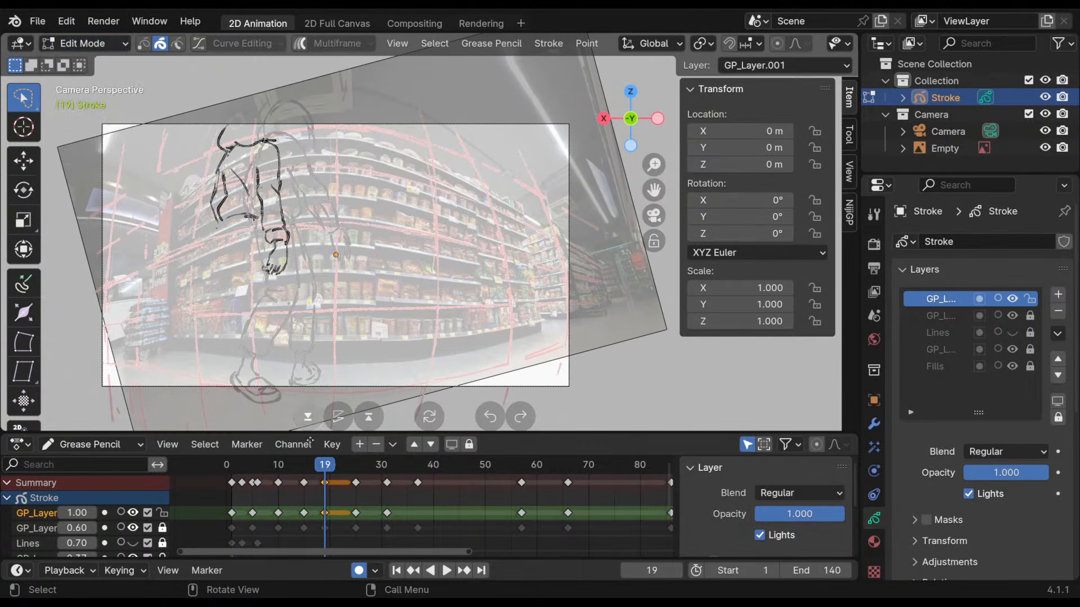
mouse_move(285, 466)
left_mouse_down()
mouse_move(280, 491)
mouse_move(394, 497)
mouse_move(378, 497)
mouse_move(365, 468)
mouse_move(347, 472)
mouse_move(365, 483)
left_mouse_up()
left_click(96, 45)
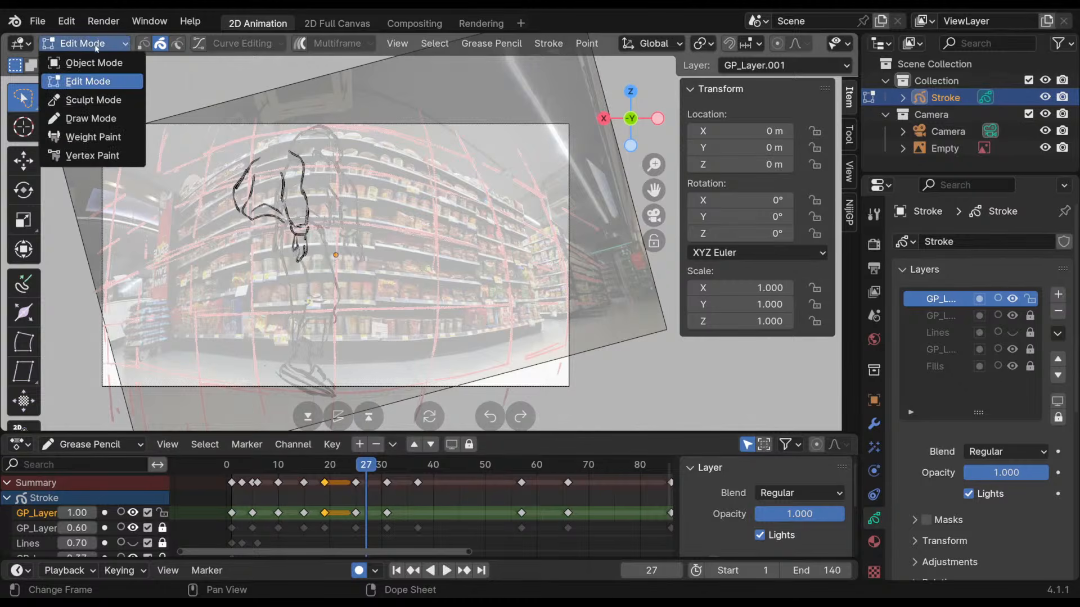
left_click(95, 81)
key("a")
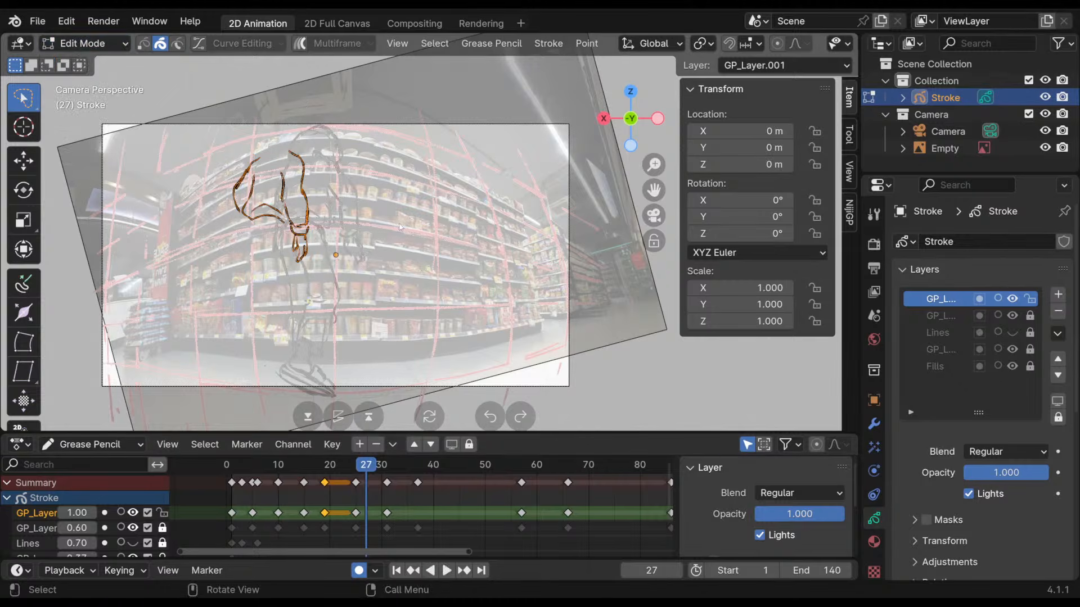
key("g")
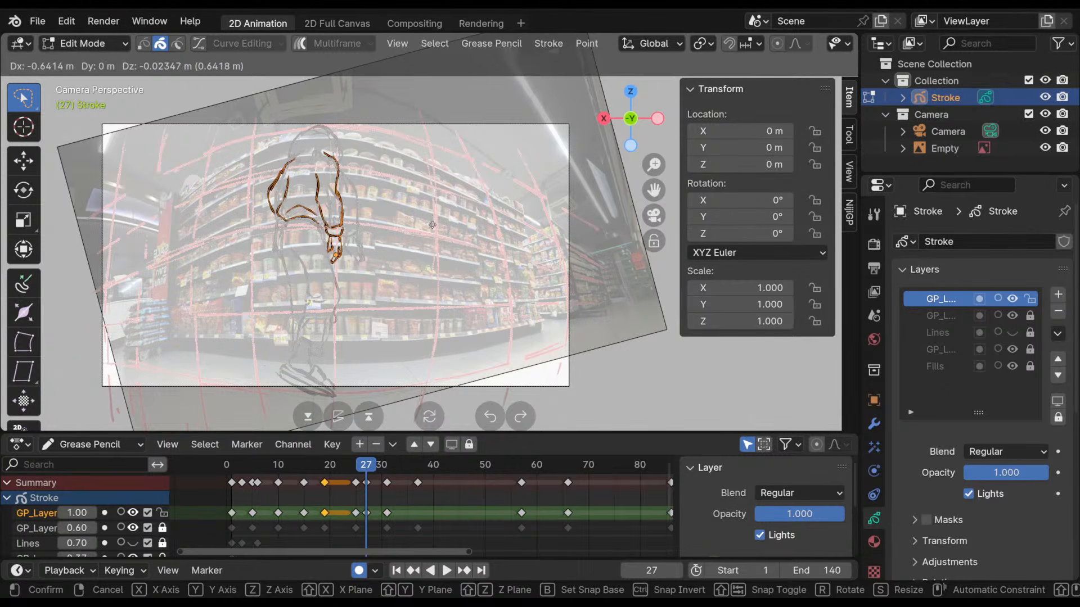
left_click(435, 229)
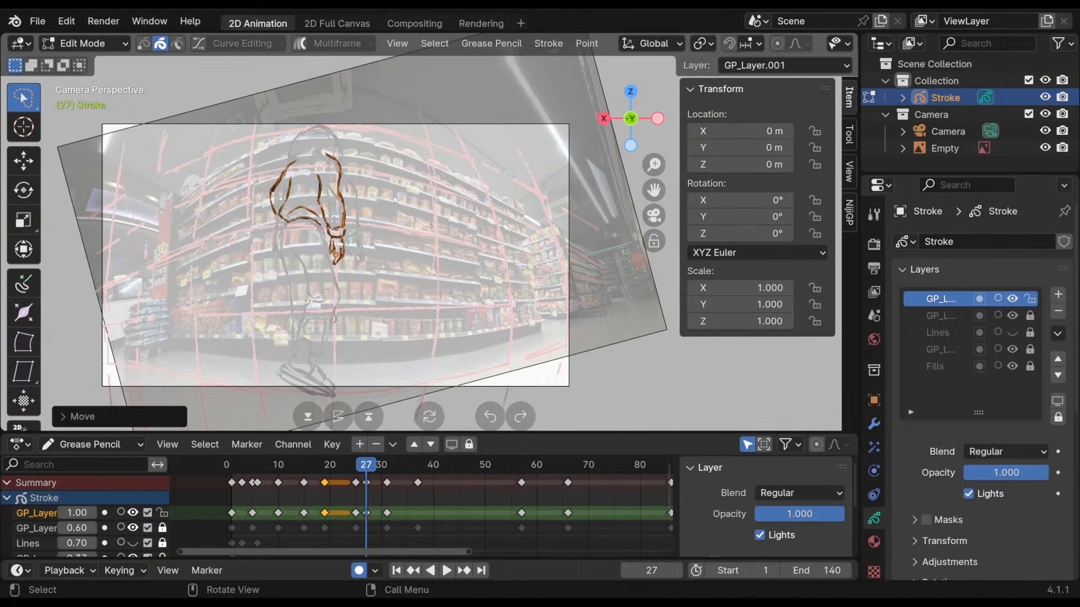
left_click_drag(368, 472, 368, 471)
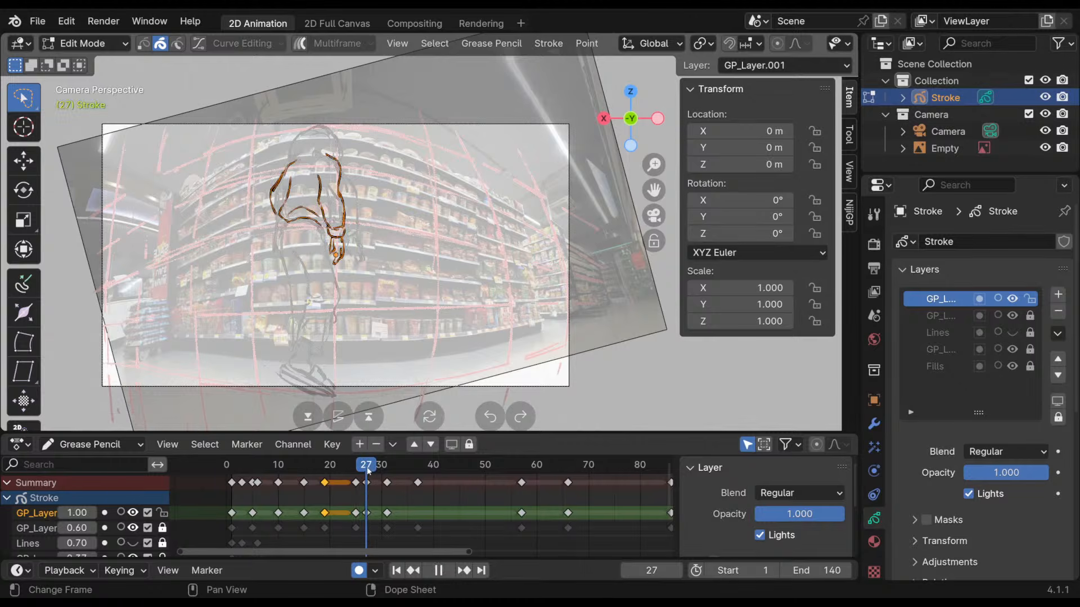
left_click_drag(363, 518, 353, 517)
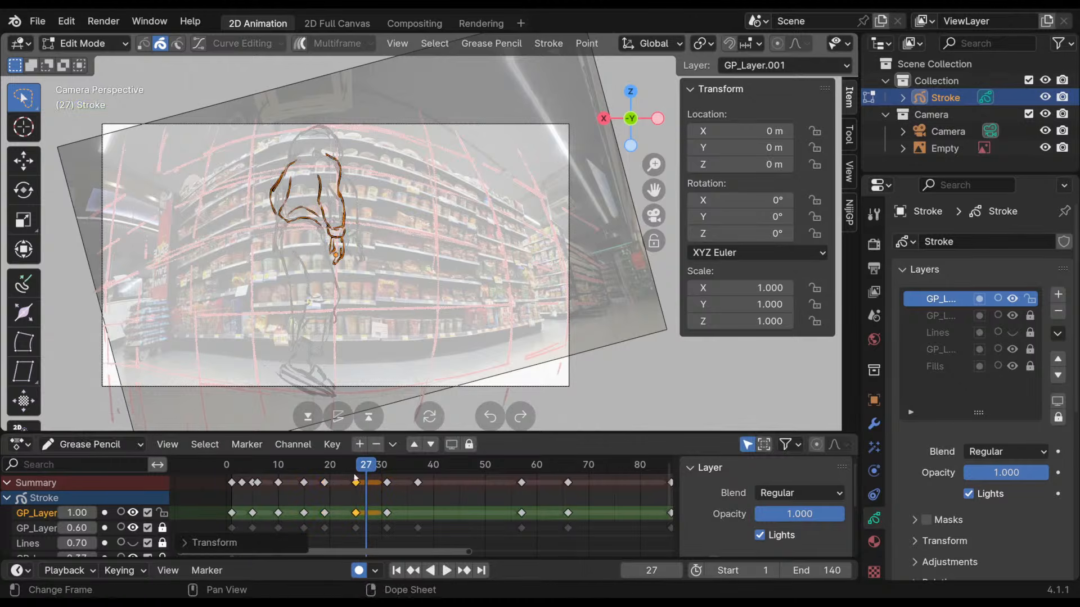
- Move all the ink strokes at frame 19 by about -0.59 m along X and 0.07 m along Z
mouse_move(351, 469)
left_mouse_down()
mouse_move(373, 470)
mouse_move(325, 476)
mouse_move(381, 470)
mouse_move(317, 476)
mouse_move(386, 476)
mouse_move(312, 478)
mouse_move(326, 477)
left_mouse_up()
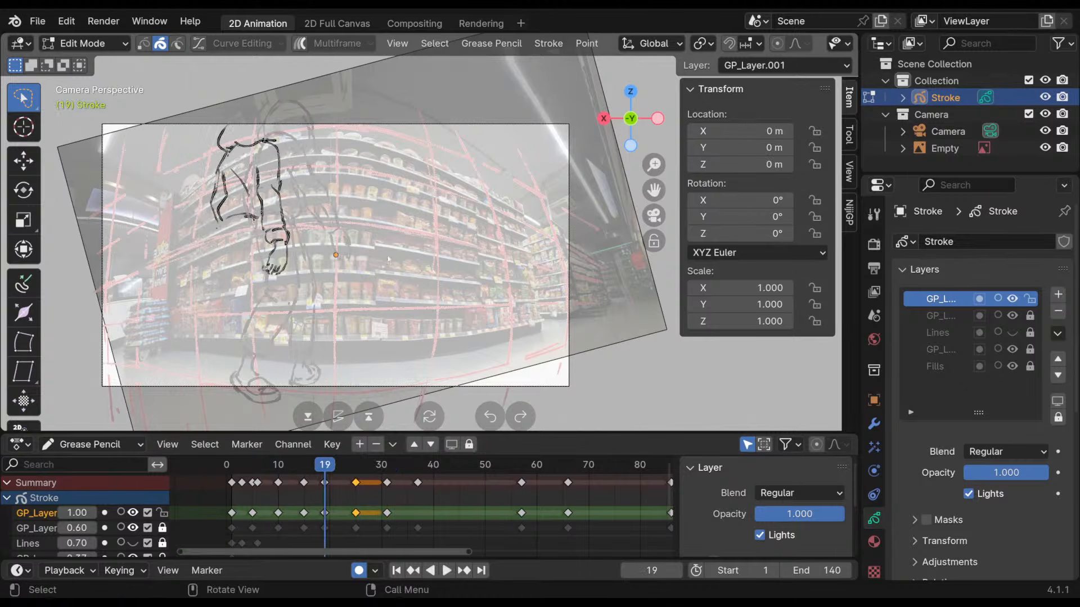
left_click_drag(377, 162, 282, 317)
left_click(272, 197)
key("g")
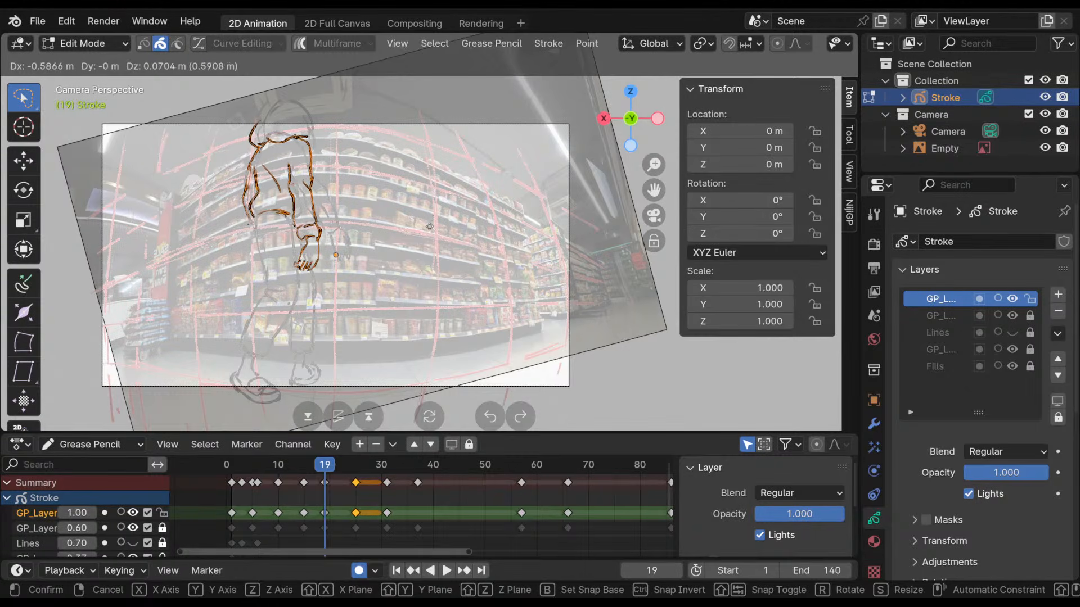
left_click(430, 226)
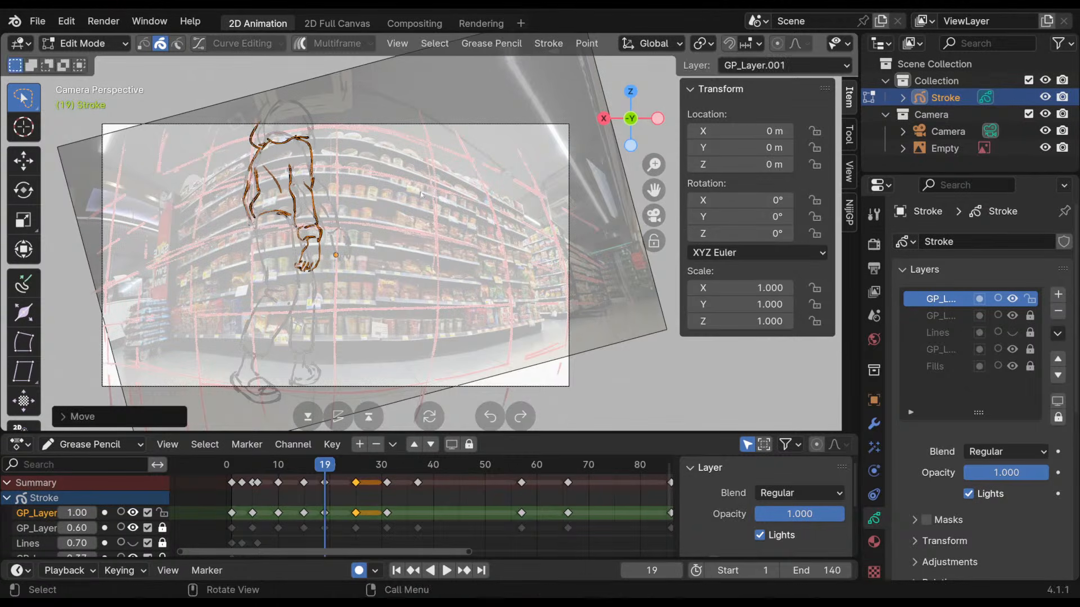
- Switch to Draw Mode and play back the walk to check the shifted ink poses
left_click(85, 43)
left_click(92, 104)
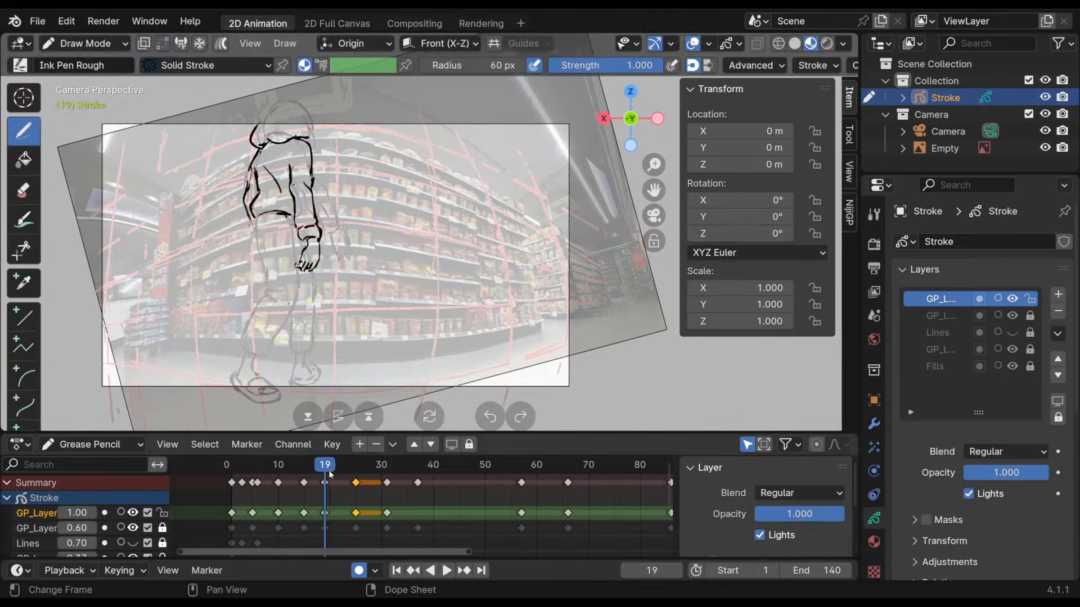
key("space")
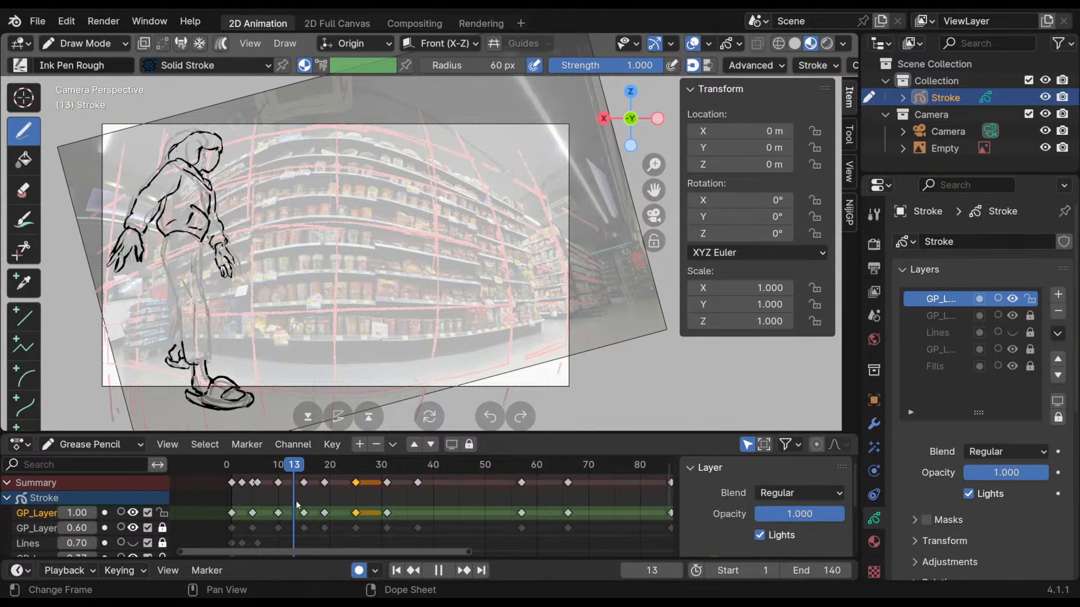
- Ink the bent trouser leg from the jacket hem to the cuff at frame 19, comparing it with the neighbouring pose
middle_click_drag(376, 331, 422, 255, "shift")
left_click(325, 513)
middle_click_drag(422, 255, 416, 226, "ctrl")
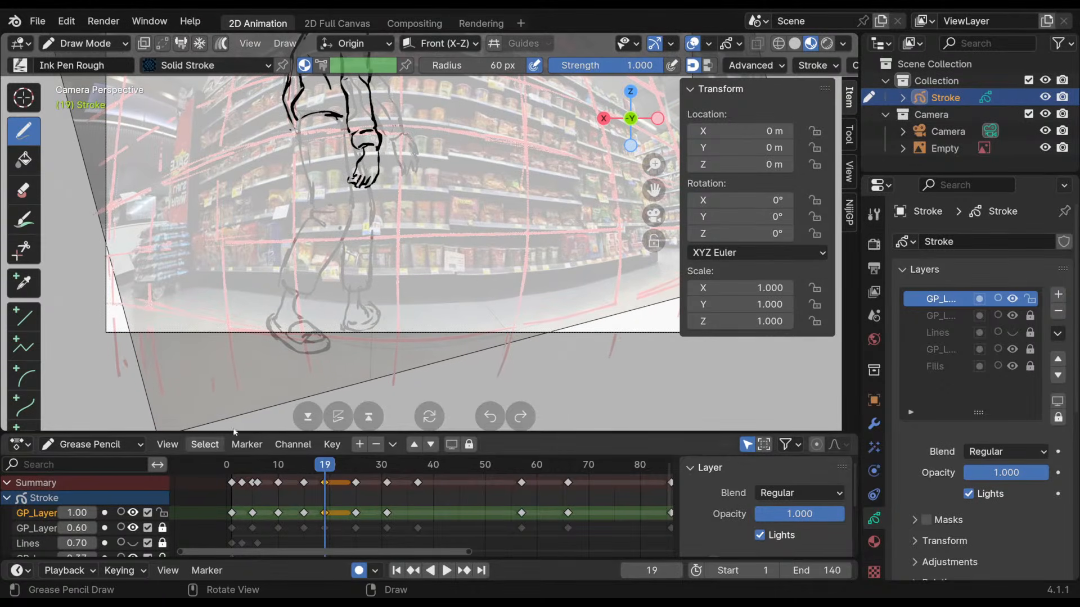
key("Down")
key("Up")
key("Down")
key("Up")
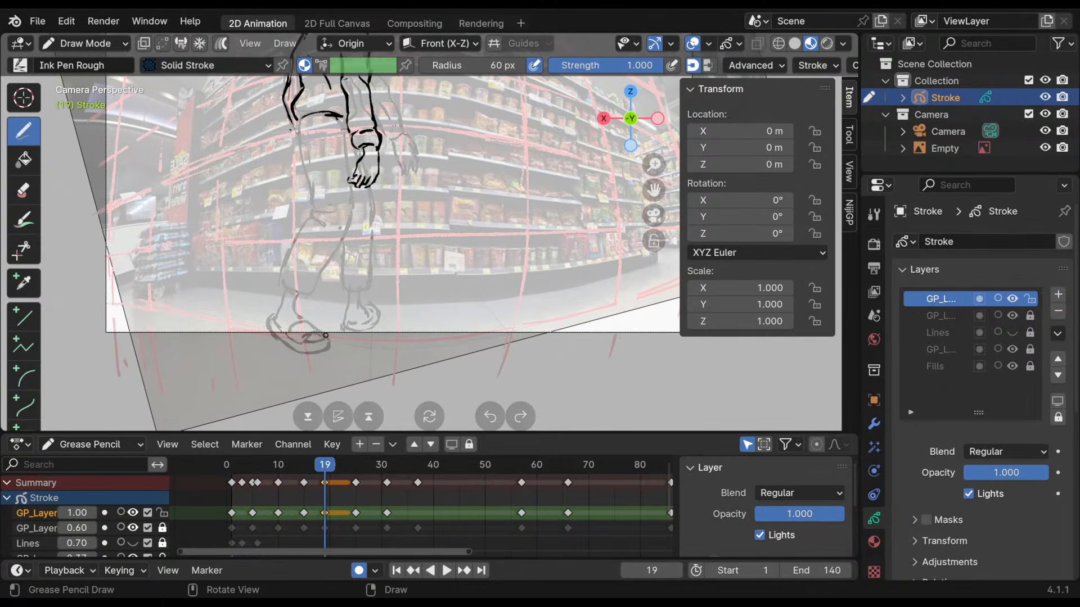
key("Down")
key("Up")
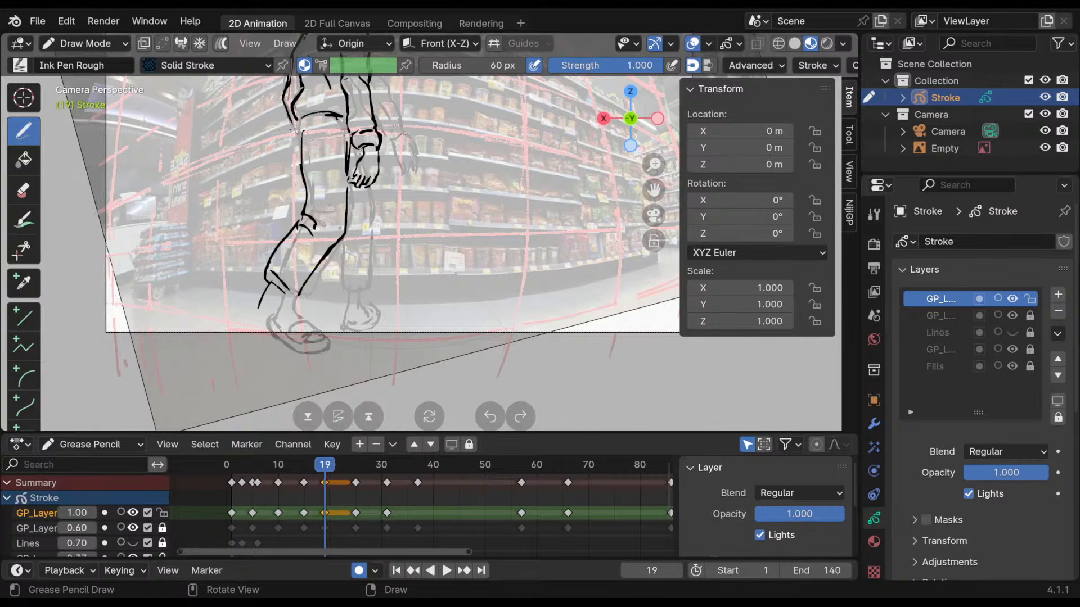
- Ink the ankle and shoe below the trouser cuff at frame 19, checking them against the frame 15 pose
key("Down")
key("Up")
key("Down")
key("Up")
left_click_drag(233, 337, 251, 349)
key("Down")
key("Up")
key("Down")
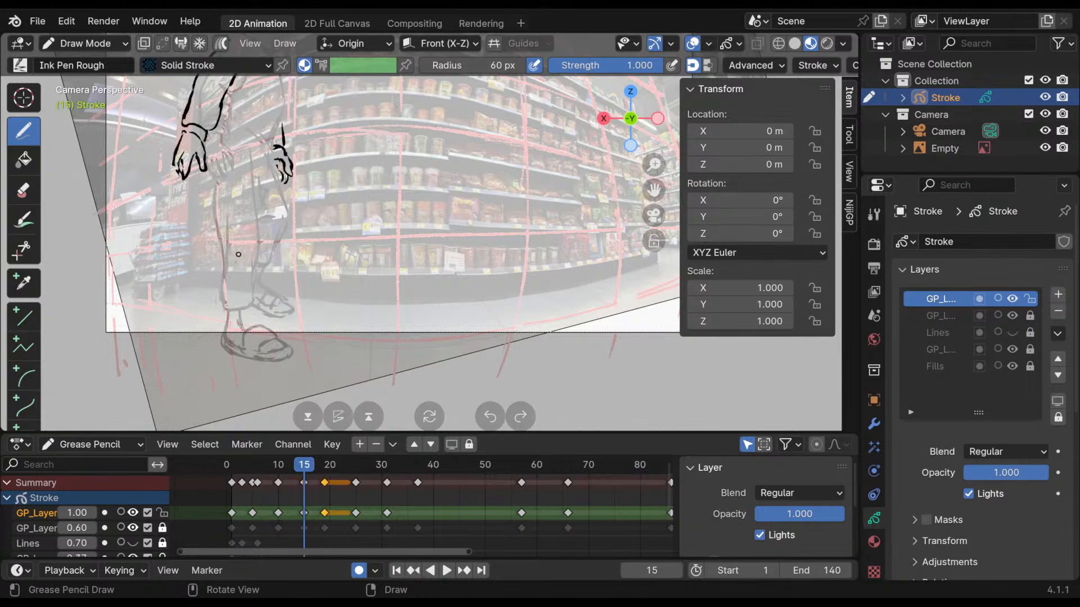
key("Up")
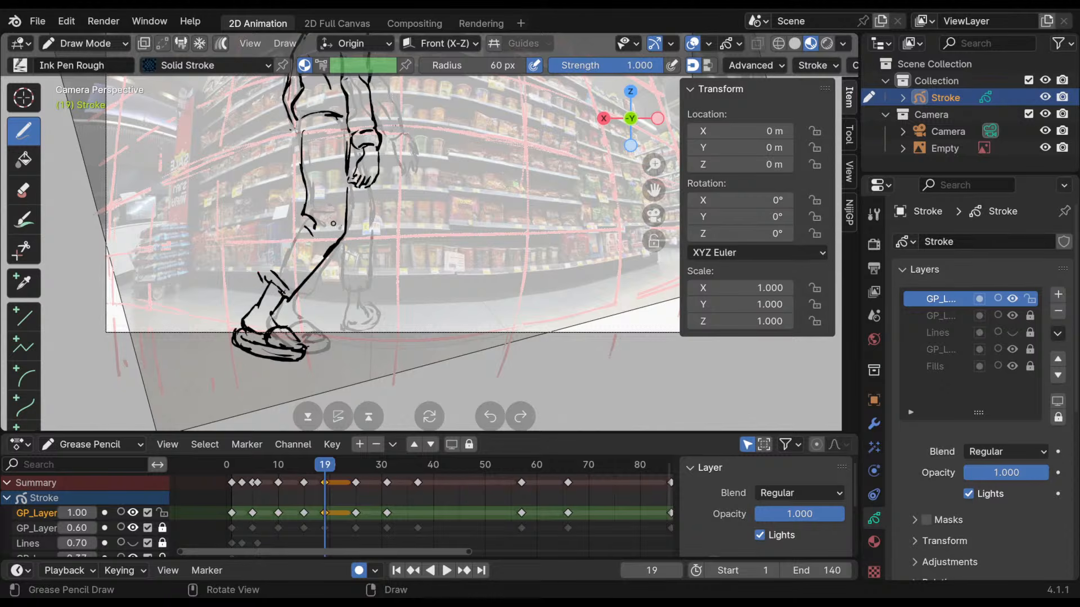
- Undo the last knee strokes and redraw the knee fold and shin line at frame 19
key("ctrl+z")
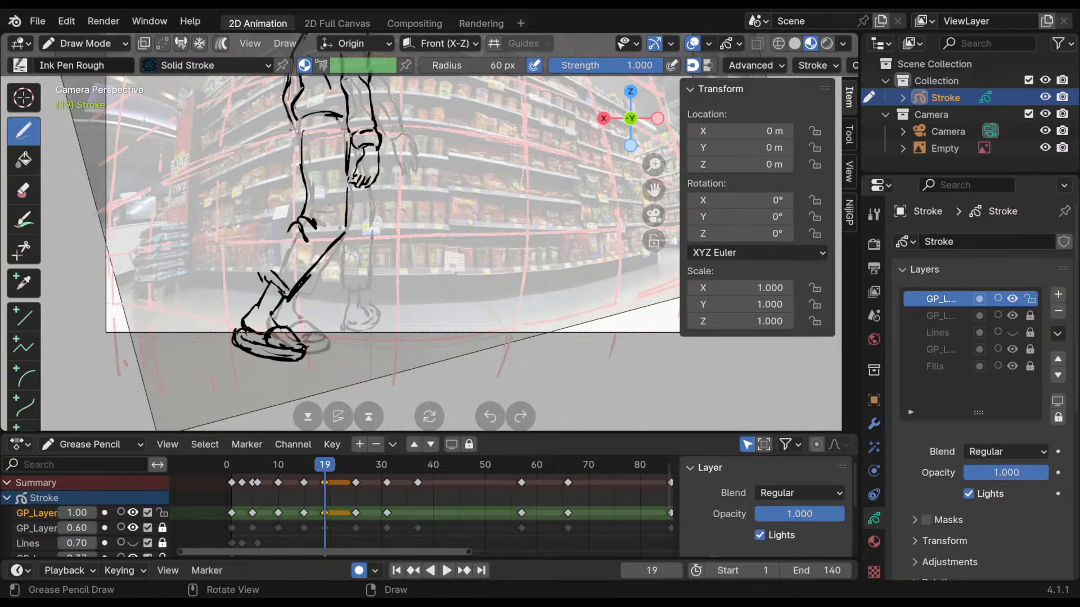
key("ctrl+z")
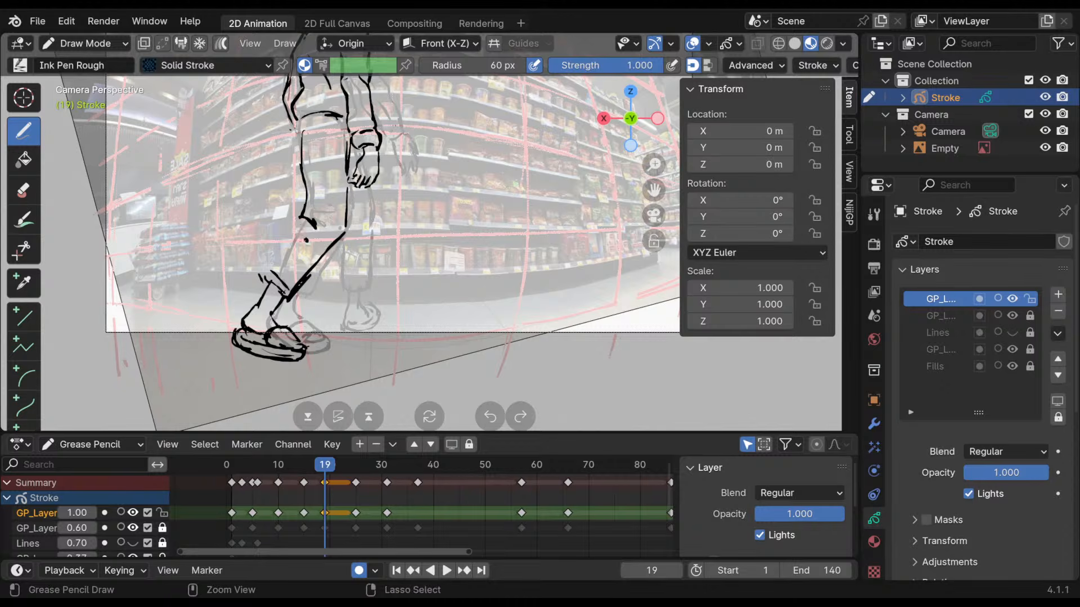
key("ctrl+z")
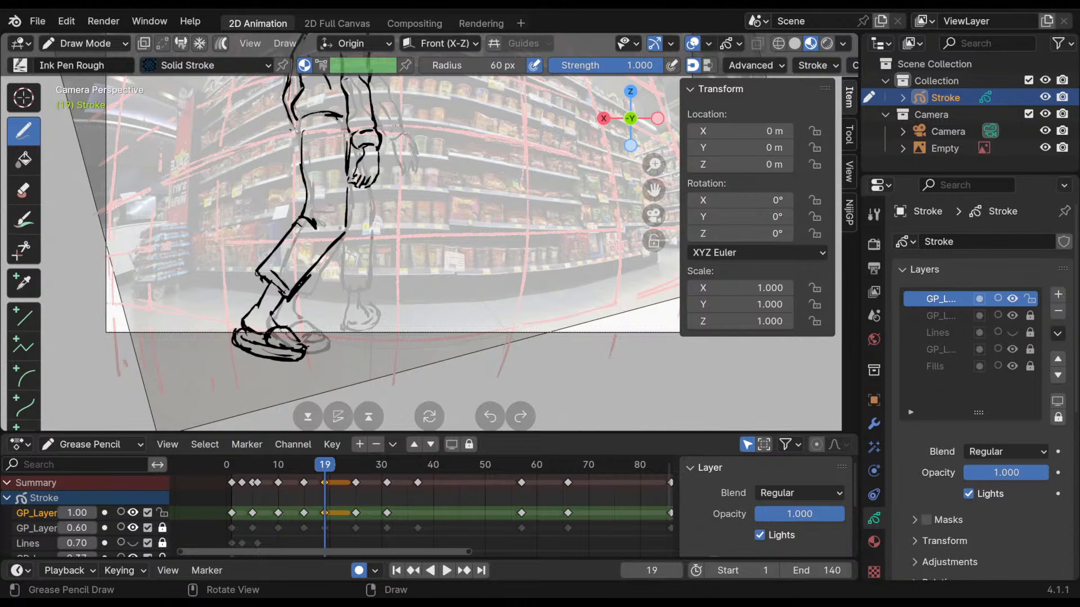
scroll(408, 296, "down", 6)
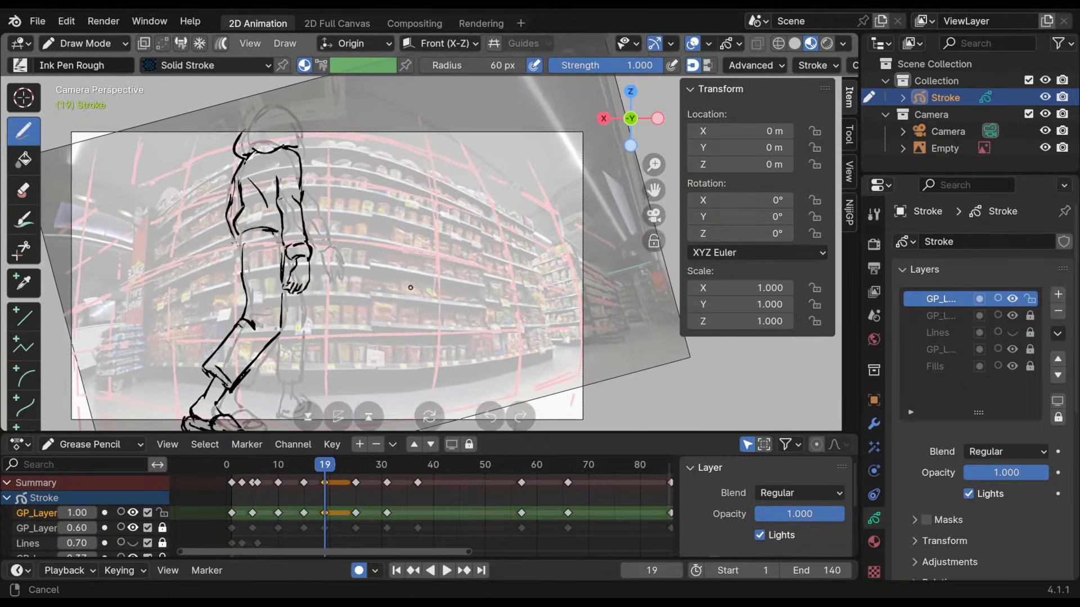
middle_click_drag(409, 296, 394, 233, "shift")
mouse_move(315, 471)
left_mouse_down()
mouse_move(396, 471)
mouse_move(318, 478)
mouse_move(392, 481)
mouse_move(373, 489)
left_mouse_up()
left_click_drag(519, 515, 360, 520)
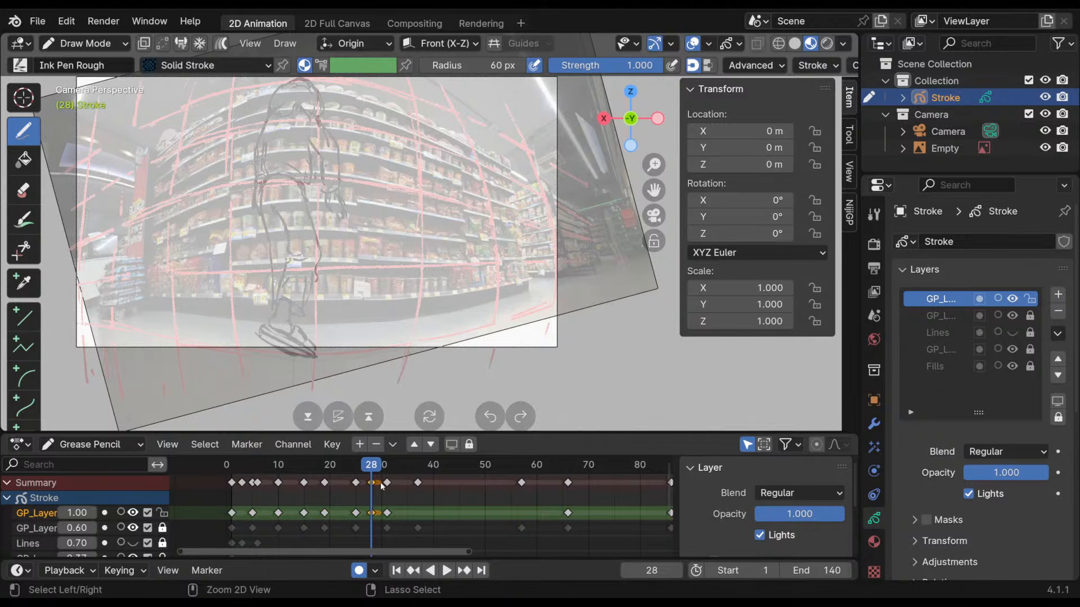
key("z")
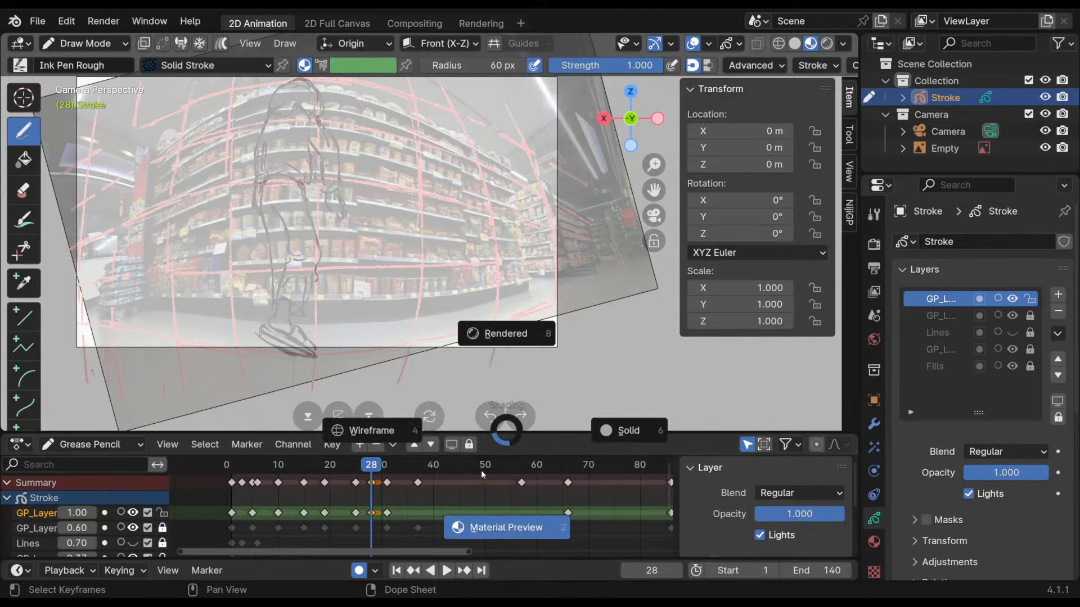
left_click(440, 480)
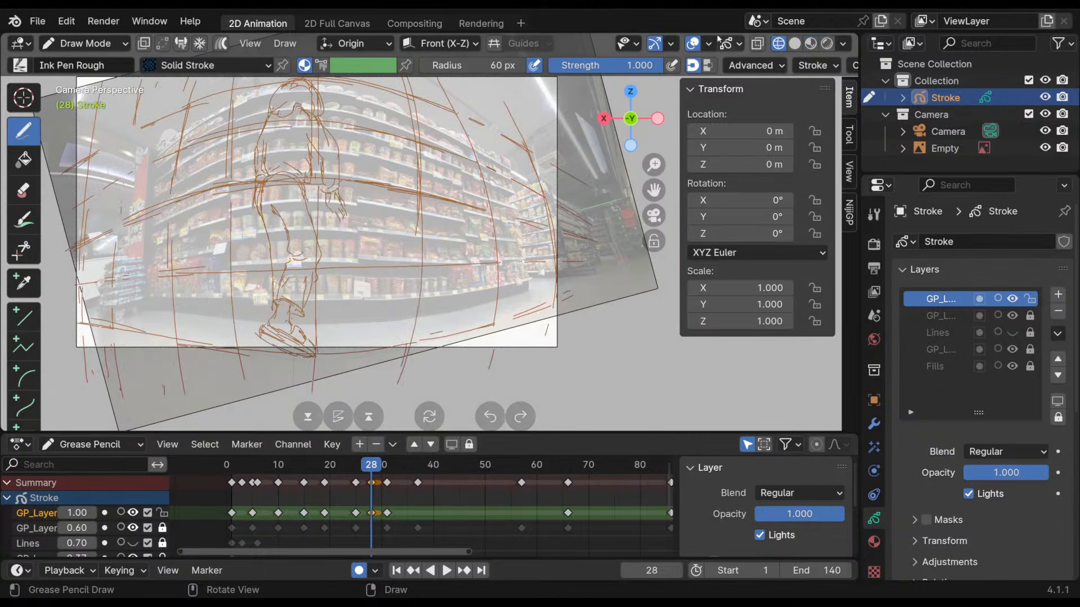
left_click(827, 43)
key("ctrl+z")
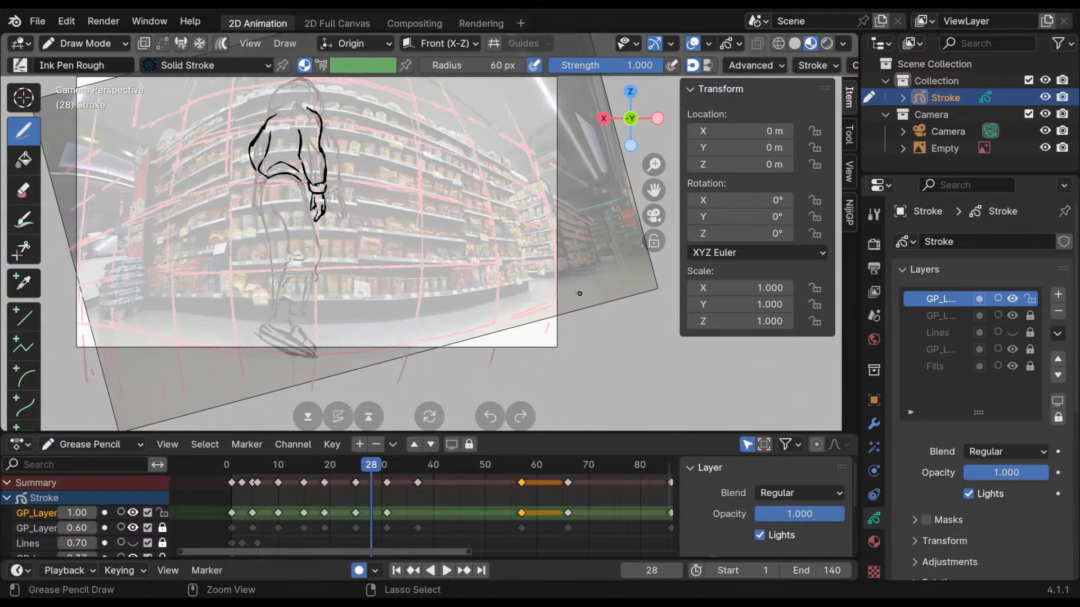
key("ctrl+z")
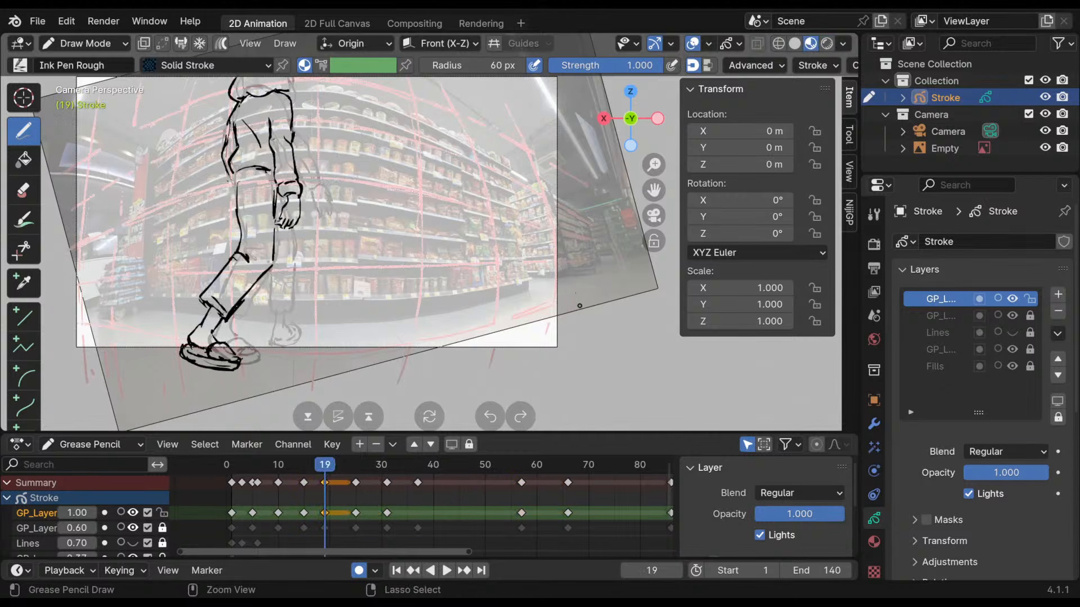
key("ctrl+shift+z")
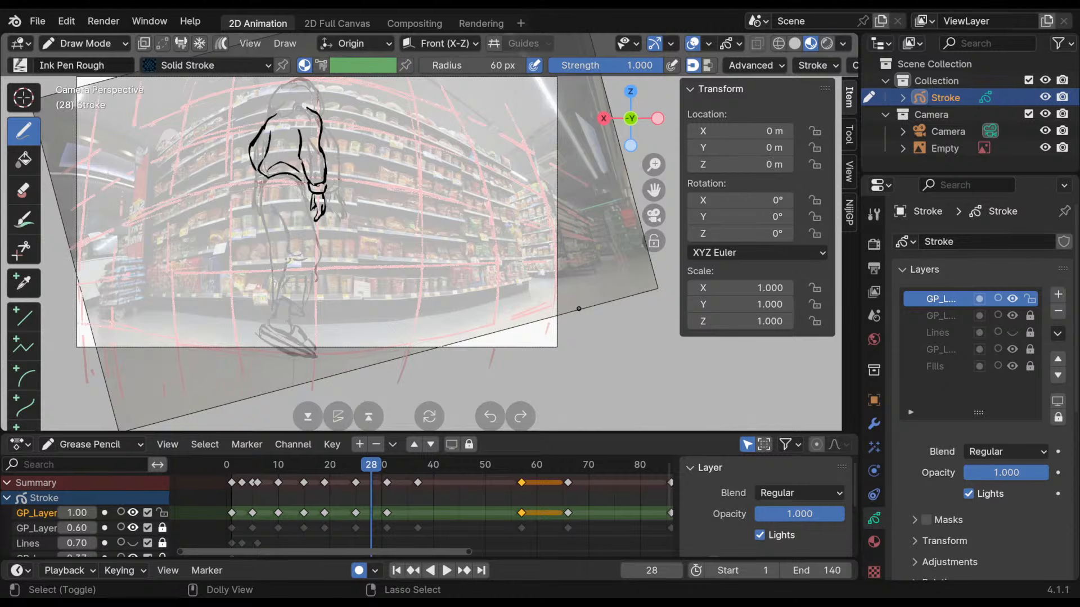
left_click_drag(537, 470, 369, 539)
- Lock the ink layer, unlock and activate the sketch layer, and move its frame 37 keyframe to frame 28
left_click(162, 513)
left_click(162, 528)
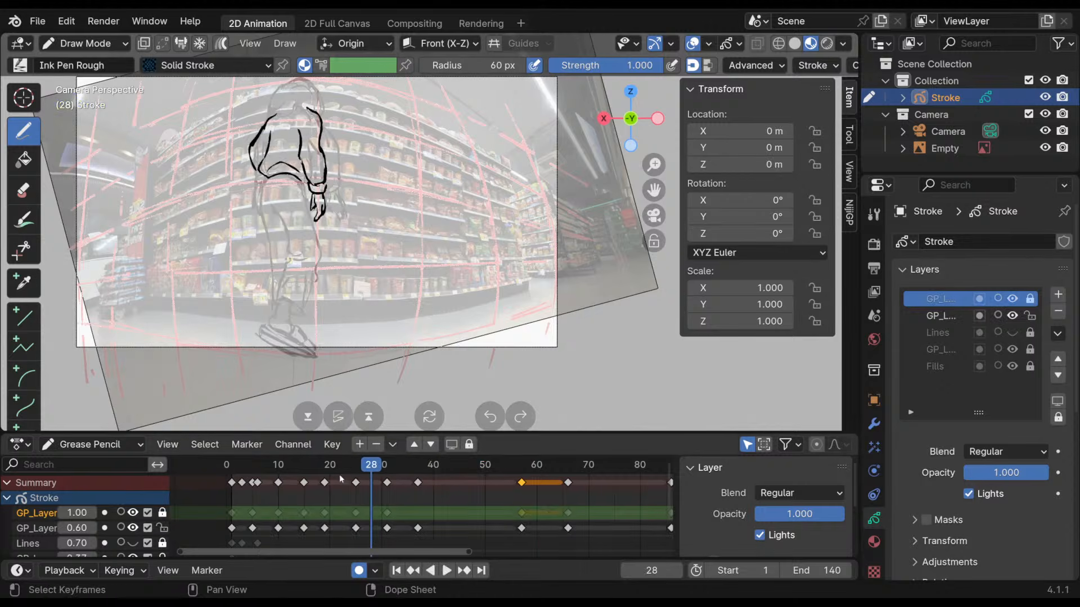
left_click(357, 529)
key("space")
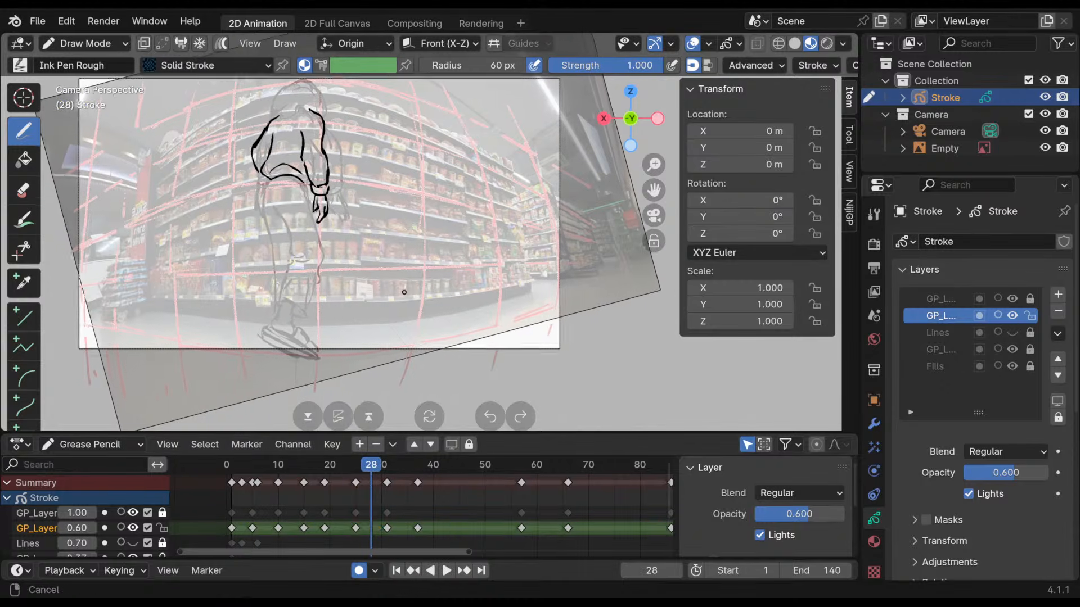
left_click(388, 466)
mouse_move(388, 466)
left_mouse_down()
mouse_move(366, 464)
mouse_move(424, 474)
left_mouse_up()
left_click_drag(414, 533, 368, 532)
left_click(373, 466)
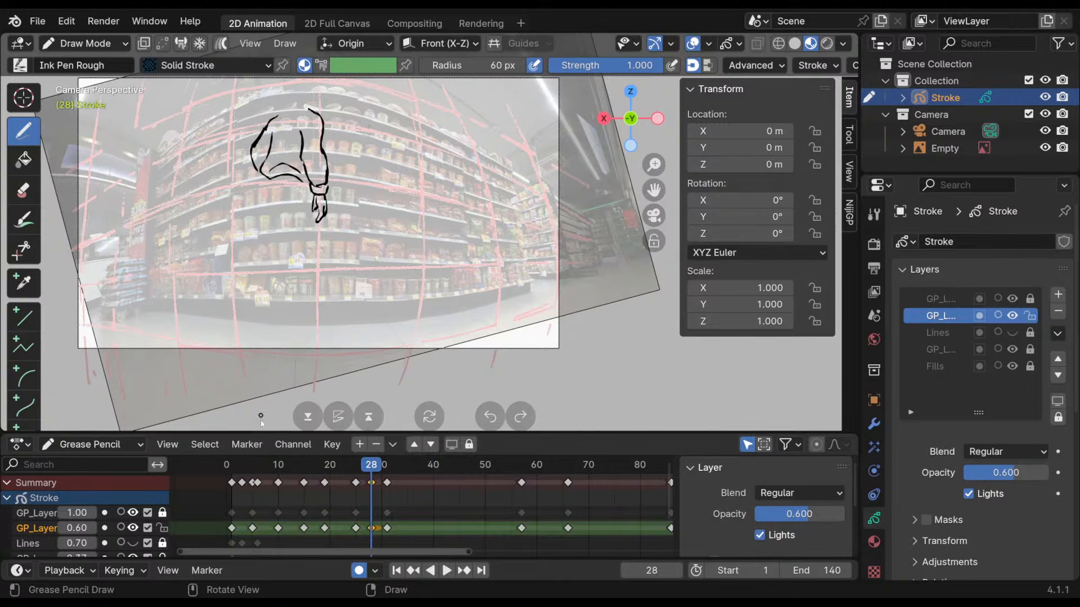
- Hide the ink layer, turn on the sketch layer's onion skinning at opacity 1.00, and go to frame 25
left_click(133, 512)
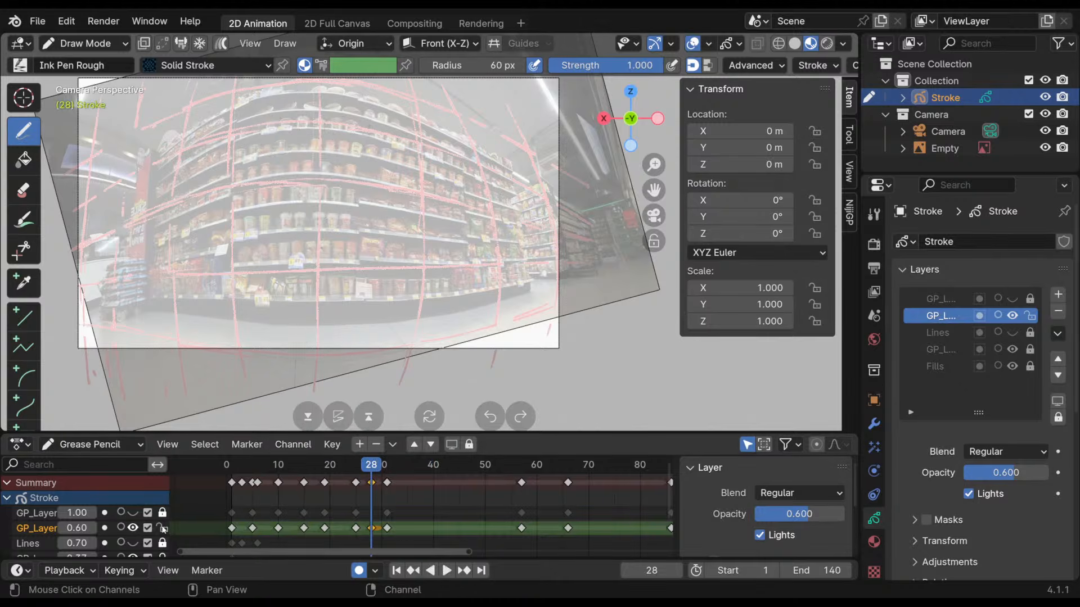
left_click(119, 528)
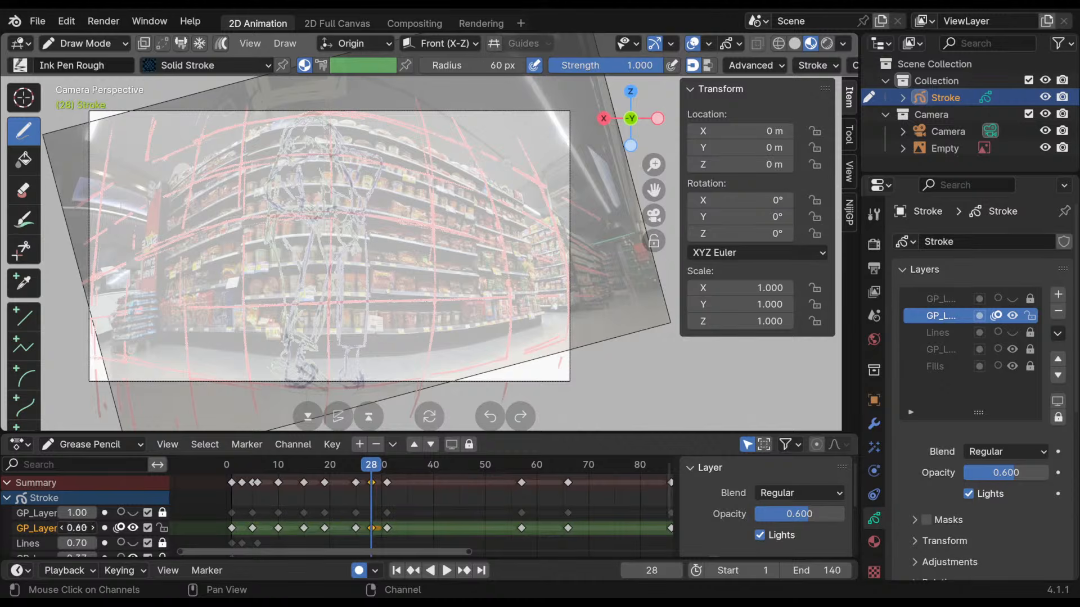
left_click_drag(82, 528, 107, 528)
mouse_move(451, 292)
middle_mouse_down("shift")
mouse_move(469, 275)
mouse_move(443, 263)
mouse_move(449, 285)
mouse_move(449, 271)
middle_mouse_up("shift")
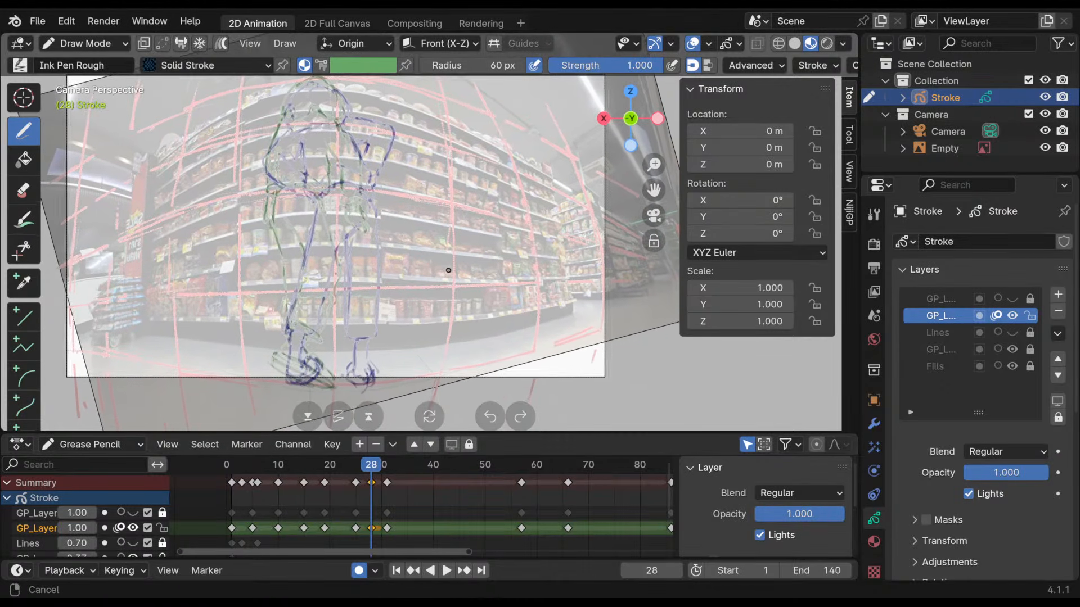
mouse_move(371, 467)
left_mouse_down()
mouse_move(386, 470)
mouse_move(356, 479)
left_mouse_up()
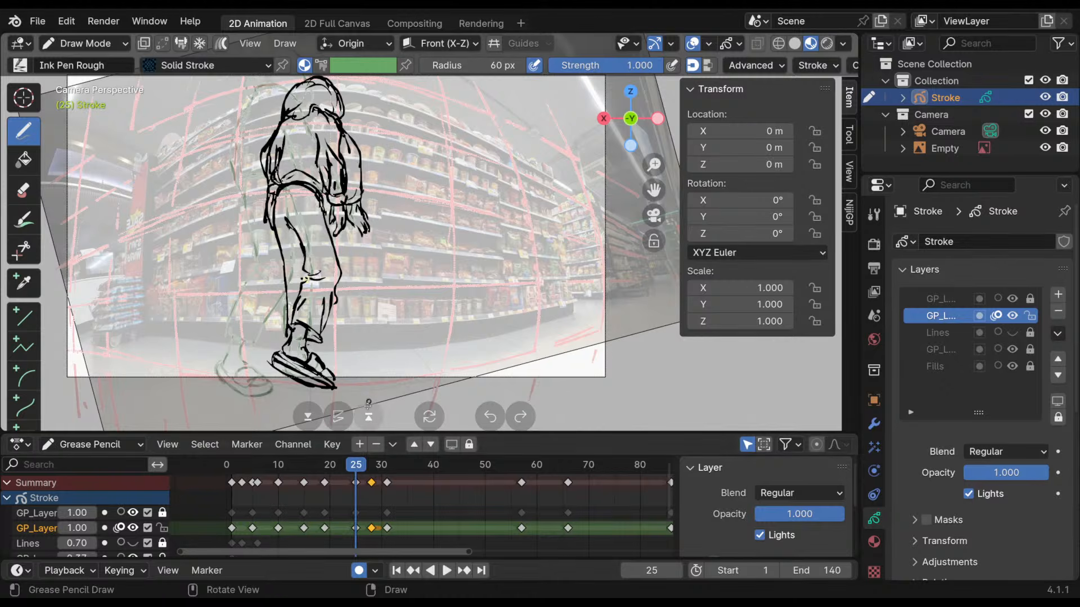
- Check the poses around frame 28 and delete the sketch layer's keyframe at frame 28
key("space")
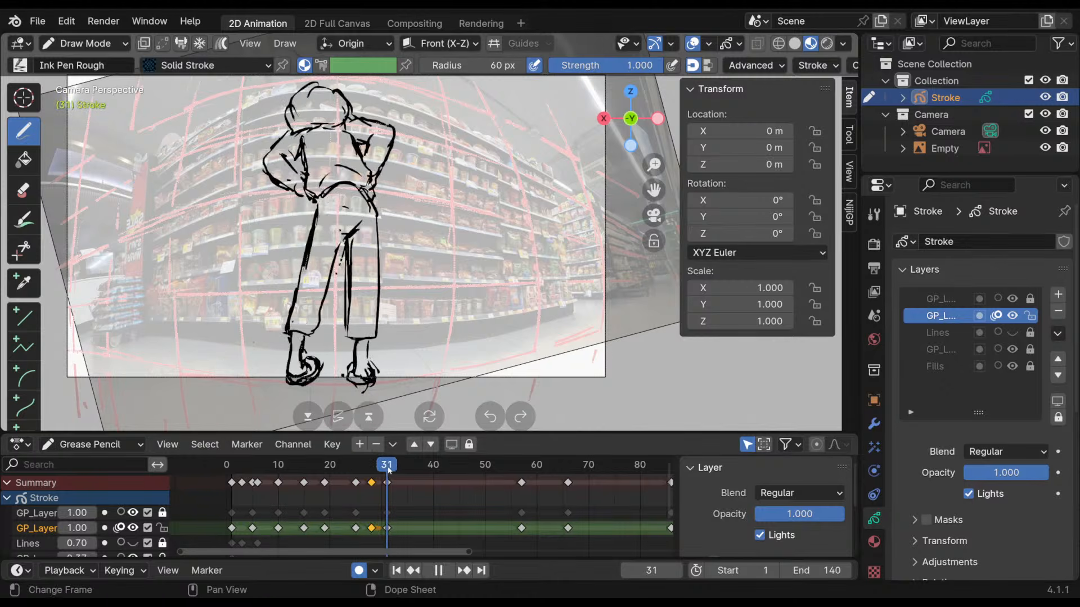
mouse_move(387, 469)
left_mouse_down()
mouse_move(374, 469)
mouse_move(387, 469)
left_mouse_up()
left_click_drag(388, 471, 373, 475)
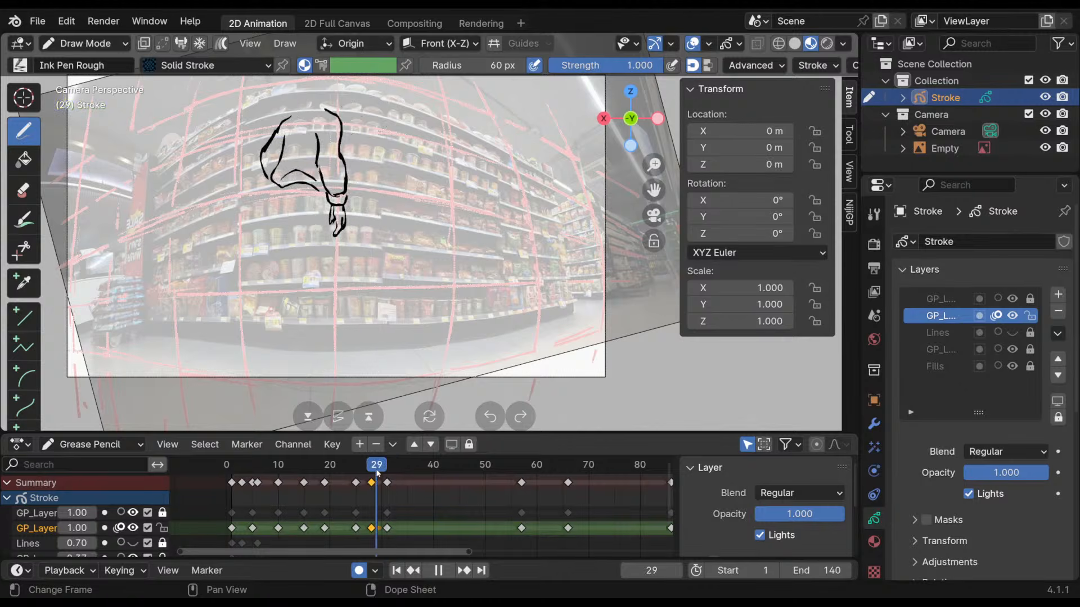
key("space")
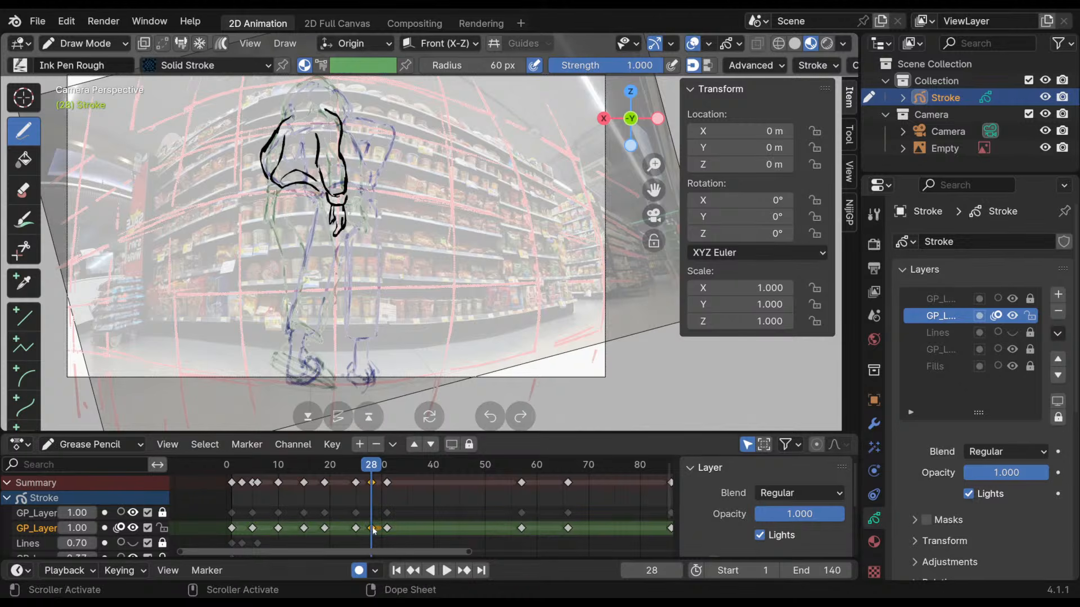
key("x")
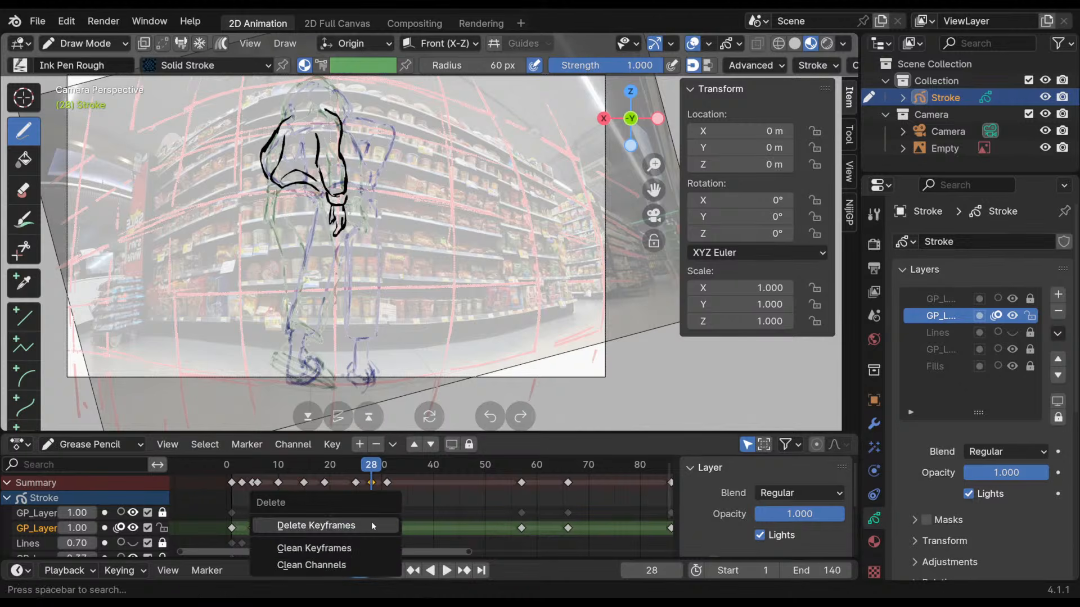
left_click(287, 501)
- Lock the sketch layer, then unlock and activate the ink layer at its frame 25 keyframe
left_click(163, 528)
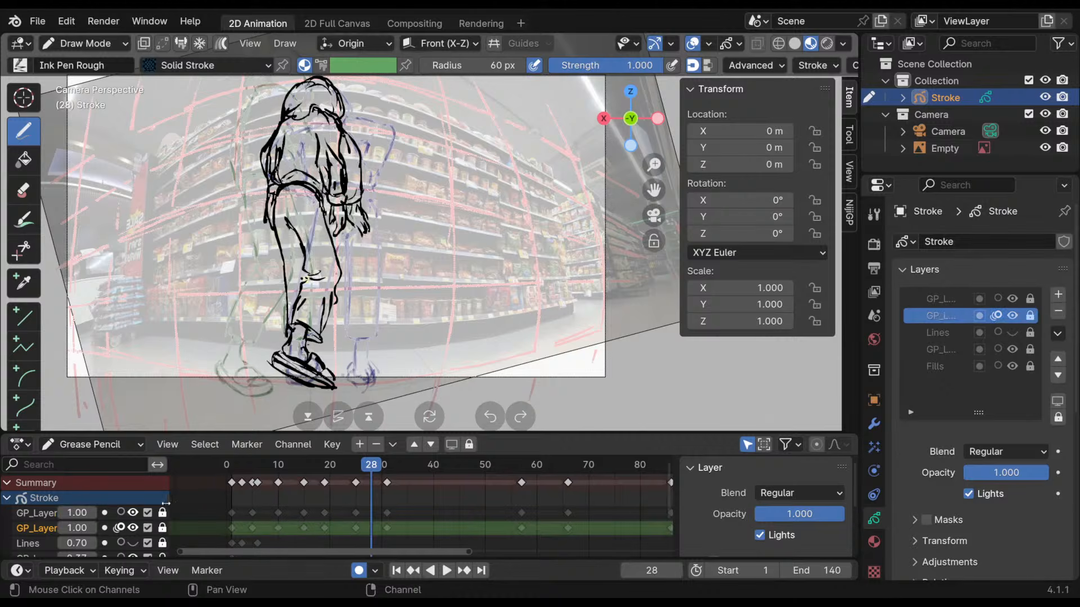
left_click(163, 512)
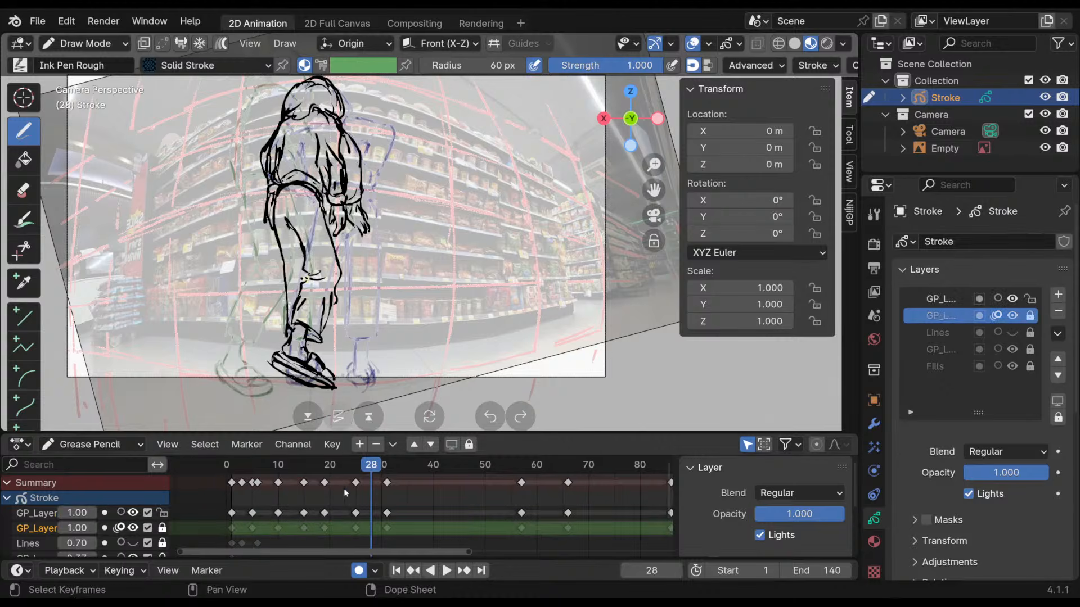
left_click(356, 513)
mouse_move(369, 470)
left_mouse_down()
mouse_move(357, 472)
mouse_move(397, 469)
mouse_move(355, 469)
left_mouse_up()
- Lower the sketch layer's opacity to 0.70
left_click(62, 532)
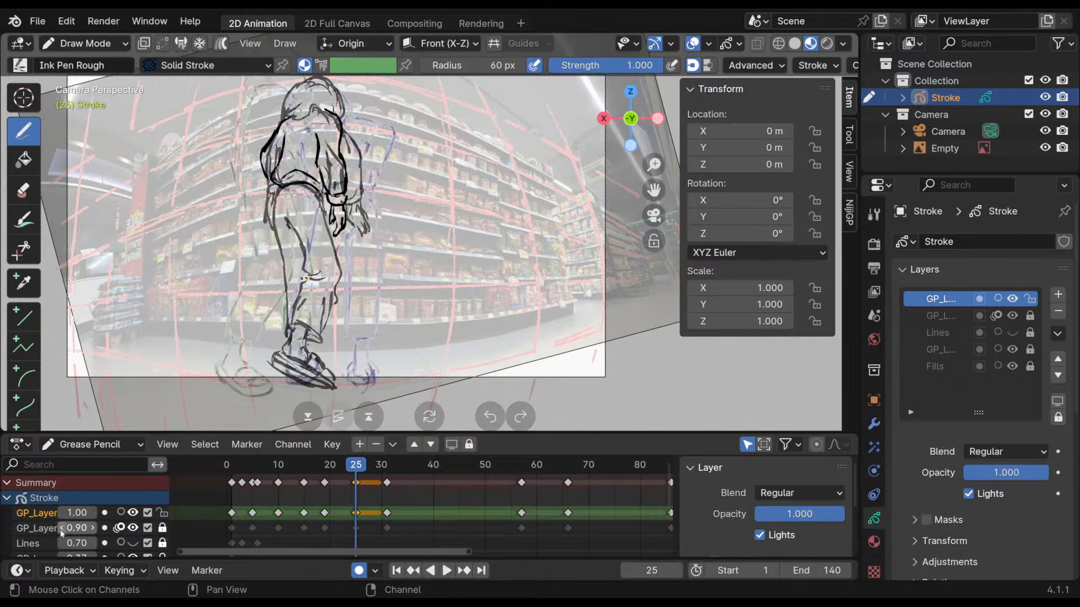
left_click(62, 531)
left_click(62, 531)
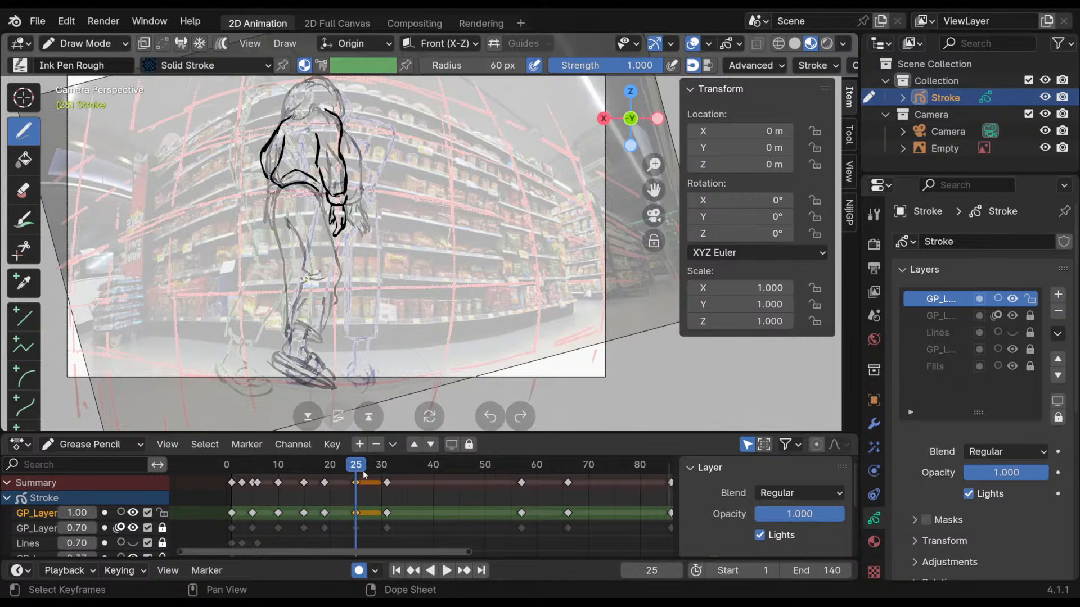
- Go to the crouching pose at frame 57, unlock the sketch layer and hide the ink layer
key("space")
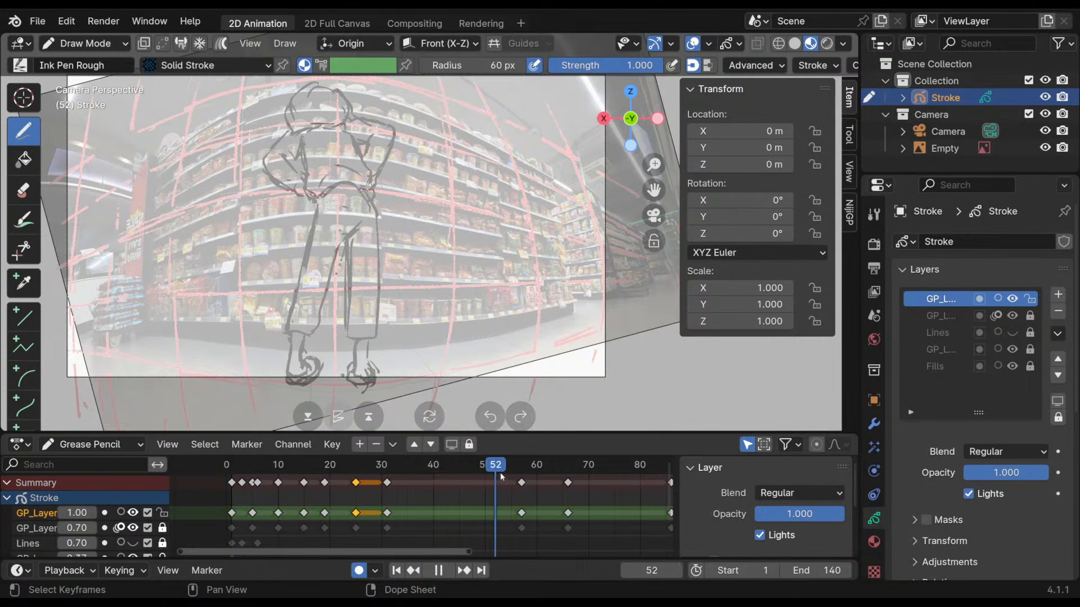
mouse_move(501, 474)
left_mouse_down()
mouse_move(636, 505)
mouse_move(521, 524)
mouse_move(578, 528)
mouse_move(539, 529)
left_mouse_up()
middle_click_drag(517, 503, 451, 485, "shift")
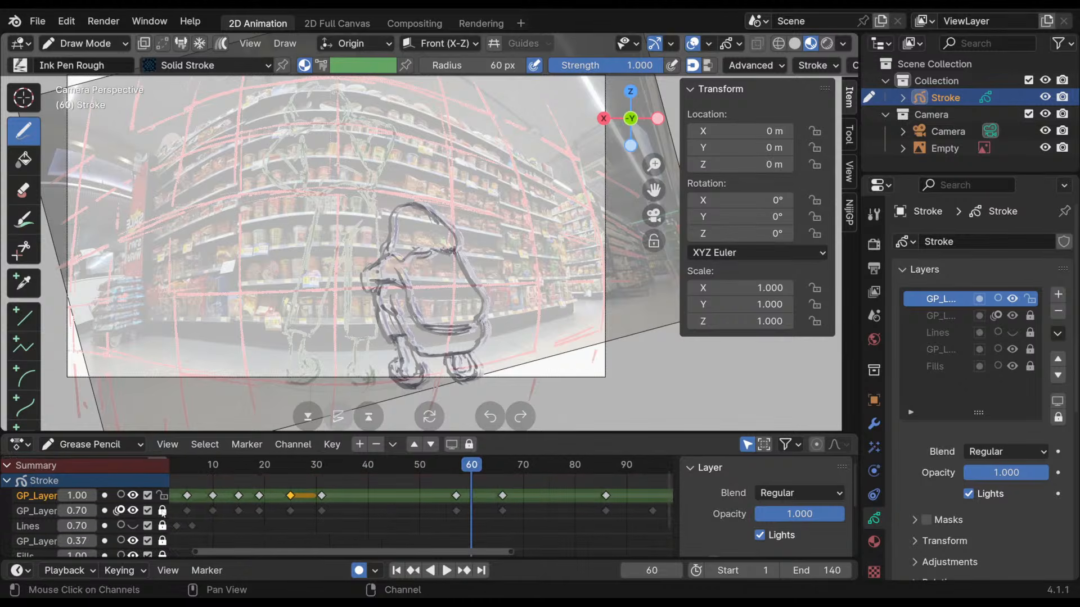
left_click(162, 511)
left_click_drag(462, 465, 455, 467)
left_click(133, 496)
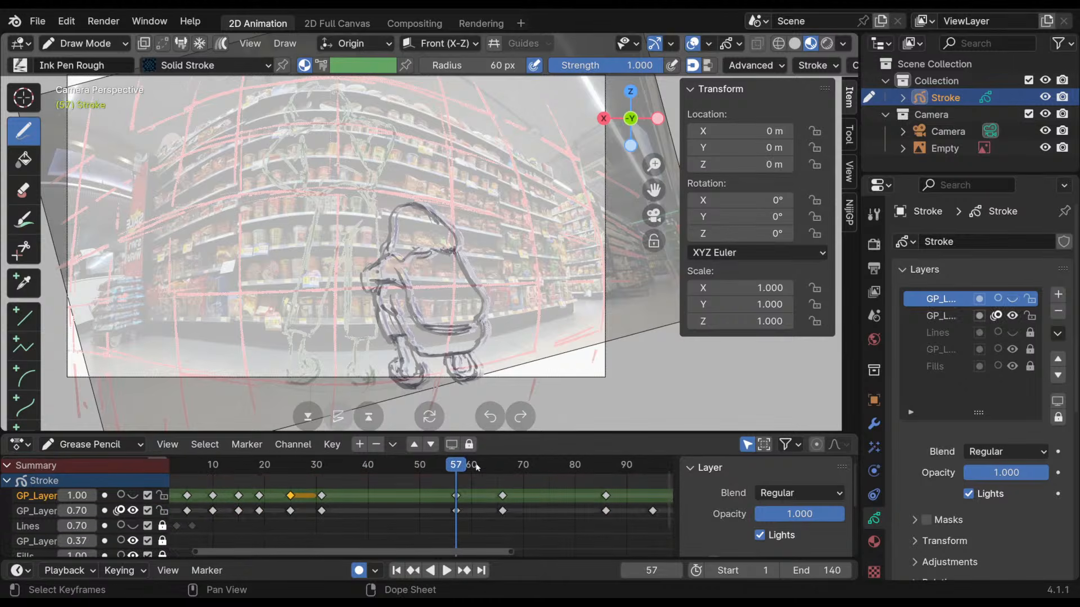
- Delete the sketch layer's keyframe at frame 66 and show the ink layer again
key("space")
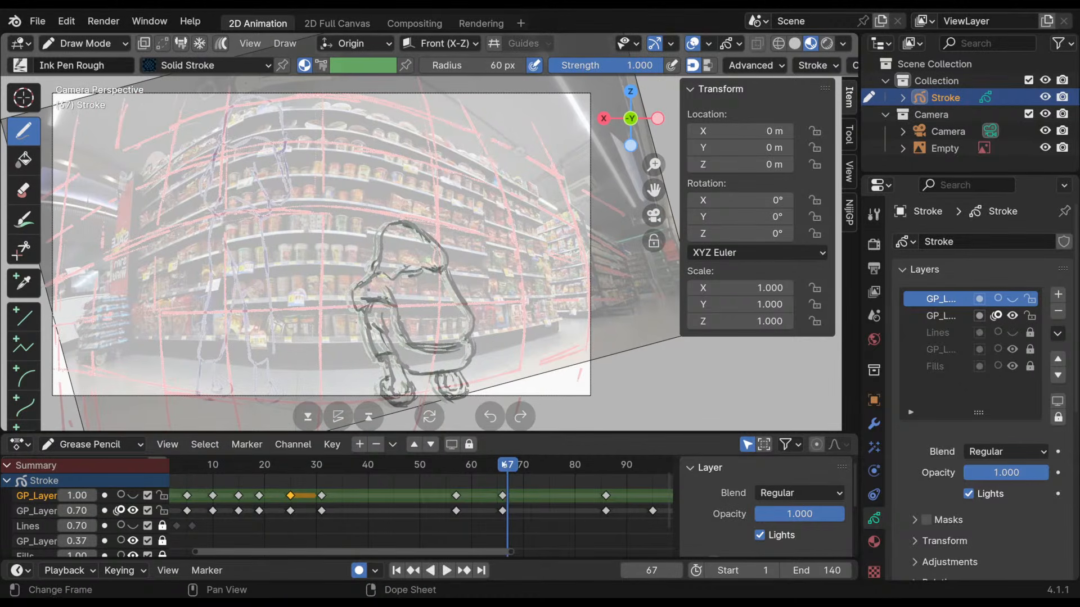
left_click_drag(525, 462, 451, 516)
key("space")
left_click(503, 511)
left_click_drag(473, 468, 461, 468)
left_click(133, 496)
- Delete the ink layer's keyframe at frame 66 and scrub through the remaining poses to frame 144
key("space")
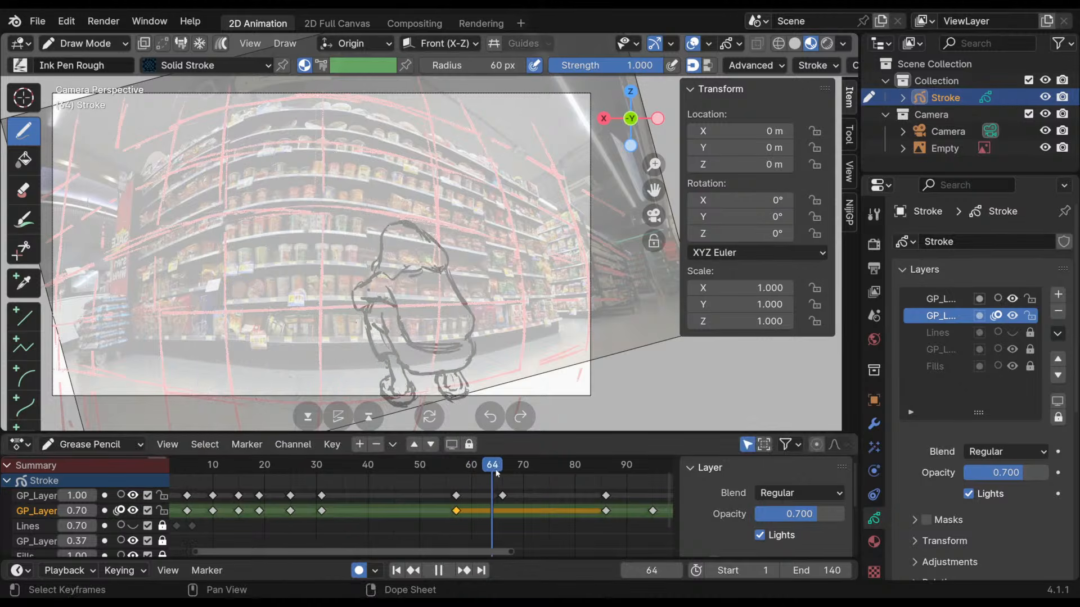
key("space")
left_click(502, 496)
left_click_drag(489, 497, 449, 505)
left_click_drag(443, 469, 620, 498)
middle_click_drag(555, 503, 393, 498)
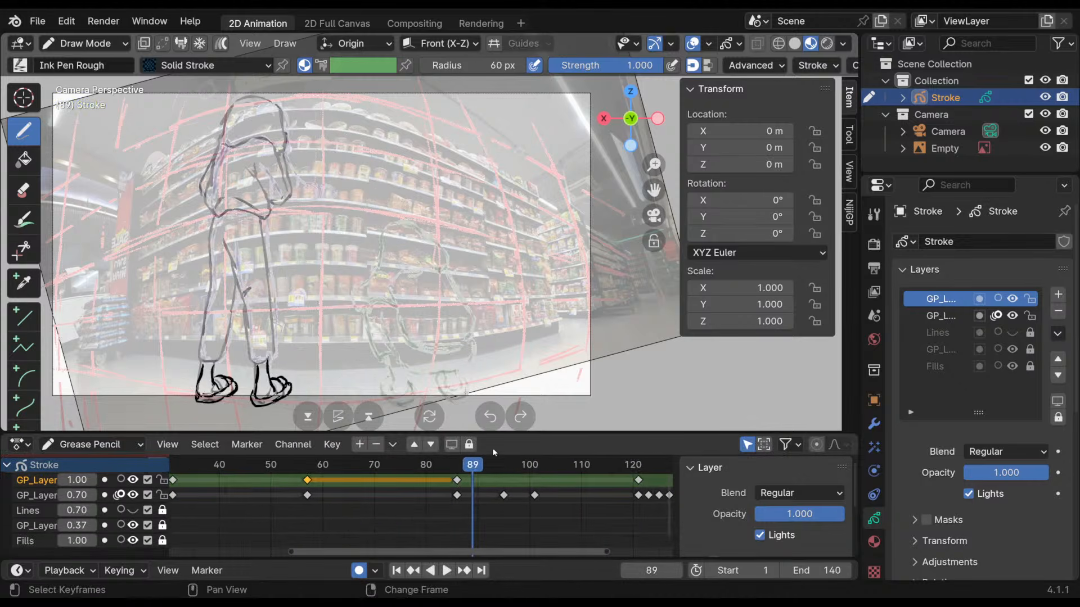
left_click_drag(568, 471, 764, 470)
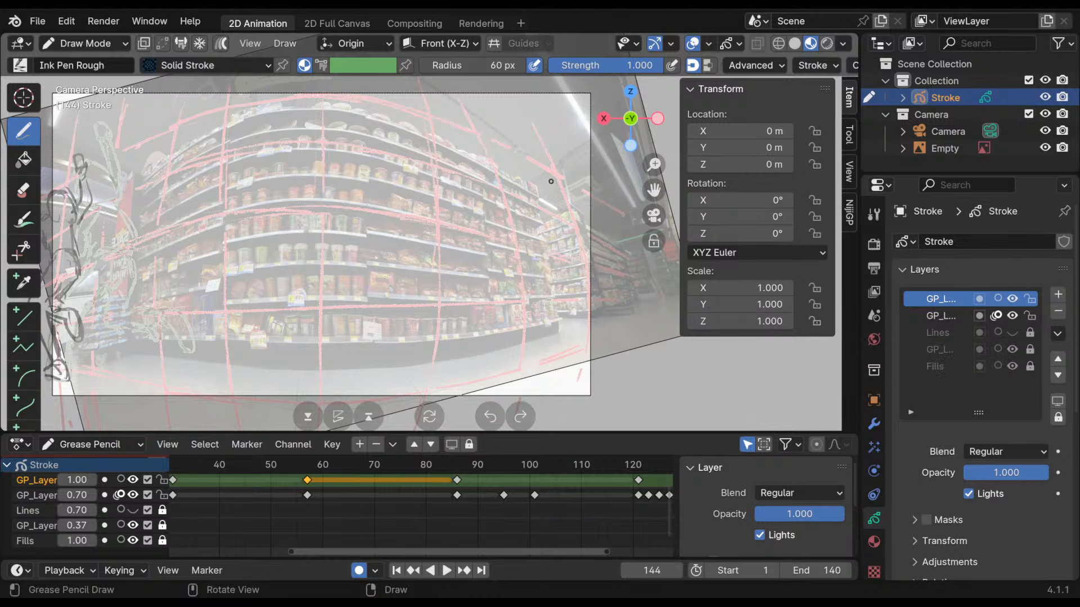
- Switch to Object Mode and set the camera's X scale to 1 to unmirror the view
left_click(84, 43)
left_click(94, 63)
left_click(945, 131)
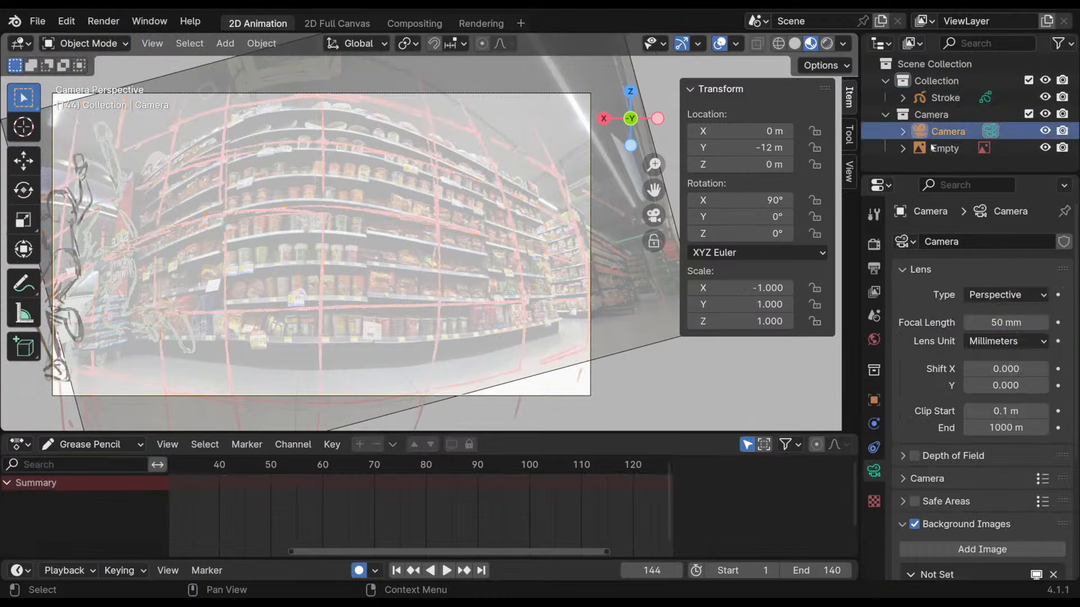
double_click(758, 287)
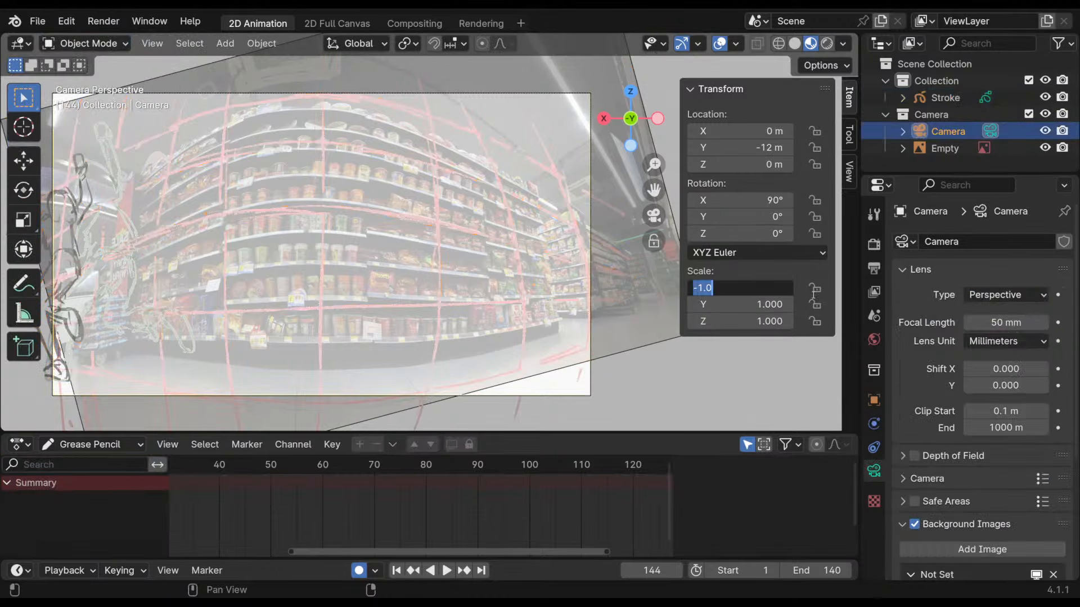
type("1")
key("Return")
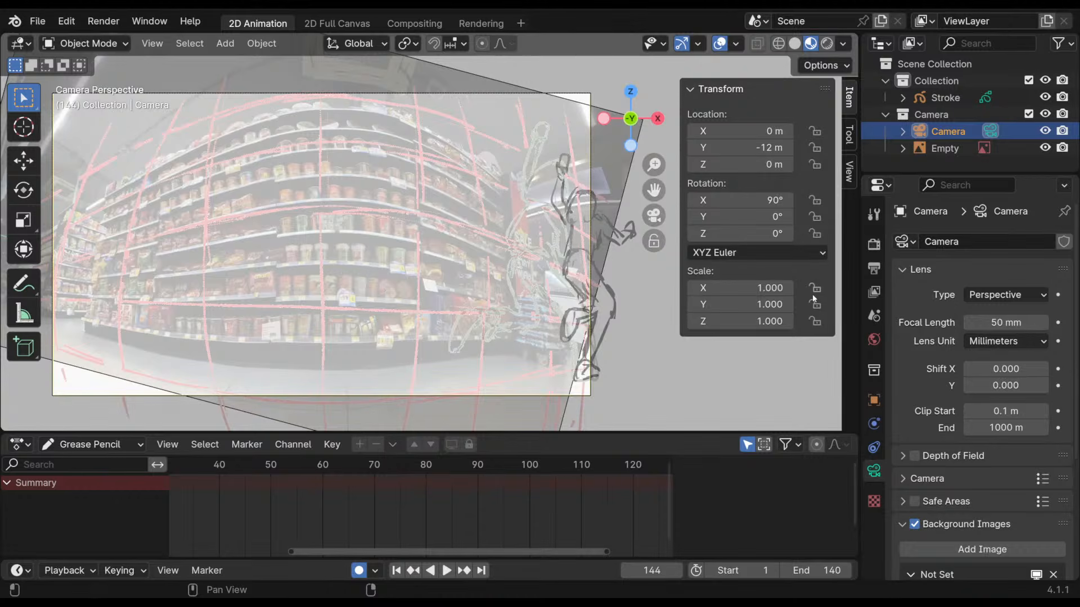
- Return to Draw Mode on the Stroke object, hide the transform sidebar and fit the camera frame in the view
left_click(55, 46)
left_click(95, 45)
left_click(97, 47)
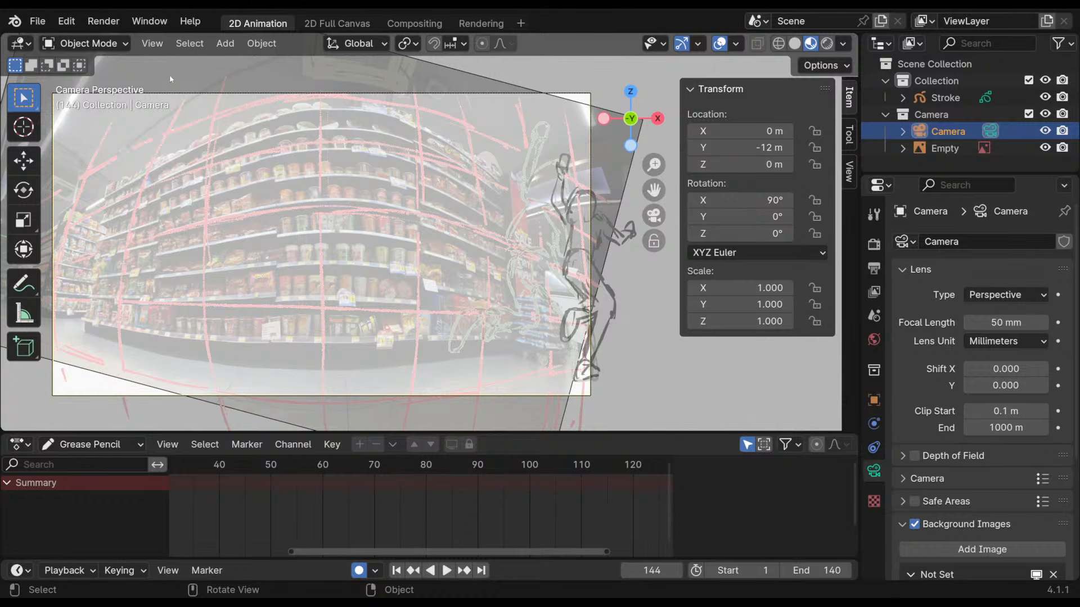
left_click(946, 98)
left_click(88, 43)
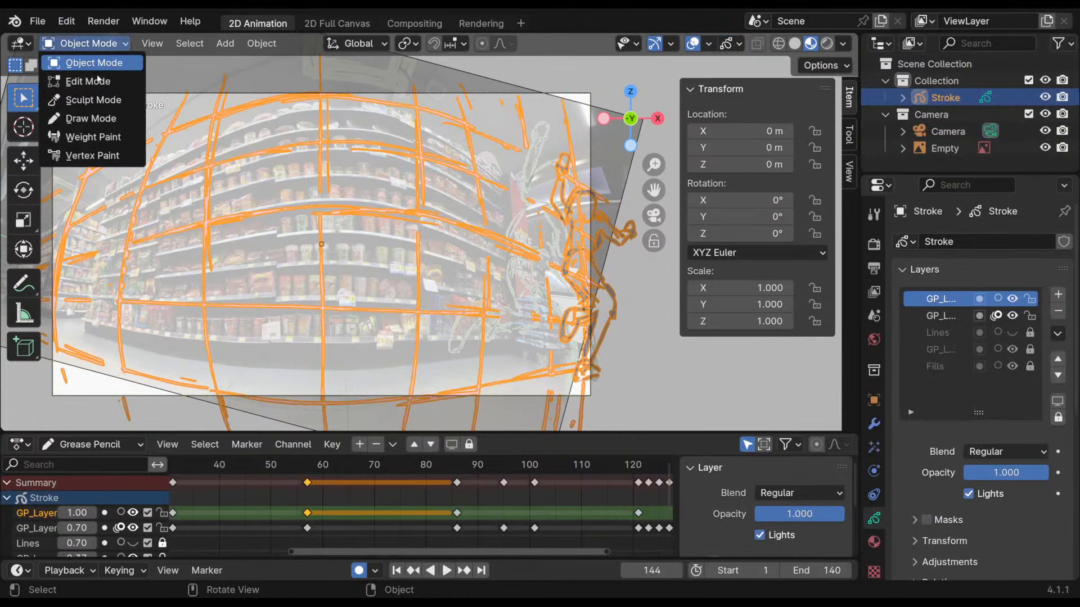
left_click(92, 118)
key("Home")
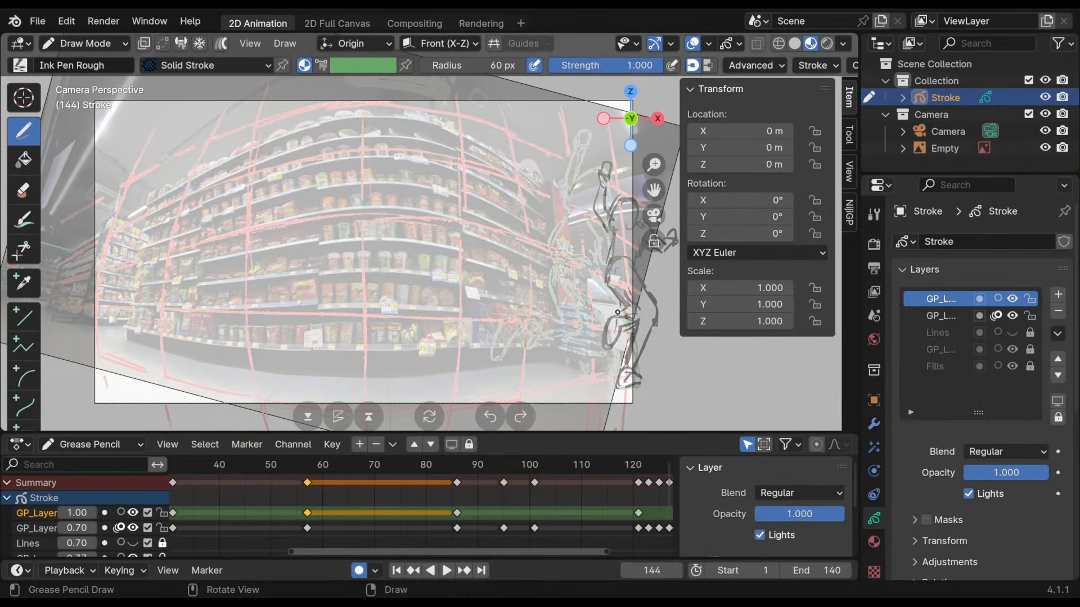
key("n")
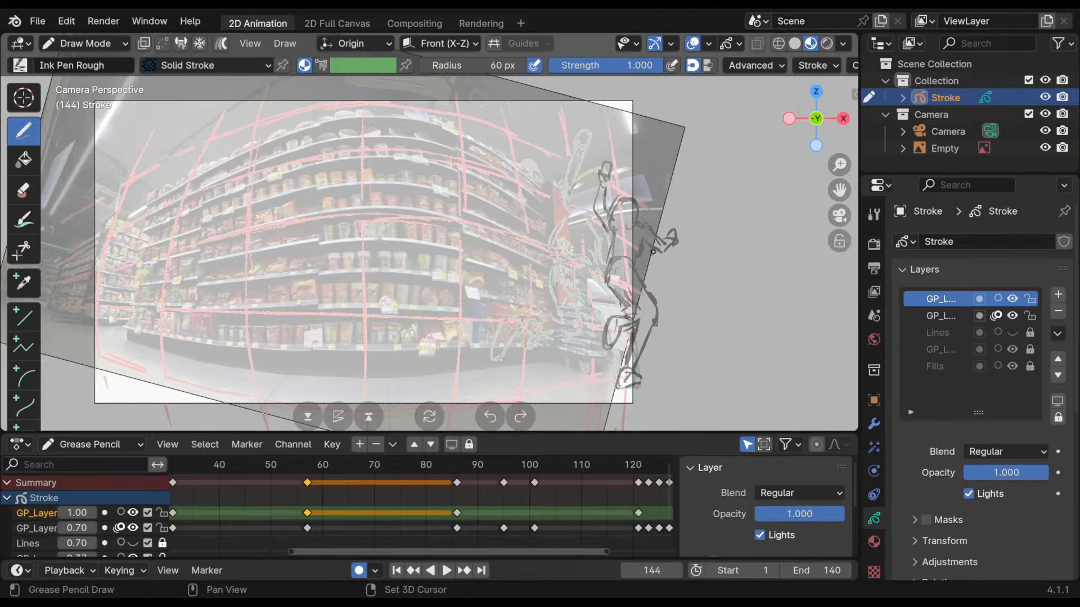
key("Home")
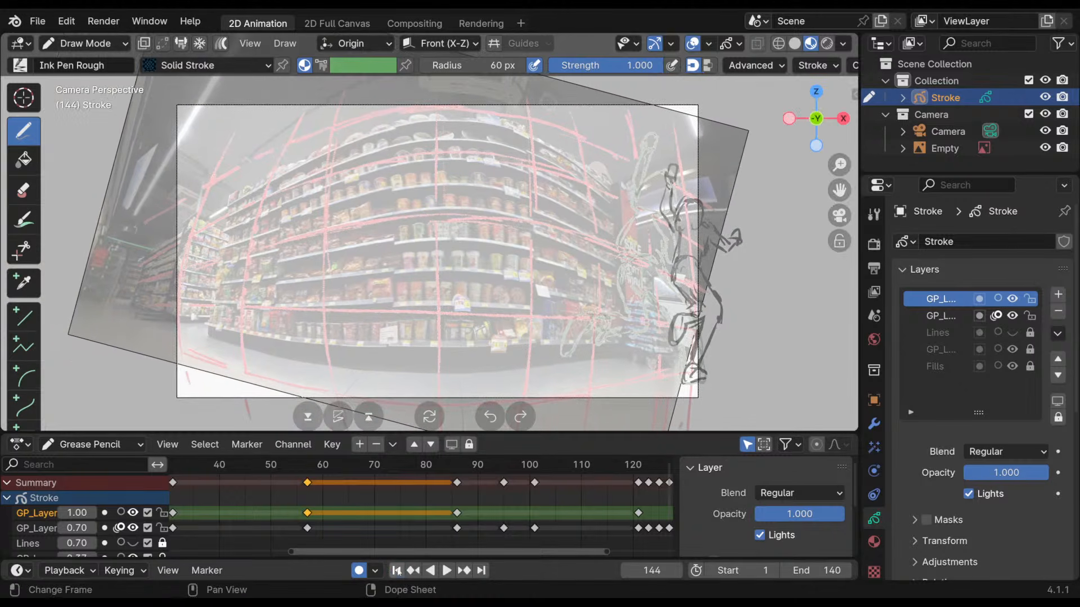
- Play the animation from frame 1 and scrub through to frame 143 to examine the poses and timing
left_click(397, 571)
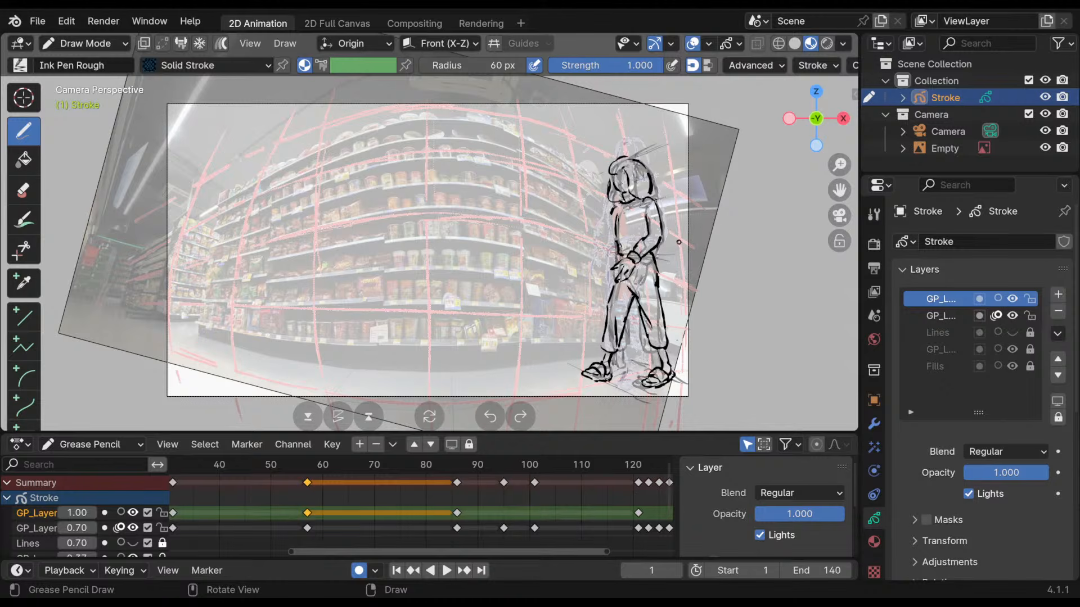
middle_click_drag(671, 238, 667, 245, "shift")
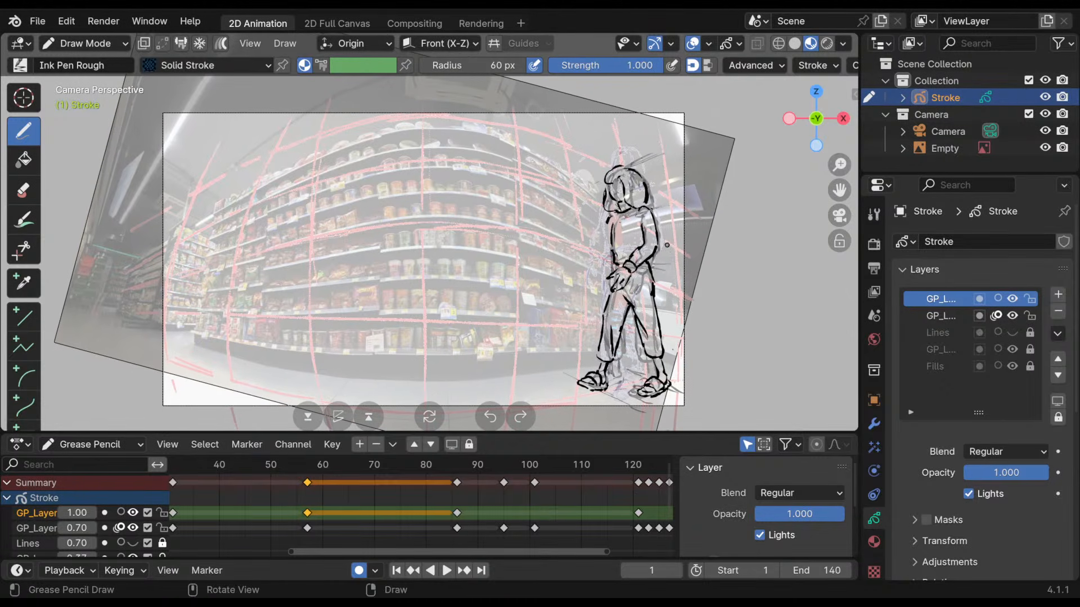
left_click(447, 571)
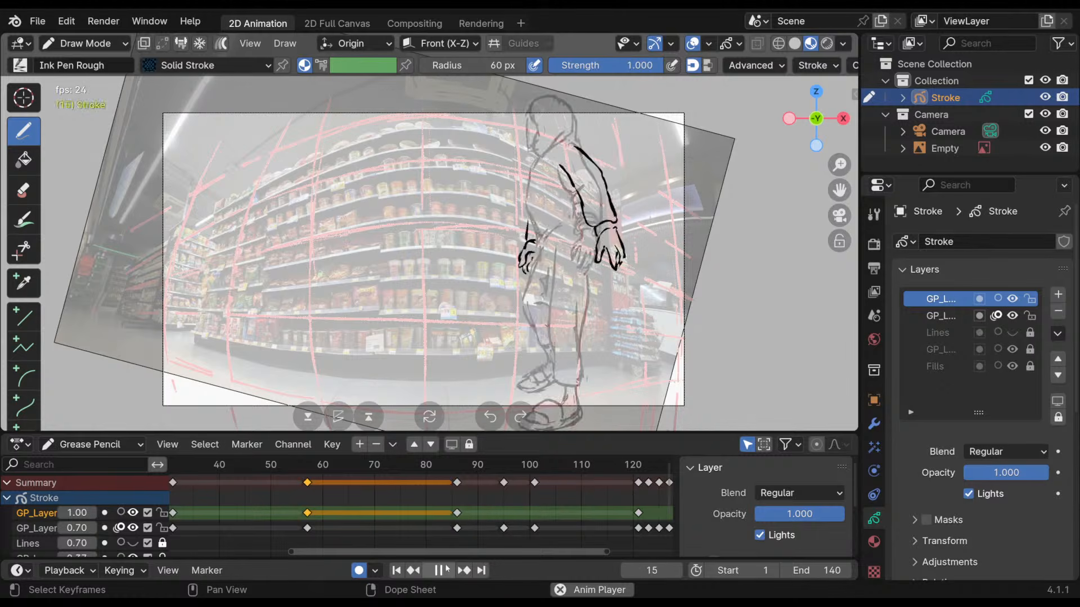
left_click(440, 571)
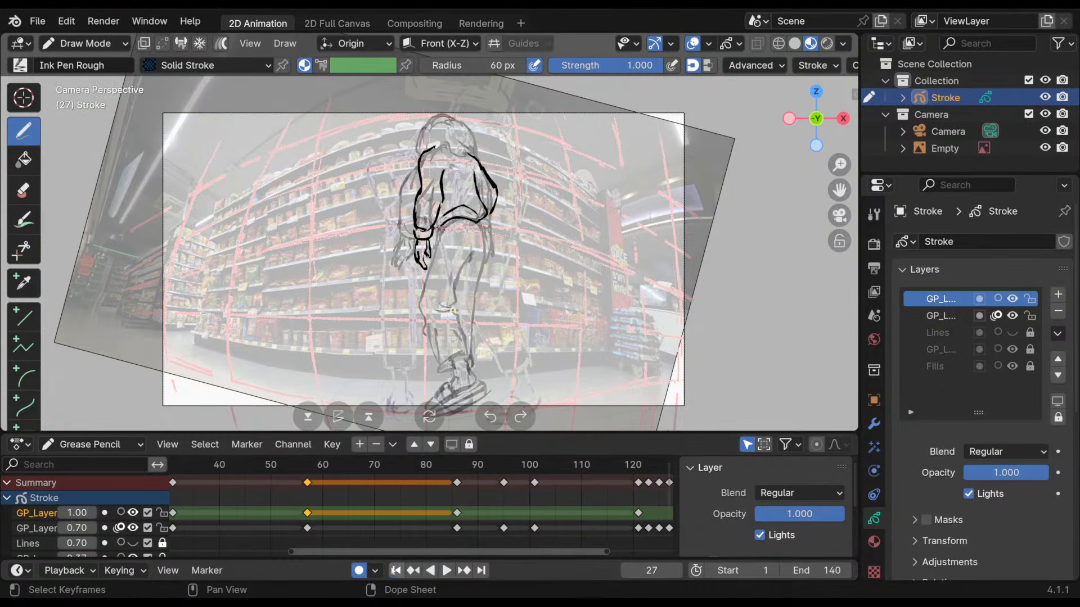
left_click(397, 570)
middle_click_drag(410, 508, 665, 502, "shift")
key("space")
left_click_drag(292, 475, 328, 521)
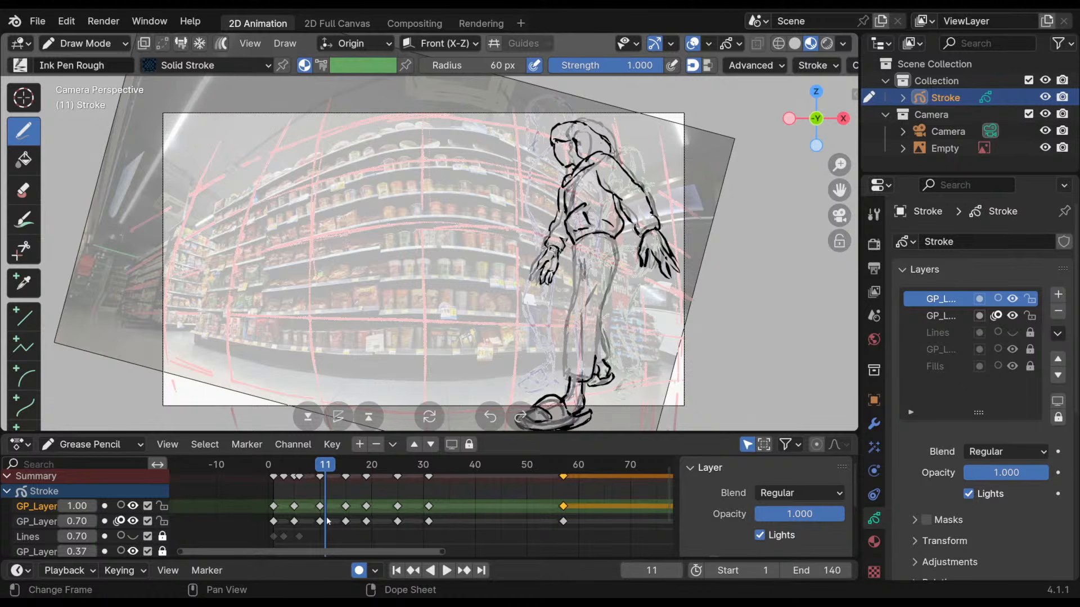
mouse_move(330, 467)
left_mouse_down()
mouse_move(365, 485)
mouse_move(339, 486)
mouse_move(397, 498)
mouse_move(387, 501)
mouse_move(431, 526)
mouse_move(397, 525)
mouse_move(677, 531)
left_mouse_up()
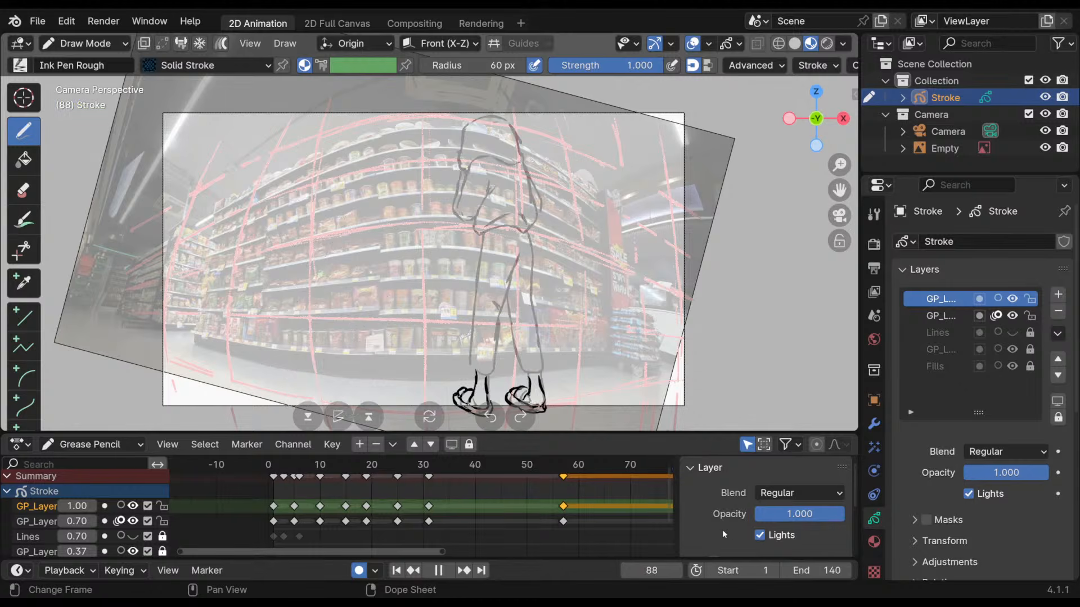
key("space")
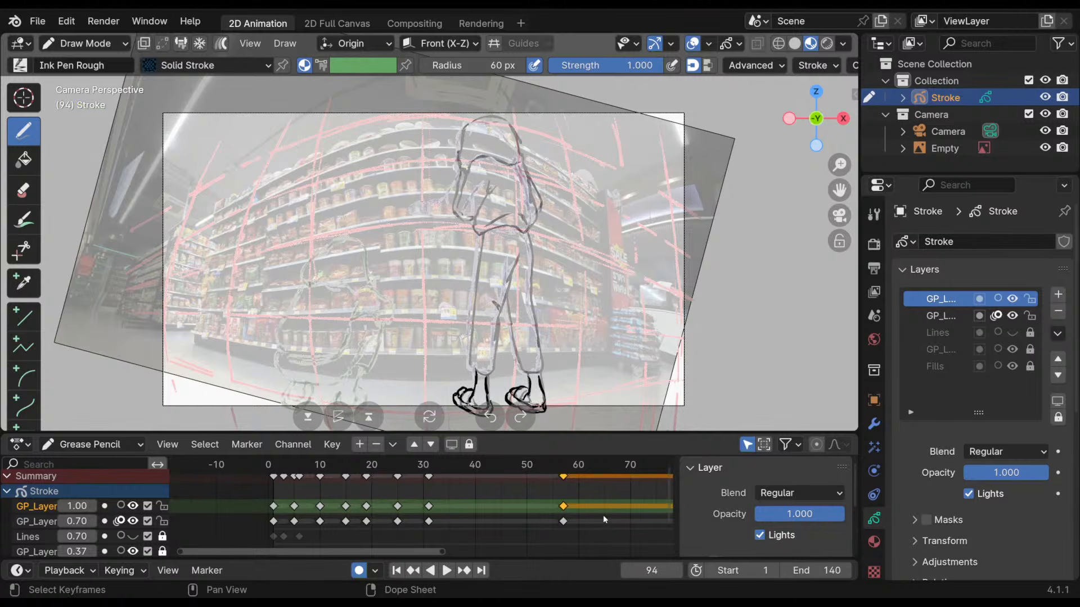
middle_click_drag(595, 515, 302, 531, "shift")
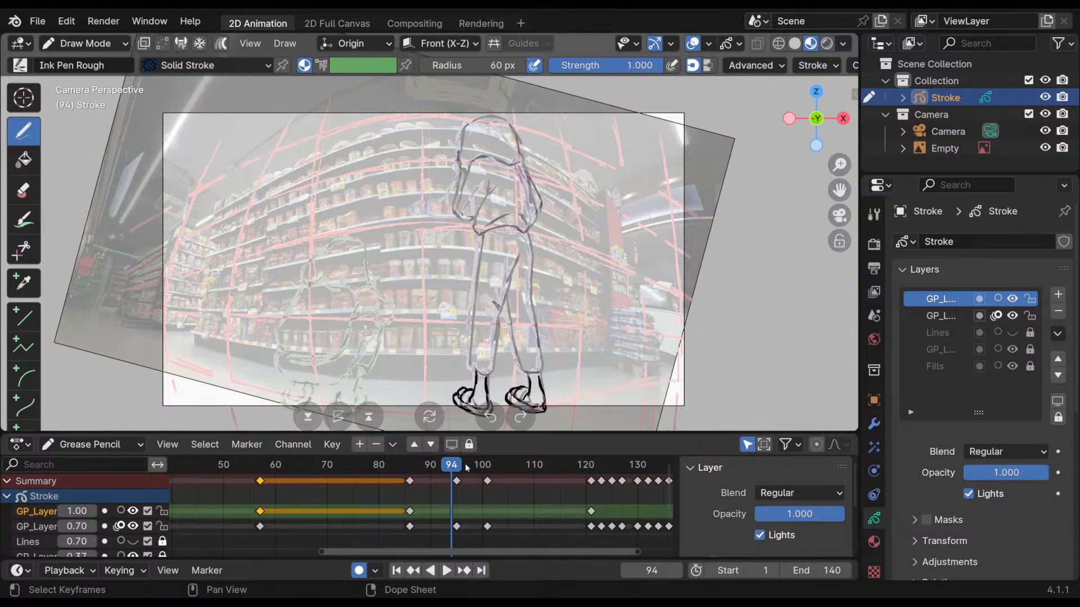
mouse_move(465, 465)
left_mouse_down()
mouse_move(666, 483)
mouse_move(705, 494)
mouse_move(576, 499)
mouse_move(696, 502)
mouse_move(591, 506)
mouse_move(704, 530)
left_mouse_up()
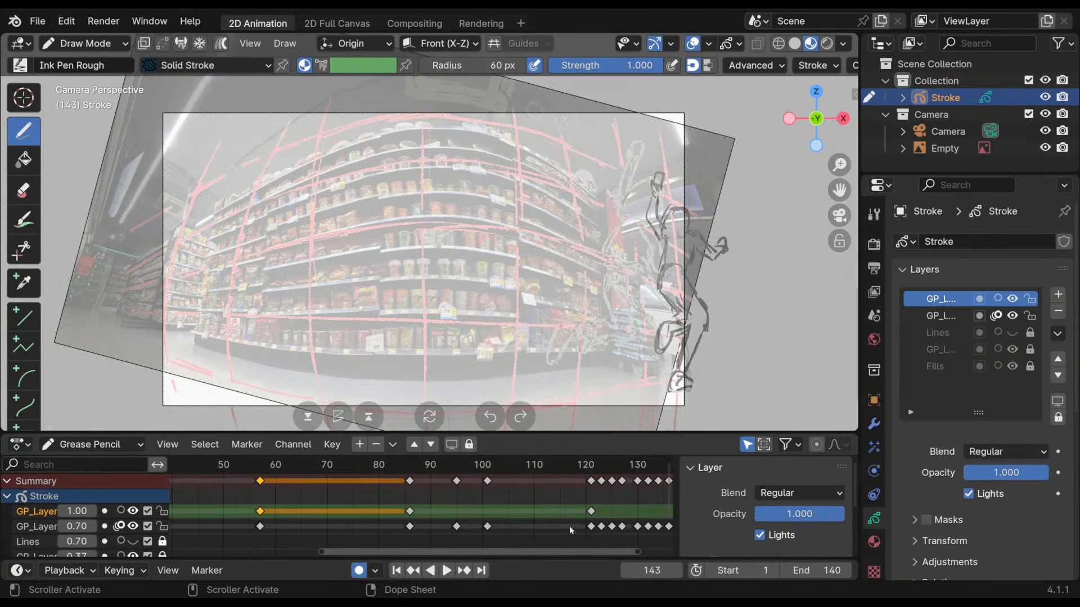
- Save the file at frame 1 and play back the whole animation
left_click(397, 572)
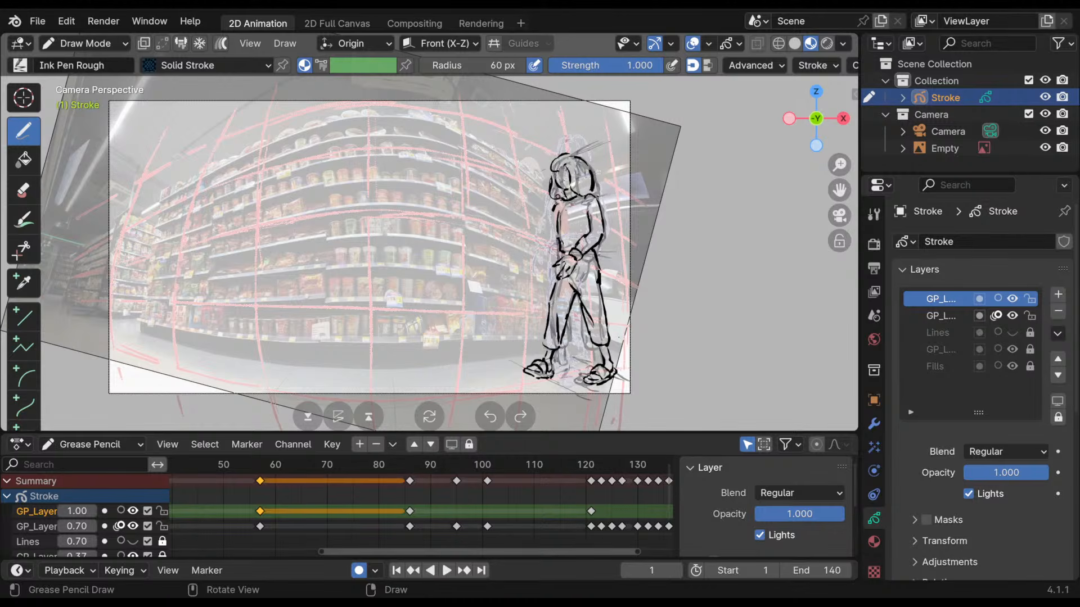
key("ctrl+s")
left_click(444, 571)
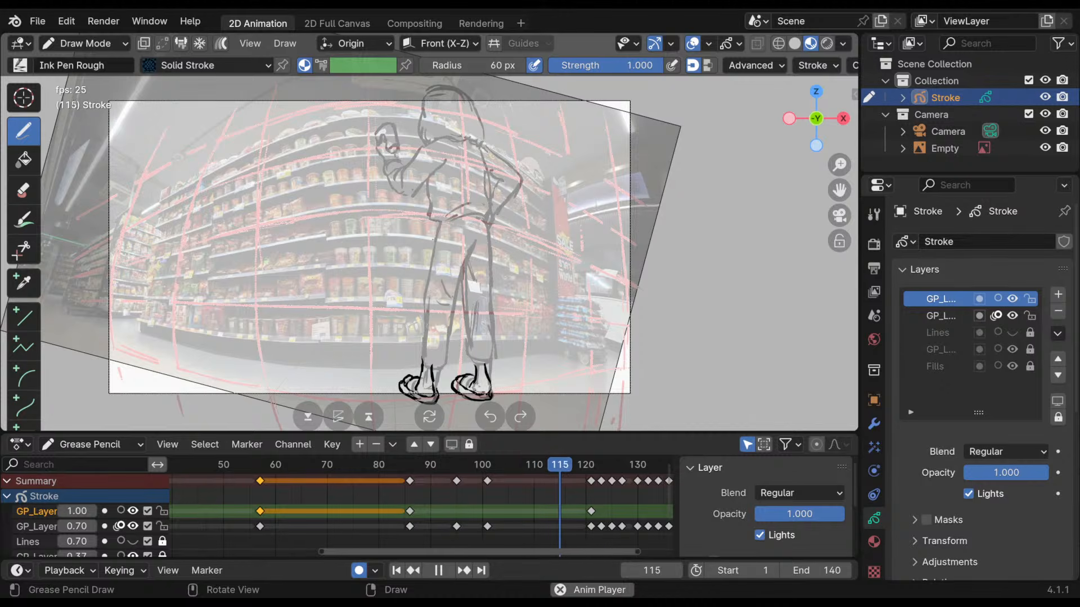
left_click(440, 571)
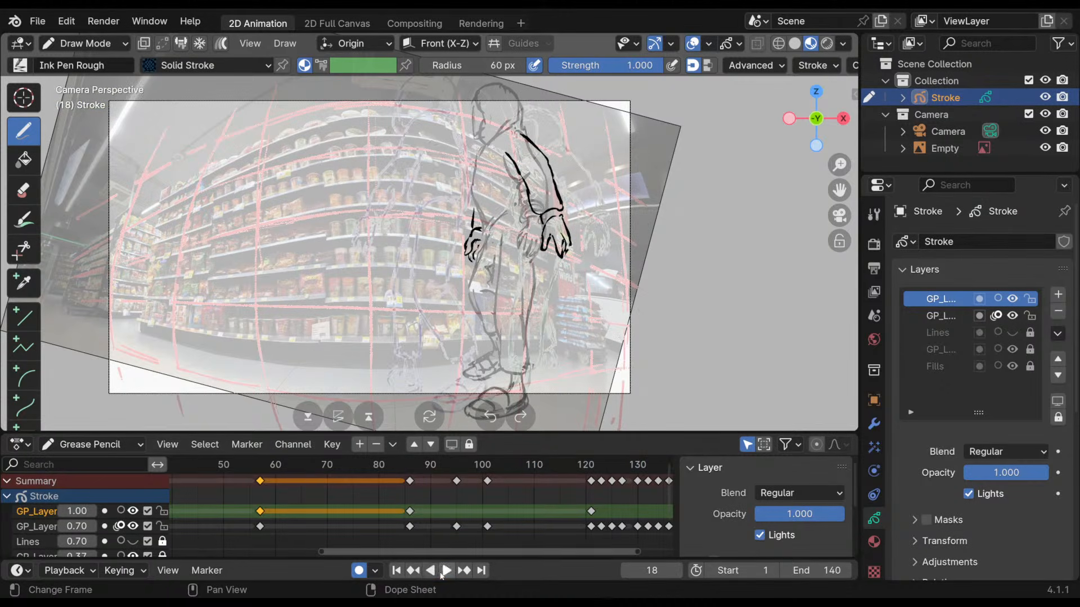